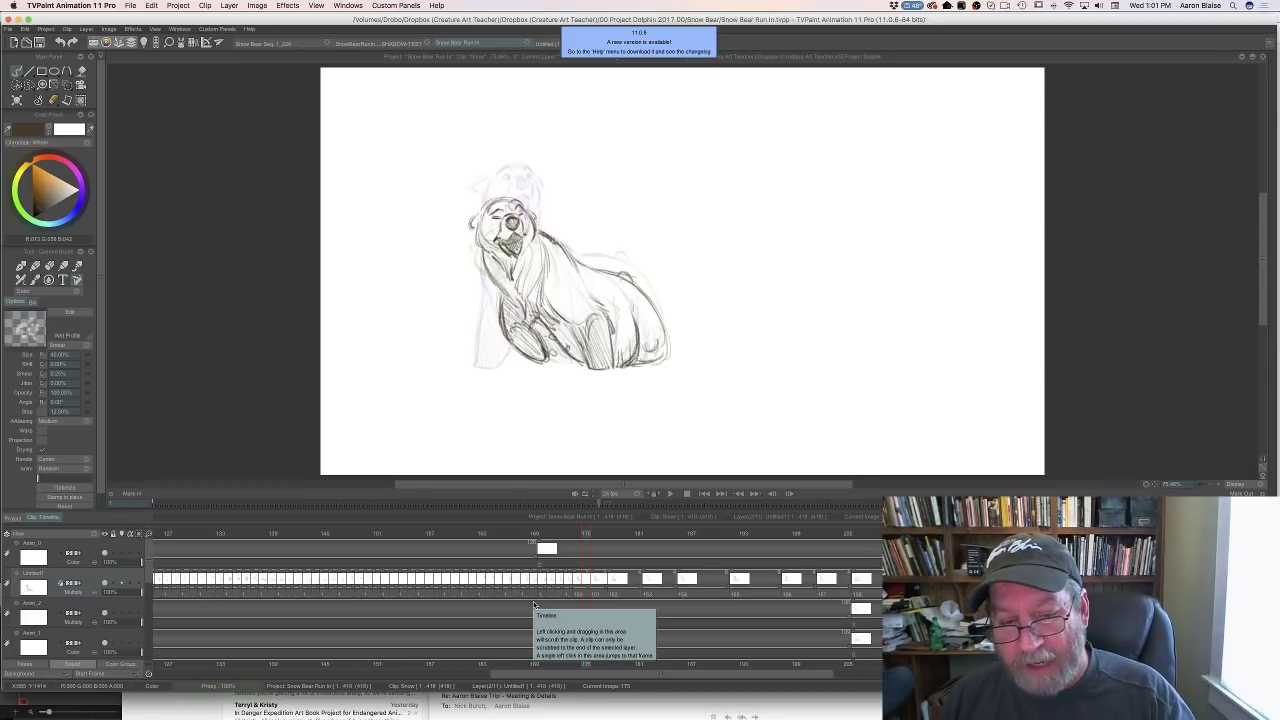
# Review the bear animation by playing it and scrubbing through the frames around 175
pyautogui.moveTo(585, 533)
pyautogui.mouseDown()
pyautogui.moveTo(216, 533)
pyautogui.moveTo(365, 569)
pyautogui.moveTo(525, 576)
pyautogui.moveTo(211, 577)
pyautogui.moveTo(549, 577)
pyautogui.moveTo(574, 580)
pyautogui.moveTo(390, 588)
pyautogui.moveTo(570, 592)
pyautogui.mouseUp()
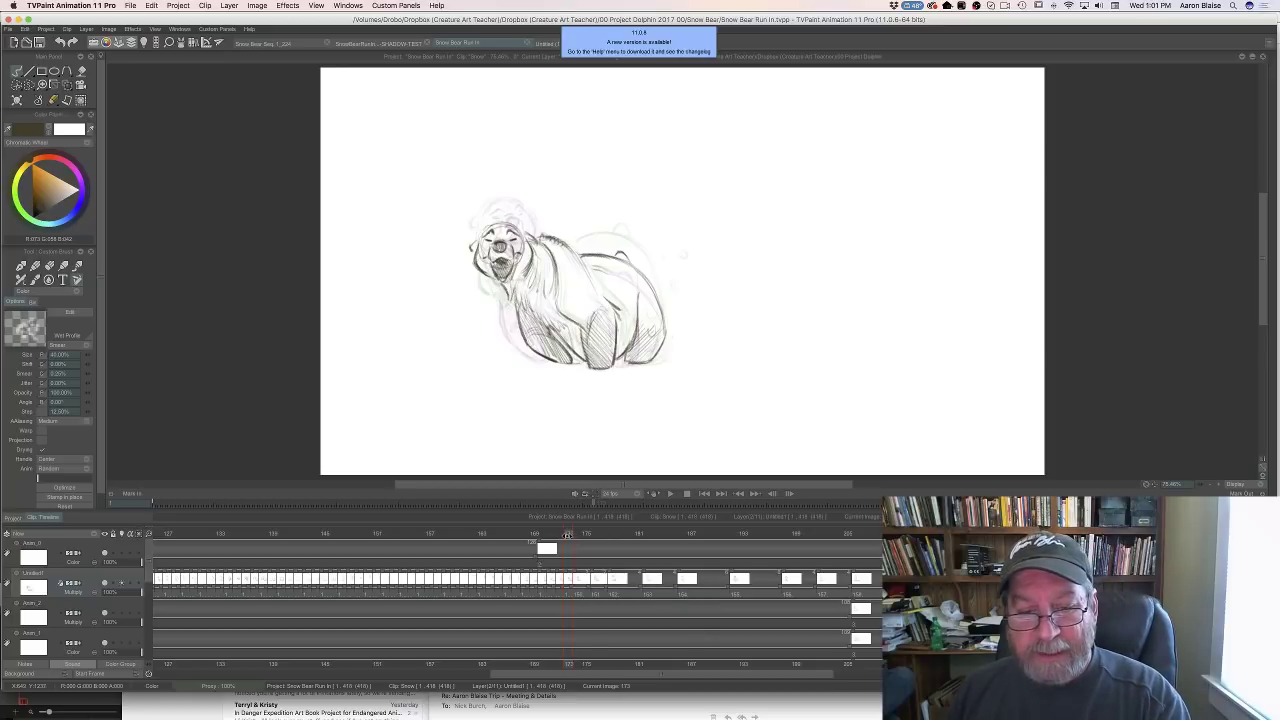
pyautogui.moveTo(566, 535)
pyautogui.mouseDown()
pyautogui.moveTo(800, 534)
pyautogui.moveTo(686, 535)
pyautogui.moveTo(553, 561)
pyautogui.moveTo(858, 565)
pyautogui.mouseUp()
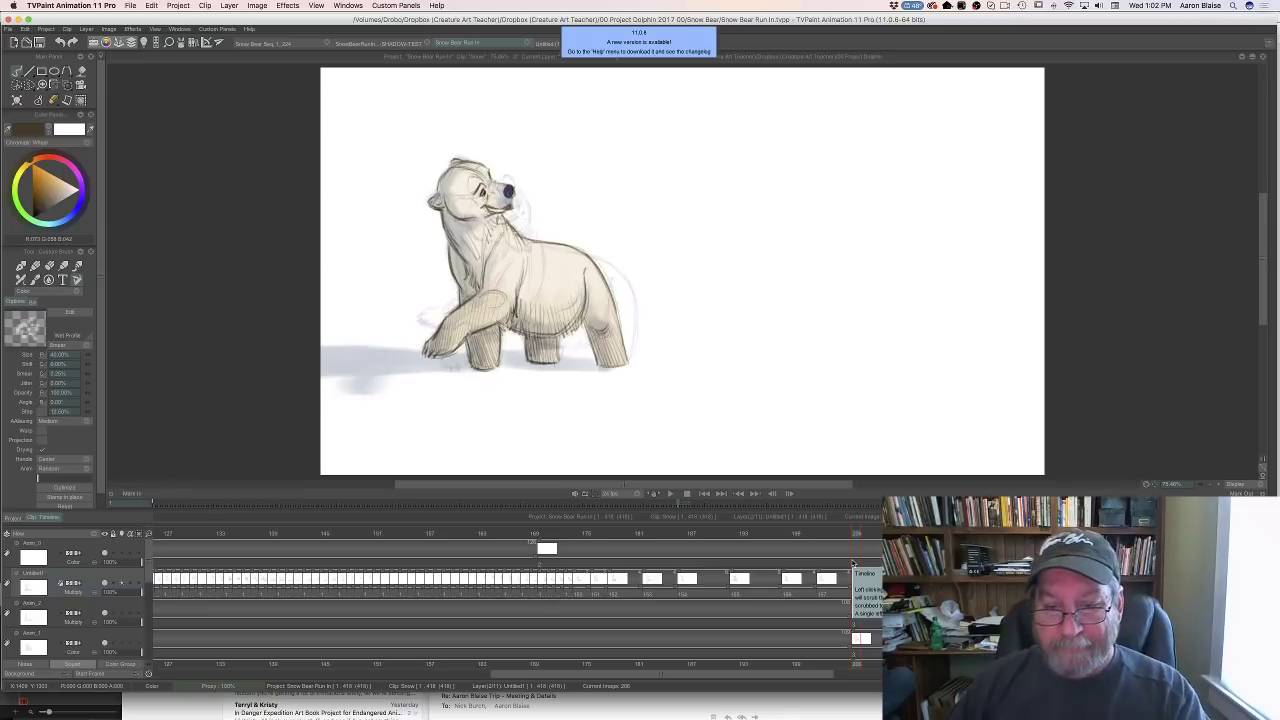
pyautogui.click(670, 494)
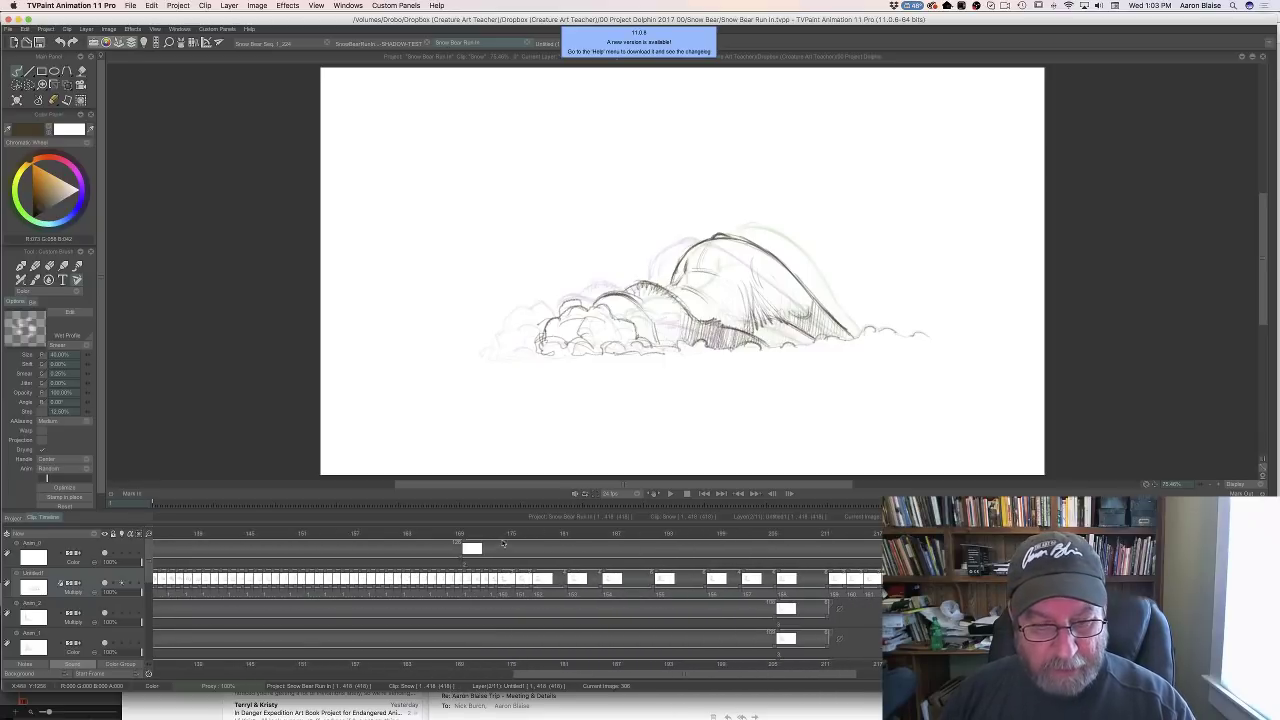
pyautogui.click(509, 534)
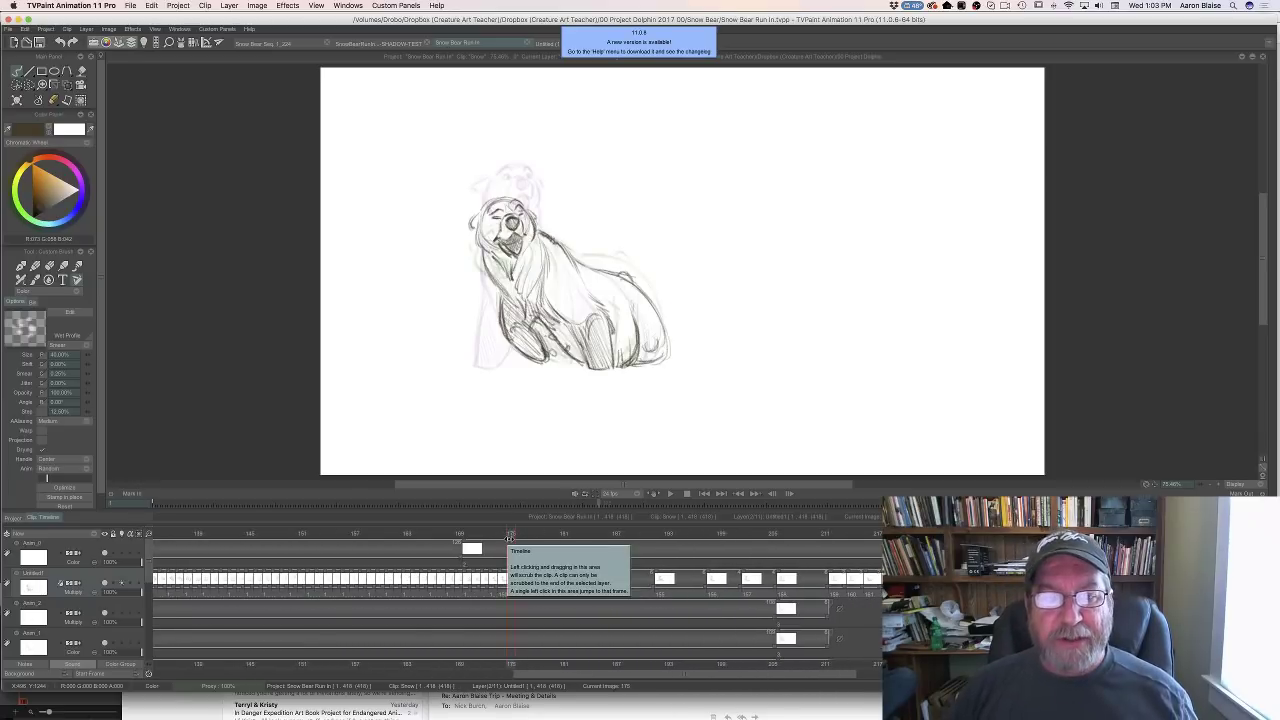
pyautogui.moveTo(509, 538)
pyautogui.mouseDown()
pyautogui.moveTo(346, 537)
pyautogui.moveTo(510, 534)
pyautogui.moveTo(305, 555)
pyautogui.moveTo(530, 553)
pyautogui.moveTo(394, 563)
pyautogui.mouseUp()
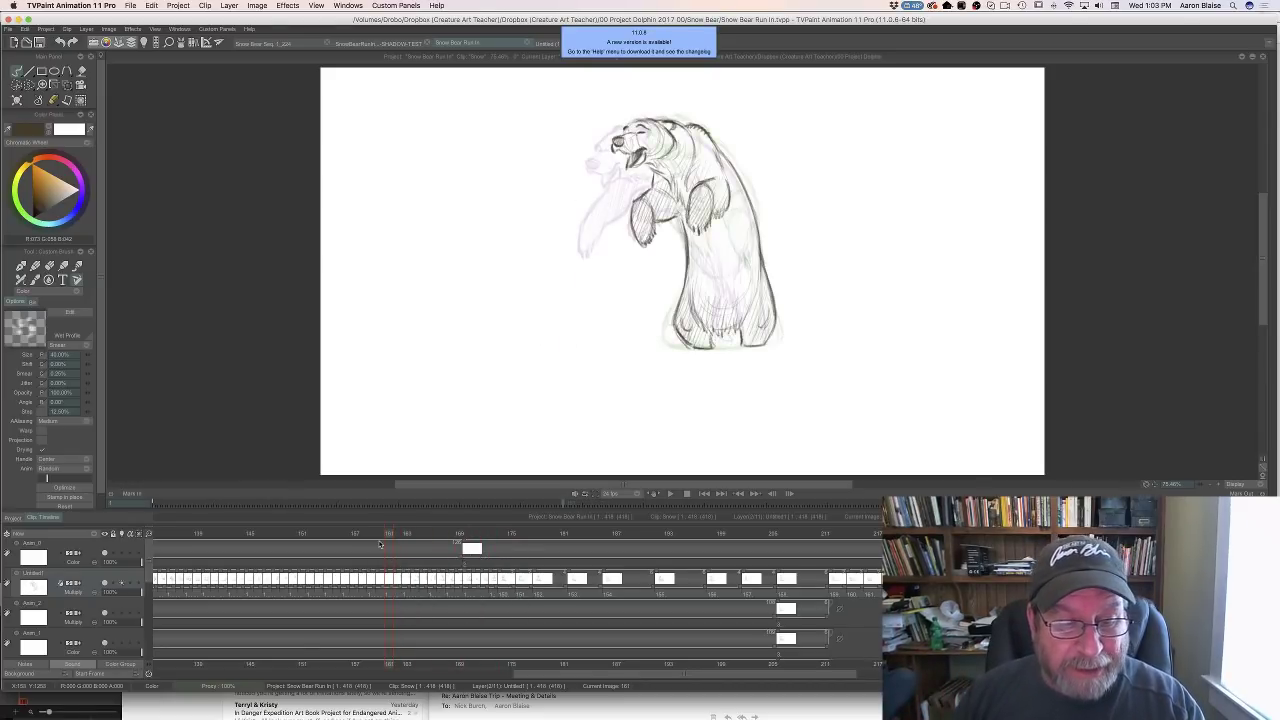
# Create a blank inbetween drawing at frame 175 and hide the timeline to enlarge the canvas
pyautogui.moveTo(388, 535)
pyautogui.mouseDown()
pyautogui.moveTo(561, 554)
pyautogui.moveTo(348, 563)
pyautogui.moveTo(571, 575)
pyautogui.moveTo(510, 581)
pyautogui.mouseUp()
pyautogui.click(18, 102)
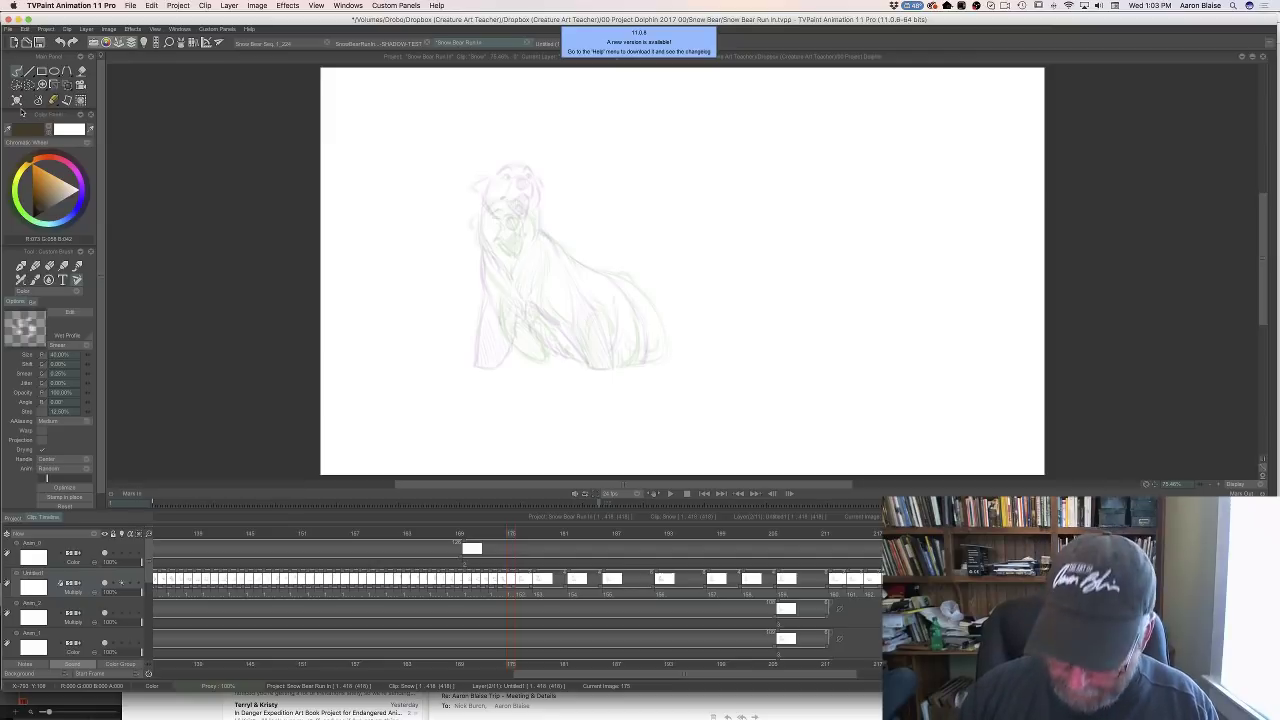
pyautogui.press('Tab')
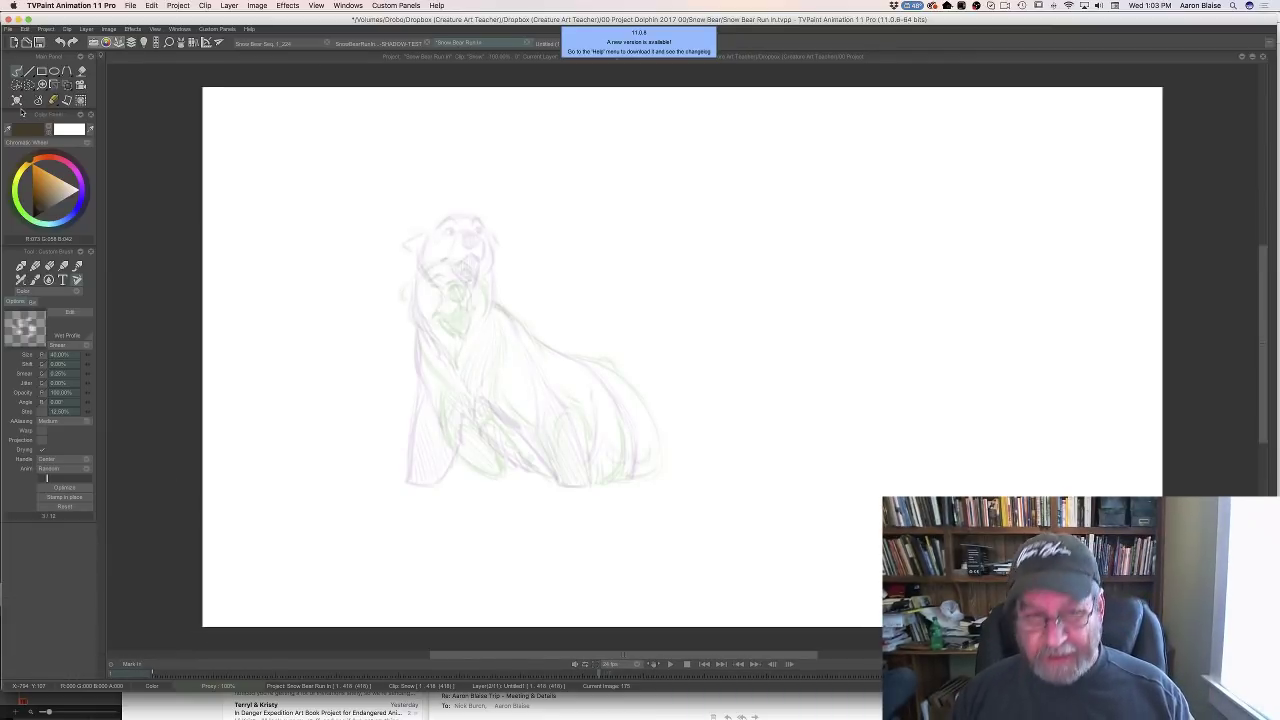
# Flip repeatedly between the blank frame 175 and its neighbouring frames to compare the bear's crouching and upright poses
pyautogui.press('Right')
pyautogui.press('Left')
pyautogui.press('Right')
pyautogui.press('Left')
pyautogui.press('Right')
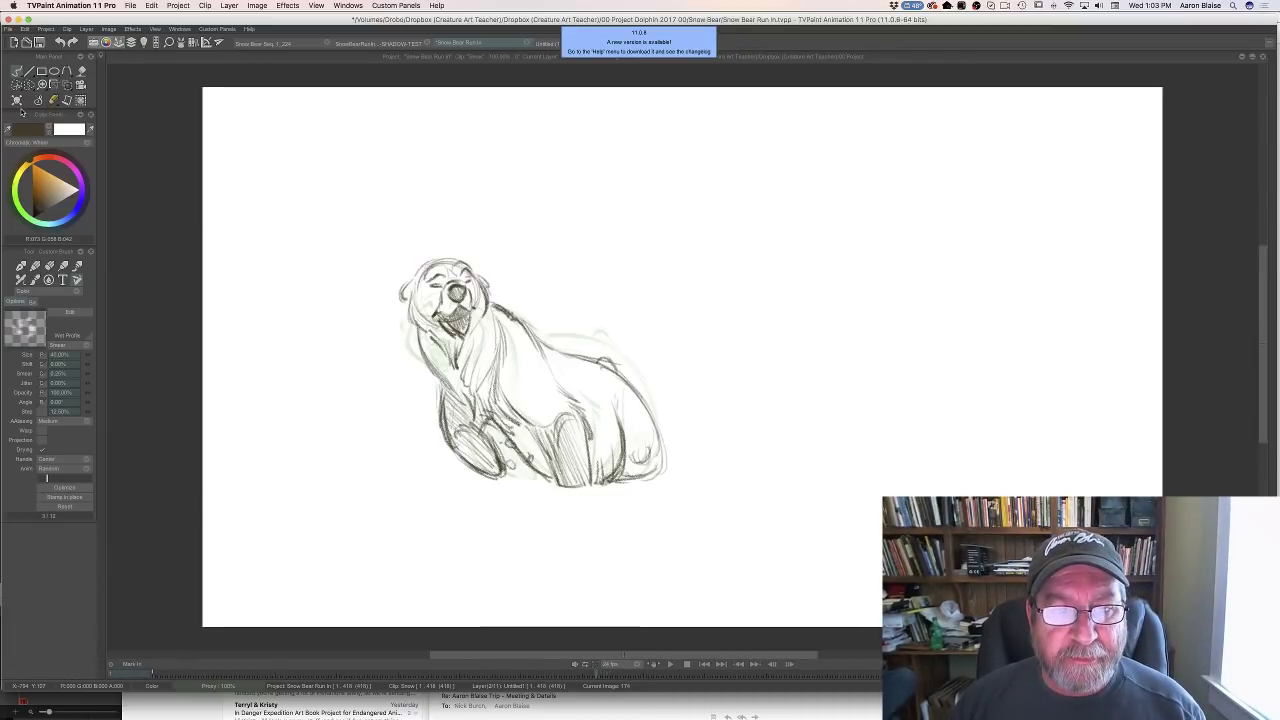
pyautogui.press('Left')
pyautogui.press('Right')
pyautogui.press('Left')
pyautogui.press('Right')
pyautogui.press('Left')
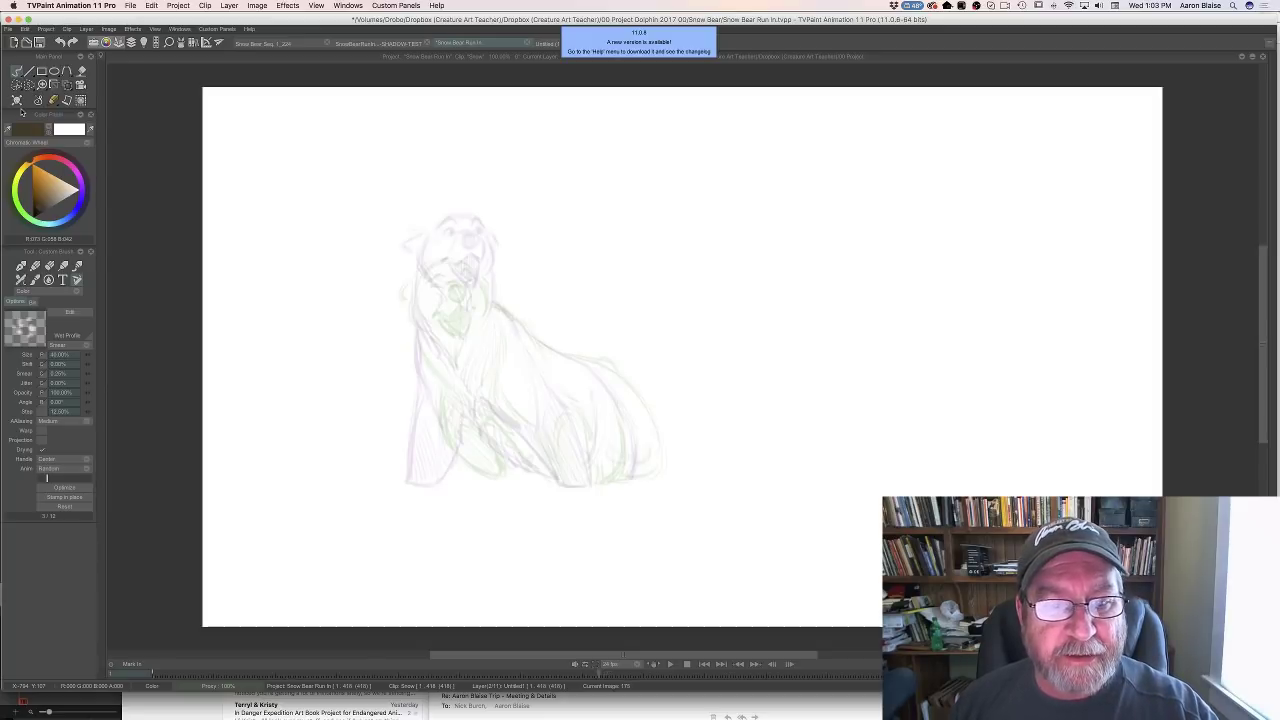
# Sketch a rough head circle on frame 175, about midway between the two onion-skinned bear heads
pyautogui.moveTo(471, 287)
pyautogui.mouseDown()
pyautogui.moveTo(422, 258)
pyautogui.moveTo(458, 295)
pyautogui.moveTo(474, 284)
pyautogui.moveTo(456, 237)
pyautogui.moveTo(418, 270)
pyautogui.moveTo(461, 291)
pyautogui.moveTo(481, 266)
pyautogui.moveTo(446, 241)
pyautogui.moveTo(460, 237)
pyautogui.moveTo(431, 242)
pyautogui.moveTo(421, 271)
pyautogui.moveTo(418, 258)
pyautogui.moveTo(434, 295)
pyautogui.mouseUp()
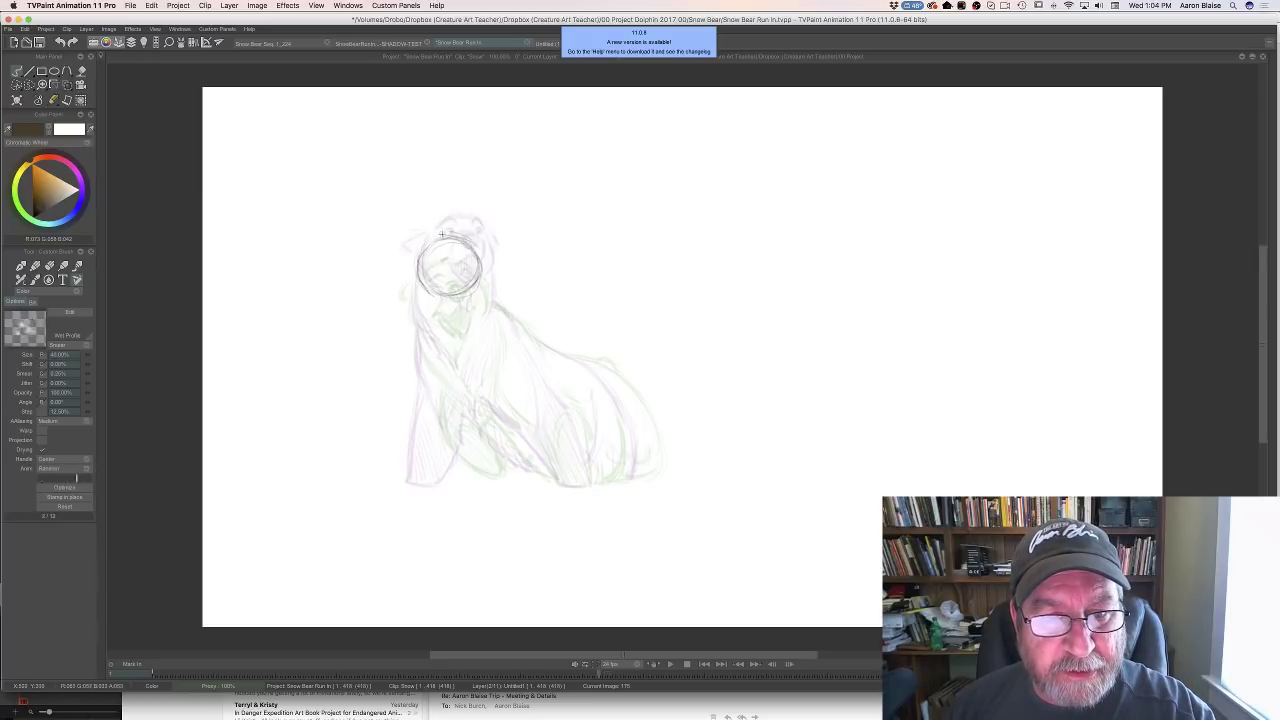
pyautogui.moveTo(442, 234); pyautogui.dragTo(474, 250)
# Flip through the surrounding drawings to check the head circle's position within the bear's upward motion
pyautogui.press('Left')
pyautogui.press('Right')
pyautogui.press('Right')
pyautogui.press('Left')
pyautogui.press('Left')
pyautogui.press('Left')
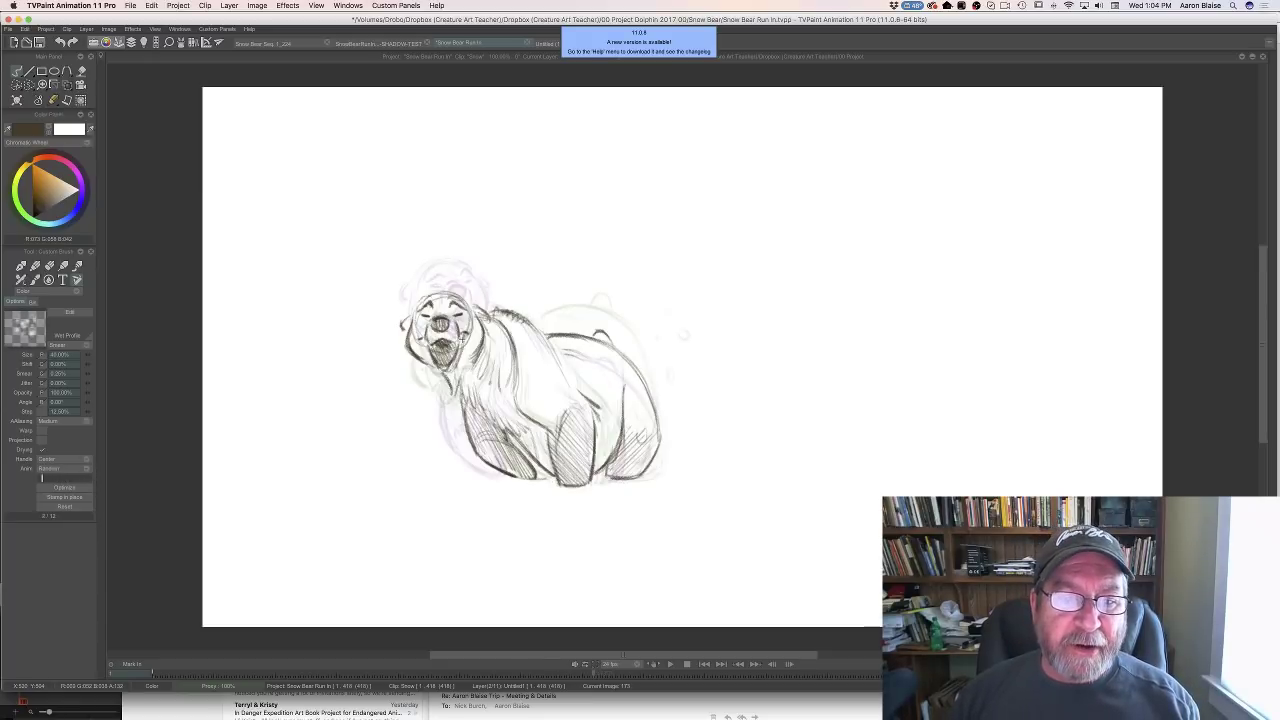
pyautogui.press('Right')
pyautogui.press('Right')
pyautogui.press('Left')
pyautogui.press('Right')
pyautogui.press('Right')
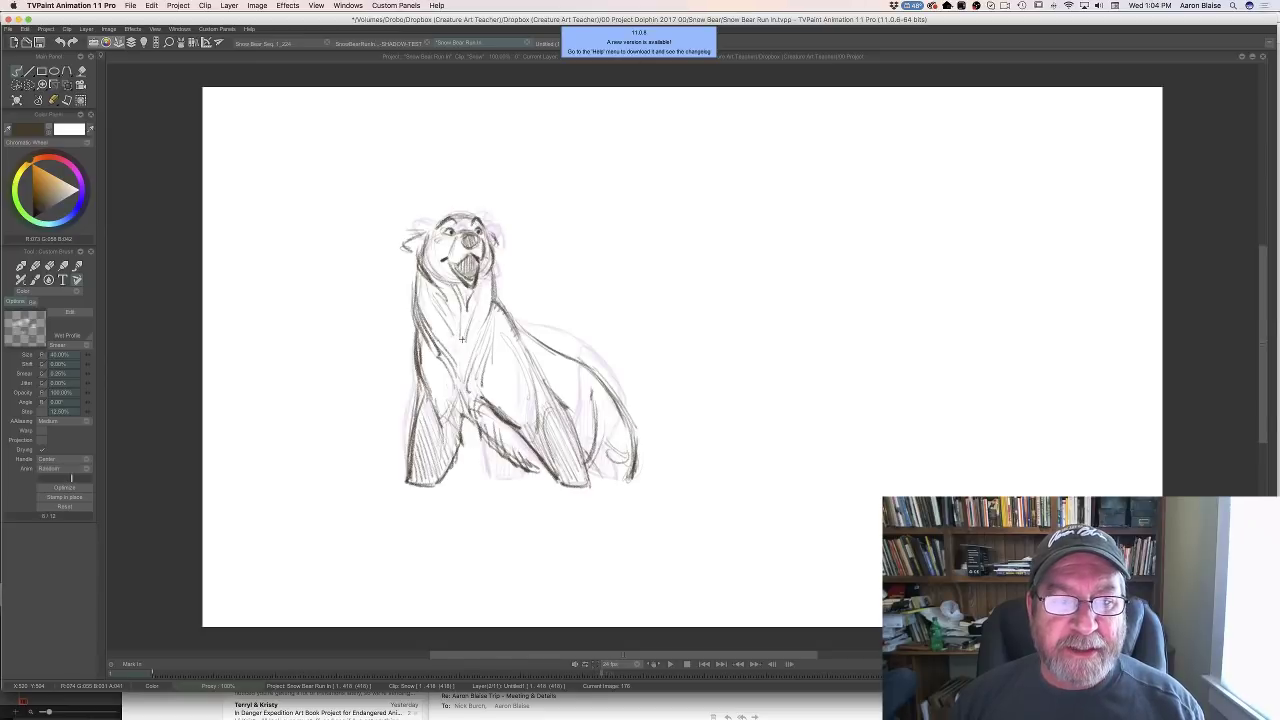
pyautogui.press('Right')
pyautogui.press('Right')
pyautogui.press('Right')
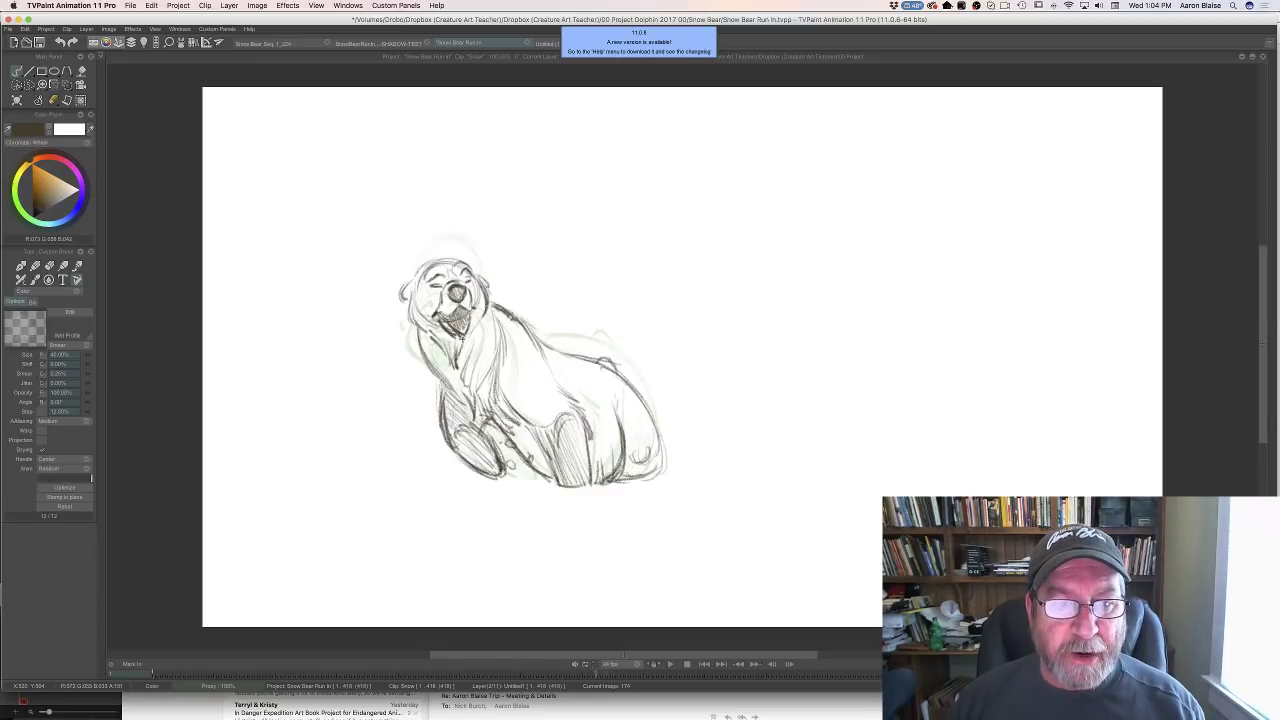
pyautogui.press('Left')
pyautogui.press('Left')
pyautogui.press('Left')
pyautogui.press('Left')
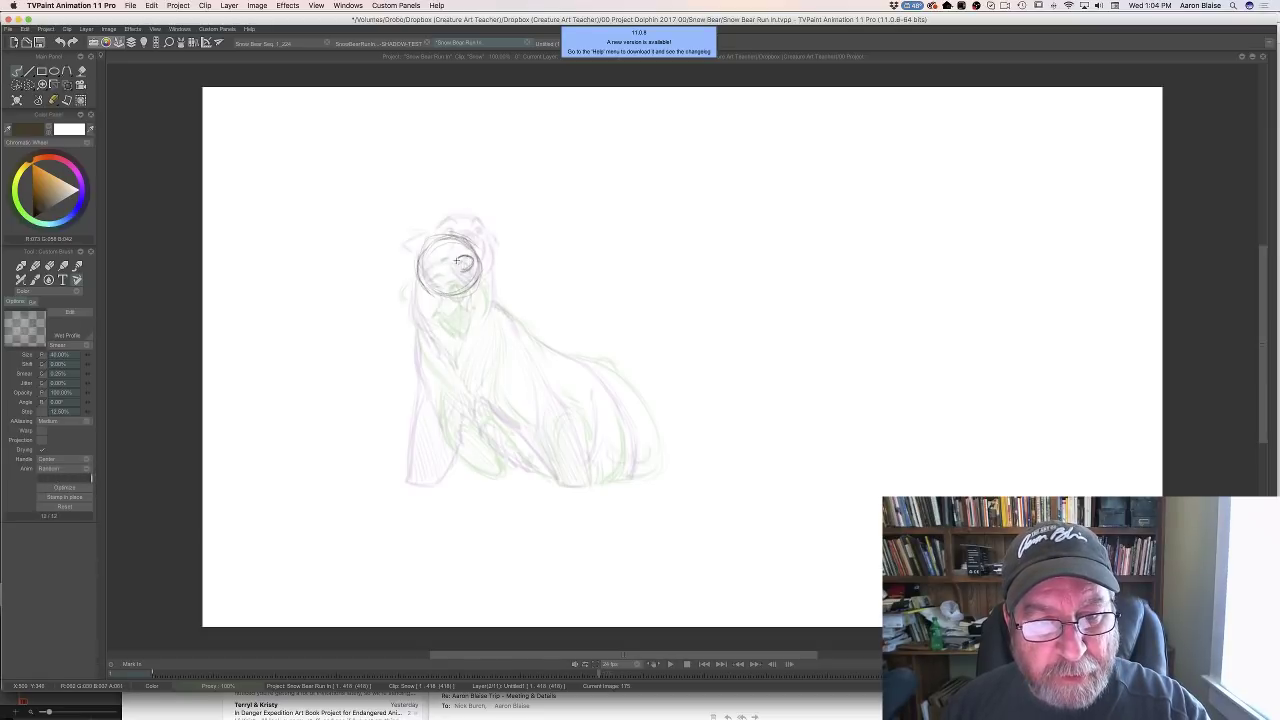
# Draw and shade the bear's round nose inside the head circle and start the muzzle line beside it
pyautogui.moveTo(473, 263); pyautogui.dragTo(462, 256)
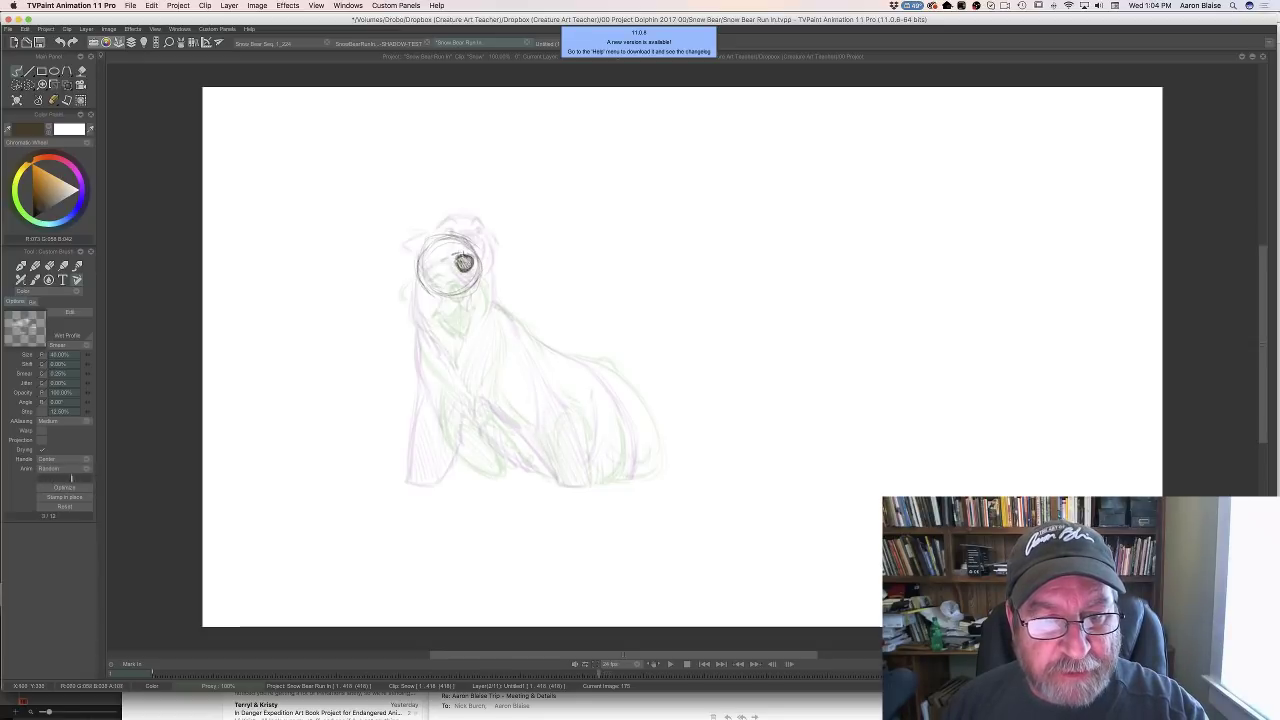
pyautogui.press('Left')
pyautogui.press('Right')
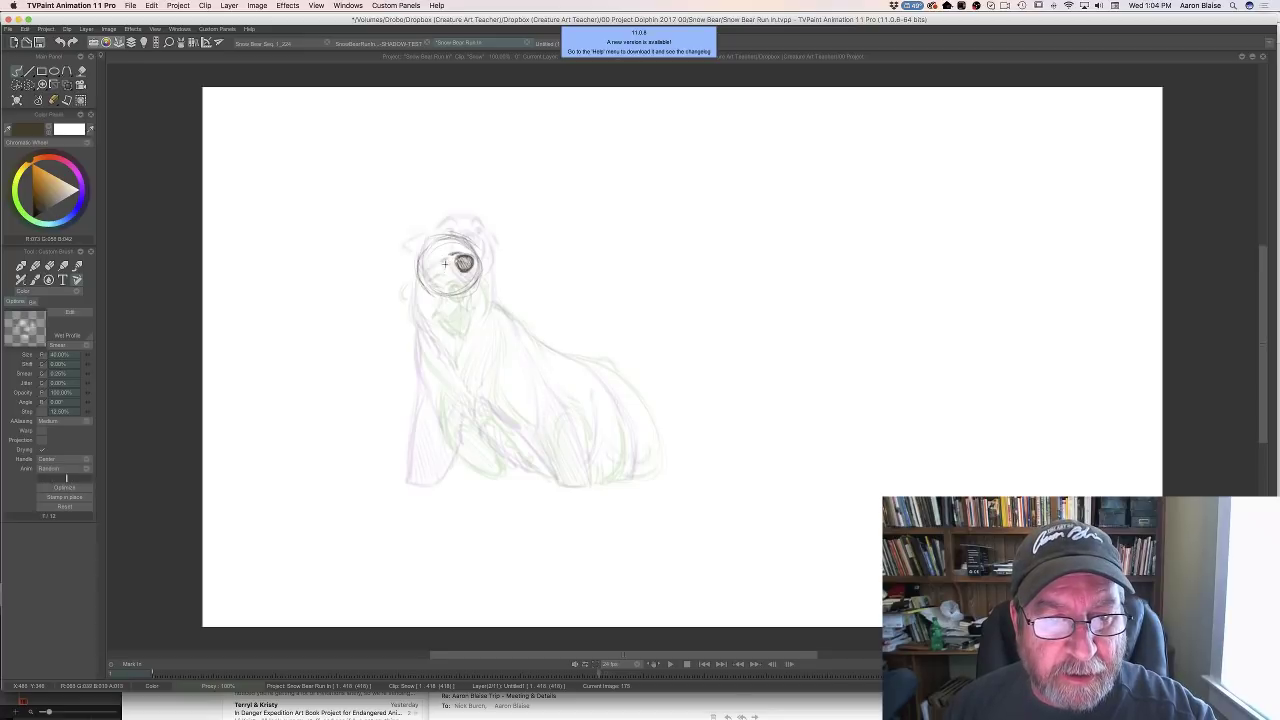
pyautogui.press('Left')
pyautogui.press('Right')
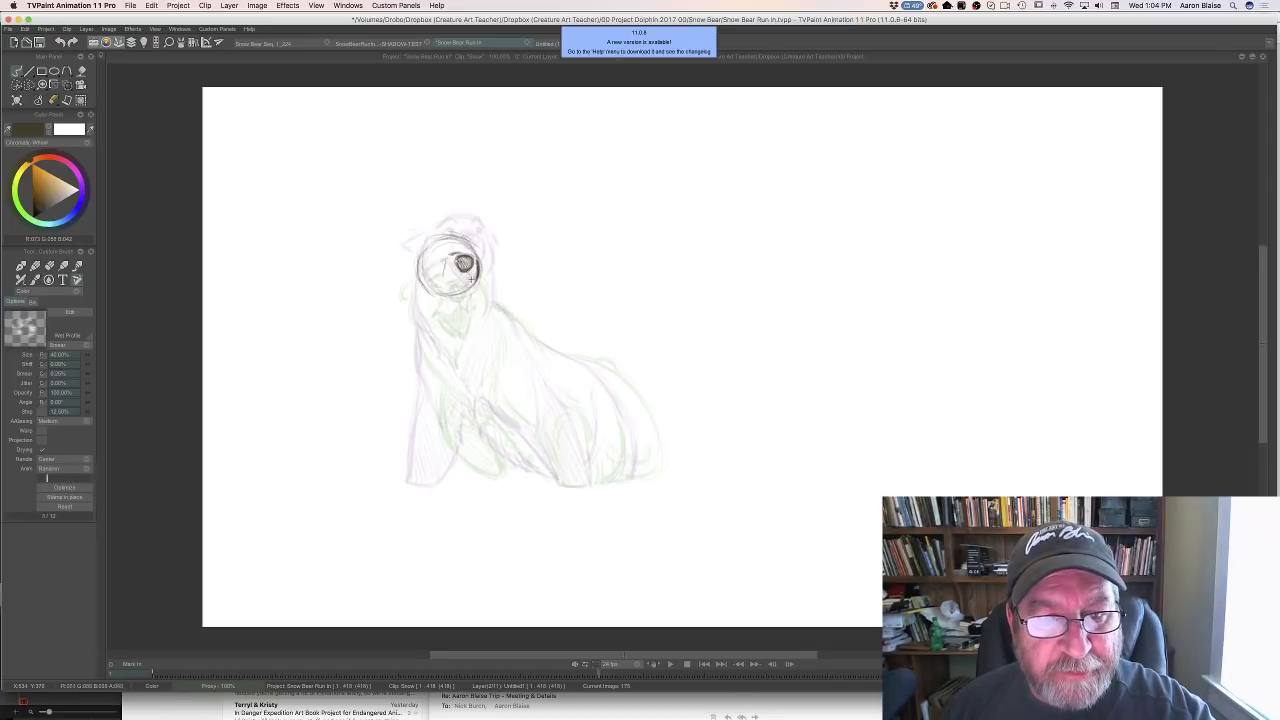
# Draw the muzzle and the curved upper mouth line beneath the nose, flipping to the previous drawing for reference
pyautogui.press('Left')
pyautogui.press('Right')
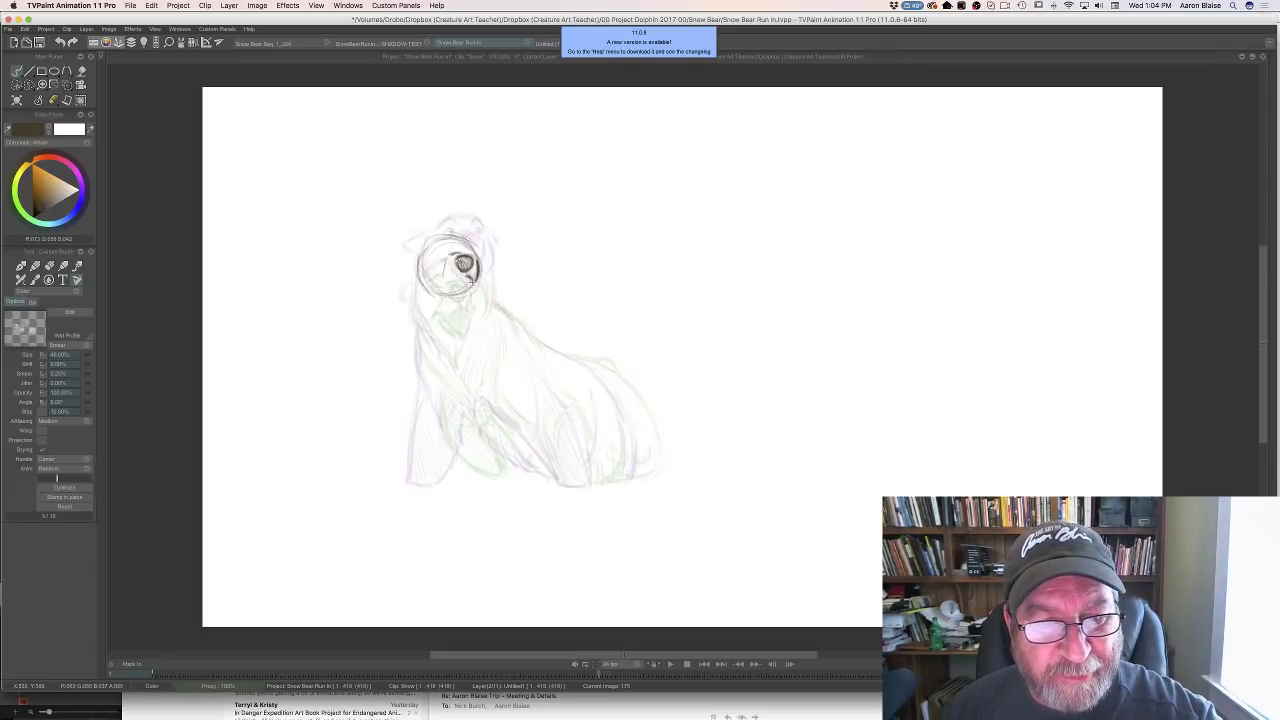
pyautogui.press('Left')
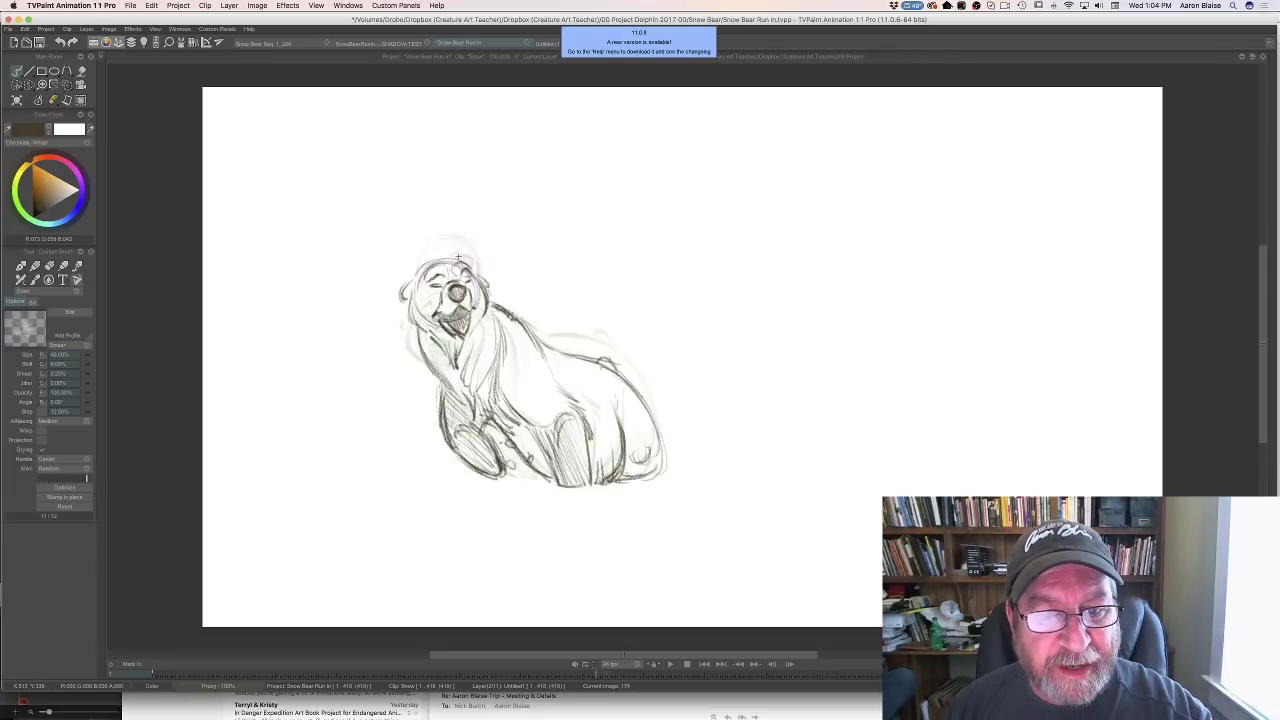
pyautogui.press('Right')
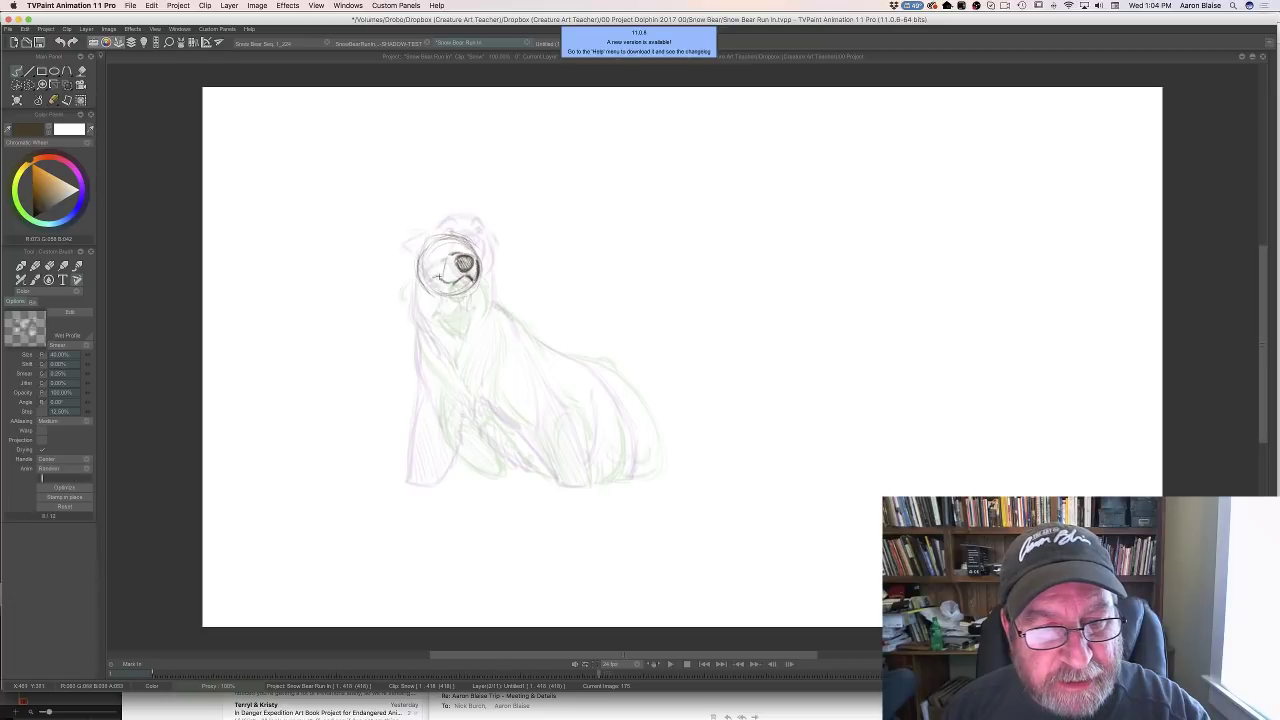
pyautogui.press('Left')
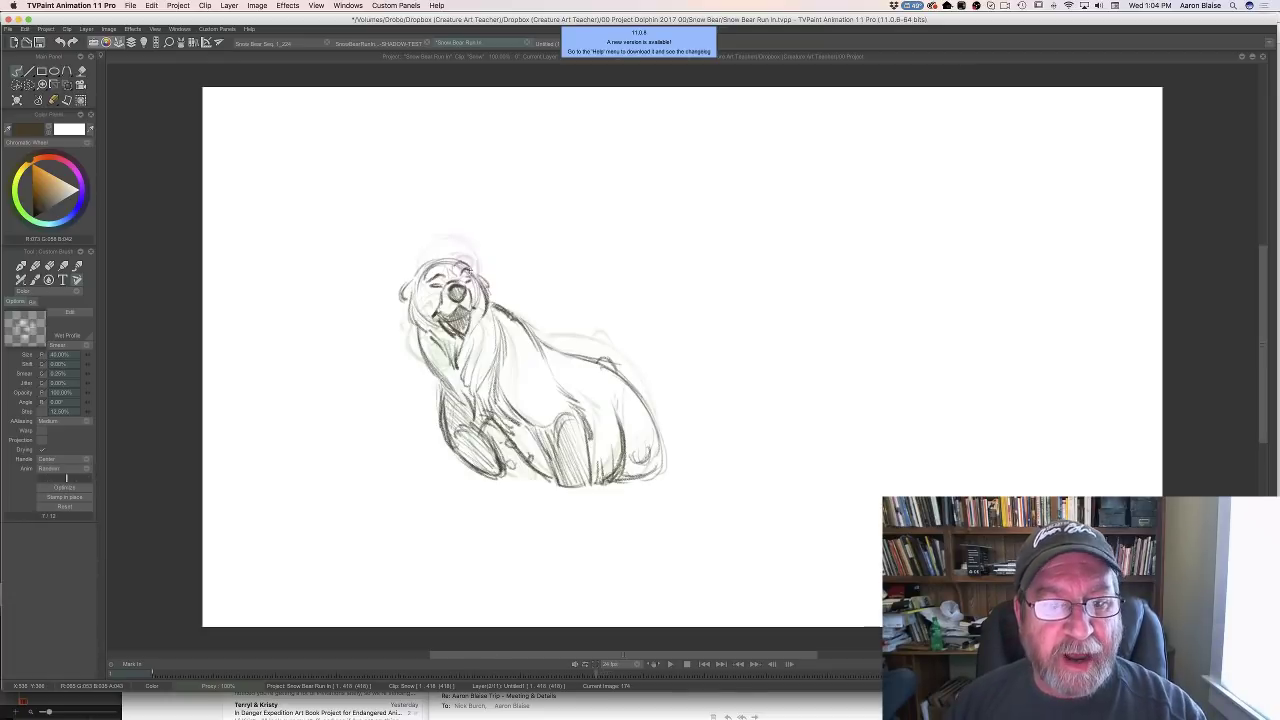
pyautogui.press('Right')
pyautogui.press('Left')
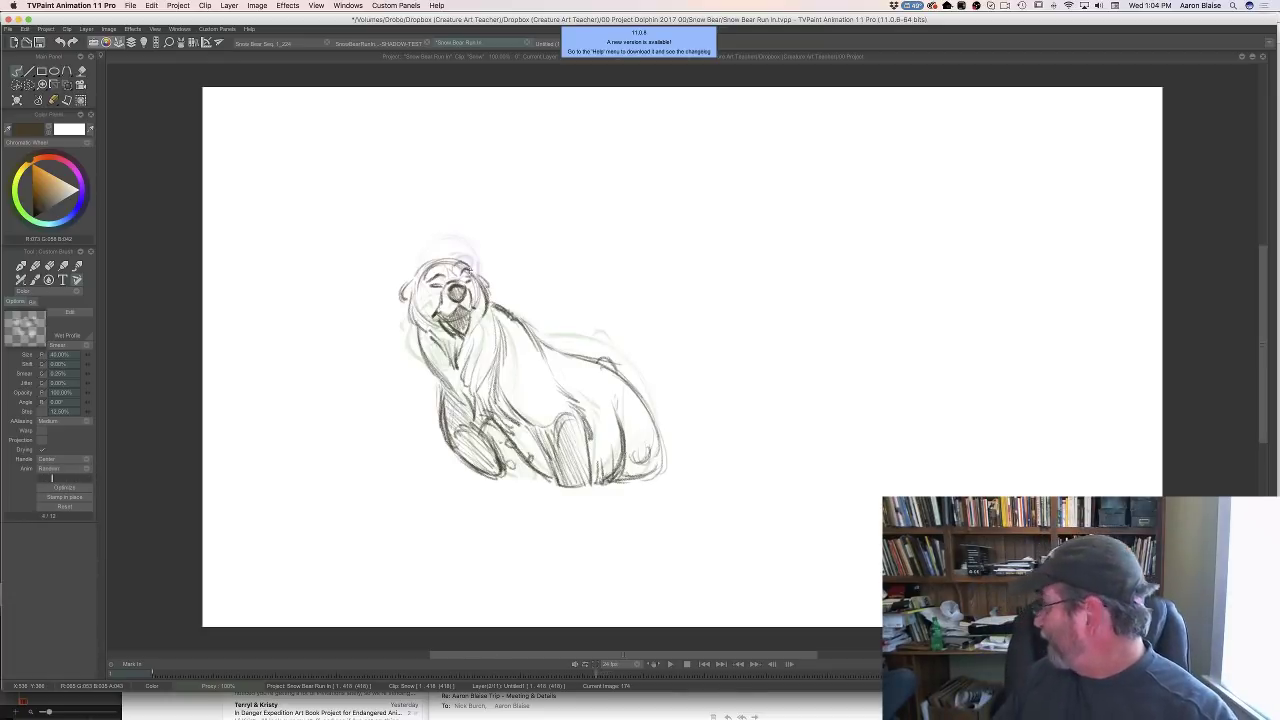
# Draw the V-shaped lower jaw below the mouth line, comparing it with the jaws in the neighbouring frames
pyautogui.press('Left')
pyautogui.press('Right')
pyautogui.press('Right')
pyautogui.press('Right')
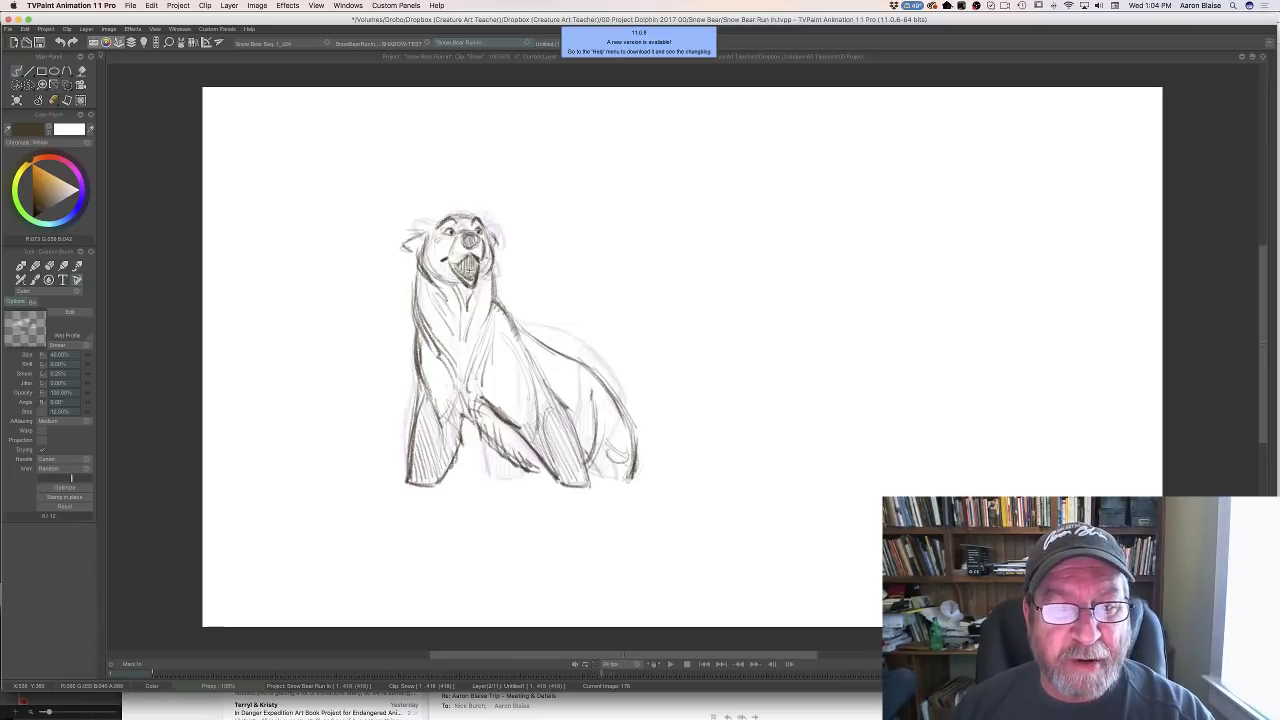
pyautogui.press('Left')
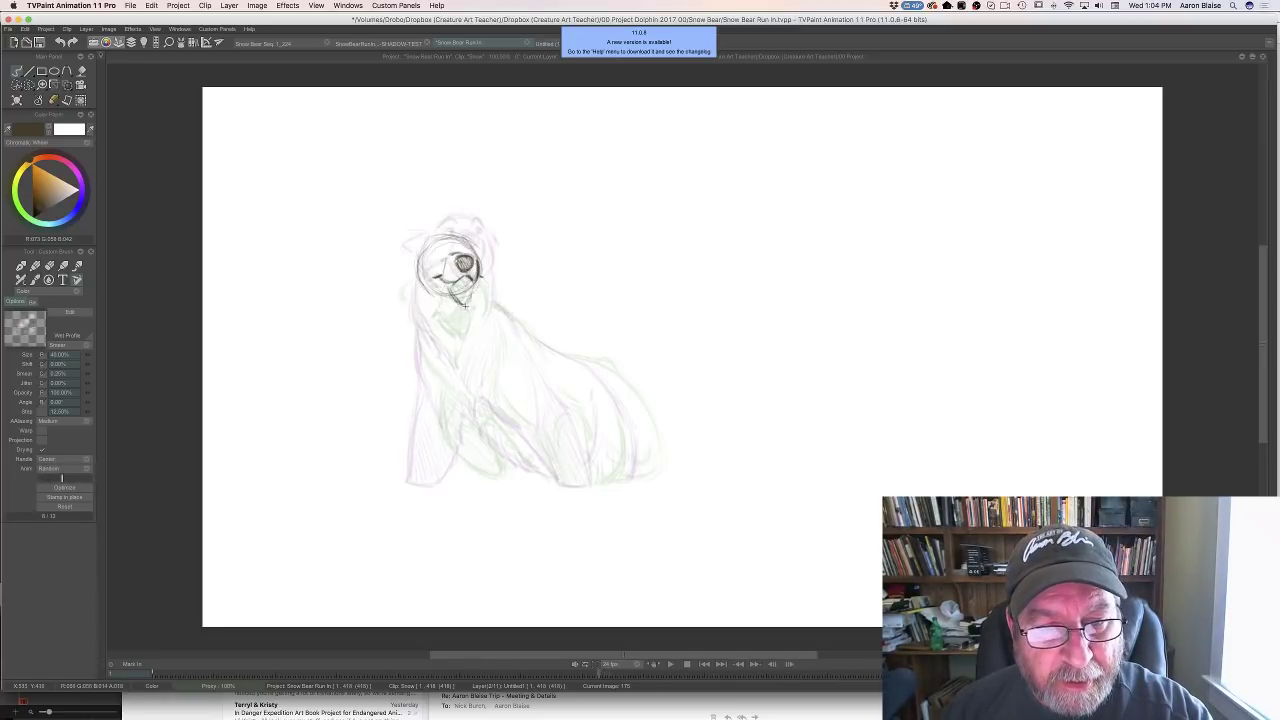
pyautogui.press('Right')
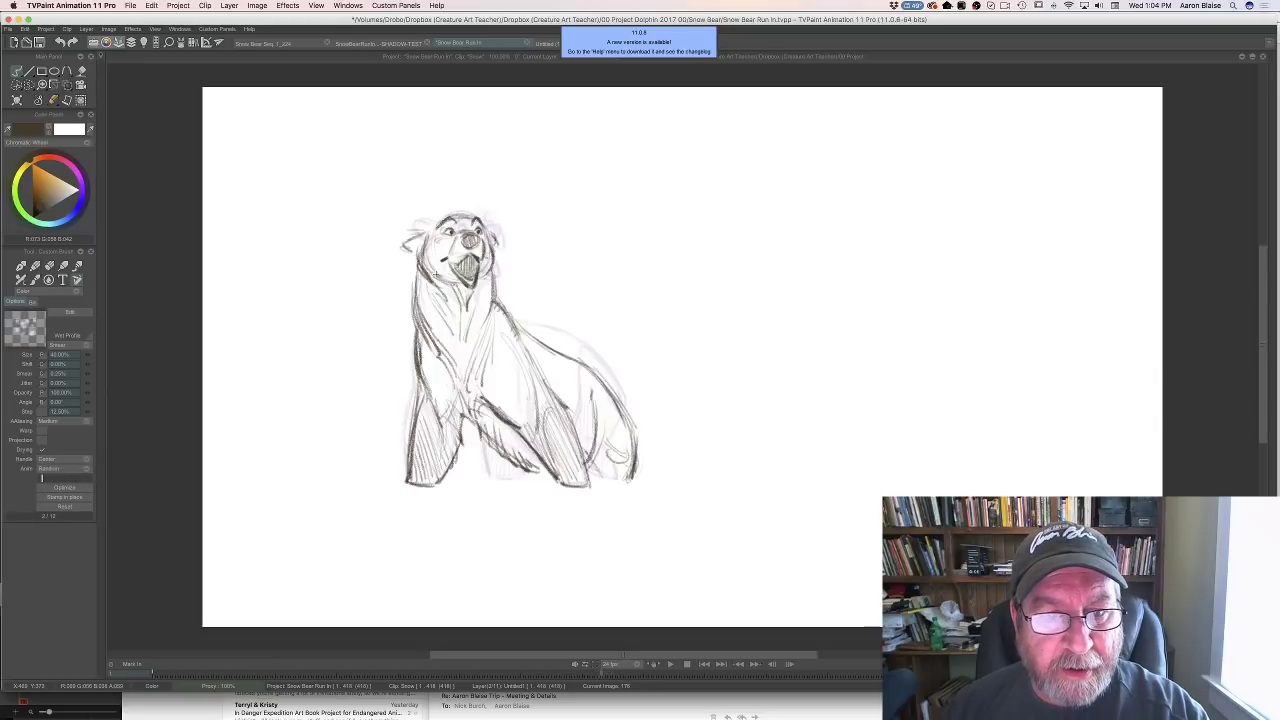
pyautogui.press('Left')
pyautogui.press('Left')
pyautogui.press('Right')
pyautogui.press('Right')
pyautogui.press('Left')
pyautogui.press('Left')
pyautogui.press('Right')
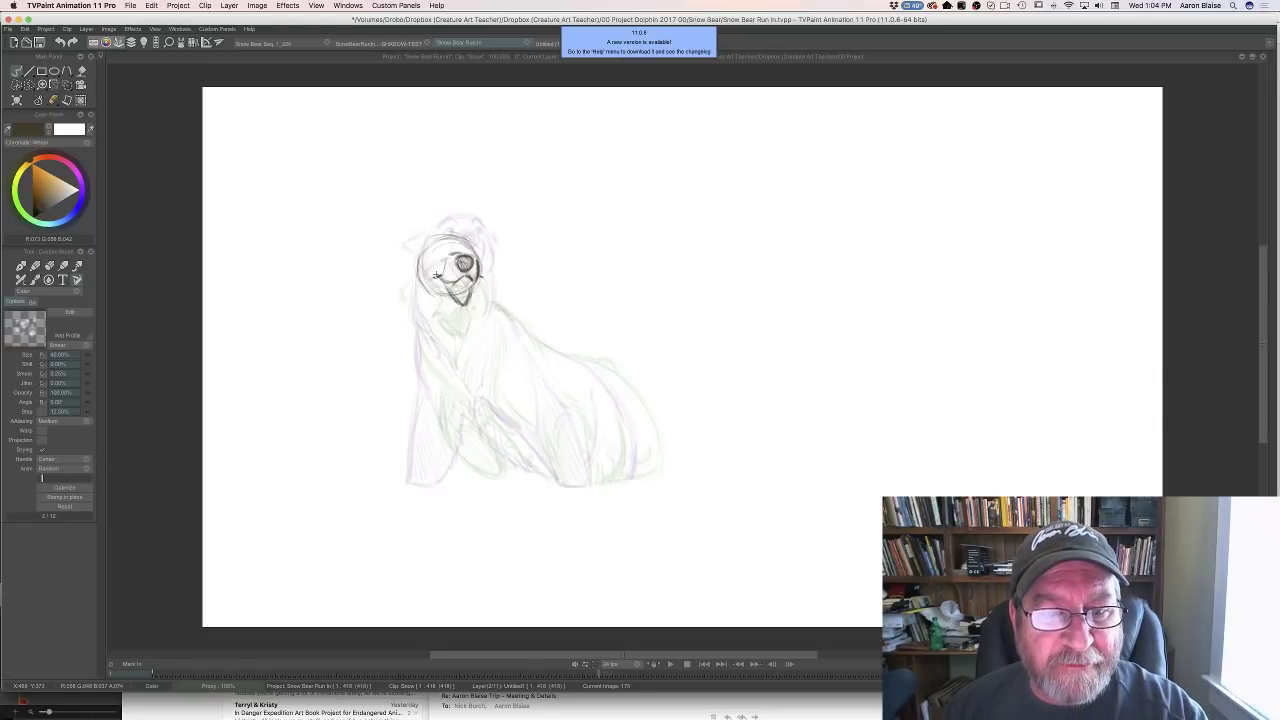
# Strengthen the mouth corners and jaw outline and darken the open mouth, checking against the adjacent drawings
pyautogui.moveTo(437, 275); pyautogui.dragTo(466, 296)
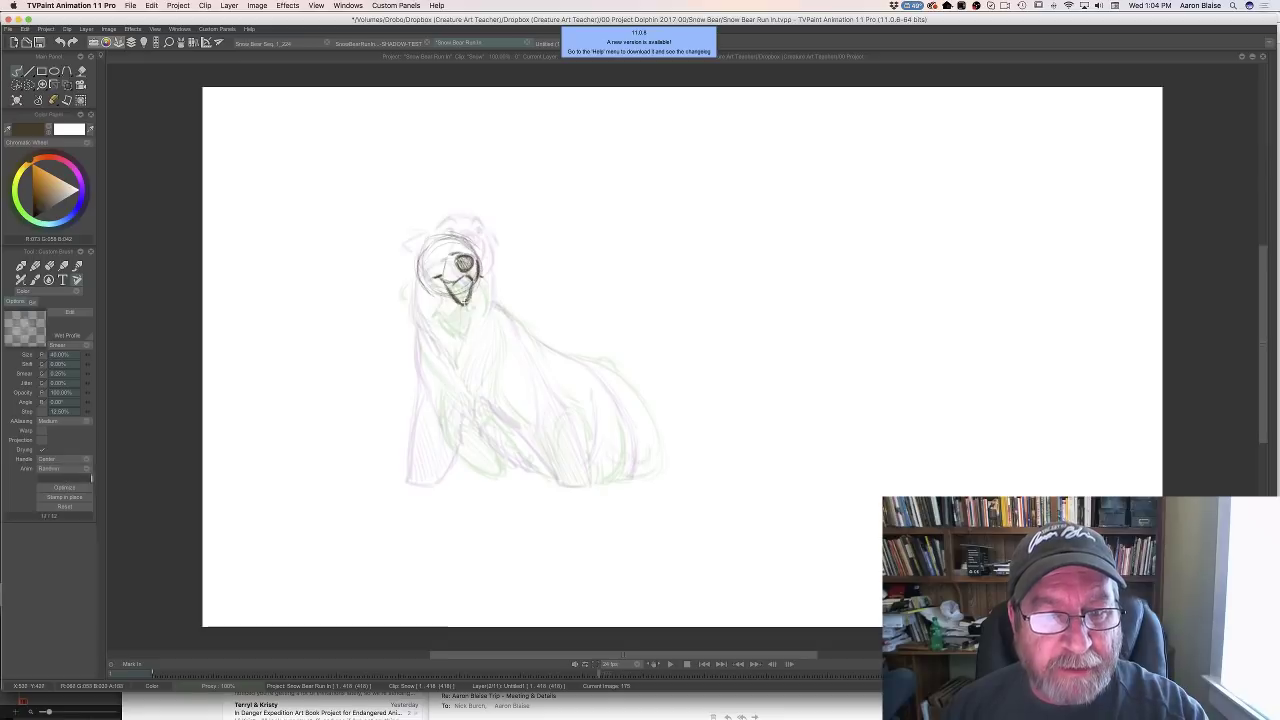
pyautogui.press('Left')
pyautogui.press('Right')
pyautogui.press('Right')
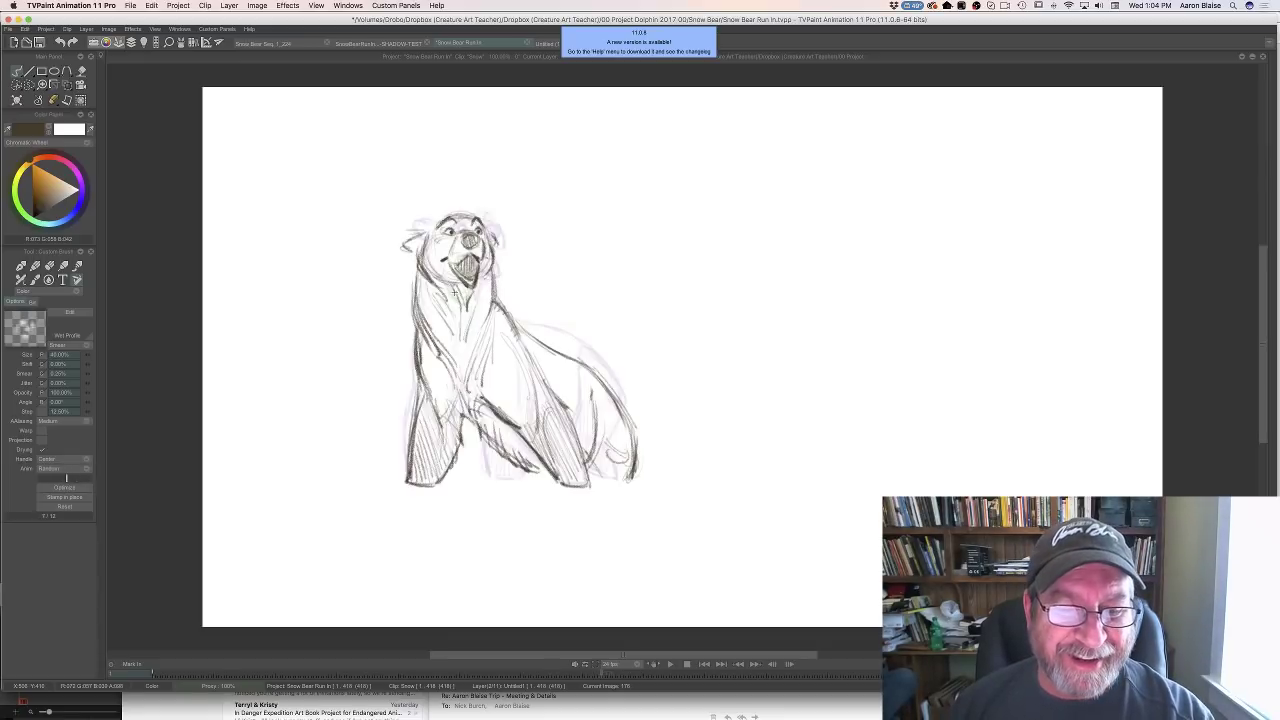
pyautogui.press('Left')
pyautogui.press('Left')
pyautogui.press('Right')
pyautogui.moveTo(472, 288); pyautogui.dragTo(455, 304)
pyautogui.press('Left')
pyautogui.press('Right')
pyautogui.press('Left')
pyautogui.press('Right')
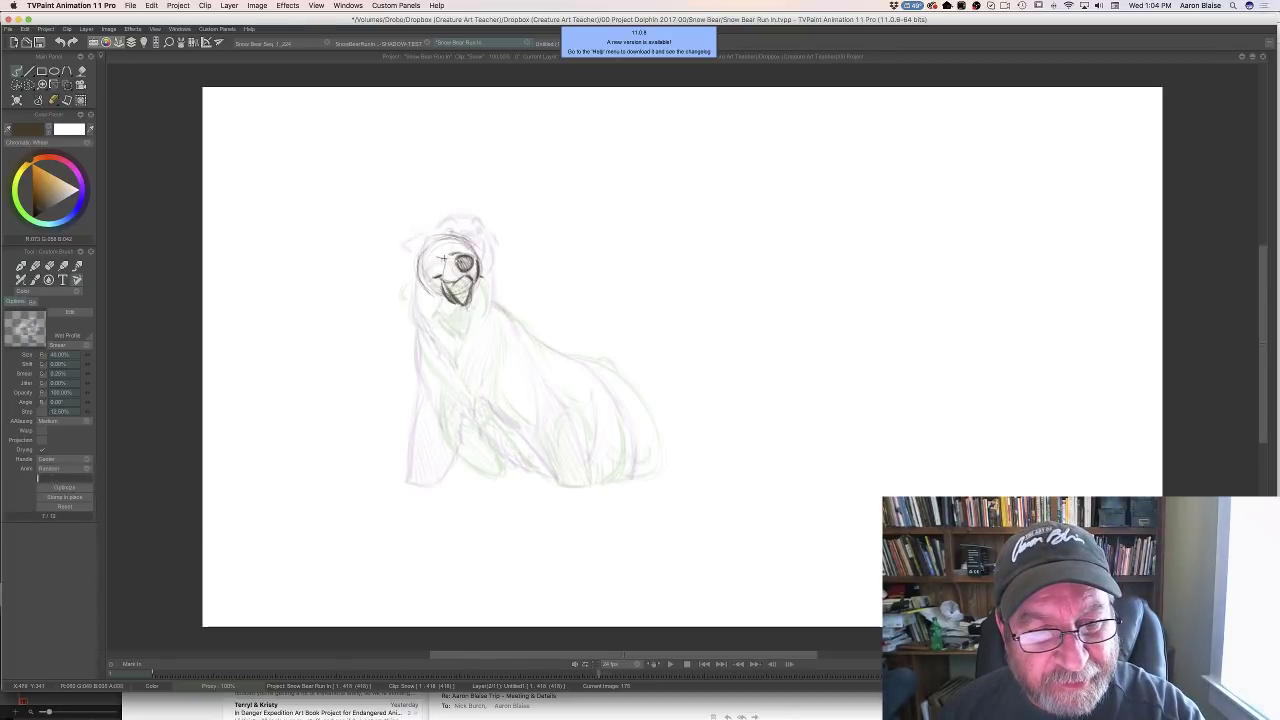
# Draw both of the bear's eyes above the muzzle and flip to the adjacent frames to check their placement
pyautogui.moveTo(437, 257); pyautogui.dragTo(445, 258)
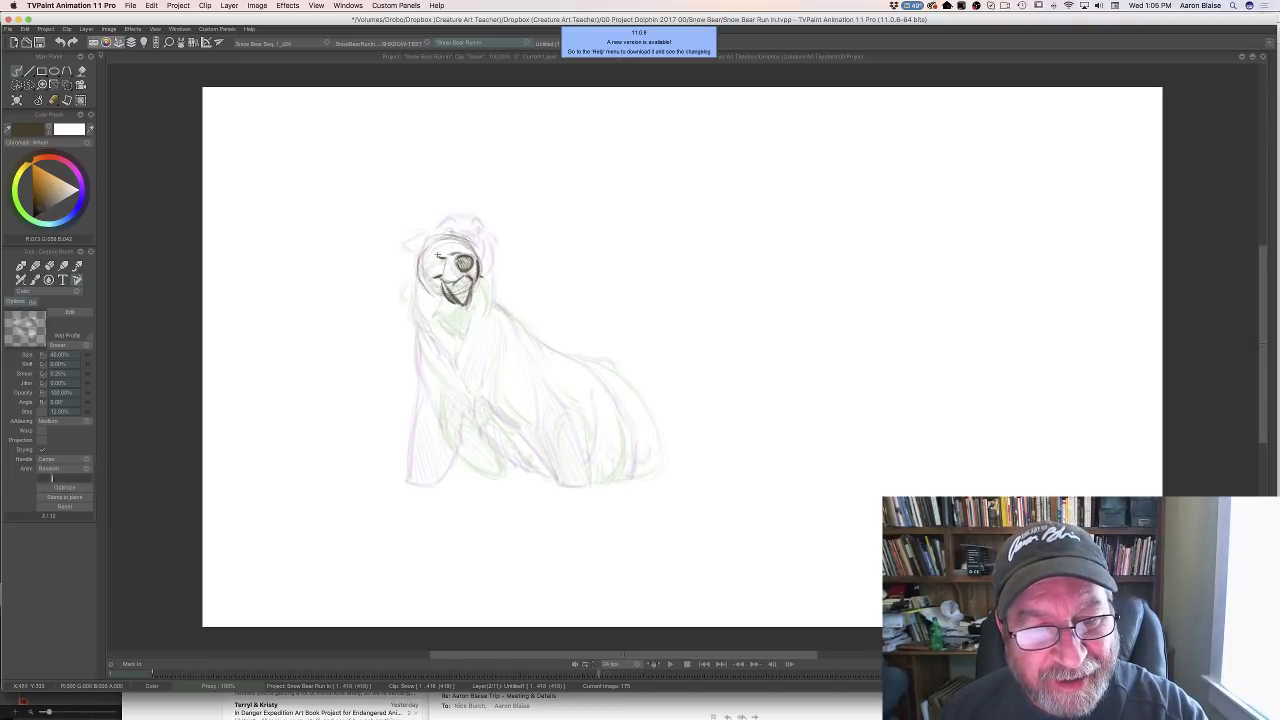
pyautogui.click(441, 250)
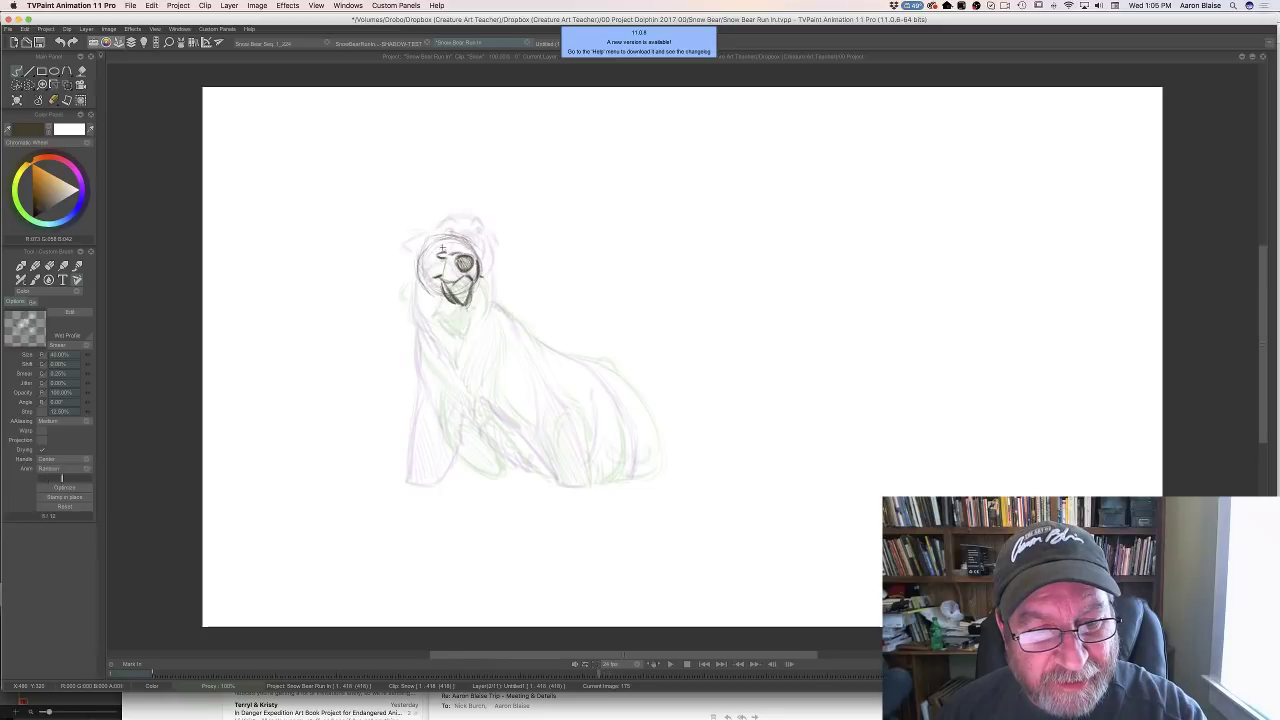
pyautogui.click(442, 256)
pyautogui.click(443, 254)
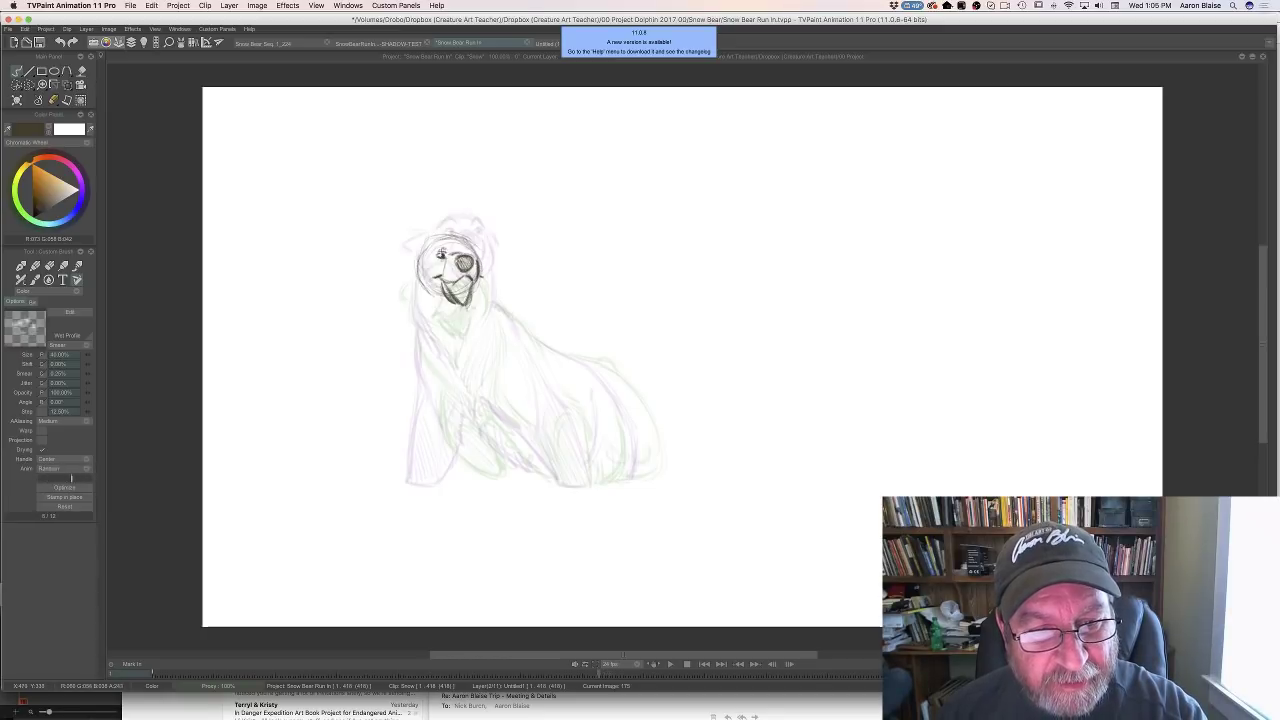
pyautogui.click(467, 253)
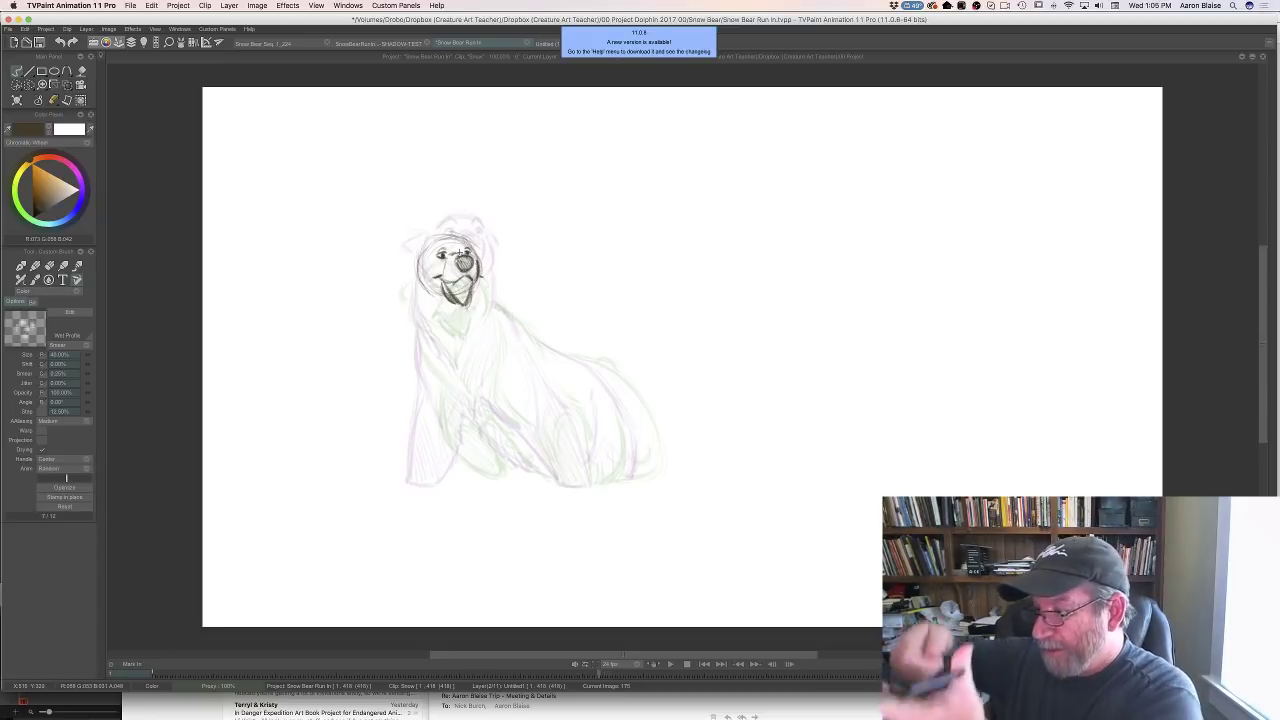
pyautogui.press('Left')
pyautogui.press('Right')
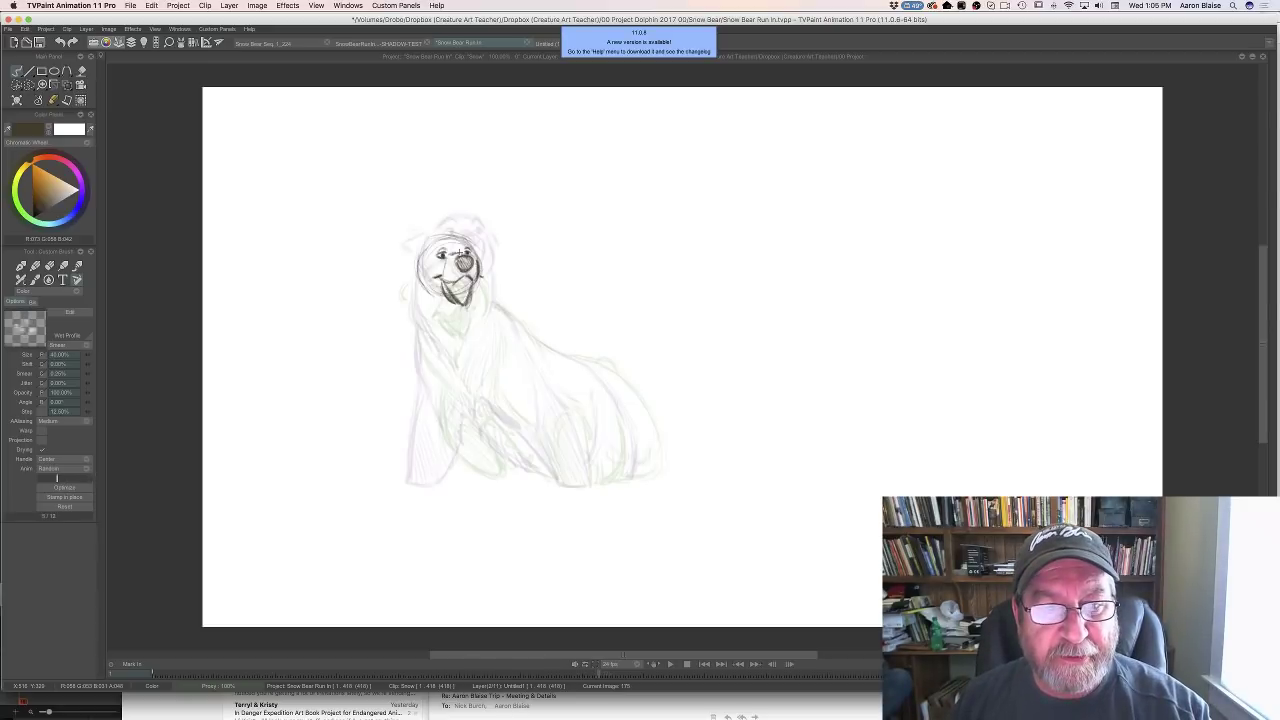
pyautogui.press('Right')
pyautogui.press('Left')
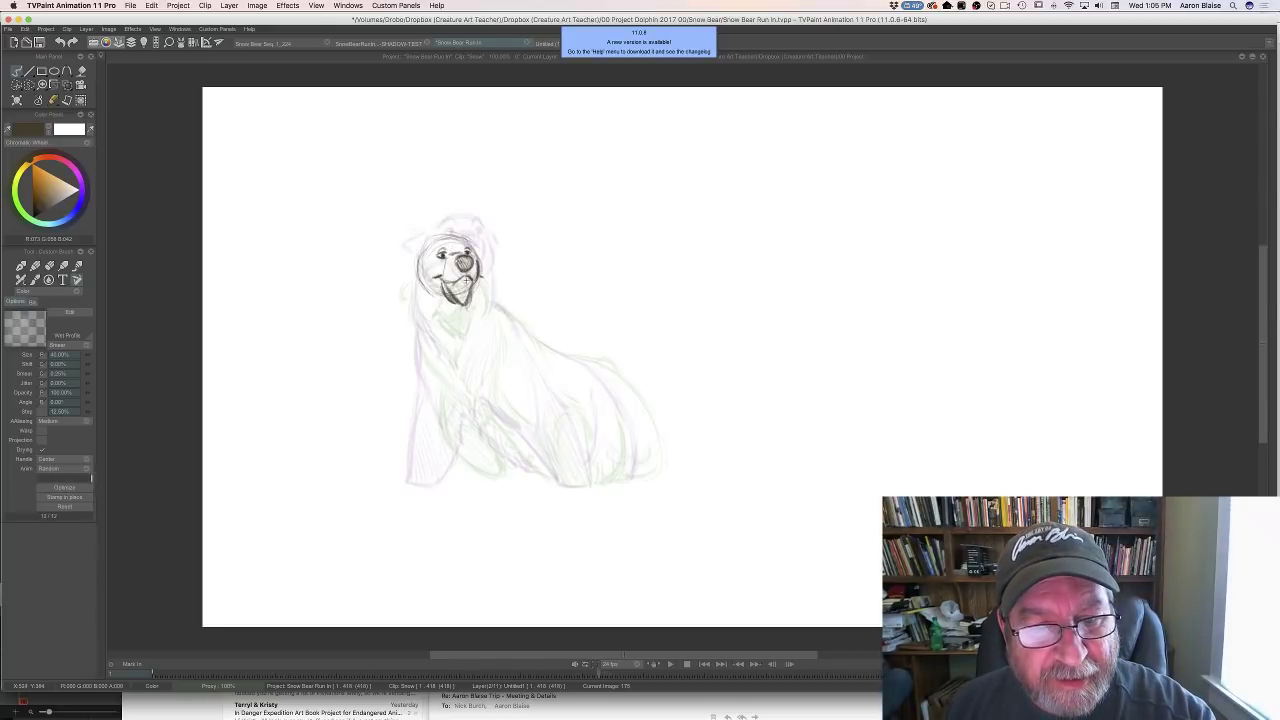
# Shade the inside of the bear's open mouth darker and compare it with the adjacent frames
pyautogui.moveTo(464, 278)
pyautogui.mouseDown()
pyautogui.moveTo(452, 300)
pyautogui.moveTo(445, 279)
pyautogui.mouseUp()
pyautogui.press('Left')
pyautogui.press('Right')
pyautogui.press('Right')
pyautogui.press('Left')
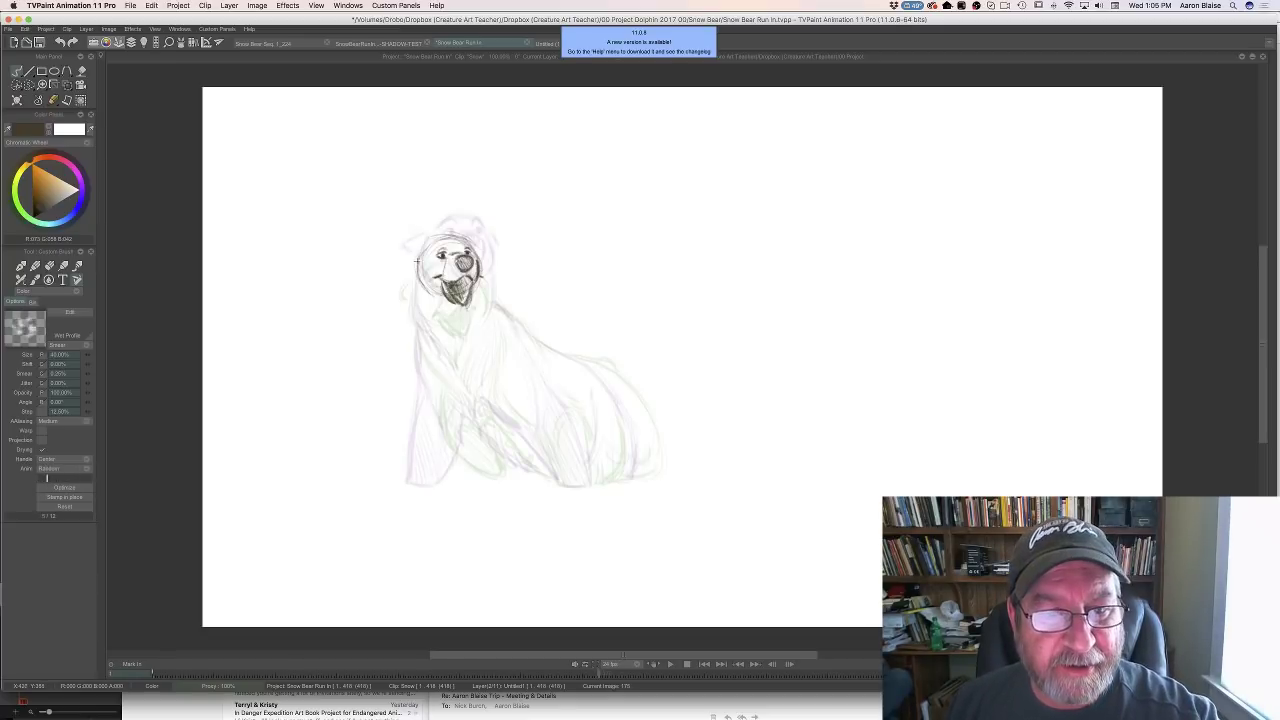
# Draw curved cheek contours on both sides of the bear's face, flipping to the previous drawing for reference
pyautogui.moveTo(420, 248); pyautogui.dragTo(410, 288)
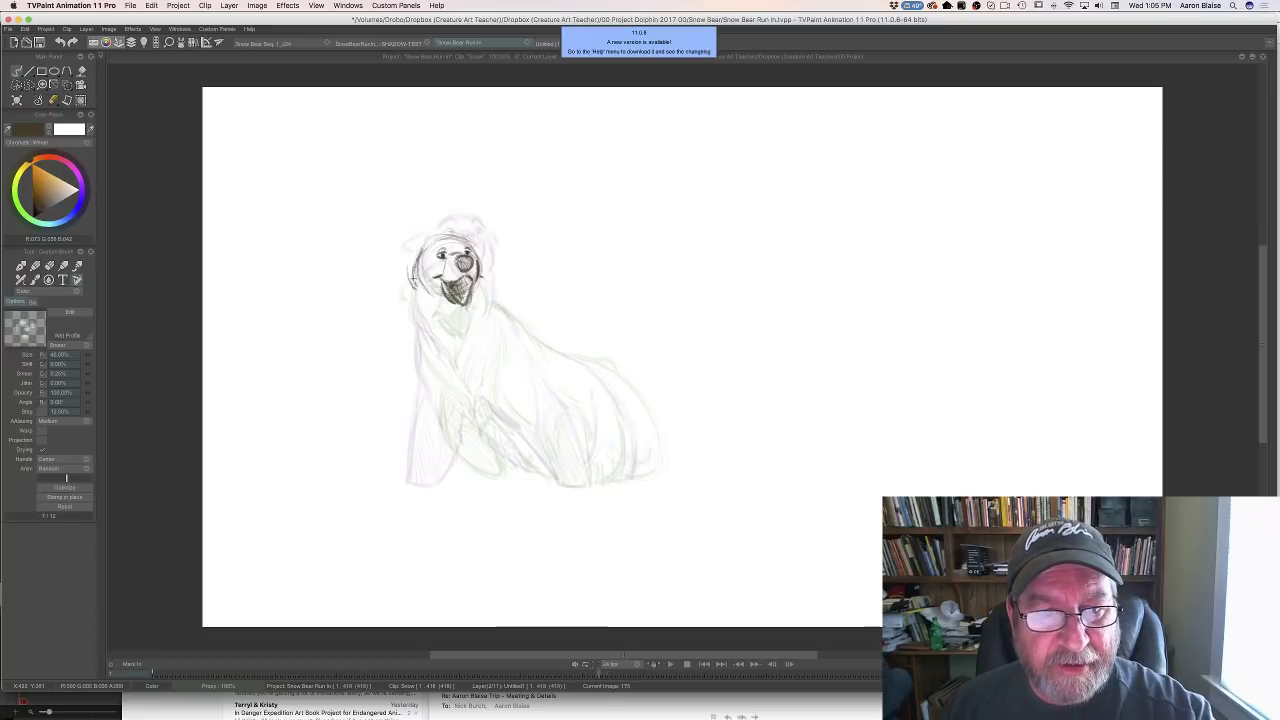
pyautogui.moveTo(484, 256)
pyautogui.mouseDown()
pyautogui.moveTo(478, 287)
pyautogui.moveTo(491, 283)
pyautogui.moveTo(463, 346)
pyautogui.moveTo(482, 295)
pyautogui.mouseUp()
pyautogui.press('e')
pyautogui.press('Left')
pyautogui.press('Right')
pyautogui.press('b')
pyautogui.press('Left')
pyautogui.press('Right')
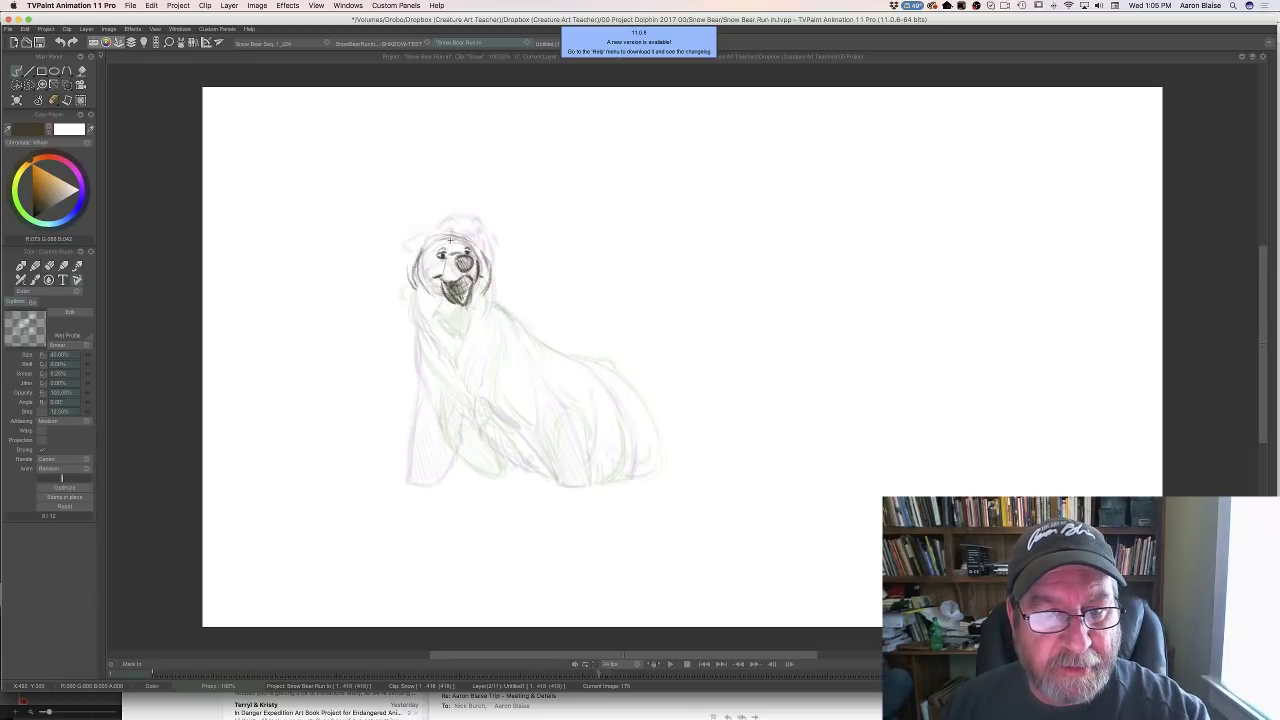
# Darken the crown of the head and the cheek contour opposite the muzzle, checking against the previous frame
pyautogui.moveTo(442, 236)
pyautogui.mouseDown()
pyautogui.moveTo(468, 238)
pyautogui.moveTo(432, 242)
pyautogui.moveTo(409, 284)
pyautogui.moveTo(421, 296)
pyautogui.mouseUp()
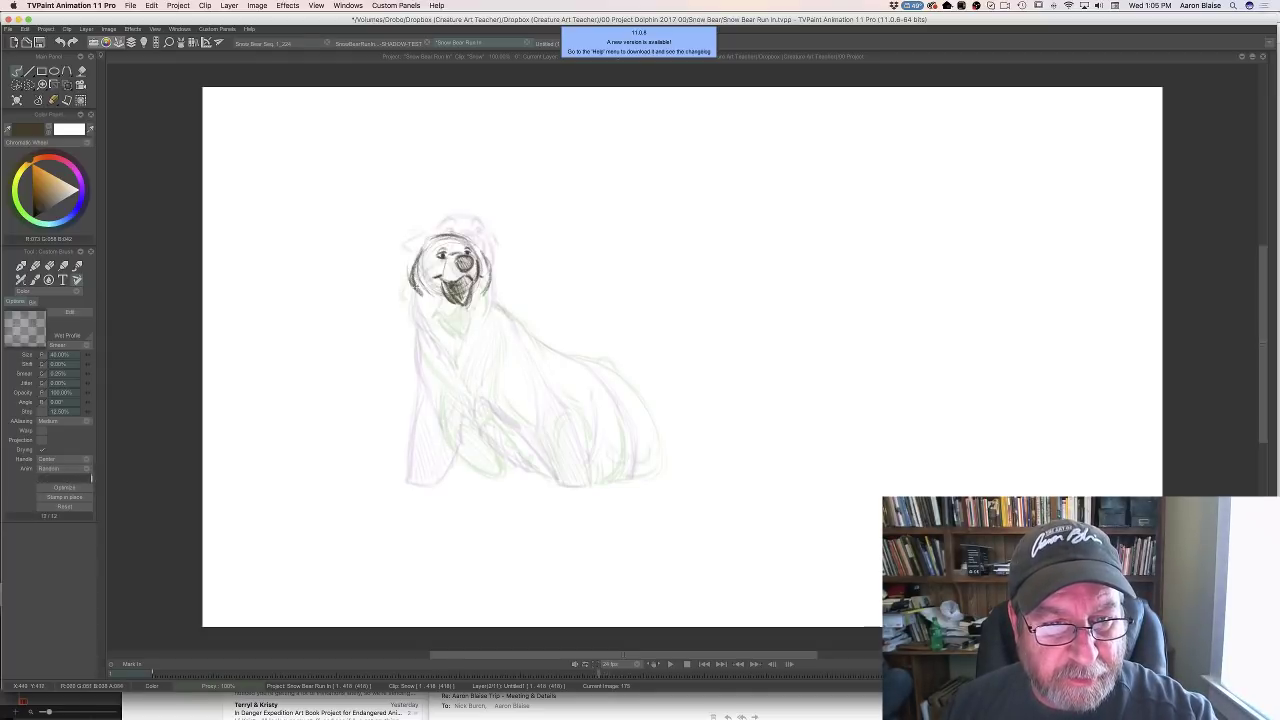
pyautogui.press('Left')
pyautogui.press('Right')
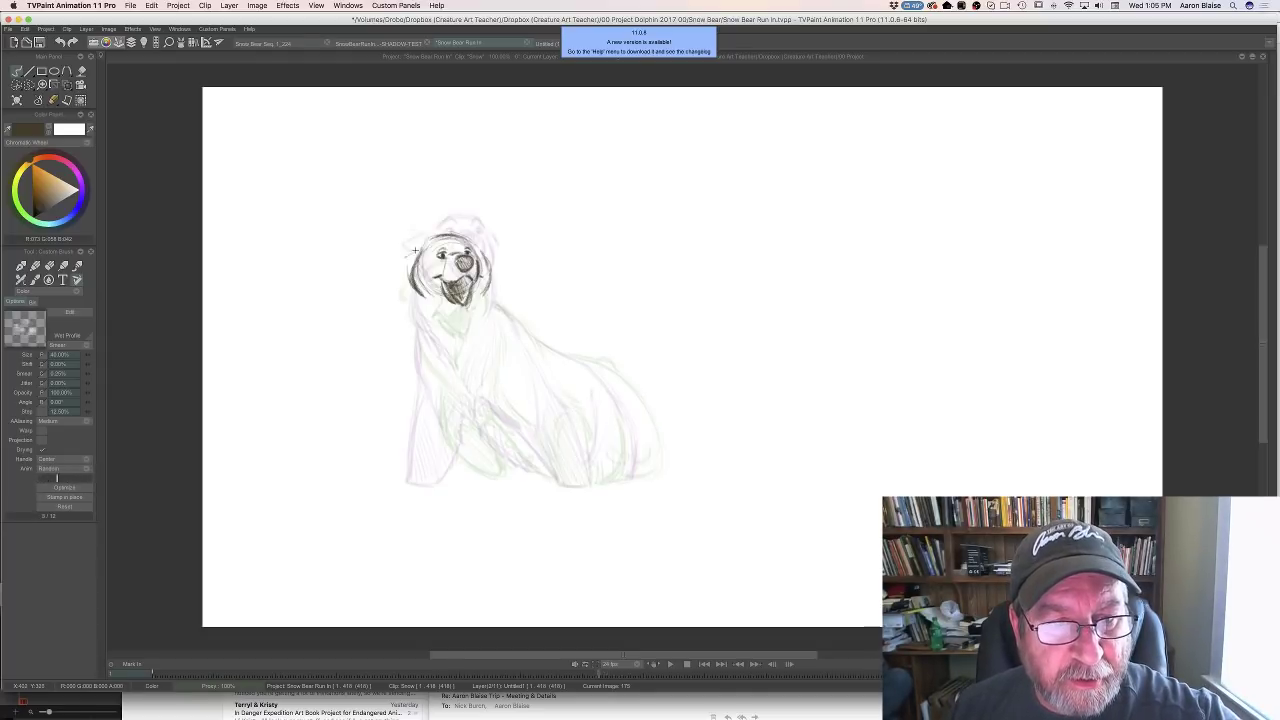
# Draw both of the bear's ears on the sides of the head, using the neighbouring drawings for placement
pyautogui.press('Right')
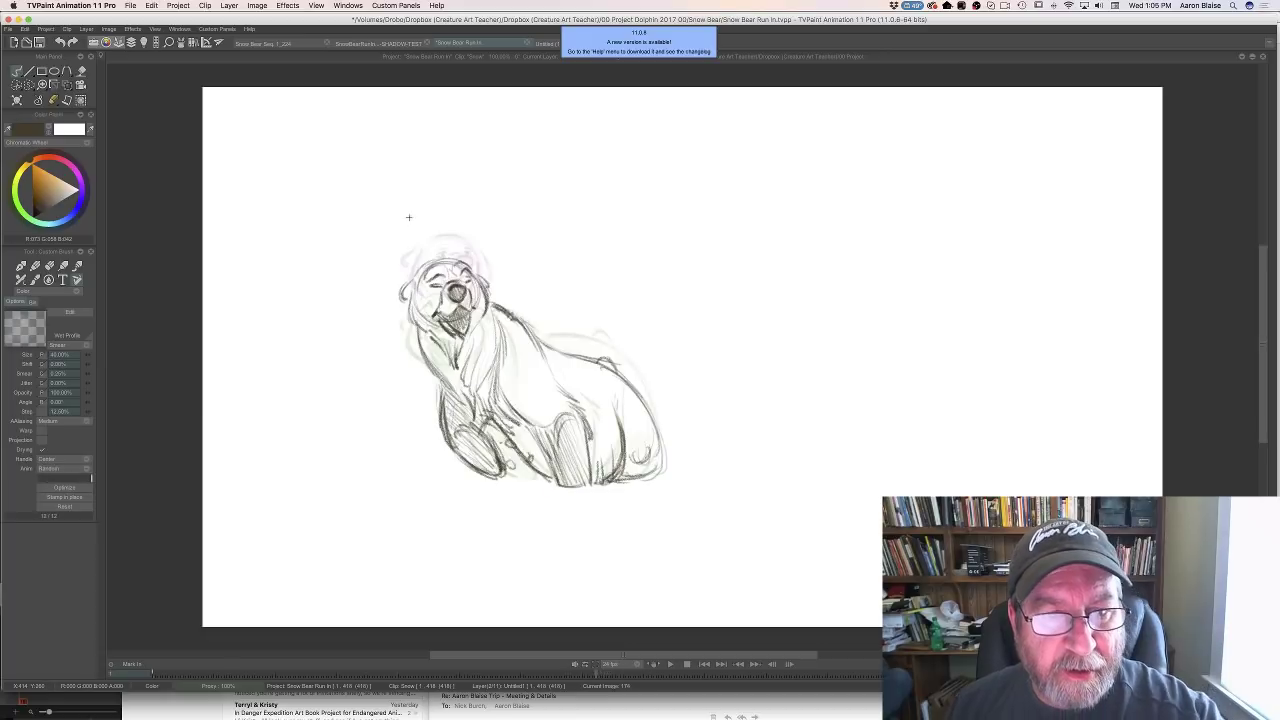
pyautogui.press('Left')
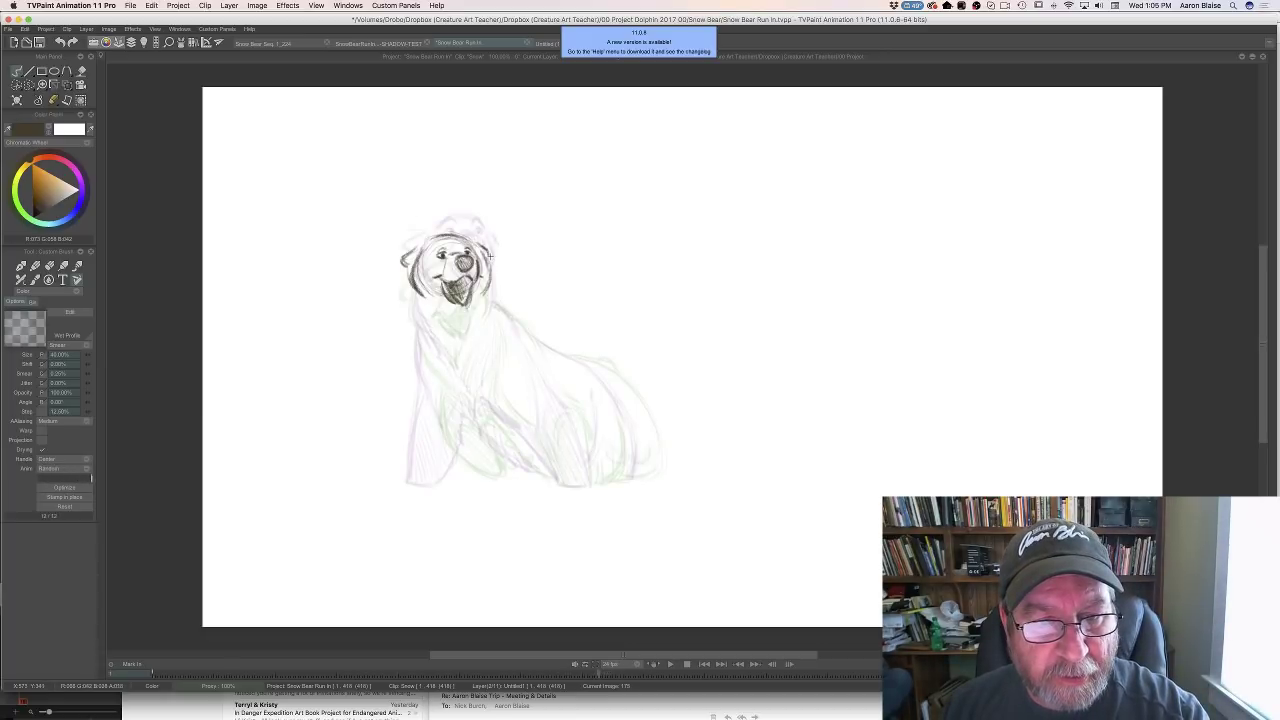
pyautogui.press('Left')
pyautogui.press('Right')
pyautogui.press('Right')
pyautogui.press('Left')
pyautogui.press('Left')
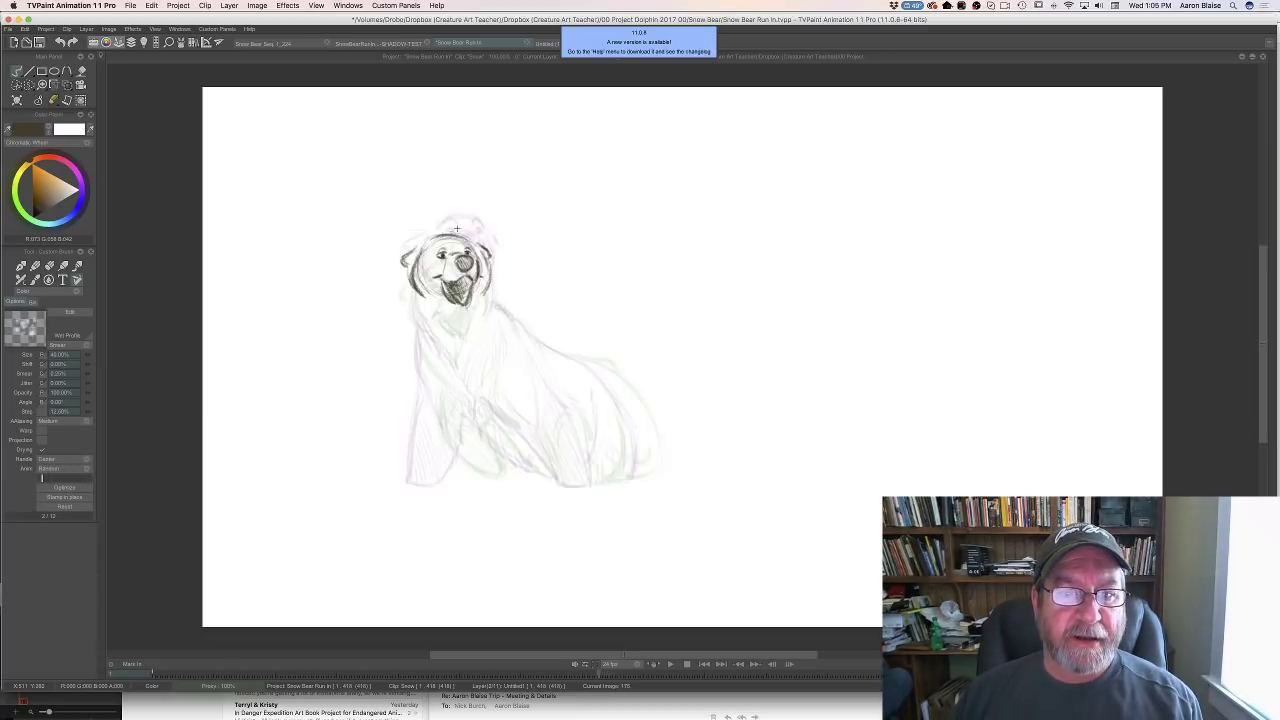
# Flip back and forth through the neighbouring frames to examine how the head moves between poses
pyautogui.press('Right')
pyautogui.press('Right')
pyautogui.press('Left')
pyautogui.press('Left')
pyautogui.press('Right')
pyautogui.press('Right')
pyautogui.press('Left')
pyautogui.press('Left')
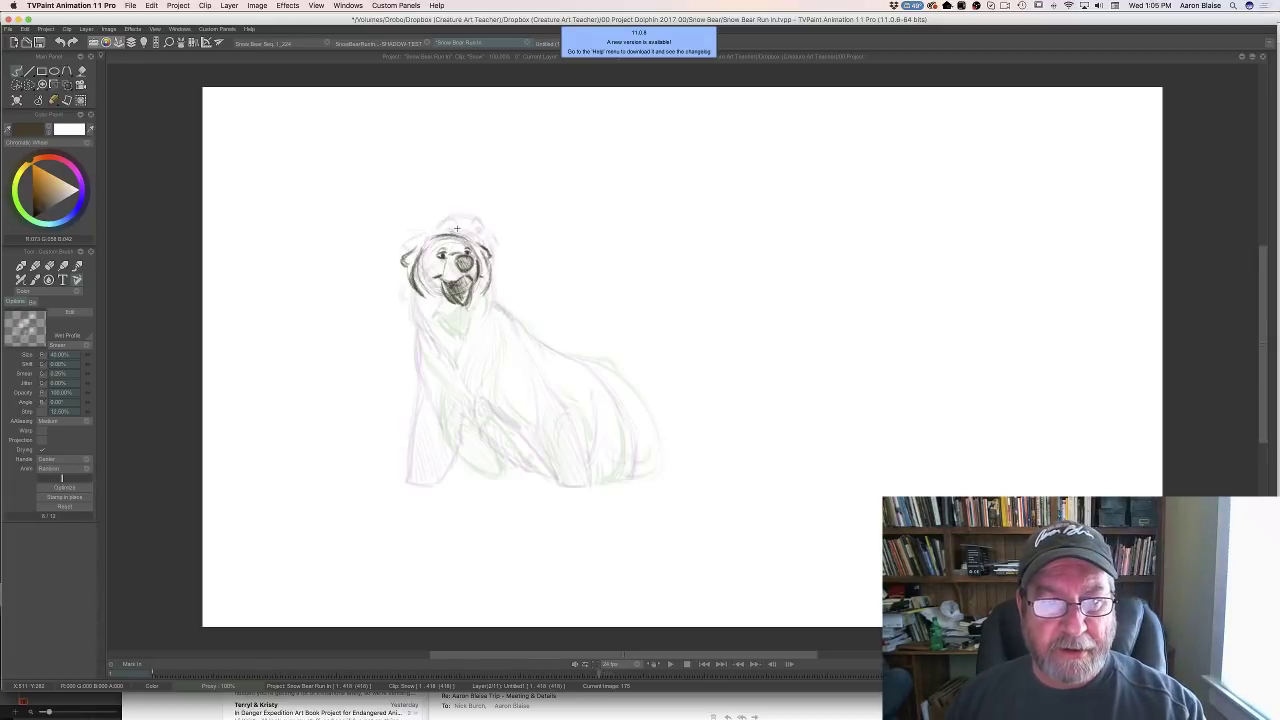
pyautogui.press('Right')
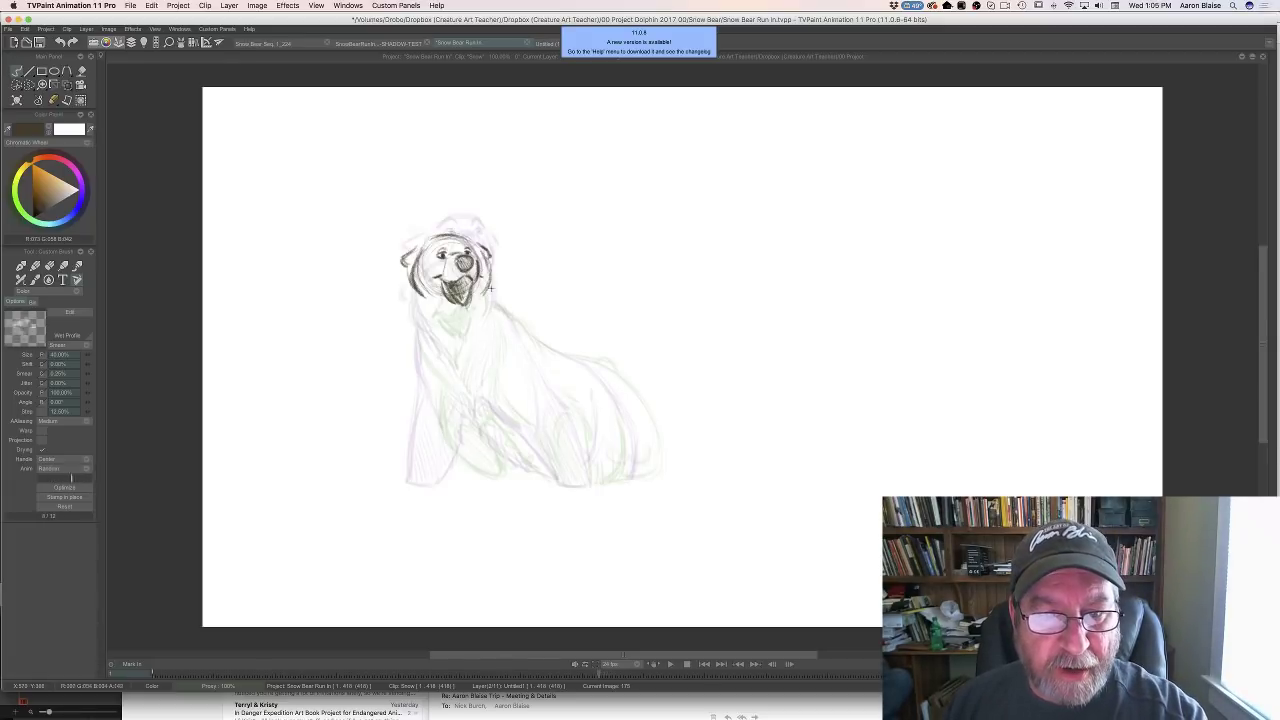
# Draw the neck line from the cheek on the muzzle side down toward the middle of the chest
pyautogui.moveTo(490, 284); pyautogui.dragTo(491, 333)
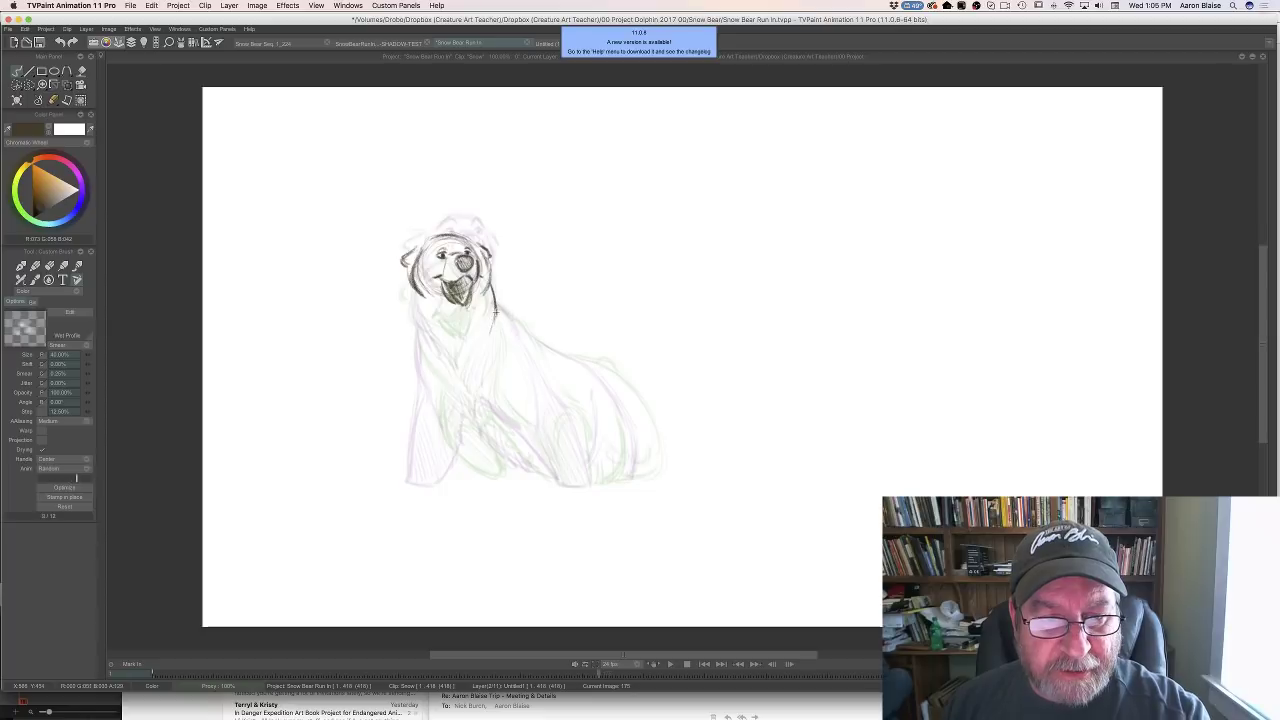
pyautogui.press('Left')
pyautogui.press('Right')
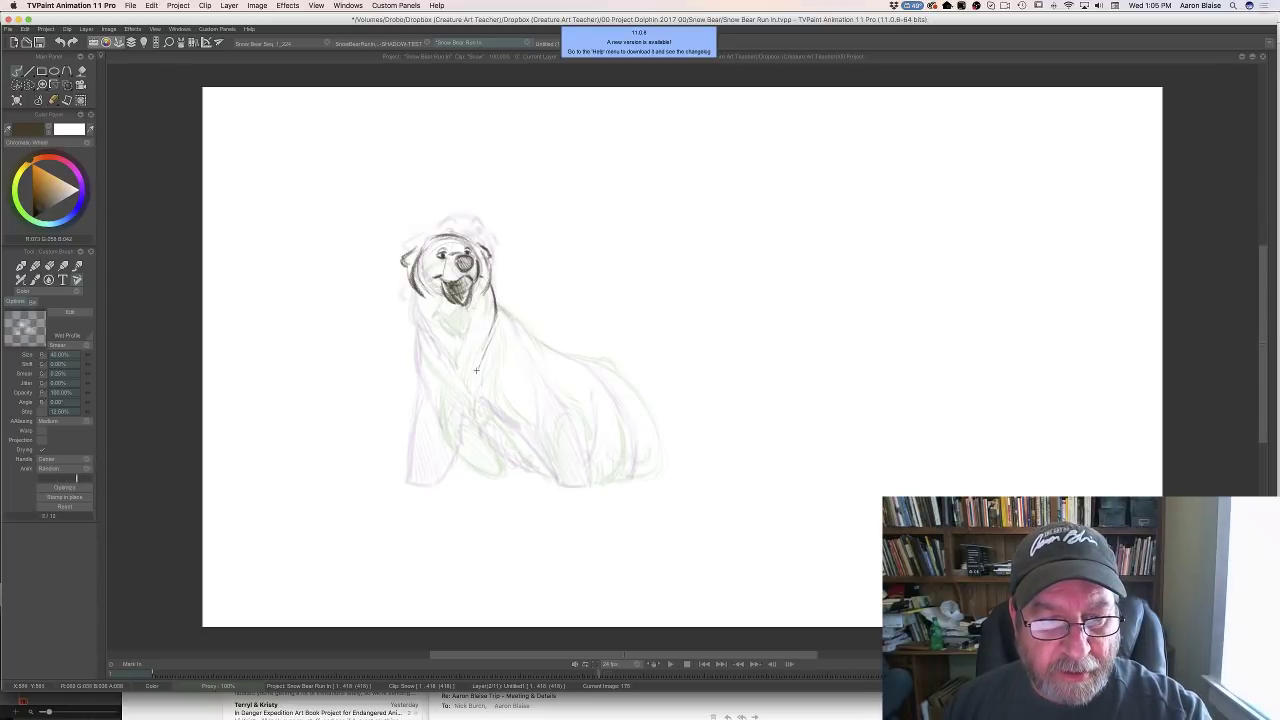
pyautogui.press('Left')
pyautogui.press('Right')
# Draw the opposite neck line from the cheek diagonally down into the chest, flipping to the previous drawing for reference
pyautogui.moveTo(412, 288); pyautogui.dragTo(416, 333)
pyautogui.moveTo(413, 285); pyautogui.dragTo(422, 340)
pyautogui.press('Left')
pyautogui.press('Right')
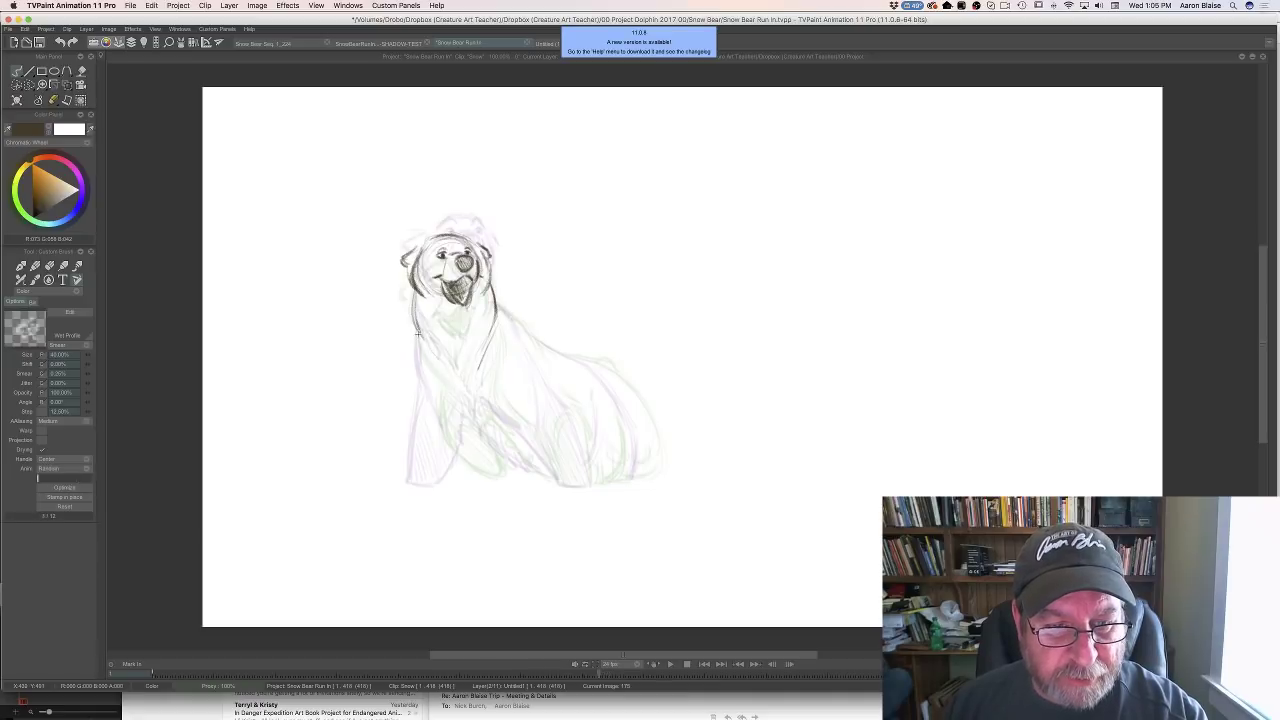
pyautogui.press('Left')
pyautogui.press('Right')
pyautogui.press('Left')
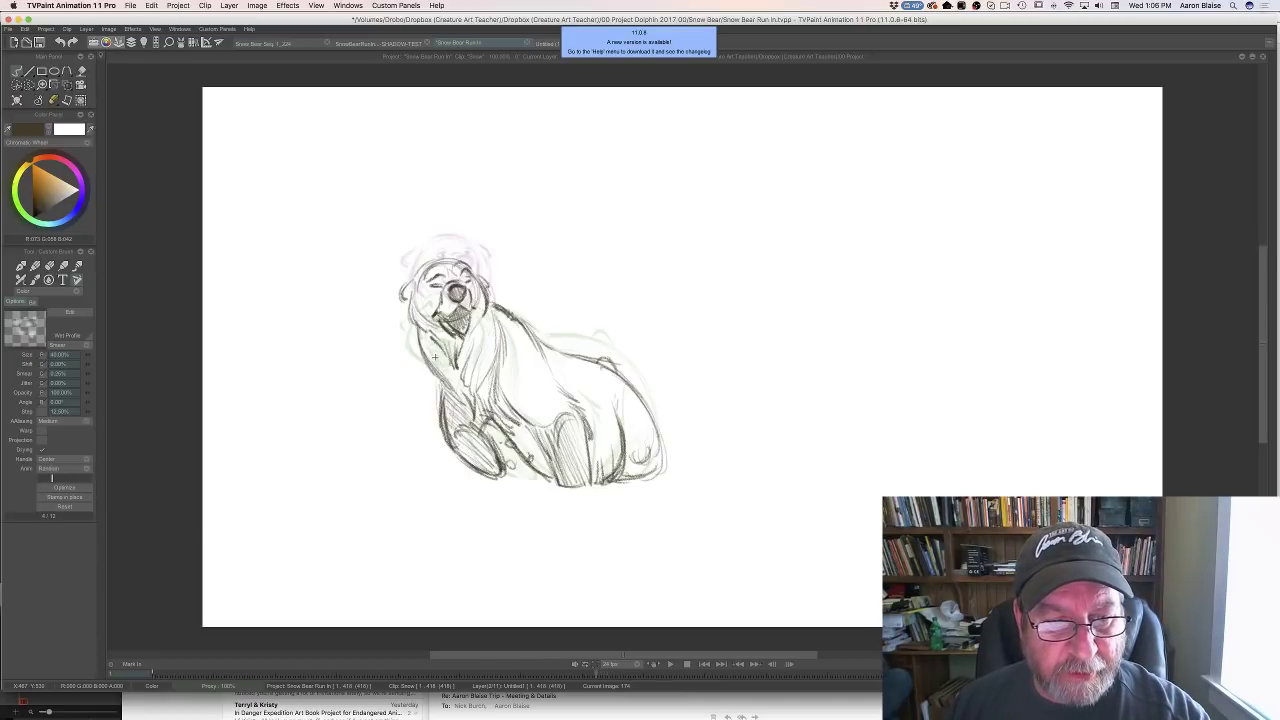
pyautogui.press('Right')
pyautogui.press('Left')
pyautogui.press('Right')
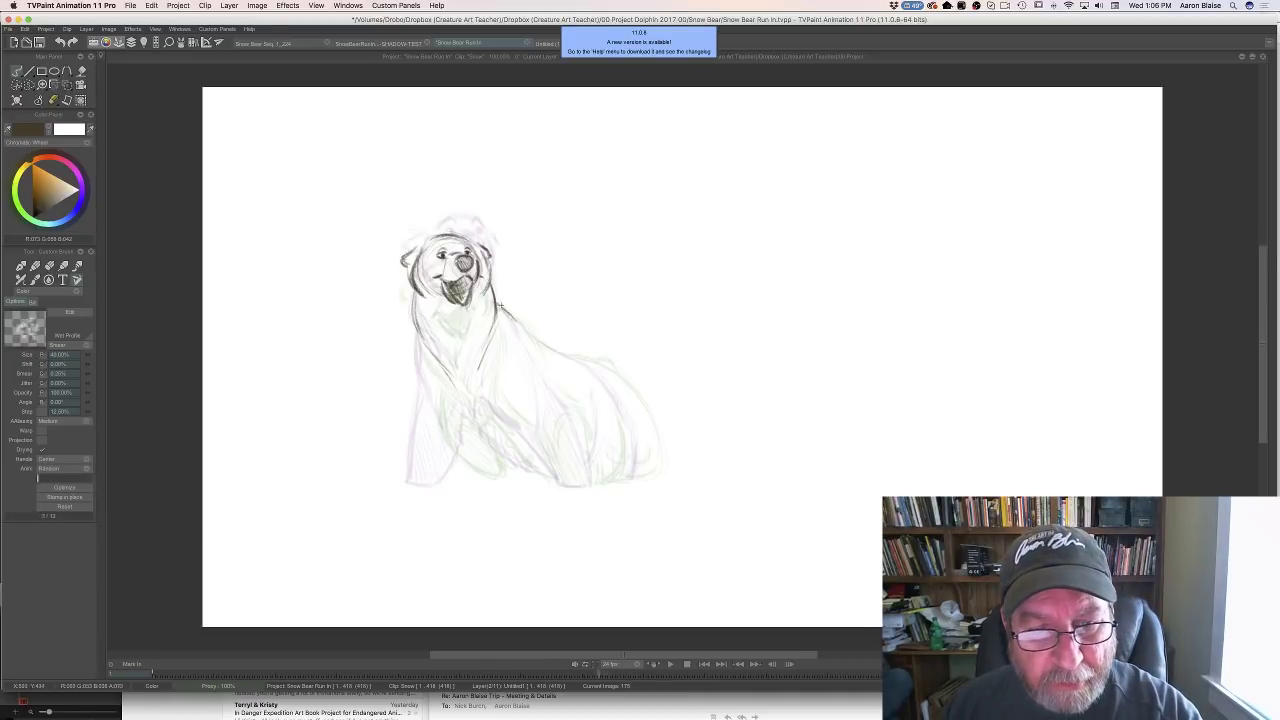
# Draw the dark shoulder contour where the back of the neck meets the body, matching the previous frame
pyautogui.moveTo(500, 305)
pyautogui.mouseDown()
pyautogui.moveTo(526, 340)
pyautogui.moveTo(511, 323)
pyautogui.mouseUp()
pyautogui.press('Left')
pyautogui.press('Right')
pyautogui.press('Left')
pyautogui.press('Right')
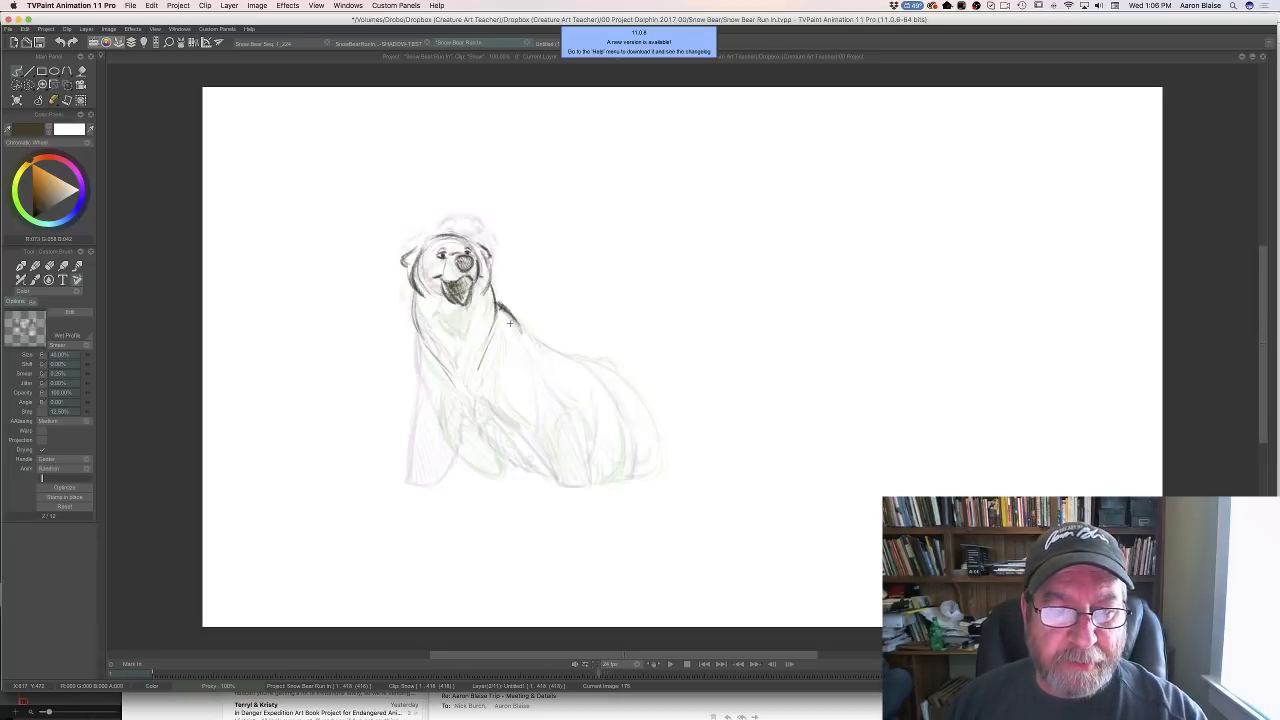
# Flip through the adjacent frames to examine the motion of the neck and shoulder
pyautogui.press('Right')
pyautogui.press('Left')
pyautogui.press('Left')
pyautogui.press('Right')
pyautogui.press('Right')
pyautogui.press('Right')
pyautogui.press('Left')
pyautogui.press('Right')
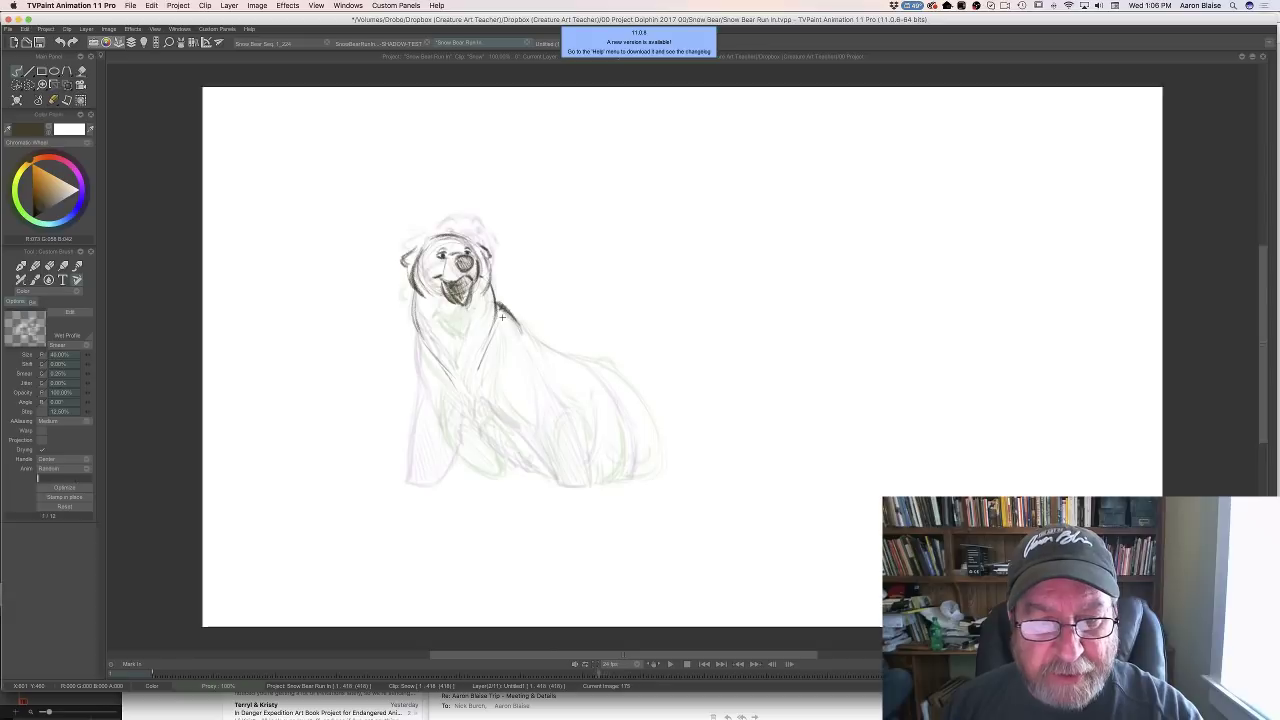
# Draw the rear contour of the near foreleg from the shoulder past the elbow to the ground
pyautogui.press('Left')
pyautogui.press('Right')
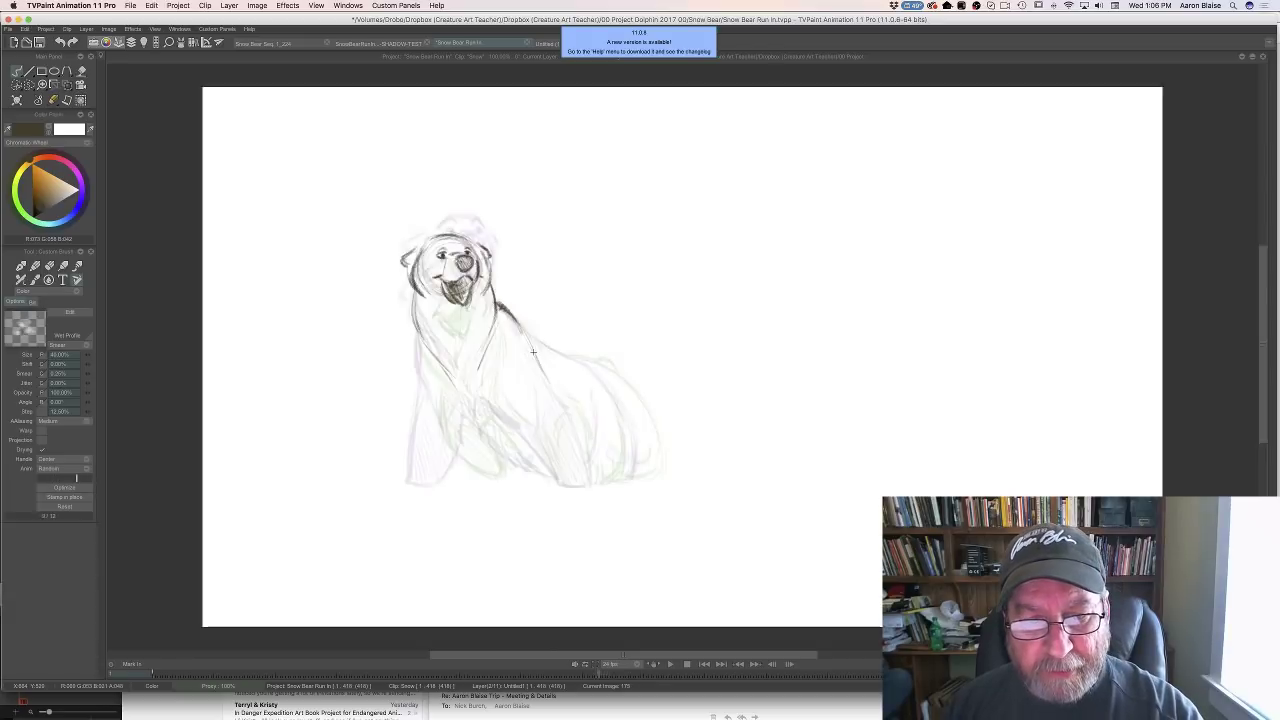
pyautogui.press('Left')
pyautogui.press('Right')
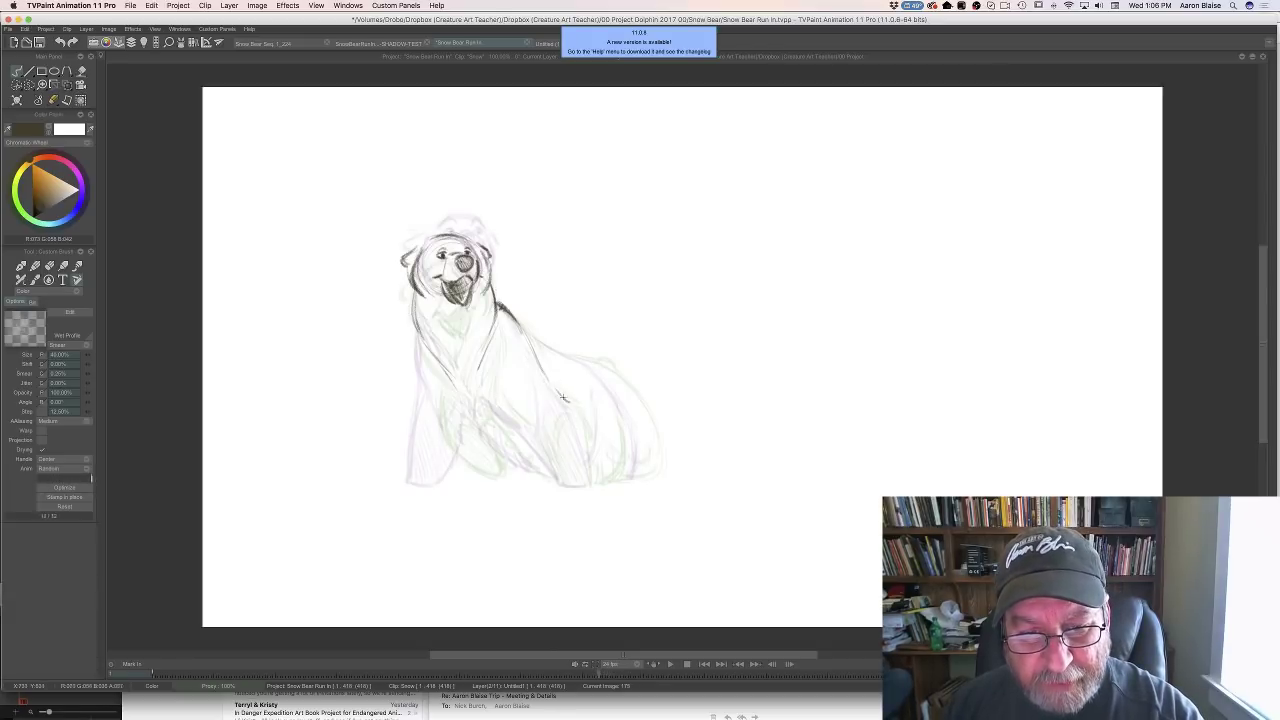
pyautogui.moveTo(570, 400); pyautogui.dragTo(588, 476)
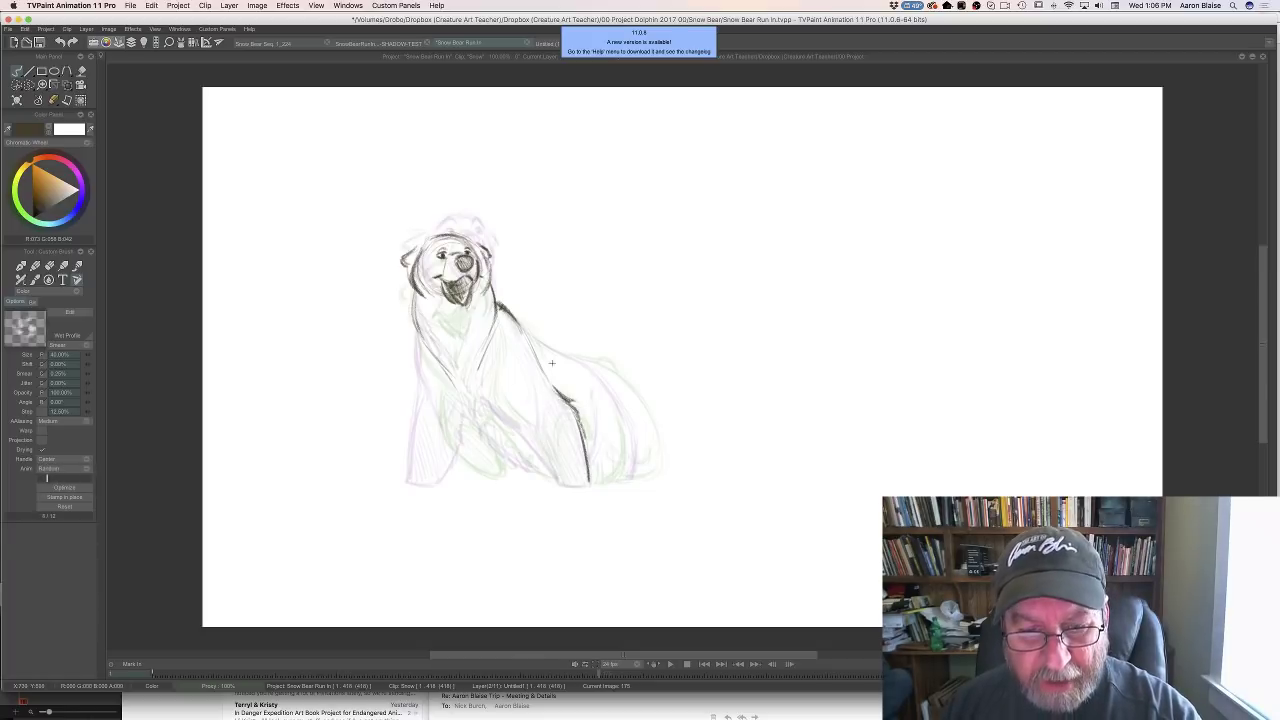
pyautogui.press('Left')
pyautogui.press('Right')
pyautogui.press('Left')
pyautogui.press('Right')
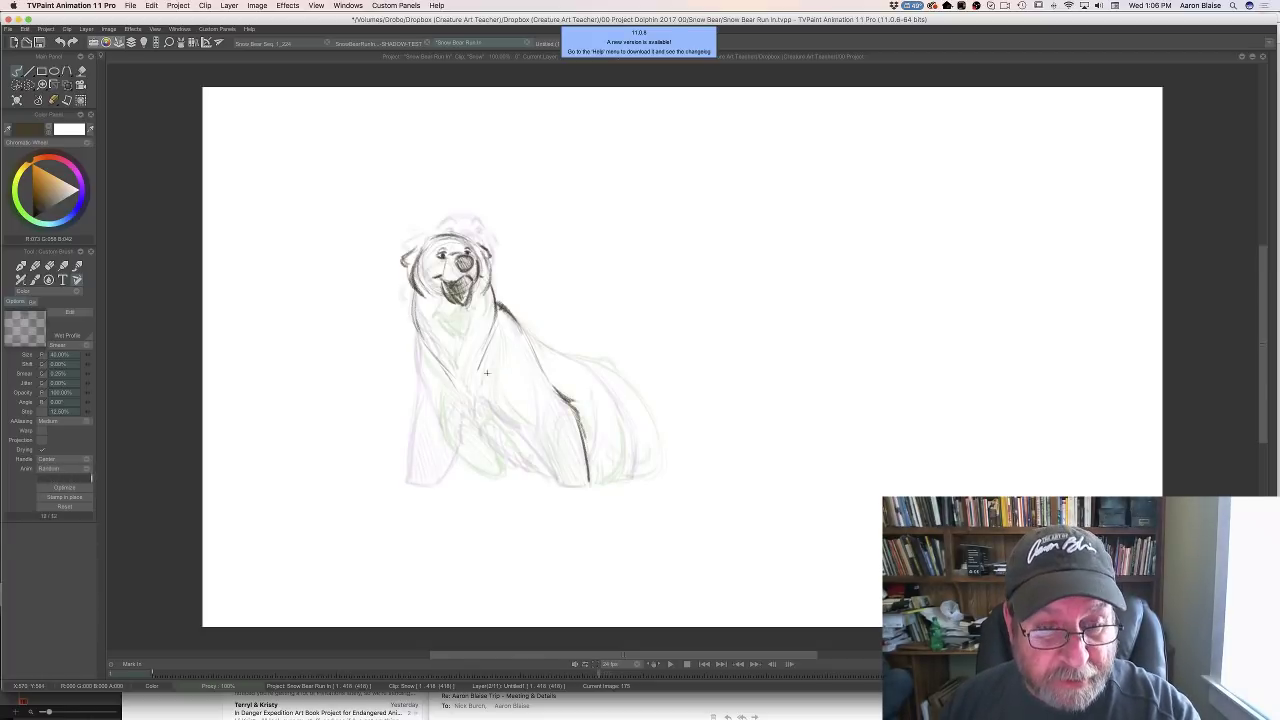
# Draw the front contour of the near foreleg from the chest down to the paw
pyautogui.moveTo(487, 372)
pyautogui.mouseDown()
pyautogui.moveTo(515, 417)
pyautogui.moveTo(483, 393)
pyautogui.moveTo(552, 471)
pyautogui.mouseUp()
pyautogui.press('Left')
pyautogui.press('Right')
pyautogui.moveTo(525, 428); pyautogui.dragTo(557, 482)
pyautogui.press('Right')
pyautogui.press('Left')
# Draw the curved inner contour below the elbow of the near foreleg, comparing it with the adjacent frame
pyautogui.moveTo(566, 410)
pyautogui.mouseDown()
pyautogui.moveTo(547, 424)
pyautogui.moveTo(550, 449)
pyautogui.moveTo(552, 409)
pyautogui.mouseUp()
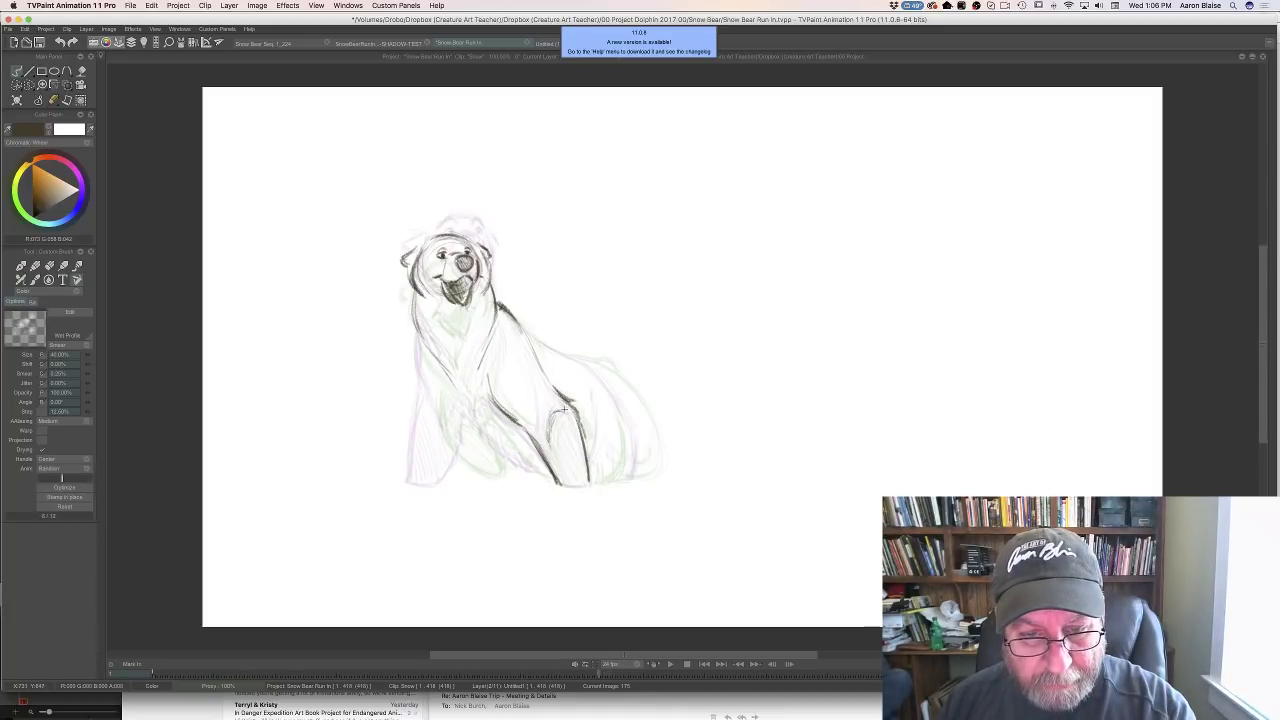
pyautogui.press('Right')
pyautogui.press('Left')
pyautogui.press('Right')
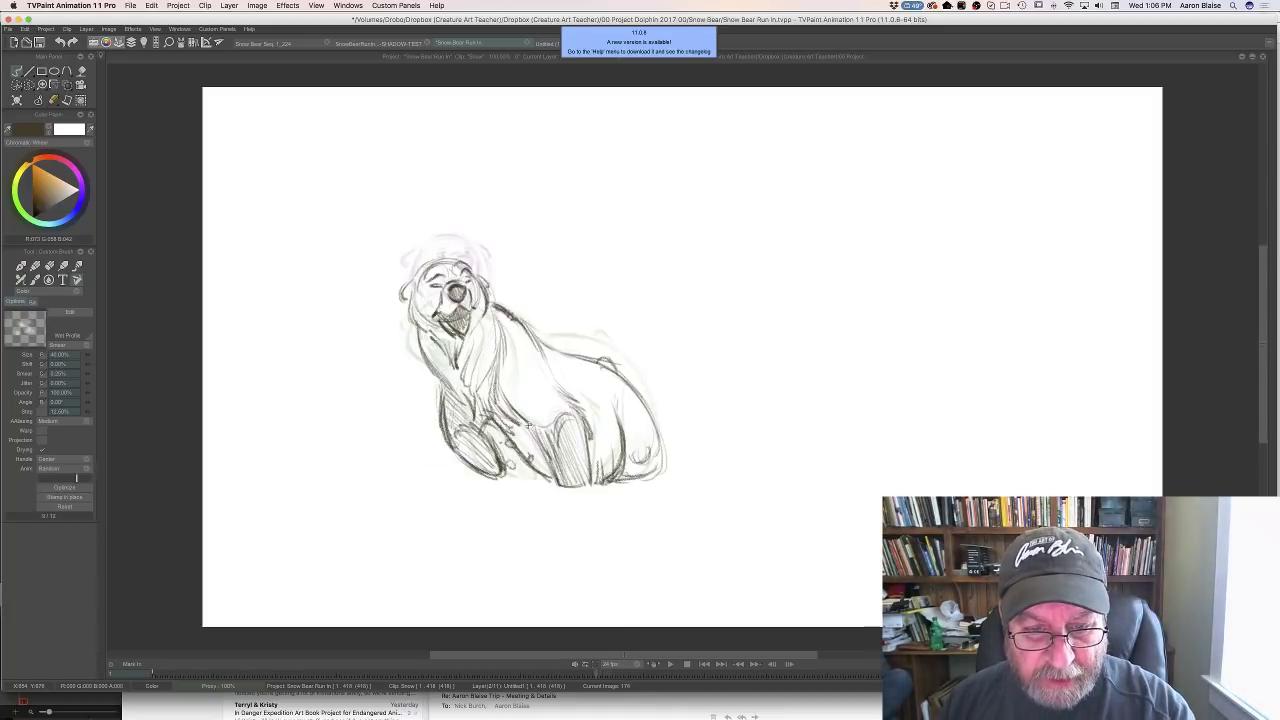
pyautogui.press('Left')
# Close the bottom of the near foreleg with the paw's ground line and check it against the previous drawing
pyautogui.moveTo(563, 484)
pyautogui.mouseDown()
pyautogui.moveTo(587, 486)
pyautogui.moveTo(560, 485)
pyautogui.mouseUp()
pyautogui.press('Left')
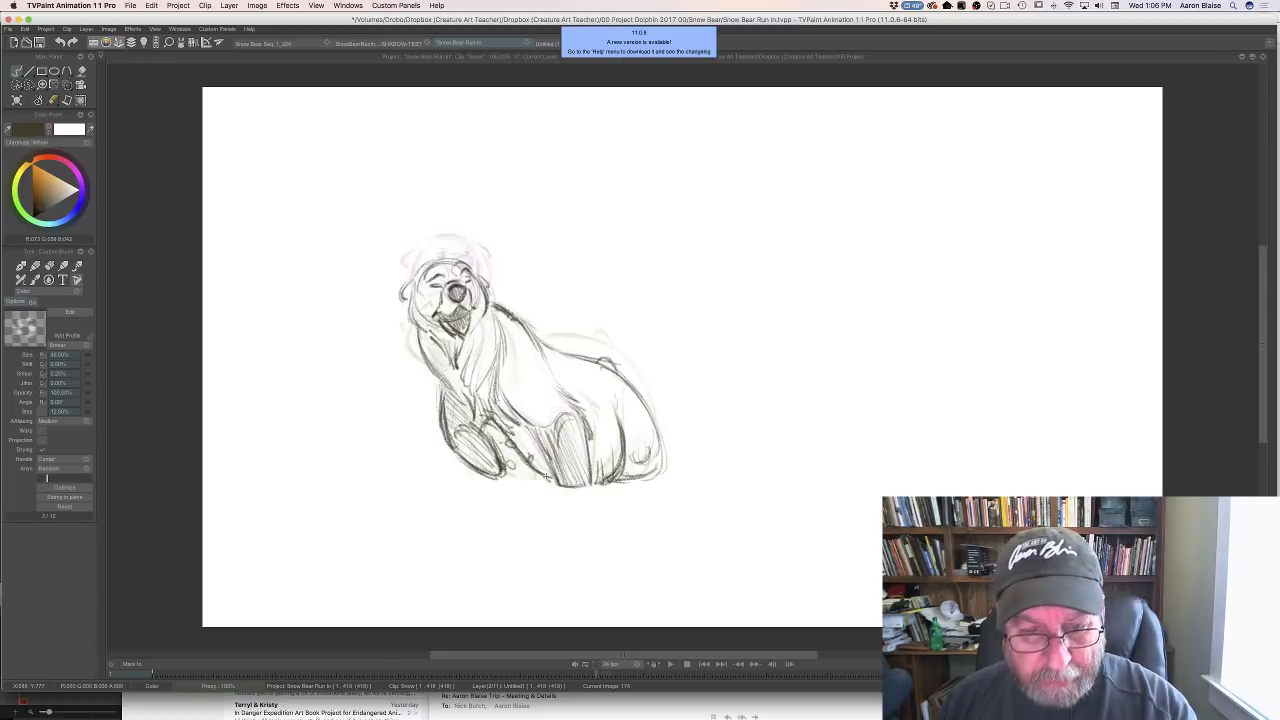
pyautogui.press('Right')
pyautogui.press('Left')
pyautogui.press('Right')
pyautogui.press('Left')
pyautogui.press('Right')
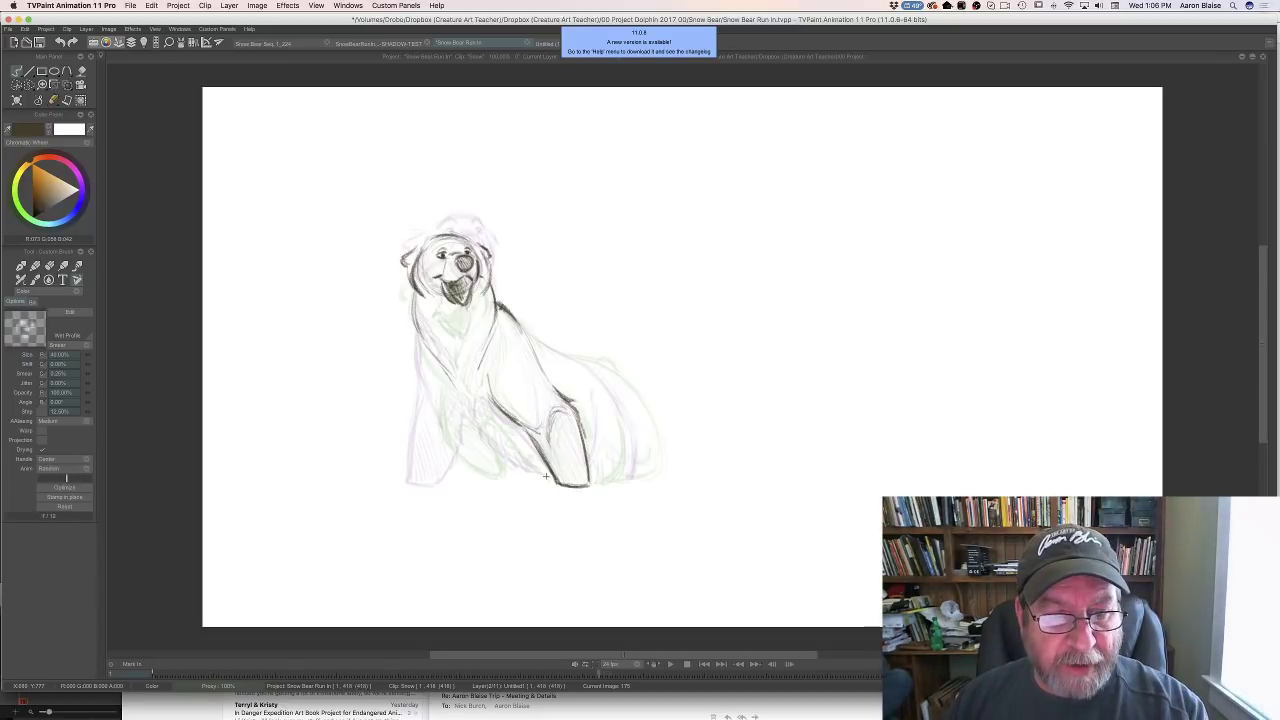
pyautogui.press('Left')
pyautogui.press('Right')
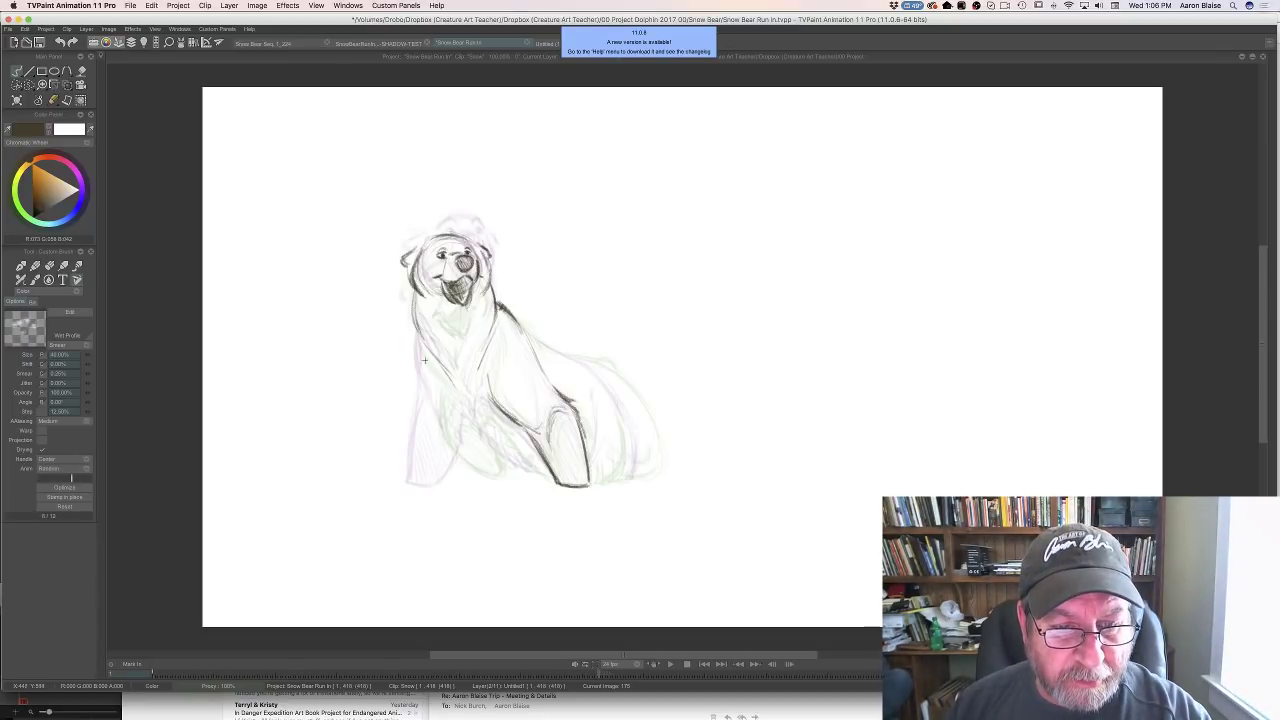
# Draw the far foreleg's outer contour down toward the ground and extend the chest line between the forelegs
pyautogui.moveTo(422, 348)
pyautogui.mouseDown()
pyautogui.moveTo(431, 382)
pyautogui.moveTo(413, 466)
pyautogui.mouseUp()
pyautogui.press('Left')
pyautogui.press('Right')
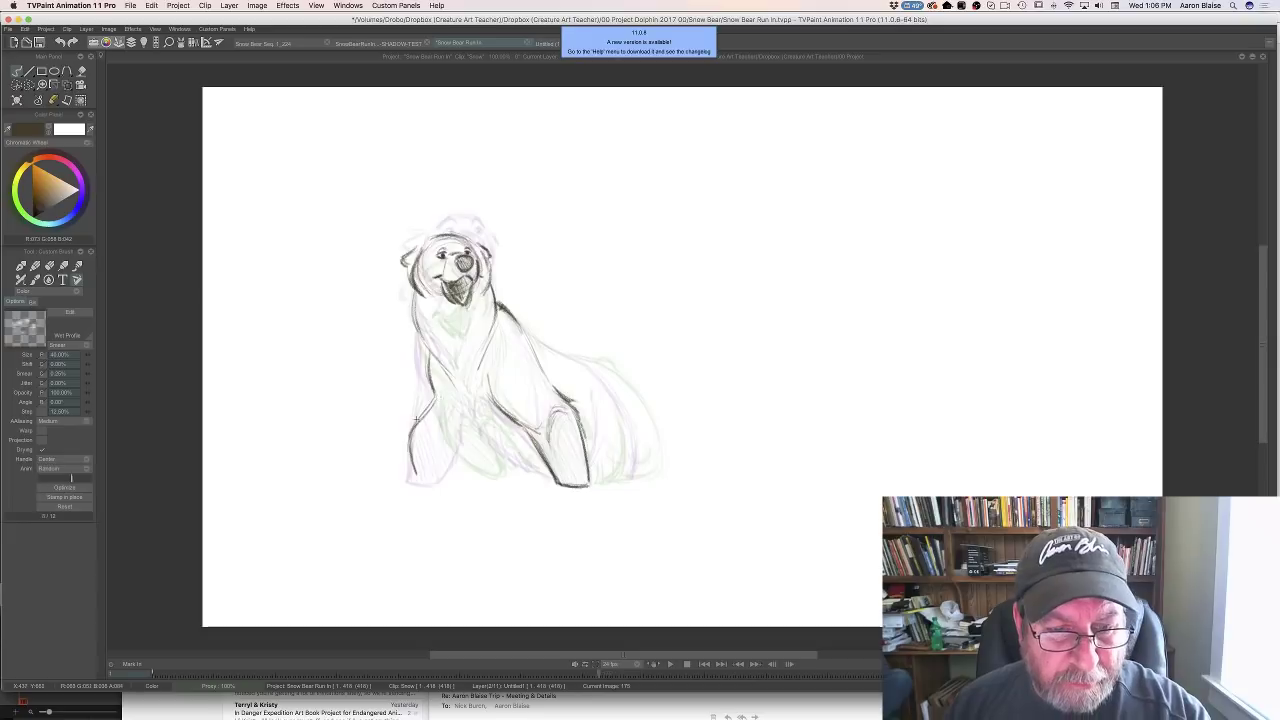
pyautogui.press('Left')
pyautogui.press('Right')
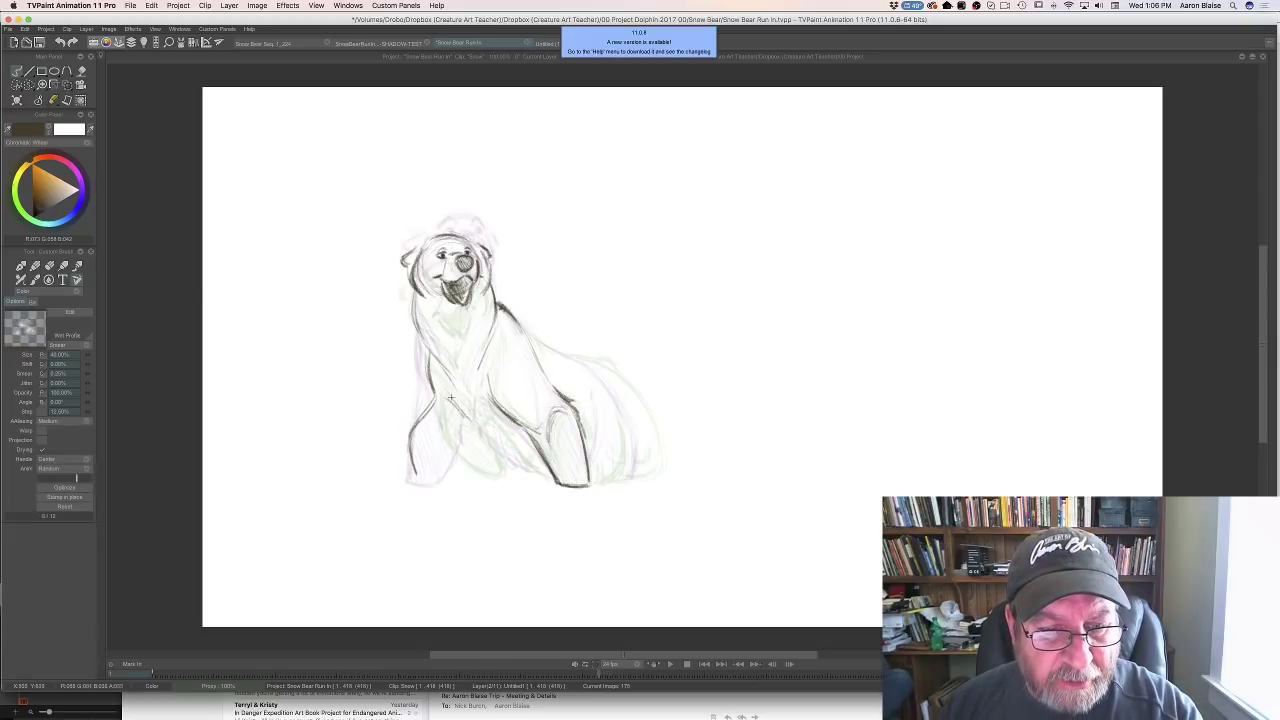
pyautogui.press('Left')
pyautogui.press('Right')
pyautogui.press('Left')
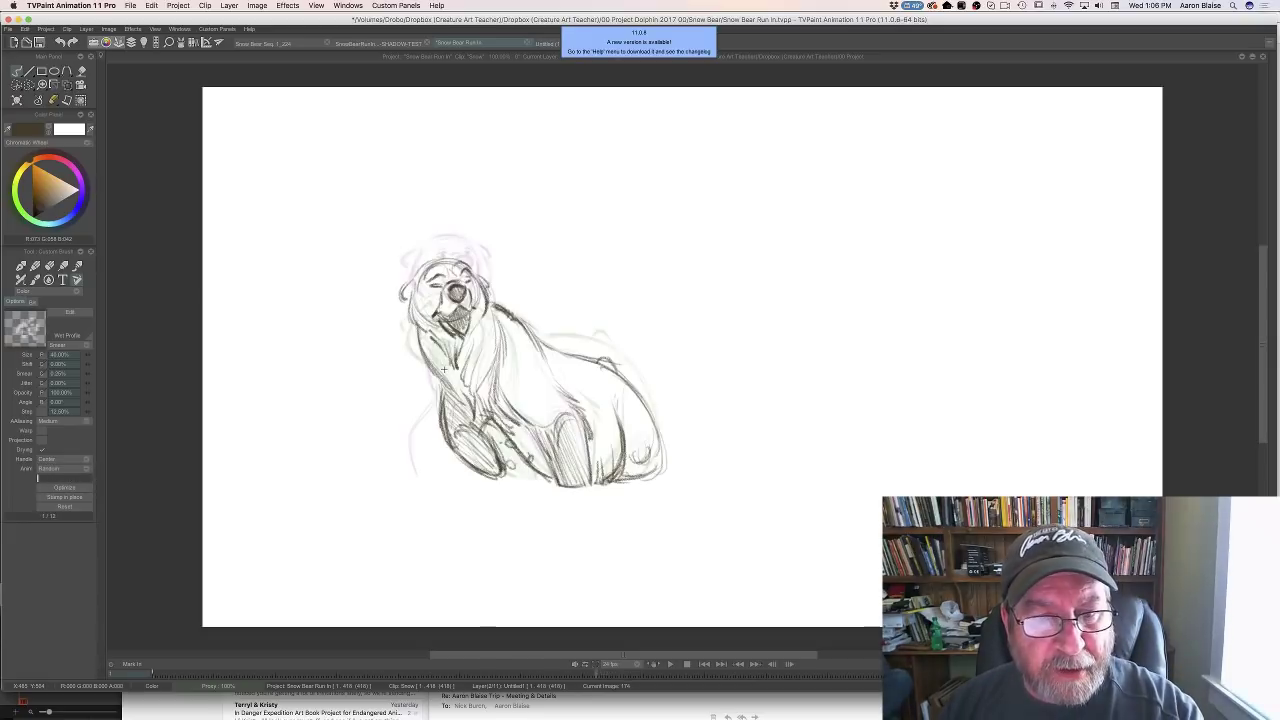
pyautogui.press('Right')
# Sketch the pointed tuft of fur beneath the bear's jaw, comparing it with the previous frame
pyautogui.moveTo(457, 320)
pyautogui.mouseDown()
pyautogui.moveTo(452, 337)
pyautogui.moveTo(426, 304)
pyautogui.mouseUp()
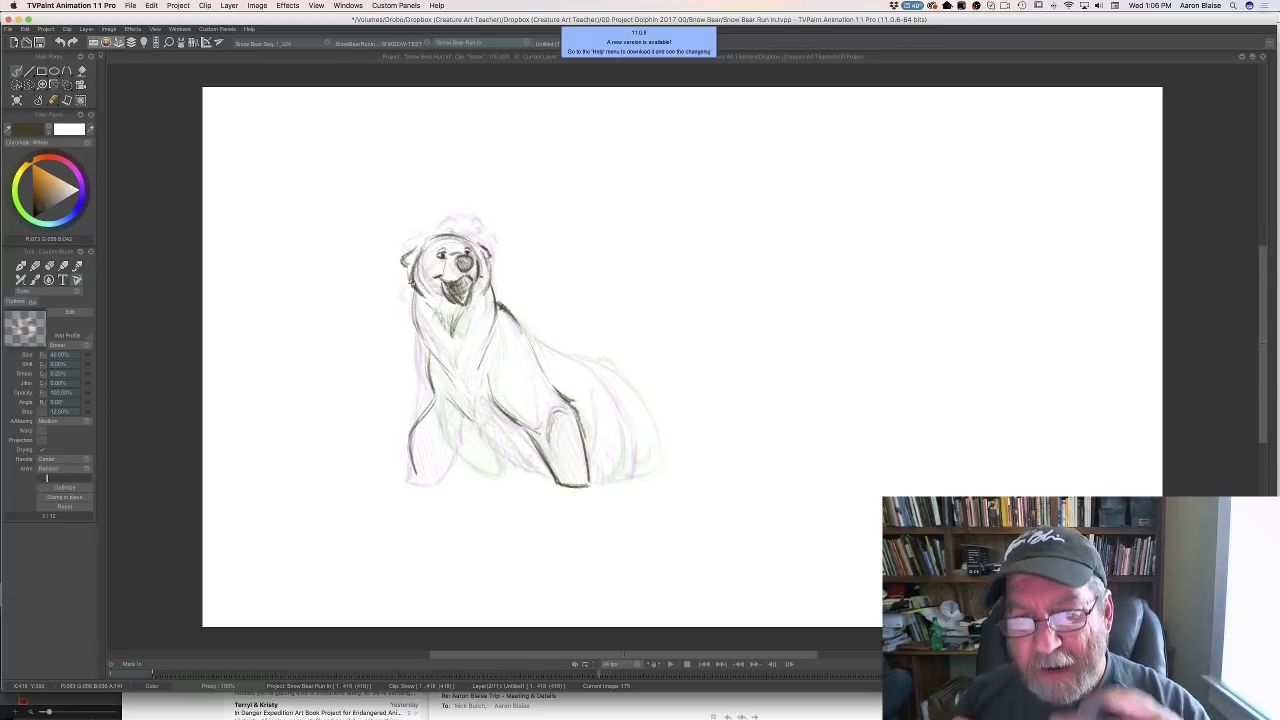
pyautogui.press('Left')
pyautogui.press('Right')
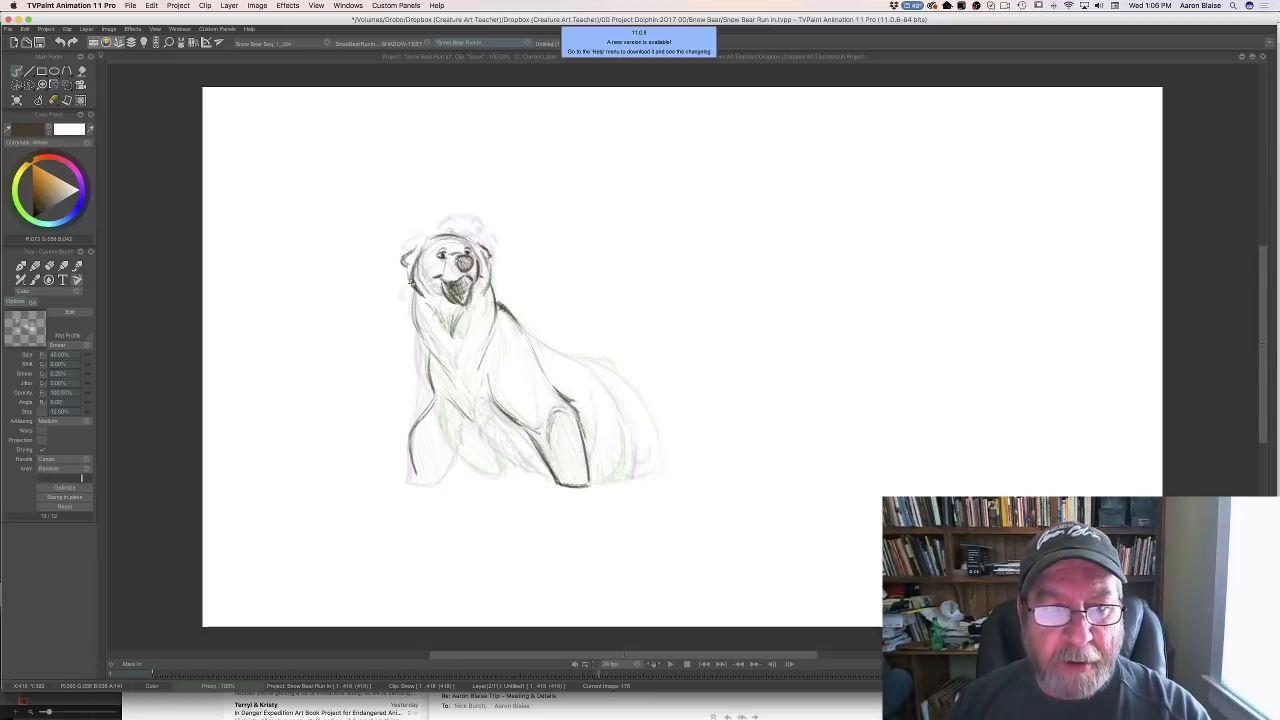
pyautogui.press('Left')
pyautogui.press('Right')
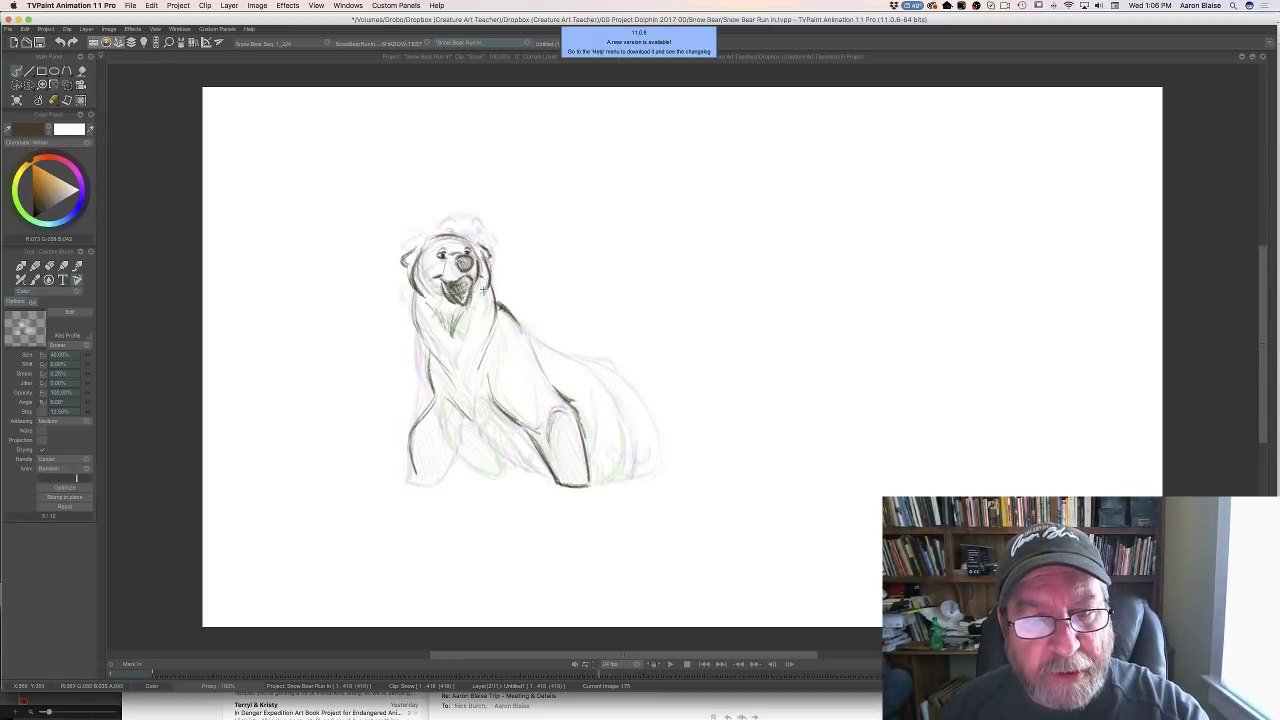
# Add more fur strokes around the tuft on the upper chest, flipping to the previous drawing for reference
pyautogui.press('Left')
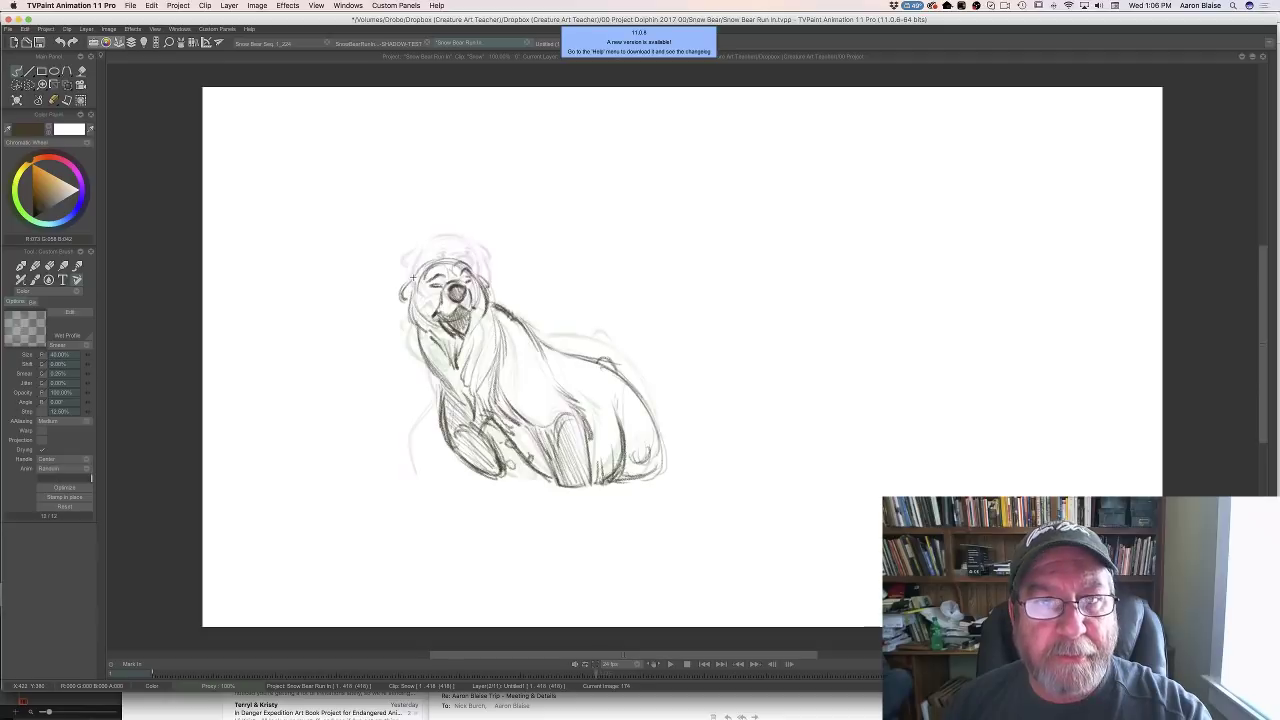
pyautogui.press('Right')
pyautogui.press('Left')
pyautogui.press('Right')
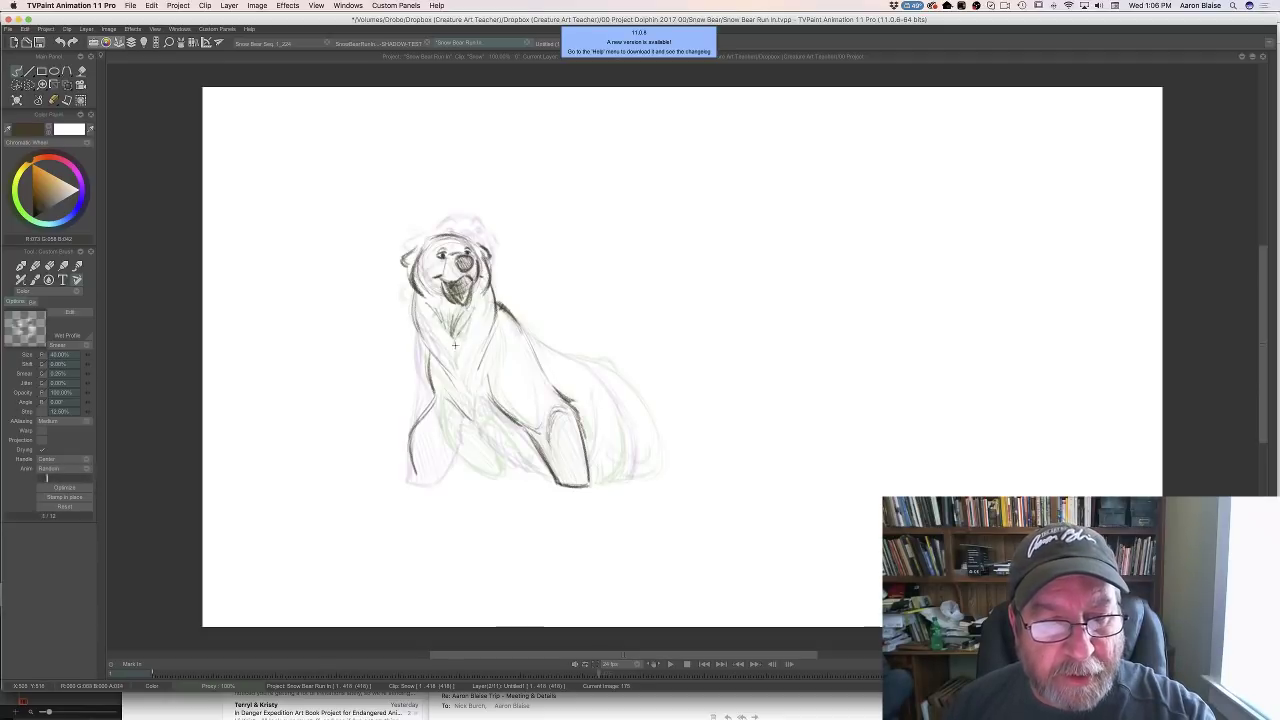
pyautogui.press('Left')
pyautogui.press('Right')
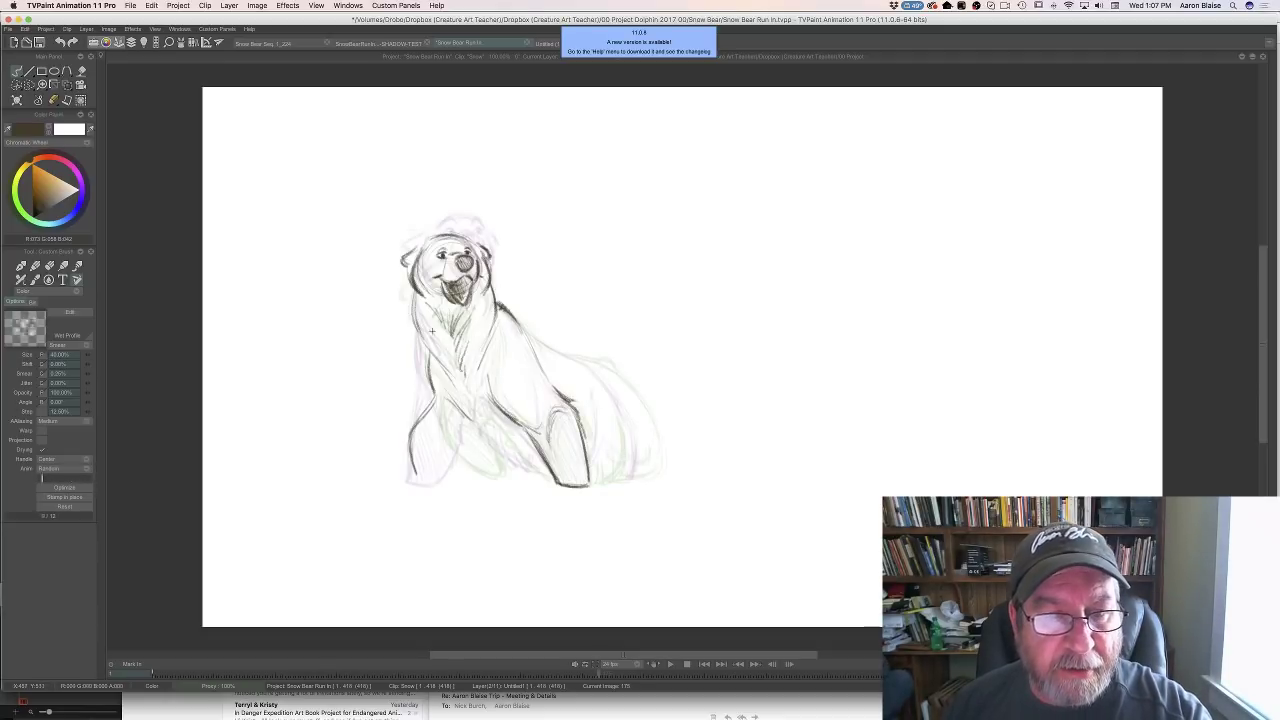
# Flip between the neighbouring drawings and frame 175 to examine how the head and chest move from crouching to upright
pyautogui.press('Left')
pyautogui.press('Right')
pyautogui.press('Left')
pyautogui.press('Right')
pyautogui.press('Left')
pyautogui.press('Right')
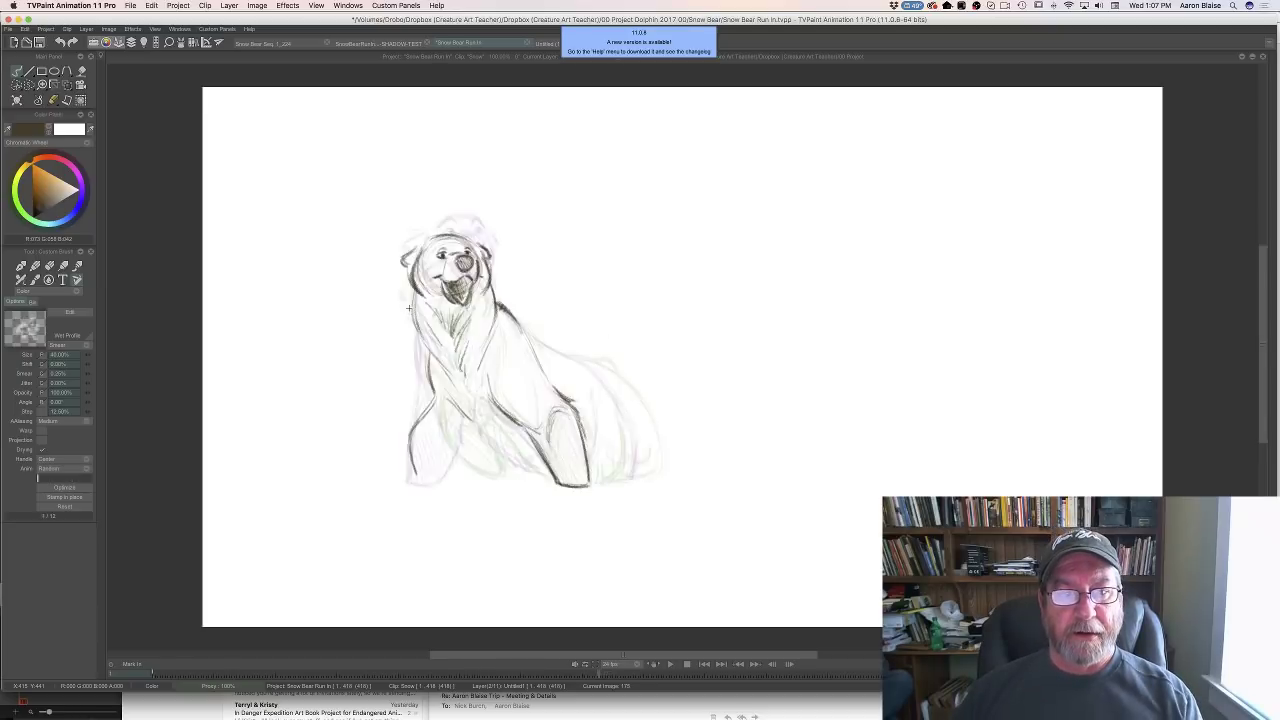
pyautogui.press('Right')
pyautogui.press('Left')
pyautogui.press('Left')
pyautogui.press('Right')
pyautogui.press('Right')
pyautogui.press('Left')
pyautogui.press('Left')
pyautogui.press('Left')
pyautogui.press('Left')
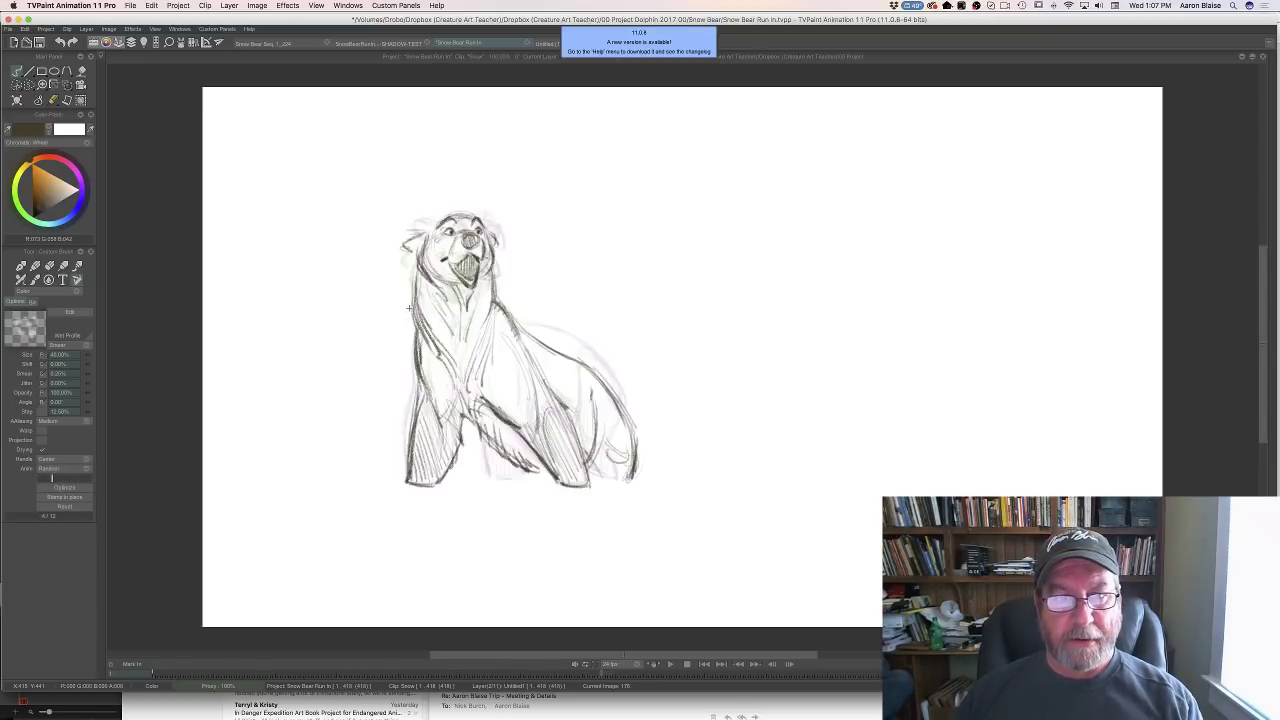
pyautogui.press('Right')
pyautogui.press('Right')
pyautogui.press('Left')
pyautogui.press('Left')
pyautogui.press('Right')
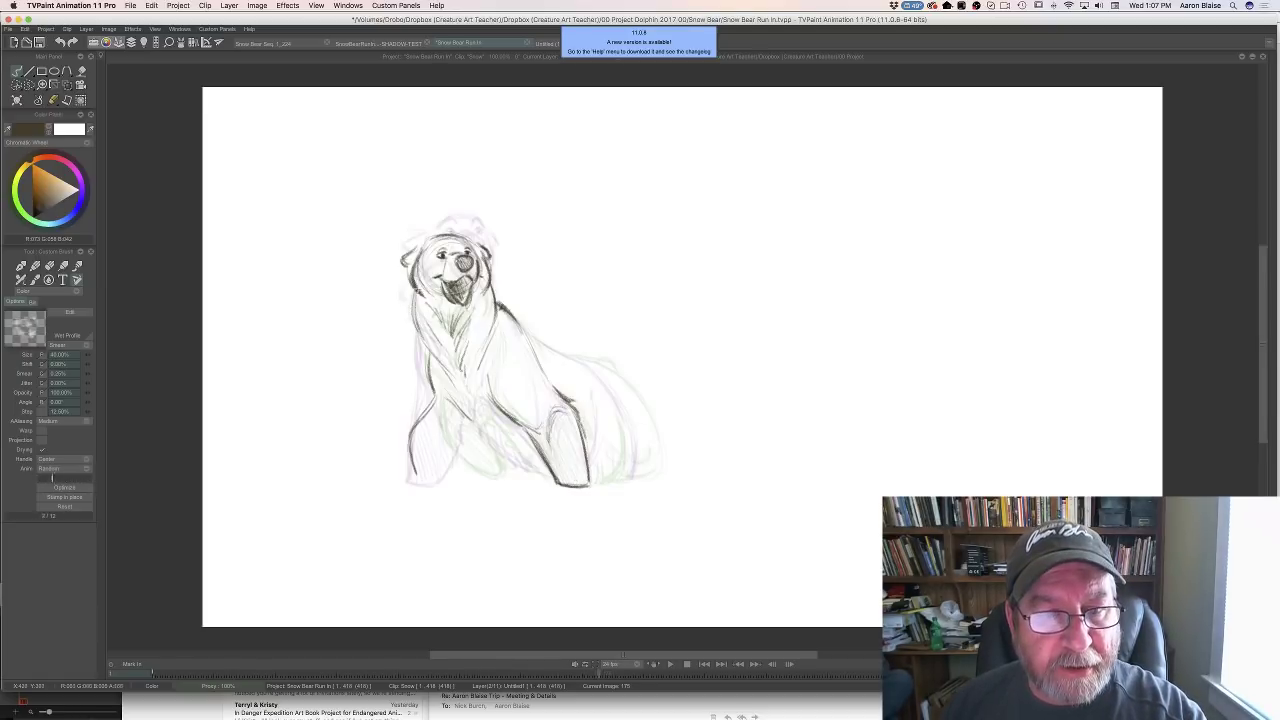
# Reinforce the outline of the bear's neck below the far cheek, comparing it with the adjacent drawings
pyautogui.moveTo(419, 291)
pyautogui.mouseDown()
pyautogui.moveTo(429, 301)
pyautogui.moveTo(414, 322)
pyautogui.mouseUp()
pyautogui.moveTo(421, 329); pyautogui.dragTo(427, 346)
pyautogui.press('Right')
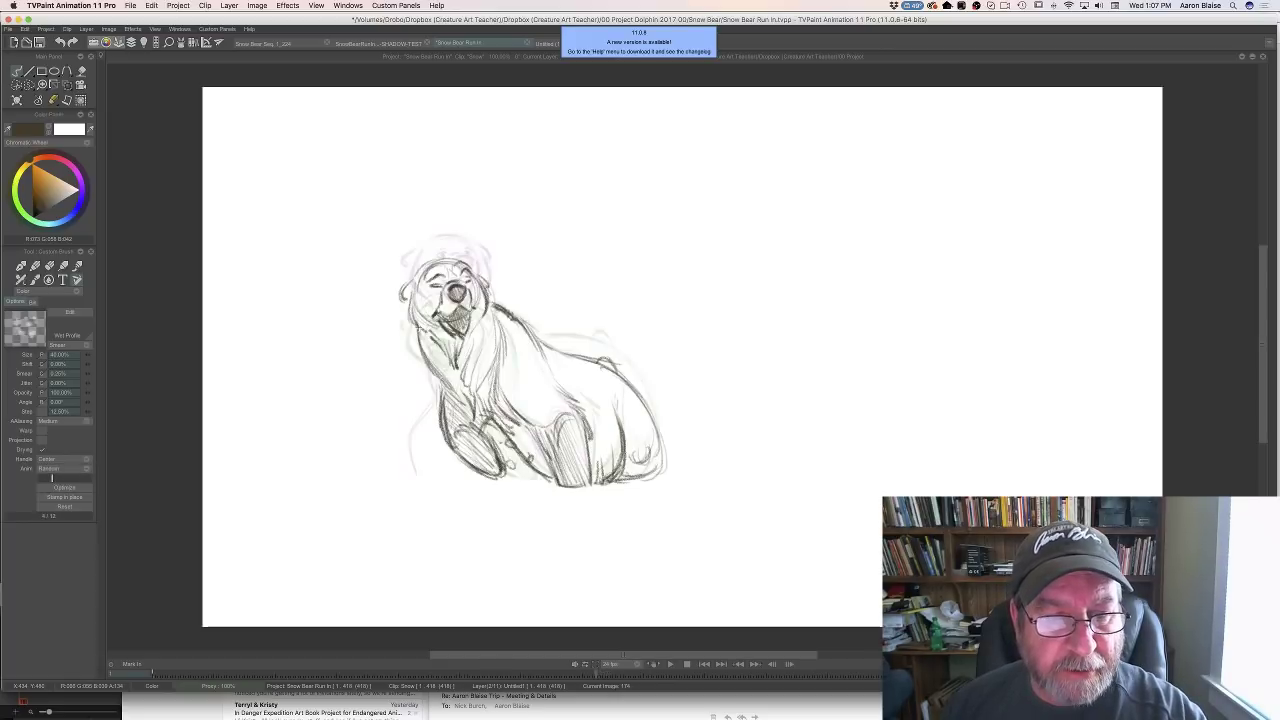
pyautogui.press('Left')
pyautogui.press('Left')
pyautogui.press('Right')
pyautogui.press('Right')
pyautogui.press('Left')
pyautogui.press('Left')
pyautogui.press('Right')
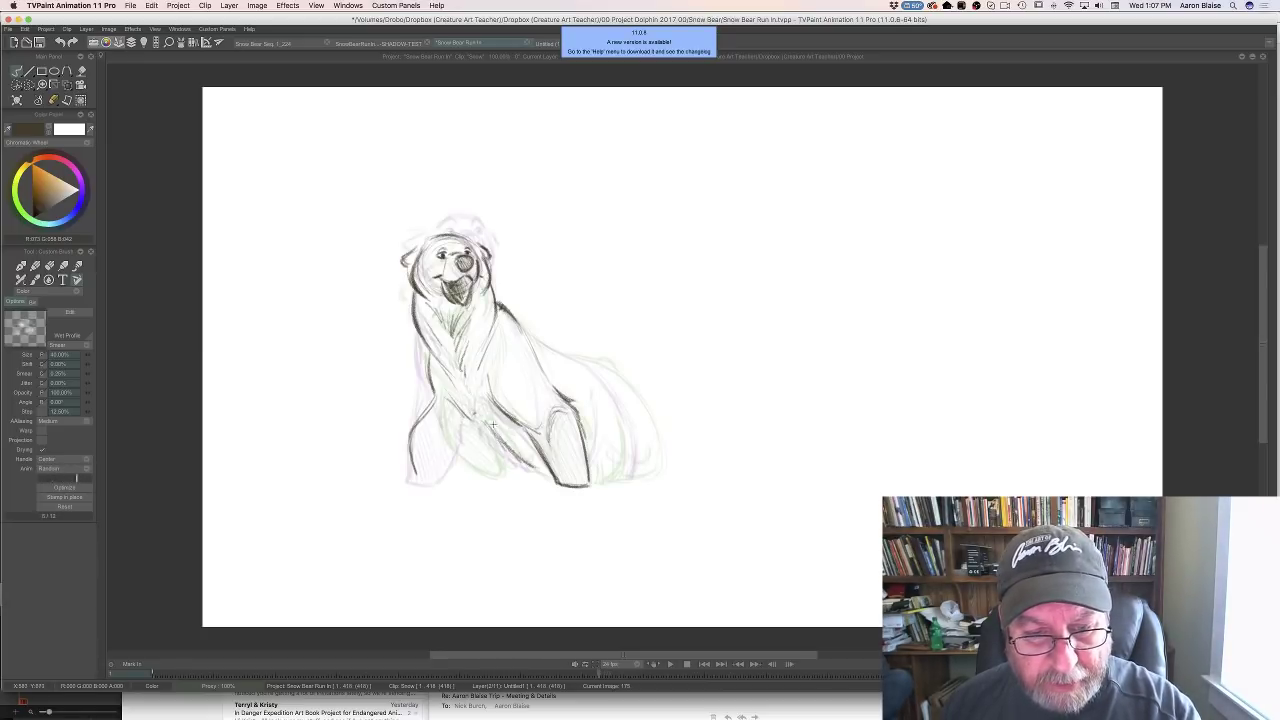
# Sketch the belly fur between the forelegs and complete the far foreleg's inner contour and paw
pyautogui.moveTo(491, 425); pyautogui.dragTo(530, 466)
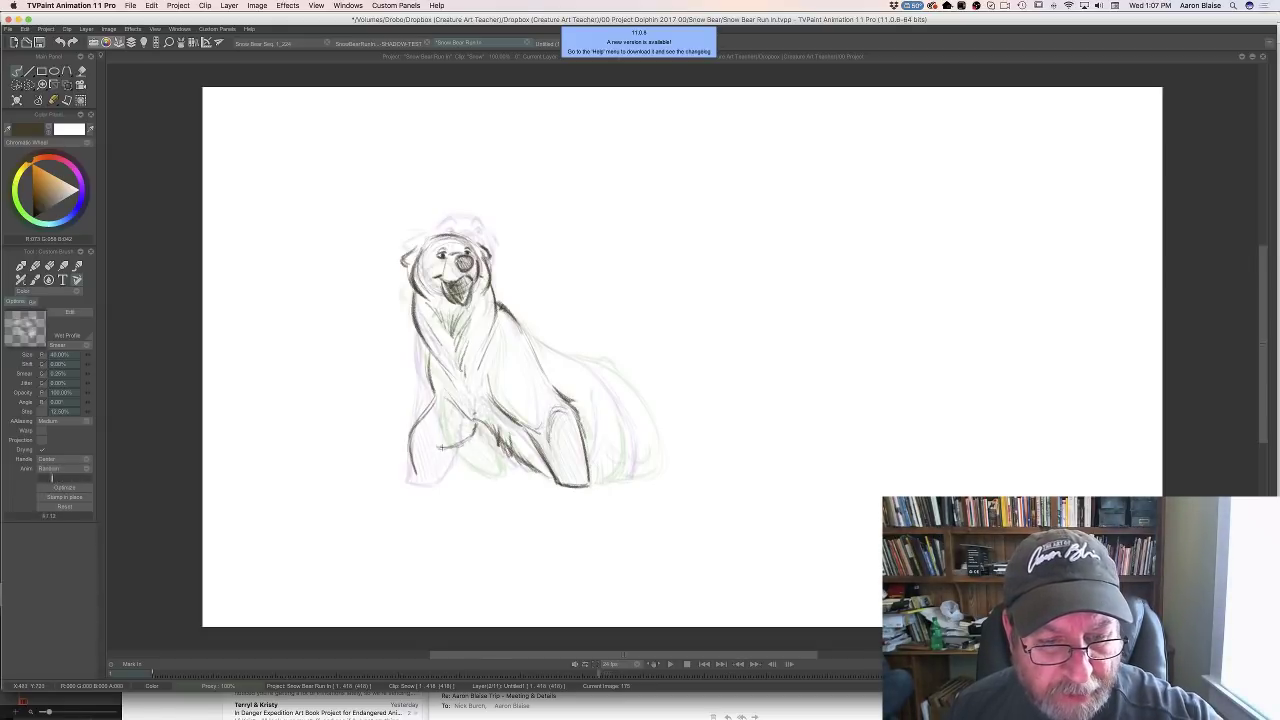
pyautogui.moveTo(448, 455)
pyautogui.mouseDown()
pyautogui.moveTo(417, 431)
pyautogui.moveTo(442, 439)
pyautogui.moveTo(412, 486)
pyautogui.mouseUp()
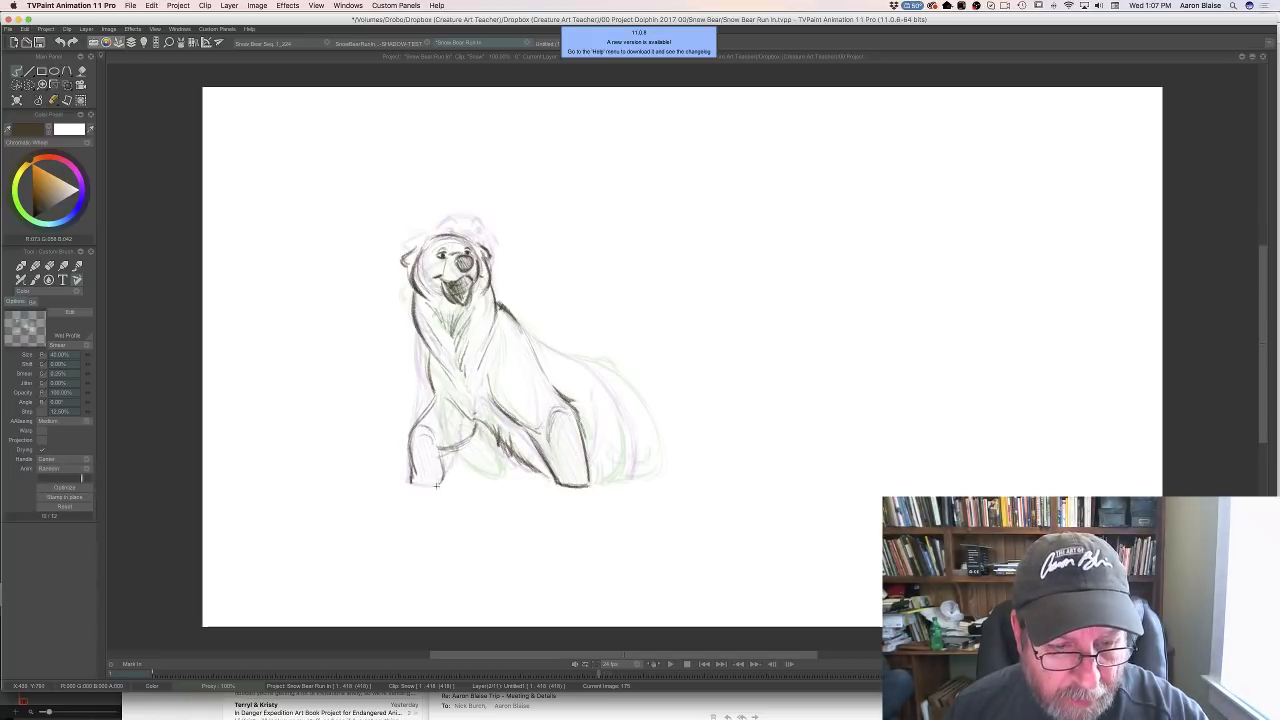
pyautogui.moveTo(437, 440); pyautogui.dragTo(441, 476)
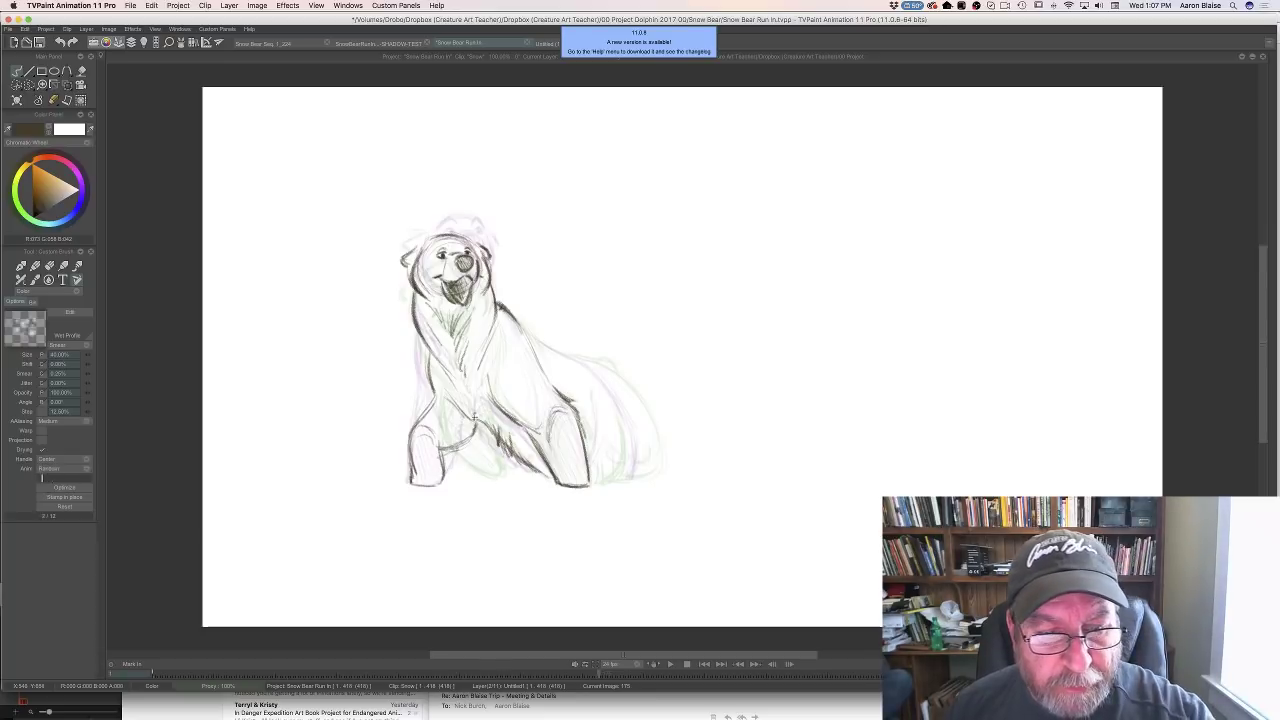
pyautogui.moveTo(475, 424); pyautogui.dragTo(447, 447)
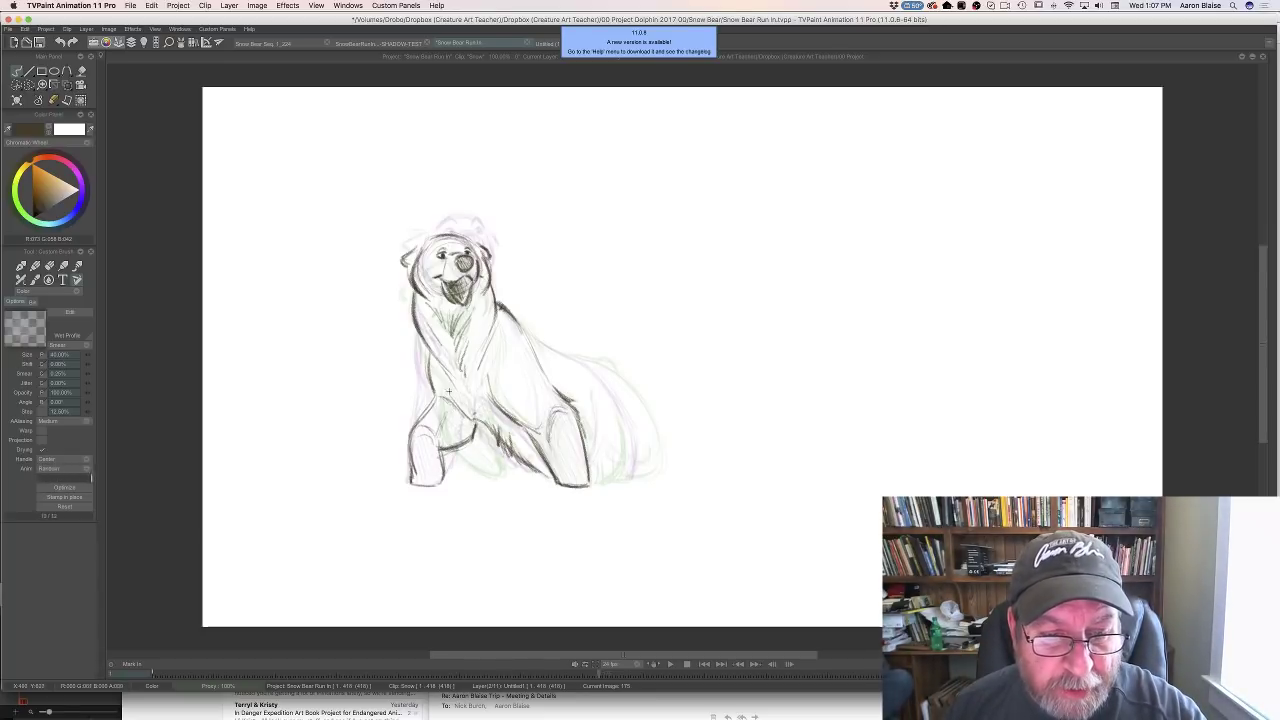
# Shade the far foreleg with diagonal hatching from the elbow down to the paw
pyautogui.moveTo(444, 397)
pyautogui.mouseDown()
pyautogui.moveTo(477, 423)
pyautogui.moveTo(471, 432)
pyautogui.mouseUp()
pyautogui.press('Left')
pyautogui.press('Right')
pyautogui.moveTo(448, 406); pyautogui.dragTo(462, 441)
pyautogui.moveTo(431, 411); pyautogui.dragTo(449, 446)
pyautogui.moveTo(416, 420)
pyautogui.mouseDown()
pyautogui.moveTo(442, 446)
pyautogui.moveTo(414, 452)
pyautogui.moveTo(407, 478)
pyautogui.mouseUp()
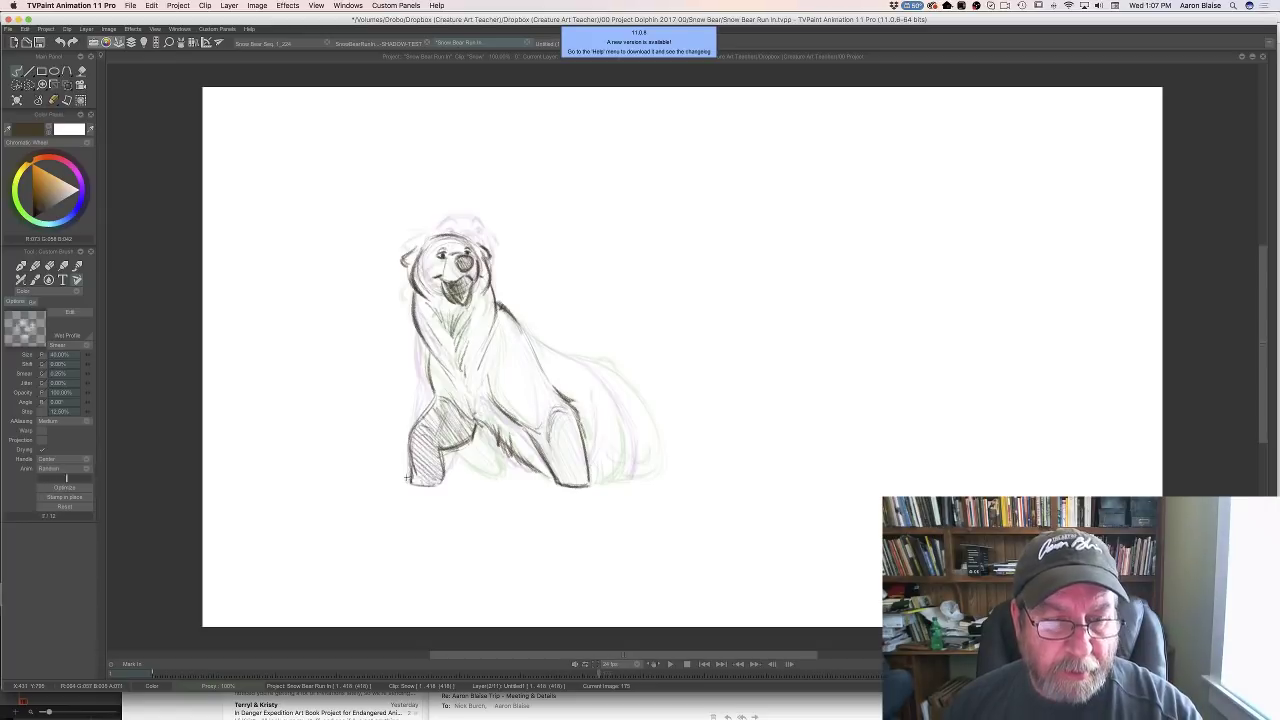
# Flip through the adjacent drawings to examine the far foreleg's movement toward the ground
pyautogui.press('Right')
pyautogui.press('Left')
pyautogui.press('Left')
pyautogui.press('Right')
pyautogui.press('Right')
pyautogui.press('Left')
pyautogui.press('Left')
pyautogui.press('Right')
pyautogui.press('Right')
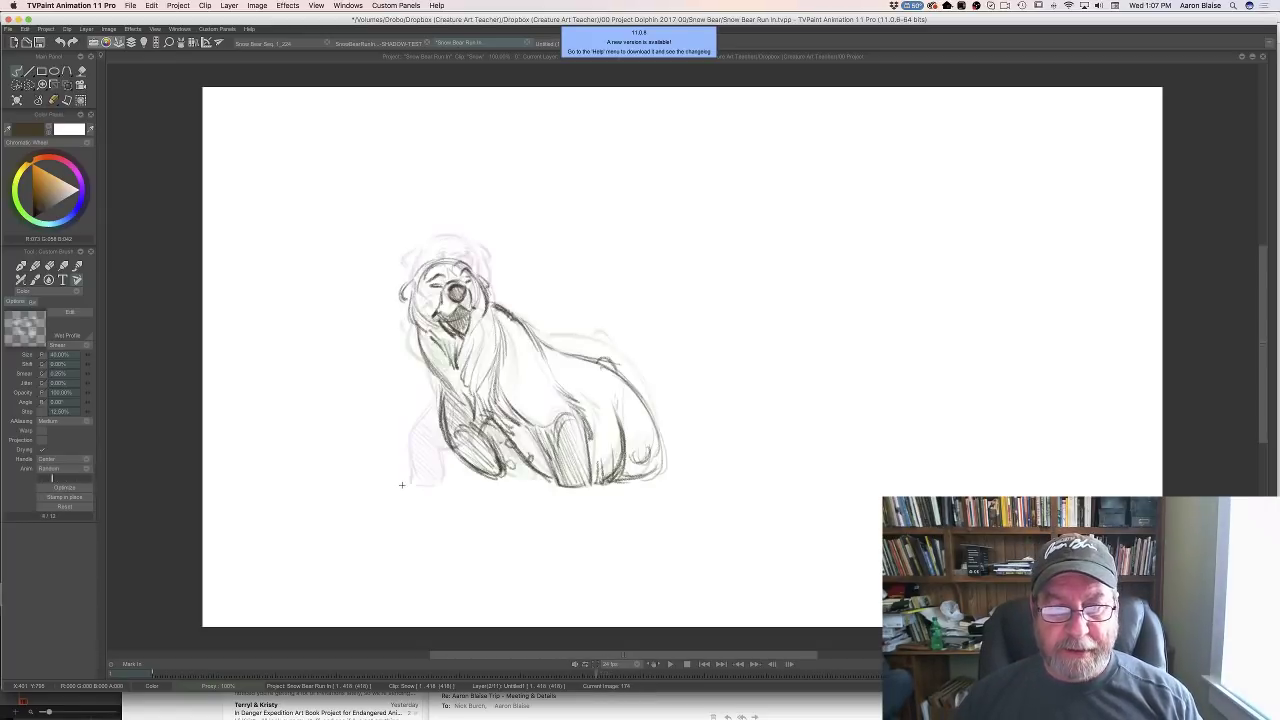
pyautogui.press('Left')
pyautogui.press('Right')
pyautogui.press('Left')
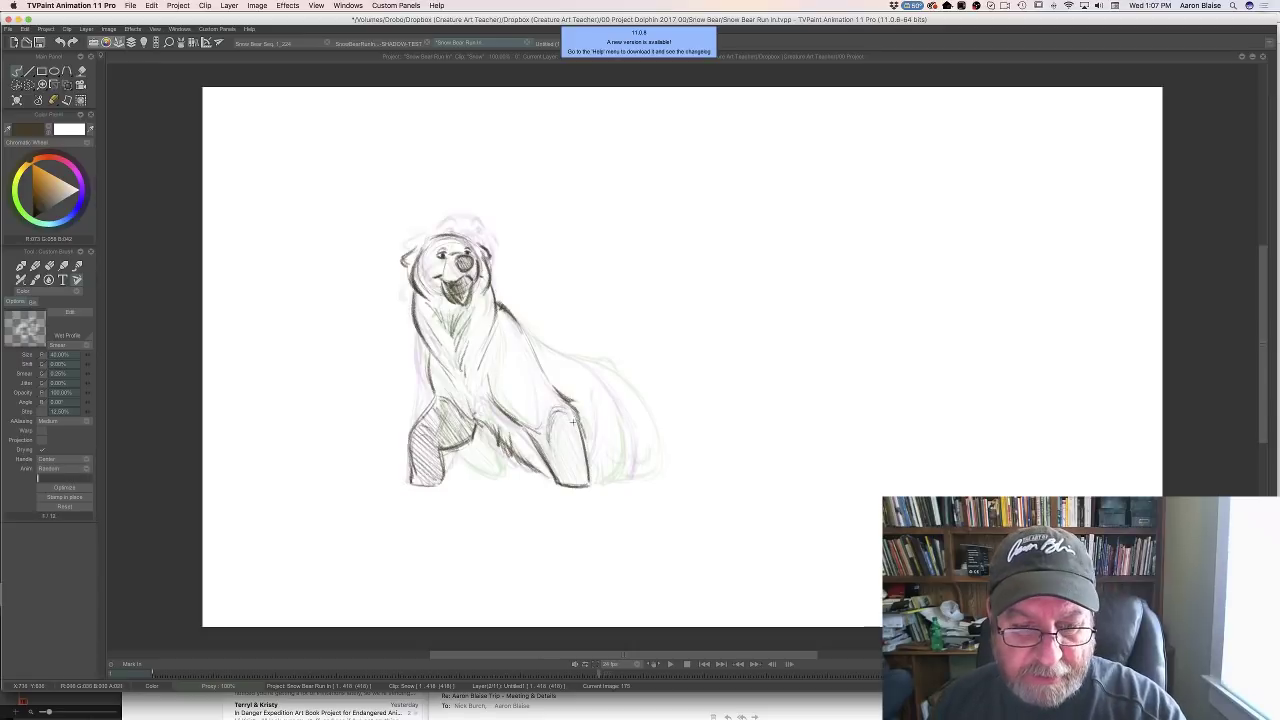
# Hatch the near foreleg down to the paw and check the shading against the adjacent drawings
pyautogui.moveTo(573, 422)
pyautogui.mouseDown()
pyautogui.moveTo(555, 461)
pyautogui.moveTo(564, 482)
pyautogui.mouseUp()
pyautogui.press('Right')
pyautogui.press('Left')
pyautogui.press('Left')
pyautogui.press('Right')
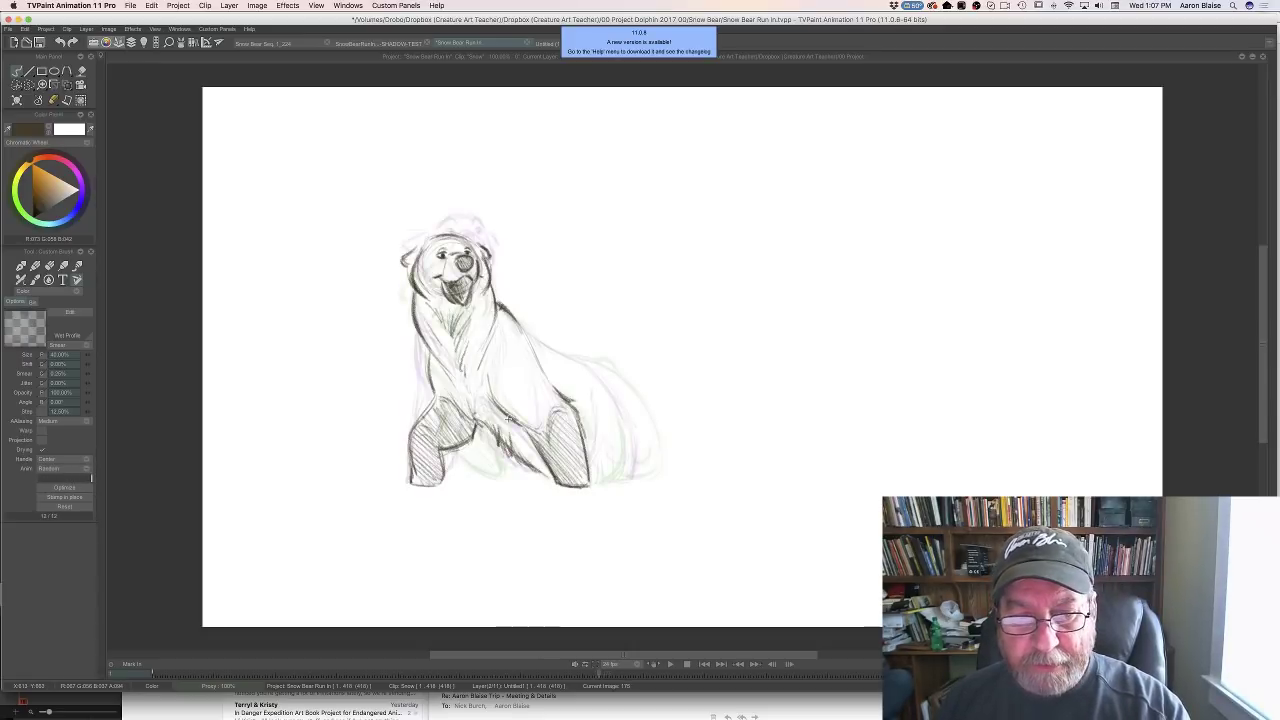
pyautogui.press('Right')
pyautogui.press('Left')
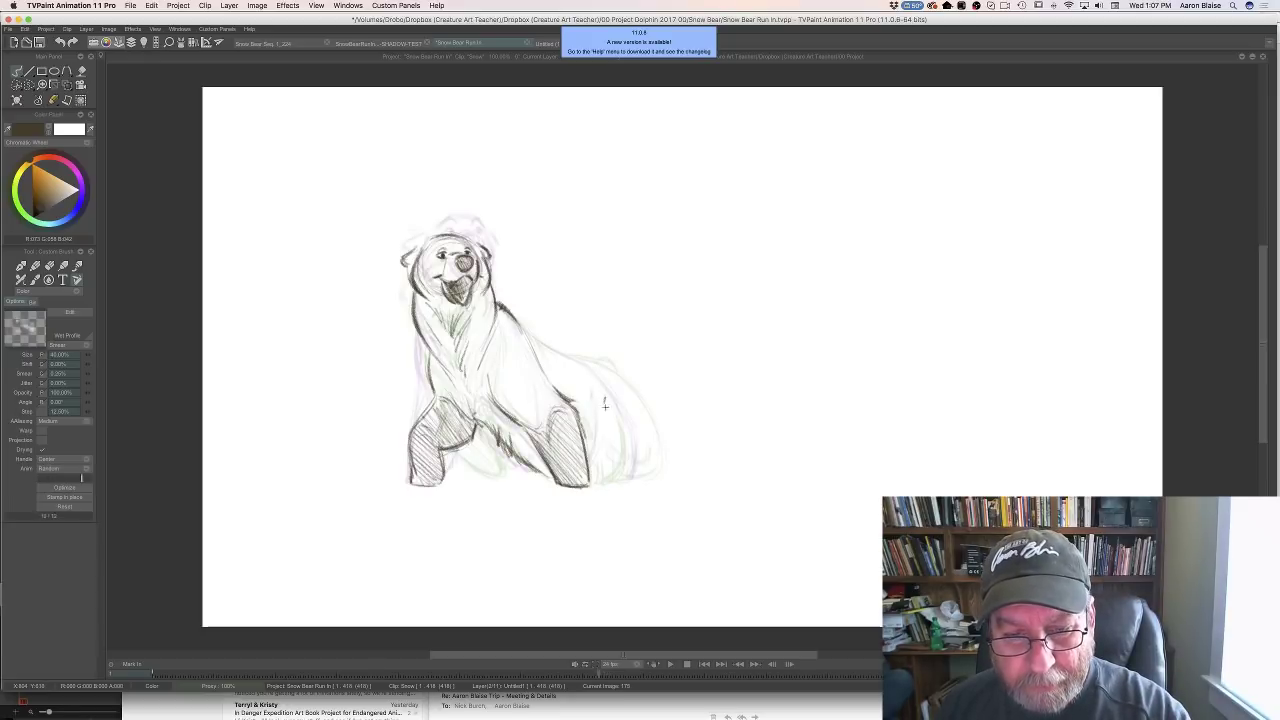
# Draw the curved front contour of the hind leg behind the near foreleg, down to the ground
pyautogui.moveTo(604, 400); pyautogui.dragTo(604, 458)
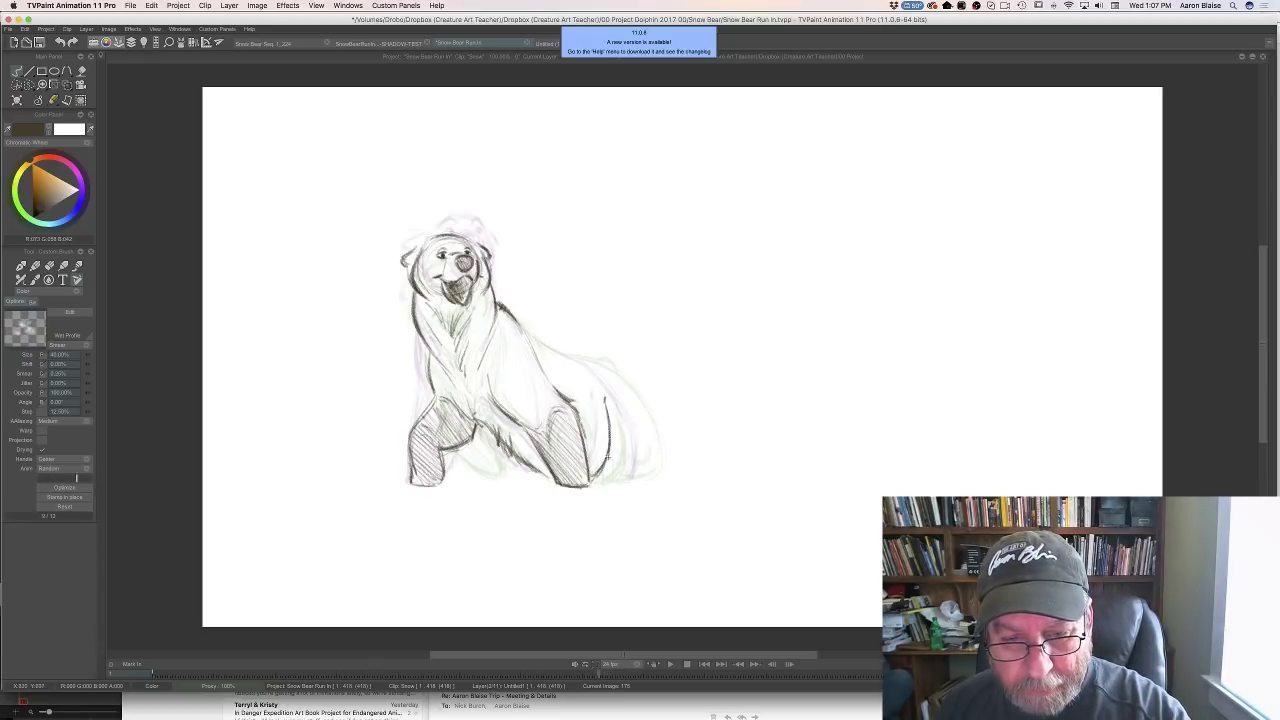
pyautogui.press('Left')
pyautogui.press('Right')
# Draw the back line from the shoulder and carry it around the rump down to the ground
pyautogui.moveTo(563, 356); pyautogui.dragTo(524, 331)
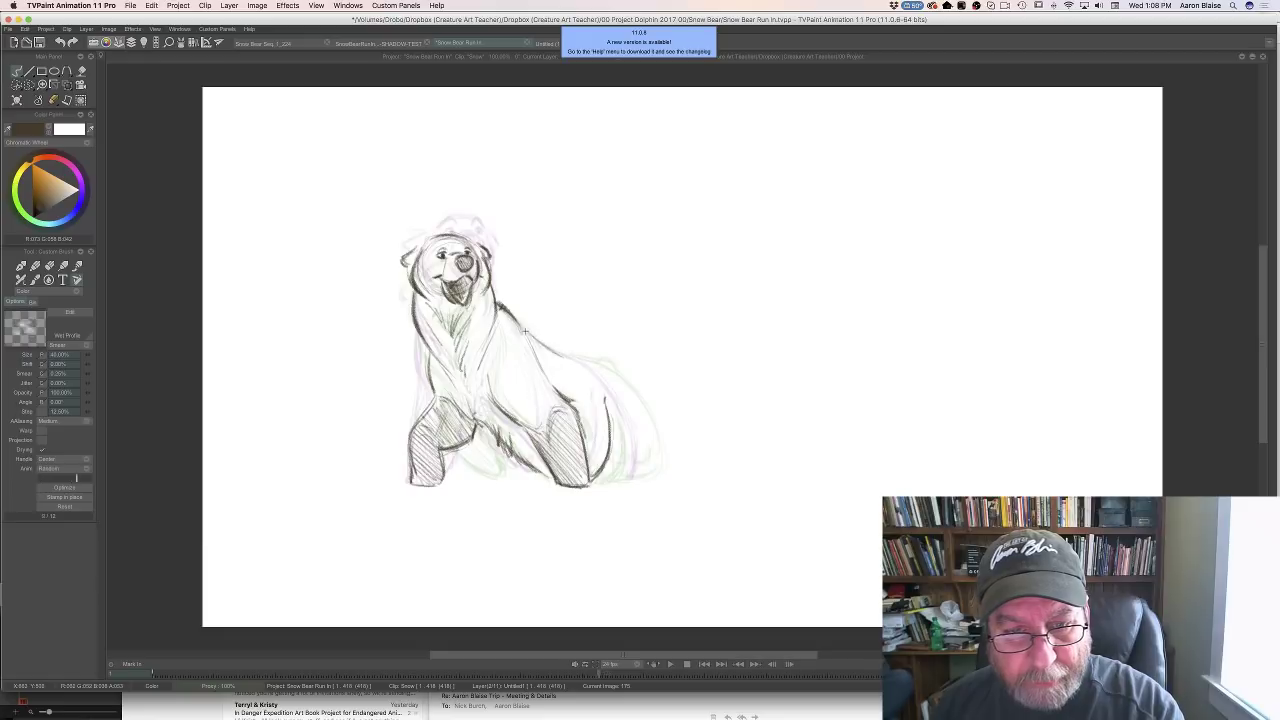
pyautogui.moveTo(584, 361); pyautogui.dragTo(594, 364)
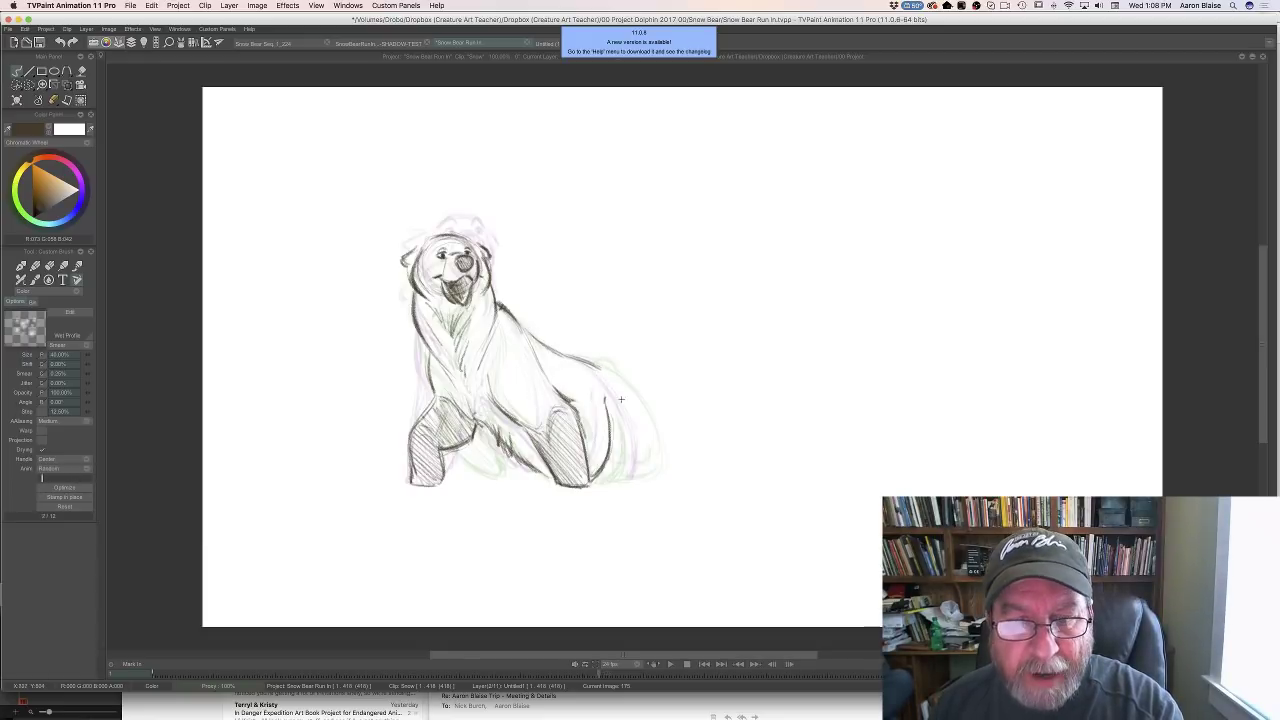
pyautogui.press('Left')
pyautogui.press('Right')
pyautogui.moveTo(638, 420)
pyautogui.mouseDown()
pyautogui.moveTo(598, 368)
pyautogui.moveTo(648, 450)
pyautogui.moveTo(633, 477)
pyautogui.mouseUp()
pyautogui.press('Left')
pyautogui.press('Right')
pyautogui.press('Left')
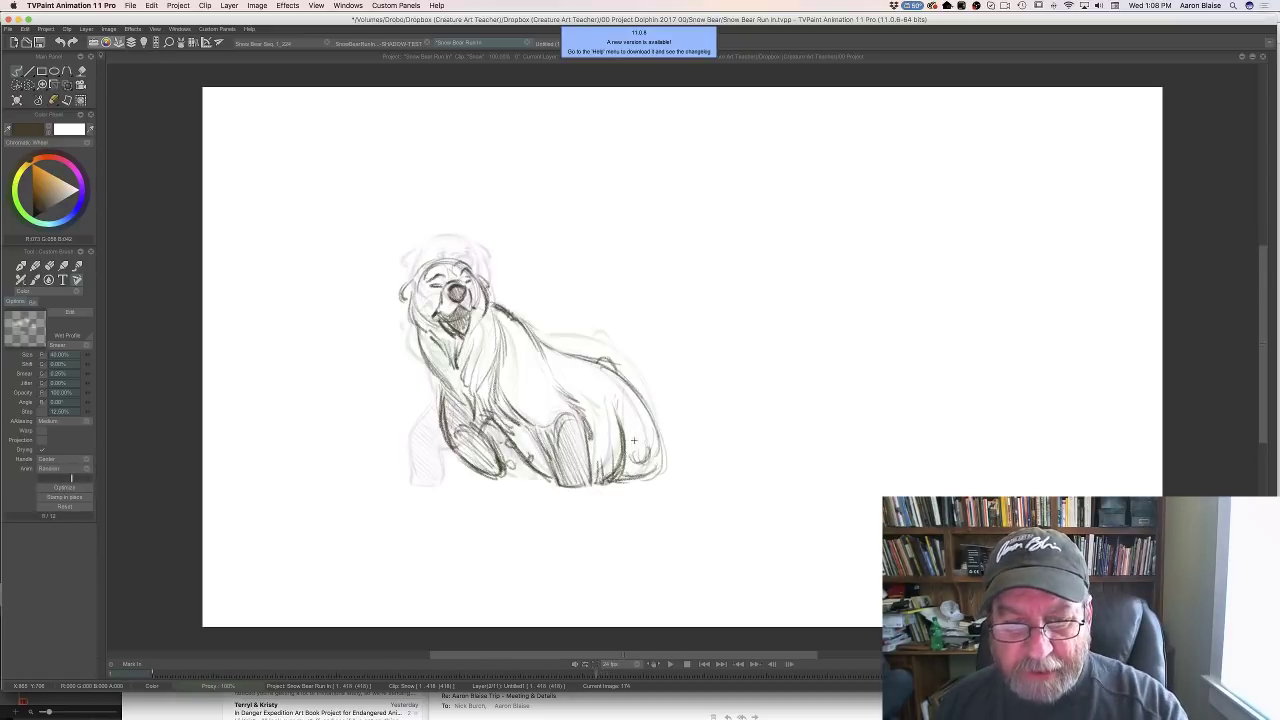
# Flip repeatedly through the neighbouring drawings to examine the arc of the back and rump
pyautogui.press('Right')
pyautogui.press('Right')
pyautogui.press('Left')
pyautogui.press('Left')
pyautogui.press('Right')
pyautogui.press('Right')
pyautogui.press('Left')
pyautogui.press('Left')
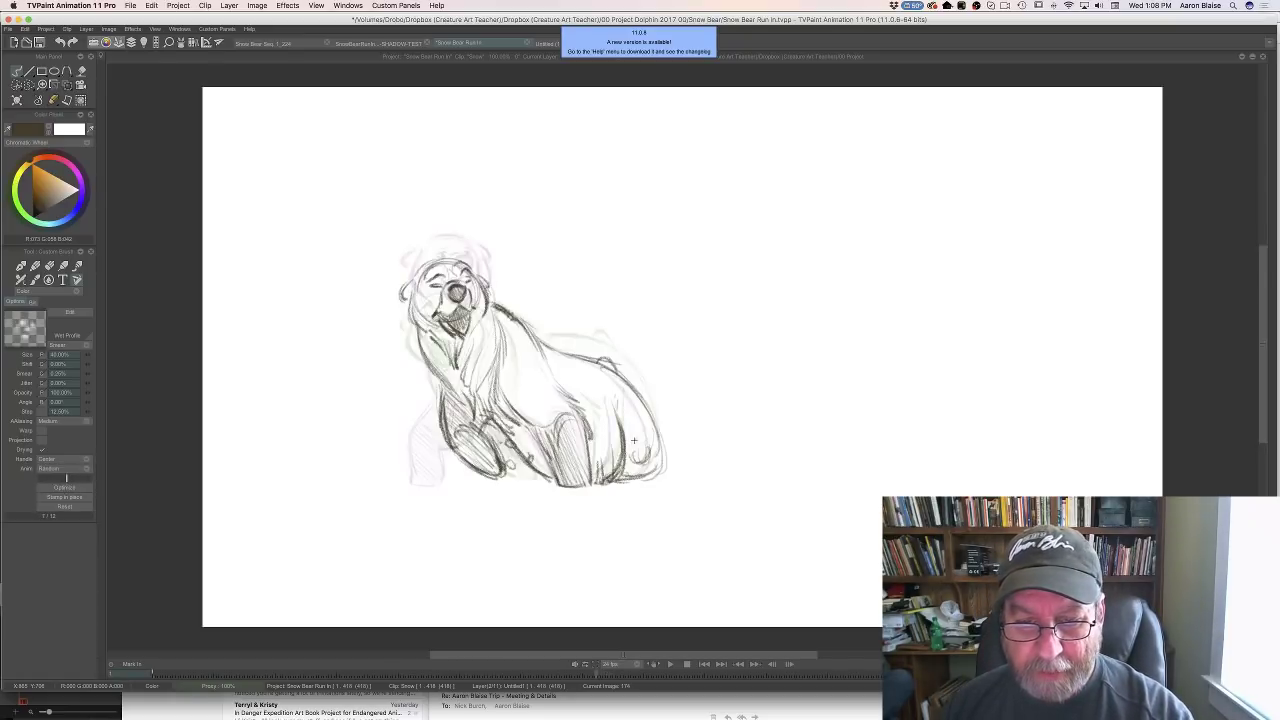
pyautogui.press('Right')
pyautogui.press('Left')
pyautogui.press('Left')
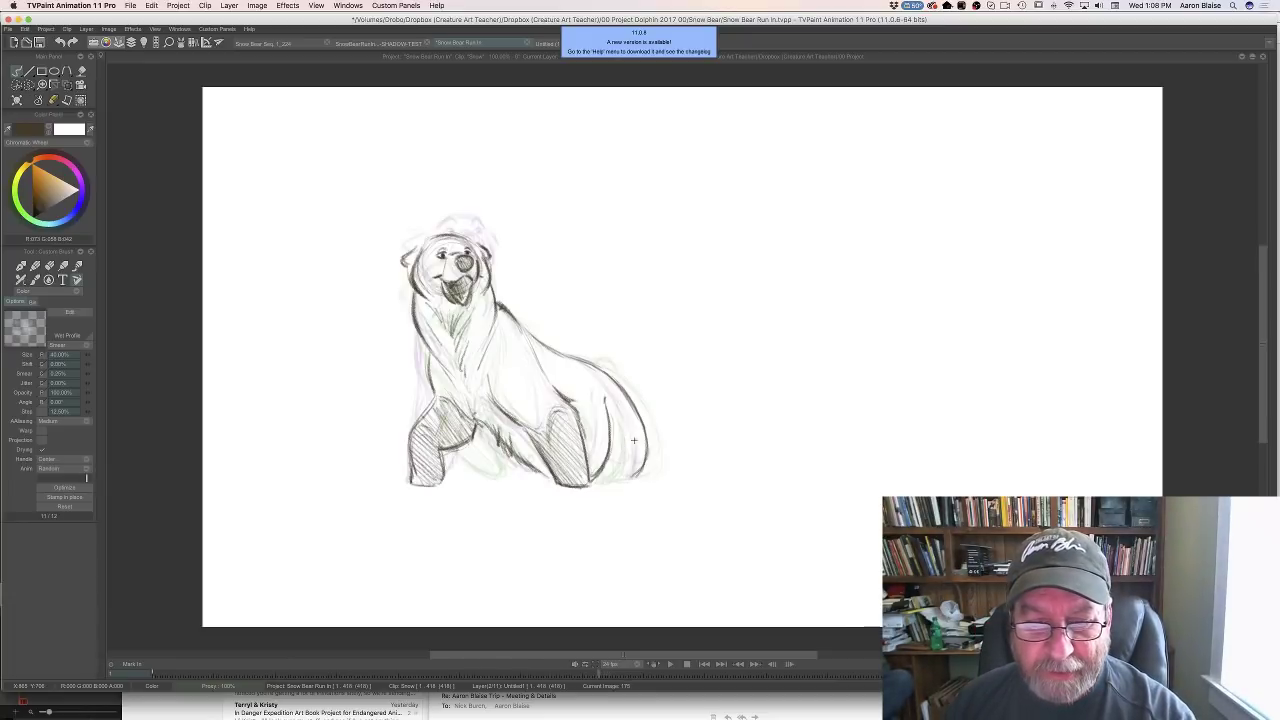
pyautogui.press('Left')
pyautogui.press('Left')
pyautogui.press('Left')
# Close the bottom of the hindquarters with a ground line and add a small curved hind paw mark inside
pyautogui.press('Right')
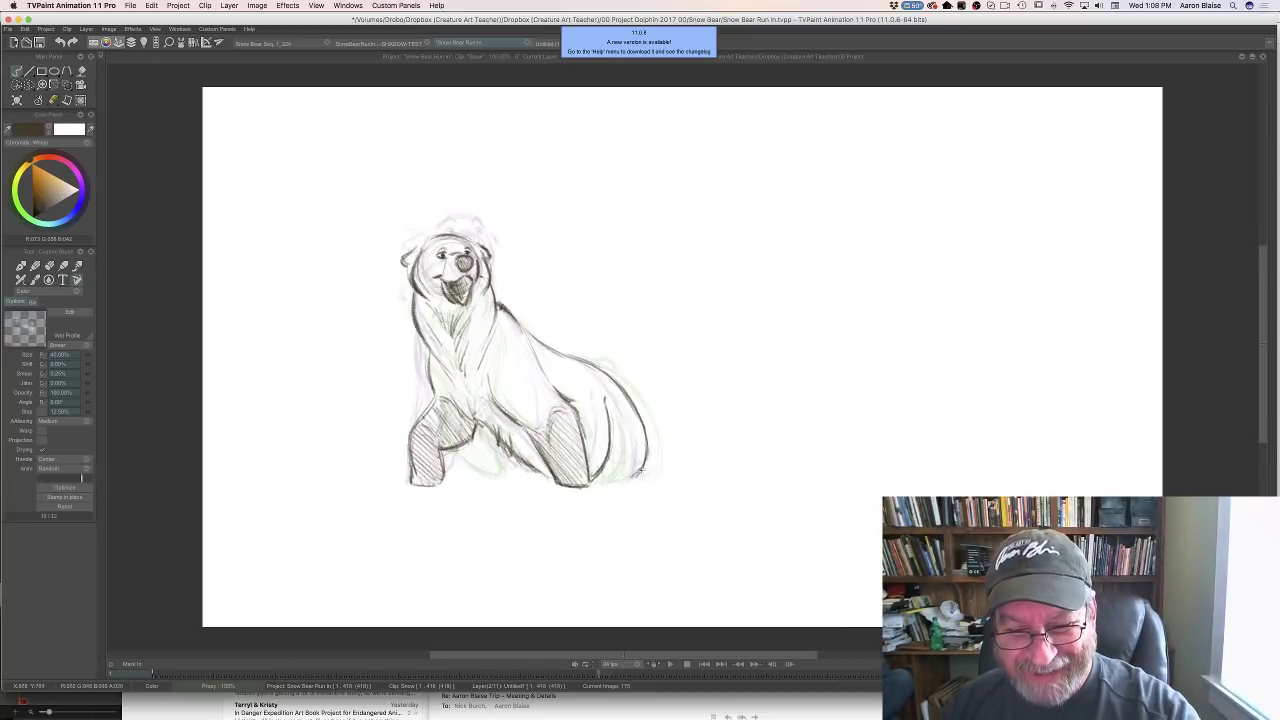
pyautogui.press('Left')
pyautogui.press('Right')
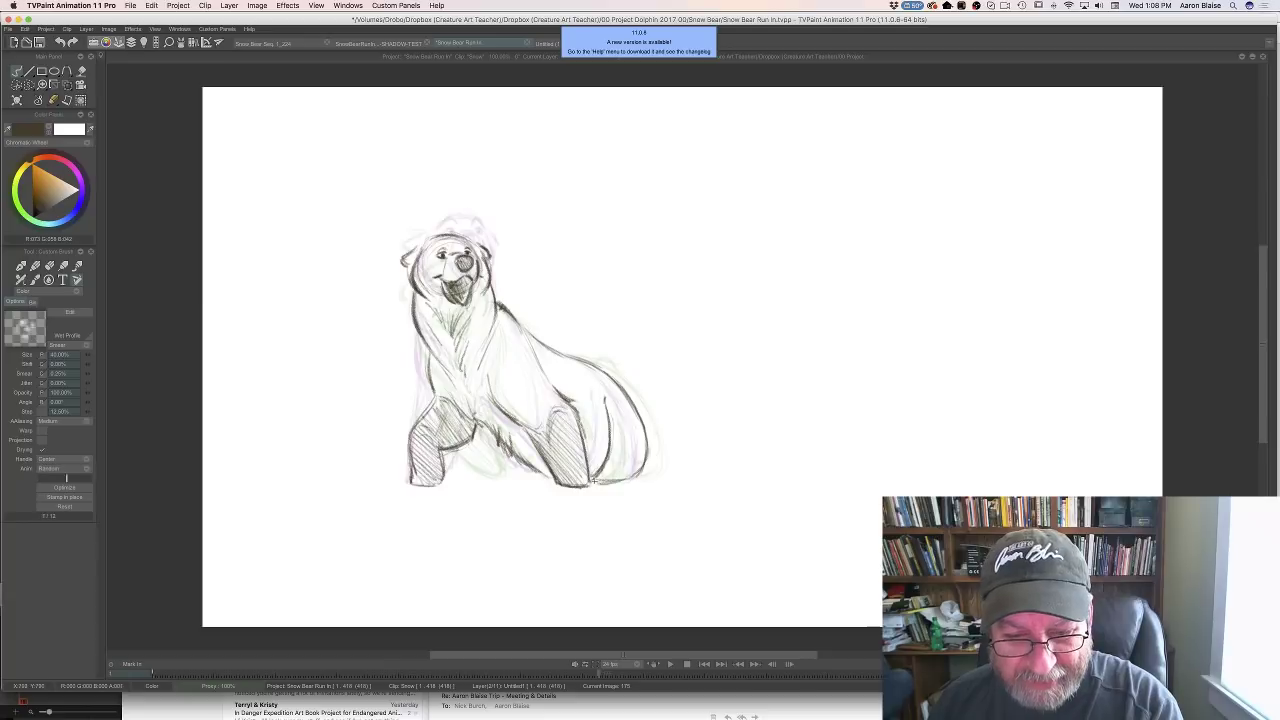
pyautogui.press('Left')
pyautogui.press('Left')
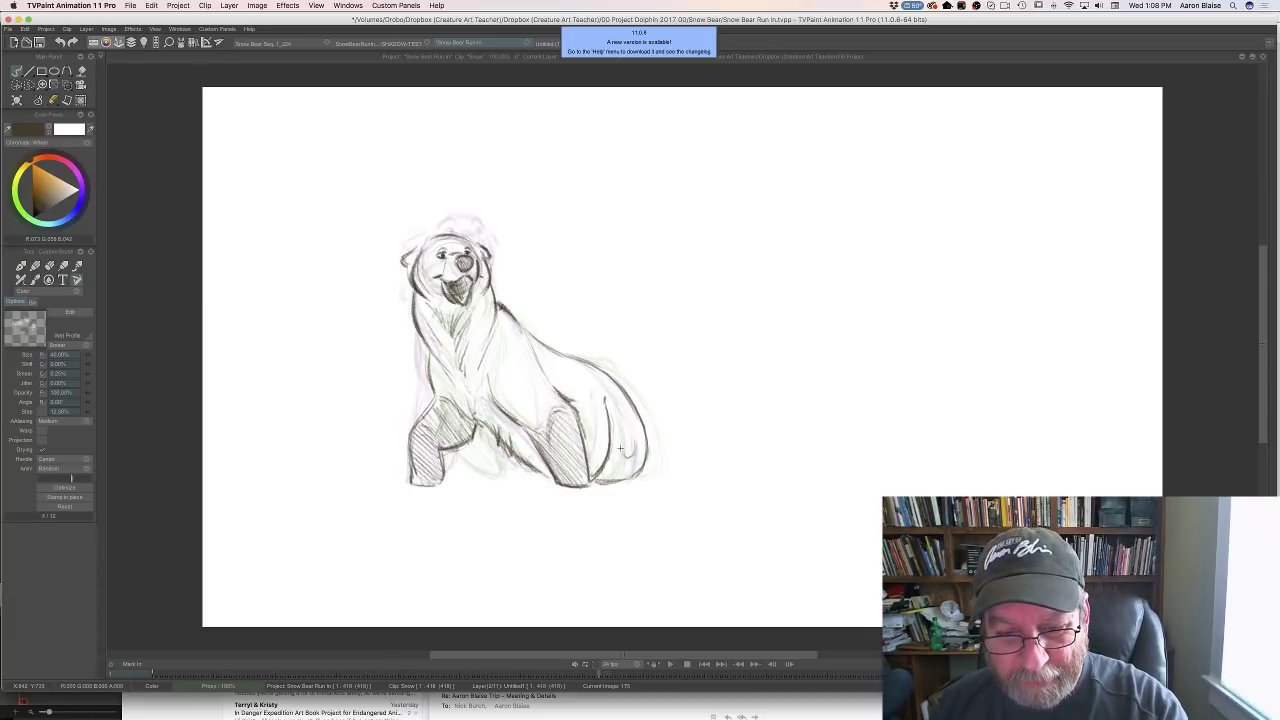
pyautogui.moveTo(620, 449); pyautogui.dragTo(635, 457)
pyautogui.press('Right')
pyautogui.press('Left')
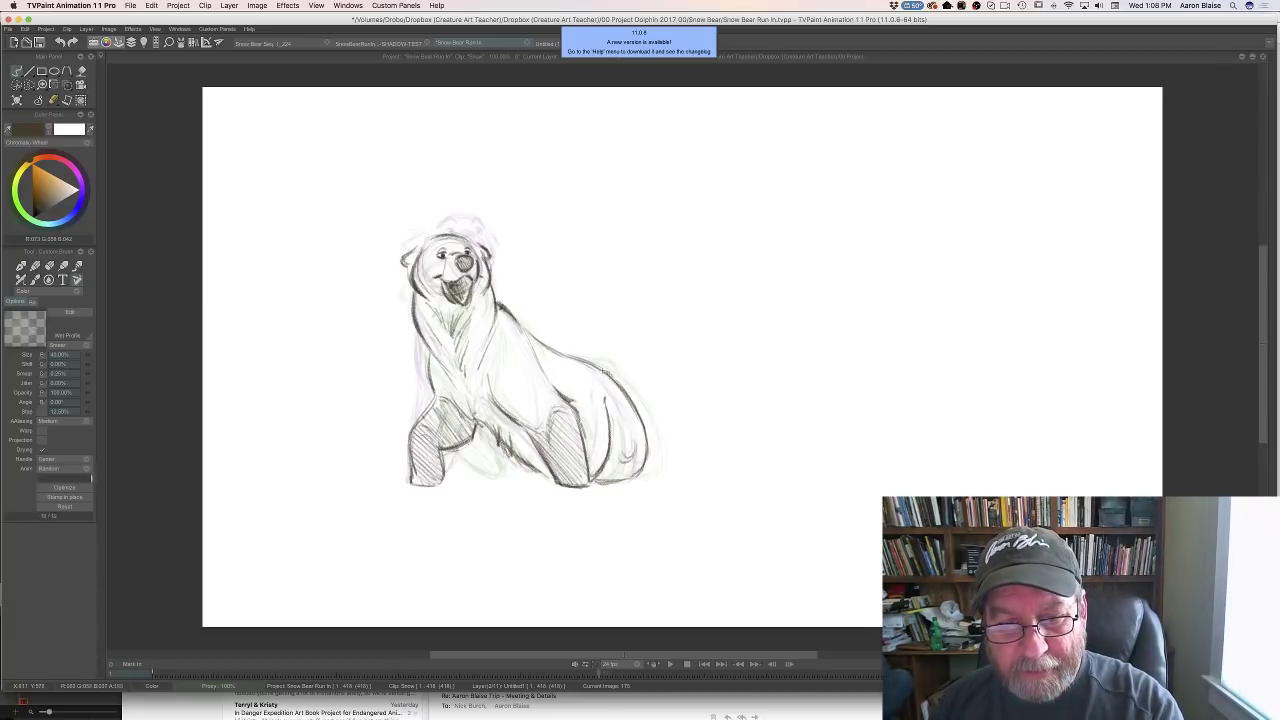
# Flip back and forth through the drawings around frame 175 to examine the whole body's motion
pyautogui.press('Left')
pyautogui.press('Right')
pyautogui.press('Left')
pyautogui.press('Left')
pyautogui.press('Left')
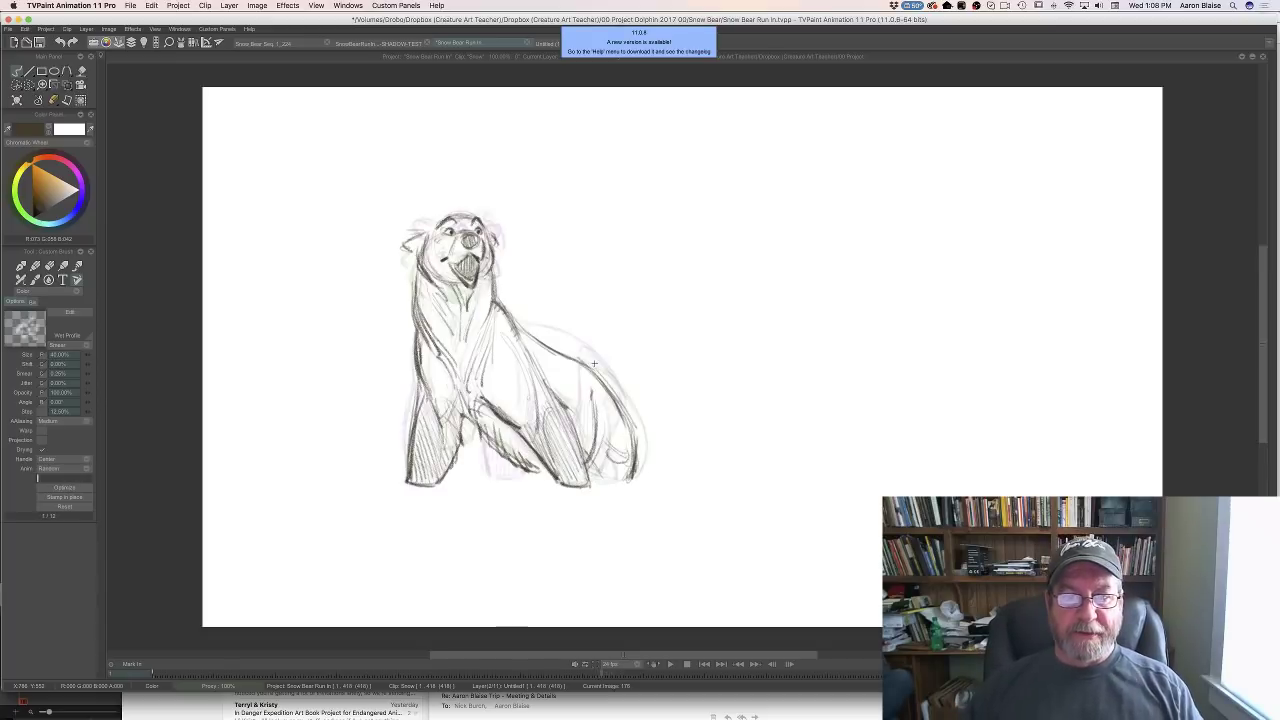
pyautogui.press('Left')
pyautogui.press('Left')
pyautogui.press('Right')
pyautogui.press('Right')
pyautogui.press('Left')
pyautogui.press('Left')
pyautogui.press('Right')
pyautogui.press('Right')
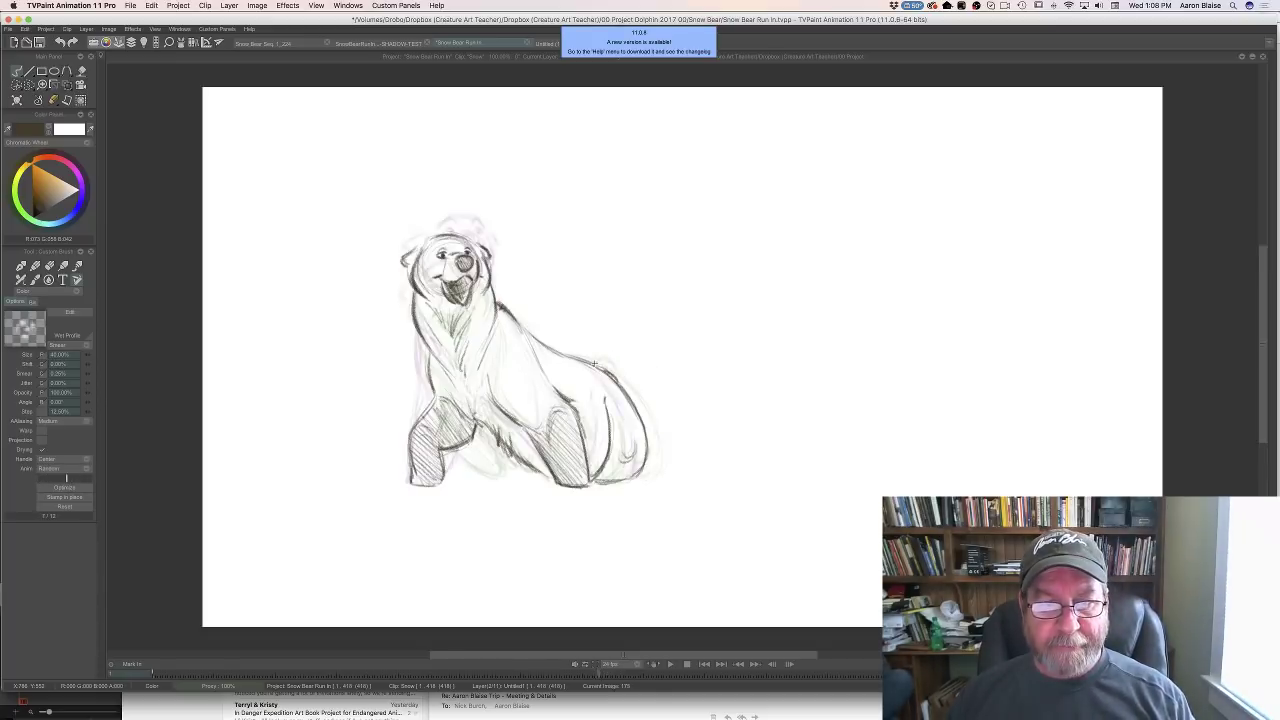
pyautogui.press('Left')
pyautogui.press('Left')
pyautogui.press('Right')
pyautogui.press('Right')
pyautogui.press('Left')
pyautogui.press('Left')
pyautogui.press('Right')
pyautogui.press('Right')
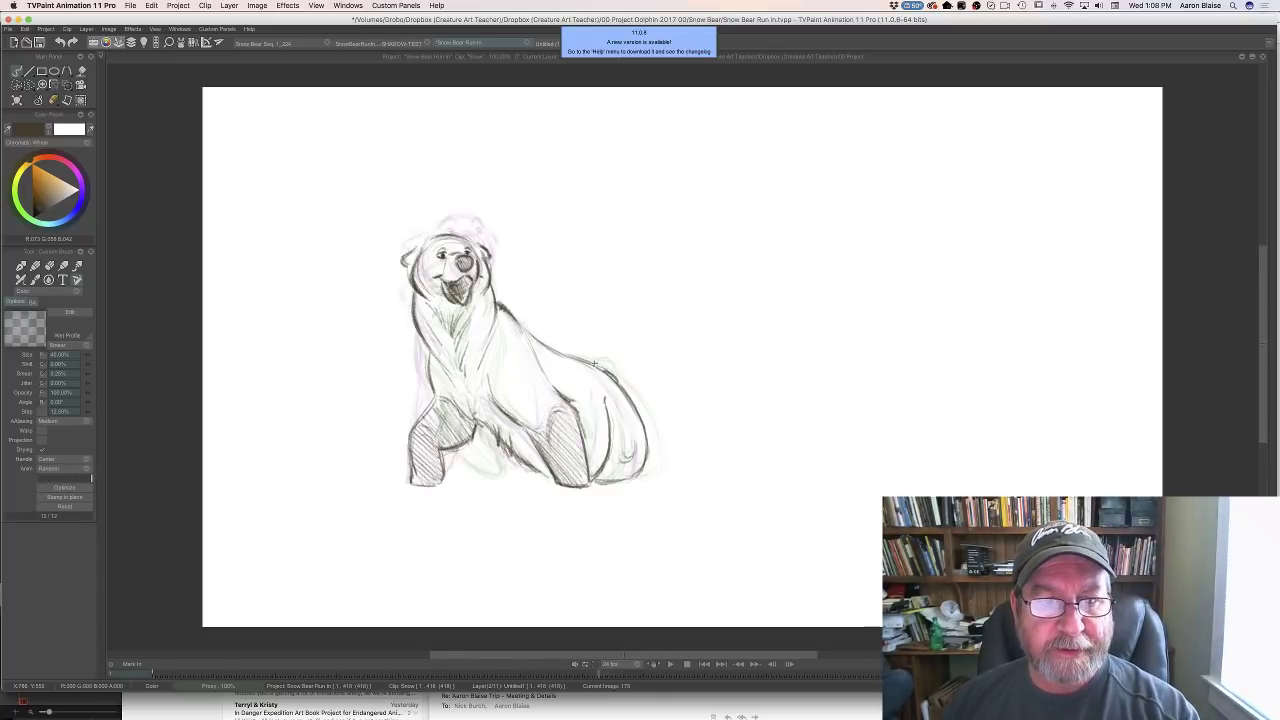
# Add small fur strokes to the lower chest above the forelegs and compare them with the adjacent drawings
pyautogui.press('Left')
pyautogui.press('Right')
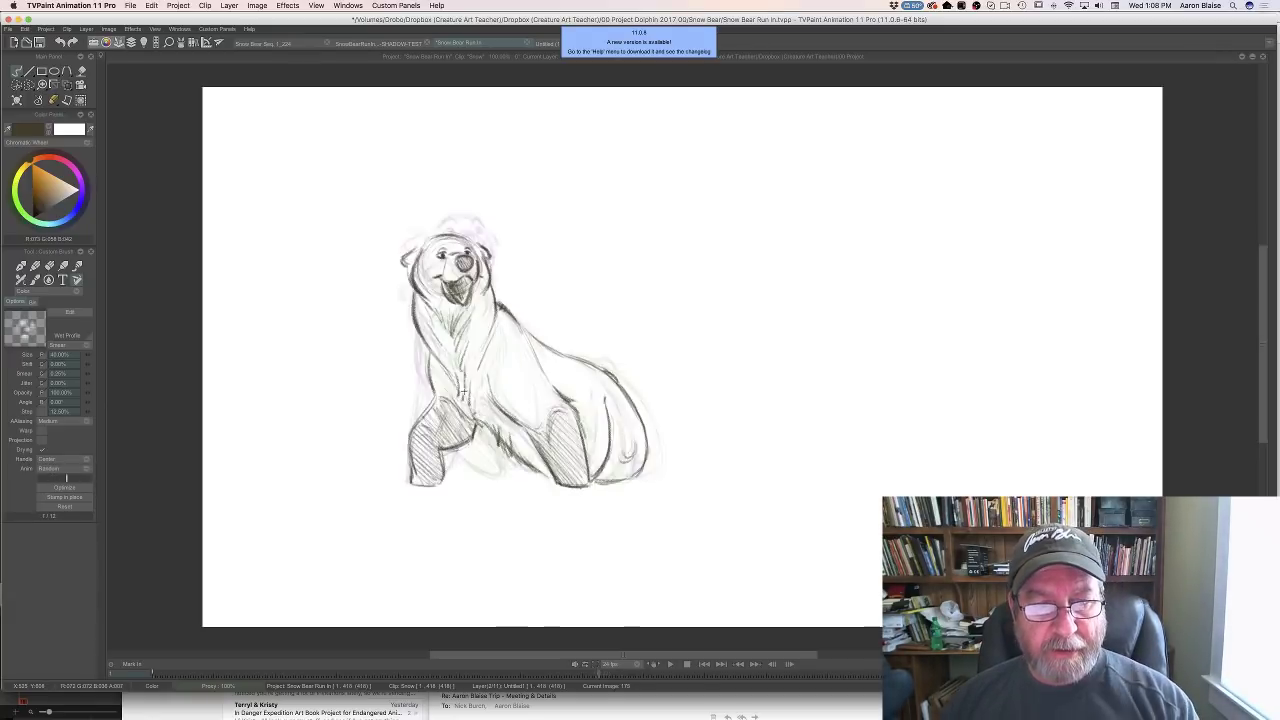
pyautogui.press('Right')
pyautogui.press('Left')
pyautogui.press('Left')
pyautogui.press('Right')
pyautogui.press('Right')
# Move the timeline to frame 177 and return to the enlarged canvas view with the timeline hidden
pyautogui.press('Tab')
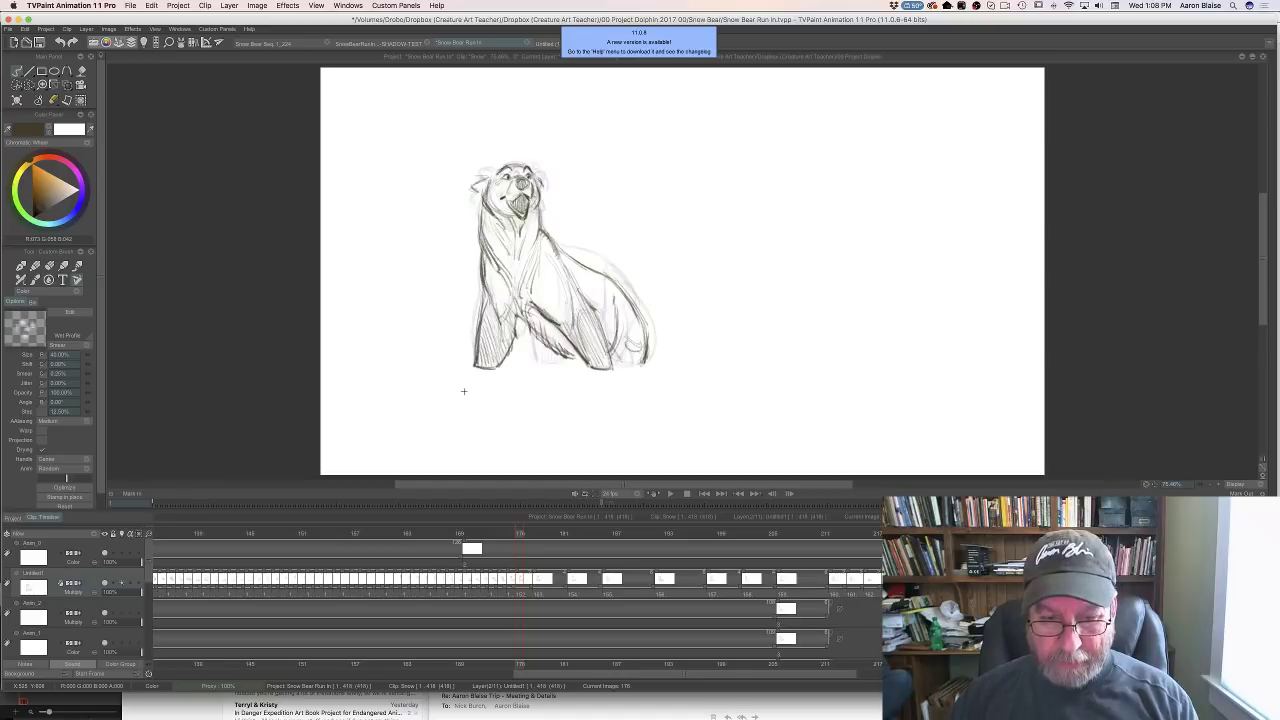
pyautogui.moveTo(518, 535)
pyautogui.mouseDown()
pyautogui.moveTo(466, 537)
pyautogui.moveTo(564, 536)
pyautogui.moveTo(483, 552)
pyautogui.moveTo(529, 557)
pyautogui.mouseUp()
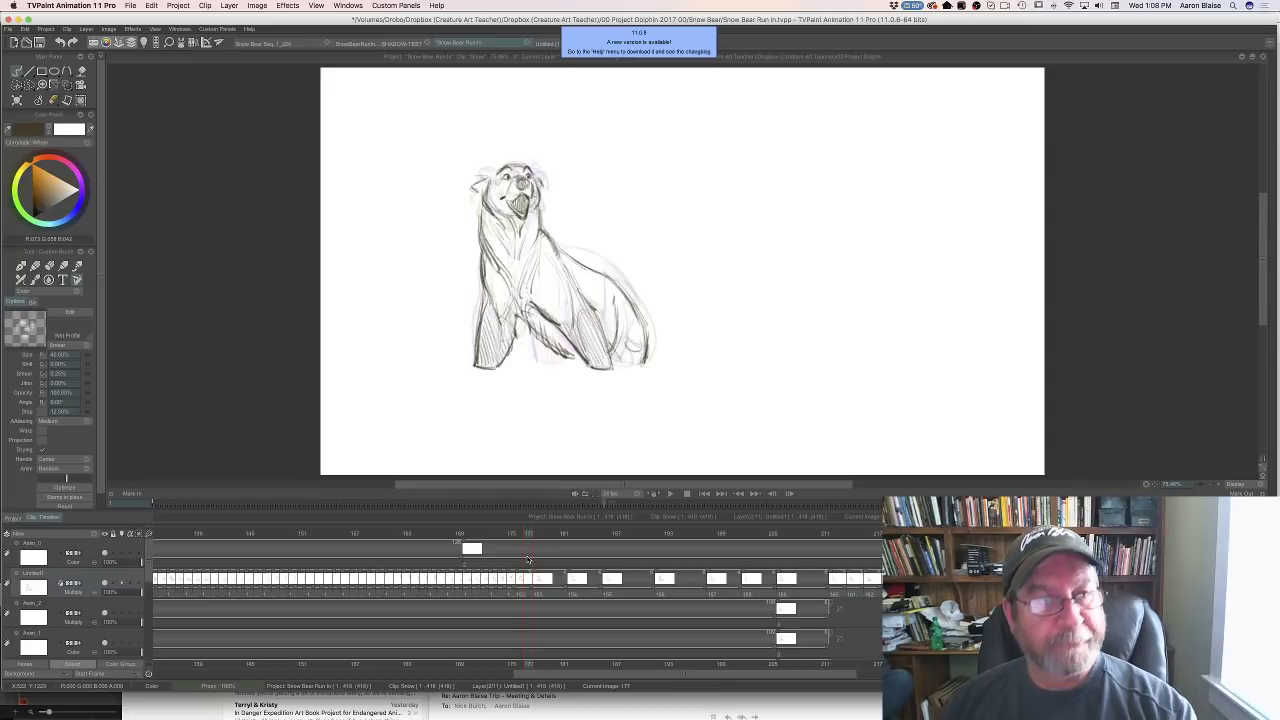
pyautogui.click(18, 102)
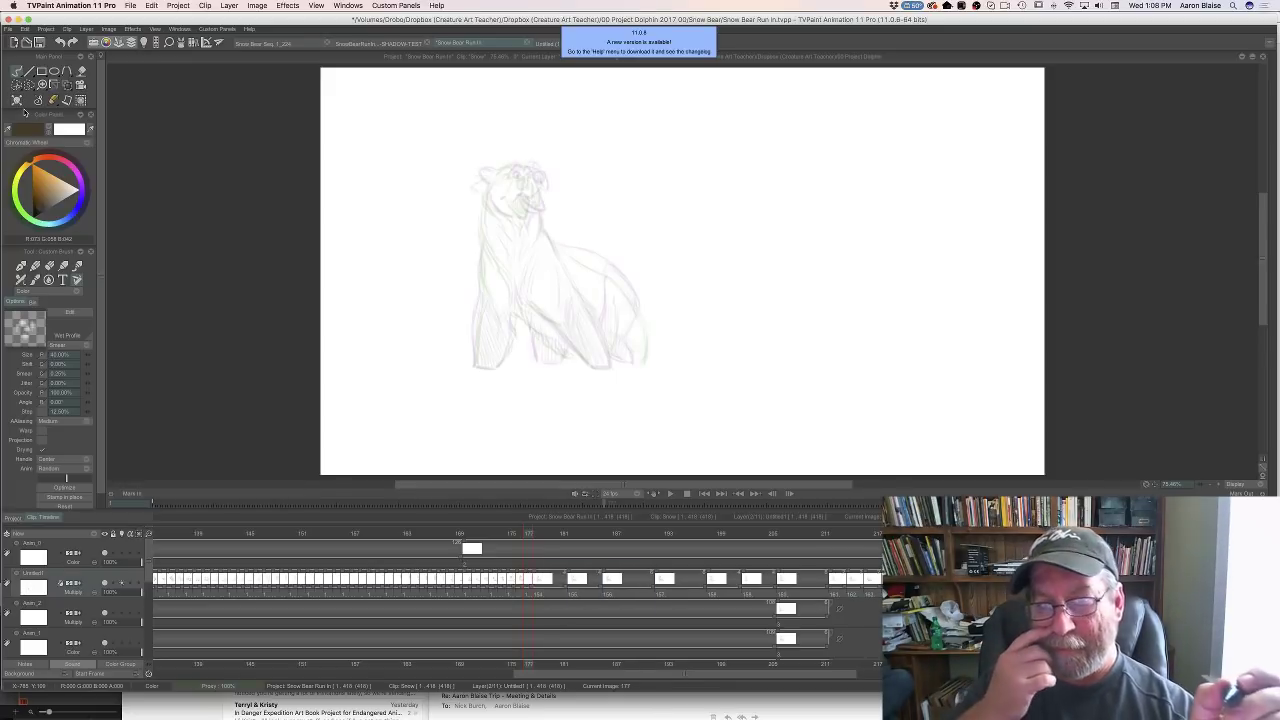
pyautogui.press('Tab')
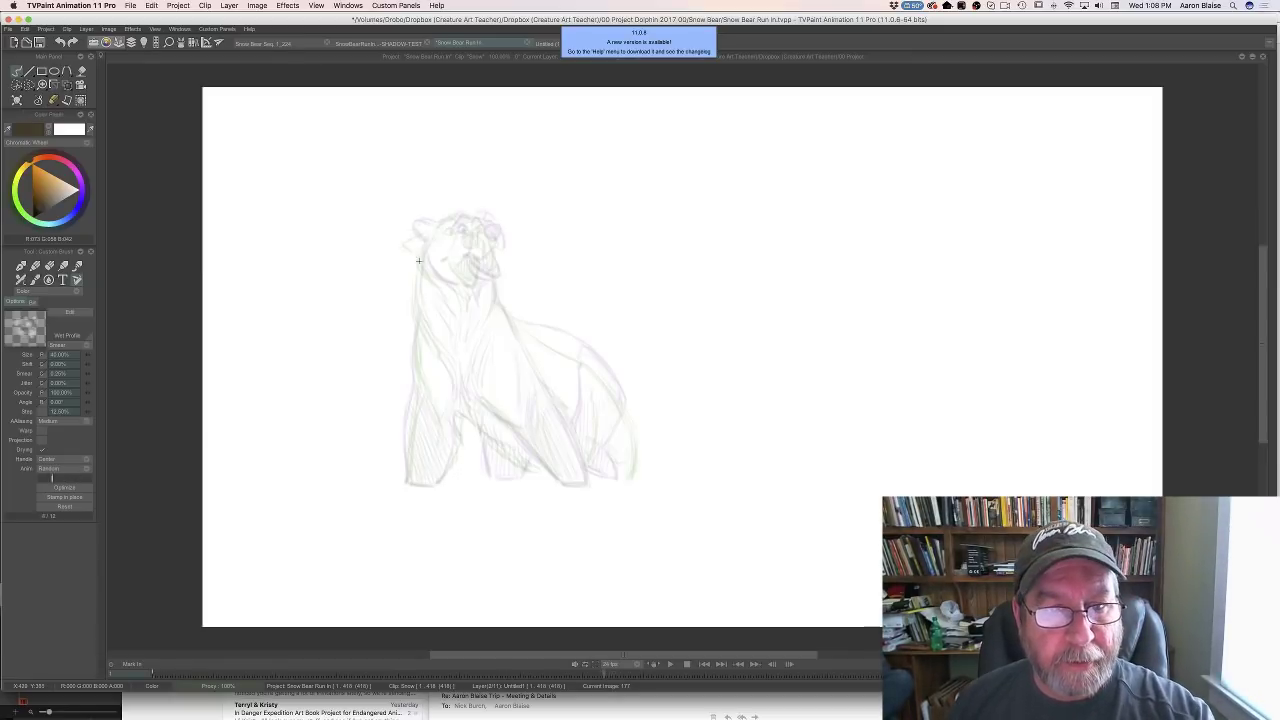
# Sketch both sides of the bear's neck and the thickened shoulder contour on frame 177, checking against the previous drawing
pyautogui.moveTo(420, 262)
pyautogui.mouseDown()
pyautogui.moveTo(417, 312)
pyautogui.moveTo(436, 348)
pyautogui.mouseUp()
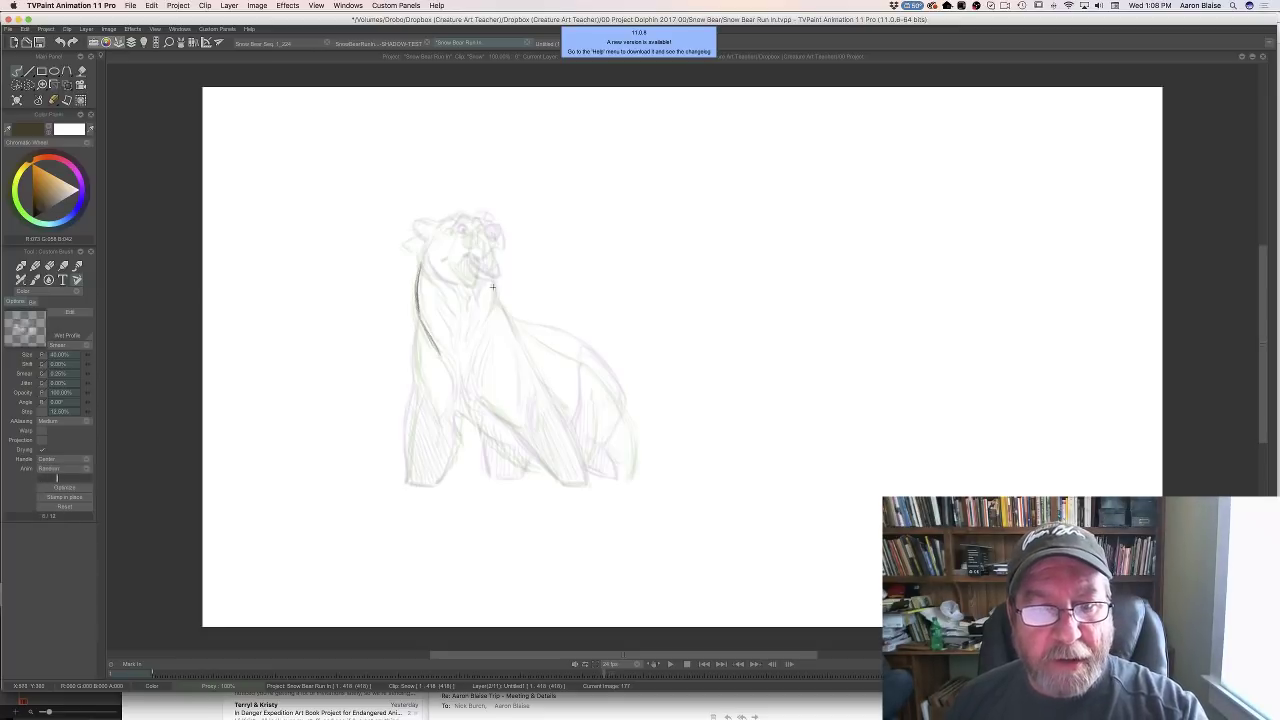
pyautogui.moveTo(493, 284); pyautogui.dragTo(516, 334)
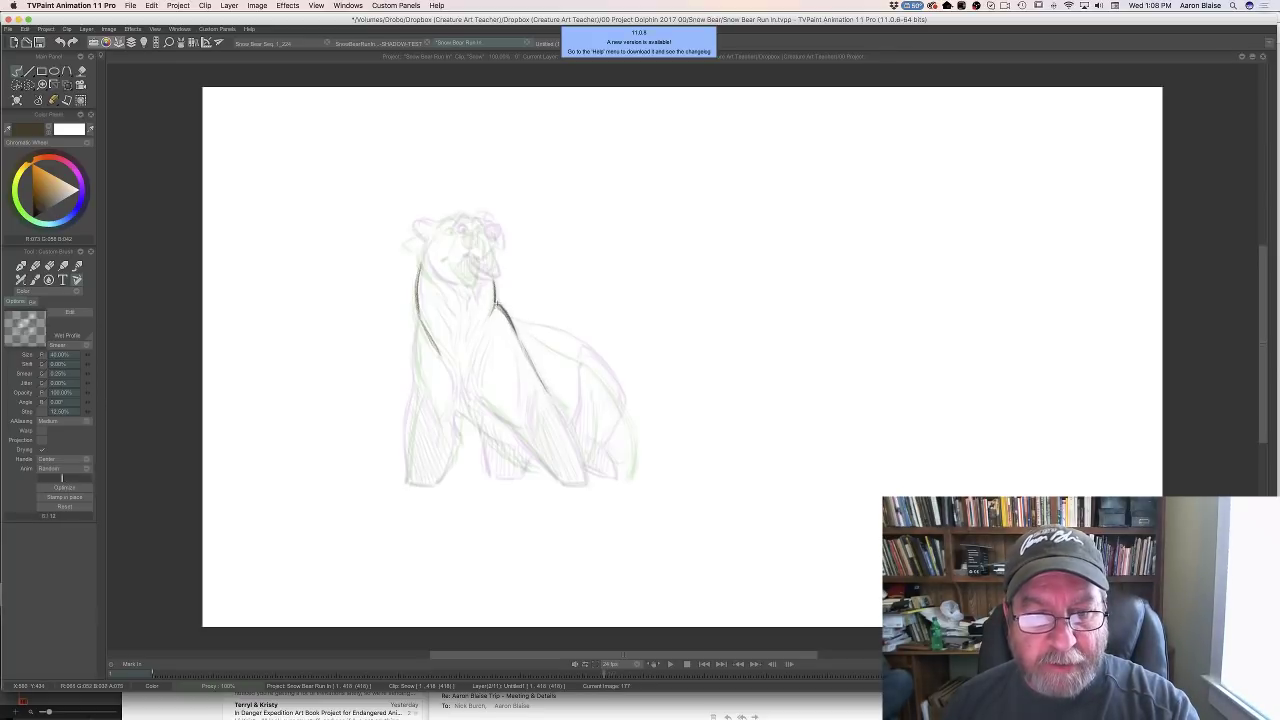
pyautogui.moveTo(505, 313); pyautogui.dragTo(514, 327)
pyautogui.press('Left')
pyautogui.press('Right')
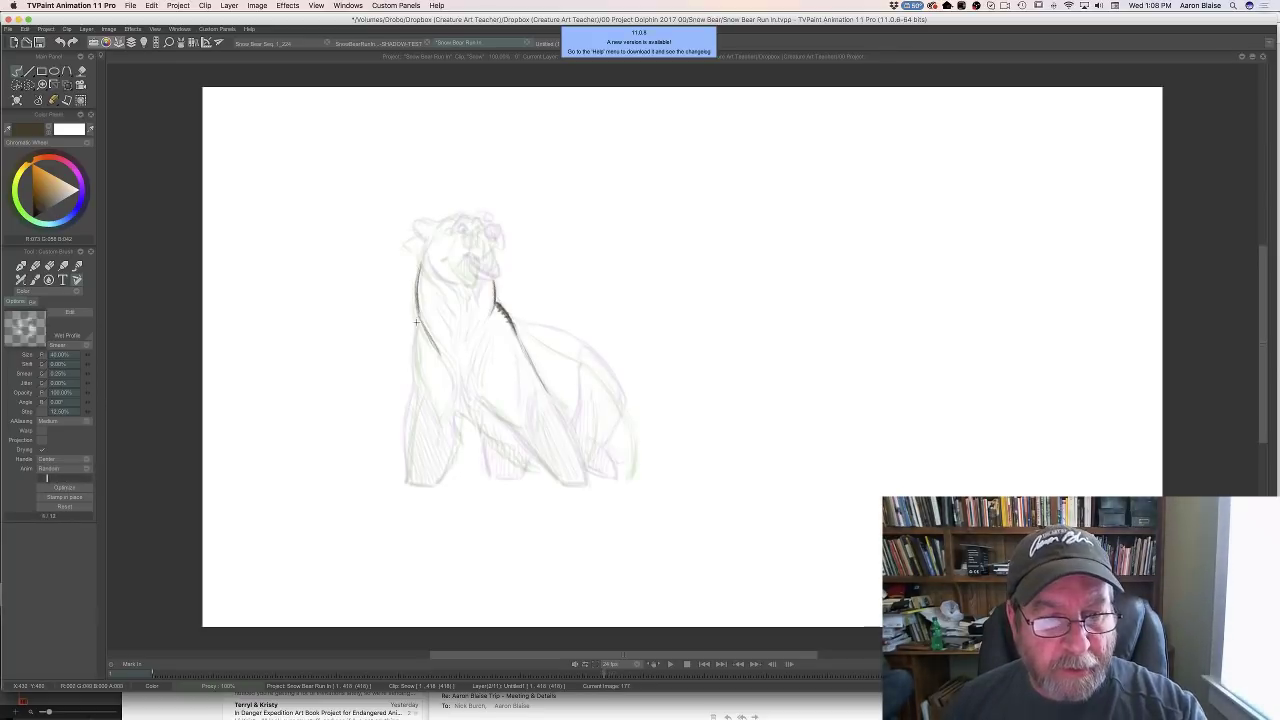
# Extend the bear's chest-side contour on frame 177 from the neck toward the top of the foreleg, comparing it with the adjacent drawings
pyautogui.moveTo(419, 318); pyautogui.dragTo(415, 382)
pyautogui.press('Left')
pyautogui.press('Right')
pyautogui.press('Left')
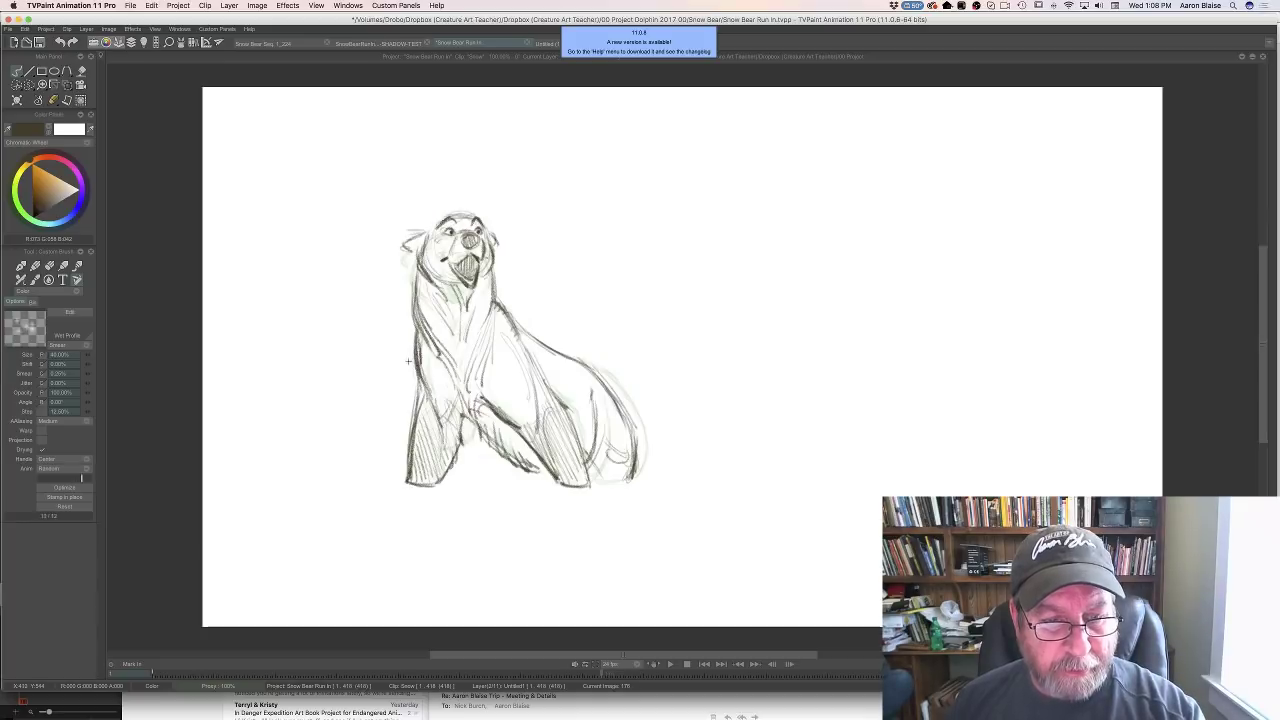
pyautogui.press('Right')
pyautogui.press('Left')
pyautogui.press('Right')
pyautogui.press('Right')
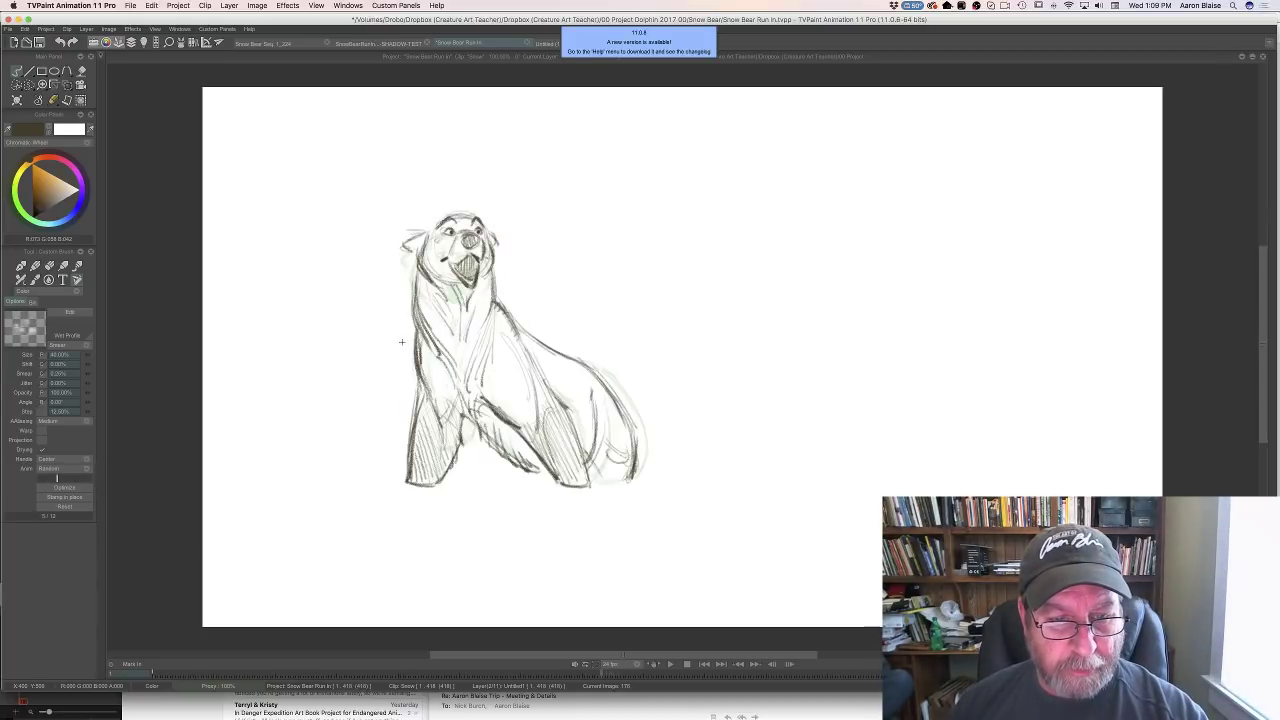
pyautogui.press('Left')
pyautogui.press('Left')
pyautogui.press('Right')
pyautogui.press('Left')
pyautogui.press('Right')
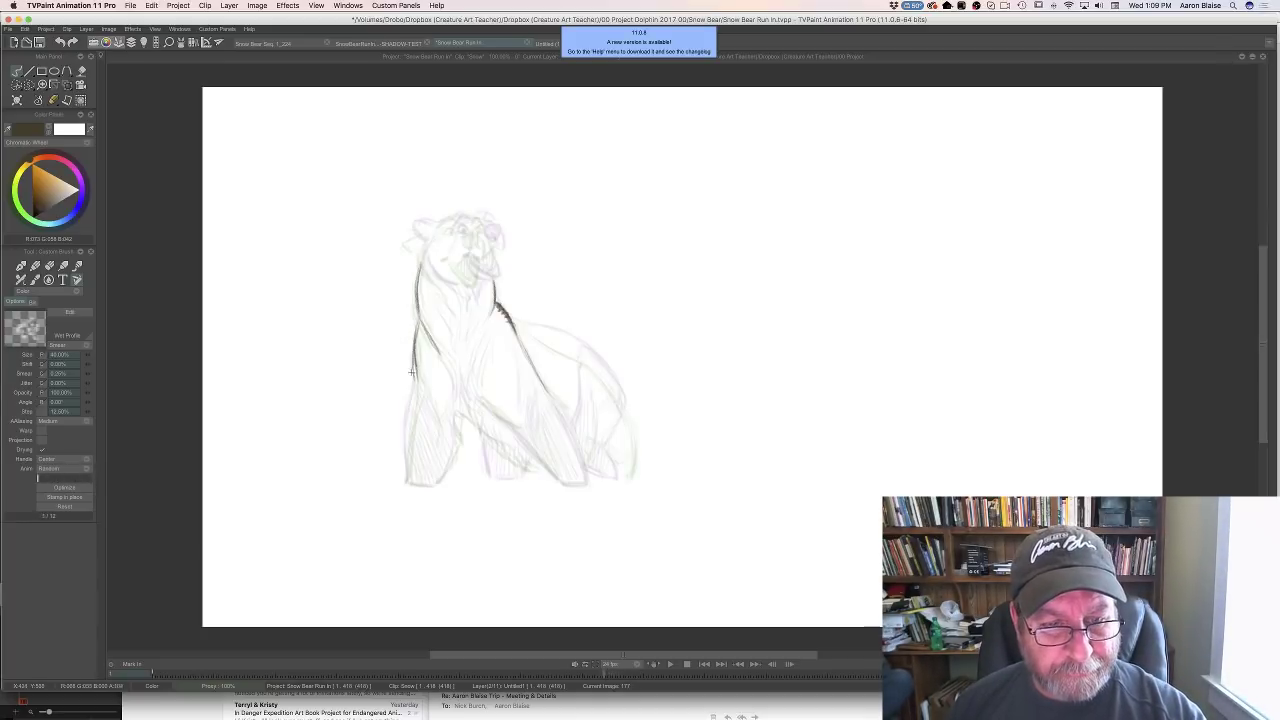
# Sketch the outer edge of the foreleg below the chest-side contour down to the paw, checking against the previous drawing
pyautogui.moveTo(412, 357); pyautogui.dragTo(408, 452)
pyautogui.moveTo(414, 398); pyautogui.dragTo(410, 482)
pyautogui.moveTo(410, 432); pyautogui.dragTo(406, 482)
pyautogui.press('Left')
pyautogui.press('Right')
pyautogui.press('Right')
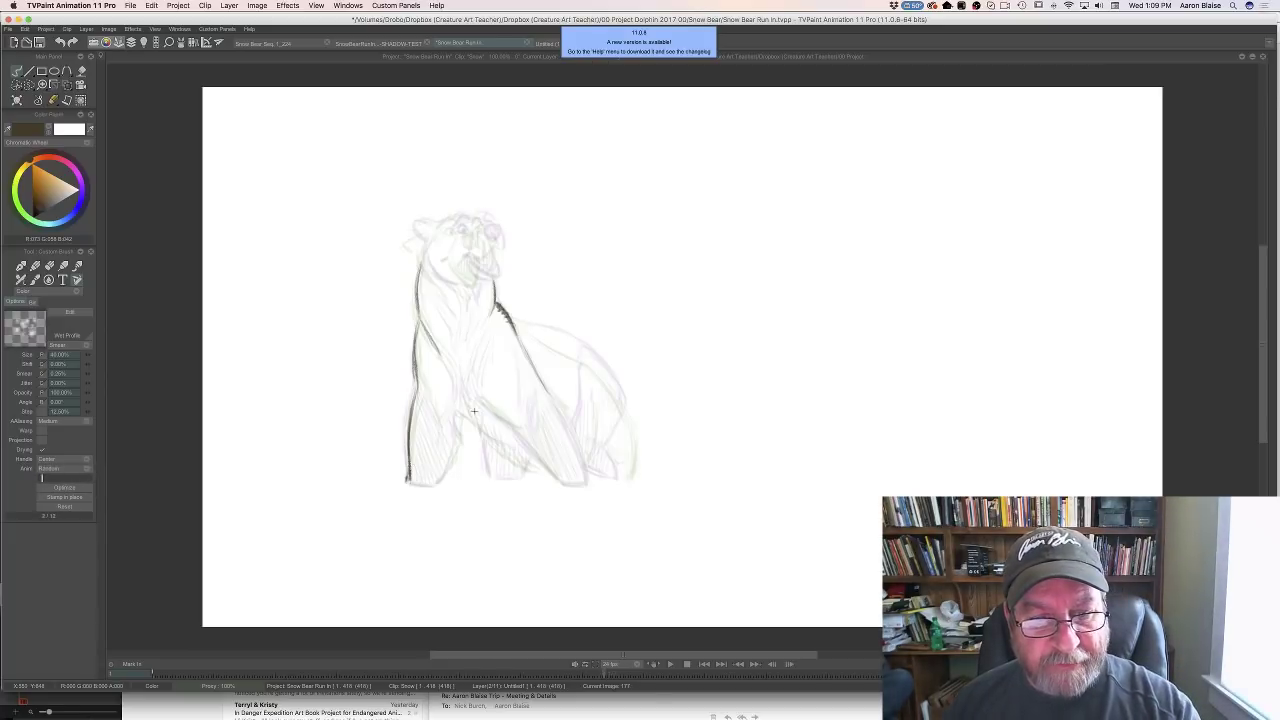
# Sketch the lower chest line slanting from the middle of the chest into the opposite foreleg
pyautogui.press('Left')
pyautogui.moveTo(481, 398); pyautogui.dragTo(524, 432)
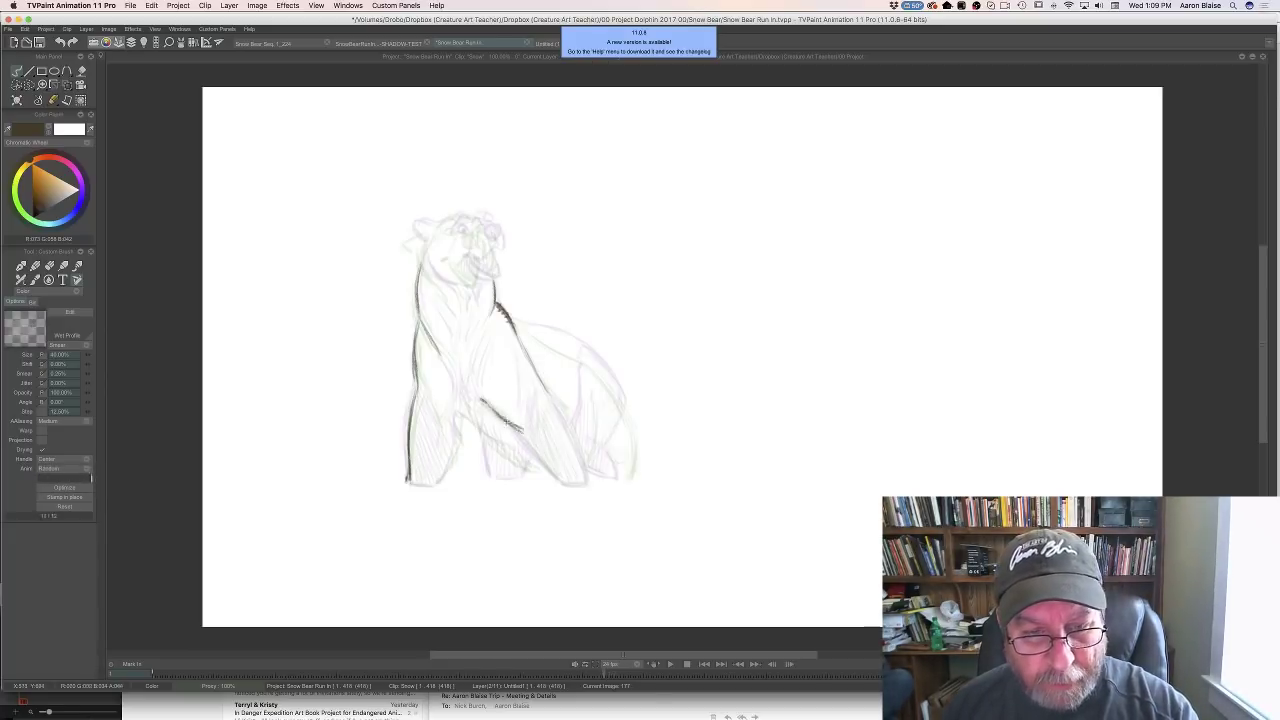
pyautogui.press('Left')
pyautogui.press('Right')
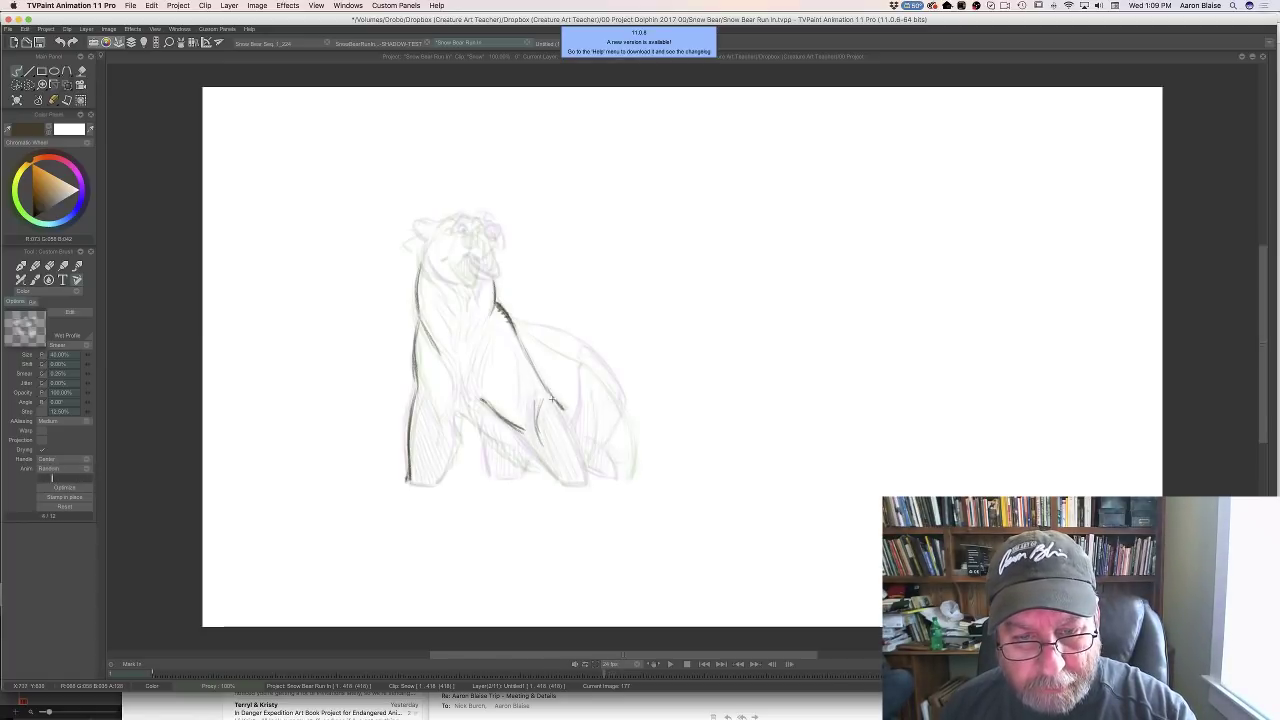
# Outline the foreleg nearest the hindquarters, drawing its outer edge, inner edge and paw base while flipping to the previous drawing
pyautogui.moveTo(556, 405)
pyautogui.mouseDown()
pyautogui.moveTo(588, 486)
pyautogui.moveTo(580, 463)
pyautogui.mouseUp()
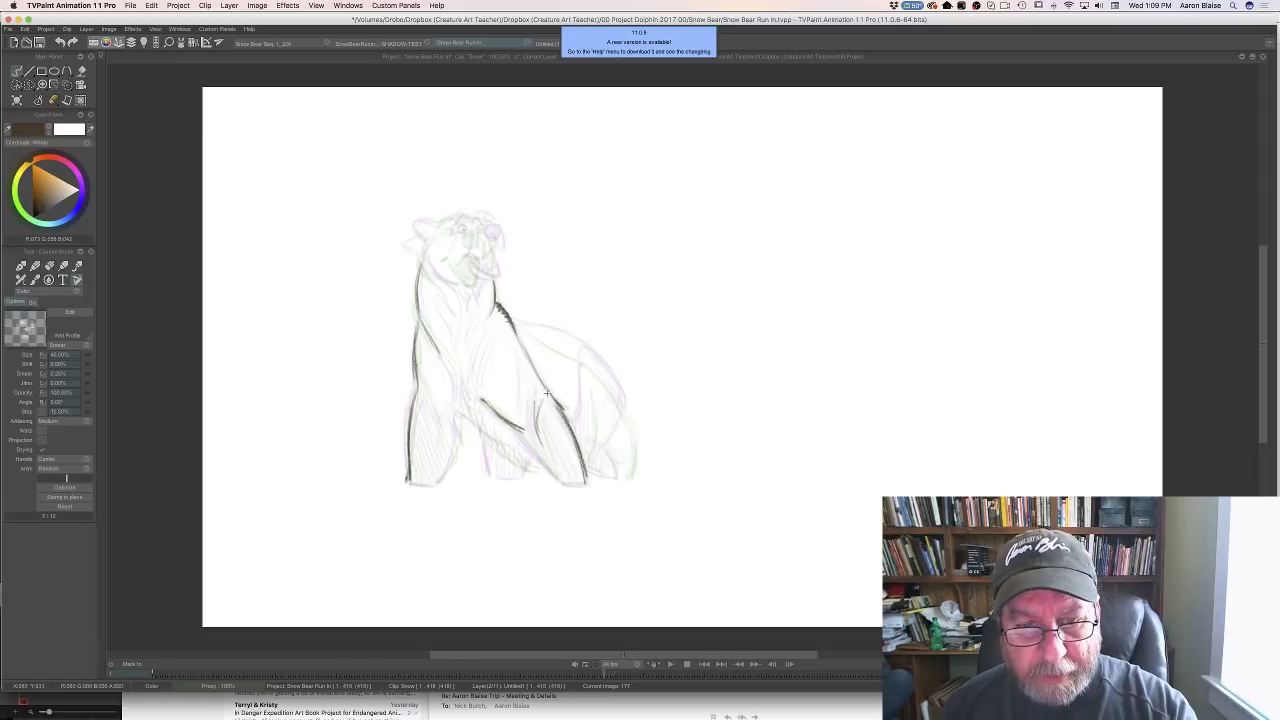
pyautogui.press('Left')
pyautogui.press('Right')
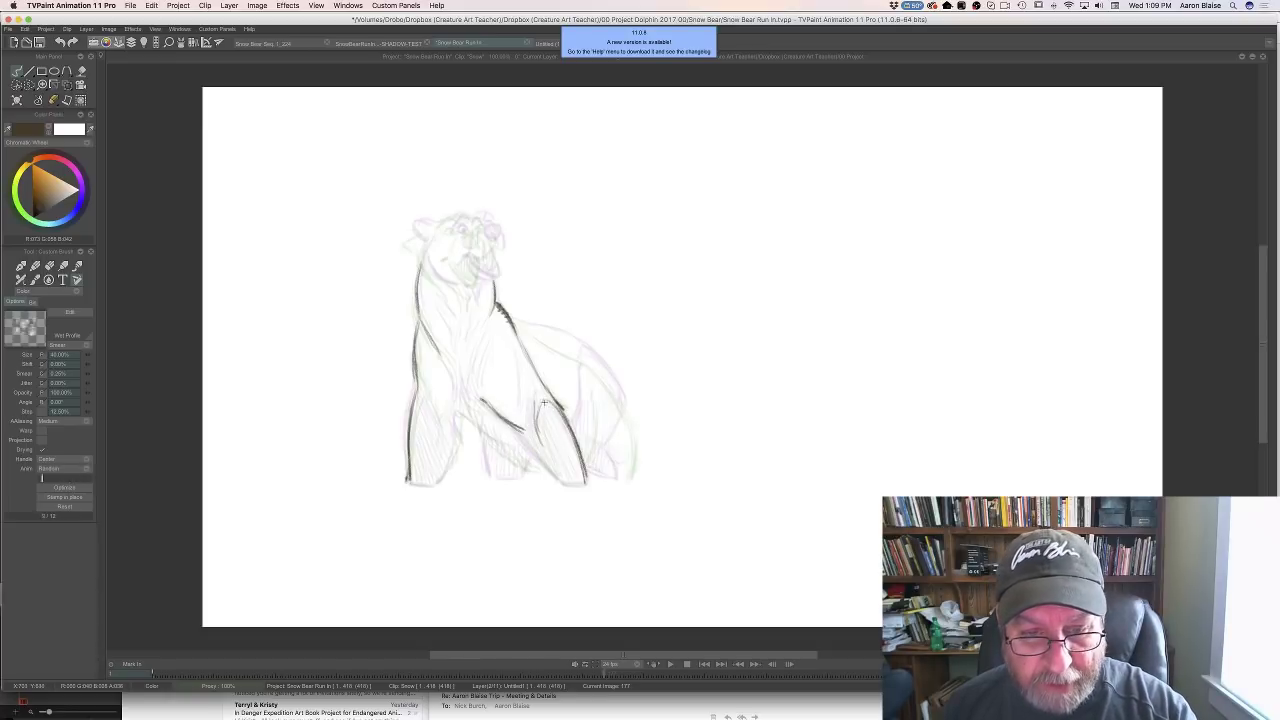
pyautogui.press('Left')
pyautogui.press('Right')
pyautogui.moveTo(520, 436)
pyautogui.mouseDown()
pyautogui.moveTo(554, 476)
pyautogui.moveTo(530, 448)
pyautogui.mouseUp()
pyautogui.moveTo(528, 446)
pyautogui.mouseDown()
pyautogui.moveTo(561, 484)
pyautogui.moveTo(582, 486)
pyautogui.mouseUp()
pyautogui.press('Left')
pyautogui.press('Right')
pyautogui.press('Left')
pyautogui.press('Right')
# Sketch the back and rump contour from behind the shoulder down to the hind foot, checking it against the previous drawing
pyautogui.moveTo(516, 322)
pyautogui.mouseDown()
pyautogui.moveTo(578, 350)
pyautogui.moveTo(569, 375)
pyautogui.moveTo(577, 356)
pyautogui.moveTo(619, 386)
pyautogui.moveTo(607, 377)
pyautogui.moveTo(630, 419)
pyautogui.moveTo(610, 478)
pyautogui.mouseUp()
pyautogui.press('Left')
pyautogui.press('Right')
pyautogui.moveTo(632, 416); pyautogui.dragTo(612, 478)
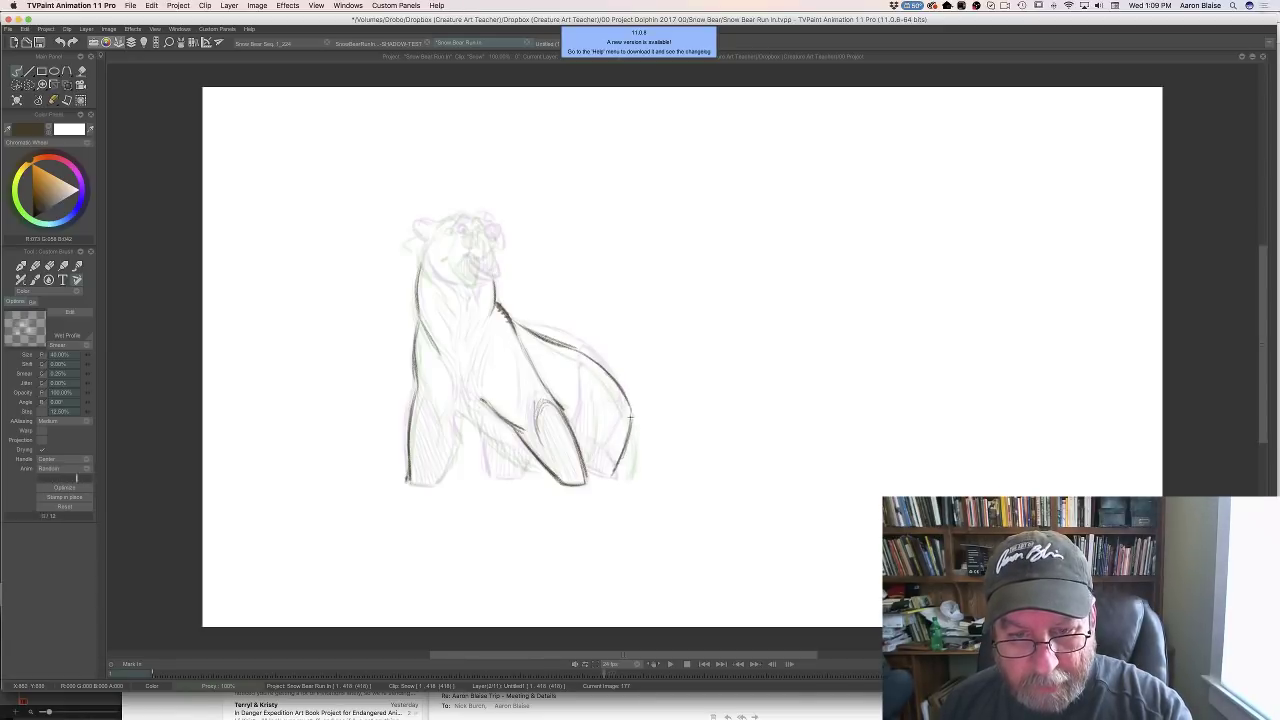
pyautogui.press('Left')
pyautogui.press('Right')
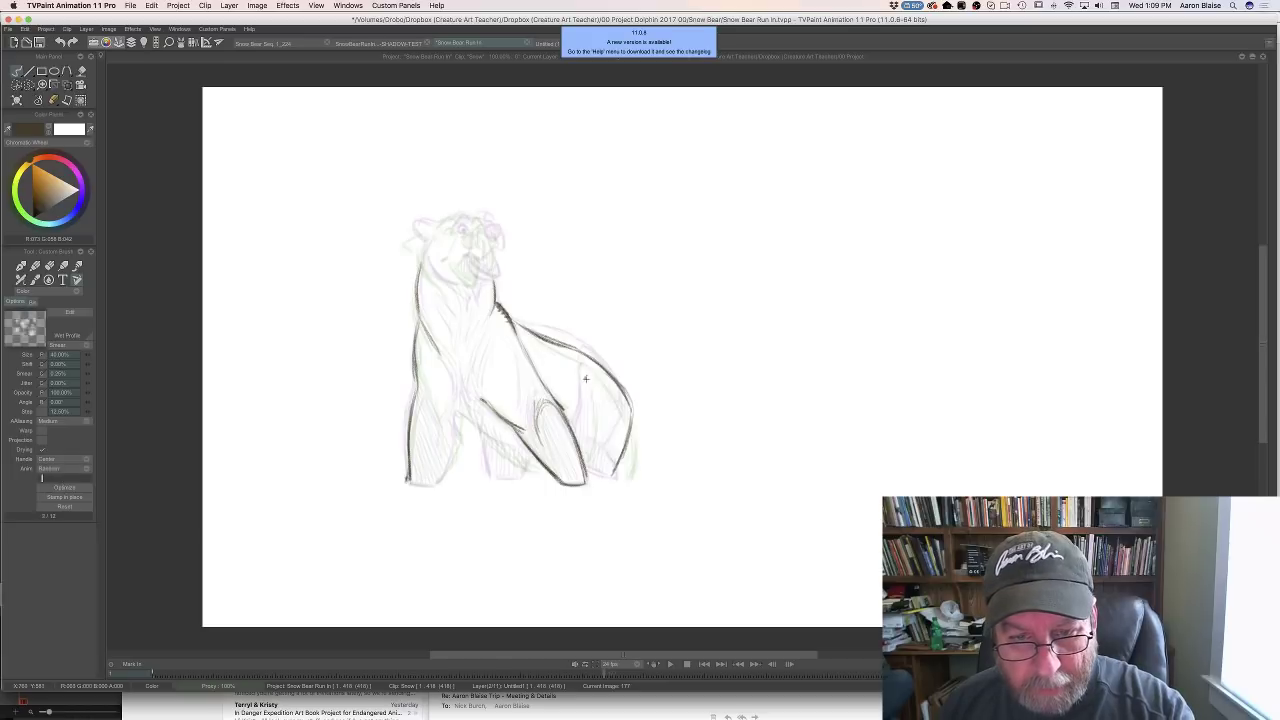
# Add the front line of the haunch and the furry belly line between the forelegs, comparing with the neighboring drawings
pyautogui.press('Left')
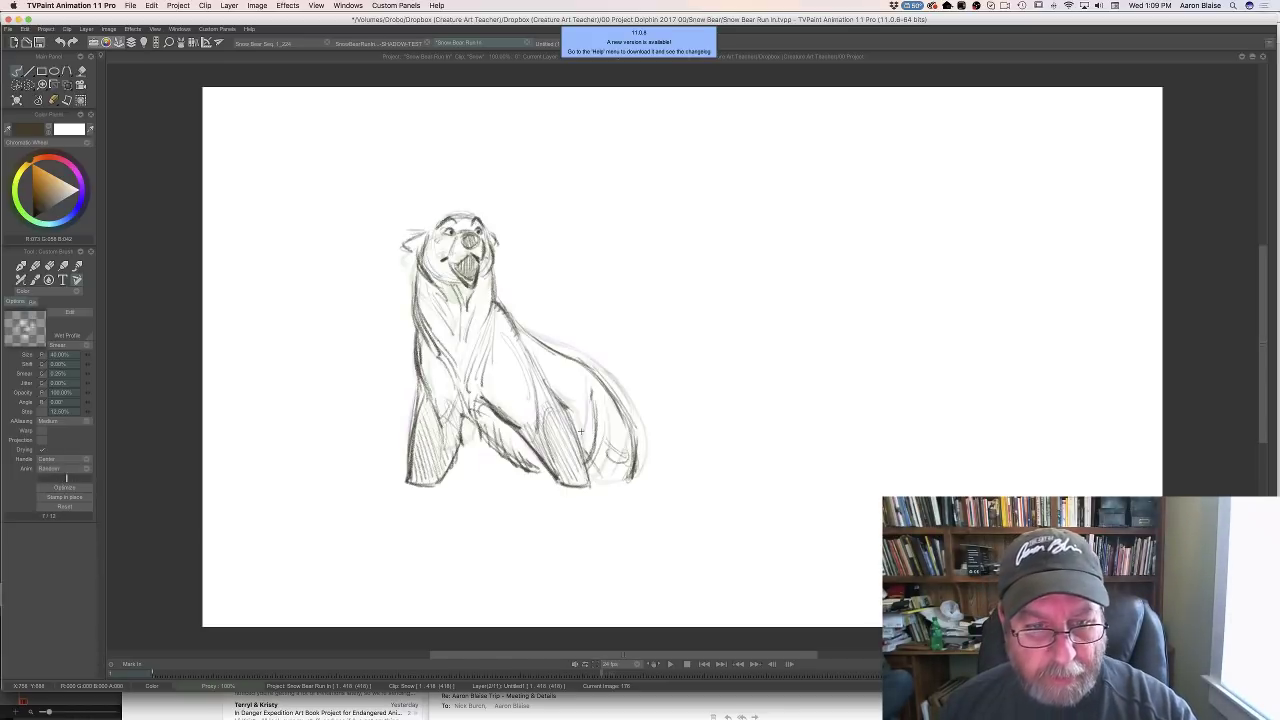
pyautogui.press('Left')
pyautogui.moveTo(476, 420)
pyautogui.mouseDown()
pyautogui.moveTo(504, 458)
pyautogui.moveTo(540, 466)
pyautogui.mouseUp()
pyautogui.press('Left')
pyautogui.press('Right')
pyautogui.press('Right')
pyautogui.press('Left')
pyautogui.press('Left')
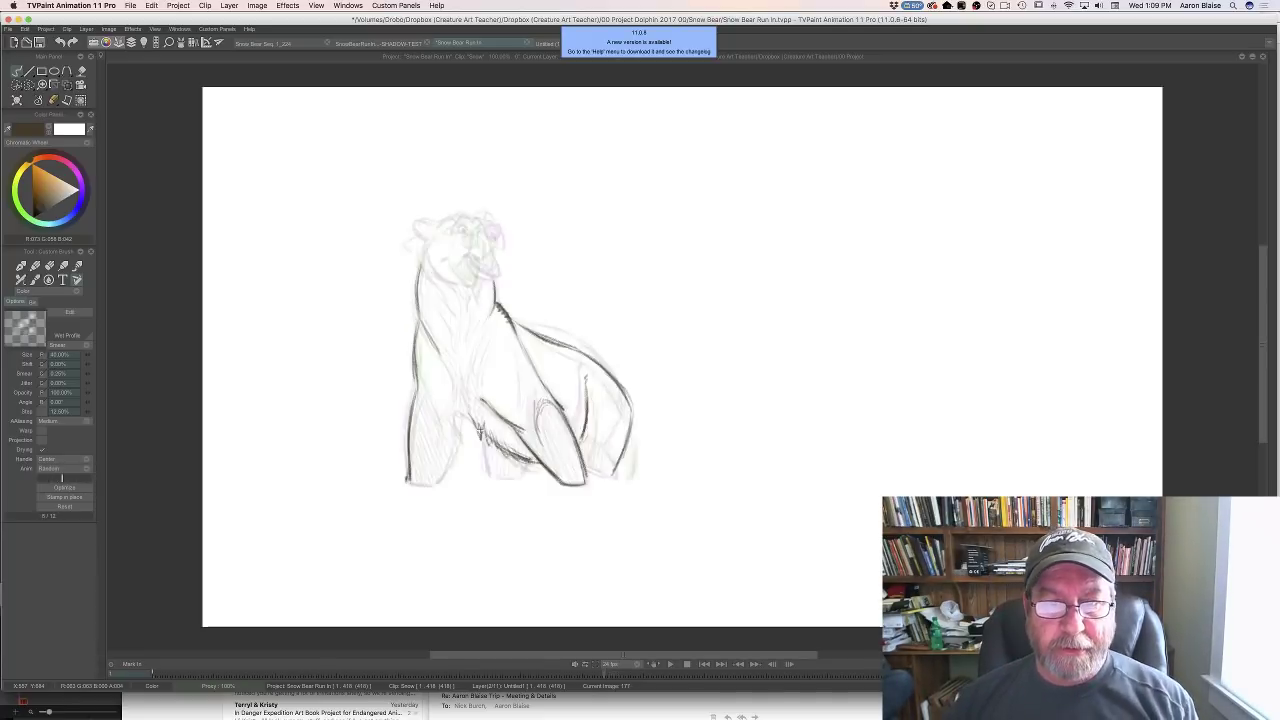
# Flip repeatedly between frame 177 and its neighbors to examine the motion of the roughed-in body
pyautogui.press('Right')
pyautogui.press('Right')
pyautogui.press('Left')
pyautogui.press('Left')
pyautogui.press('Right')
pyautogui.press('Right')
pyautogui.press('Left')
pyautogui.press('Left')
pyautogui.press('Right')
pyautogui.press('Right')
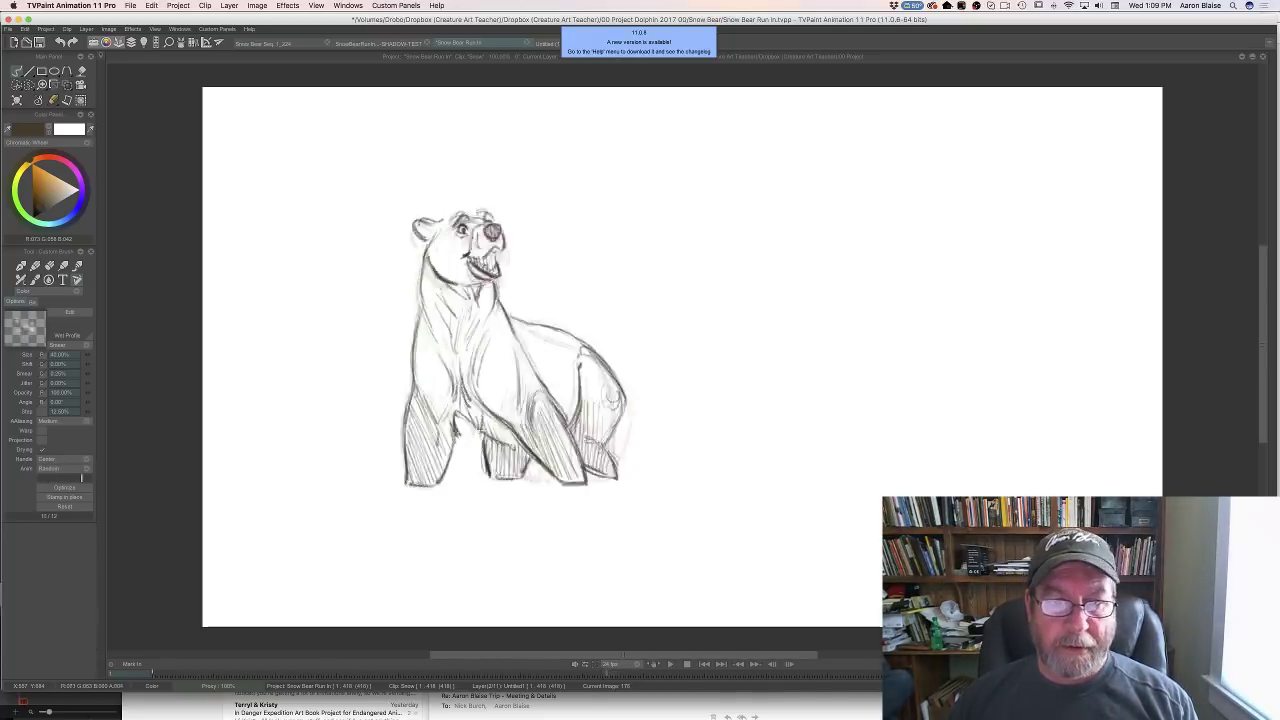
pyautogui.press('Left')
pyautogui.press('Left')
pyautogui.press('Right')
pyautogui.press('Right')
pyautogui.press('Left')
pyautogui.press('Left')
pyautogui.press('Right')
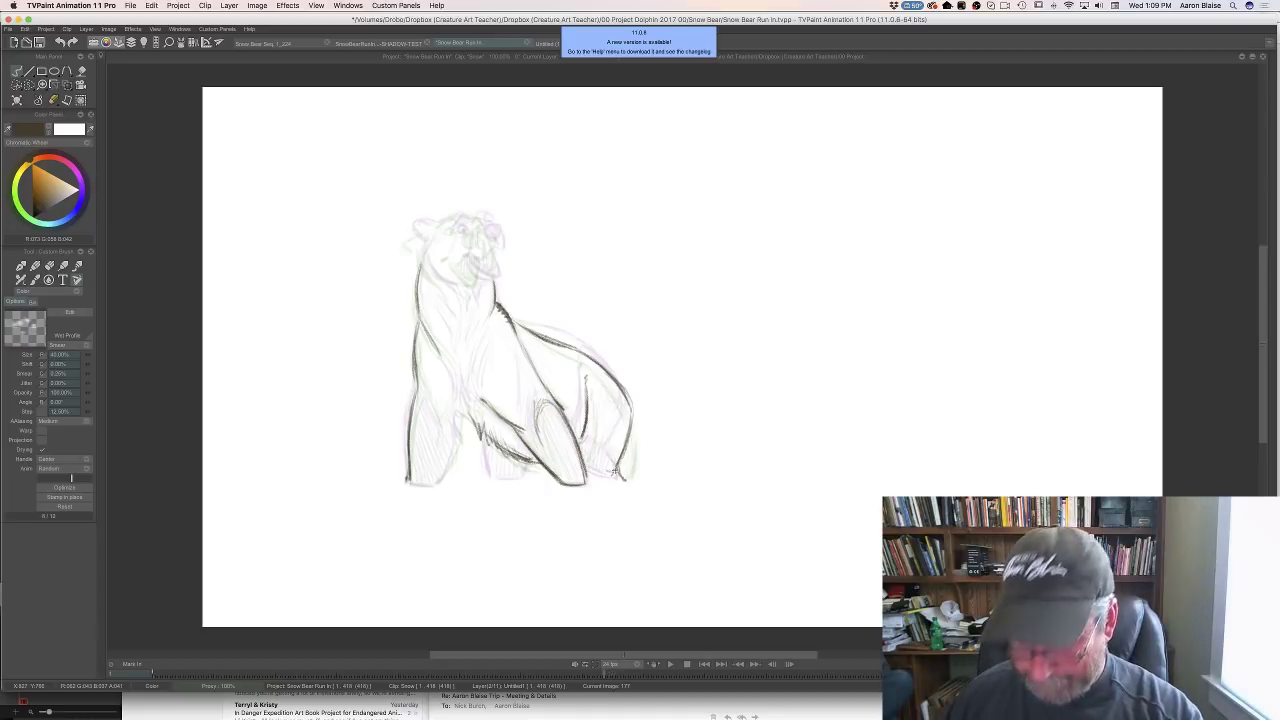
# Add the hind foot strokes and a small curved mark on the rump, checking them against the previous drawing
pyautogui.press('Left')
pyautogui.press('Right')
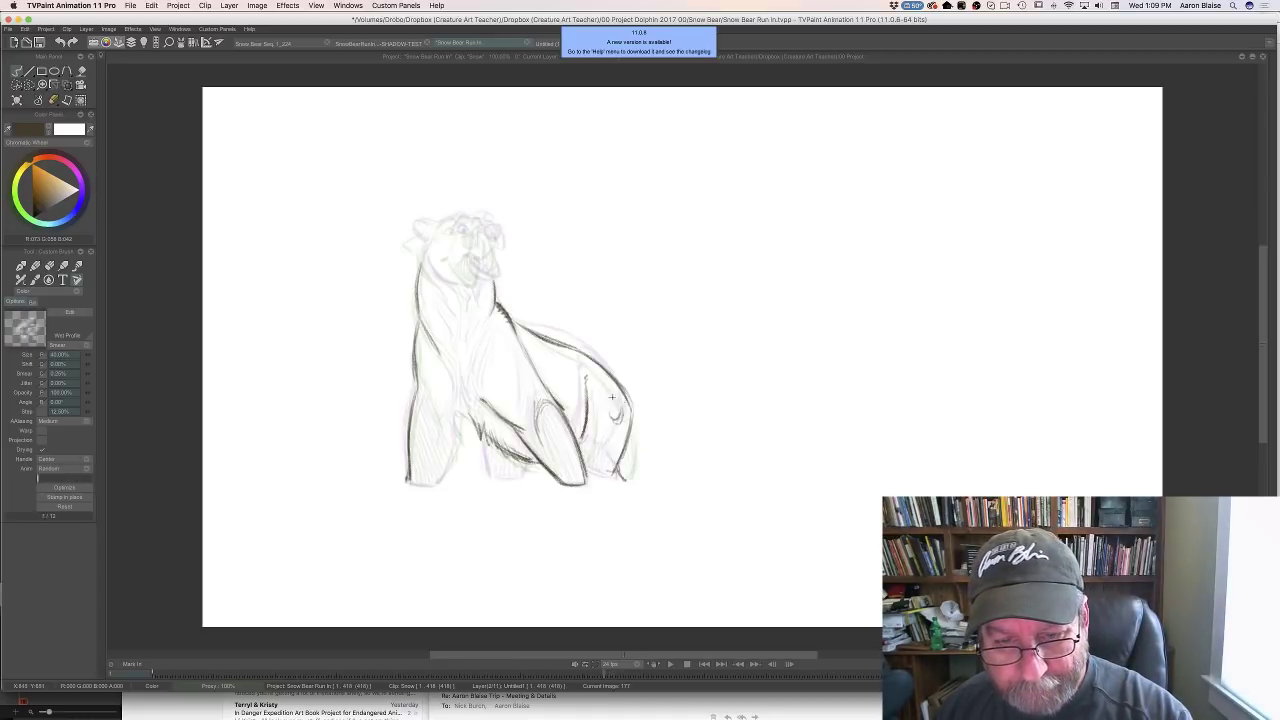
pyautogui.press('Left')
pyautogui.press('Right')
pyautogui.press('Left')
pyautogui.press('Right')
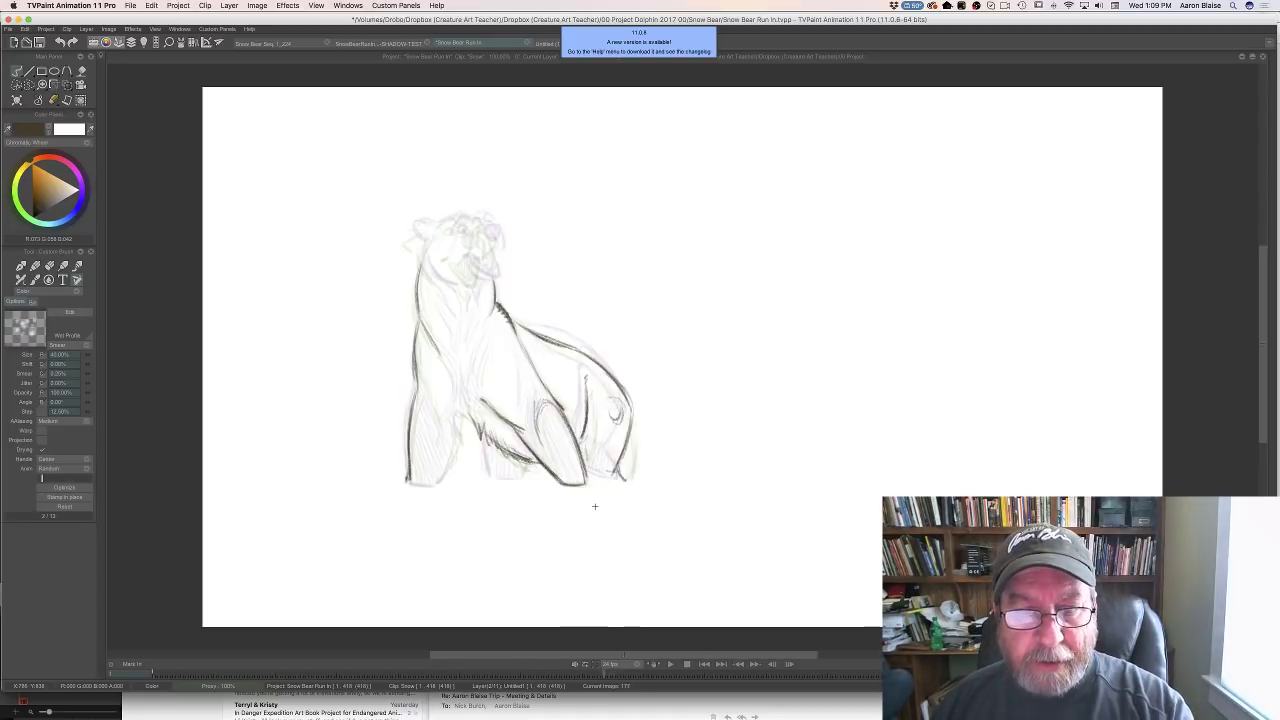
pyautogui.press('Left')
pyautogui.press('Right')
# Sketch the inner edge of the foreleg farthest from the rump, from the lower chest fur down to the paw
pyautogui.press('Left')
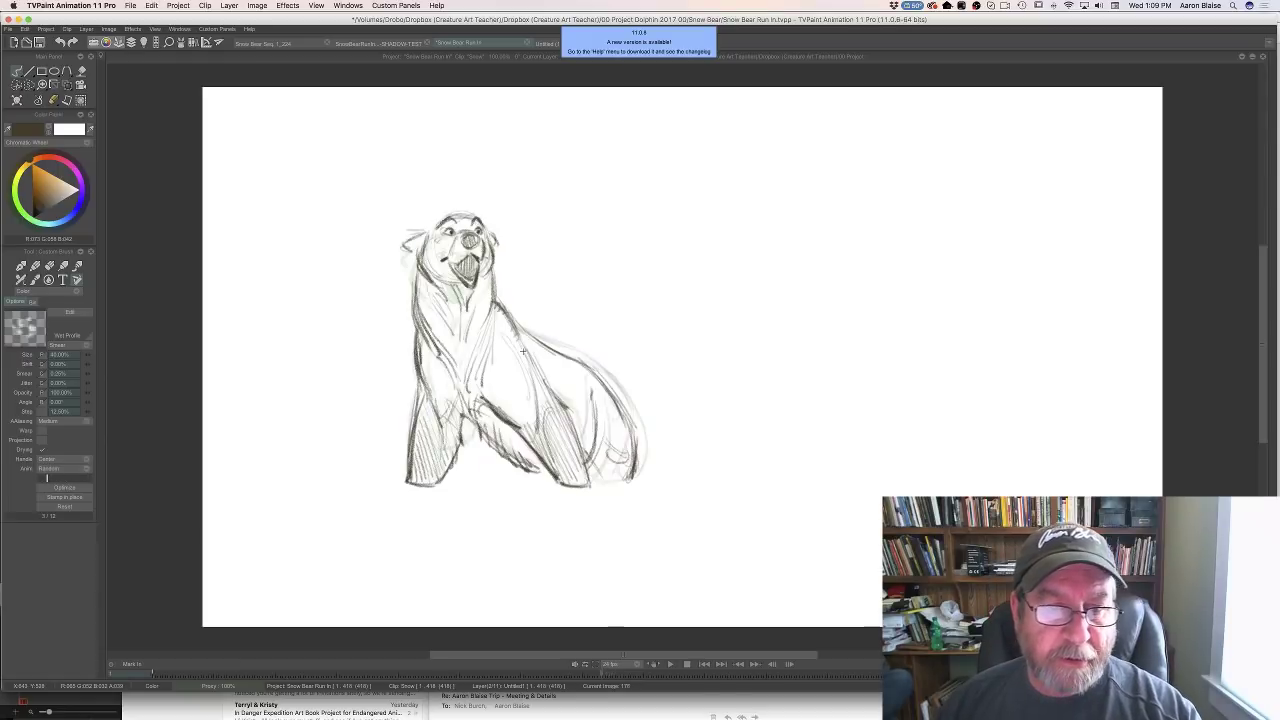
pyautogui.press('Right')
pyautogui.press('Left')
pyautogui.press('Right')
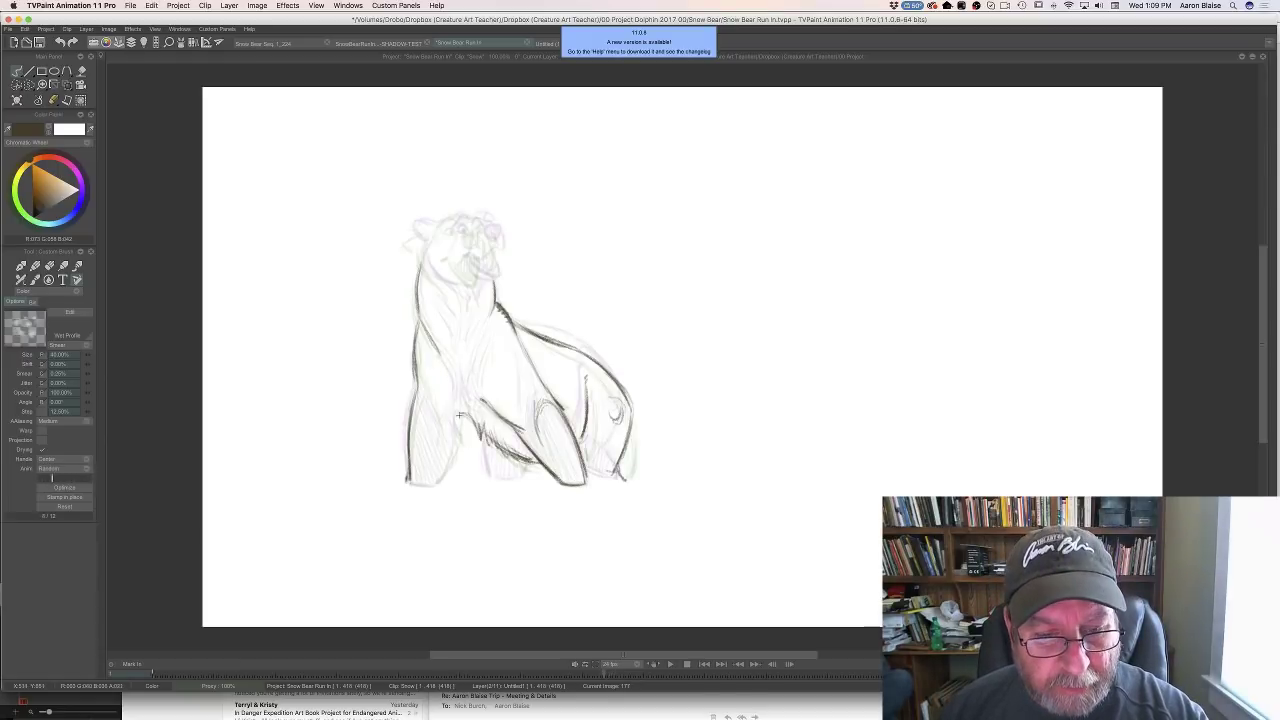
pyautogui.press('Left')
pyautogui.press('Right')
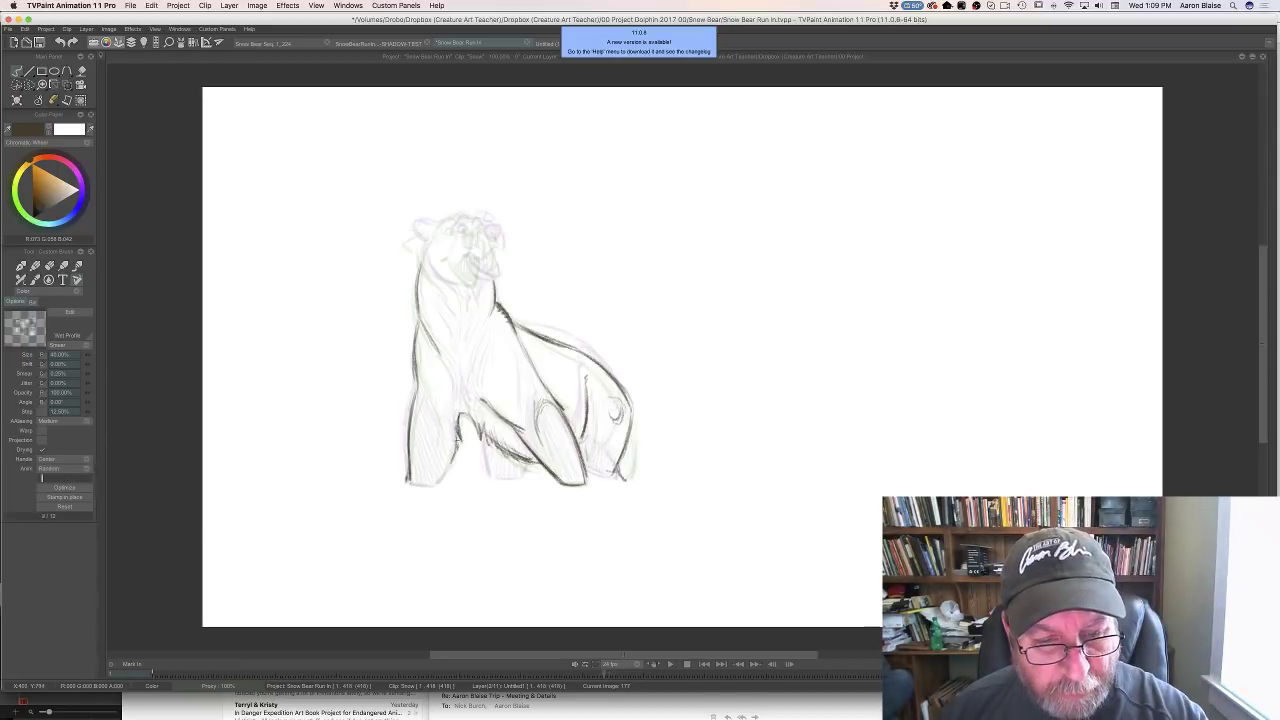
pyautogui.moveTo(458, 441); pyautogui.dragTo(437, 484)
pyautogui.press('Left')
pyautogui.press('Right')
# Add the diagonal fold across the top of that foreleg and close off the base of its paw
pyautogui.moveTo(418, 369); pyautogui.dragTo(436, 432)
pyautogui.press('Left')
pyautogui.press('Right')
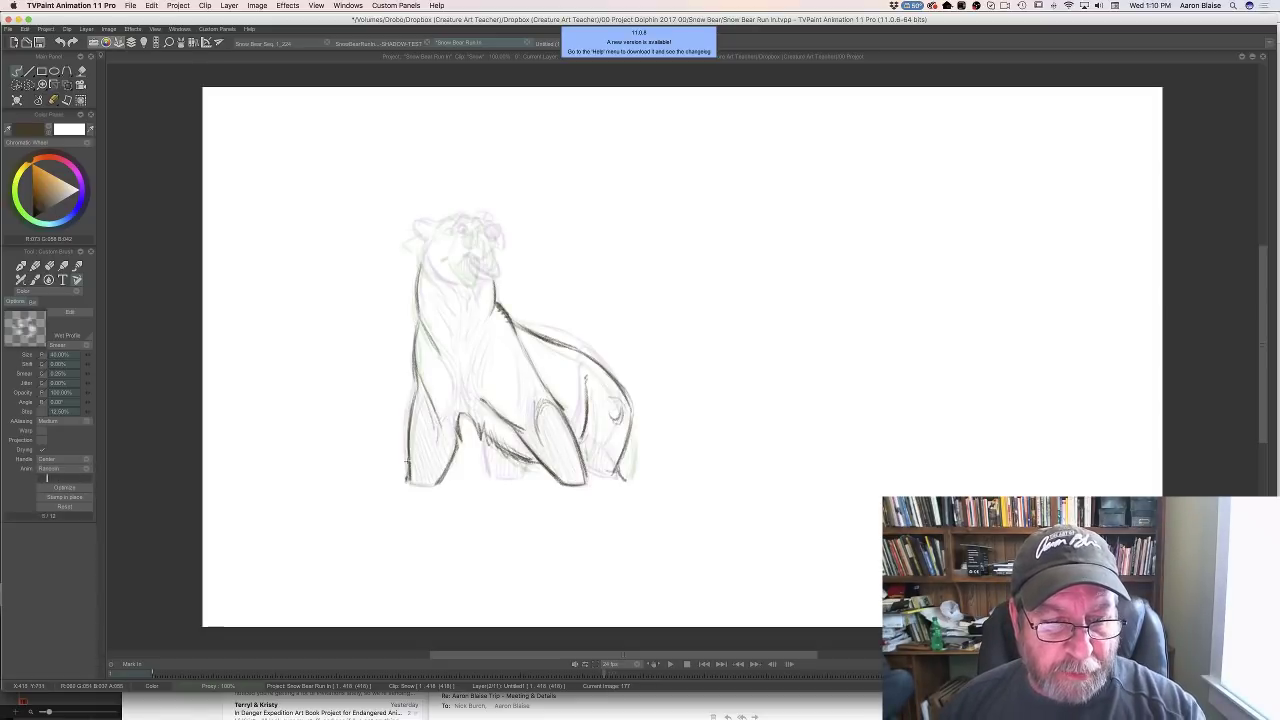
pyautogui.moveTo(432, 487); pyautogui.dragTo(406, 483)
pyautogui.press('Left')
pyautogui.press('Right')
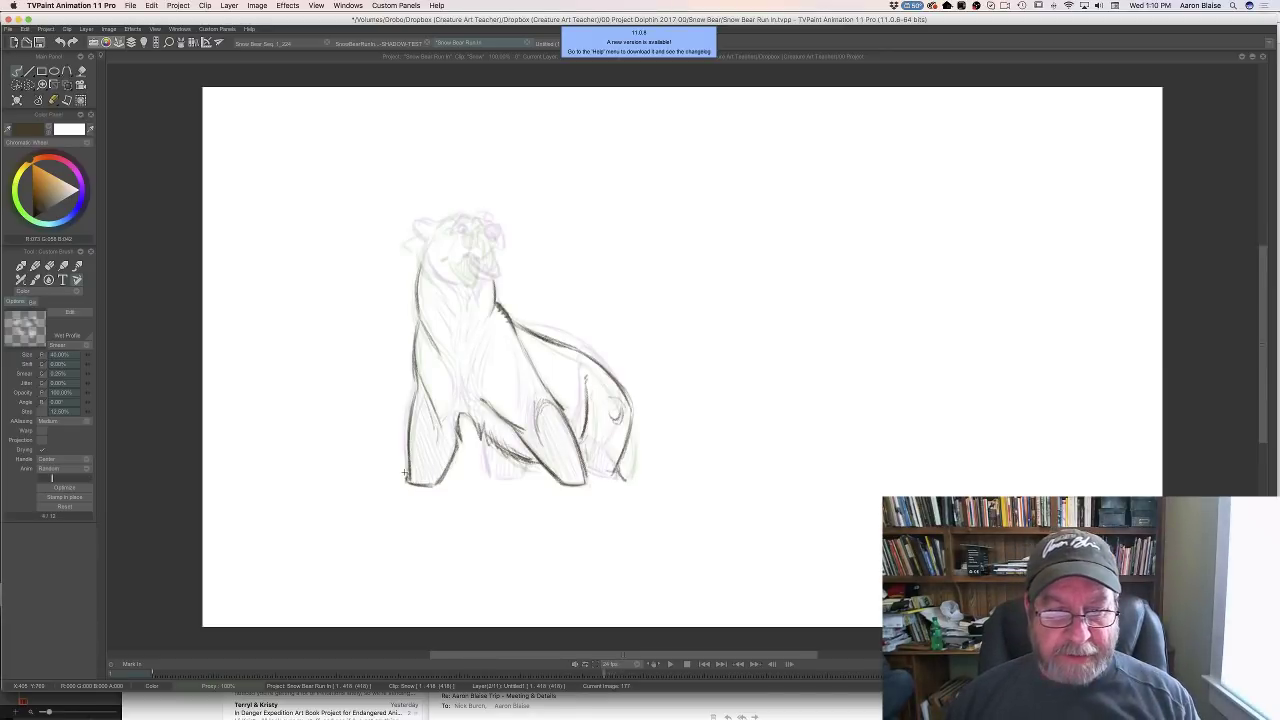
# Flip back through the earlier drawings and return to frame 177 to examine the forelegs' motion
pyautogui.press('Left')
pyautogui.press('Right')
pyautogui.press('Left')
pyautogui.press('Left')
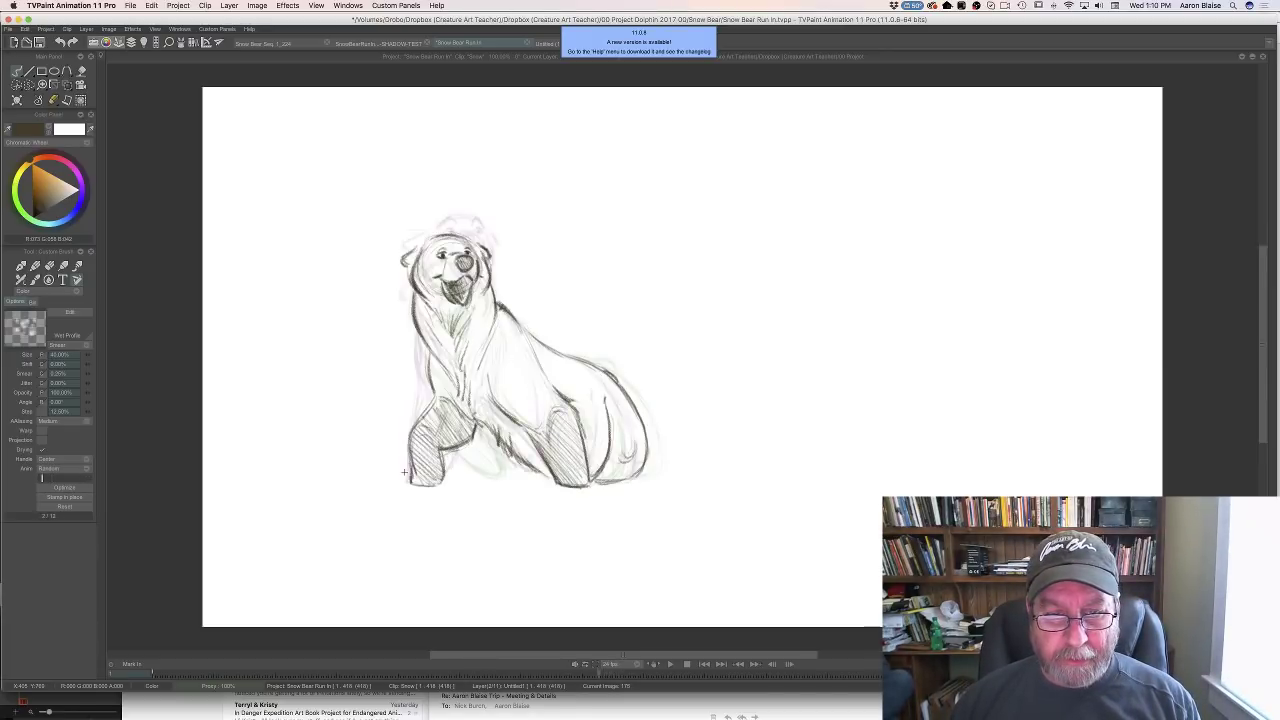
pyautogui.press('Left')
pyautogui.press('Right')
pyautogui.press('Right')
pyautogui.press('Right')
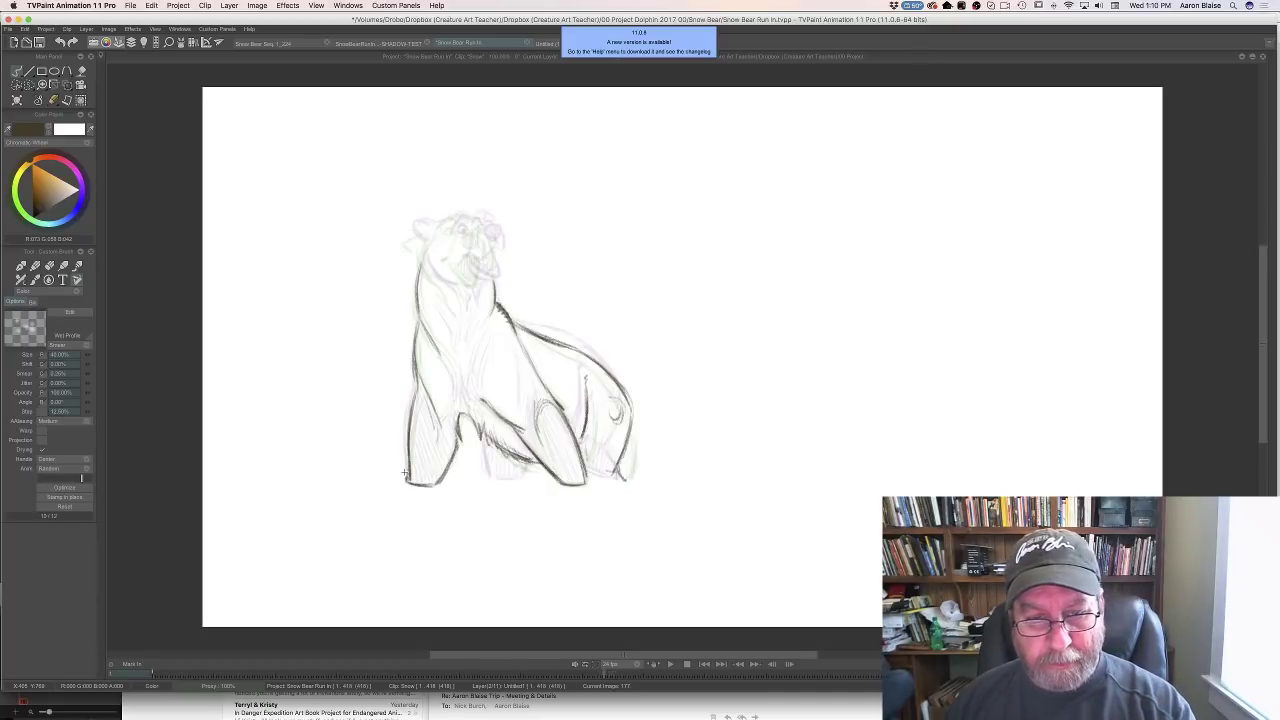
# Add the far hind foot beneath the belly on frame 176 and compare it with the surrounding drawings
pyautogui.press('Left')
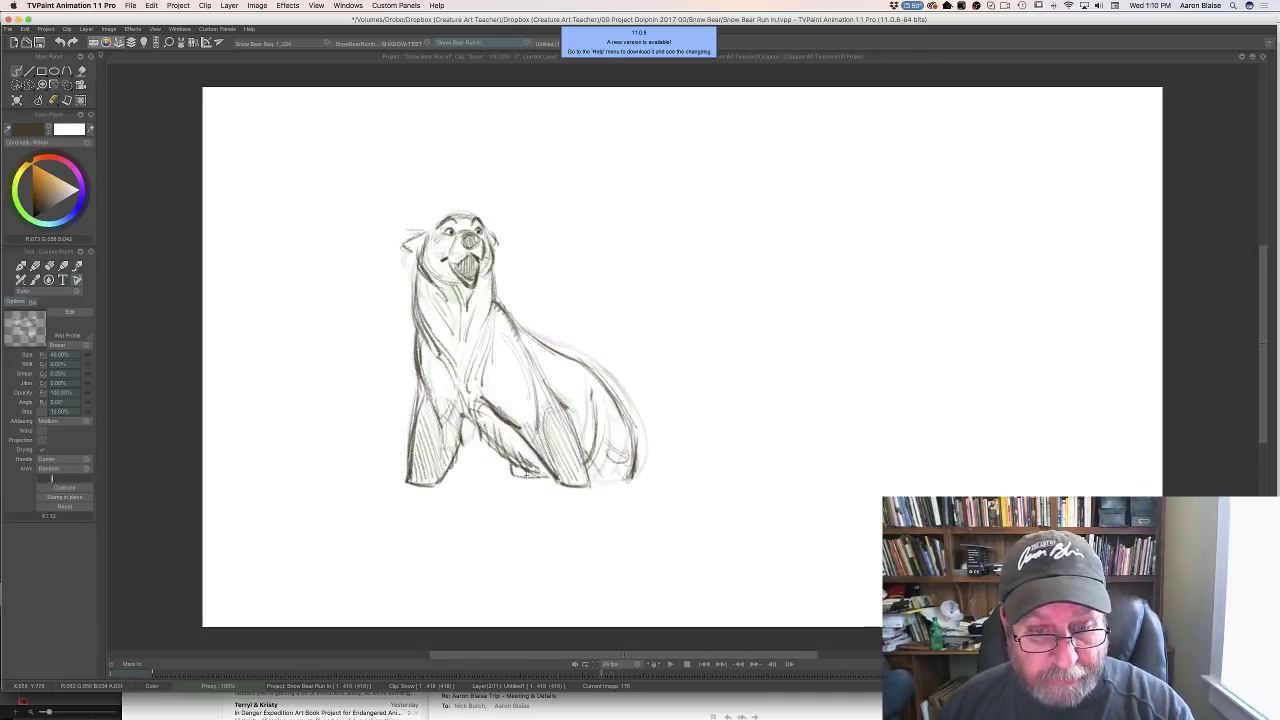
pyautogui.press('Left')
pyautogui.press('Left')
pyautogui.press('Right')
pyautogui.press('Right')
pyautogui.press('Right')
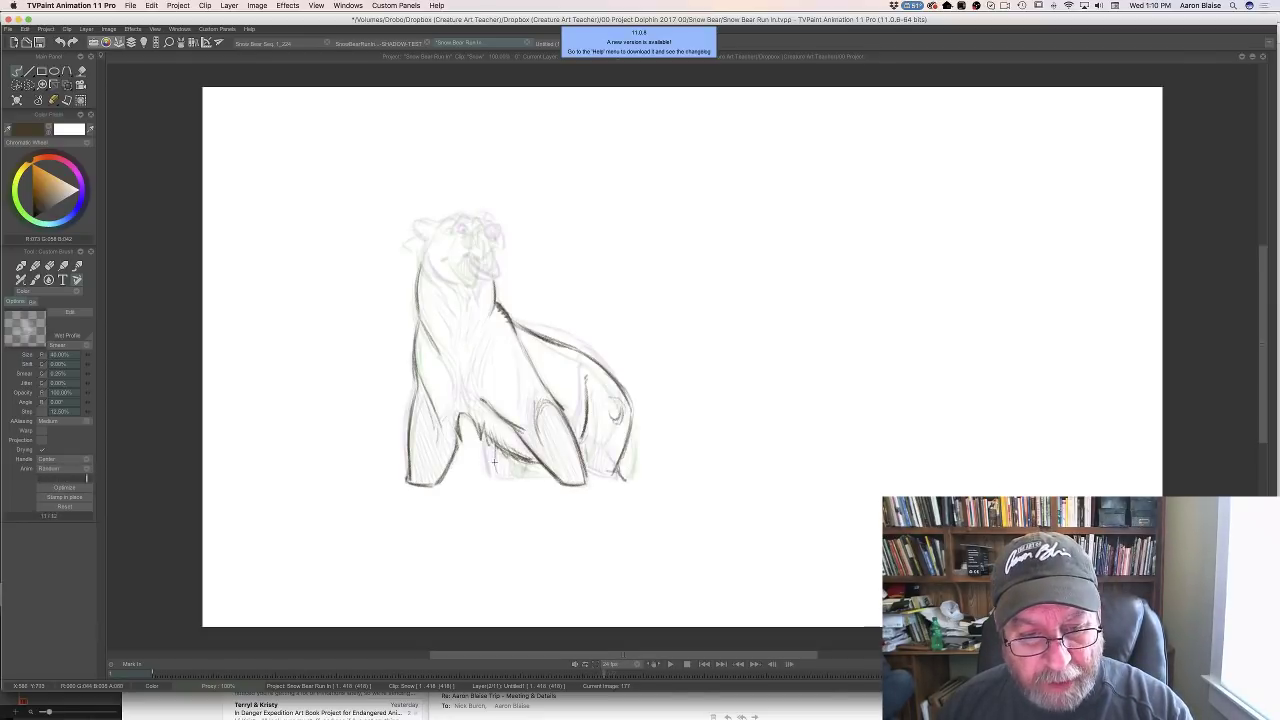
# Outline the far hind foot beneath the belly on frame 177 and shade it with hatching
pyautogui.moveTo(494, 462); pyautogui.dragTo(495, 476)
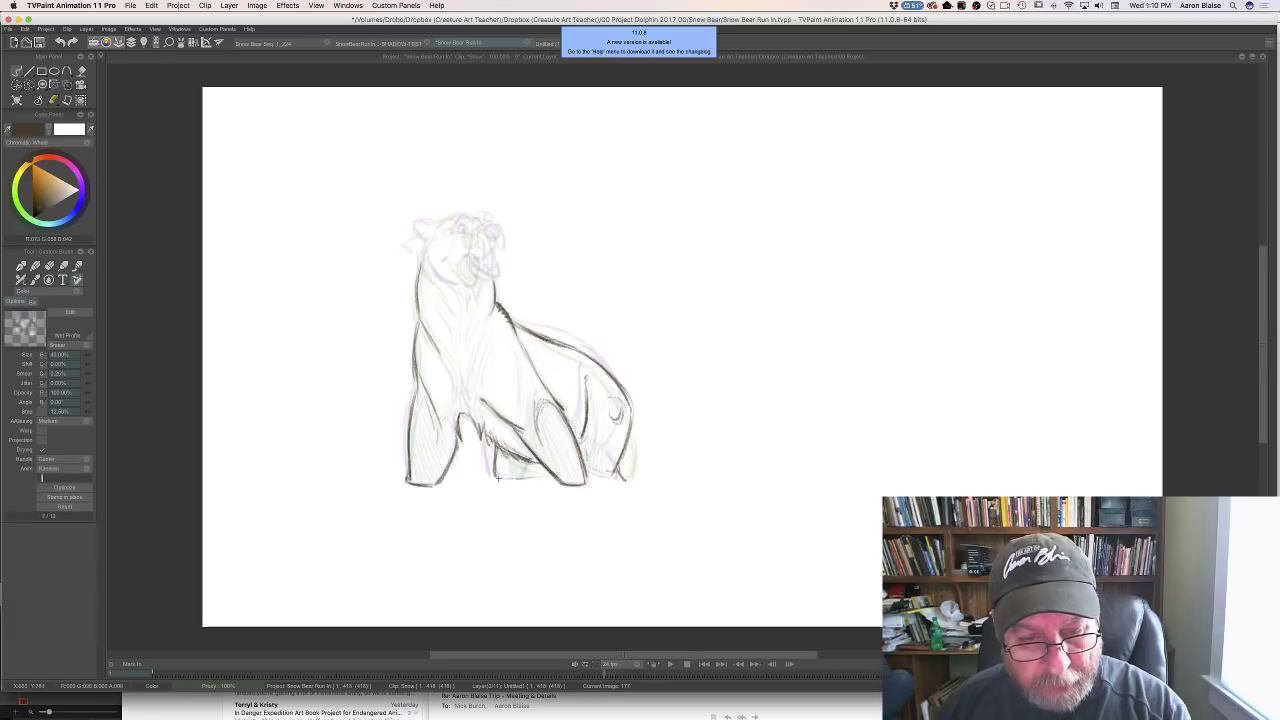
pyautogui.moveTo(539, 464)
pyautogui.mouseDown()
pyautogui.moveTo(534, 477)
pyautogui.moveTo(511, 474)
pyautogui.mouseUp()
pyautogui.press('Left')
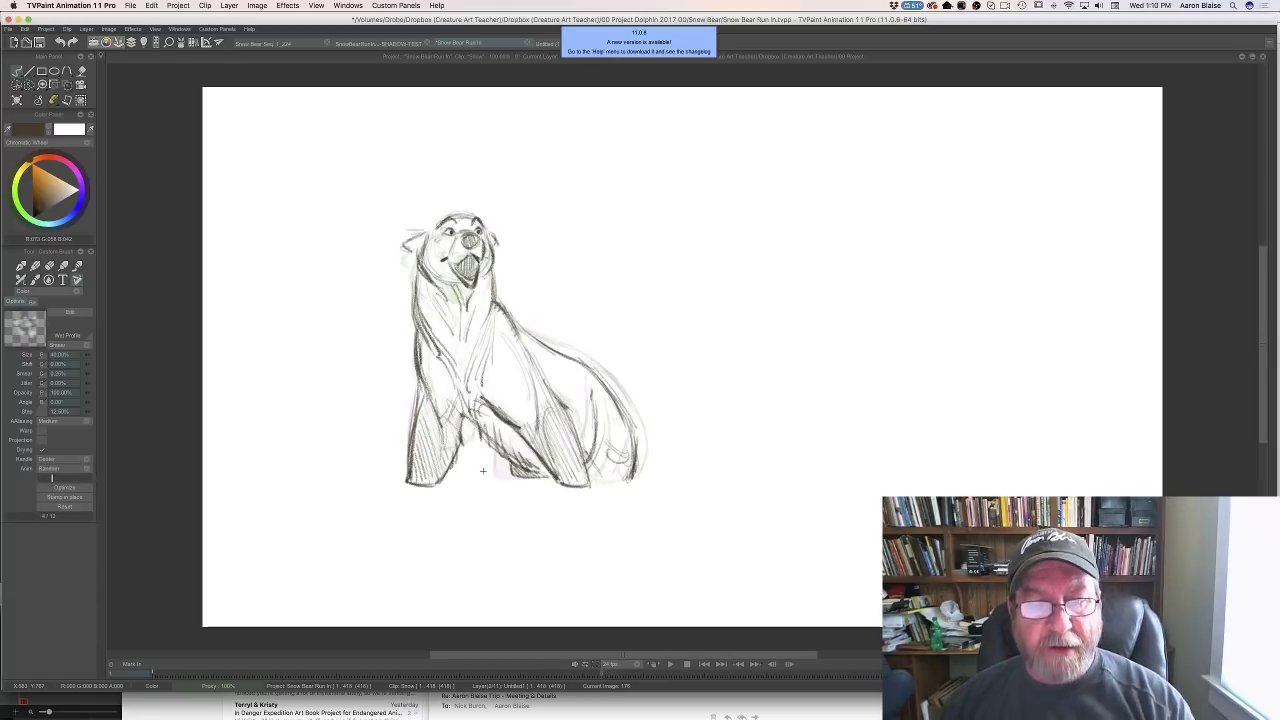
pyautogui.press('Right')
# Flip back and forth across the drawings around frame 177 to examine the far hind foot and overall body motion
pyautogui.press('Right')
pyautogui.press('Left')
pyautogui.press('Left')
pyautogui.press('Left')
pyautogui.press('Right')
pyautogui.press('Right')
pyautogui.press('Right')
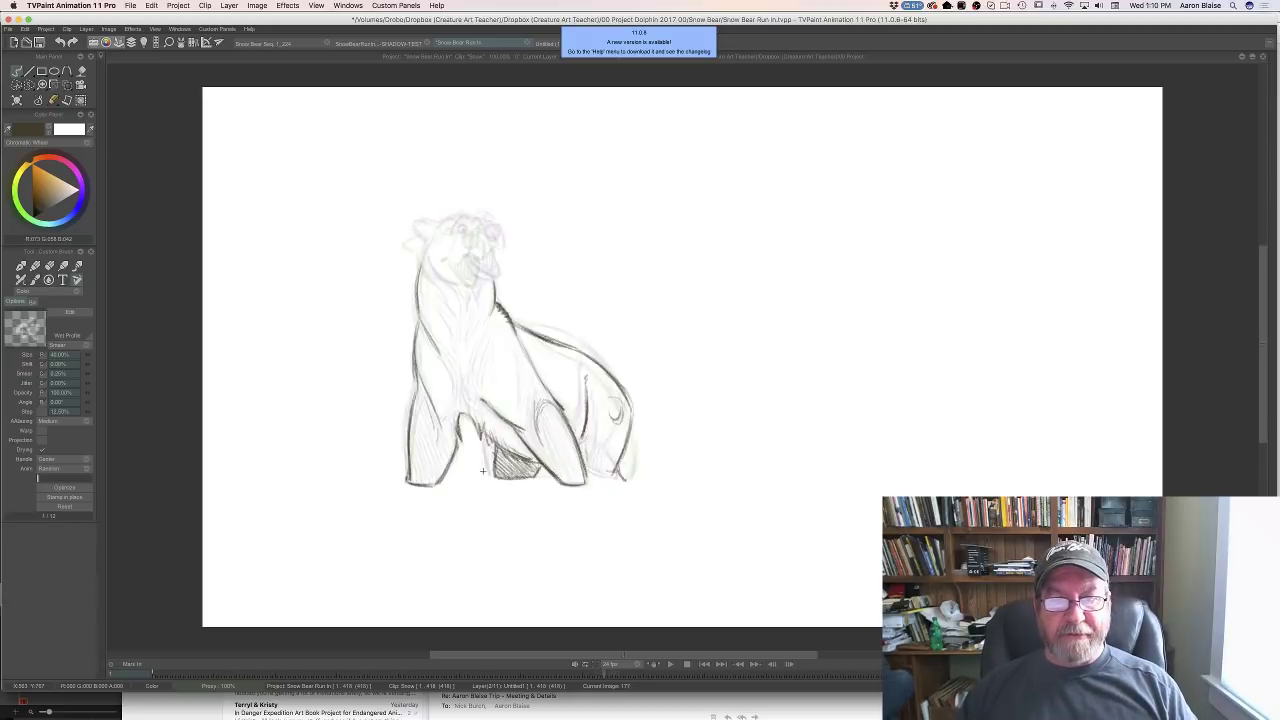
pyautogui.press('Left')
pyautogui.press('Left')
pyautogui.press('Left')
pyautogui.press('Right')
pyautogui.press('Right')
pyautogui.press('Left')
pyautogui.press('Left')
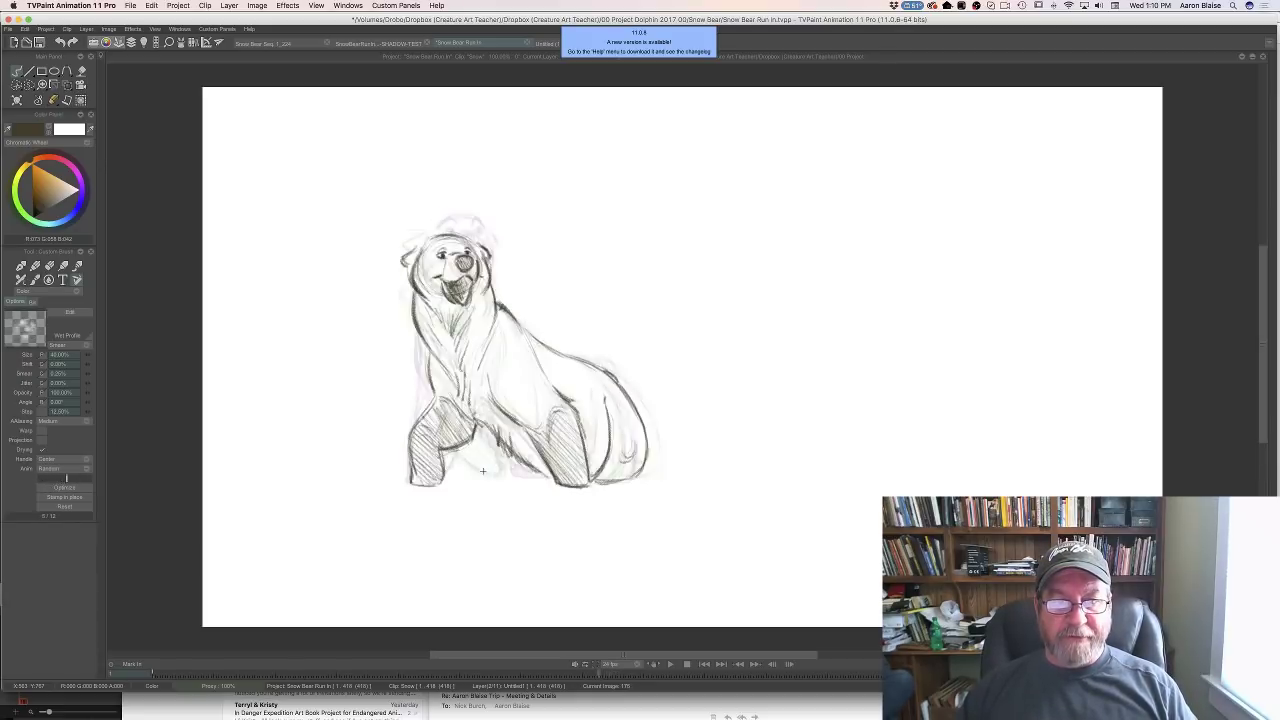
pyautogui.press('Right')
pyautogui.press('Right')
pyautogui.press('Right')
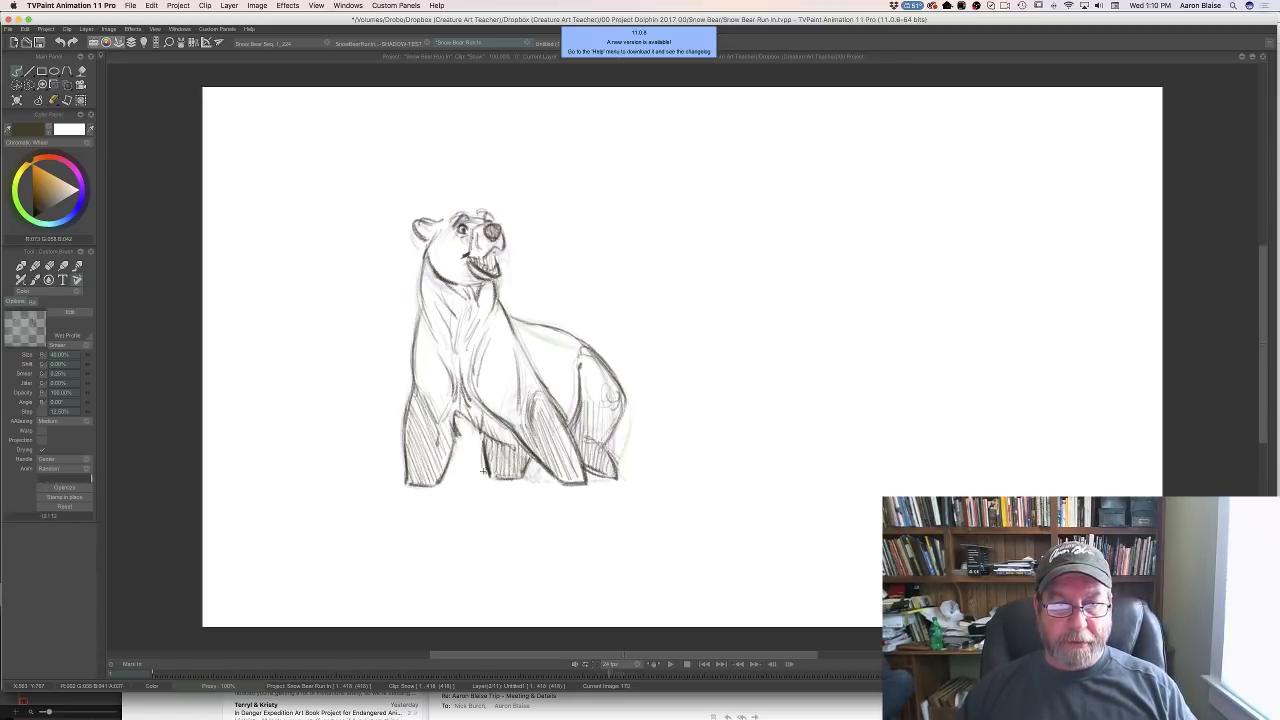
# Show the timeline, move to frame 177, and return to the enlarged canvas view with the timeline hidden
pyautogui.press('Tab')
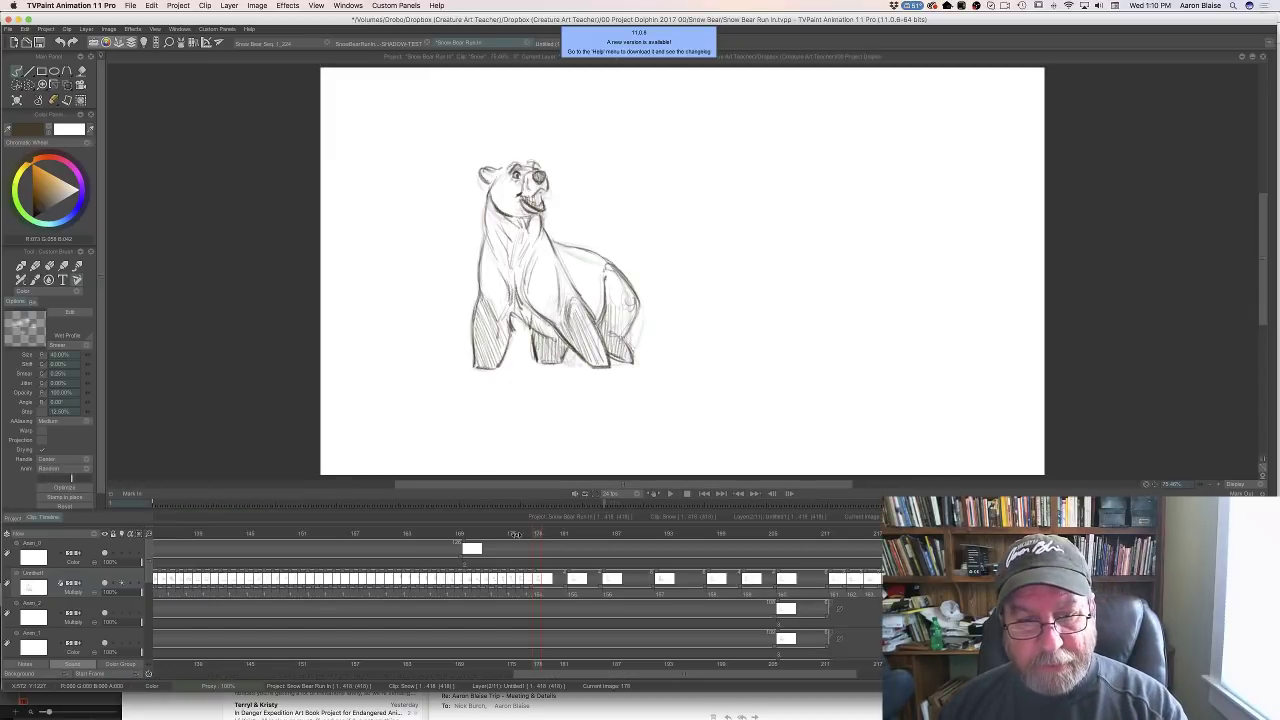
pyautogui.moveTo(525, 542)
pyautogui.mouseDown()
pyautogui.moveTo(493, 556)
pyautogui.moveTo(597, 580)
pyautogui.moveTo(460, 579)
pyautogui.moveTo(619, 577)
pyautogui.moveTo(449, 578)
pyautogui.moveTo(528, 586)
pyautogui.mouseUp()
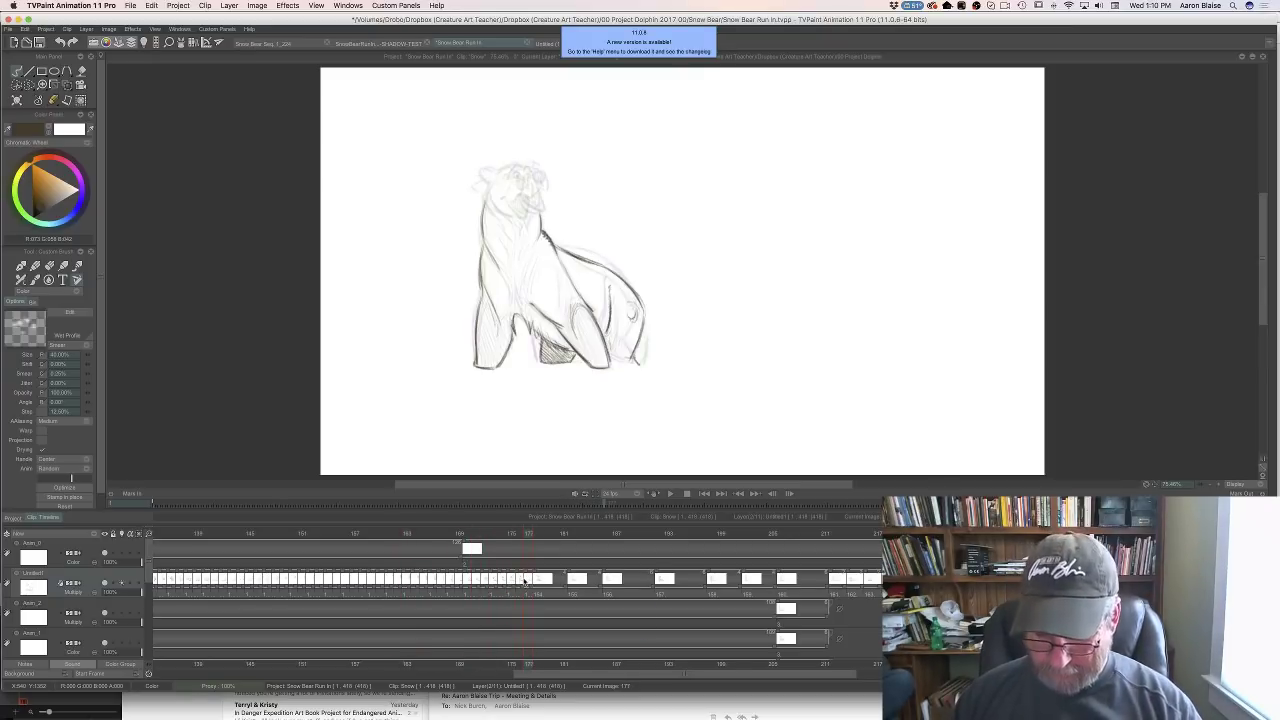
pyautogui.press('Tab')
# Draw the base of the near hind foot on frame 177 and hatch the hind leg, checking against the previous drawing
pyautogui.press('Left')
pyautogui.press('Right')
pyautogui.press('Left')
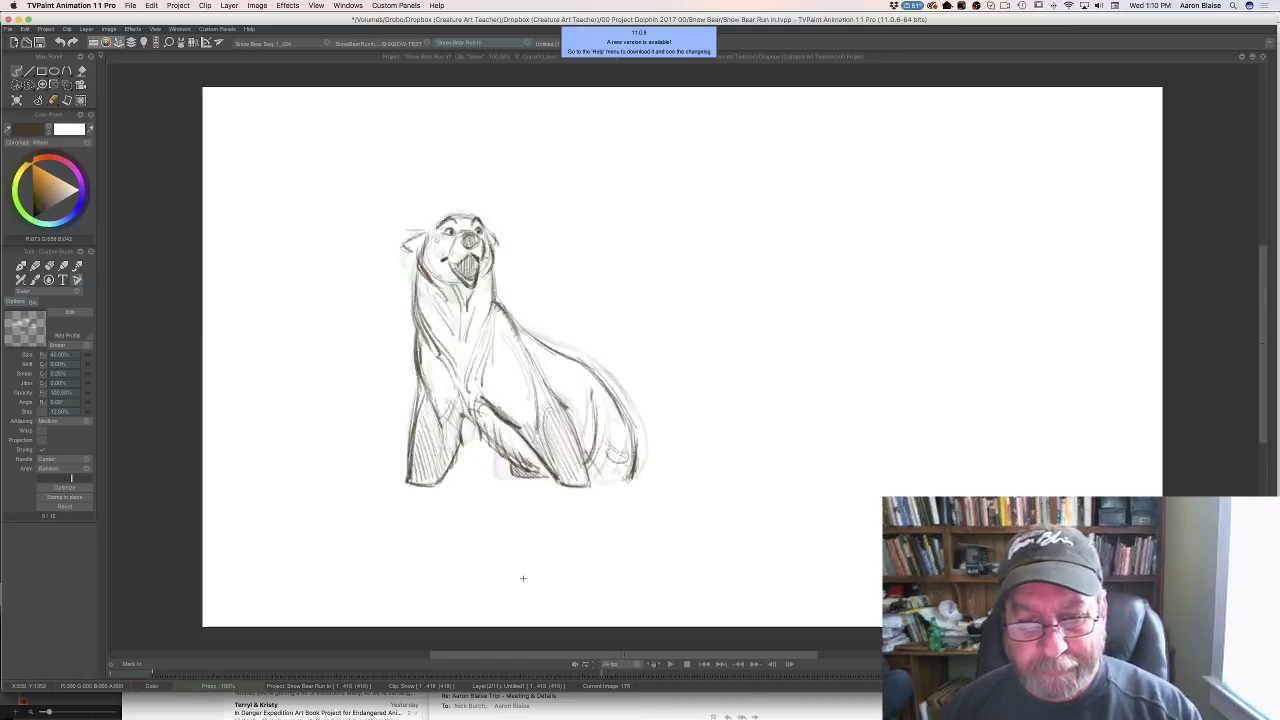
pyautogui.press('Right')
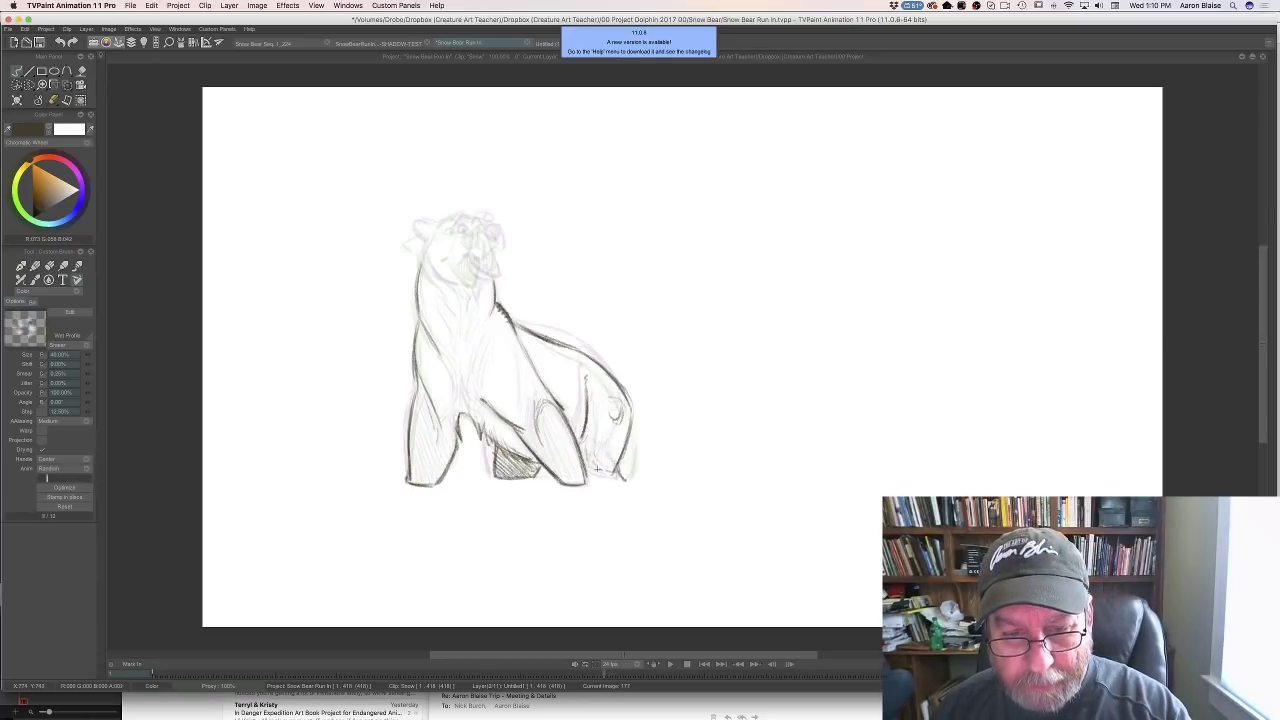
pyautogui.press('Left')
pyautogui.press('Right')
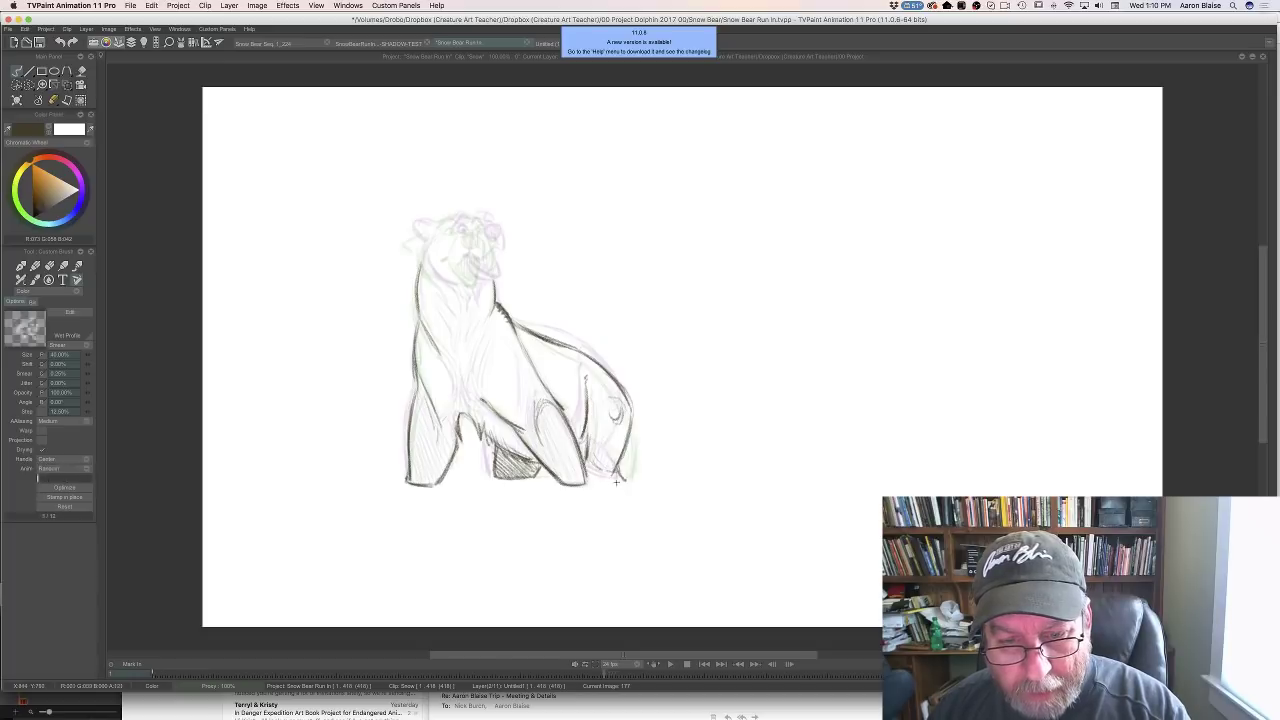
pyautogui.moveTo(619, 482); pyautogui.dragTo(597, 481)
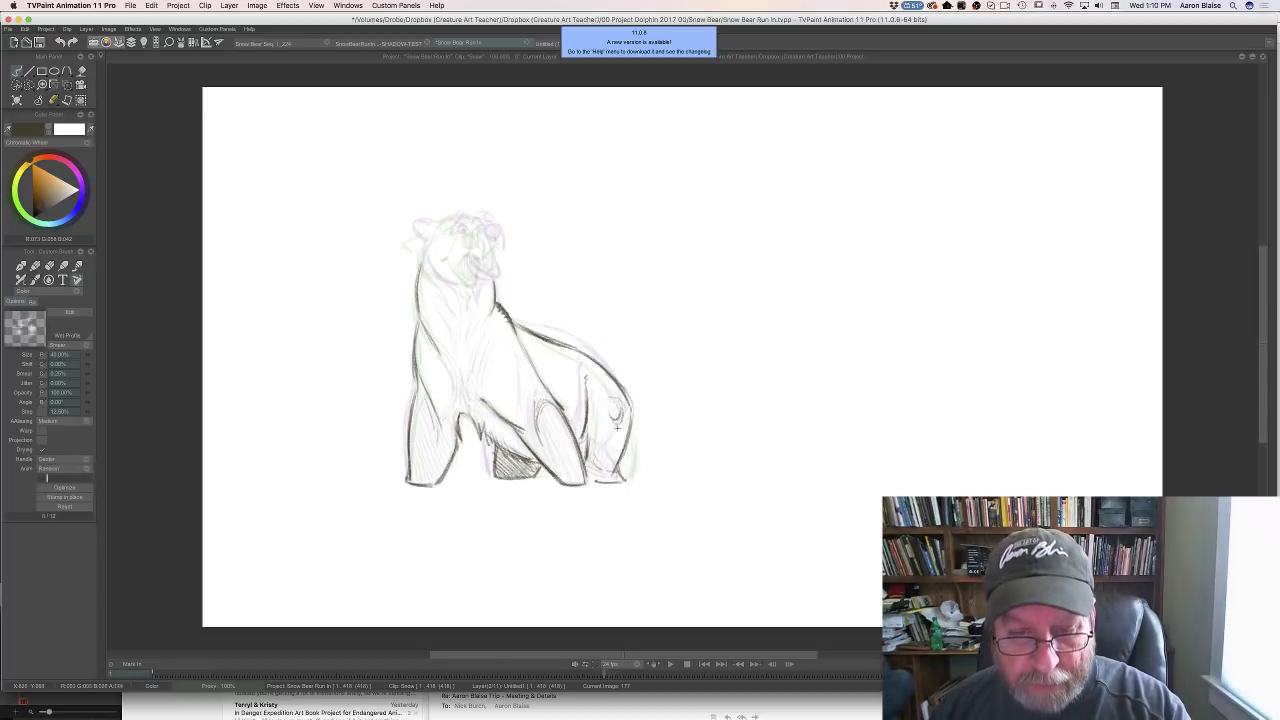
pyautogui.moveTo(603, 423)
pyautogui.mouseDown()
pyautogui.moveTo(595, 484)
pyautogui.moveTo(560, 485)
pyautogui.moveTo(540, 456)
pyautogui.mouseUp()
pyautogui.press('Left')
pyautogui.press('Right')
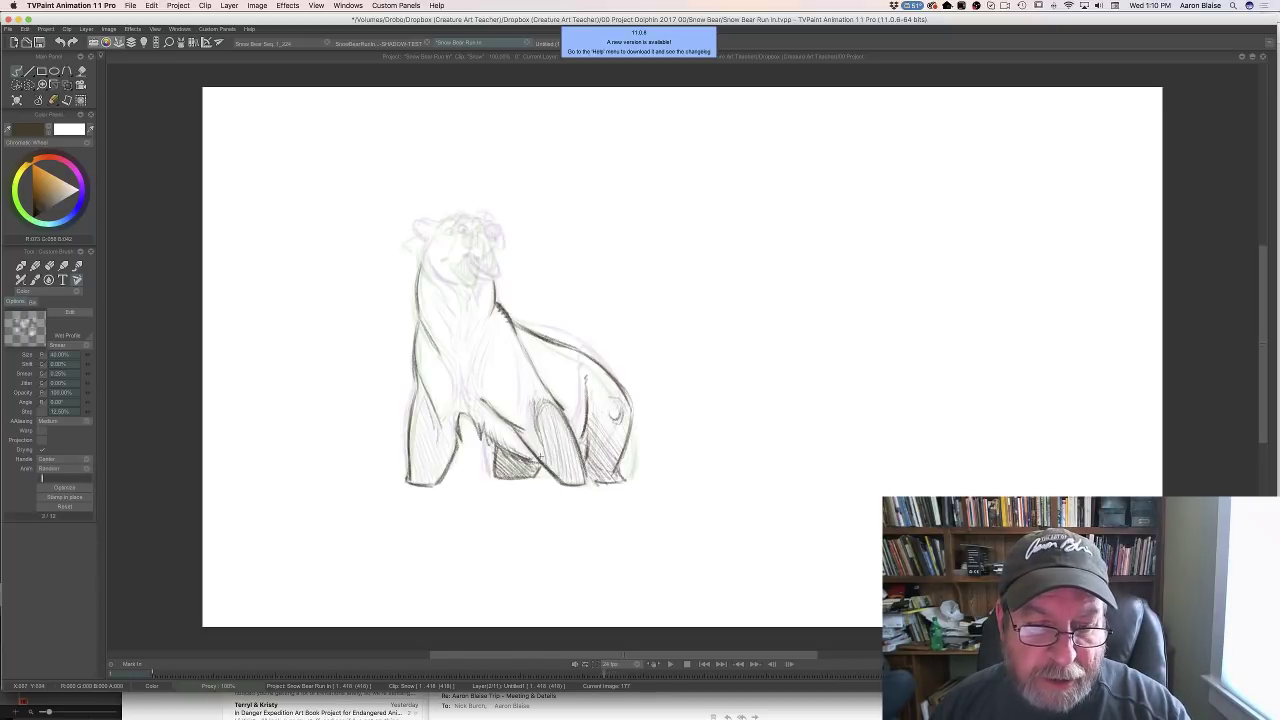
# Shade both front legs with hatching on frame 177 and add light fur strokes along the bear's side behind the shoulder
pyautogui.moveTo(538, 405); pyautogui.dragTo(526, 458)
pyautogui.press('Left')
pyautogui.press('Right')
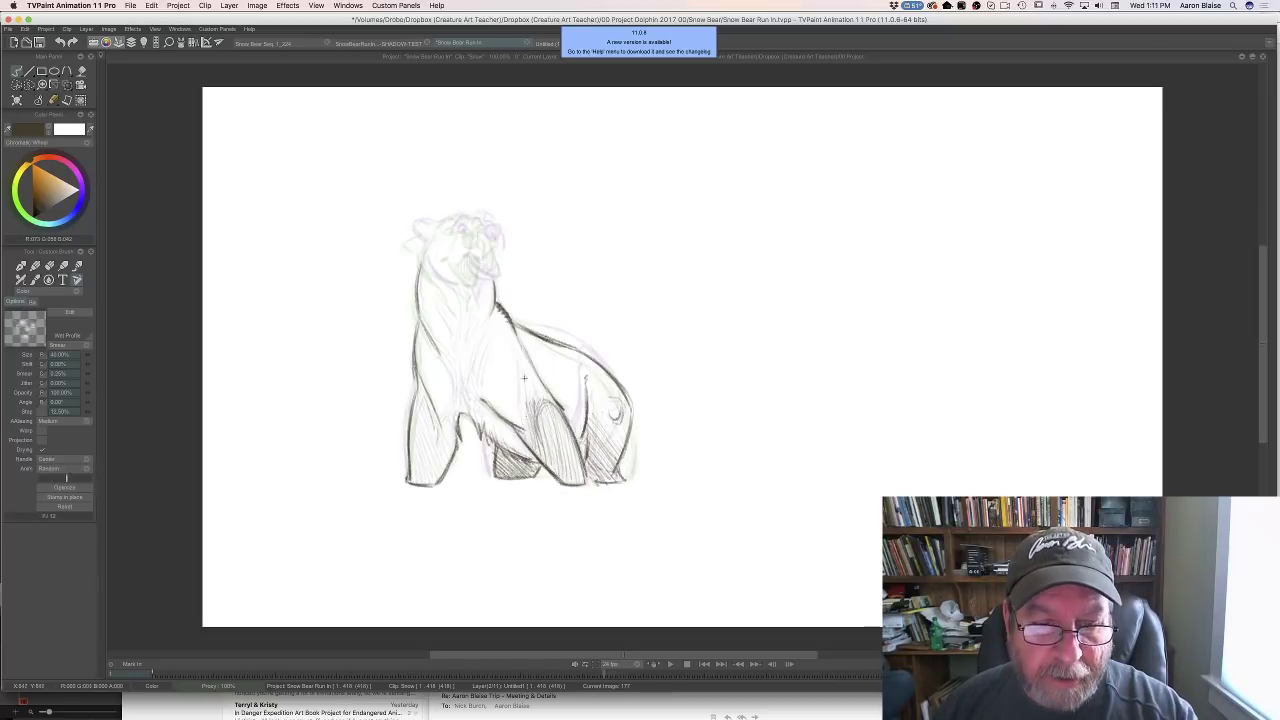
pyautogui.moveTo(523, 377); pyautogui.dragTo(527, 418)
pyautogui.press('Left')
pyautogui.press('Right')
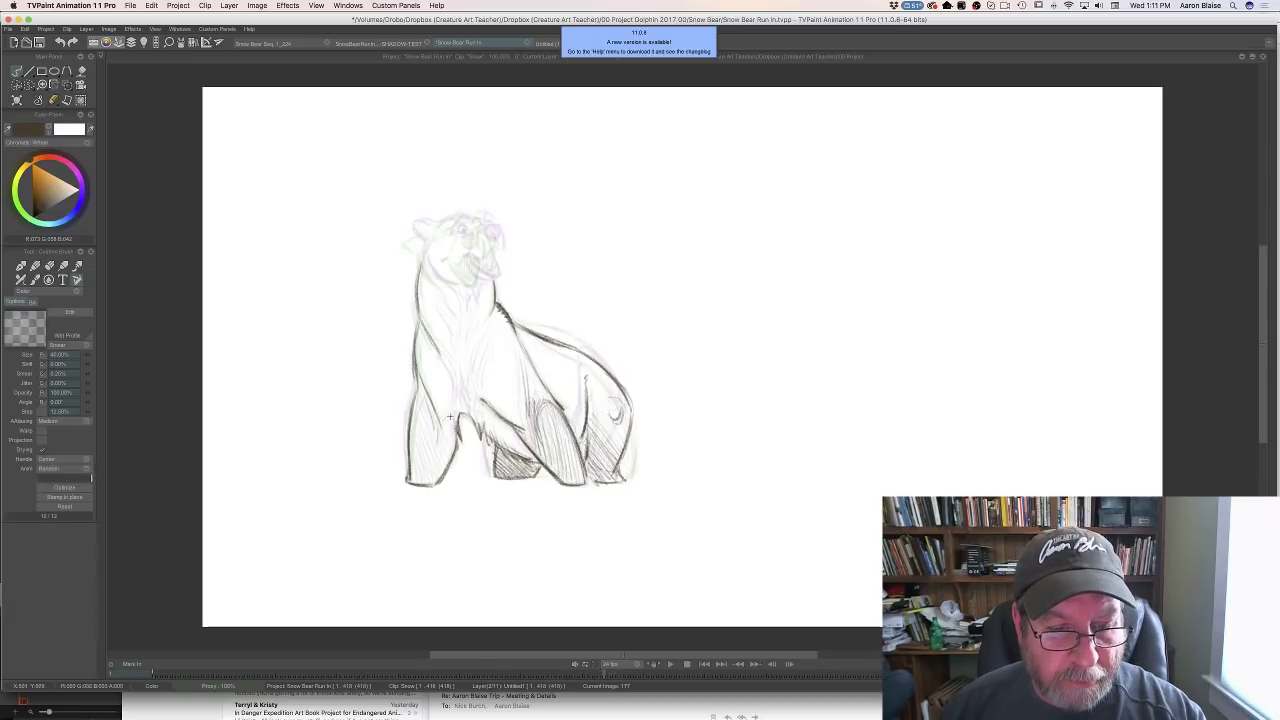
pyautogui.moveTo(448, 396)
pyautogui.mouseDown()
pyautogui.moveTo(411, 395)
pyautogui.moveTo(441, 469)
pyautogui.moveTo(416, 444)
pyautogui.moveTo(406, 482)
pyautogui.mouseUp()
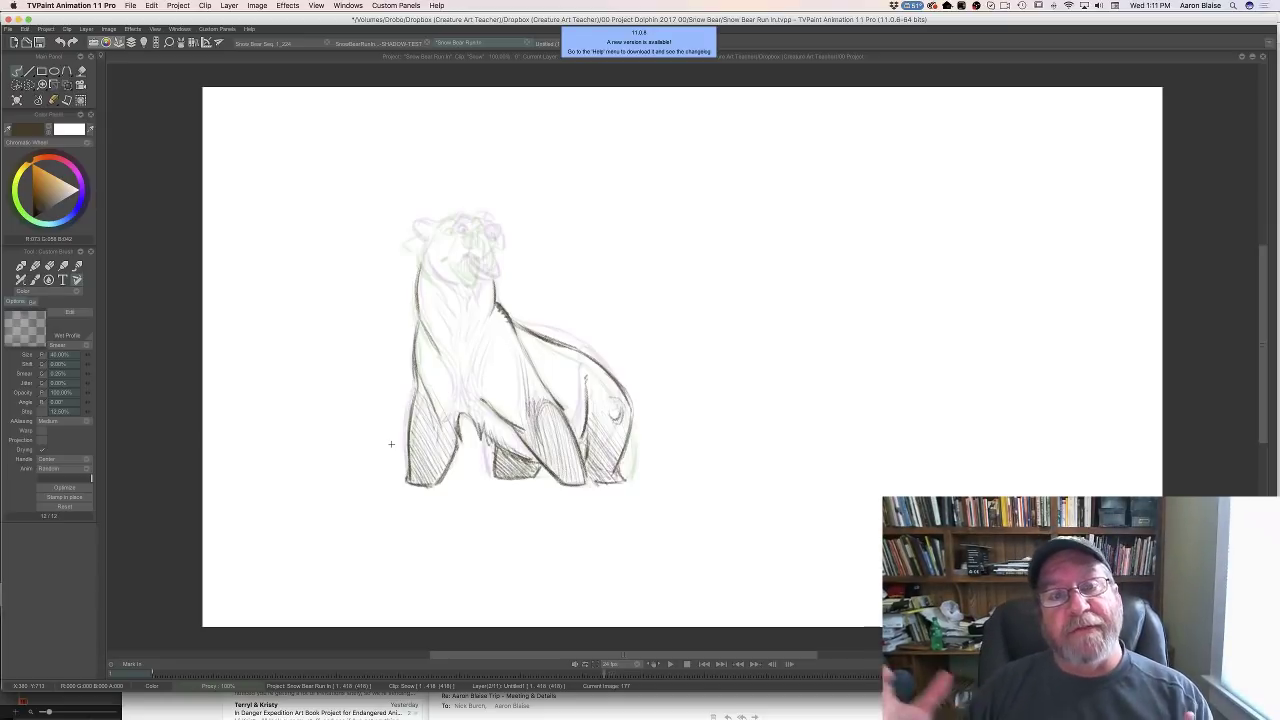
# Flip between frame 177 and the neighbouring drawings to examine how the head, chest and legs move
pyautogui.press('Right')
pyautogui.press('Left')
pyautogui.press('Right')
pyautogui.press('Left')
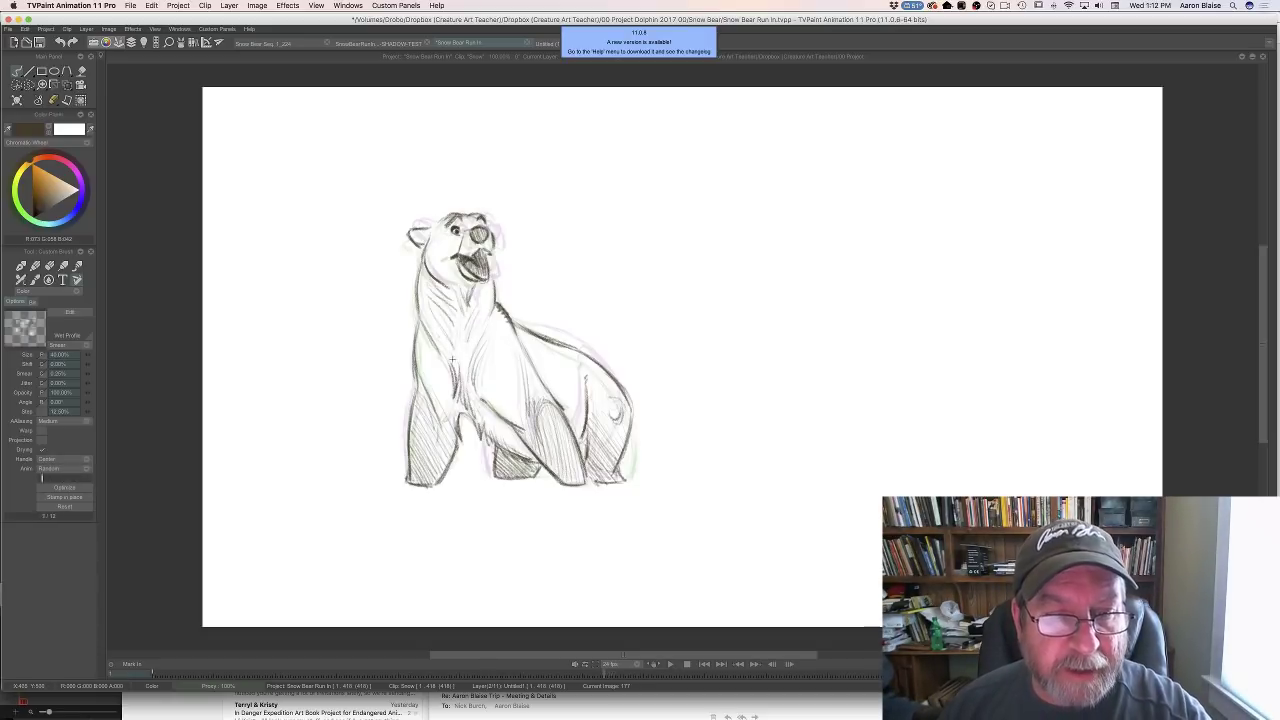
pyautogui.press('Left')
pyautogui.press('Right')
pyautogui.press('Right')
pyautogui.press('Left')
pyautogui.press('Left')
pyautogui.press('Right')
pyautogui.press('Right')
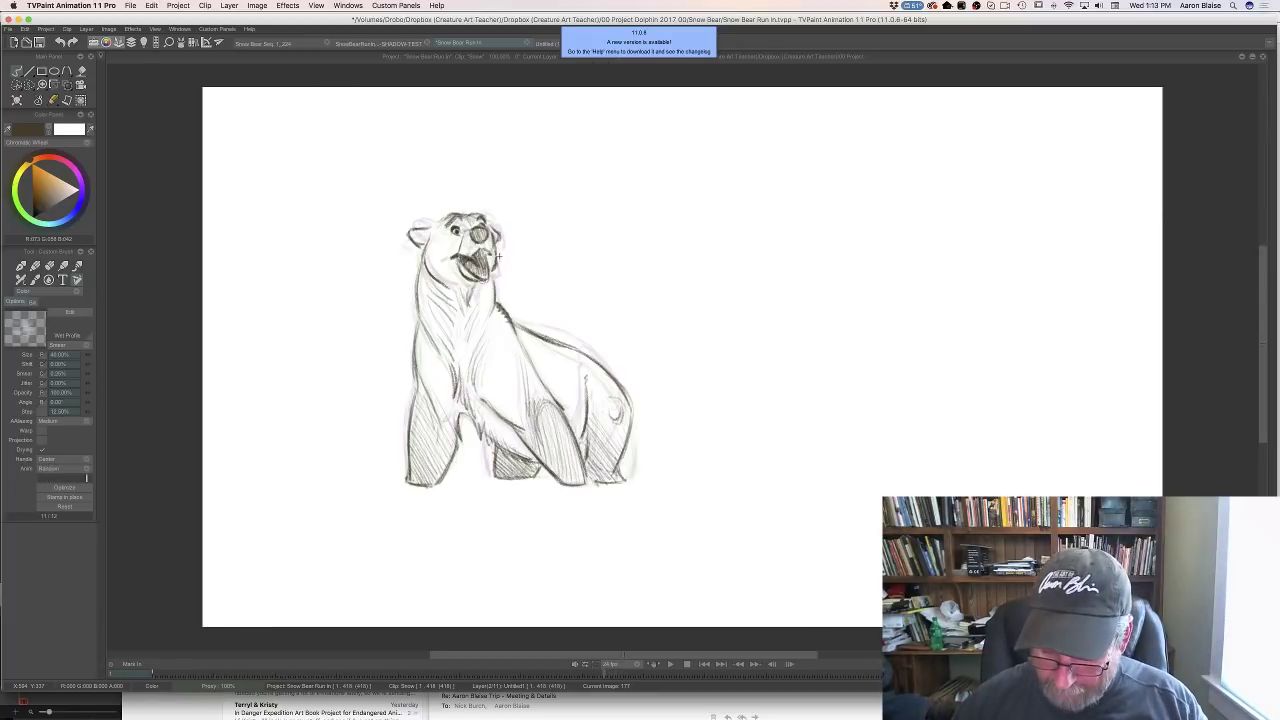
# Show the timeline and scrub through the drawings around frame 177 to review the bear's rise
pyautogui.press('Tab')
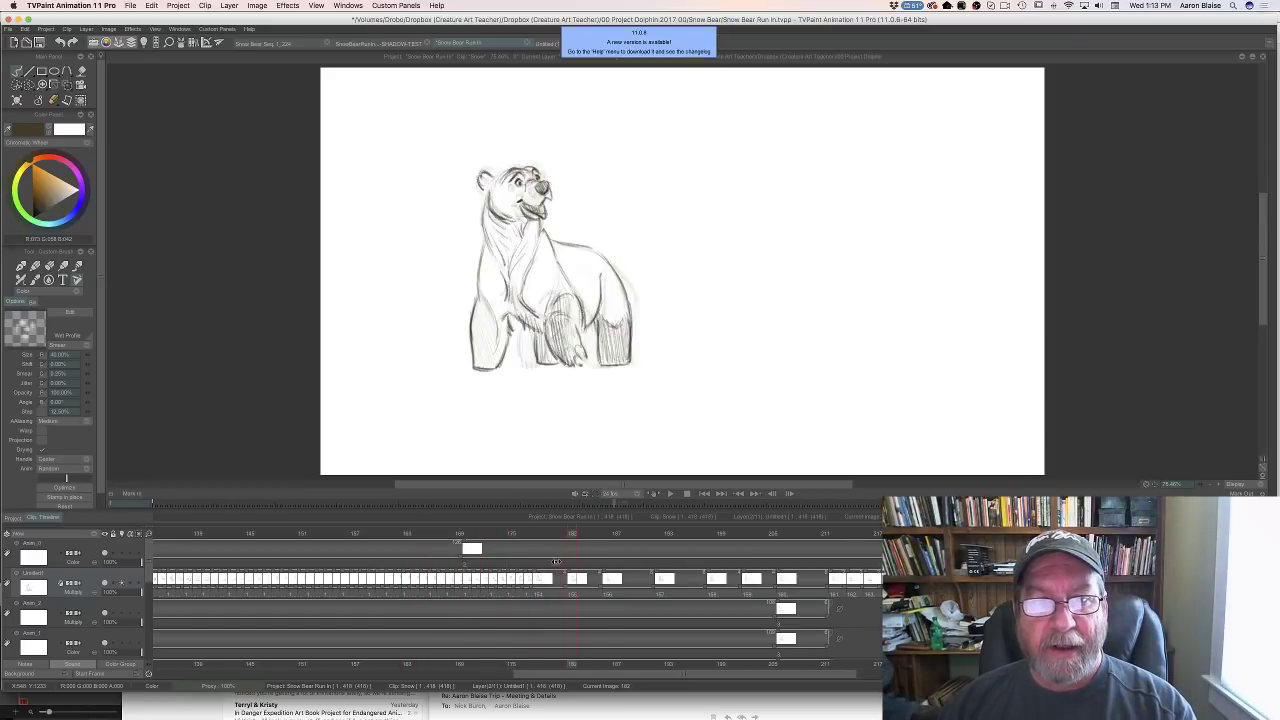
pyautogui.moveTo(520, 576)
pyautogui.mouseDown()
pyautogui.moveTo(616, 584)
pyautogui.moveTo(504, 578)
pyautogui.mouseUp()
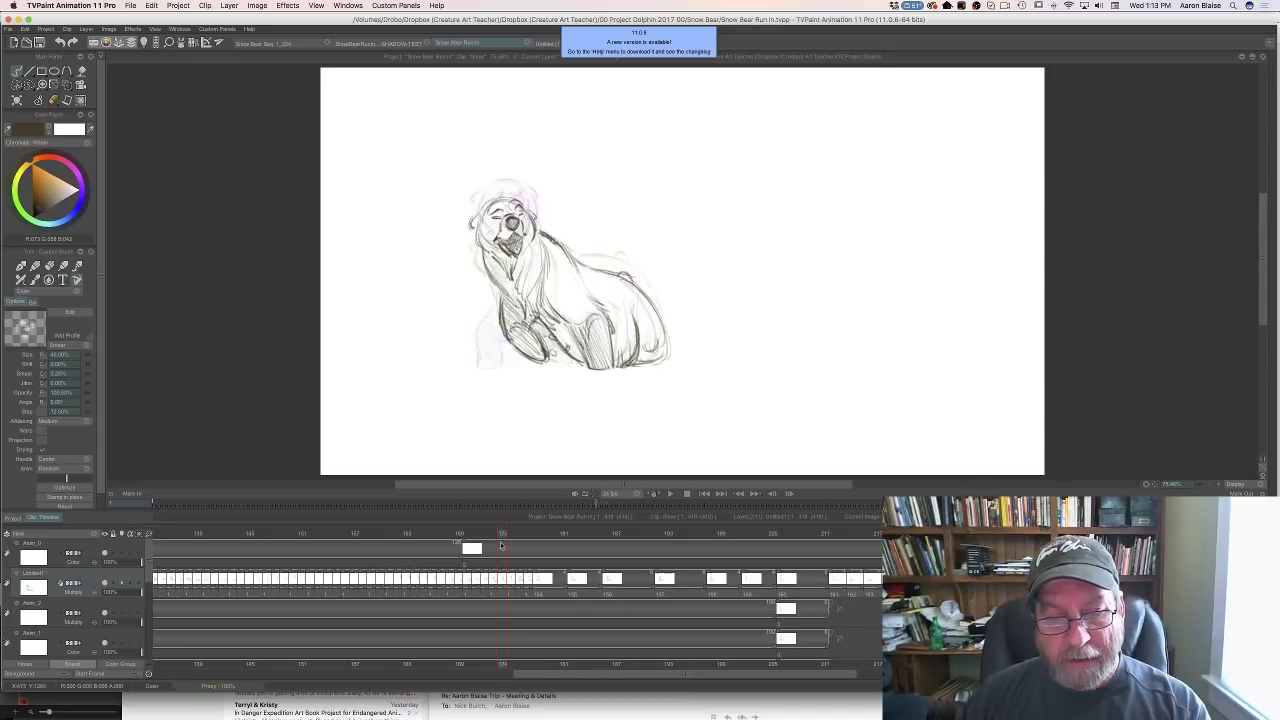
pyautogui.moveTo(510, 535); pyautogui.dragTo(548, 541)
pyautogui.moveTo(578, 551)
pyautogui.mouseDown()
pyautogui.moveTo(616, 559)
pyautogui.moveTo(378, 585)
pyautogui.moveTo(504, 588)
pyautogui.mouseUp()
# Scrub the earlier part of the clip from about frame 55 to frame 80, and play the animation
pyautogui.moveTo(535, 674); pyautogui.dragTo(253, 661)
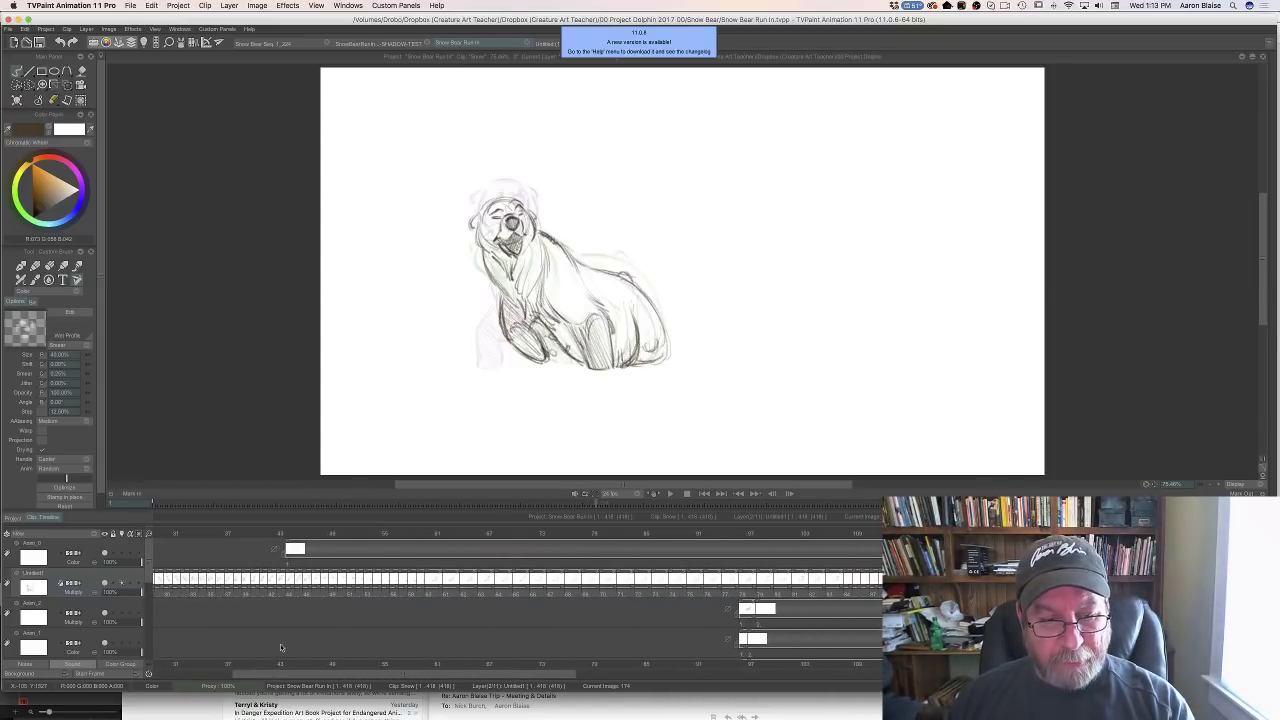
pyautogui.click(385, 534)
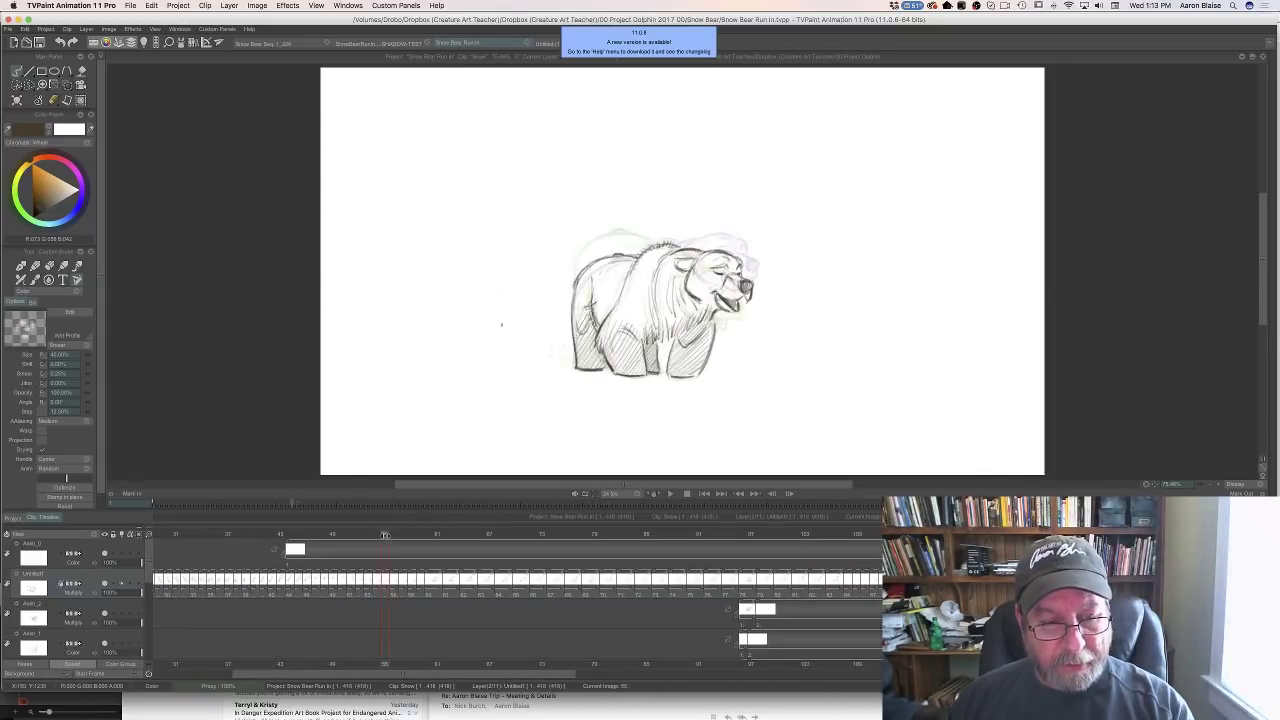
pyautogui.moveTo(385, 534); pyautogui.dragTo(607, 565)
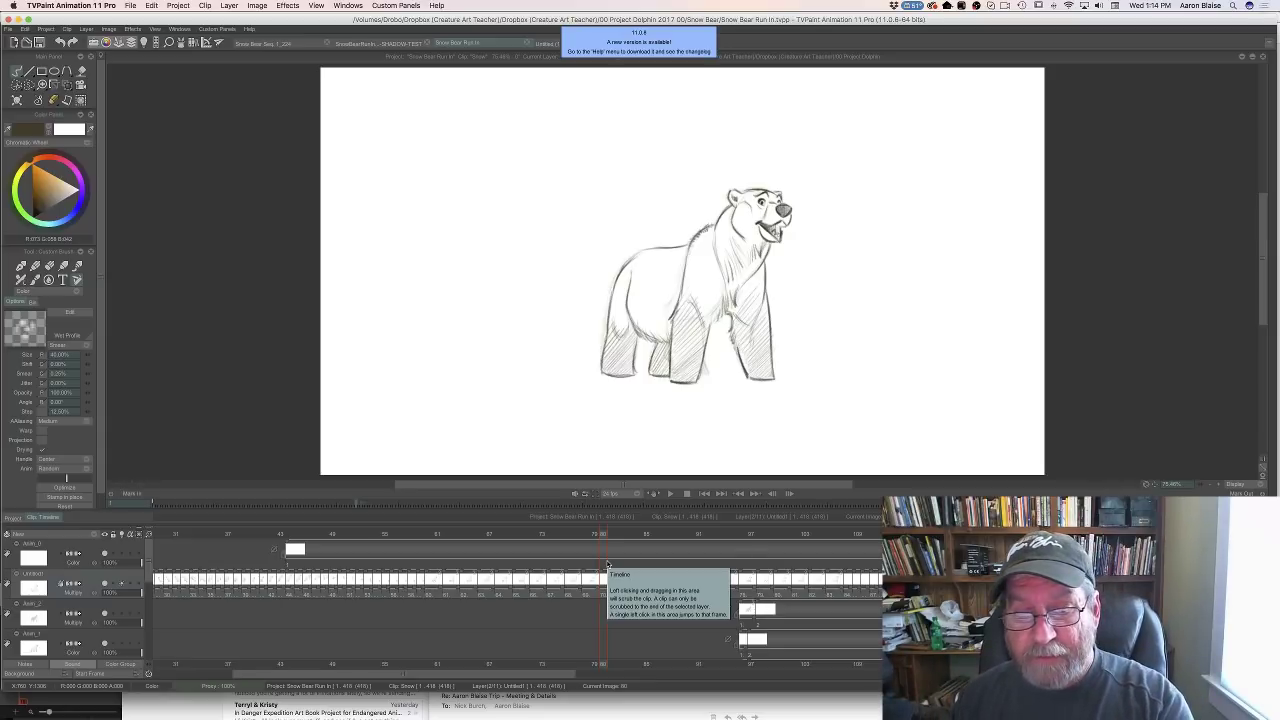
pyautogui.click(670, 494)
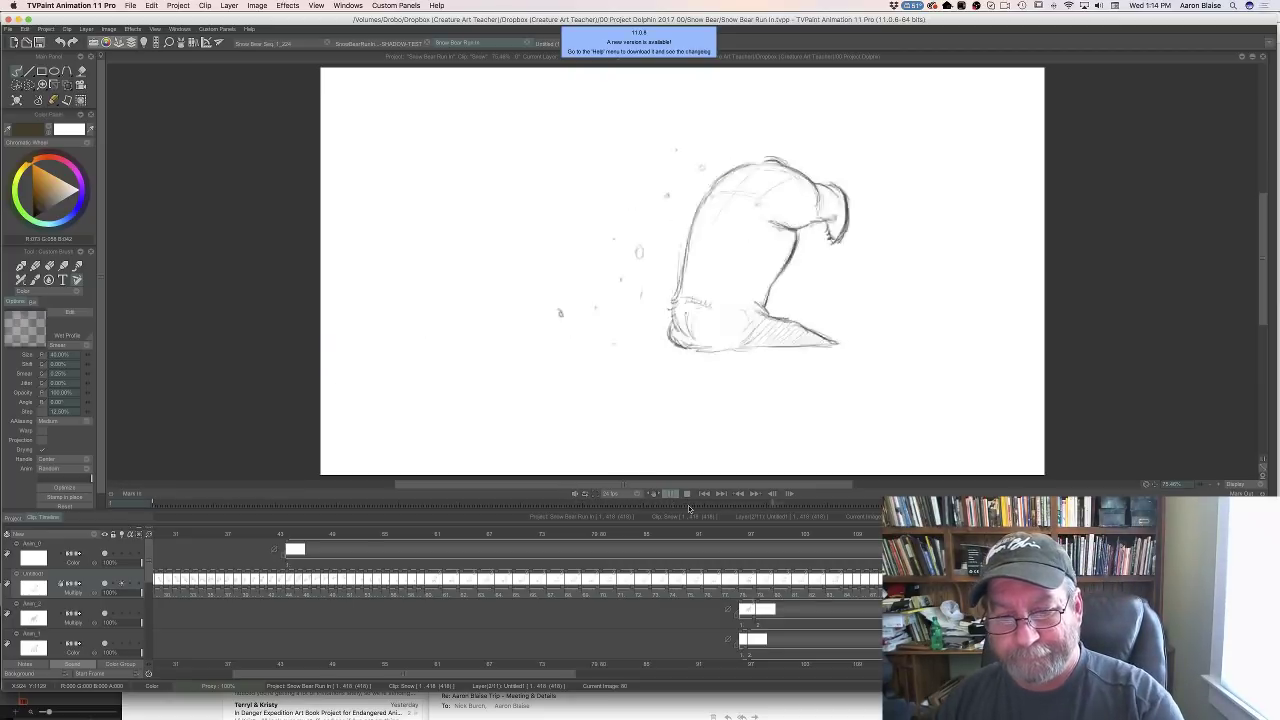
# Go to frame 180, clear its existing drawing, and return to the enlarged canvas view with the timeline hidden
pyautogui.moveTo(489, 678)
pyautogui.mouseDown()
pyautogui.moveTo(431, 674)
pyautogui.moveTo(498, 662)
pyautogui.mouseUp()
pyautogui.click(640, 536)
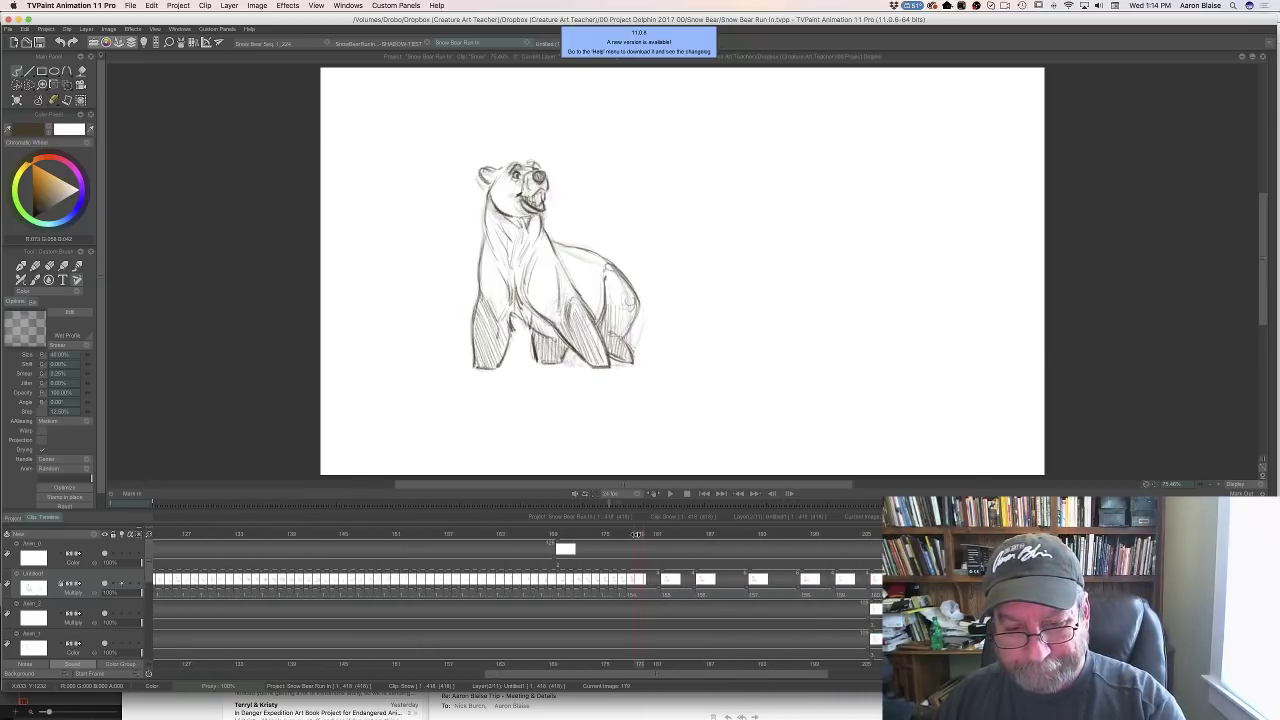
pyautogui.moveTo(640, 535); pyautogui.dragTo(648, 535)
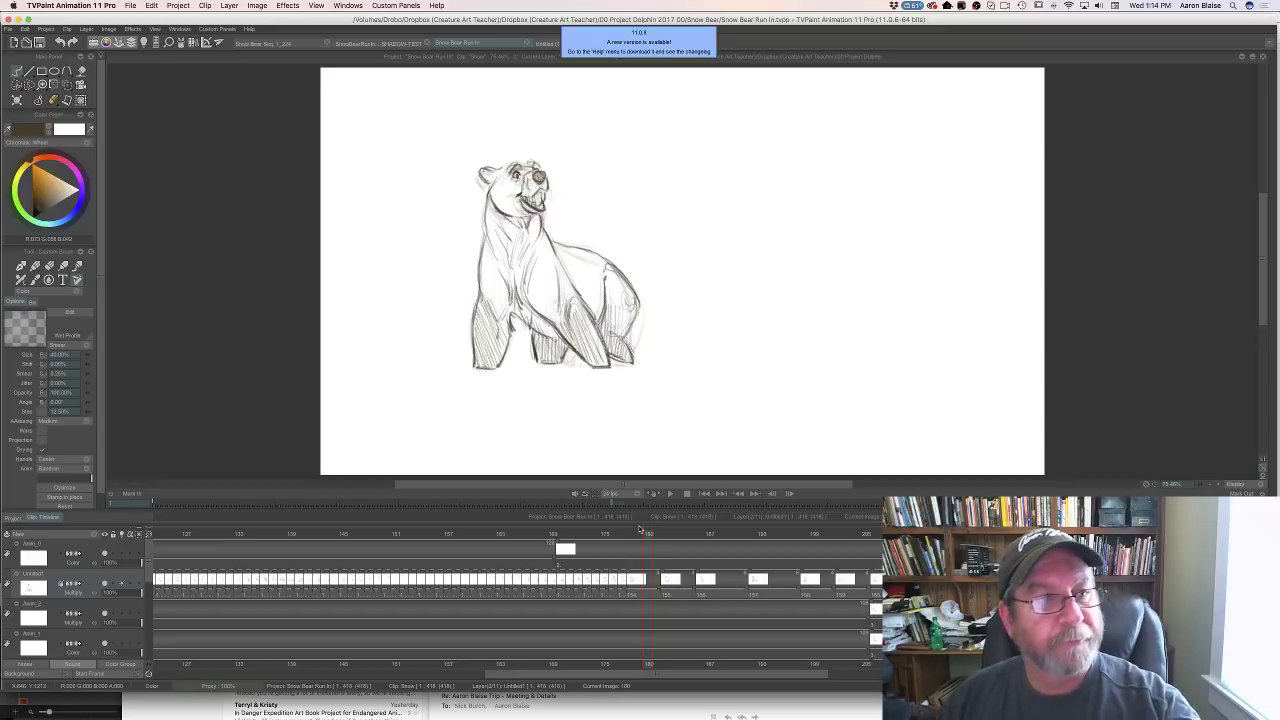
pyautogui.click(18, 100)
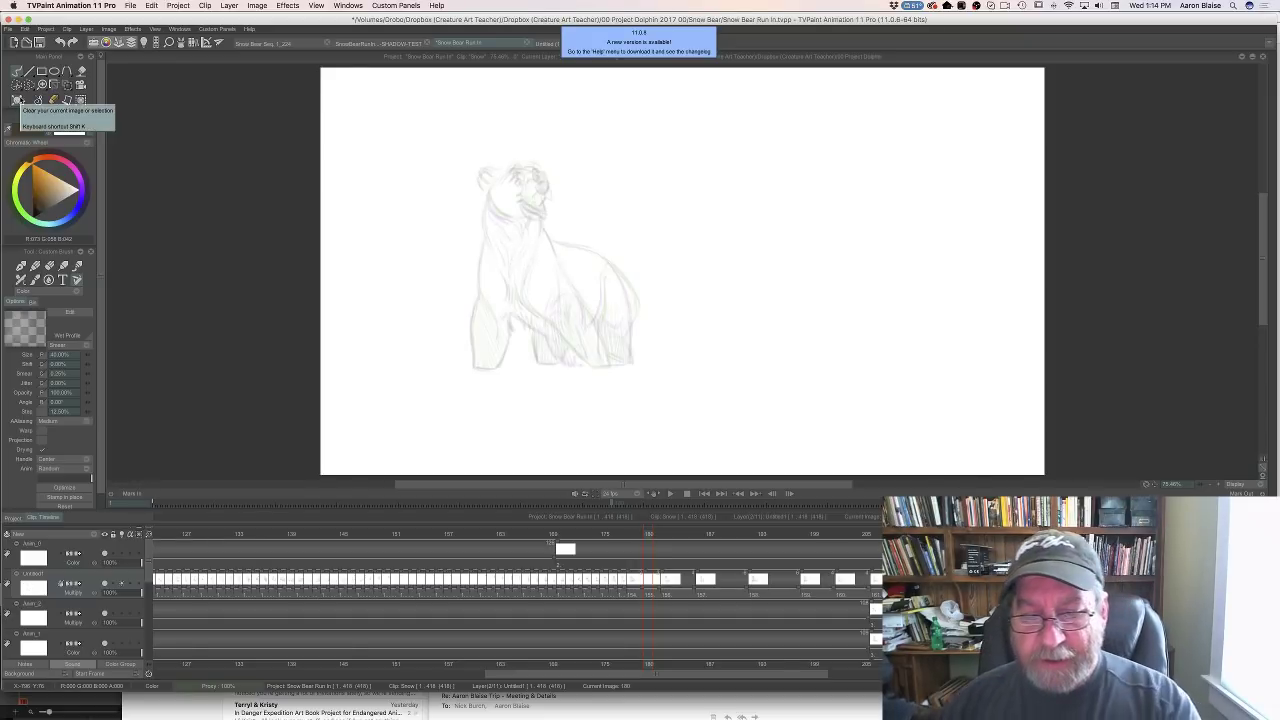
pyautogui.moveTo(652, 536)
pyautogui.mouseDown()
pyautogui.moveTo(745, 537)
pyautogui.moveTo(640, 537)
pyautogui.moveTo(648, 549)
pyautogui.mouseUp()
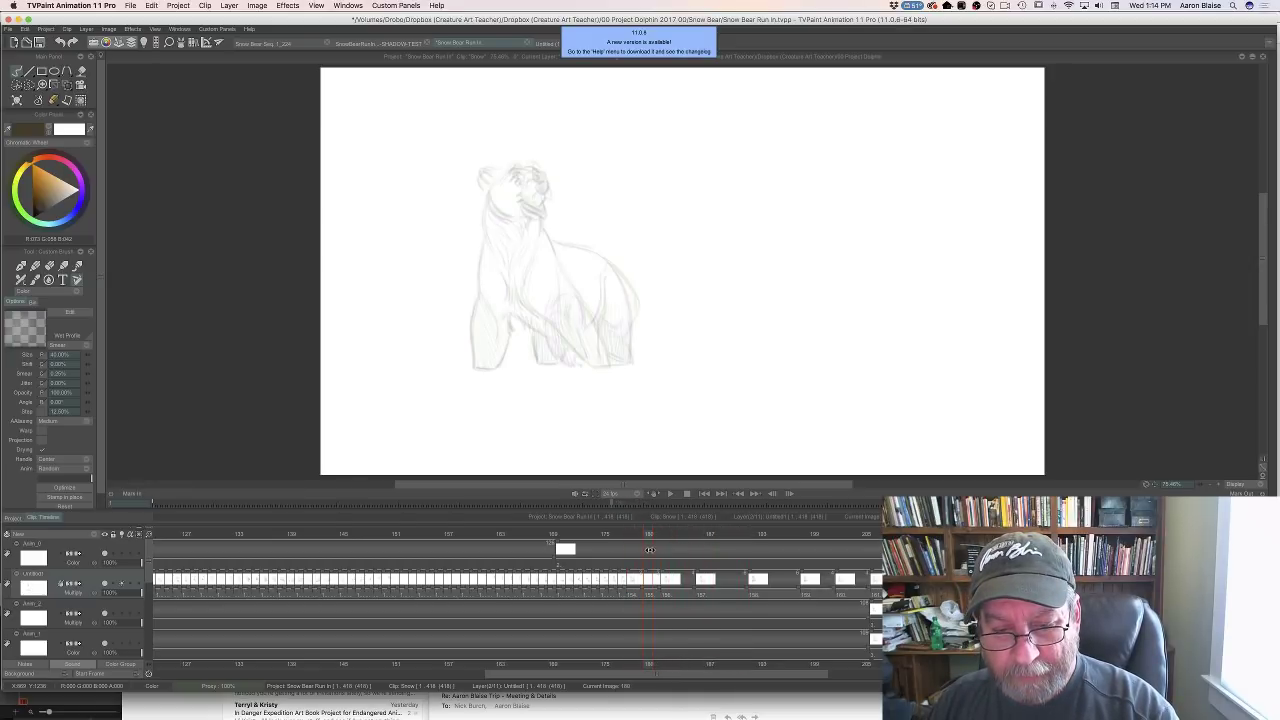
pyautogui.press('Tab')
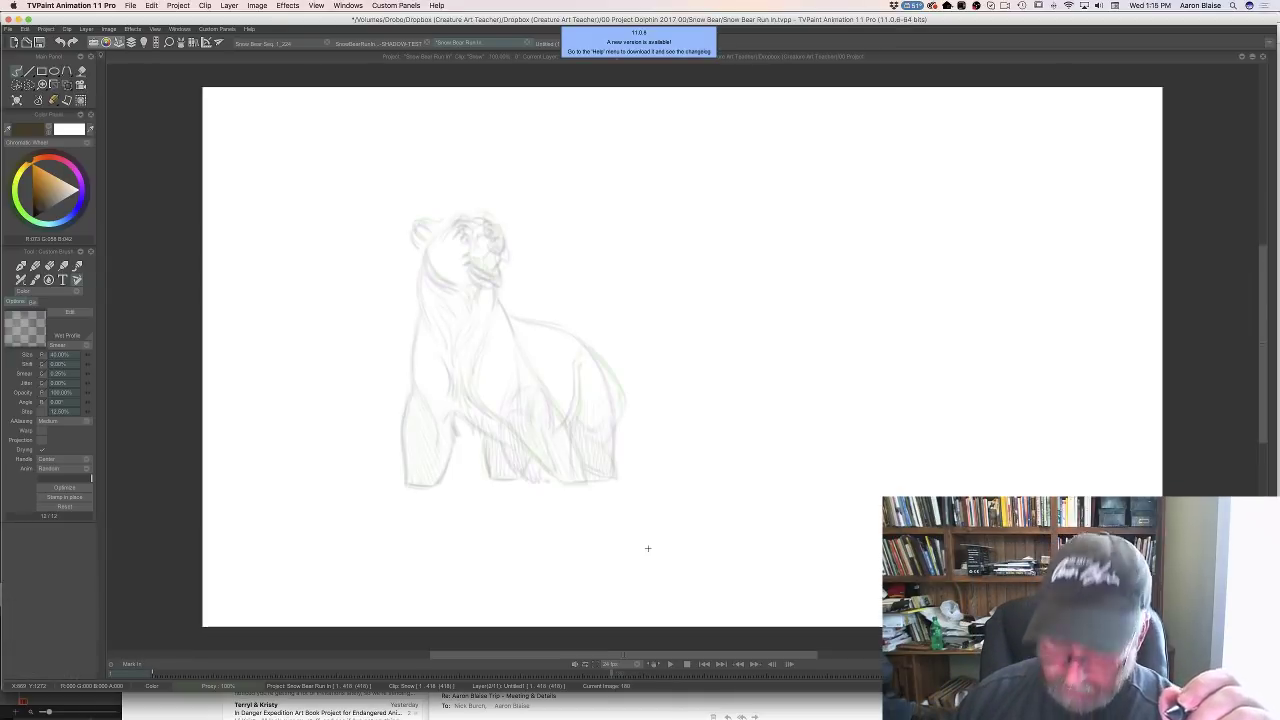
# Sketch the bear's back line from the shoulder towards the rump on frame 180, flipping to the adjacent drawings for placement
pyautogui.press('Left')
pyautogui.press('Right')
pyautogui.press('Left')
pyautogui.press('Right')
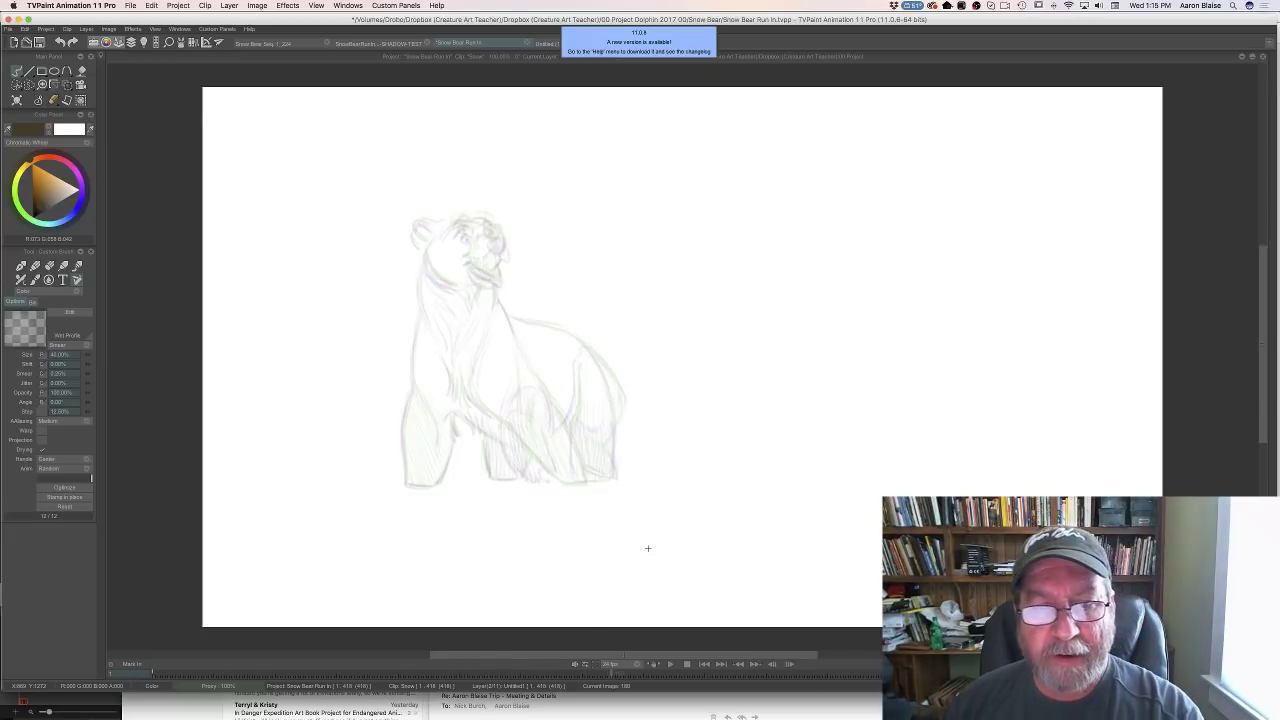
pyautogui.press('Right')
pyautogui.press('Left')
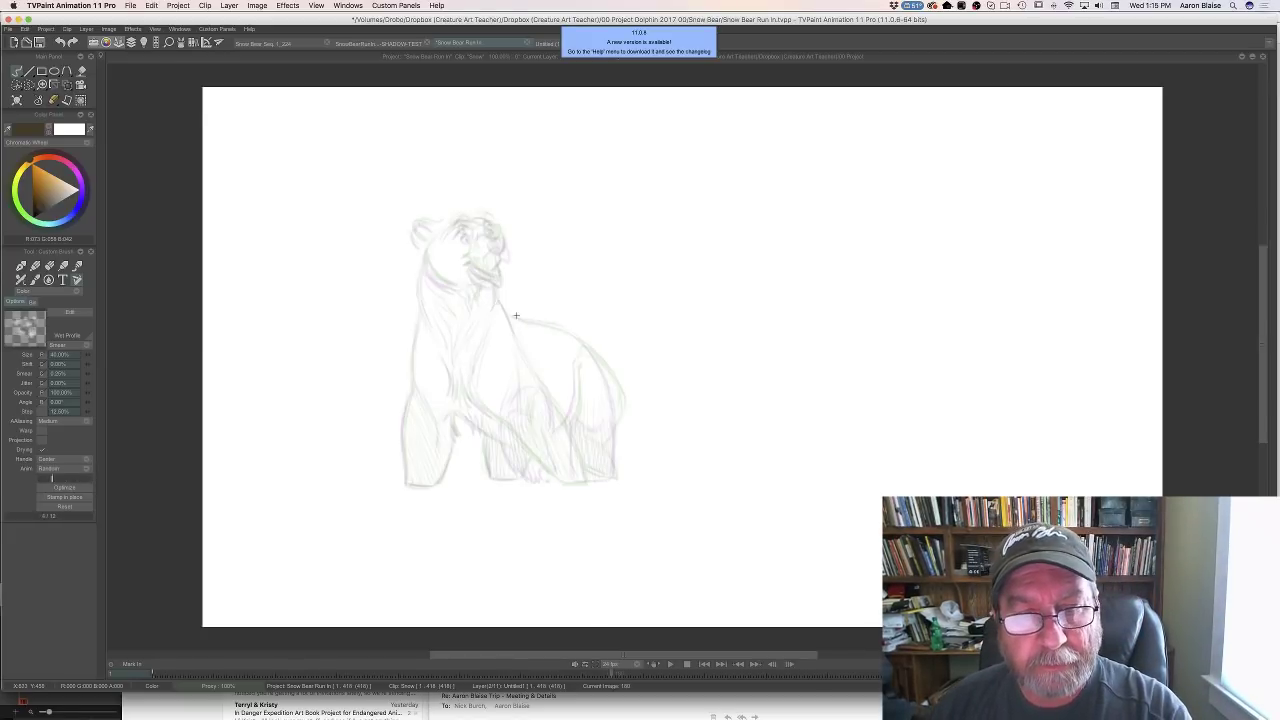
pyautogui.moveTo(512, 316); pyautogui.dragTo(584, 344)
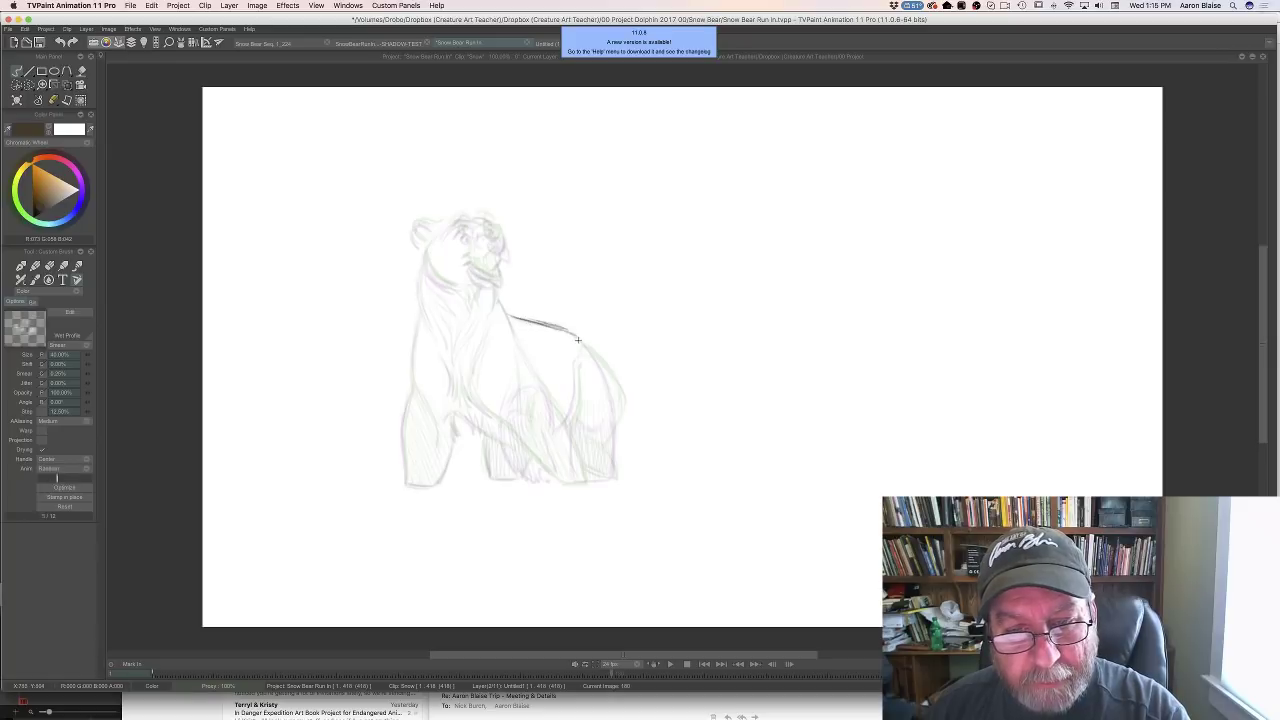
pyautogui.press('Right')
pyautogui.press('Left')
pyautogui.press('Right')
pyautogui.press('Left')
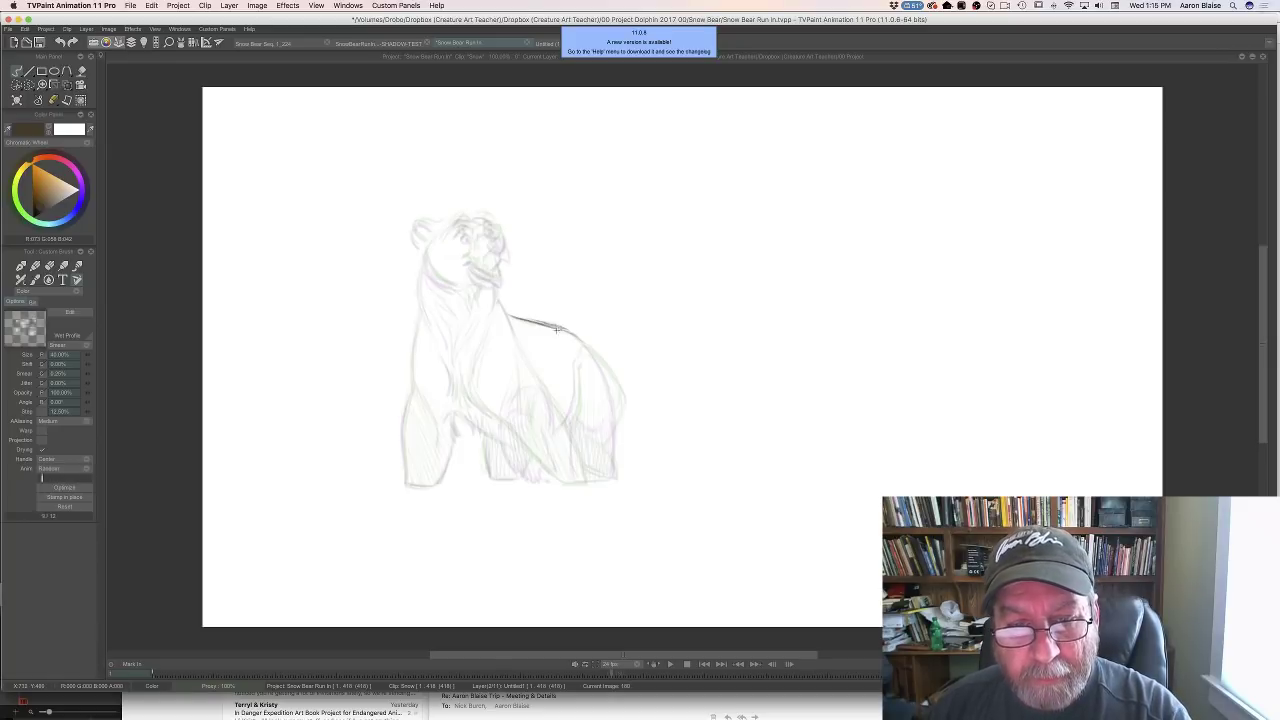
# Extend the back line around the curve of the rump on frame 180 and compare it with the adjacent drawing
pyautogui.moveTo(590, 352); pyautogui.dragTo(601, 366)
pyautogui.press('Right')
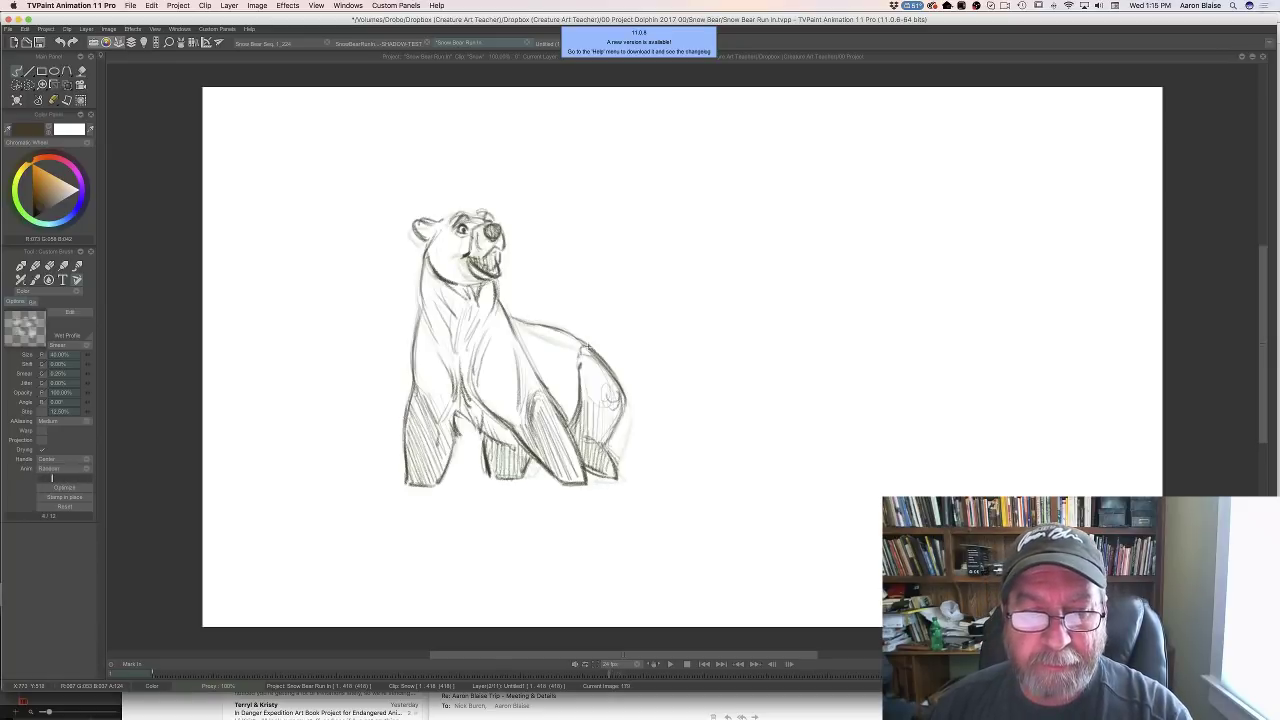
pyautogui.press('Left')
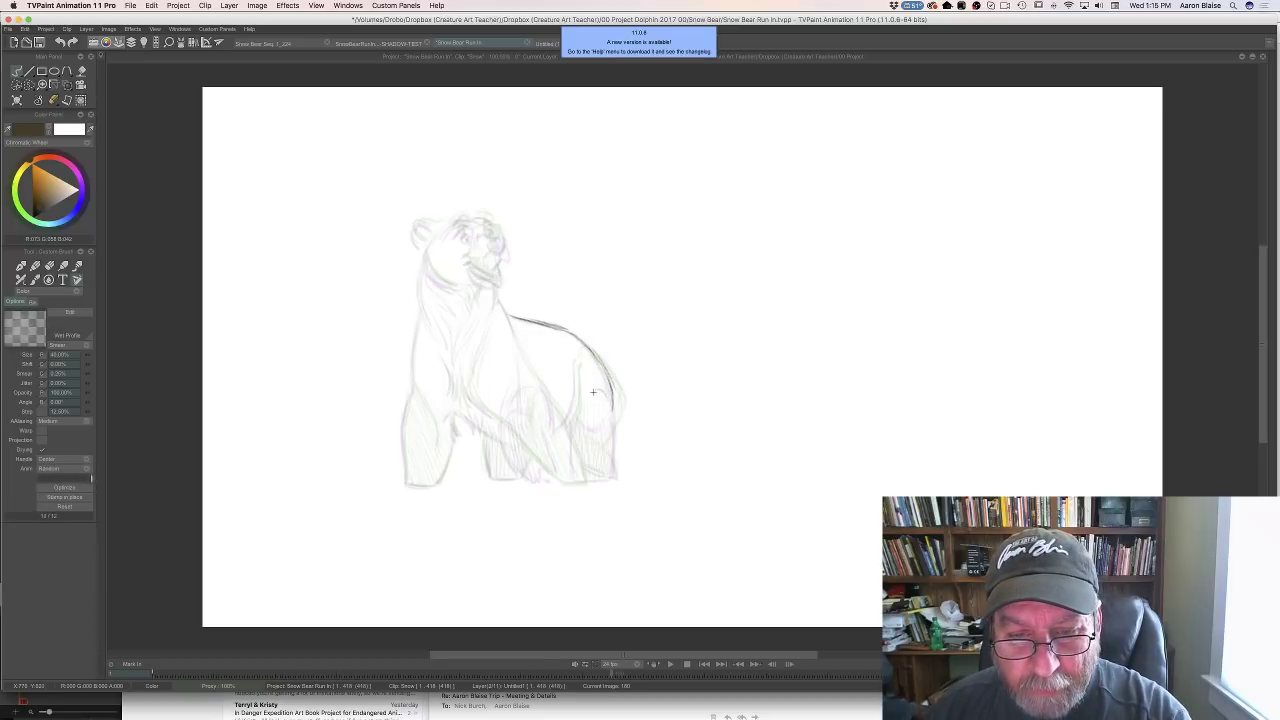
pyautogui.press('Right')
pyautogui.press('Left')
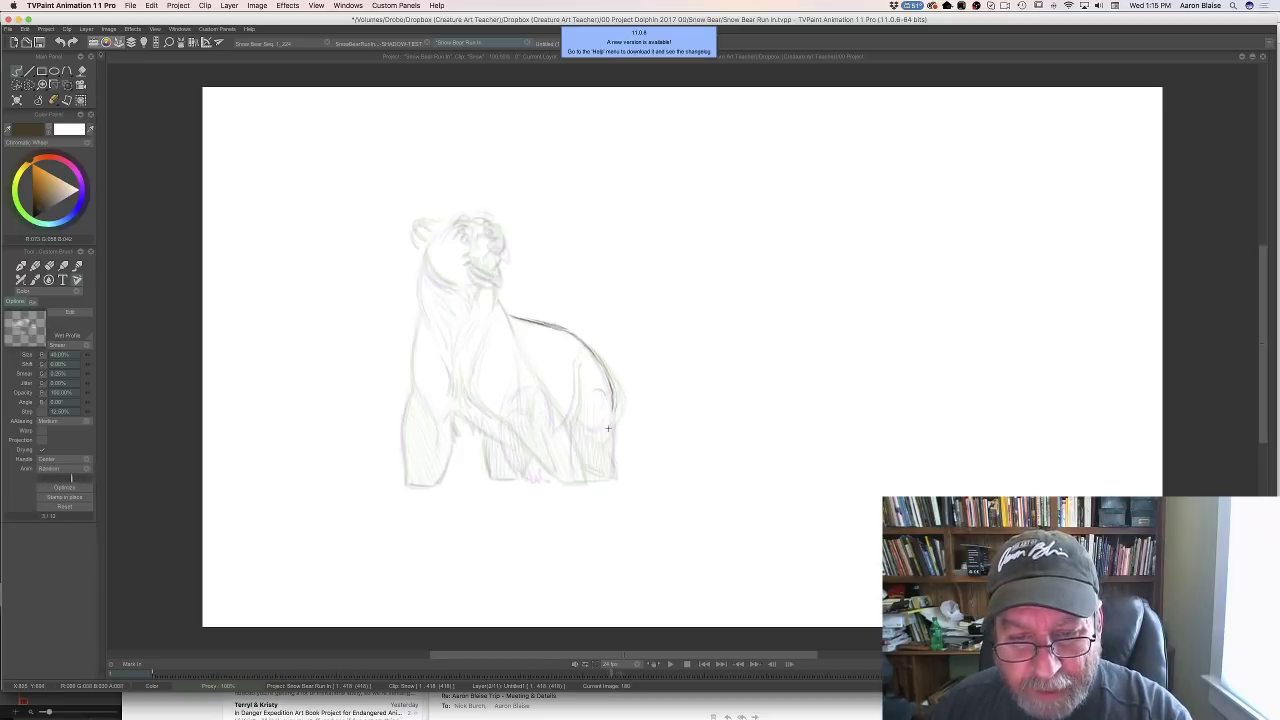
# Clean up the rump contour on frame 180, add the short tail curve, and draw the rear edge of the hind leg down to the heel
pyautogui.moveTo(608, 428)
pyautogui.mouseDown()
pyautogui.moveTo(606, 380)
pyautogui.moveTo(614, 432)
pyautogui.mouseUp()
pyautogui.press('e')
pyautogui.press('Right')
pyautogui.press('Left')
pyautogui.press('b')
pyautogui.moveTo(602, 372)
pyautogui.mouseDown()
pyautogui.moveTo(555, 329)
pyautogui.moveTo(608, 377)
pyautogui.moveTo(601, 360)
pyautogui.moveTo(606, 437)
pyautogui.mouseUp()
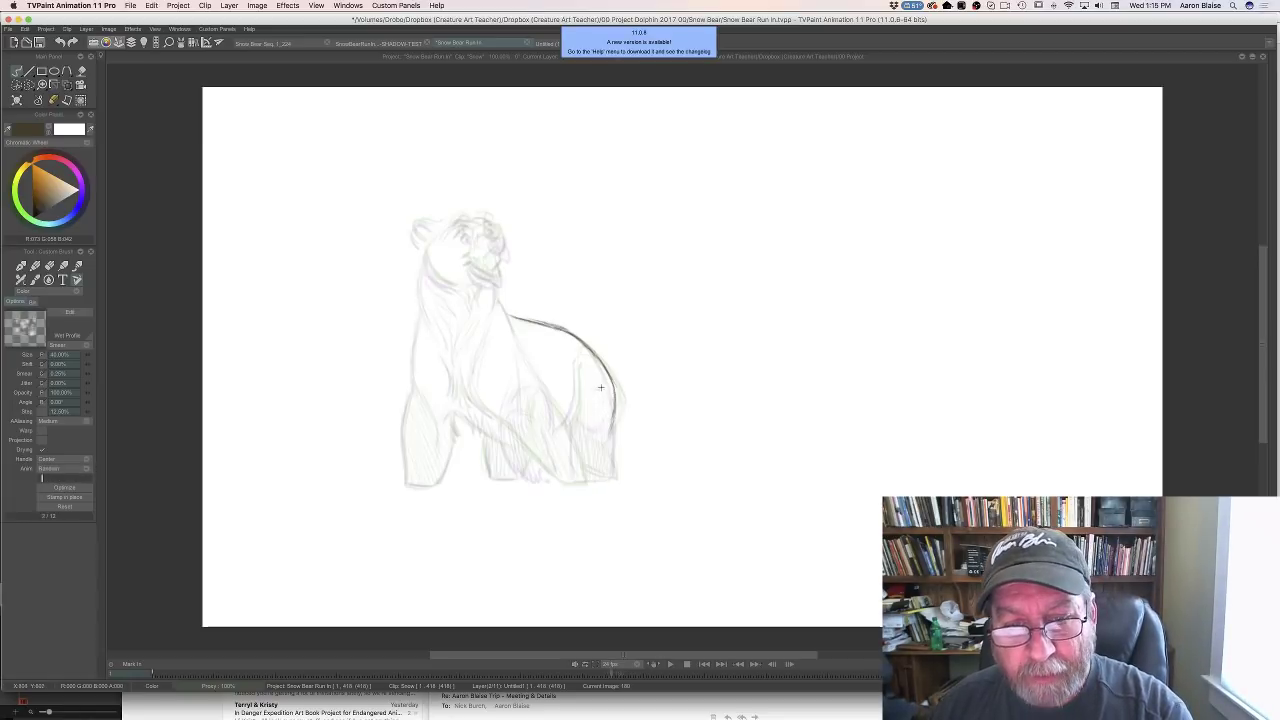
pyautogui.moveTo(594, 394); pyautogui.dragTo(608, 446)
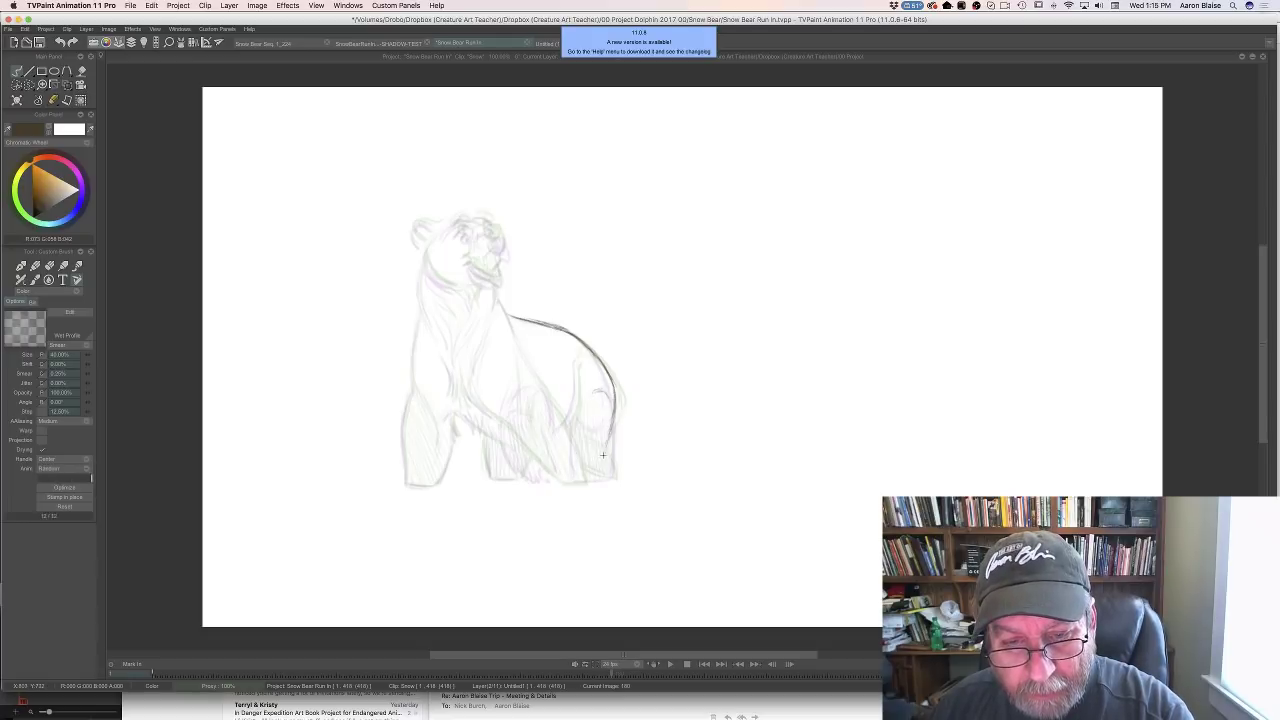
pyautogui.moveTo(606, 467); pyautogui.dragTo(609, 474)
# Flip repeatedly between frame 180 and the drawings around it to examine the motion of the back, rump and hind leg
pyautogui.press('Left')
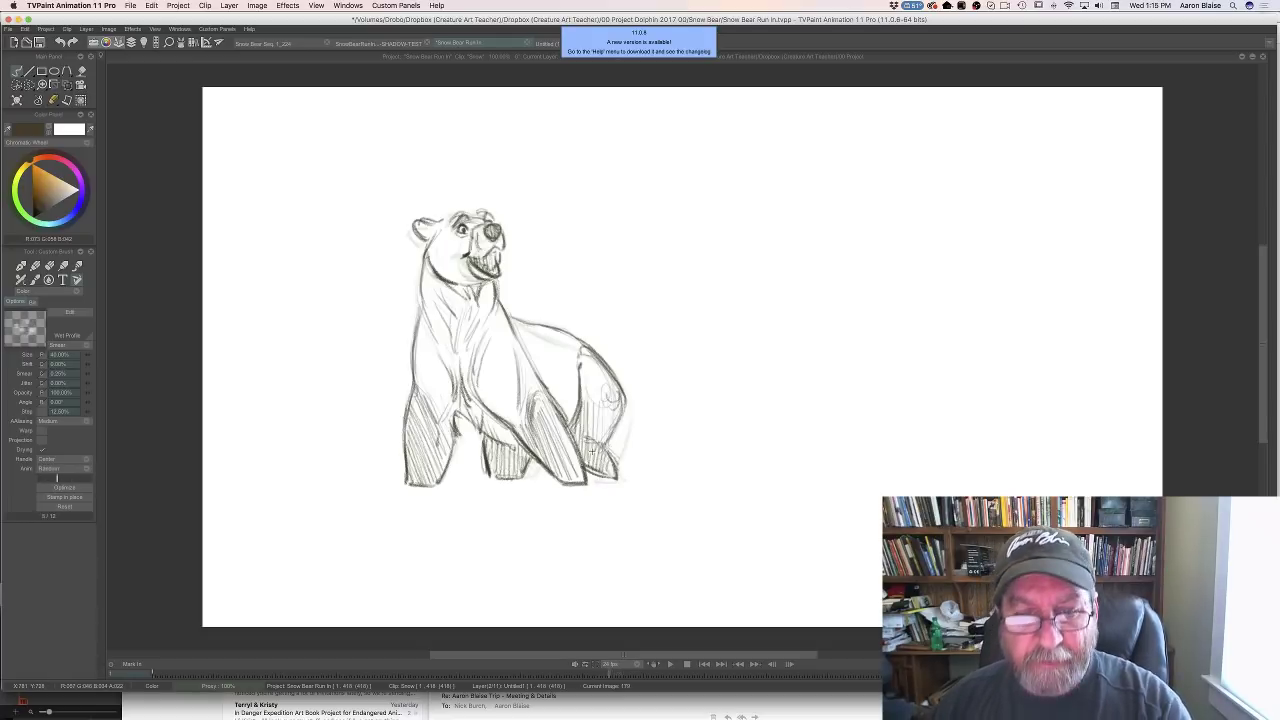
pyautogui.press('Right')
pyautogui.press('Right')
pyautogui.press('Right')
pyautogui.press('Left')
pyautogui.press('Left')
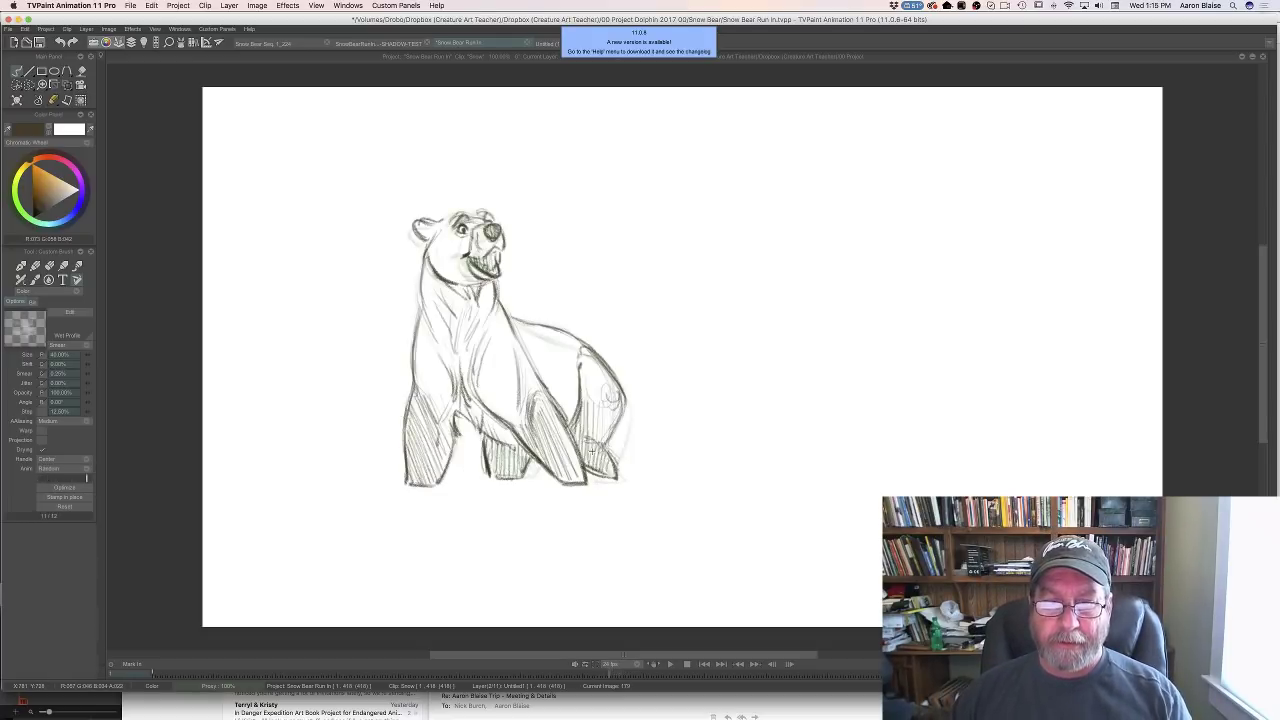
pyautogui.press('Right')
pyautogui.press('Right')
pyautogui.press('Left')
pyautogui.press('Left')
pyautogui.press('Right')
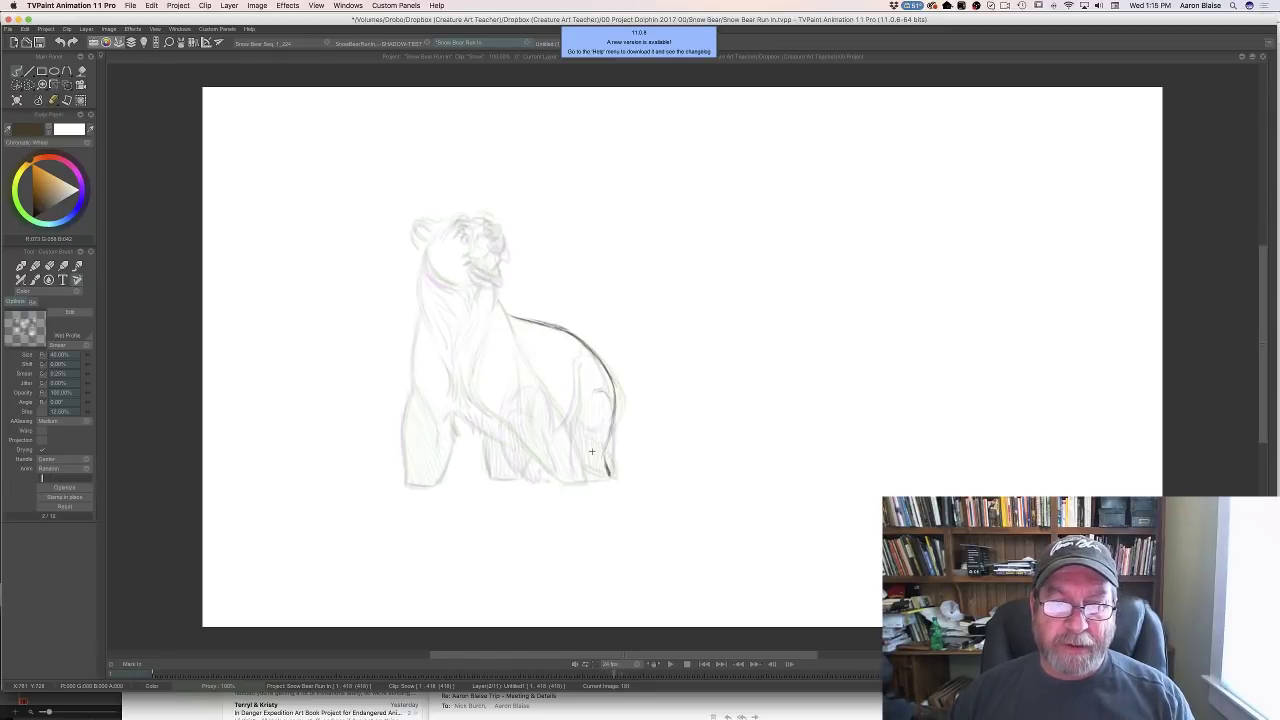
pyautogui.press('Left')
pyautogui.press('Right')
pyautogui.press('Left')
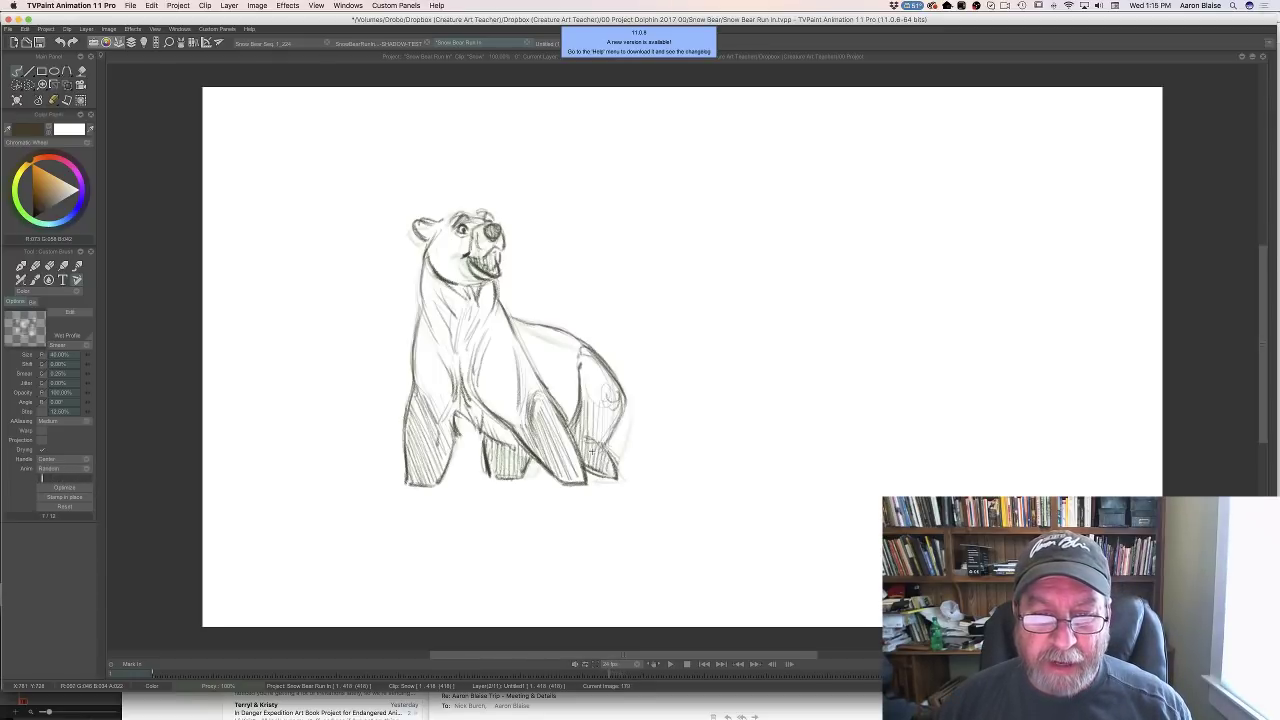
pyautogui.press('Right')
pyautogui.press('Left')
pyautogui.press('Right')
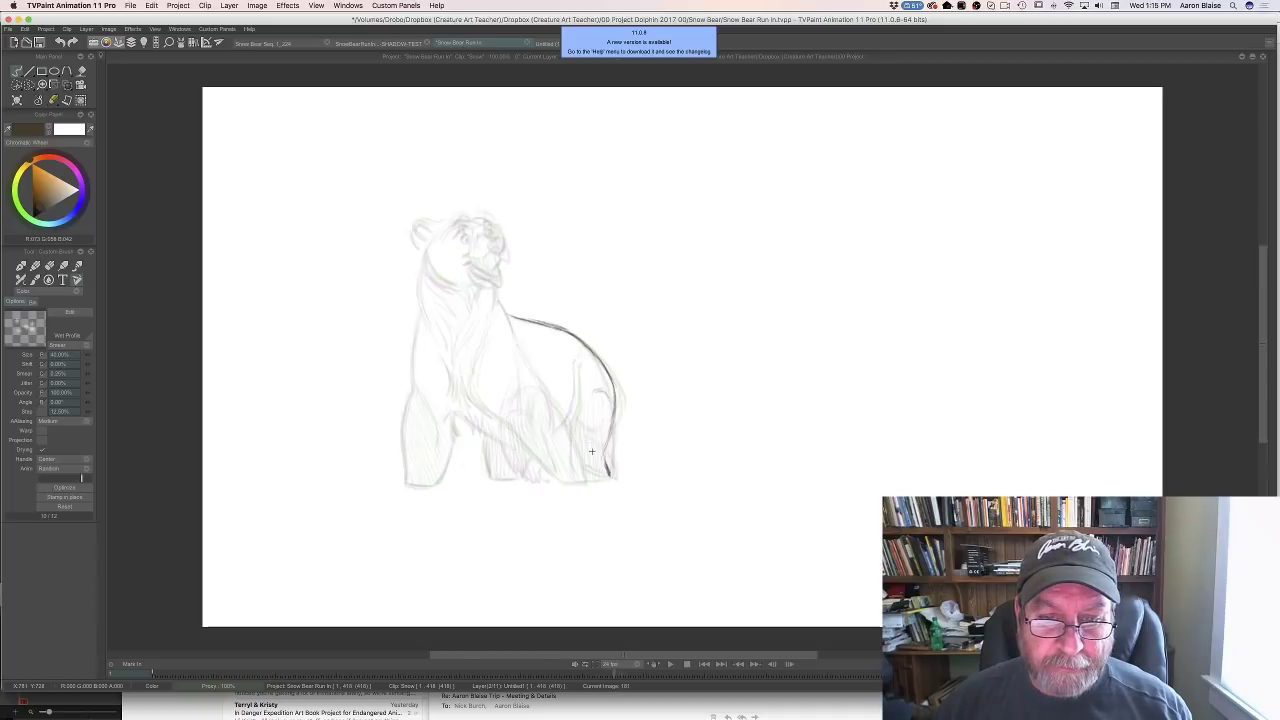
# Draw the front contour of the near hind thigh on frame 180, flipping to the adjacent drawing for placement
pyautogui.press('Left')
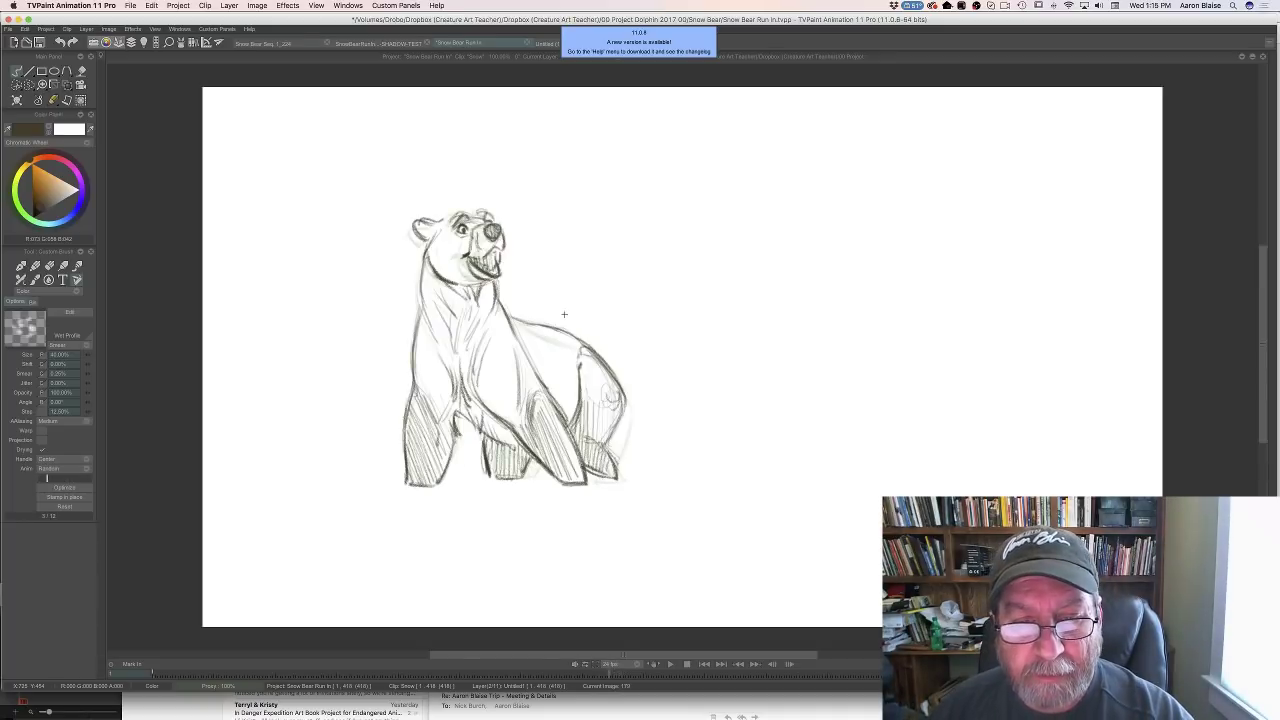
pyautogui.press('Right')
pyautogui.press('Left')
pyautogui.press('Right')
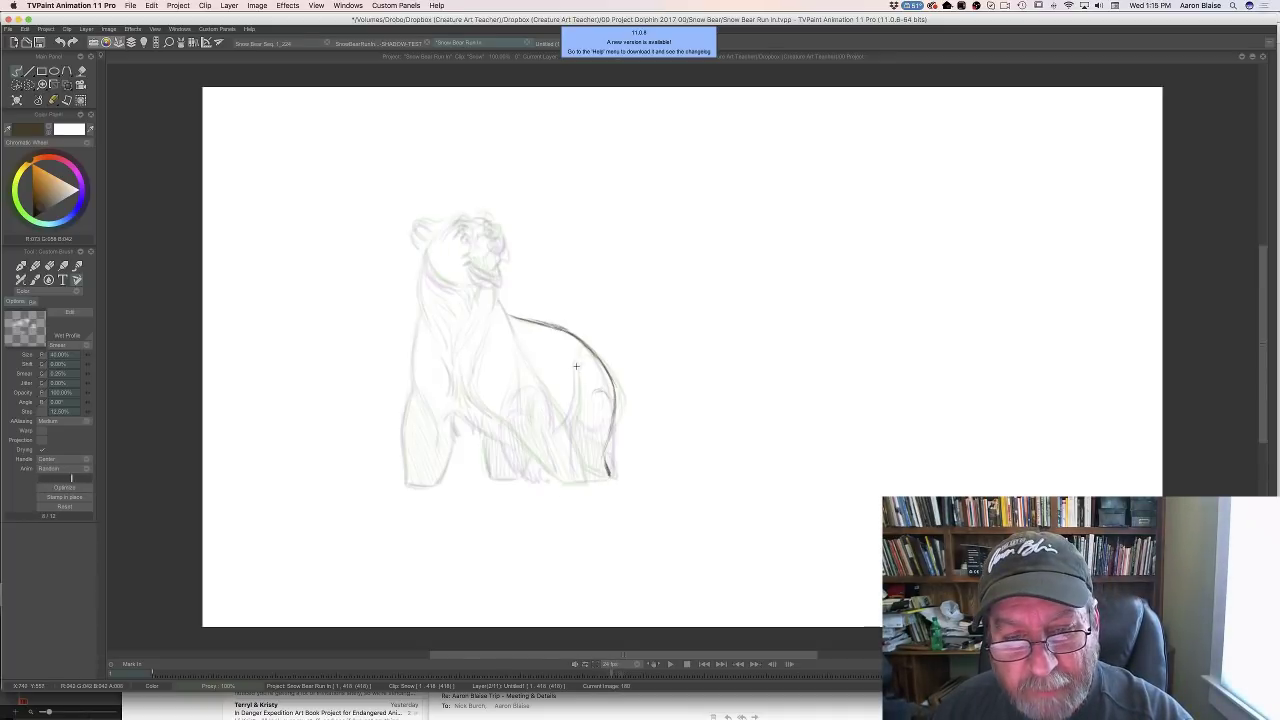
pyautogui.moveTo(576, 363)
pyautogui.mouseDown()
pyautogui.moveTo(570, 421)
pyautogui.moveTo(571, 383)
pyautogui.moveTo(560, 428)
pyautogui.mouseUp()
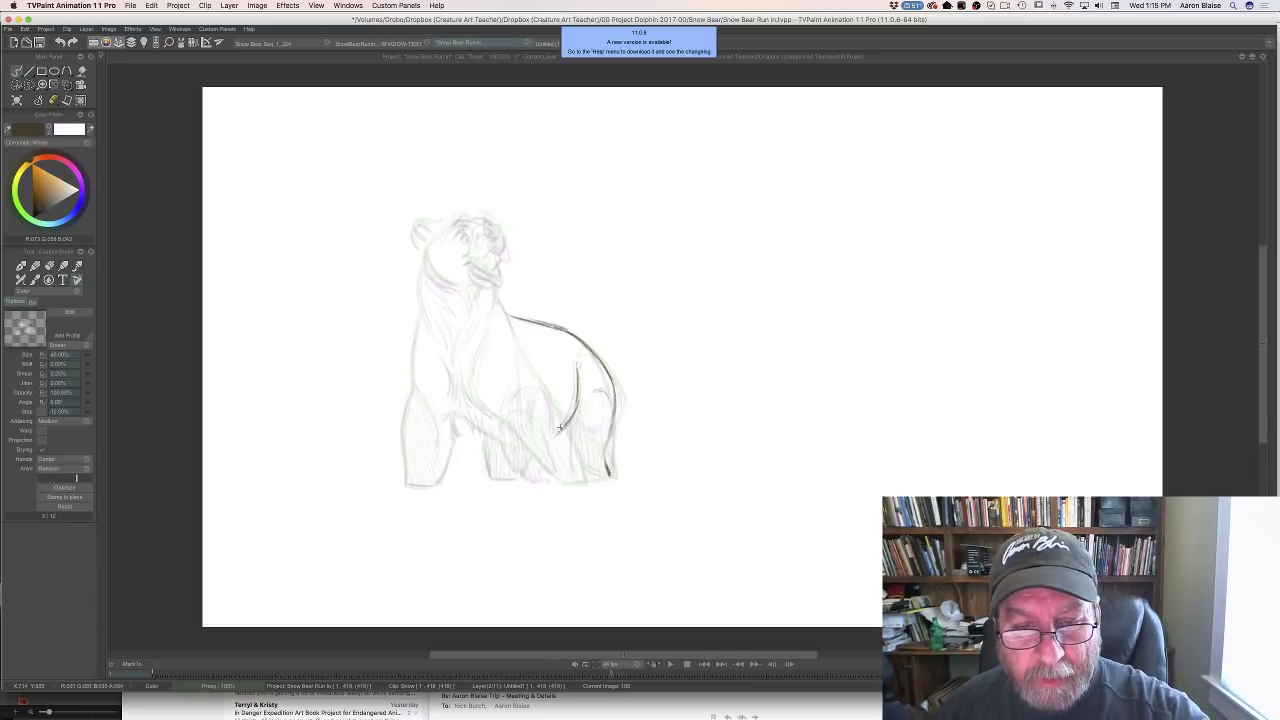
pyautogui.press('Left')
pyautogui.press('Right')
# Draw the near shoulder line on frame 180 from the base of the neck down to the elbow, comparing it with the adjacent drawing
pyautogui.press('Left')
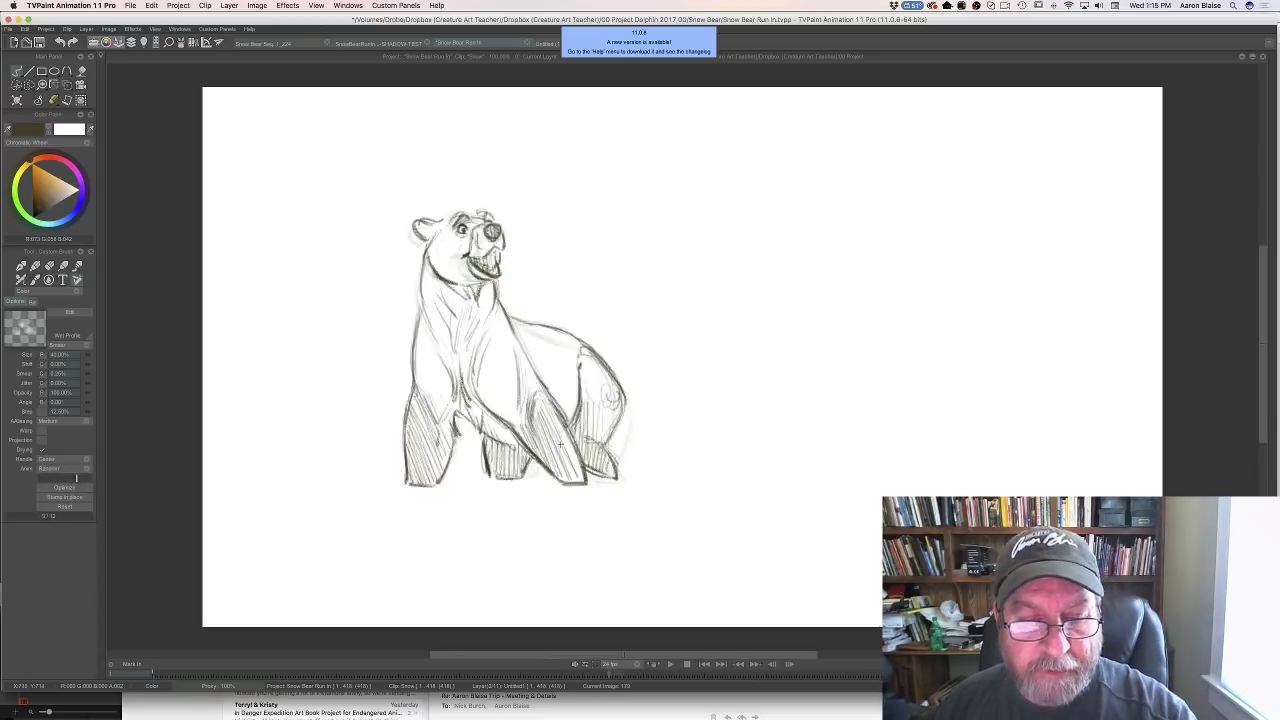
pyautogui.press('Right')
pyautogui.press('Left')
pyautogui.press('Right')
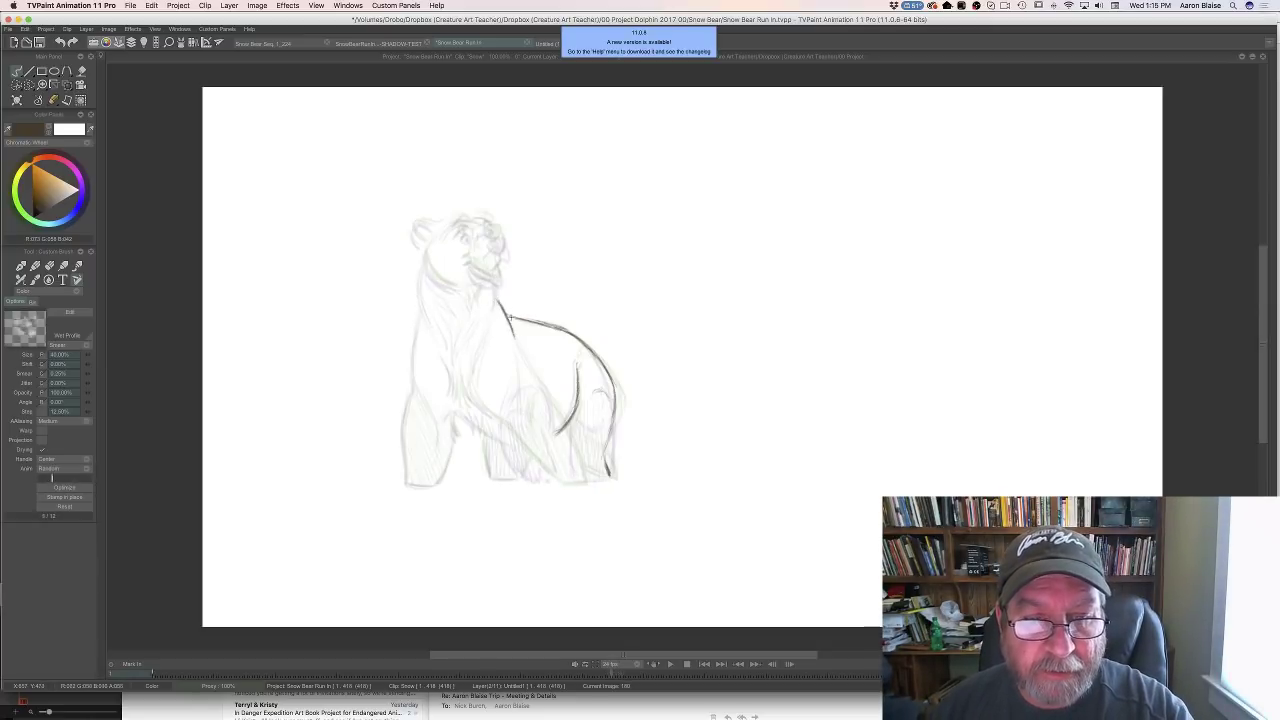
pyautogui.press('Left')
pyautogui.press('Right')
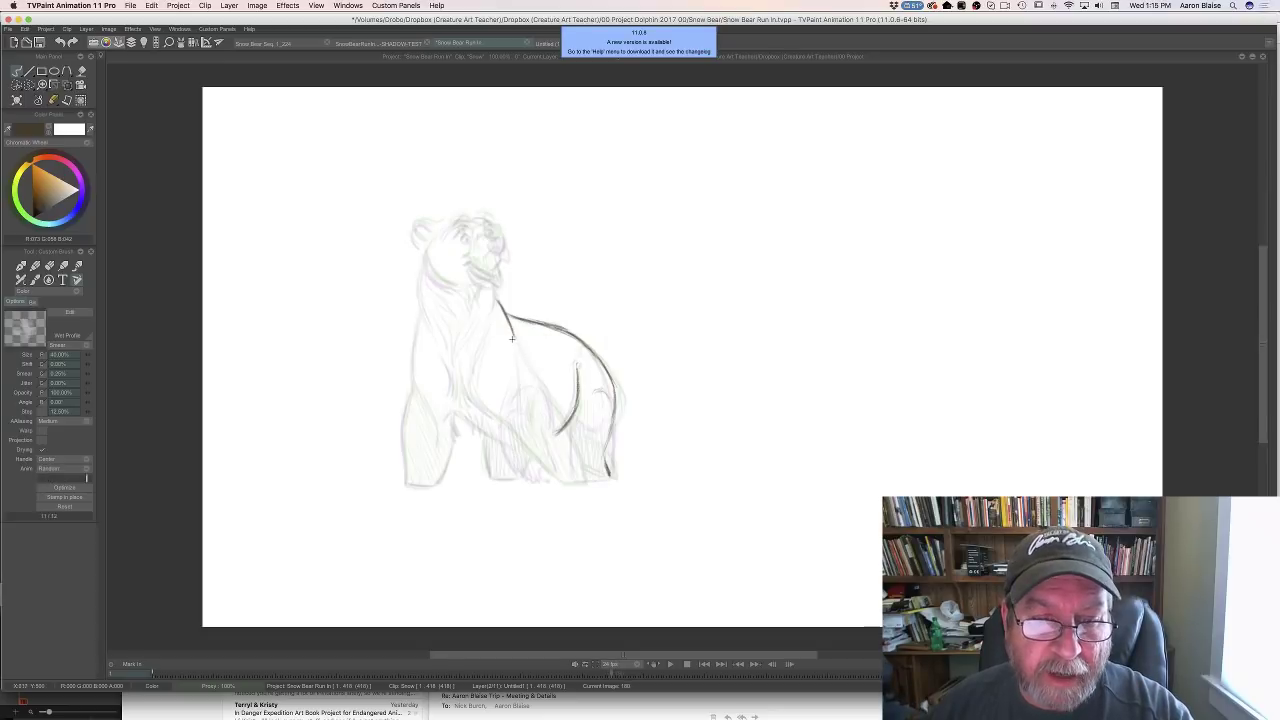
pyautogui.press('Left')
pyautogui.press('Right')
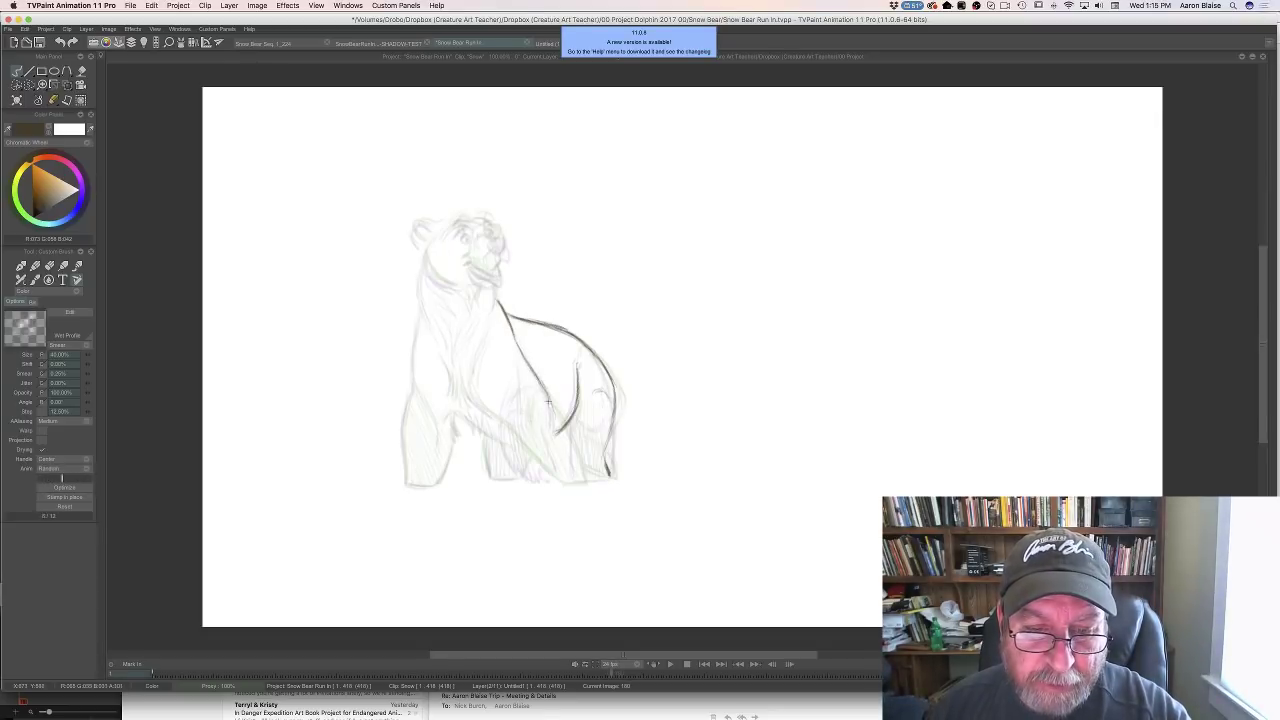
pyautogui.moveTo(545, 393)
pyautogui.mouseDown()
pyautogui.moveTo(555, 450)
pyautogui.moveTo(553, 427)
pyautogui.mouseUp()
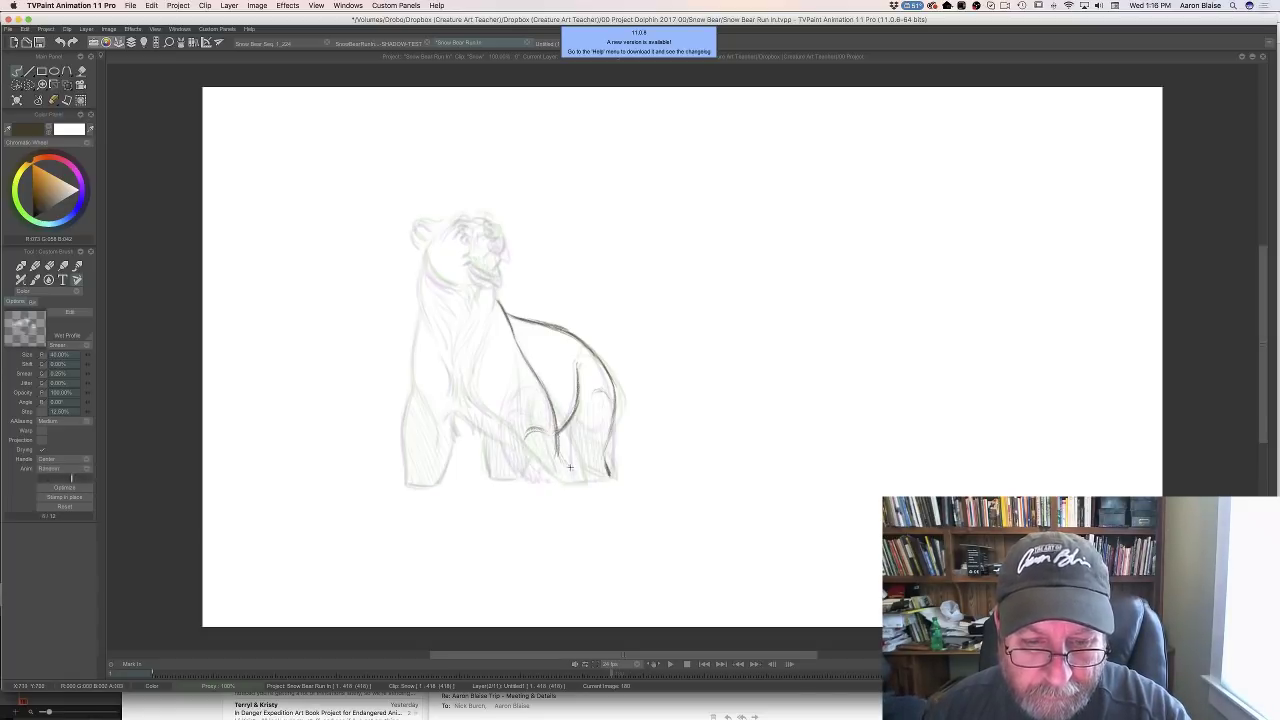
# Outline the bent lower foreleg and paw on frame 180 and check it against the surrounding drawings
pyautogui.moveTo(577, 477); pyautogui.dragTo(545, 441)
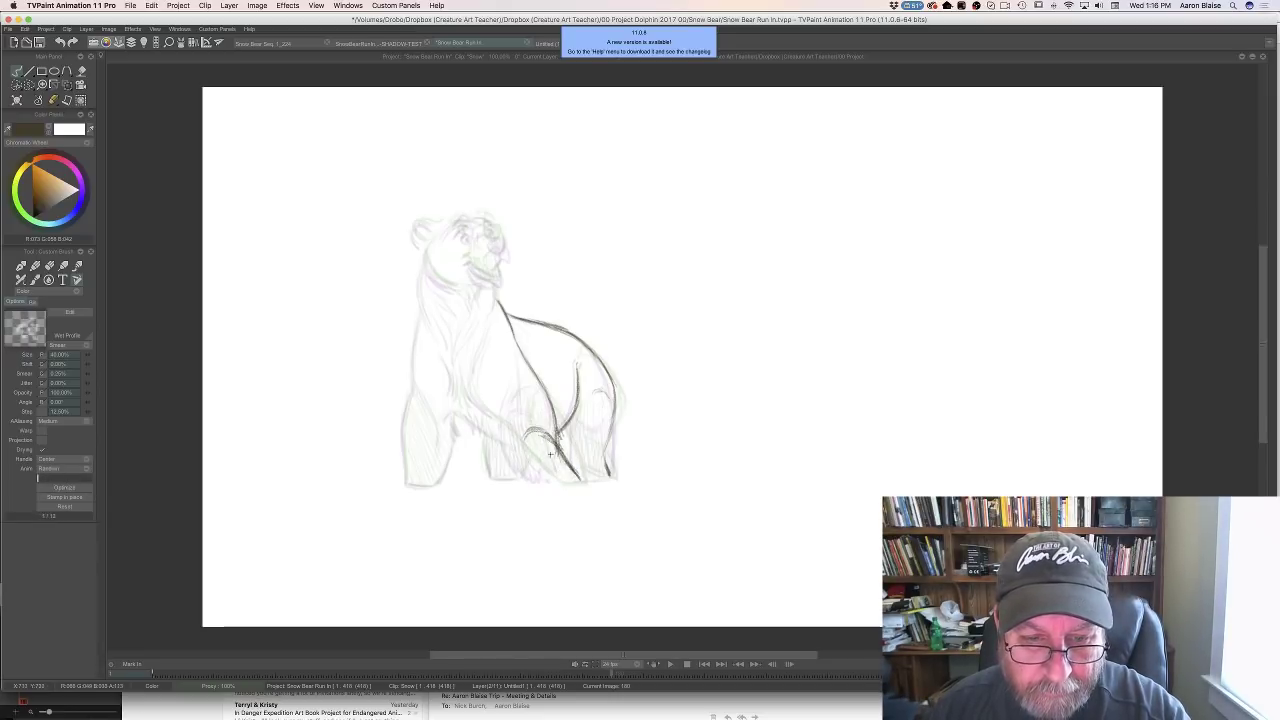
pyautogui.moveTo(546, 479)
pyautogui.mouseDown()
pyautogui.moveTo(526, 460)
pyautogui.moveTo(562, 485)
pyautogui.mouseUp()
pyautogui.press('Right')
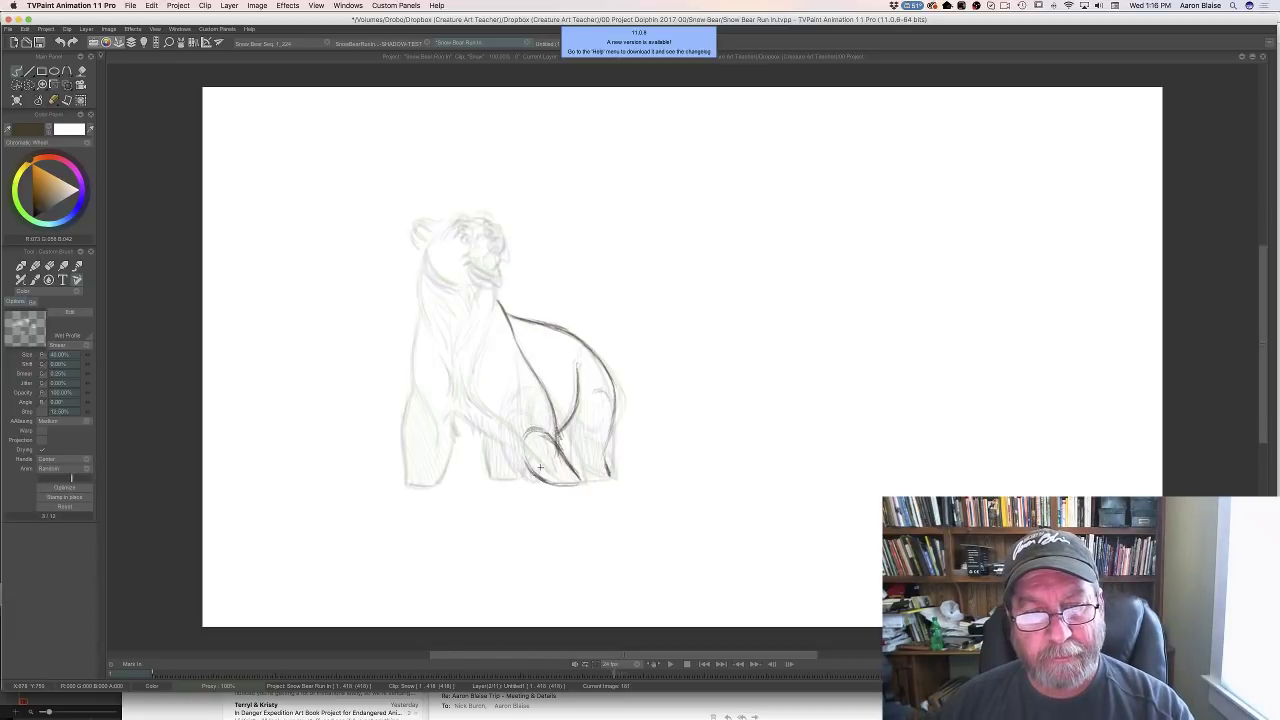
pyautogui.press('Right')
pyautogui.press('Left')
pyautogui.press('Left')
pyautogui.press('Left')
pyautogui.press('Right')
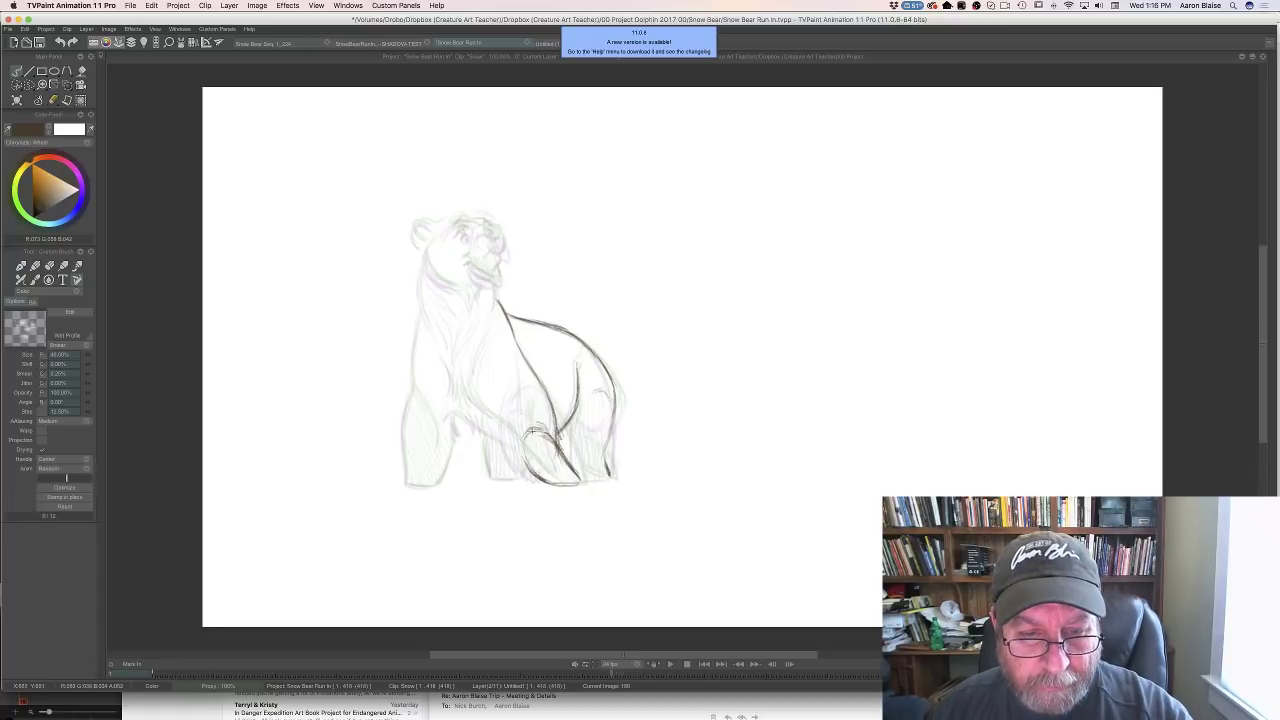
# Add the inner contour of the near foreleg above the paw on frame 180 and flip to compare it
pyautogui.press('Left')
pyautogui.press('Right')
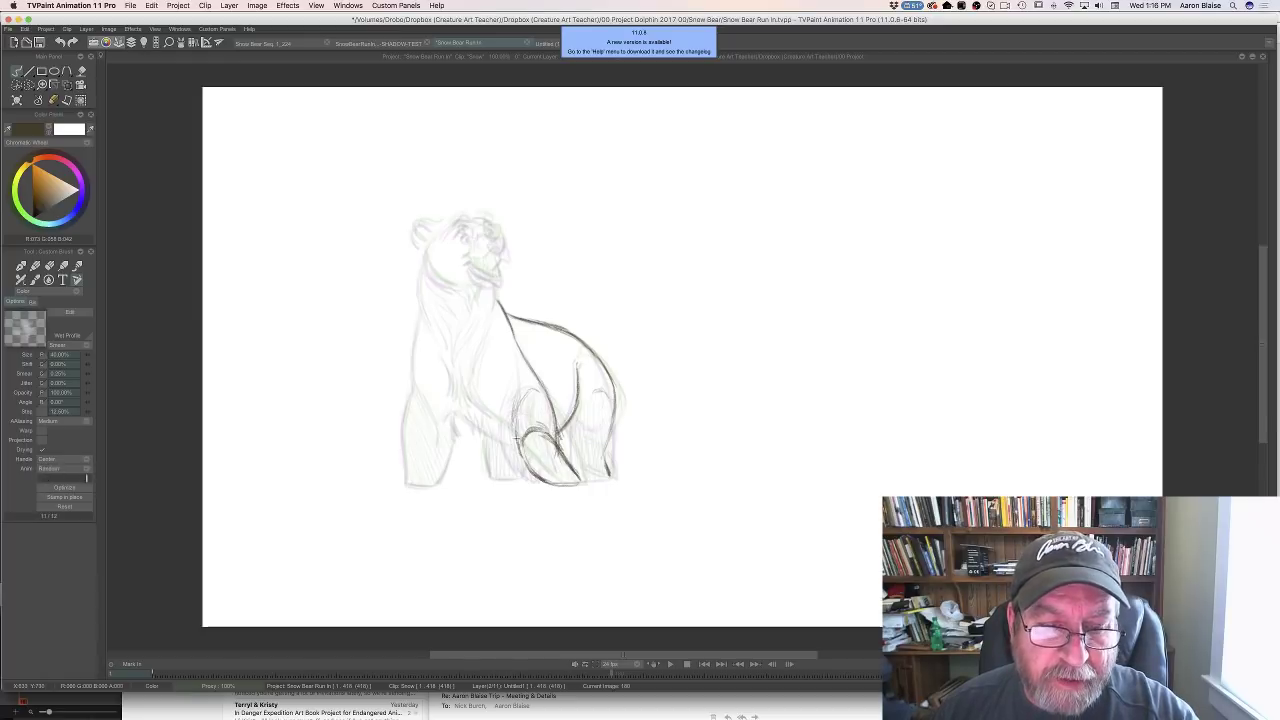
pyautogui.press('Left')
pyautogui.press('Right')
# Draw the curved lower chest line on frame 180 across to the near foreleg, flipping to check its position
pyautogui.press('Left')
pyautogui.press('Right')
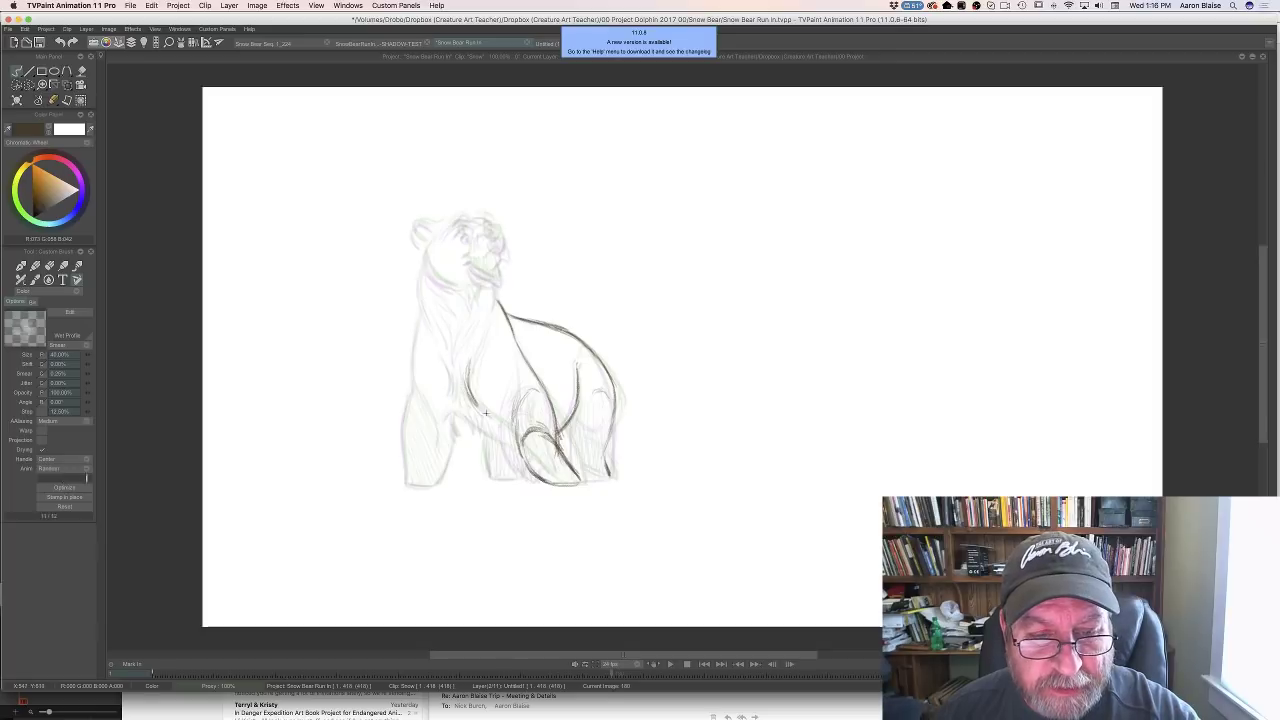
pyautogui.moveTo(472, 393); pyautogui.dragTo(507, 428)
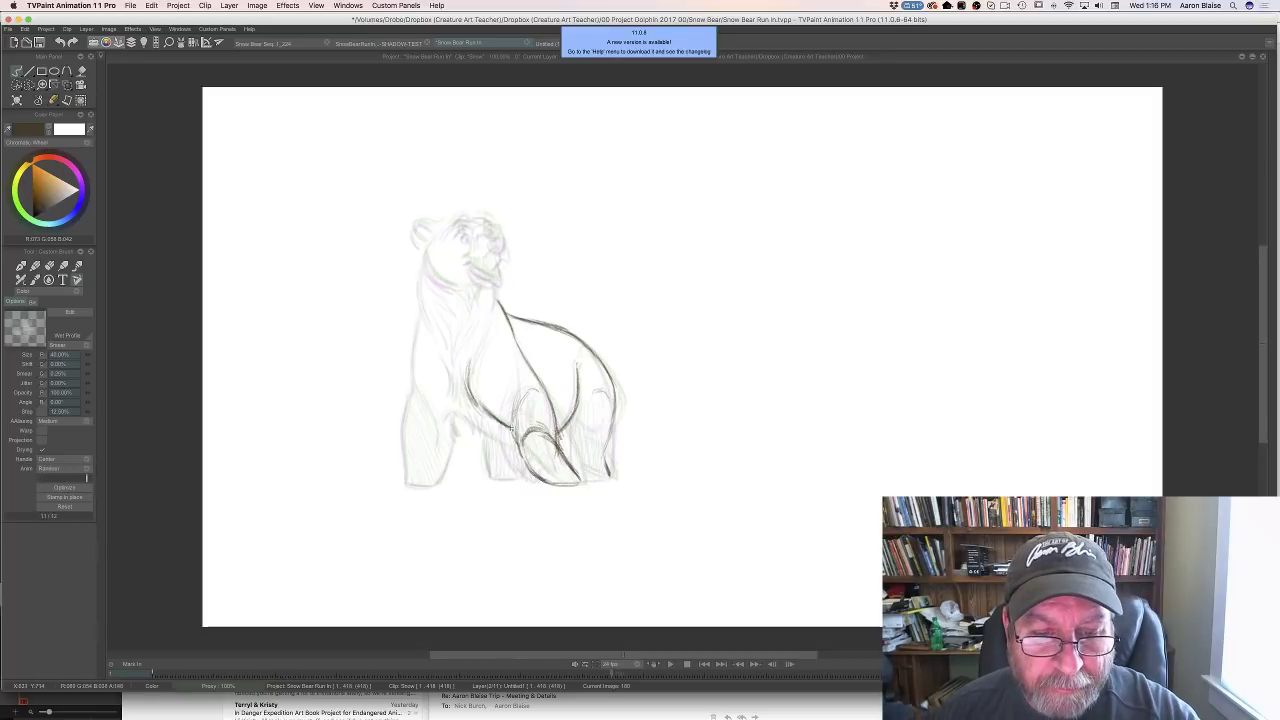
pyautogui.press('Left')
pyautogui.press('Right')
pyautogui.press('Left')
pyautogui.press('Right')
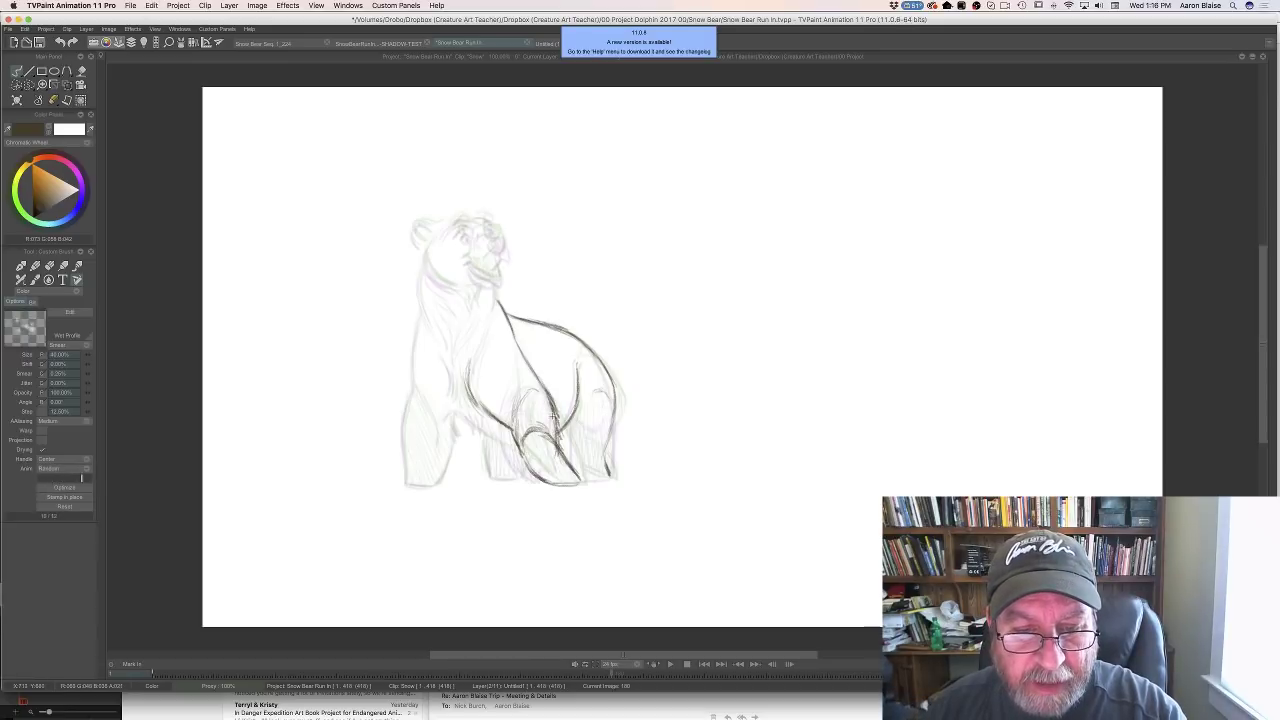
# Shade the near foreleg and paw on frame 180 with hatching and compare them with the adjacent drawing
pyautogui.press('Left')
pyautogui.press('Right')
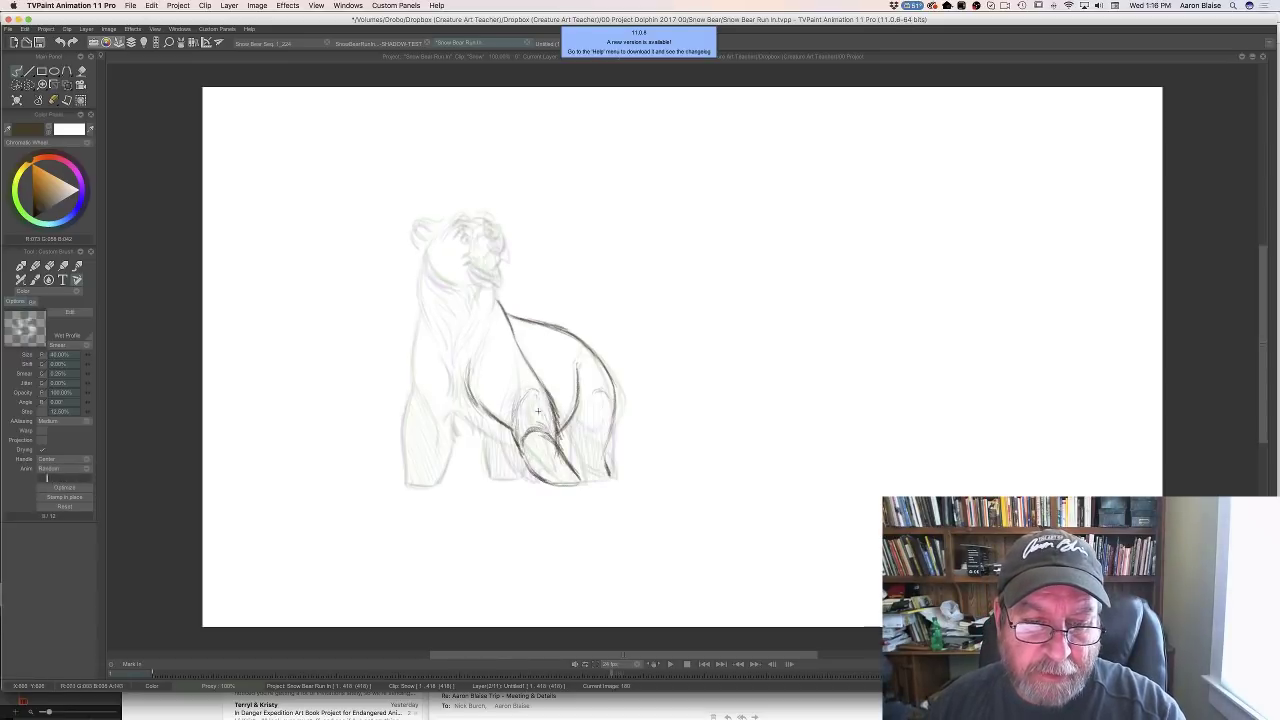
pyautogui.moveTo(537, 410)
pyautogui.mouseDown()
pyautogui.moveTo(524, 458)
pyautogui.moveTo(534, 463)
pyautogui.moveTo(535, 438)
pyautogui.moveTo(575, 486)
pyautogui.mouseUp()
pyautogui.press('Left')
pyautogui.press('Right')
pyautogui.press('Left')
pyautogui.press('Right')
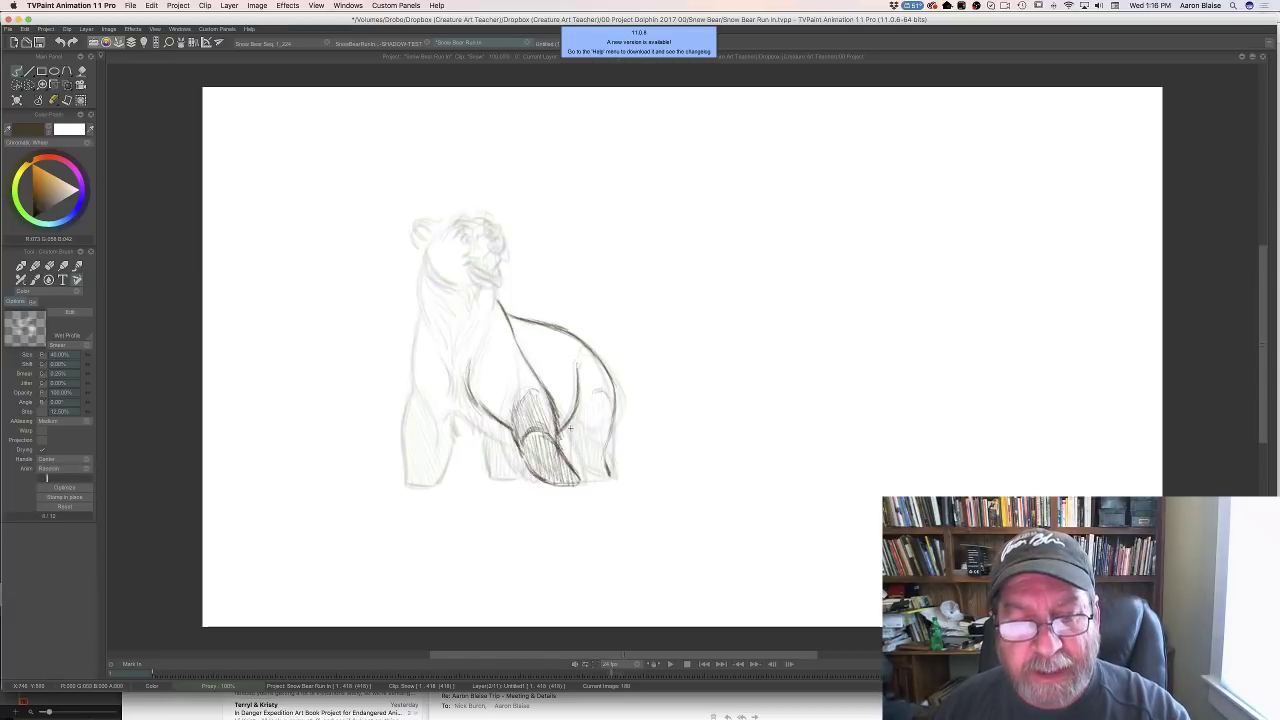
# Sketch the near hind foot on frame 180 with its front edge, upper crease and base line
pyautogui.press('Left')
pyautogui.press('Right')
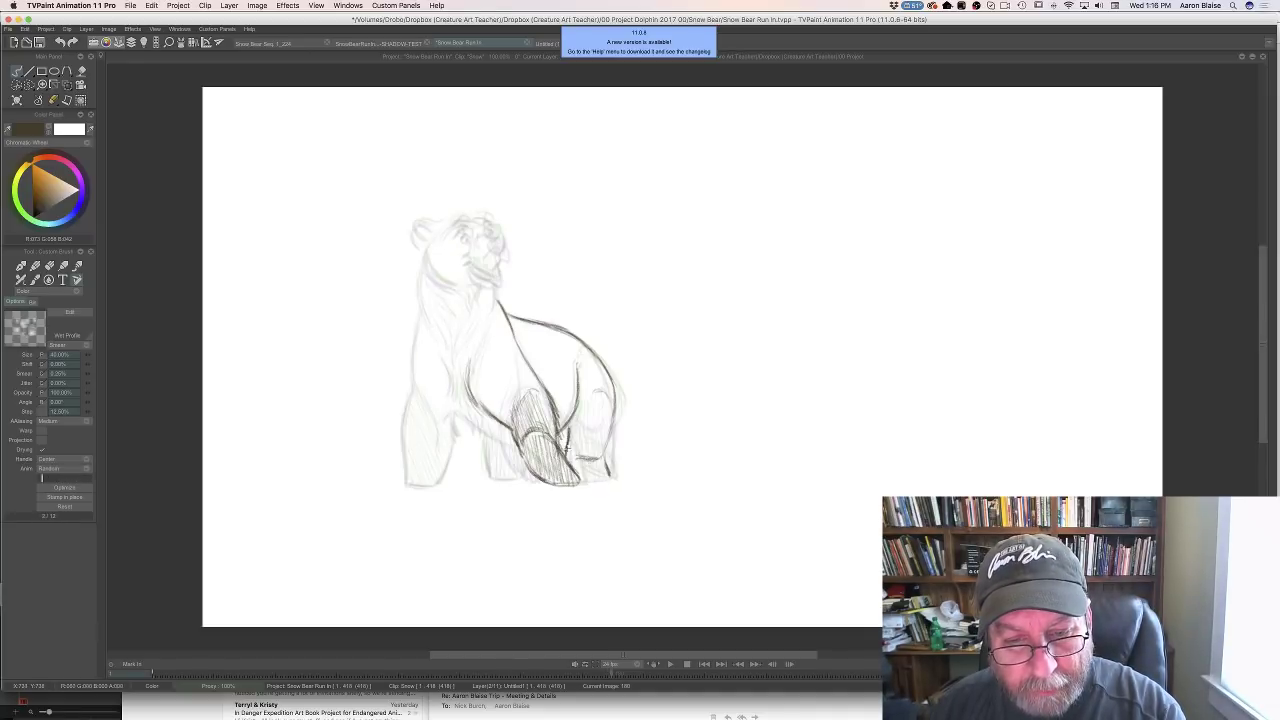
pyautogui.press('Left')
pyautogui.press('Right')
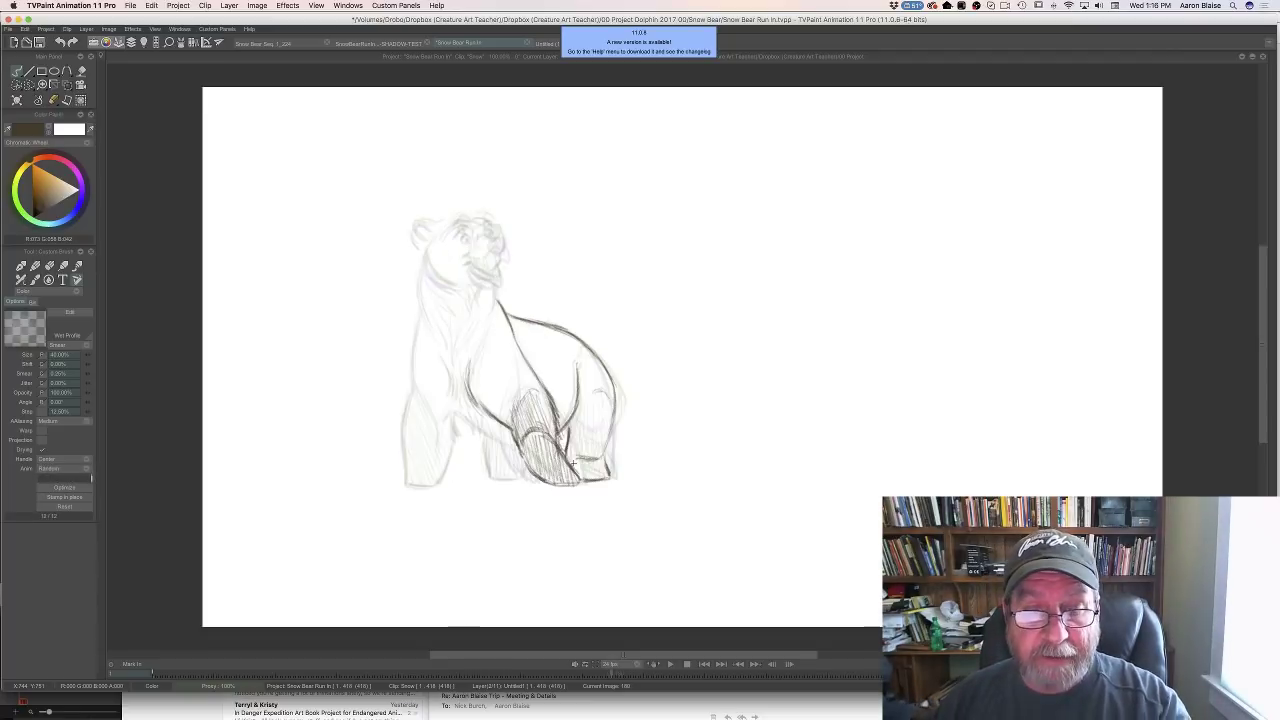
# Add the small curl marks on the near thigh, hatch the lower hind leg, and flip through the adjacent drawings to check it
pyautogui.press('Left')
pyautogui.press('Right')
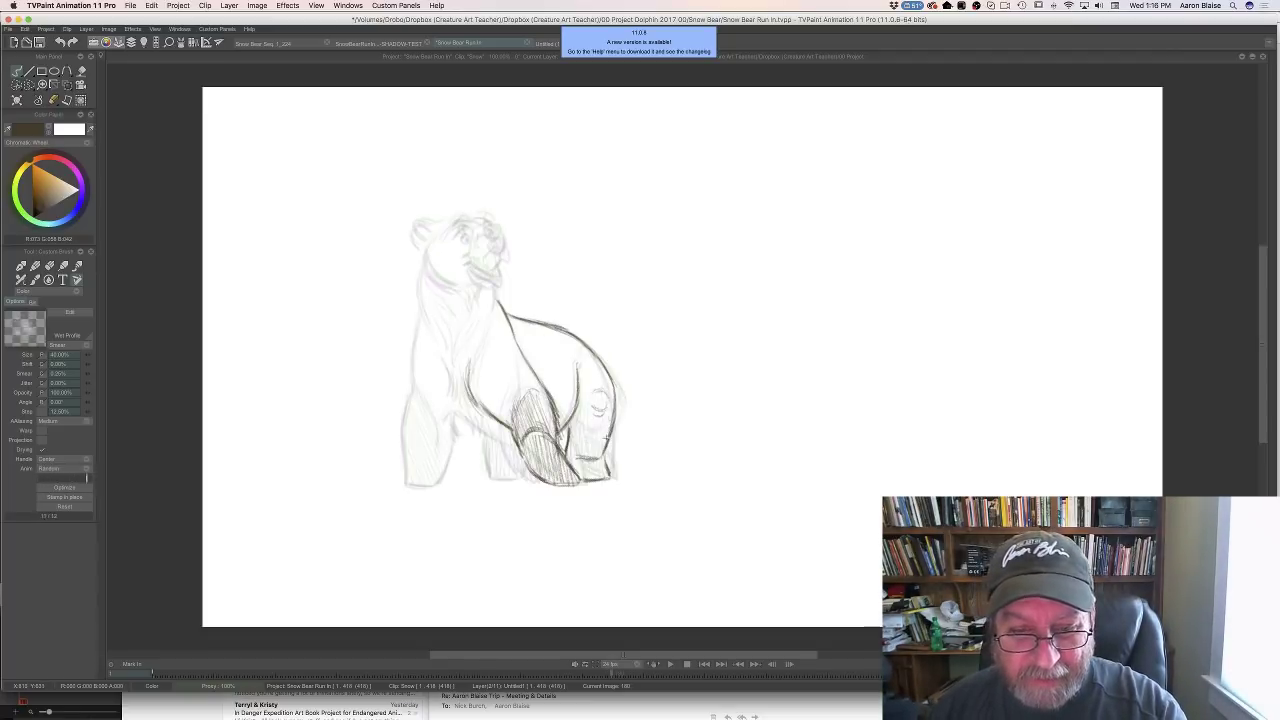
pyautogui.moveTo(607, 437); pyautogui.dragTo(600, 458)
pyautogui.moveTo(585, 412)
pyautogui.mouseDown()
pyautogui.moveTo(582, 480)
pyautogui.moveTo(564, 462)
pyautogui.mouseUp()
pyautogui.press('Left')
pyautogui.press('Right')
pyautogui.press('Left')
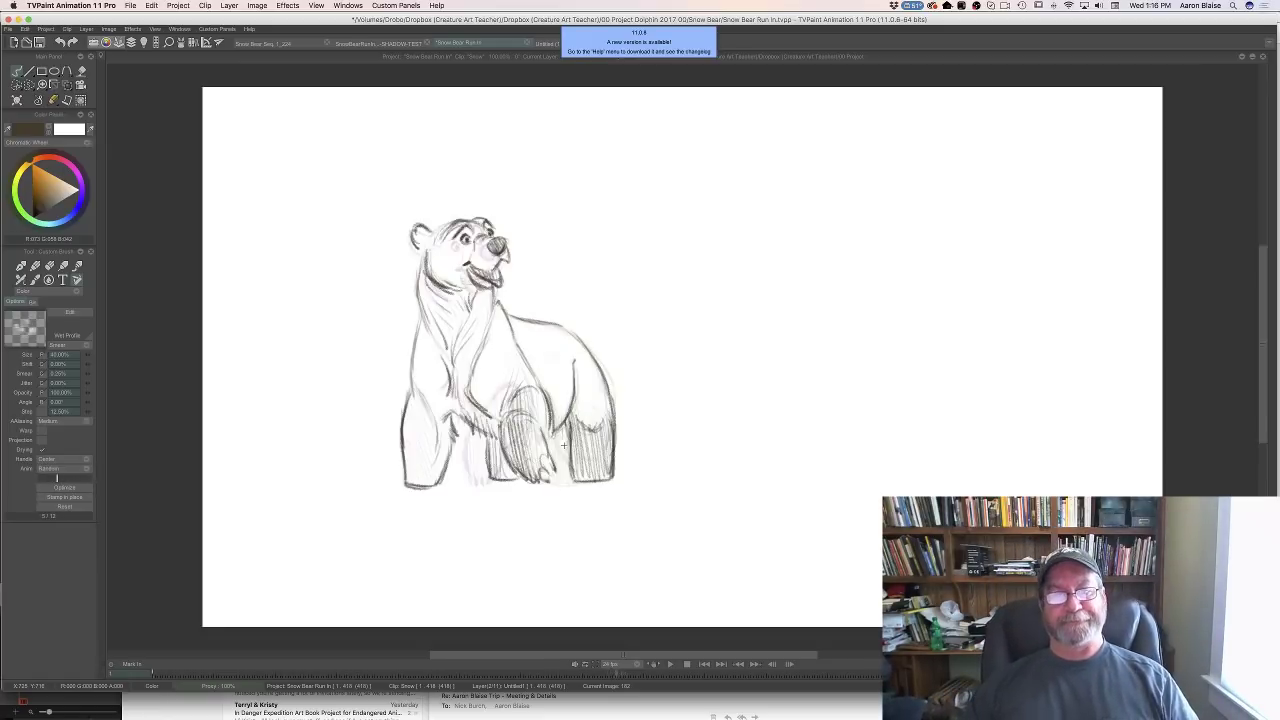
pyautogui.press('Left')
pyautogui.press('Right')
pyautogui.press('Left')
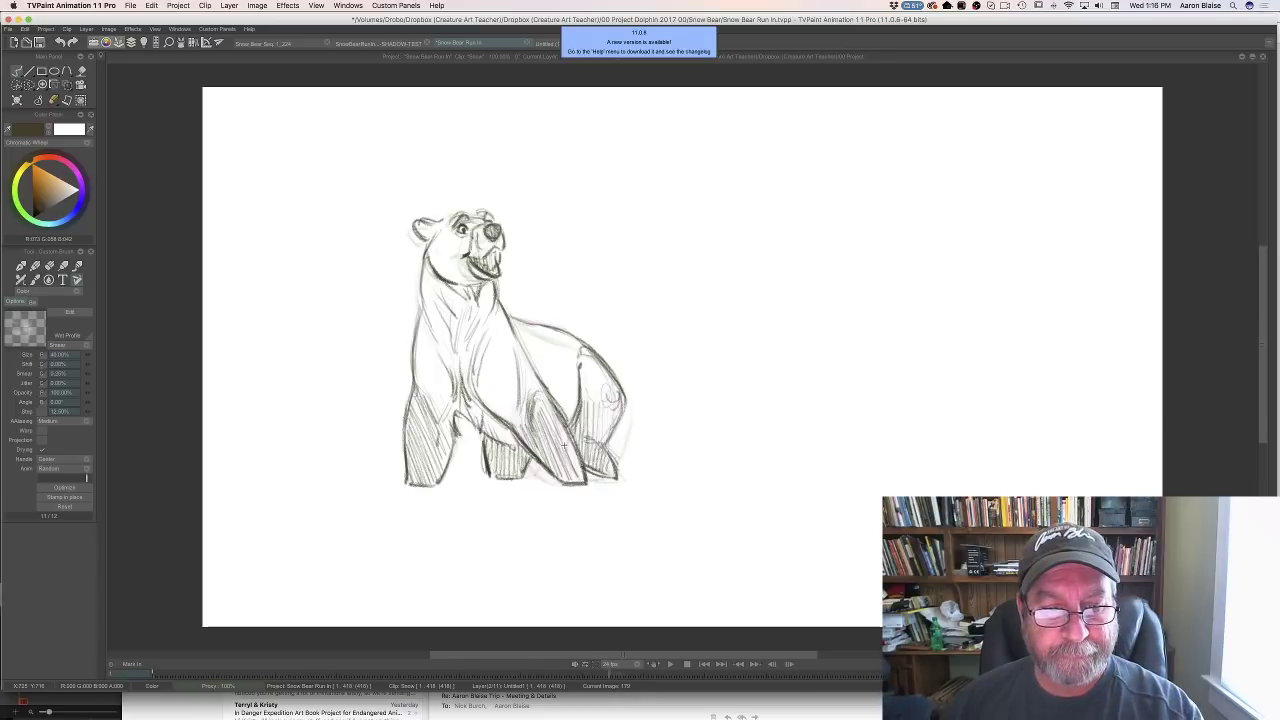
# Draw the belly line on frame 180 from between the forelegs to the near foreleg and add short fur strokes along it
pyautogui.press('Right')
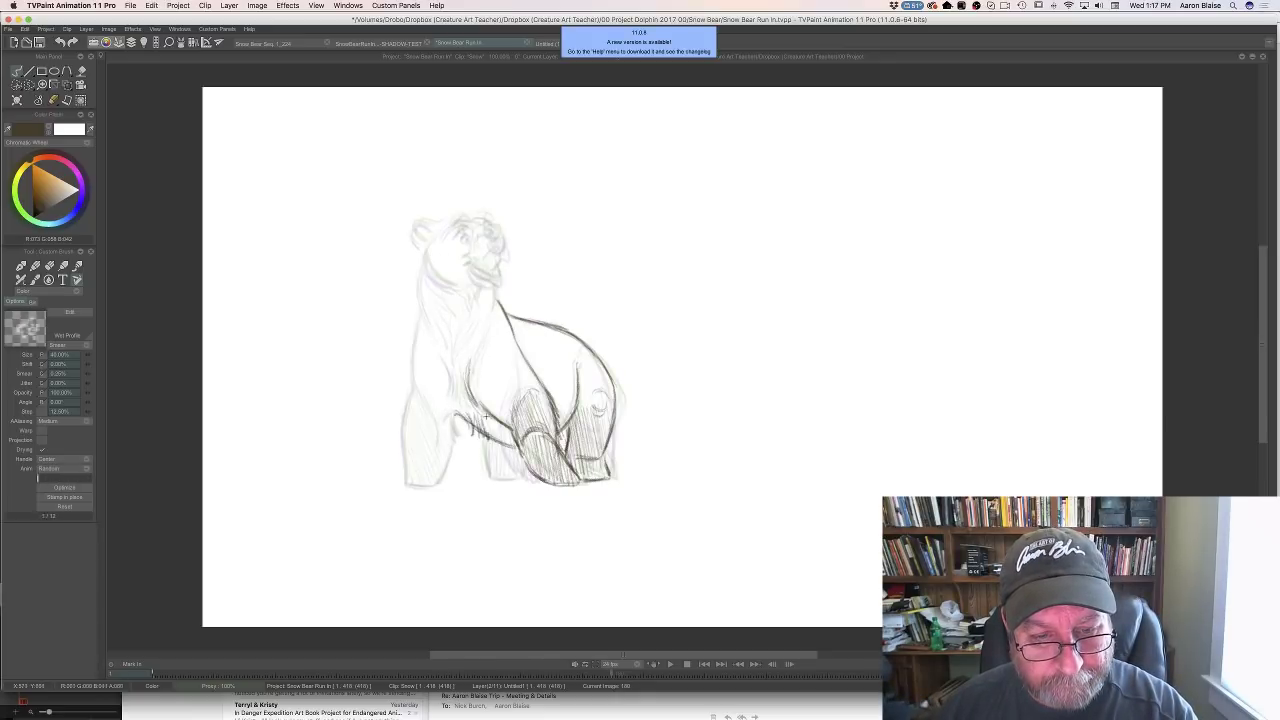
pyautogui.press('Left')
pyautogui.press('Right')
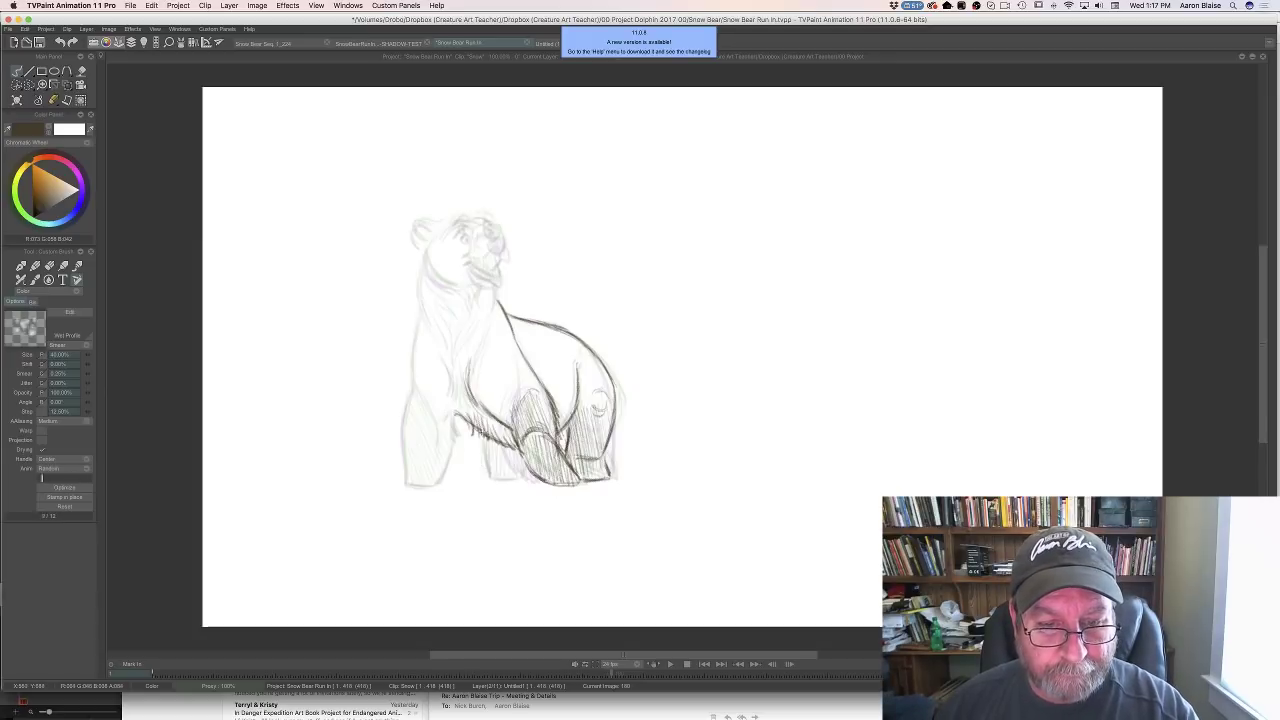
pyautogui.press('Left')
pyautogui.press('Right')
# Outline the far hind leg beneath the belly on frame 180 with its front edge and base line
pyautogui.moveTo(484, 438); pyautogui.dragTo(486, 476)
pyautogui.moveTo(498, 478); pyautogui.dragTo(521, 479)
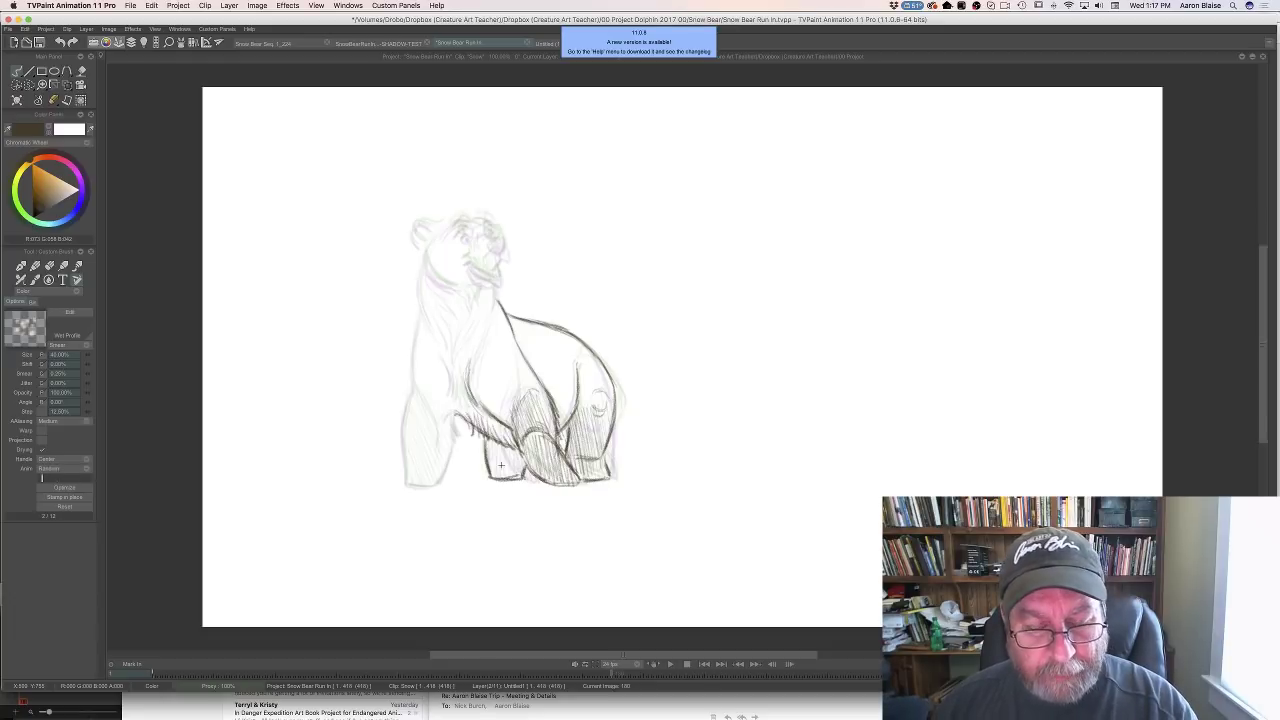
pyautogui.press('e')
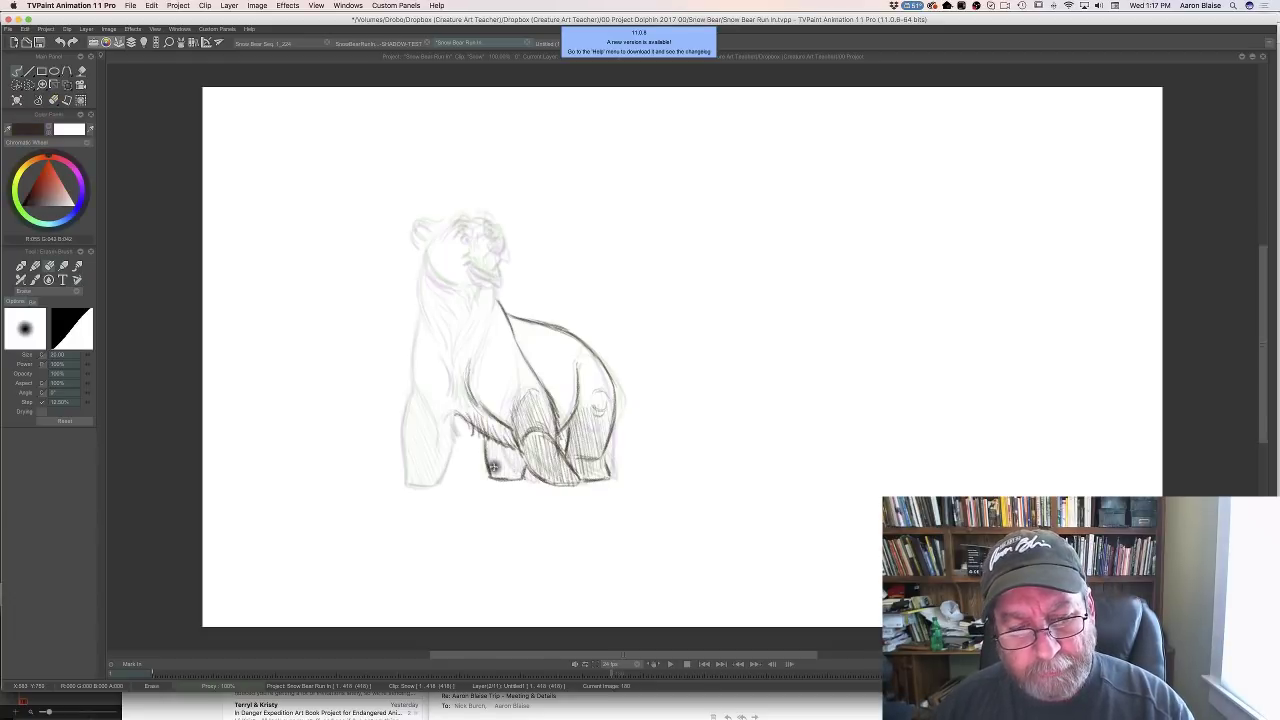
pyautogui.press('b')
# Fill the far hind leg on frame 180 with vertical hatching and flip to the adjacent drawing to compare it
pyautogui.moveTo(524, 458); pyautogui.dragTo(518, 480)
pyautogui.moveTo(509, 446); pyautogui.dragTo(509, 477)
pyautogui.moveTo(496, 441); pyautogui.dragTo(499, 477)
pyautogui.moveTo(487, 440)
pyautogui.mouseDown()
pyautogui.moveTo(493, 478)
pyautogui.moveTo(489, 467)
pyautogui.mouseUp()
pyautogui.press('Left')
pyautogui.press('Right')
pyautogui.press('Left')
pyautogui.press('Right')
pyautogui.press('Left')
pyautogui.press('Right')
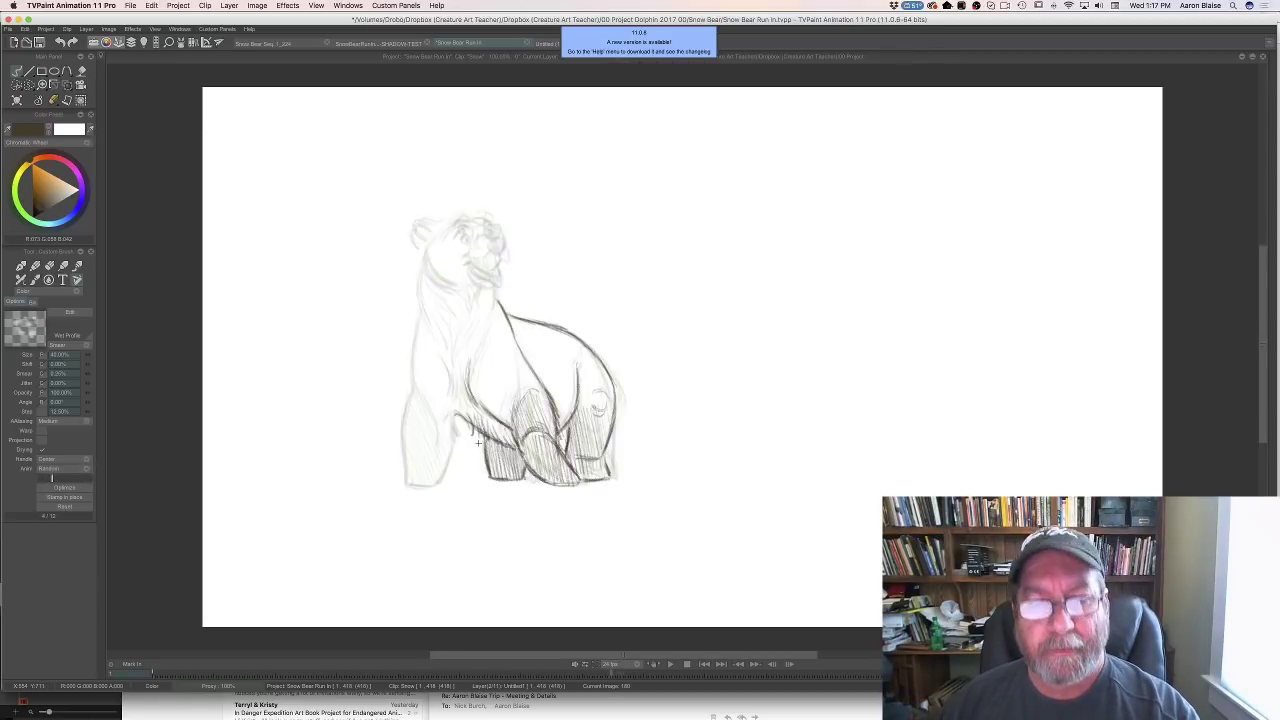
# Draw the line from below the jaw down the neck into the chest on frame 180, using the adjacent drawing as reference
pyautogui.press('Left')
pyautogui.press('Right')
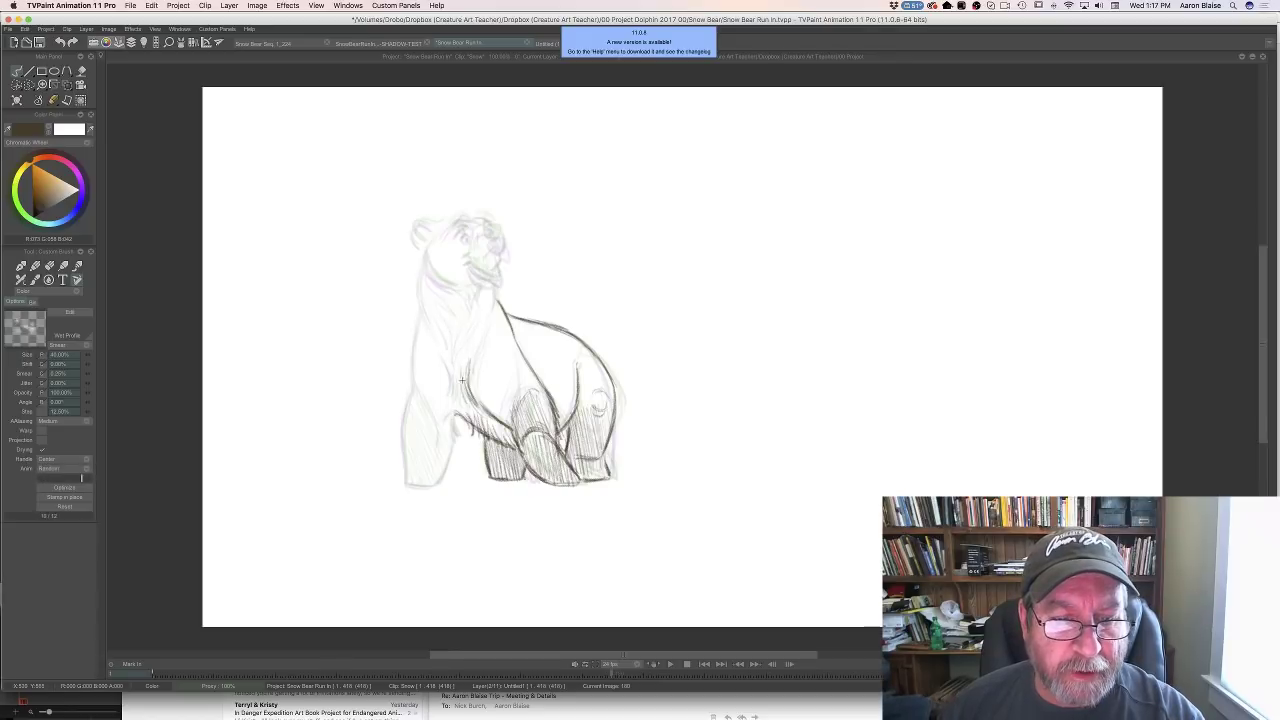
pyautogui.press('Left')
pyautogui.press('Right')
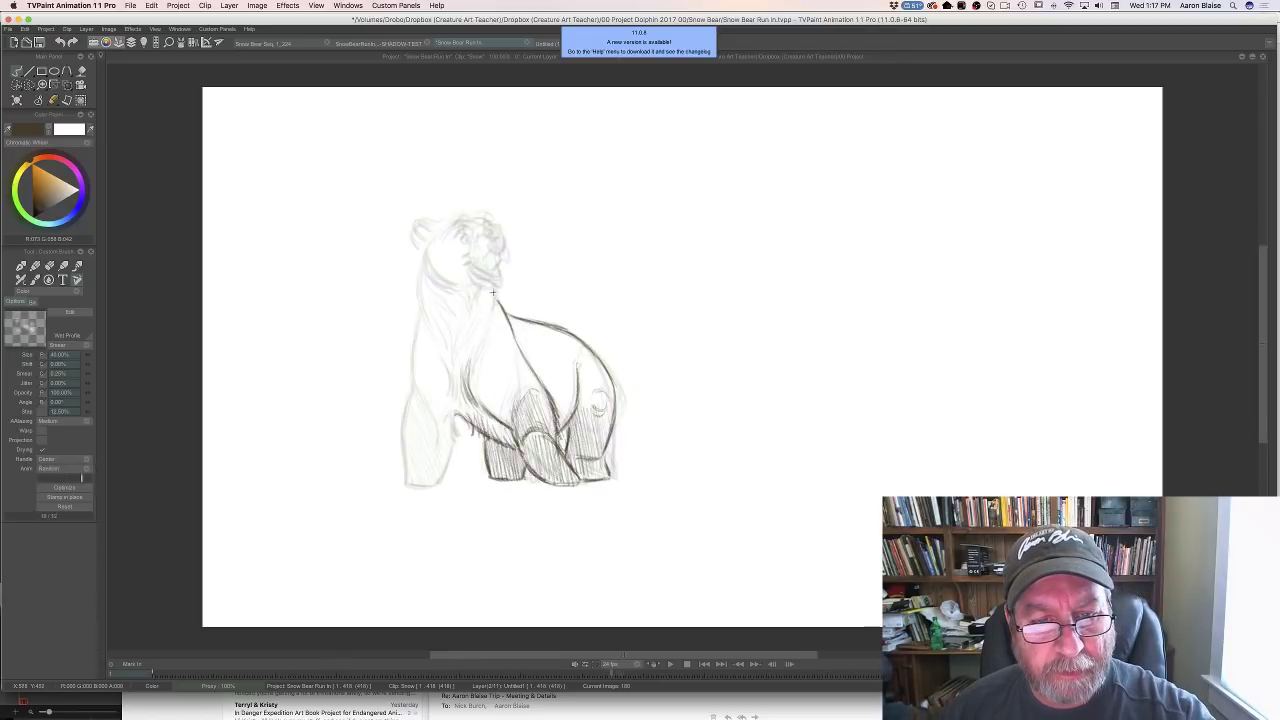
pyautogui.moveTo(495, 290); pyautogui.dragTo(471, 369)
pyautogui.press('Left')
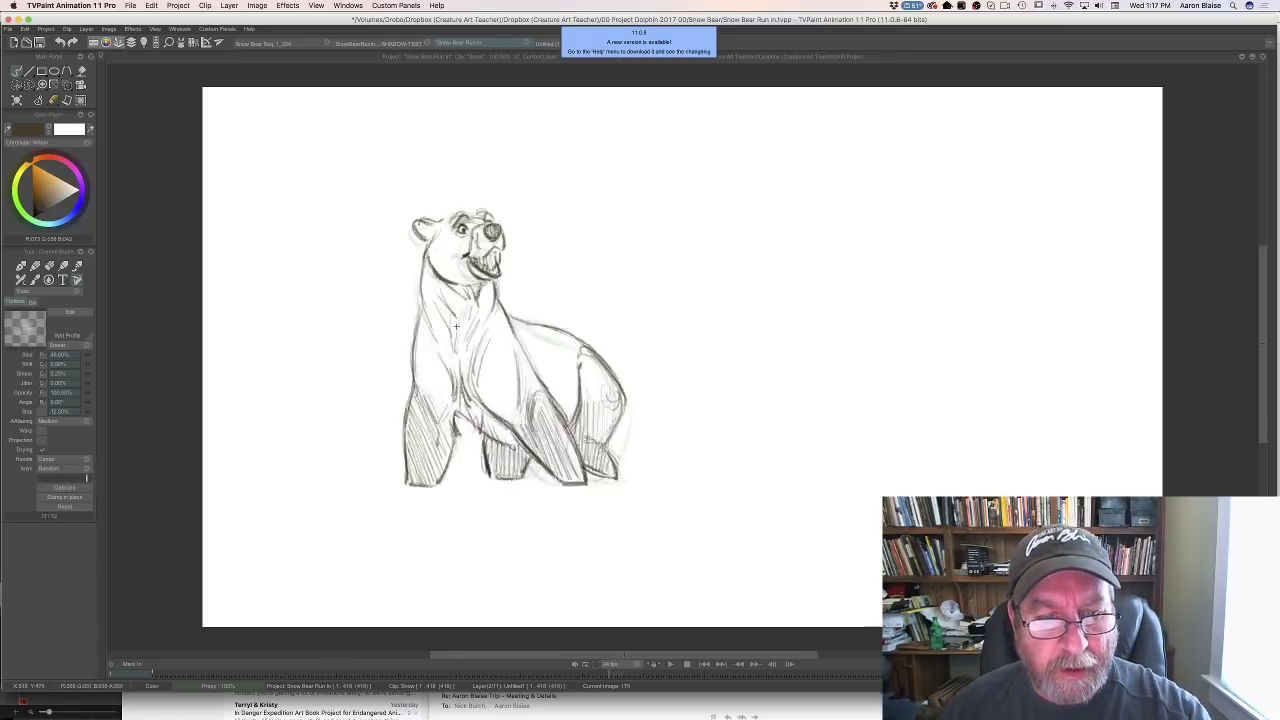
# Draw the outer contour of the other shoulder and foreleg on frame 180 from the neck down to the foot
pyautogui.press('Right')
pyautogui.moveTo(420, 311); pyautogui.dragTo(404, 480)
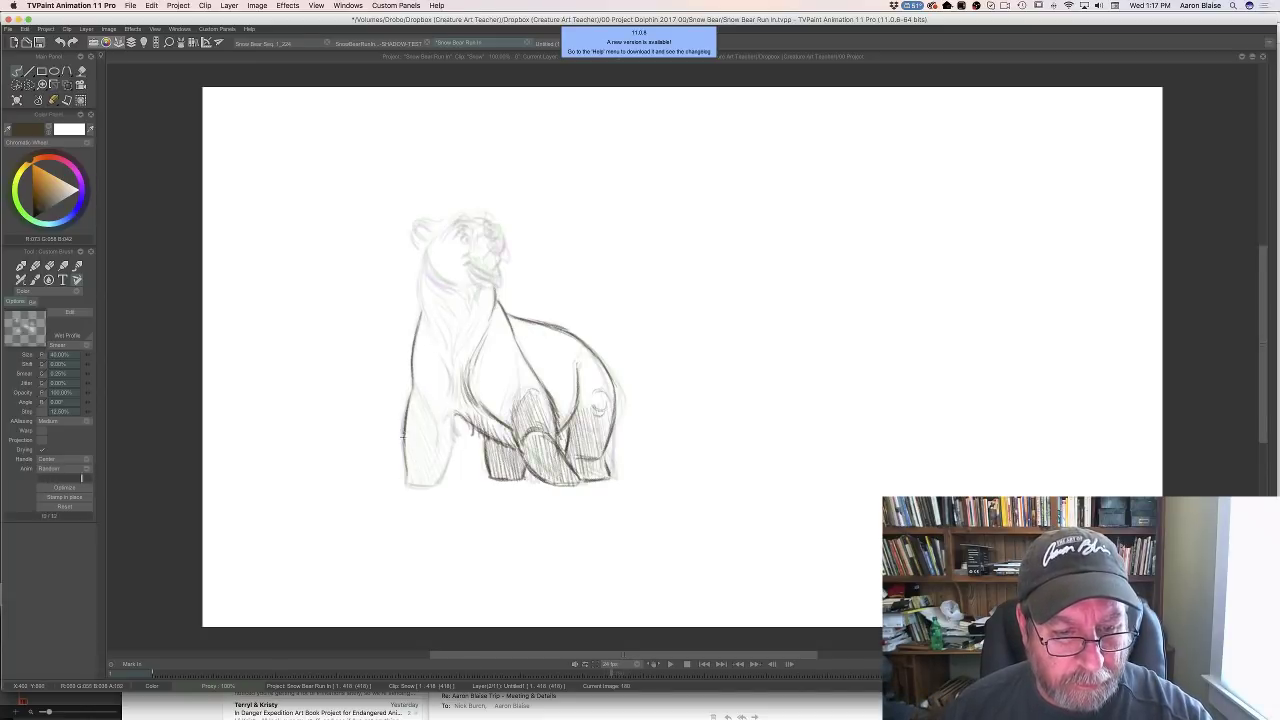
pyautogui.moveTo(406, 436); pyautogui.dragTo(405, 484)
pyautogui.press('Left')
pyautogui.press('Right')
# Complete the other foreleg on frame 180 with its forearm line, base and inner edge, comparing it with the adjacent drawing
pyautogui.moveTo(418, 378)
pyautogui.mouseDown()
pyautogui.moveTo(414, 408)
pyautogui.moveTo(456, 446)
pyautogui.moveTo(438, 483)
pyautogui.moveTo(406, 484)
pyautogui.mouseUp()
pyautogui.press('Left')
pyautogui.press('Right')
pyautogui.press('Left')
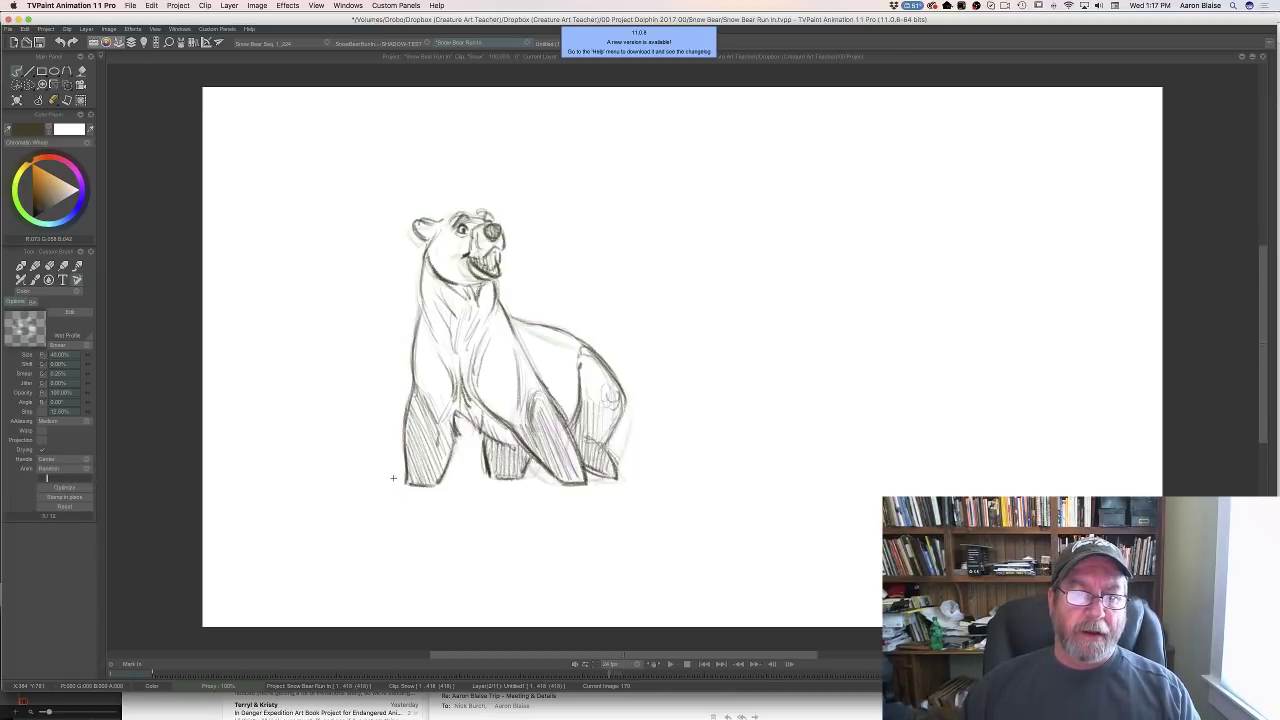
pyautogui.press('Right')
pyautogui.press('Left')
pyautogui.press('Right')
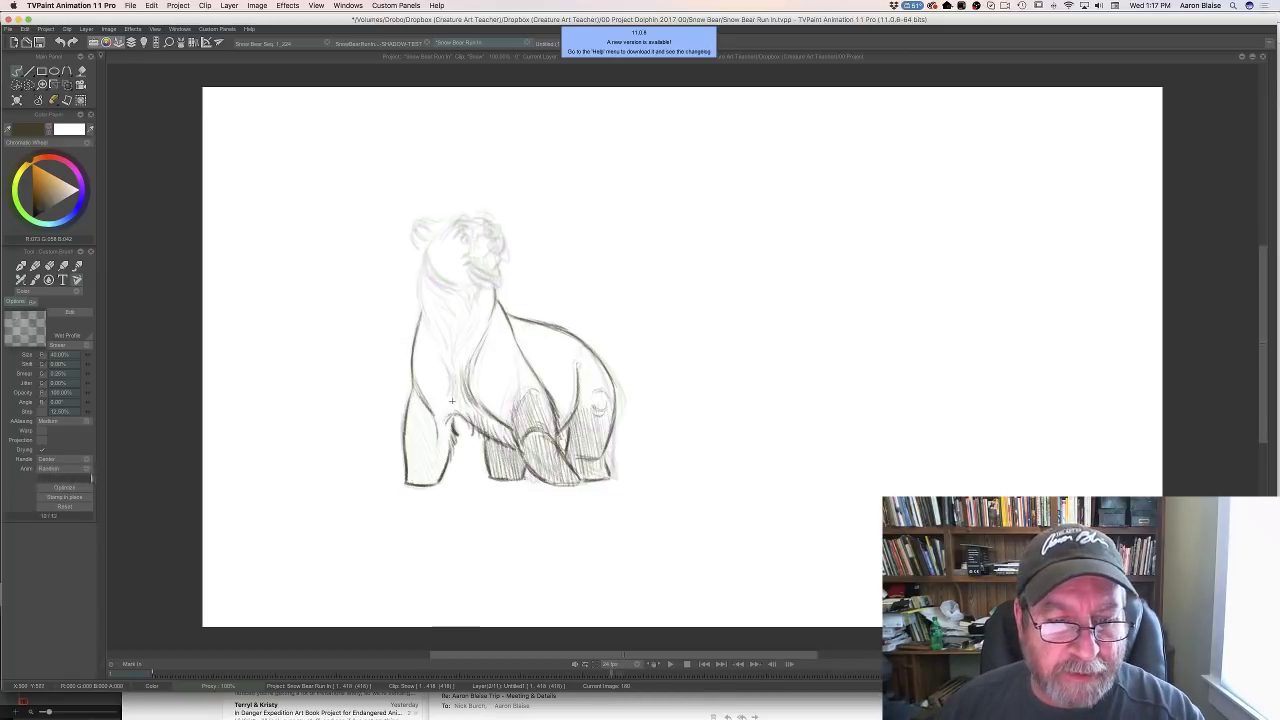
# Draw the outer neck contour on frame 180 from below the head down into the shoulder
pyautogui.press('Left')
pyautogui.press('Right')
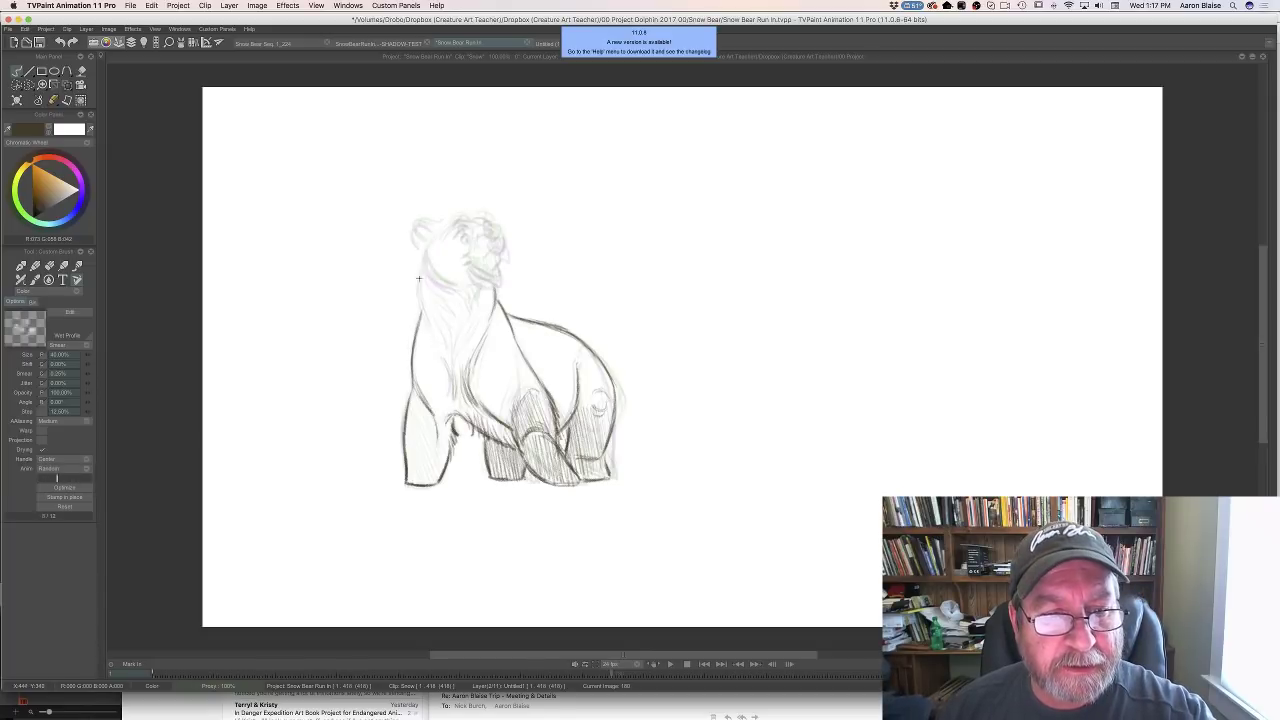
pyautogui.moveTo(418, 276)
pyautogui.mouseDown()
pyautogui.moveTo(416, 312)
pyautogui.moveTo(431, 329)
pyautogui.mouseUp()
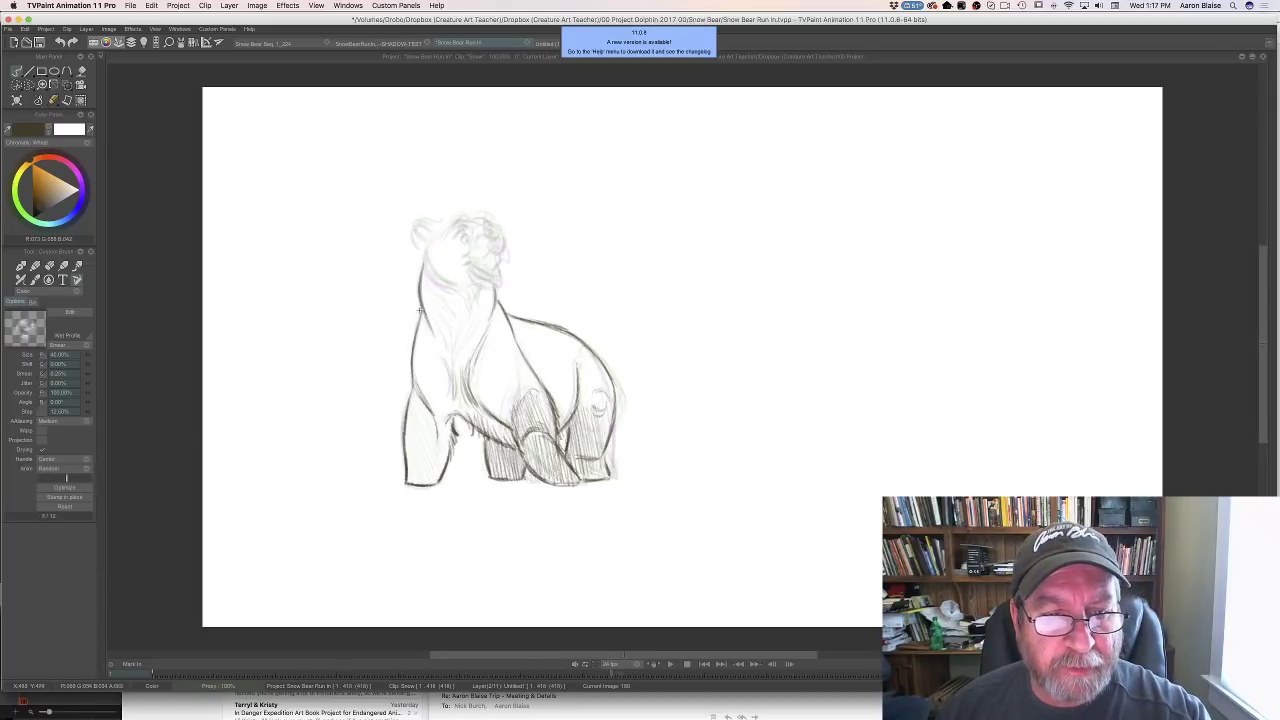
# Draw the cheek line at the back of the jaw on frame 180, checking it against the adjacent drawing
pyautogui.press('Left')
pyautogui.press('Right')
pyautogui.press('Left')
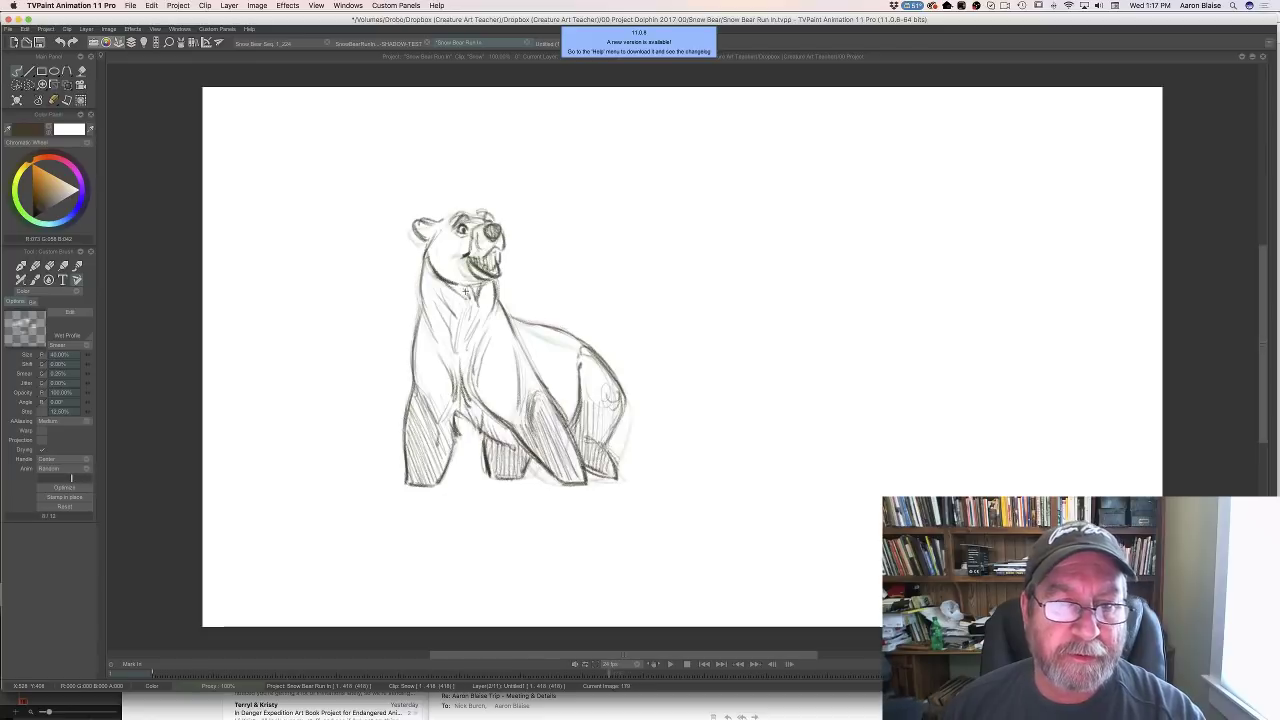
pyautogui.press('Right')
pyautogui.moveTo(445, 286)
pyautogui.mouseDown()
pyautogui.moveTo(430, 266)
pyautogui.moveTo(446, 286)
pyautogui.mouseUp()
pyautogui.press('Left')
pyautogui.press('Right')
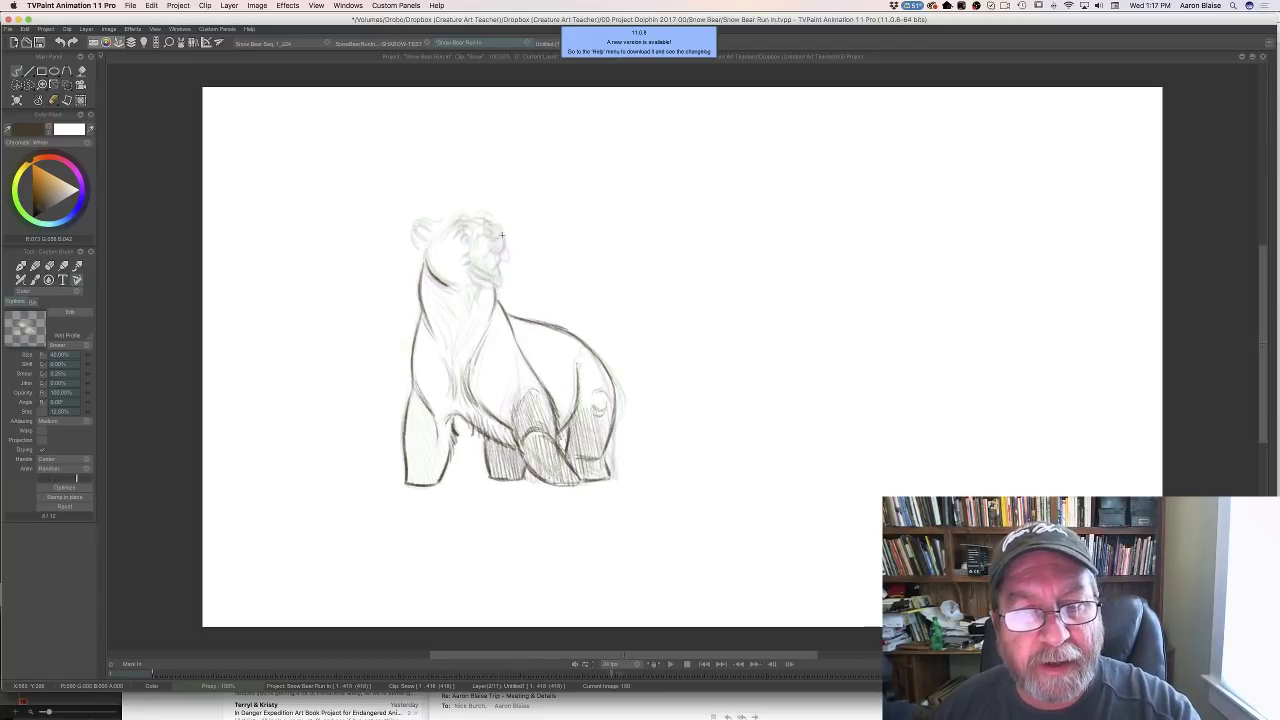
# Outline the bear's nose on frame 180 and shade it in, comparing its position with the neighbouring drawings
pyautogui.press('Left')
pyautogui.press('Right')
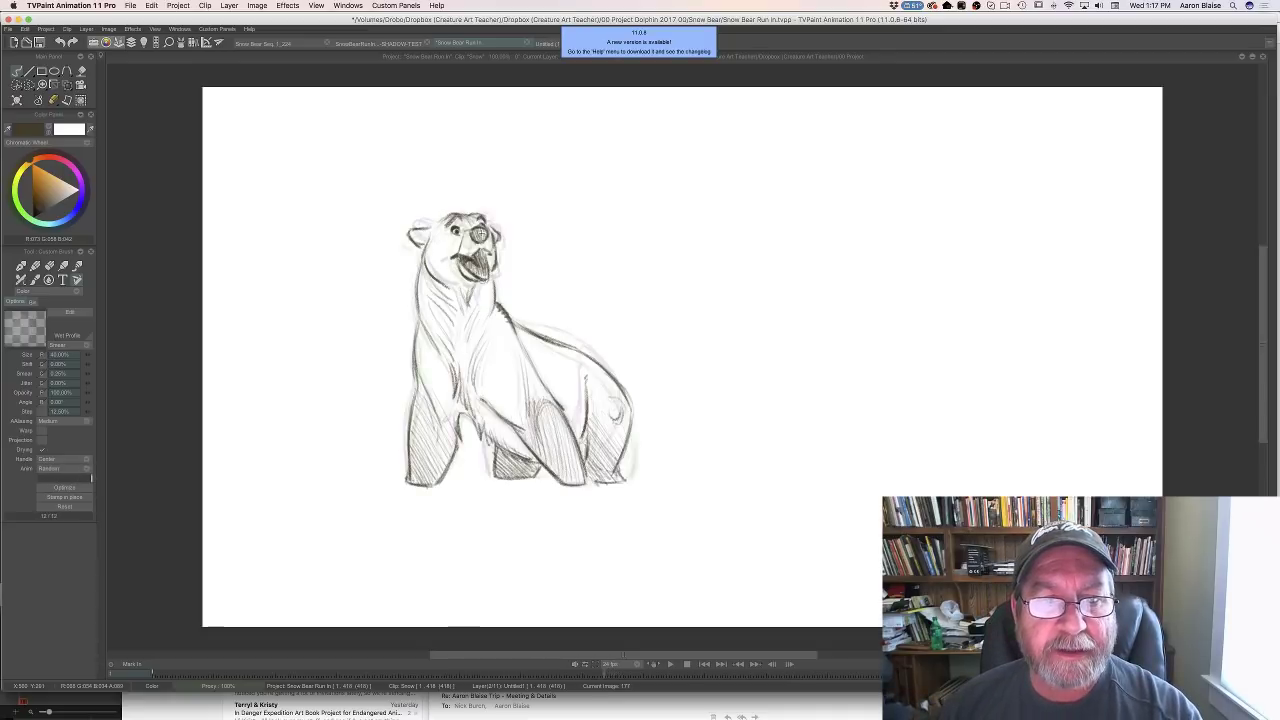
pyautogui.press('Left')
pyautogui.press('Right')
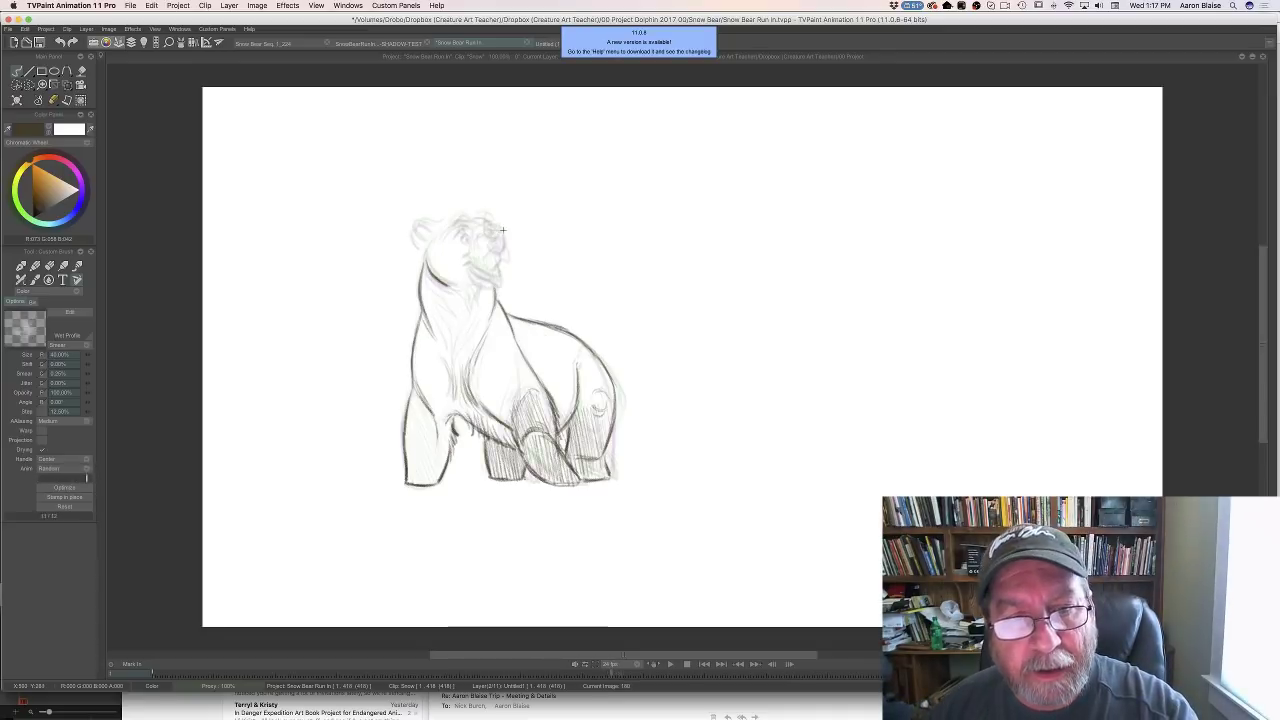
pyautogui.moveTo(495, 230)
pyautogui.mouseDown()
pyautogui.moveTo(504, 243)
pyautogui.moveTo(495, 231)
pyautogui.mouseUp()
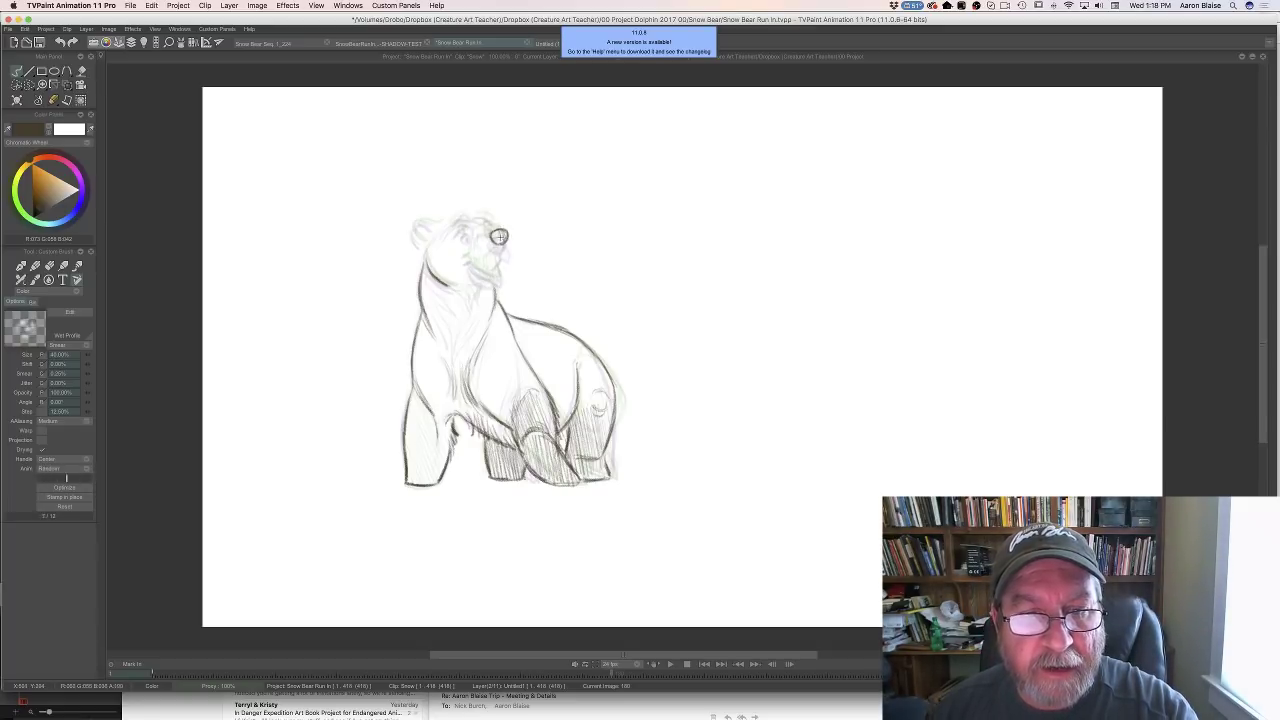
pyautogui.moveTo(499, 236); pyautogui.dragTo(491, 234)
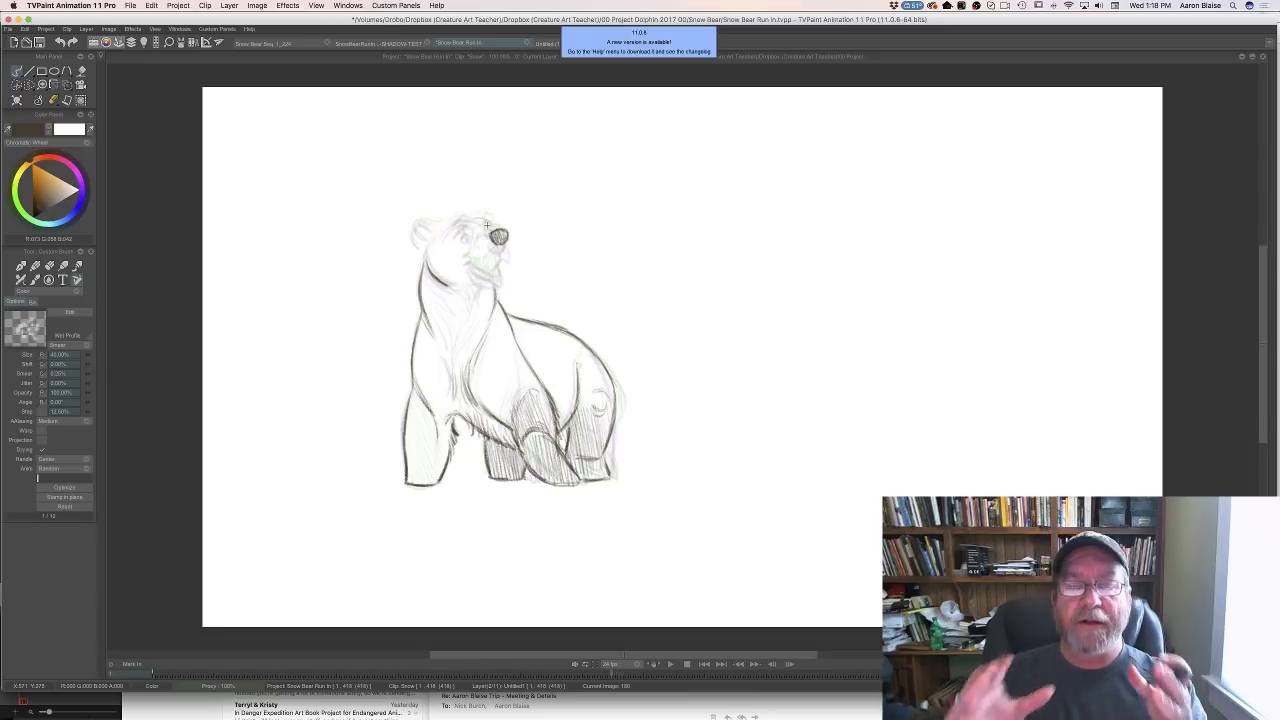
# Draw the top contour of the head and the outline of the ear on frame 180
pyautogui.press('Left')
pyautogui.press('Right')
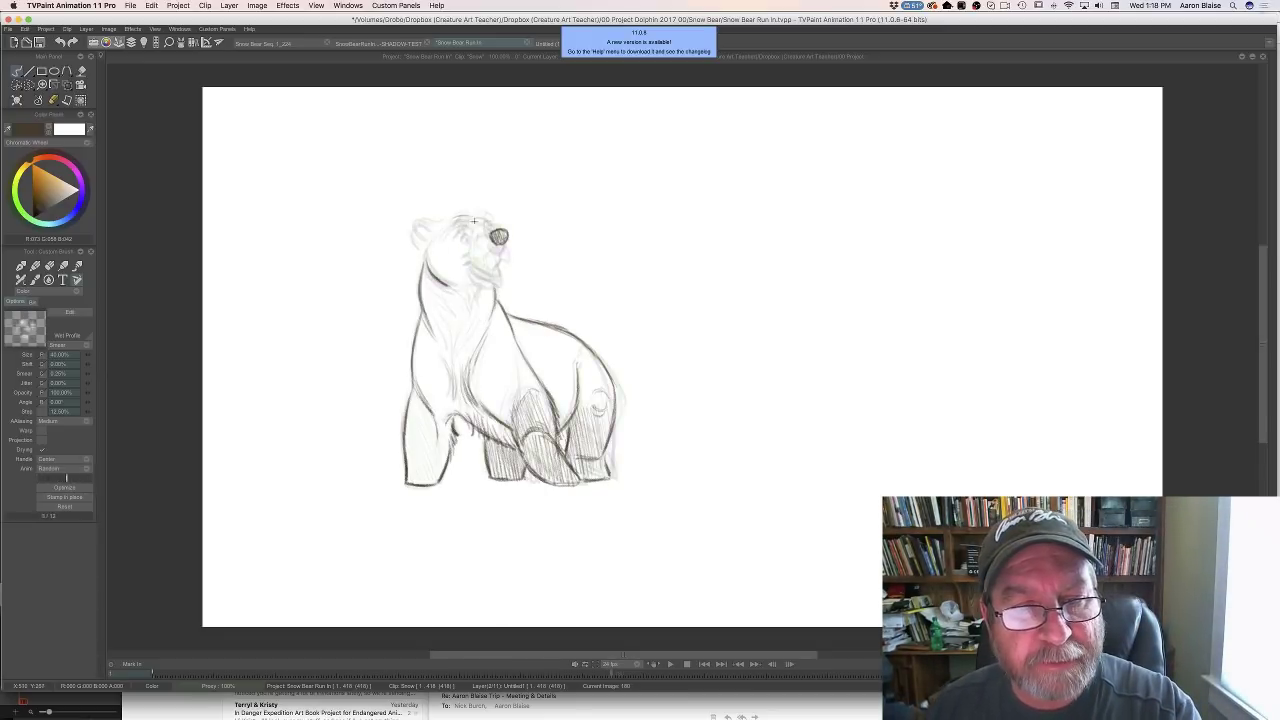
pyautogui.press('Right')
pyautogui.press('Left')
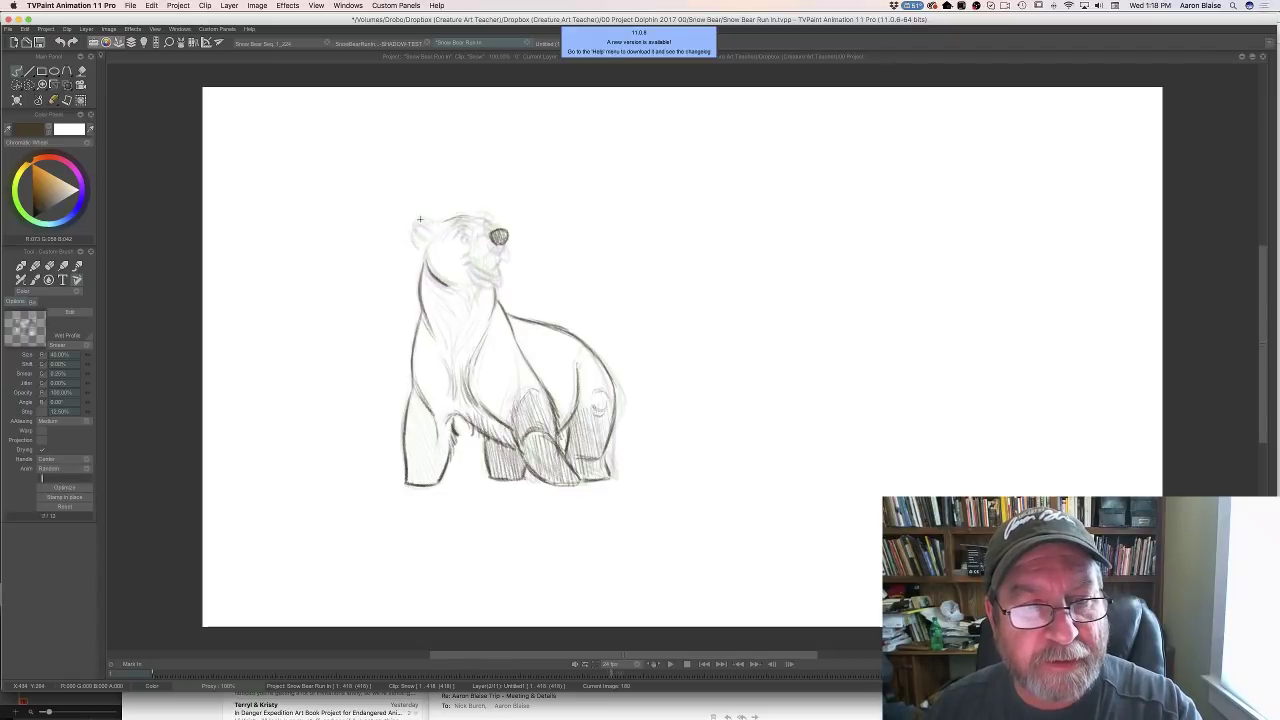
pyautogui.press('Right')
pyautogui.press('Left')
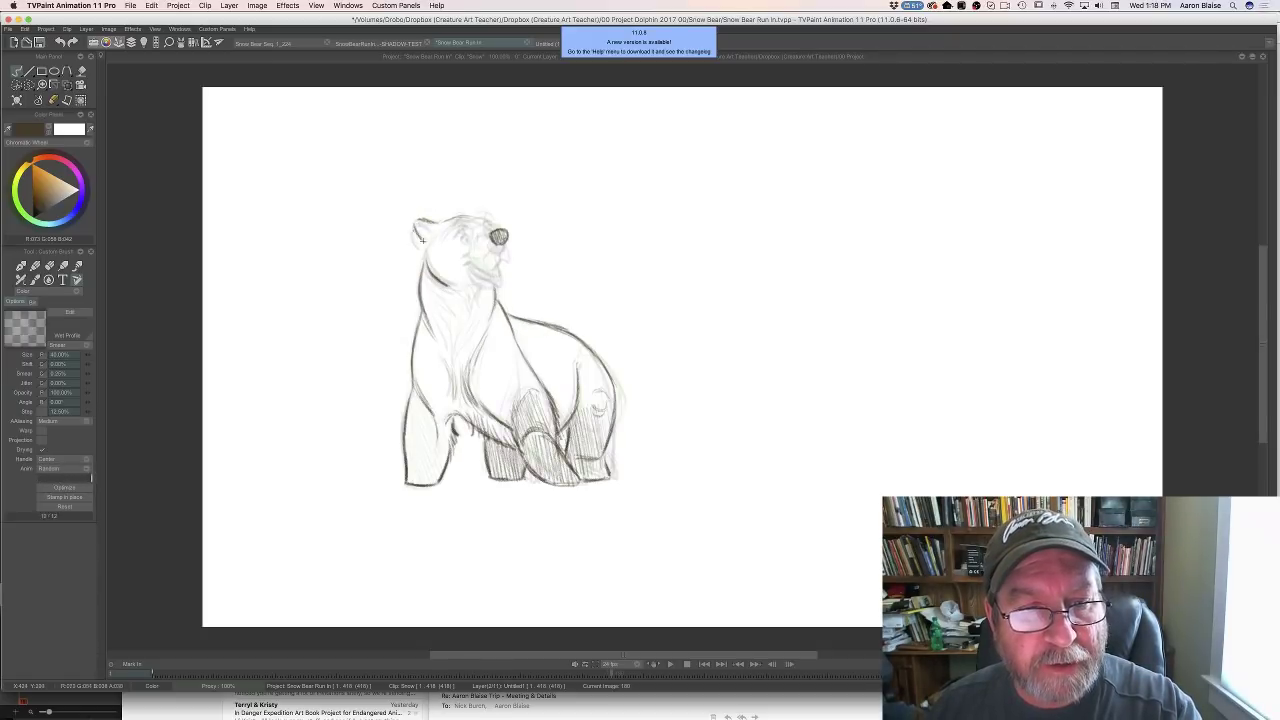
# Reinforce the ear on frame 180, comparing its shape and position with the drawing on frame 179
pyautogui.press('Right')
pyautogui.press('Left')
pyautogui.press('Right')
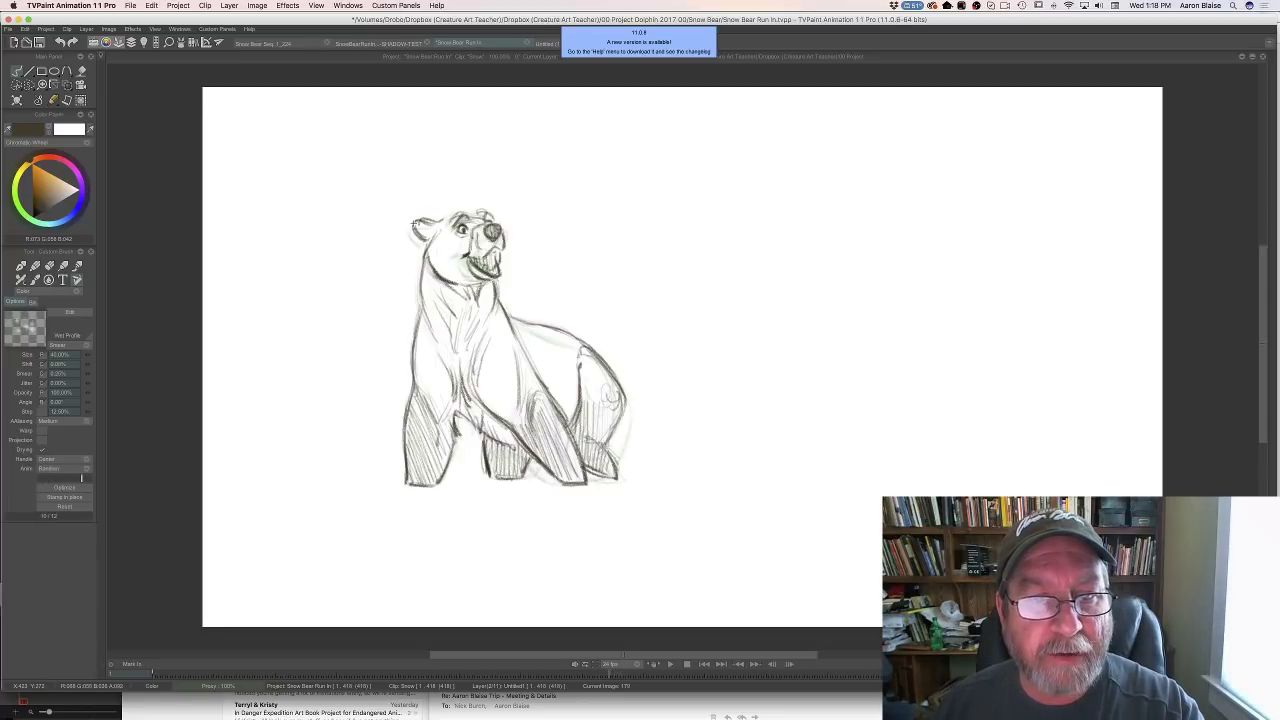
pyautogui.press('Left')
pyautogui.press('Right')
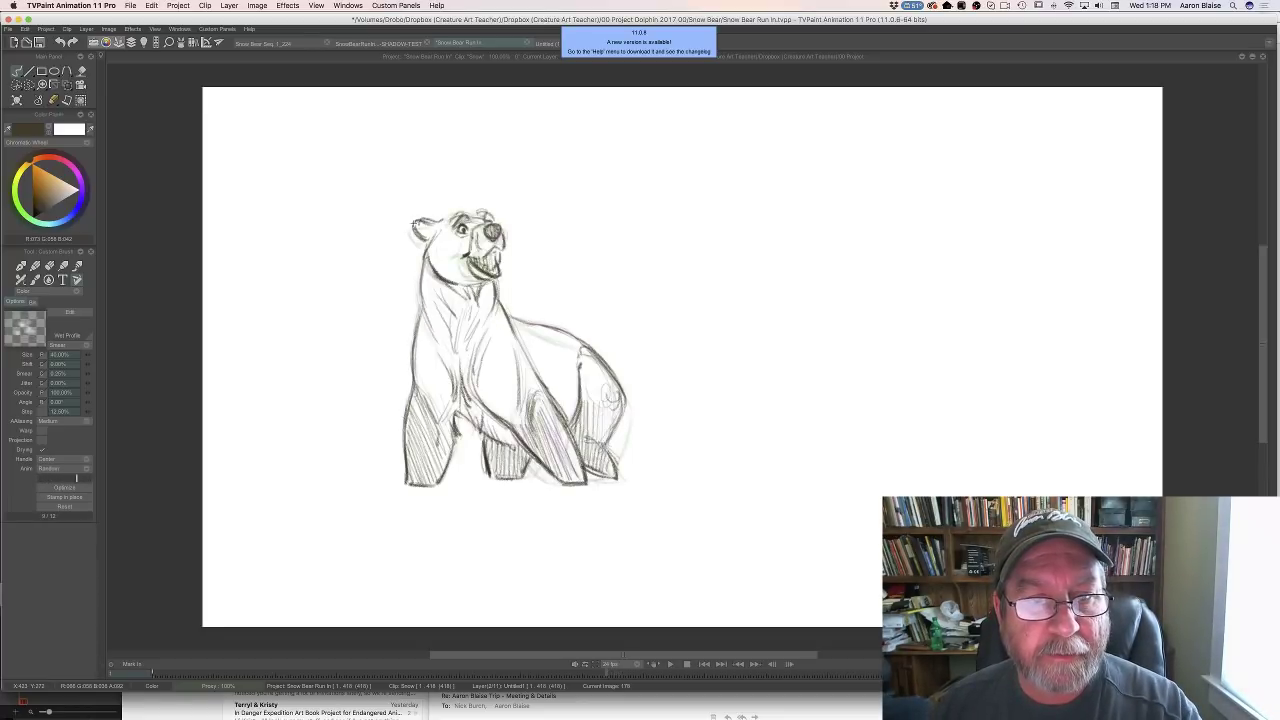
pyautogui.press('Left')
pyautogui.press('Right')
pyautogui.press('Left')
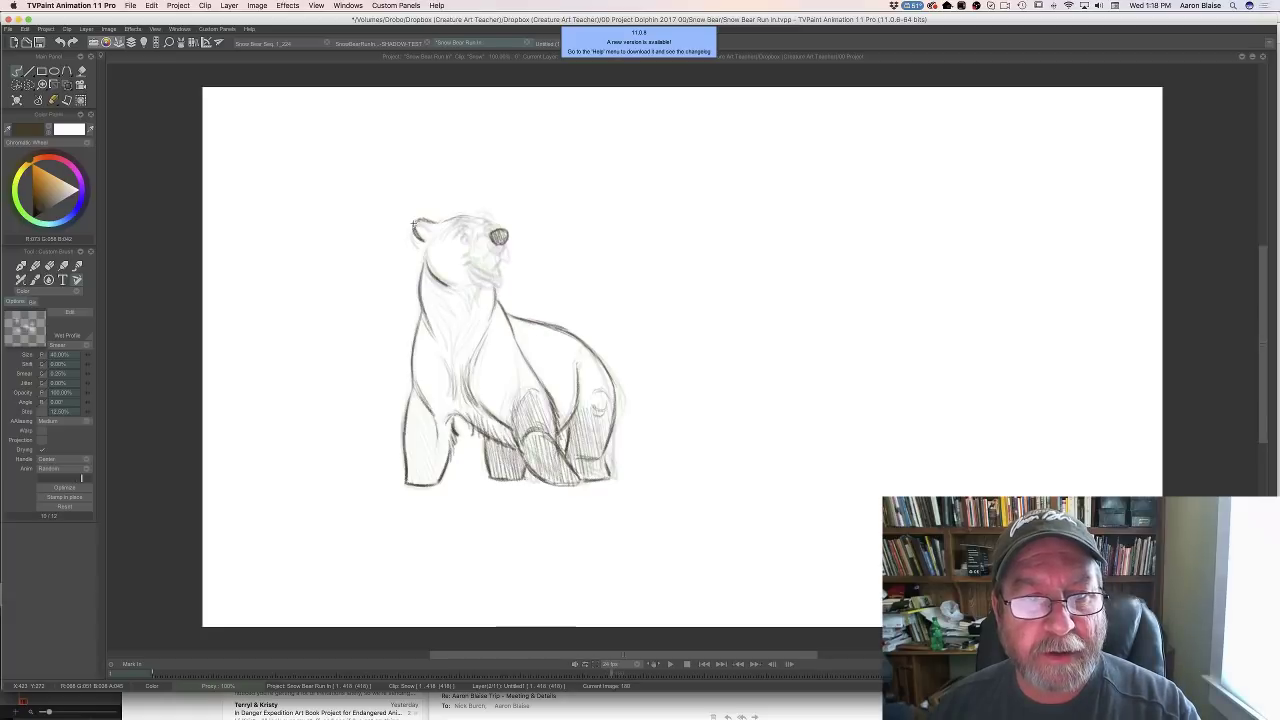
# Draw the near eye with its pupil on frame 180, checking its placement against the adjacent drawing
pyautogui.press('Right')
pyautogui.press('Left')
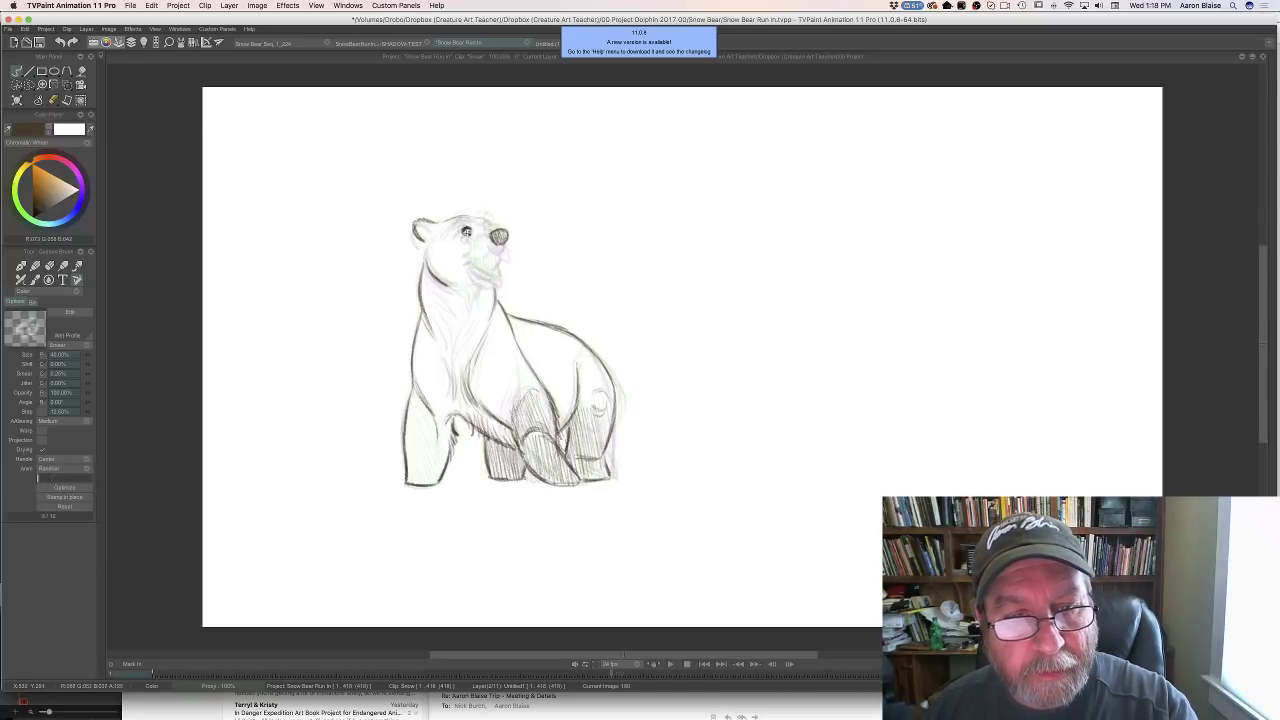
pyautogui.press('Right')
pyautogui.press('Left')
pyautogui.press('Right')
pyautogui.press('Left')
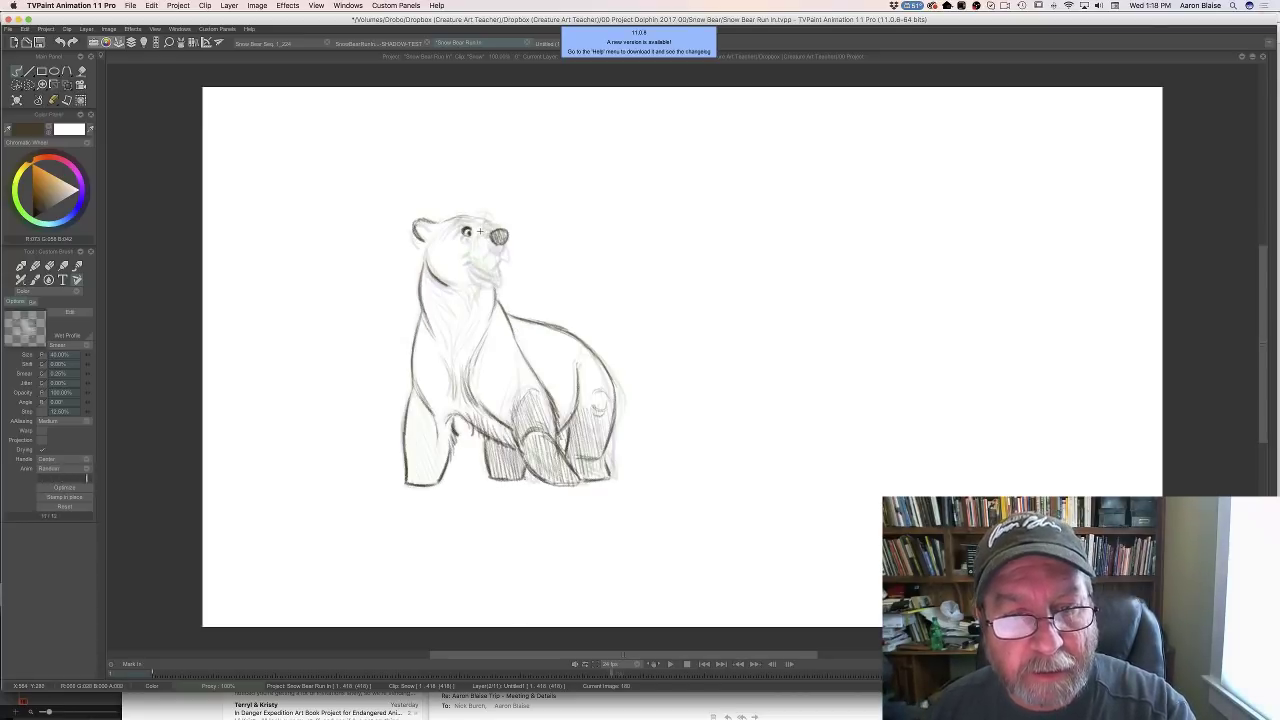
# Draw the muzzle on frame 180 with its bridge line, the front edge below the nose and the mouth corner
pyautogui.press('Right')
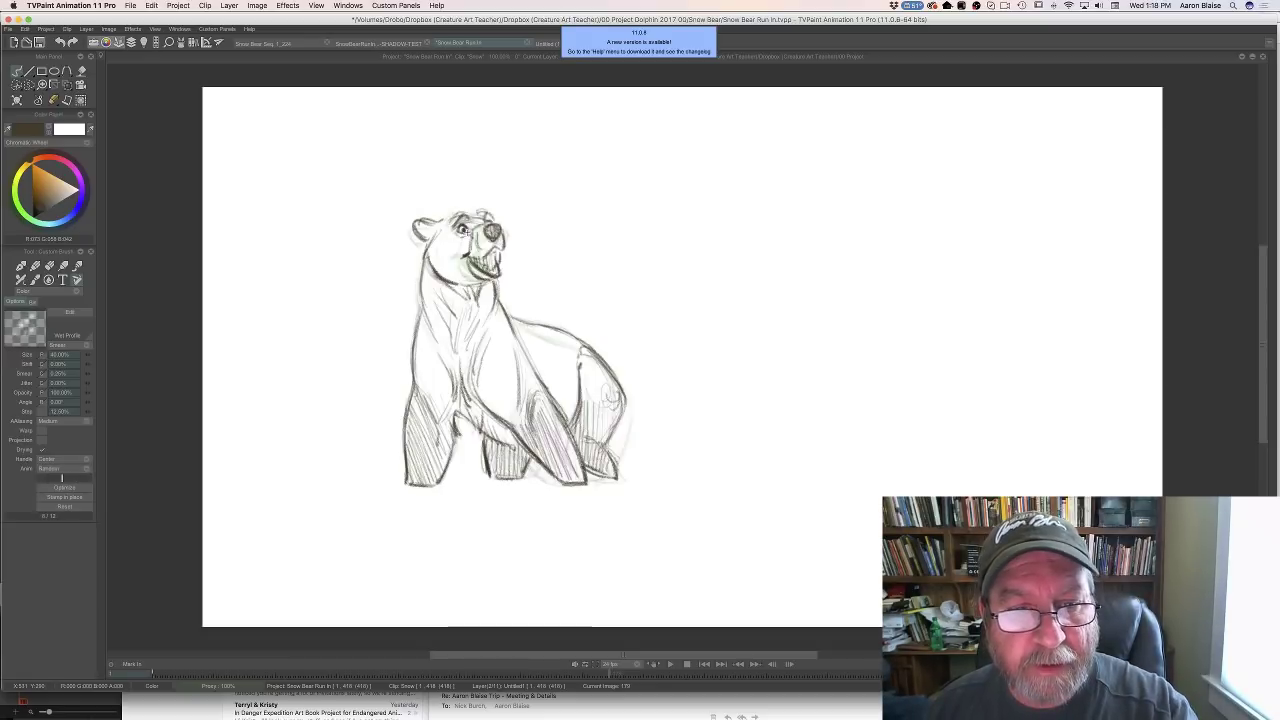
pyautogui.press('Left')
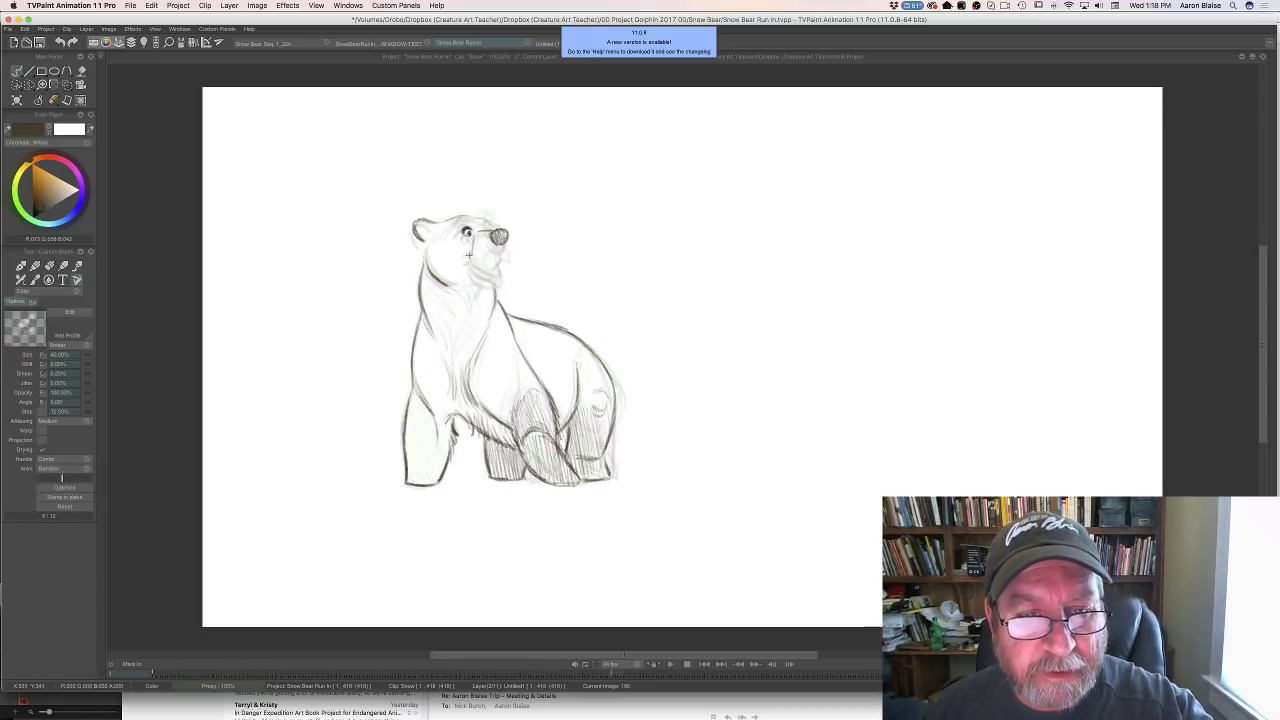
pyautogui.press('Right')
pyautogui.press('Left')
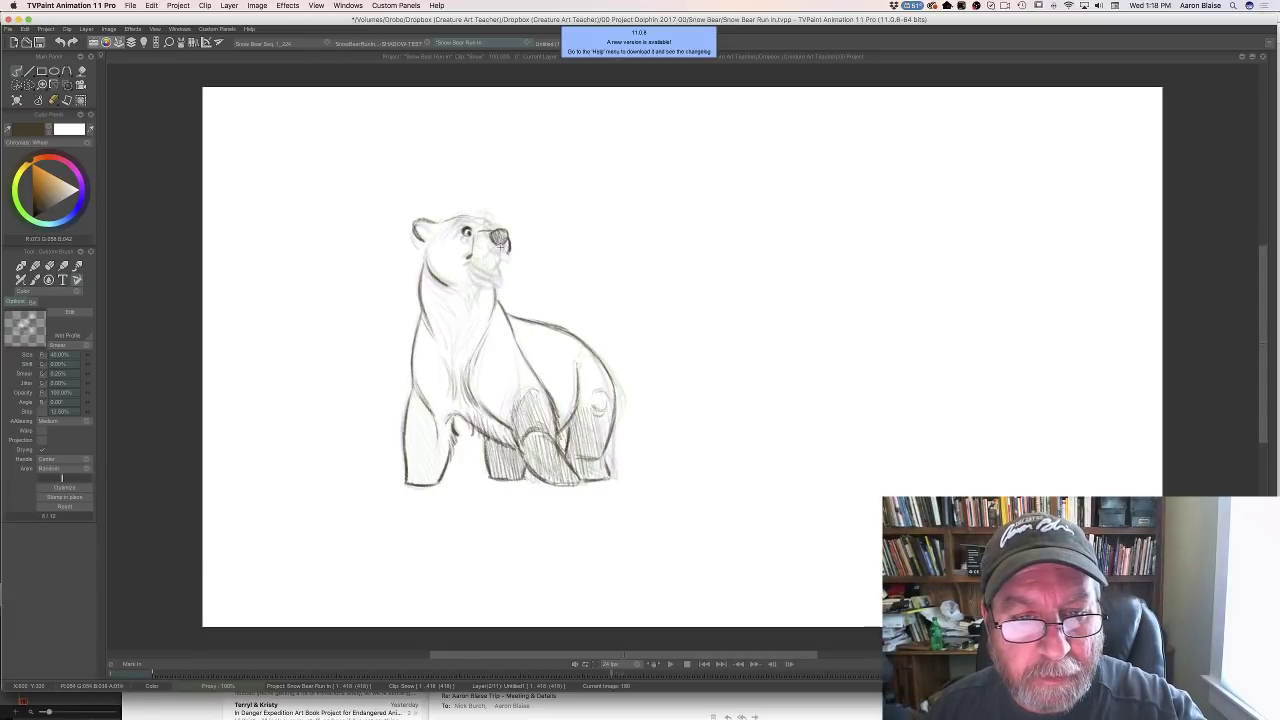
# Draw the upper lip line on frame 180 from the mouth corner to the front of the muzzle
pyautogui.press('Right')
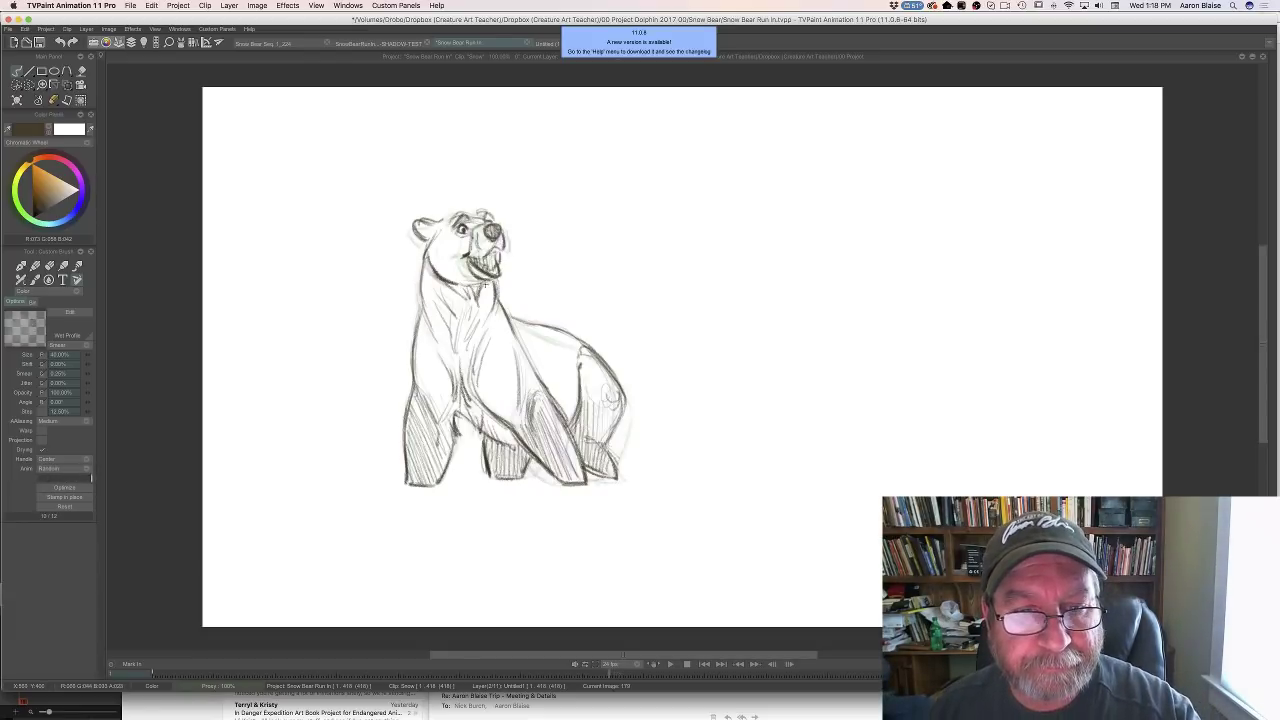
pyautogui.press('Left')
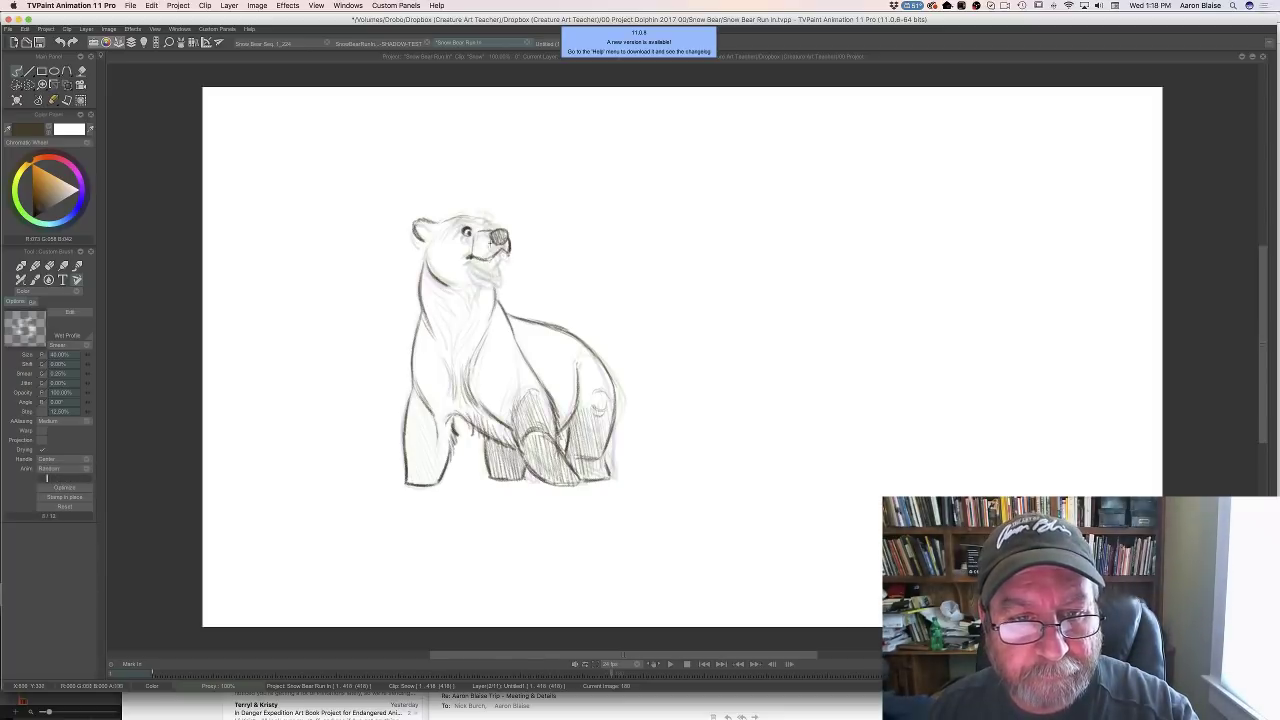
pyautogui.press('Right')
pyautogui.press('Left')
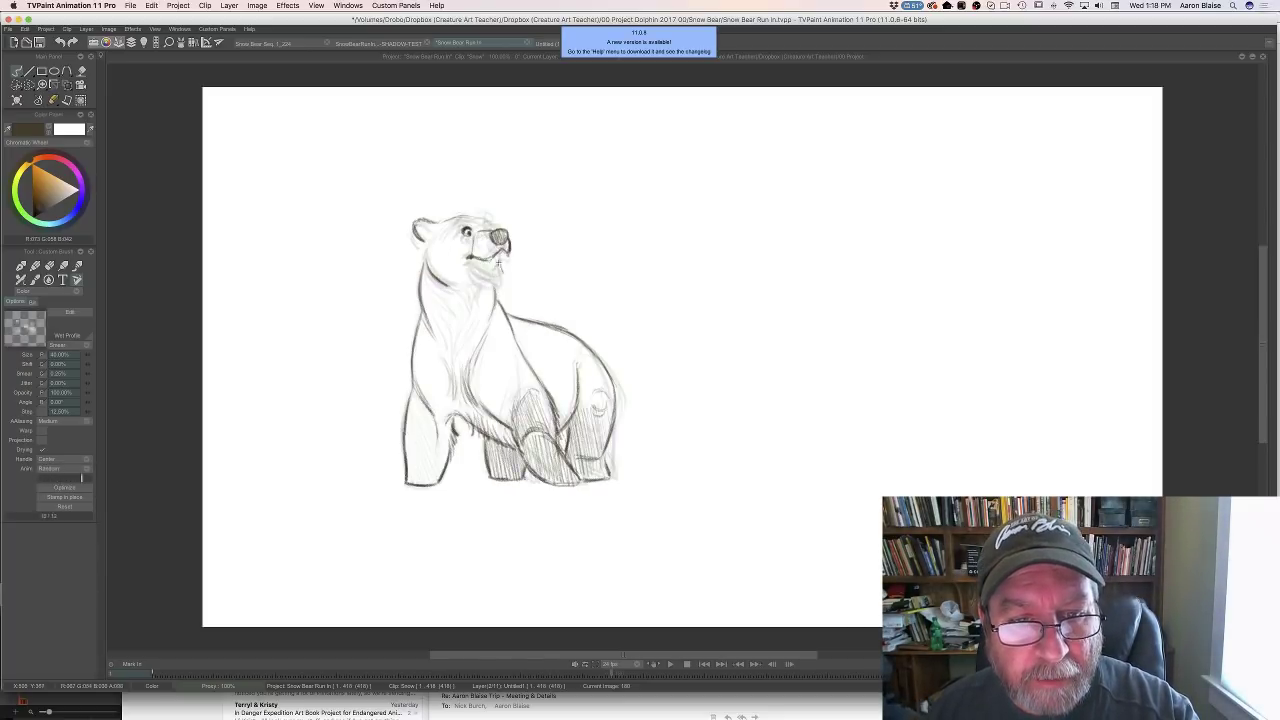
# Draw the open lower jaw on frame 180 from the mouth corner to the chin
pyautogui.press('Right')
pyautogui.moveTo(470, 258); pyautogui.dragTo(494, 281)
pyautogui.press('Left')
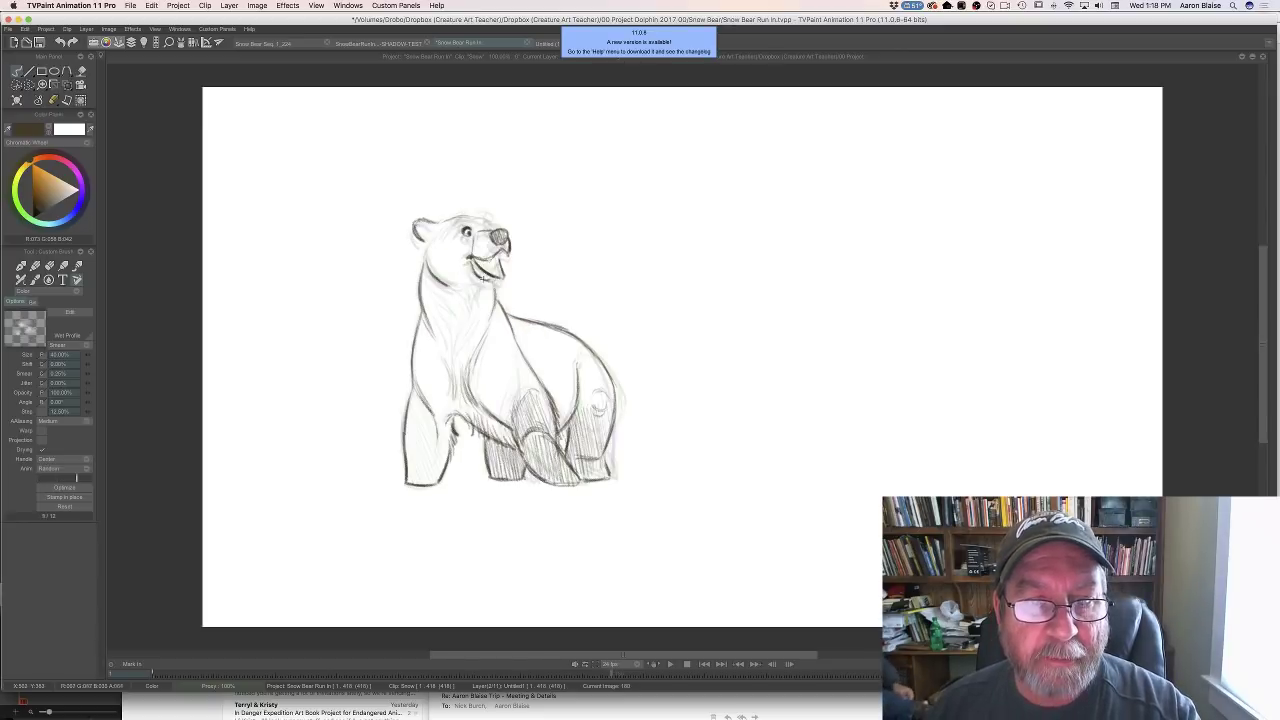
pyautogui.press('Left')
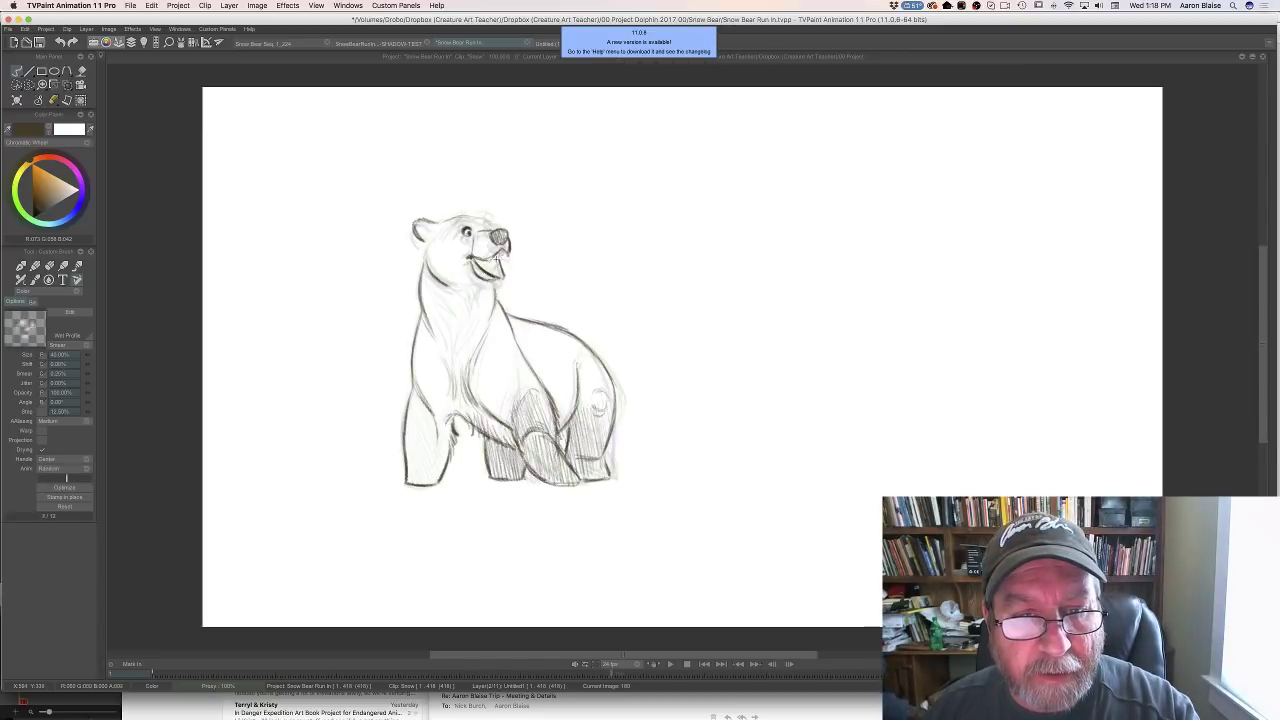
# Shade the inside of the open mouth on frame 180, using the adjacent drawing as reference
pyautogui.moveTo(496, 268); pyautogui.dragTo(477, 262)
pyautogui.press('Left')
pyautogui.press('Right')
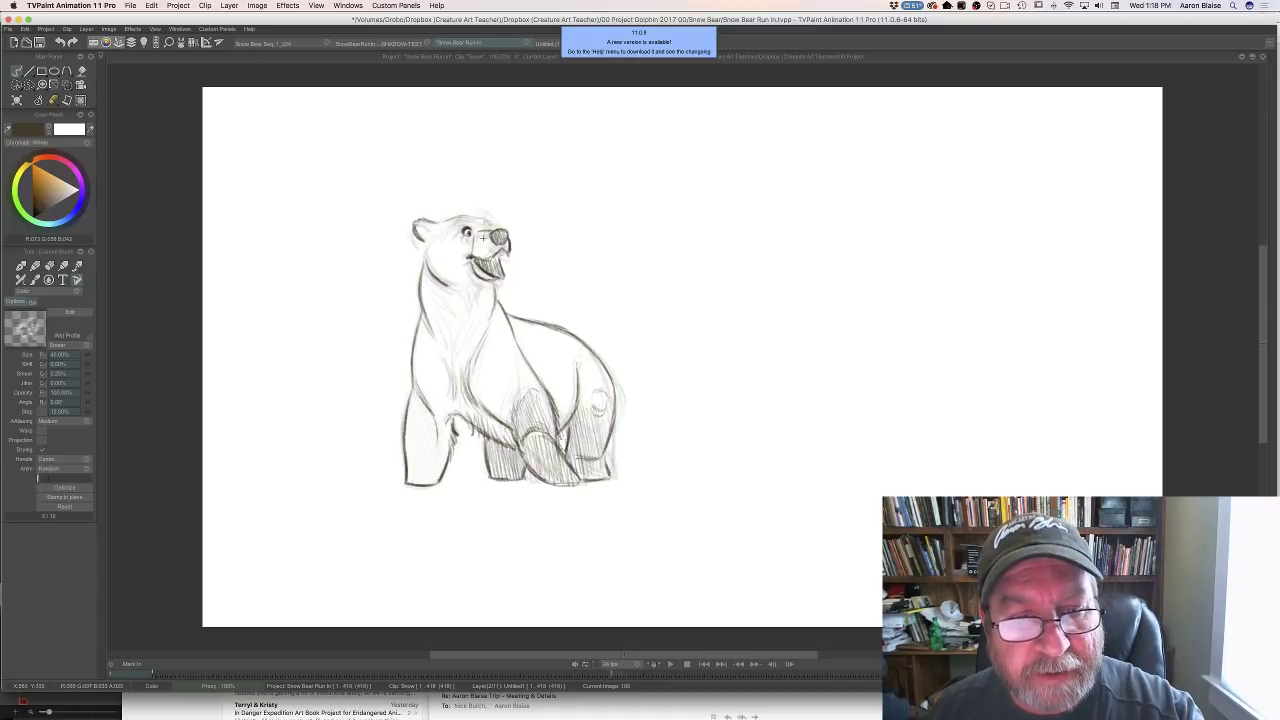
pyautogui.press('Left')
pyautogui.press('Right')
pyautogui.moveTo(484, 268); pyautogui.dragTo(490, 274)
# Draw the brow above the near eye and the far brow and eye behind the muzzle on frame 180
pyautogui.moveTo(459, 225); pyautogui.dragTo(464, 218)
pyautogui.press('Left')
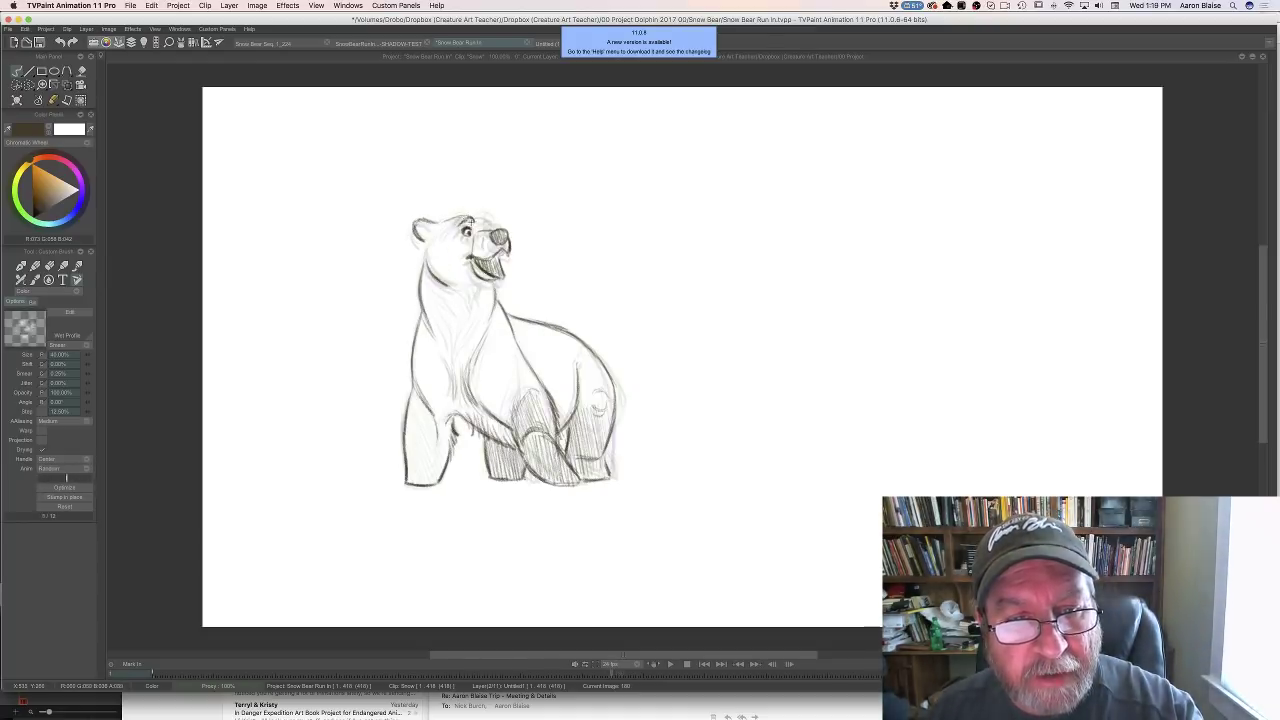
pyautogui.press('Left')
pyautogui.press('Right')
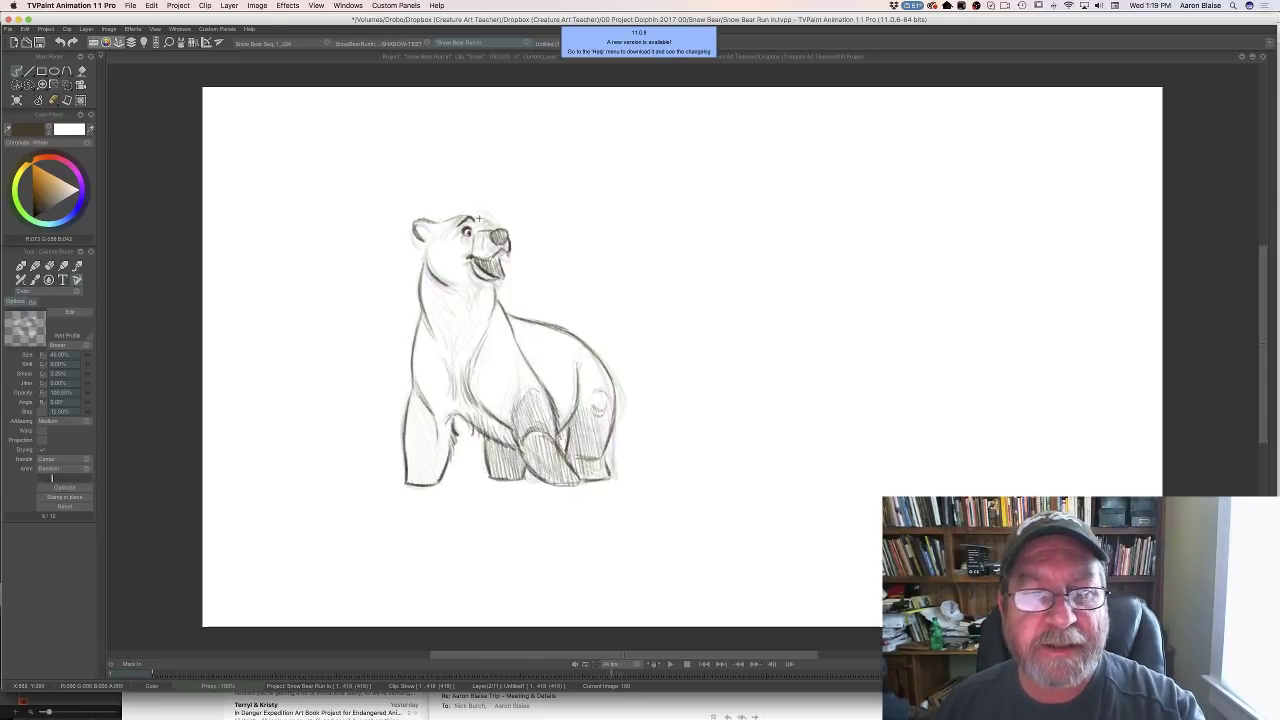
pyautogui.press('Left')
pyautogui.press('Right')
pyautogui.moveTo(487, 223); pyautogui.dragTo(495, 225)
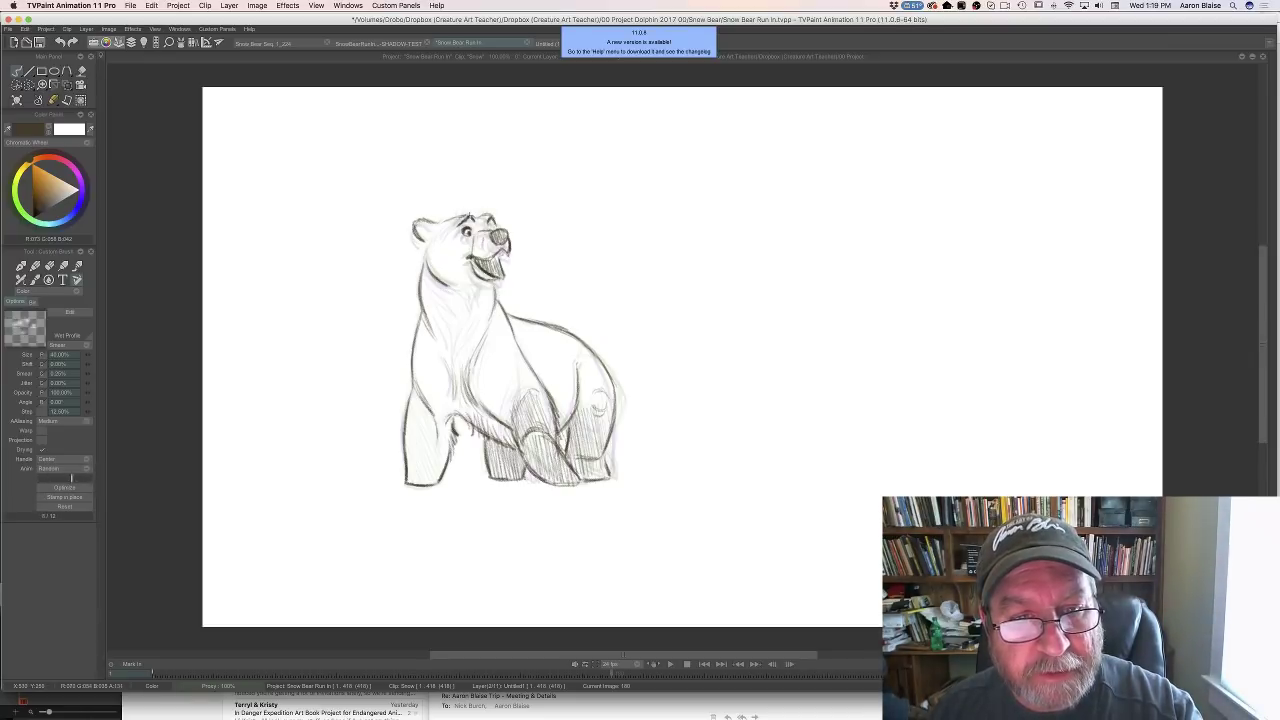
# Flip back and forth between frame 180 and its neighbouring drawings to check the motion of the head and body
pyautogui.press('Right')
pyautogui.press('Right')
pyautogui.press('Right')
pyautogui.press('Right')
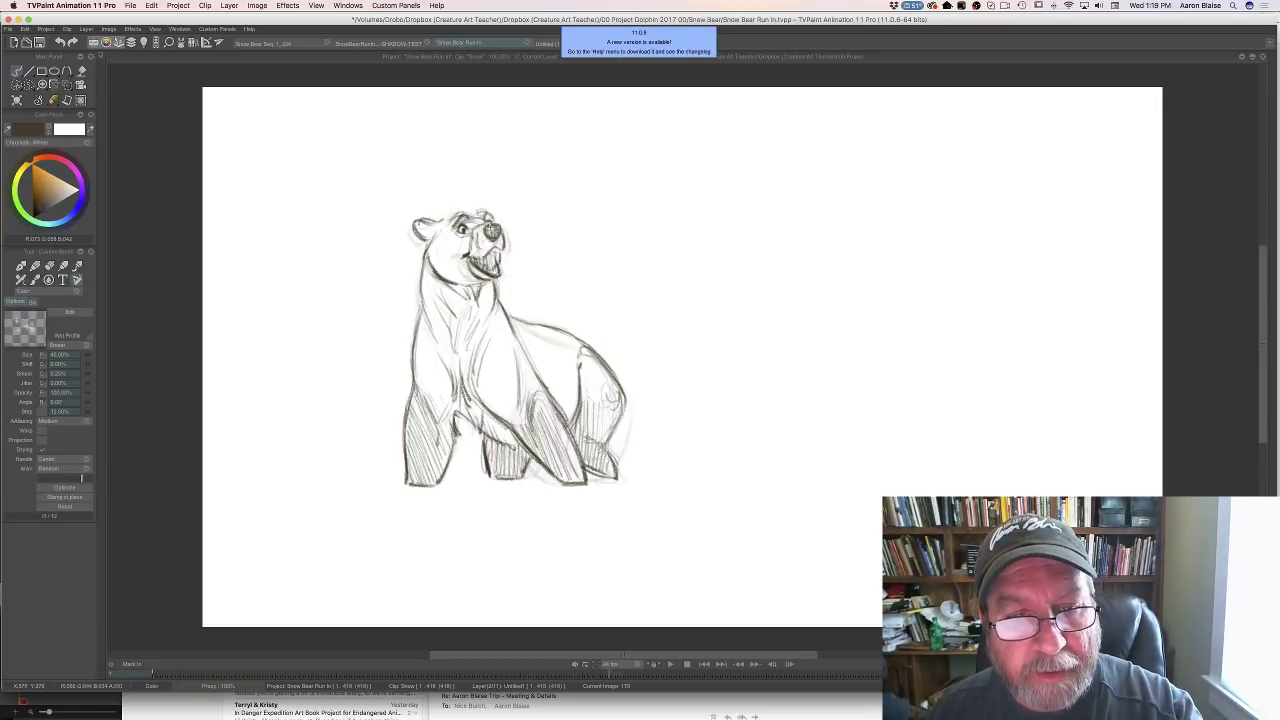
pyautogui.press('Right')
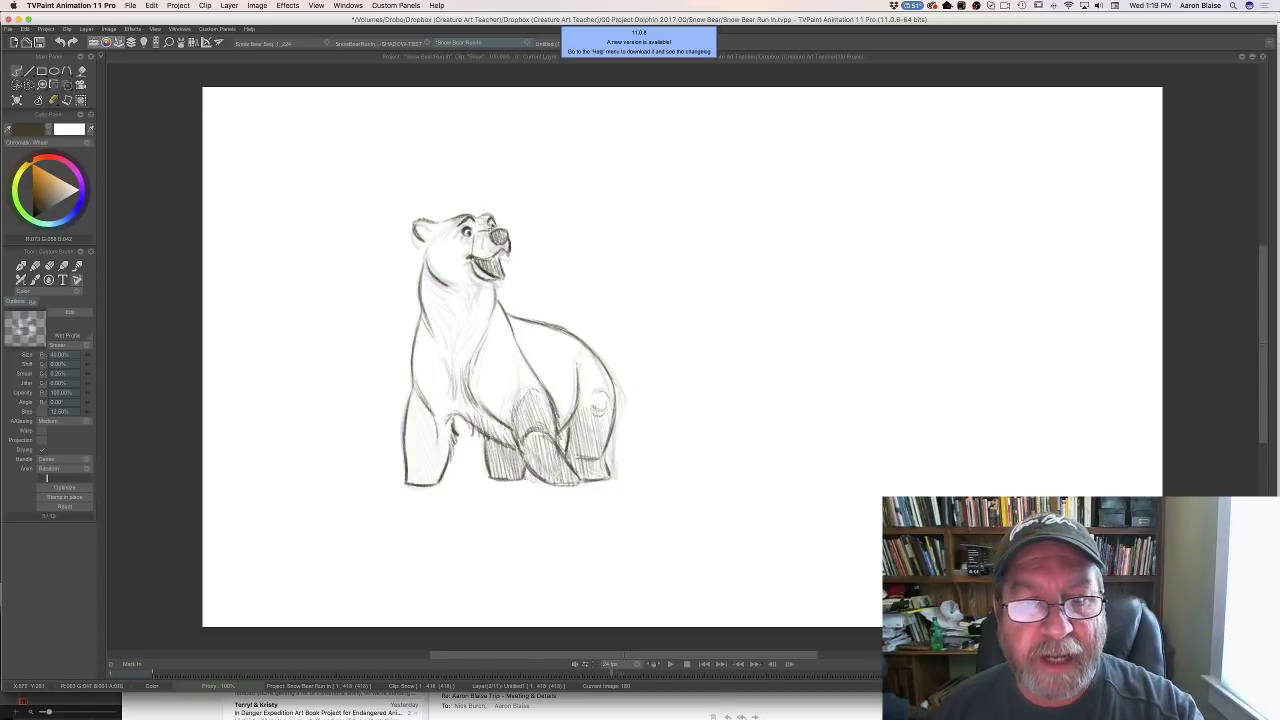
pyautogui.press('Left')
pyautogui.press('Right')
pyautogui.press('Right')
pyautogui.press('Right')
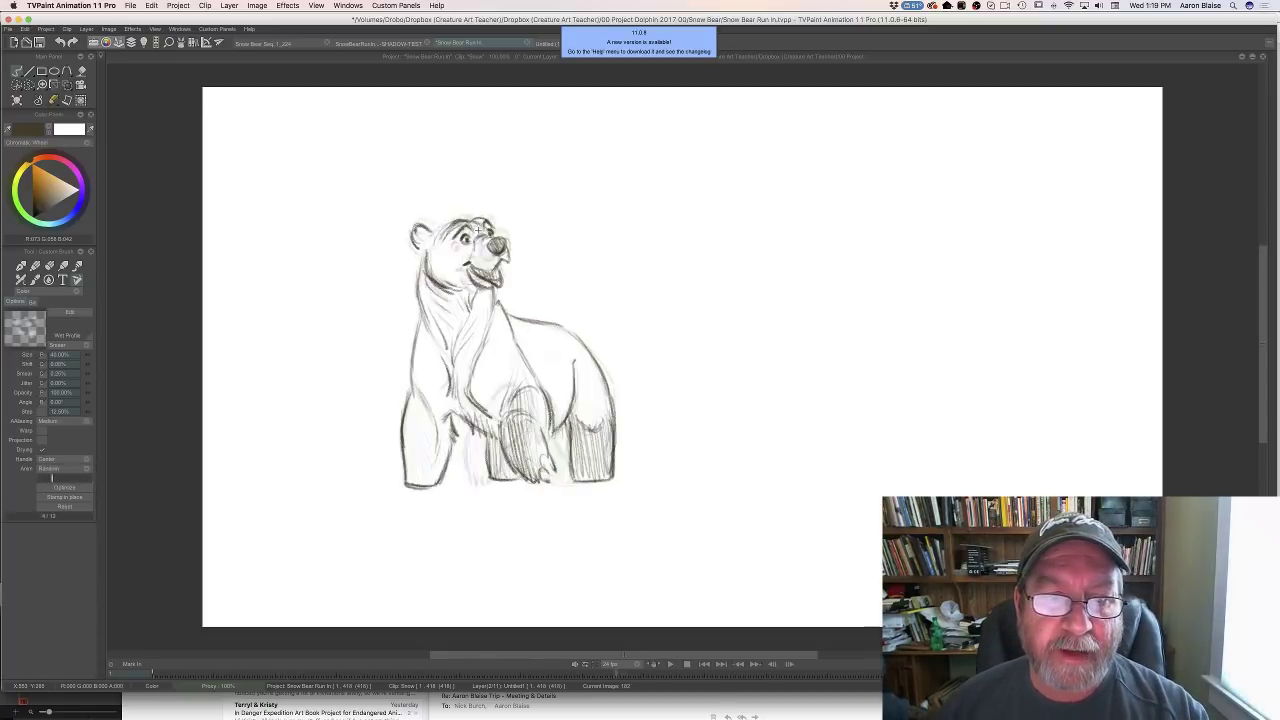
pyautogui.press('Left')
pyautogui.press('Left')
pyautogui.press('Left')
pyautogui.press('Right')
pyautogui.press('Right')
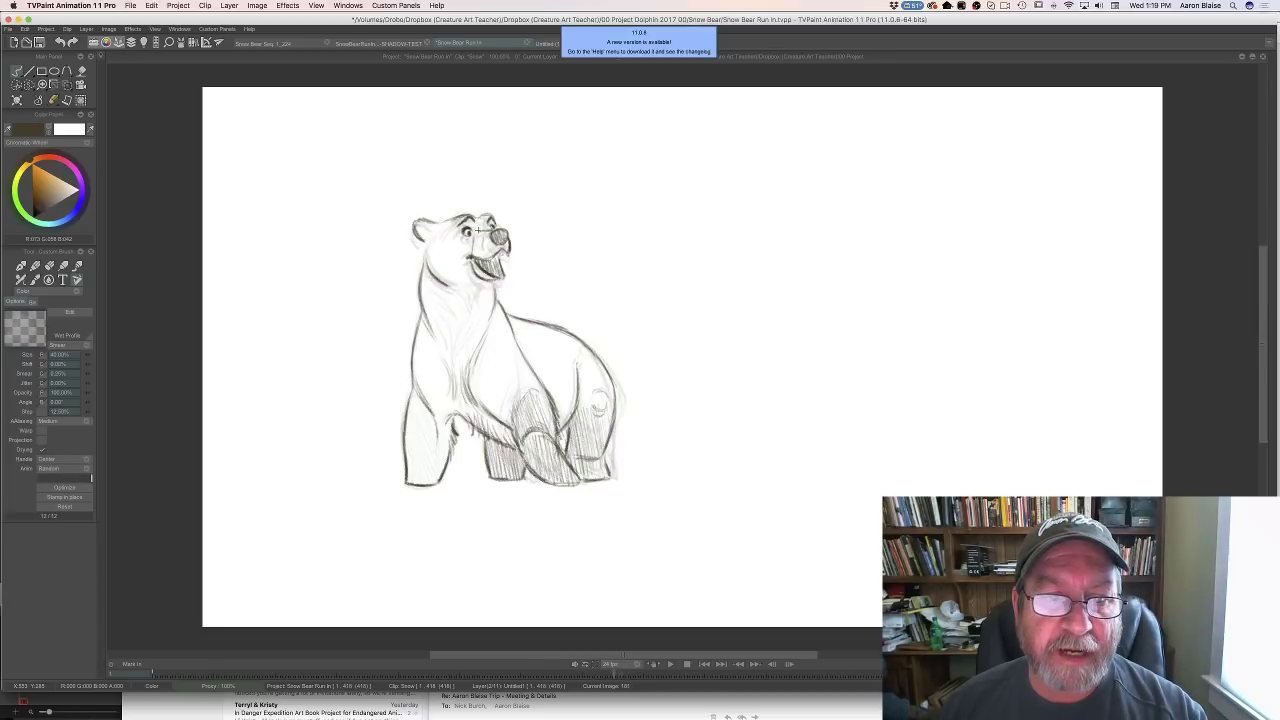
pyautogui.press('Left')
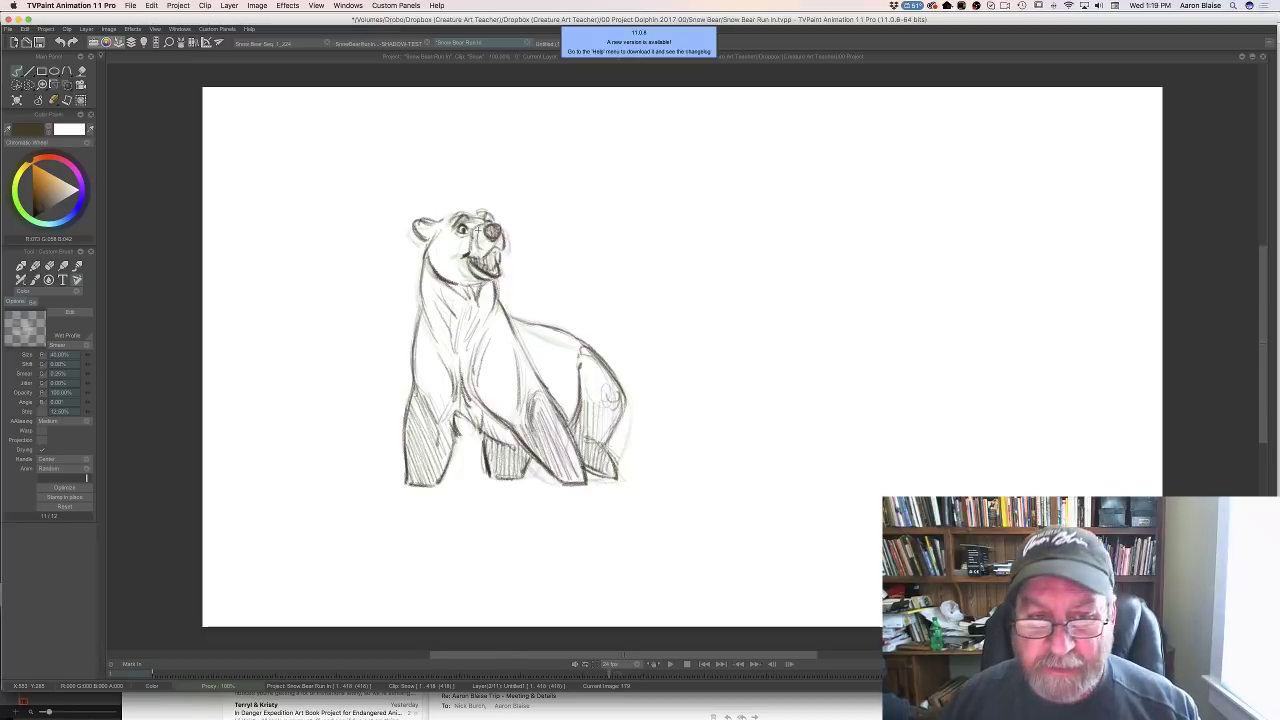
pyautogui.press('Left')
pyautogui.press('Left')
pyautogui.press('Right')
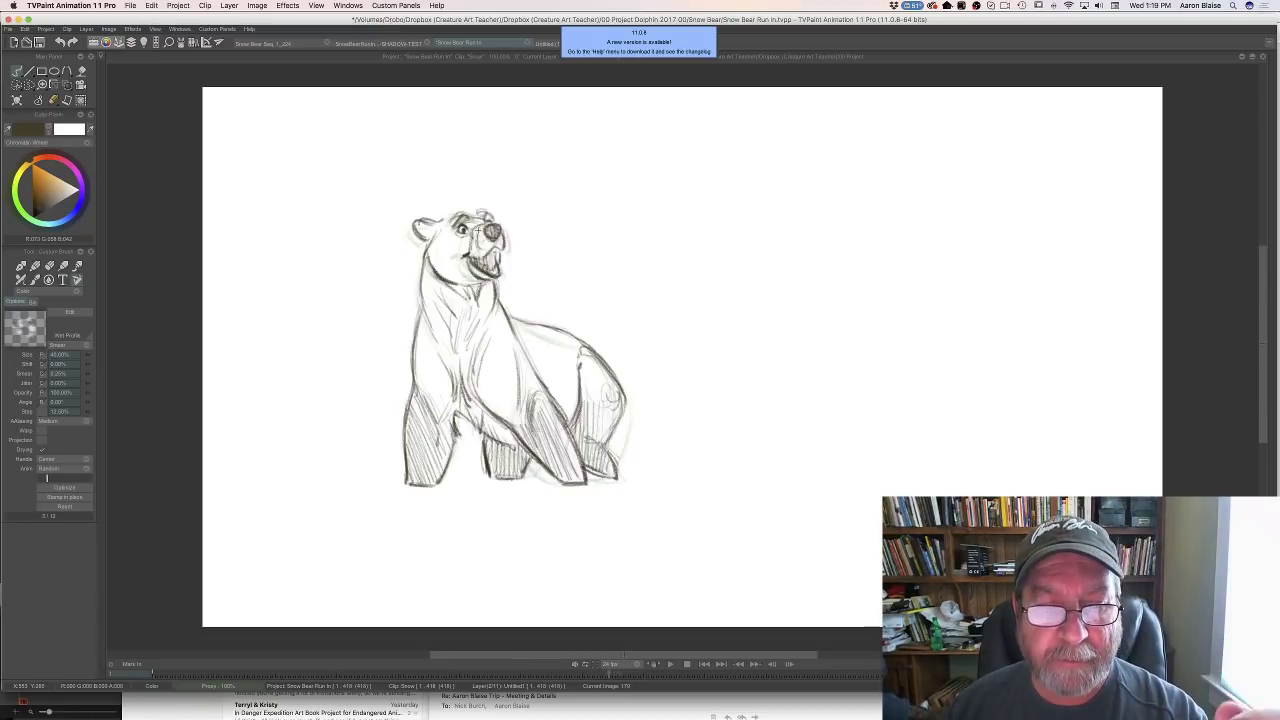
pyautogui.press('Right')
pyautogui.press('Left')
pyautogui.press('Right')
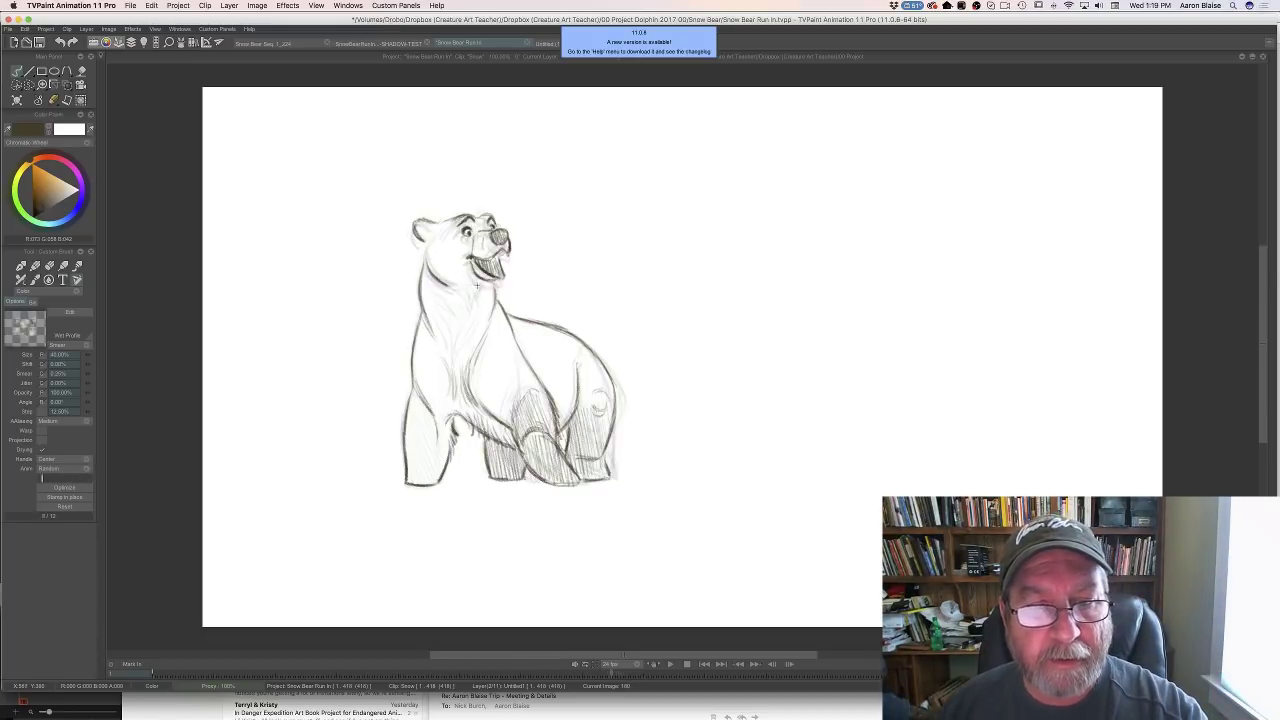
# Draw the short throat line below the jaw on frame 180, using the adjacent drawing as reference
pyautogui.press('Left')
pyautogui.press('Right')
pyautogui.moveTo(482, 287); pyautogui.dragTo(472, 302)
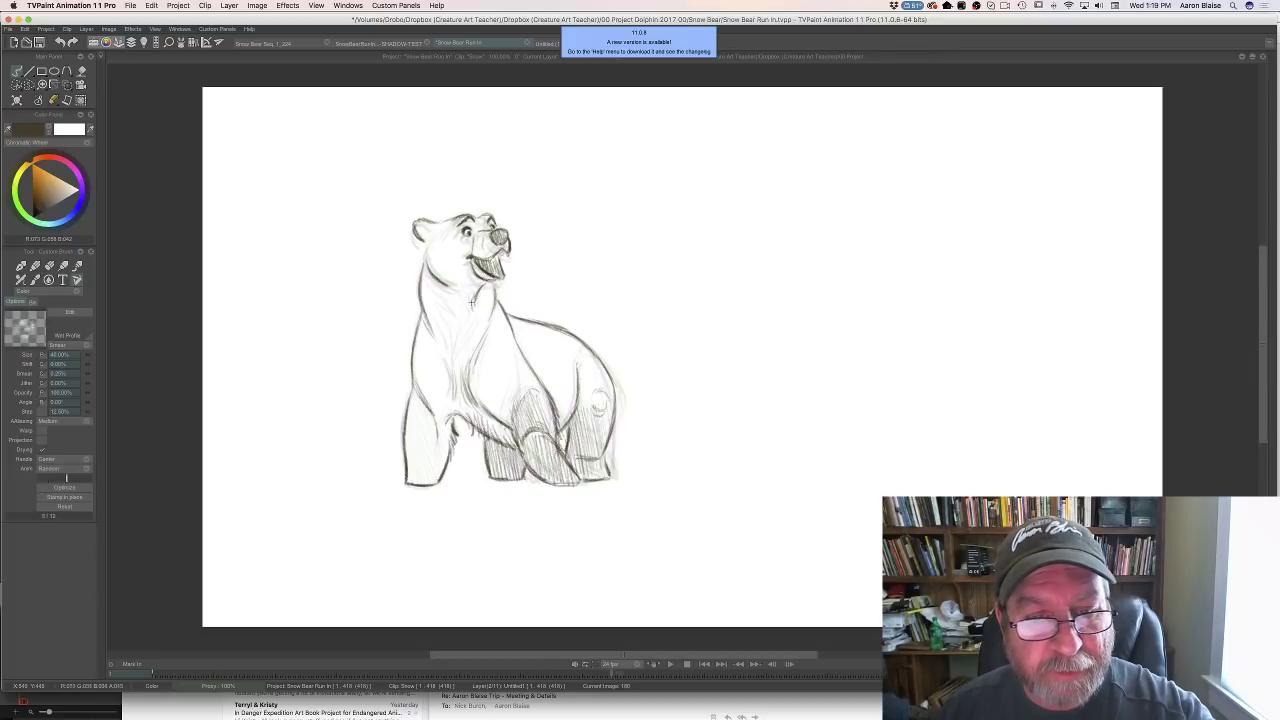
pyautogui.press('Left')
pyautogui.press('Left')
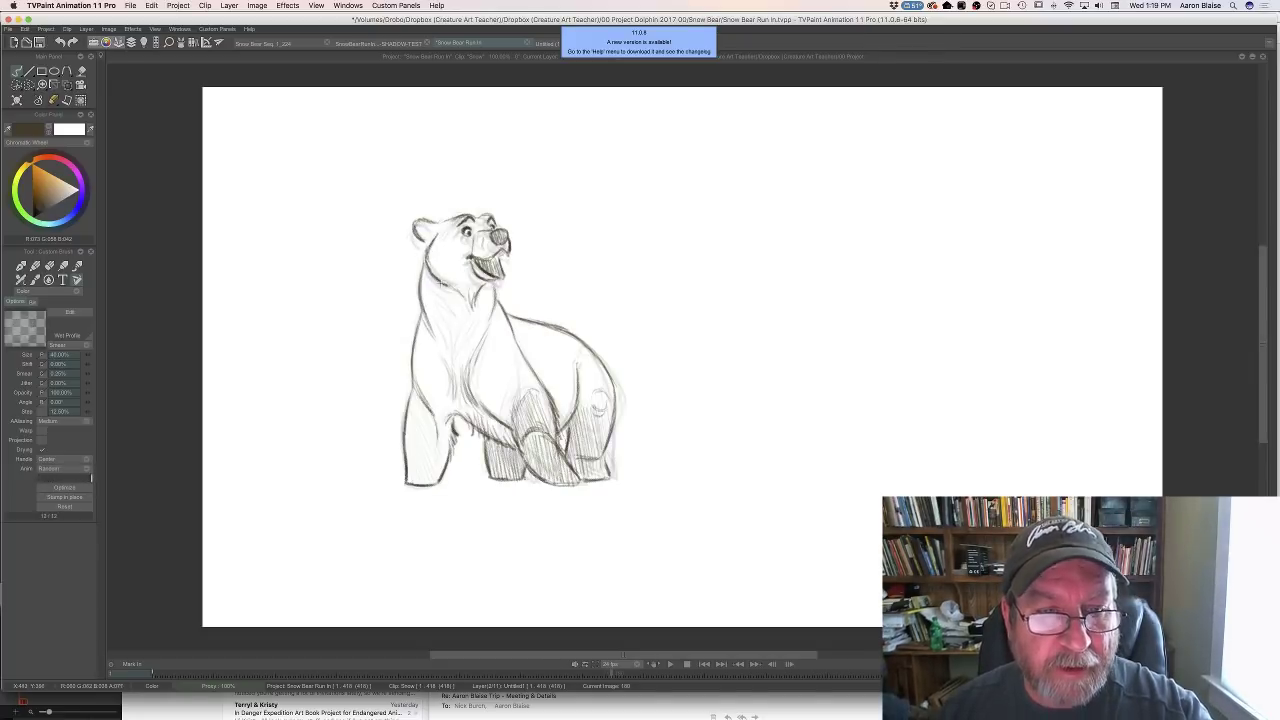
# Draw the fur lines down the neck and chest on frame 180, flipping to the adjacent drawings for reference
pyautogui.press('Left')
pyautogui.press('Right')
pyautogui.moveTo(438, 288); pyautogui.dragTo(460, 301)
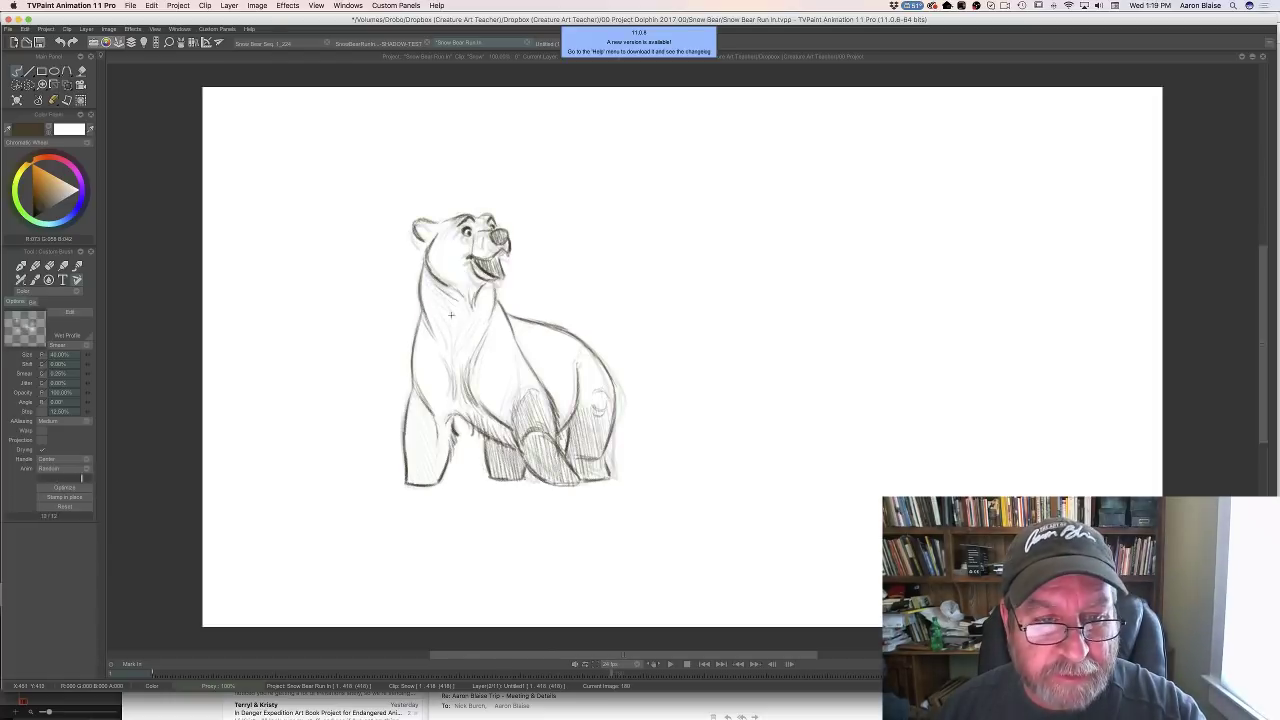
pyautogui.press('Left')
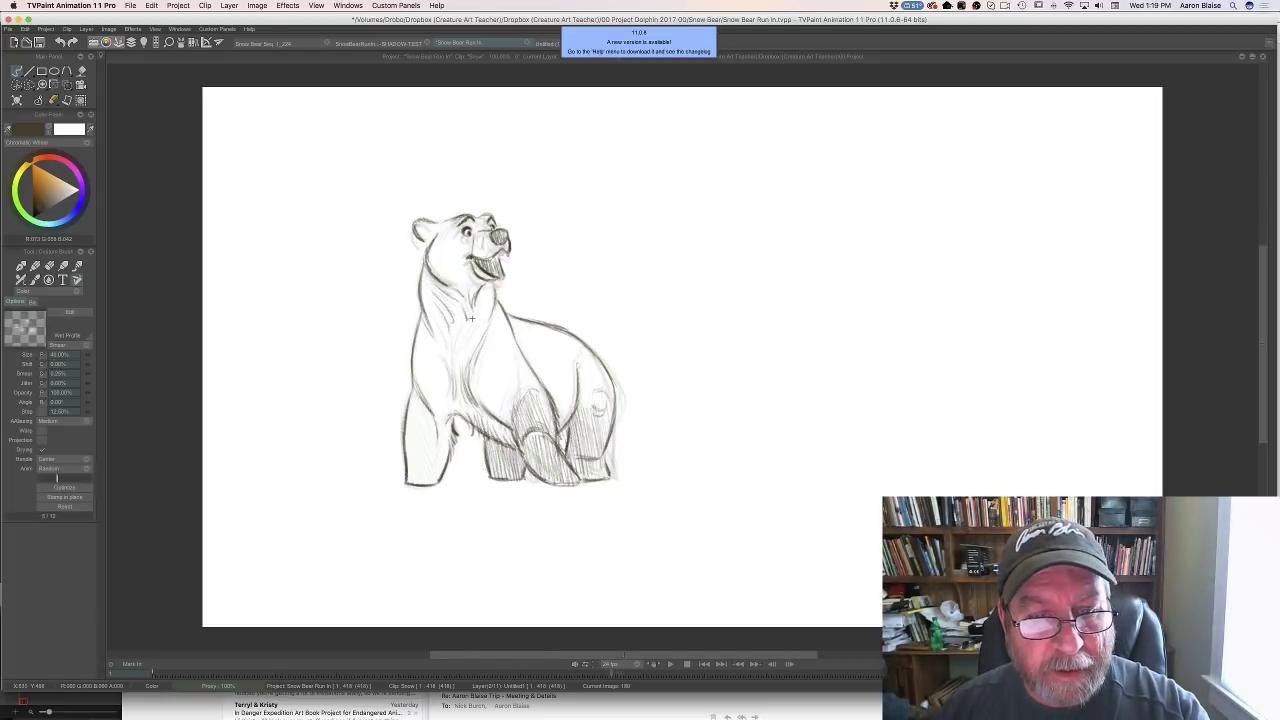
pyautogui.moveTo(458, 347)
pyautogui.mouseDown()
pyautogui.moveTo(458, 371)
pyautogui.moveTo(436, 363)
pyautogui.moveTo(431, 374)
pyautogui.mouseUp()
pyautogui.press('Left')
pyautogui.press('Right')
pyautogui.press('Right')
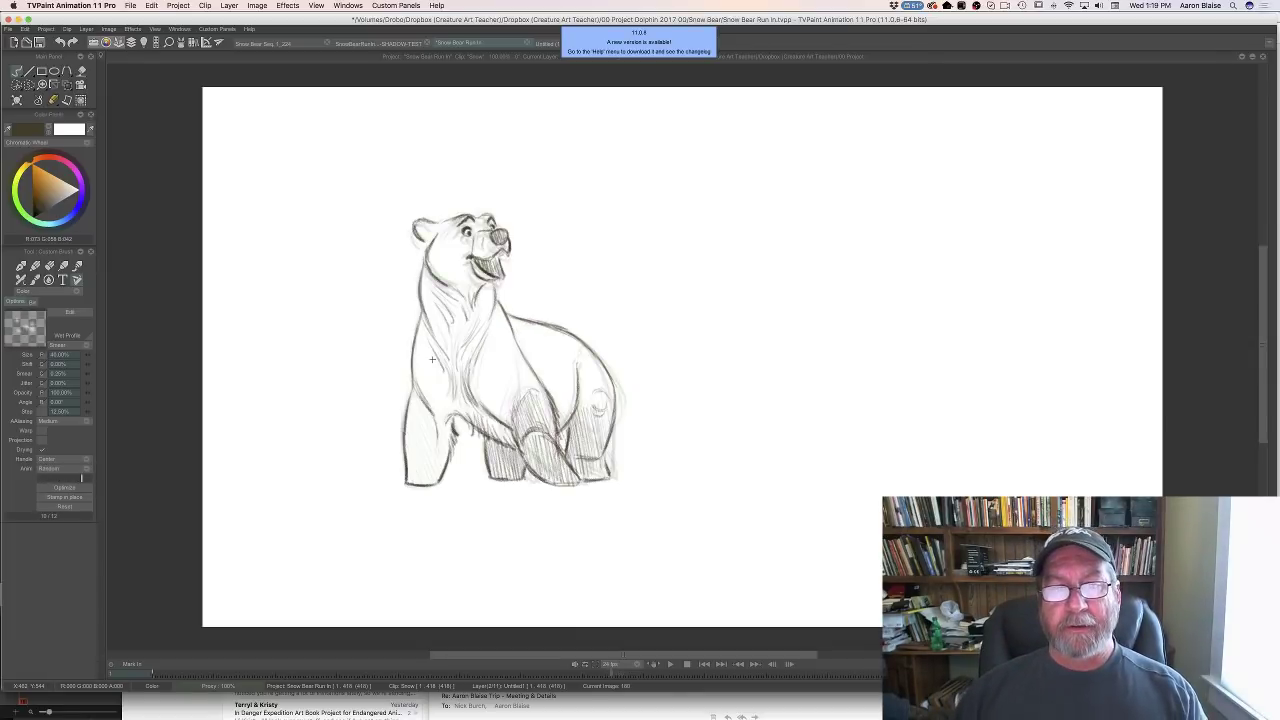
# Shade the bear's front leg on frame 180 with diagonal hatching from the shoulder down to the paw
pyautogui.press('Left')
pyautogui.press('Left')
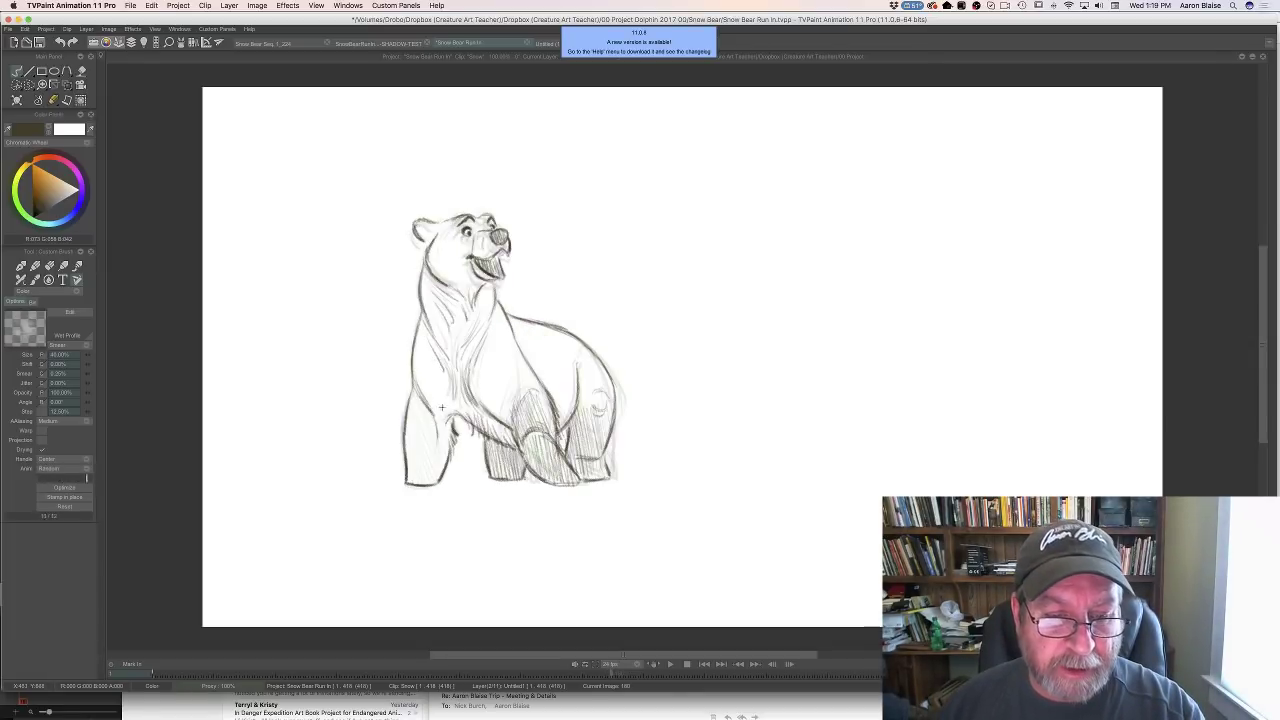
pyautogui.press('Left')
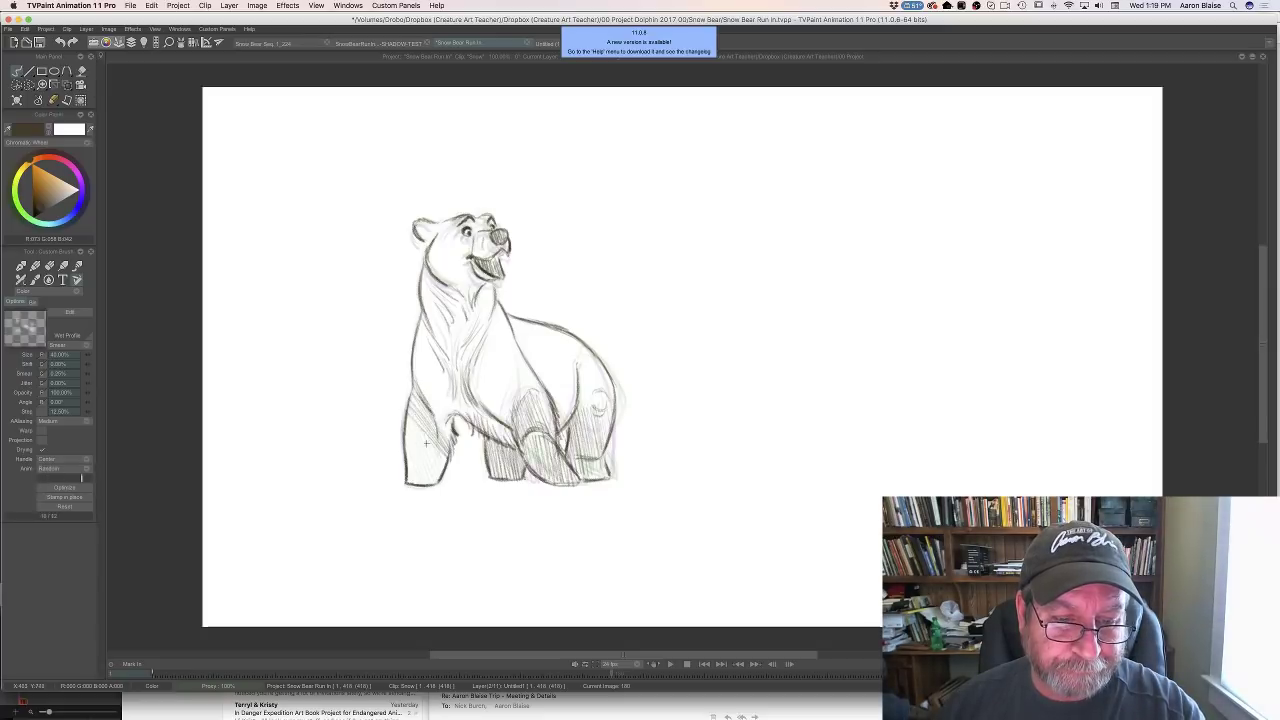
pyautogui.moveTo(425, 443); pyautogui.dragTo(406, 482)
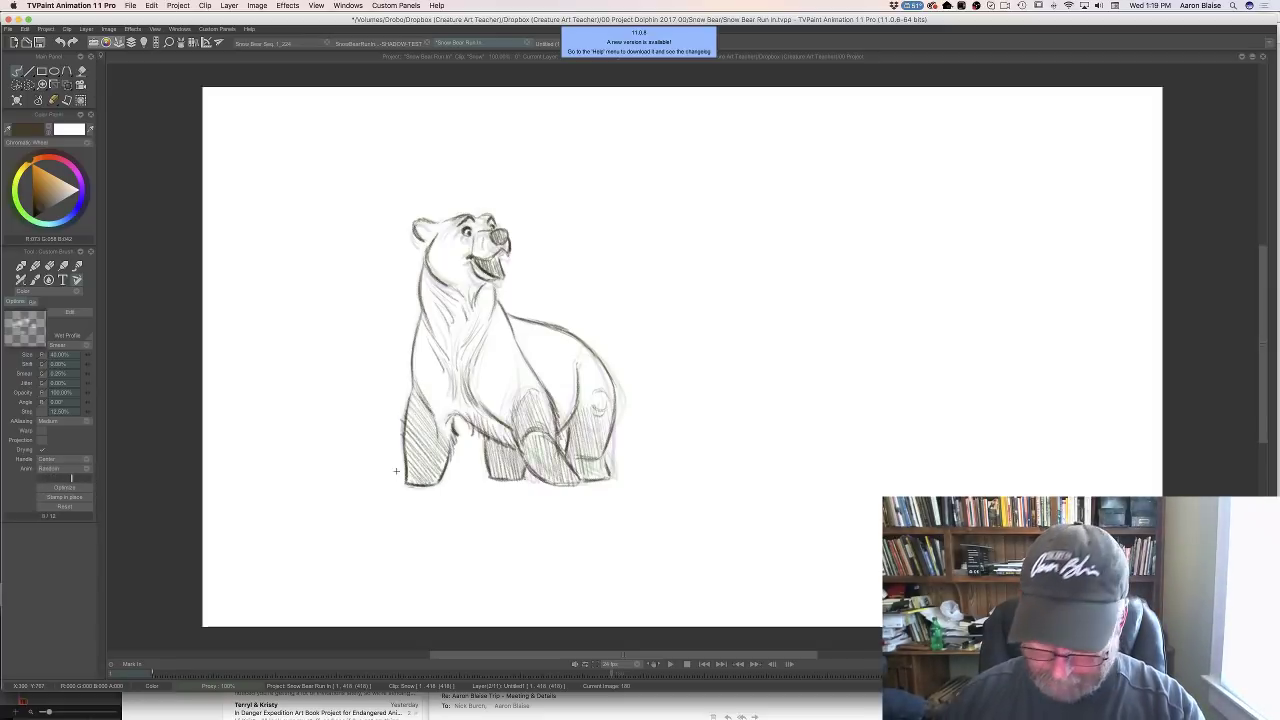
# Go to frame 182 and shade its front leg with the same diagonal hatching
pyautogui.press('Tab')
pyautogui.moveTo(649, 537); pyautogui.dragTo(667, 537)
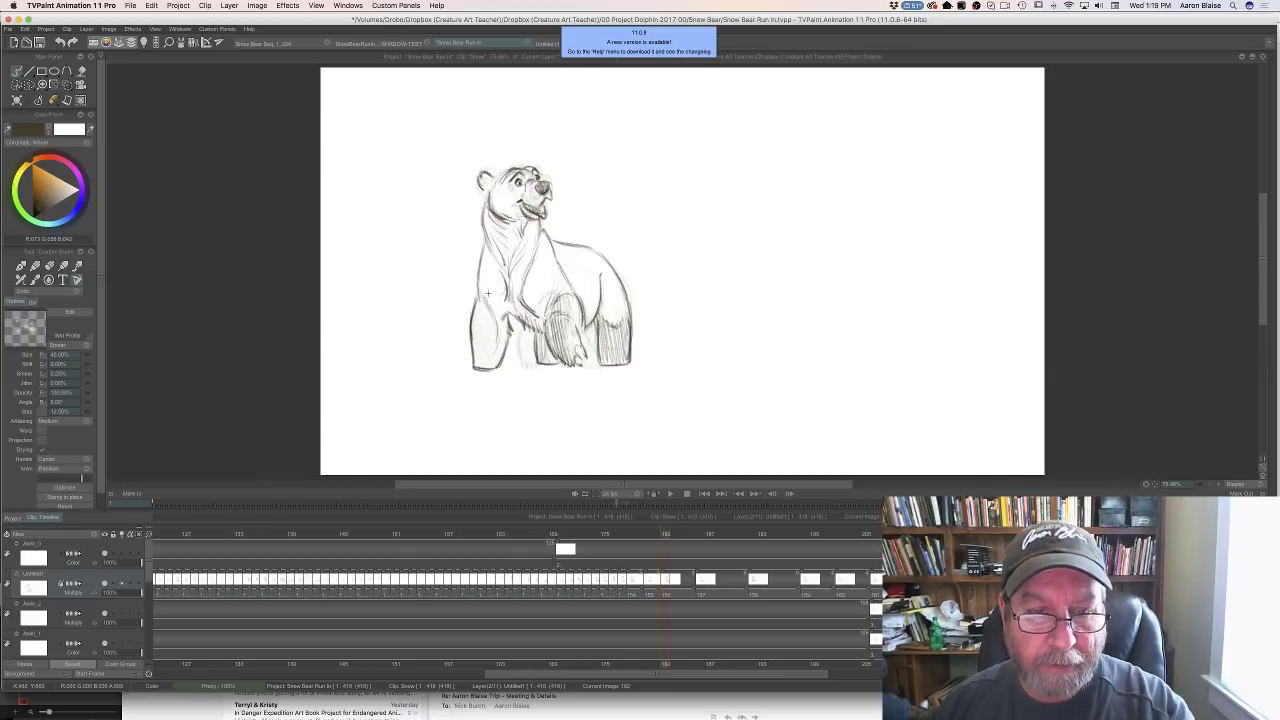
pyautogui.moveTo(508, 340)
pyautogui.mouseDown()
pyautogui.moveTo(480, 322)
pyautogui.moveTo(486, 348)
pyautogui.moveTo(468, 340)
pyautogui.moveTo(494, 366)
pyautogui.mouseUp()
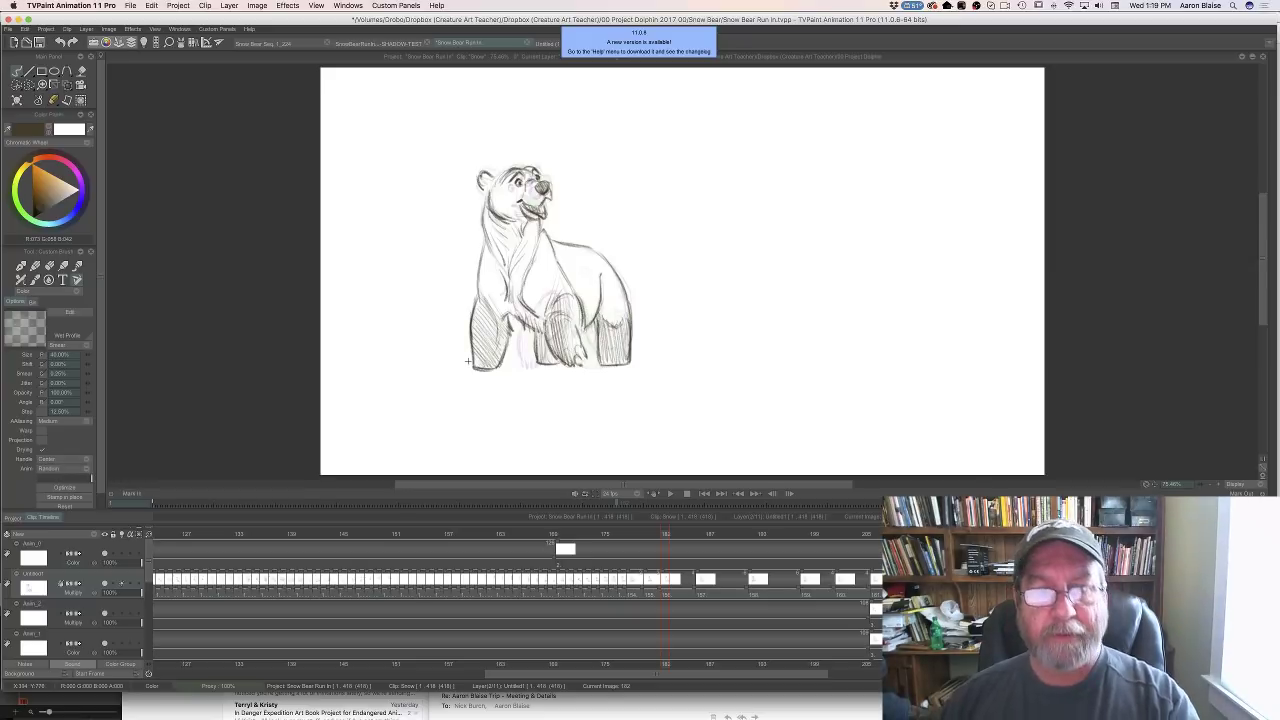
# Go to frame 184 and clear its image to leave a blank drawing over the ghosted neighbours
pyautogui.moveTo(657, 537)
pyautogui.mouseDown()
pyautogui.moveTo(556, 551)
pyautogui.moveTo(695, 550)
pyautogui.moveTo(630, 557)
pyautogui.moveTo(697, 562)
pyautogui.moveTo(588, 569)
pyautogui.moveTo(678, 568)
pyautogui.moveTo(587, 573)
pyautogui.moveTo(678, 572)
pyautogui.mouseUp()
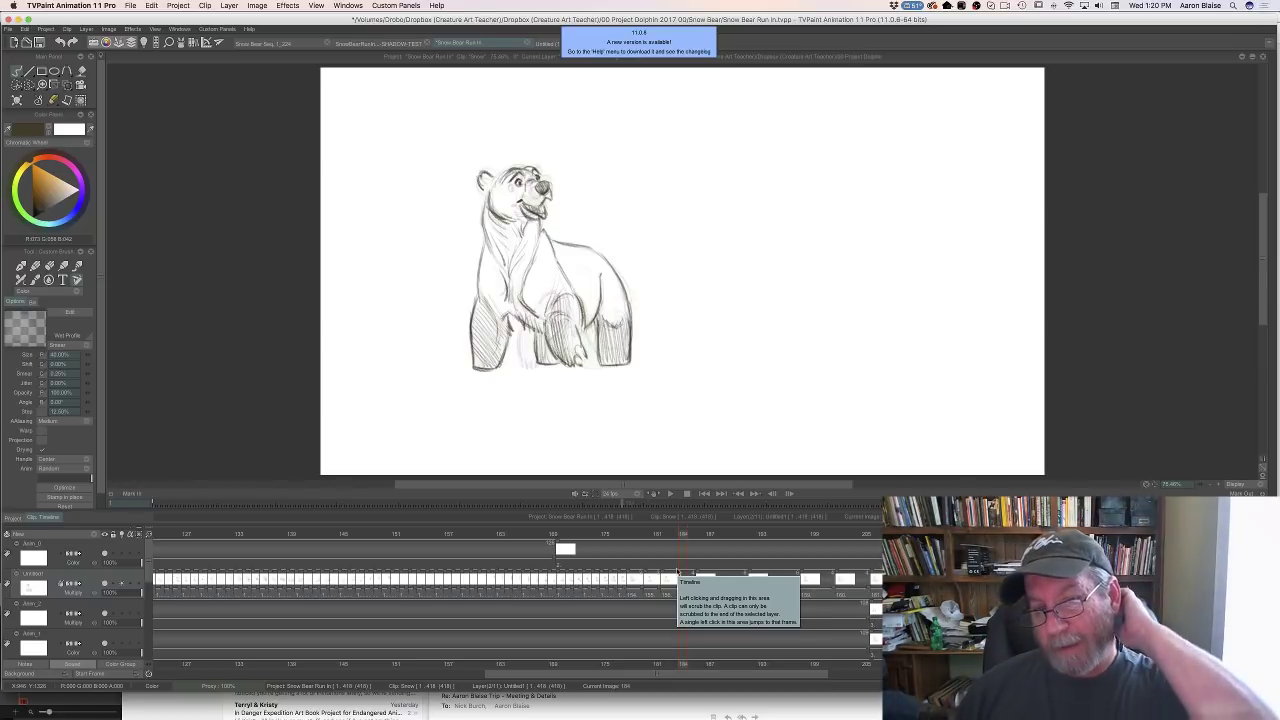
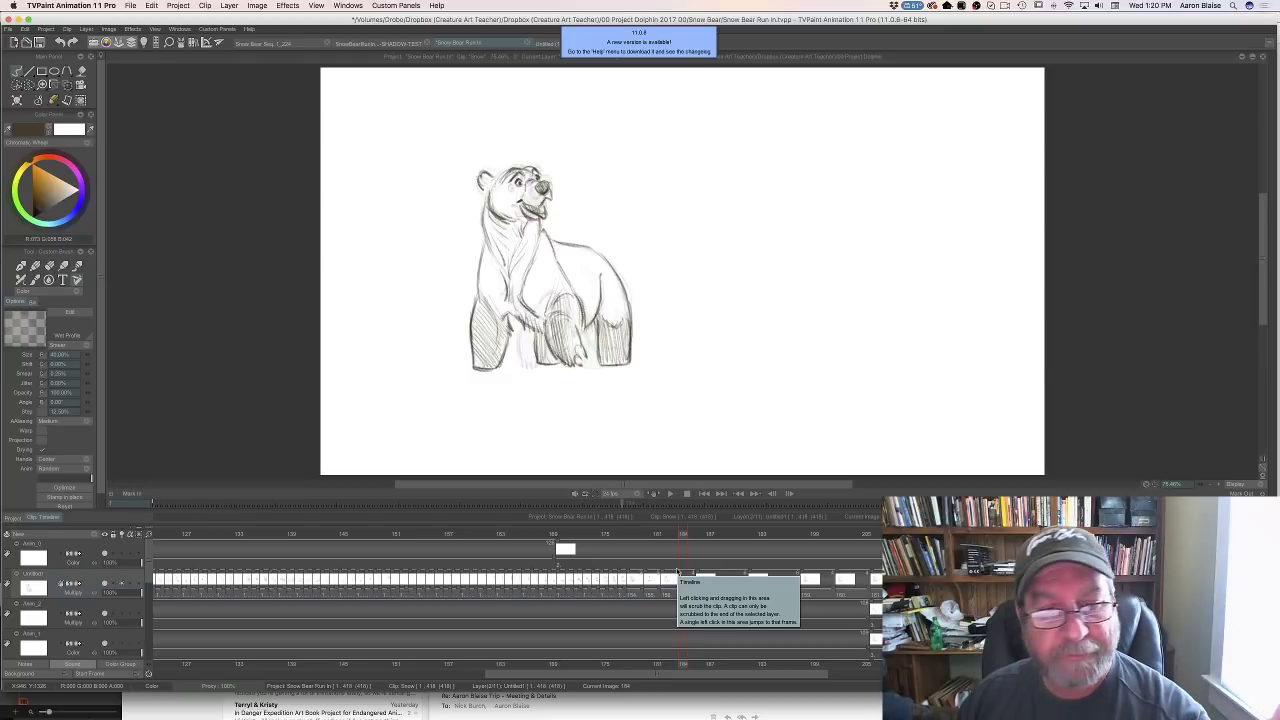
pyautogui.click(16, 101)
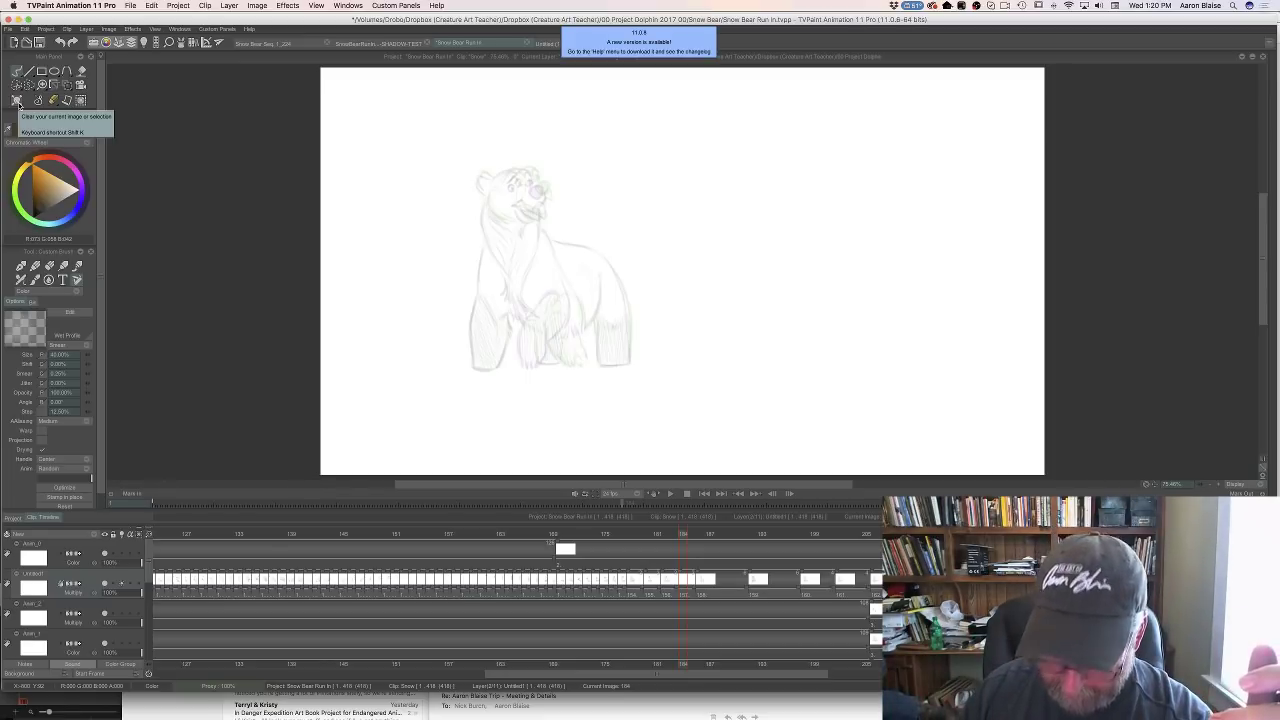
pyautogui.press('Tab')
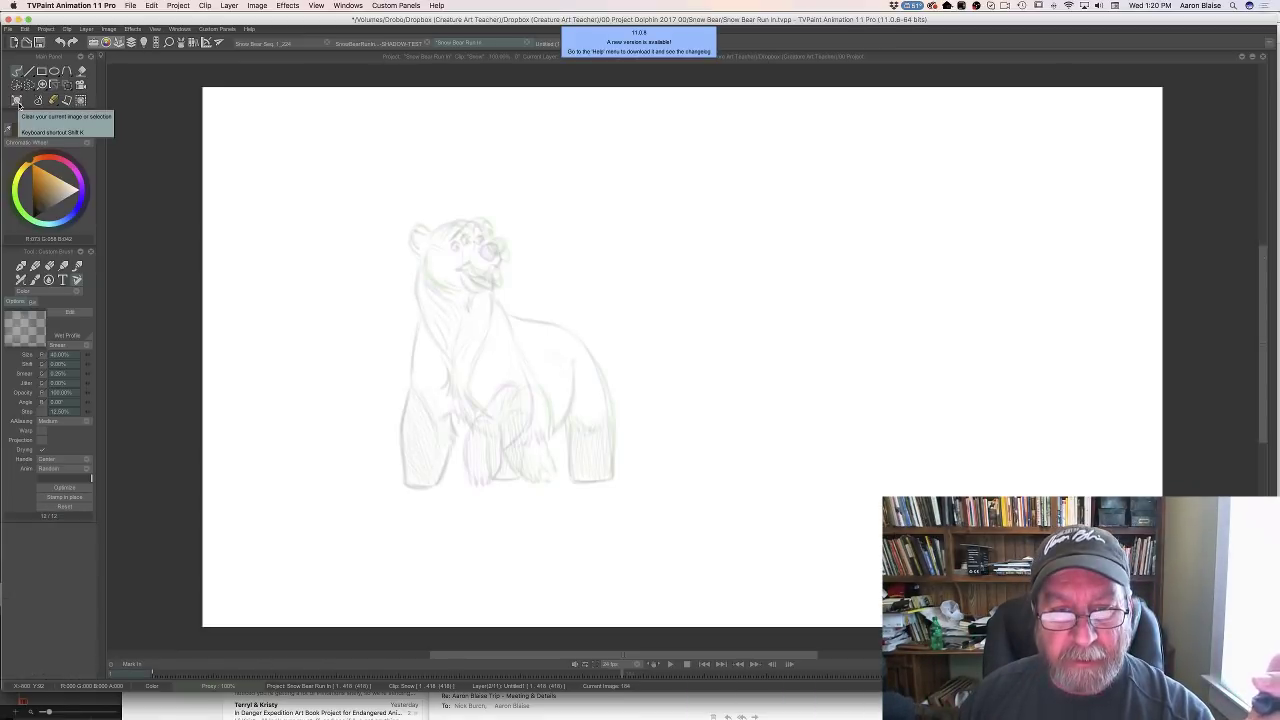
# Draw the top of the head, the ear and the back of the neck on frame 184, checking against the adjacent drawing
pyautogui.press('Left')
pyautogui.press('Right')
pyautogui.press('Left')
pyautogui.press('Right')
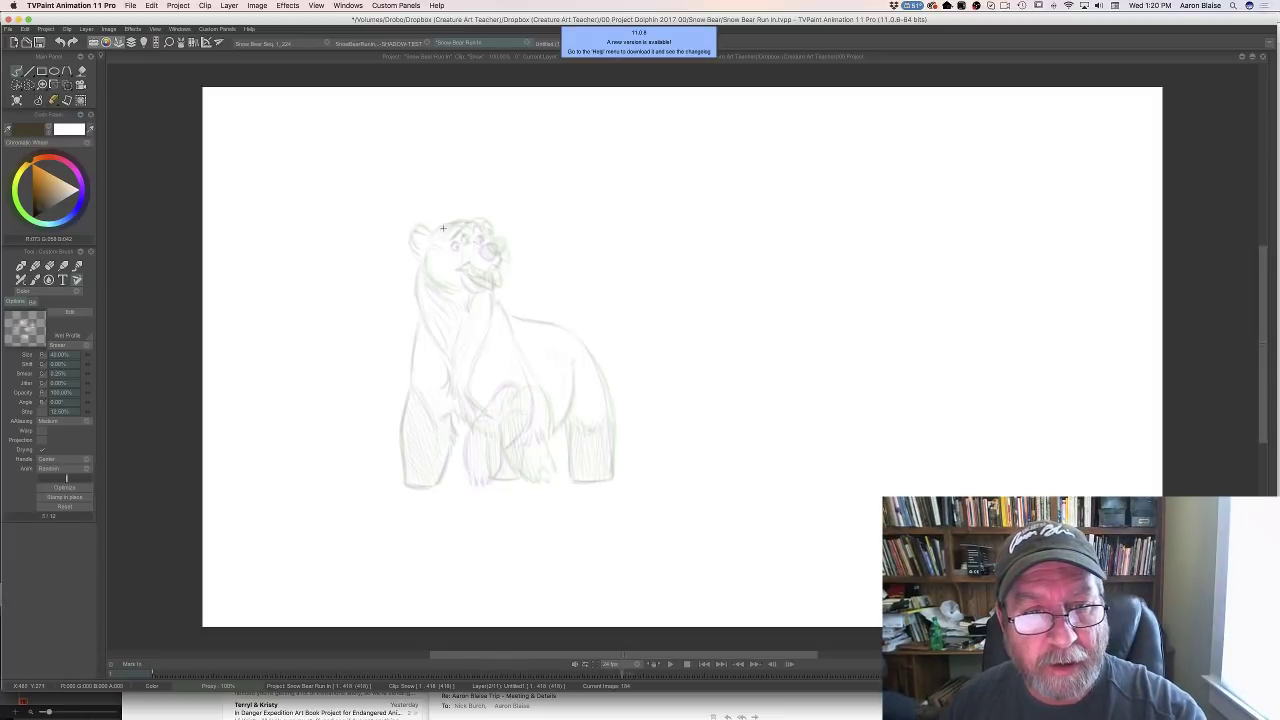
pyautogui.moveTo(469, 226); pyautogui.dragTo(433, 229)
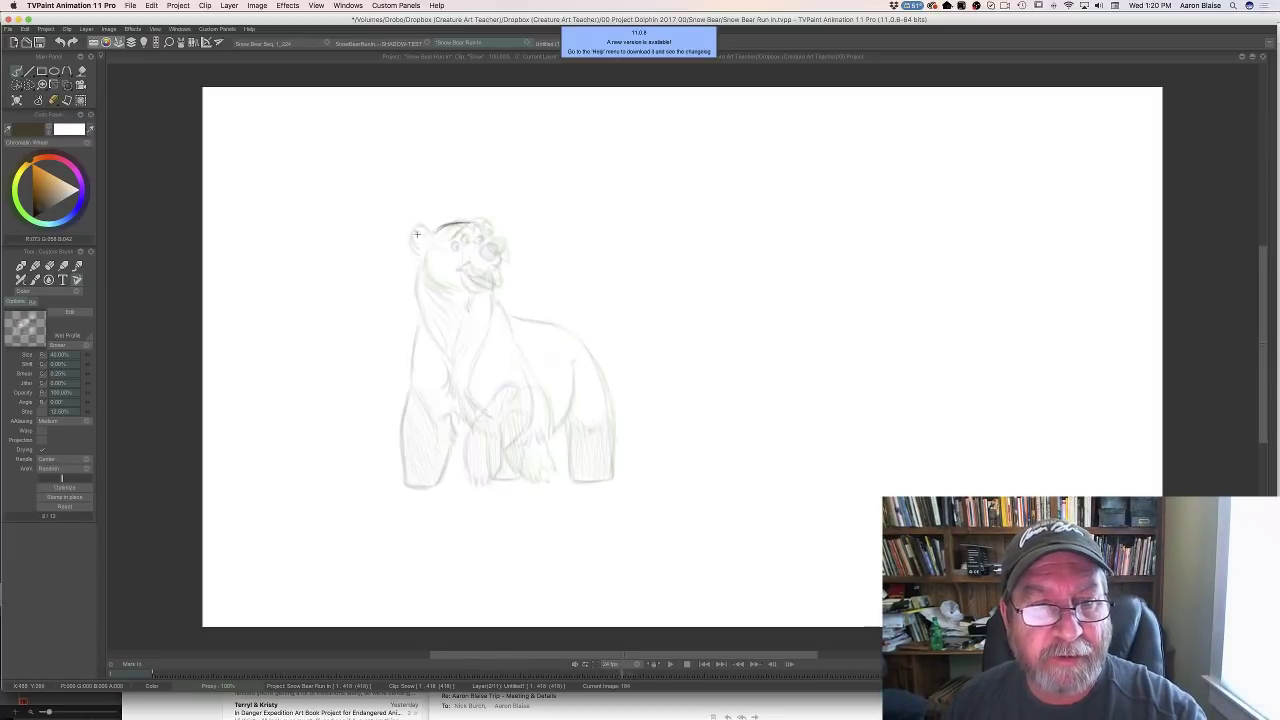
pyautogui.moveTo(424, 228)
pyautogui.mouseDown()
pyautogui.moveTo(419, 311)
pyautogui.moveTo(416, 291)
pyautogui.moveTo(447, 355)
pyautogui.mouseUp()
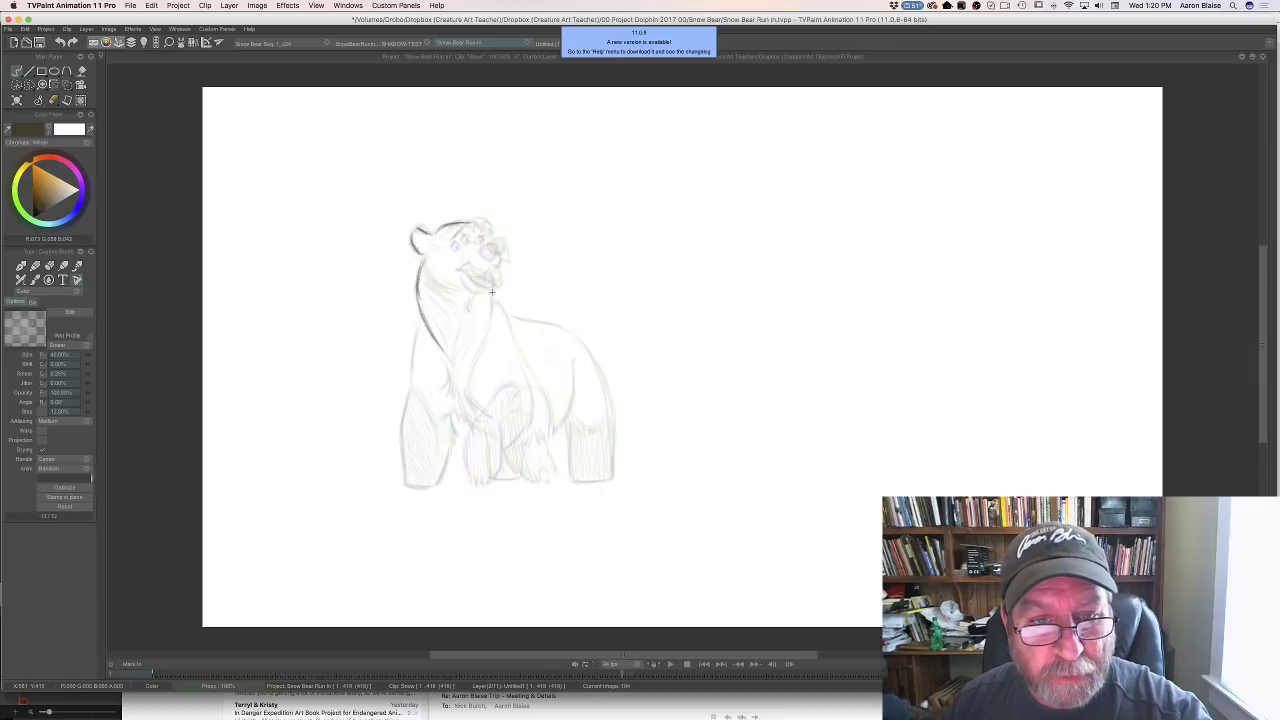
# Draw the throat line, front shoulder contour, chest fur and the short line behind the neck on frame 184
pyautogui.moveTo(492, 300)
pyautogui.mouseDown()
pyautogui.moveTo(471, 375)
pyautogui.moveTo(414, 343)
pyautogui.moveTo(411, 374)
pyautogui.moveTo(420, 317)
pyautogui.moveTo(413, 390)
pyautogui.moveTo(411, 370)
pyautogui.moveTo(432, 430)
pyautogui.mouseUp()
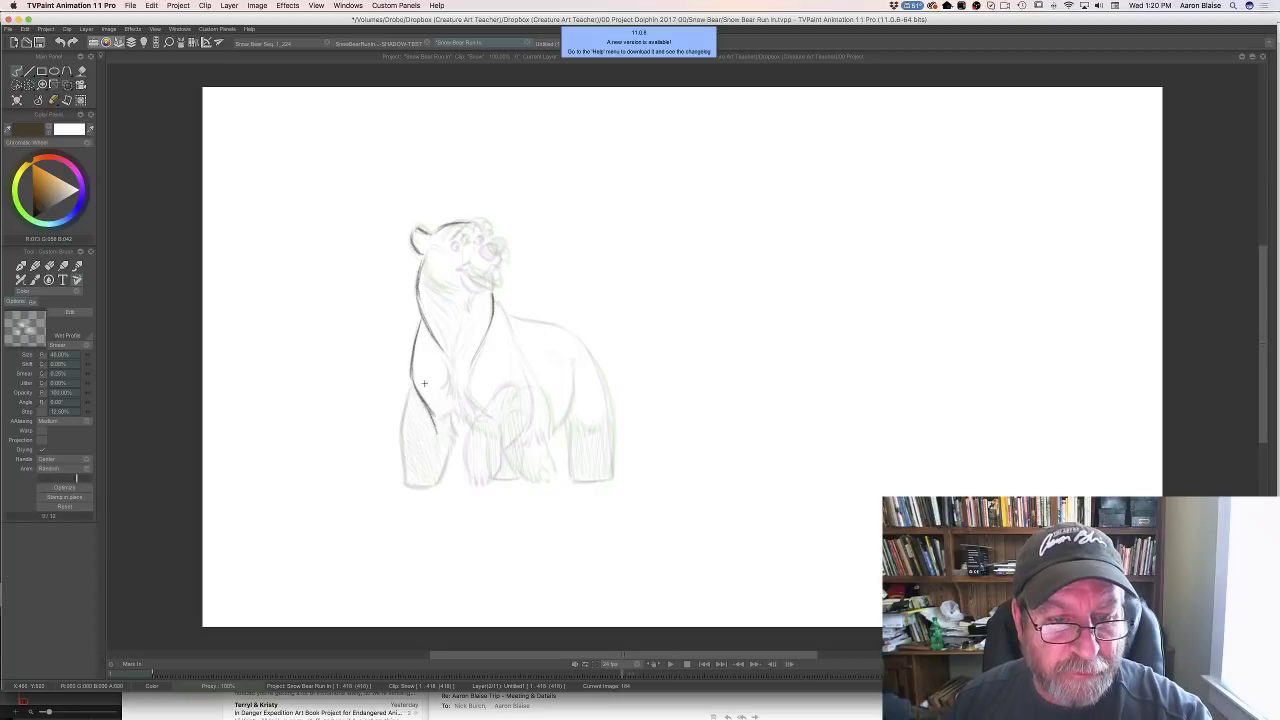
pyautogui.moveTo(449, 376); pyautogui.dragTo(441, 390)
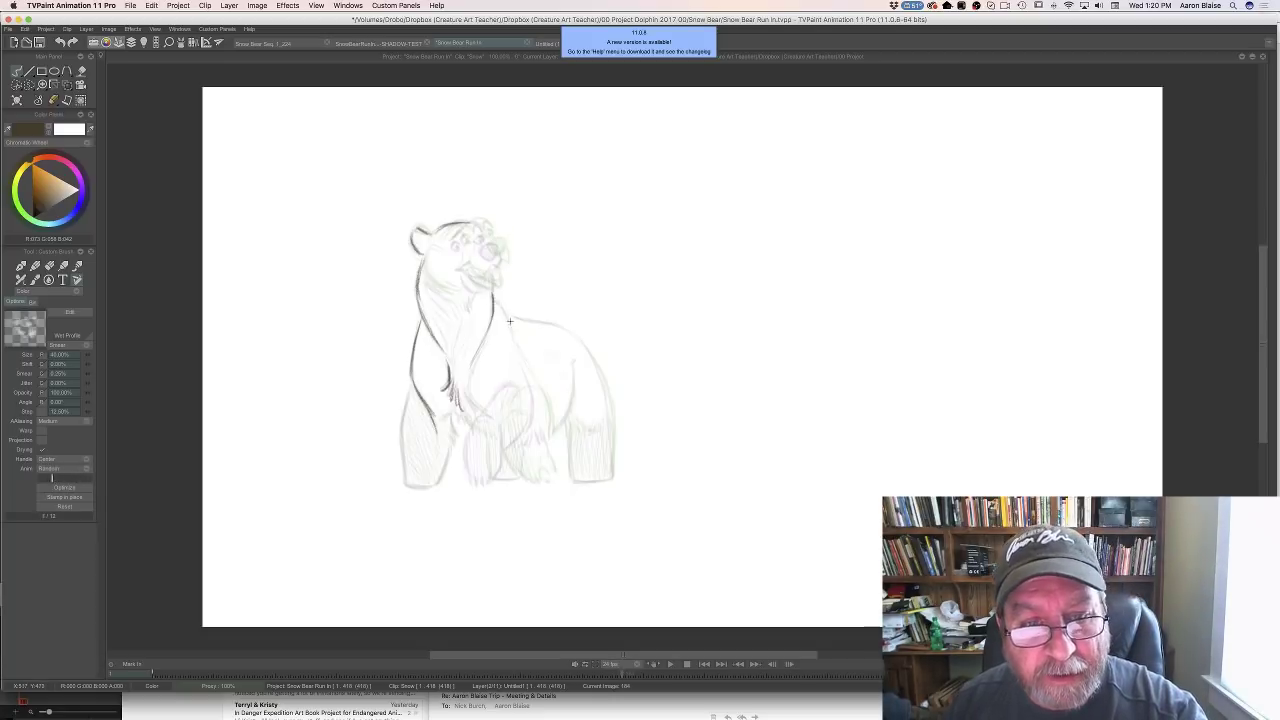
pyautogui.moveTo(494, 298); pyautogui.dragTo(510, 330)
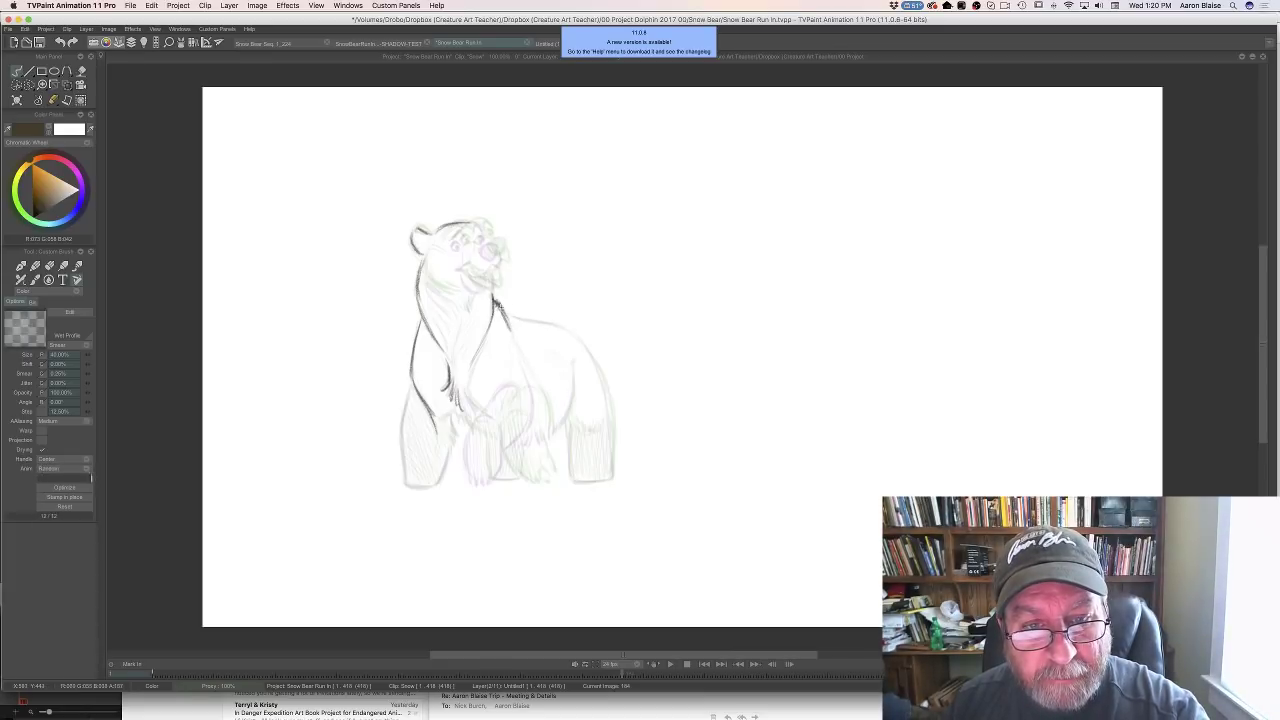
# Draw the long side line down to the belly, the arch over the lifted leg and the lower chest on frame 184
pyautogui.press('Left')
pyautogui.press('Right')
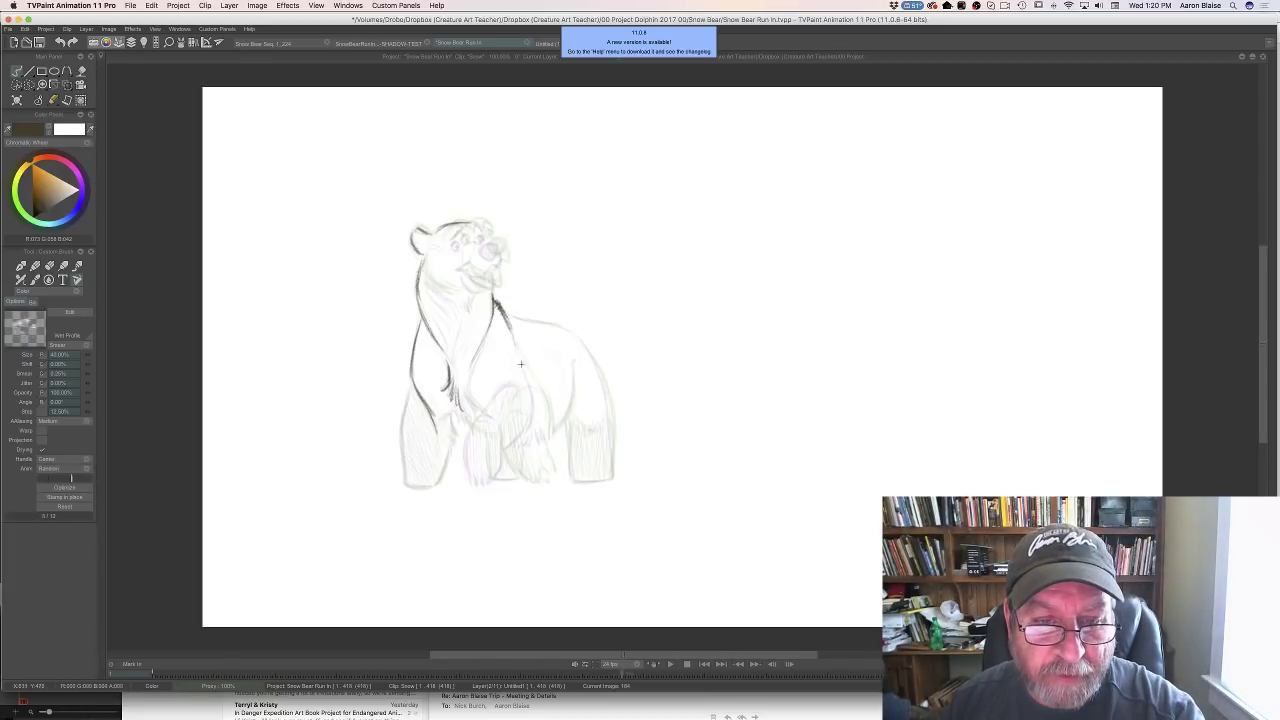
pyautogui.press('Left')
pyautogui.press('Right')
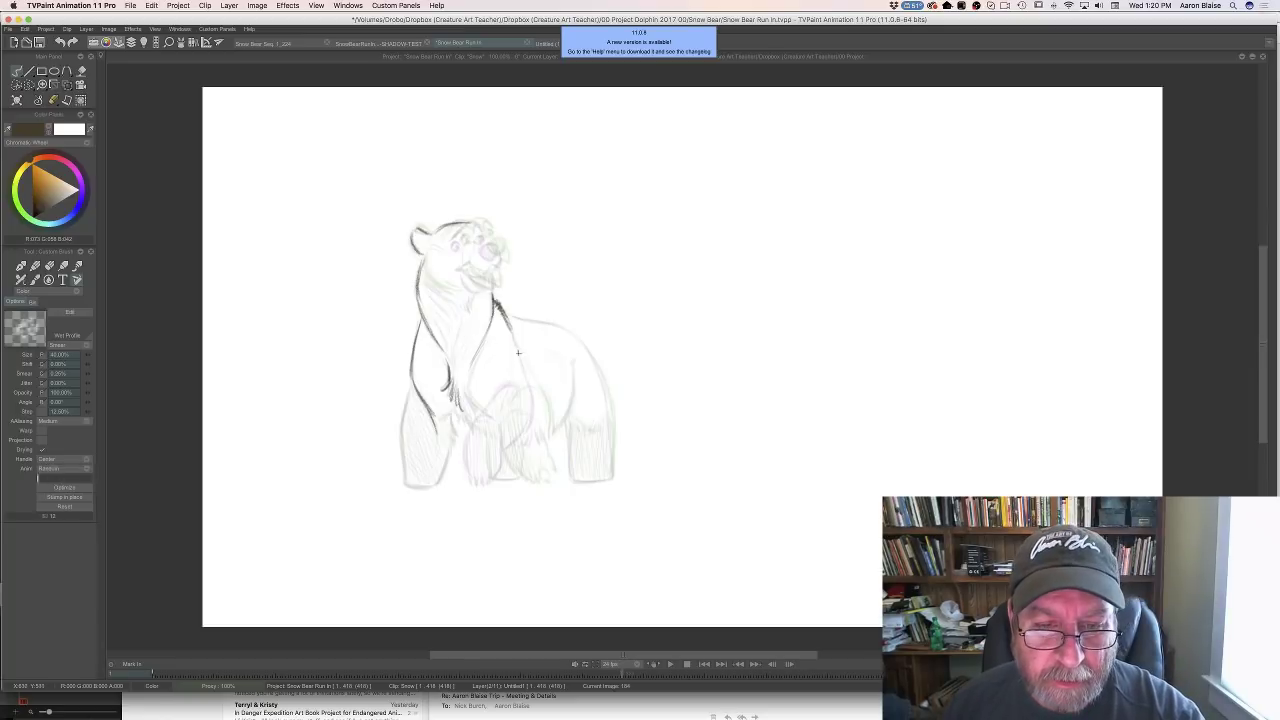
pyautogui.moveTo(518, 352)
pyautogui.mouseDown()
pyautogui.moveTo(537, 418)
pyautogui.moveTo(532, 382)
pyautogui.moveTo(495, 409)
pyautogui.moveTo(517, 389)
pyautogui.moveTo(499, 410)
pyautogui.moveTo(510, 368)
pyautogui.moveTo(475, 414)
pyautogui.mouseUp()
pyautogui.press('Left')
pyautogui.press('Right')
pyautogui.press('Left')
pyautogui.press('Right')
pyautogui.press('Left')
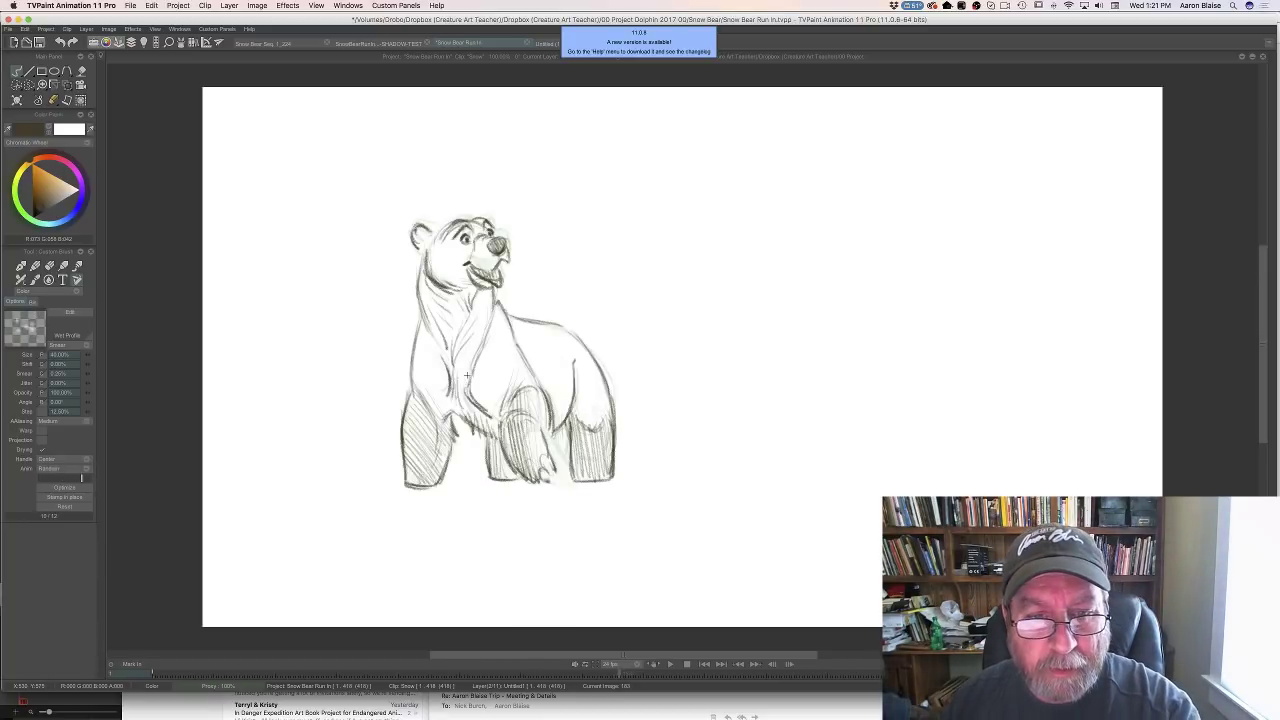
# Draw the outline of the back and rump down to the hind foot on frame 184, comparing with the previous drawing
pyautogui.press('Right')
pyautogui.moveTo(504, 313)
pyautogui.mouseDown()
pyautogui.moveTo(586, 348)
pyautogui.moveTo(611, 443)
pyautogui.moveTo(608, 401)
pyautogui.moveTo(613, 477)
pyautogui.mouseUp()
pyautogui.press('Left')
pyautogui.press('Right')
pyautogui.press('Left')
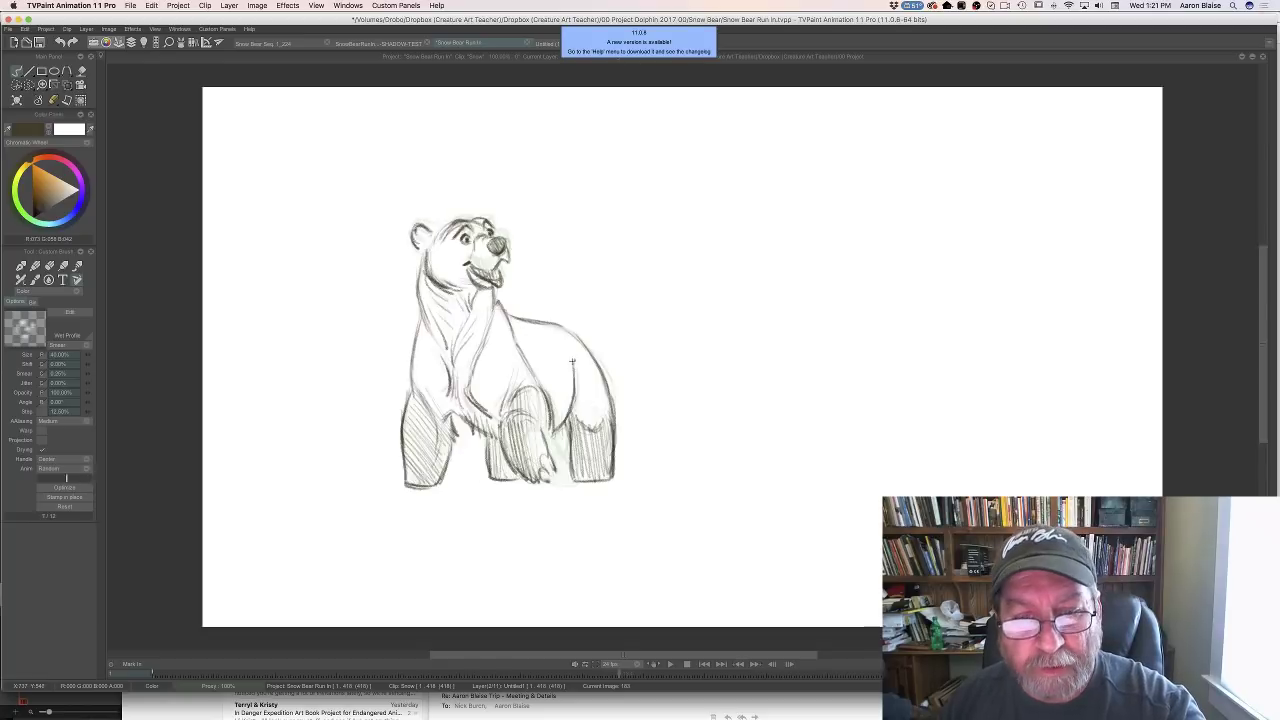
# Draw the front thigh line and the belly fur beneath it on frame 184, flipping to the previous drawing for reference
pyautogui.press('Right')
pyautogui.moveTo(572, 362); pyautogui.dragTo(556, 429)
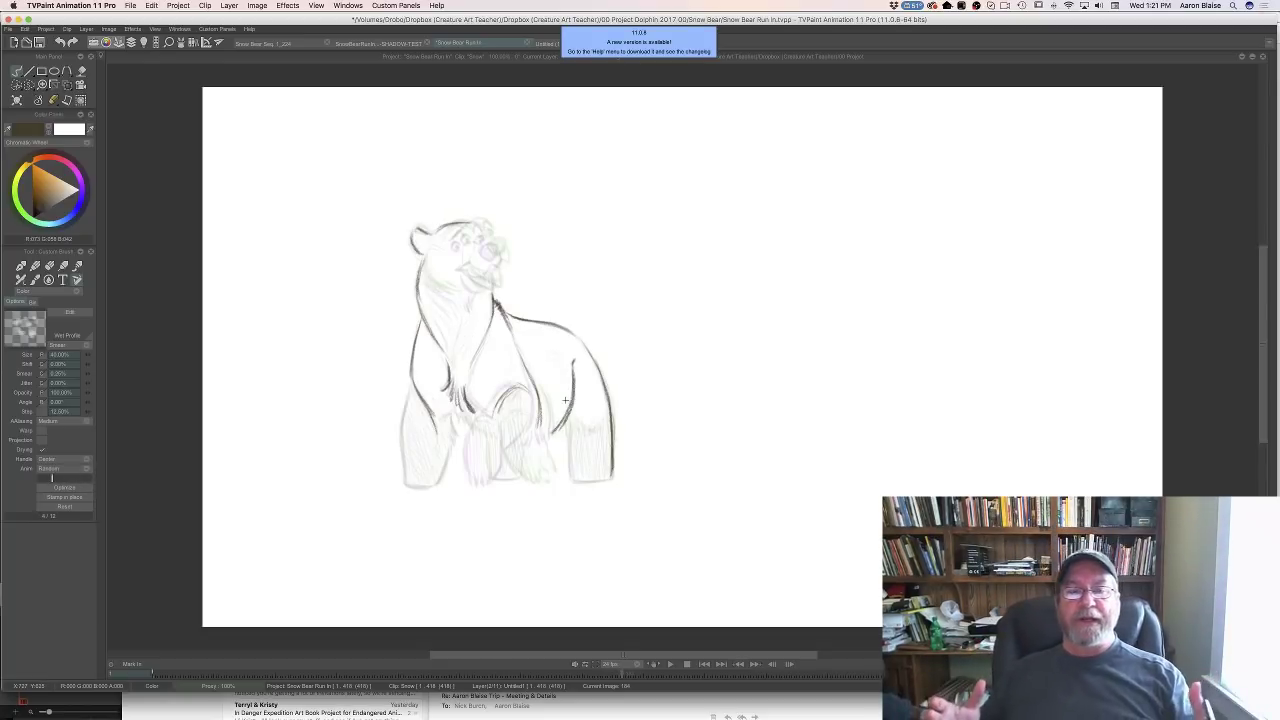
pyautogui.press('Left')
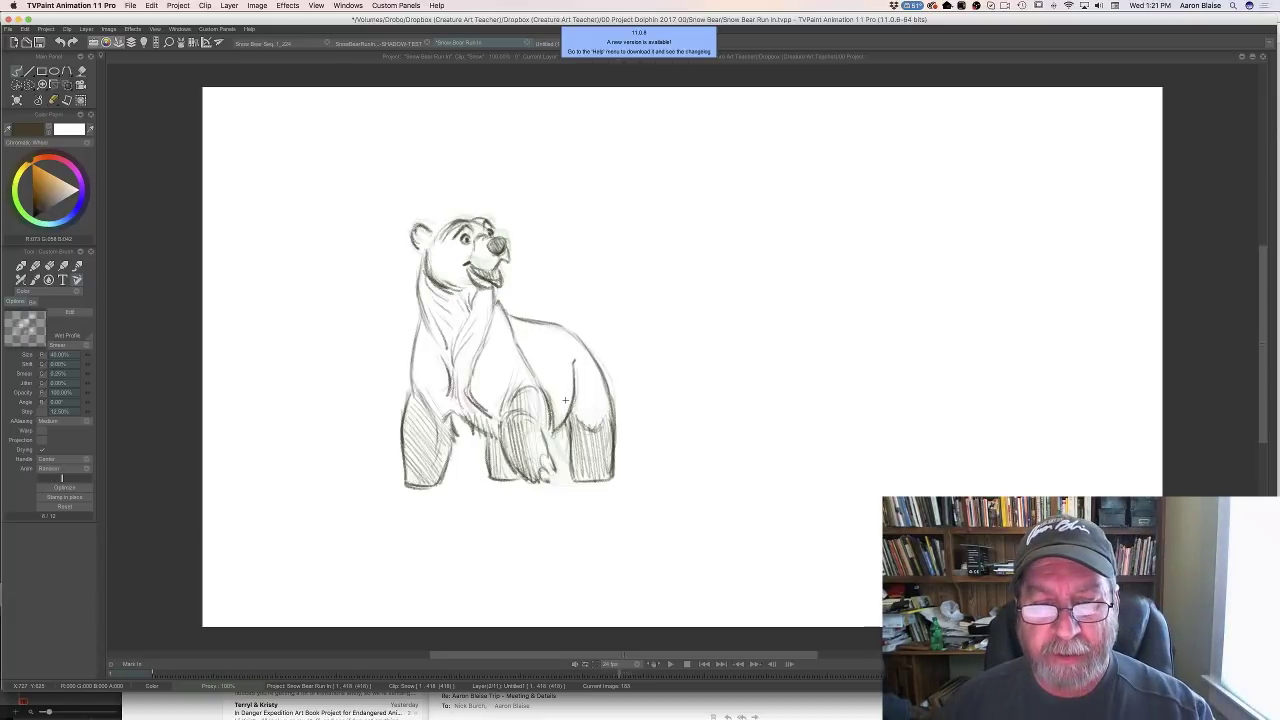
pyautogui.press('Right')
pyautogui.press('Left')
pyautogui.press('Right')
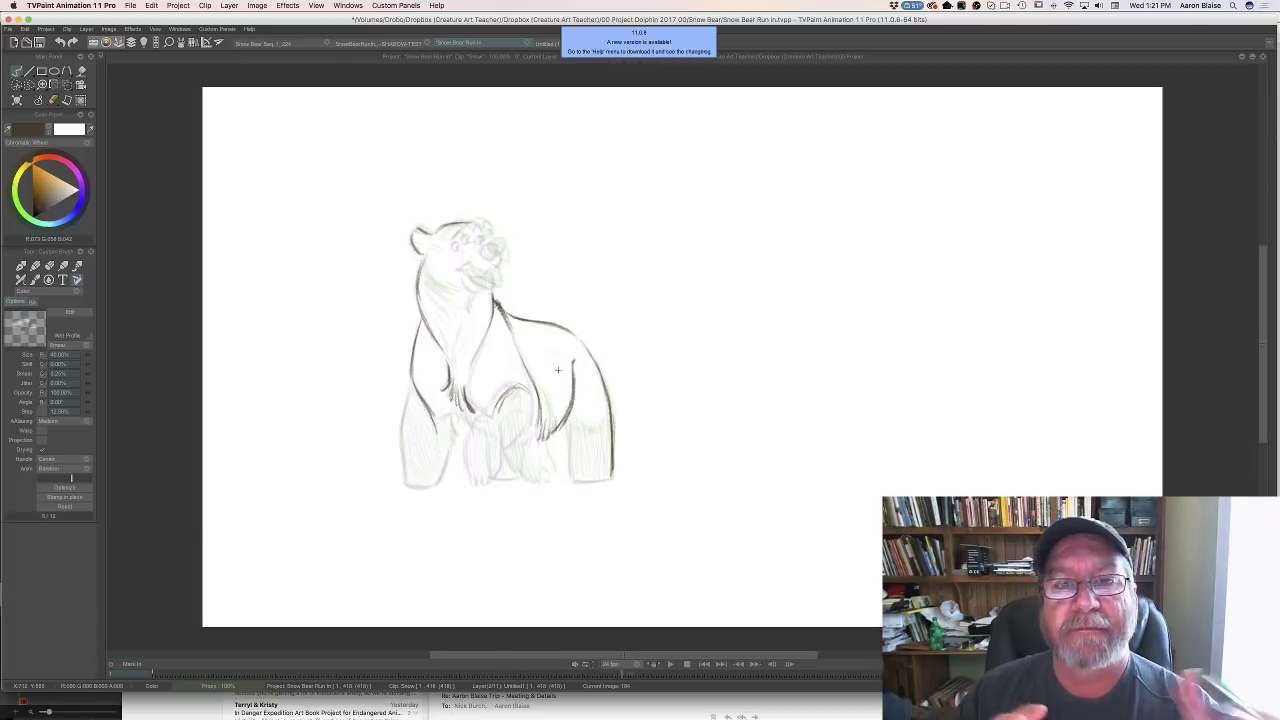
pyautogui.press('Left')
pyautogui.press('Right')
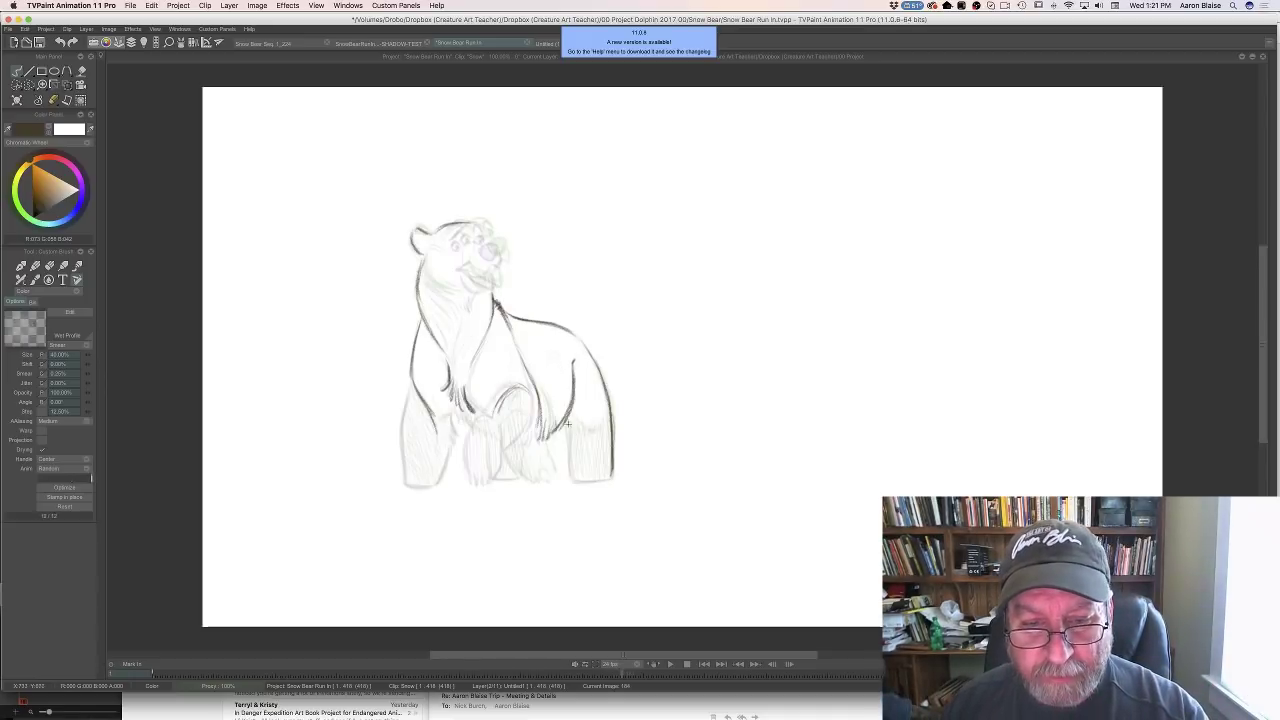
# Draw the front and bottom edges of the hind leg and the thigh fur on frame 184, and hatch the lower leg
pyautogui.moveTo(566, 418); pyautogui.dragTo(571, 480)
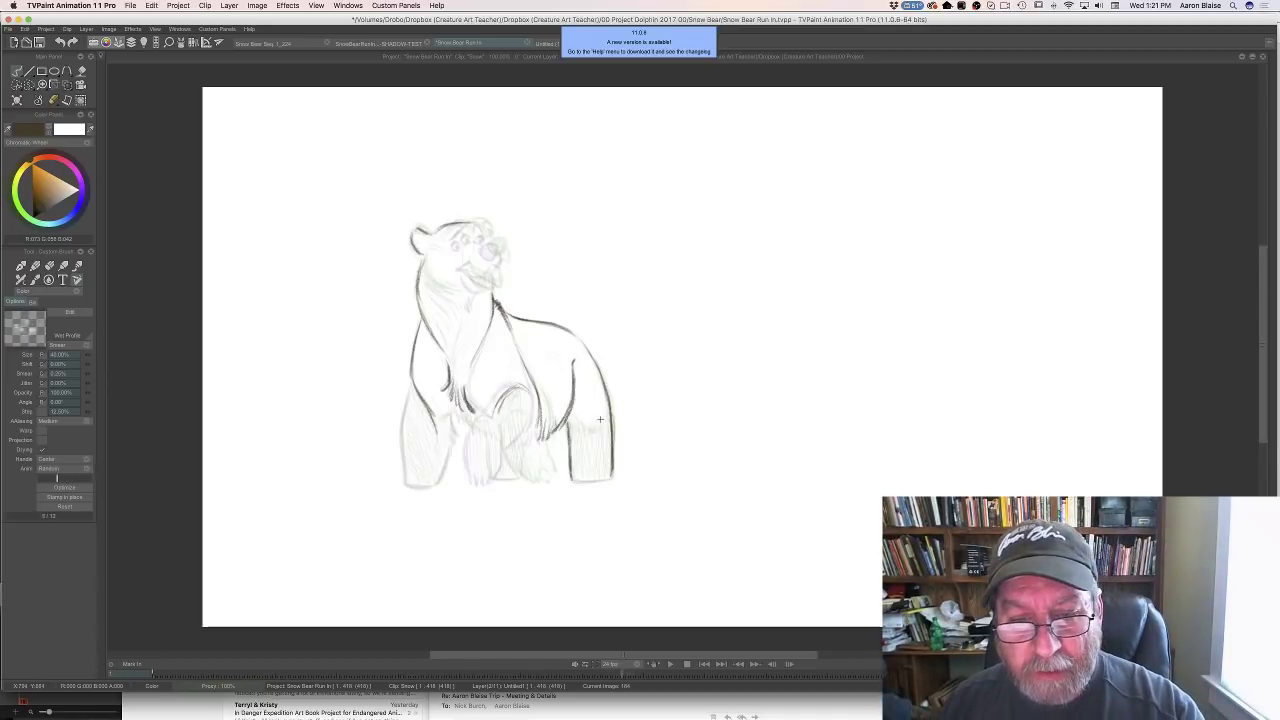
pyautogui.moveTo(576, 422); pyautogui.dragTo(599, 406)
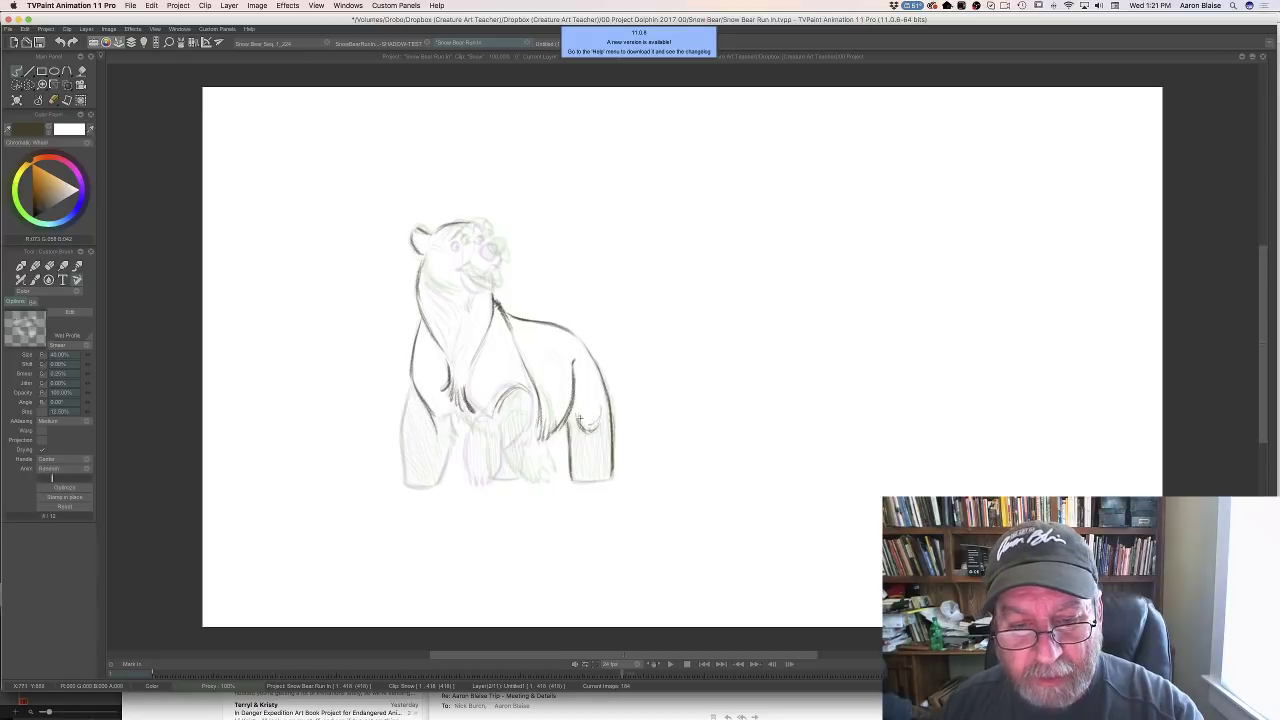
pyautogui.moveTo(573, 481); pyautogui.dragTo(604, 481)
pyautogui.press('Left')
pyautogui.press('Right')
pyautogui.press('Left')
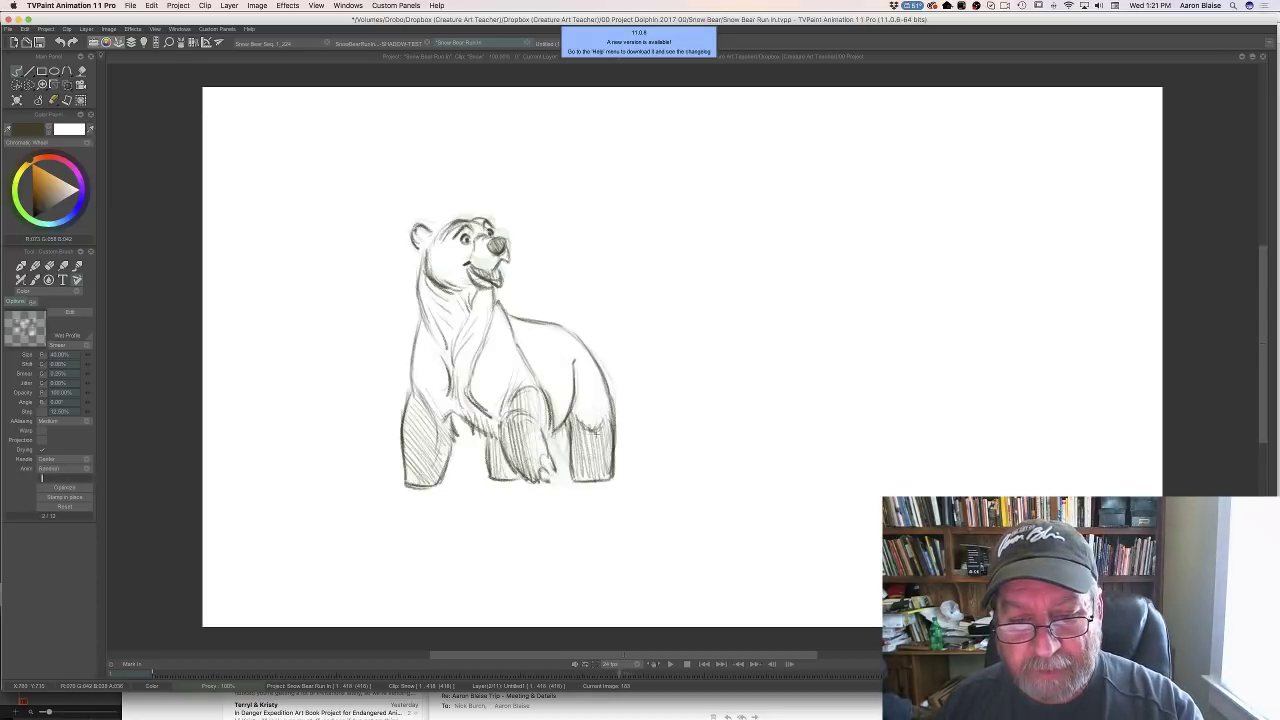
pyautogui.press('Right')
pyautogui.moveTo(608, 449)
pyautogui.mouseDown()
pyautogui.moveTo(578, 476)
pyautogui.moveTo(565, 462)
pyautogui.mouseUp()
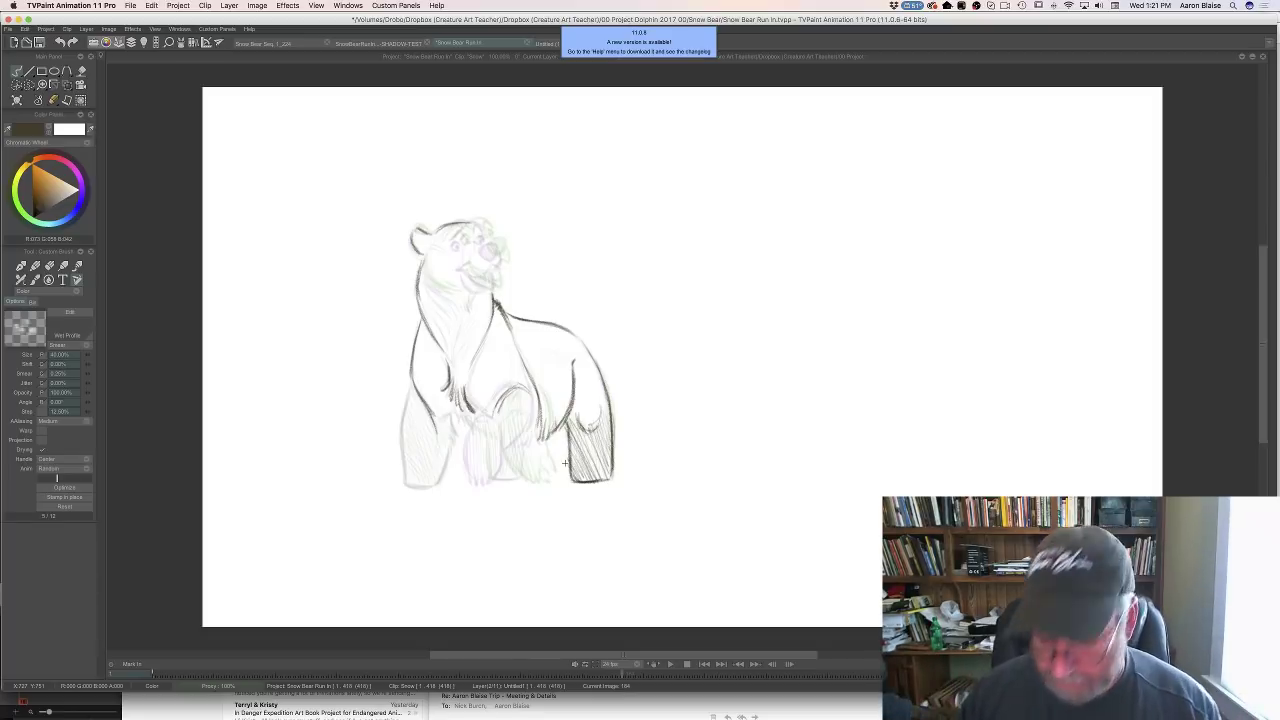
# Draw the rounded top and front edge of the lifted foreleg on frame 184, flipping to the previous drawing for reference
pyautogui.press('Left')
pyautogui.press('Right')
pyautogui.press('Left')
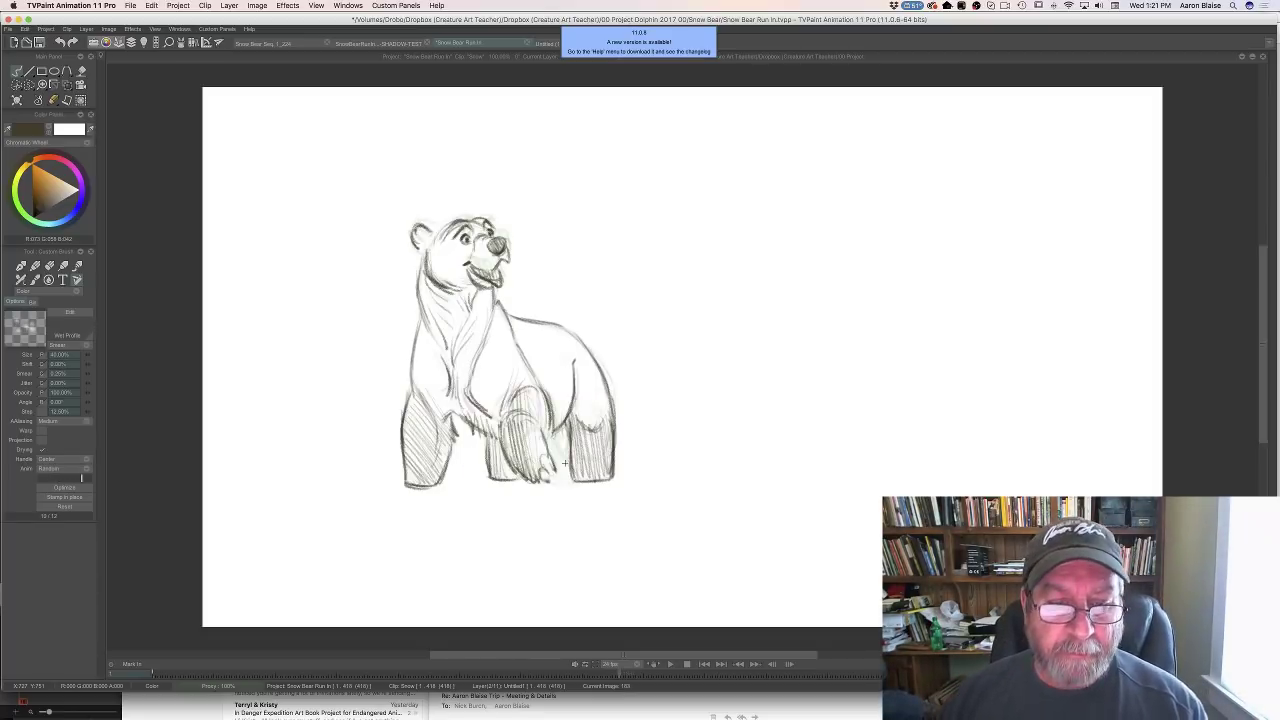
pyautogui.press('Right')
pyautogui.press('Left')
pyautogui.press('Right')
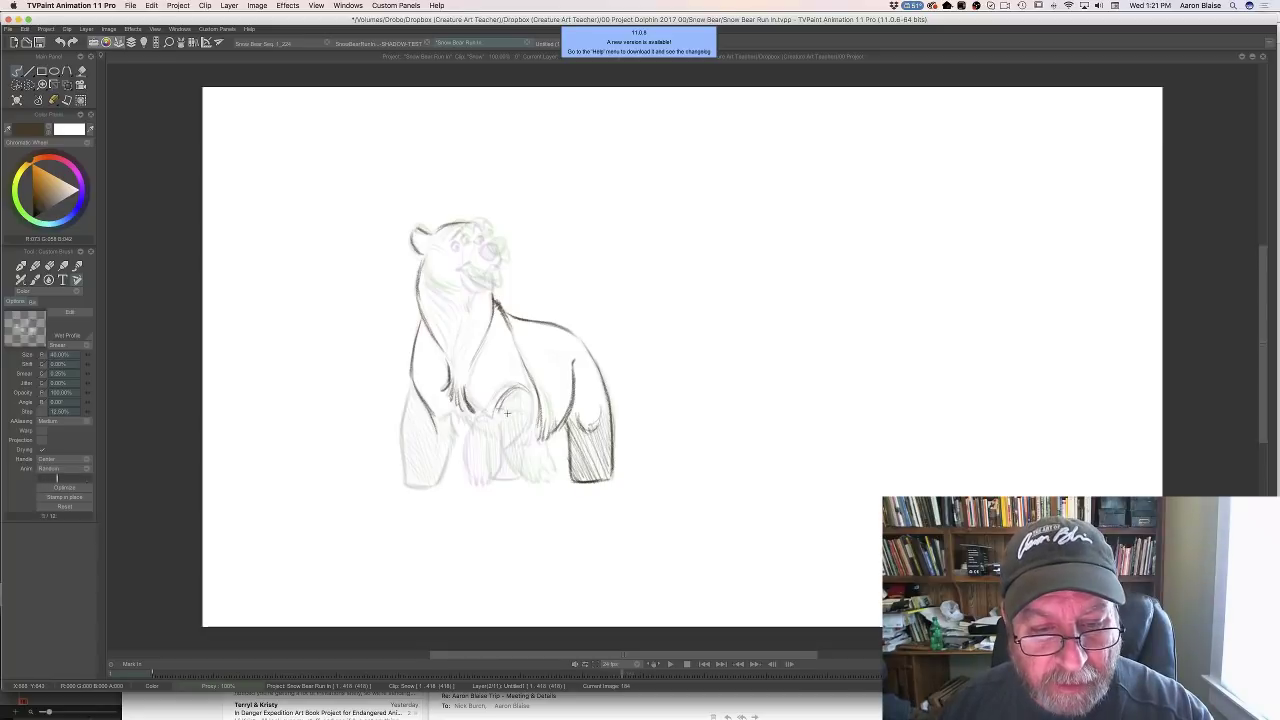
pyautogui.press('Left')
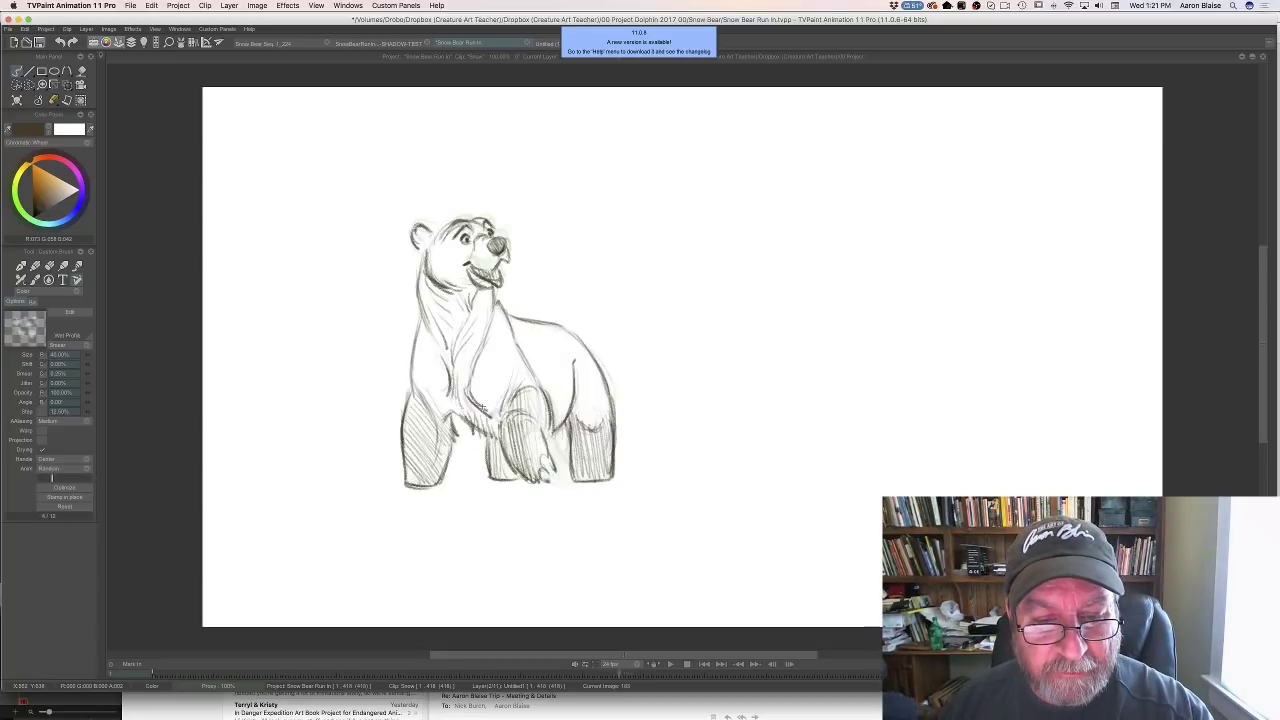
pyautogui.press('Right')
pyautogui.moveTo(485, 418); pyautogui.dragTo(485, 464)
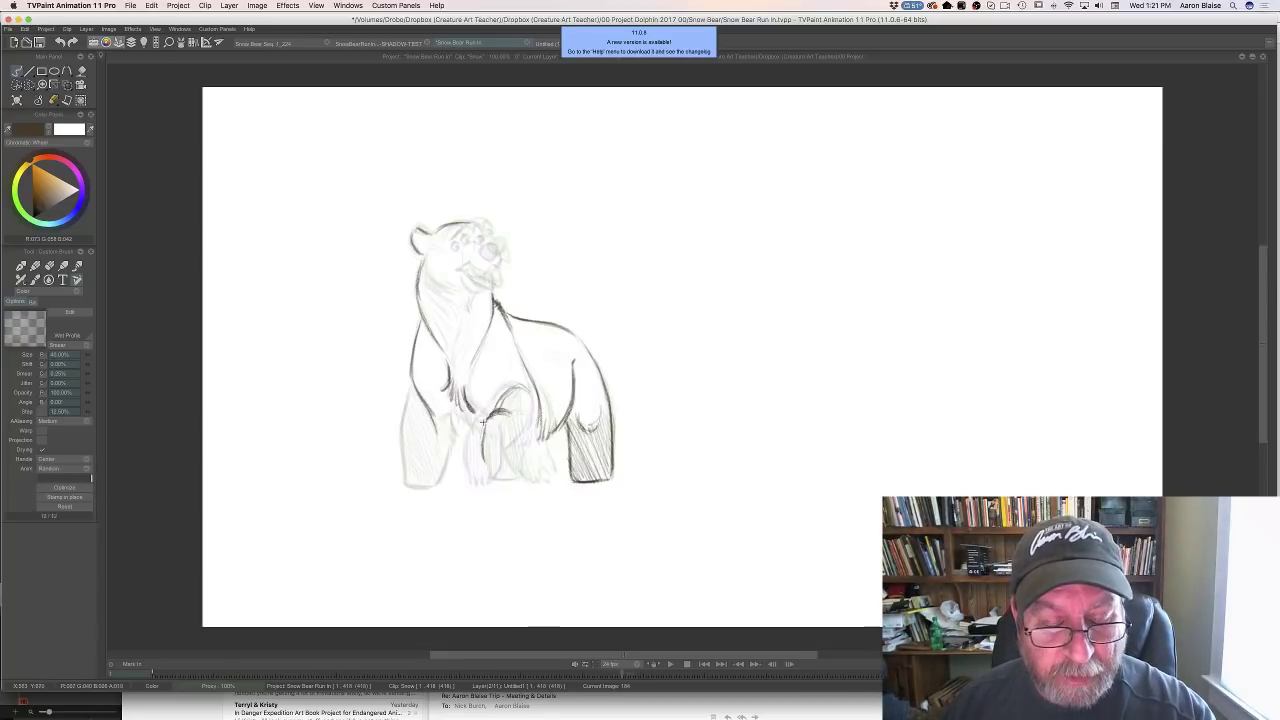
pyautogui.press('Left')
pyautogui.press('Right')
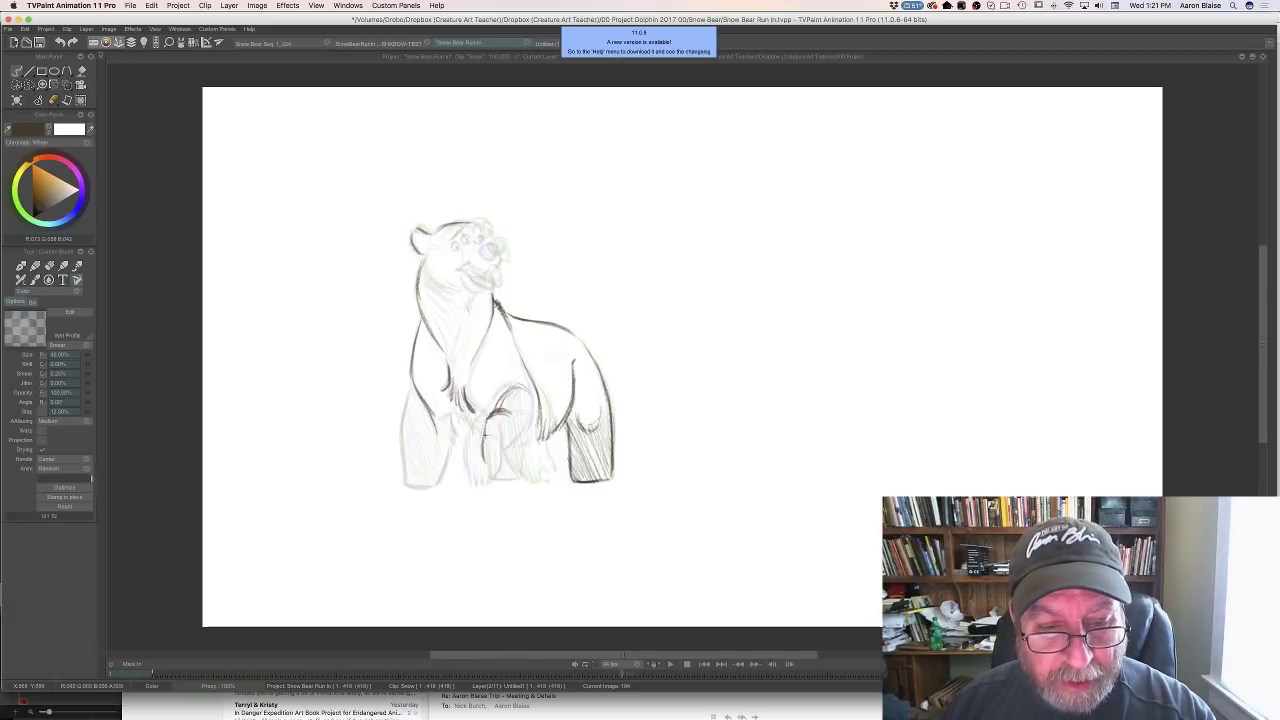
pyautogui.moveTo(485, 432); pyautogui.dragTo(494, 479)
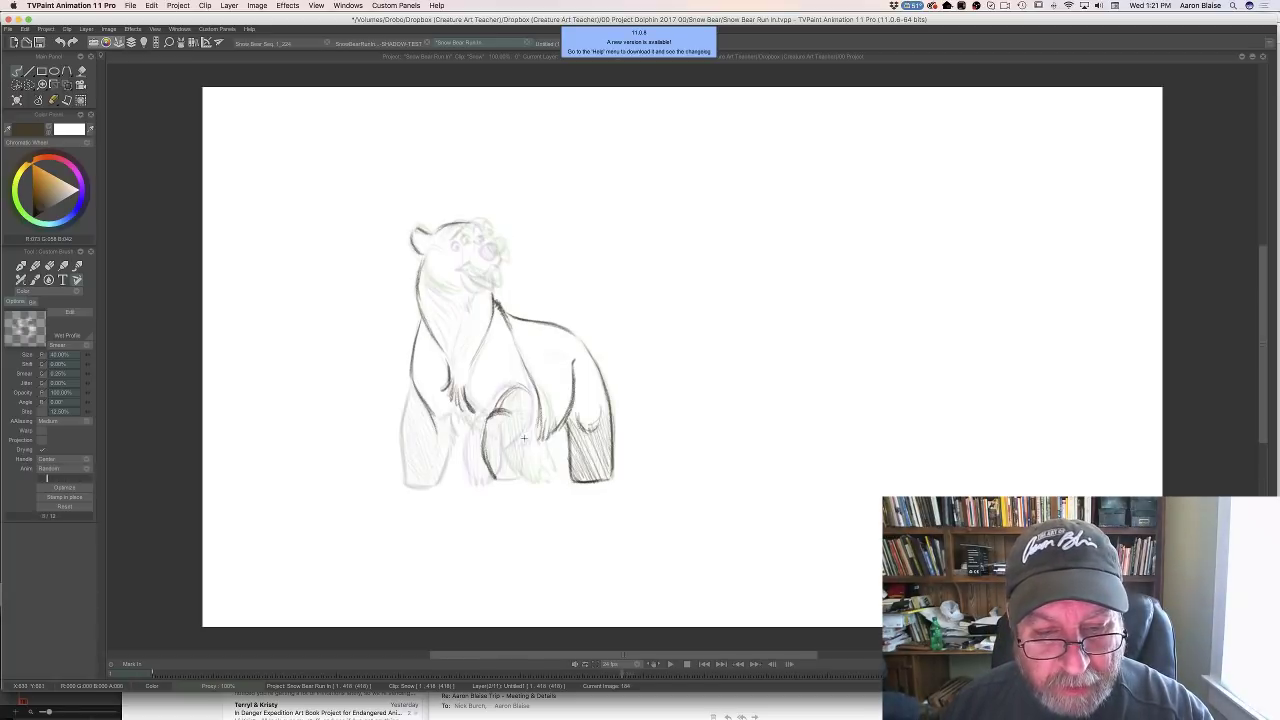
# Draw the back edge of the lifted foreleg and join the arch above it to the lower chest line, comparing with the neighbouring drawings
pyautogui.moveTo(520, 419); pyautogui.dragTo(526, 444)
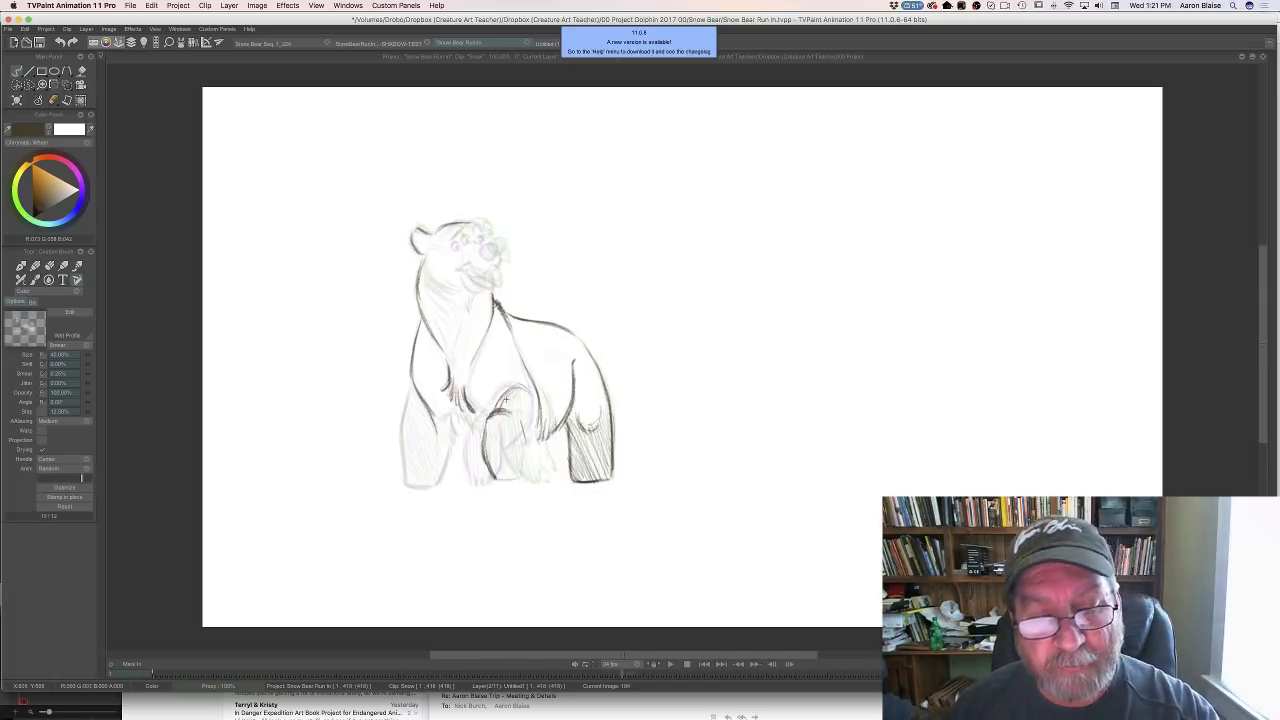
pyautogui.moveTo(502, 399)
pyautogui.mouseDown()
pyautogui.moveTo(518, 385)
pyautogui.moveTo(481, 417)
pyautogui.mouseUp()
pyautogui.press('Right')
pyautogui.press('Left')
pyautogui.press('Right')
pyautogui.press('Left')
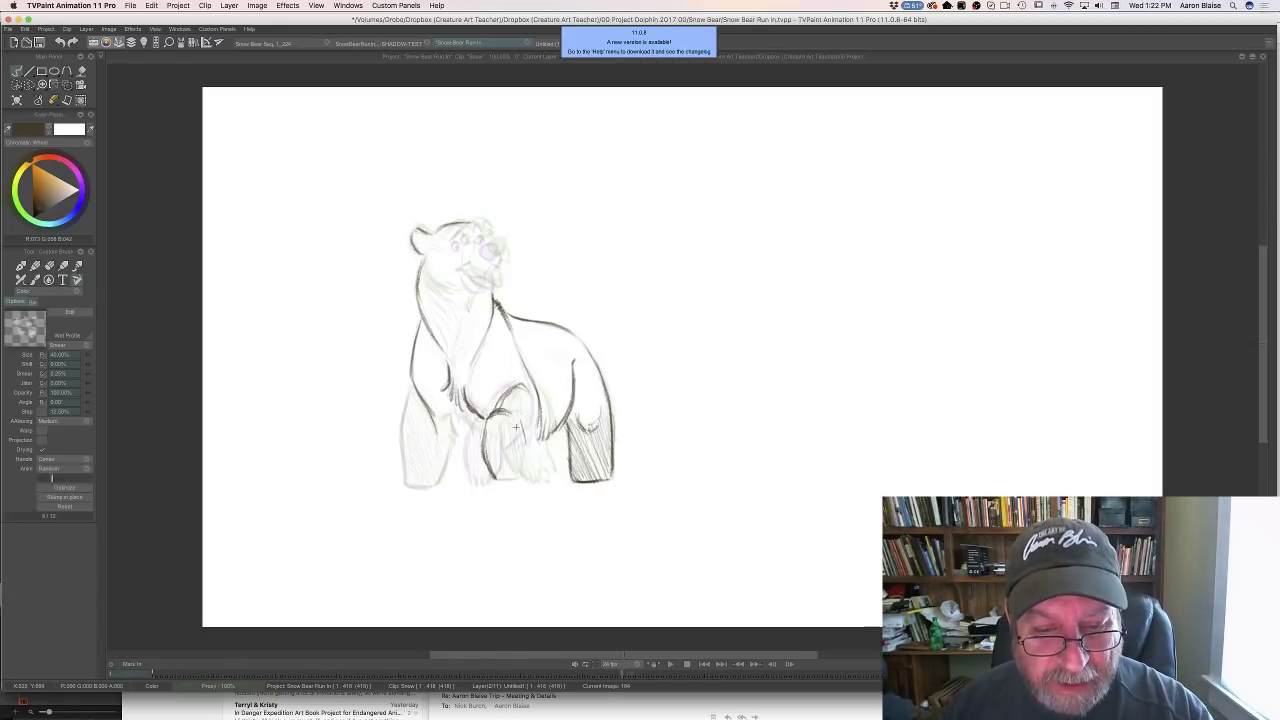
# Draw the paw and claws at the bottom of the lifted foreleg on frame 184, checking against the neighbouring drawings
pyautogui.moveTo(524, 450)
pyautogui.mouseDown()
pyautogui.moveTo(529, 469)
pyautogui.moveTo(517, 461)
pyautogui.moveTo(497, 477)
pyautogui.mouseUp()
pyautogui.press('Left')
pyautogui.press('Right')
pyautogui.press('Left')
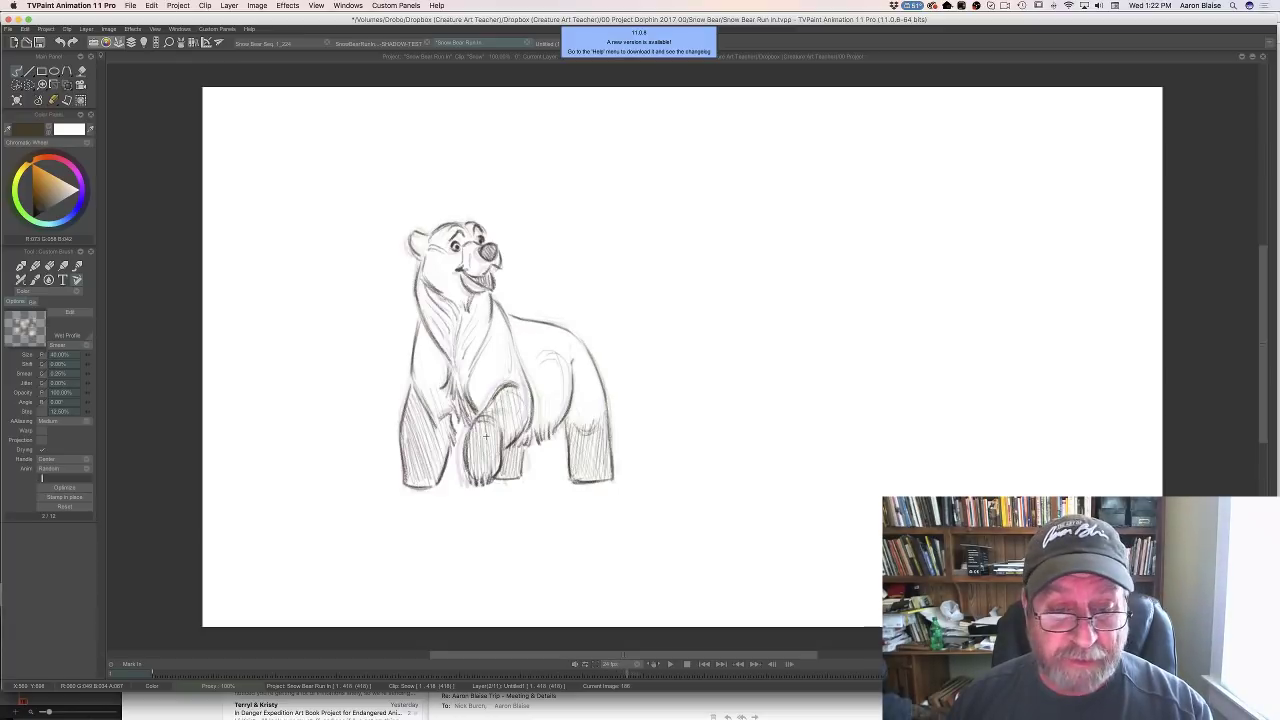
pyautogui.press('Right')
pyautogui.moveTo(521, 433); pyautogui.dragTo(529, 465)
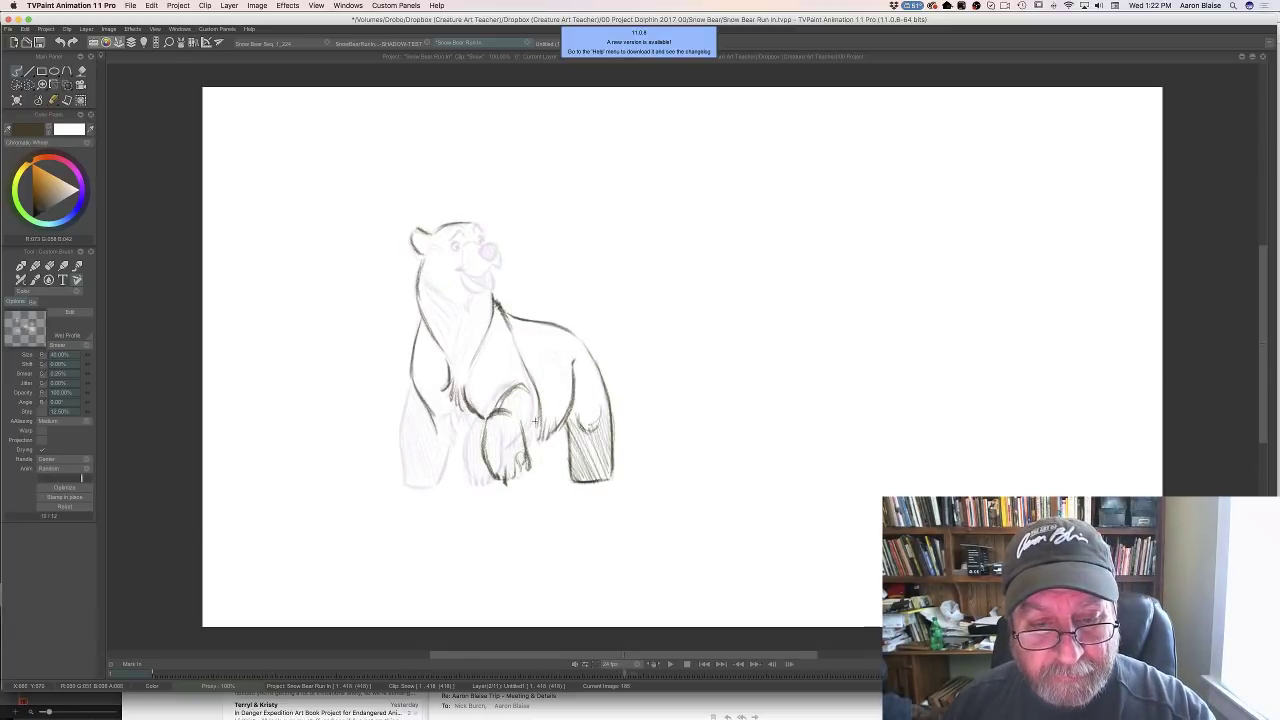
# Return to frame 184 using the timeline and darken the lower side line behind the lifted foreleg
pyautogui.press('Tab')
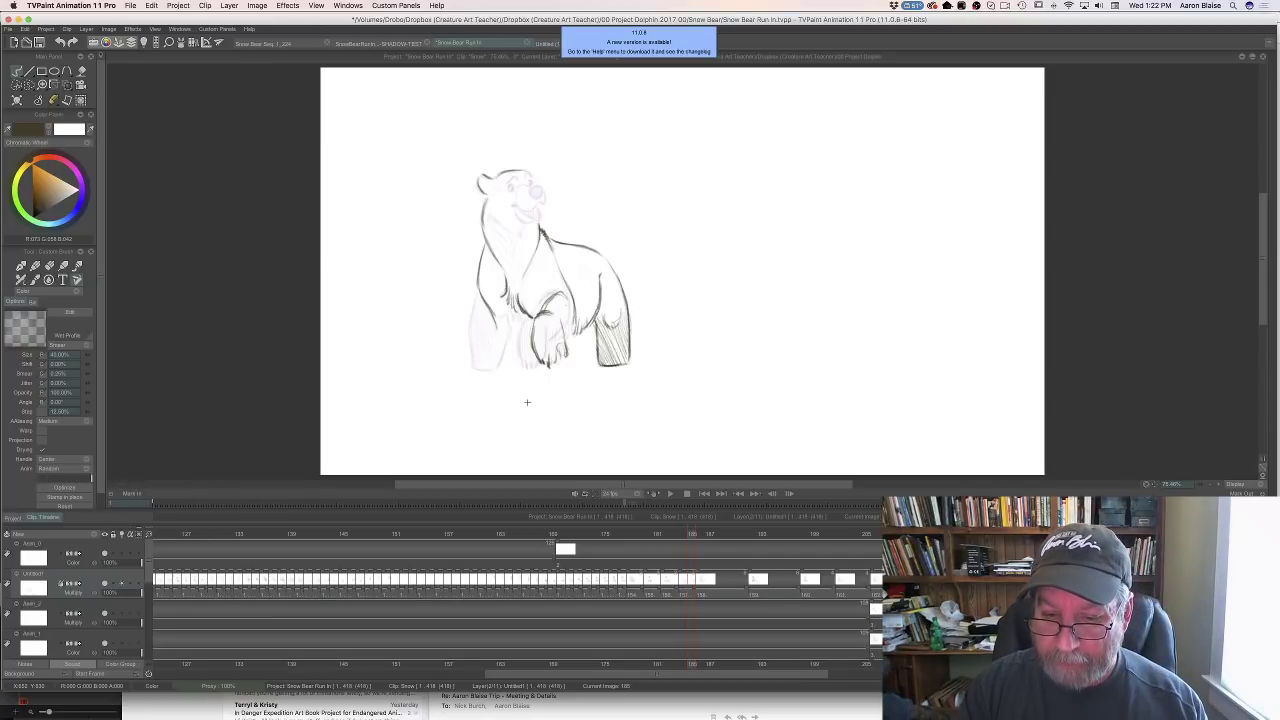
pyautogui.press('Left')
pyautogui.press('Left')
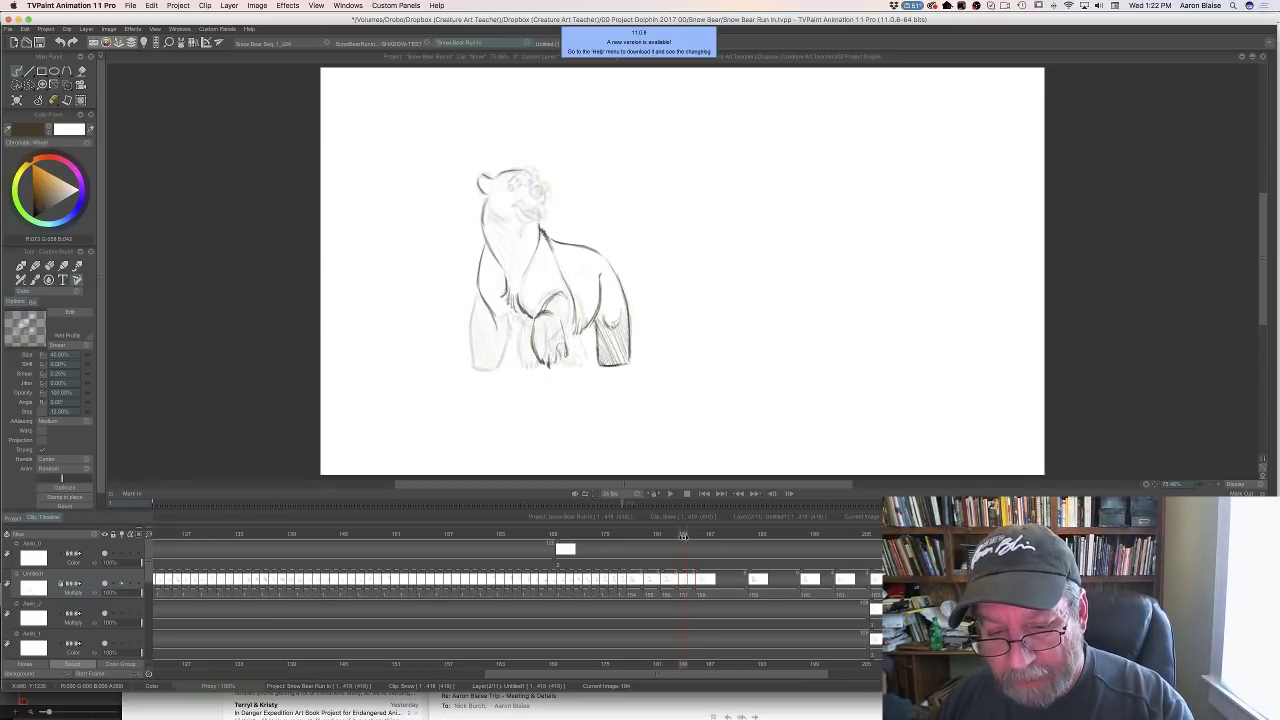
pyautogui.hotkey('ctrl', 't')
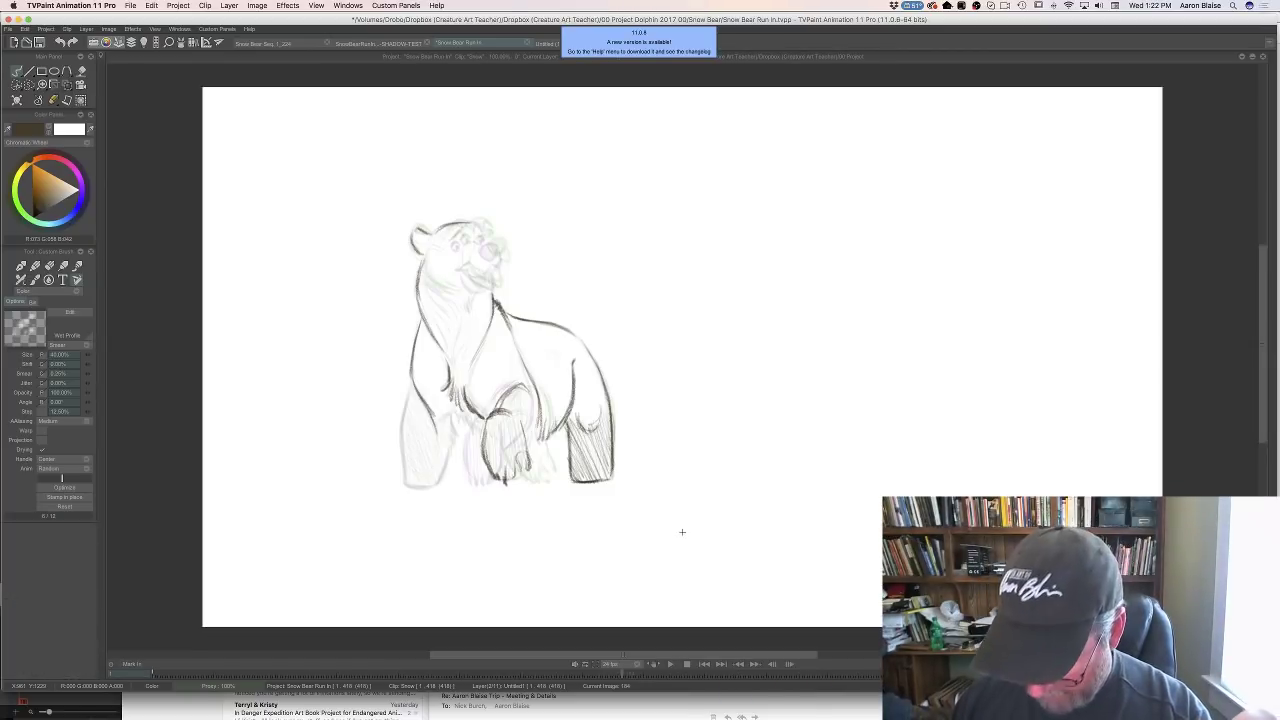
pyautogui.press('Left')
pyautogui.press('Right')
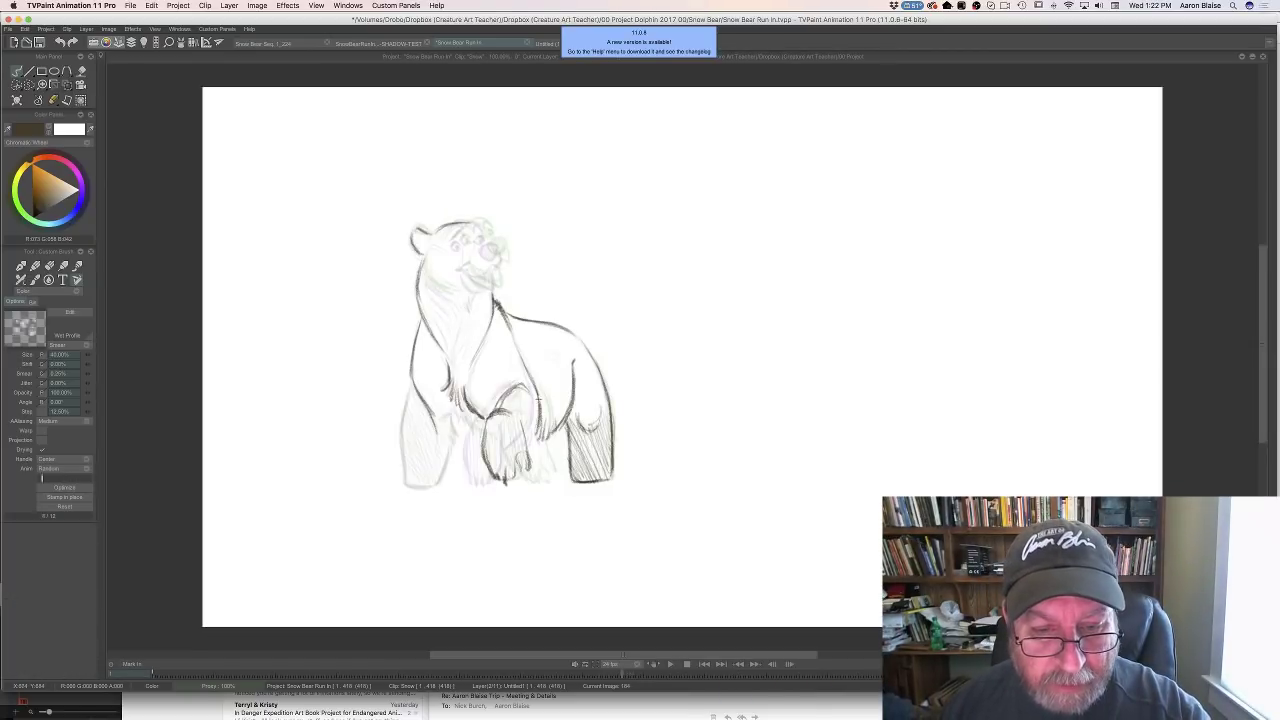
pyautogui.moveTo(541, 406); pyautogui.dragTo(534, 436)
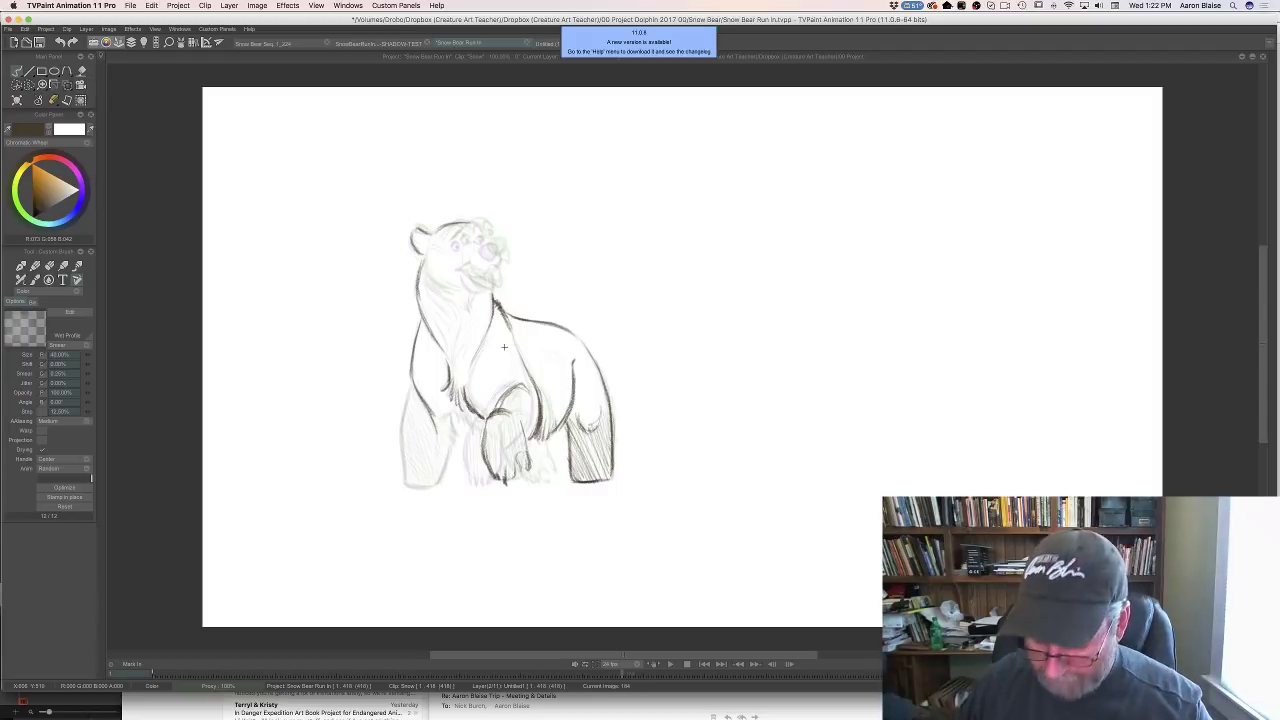
# Draw the outer edge of the planted front leg down to the foot on frame 184, flipping to the previous drawing for reference
pyautogui.press('Left')
pyautogui.press('Right')
pyautogui.press('Left')
pyautogui.press('Right')
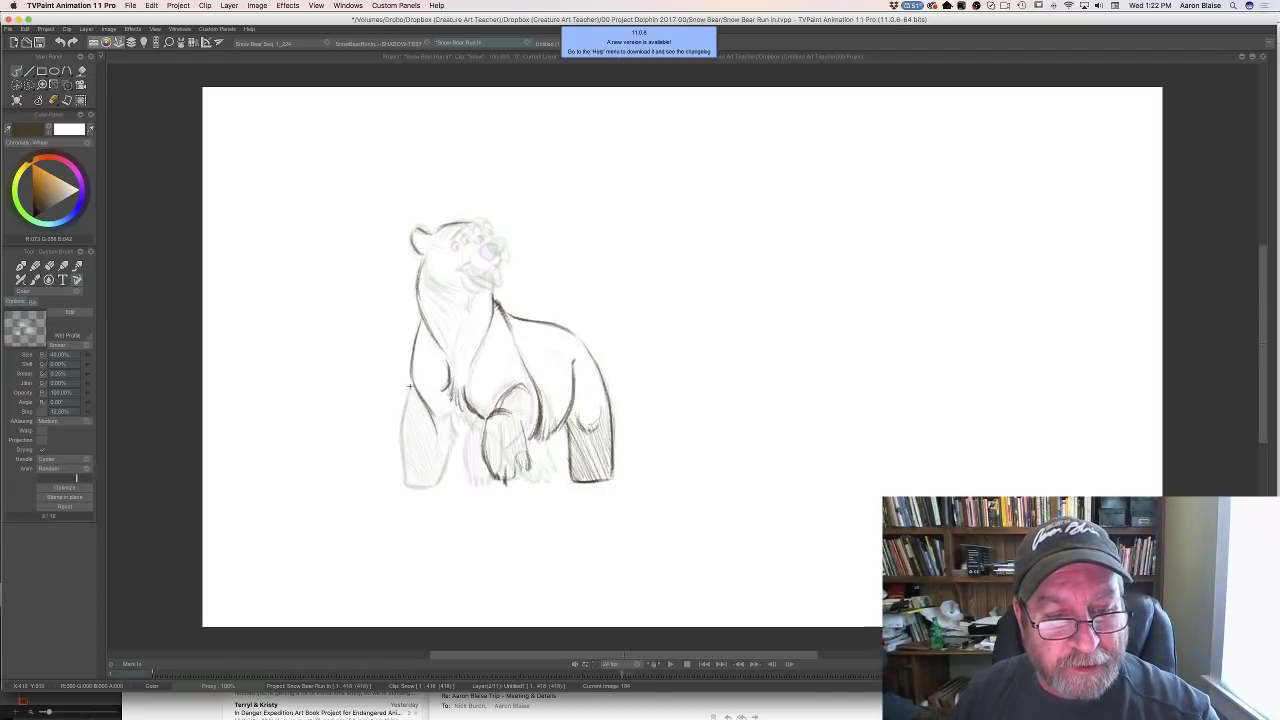
pyautogui.moveTo(409, 392)
pyautogui.mouseDown()
pyautogui.moveTo(407, 478)
pyautogui.moveTo(401, 442)
pyautogui.moveTo(406, 486)
pyautogui.mouseUp()
pyautogui.press('Left')
pyautogui.press('Right')
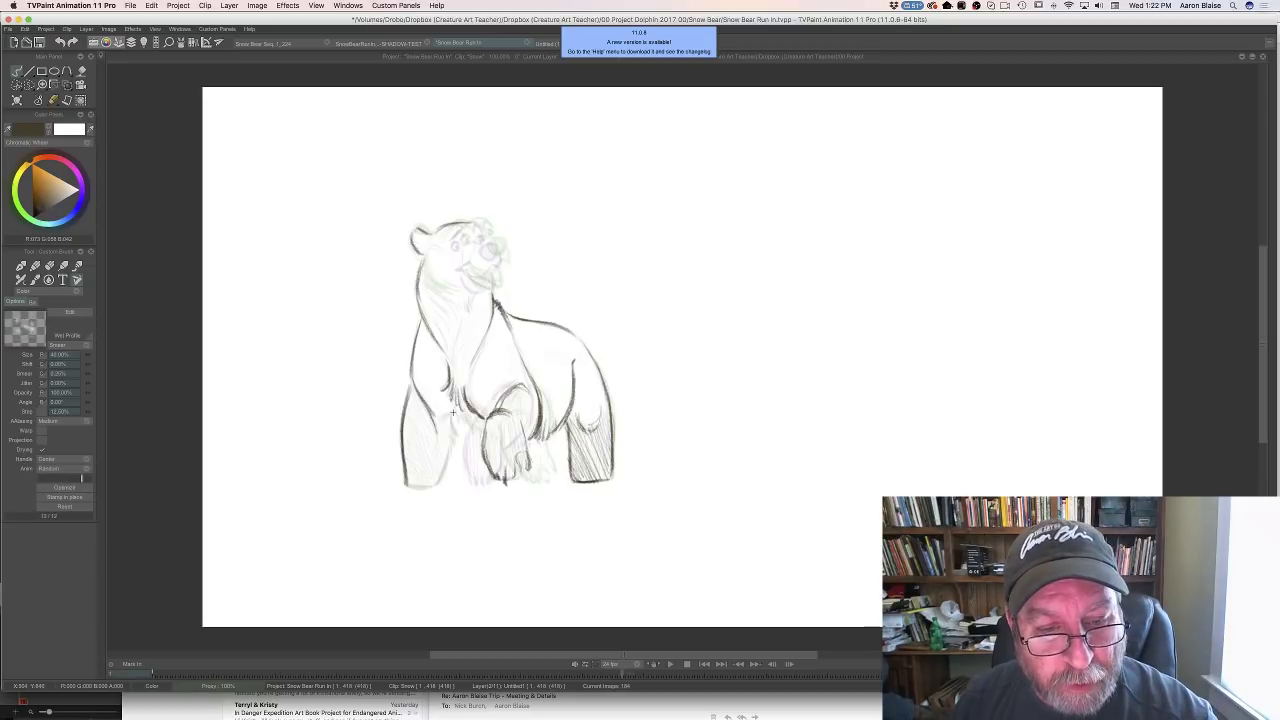
# Draw short fur strokes along the lower chest between the front legs on frame 184 and compare with the previous drawing
pyautogui.moveTo(455, 407); pyautogui.dragTo(460, 422)
pyautogui.moveTo(459, 404); pyautogui.dragTo(474, 418)
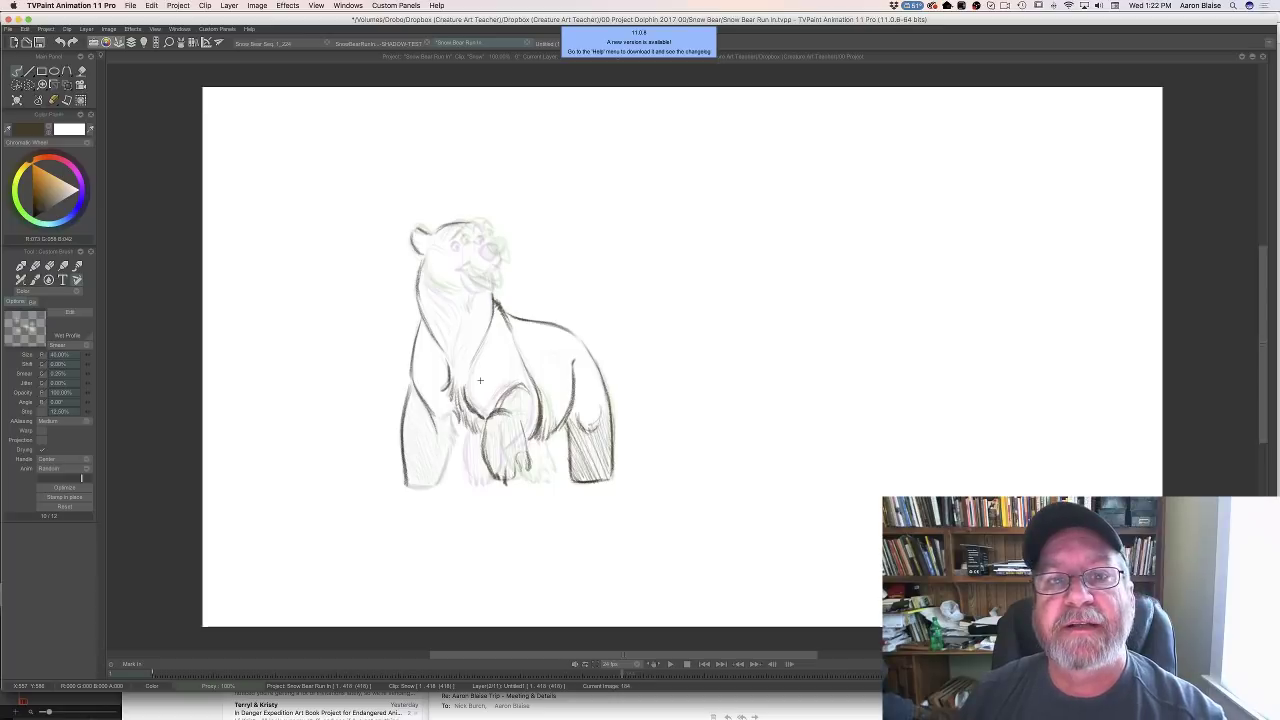
pyautogui.press('Left')
pyautogui.press('Right')
pyautogui.press('Left')
pyautogui.press('Right')
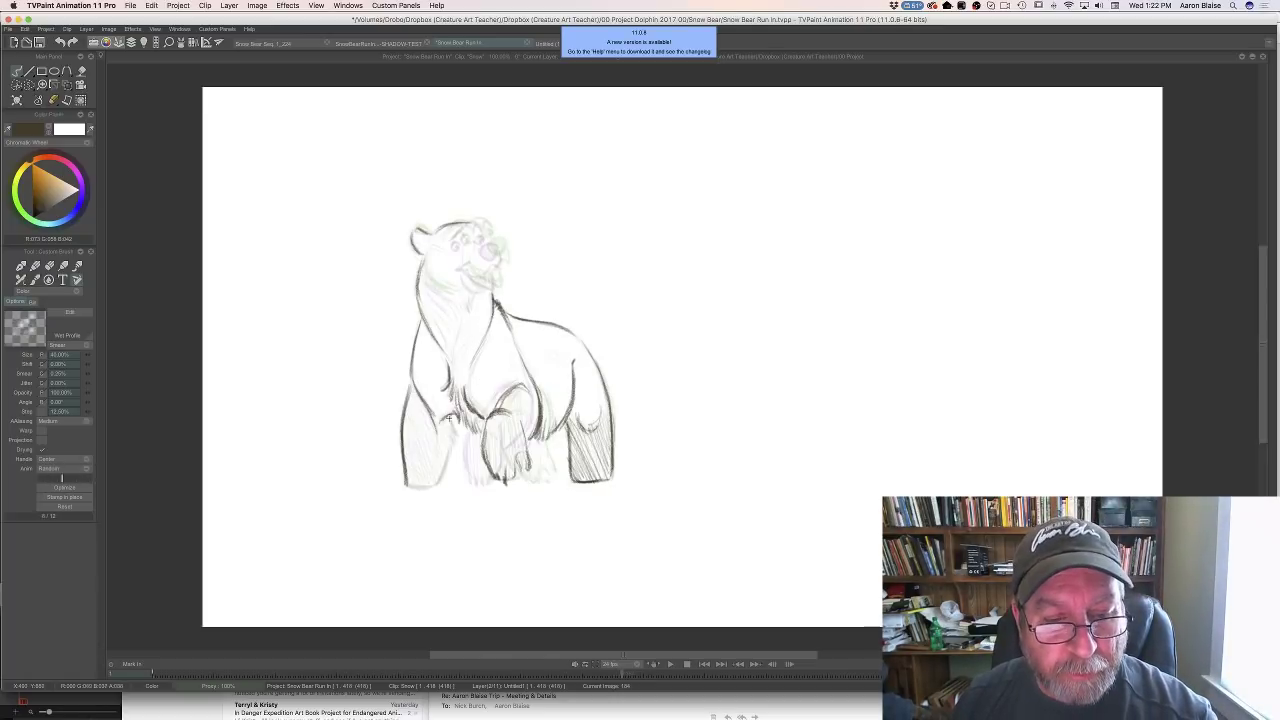
# Draw the inner and bottom edges of the planted front leg on frame 184 and compare the pose with the previous drawing
pyautogui.moveTo(451, 419)
pyautogui.mouseDown()
pyautogui.moveTo(443, 470)
pyautogui.moveTo(424, 482)
pyautogui.mouseUp()
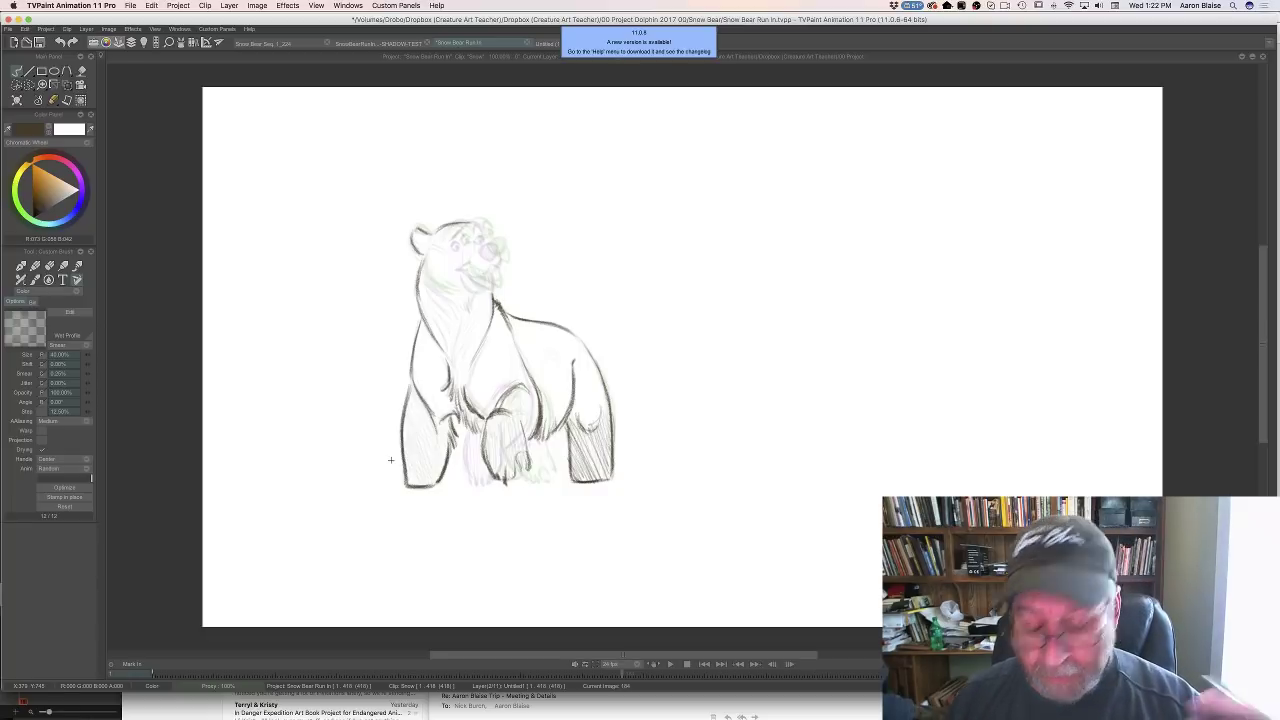
pyautogui.press('Left')
pyautogui.press('Right')
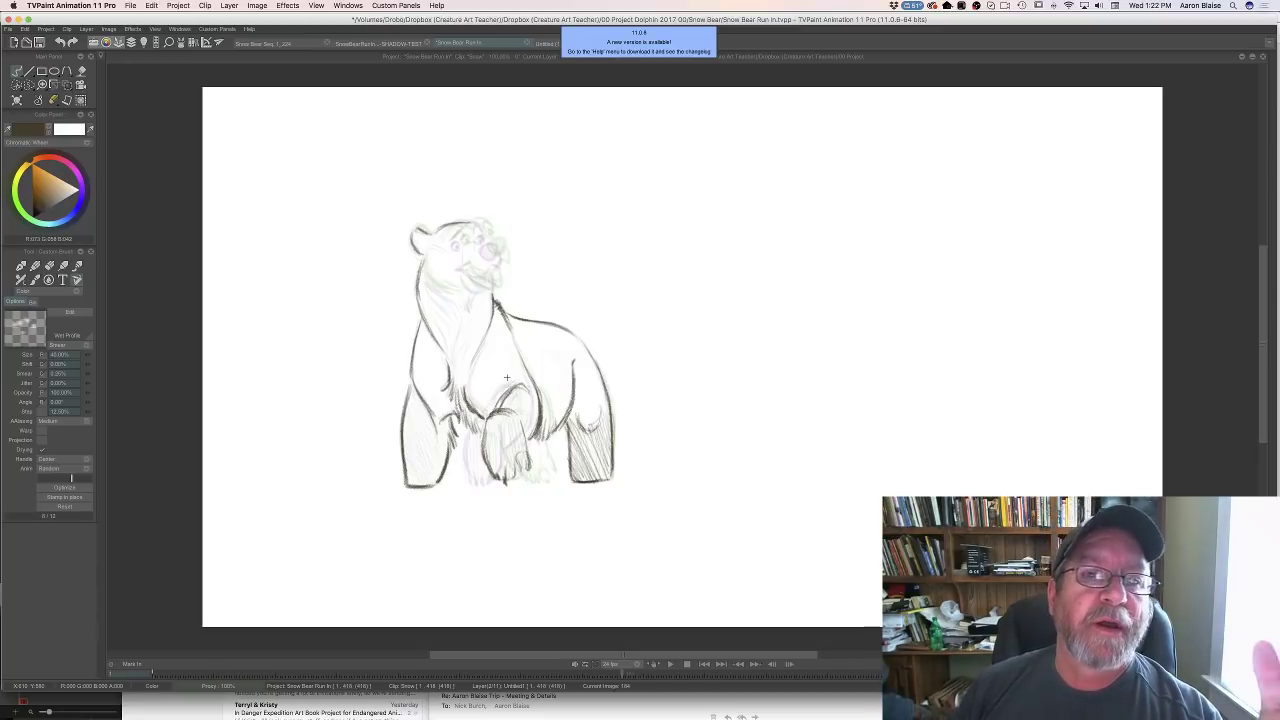
pyautogui.press('Left')
pyautogui.press('Right')
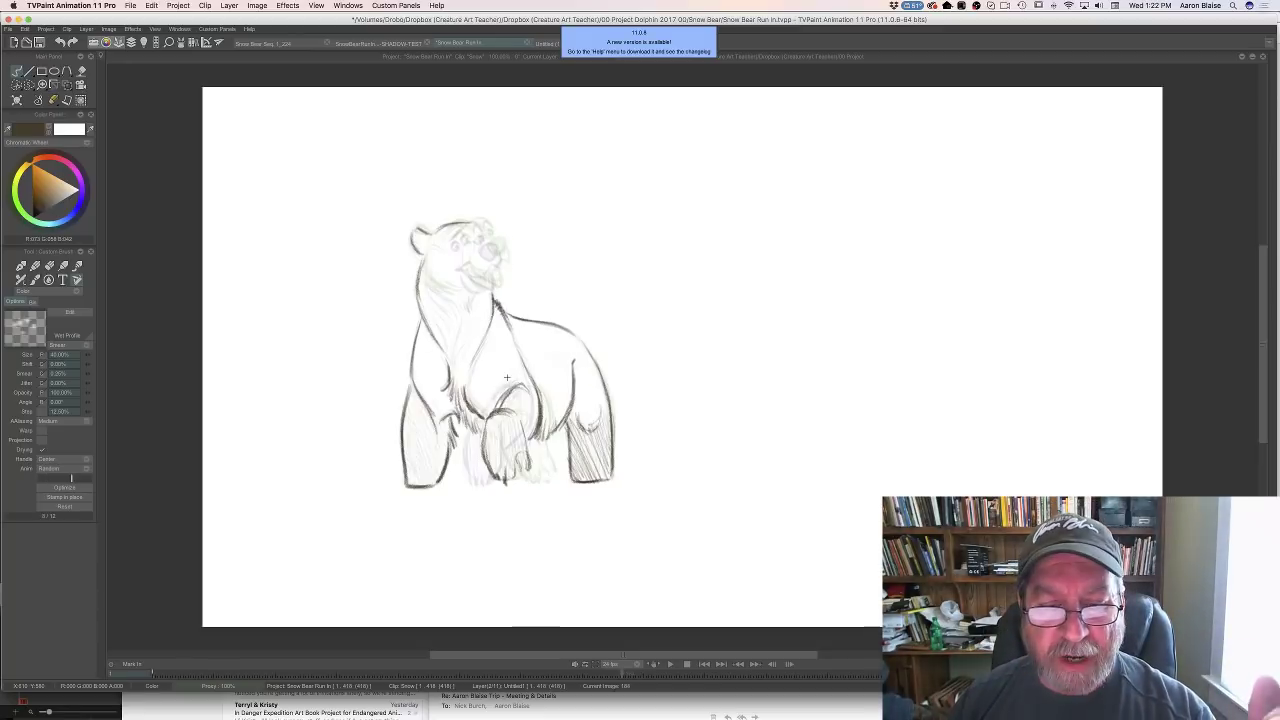
pyautogui.press('Left')
pyautogui.press('Right')
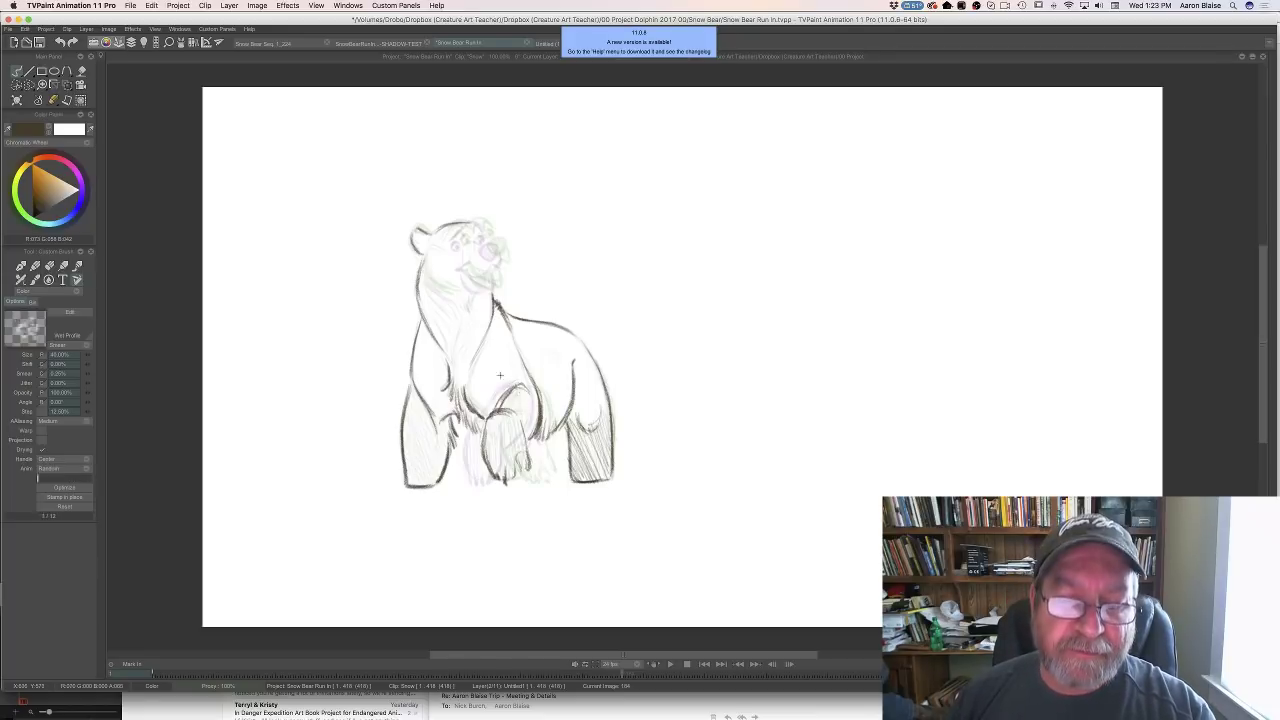
# Hatch the shading across the lifted foreleg on frame 184 and compare it with the previous drawing
pyautogui.moveTo(528, 418)
pyautogui.mouseDown()
pyautogui.moveTo(514, 428)
pyautogui.moveTo(510, 476)
pyautogui.moveTo(486, 476)
pyautogui.moveTo(522, 461)
pyautogui.mouseUp()
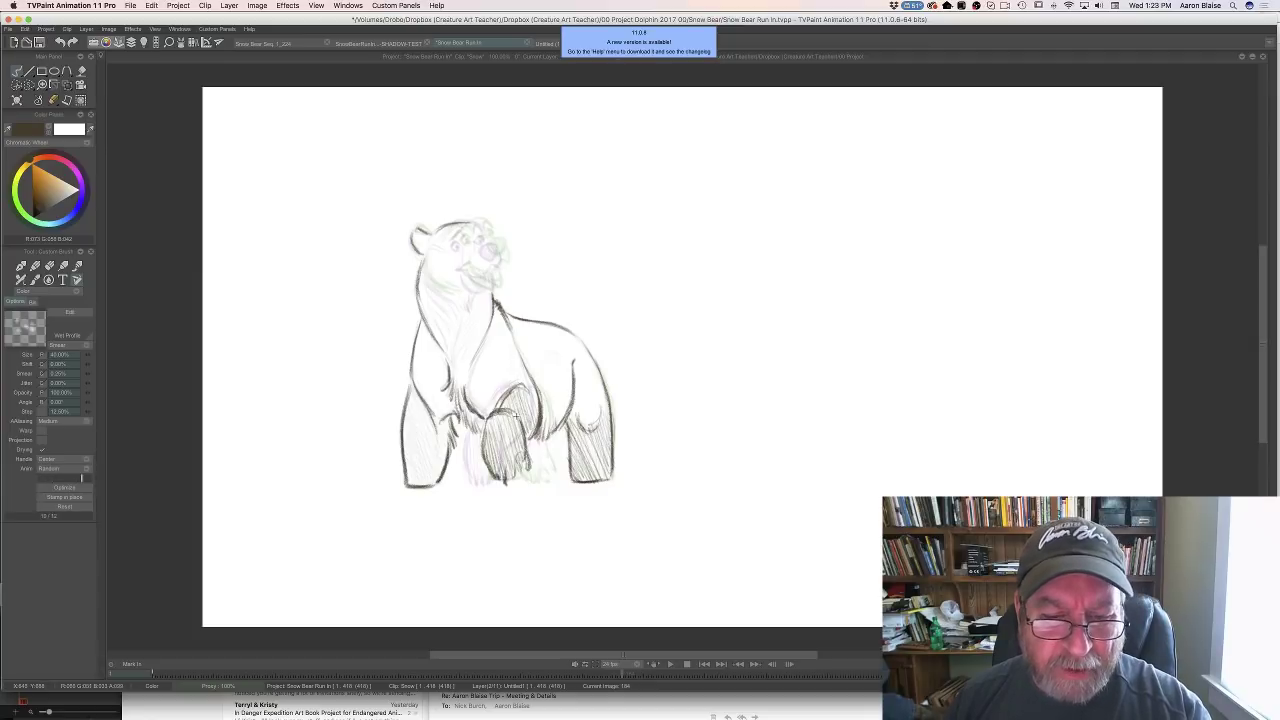
pyautogui.press('Left')
pyautogui.press('Right')
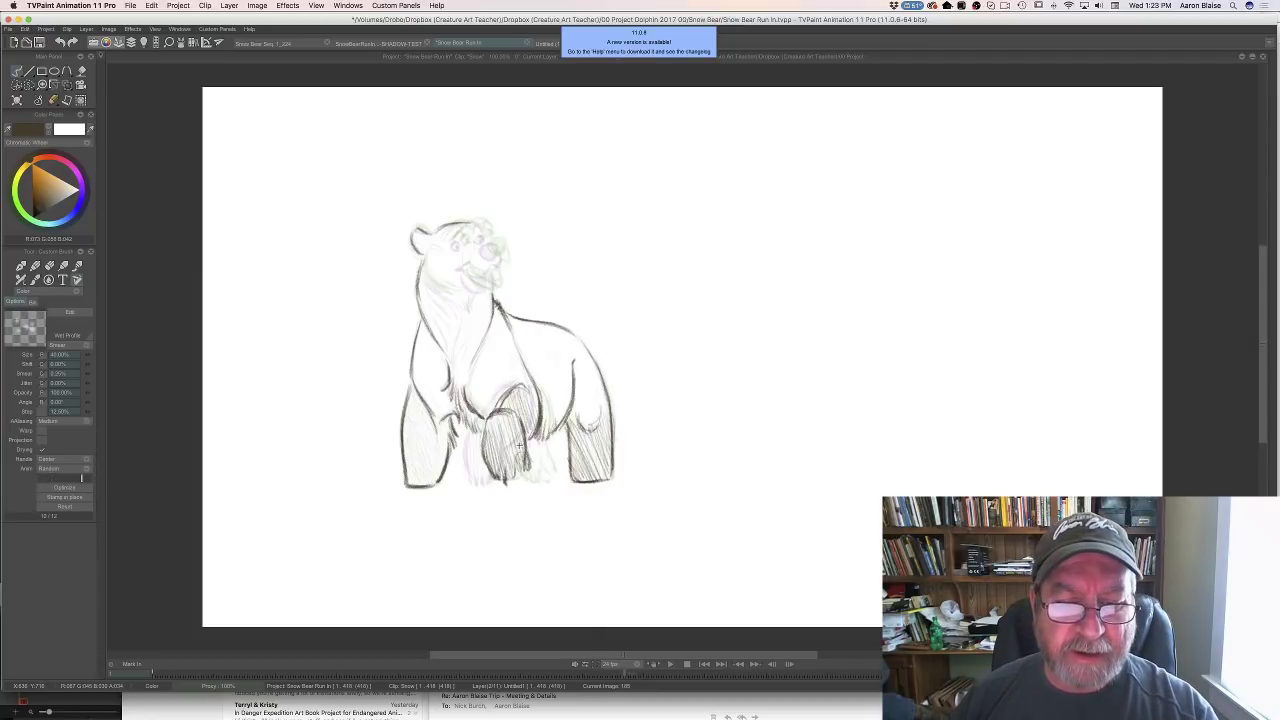
# Shade the bear's leftmost front leg with dense diagonal hatching, checking it against the neighbouring frame
pyautogui.press('Left')
pyautogui.press('Left')
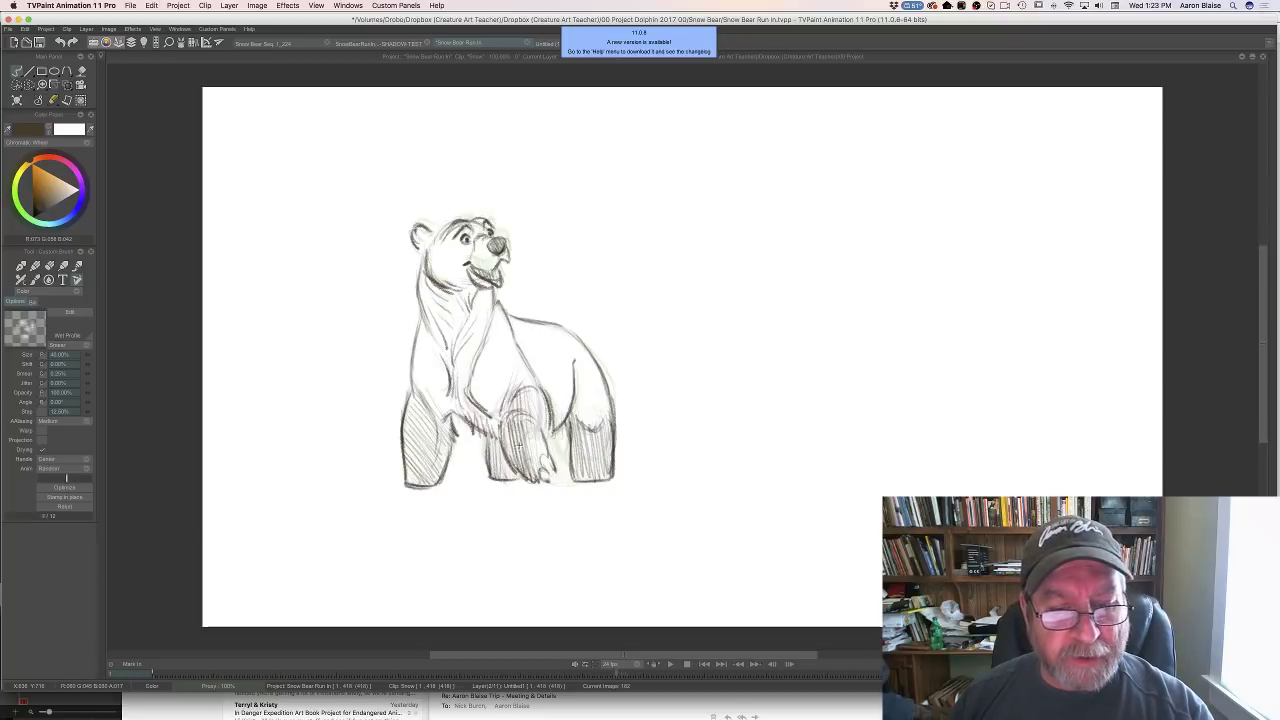
pyautogui.press('Right')
pyautogui.press('Left')
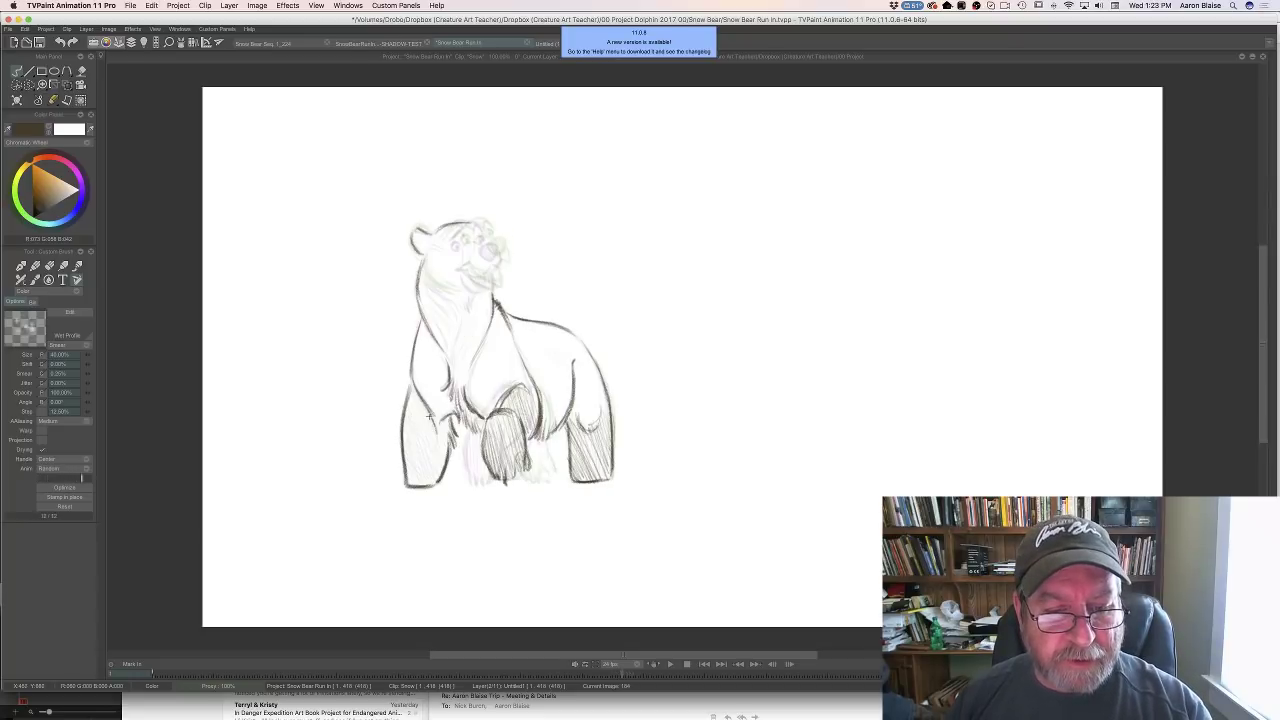
pyautogui.moveTo(429, 396); pyautogui.dragTo(447, 447)
pyautogui.moveTo(414, 389); pyautogui.dragTo(446, 449)
pyautogui.moveTo(408, 396); pyautogui.dragTo(442, 461)
pyautogui.moveTo(406, 406)
pyautogui.mouseDown()
pyautogui.moveTo(436, 468)
pyautogui.moveTo(416, 446)
pyautogui.moveTo(406, 488)
pyautogui.mouseUp()
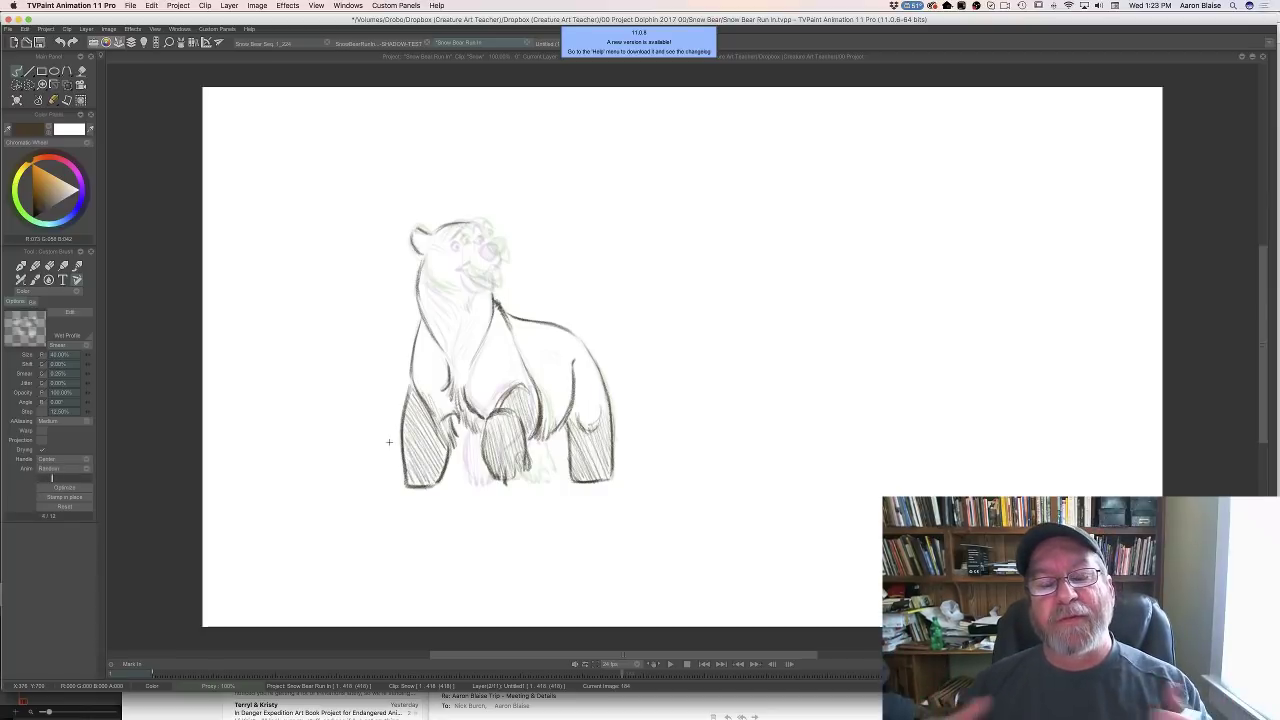
pyautogui.press('Left')
pyautogui.press('Right')
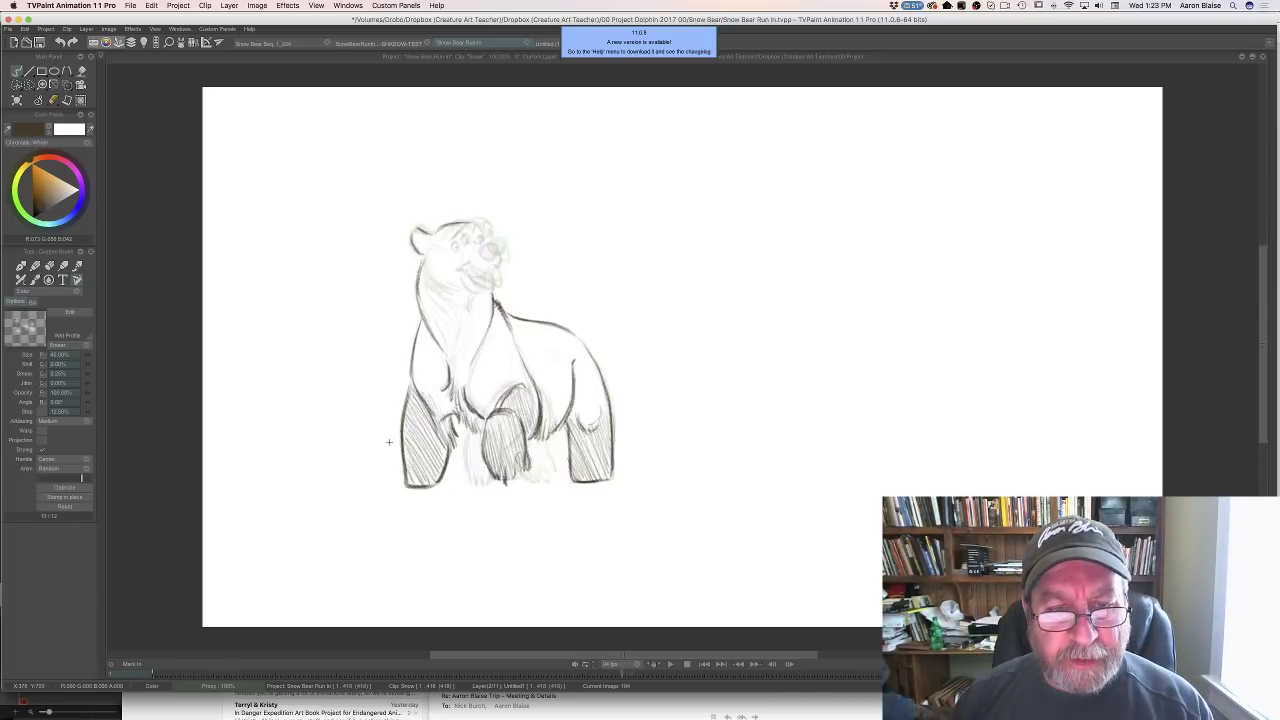
# Outline the bear's oval nose over the rough sketch and shade it dark, flipping between frames to match it
pyautogui.press('Left')
pyautogui.press('Right')
pyautogui.press('Left')
pyautogui.press('Right')
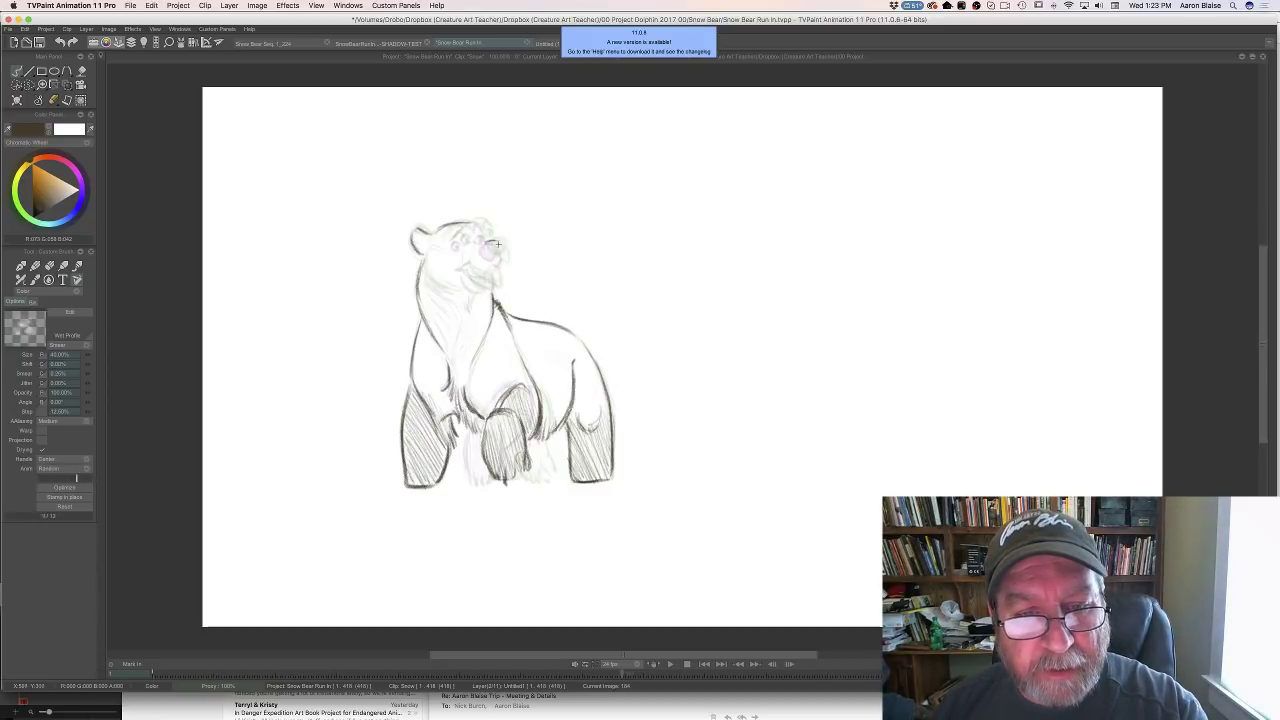
pyautogui.press('Left')
pyautogui.press('Right')
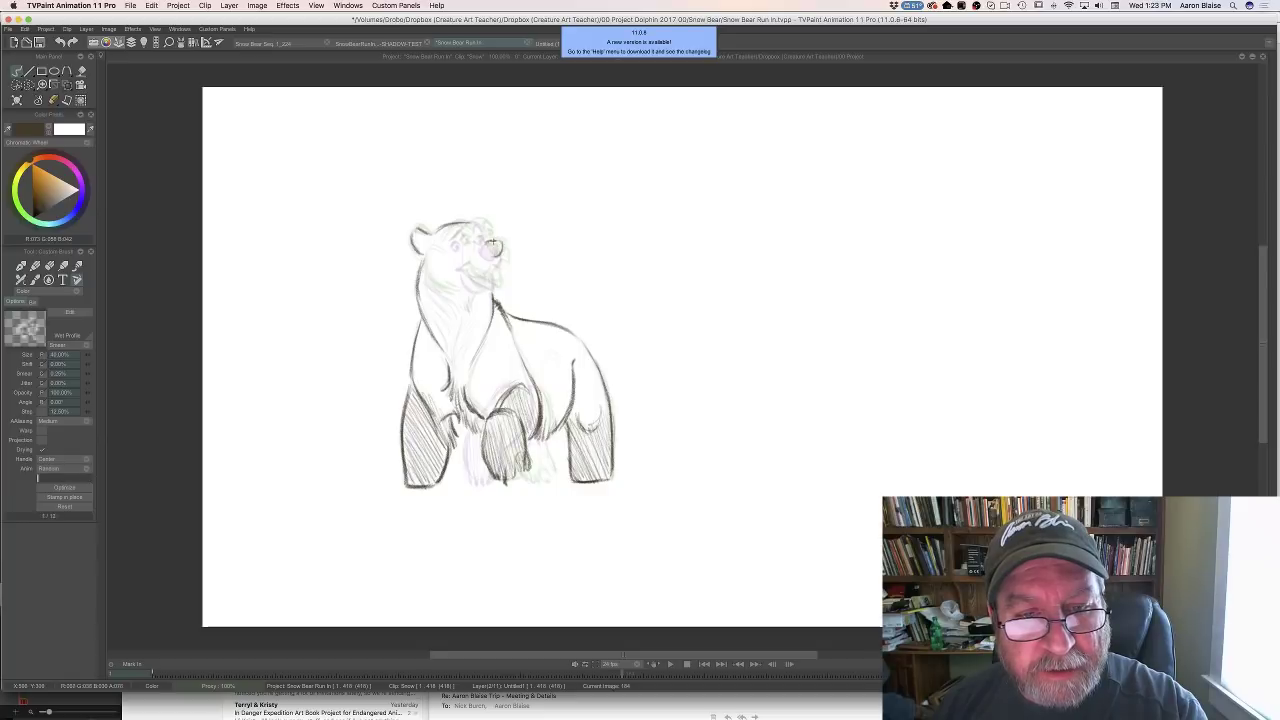
pyautogui.press('Left')
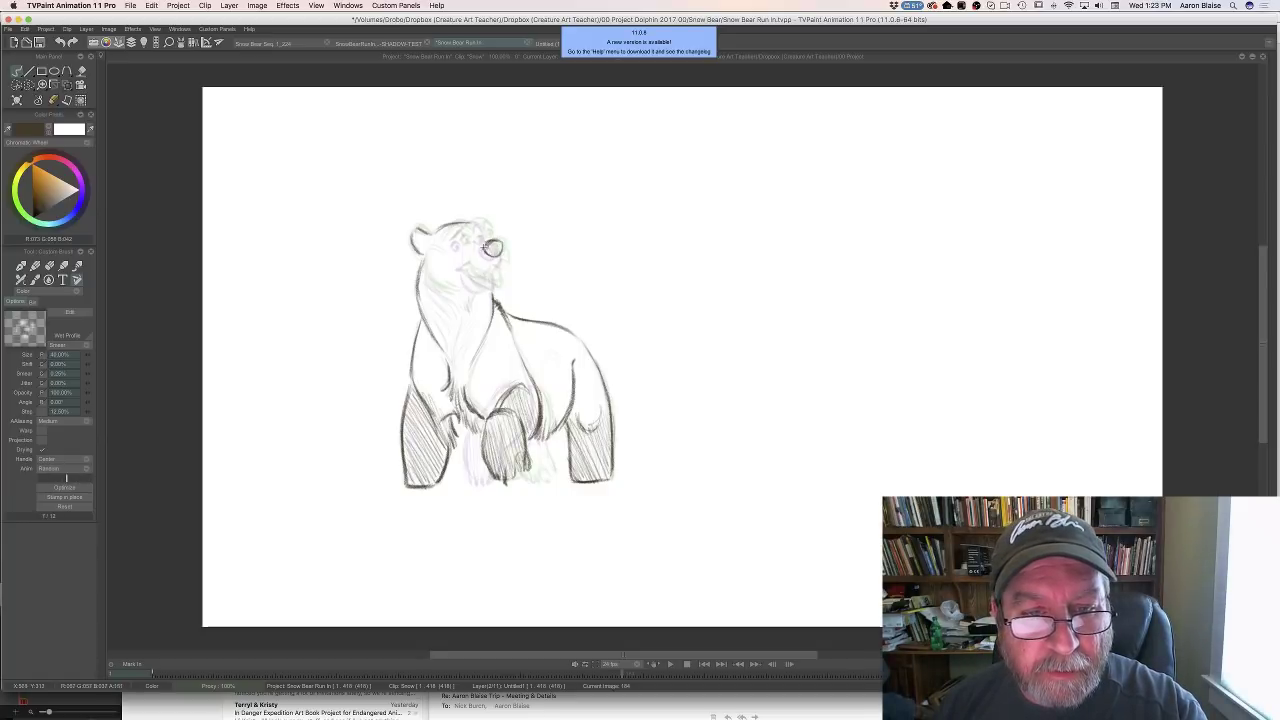
pyautogui.press('Right')
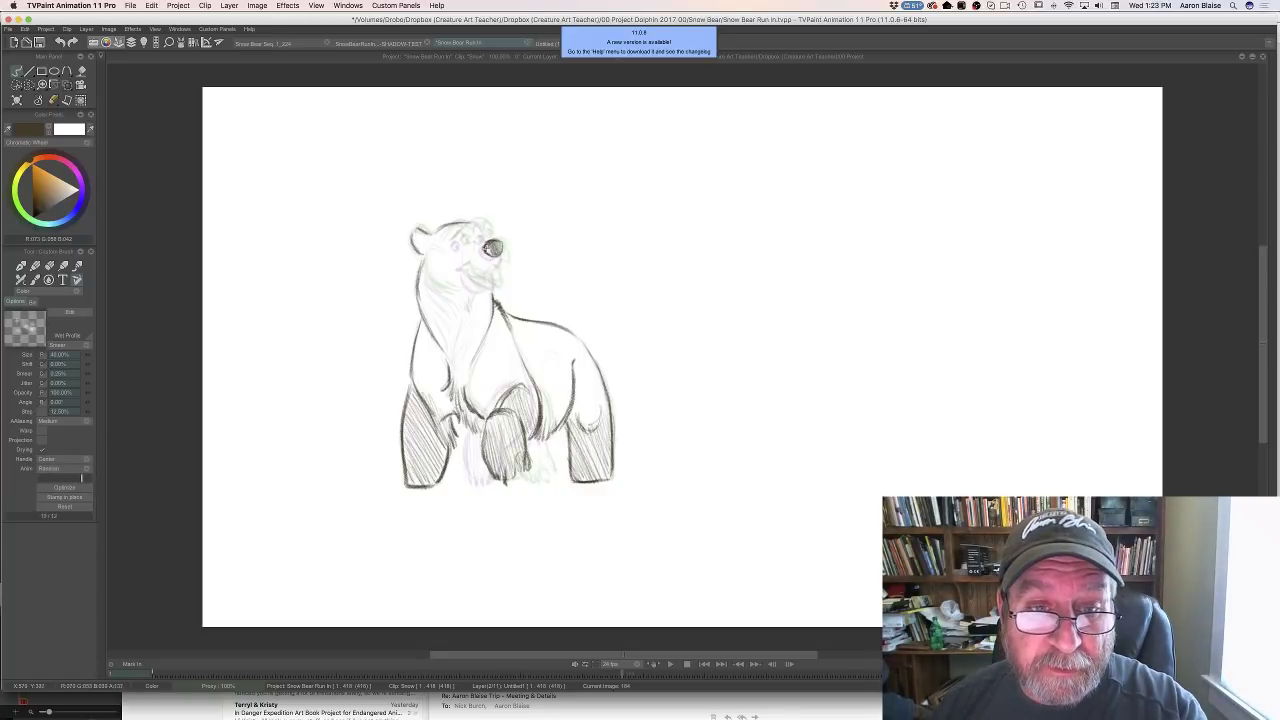
# Draw the front of the bear's muzzle and the upper lip line beneath the nose, comparing with the neighbouring frame
pyautogui.moveTo(497, 240); pyautogui.dragTo(504, 259)
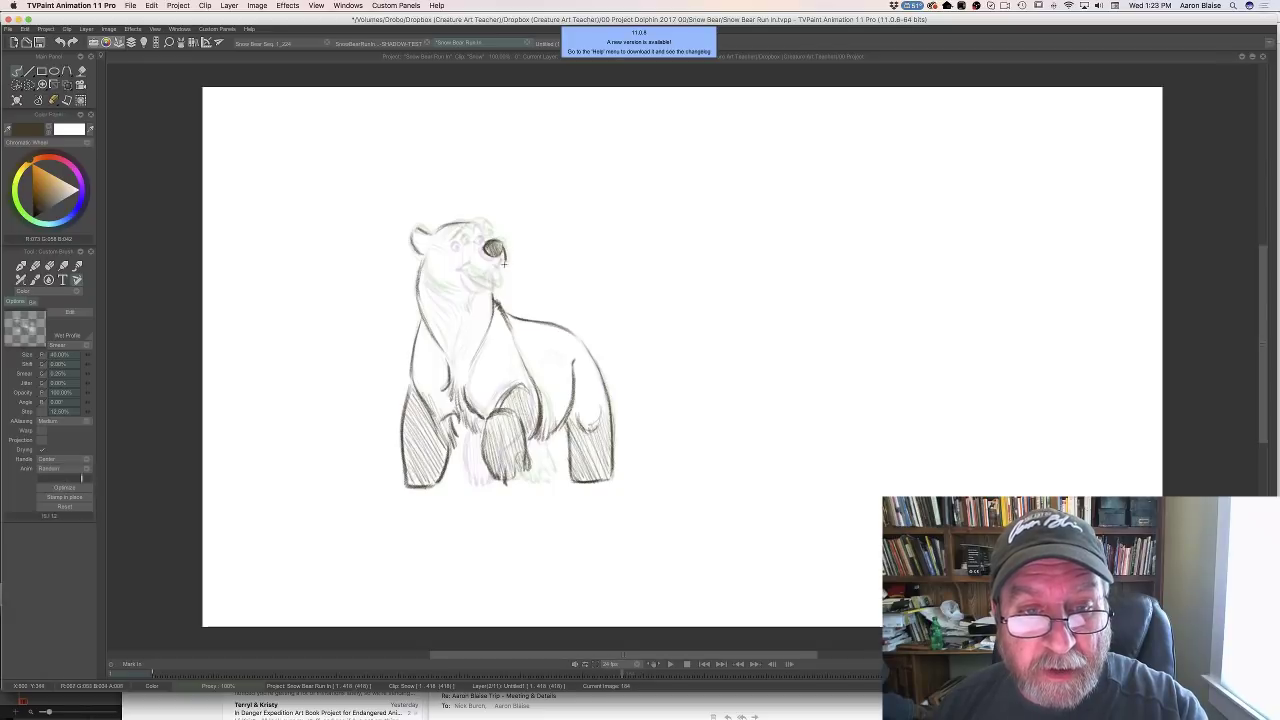
pyautogui.press('Left')
pyautogui.press('Right')
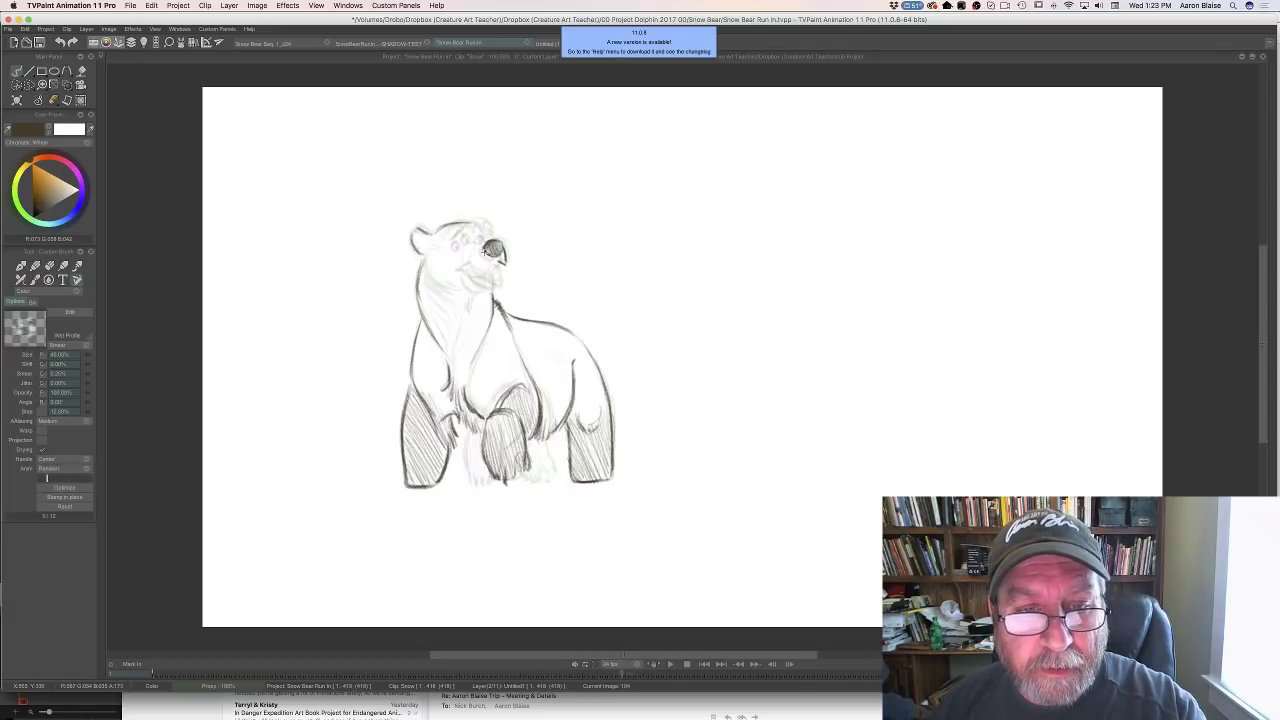
pyautogui.press('Left')
pyautogui.press('Right')
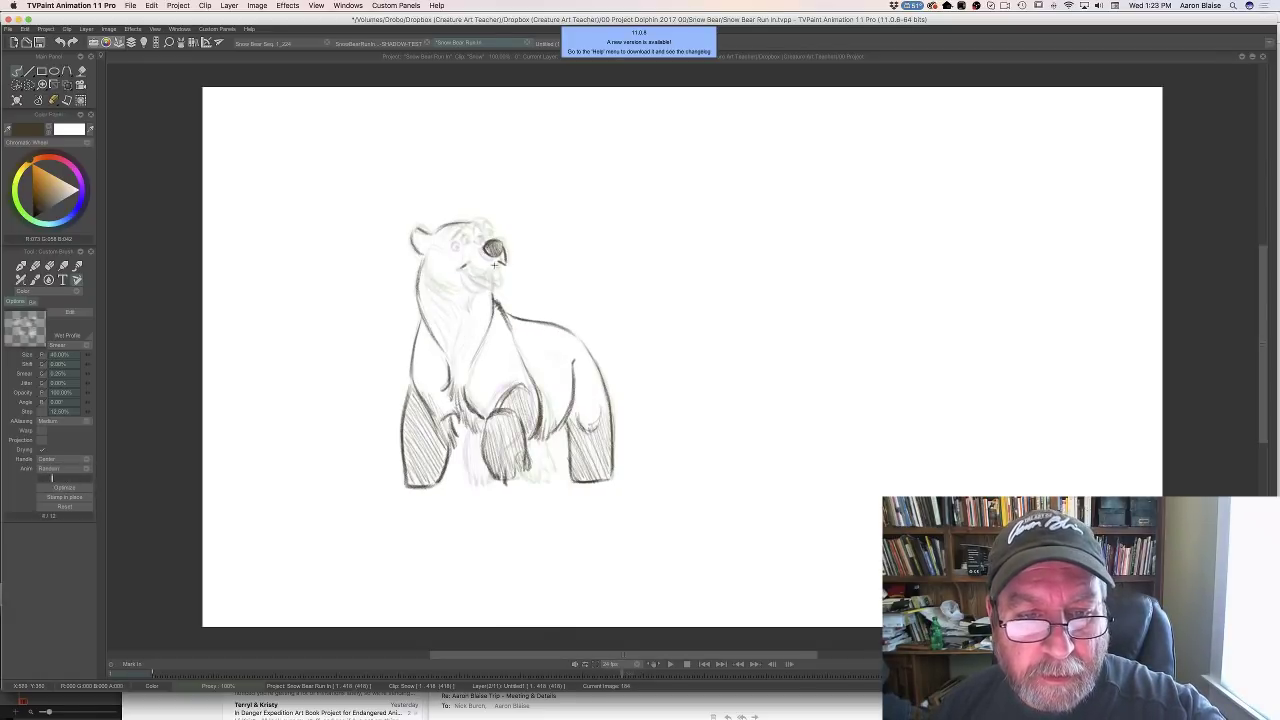
pyautogui.press('Left')
pyautogui.press('Right')
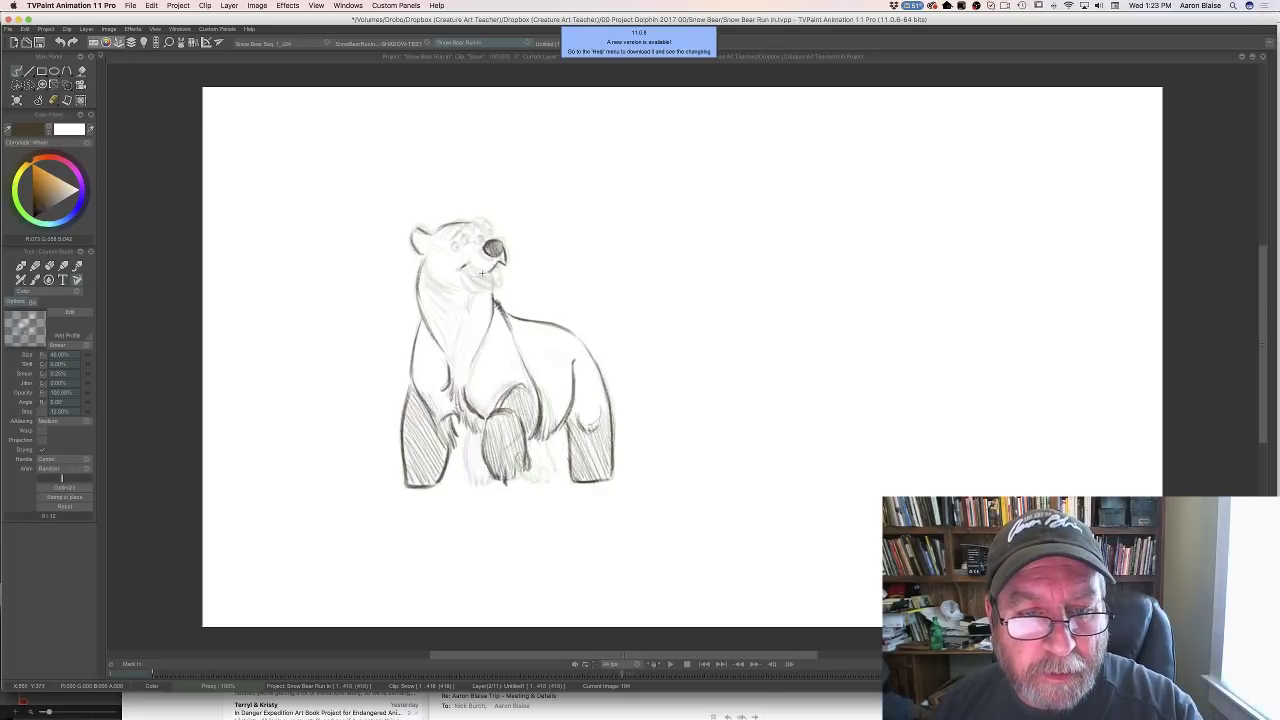
# Draw the bear's open smiling mouth with its corner and lower jaw, and shade the mouth's interior
pyautogui.moveTo(467, 268); pyautogui.dragTo(473, 270)
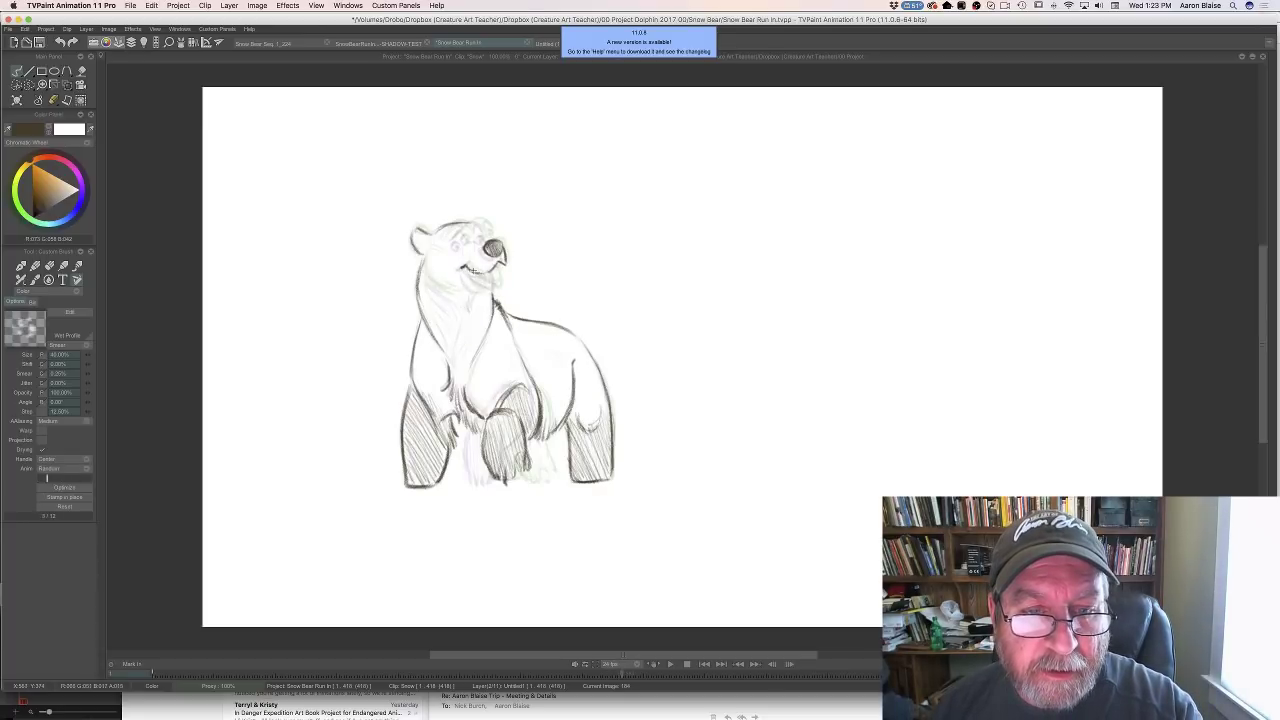
pyautogui.press('Left')
pyautogui.press('Right')
pyautogui.press('Left')
pyautogui.press('Right')
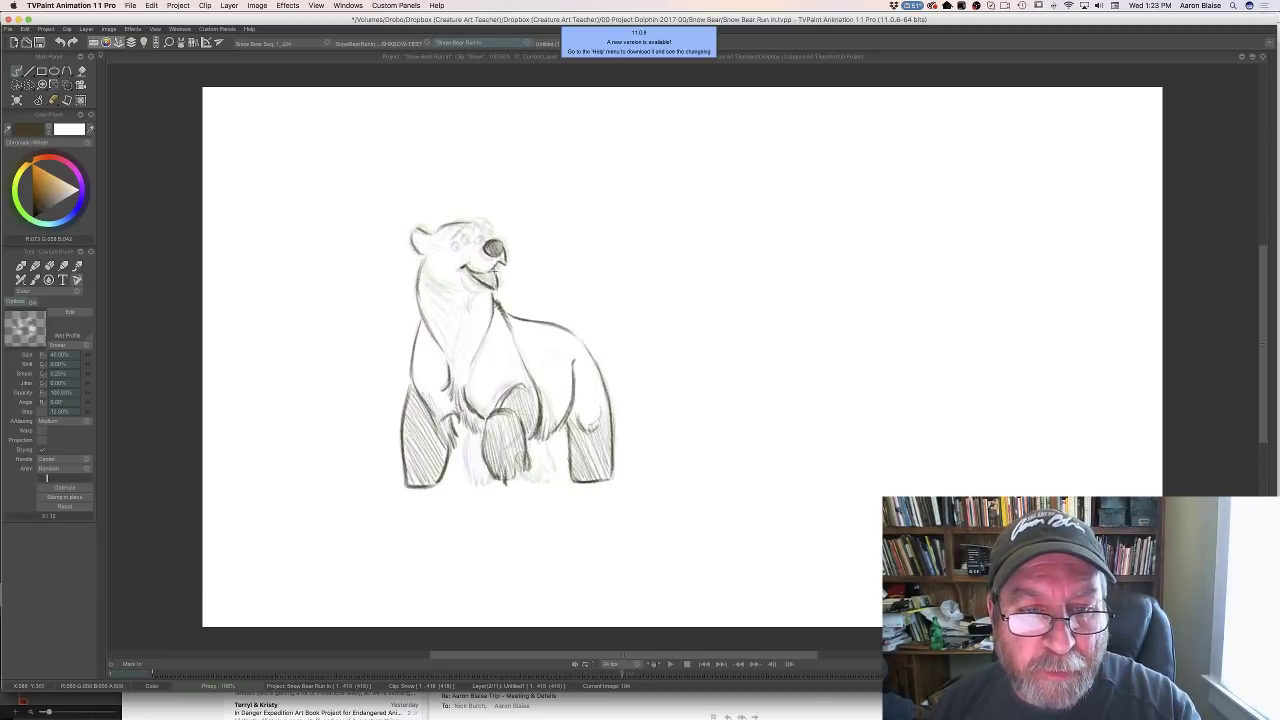
pyautogui.moveTo(491, 272); pyautogui.dragTo(489, 277)
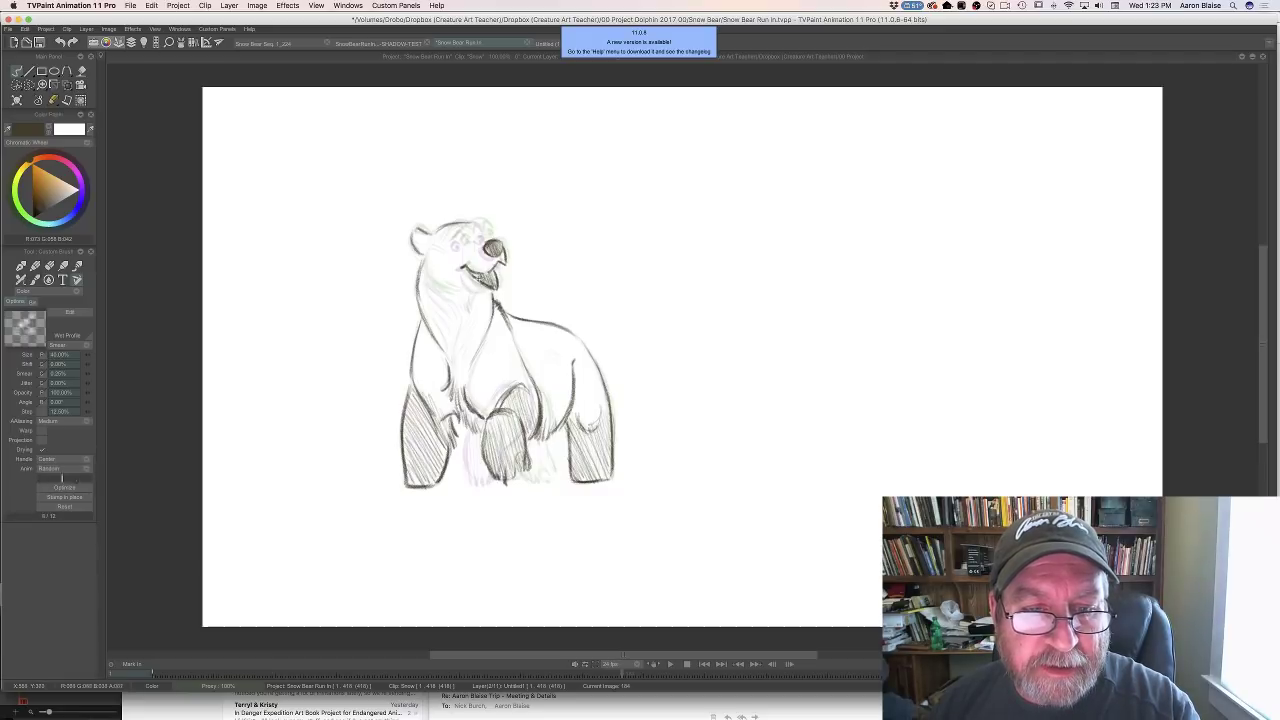
pyautogui.moveTo(463, 279); pyautogui.dragTo(478, 290)
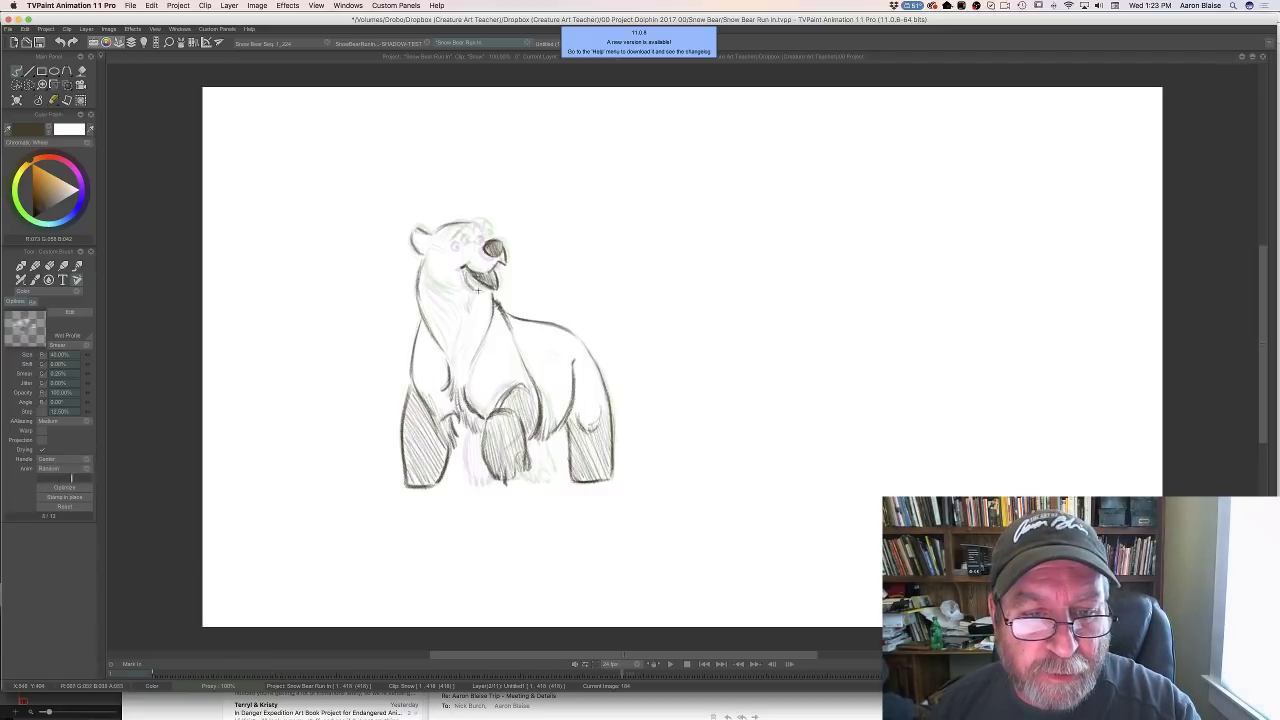
pyautogui.press('Left')
pyautogui.press('Right')
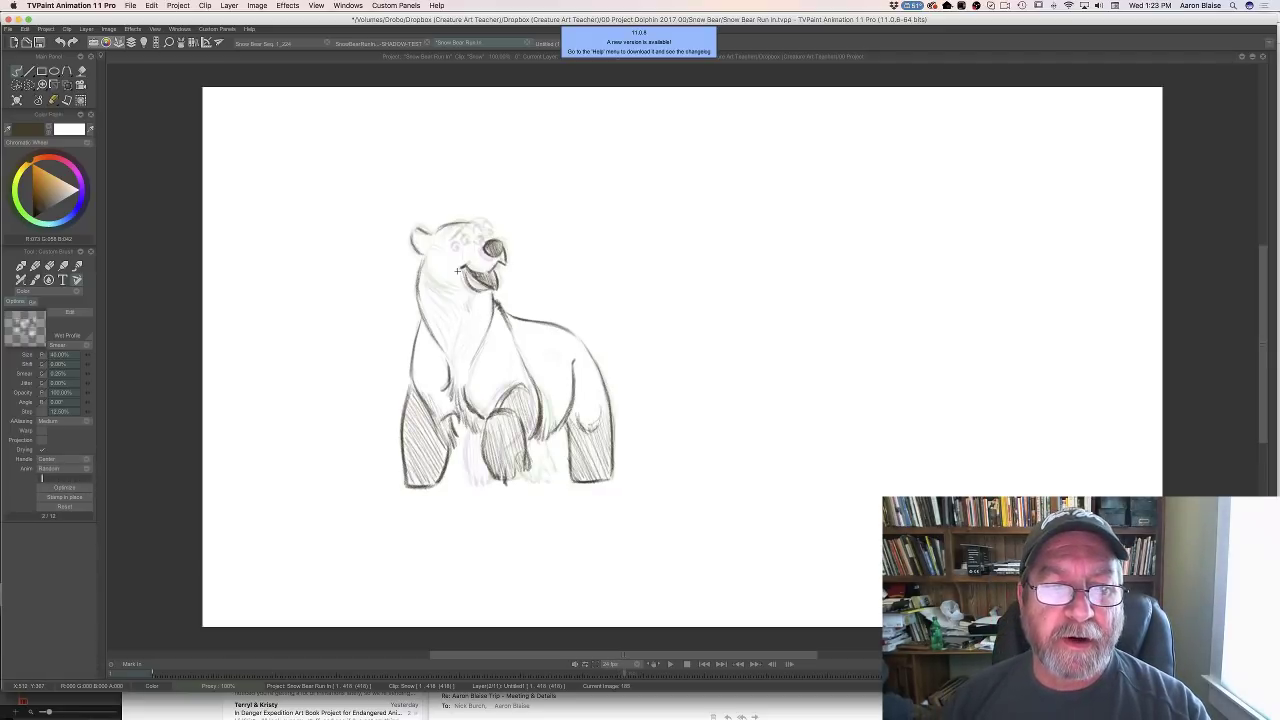
# Compare the head with the neighbouring frame and draw the line for the bridge of the bear's muzzle
pyautogui.press('Left')
pyautogui.press('Left')
pyautogui.press('Left')
pyautogui.press('Left')
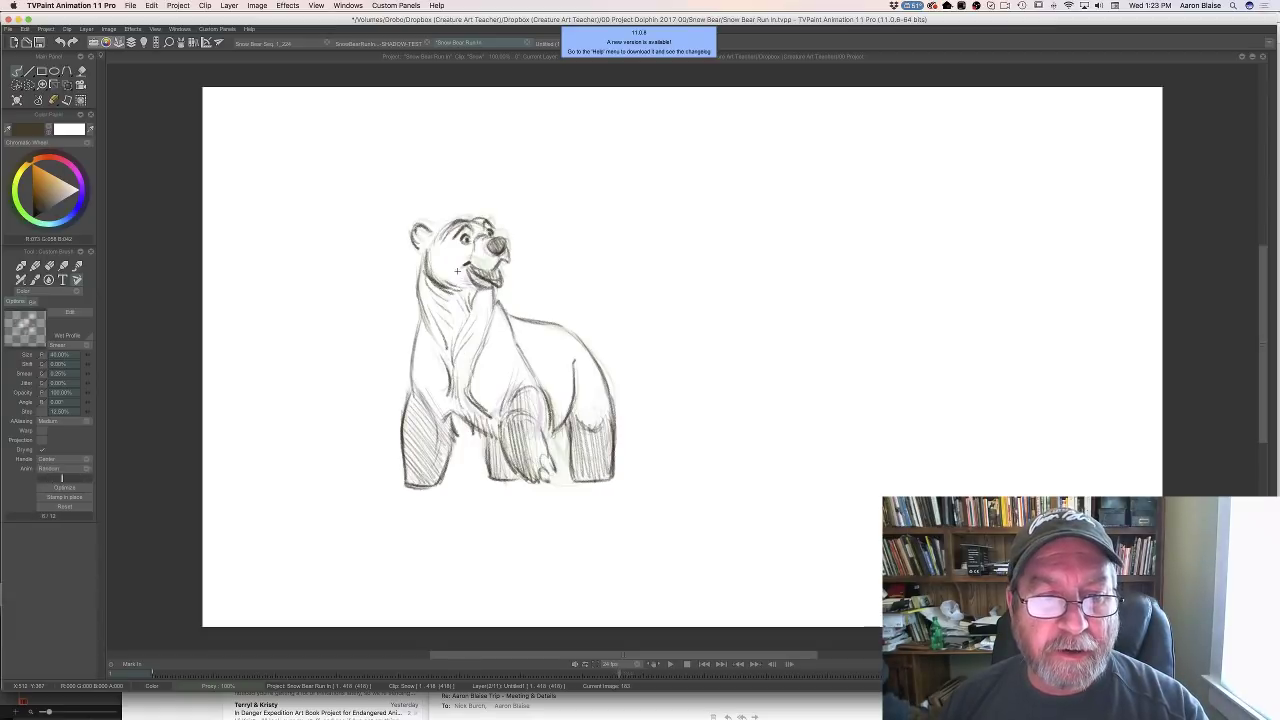
pyautogui.press('Left')
pyautogui.press('Left')
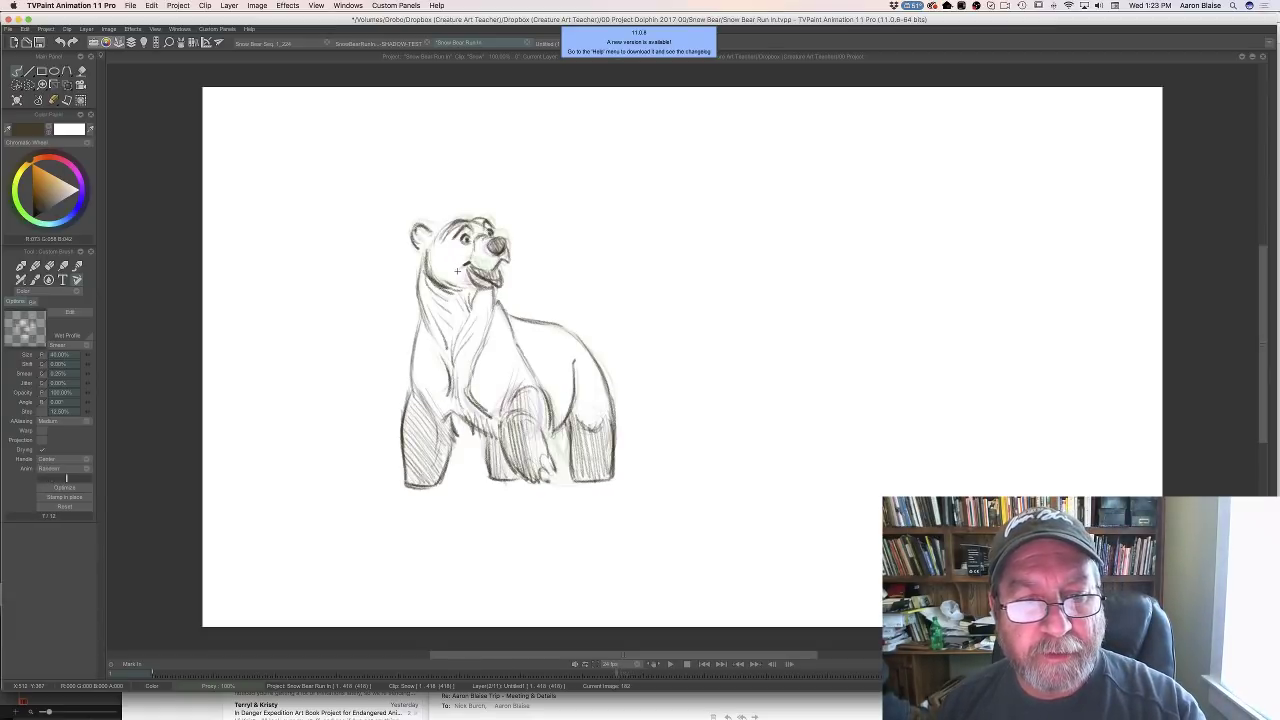
pyautogui.press('Right')
pyautogui.press('Right')
pyautogui.press('Left')
pyautogui.press('Left')
pyautogui.press('Left')
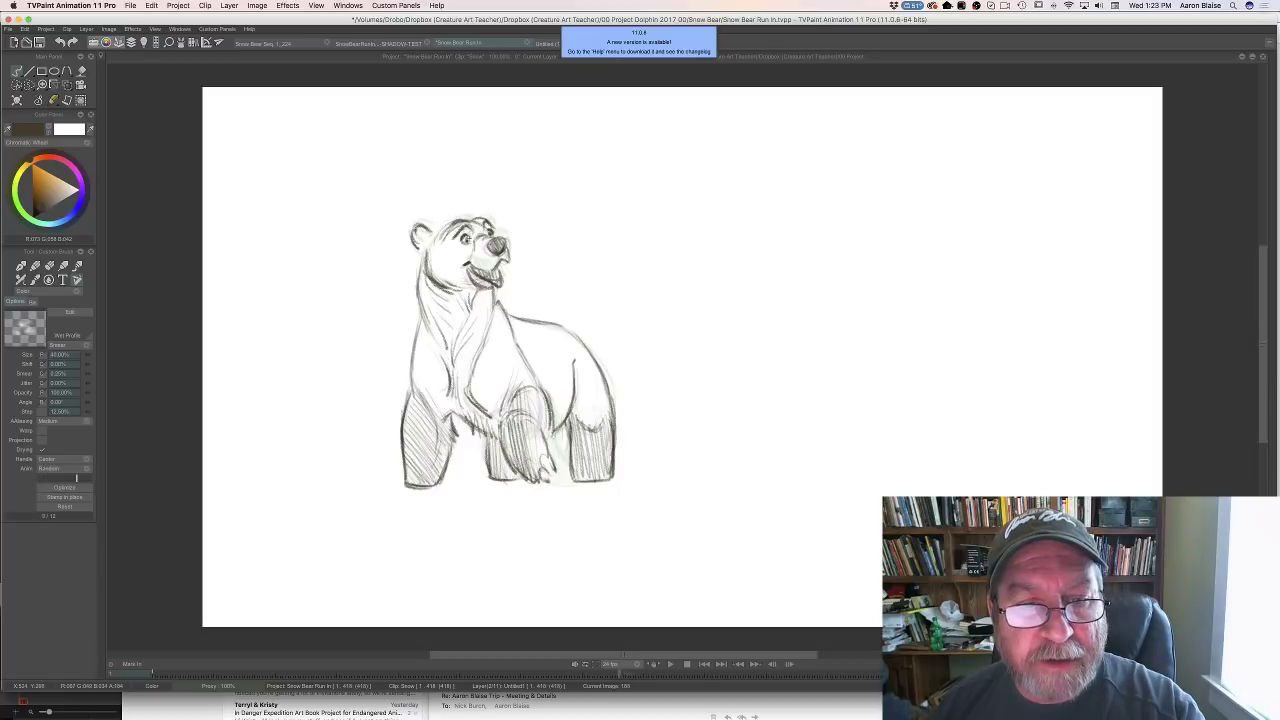
pyautogui.moveTo(473, 238); pyautogui.dragTo(469, 258)
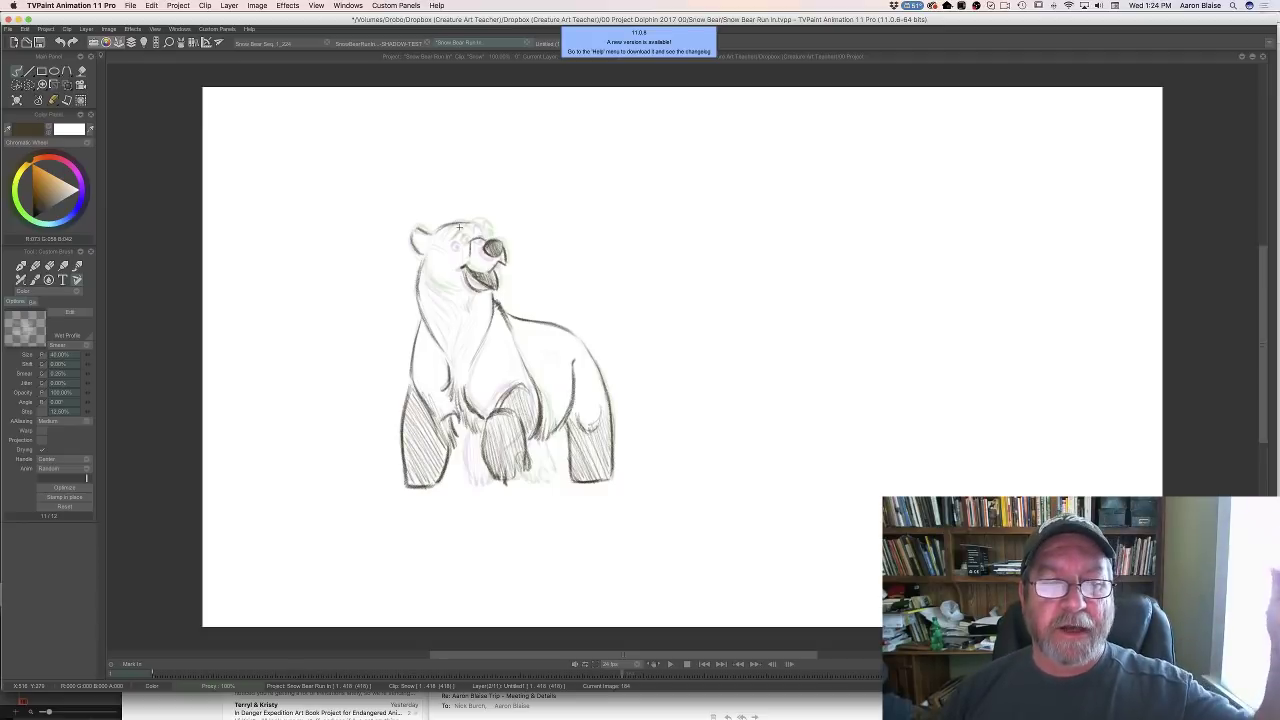
# Draw the bear's near eye with a dark pupil over the rough sketch, checking its placement against the neighbouring frame
pyautogui.press('Left')
pyautogui.press('Right')
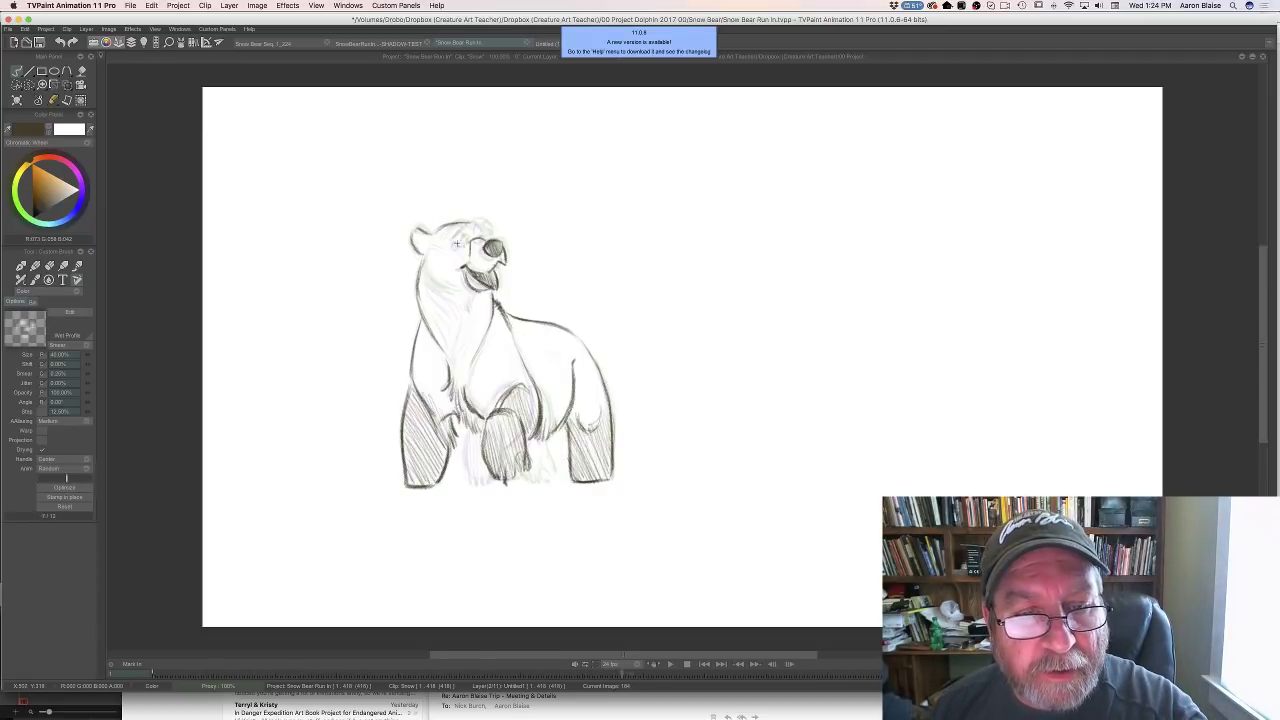
pyautogui.press('Right')
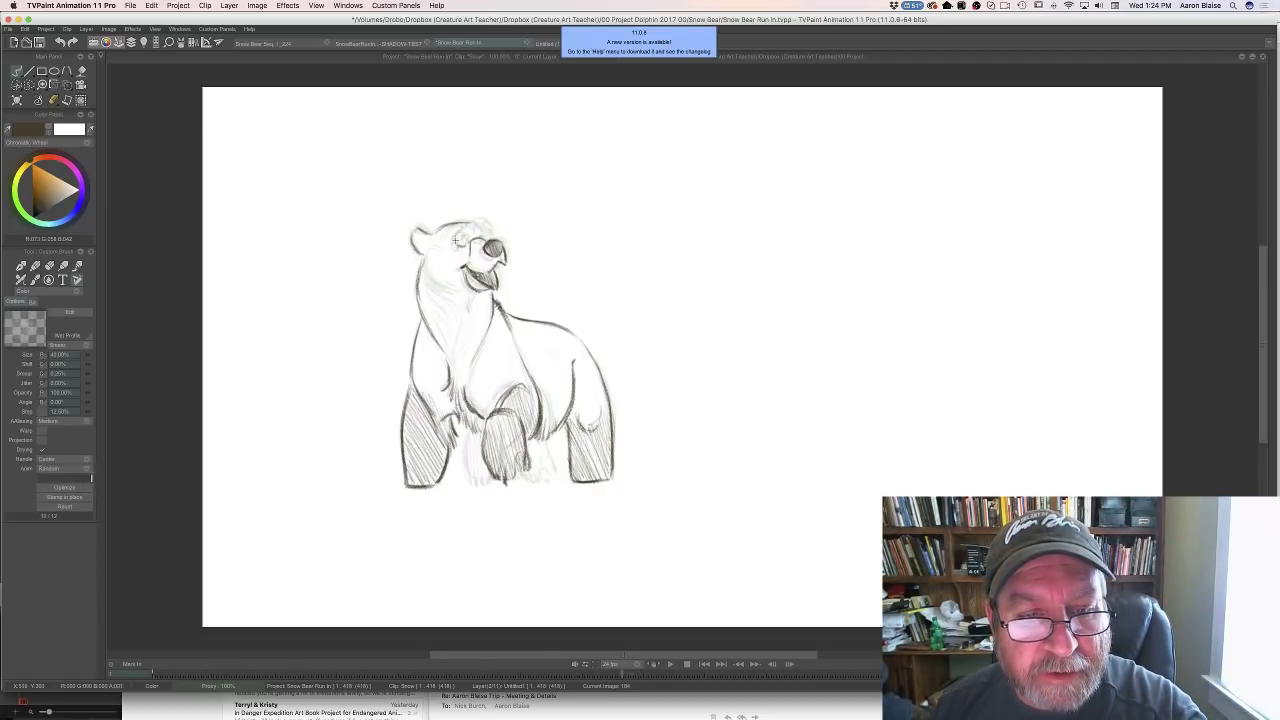
pyautogui.press('Left')
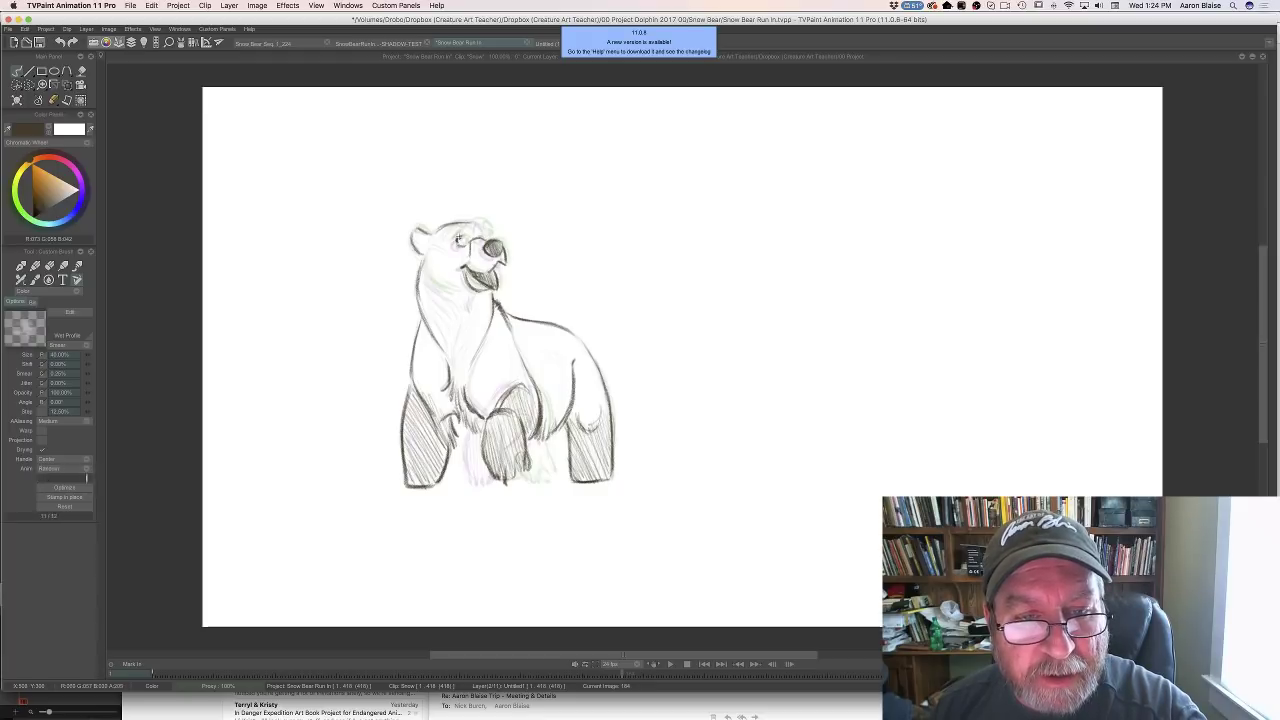
pyautogui.press('Right')
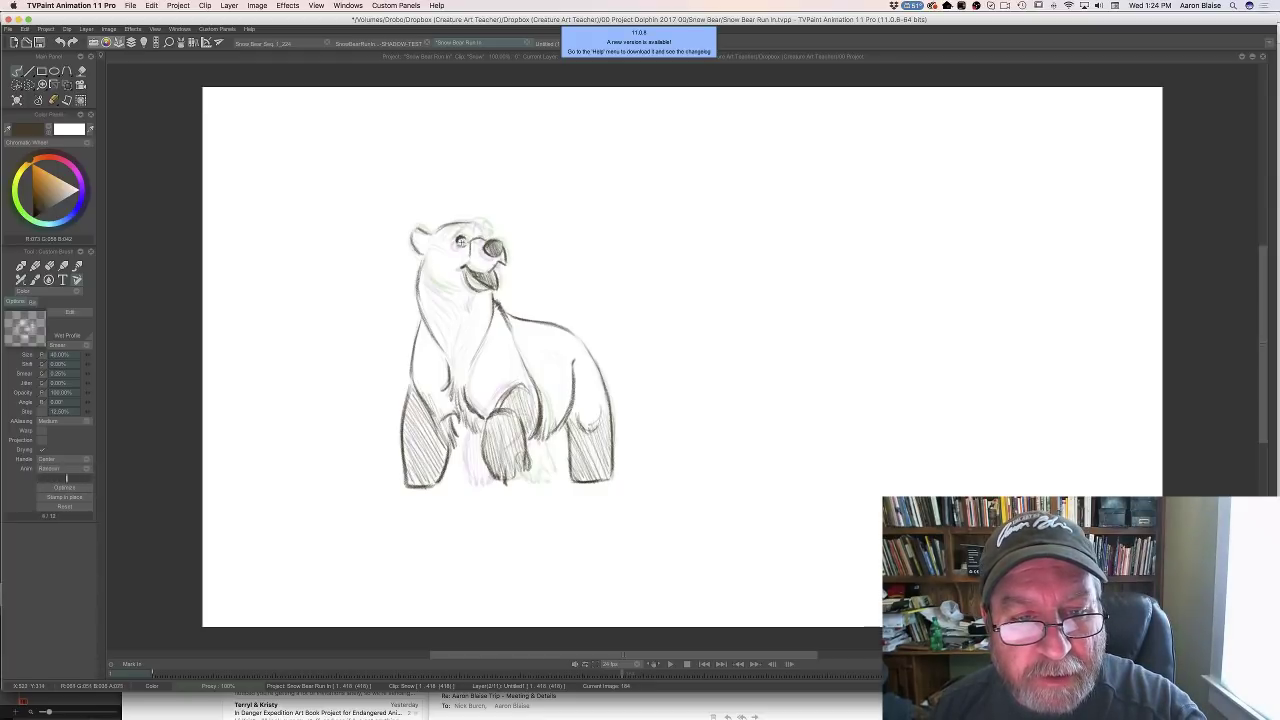
pyautogui.press('Left')
pyautogui.press('Right')
pyautogui.press('Right')
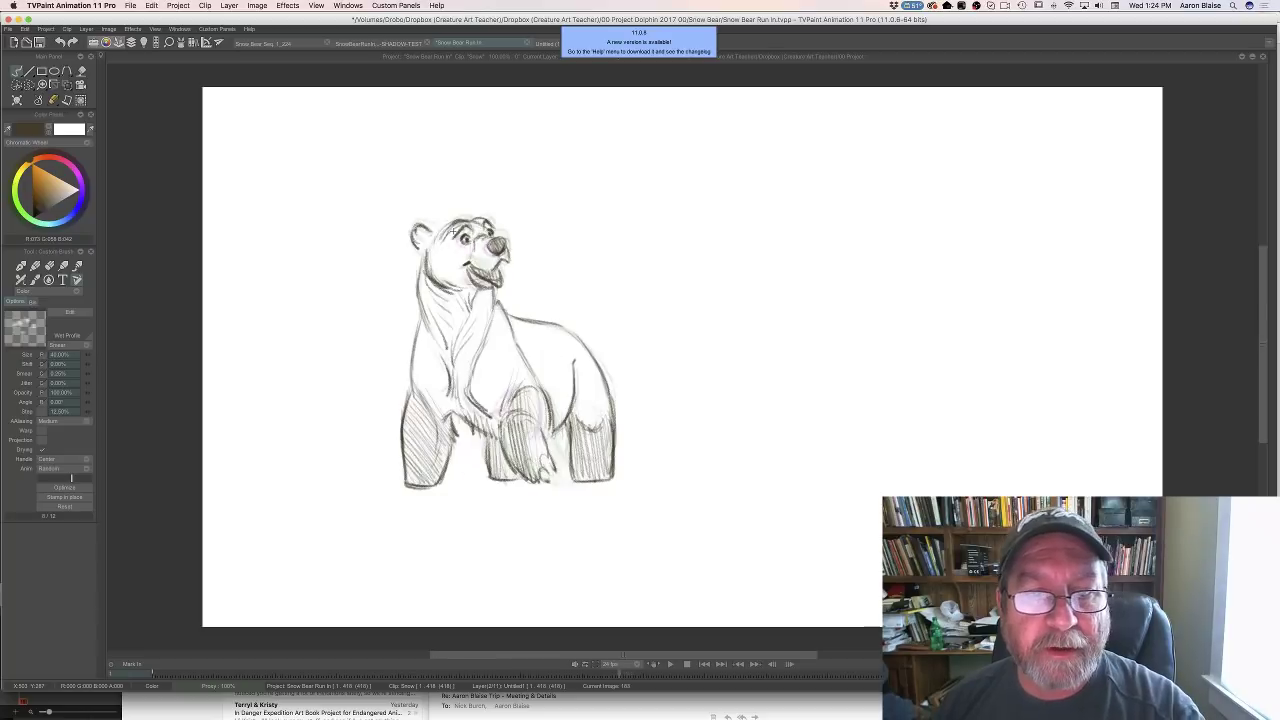
# Draw the bear's far eye and the brow contour around it beside the muzzle bridge, comparing with the neighbouring frame
pyautogui.press('Left')
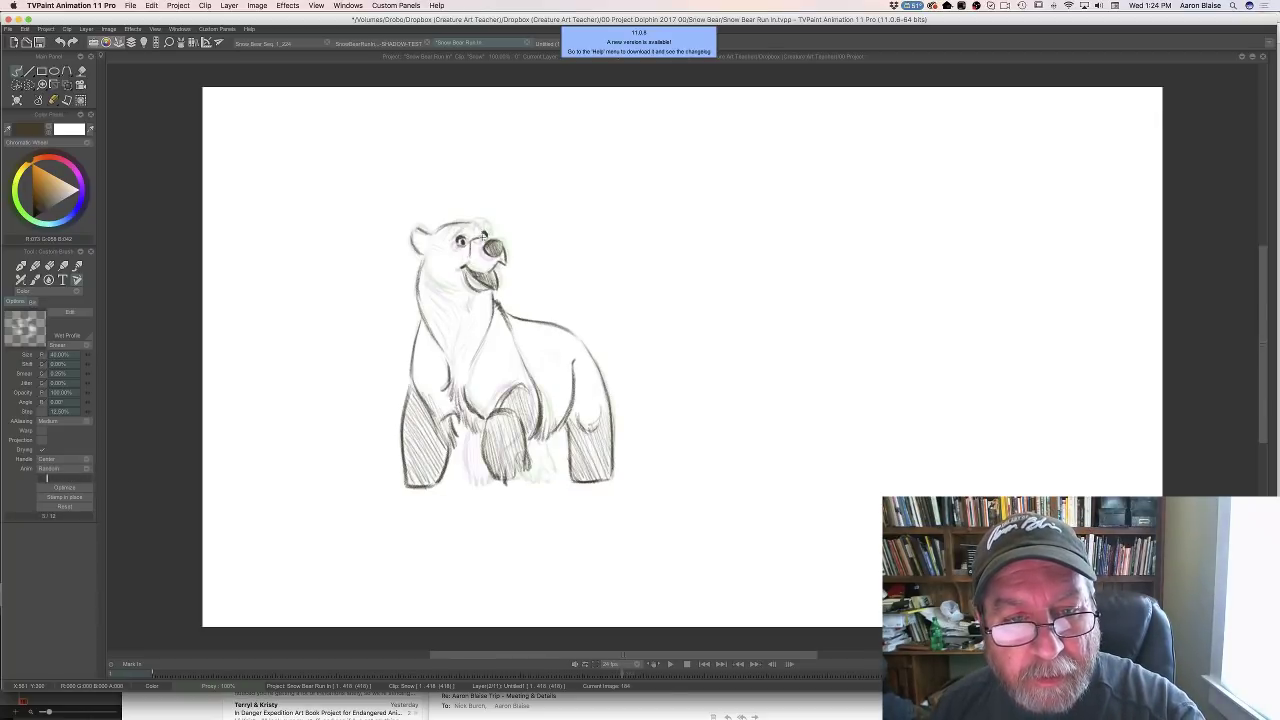
pyautogui.press('Right')
pyautogui.press('Right')
pyautogui.press('Right')
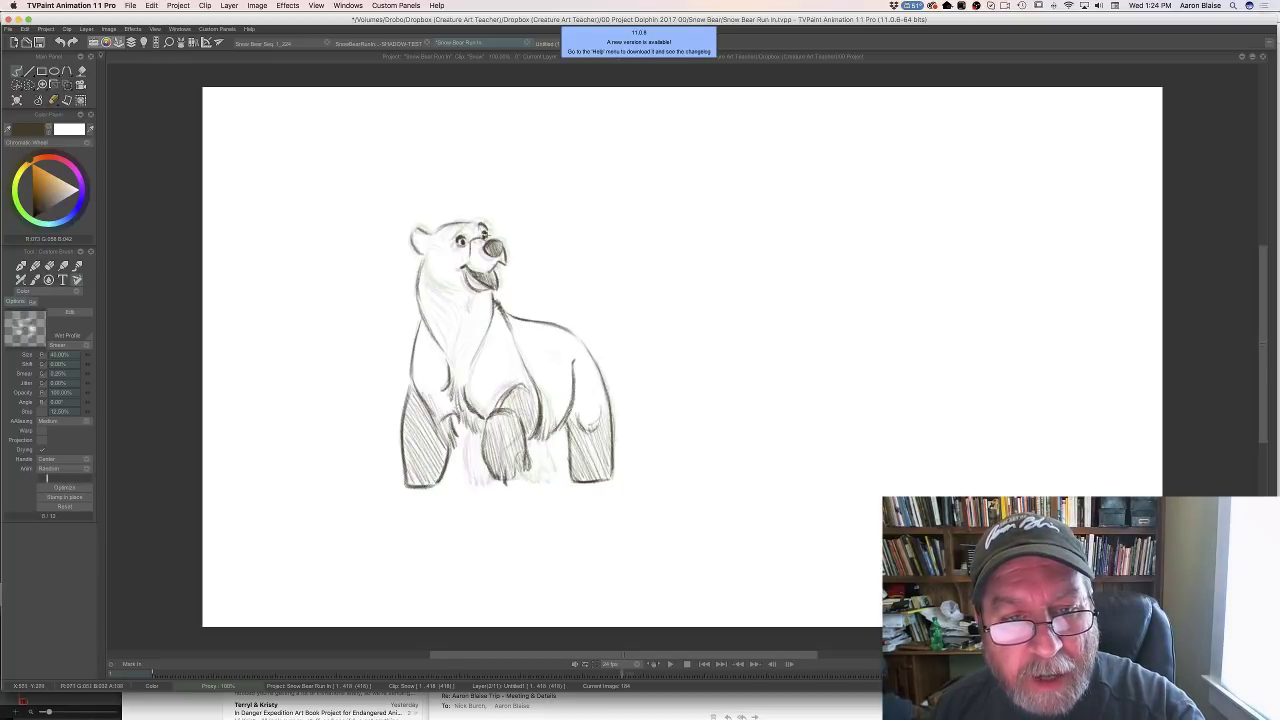
pyautogui.press('Left')
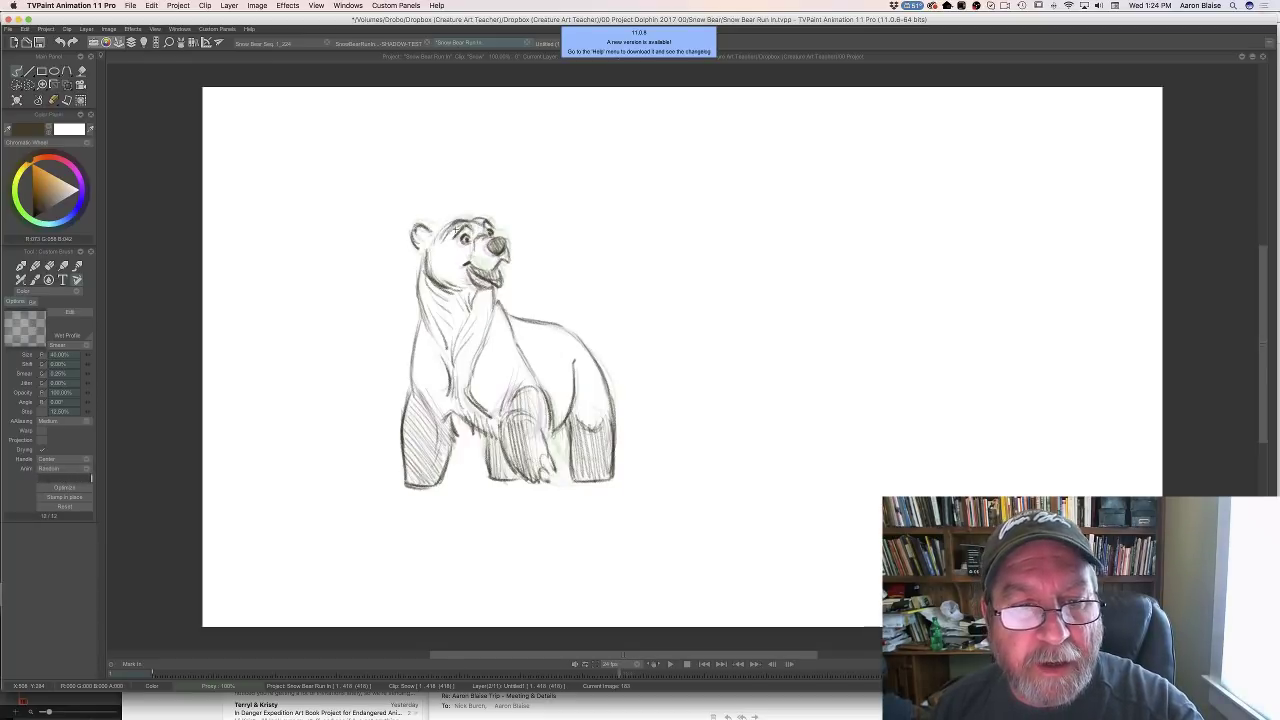
# Darken the bear's forehead line and draw the expressive eyebrow above the near eye, flipping frames to compare
pyautogui.press('Right')
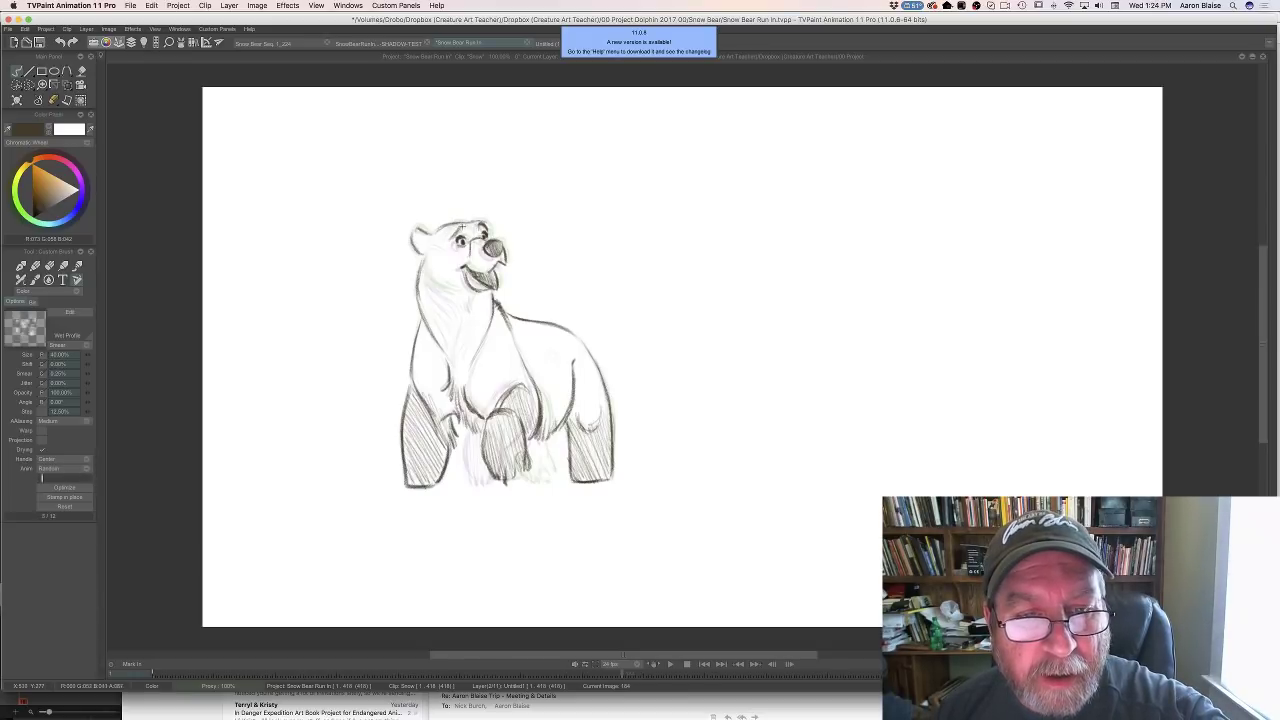
pyautogui.press('Right')
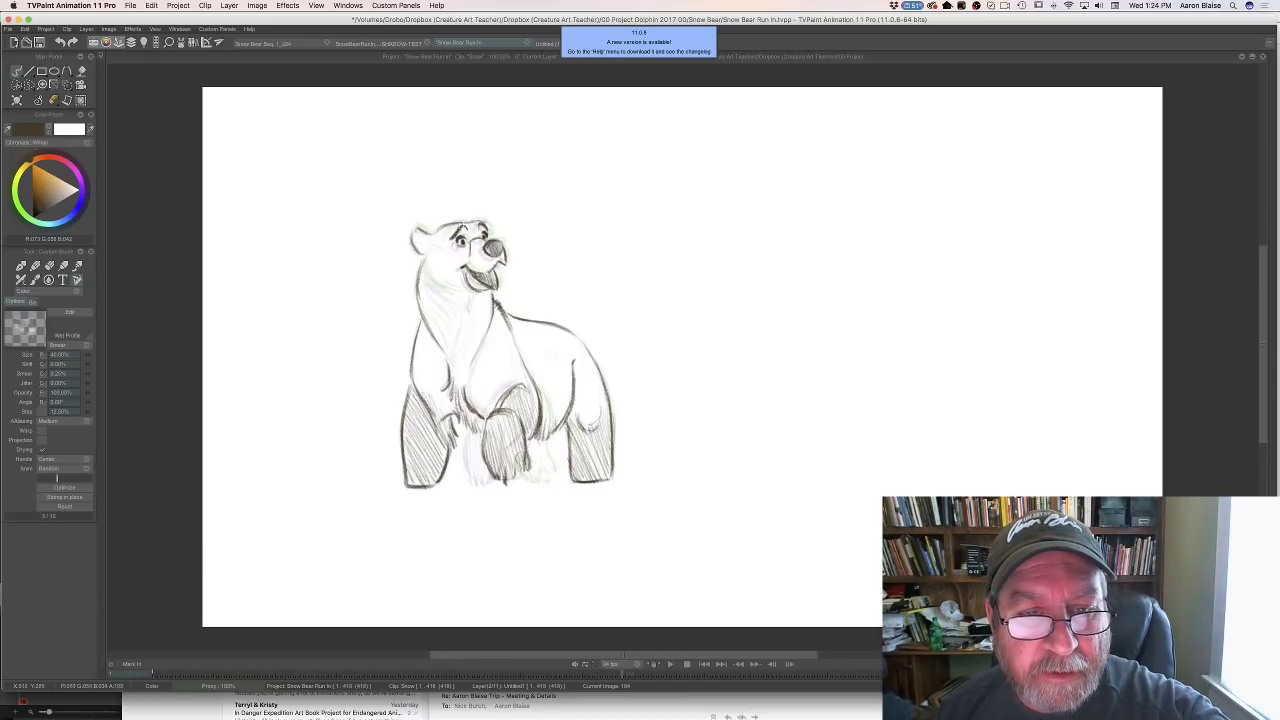
pyautogui.press('Left')
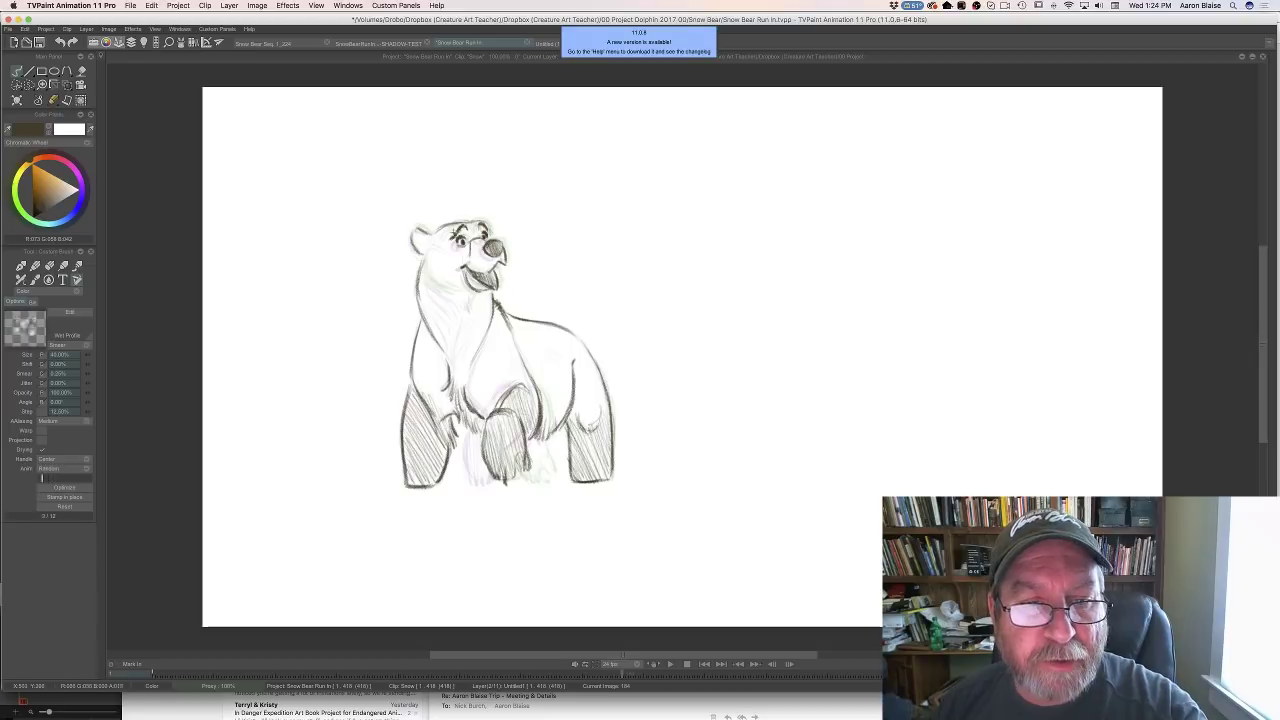
pyautogui.press('Left')
pyautogui.press('Right')
pyautogui.press('Left')
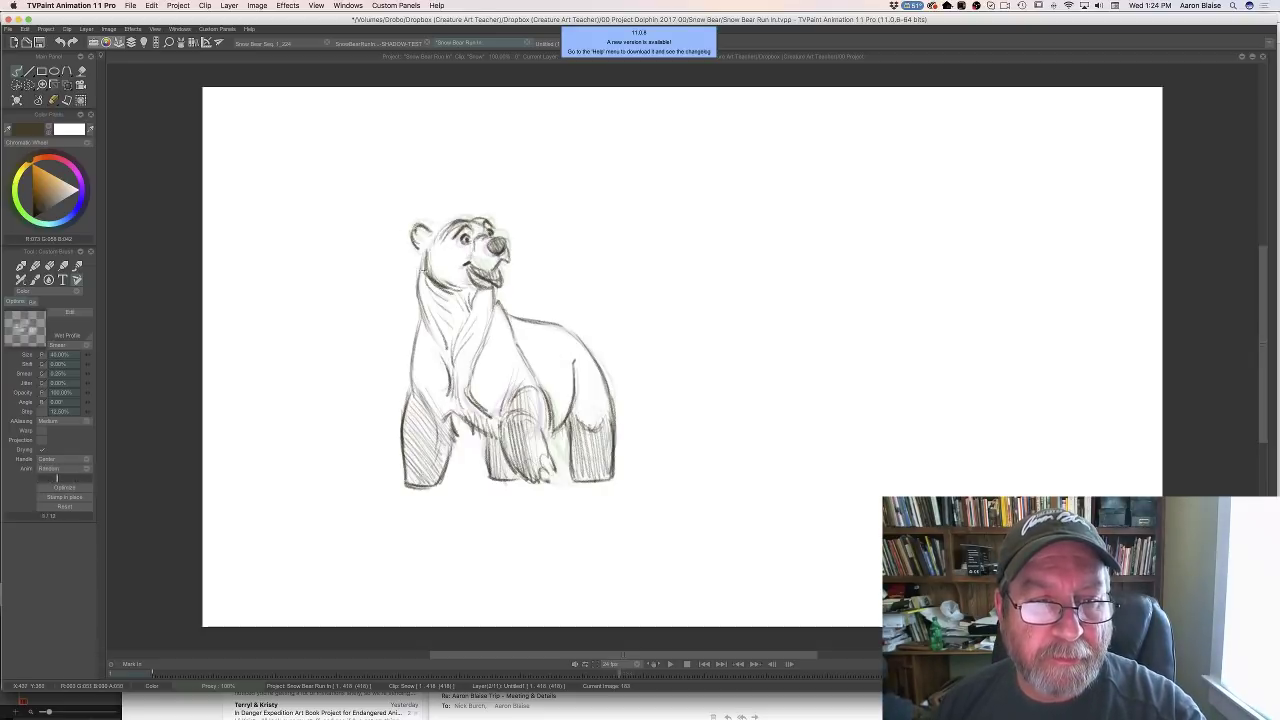
# Draw the curved cheek line from below the bear's ear down toward the jaw, checking it against the neighbouring frame
pyautogui.press('Right')
pyautogui.press('Left')
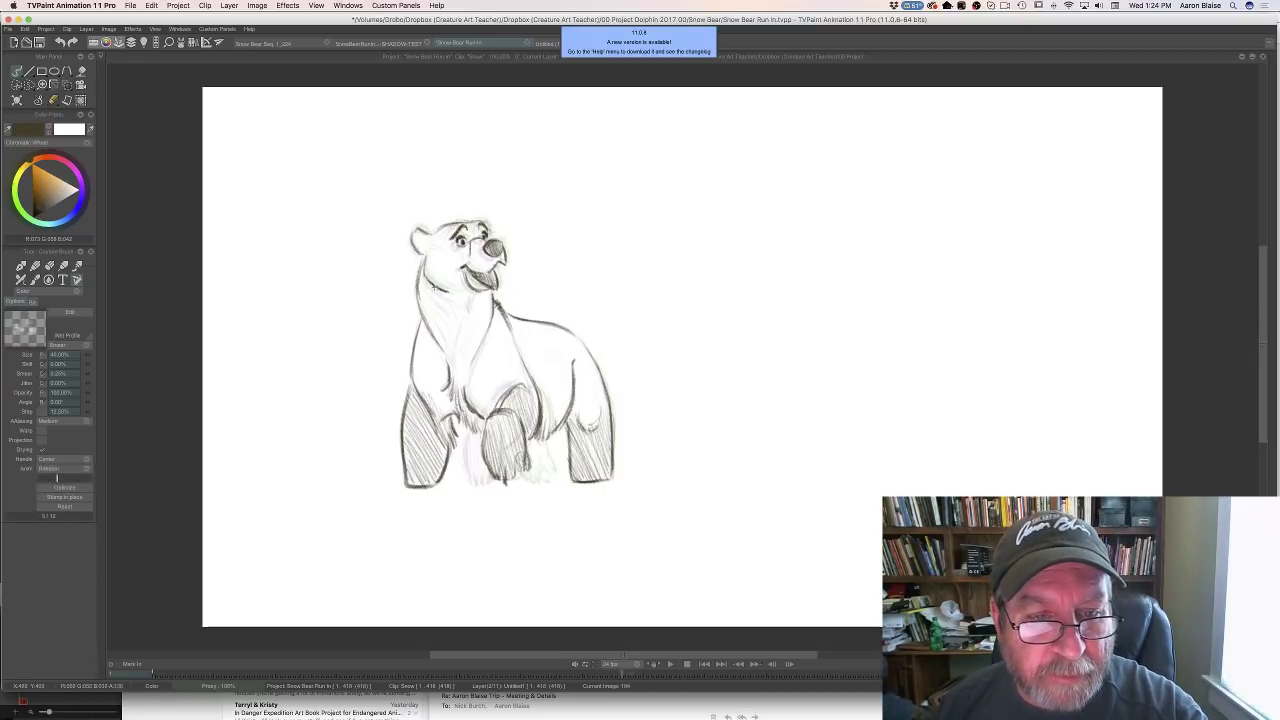
pyautogui.moveTo(425, 252); pyautogui.dragTo(427, 251)
pyautogui.press('Left')
pyautogui.press('Right')
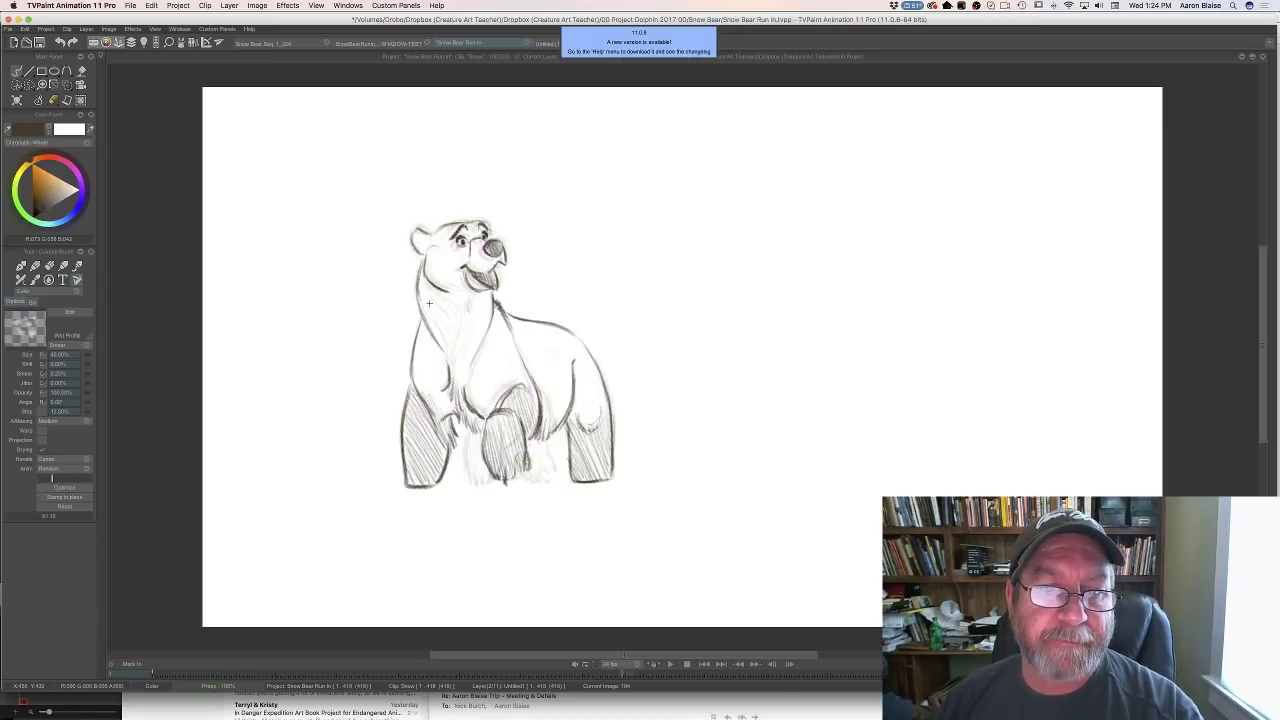
# Draw curved fur strokes down the side of the bear's neck, flipping to the neighbouring frame to match them
pyautogui.press('Left')
pyautogui.press('Right')
pyautogui.press('Left')
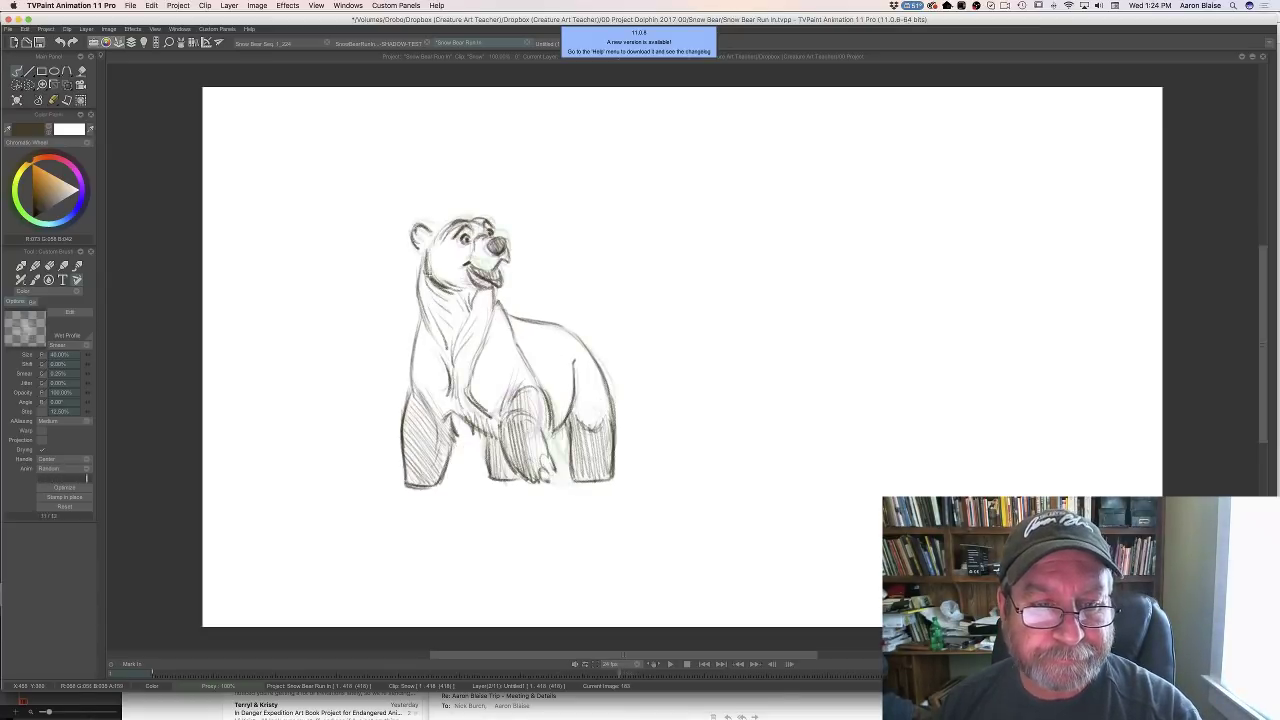
pyautogui.press('Right')
pyautogui.press('Right')
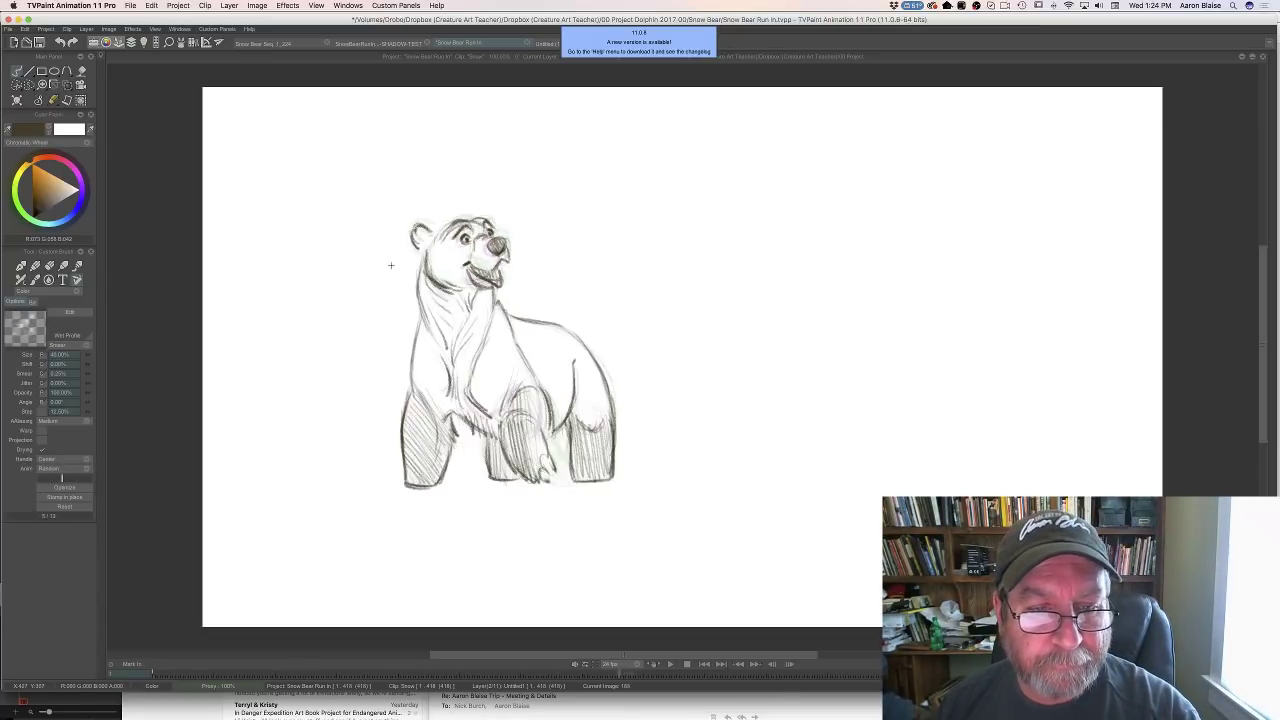
pyautogui.press('Right')
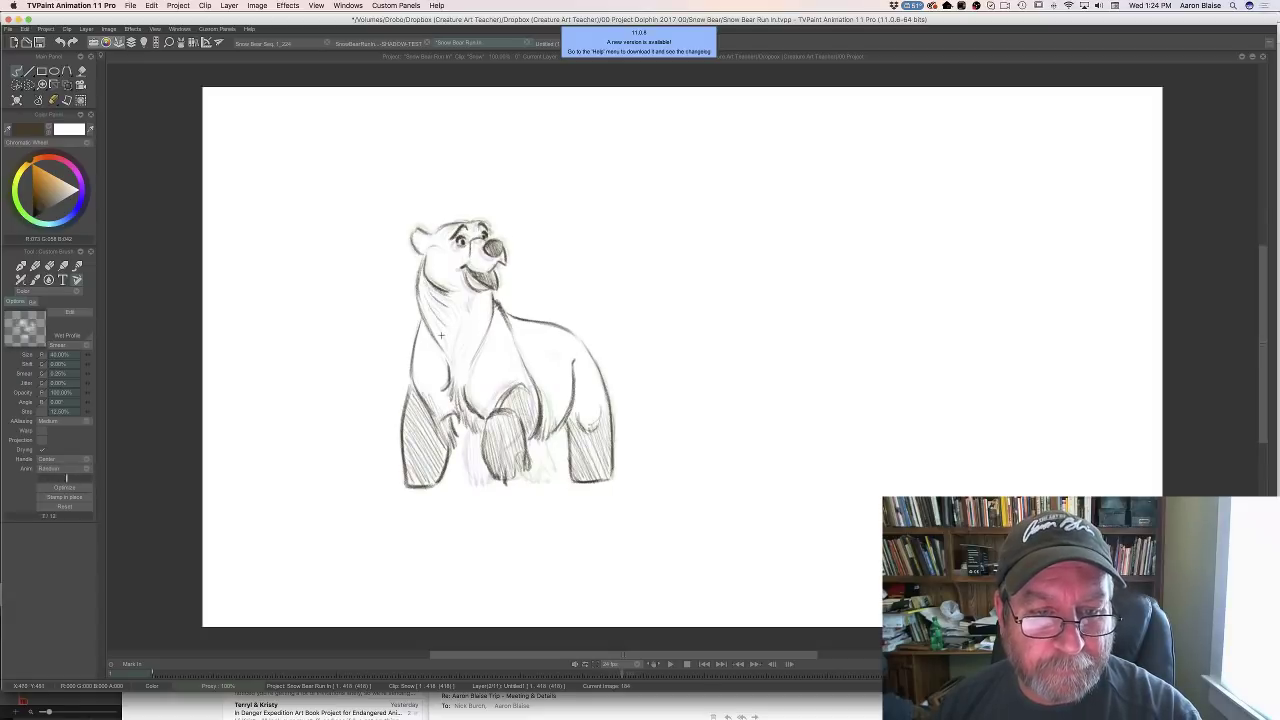
pyautogui.press('Left')
pyautogui.press('Left')
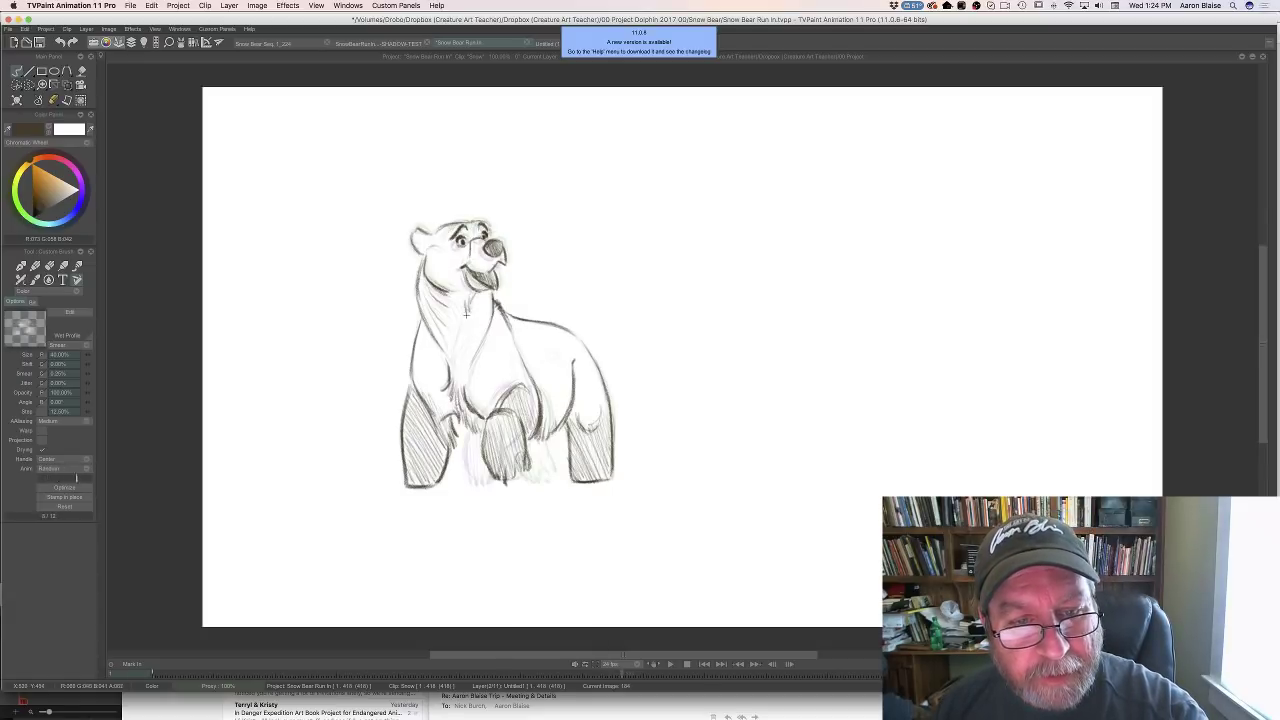
# Add short fur lines on the bear's throat just below the jaw, comparing with the neighbouring frame
pyautogui.press('Right')
pyautogui.press('Right')
pyautogui.press('Right')
pyautogui.press('Right')
pyautogui.press('Right')
pyautogui.press('Right')
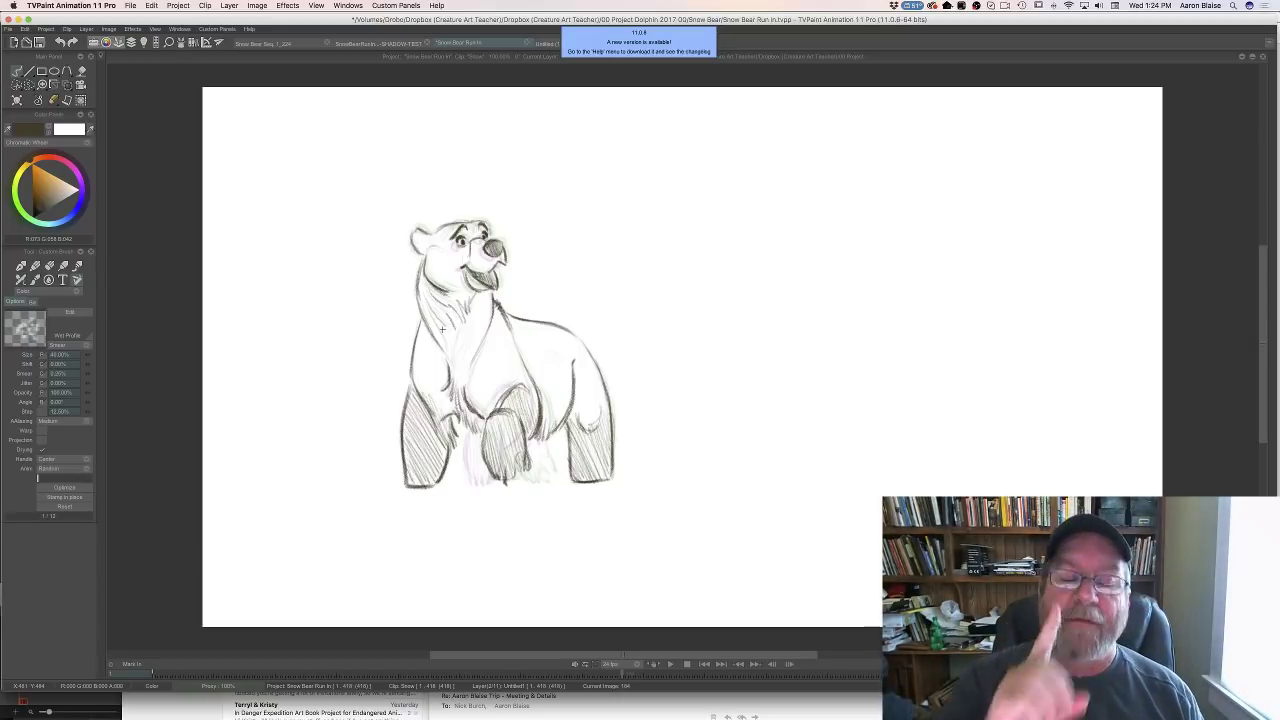
# Draw the fur lines from the bear's throat down the chest after checking the neighbouring frame, and save the project
pyautogui.press('Right')
pyautogui.press('Right')
pyautogui.press('Right')
pyautogui.press('Right')
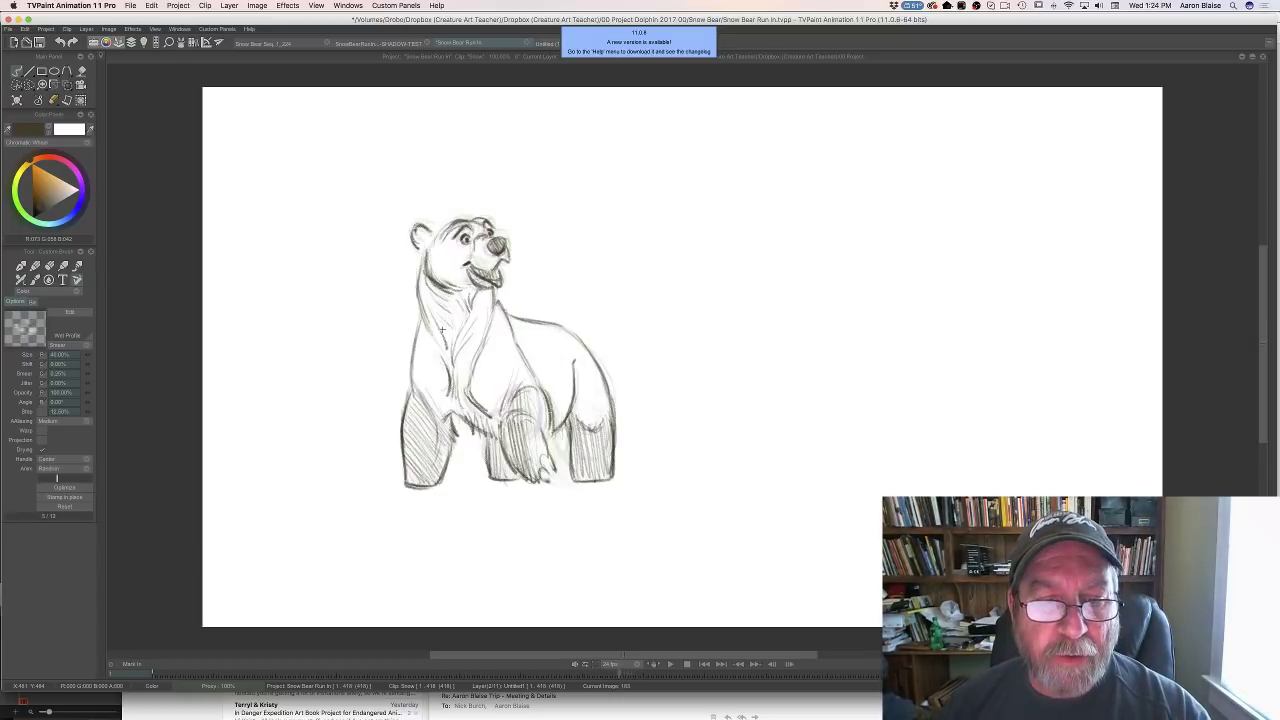
pyautogui.press('Right')
pyautogui.press('Left')
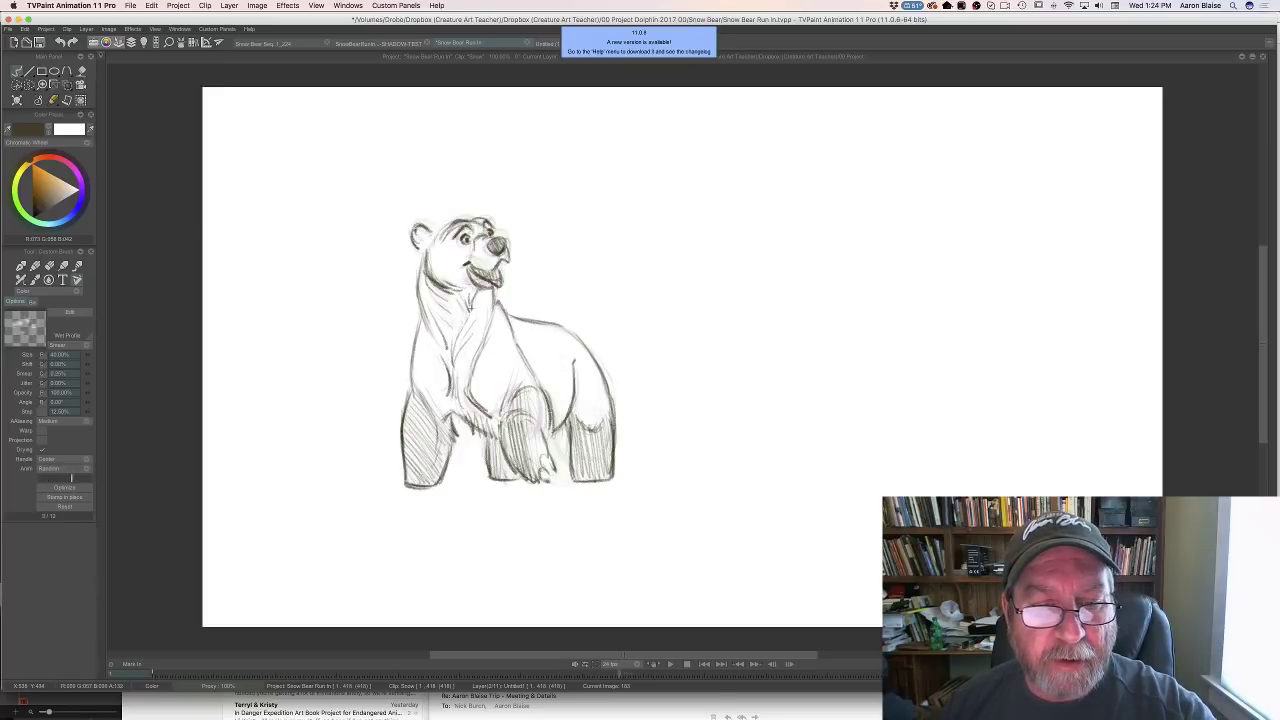
pyautogui.press('Right')
pyautogui.moveTo(476, 322); pyautogui.dragTo(451, 364)
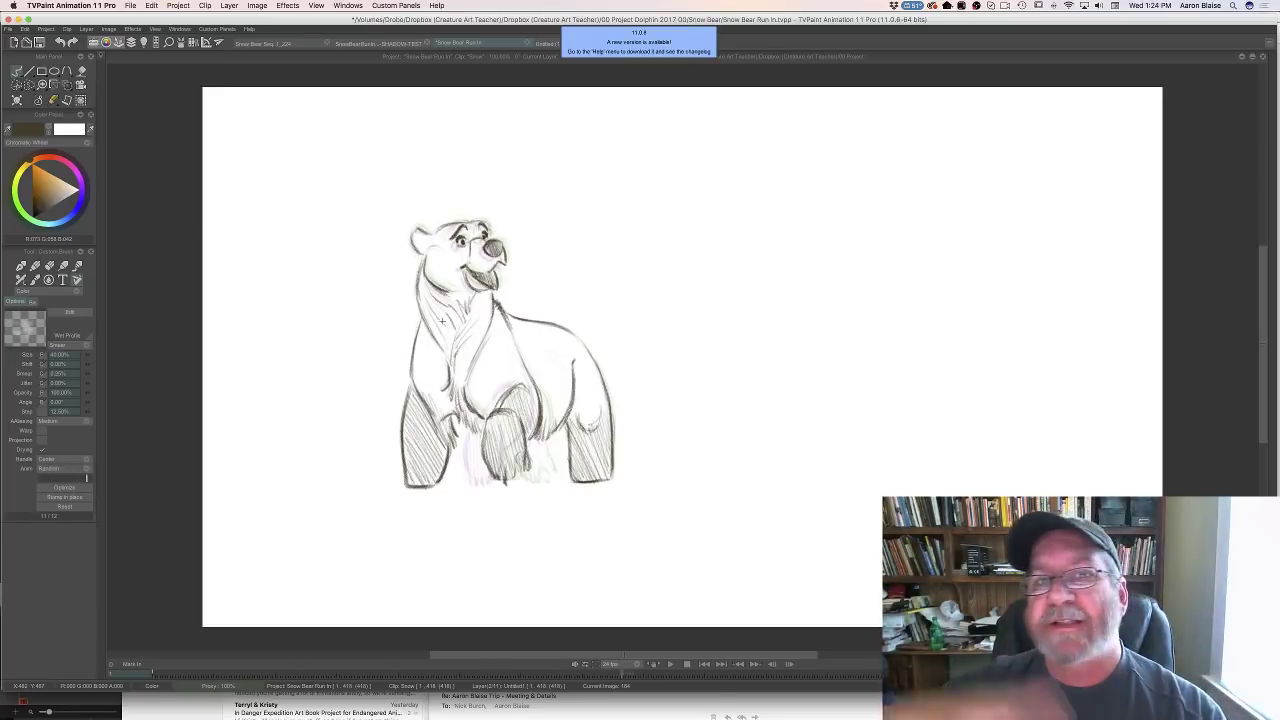
pyautogui.press('super+s')
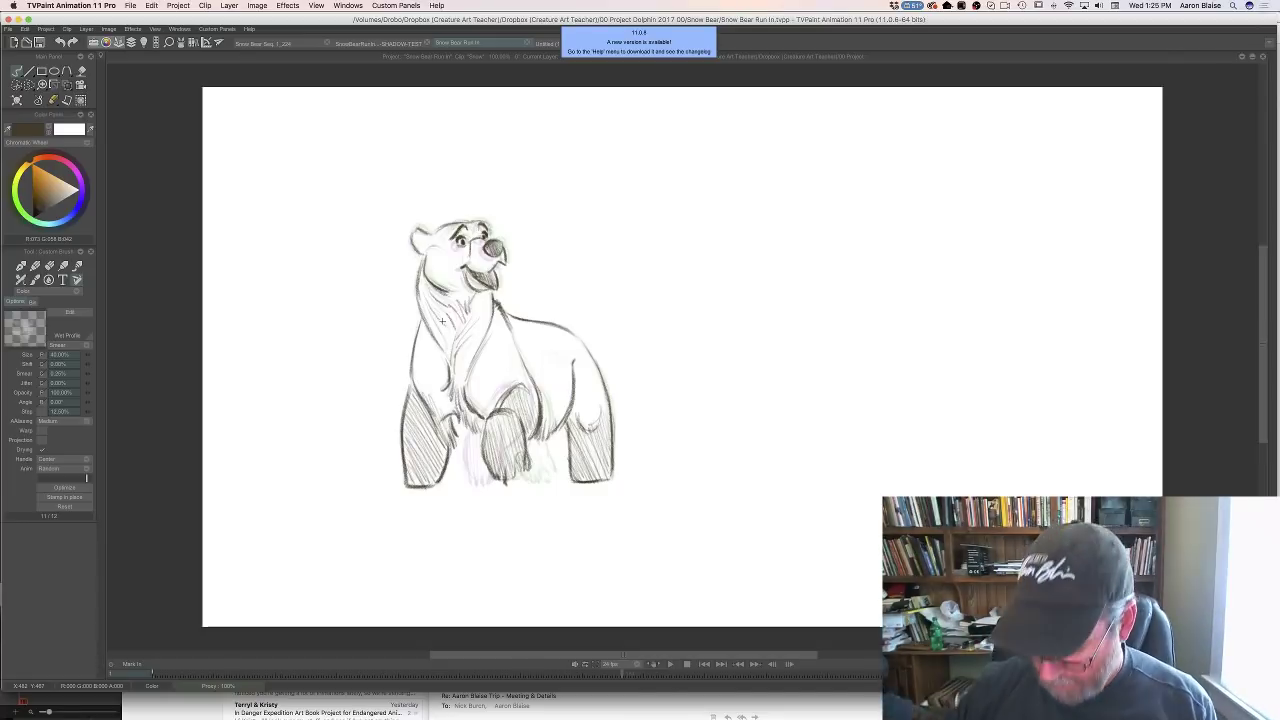
# Flip through the neighbouring bear frames, open the clip timeline and scrub across the drawings following the finished one
pyautogui.press('Left')
pyautogui.press('Right')
pyautogui.press('Right')
pyautogui.press('Right')
pyautogui.press('Right')
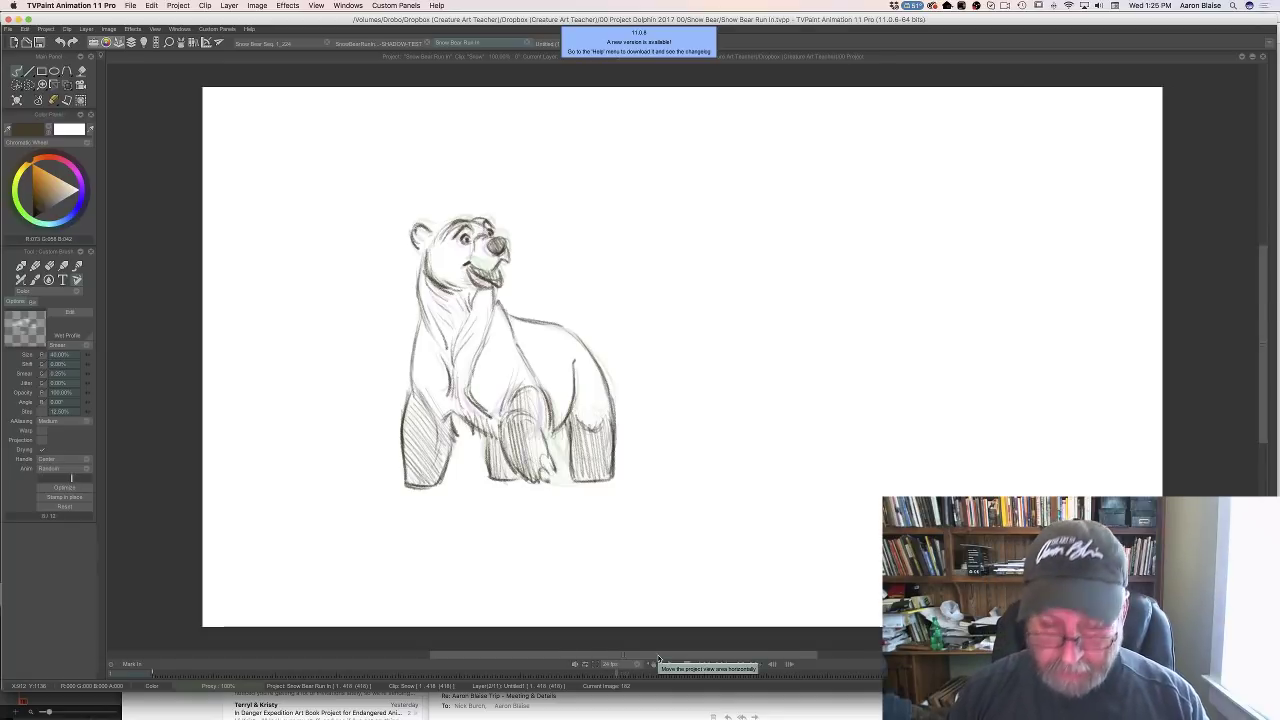
pyautogui.click(659, 680)
pyautogui.moveTo(666, 534)
pyautogui.mouseDown()
pyautogui.moveTo(335, 560)
pyautogui.moveTo(530, 560)
pyautogui.moveTo(349, 580)
pyautogui.moveTo(708, 579)
pyautogui.mouseUp()
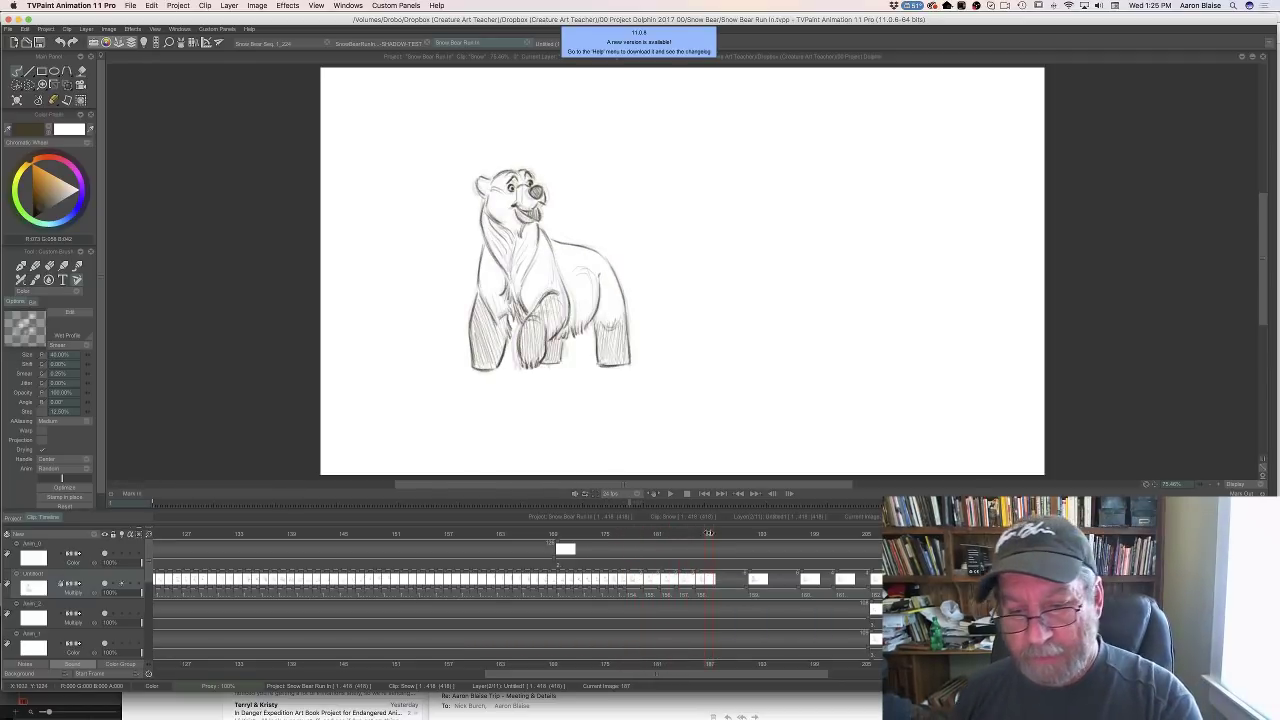
pyautogui.moveTo(708, 578)
pyautogui.mouseDown()
pyautogui.moveTo(604, 557)
pyautogui.moveTo(736, 564)
pyautogui.moveTo(612, 573)
pyautogui.moveTo(805, 582)
pyautogui.moveTo(760, 592)
pyautogui.moveTo(812, 598)
pyautogui.moveTo(678, 597)
pyautogui.moveTo(720, 598)
pyautogui.mouseUp()
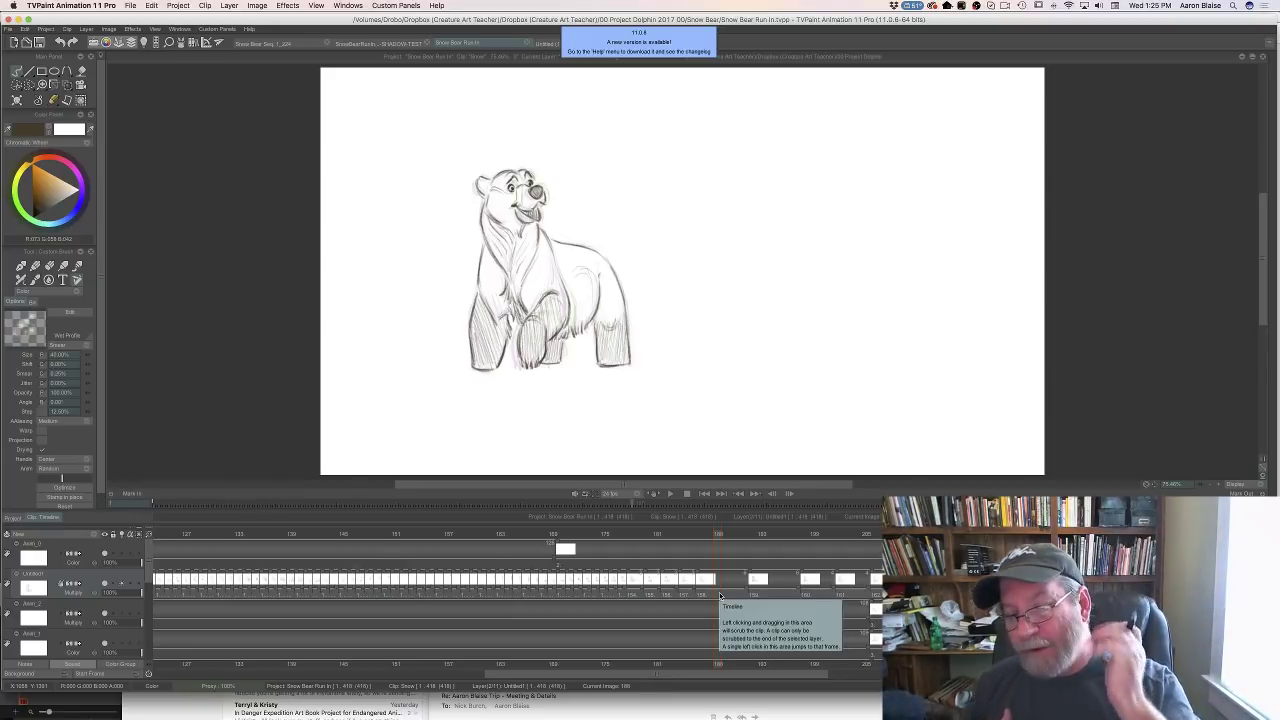
# Go to the next in-between's position in the timeline and clear its image, leaving a blank frame over the faint neighbouring drawings
pyautogui.moveTo(719, 534)
pyautogui.mouseDown()
pyautogui.moveTo(776, 538)
pyautogui.moveTo(665, 539)
pyautogui.moveTo(712, 579)
pyautogui.mouseUp()
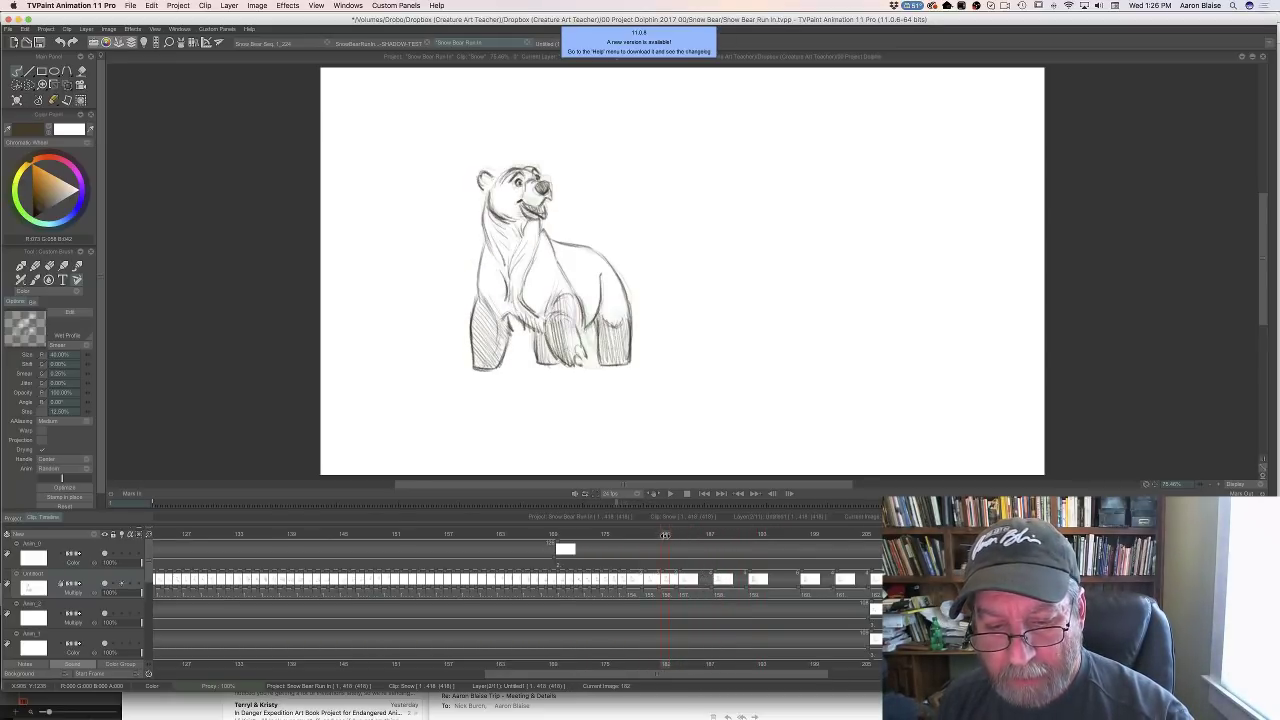
pyautogui.click(700, 538)
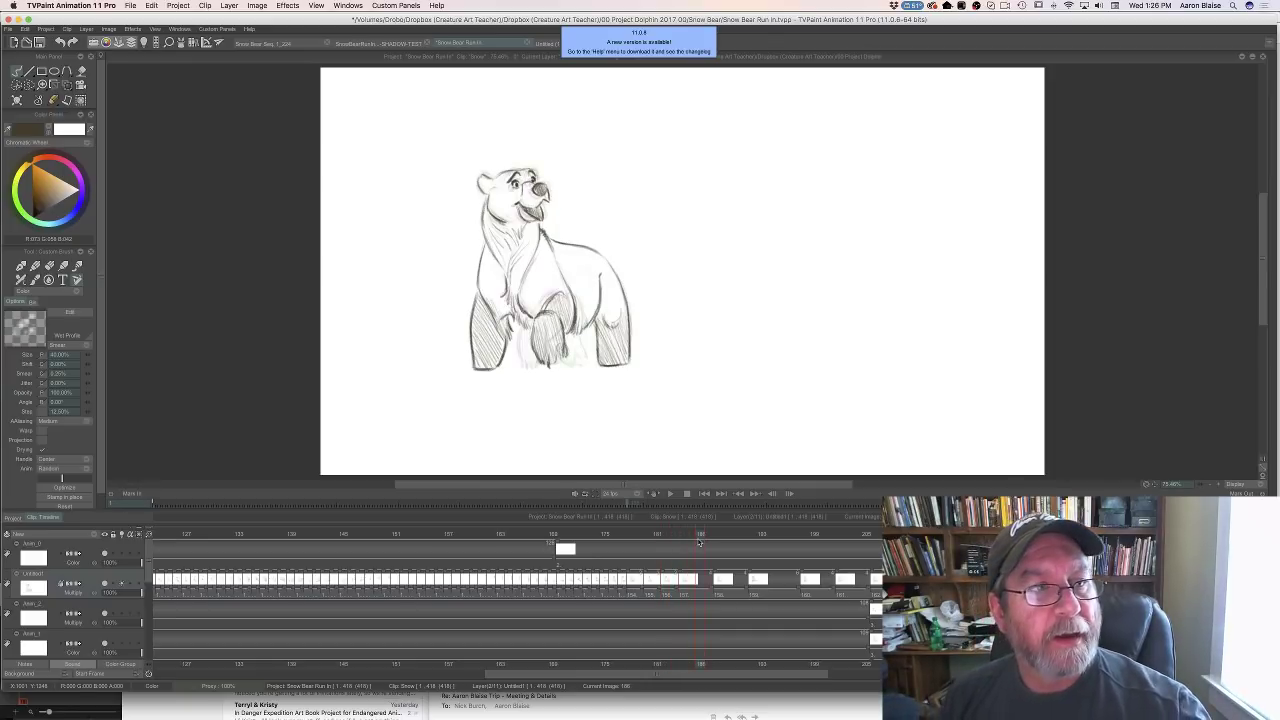
pyautogui.click(16, 100)
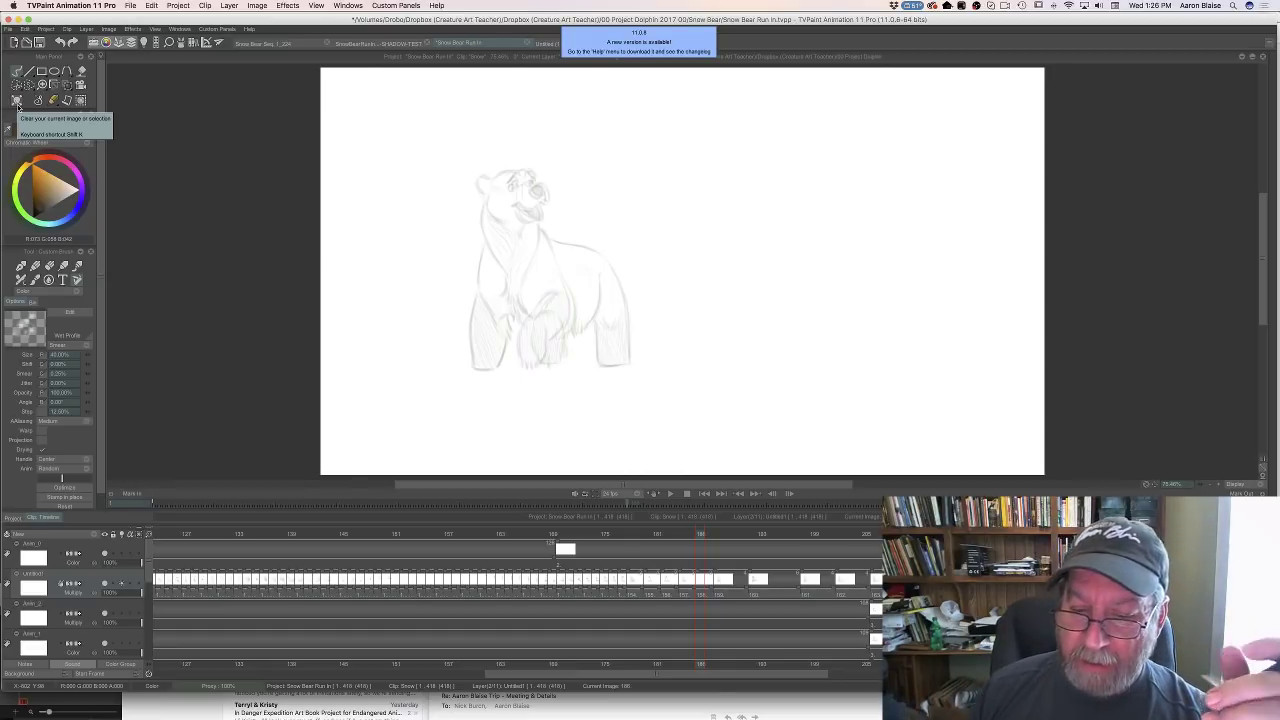
pyautogui.press('Tab')
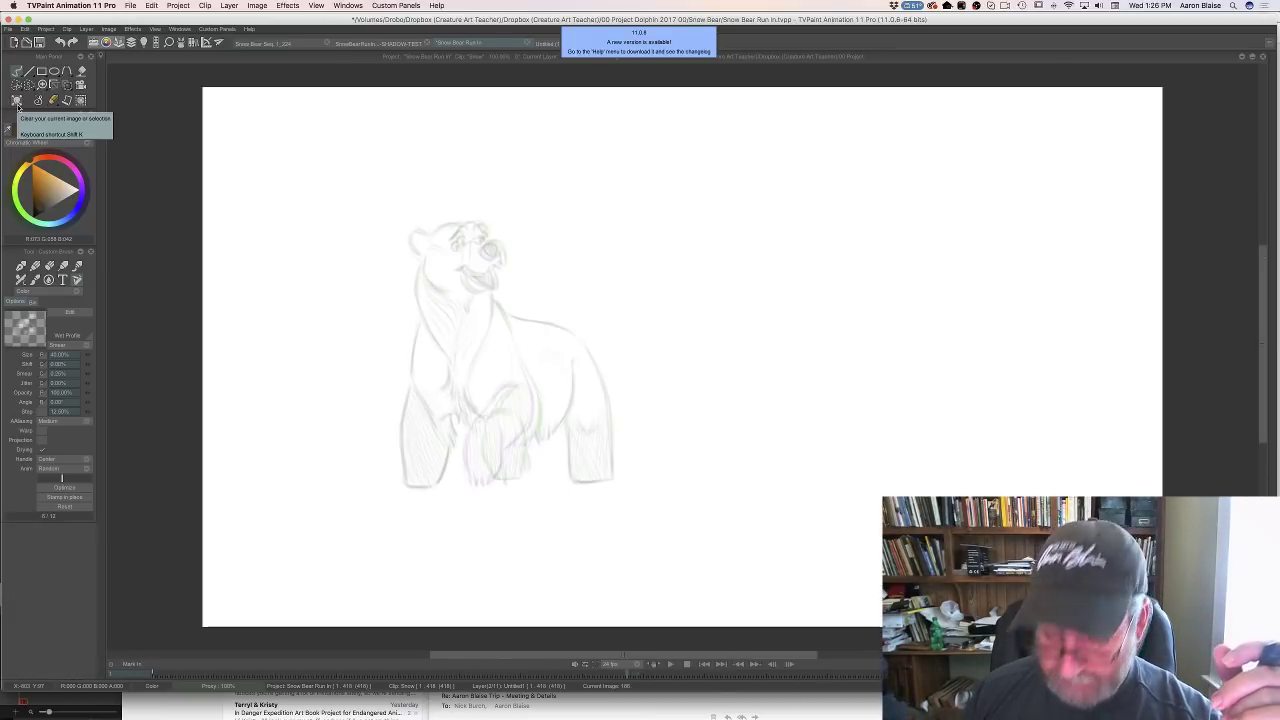
pyautogui.press('Left')
pyautogui.click(16, 100)
pyautogui.hotkey('ctrl', 'z')
pyautogui.click(16, 100)
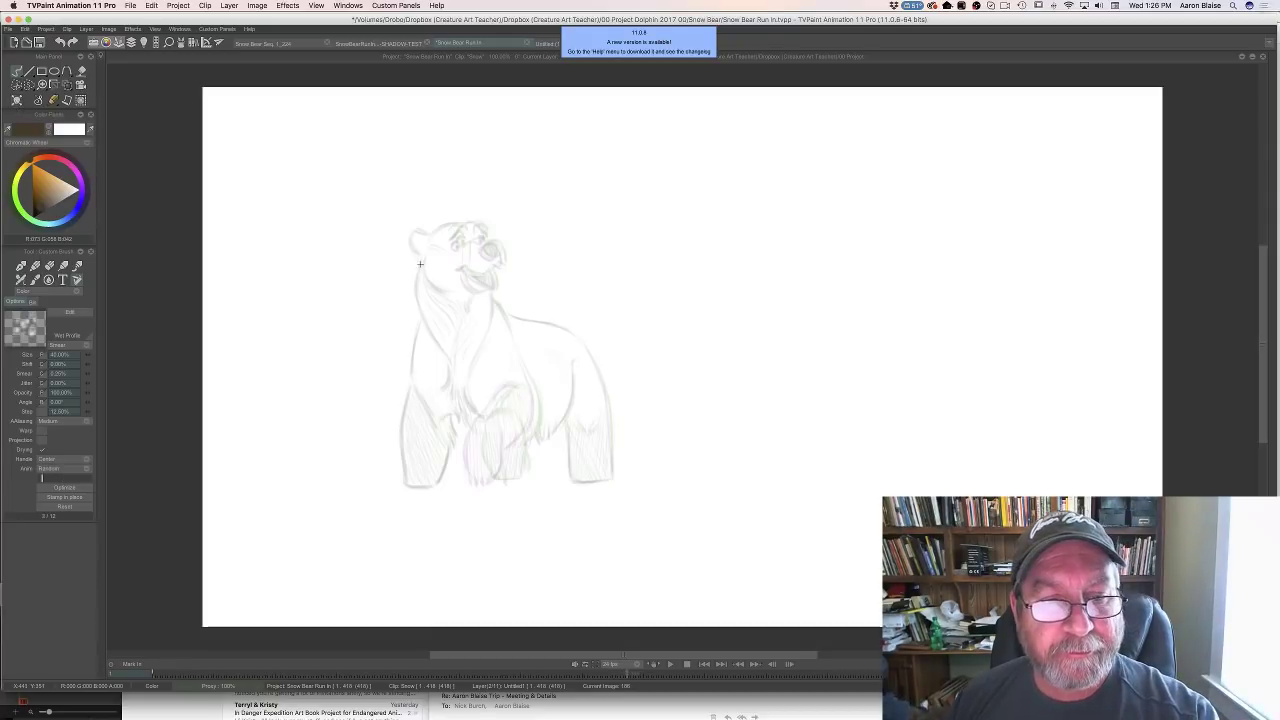
# Draw the back of the bear's neck, the chest line and the shoulder contour, checking against the previous frame
pyautogui.moveTo(421, 263); pyautogui.dragTo(444, 390)
pyautogui.press('Left')
pyautogui.press('Right')
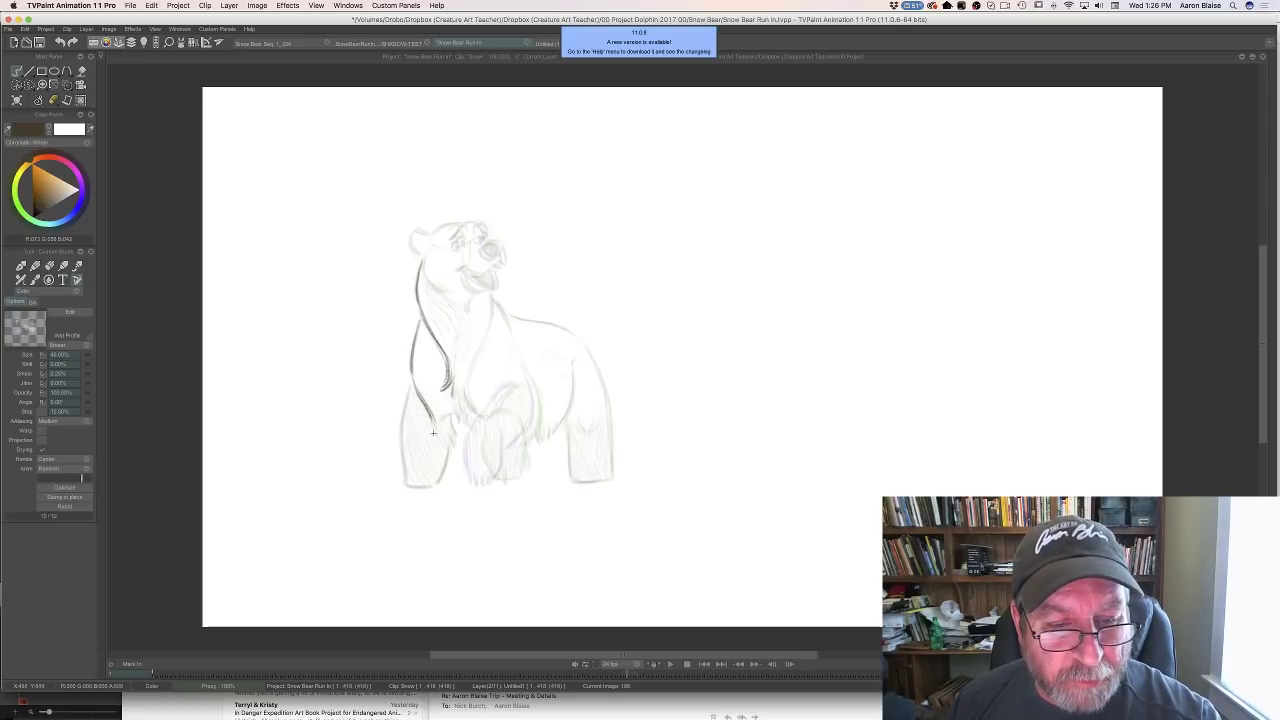
pyautogui.press('Left')
pyautogui.press('Right')
# Draw the fur tufts between the bear's chest and planted front leg, and outline that leg down to the foot
pyautogui.moveTo(438, 410); pyautogui.dragTo(459, 424)
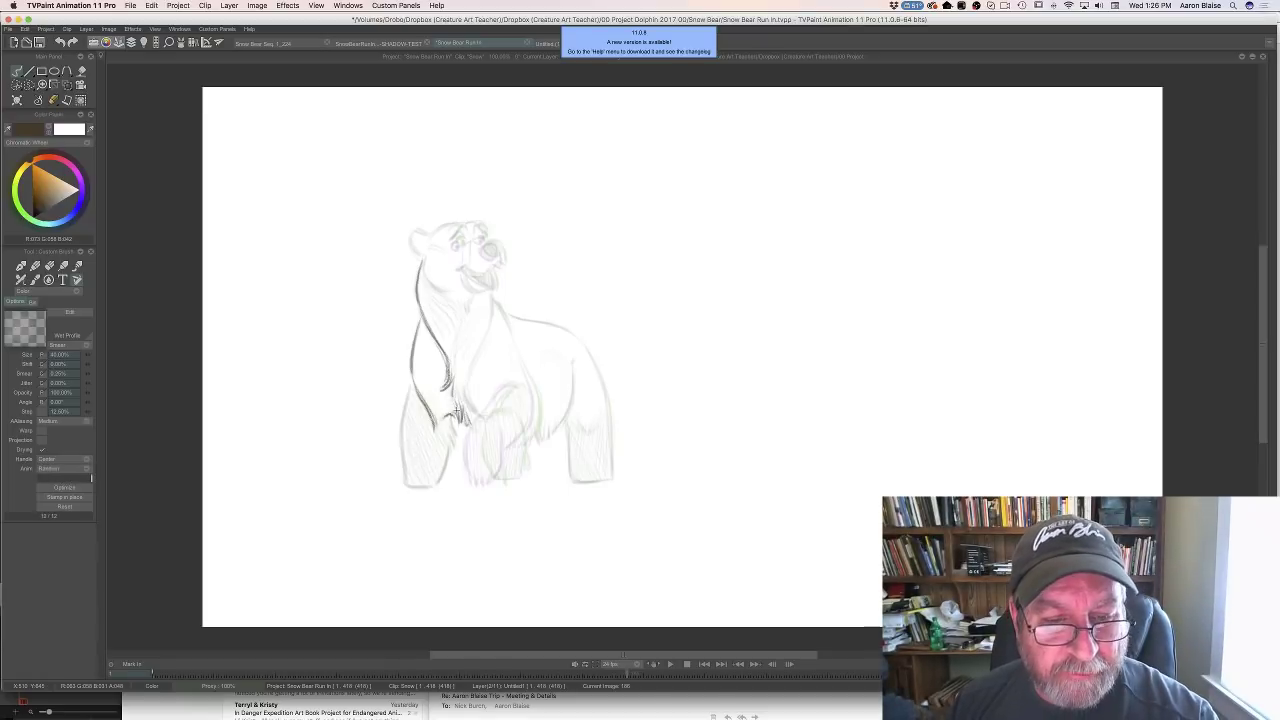
pyautogui.press('Left')
pyautogui.press('Right')
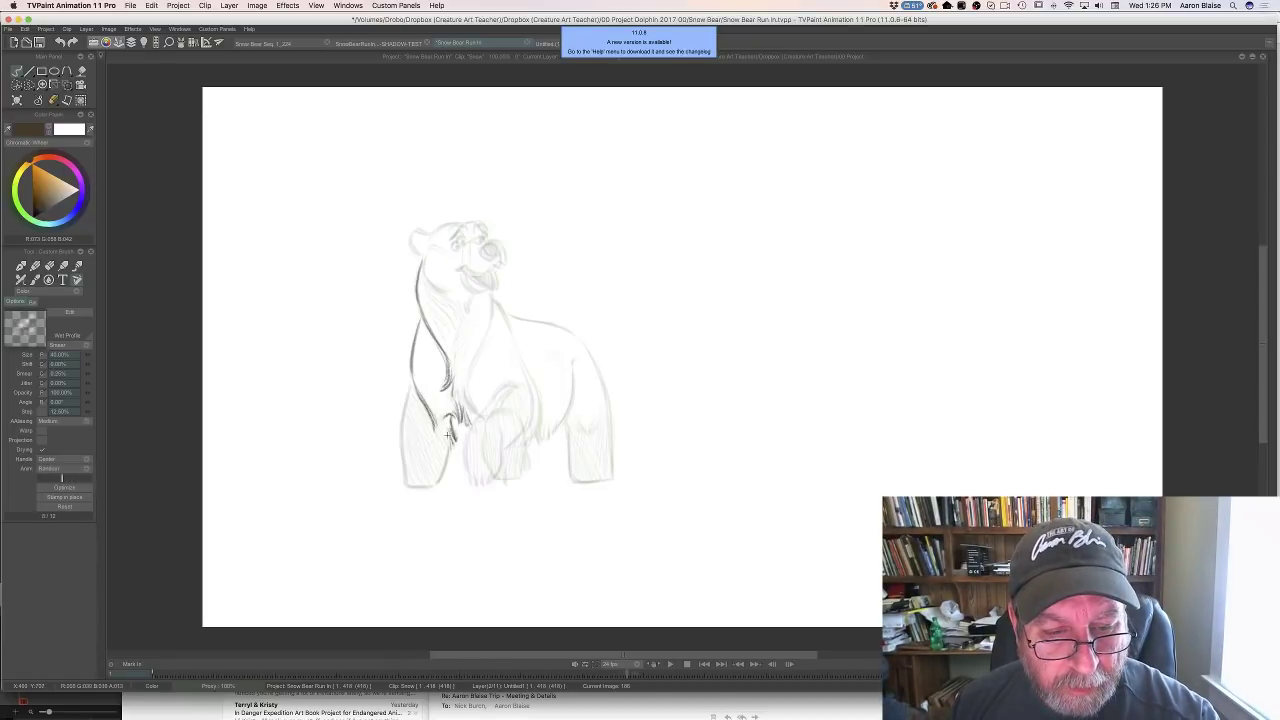
pyautogui.moveTo(445, 467); pyautogui.dragTo(439, 487)
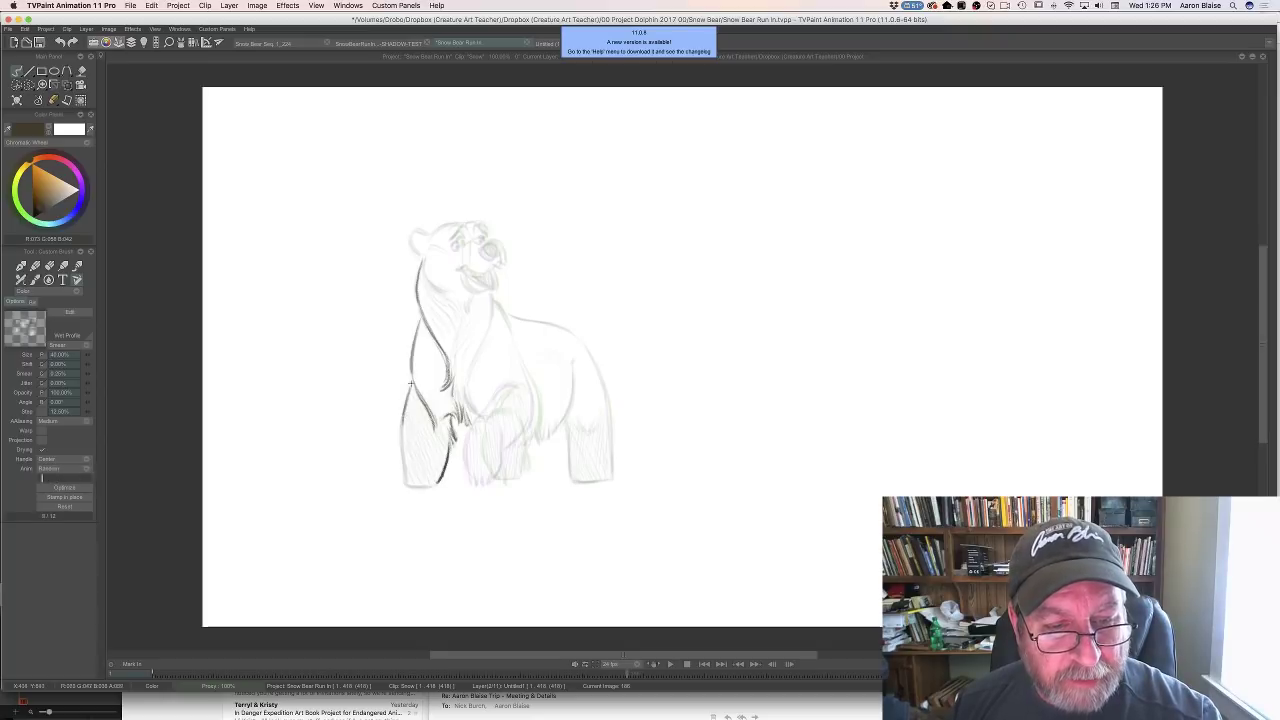
pyautogui.moveTo(410, 382)
pyautogui.mouseDown()
pyautogui.moveTo(405, 478)
pyautogui.moveTo(422, 488)
pyautogui.mouseUp()
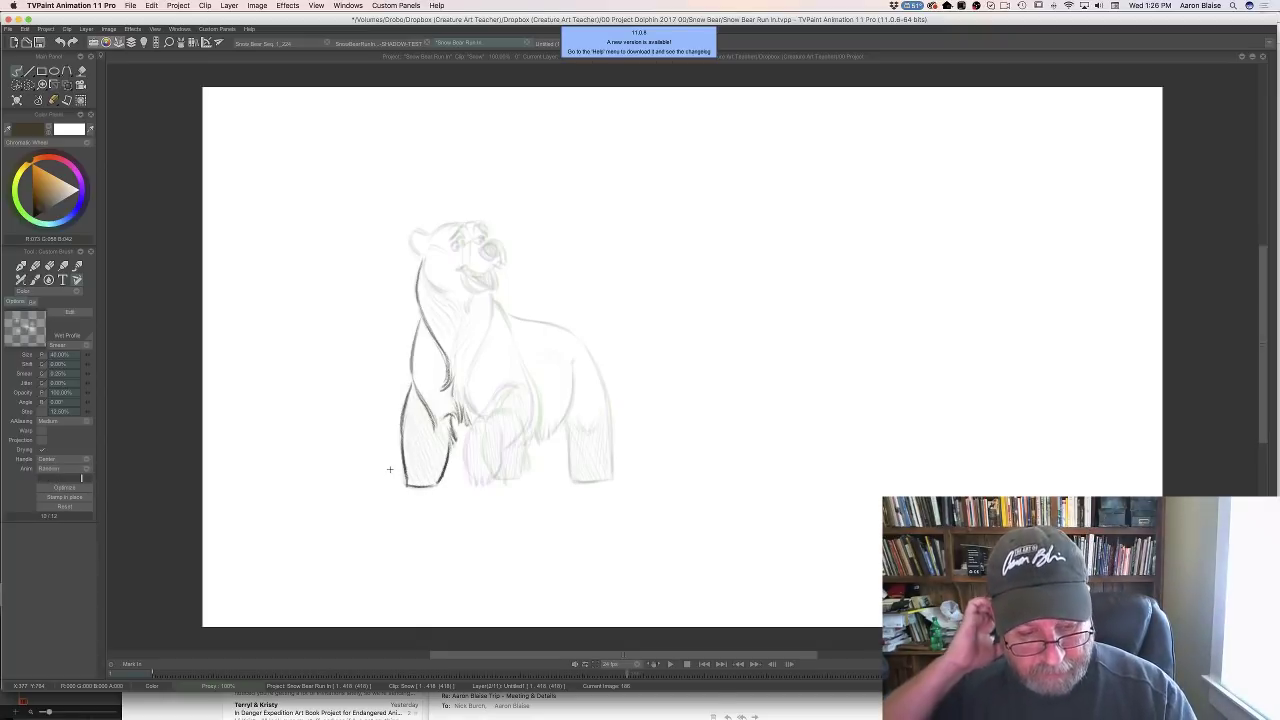
# Switch to Chrome and bring up the Dropbox folder 00 Project Dolphin 2017 00
pyautogui.moveTo(456, 714)
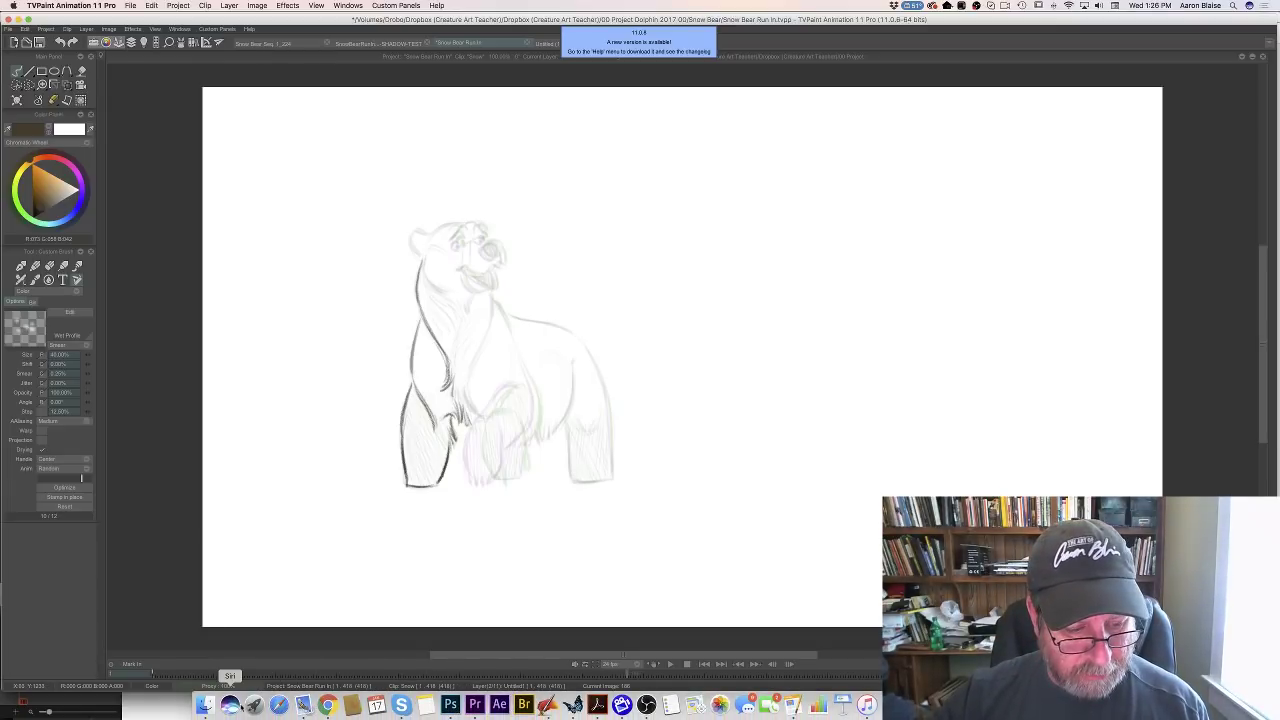
pyautogui.click(327, 706)
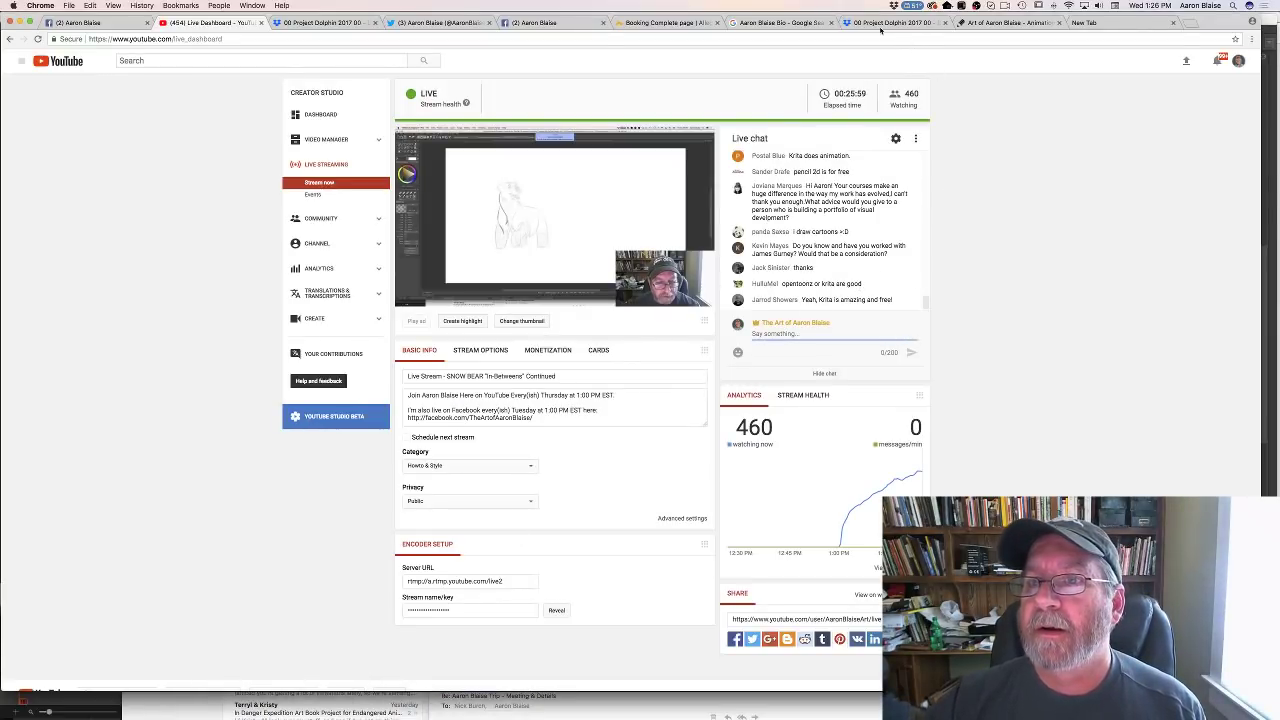
pyautogui.click(880, 27)
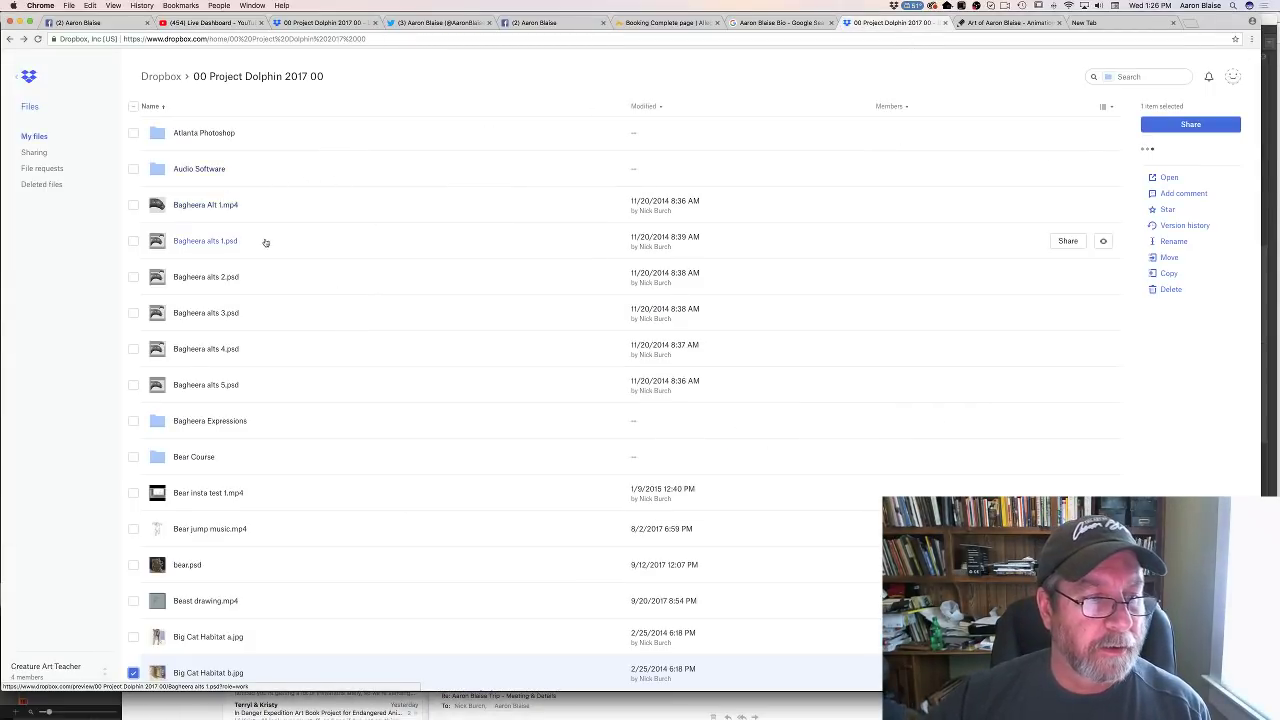
# Find the Media & Press Images folder in the Dropbox file list and open it
pyautogui.scroll(-4, 264, 250)
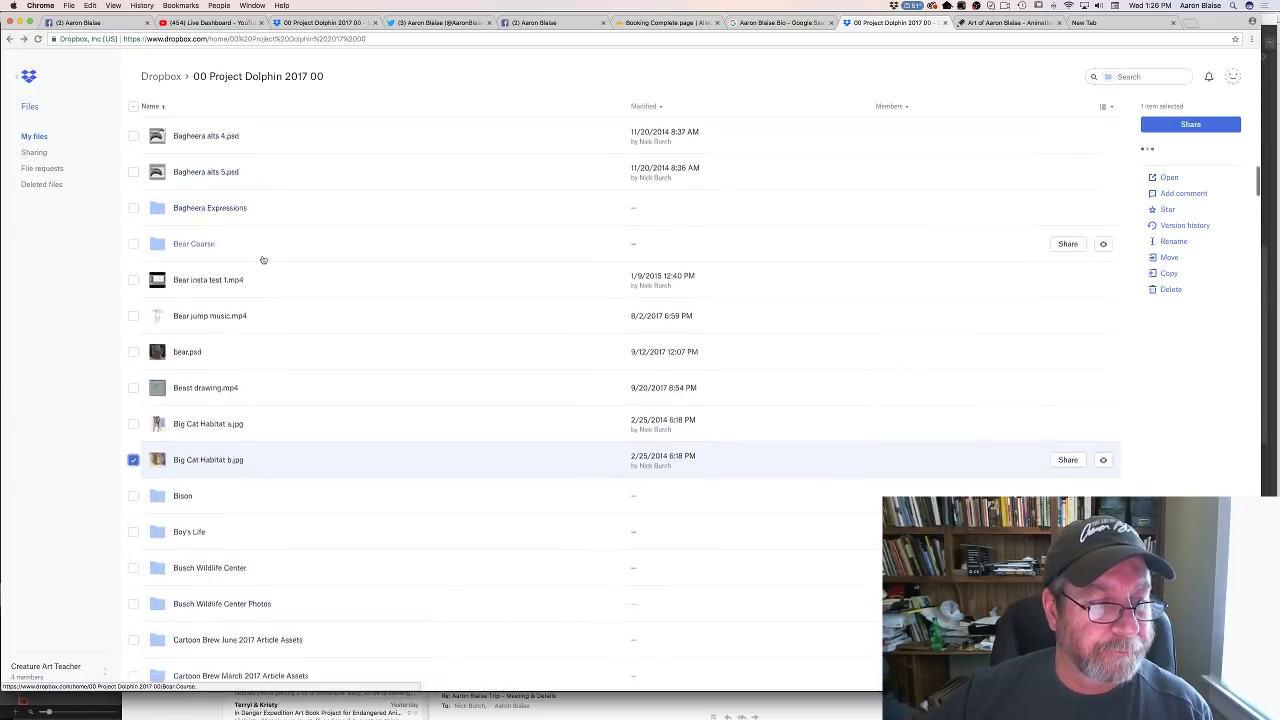
pyautogui.scroll(-5, 263, 260)
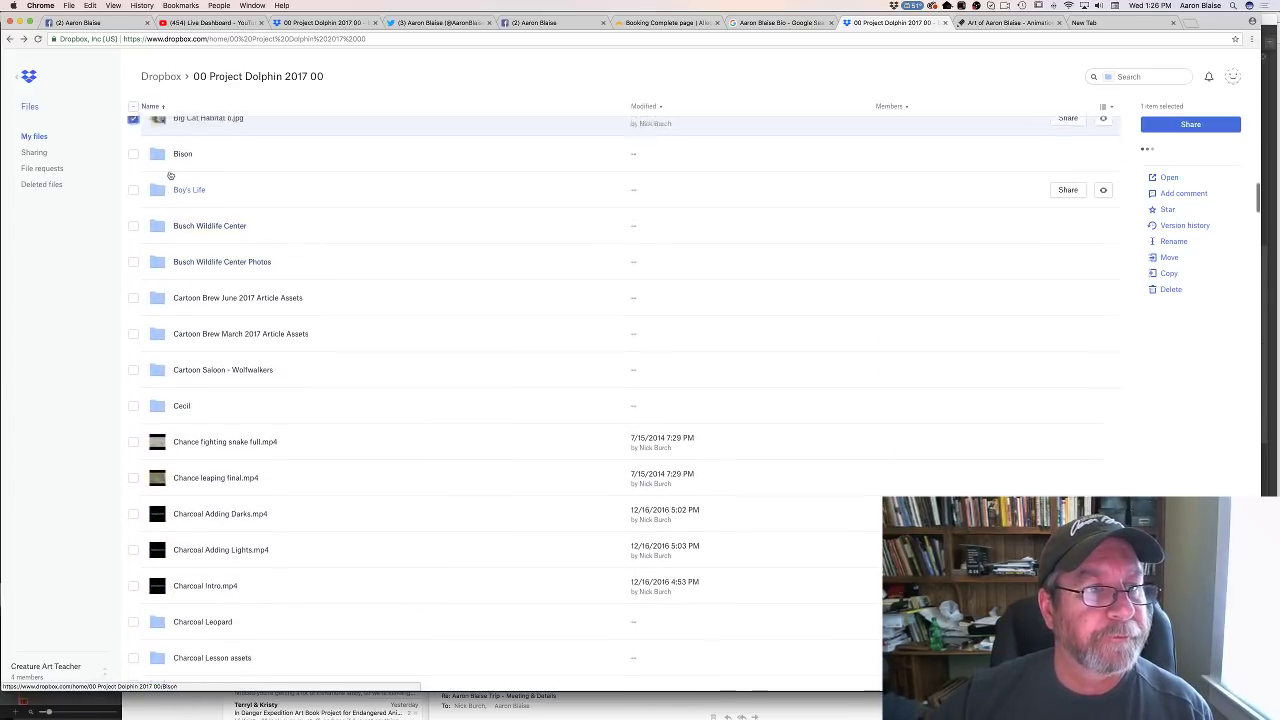
pyautogui.scroll(10, 170, 175)
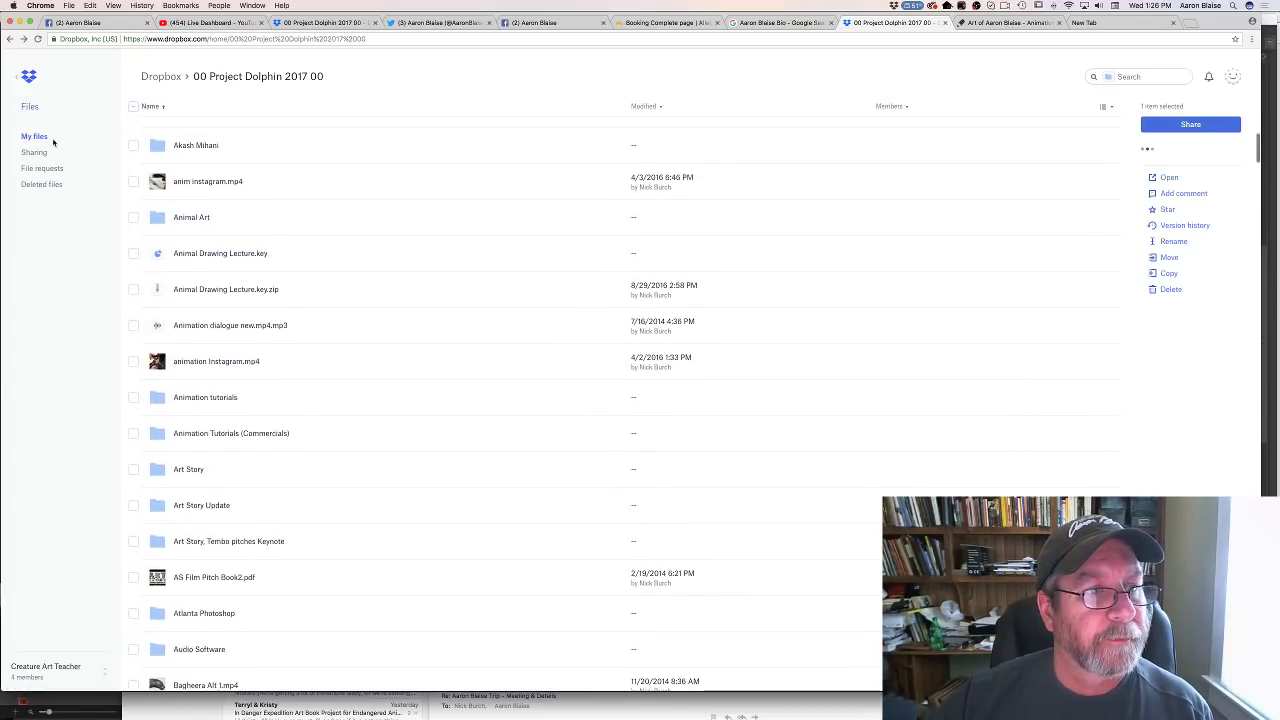
pyautogui.scroll(10, 60, 143)
pyautogui.scroll(-3, 80, 144)
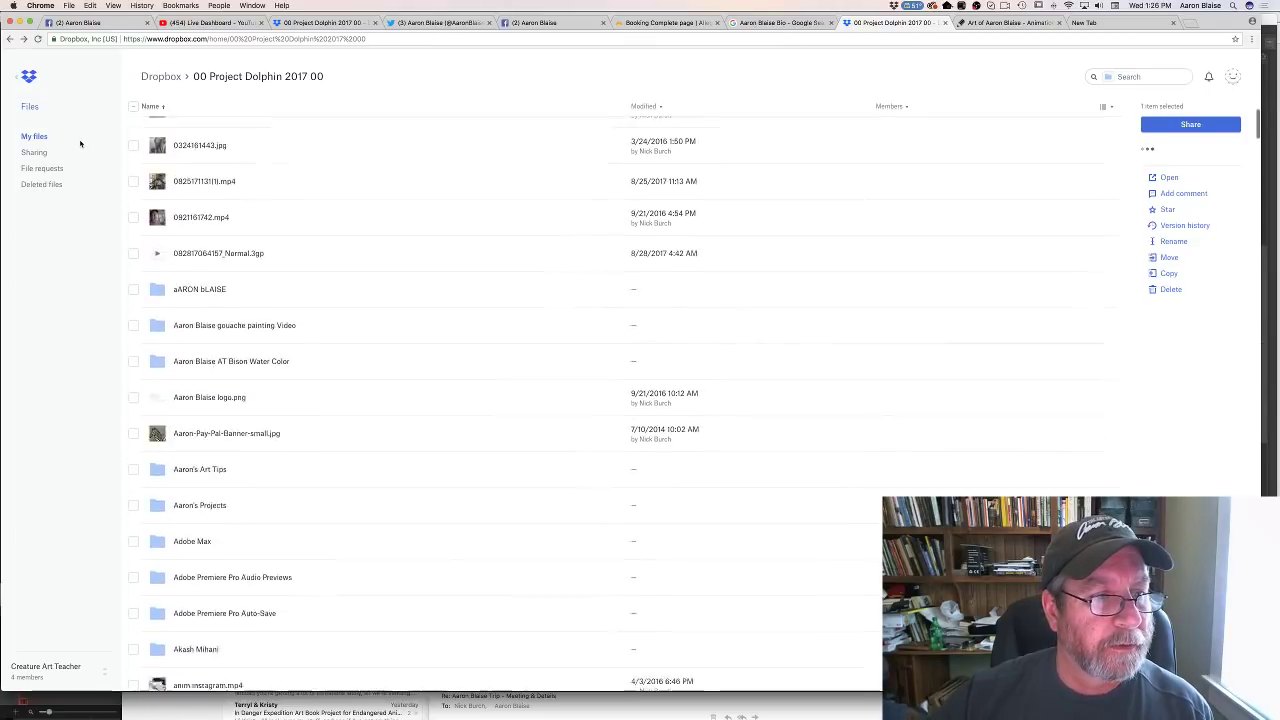
pyautogui.scroll(-20, 80, 144)
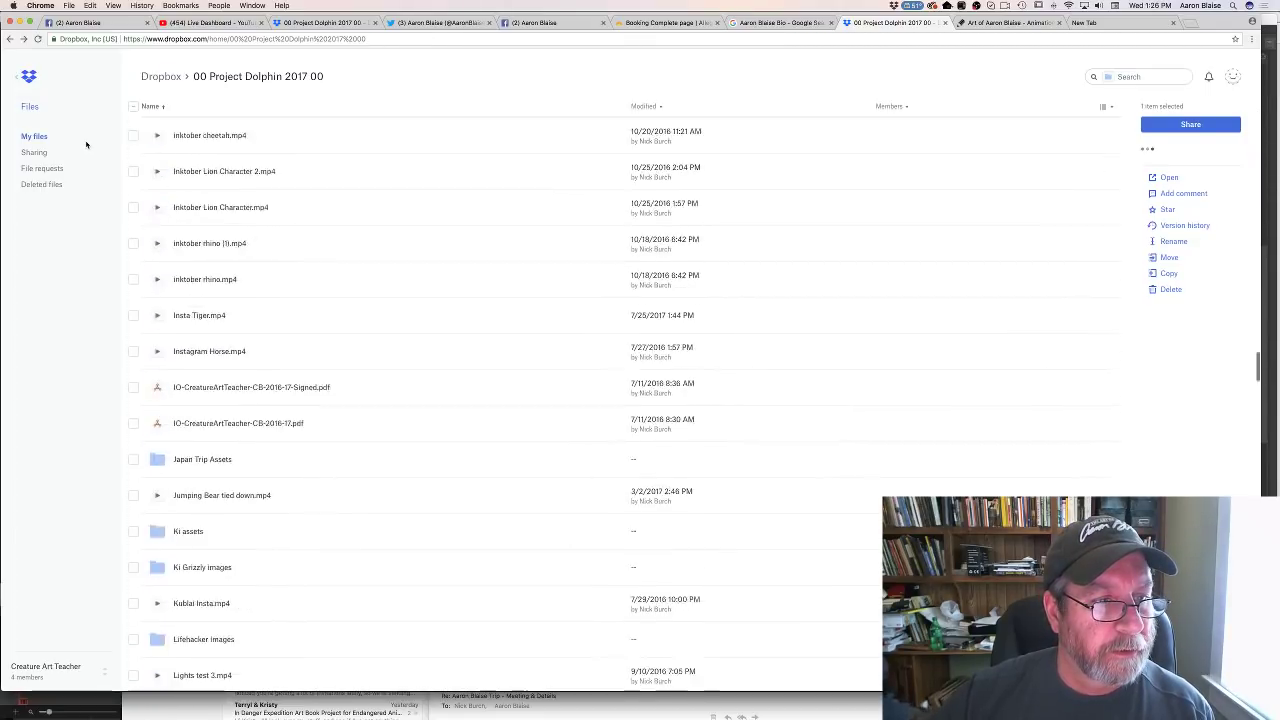
pyautogui.scroll(-20, 86, 144)
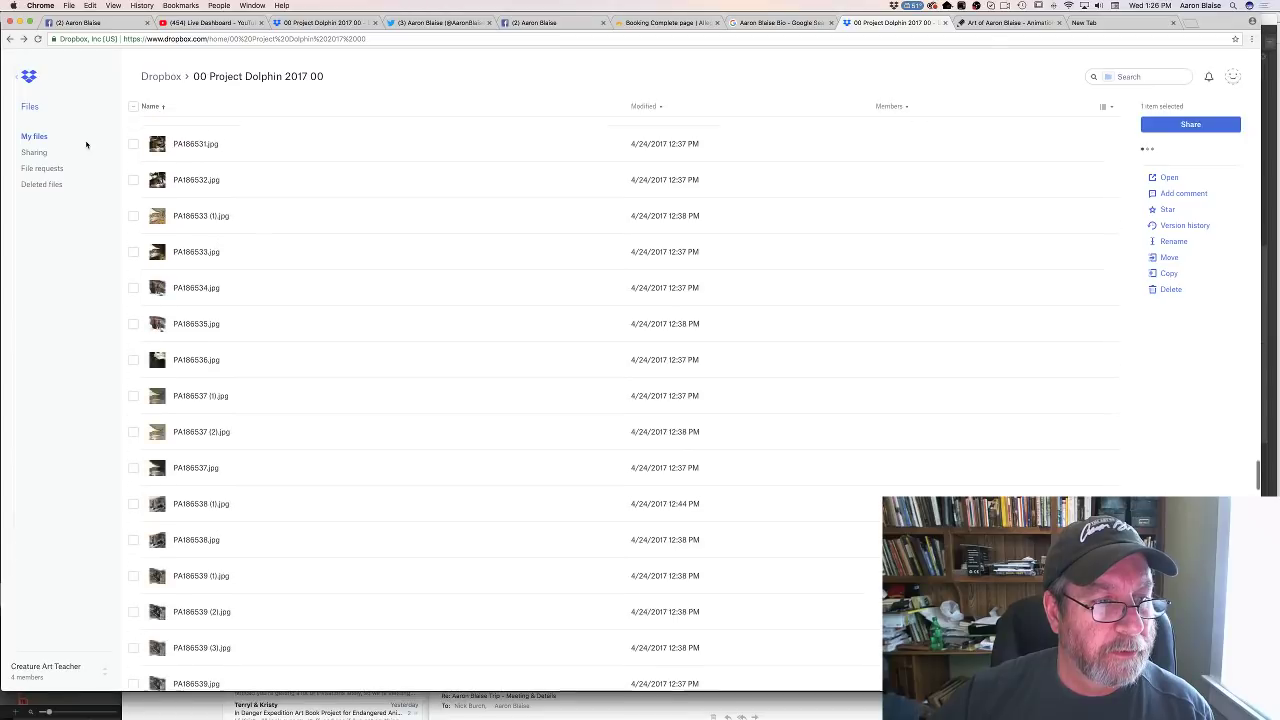
pyautogui.scroll(15, 86, 144)
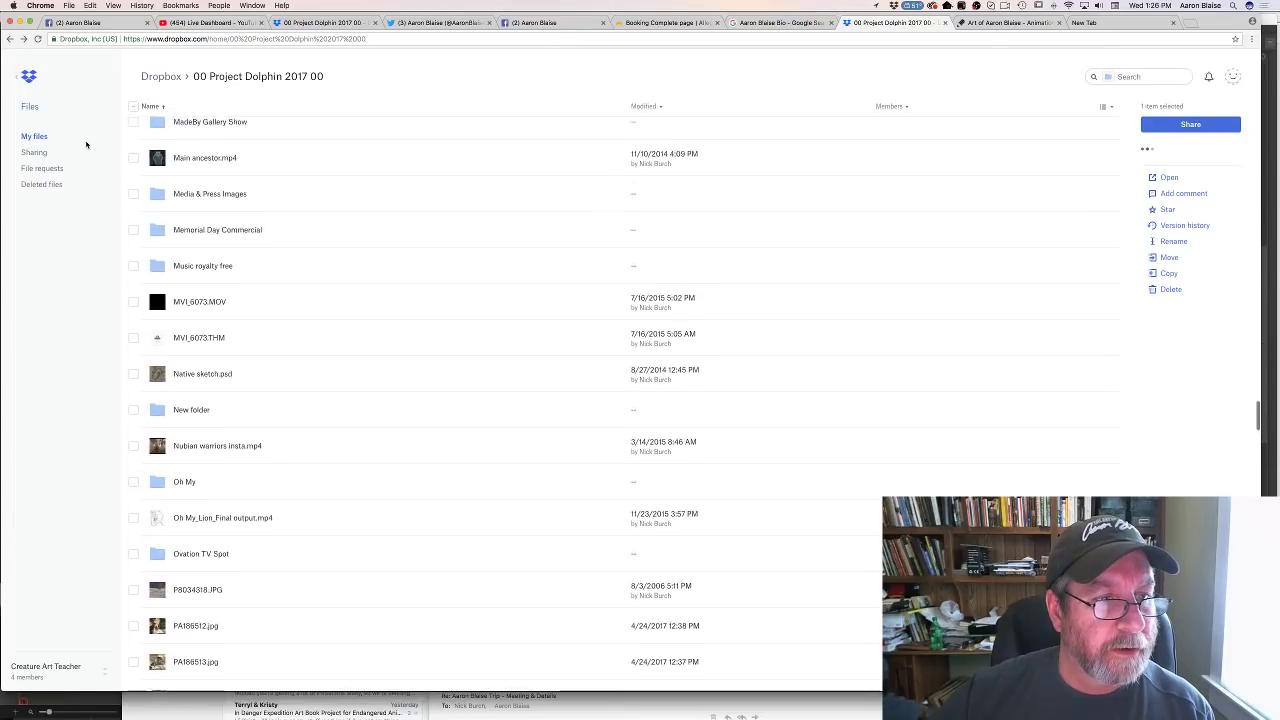
pyautogui.scroll(5, 86, 144)
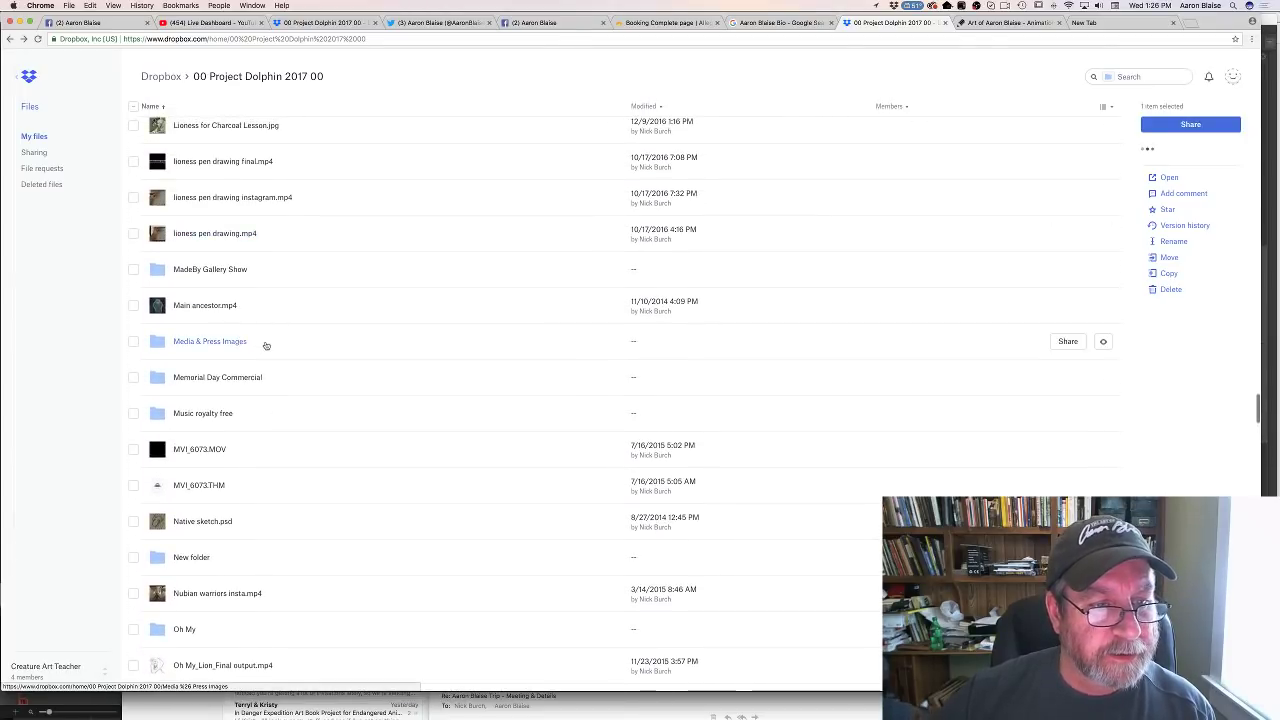
pyautogui.keyDown('super'); pyautogui.click(266, 345); pyautogui.keyUp('super')
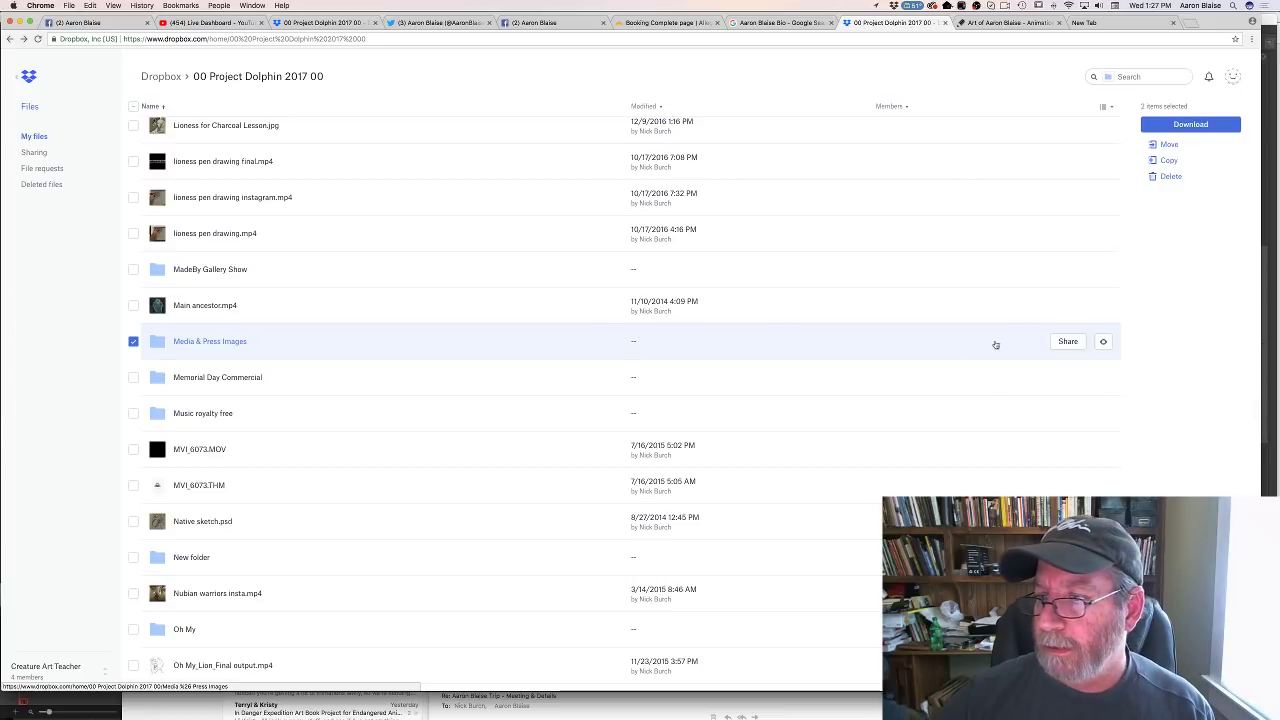
pyautogui.doubleClick(1104, 343)
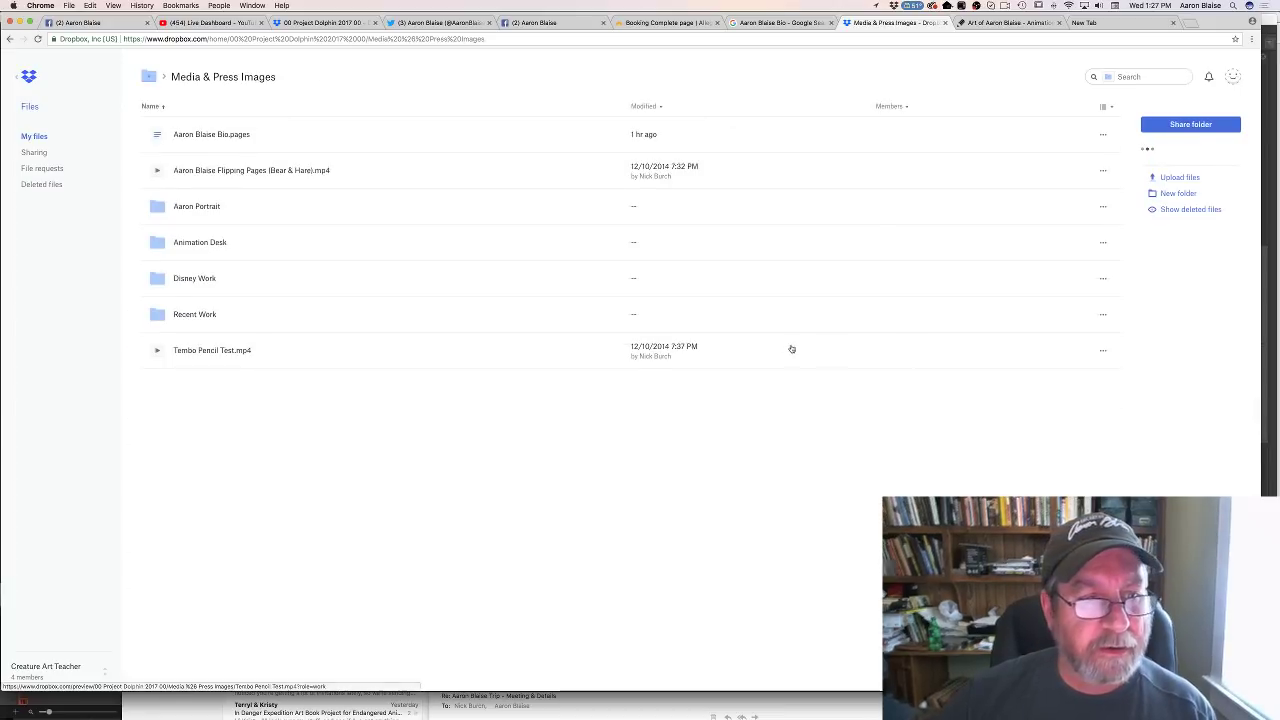
# Open Tembo Pencil Test.mp4 from the Media & Press Images folder and play its preview
pyautogui.click(337, 357)
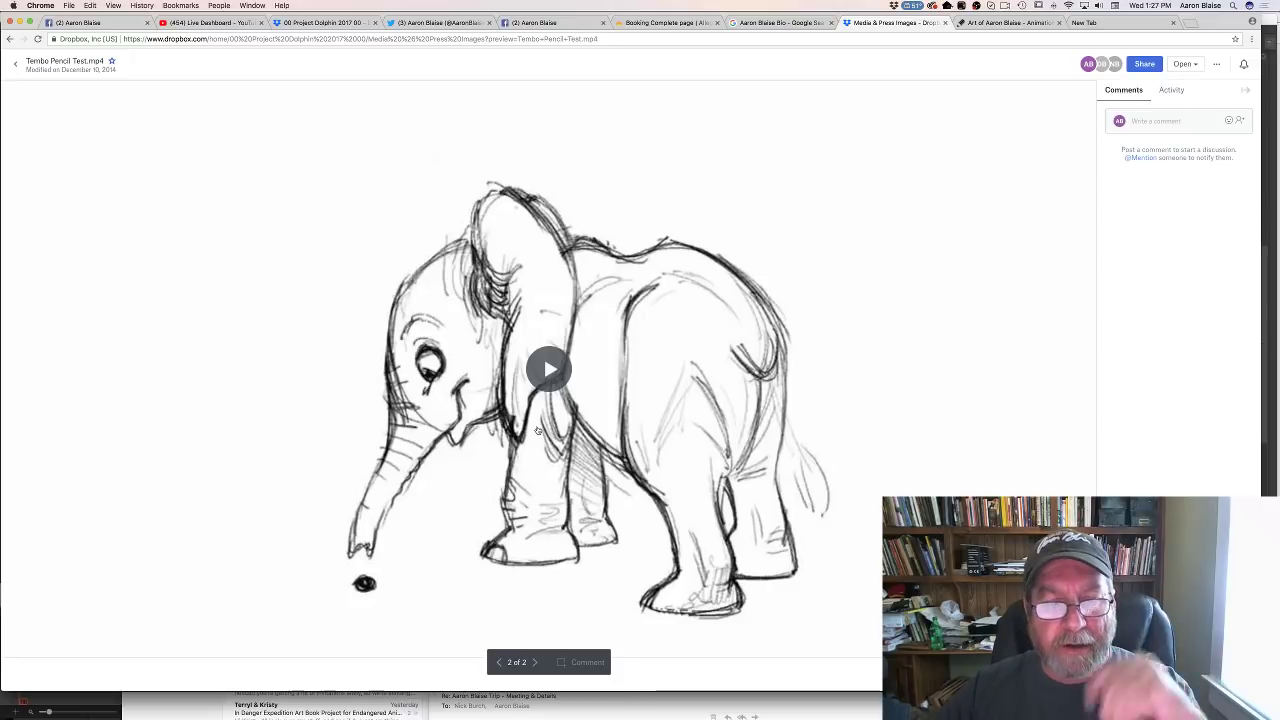
pyautogui.click(549, 370)
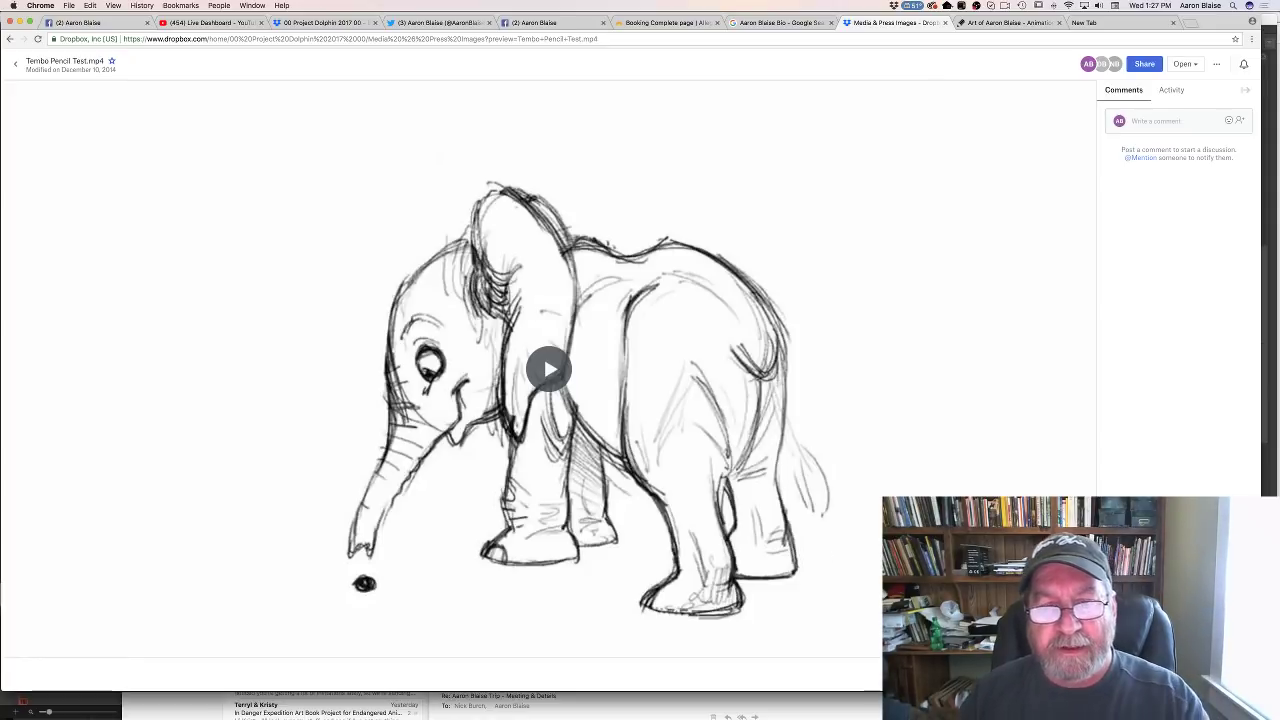
pyautogui.click(549, 370)
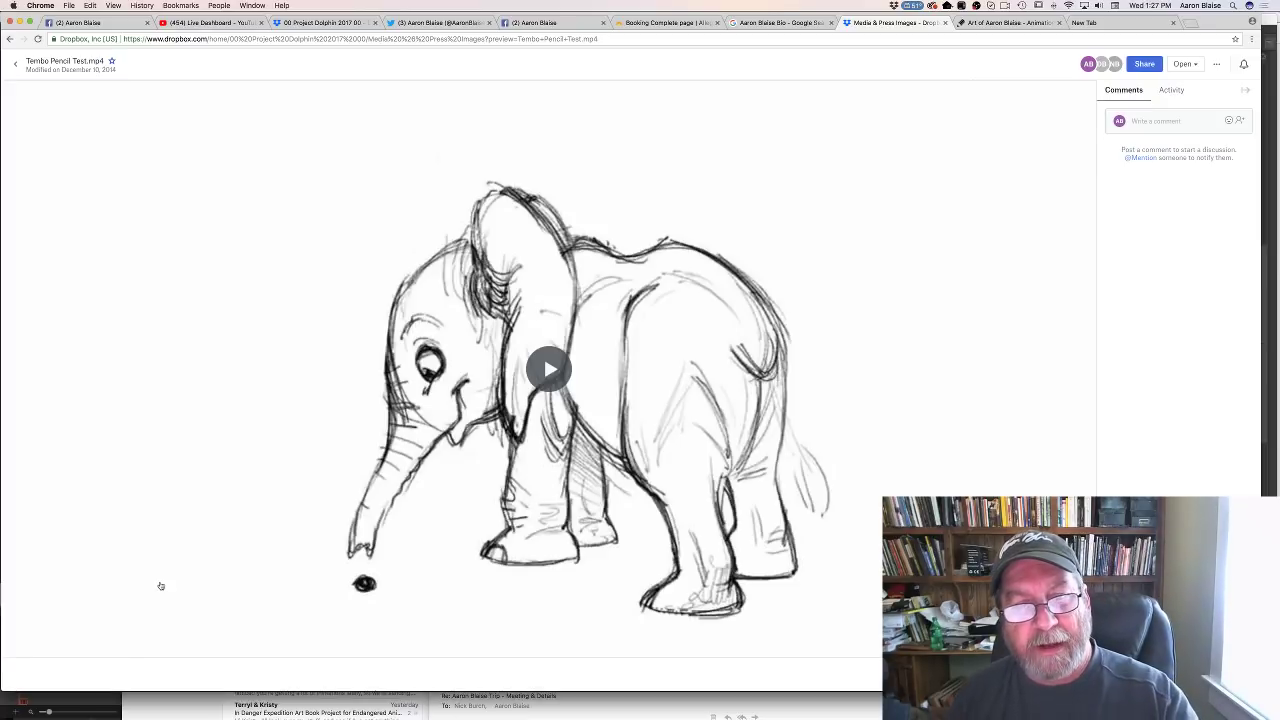
pyautogui.click(549, 369)
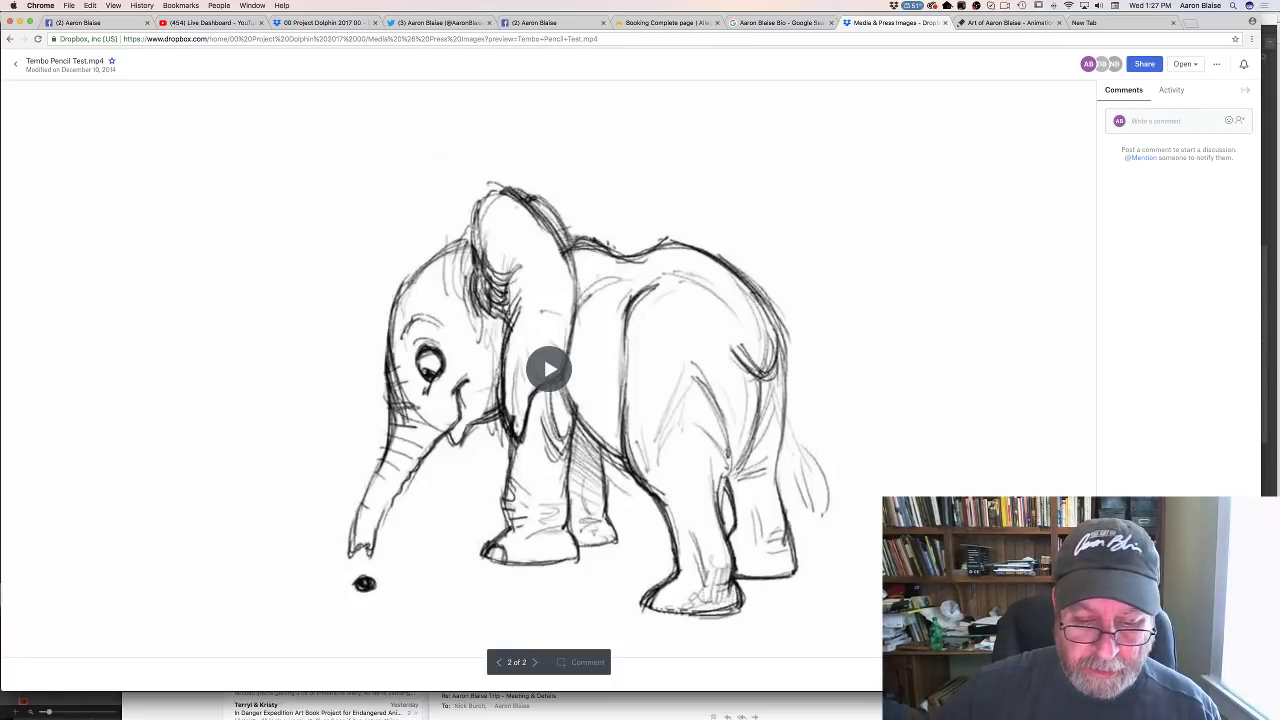
# Switch to TVPaint Animation 11 Pro and draw the curved chest line from under the bear's chin to the raised front leg, checking neighbouring frames
pyautogui.moveTo(450, 710)
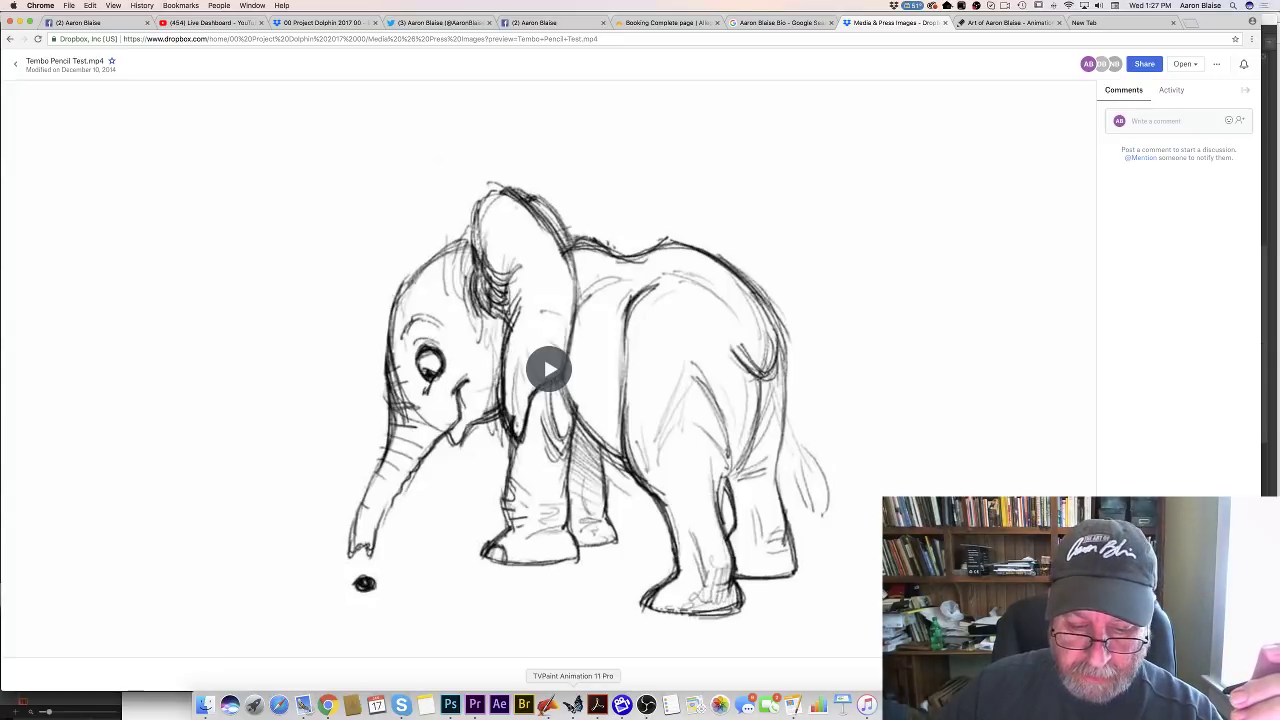
pyautogui.click(573, 706)
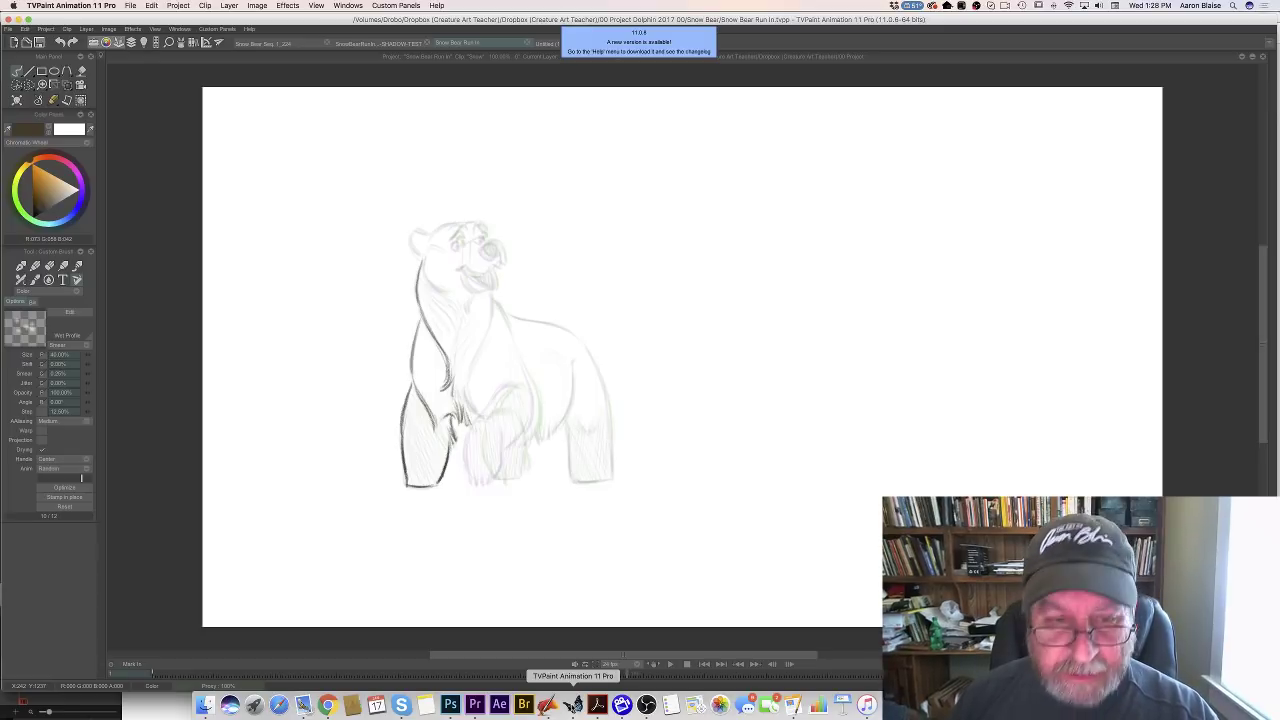
pyautogui.press('Right')
pyautogui.press('Left')
pyautogui.press('Right')
pyautogui.press('Right')
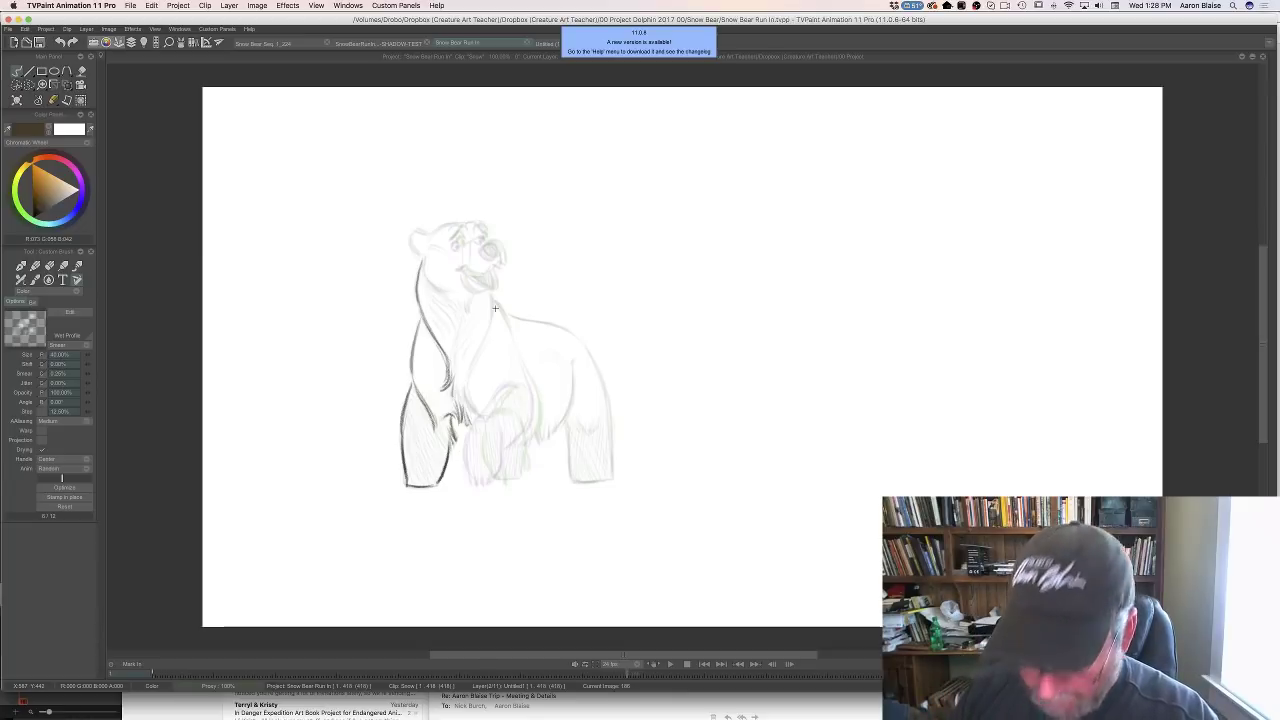
pyautogui.press('Right')
pyautogui.press('Left')
pyautogui.moveTo(489, 294)
pyautogui.mouseDown()
pyautogui.moveTo(465, 377)
pyautogui.moveTo(484, 340)
pyautogui.moveTo(468, 368)
pyautogui.mouseUp()
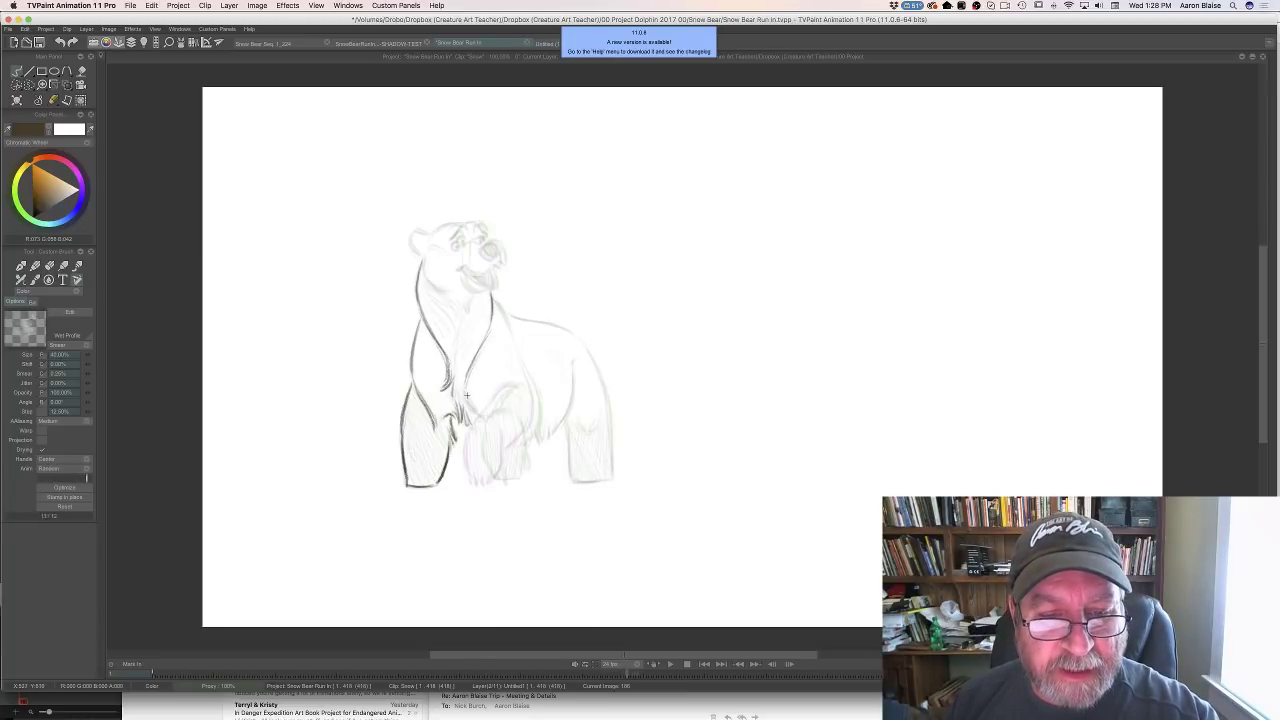
pyautogui.press('Right')
pyautogui.press('Left')
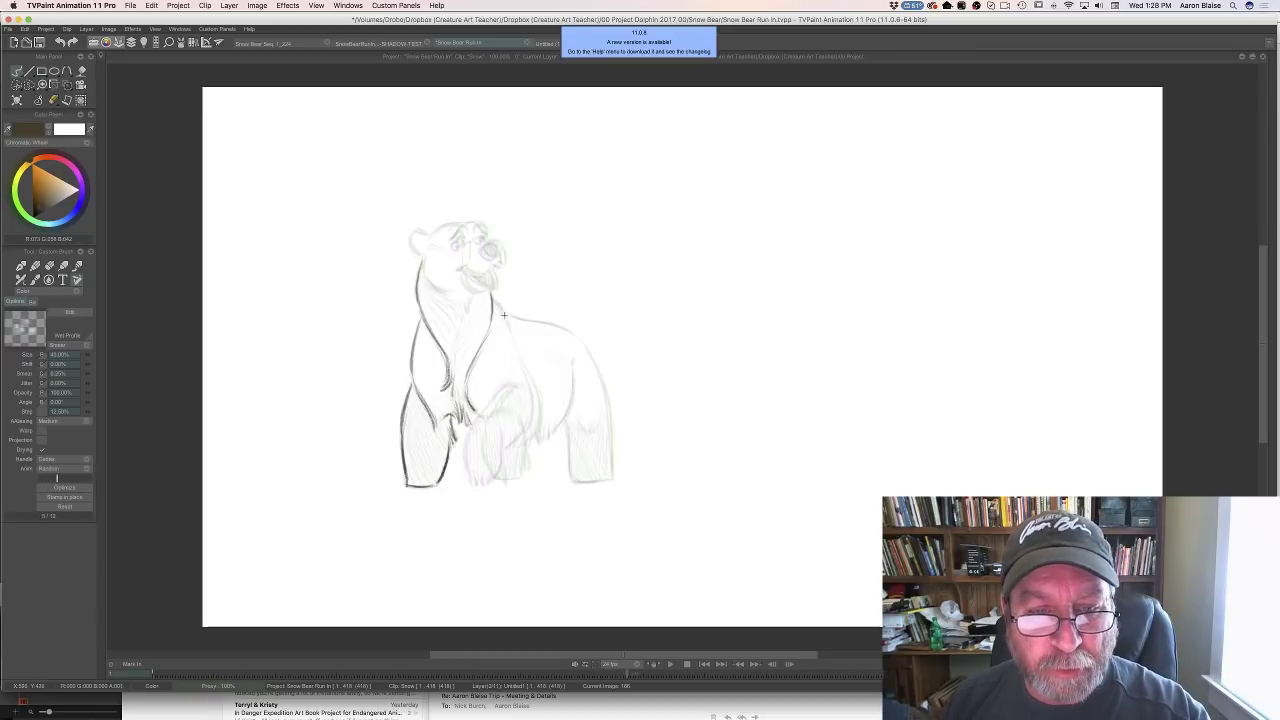
# Draw the contour from the back of the bear's neck down behind the shoulder, and outline the raised front leg with its claws
pyautogui.moveTo(492, 298); pyautogui.dragTo(535, 404)
pyautogui.moveTo(524, 366); pyautogui.dragTo(531, 434)
pyautogui.press('Left')
pyautogui.press('Right')
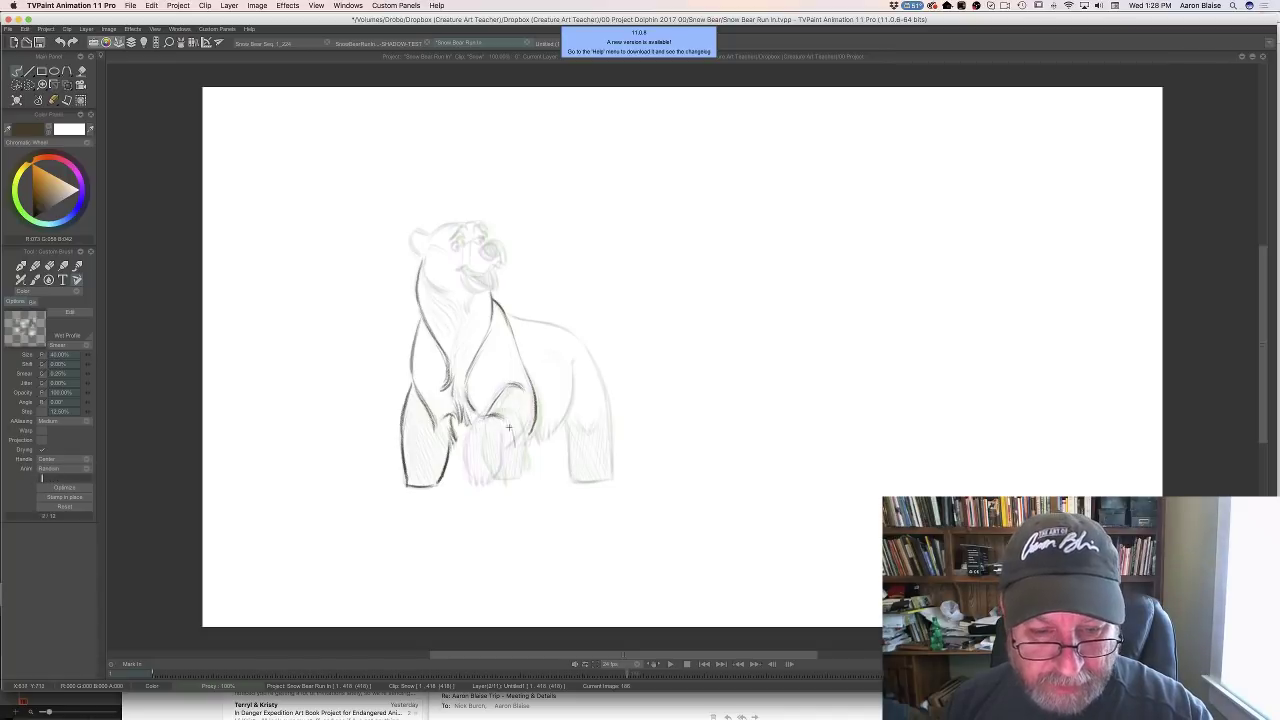
pyautogui.moveTo(479, 422)
pyautogui.mouseDown()
pyautogui.moveTo(476, 463)
pyautogui.moveTo(513, 428)
pyautogui.moveTo(515, 466)
pyautogui.mouseUp()
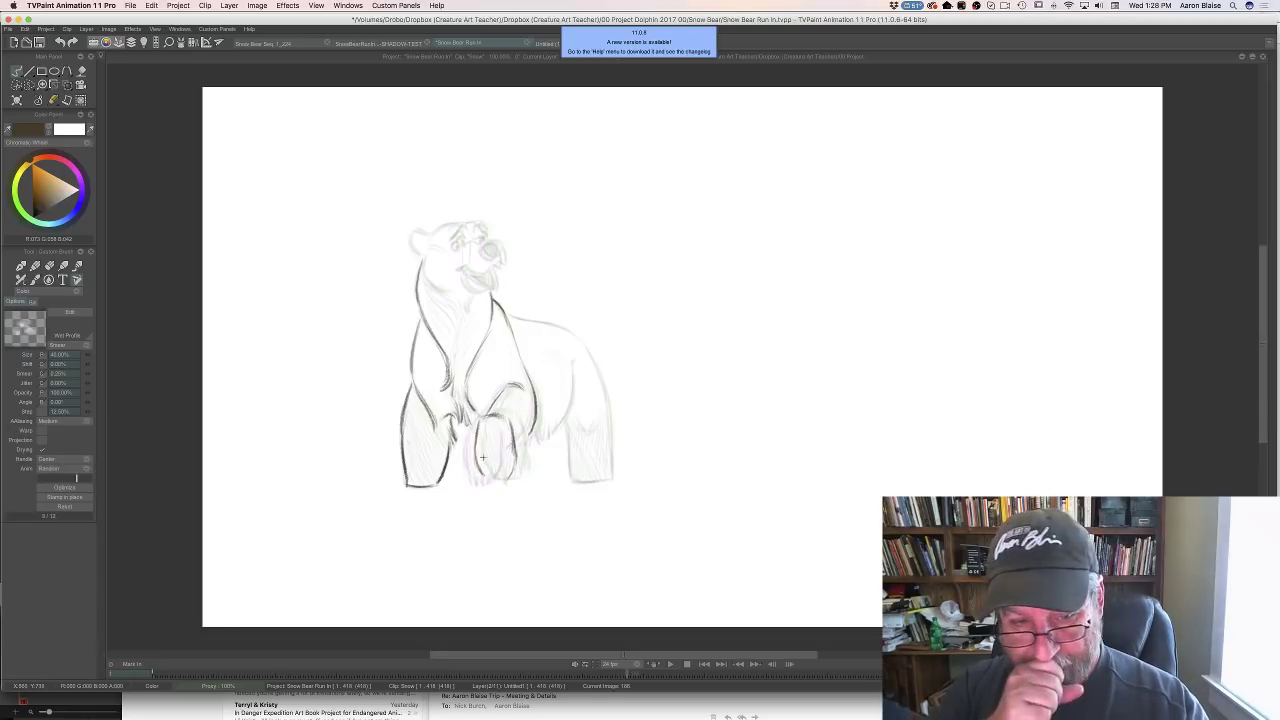
pyautogui.moveTo(506, 470); pyautogui.dragTo(487, 480)
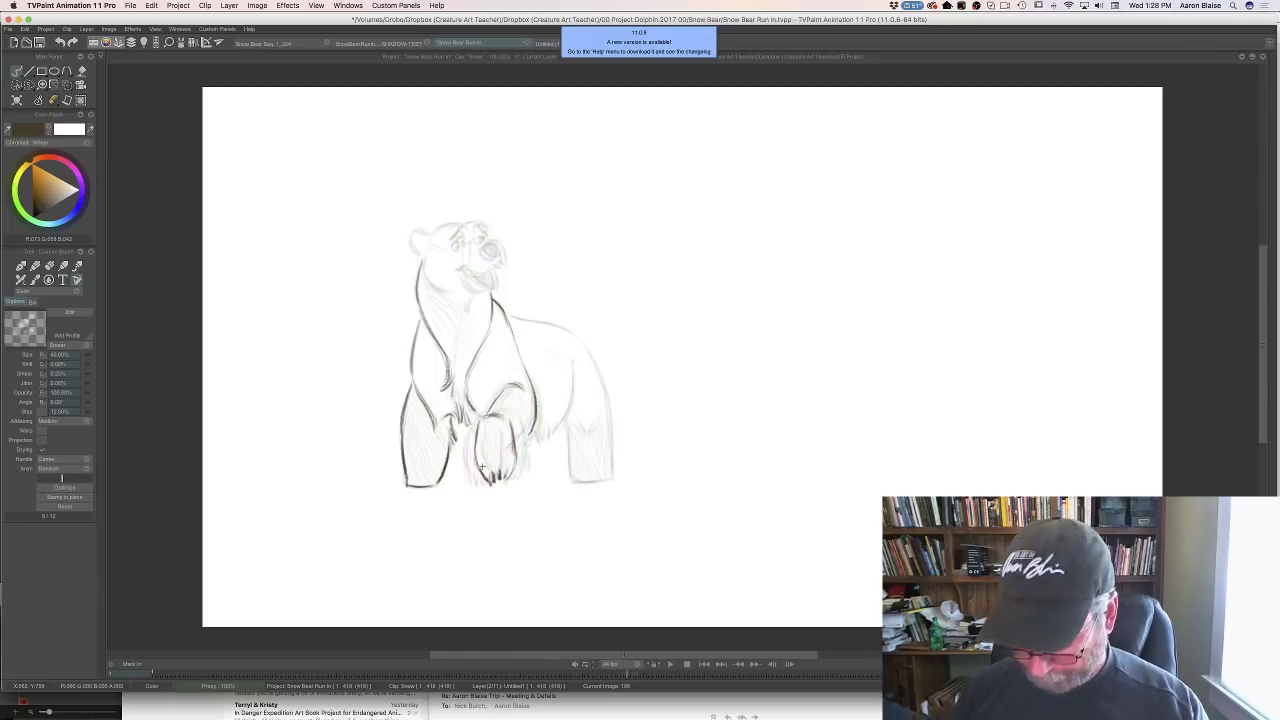
# Flip through the neighbouring frames and review the timeline to compare the bear's raised leg and pose with the adjacent drawings
pyautogui.press('Left')
pyautogui.press('Right')
pyautogui.press('Left')
pyautogui.press('Right')
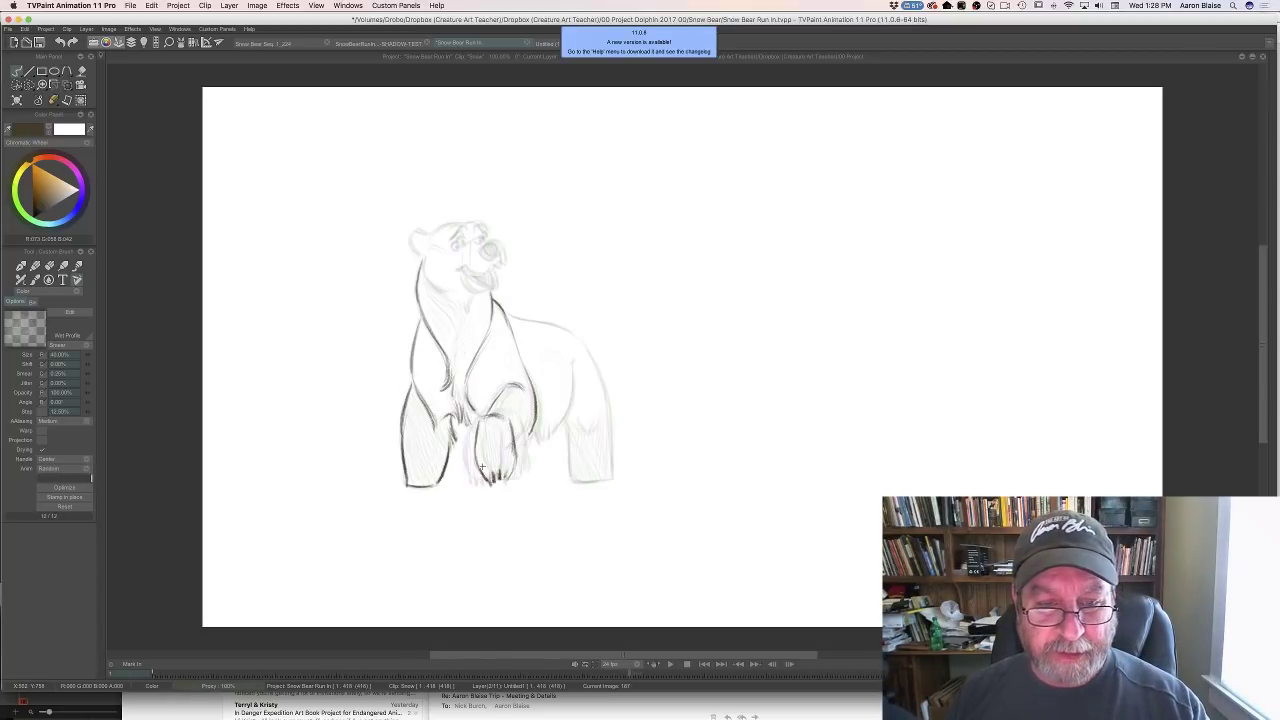
pyautogui.press('Left')
pyautogui.press('Left')
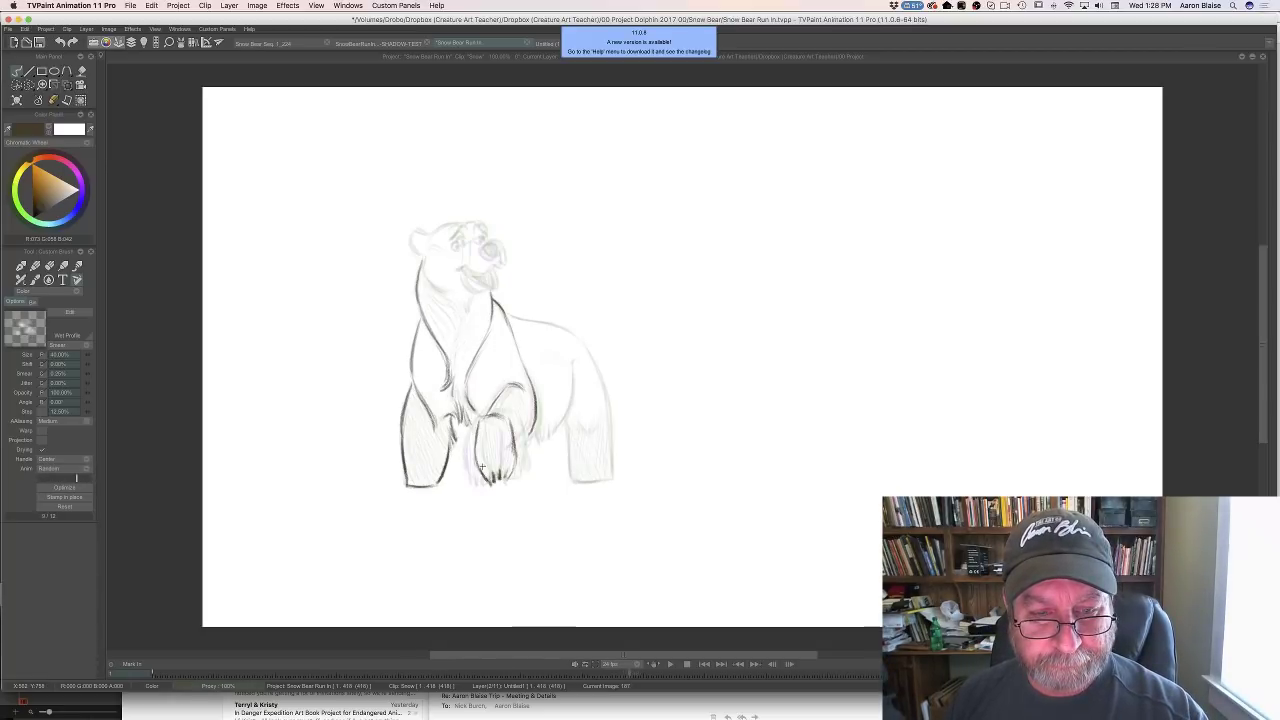
pyautogui.press('Right')
pyautogui.press('Left')
pyautogui.press('Right')
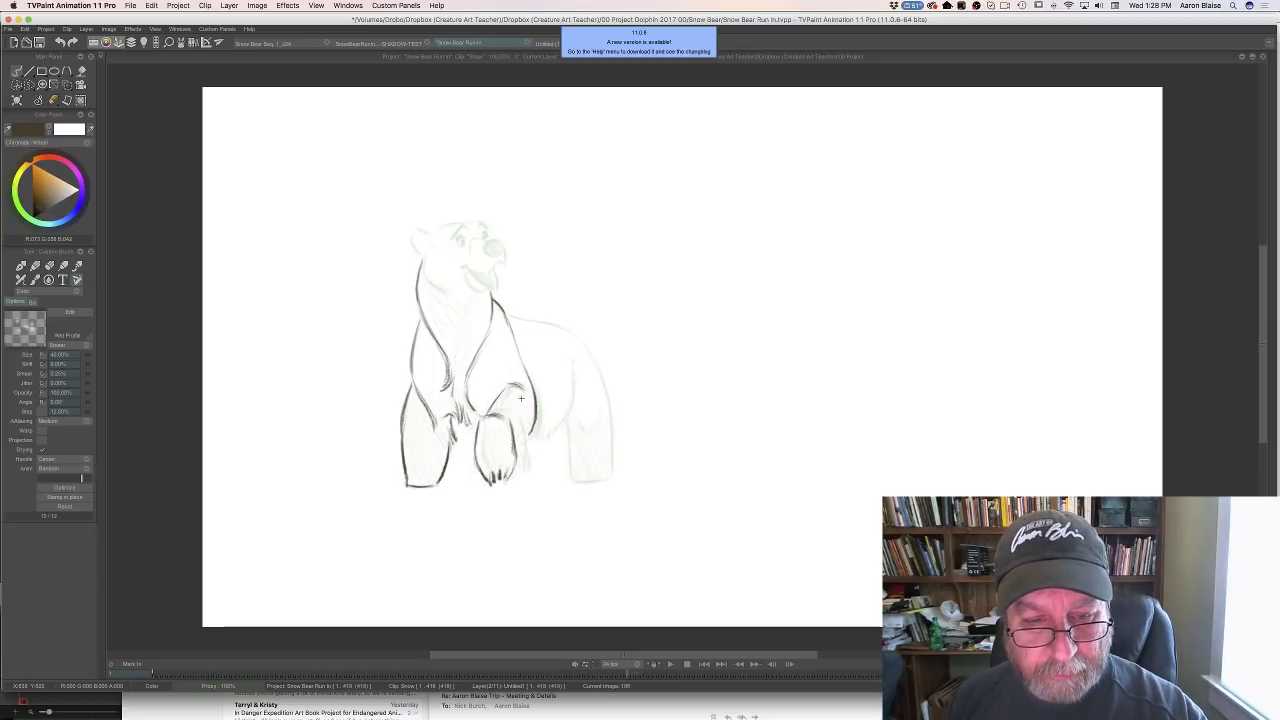
pyautogui.press('Right')
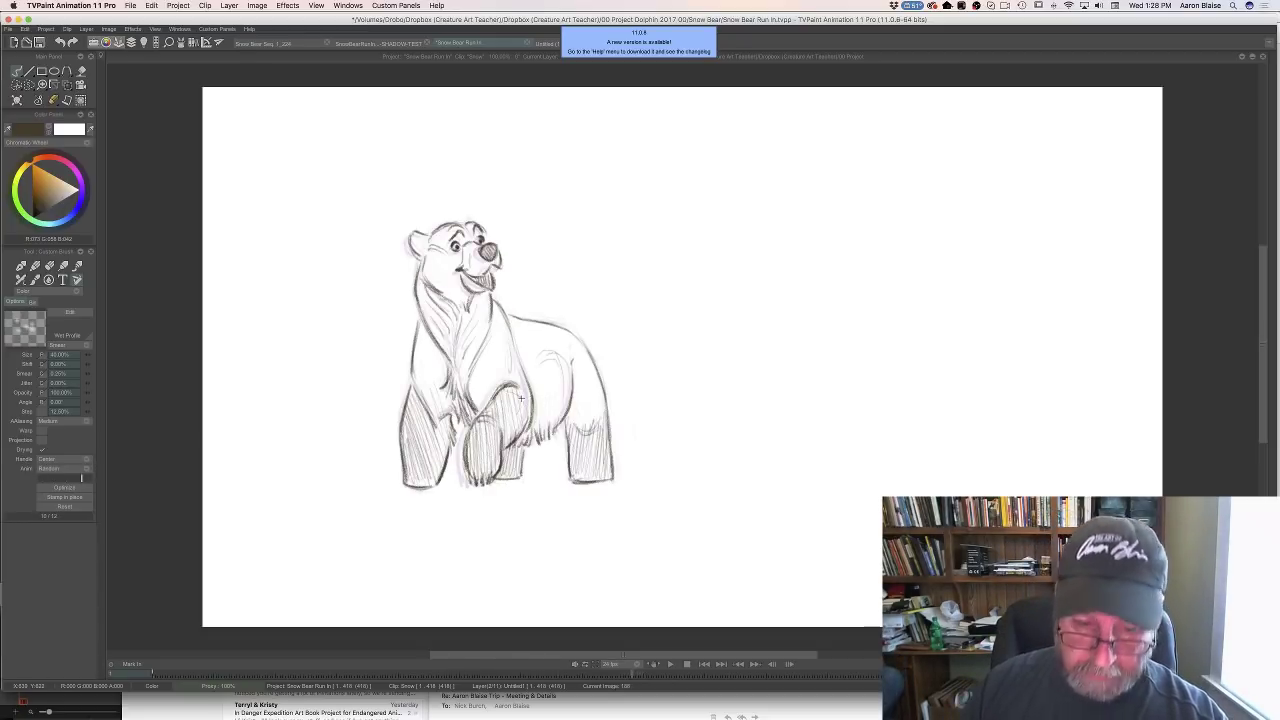
pyautogui.press('Tab')
pyautogui.press('Left')
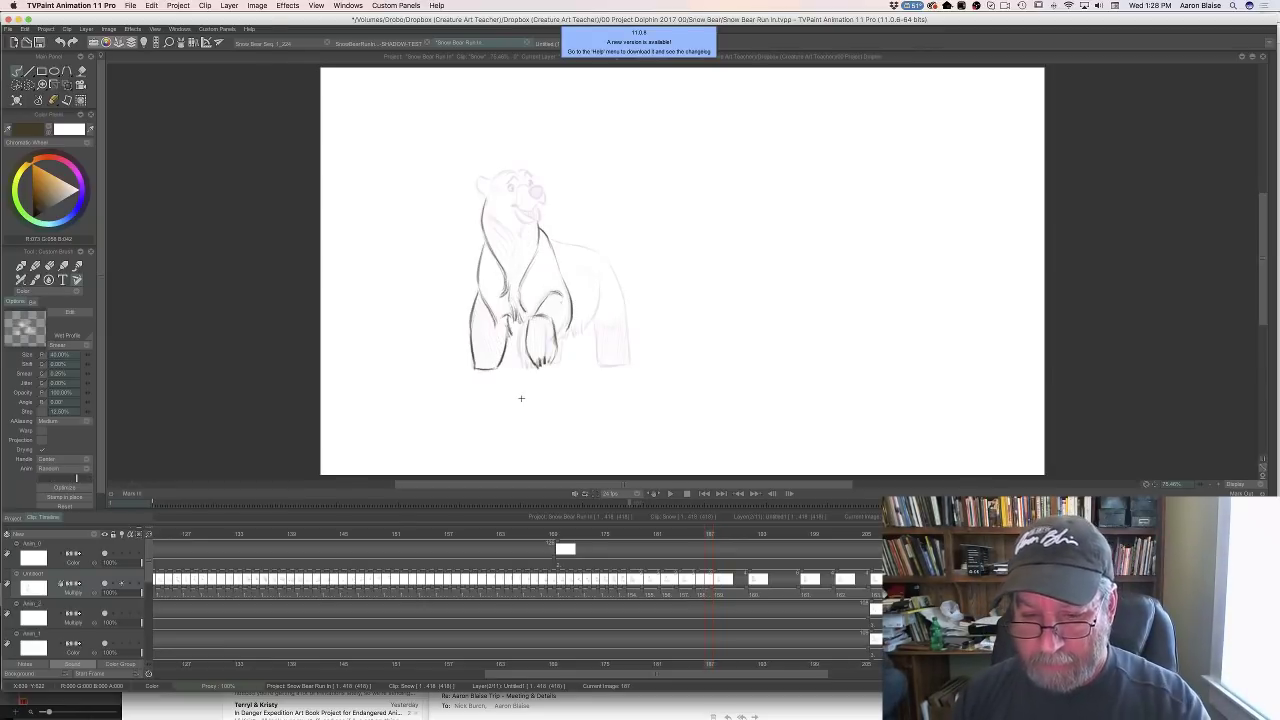
pyautogui.press('Right')
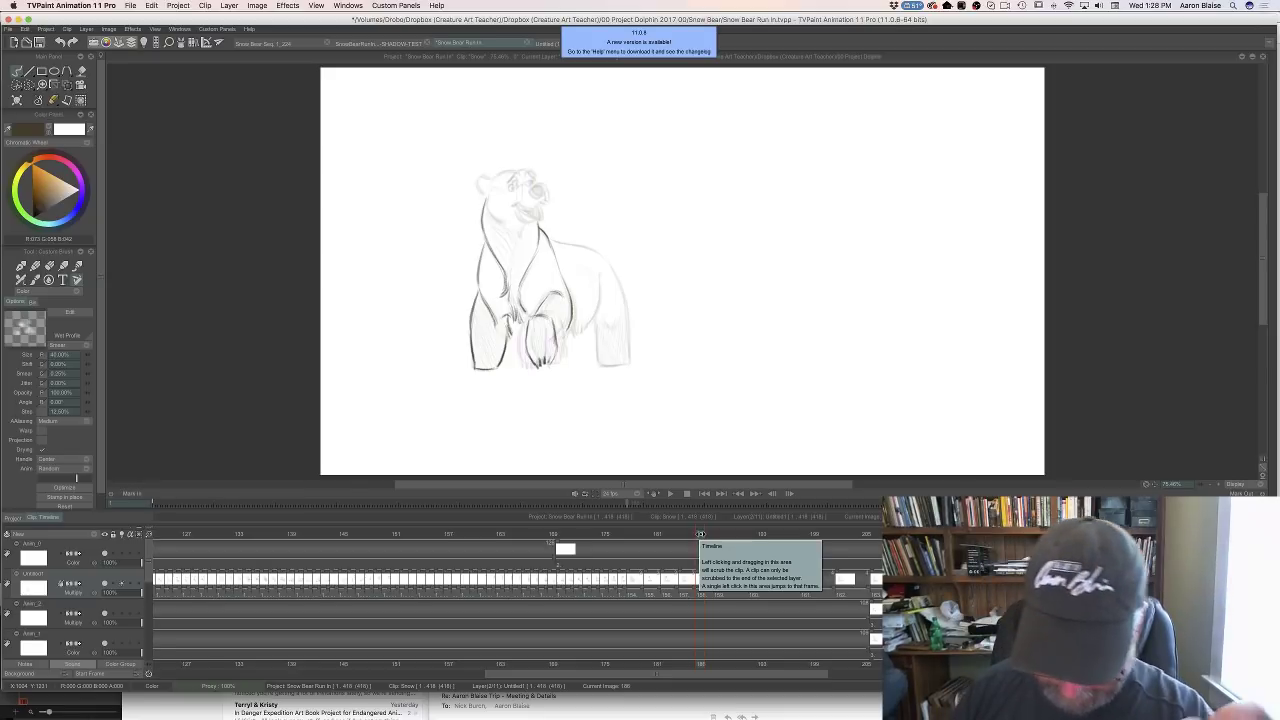
pyautogui.press('Tab')
pyautogui.press('Left')
pyautogui.press('Right')
pyautogui.press('Left')
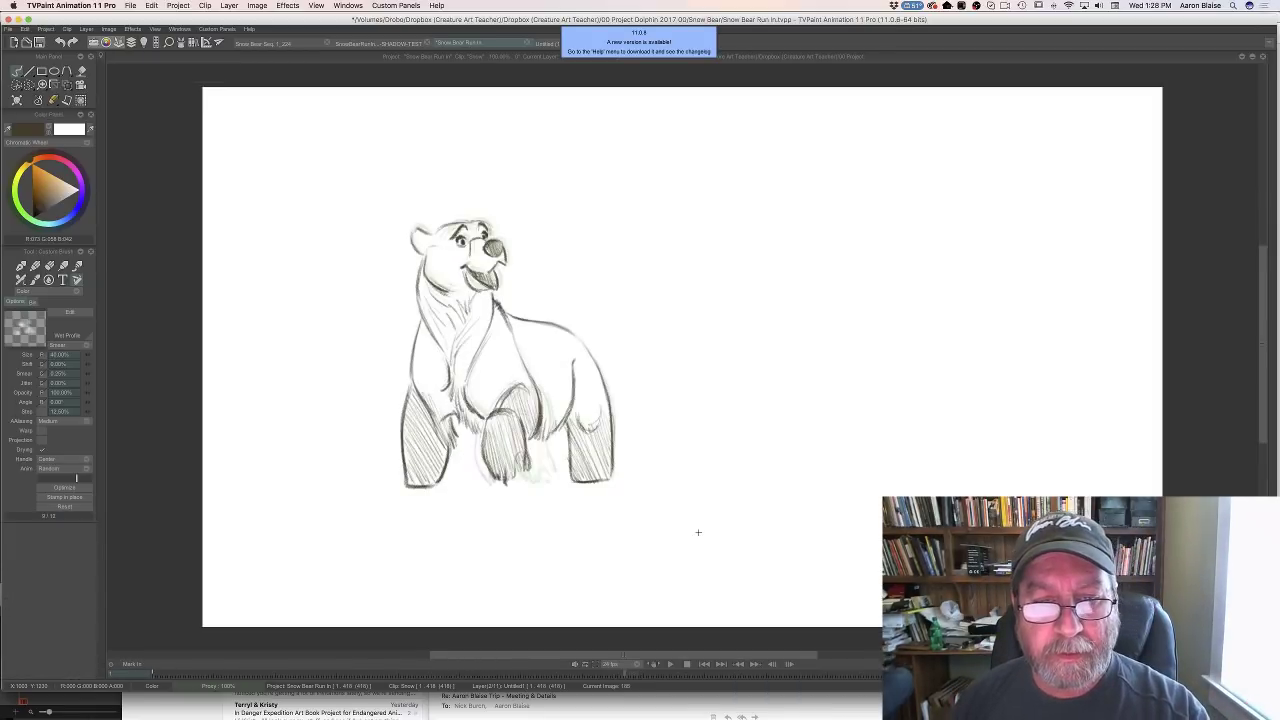
pyautogui.press('Left')
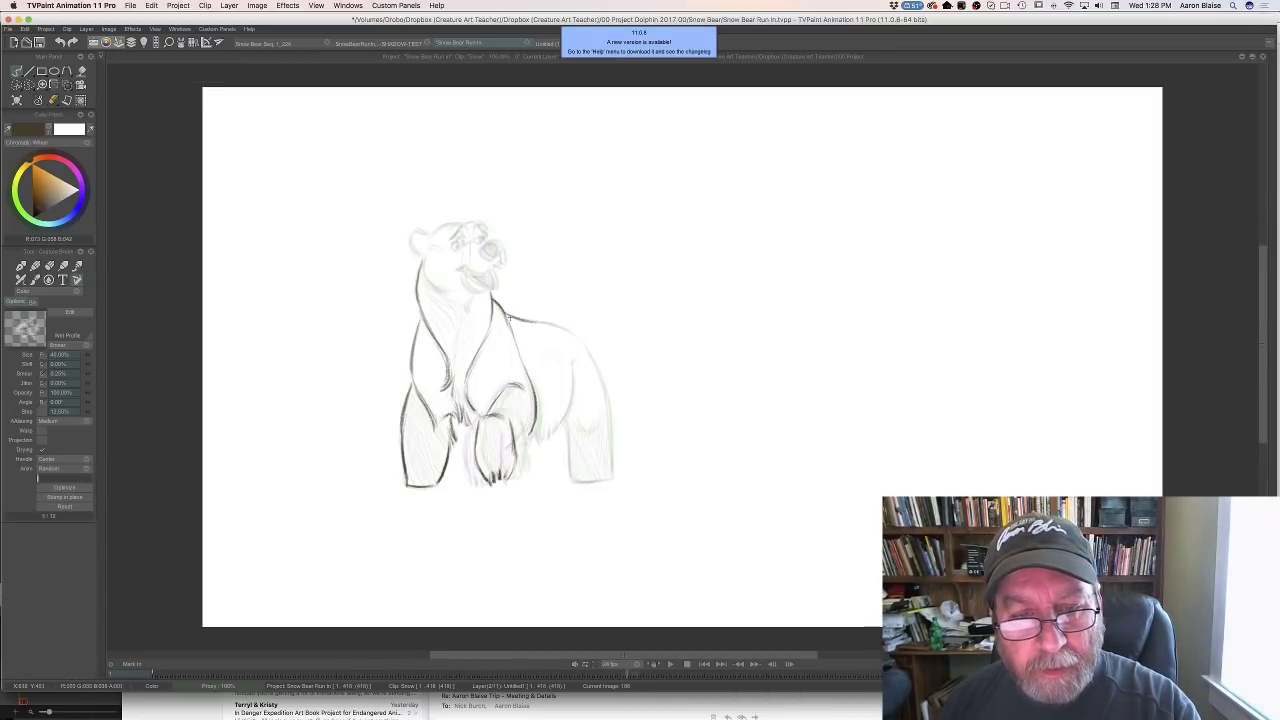
# Draw the bear's back and rump down the rear of the hind leg, and add the haunch line with belly fur
pyautogui.moveTo(538, 322); pyautogui.dragTo(578, 340)
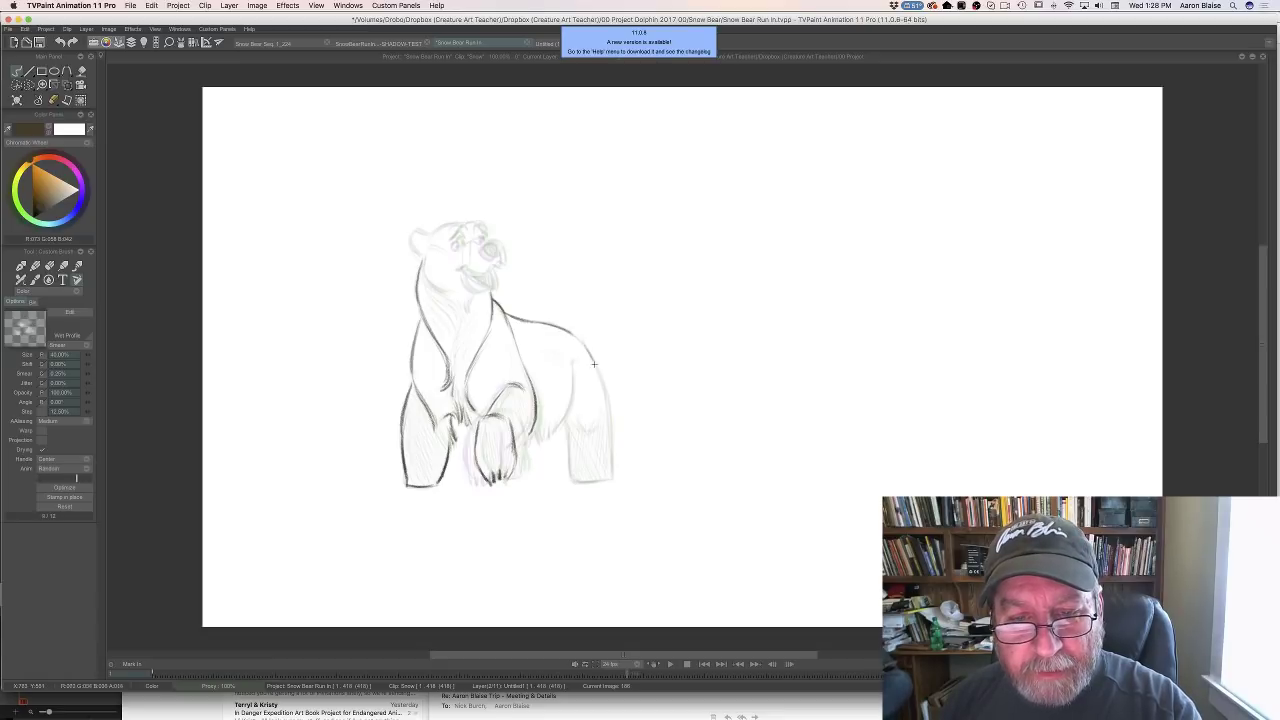
pyautogui.moveTo(602, 385); pyautogui.dragTo(612, 476)
pyautogui.moveTo(572, 362)
pyautogui.mouseDown()
pyautogui.moveTo(566, 416)
pyautogui.moveTo(540, 442)
pyautogui.moveTo(538, 422)
pyautogui.mouseUp()
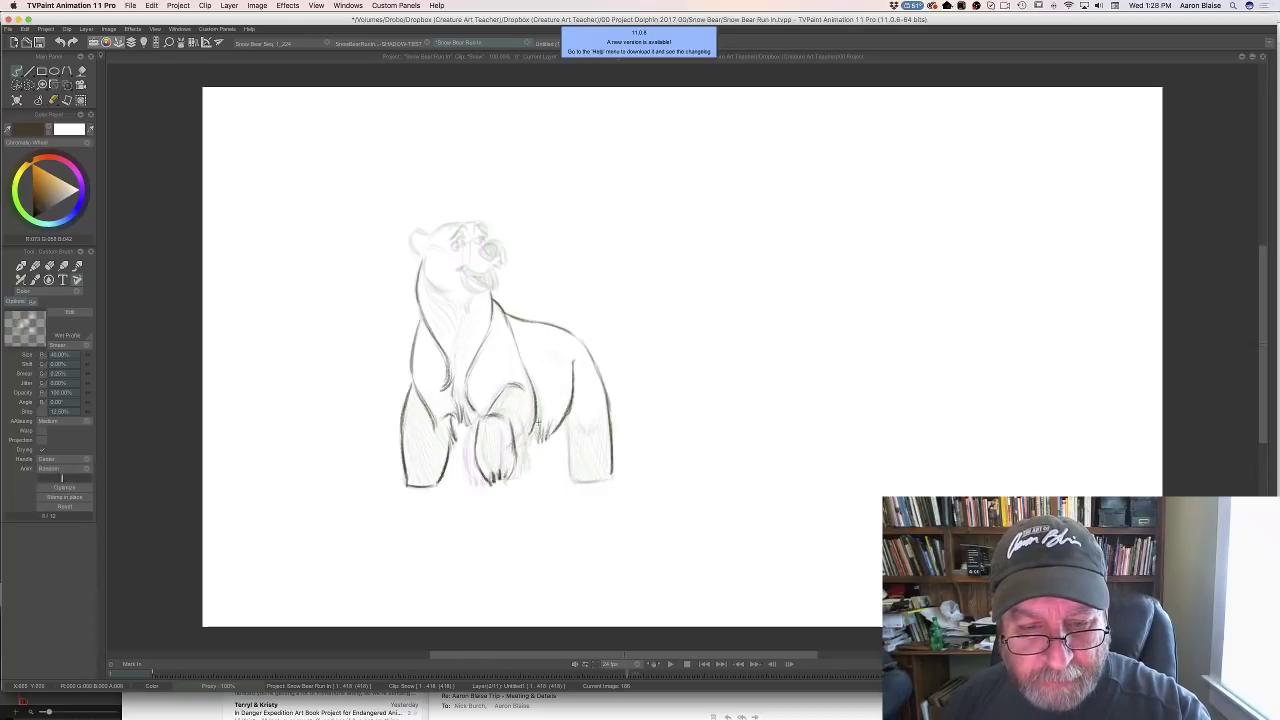
pyautogui.moveTo(573, 363); pyautogui.dragTo(551, 433)
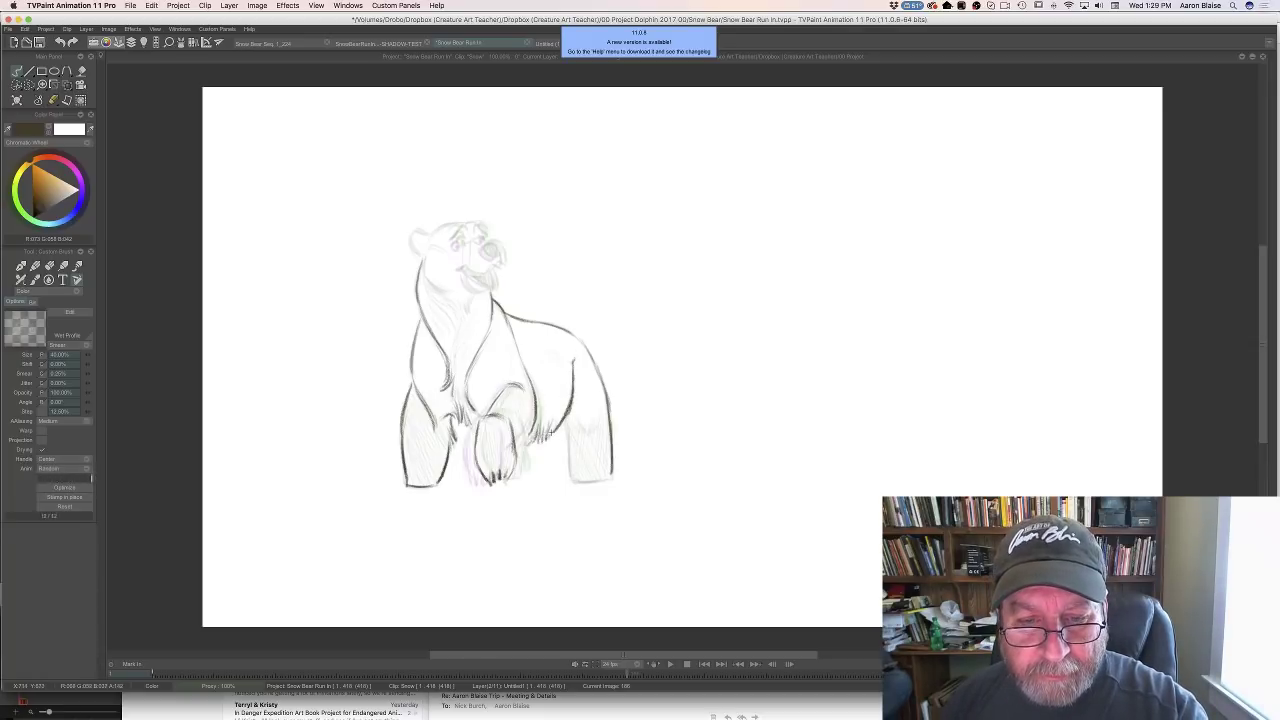
# Outline the hind leg's inner edge and foot, and add the knee and haunch creases, comparing against the previous frame
pyautogui.moveTo(518, 388)
pyautogui.mouseDown()
pyautogui.moveTo(572, 472)
pyautogui.moveTo(608, 482)
pyautogui.moveTo(570, 480)
pyautogui.mouseUp()
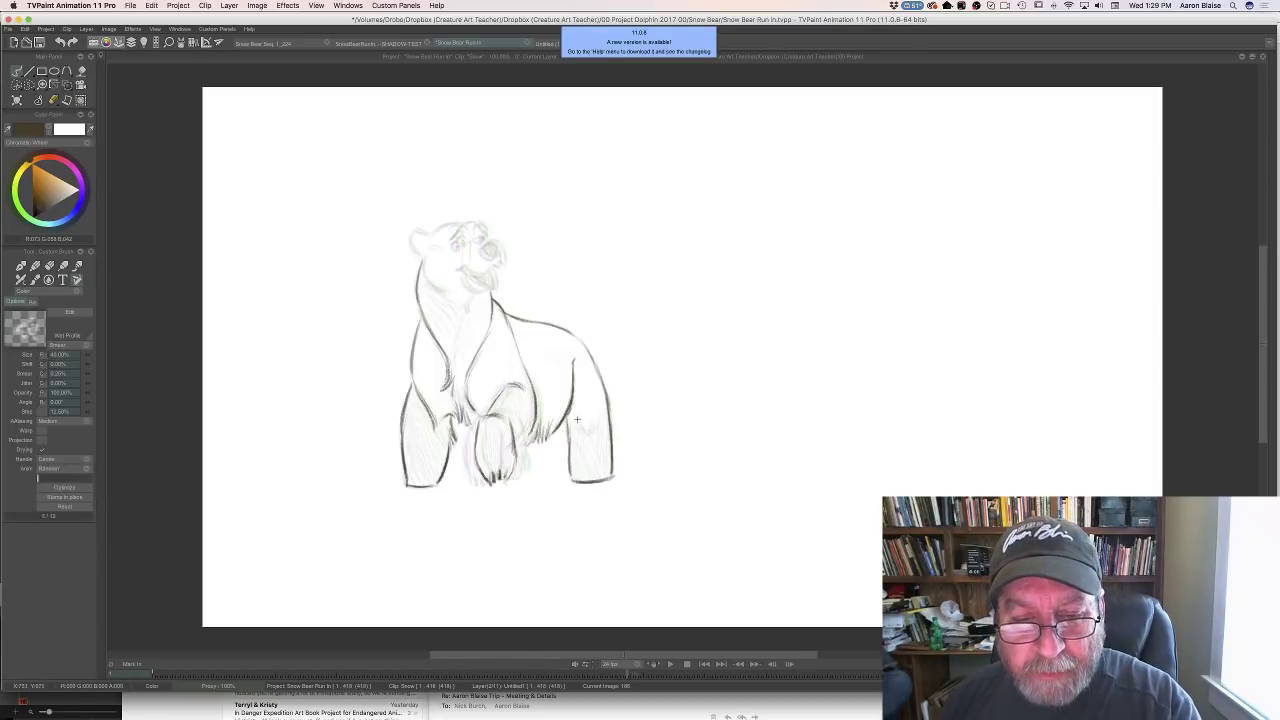
pyautogui.moveTo(578, 419); pyautogui.dragTo(590, 434)
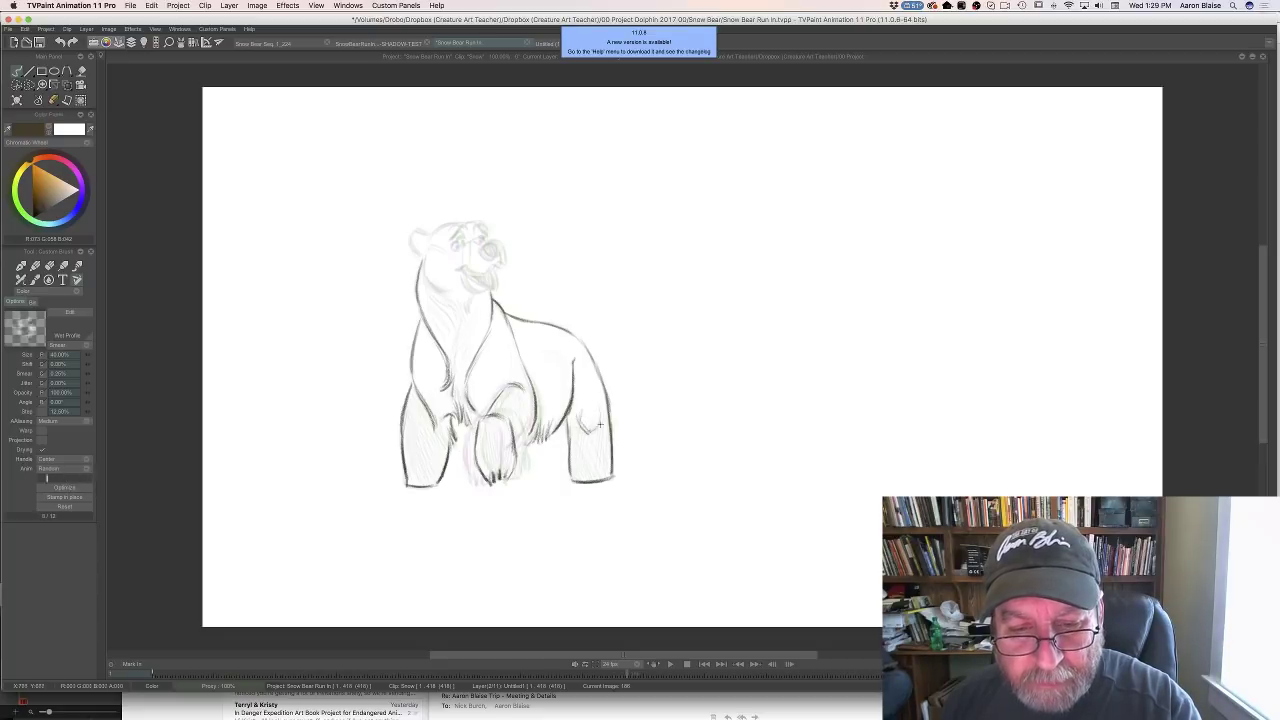
pyautogui.press('Left')
pyautogui.press('Right')
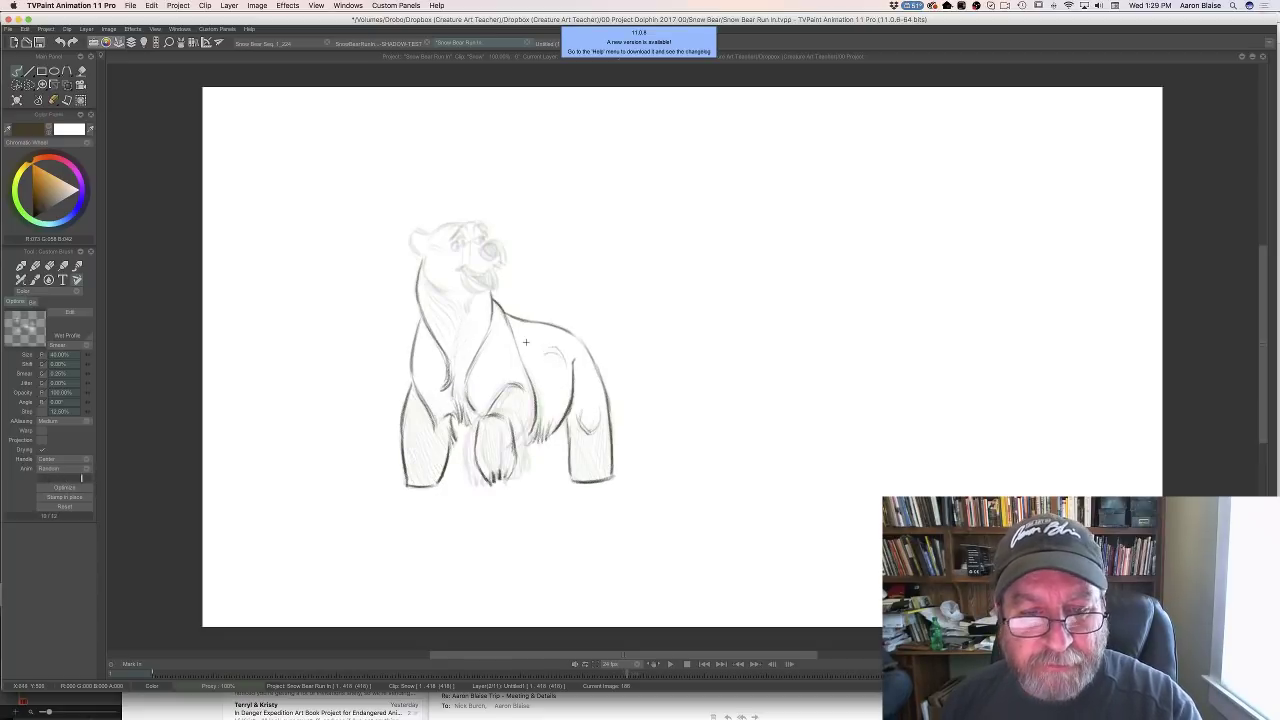
pyautogui.press('Left')
pyautogui.press('Right')
pyautogui.press('Left')
pyautogui.press('Right')
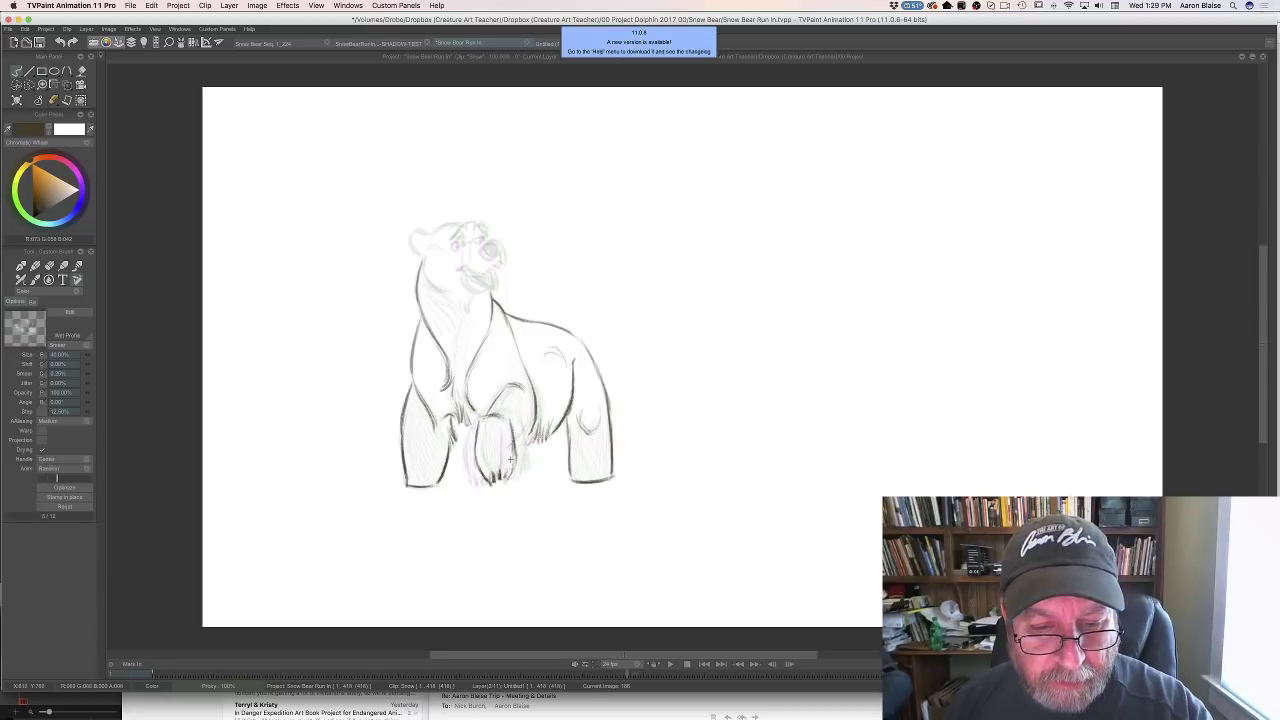
# Shade the raised front leg, the hind leg and the planted front leg with diagonal hatching, matching the previous frame
pyautogui.moveTo(513, 430); pyautogui.dragTo(516, 458)
pyautogui.press('Left')
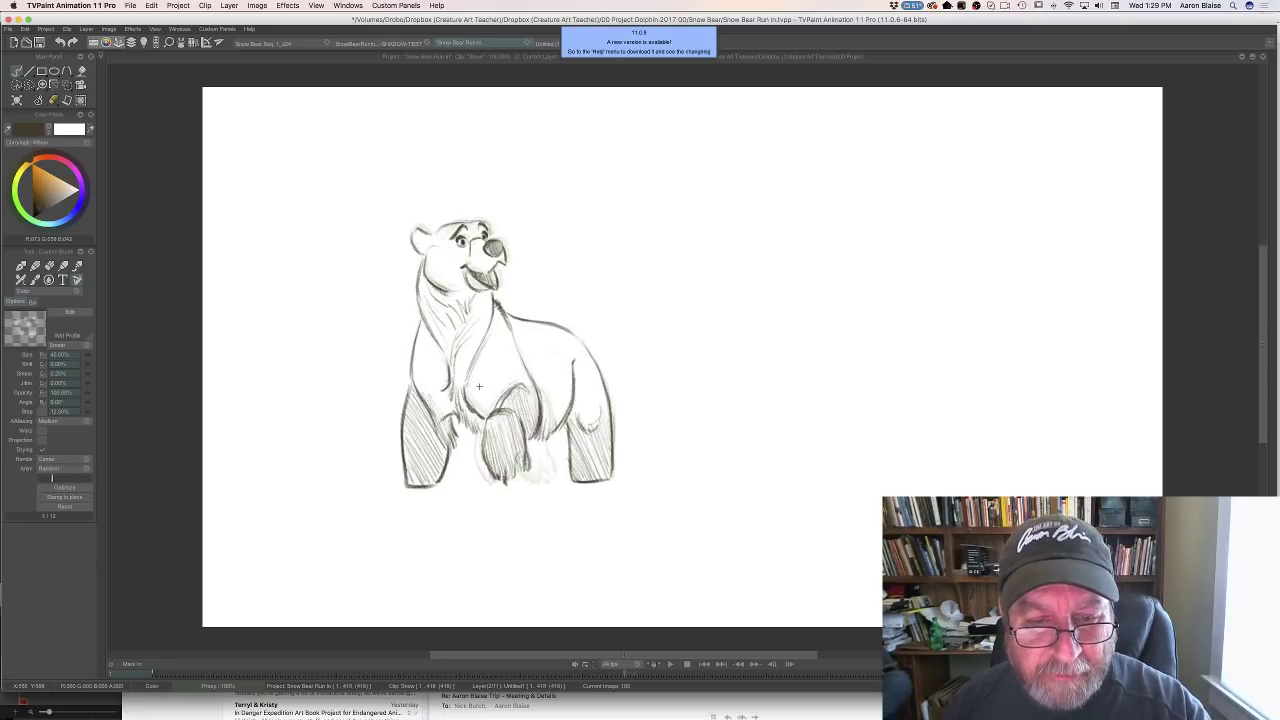
pyautogui.press('Right')
pyautogui.press('Left')
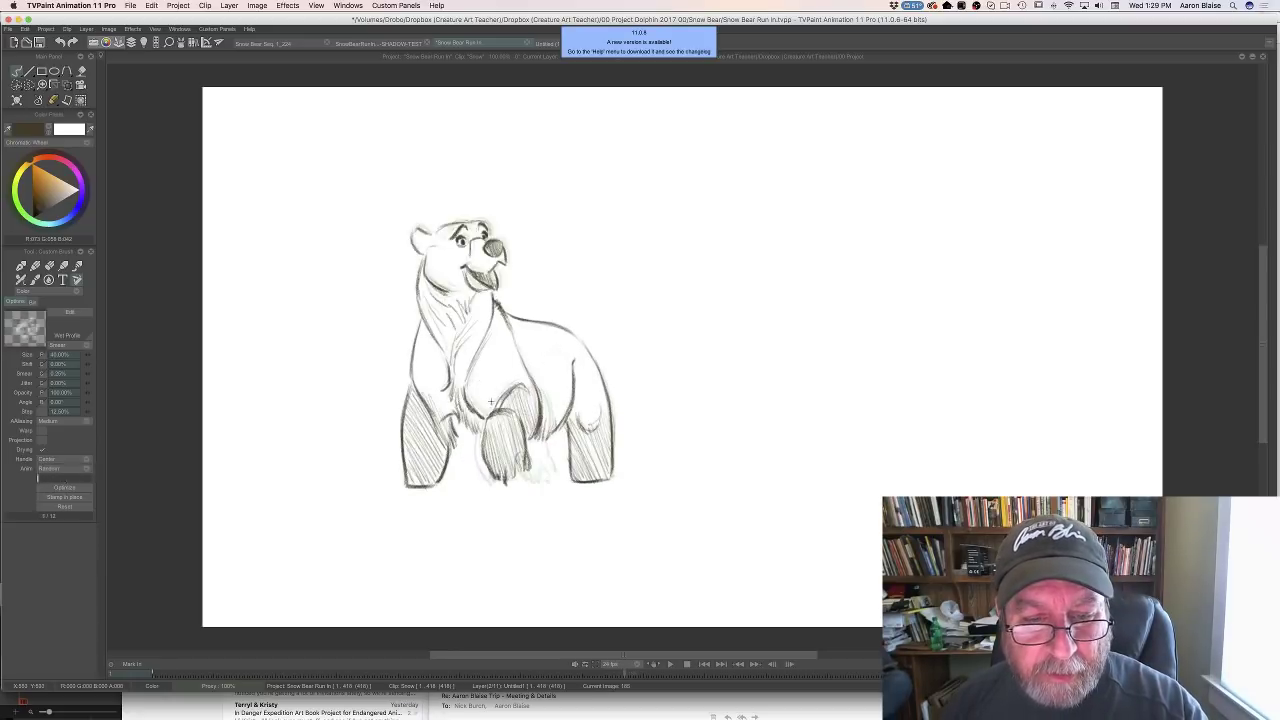
pyautogui.press('Right')
pyautogui.moveTo(528, 424)
pyautogui.mouseDown()
pyautogui.moveTo(508, 422)
pyautogui.moveTo(484, 474)
pyautogui.moveTo(478, 460)
pyautogui.mouseUp()
pyautogui.moveTo(600, 428)
pyautogui.mouseDown()
pyautogui.moveTo(600, 468)
pyautogui.moveTo(586, 440)
pyautogui.moveTo(578, 476)
pyautogui.moveTo(570, 447)
pyautogui.moveTo(581, 482)
pyautogui.mouseUp()
pyautogui.press('Left')
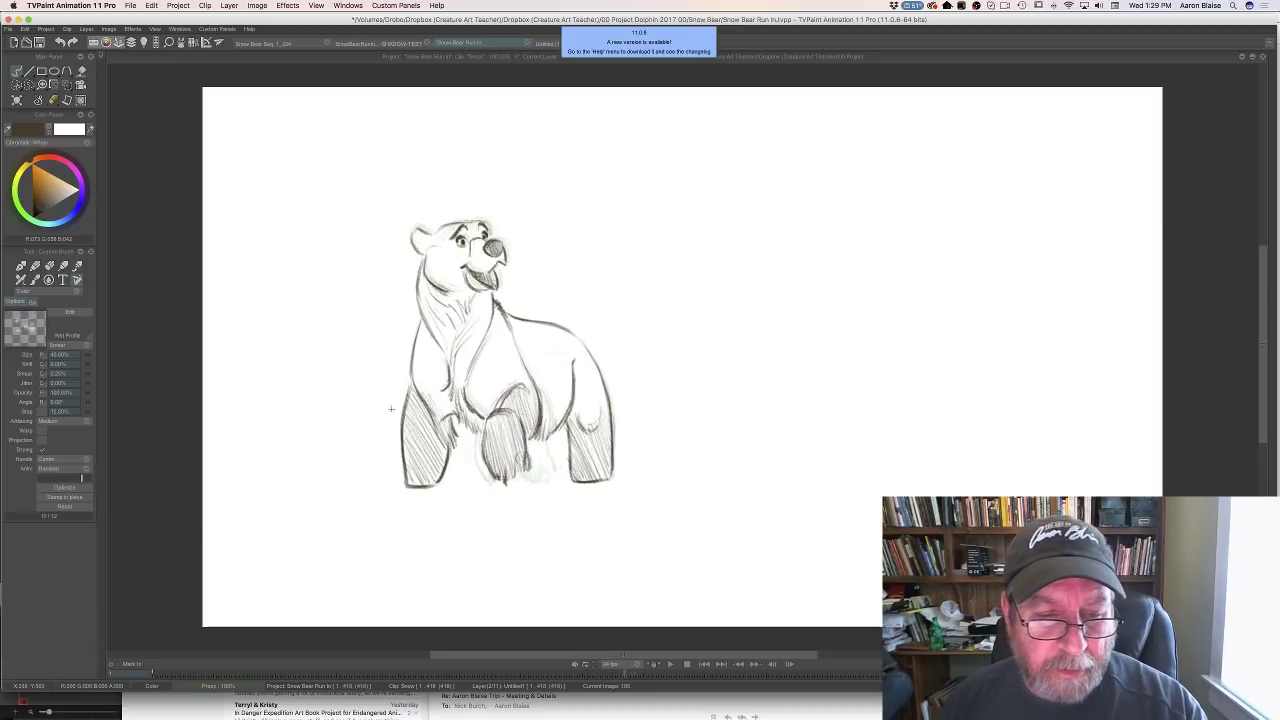
pyautogui.press('Right')
pyautogui.moveTo(416, 395)
pyautogui.mouseDown()
pyautogui.moveTo(442, 462)
pyautogui.moveTo(412, 429)
pyautogui.moveTo(427, 475)
pyautogui.moveTo(405, 451)
pyautogui.moveTo(408, 488)
pyautogui.mouseUp()
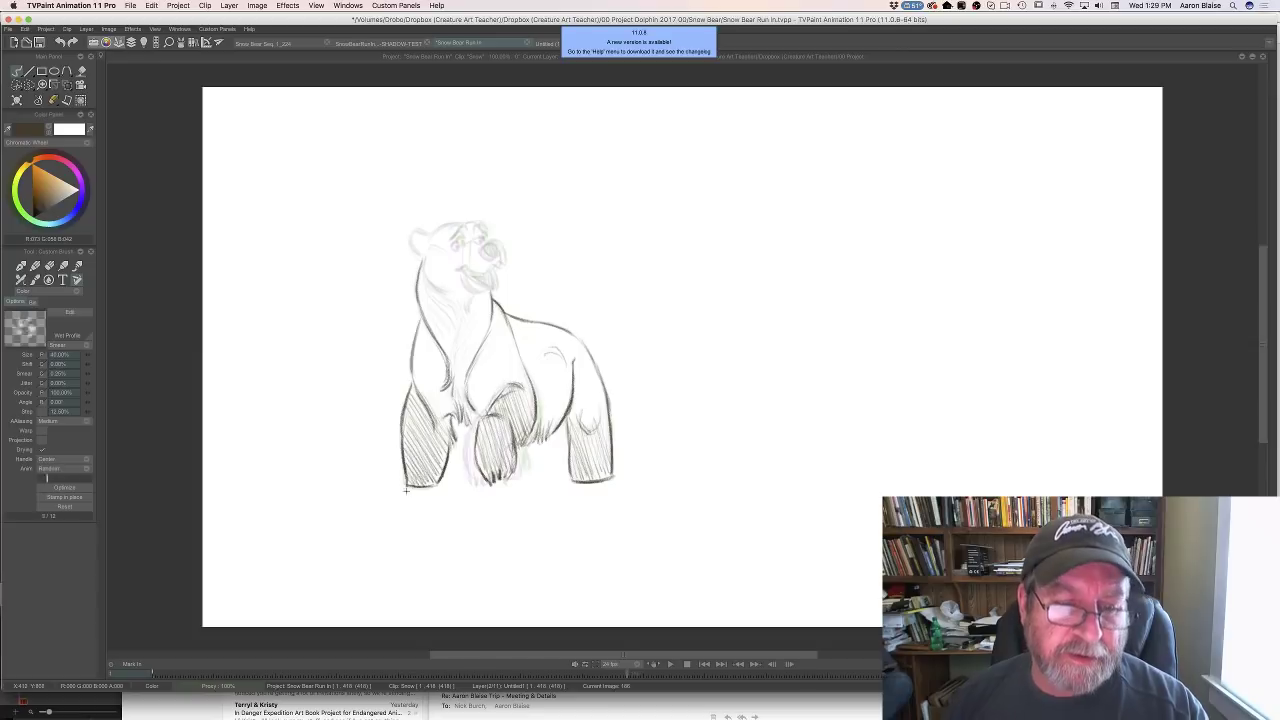
# Flip between the current and previous bear frames and review the timeline to check the hatched legs and body
pyautogui.press('Left')
pyautogui.press('Right')
pyautogui.press('Left')
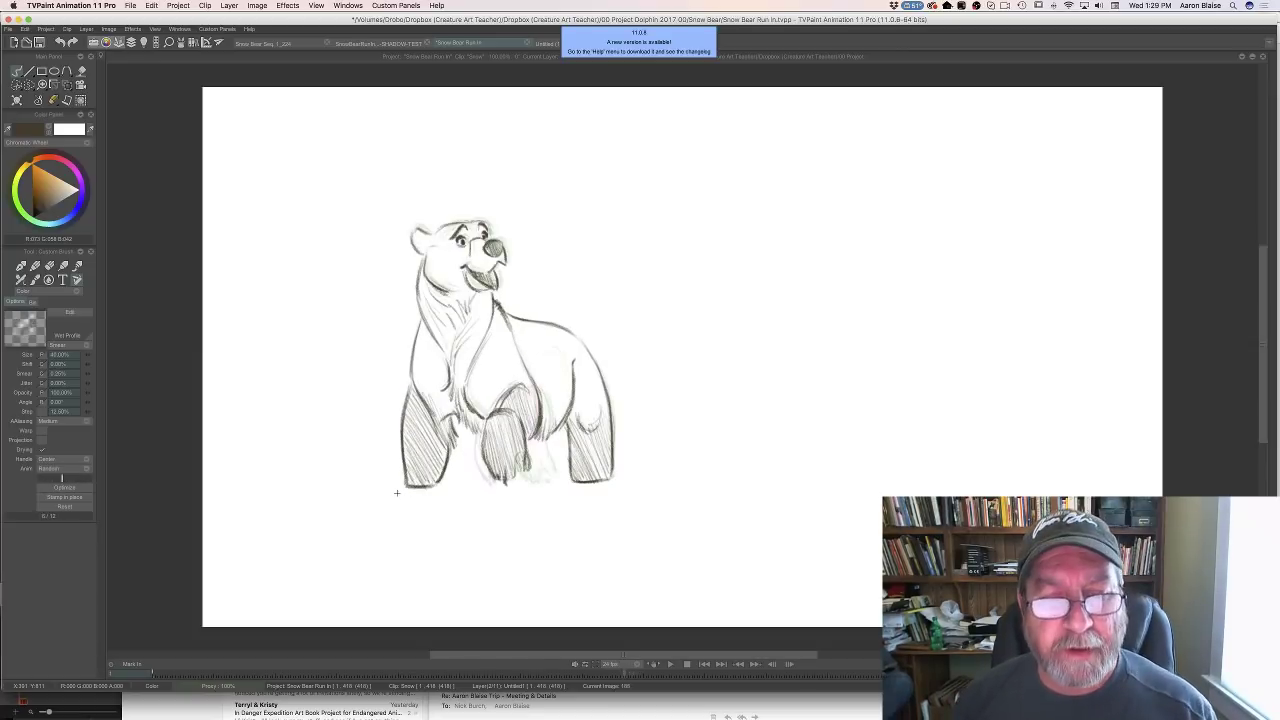
pyautogui.press('Right')
pyautogui.press('Tab')
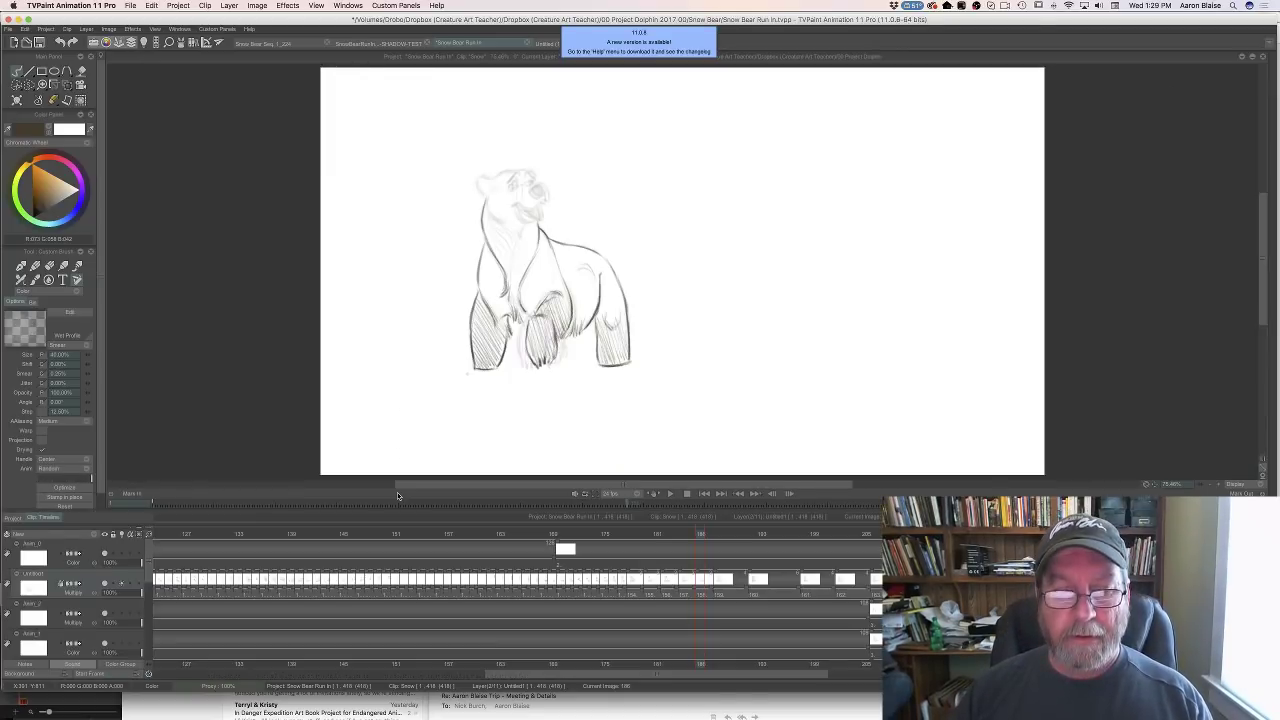
pyautogui.press('Tab')
pyautogui.press('Left')
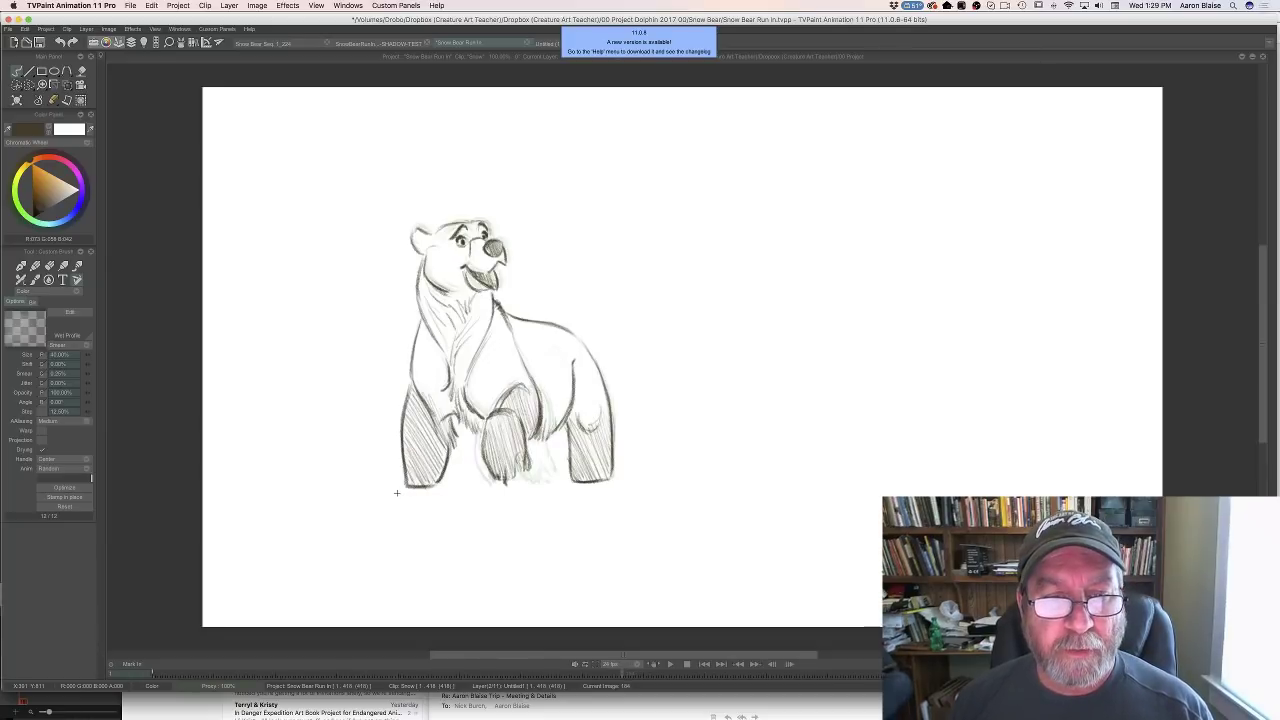
pyautogui.press('Right')
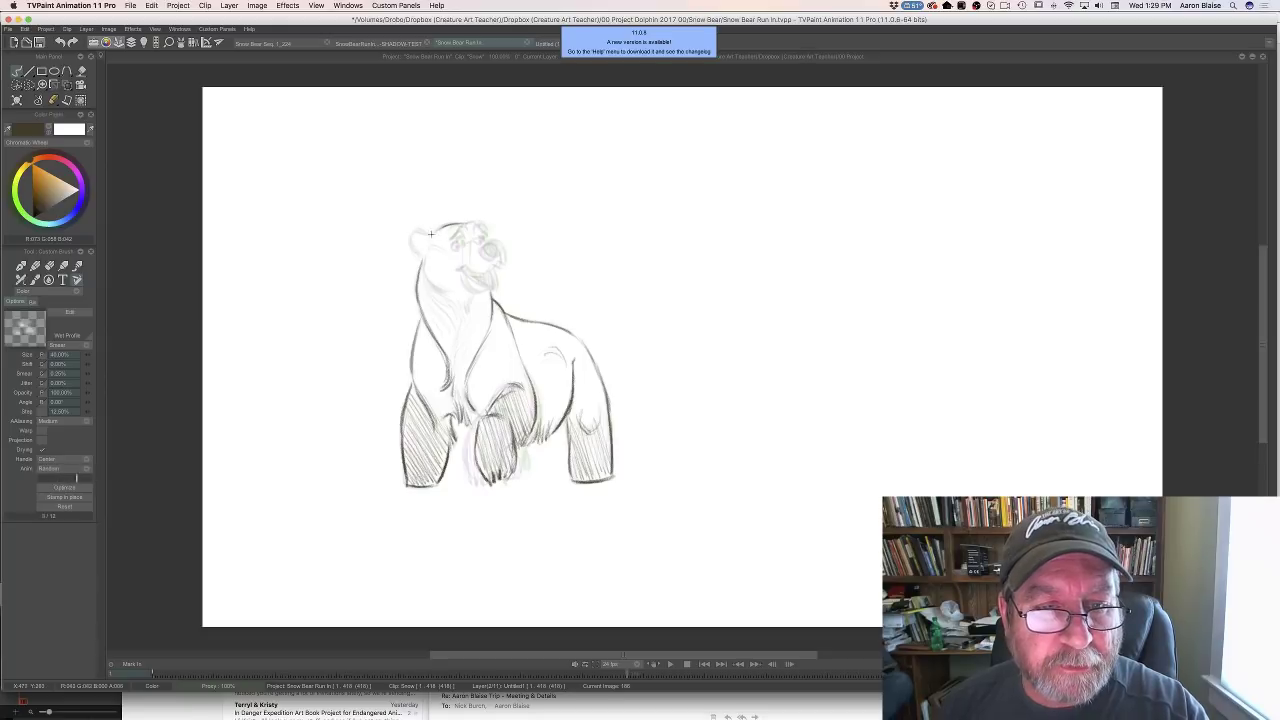
# Draw the bear's ear, muzzle, nose, open mouth, eyes and brows over the faint guide drawing
pyautogui.moveTo(430, 232); pyautogui.dragTo(413, 250)
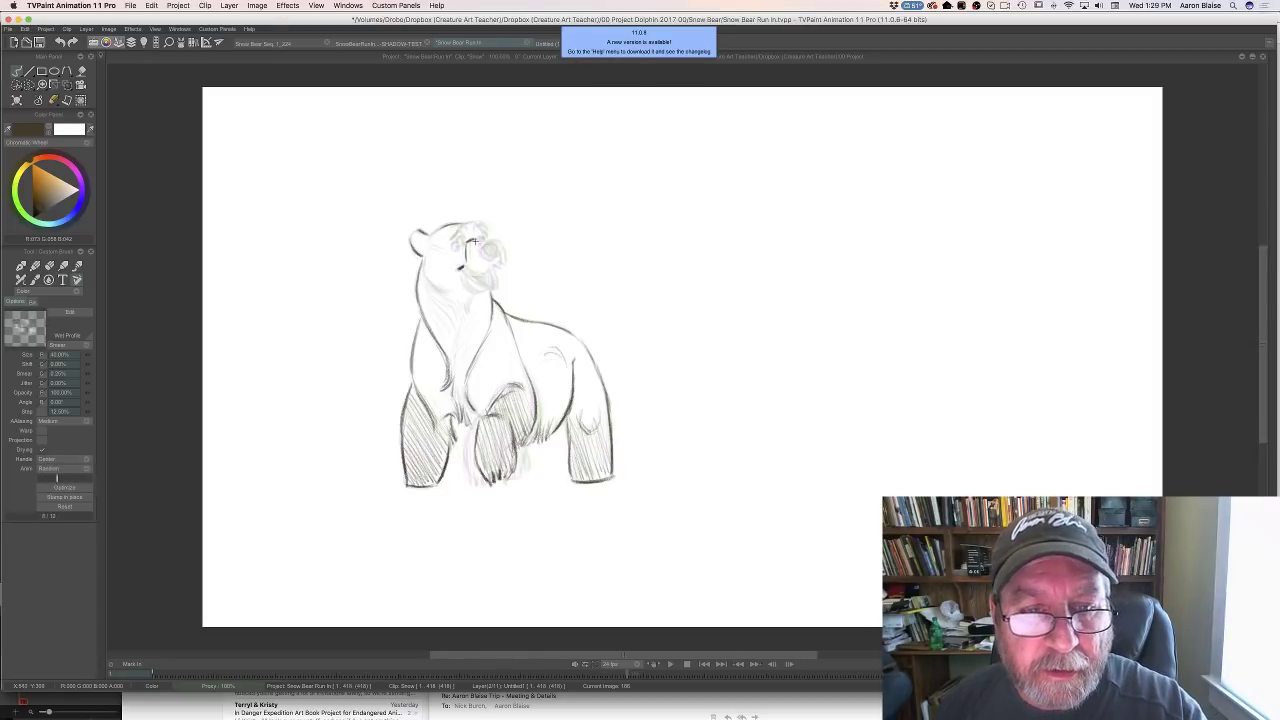
pyautogui.moveTo(476, 241); pyautogui.dragTo(498, 264)
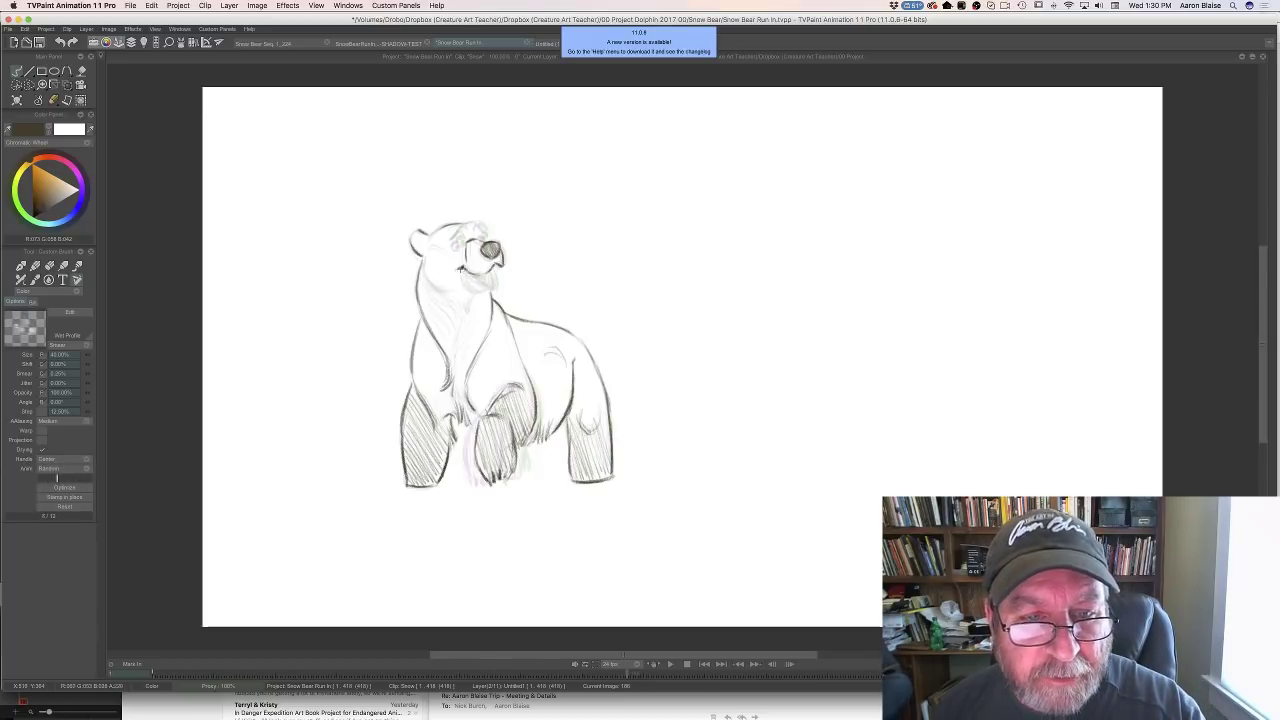
pyautogui.moveTo(461, 269); pyautogui.dragTo(469, 272)
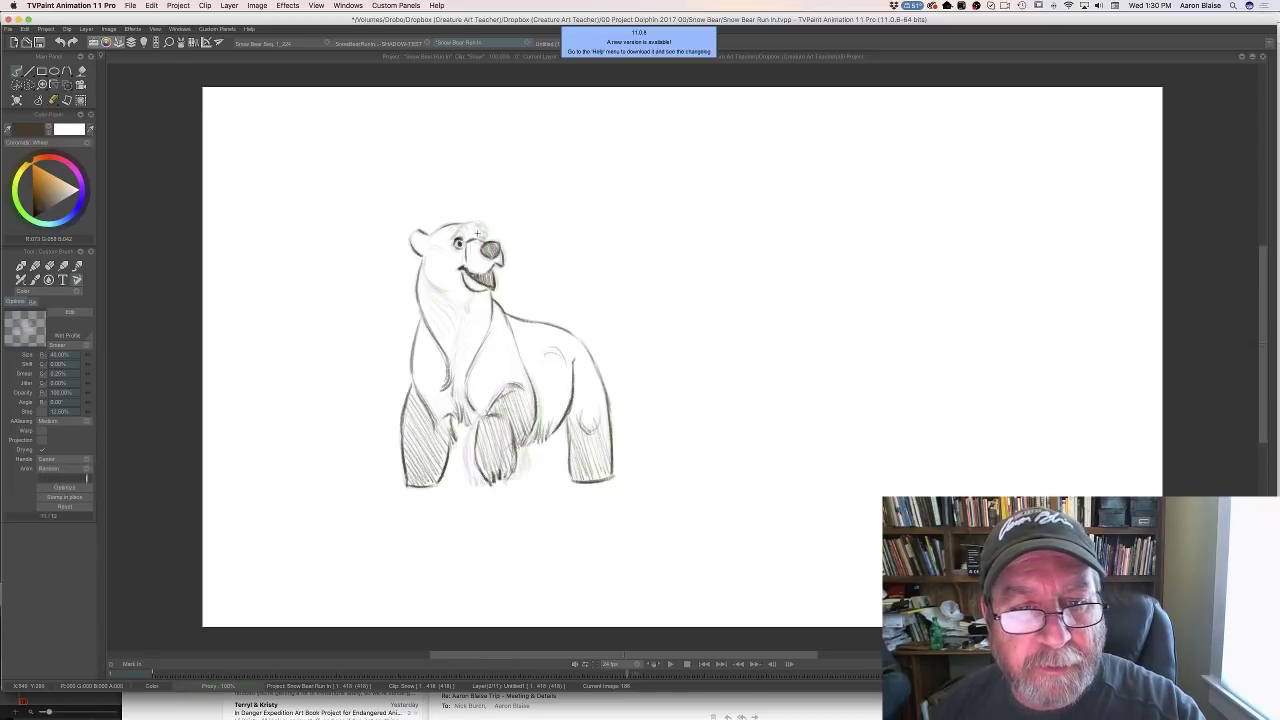
pyautogui.moveTo(486, 234); pyautogui.dragTo(481, 244)
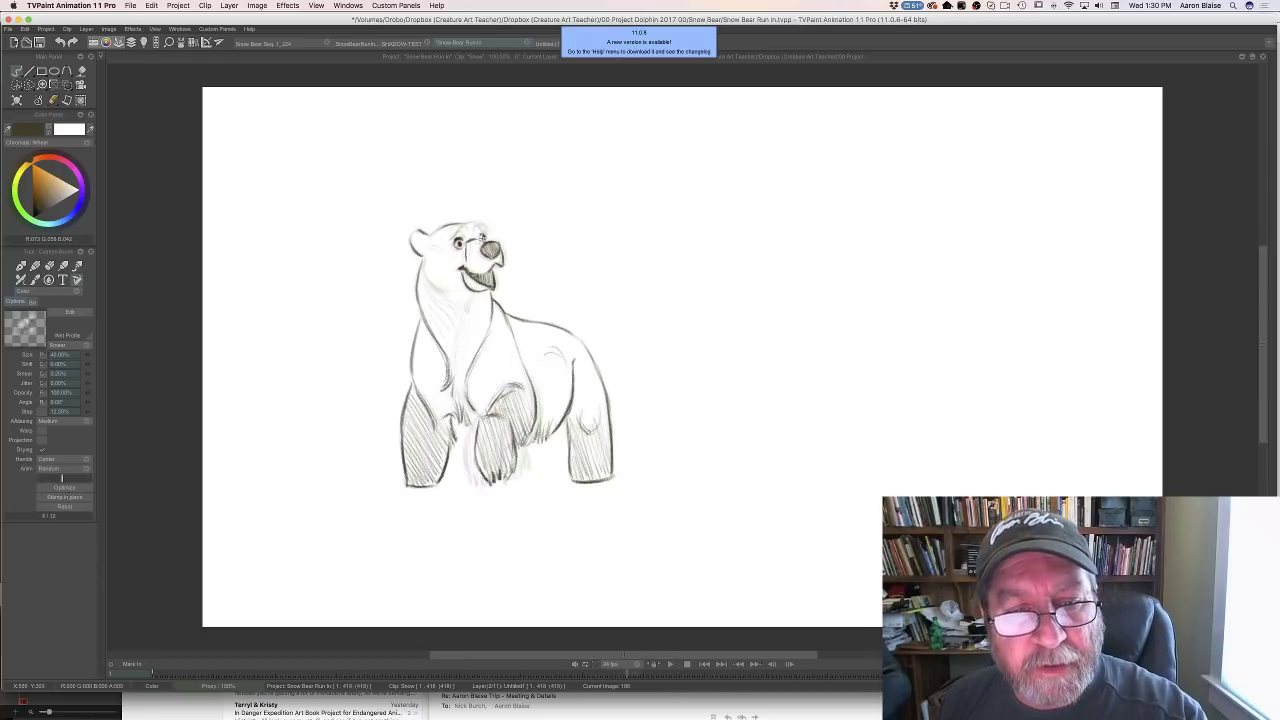
pyautogui.moveTo(482, 238); pyautogui.dragTo(481, 238)
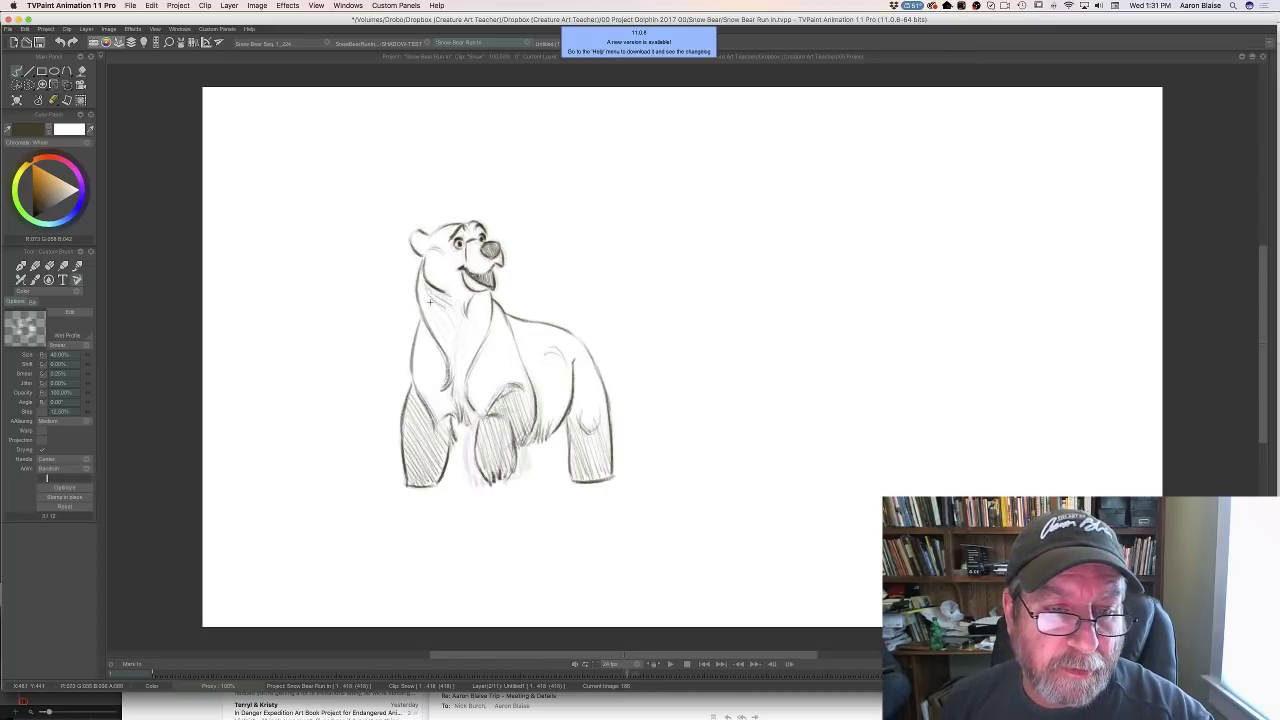
# Add fur strokes down the bear's neck and chest, flipping to the neighbouring frame to match them
pyautogui.moveTo(455, 310); pyautogui.dragTo(447, 333)
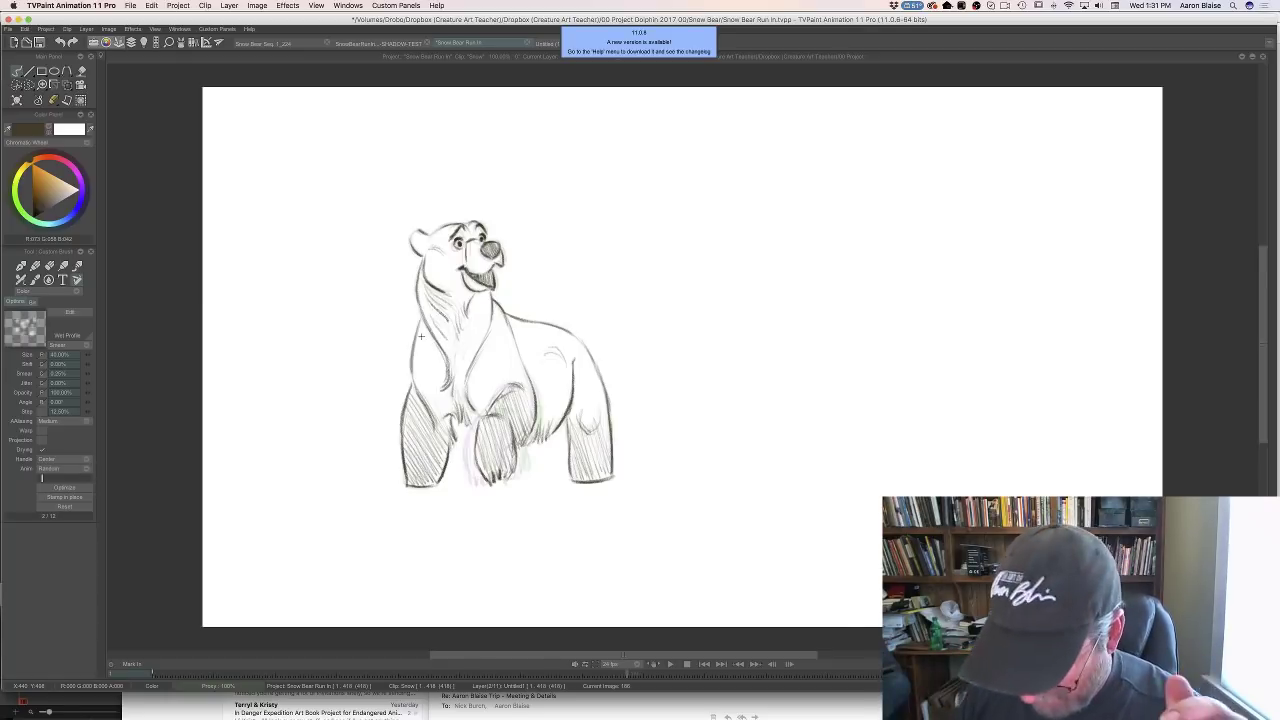
pyautogui.press('Left')
pyautogui.press('Right')
pyautogui.press('Left')
pyautogui.press('Right')
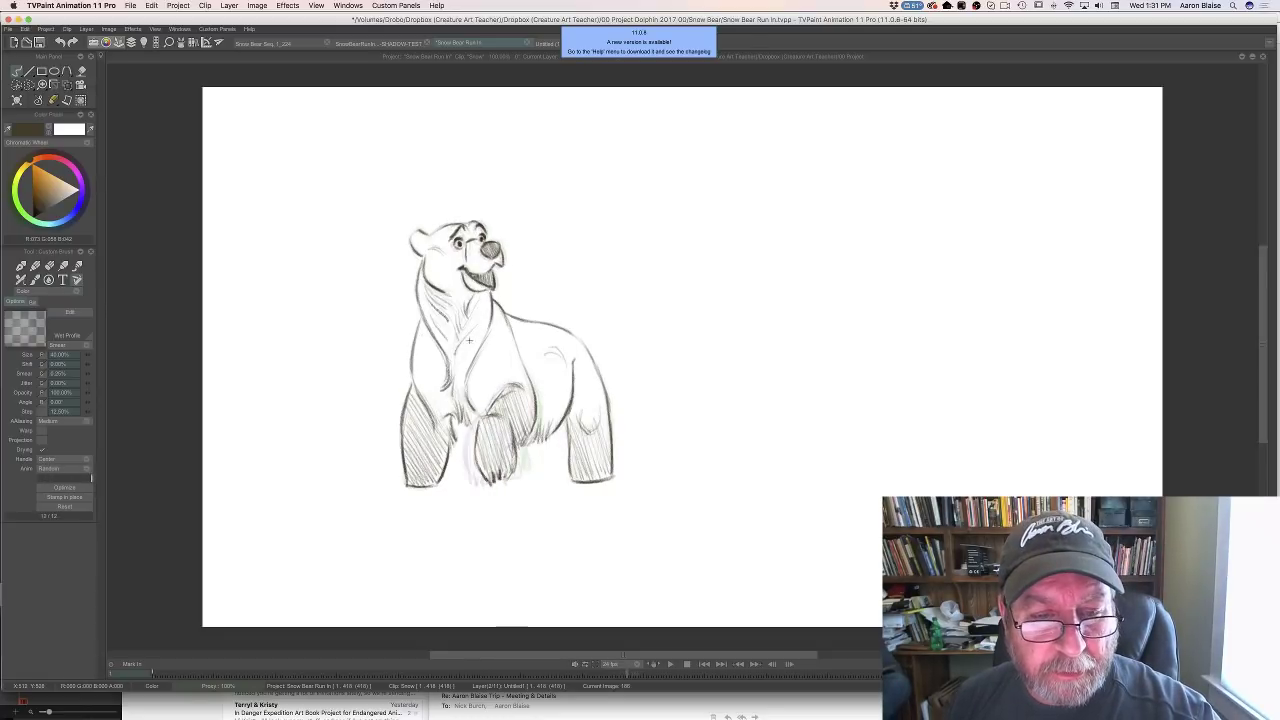
pyautogui.moveTo(469, 340); pyautogui.dragTo(455, 363)
pyautogui.press('Left')
pyautogui.press('Right')
pyautogui.press('Left')
pyautogui.press('Right')
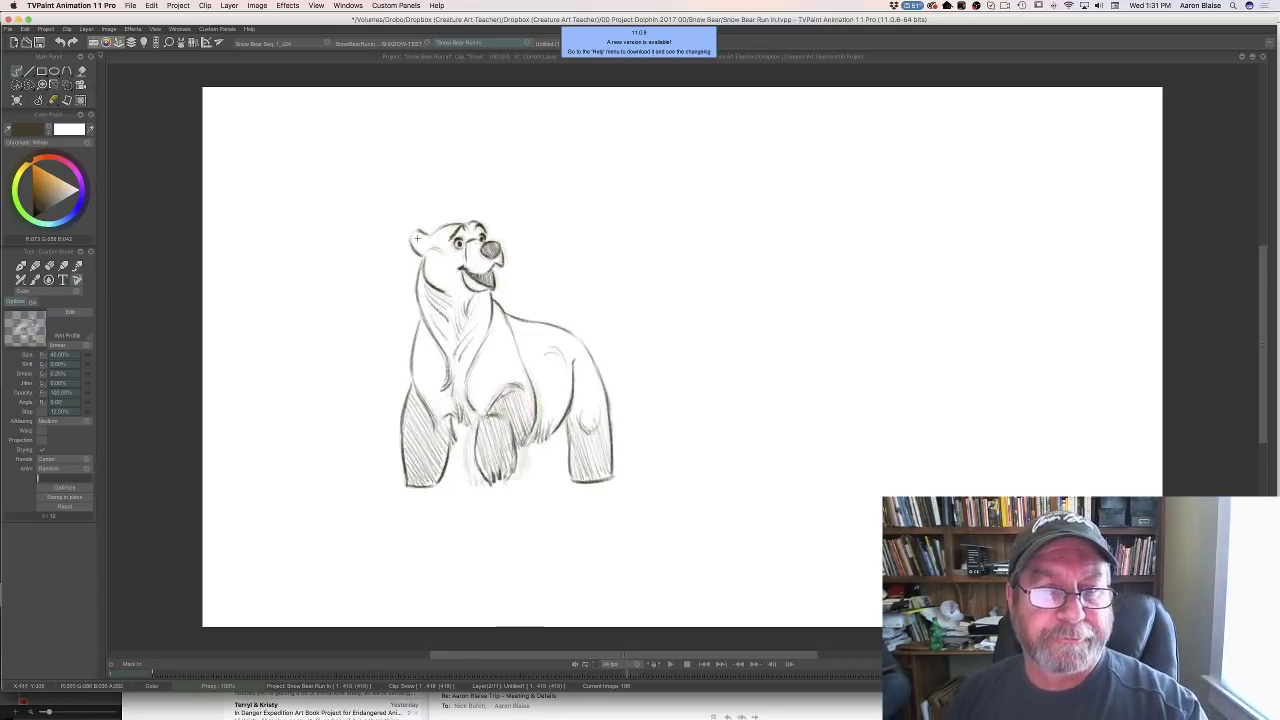
# Add detail to the bear's ear and reinforce the edge of the raised front leg
pyautogui.moveTo(424, 236); pyautogui.dragTo(416, 232)
pyautogui.press('Right')
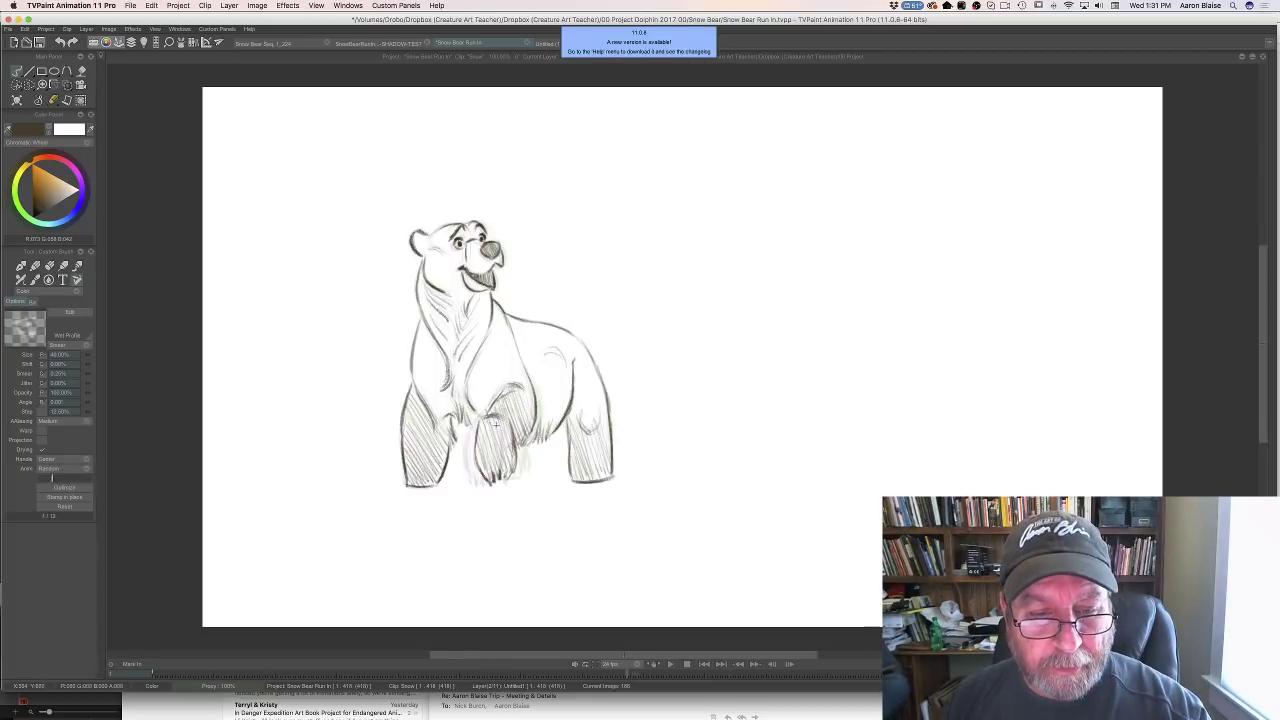
pyautogui.moveTo(478, 463); pyautogui.dragTo(476, 443)
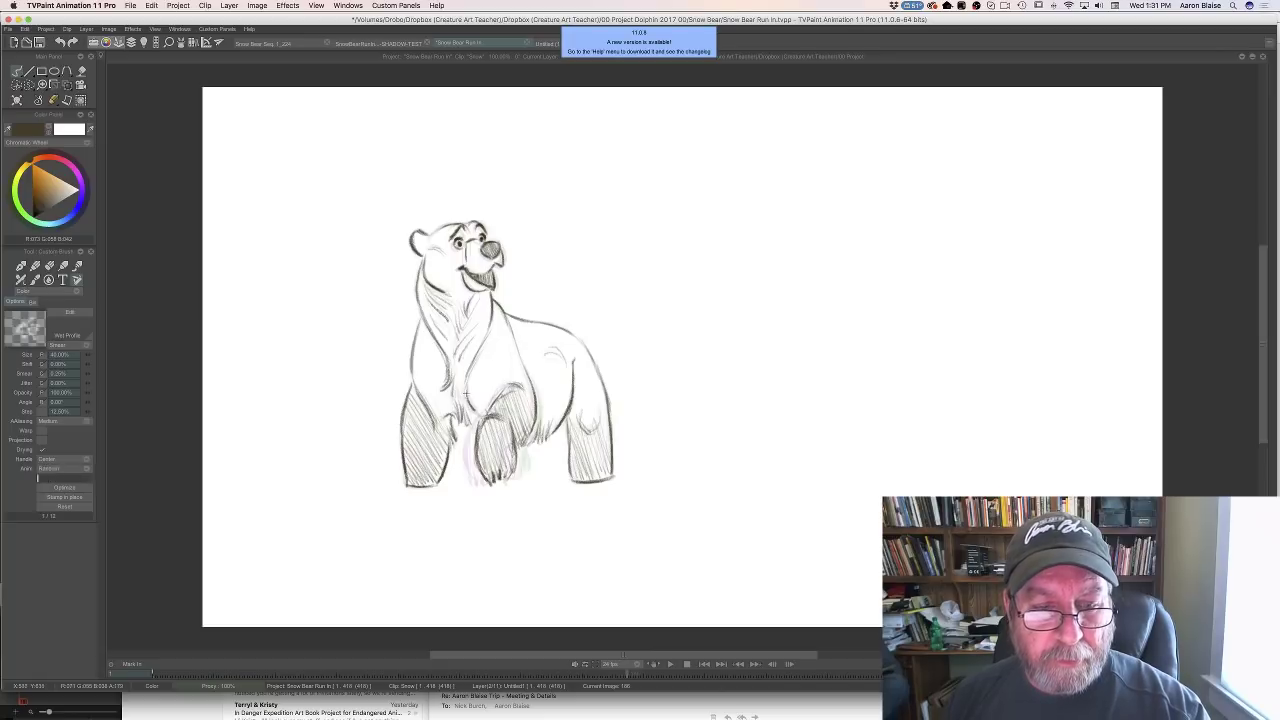
# Add chest fur strokes beside the top of the raised front leg, comparing with the neighbouring frames
pyautogui.press('Right')
pyautogui.press('Left')
pyautogui.press('Right')
pyautogui.press('Left')
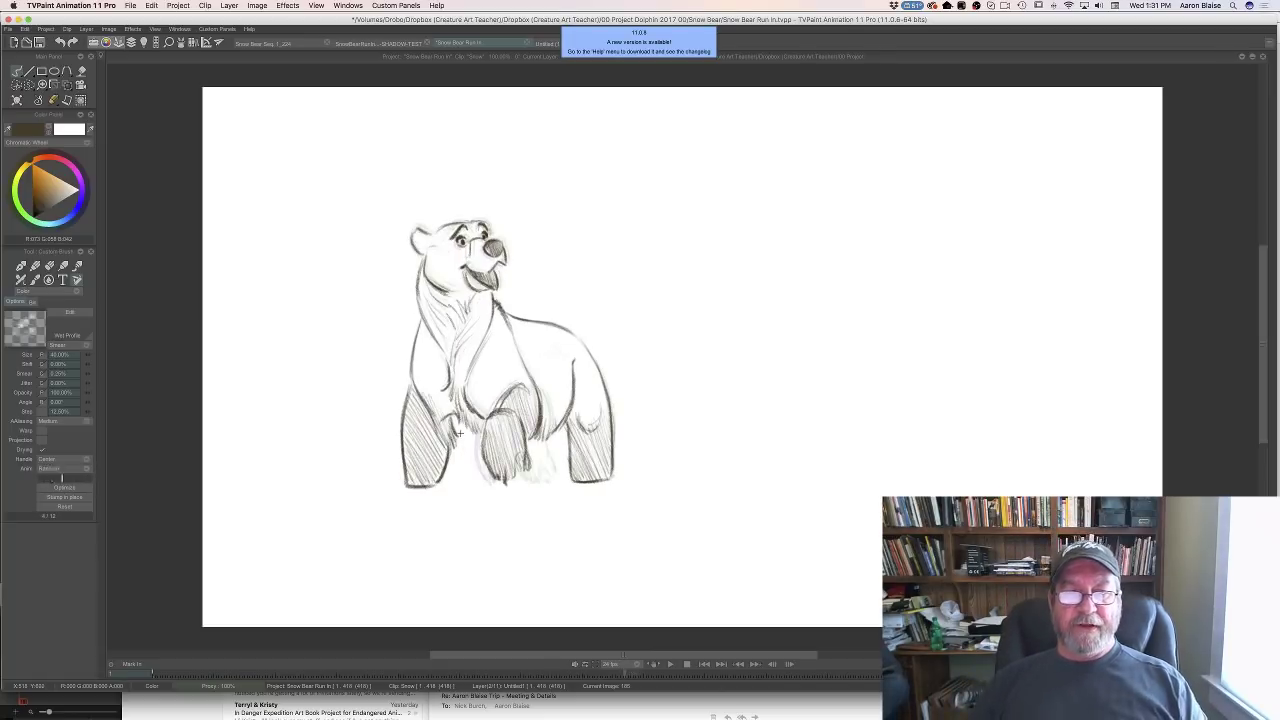
pyautogui.press('Left')
pyautogui.moveTo(467, 424); pyautogui.dragTo(474, 432)
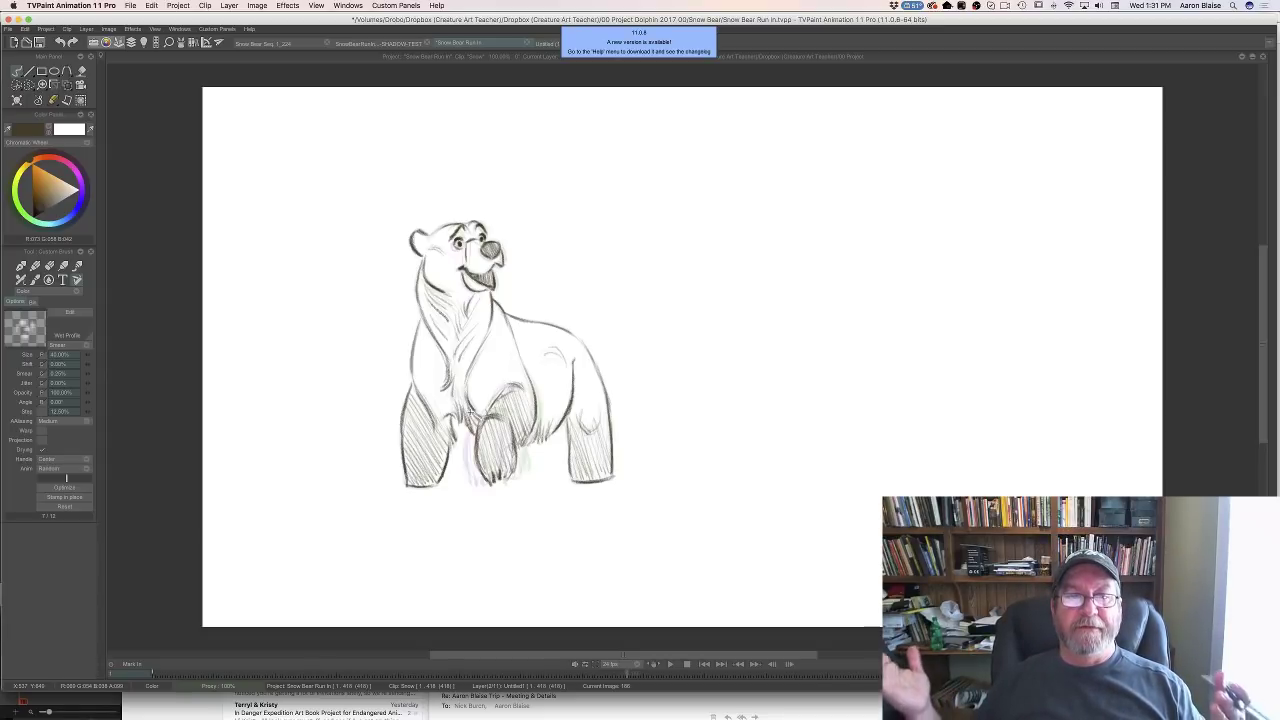
pyautogui.press('Left')
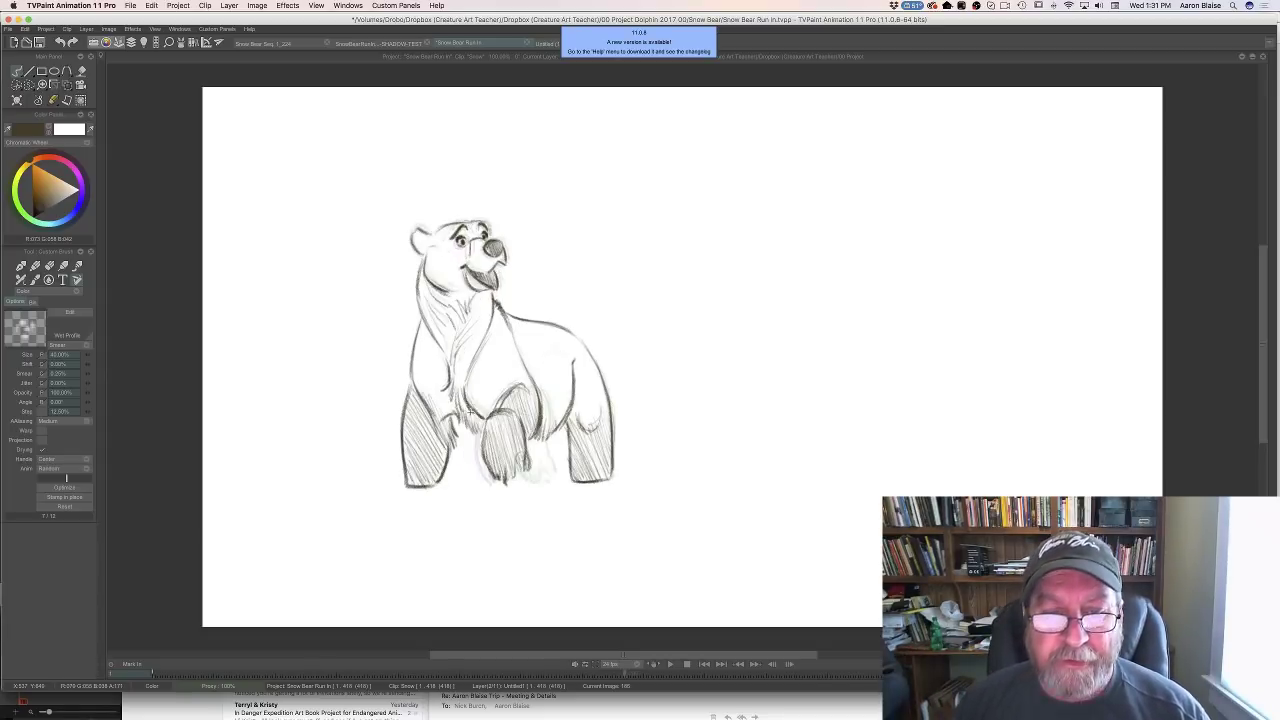
pyautogui.press('Right')
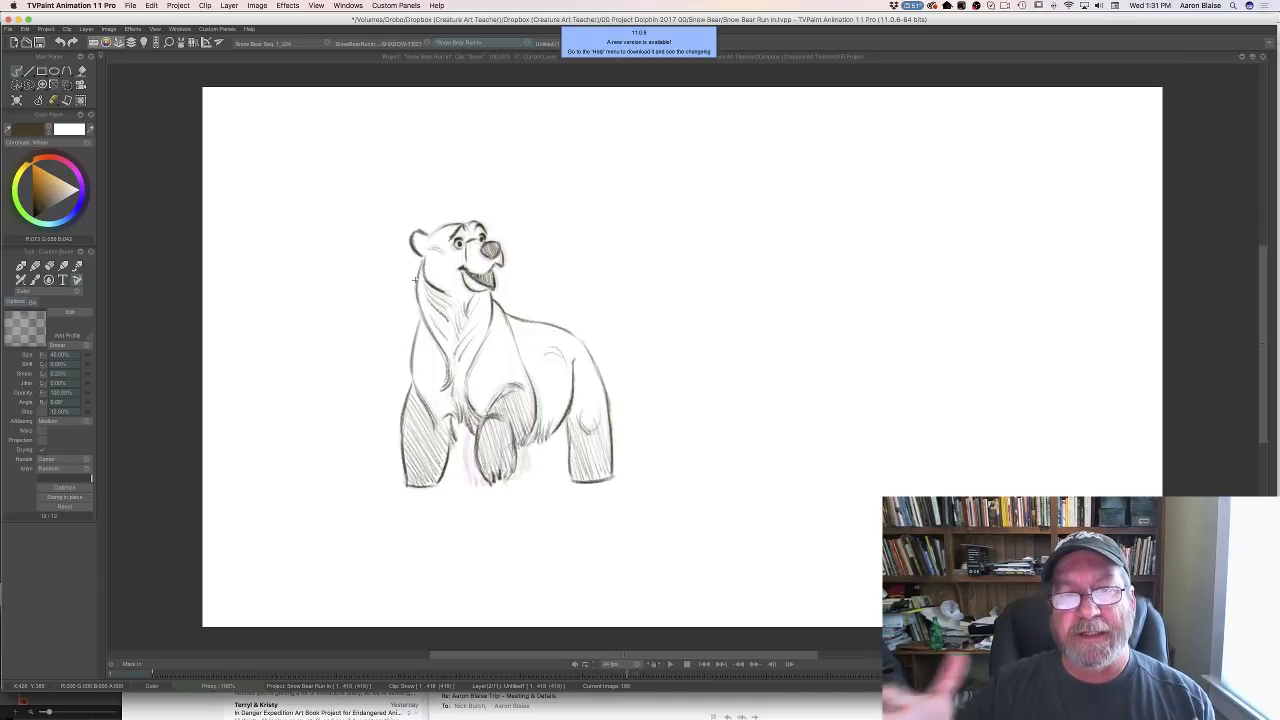
# Go to frame 190 in the timeline, clear its drawing and return to the enlarged canvas
pyautogui.press('Tab')
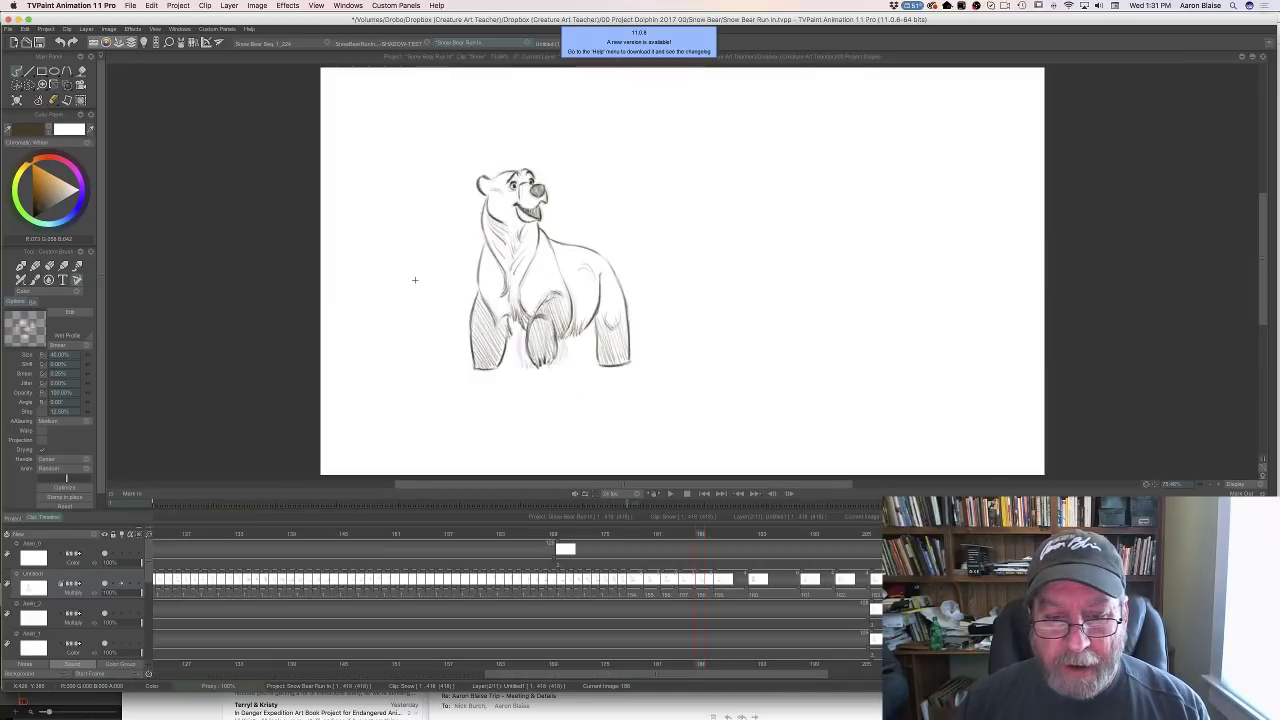
pyautogui.moveTo(698, 534)
pyautogui.mouseDown()
pyautogui.moveTo(537, 534)
pyautogui.moveTo(658, 560)
pyautogui.moveTo(594, 580)
pyautogui.moveTo(470, 580)
pyautogui.moveTo(714, 584)
pyautogui.moveTo(460, 595)
pyautogui.moveTo(487, 583)
pyautogui.moveTo(662, 588)
pyautogui.moveTo(495, 570)
pyautogui.moveTo(648, 557)
pyautogui.moveTo(595, 581)
pyautogui.moveTo(797, 594)
pyautogui.moveTo(680, 596)
pyautogui.moveTo(795, 602)
pyautogui.moveTo(735, 600)
pyautogui.mouseUp()
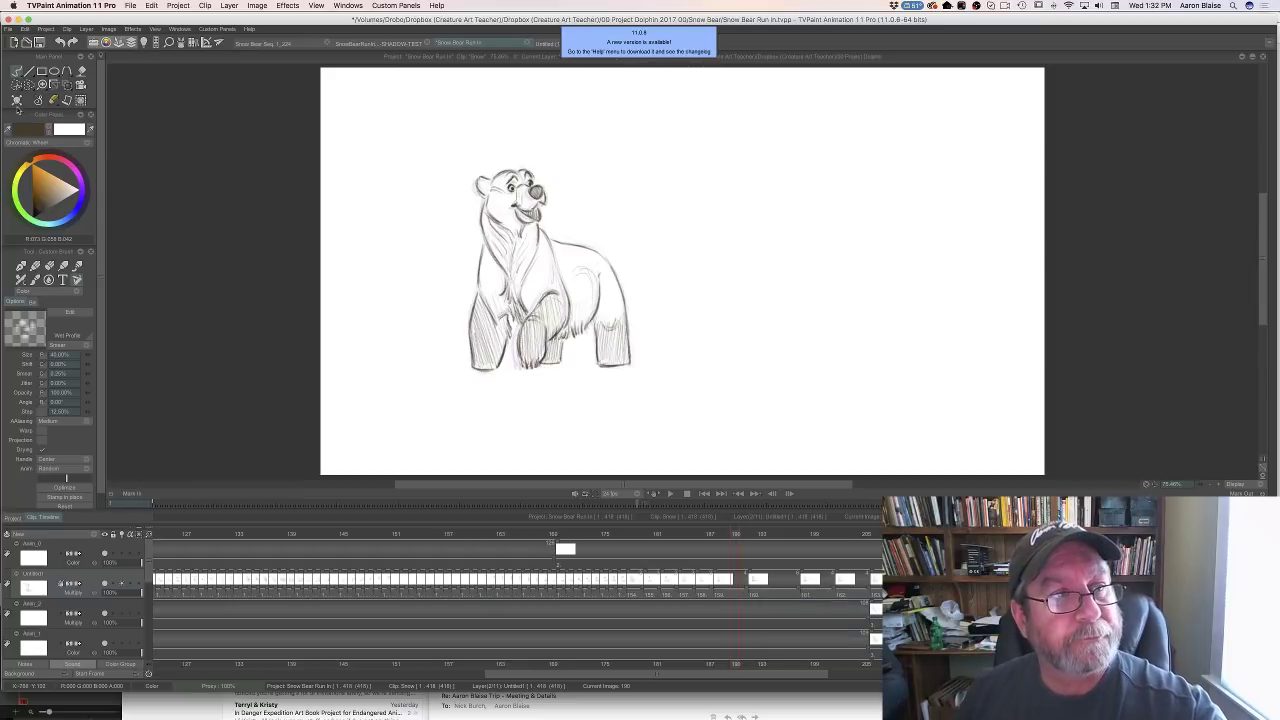
pyautogui.click(16, 100)
pyautogui.press('Tab')
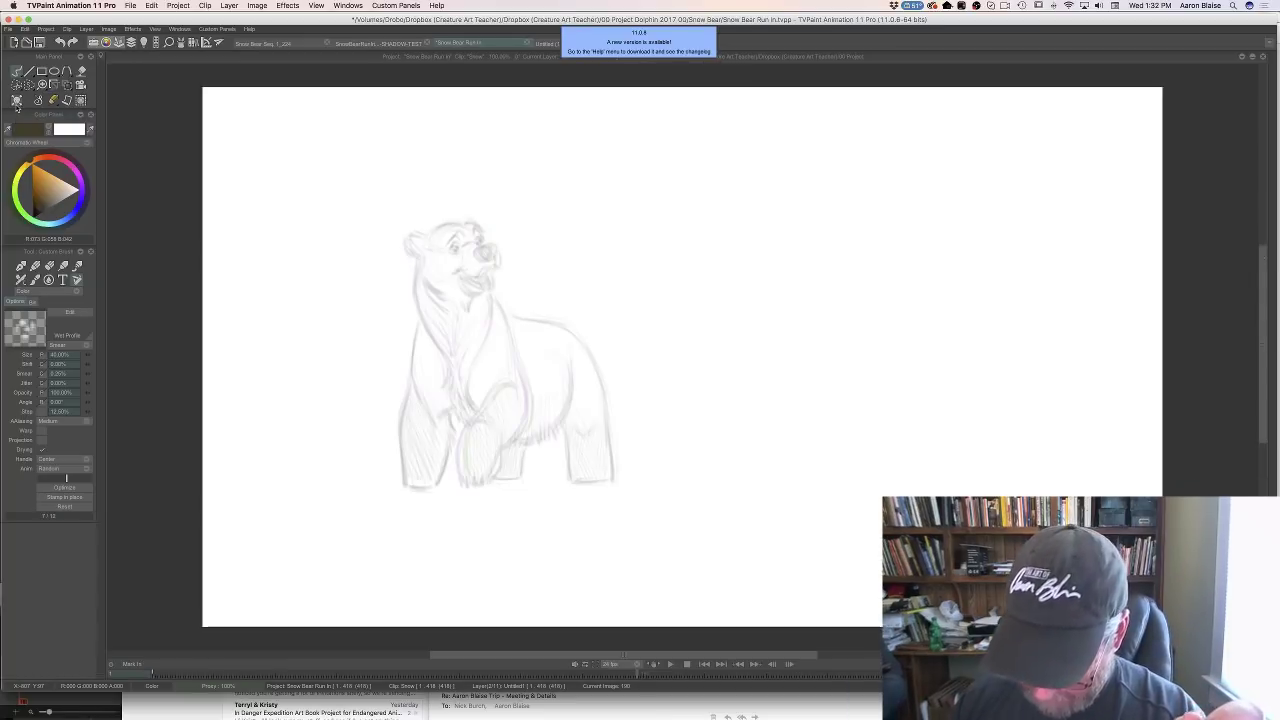
# Draw the shoulder line from the jaw down to the raised leg and over its upper contour, redoing the first stroke
pyautogui.press('Left')
pyautogui.press('Right')
pyautogui.press('Left')
pyautogui.press('Right')
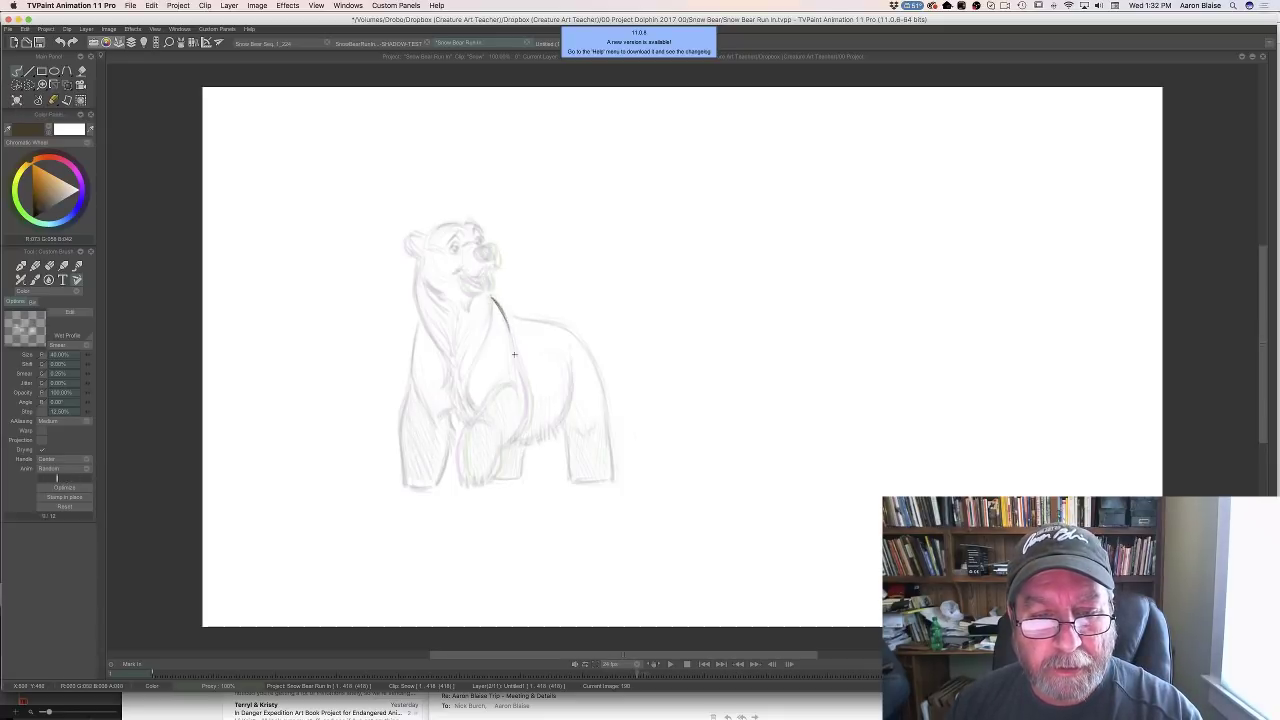
pyautogui.hotkey('ctrl', 'z')
pyautogui.press('Right')
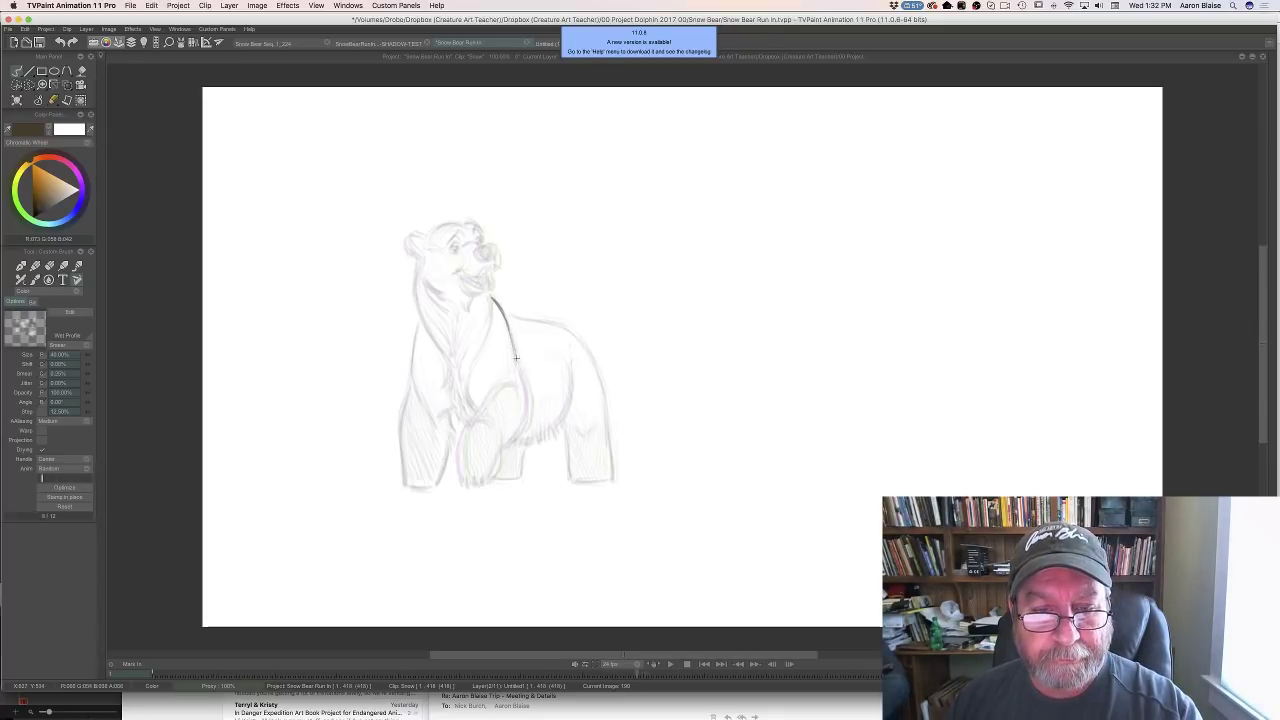
pyautogui.moveTo(516, 357)
pyautogui.mouseDown()
pyautogui.moveTo(528, 404)
pyautogui.moveTo(522, 380)
pyautogui.moveTo(484, 406)
pyautogui.moveTo(490, 392)
pyautogui.mouseUp()
pyautogui.press('Left')
pyautogui.press('Right')
pyautogui.press('Left')
pyautogui.press('Right')
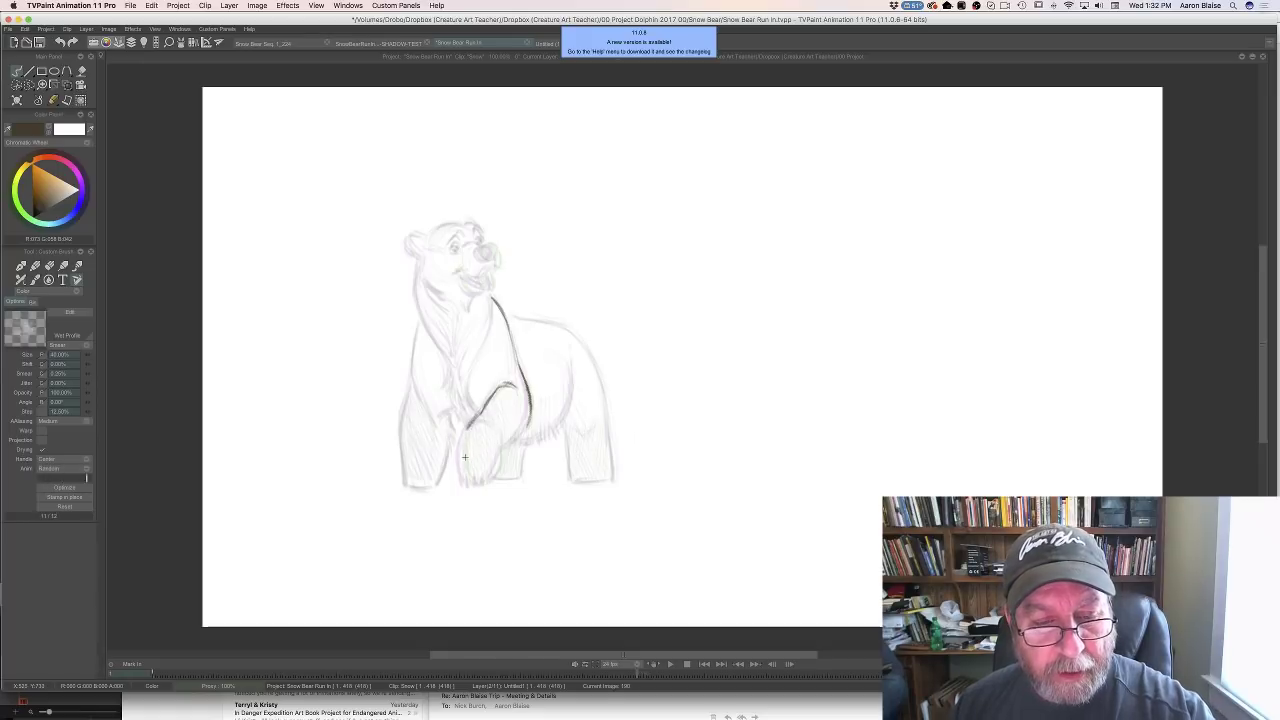
# Outline the raised front paw with its wrist crease and claws, comparing with the neighbouring frame
pyautogui.press('Left')
pyautogui.press('Right')
pyautogui.moveTo(462, 453); pyautogui.dragTo(463, 437)
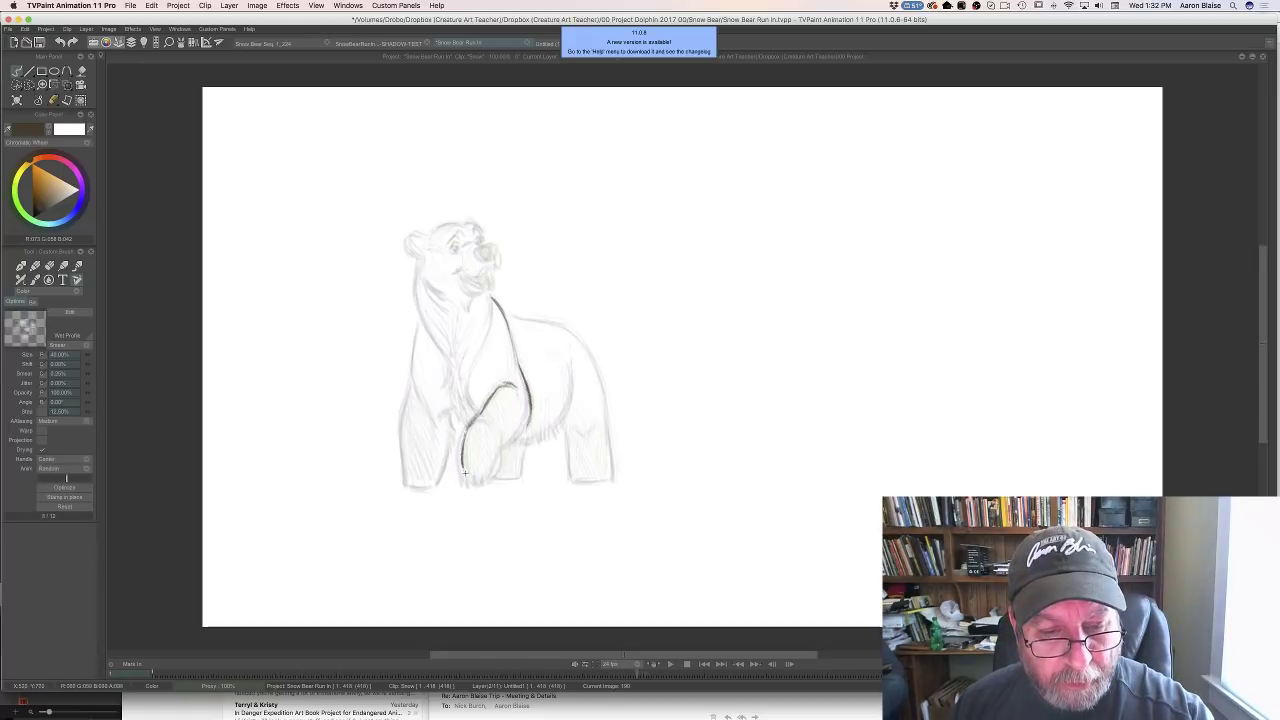
pyautogui.press('Left')
pyautogui.press('Right')
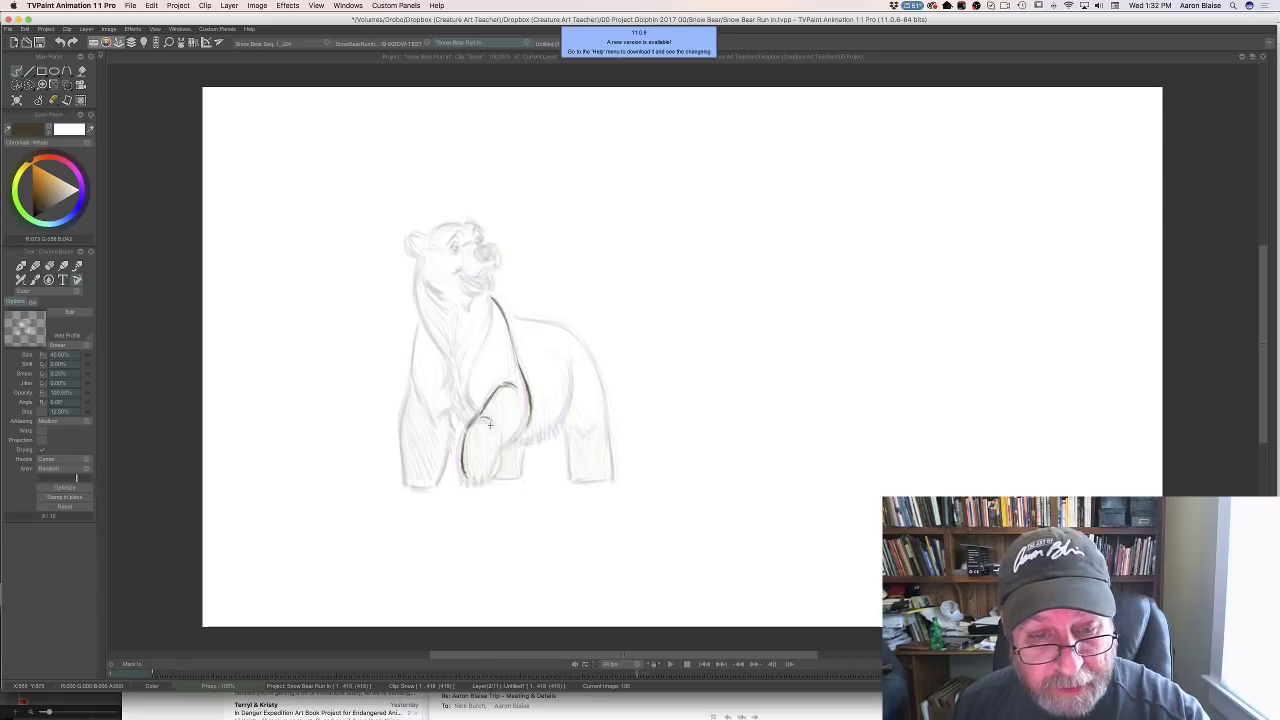
pyautogui.moveTo(497, 428)
pyautogui.mouseDown()
pyautogui.moveTo(484, 478)
pyautogui.moveTo(463, 454)
pyautogui.moveTo(466, 474)
pyautogui.moveTo(469, 441)
pyautogui.moveTo(465, 472)
pyautogui.mouseUp()
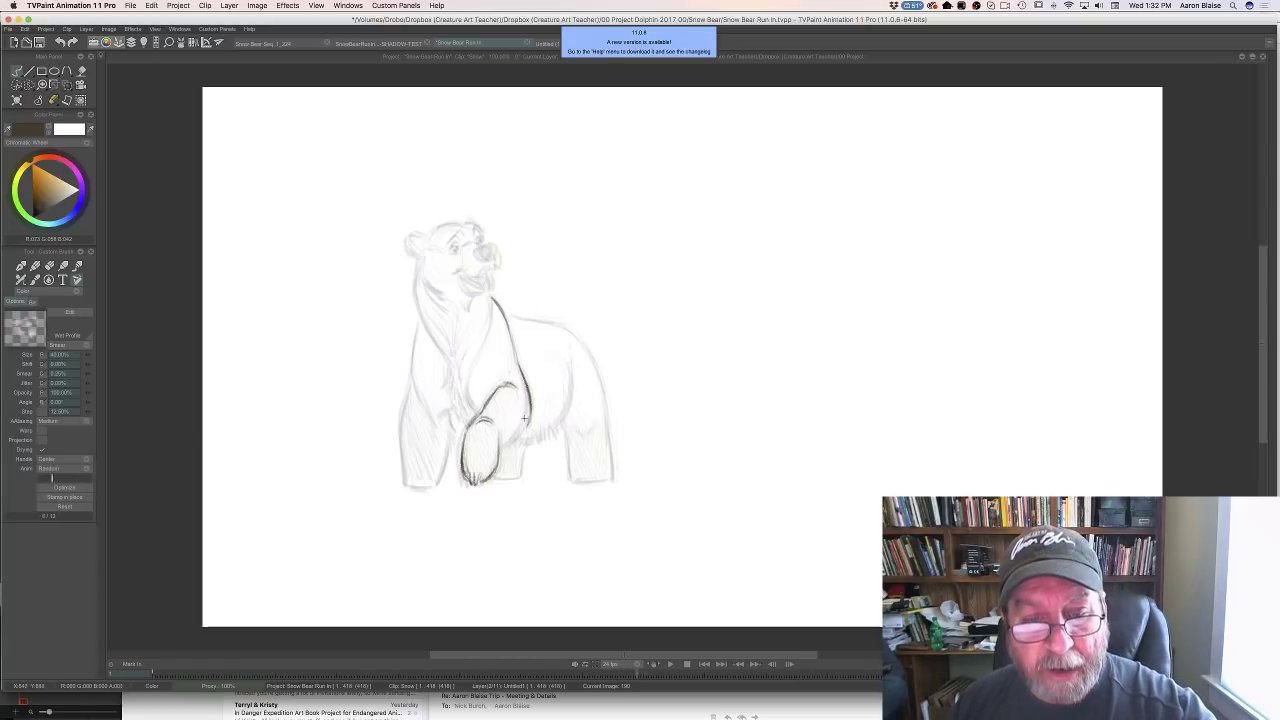
# Draw the raised front leg's underside and the lower chest curve that meets its upper contour
pyautogui.moveTo(530, 405); pyautogui.dragTo(499, 449)
pyautogui.press('Left')
pyautogui.moveTo(502, 388); pyautogui.dragTo(469, 402)
pyautogui.press('Right')
pyautogui.press('Left')
pyautogui.press('Right')
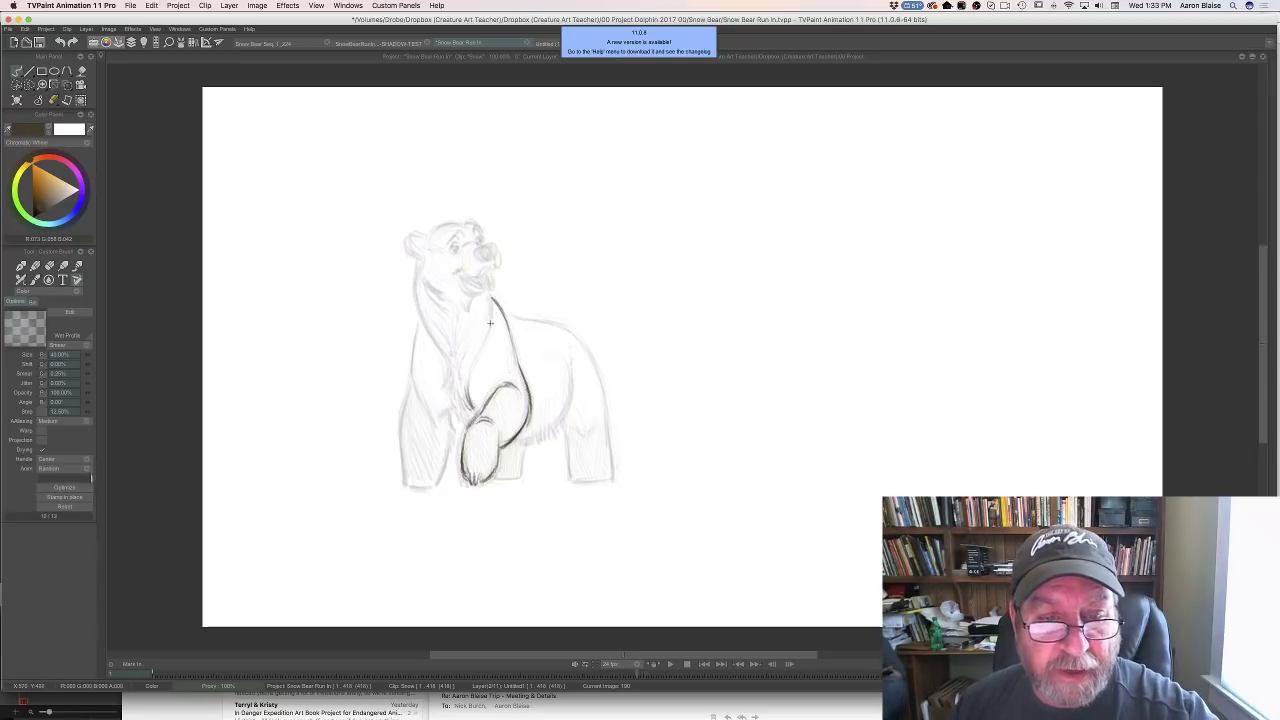
# Draw the chest and neck contours and the fur between the front legs, flipping frames to match
pyautogui.moveTo(486, 338); pyautogui.dragTo(467, 379)
pyautogui.moveTo(488, 330)
pyautogui.mouseDown()
pyautogui.moveTo(417, 268)
pyautogui.moveTo(414, 264)
pyautogui.mouseUp()
pyautogui.press('Left')
pyautogui.press('Right')
pyautogui.moveTo(414, 274); pyautogui.dragTo(458, 423)
pyautogui.press('Left')
pyautogui.press('Right')
pyautogui.moveTo(461, 405); pyautogui.dragTo(466, 421)
pyautogui.press('Right')
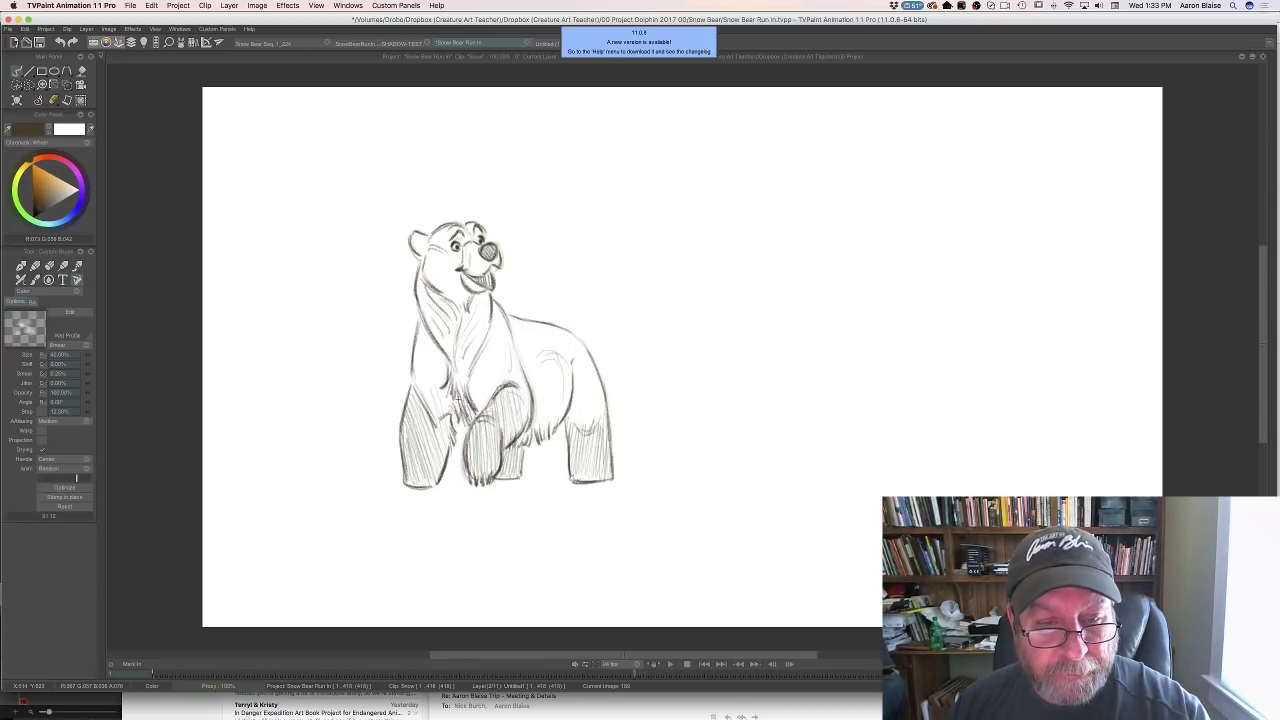
# Outline the far shoulder and the planted front leg down both sides and along its foot
pyautogui.press('Left')
pyautogui.press('Right')
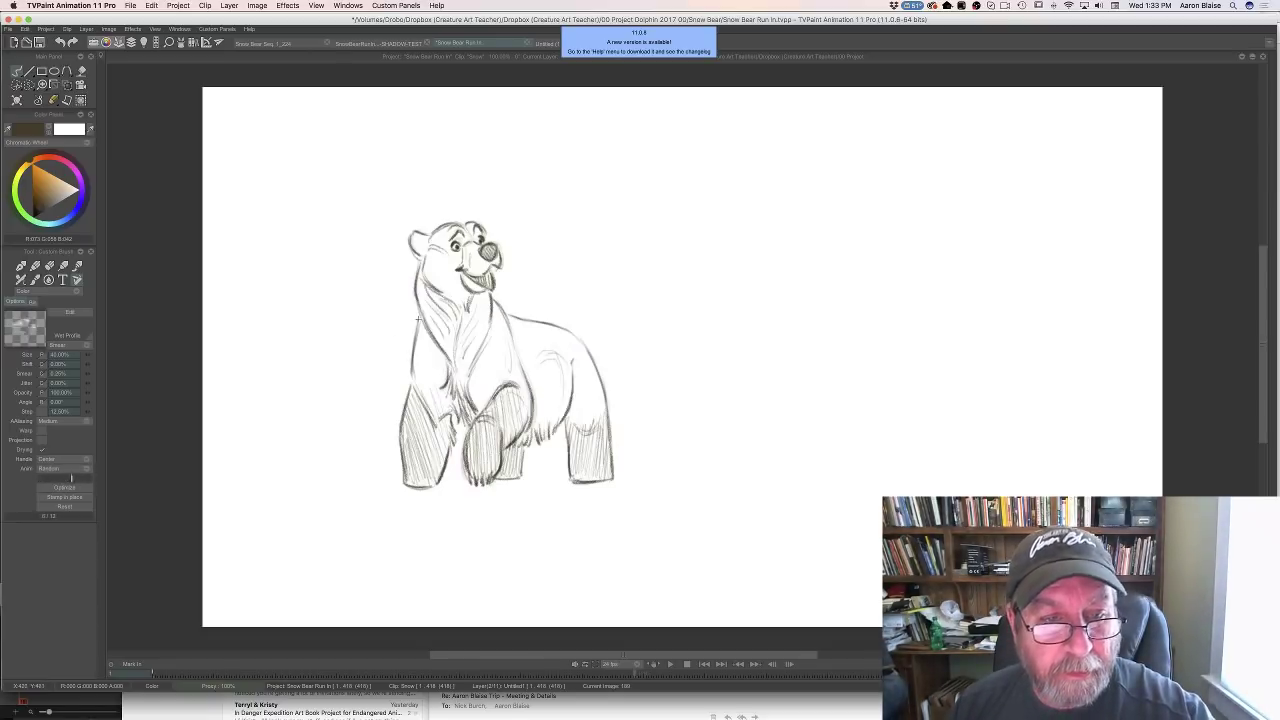
pyautogui.press('Left')
pyautogui.moveTo(416, 318)
pyautogui.mouseDown()
pyautogui.moveTo(411, 384)
pyautogui.moveTo(451, 413)
pyautogui.moveTo(439, 482)
pyautogui.mouseUp()
pyautogui.moveTo(444, 462); pyautogui.dragTo(437, 484)
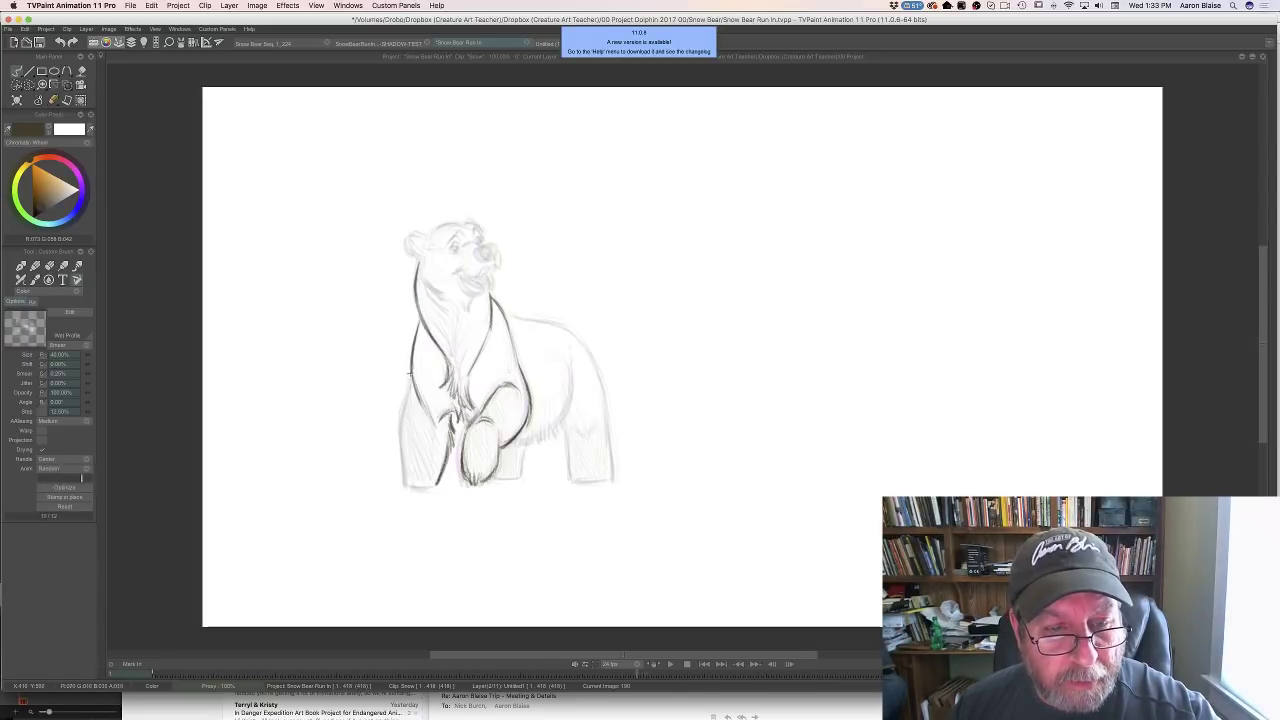
pyautogui.moveTo(409, 378); pyautogui.dragTo(404, 482)
pyautogui.moveTo(406, 438); pyautogui.dragTo(406, 488)
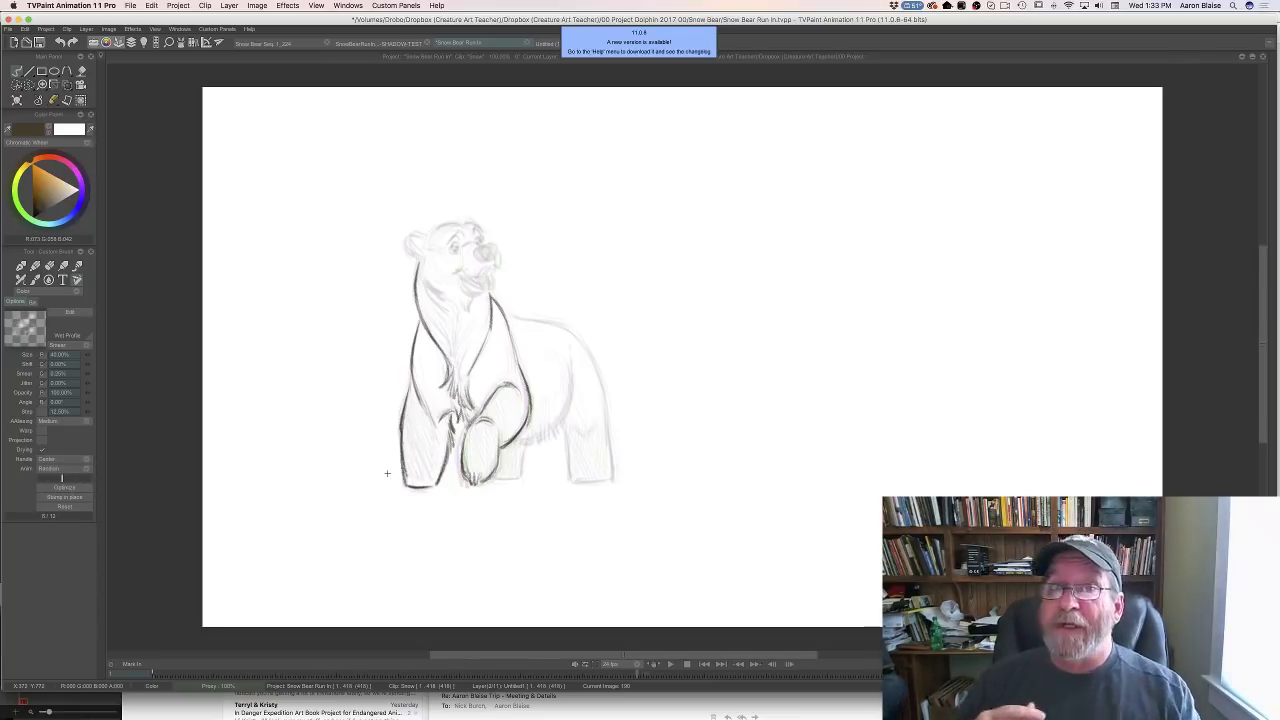
# Flip between the current and neighbouring bear frames to check the front leg and chest outlines
pyautogui.press('Left')
pyautogui.press('Right')
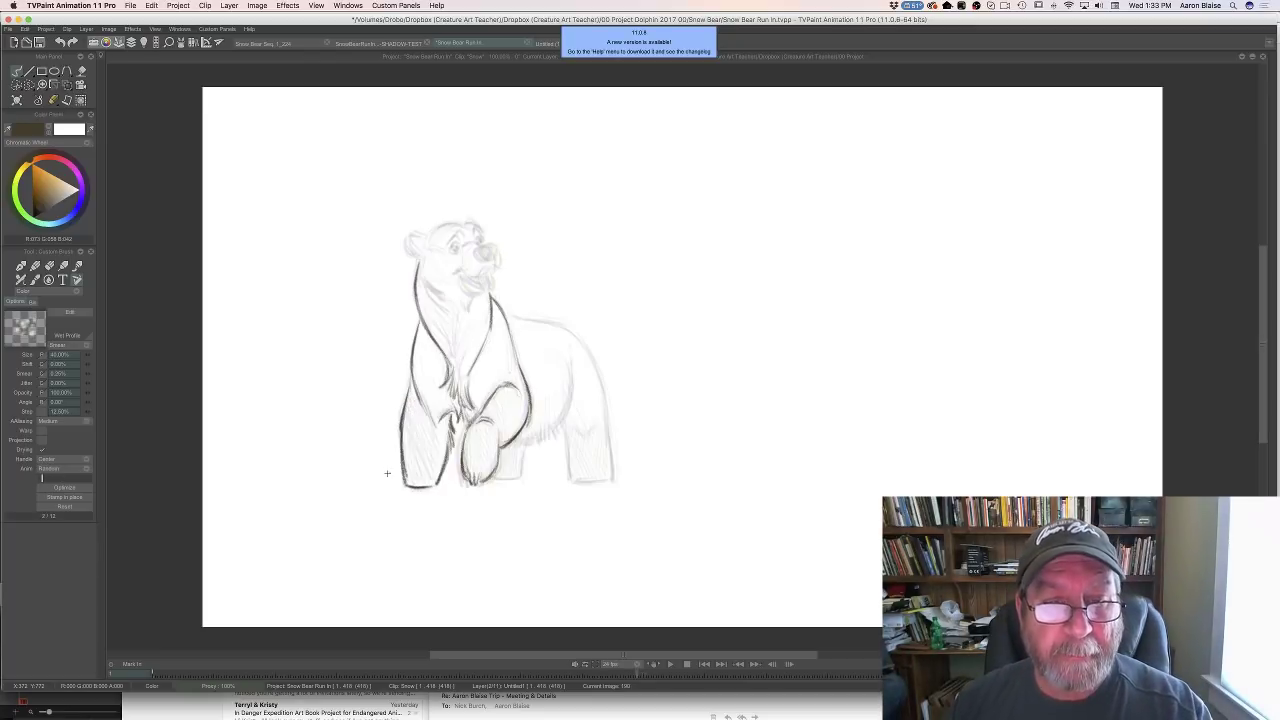
pyautogui.press('Left')
pyautogui.press('Right')
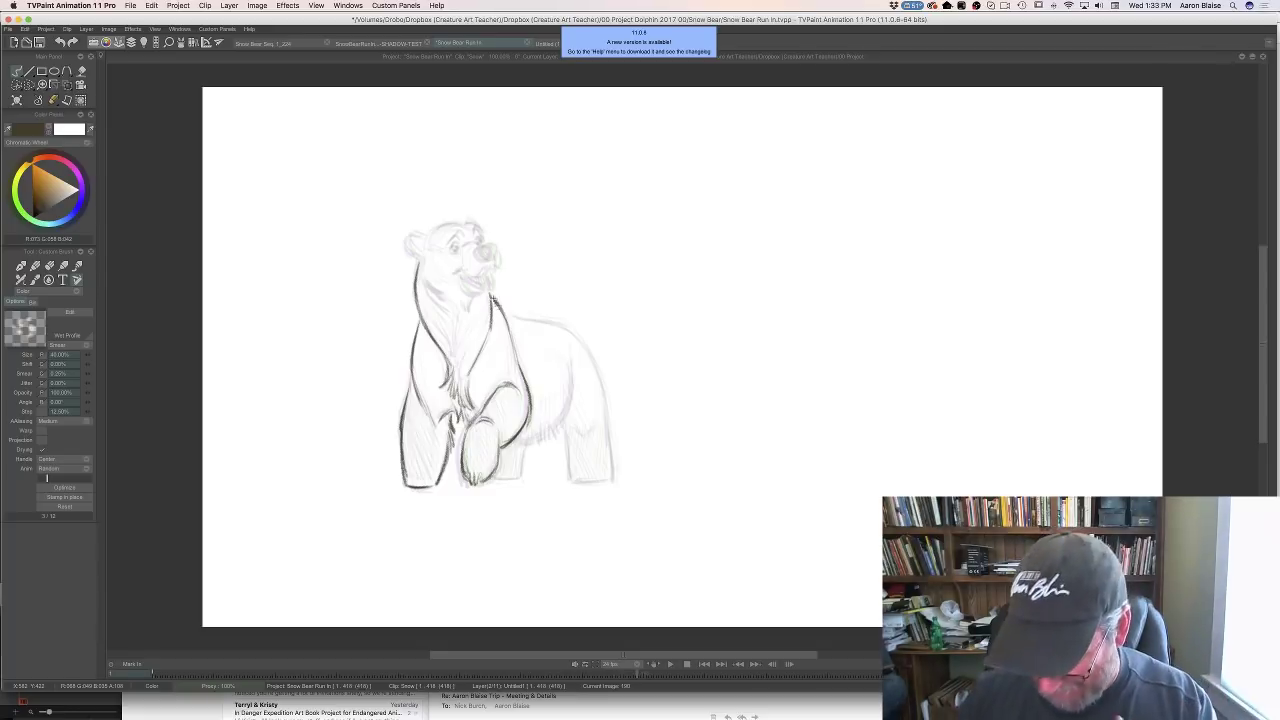
pyautogui.press('Left')
pyautogui.press('Right')
pyautogui.press('Left')
pyautogui.press('Right')
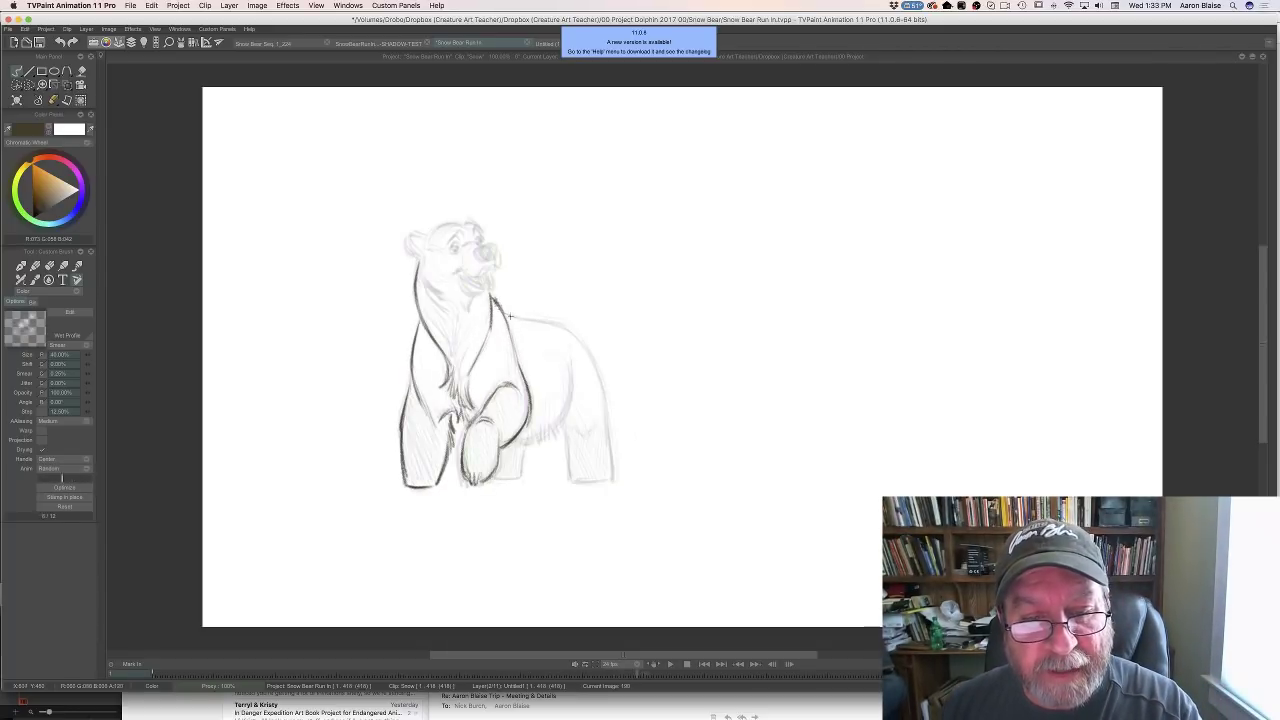
# Draw the bear's back from the shoulder over the rump and down the rear of the hind leg
pyautogui.moveTo(512, 318)
pyautogui.mouseDown()
pyautogui.moveTo(572, 330)
pyautogui.moveTo(588, 350)
pyautogui.moveTo(570, 333)
pyautogui.mouseUp()
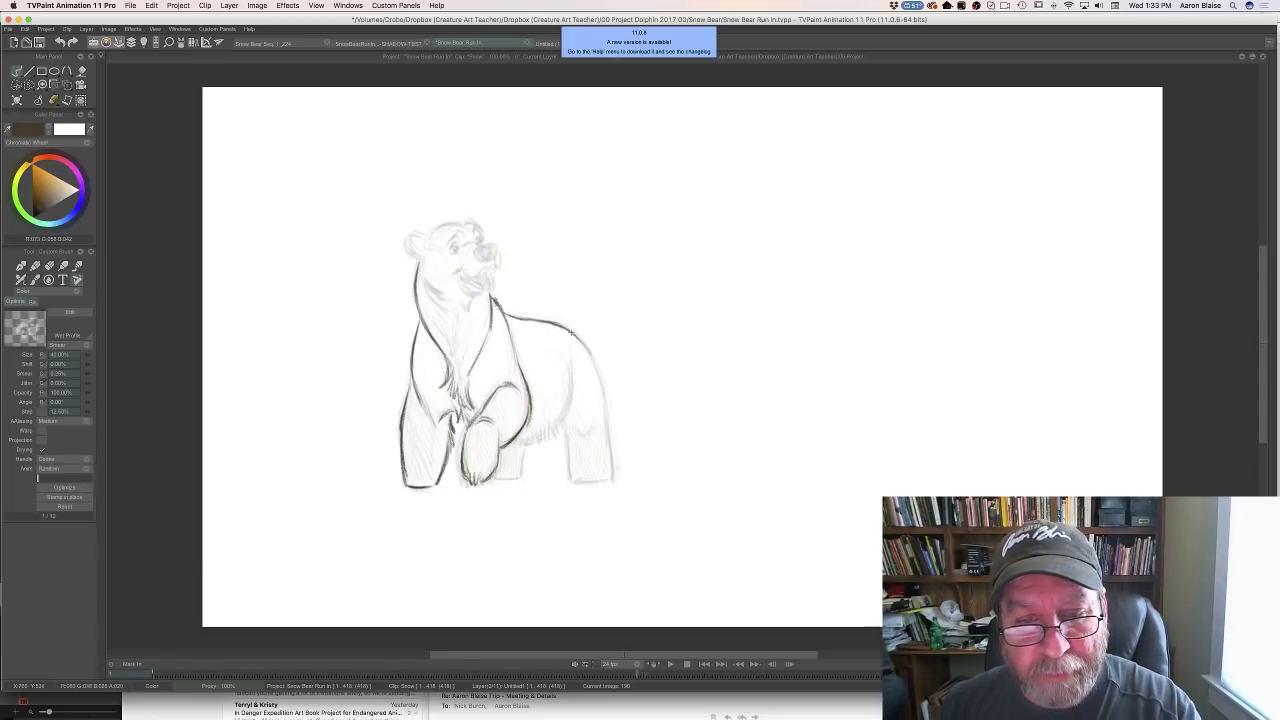
pyautogui.moveTo(601, 395); pyautogui.dragTo(586, 350)
pyautogui.moveTo(598, 373); pyautogui.dragTo(610, 440)
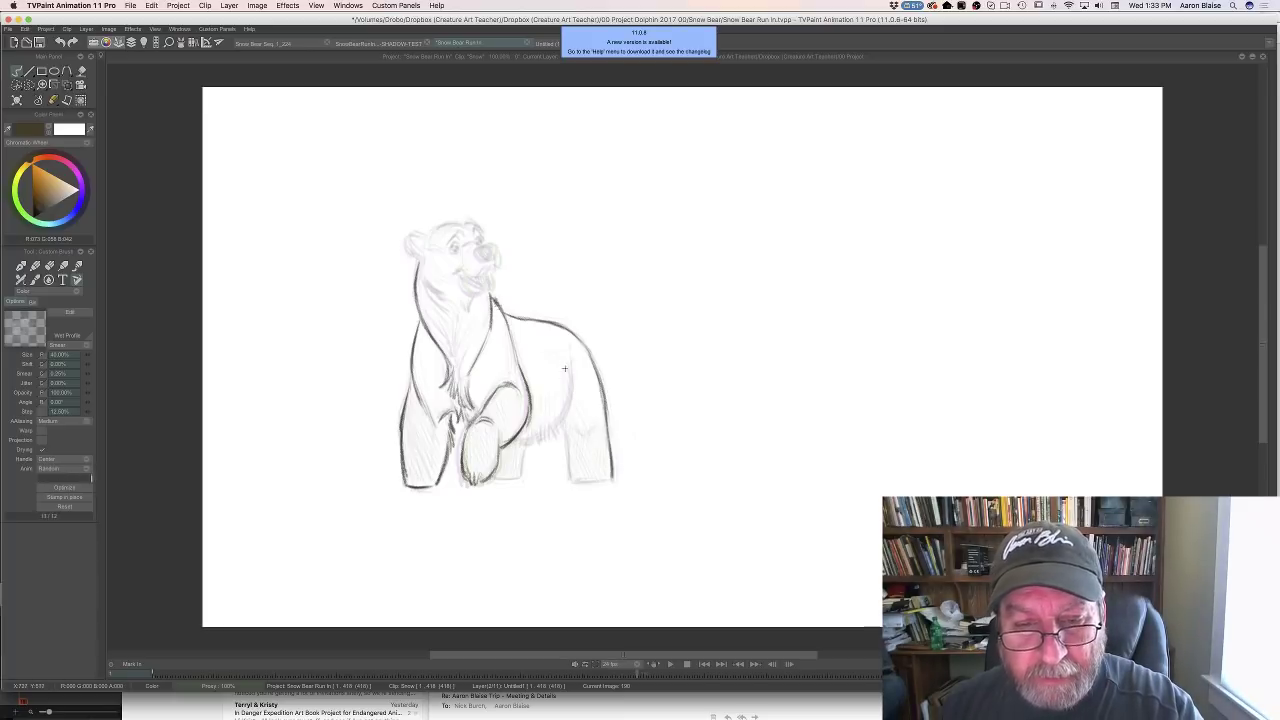
# Draw the haunch line, belly fur and the hind leg's inner edge and foot, and add the knee crease
pyautogui.moveTo(565, 360)
pyautogui.mouseDown()
pyautogui.moveTo(561, 417)
pyautogui.moveTo(546, 435)
pyautogui.moveTo(540, 417)
pyautogui.moveTo(512, 446)
pyautogui.mouseUp()
pyautogui.moveTo(536, 410)
pyautogui.mouseDown()
pyautogui.moveTo(568, 473)
pyautogui.moveTo(567, 451)
pyautogui.moveTo(568, 466)
pyautogui.moveTo(608, 482)
pyautogui.mouseUp()
pyautogui.moveTo(586, 482); pyautogui.dragTo(612, 480)
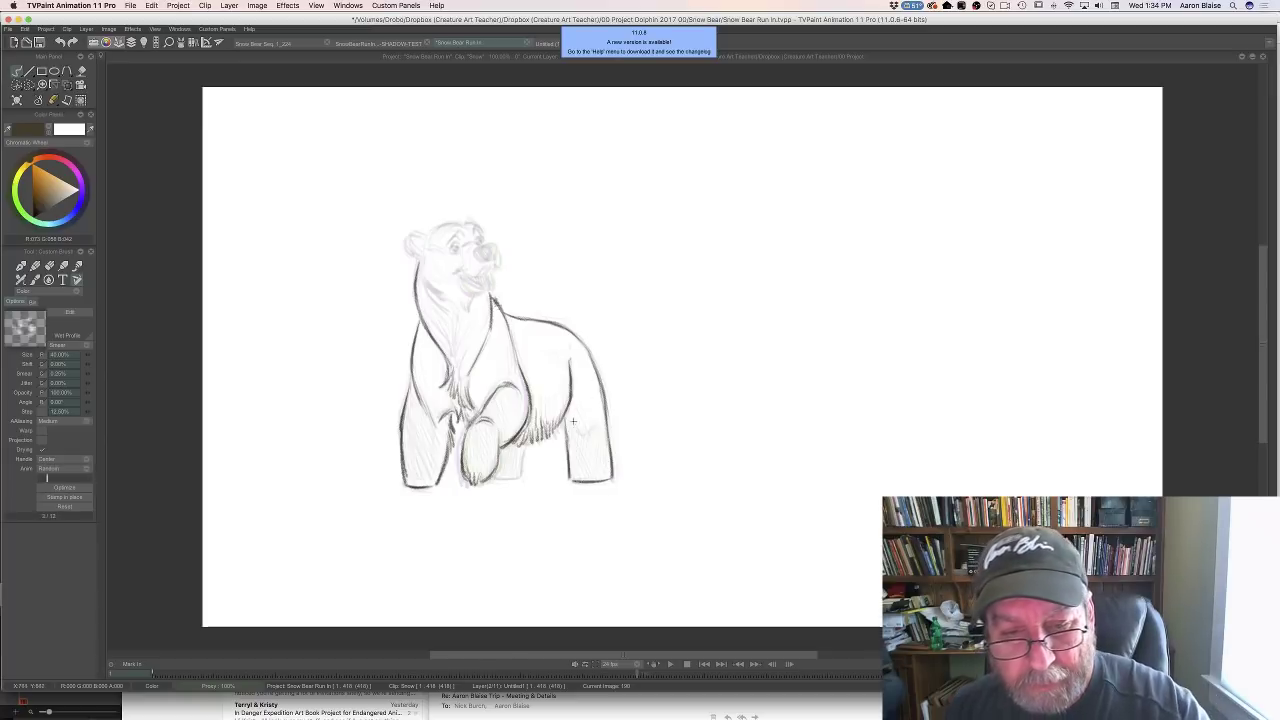
pyautogui.moveTo(577, 415); pyautogui.dragTo(595, 418)
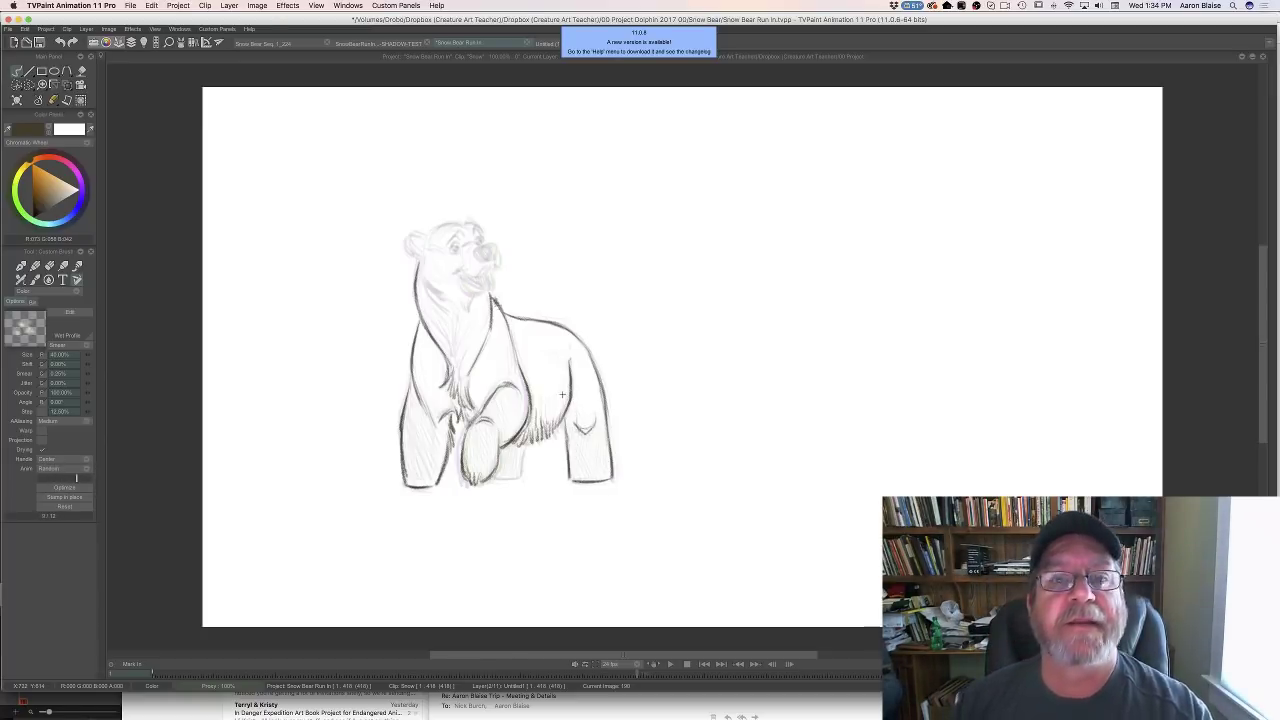
# Compare the neighbouring frames and shade the near hind leg below the knee with diagonal hatching
pyautogui.press('Left')
pyautogui.press('Right')
pyautogui.press('Left')
pyautogui.press('Right')
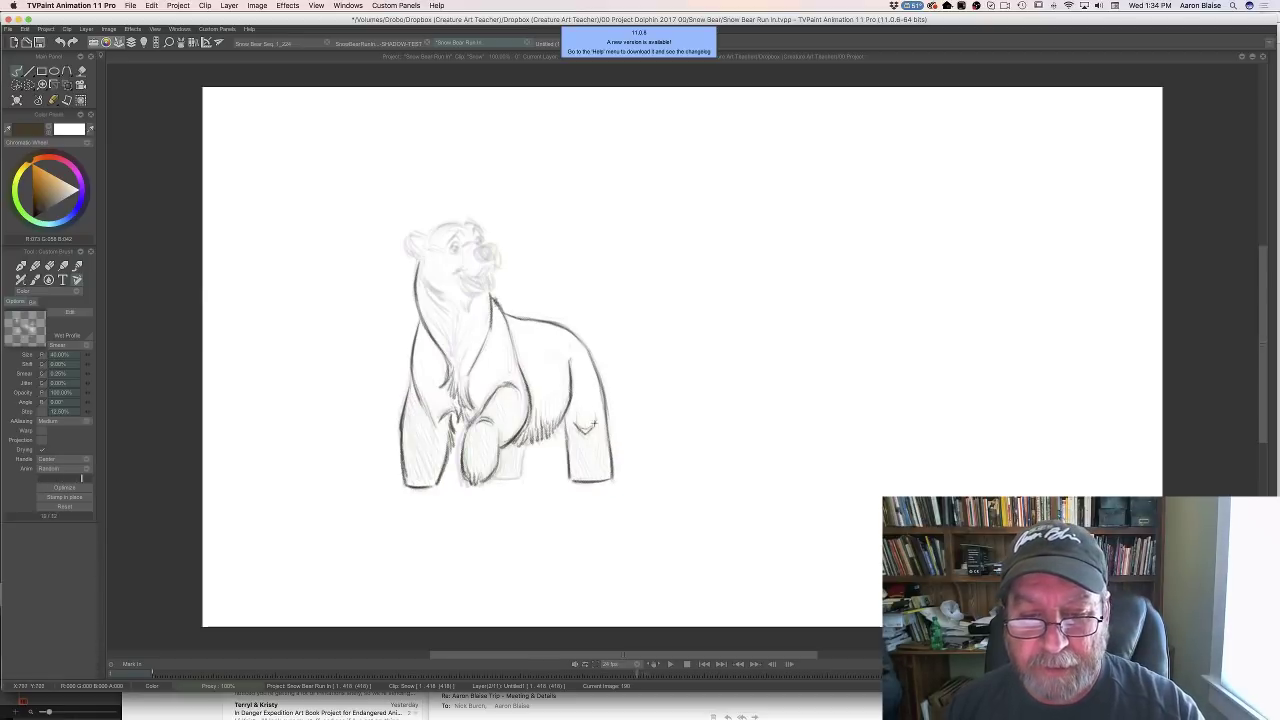
pyautogui.moveTo(599, 431); pyautogui.dragTo(603, 479)
pyautogui.moveTo(569, 438)
pyautogui.mouseDown()
pyautogui.moveTo(597, 480)
pyautogui.moveTo(576, 482)
pyautogui.mouseUp()
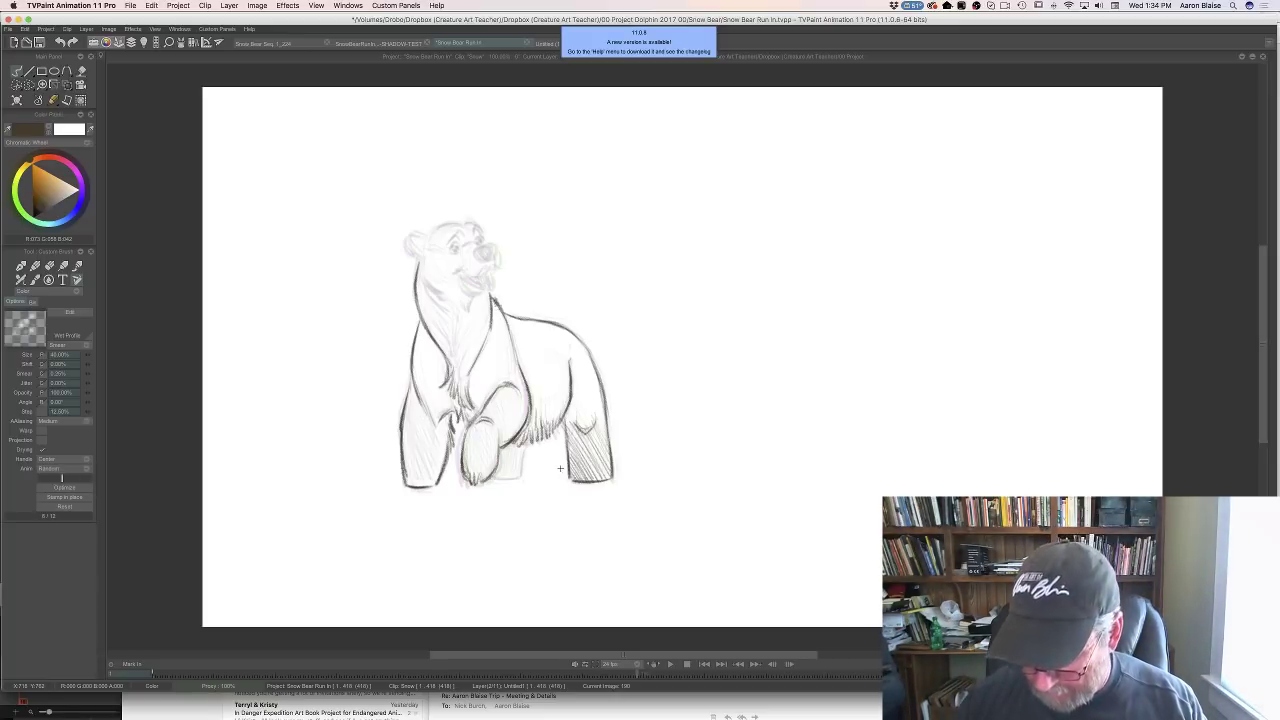
# Outline the far hind leg behind the raised paw and hatch it, checking it against the adjacent frames
pyautogui.press('Left')
pyautogui.press('Left')
pyautogui.press('Right')
pyautogui.press('Left')
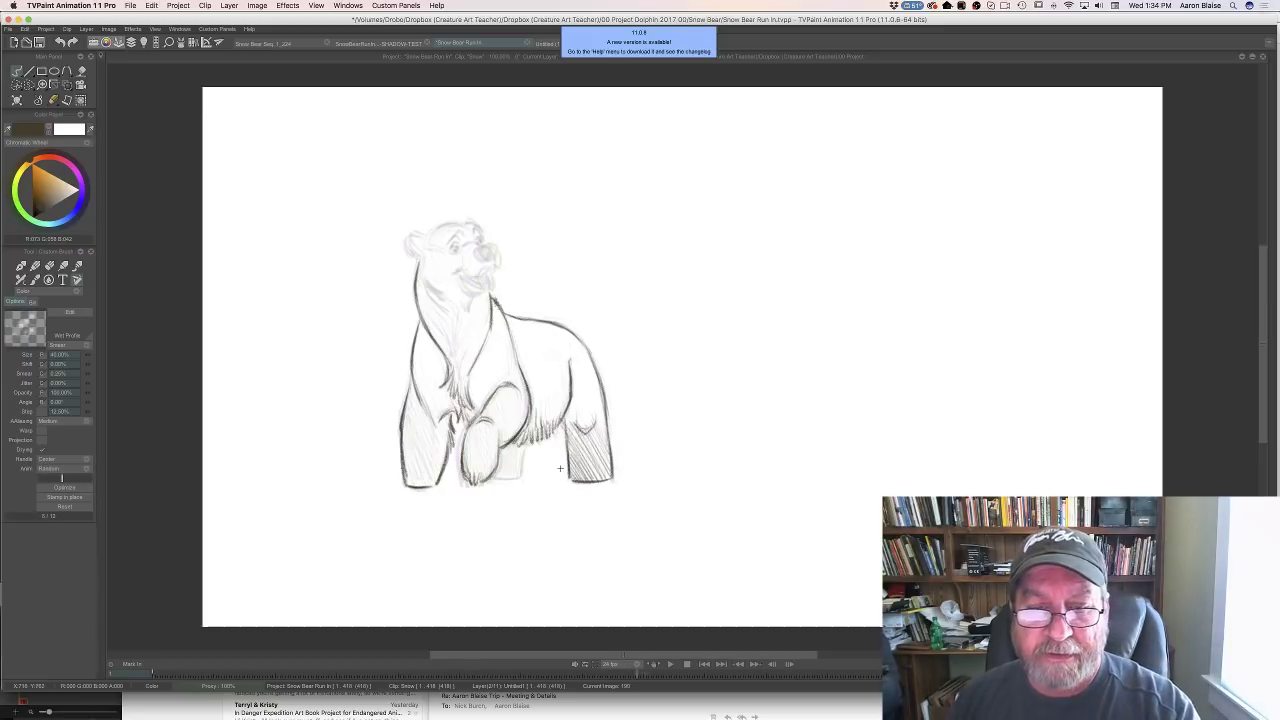
pyautogui.press('Right')
pyautogui.press('Left')
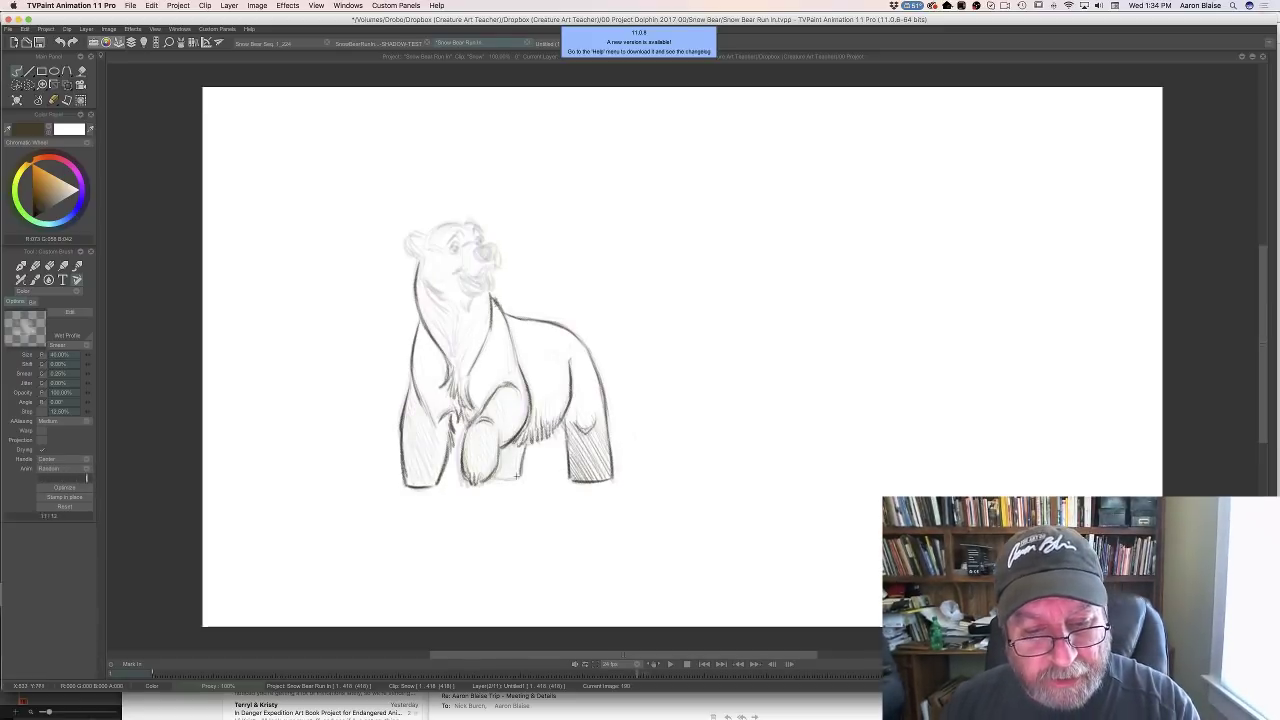
pyautogui.moveTo(520, 455); pyautogui.dragTo(490, 463)
pyautogui.press('Left')
pyautogui.press('Right')
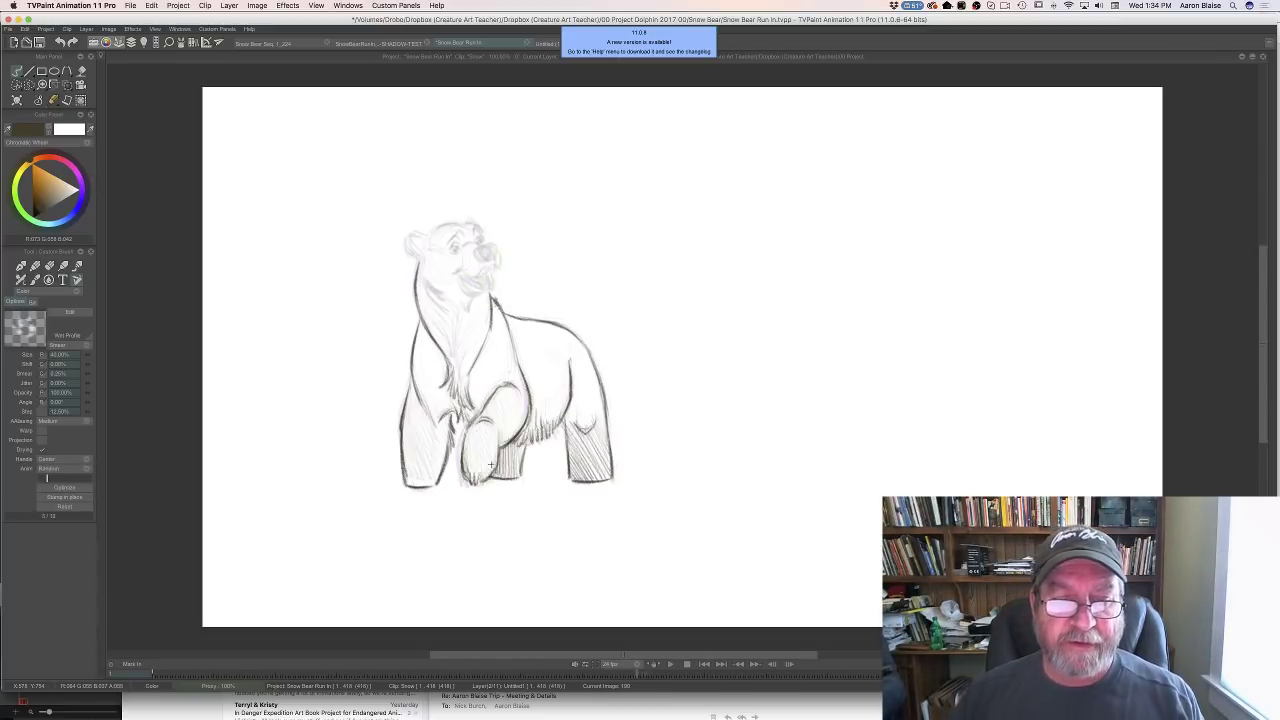
# Sketch light curved contour strokes on the bear's flank just ahead of the haunch line
pyautogui.press('Left')
pyautogui.press('Right')
pyautogui.press('Left')
pyautogui.press('Right')
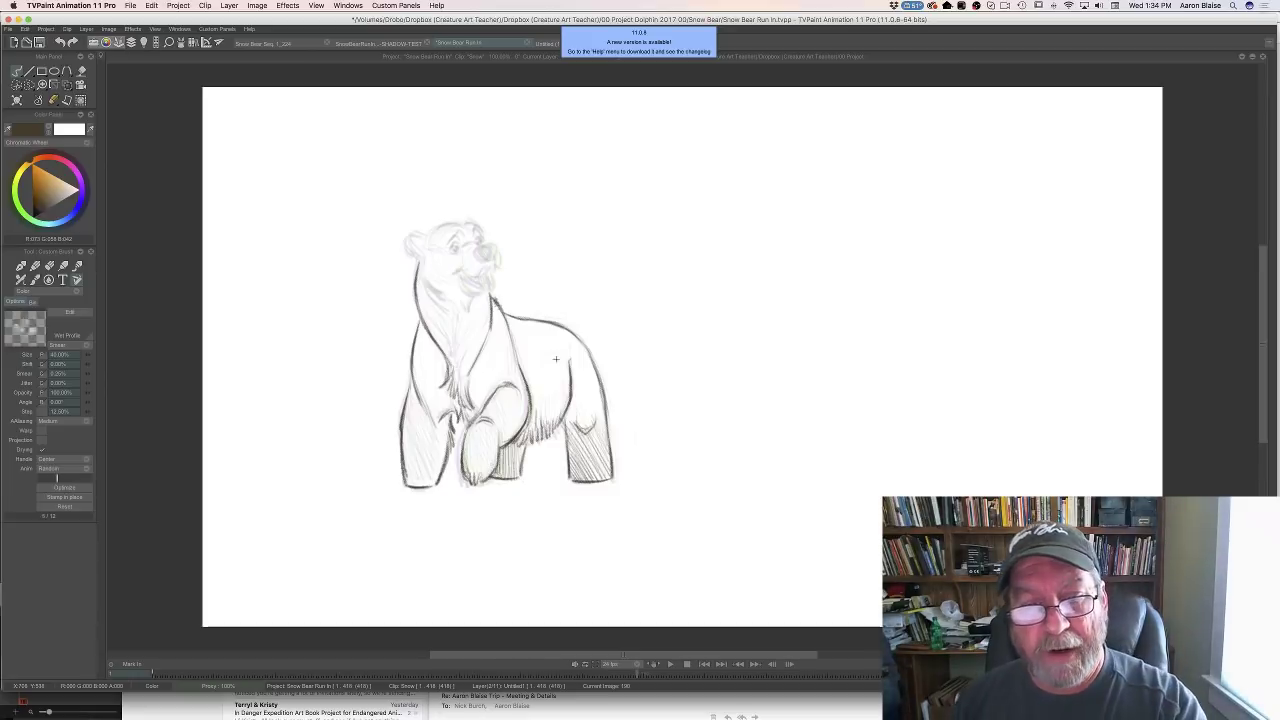
pyautogui.moveTo(532, 355); pyautogui.dragTo(552, 346)
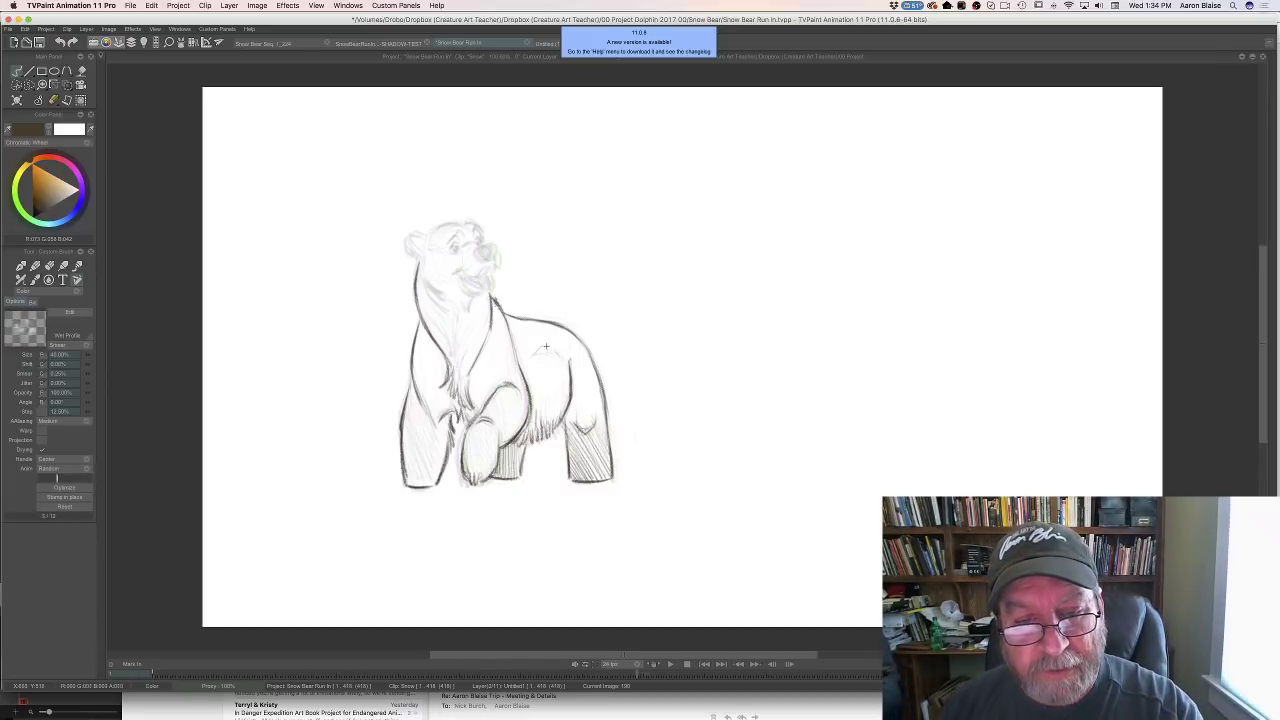
# Draw the near ear, the crown of the head and the cheek line, matching them to the neighbouring frame
pyautogui.press('Right')
pyautogui.press('Left')
pyautogui.press('Right')
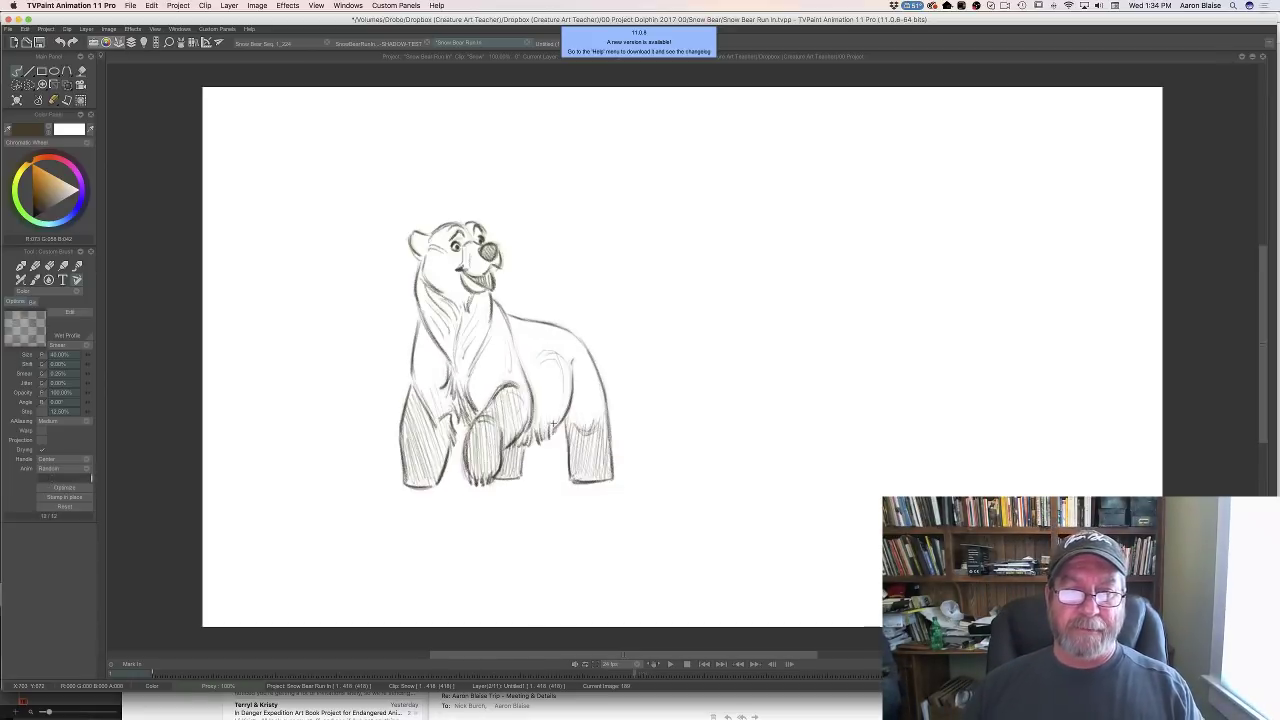
pyautogui.press('Left')
pyautogui.press('Right')
pyautogui.press('Left')
pyautogui.press('Right')
pyautogui.press('Left')
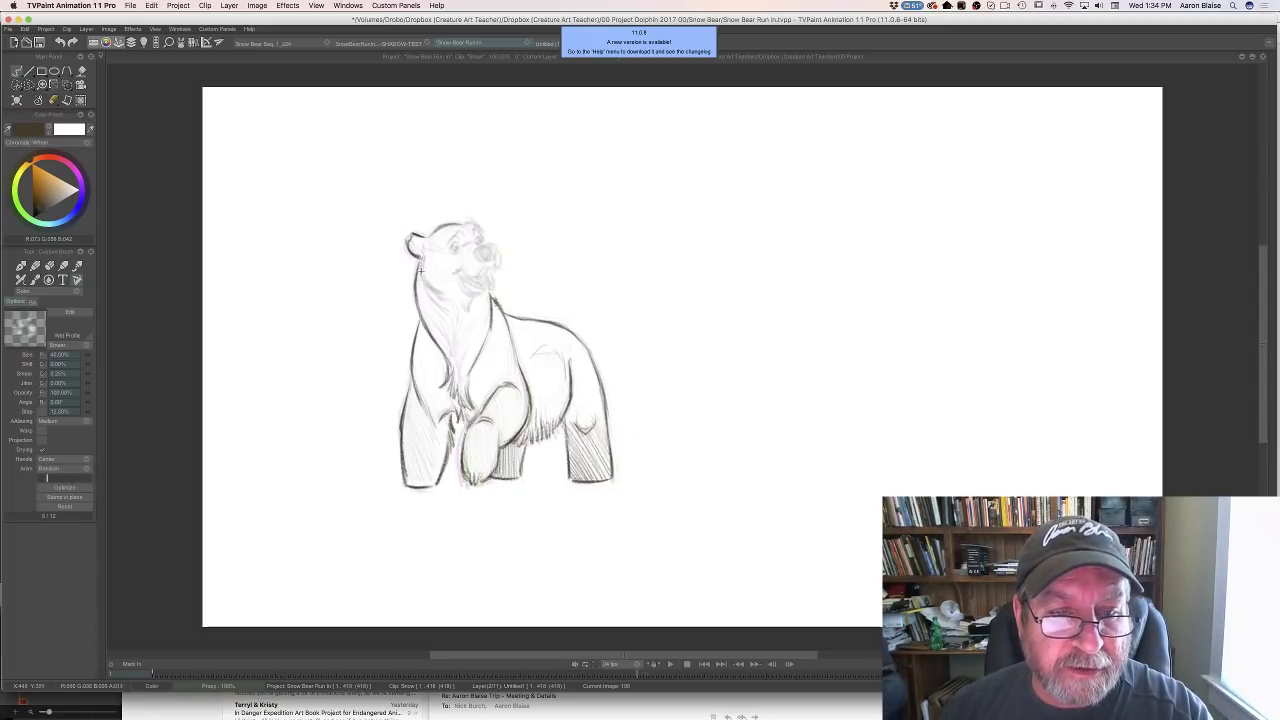
pyautogui.moveTo(441, 293); pyautogui.dragTo(442, 294)
pyautogui.press('Left')
pyautogui.press('Right')
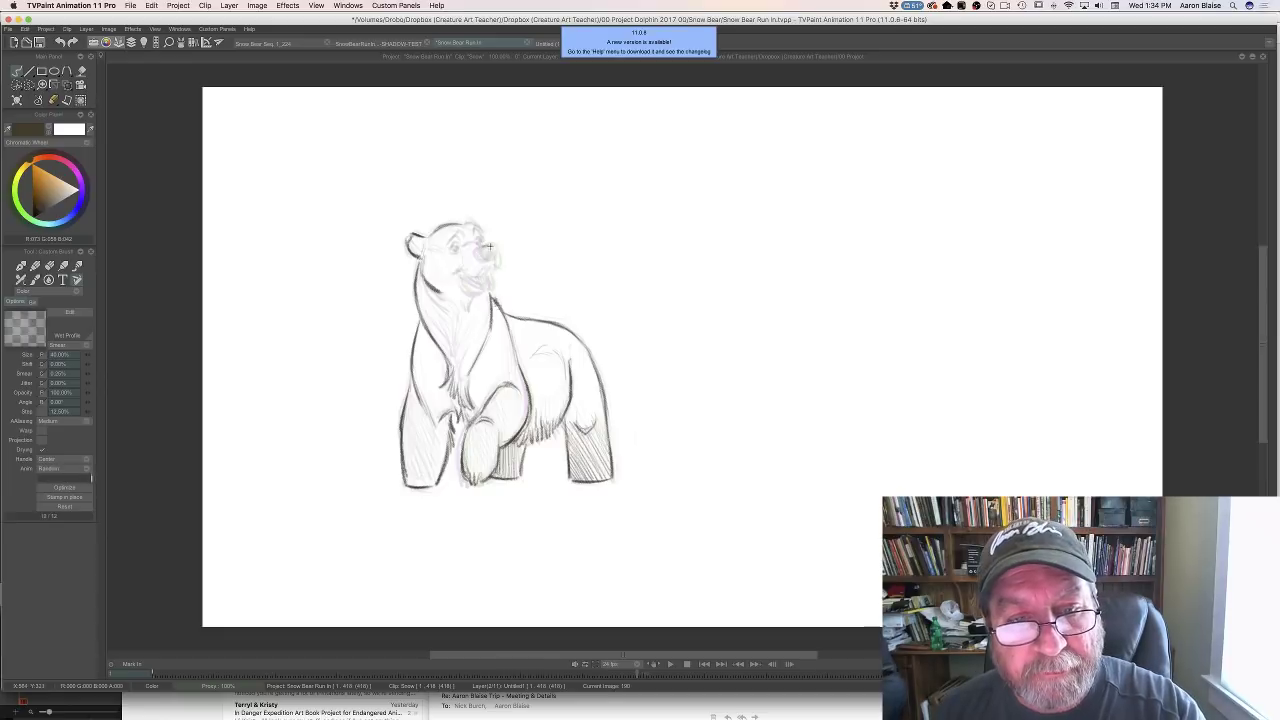
# Outline and shade the bear's nose, then draw the muzzle front and upper mouth line
pyautogui.moveTo(493, 247); pyautogui.dragTo(479, 250)
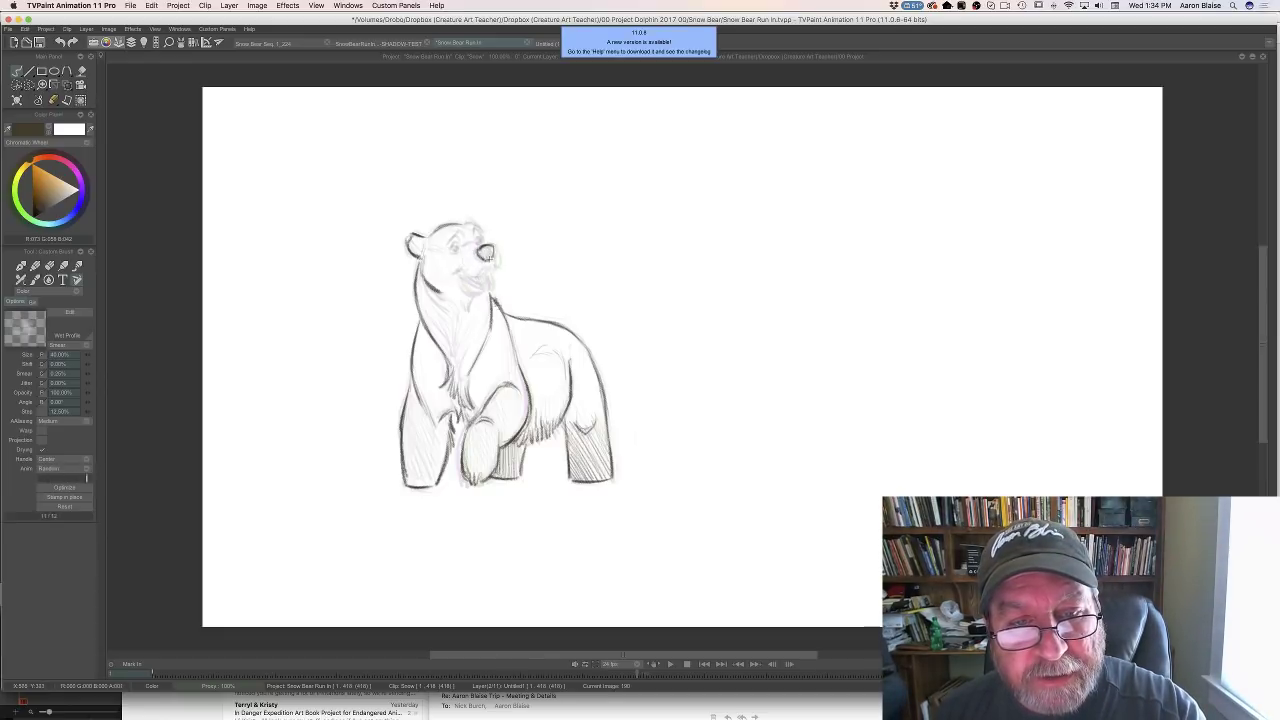
pyautogui.moveTo(485, 252); pyautogui.dragTo(478, 250)
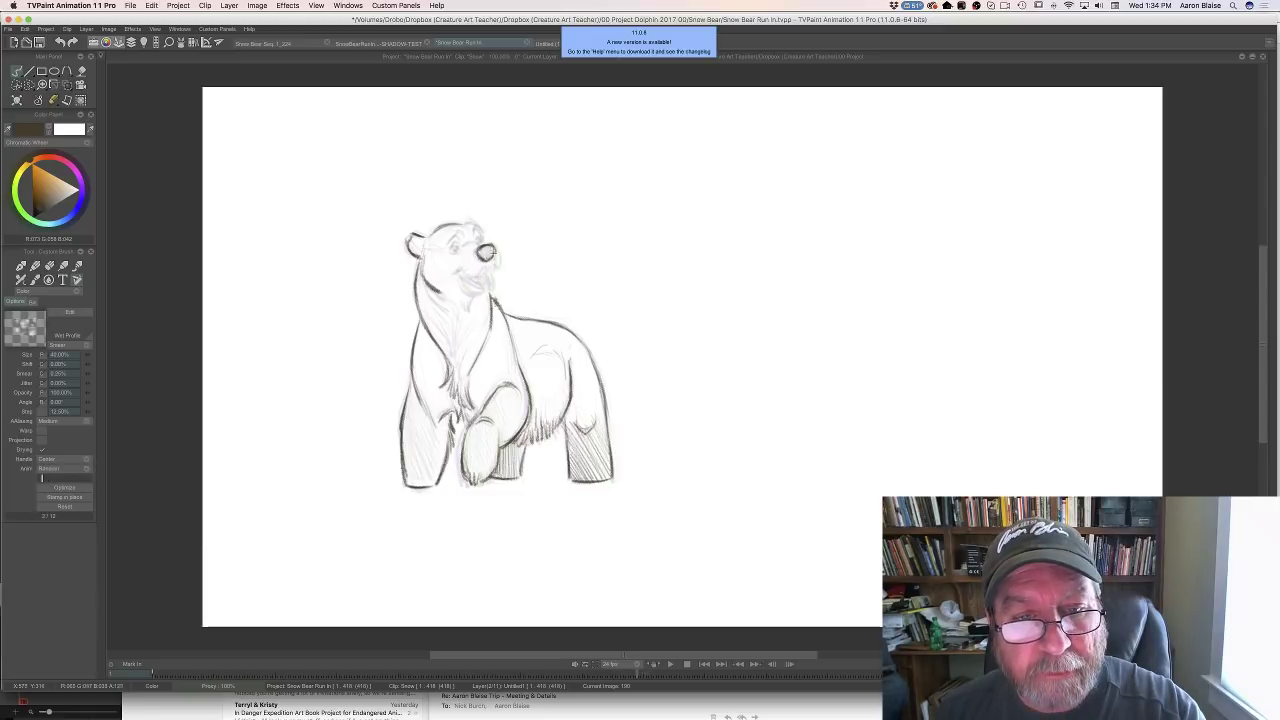
pyautogui.press('Left')
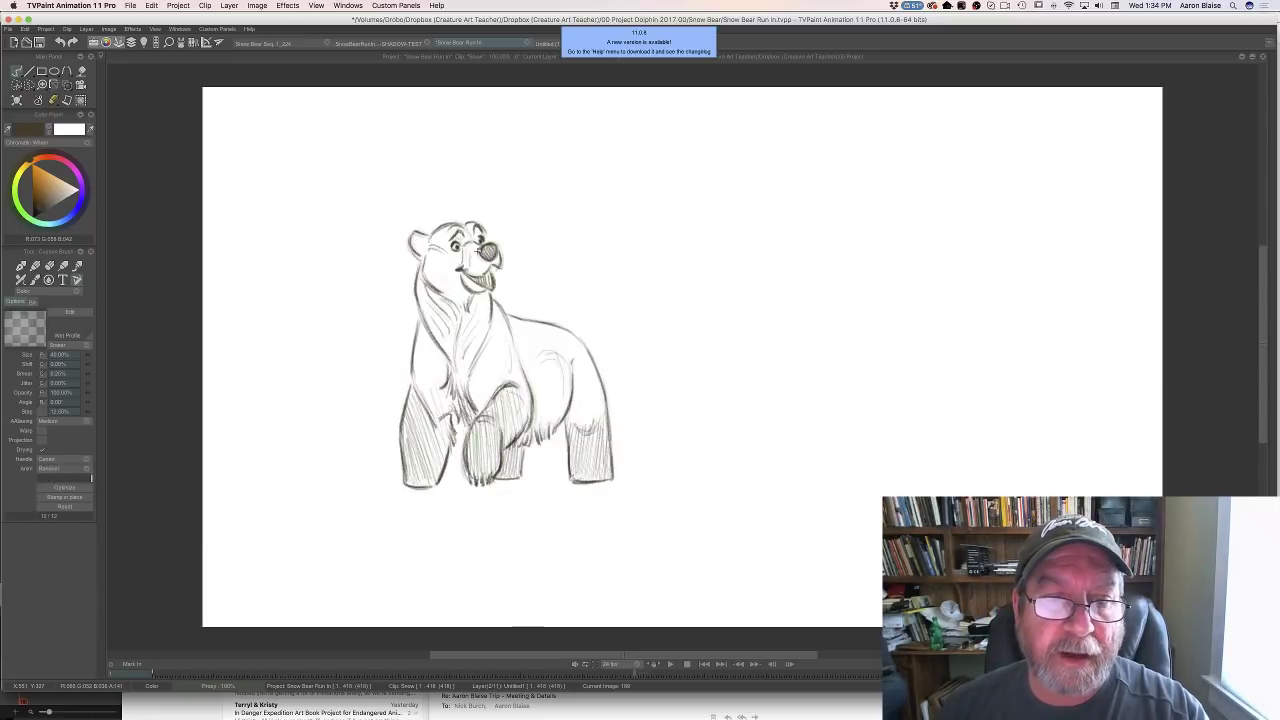
pyautogui.press('Right')
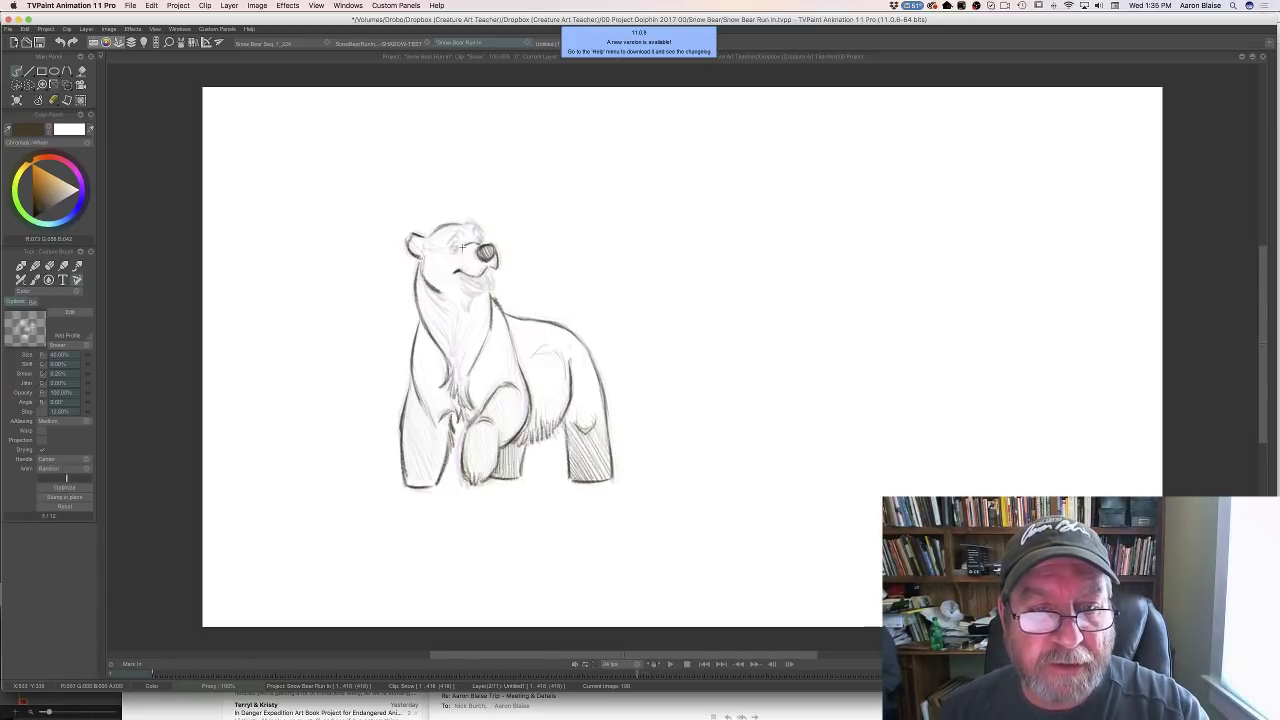
# Draw the open mouth and lower jaw, and complete the eyes, brows and neck fur
pyautogui.press('Left')
pyautogui.press('Right')
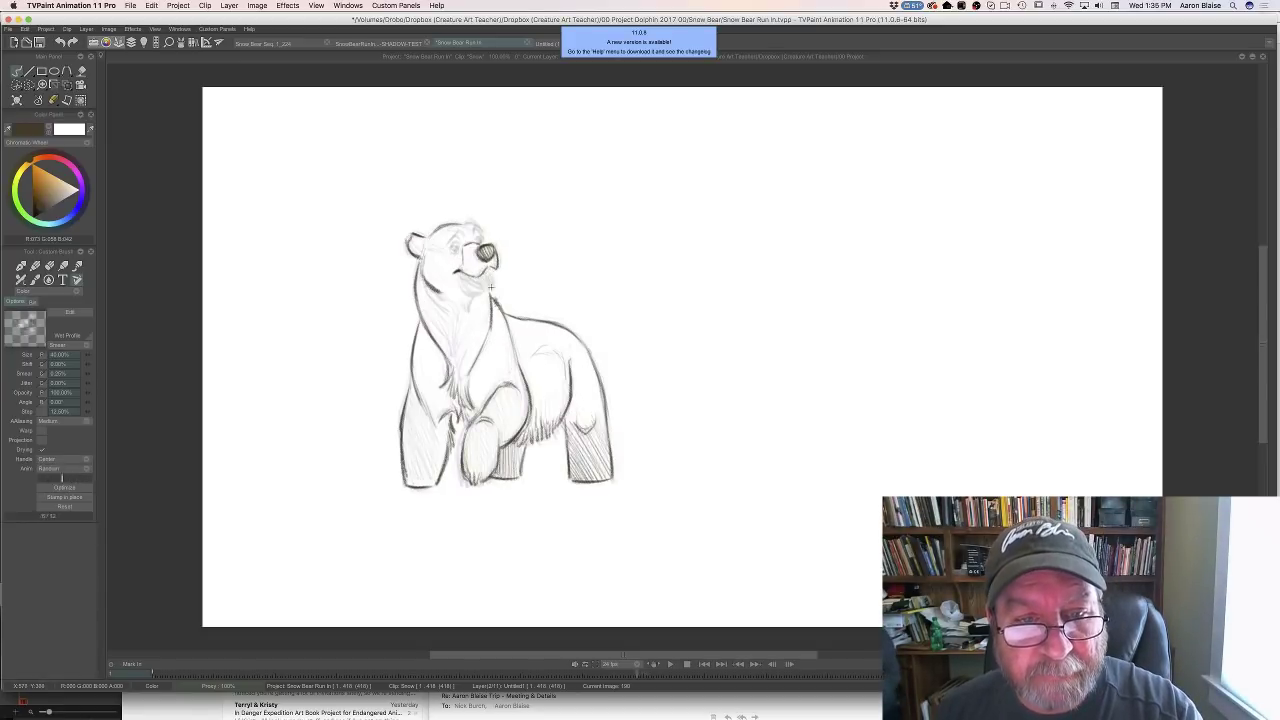
pyautogui.moveTo(489, 276); pyautogui.dragTo(490, 288)
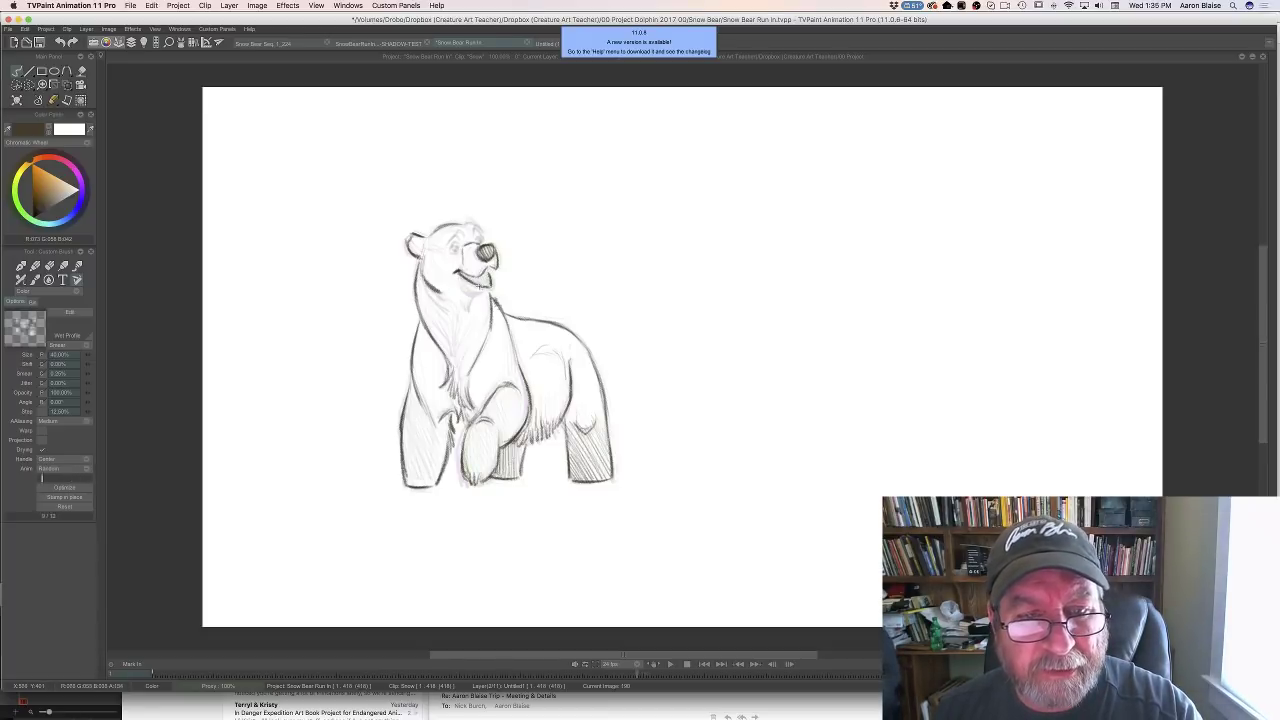
pyautogui.moveTo(460, 283); pyautogui.dragTo(489, 291)
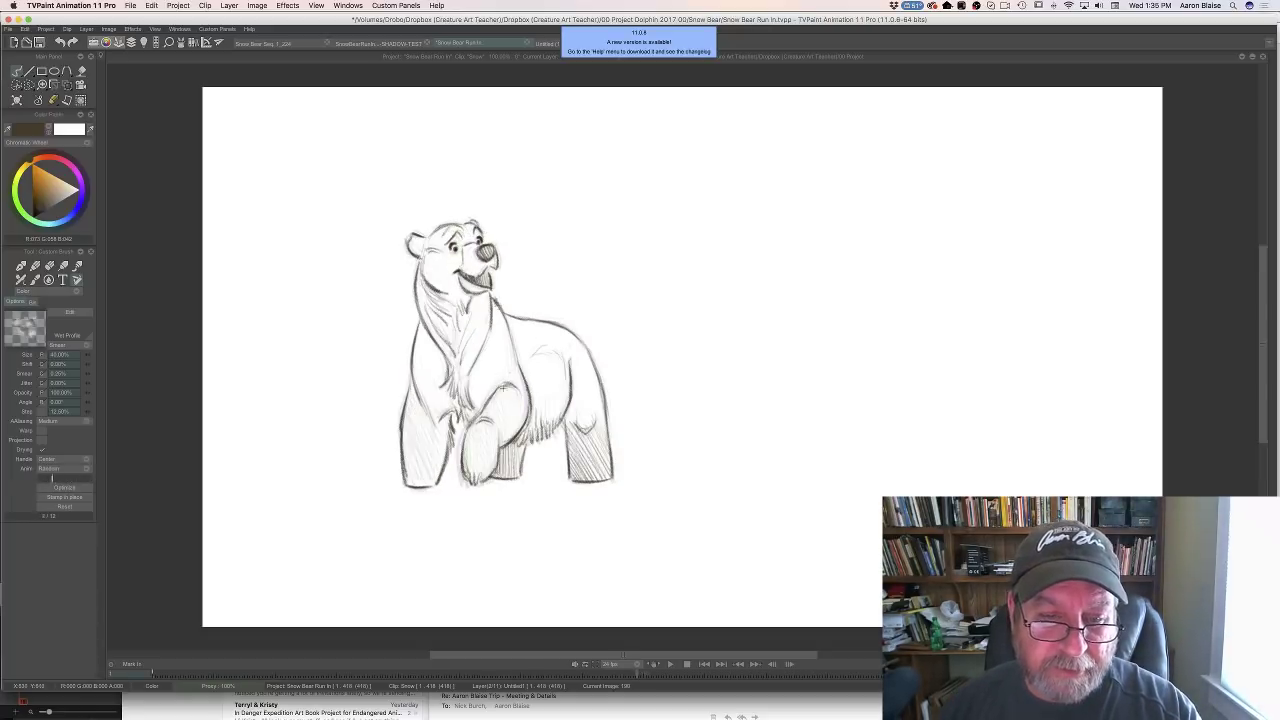
# Hatch the raised front leg, its paw and the planted front leg, and compare the shading with the previous frame
pyautogui.moveTo(499, 394); pyautogui.dragTo(502, 441)
pyautogui.moveTo(479, 422); pyautogui.dragTo(494, 455)
pyautogui.moveTo(471, 424)
pyautogui.mouseDown()
pyautogui.moveTo(490, 462)
pyautogui.moveTo(464, 480)
pyautogui.mouseUp()
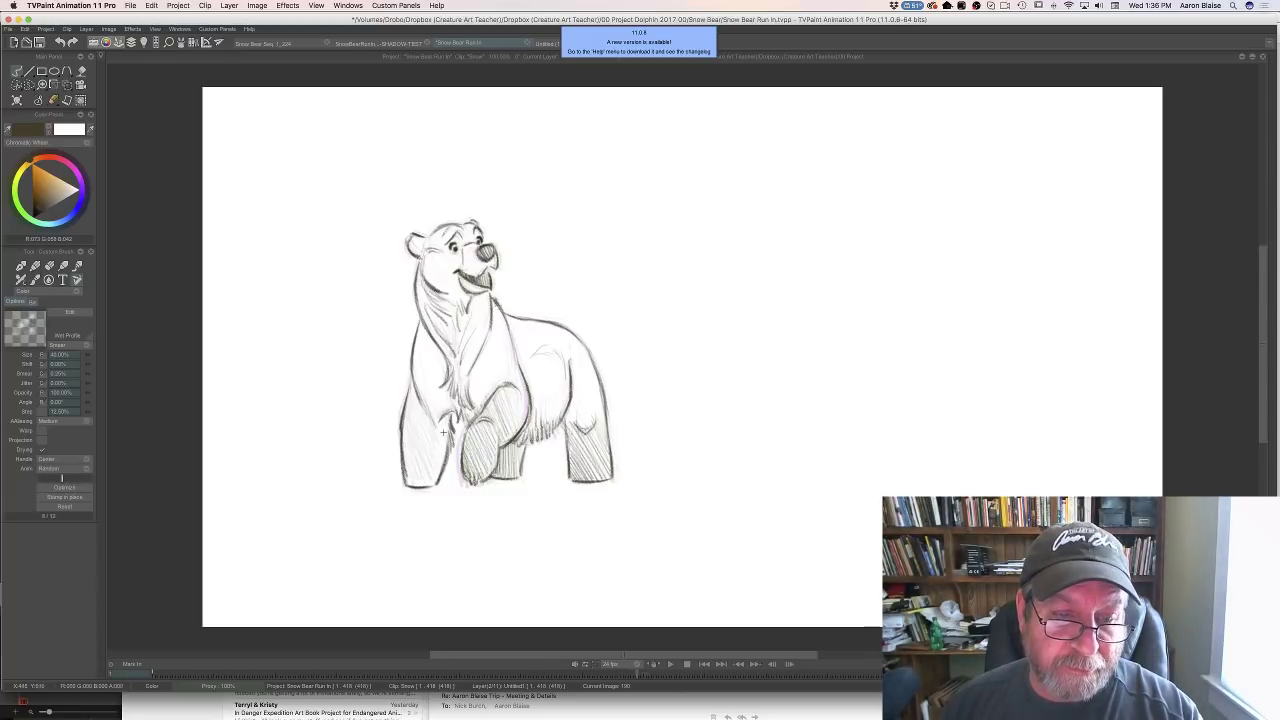
pyautogui.moveTo(443, 432)
pyautogui.mouseDown()
pyautogui.moveTo(415, 403)
pyautogui.moveTo(433, 450)
pyautogui.moveTo(407, 428)
pyautogui.moveTo(404, 488)
pyautogui.mouseUp()
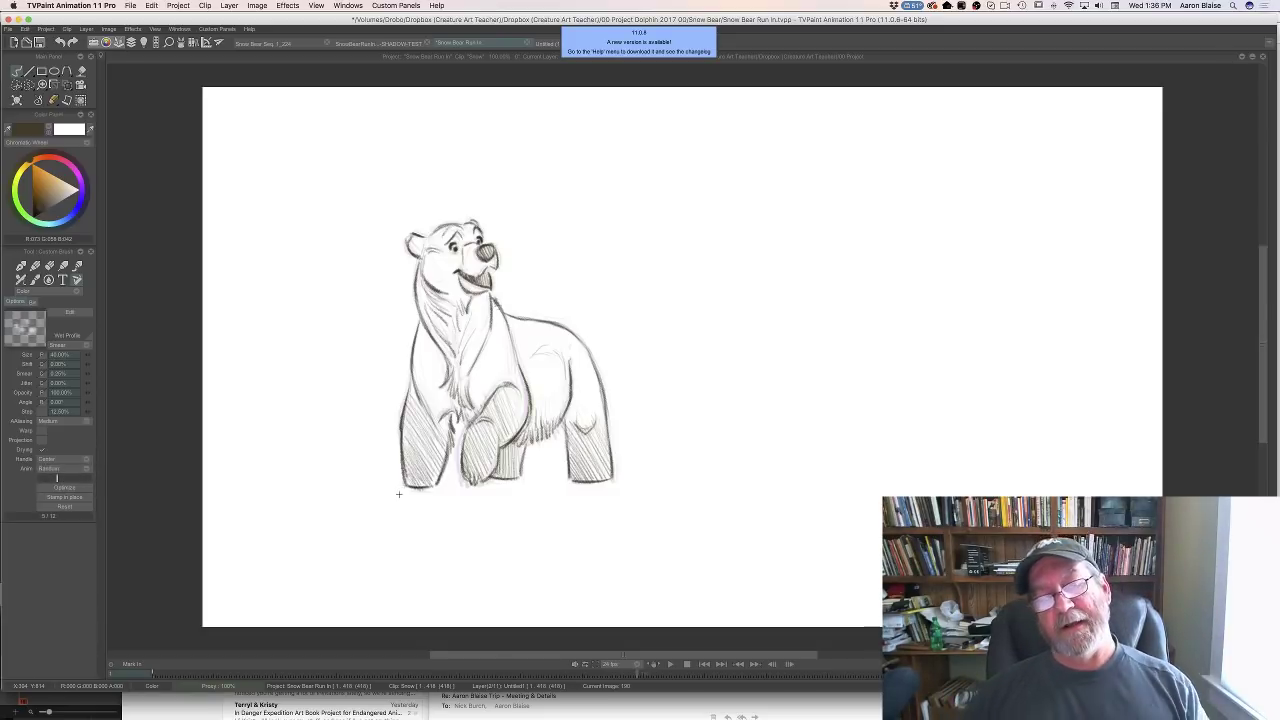
pyautogui.press('Left')
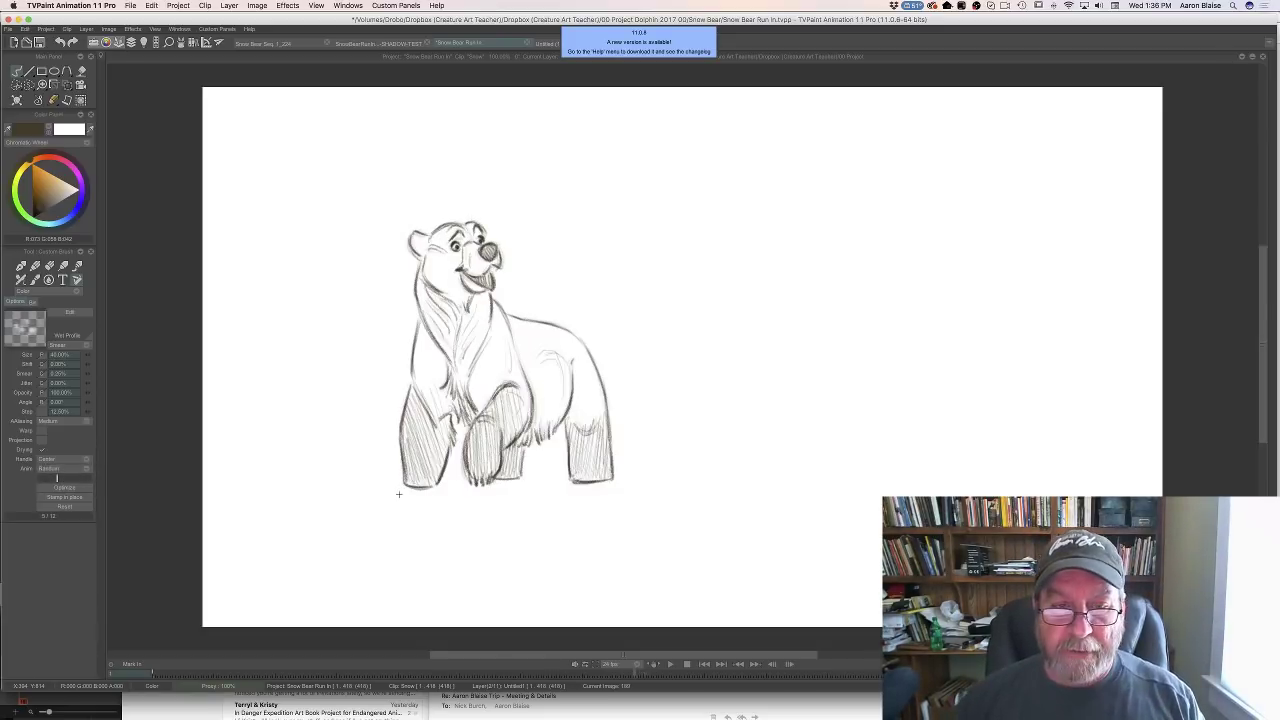
pyautogui.press('Right')
pyautogui.press('Left')
pyautogui.press('Right')
pyautogui.press('Left')
pyautogui.press('Right')
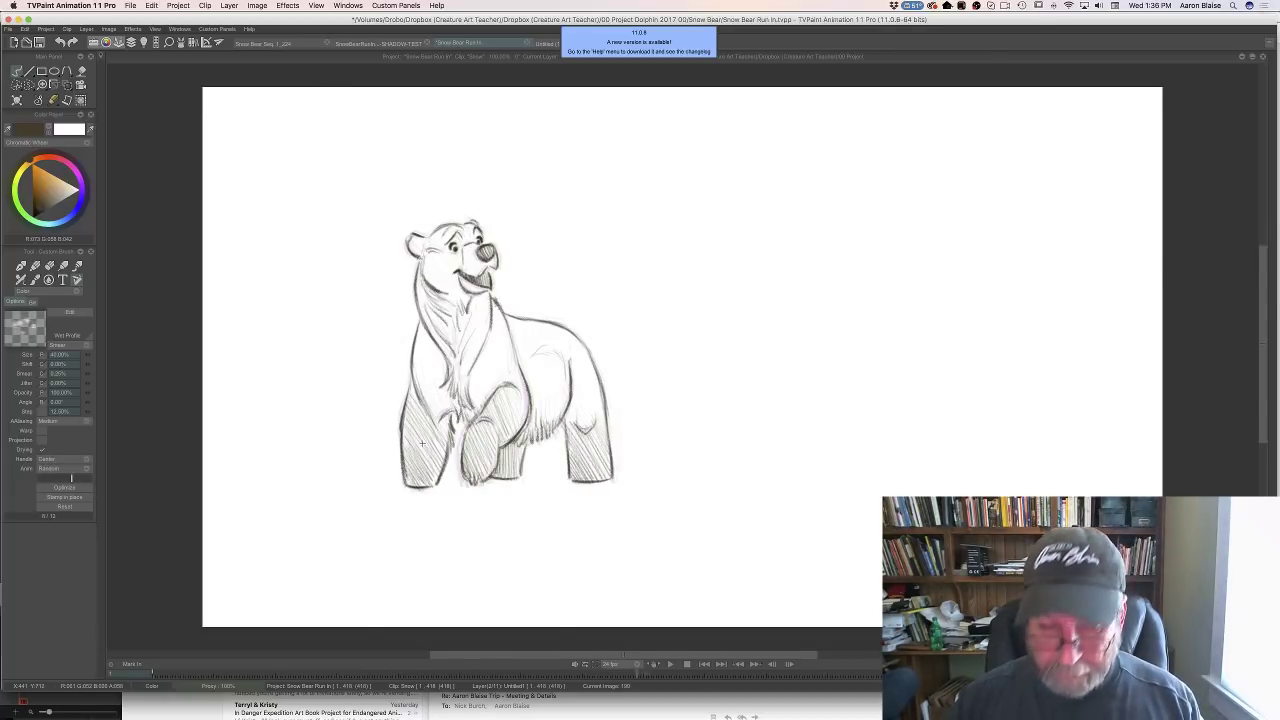
# Show the timeline and step back and forth through the bear drawings to review the motion up to frame 200
pyautogui.press('Tab')
pyautogui.moveTo(733, 532); pyautogui.dragTo(580, 550)
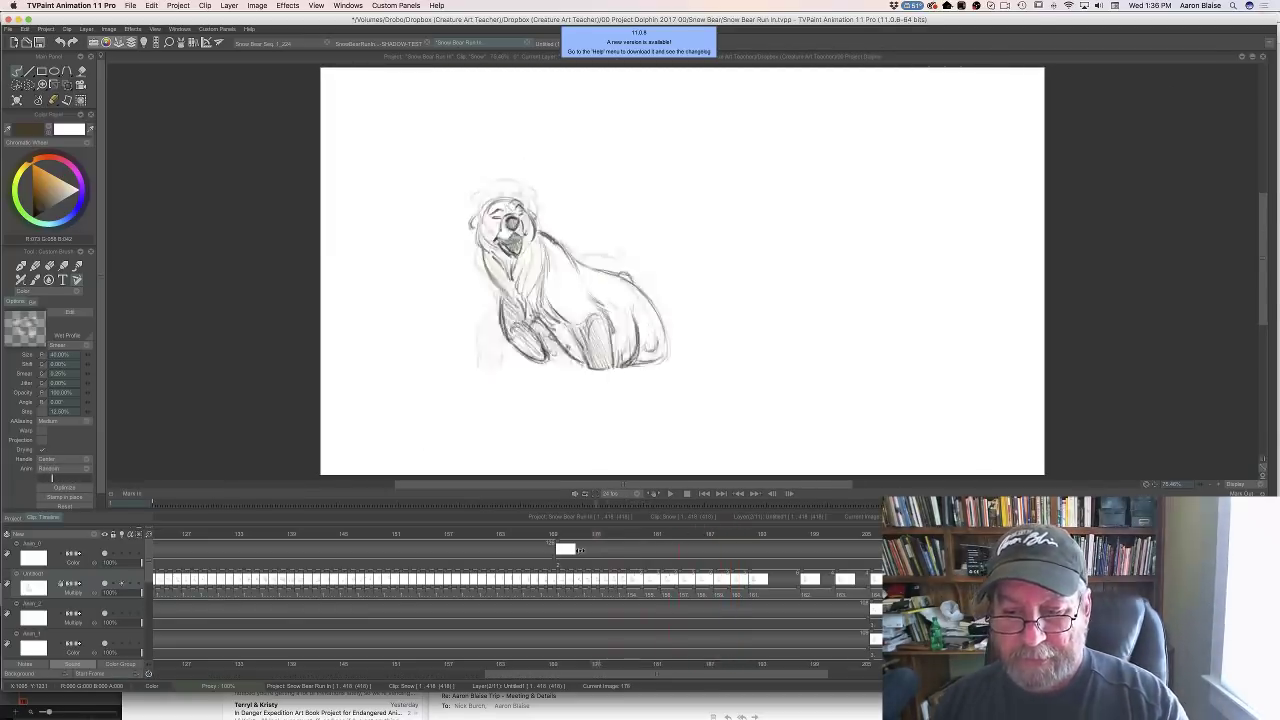
pyautogui.press('Right')
pyautogui.press('Right')
pyautogui.press('Right')
pyautogui.press('Right')
pyautogui.press('Right')
pyautogui.press('Right')
pyautogui.press('Right')
pyautogui.press('Right')
pyautogui.press('Right')
pyautogui.press('Right')
pyautogui.press('Right')
pyautogui.press('Right')
pyautogui.press('Right')
pyautogui.press('Right')
pyautogui.press('Right')
pyautogui.press('Right')
pyautogui.press('Right')
pyautogui.press('Right')
pyautogui.press('Right')
pyautogui.press('Right')
pyautogui.press('Left')
pyautogui.press('Left')
pyautogui.press('Left')
pyautogui.press('Left')
pyautogui.press('Left')
pyautogui.press('Left')
pyautogui.press('Left')
pyautogui.press('Left')
pyautogui.press('Left')
pyautogui.press('Left')
pyautogui.press('Left')
pyautogui.press('Left')
pyautogui.press('Left')
pyautogui.press('Left')
pyautogui.press('Left')
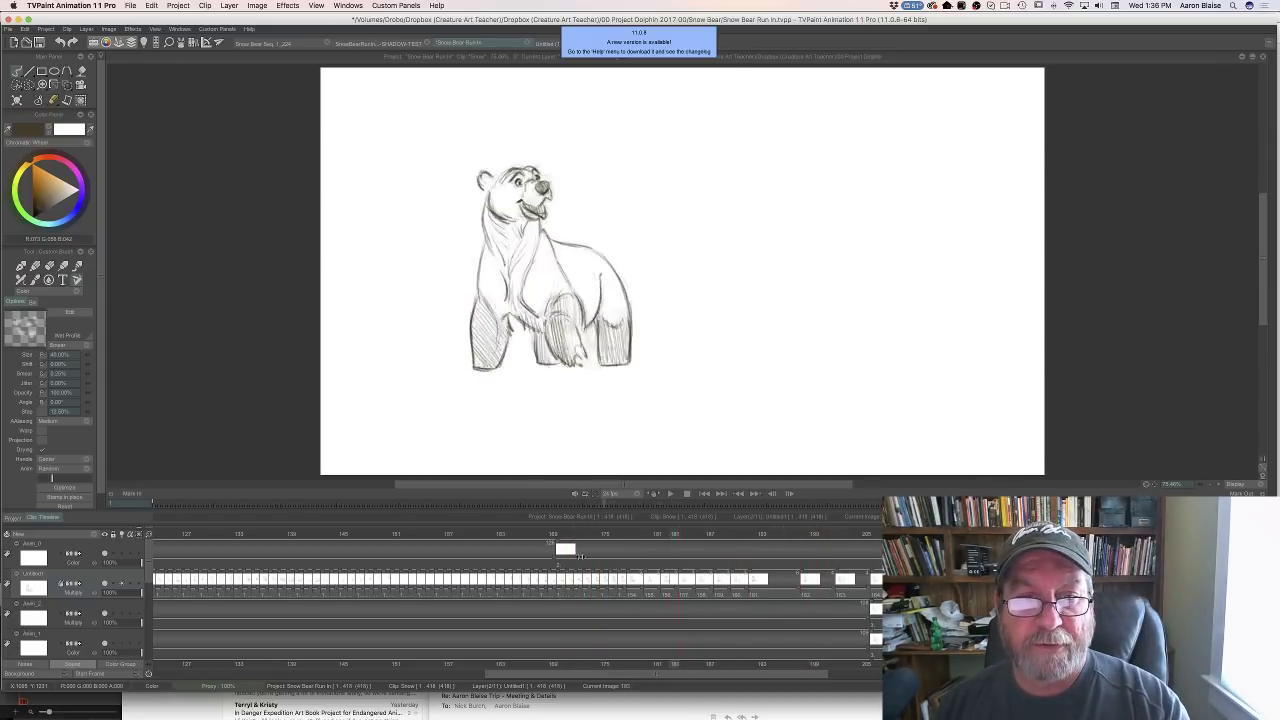
pyautogui.press('Right')
pyautogui.press('Right')
pyautogui.press('Right')
pyautogui.press('Right')
pyautogui.press('Right')
pyautogui.press('Right')
pyautogui.press('Right')
pyautogui.press('Right')
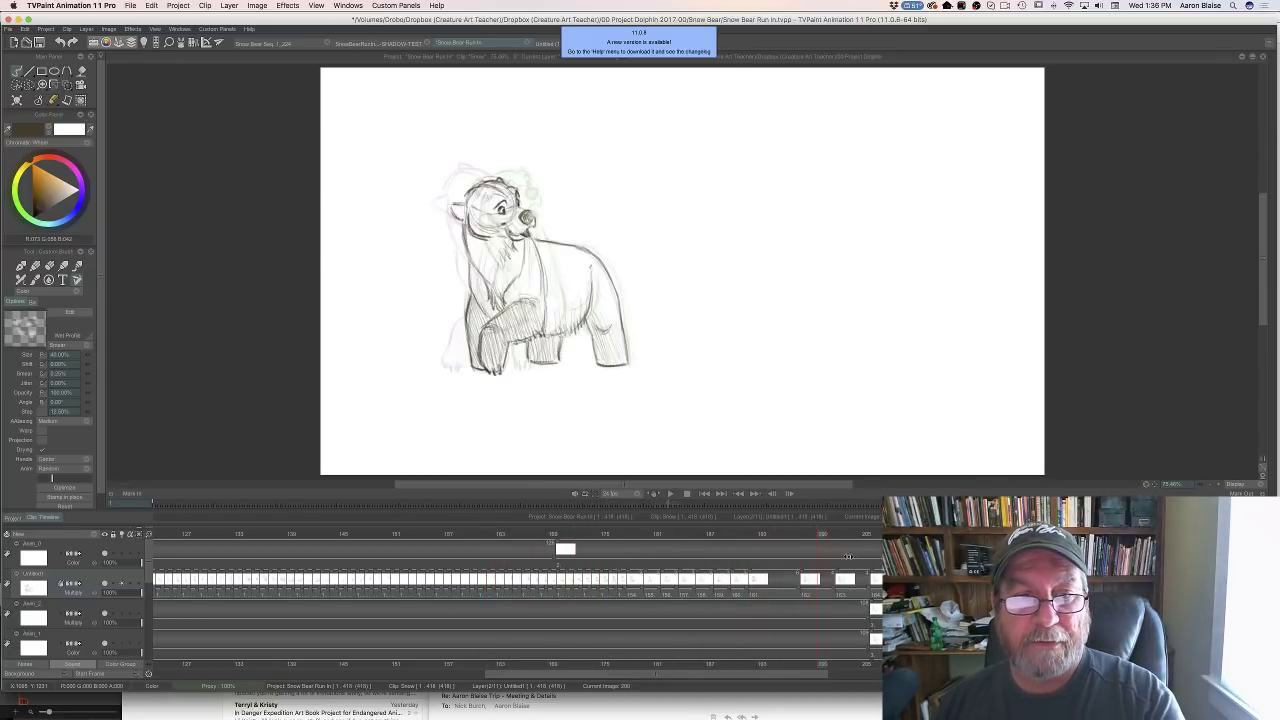
# Go to frame 202 and hide the other animation layers below the bear drawing layer
pyautogui.moveTo(848, 556)
pyautogui.mouseDown()
pyautogui.moveTo(596, 551)
pyautogui.moveTo(772, 554)
pyautogui.moveTo(602, 564)
pyautogui.moveTo(866, 562)
pyautogui.moveTo(842, 562)
pyautogui.mouseUp()
pyautogui.rightClick(842, 564)
pyautogui.click(842, 562)
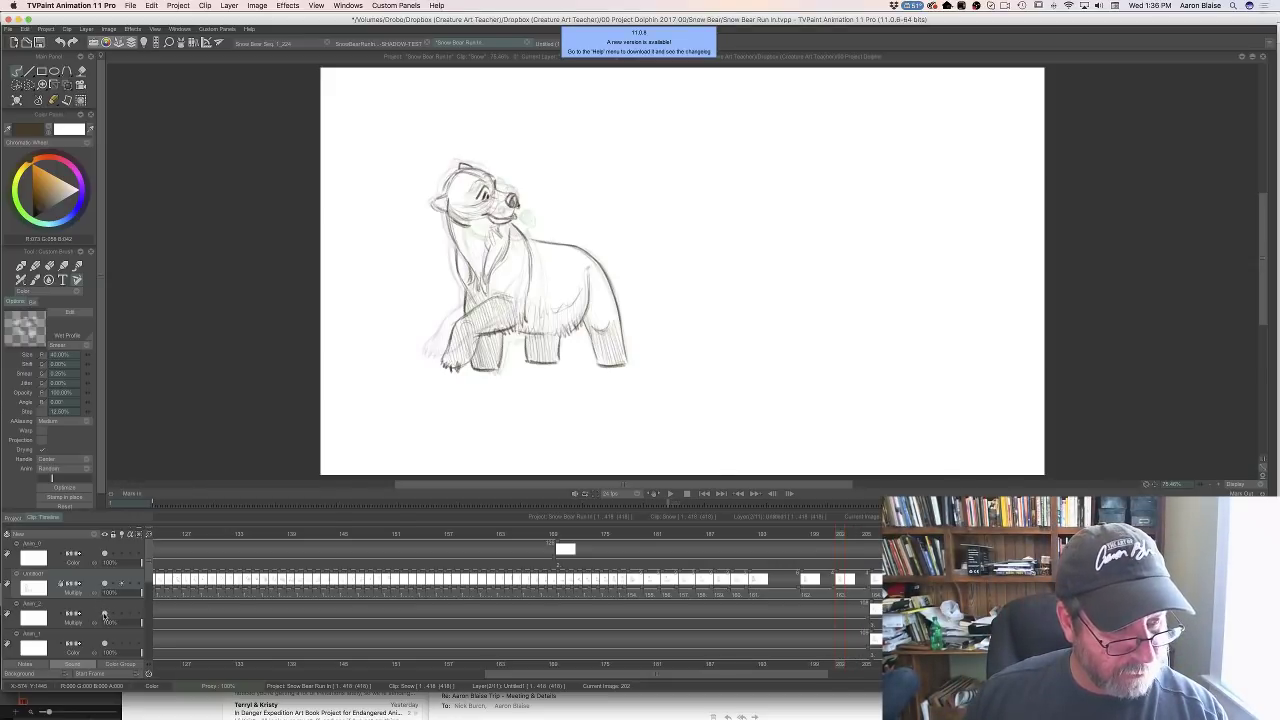
pyautogui.click(104, 615)
pyautogui.moveTo(148, 581); pyautogui.dragTo(147, 605)
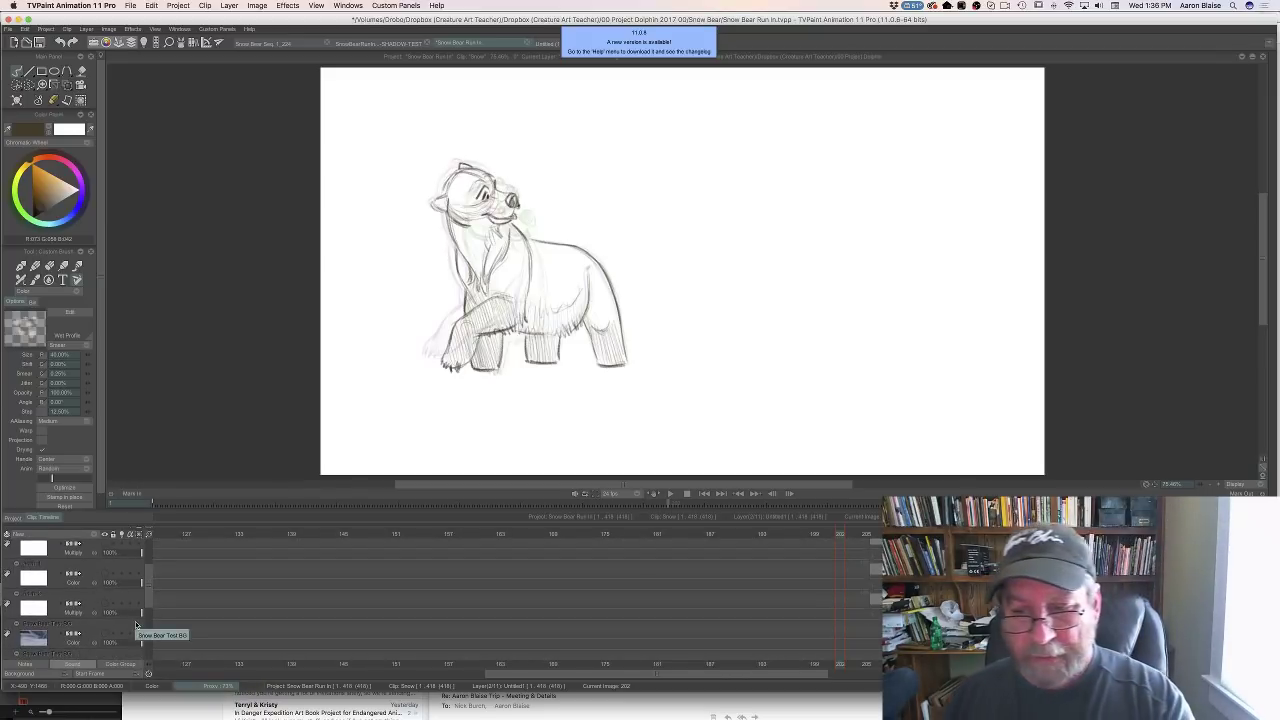
pyautogui.scroll(3, 142, 600)
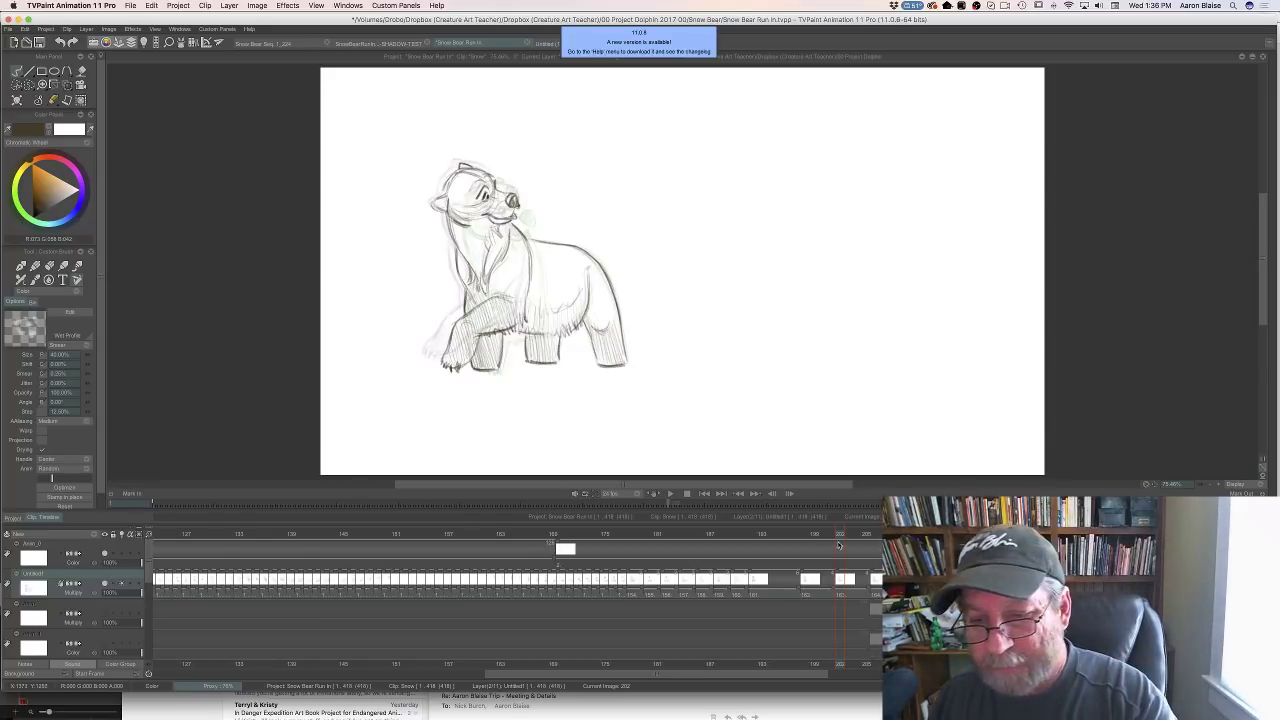
# Insert a blank drawing at frame 196 between the two neighbouring bear poses and return to the full canvas view
pyautogui.moveTo(833, 537)
pyautogui.mouseDown()
pyautogui.moveTo(779, 538)
pyautogui.moveTo(1188, 537)
pyautogui.moveTo(675, 537)
pyautogui.moveTo(761, 537)
pyautogui.mouseUp()
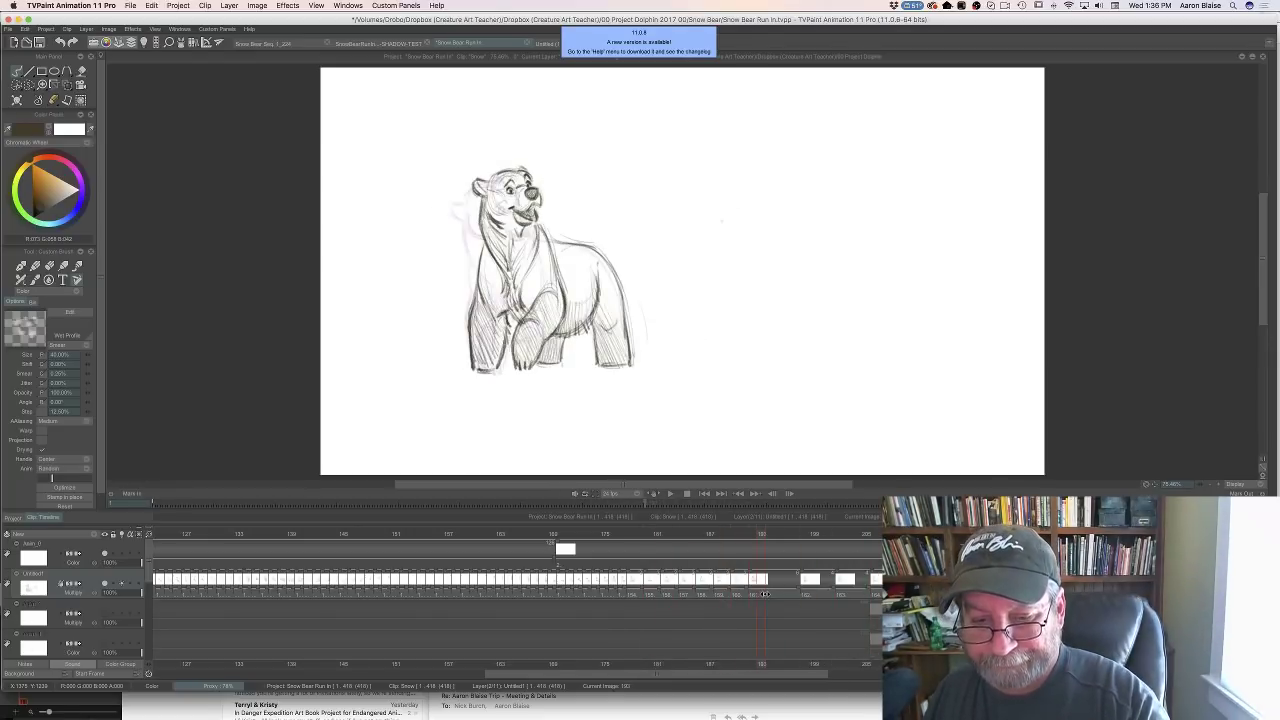
pyautogui.click(767, 593)
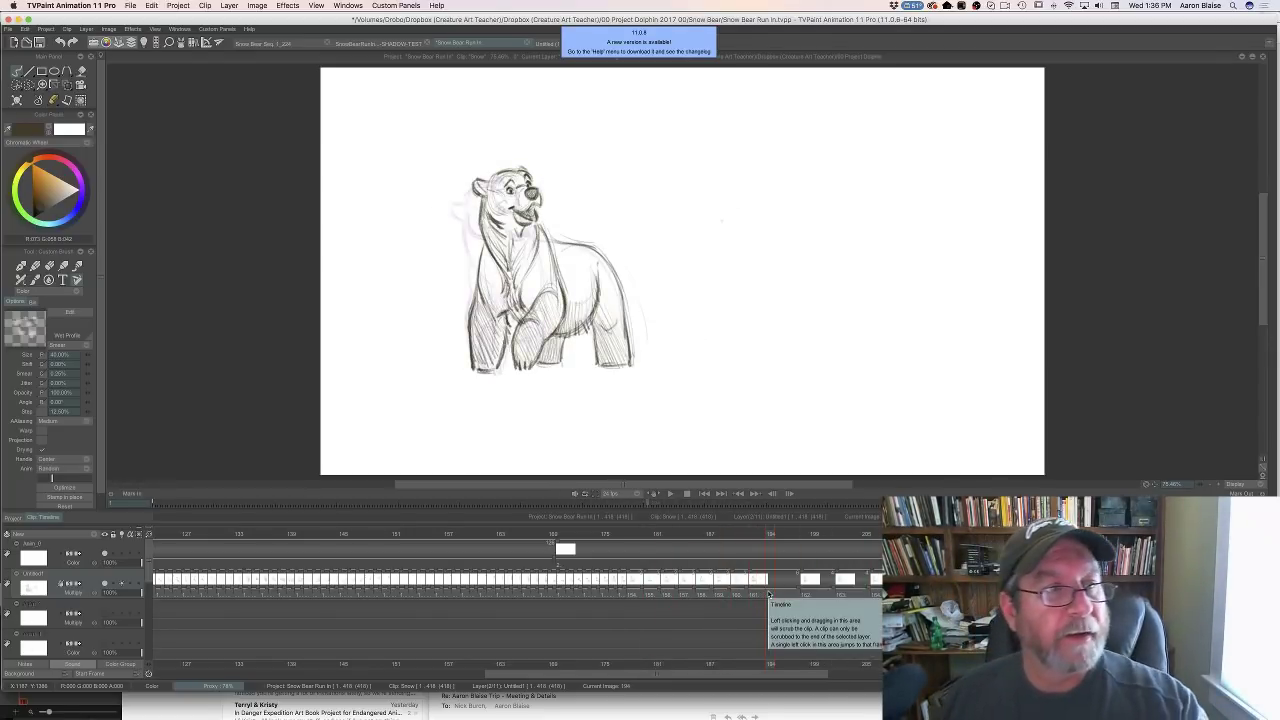
pyautogui.click(16, 101)
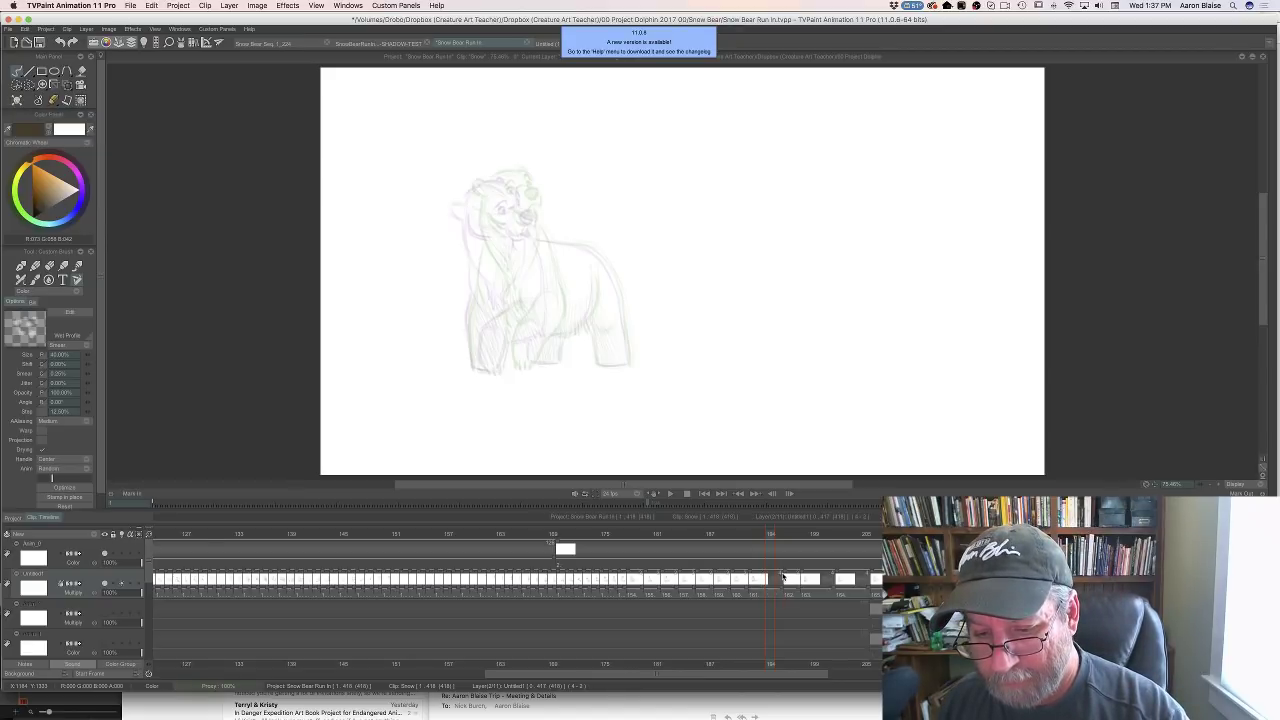
pyautogui.click(771, 538)
pyautogui.moveTo(761, 538)
pyautogui.mouseDown()
pyautogui.moveTo(736, 538)
pyautogui.moveTo(780, 547)
pyautogui.mouseUp()
pyautogui.moveTo(778, 548)
pyautogui.mouseDown()
pyautogui.moveTo(752, 547)
pyautogui.moveTo(787, 550)
pyautogui.mouseUp()
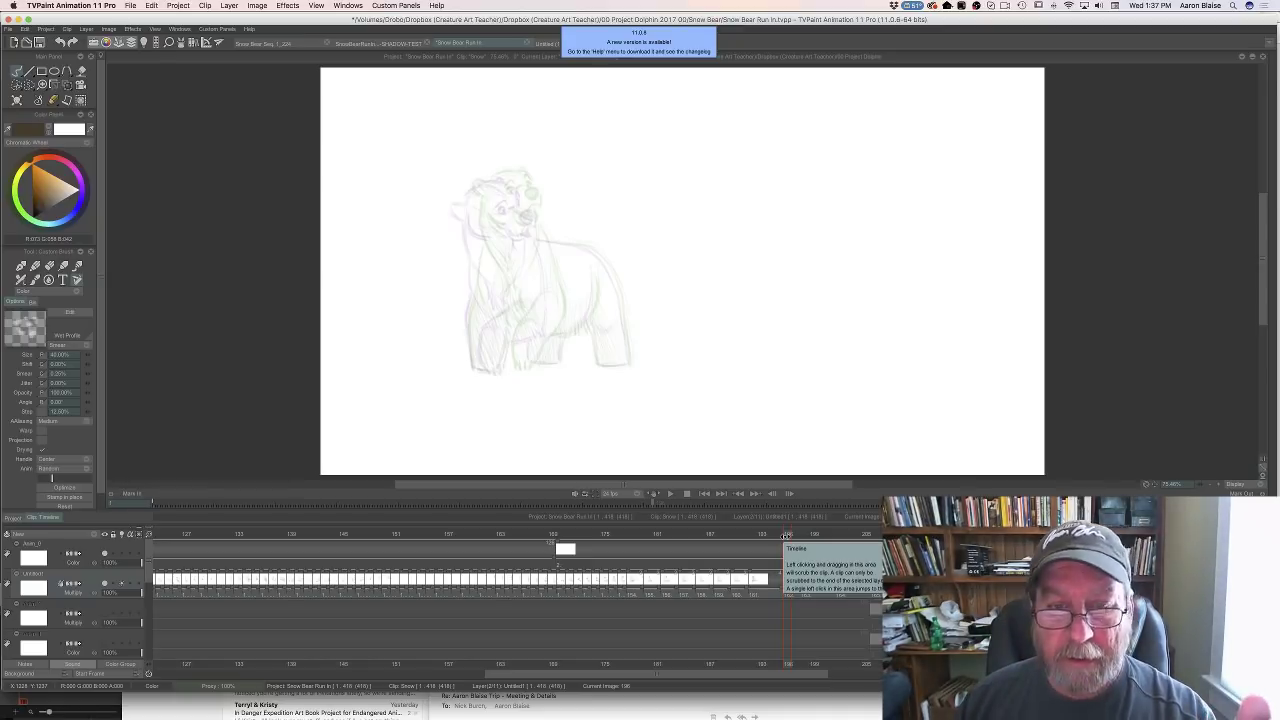
pyautogui.press('Tab')
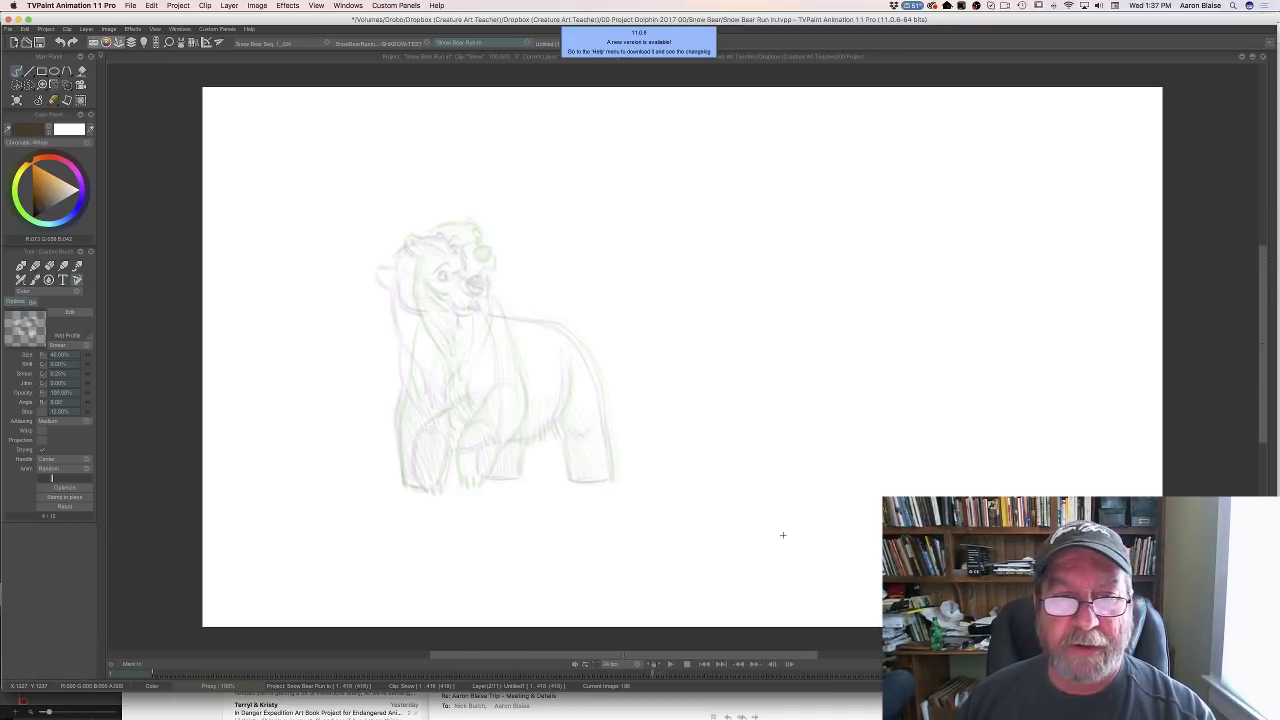
# Compare the adjacent poses and draw the new frame's back line over the rump and down the rear hind leg
pyautogui.press('Left')
pyautogui.press('Right')
pyautogui.press('Left')
pyautogui.press('Right')
pyautogui.press('Left')
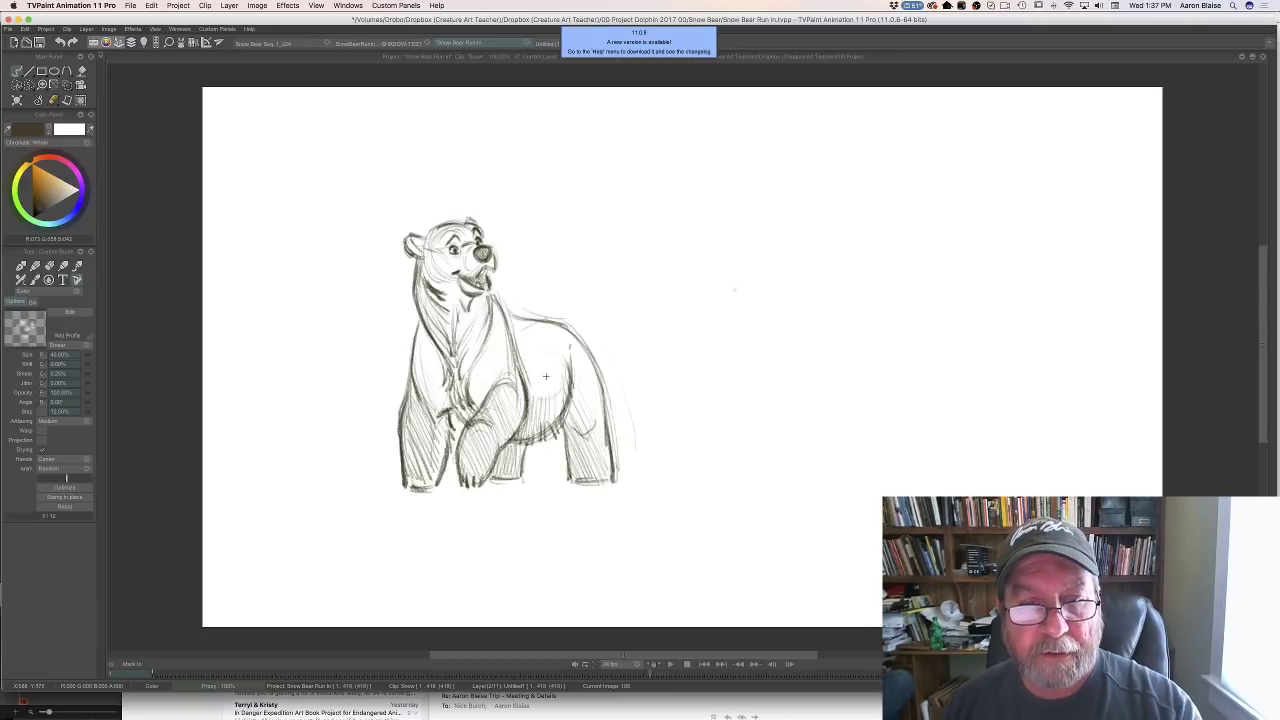
pyautogui.press('Right')
pyautogui.moveTo(494, 316)
pyautogui.mouseDown()
pyautogui.moveTo(575, 339)
pyautogui.moveTo(559, 328)
pyautogui.moveTo(590, 385)
pyautogui.mouseUp()
pyautogui.moveTo(568, 330)
pyautogui.mouseDown()
pyautogui.moveTo(594, 376)
pyautogui.moveTo(559, 328)
pyautogui.moveTo(606, 433)
pyautogui.moveTo(603, 411)
pyautogui.moveTo(611, 480)
pyautogui.mouseUp()
# Check the back line against the next frame and draw the haunch line and the belly fur
pyautogui.press('Right')
pyautogui.press('Left')
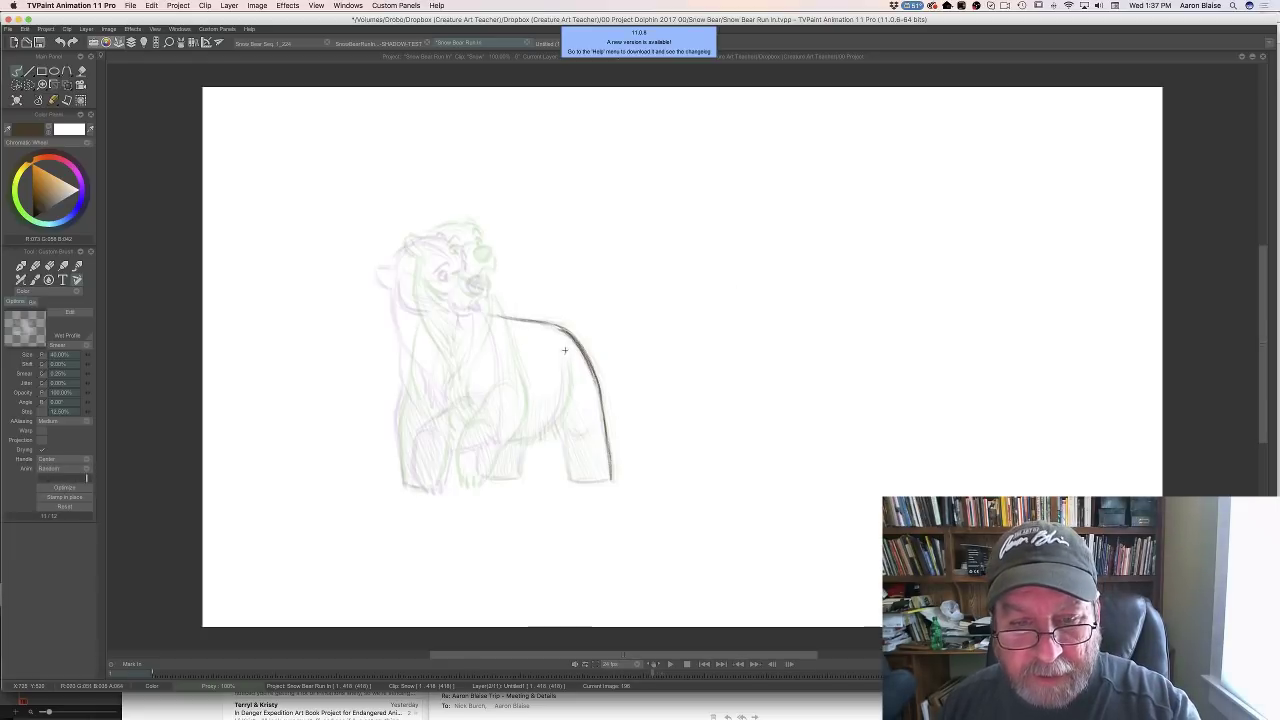
pyautogui.moveTo(564, 352)
pyautogui.mouseDown()
pyautogui.moveTo(557, 428)
pyautogui.moveTo(526, 408)
pyautogui.moveTo(534, 422)
pyautogui.moveTo(519, 441)
pyautogui.moveTo(532, 414)
pyautogui.moveTo(558, 408)
pyautogui.moveTo(522, 432)
pyautogui.mouseUp()
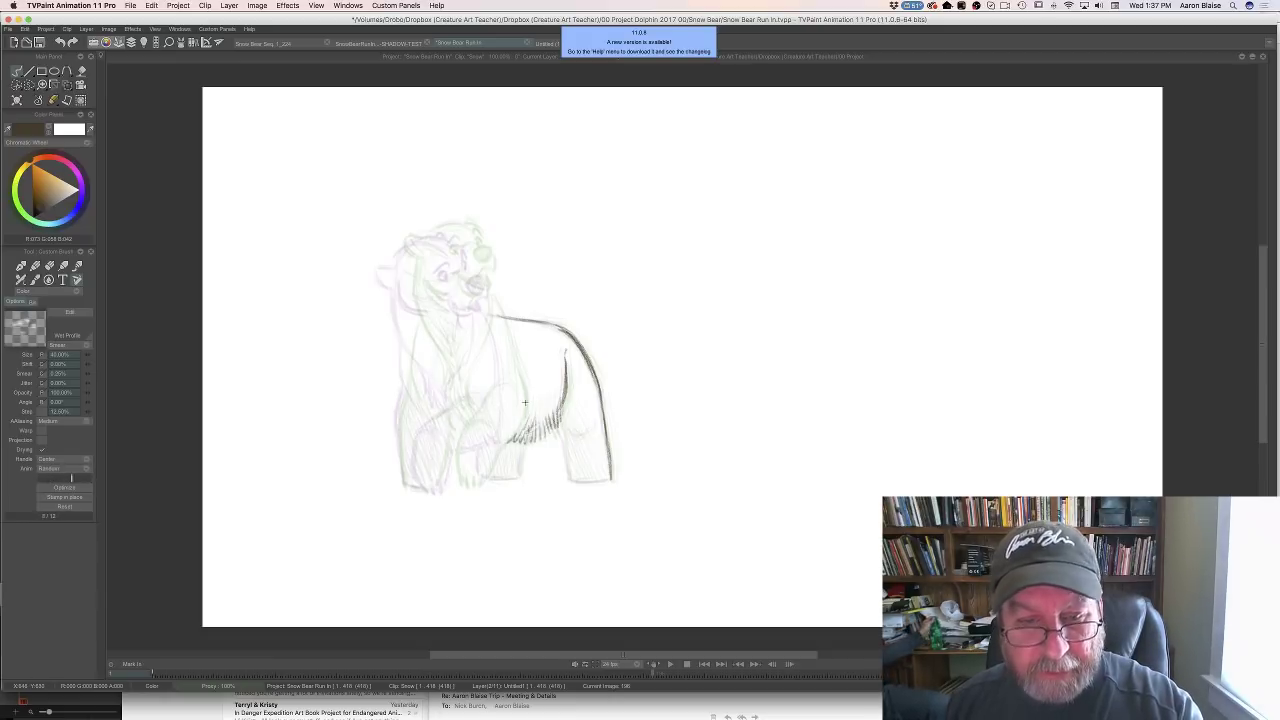
# Compare frame 196 with the previous pose, darken the belly fur and draw the near hind leg's front edge with the knee fold
pyautogui.press('Left')
pyautogui.press('Right')
pyautogui.press('Left')
pyautogui.press('Right')
pyautogui.press('Left')
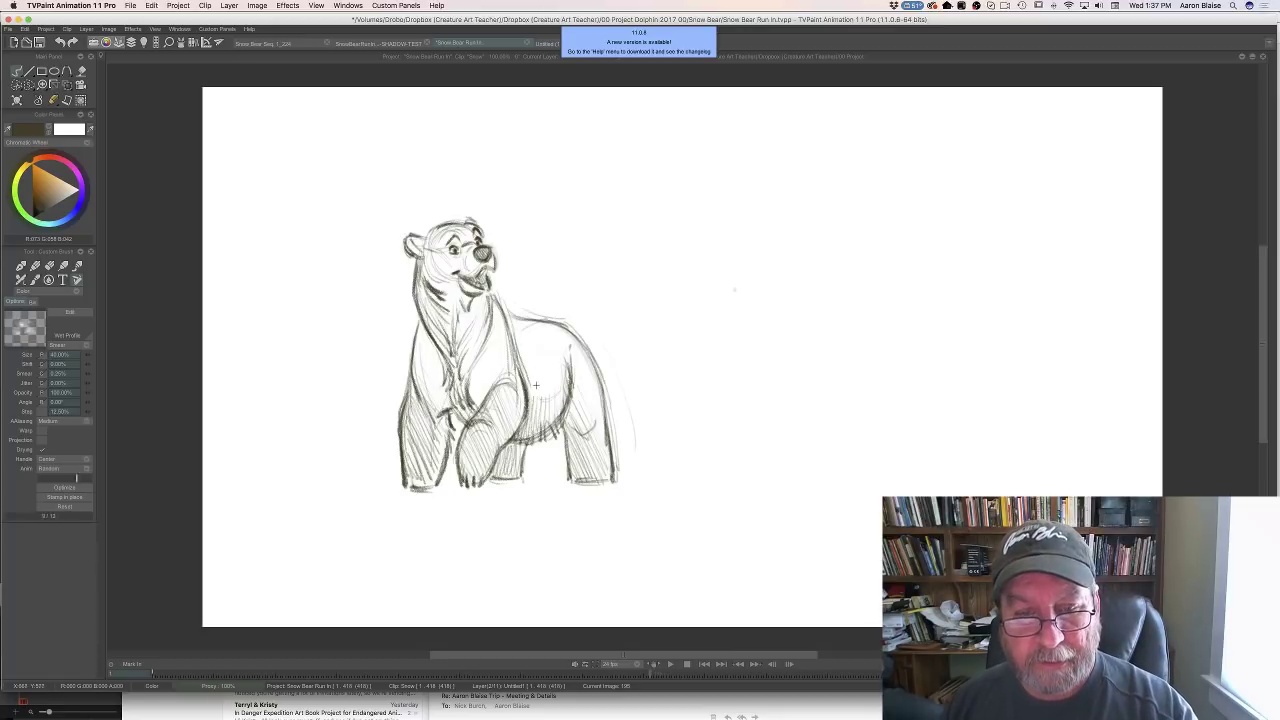
pyautogui.press('Right')
pyautogui.moveTo(556, 414); pyautogui.dragTo(524, 442)
pyautogui.moveTo(544, 429)
pyautogui.mouseDown()
pyautogui.moveTo(523, 440)
pyautogui.moveTo(574, 484)
pyautogui.mouseUp()
pyautogui.press('Left')
pyautogui.press('Right')
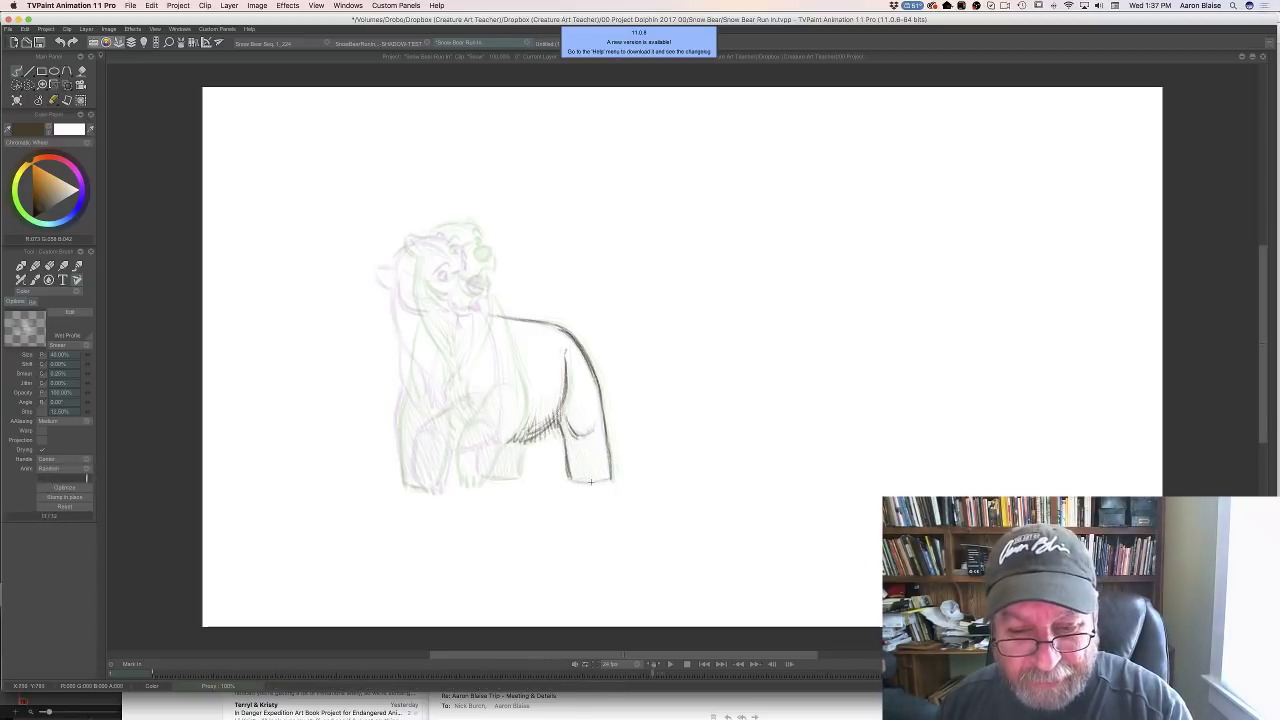
# Draw the bottom edge of the near hind paw and hatch the lower leg, flipping against the previous frame
pyautogui.moveTo(590, 482)
pyautogui.mouseDown()
pyautogui.moveTo(608, 483)
pyautogui.moveTo(569, 479)
pyautogui.mouseUp()
pyautogui.press('Left')
pyautogui.press('Right')
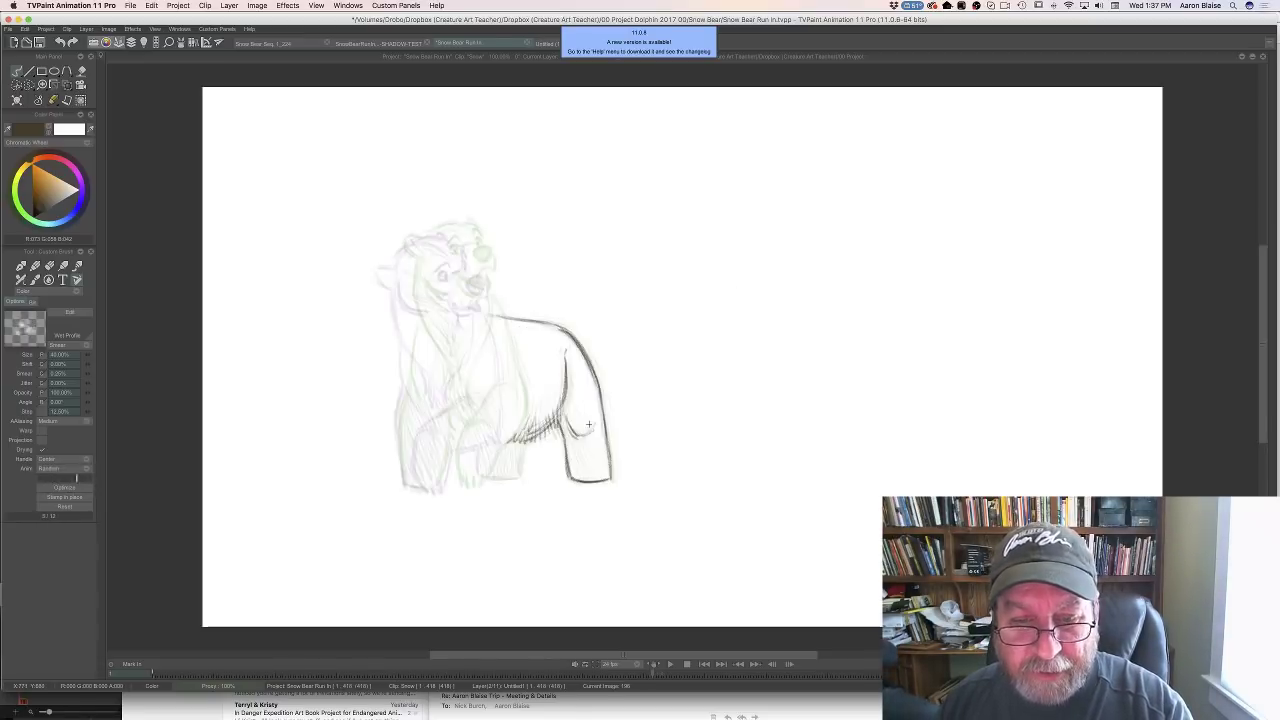
pyautogui.moveTo(600, 432)
pyautogui.mouseDown()
pyautogui.moveTo(584, 482)
pyautogui.moveTo(566, 482)
pyautogui.moveTo(559, 458)
pyautogui.mouseUp()
pyautogui.press('Left')
pyautogui.press('Right')
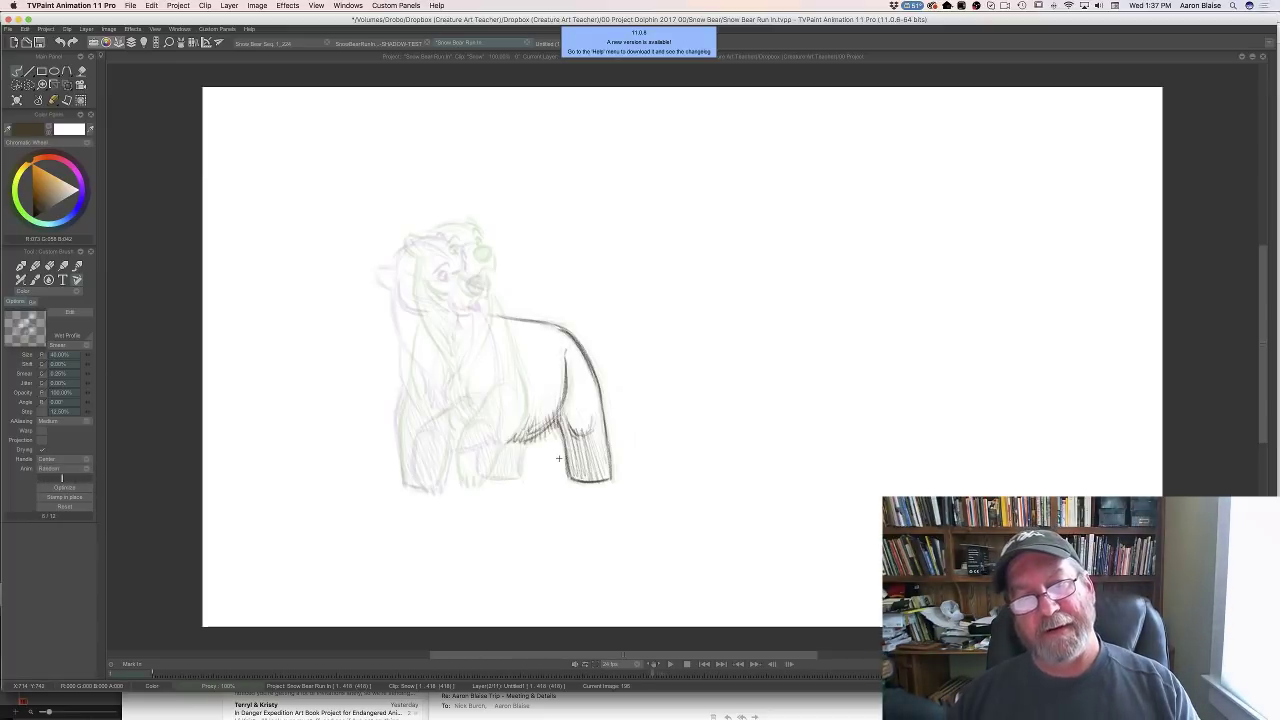
pyautogui.press('Left')
pyautogui.press('Right')
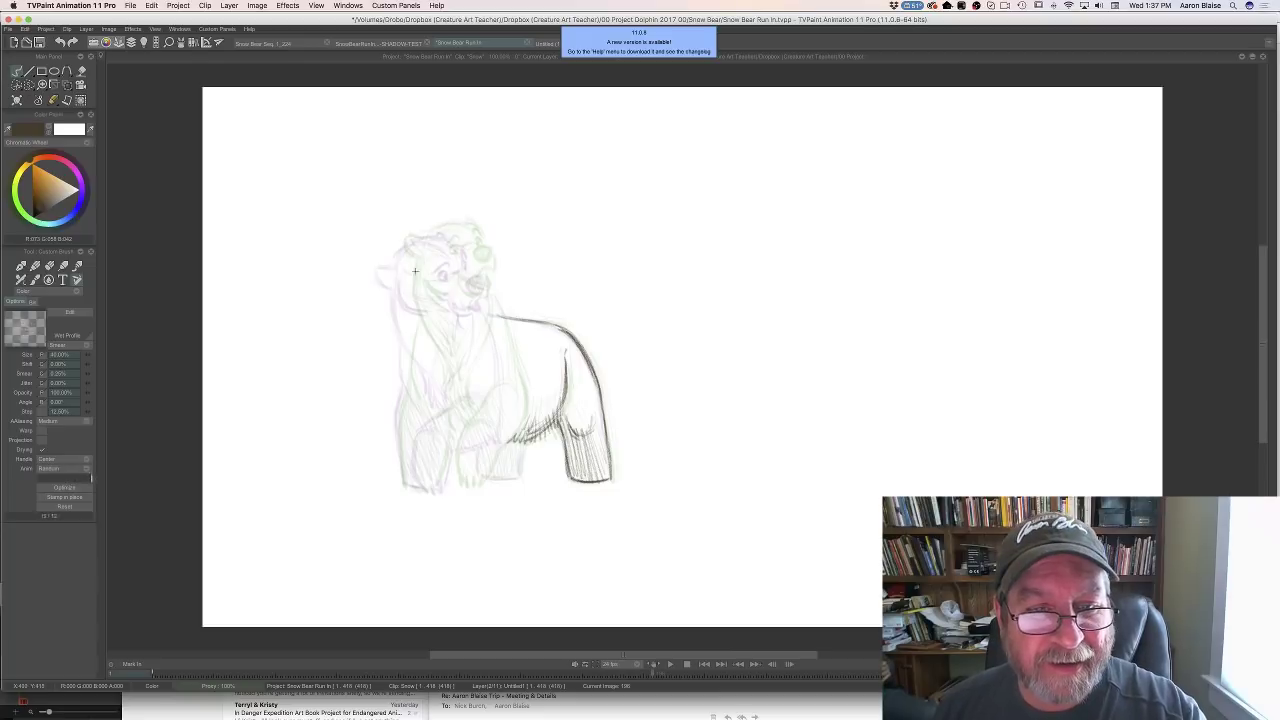
# Rough in the head circle and draw the neck line into the chest and the shoulder line down to the belly
pyautogui.moveTo(478, 262); pyautogui.dragTo(466, 286)
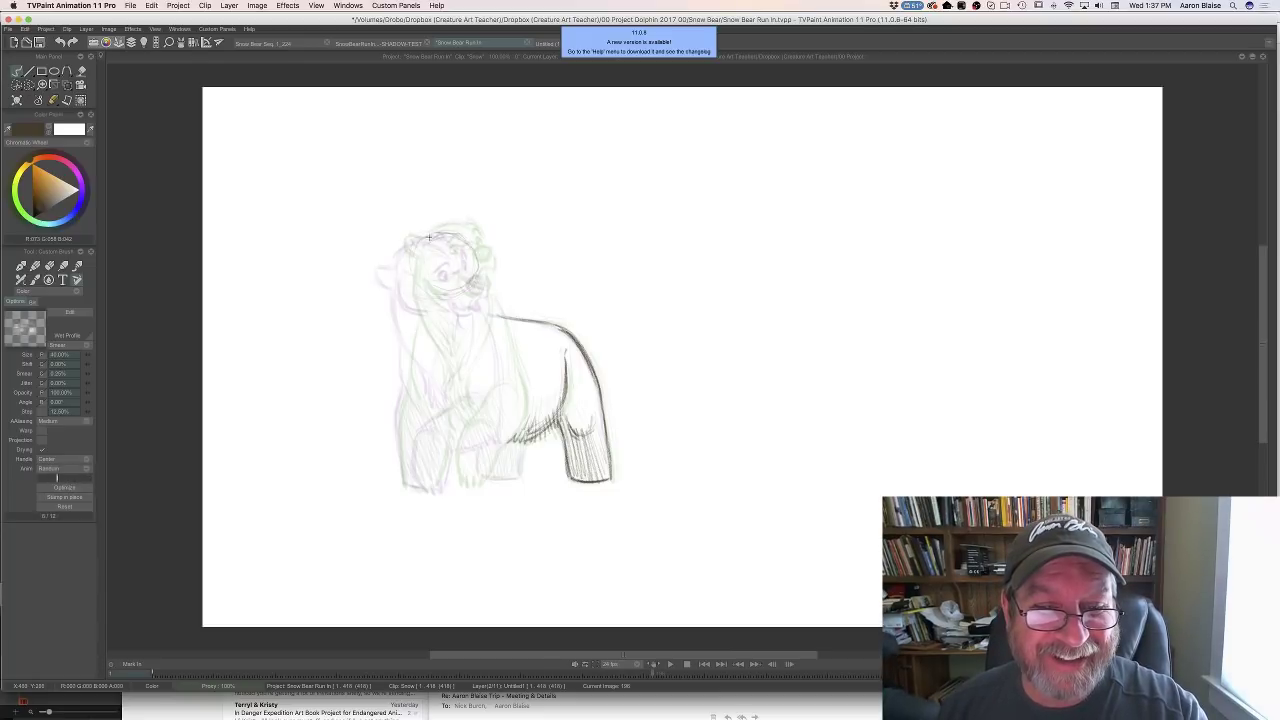
pyautogui.moveTo(446, 230)
pyautogui.mouseDown()
pyautogui.moveTo(419, 250)
pyautogui.moveTo(419, 286)
pyautogui.moveTo(402, 282)
pyautogui.moveTo(412, 266)
pyautogui.moveTo(408, 315)
pyautogui.moveTo(439, 393)
pyautogui.mouseUp()
pyautogui.press('Left')
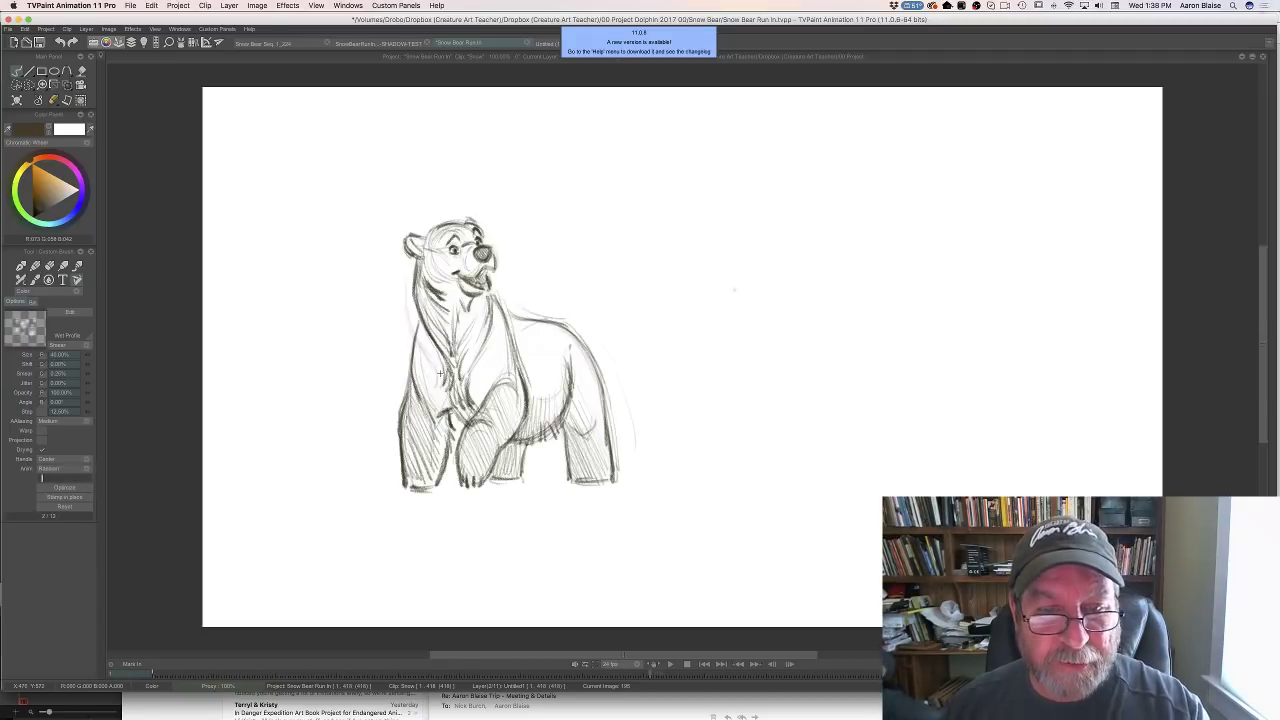
pyautogui.press('Right')
pyautogui.moveTo(487, 299)
pyautogui.mouseDown()
pyautogui.moveTo(512, 401)
pyautogui.moveTo(505, 377)
pyautogui.moveTo(502, 435)
pyautogui.mouseUp()
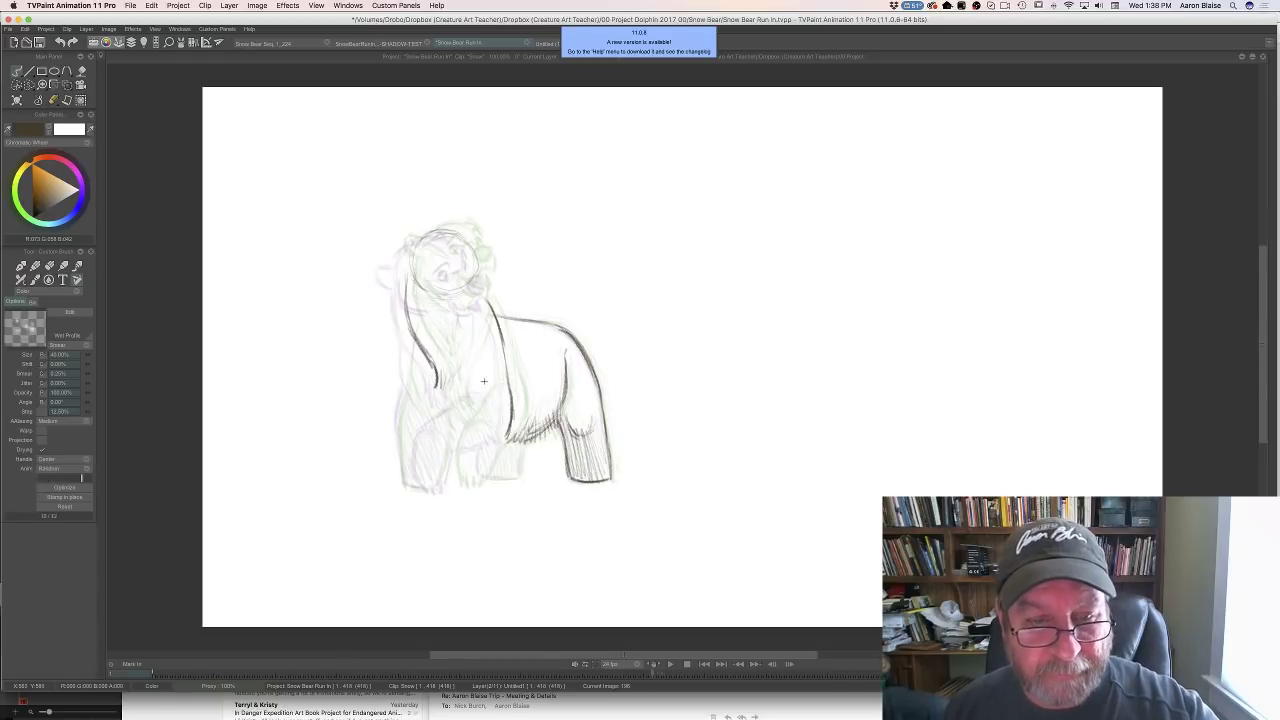
# Draw the near front leg and its clawed paw, compare it with the adjacent frames and save the project
pyautogui.moveTo(498, 391)
pyautogui.mouseDown()
pyautogui.moveTo(476, 390)
pyautogui.moveTo(436, 449)
pyautogui.moveTo(438, 462)
pyautogui.moveTo(444, 429)
pyautogui.moveTo(443, 486)
pyautogui.mouseUp()
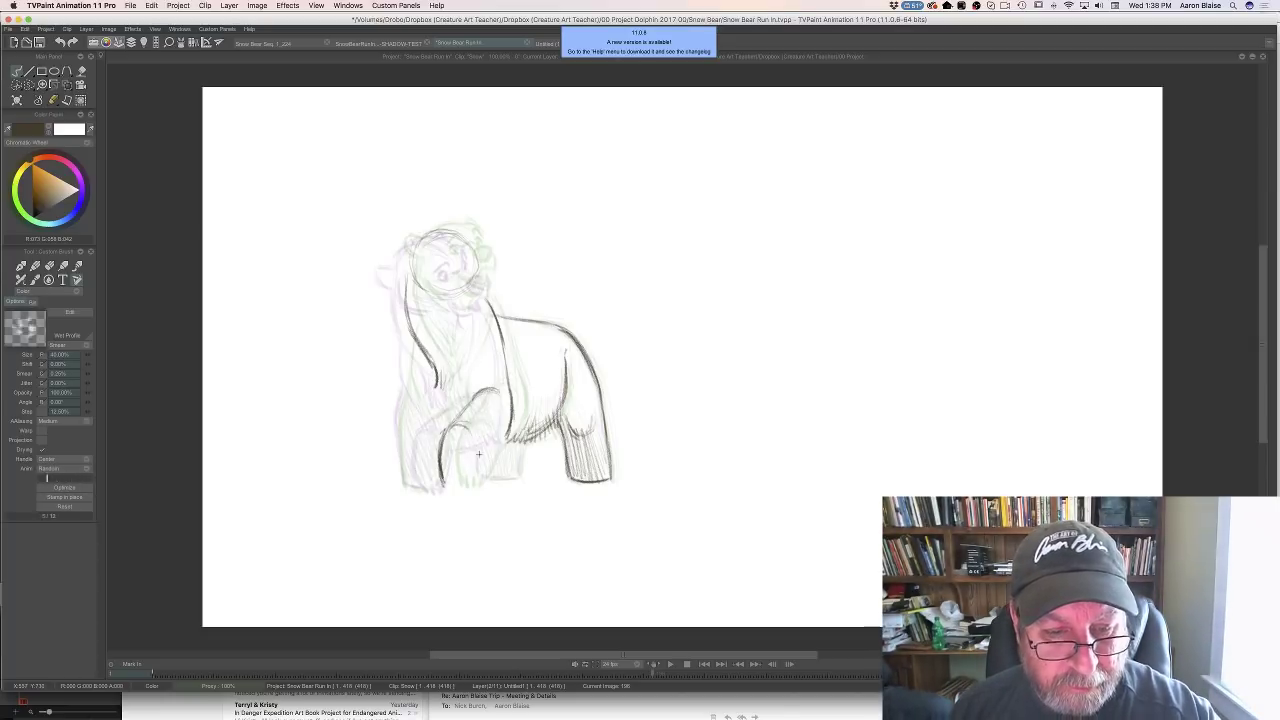
pyautogui.moveTo(479, 454)
pyautogui.mouseDown()
pyautogui.moveTo(460, 490)
pyautogui.moveTo(442, 488)
pyautogui.mouseUp()
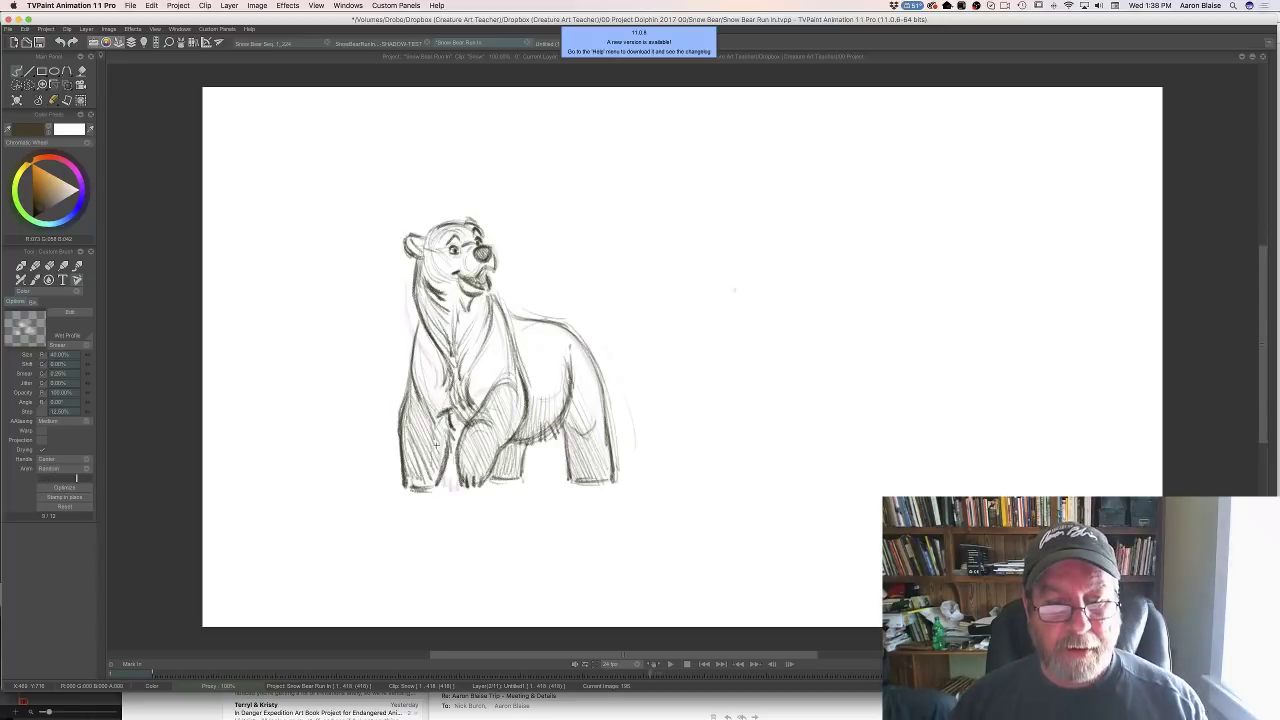
pyautogui.press('Right')
pyautogui.press('Right')
pyautogui.press('Left')
pyautogui.press('Left')
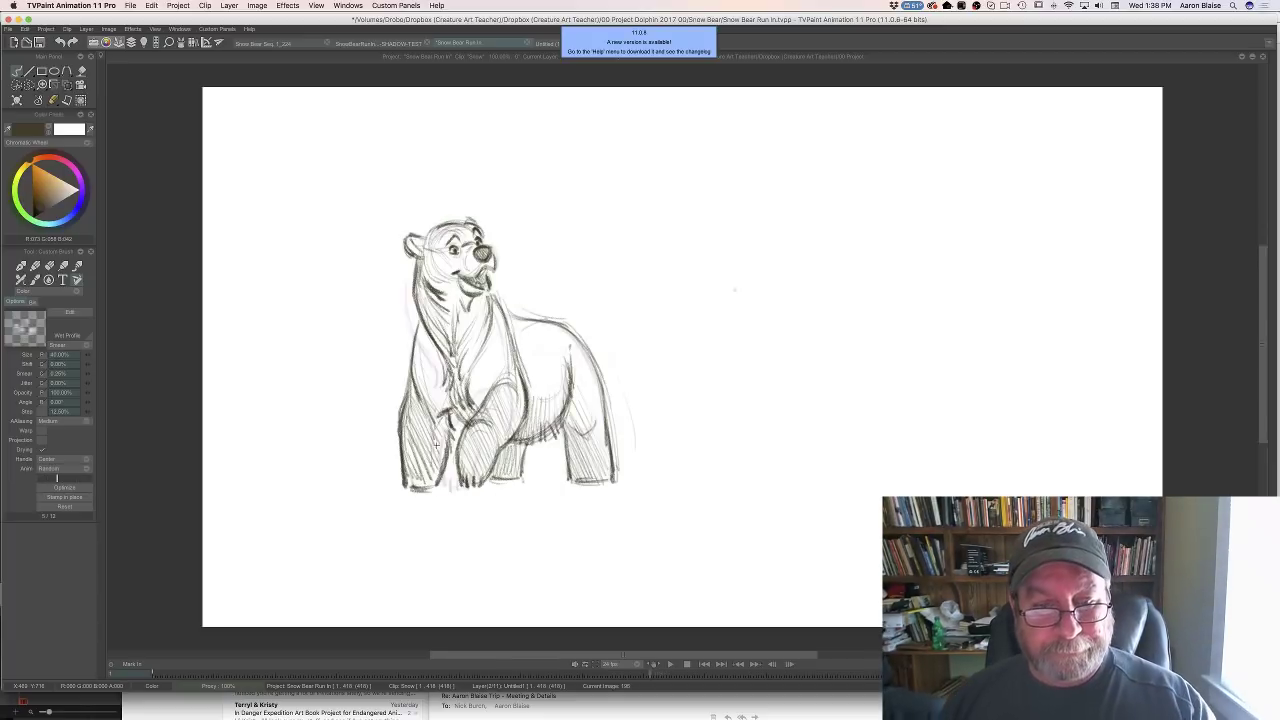
pyautogui.press('super+s')
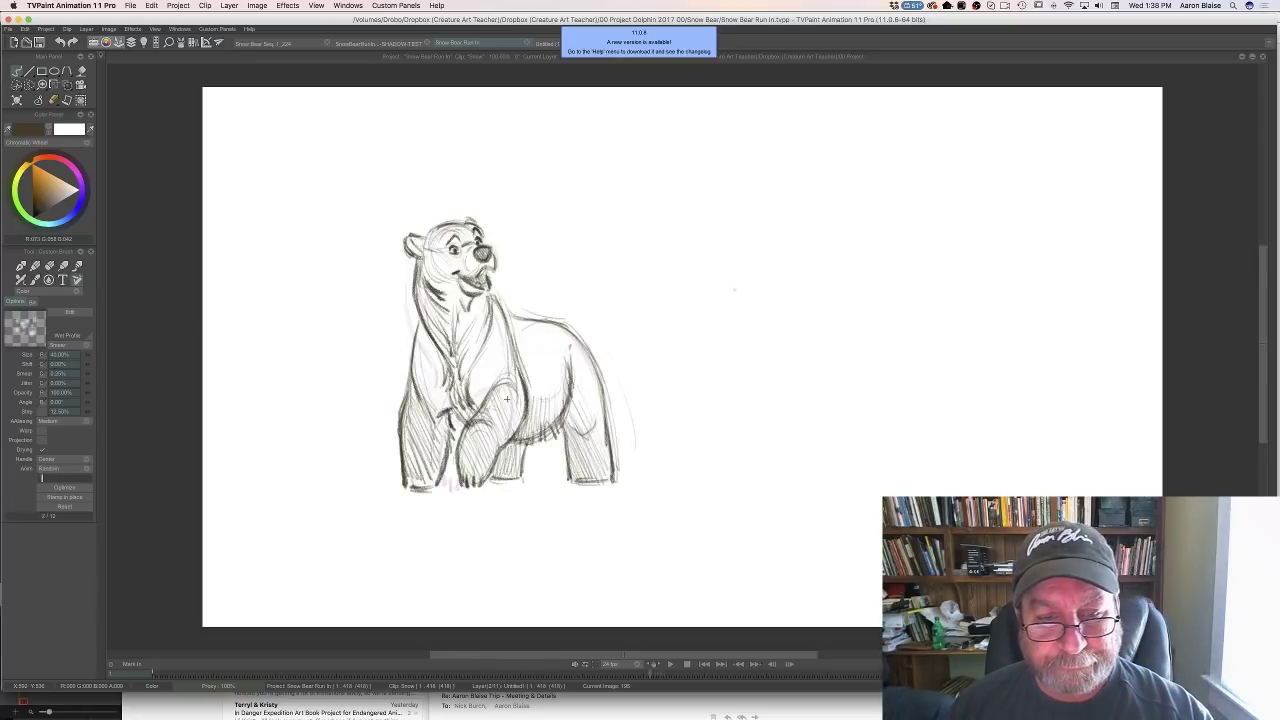
# Draw the fur edge behind the near front leg where it meets the belly and check it against the previous frame
pyautogui.press('Right')
pyautogui.moveTo(511, 427)
pyautogui.mouseDown()
pyautogui.moveTo(483, 449)
pyautogui.moveTo(494, 450)
pyautogui.mouseUp()
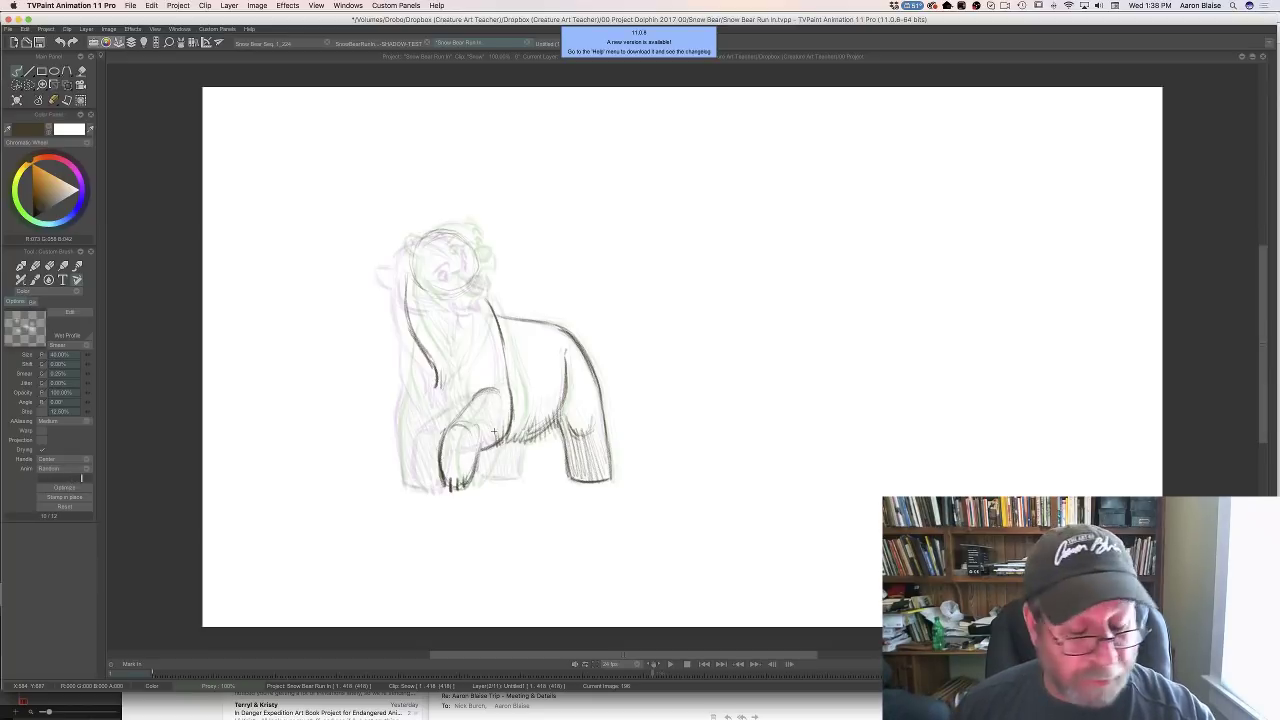
pyautogui.moveTo(491, 438); pyautogui.dragTo(489, 451)
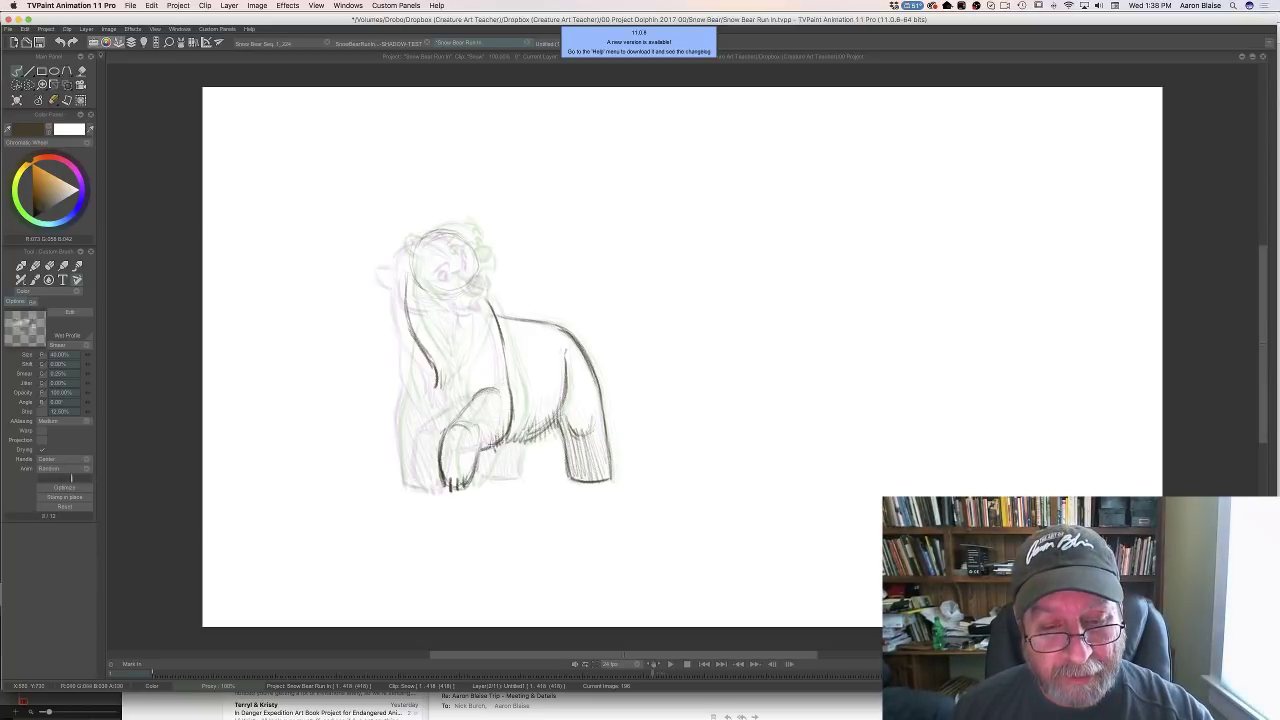
pyautogui.press('Left')
pyautogui.press('Right')
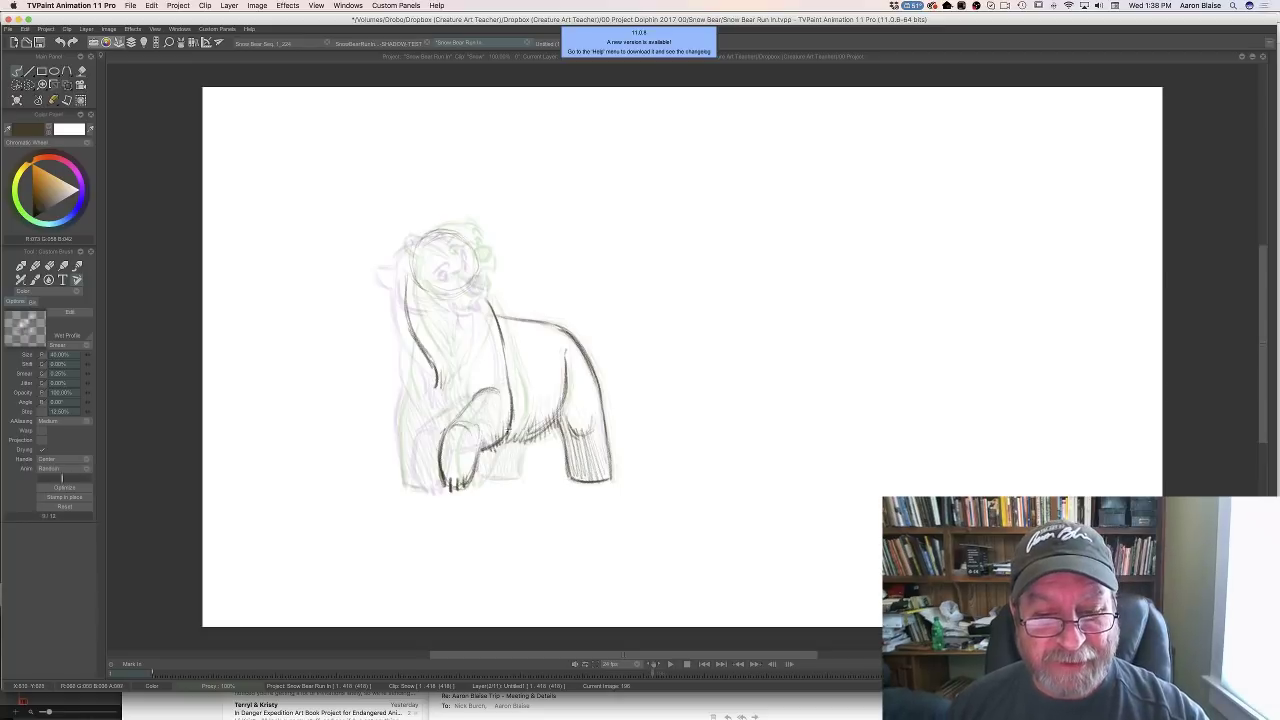
# Flip between neighbouring poses and draw the inner chest line from the neck down to the near foreleg
pyautogui.press('Right')
pyautogui.press('Left')
pyautogui.press('Right')
pyautogui.press('Left')
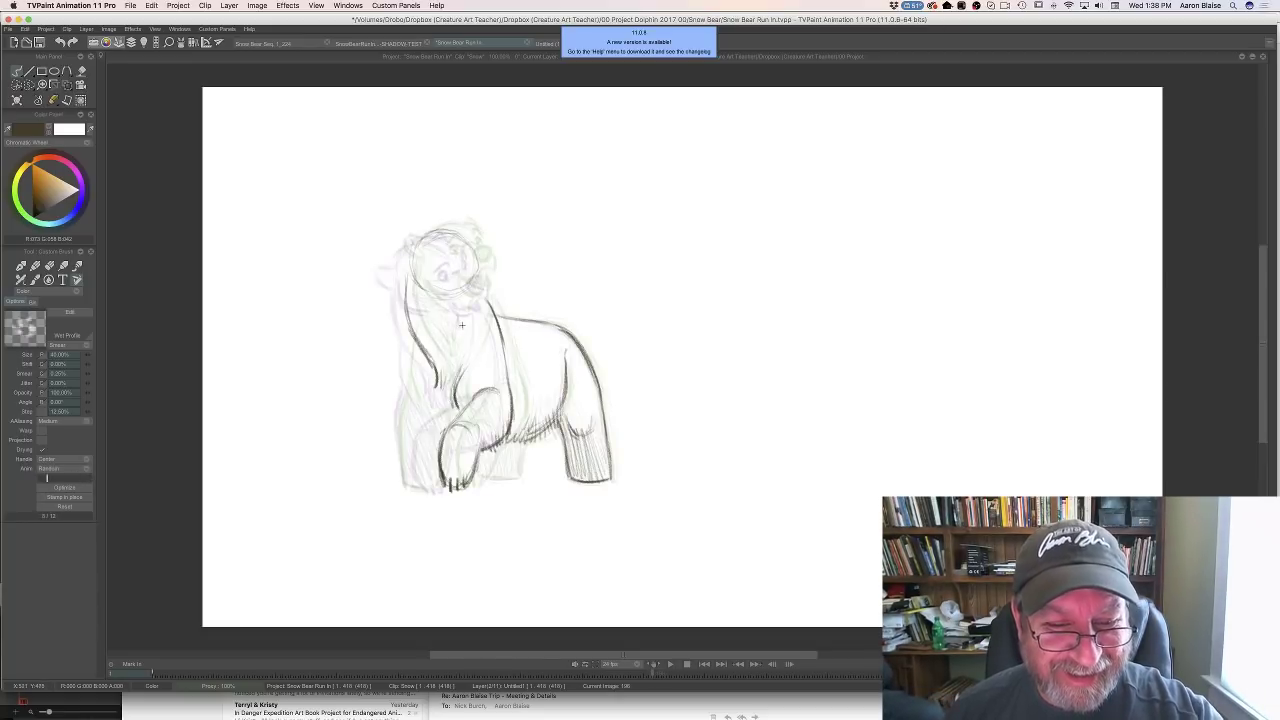
pyautogui.press('Right')
pyautogui.press('Left')
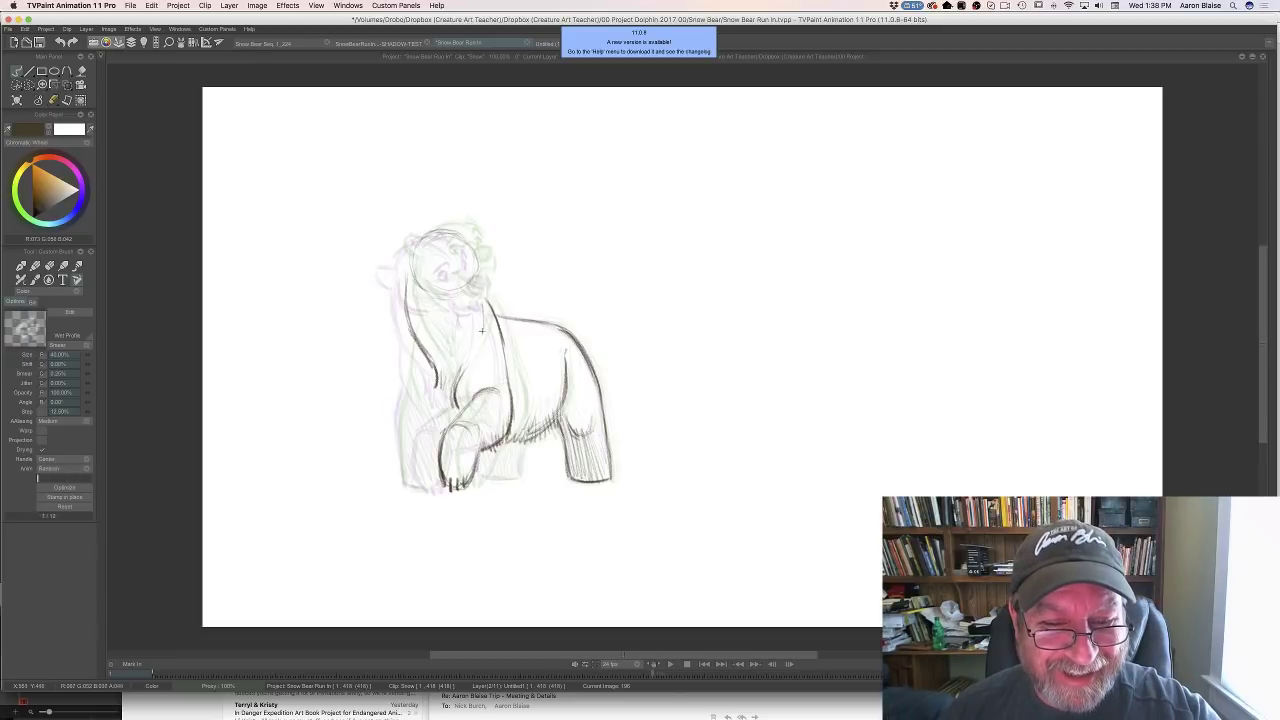
pyautogui.press('Right')
pyautogui.press('Left')
pyautogui.press('Right')
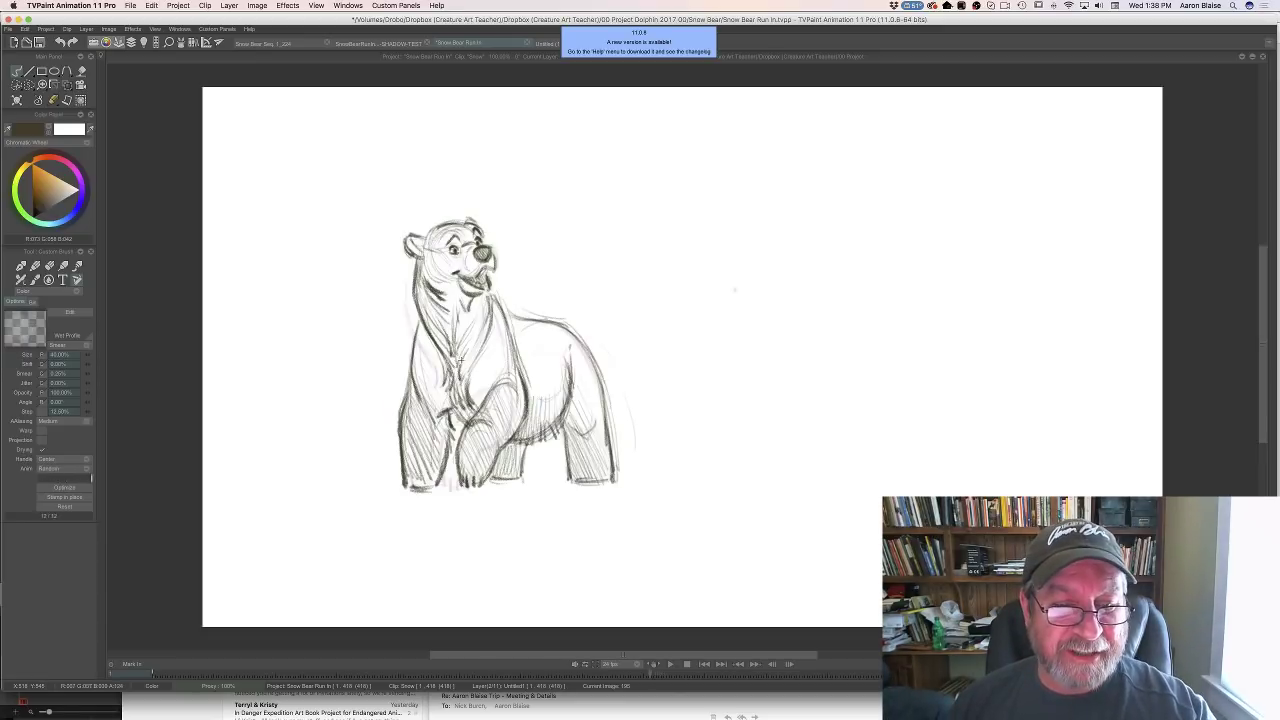
pyautogui.press('Left')
# Draw the outer contour of the far front leg from the neck down to the paw and compare it with the next frame
pyautogui.moveTo(407, 328)
pyautogui.mouseDown()
pyautogui.moveTo(406, 380)
pyautogui.moveTo(424, 418)
pyautogui.moveTo(400, 432)
pyautogui.moveTo(405, 480)
pyautogui.mouseUp()
pyautogui.press('Right')
pyautogui.press('Left')
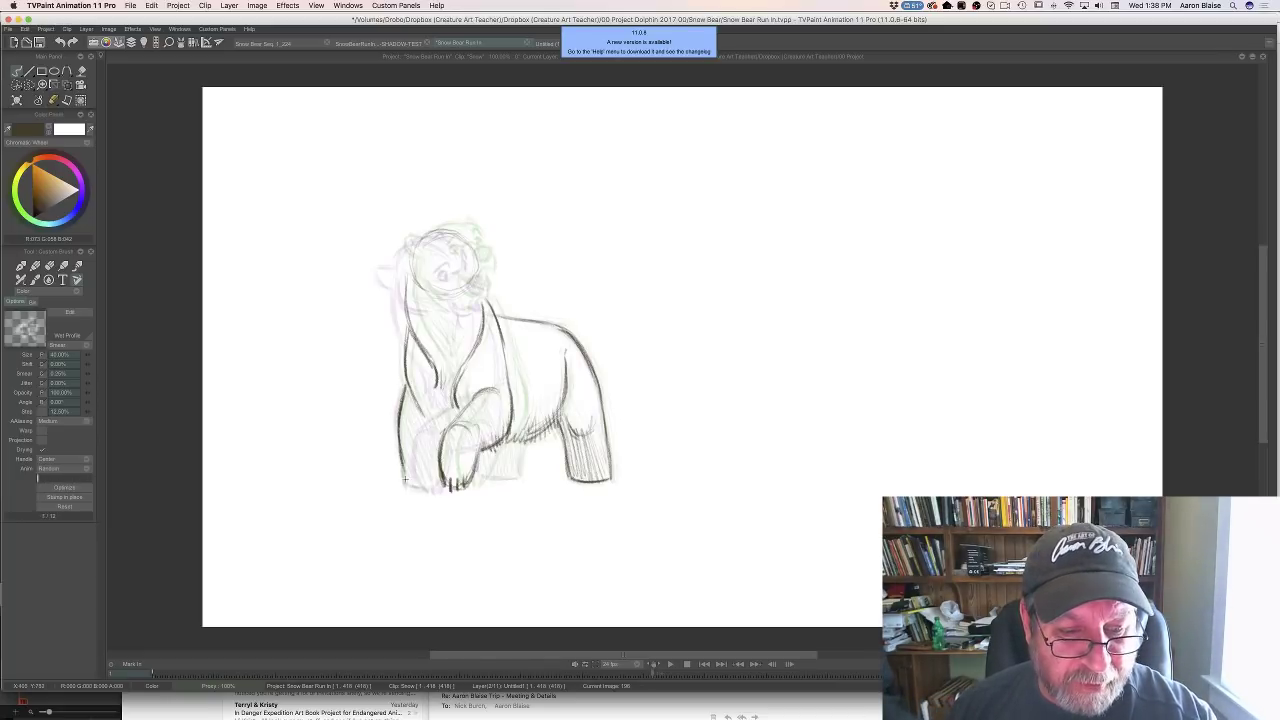
pyautogui.press('Right')
pyautogui.press('Left')
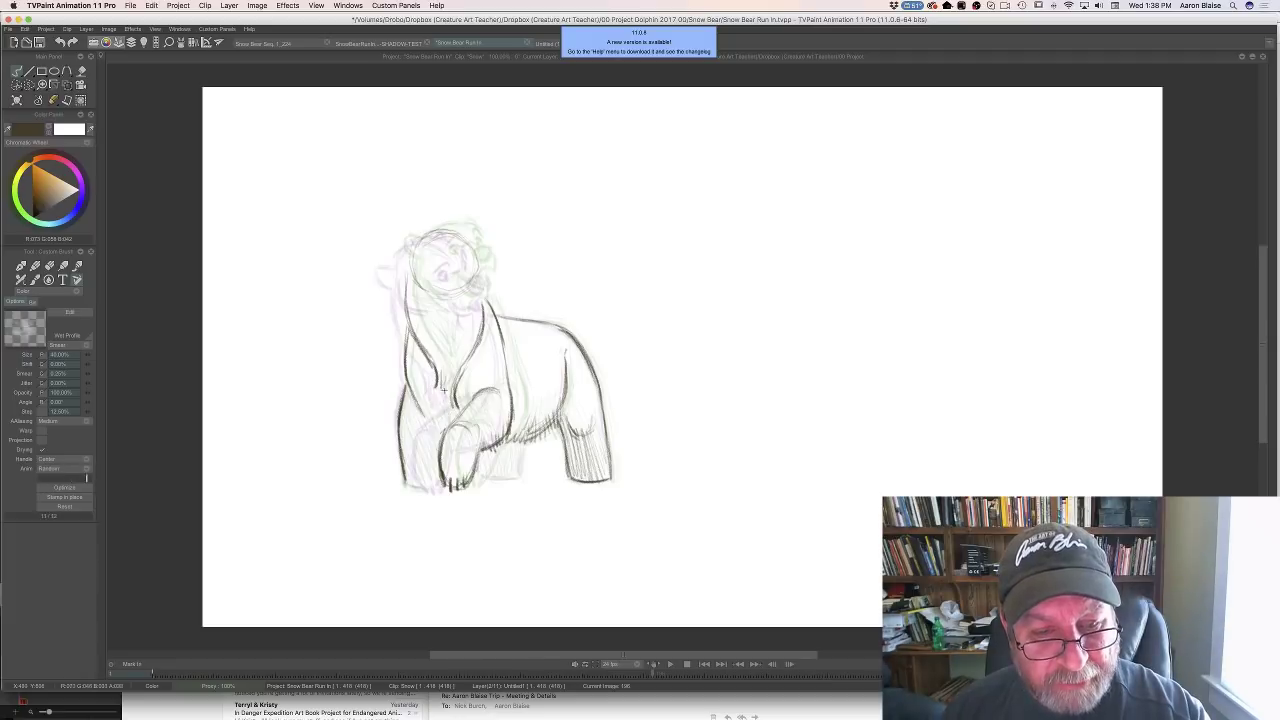
# Add the chest fur strokes between the two front legs, checking them against the adjacent poses
pyautogui.moveTo(445, 387); pyautogui.dragTo(452, 417)
pyautogui.press('Right')
pyautogui.press('Left')
pyautogui.press('Left')
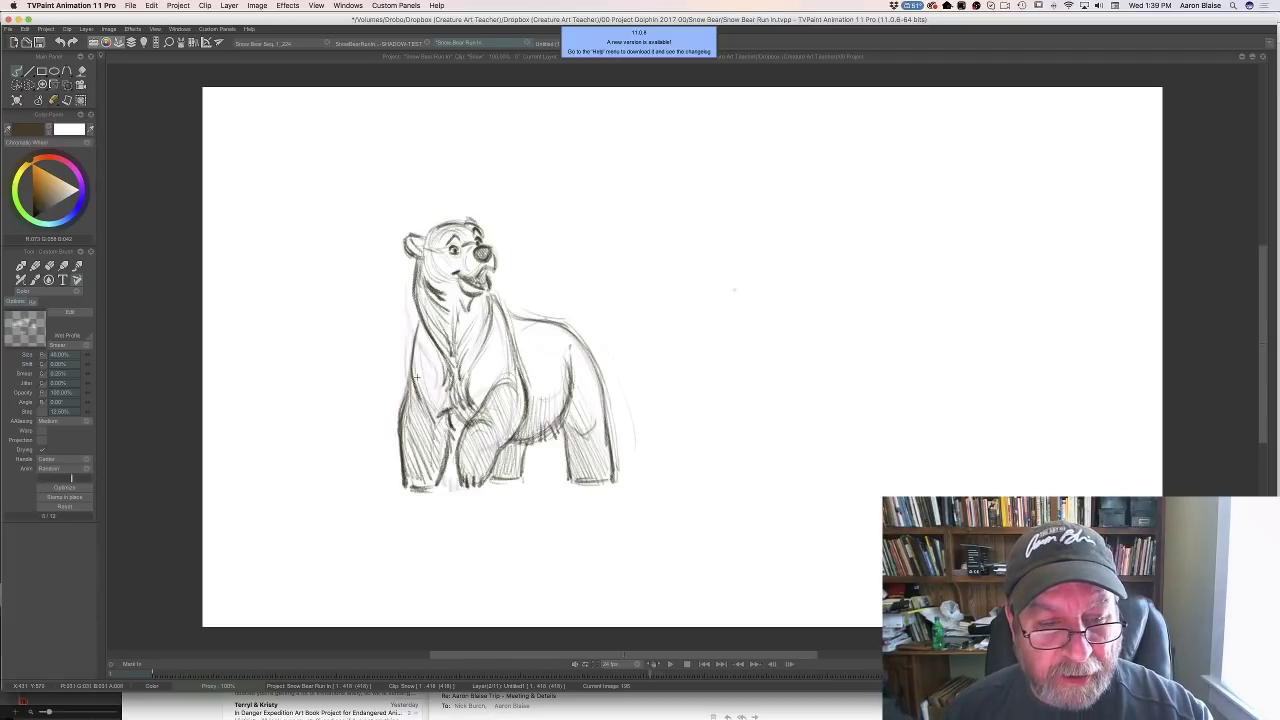
pyautogui.press('Right')
pyautogui.press('Left')
pyautogui.press('Right')
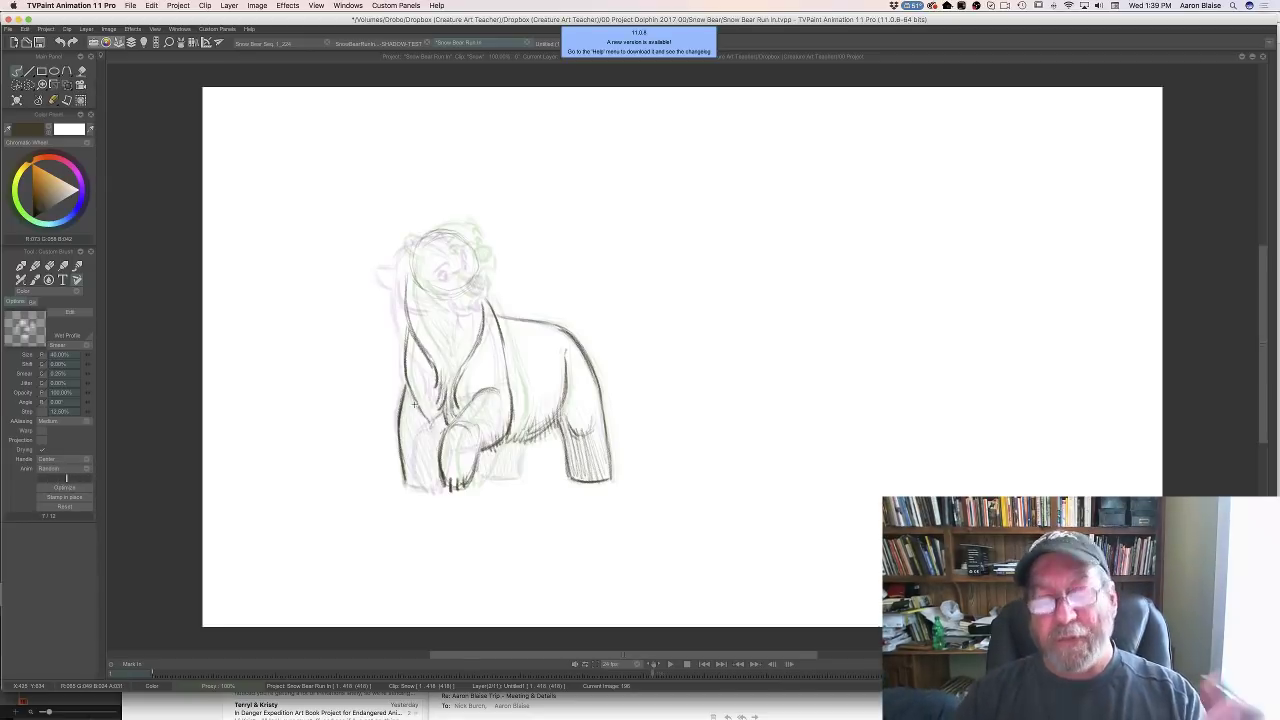
# Draw the bottom edge of the far front paw, flipping against the previous frame
pyautogui.press('Left')
pyautogui.press('Right')
pyautogui.press('Left')
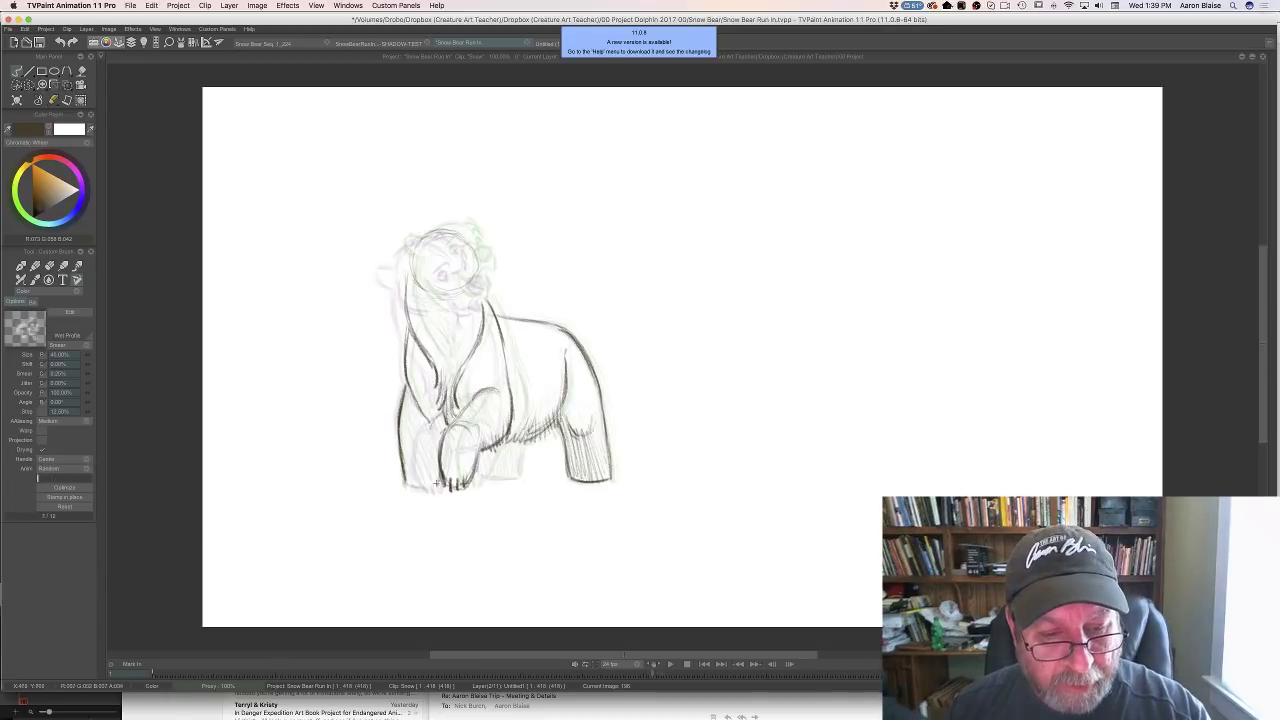
pyautogui.press('Right')
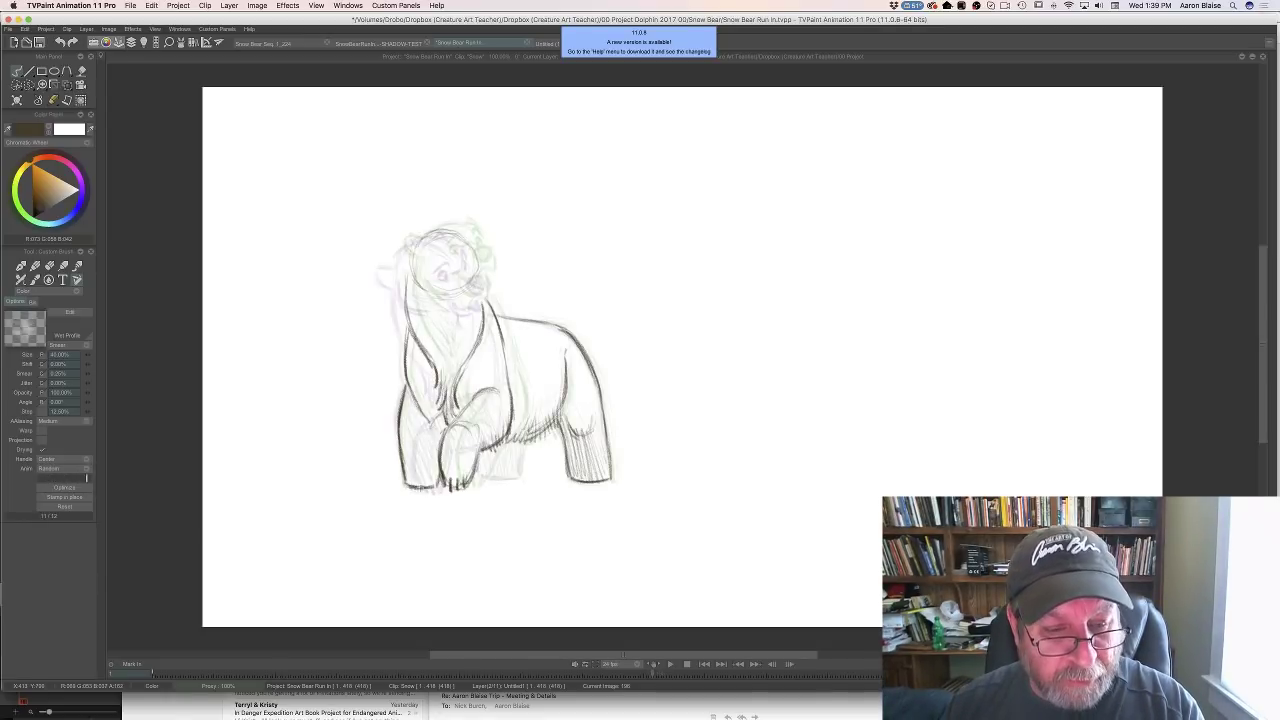
pyautogui.press('Left')
pyautogui.press('Right')
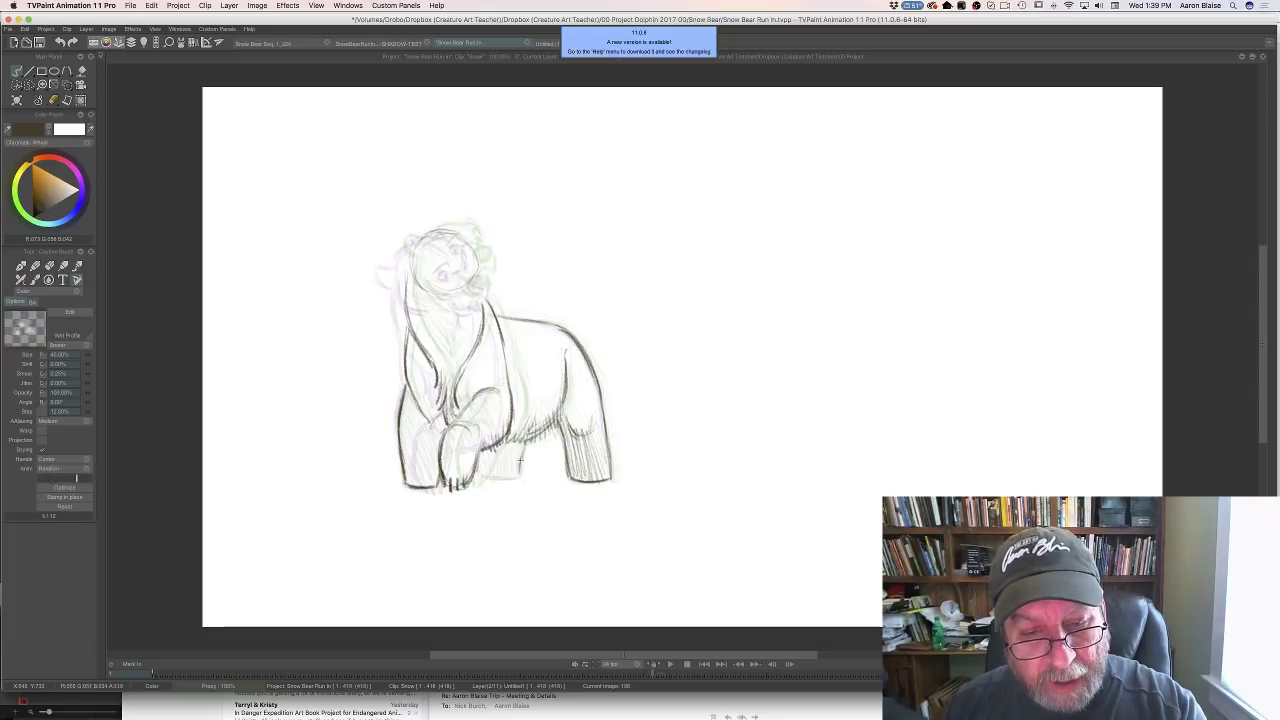
# Outline the far hind leg and paw beneath the belly and check it against the previous frame
pyautogui.moveTo(504, 478); pyautogui.dragTo(480, 476)
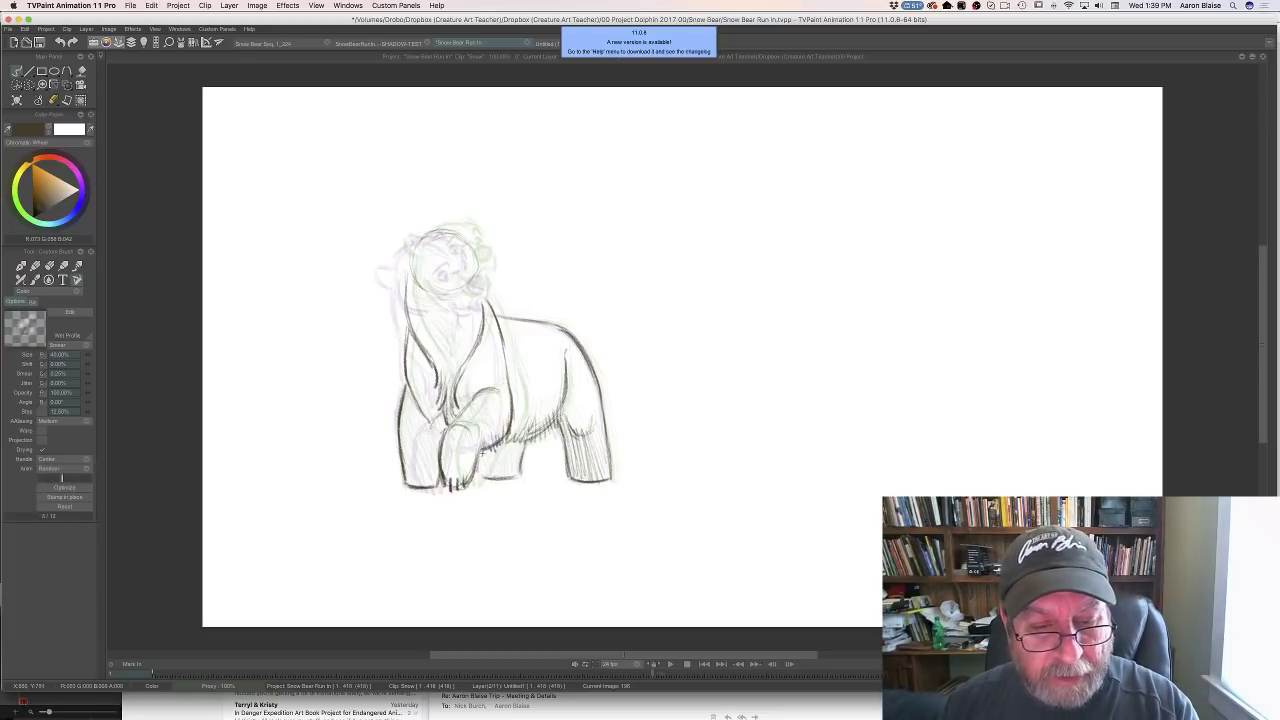
pyautogui.press('Left')
pyautogui.press('Right')
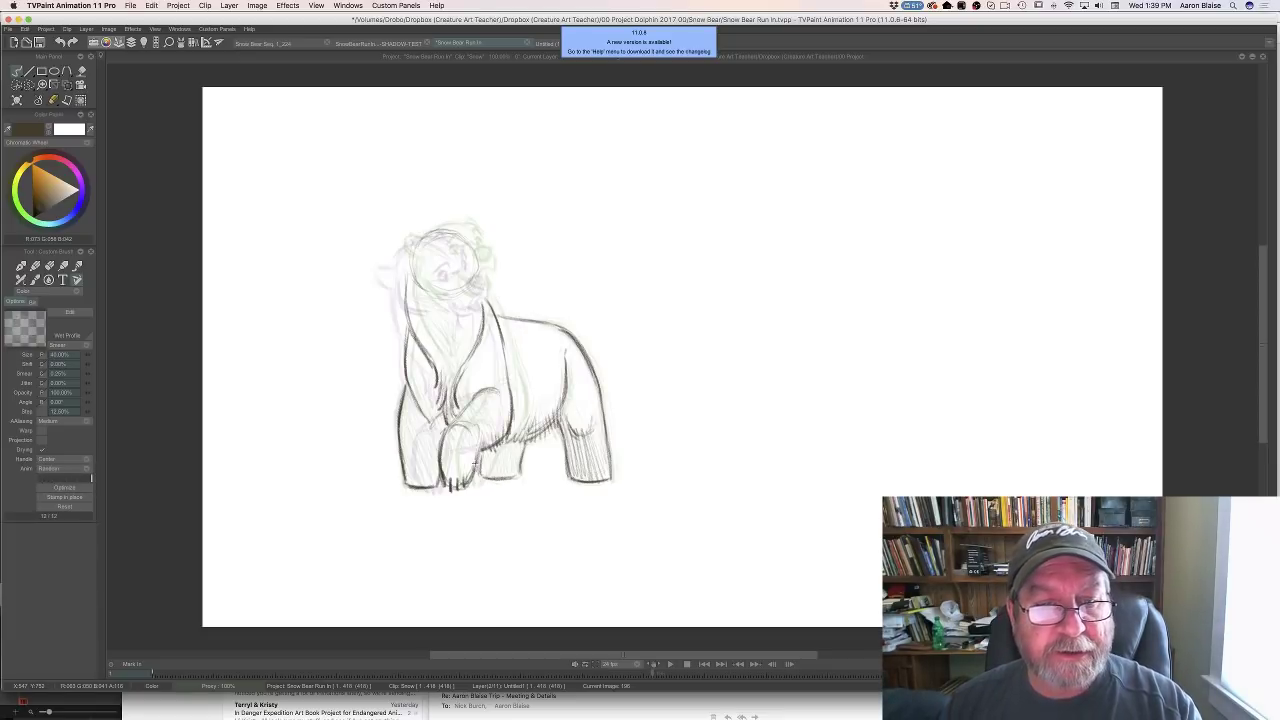
# Draw the ear at the back of the head, placing it by flipping against the previous pose
pyautogui.press('Left')
pyautogui.press('Right')
pyautogui.press('Left')
pyautogui.press('Right')
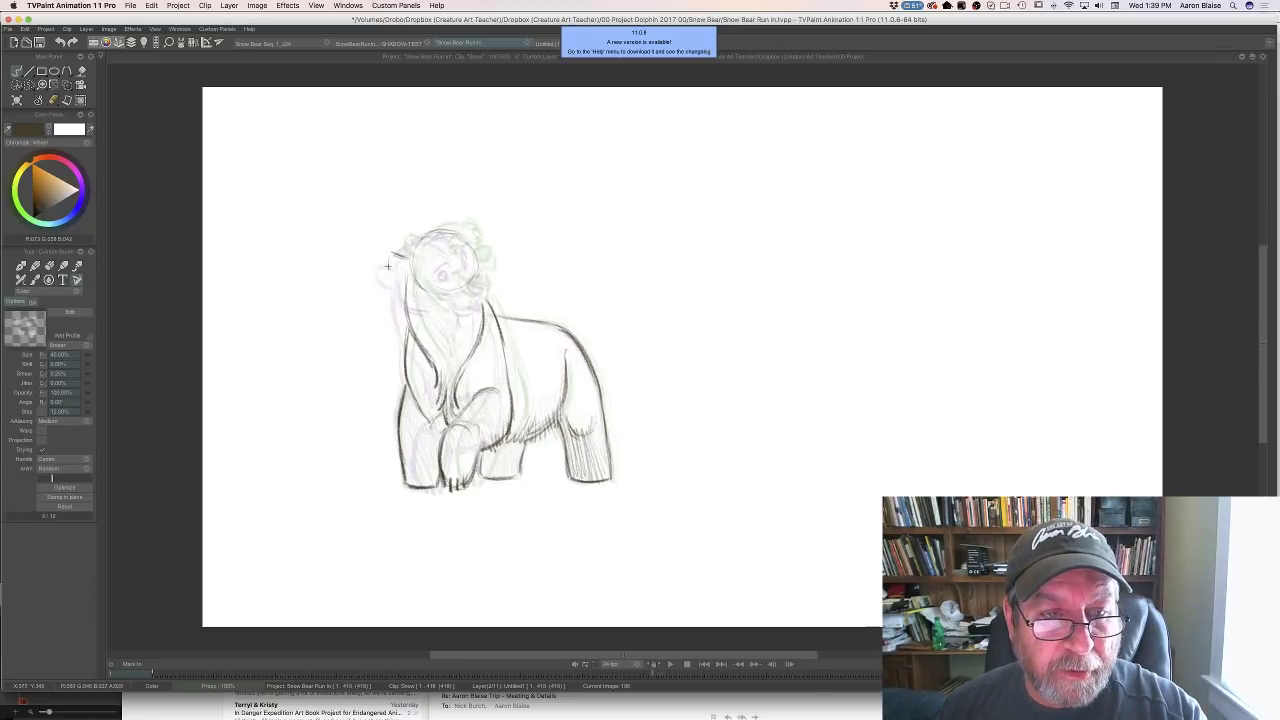
pyautogui.press('Left')
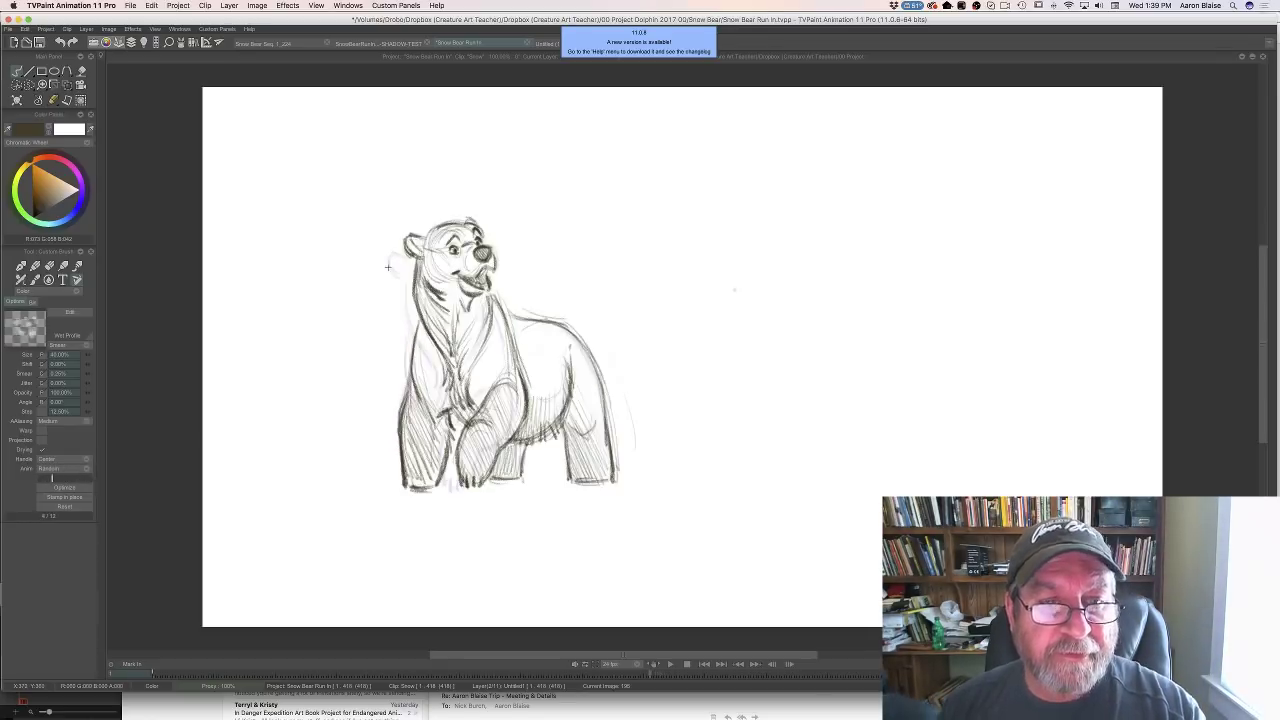
pyautogui.press('Right')
pyautogui.press('Left')
pyautogui.press('Right')
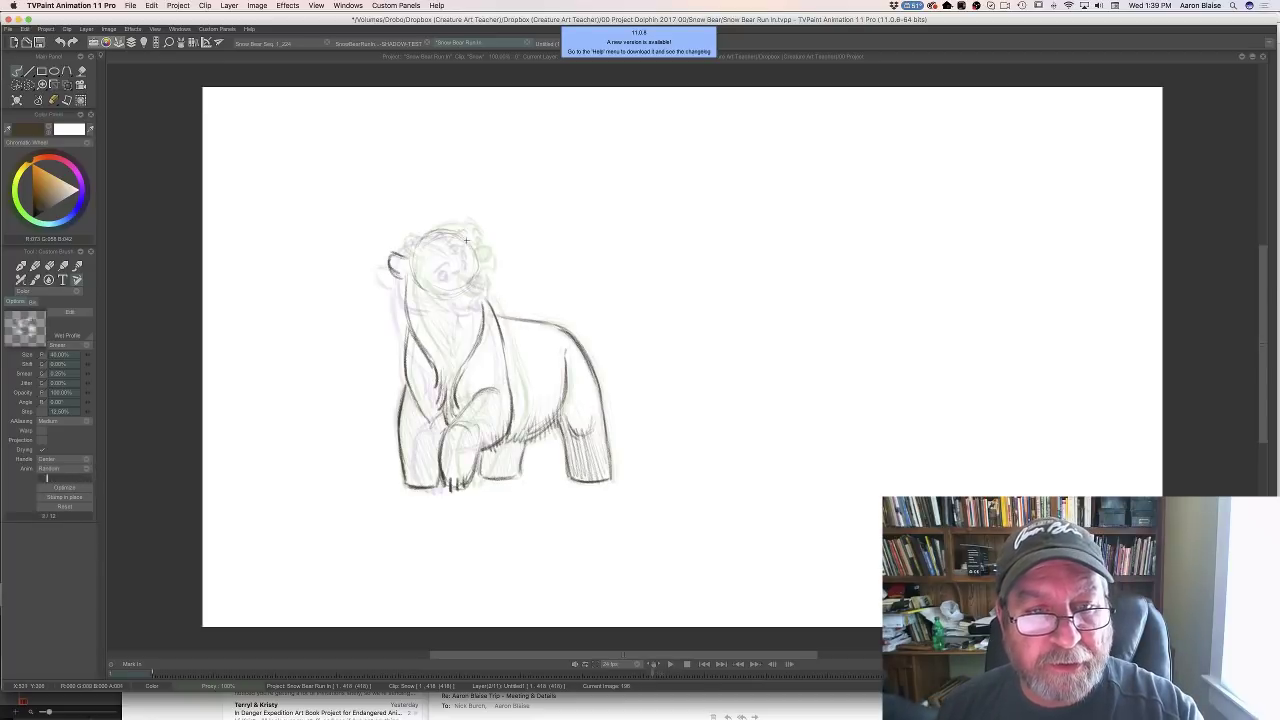
# Outline the nose at the front edge of the head circle, shade it in and compare it with the neighbouring poses
pyautogui.press('Left')
pyautogui.press('Right')
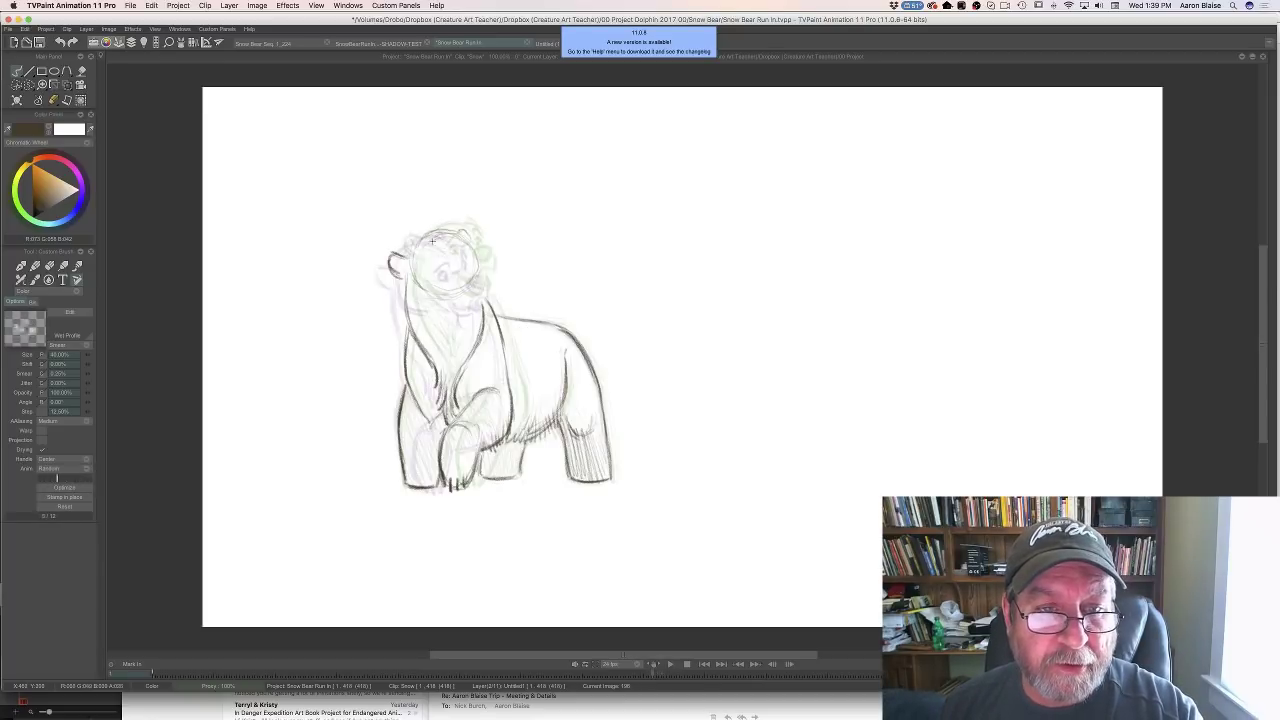
pyautogui.press('Left')
pyautogui.press('Right')
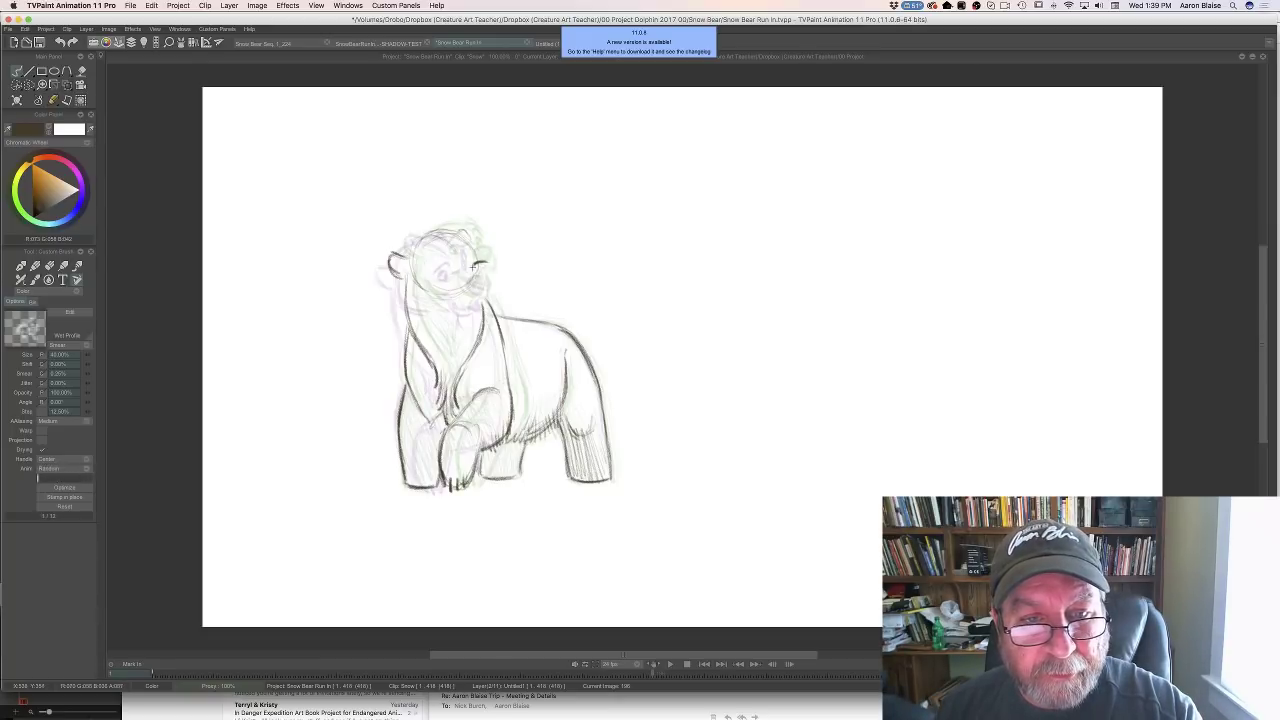
pyautogui.moveTo(479, 276)
pyautogui.mouseDown()
pyautogui.moveTo(489, 267)
pyautogui.moveTo(476, 263)
pyautogui.mouseUp()
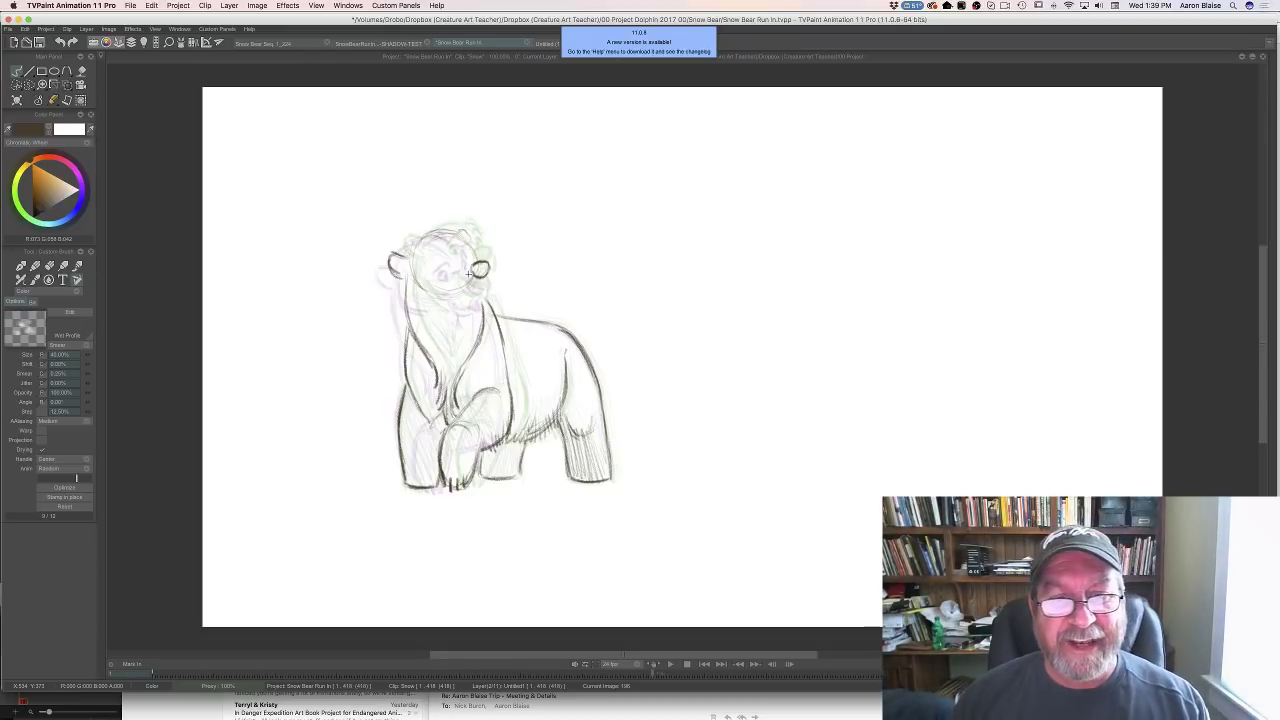
pyautogui.moveTo(479, 272); pyautogui.dragTo(478, 272)
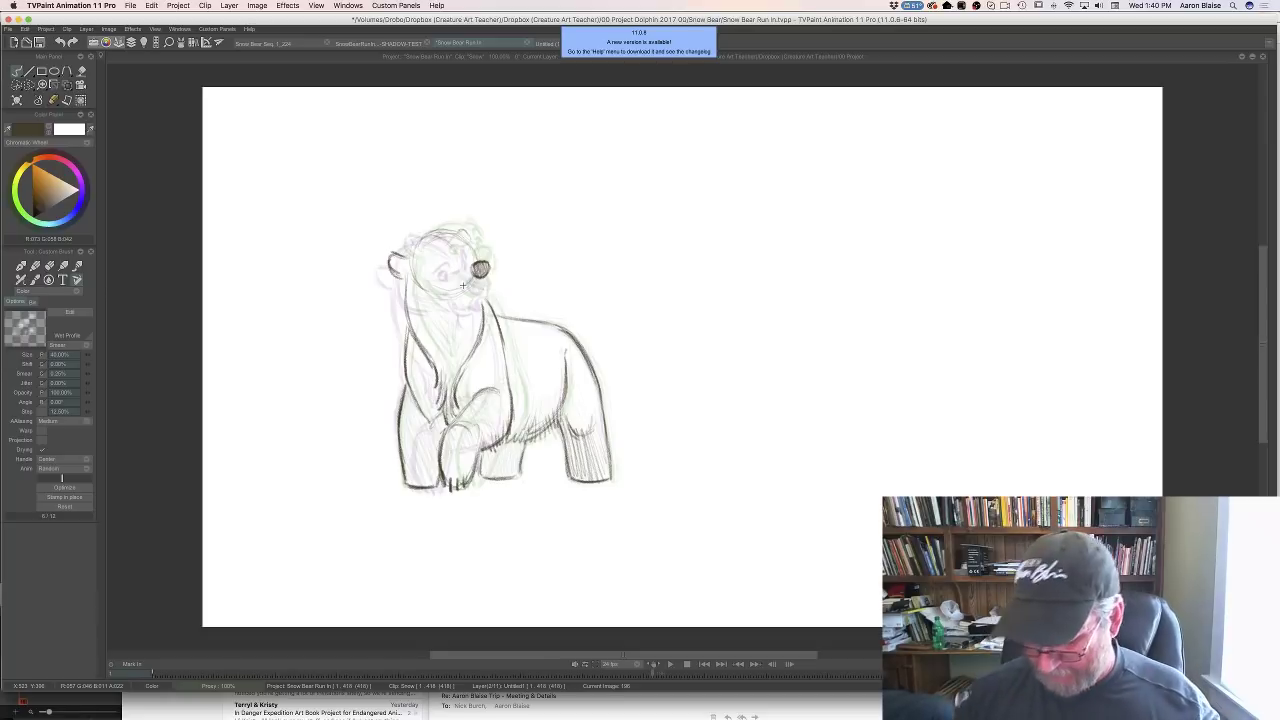
pyautogui.press('Right')
pyautogui.press('Left')
pyautogui.press('Right')
pyautogui.press('Left')
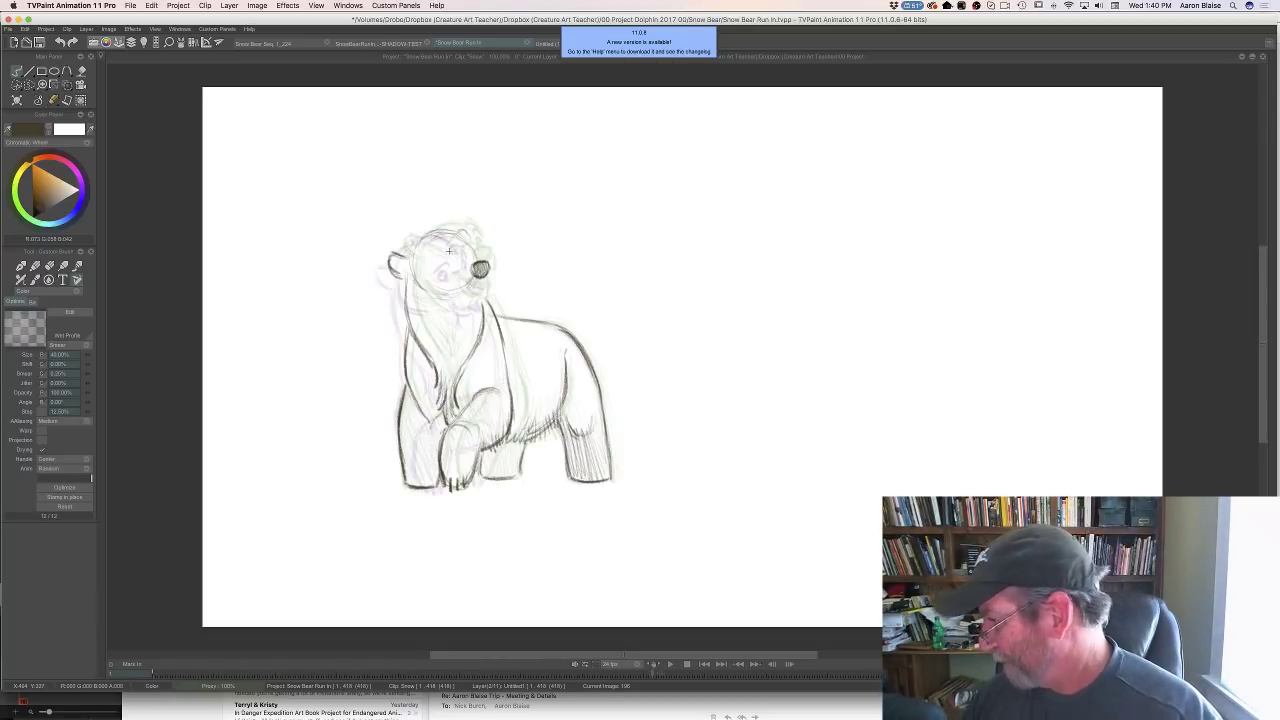
# Draw the top of the muzzle behind the nose and the muzzle's front edge below it, flipping against the neighbouring frame
pyautogui.press('Right')
pyautogui.press('Right')
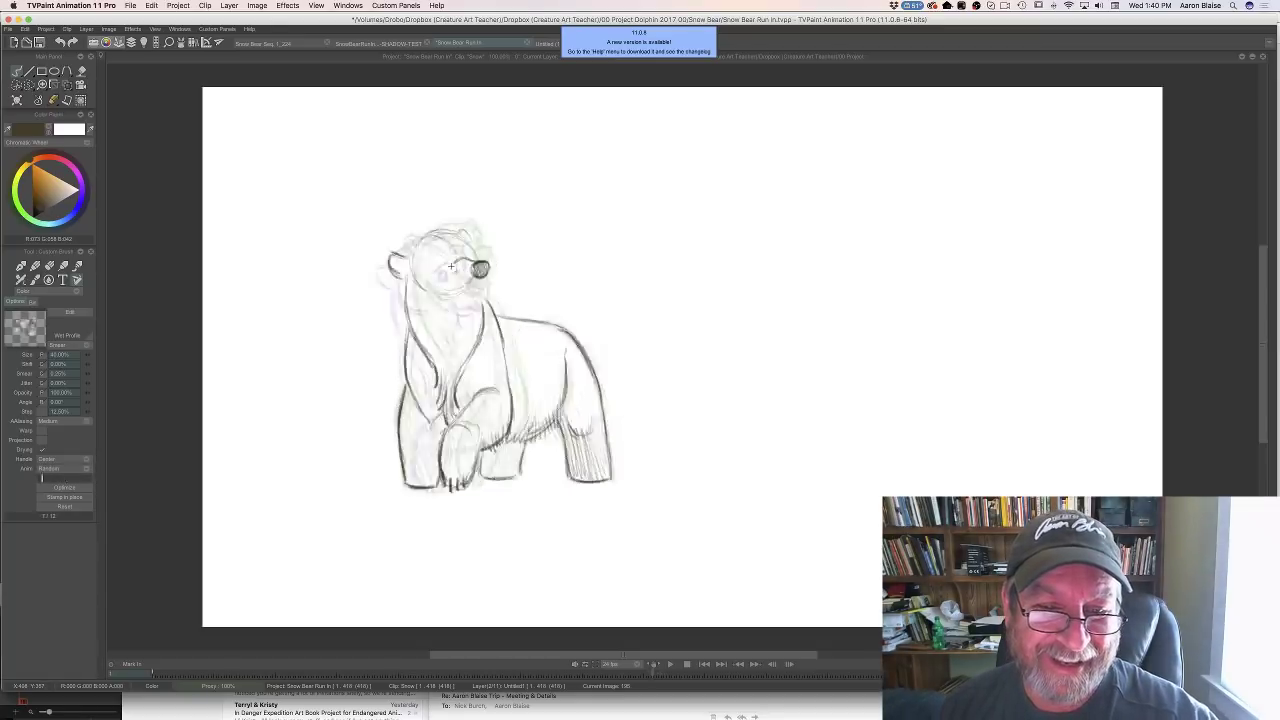
pyautogui.moveTo(490, 271); pyautogui.dragTo(478, 290)
pyautogui.press('Right')
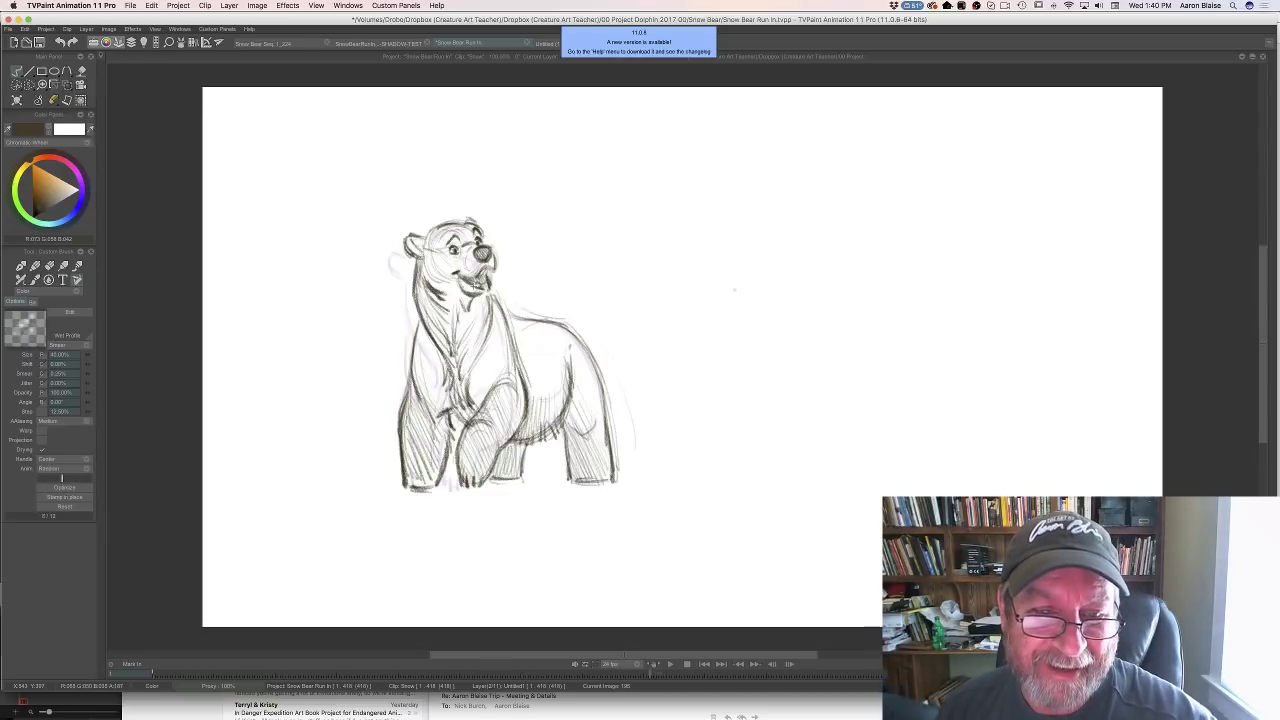
# Draw the curved mouth line under the muzzle, checking its placement against the previous pose
pyautogui.press('Left')
pyautogui.press('Right')
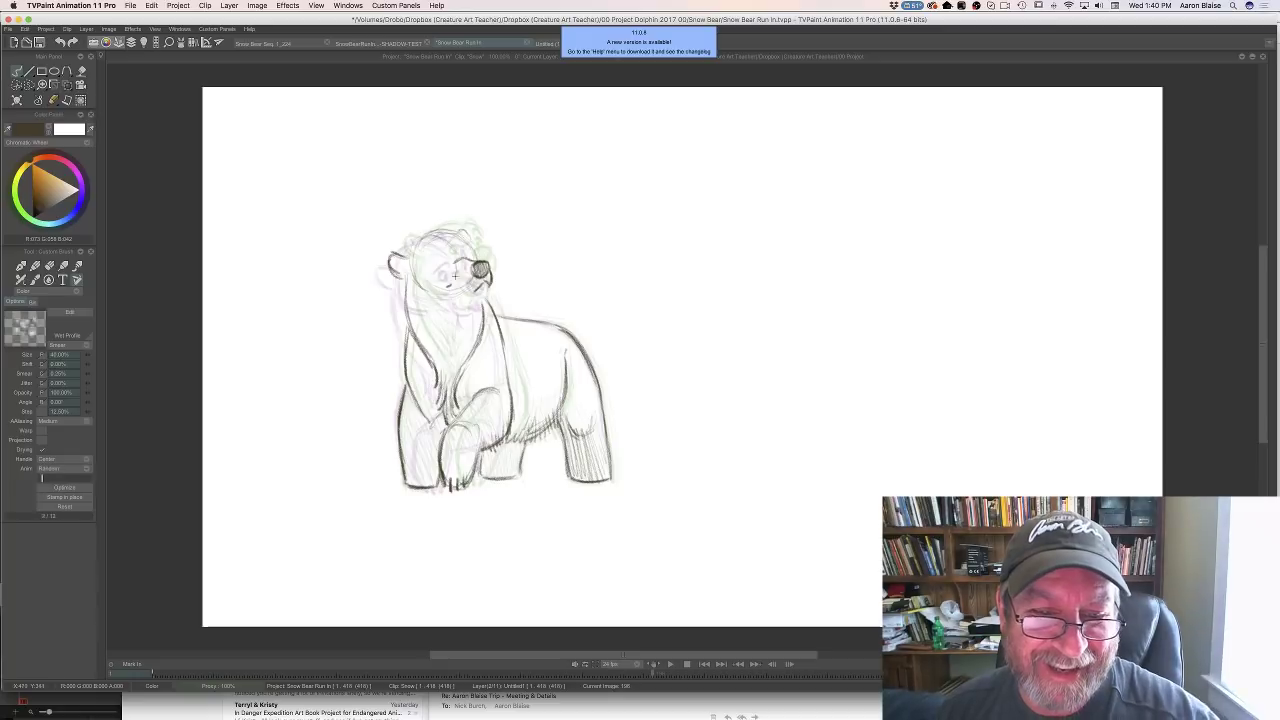
pyautogui.press('Left')
pyautogui.press('Right')
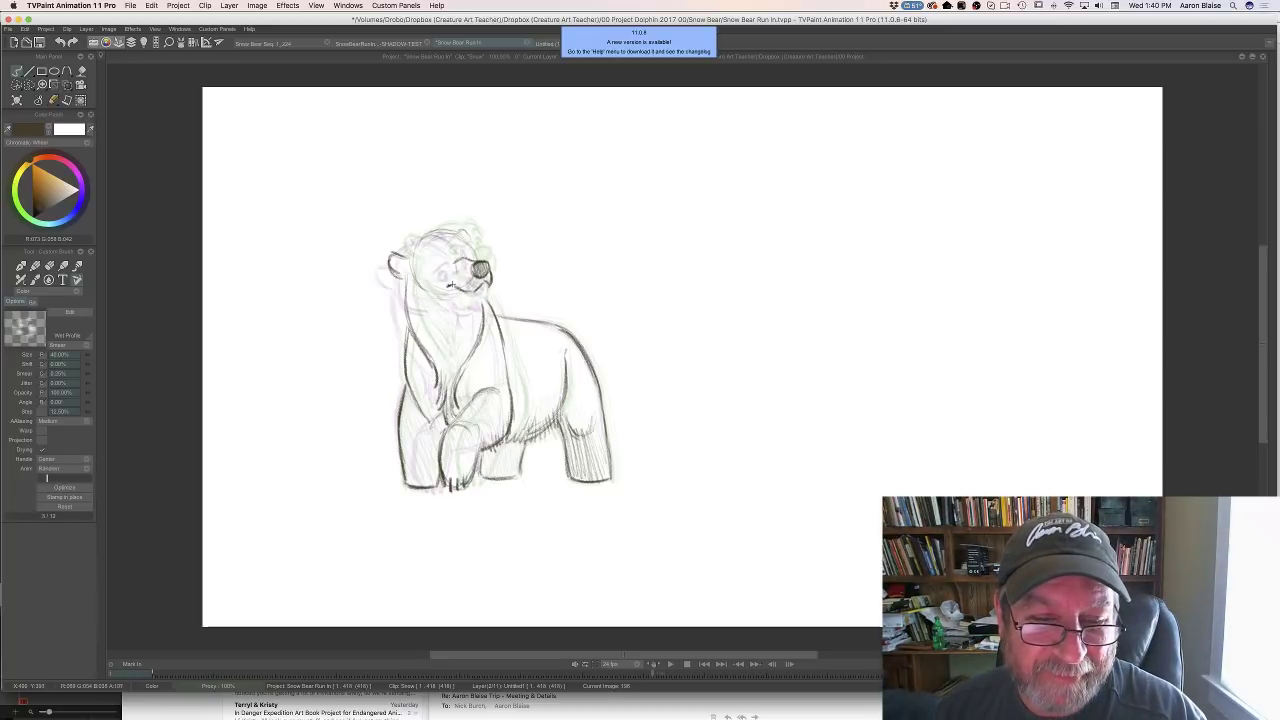
pyautogui.press('Left')
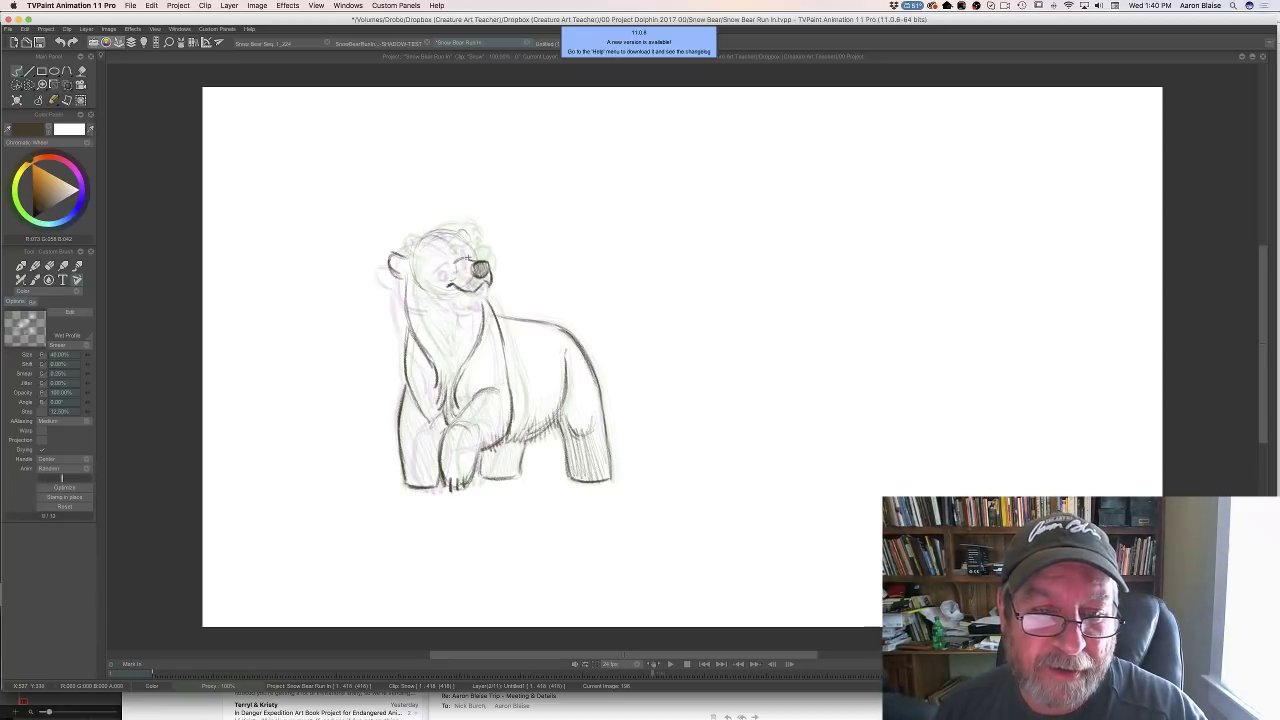
pyautogui.press('Right')
pyautogui.press('Left')
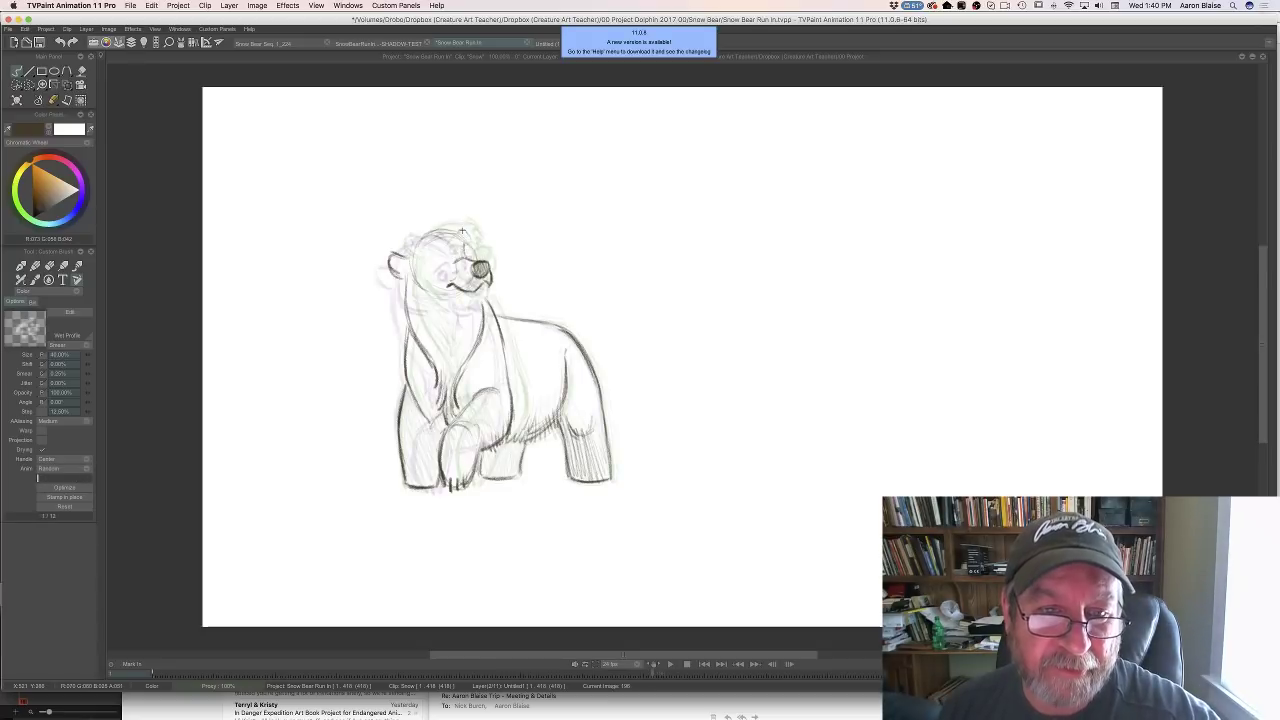
# Draw the near-side brow above the muzzle, placing it by flipping between neighbouring frames
pyautogui.press('Right')
pyautogui.press('Left')
pyautogui.press('Right')
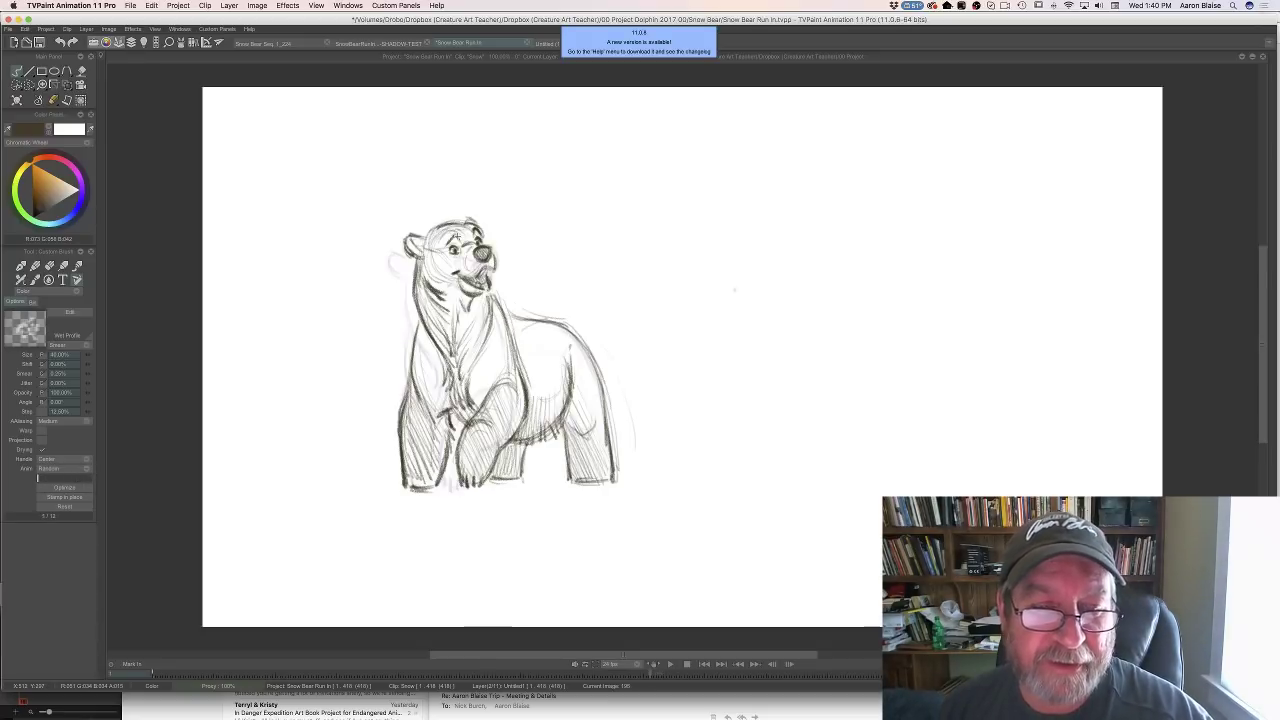
pyautogui.press('Left')
pyautogui.press('Right')
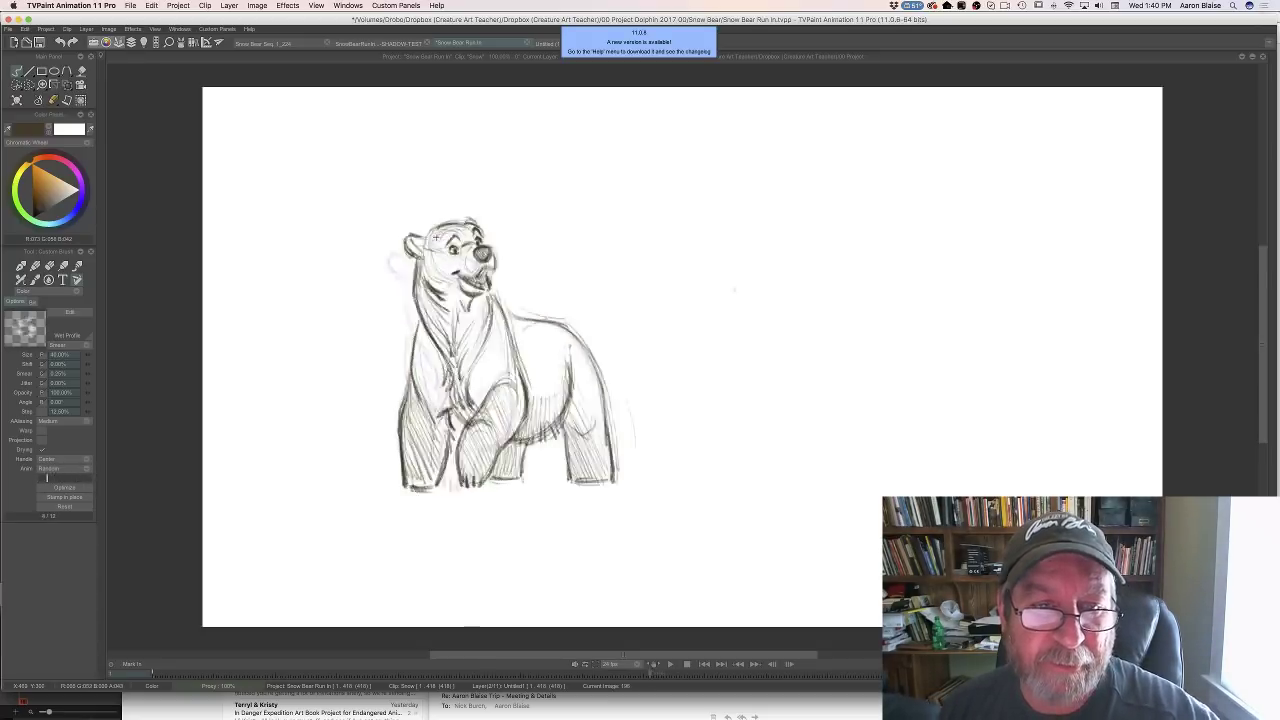
pyautogui.press('Left')
pyautogui.press('Right')
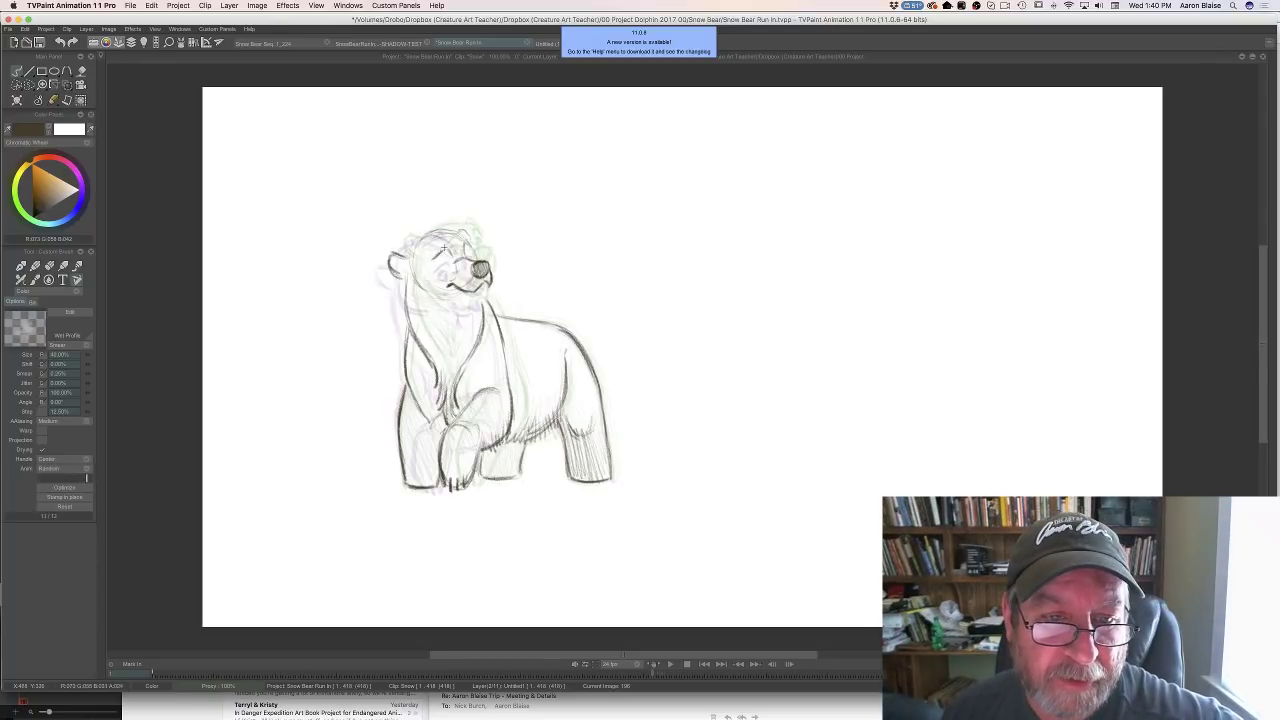
# Darken the near brow and add the far-side brow above the nose, comparing both with the adjacent drawing
pyautogui.press('Left')
pyautogui.press('Right')
pyautogui.press('Left')
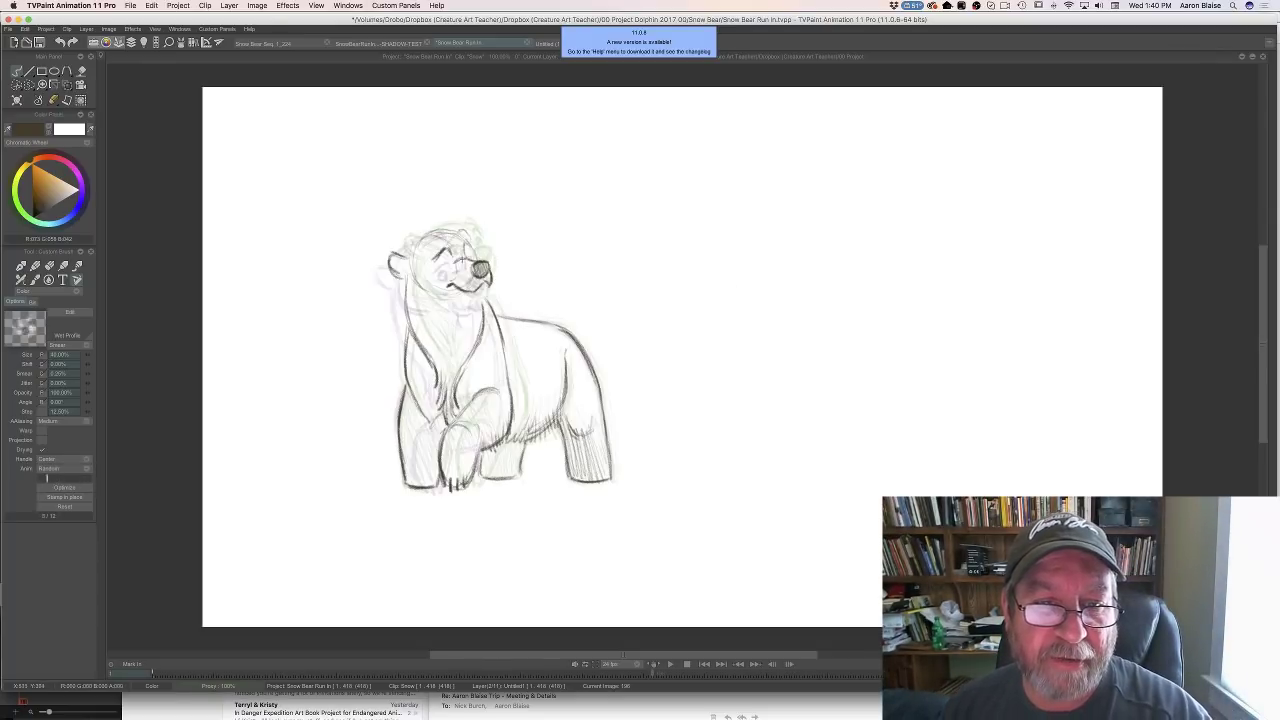
pyautogui.press('Right')
pyautogui.press('Left')
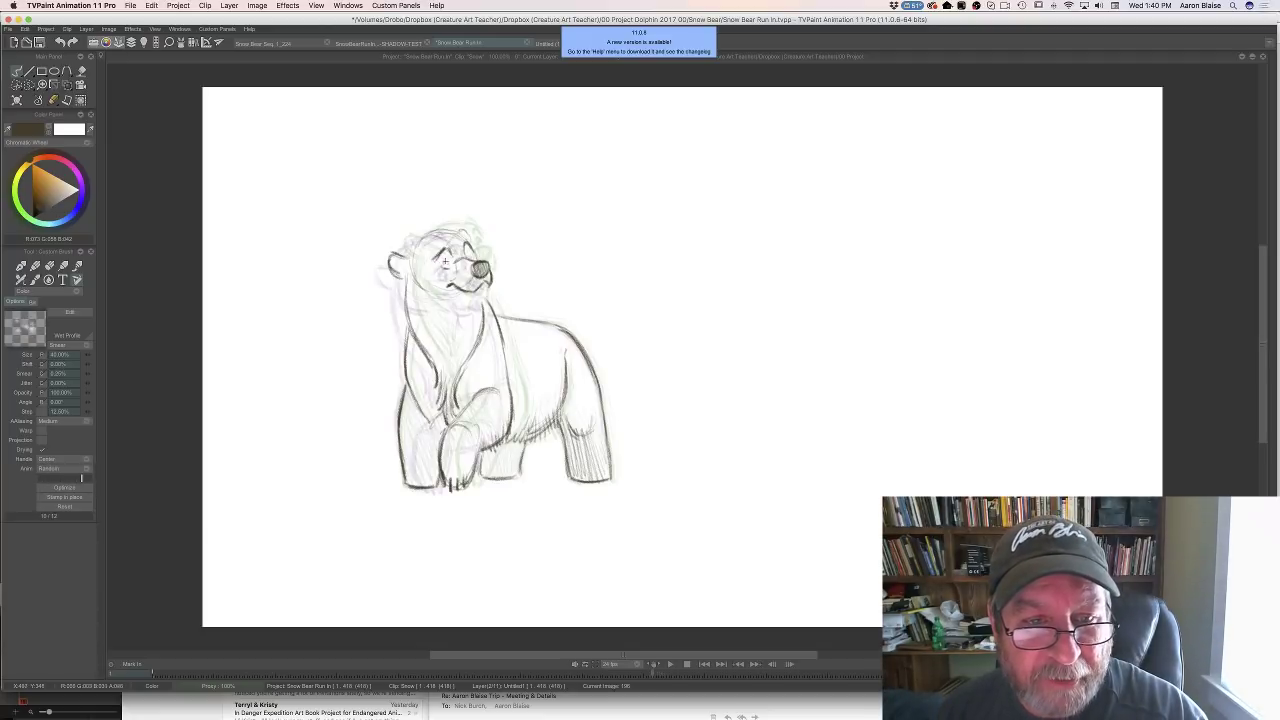
# Draw the near eye with its pupil under the brow and check it against the adjacent frame
pyautogui.moveTo(444, 260); pyautogui.dragTo(447, 265)
pyautogui.press('Left')
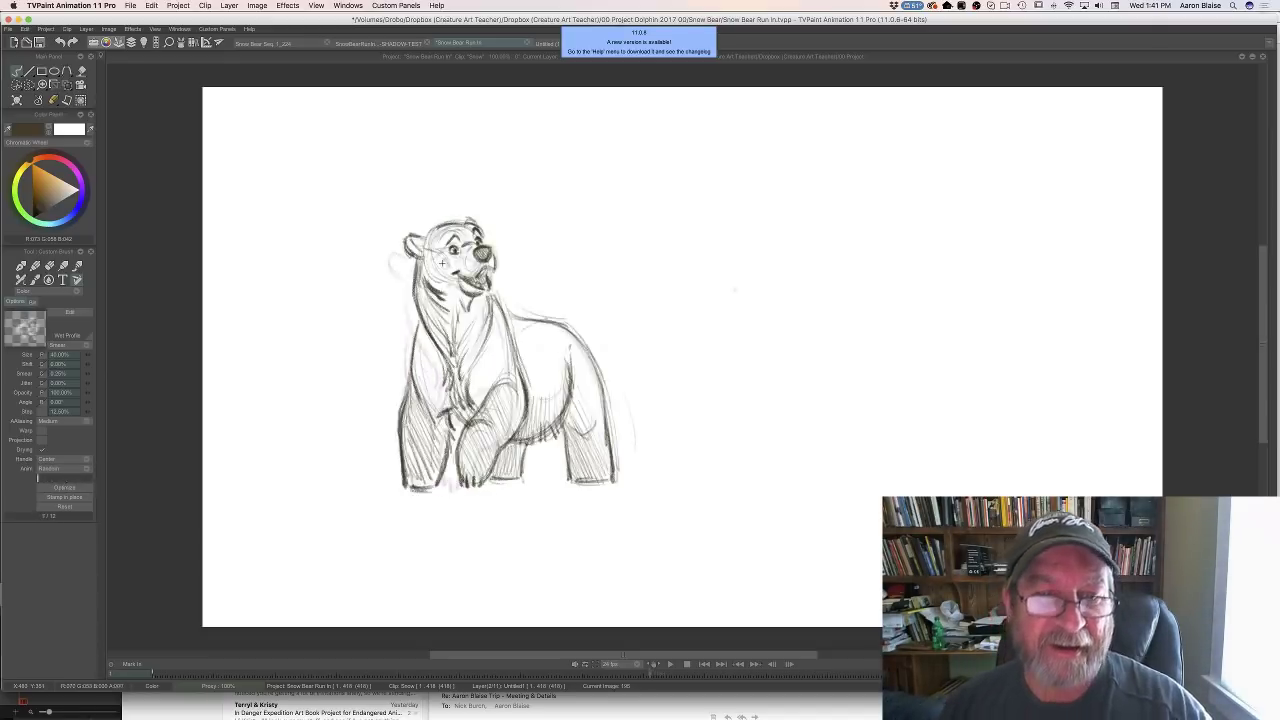
pyautogui.press('Right')
pyautogui.press('Left')
pyautogui.press('Left')
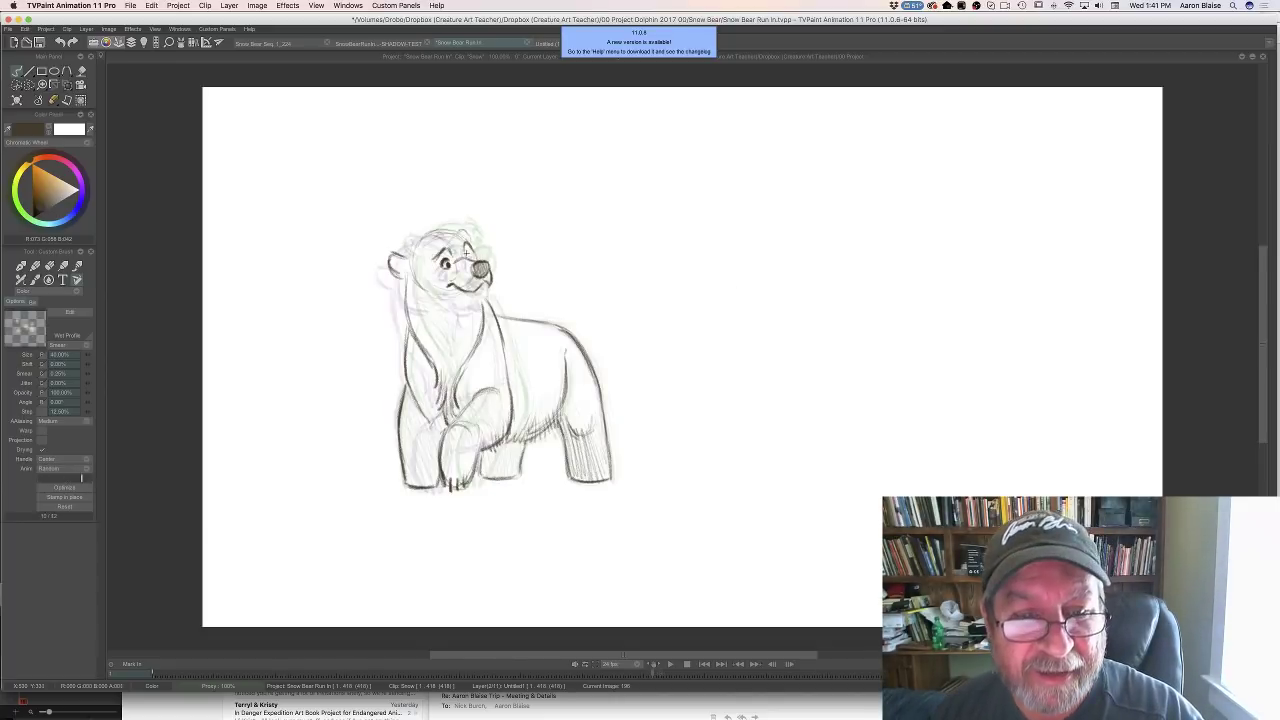
# Draw the far eye beside the bridge of the muzzle and compare the expression with the neighbouring pose
pyautogui.moveTo(466, 254); pyautogui.dragTo(469, 255)
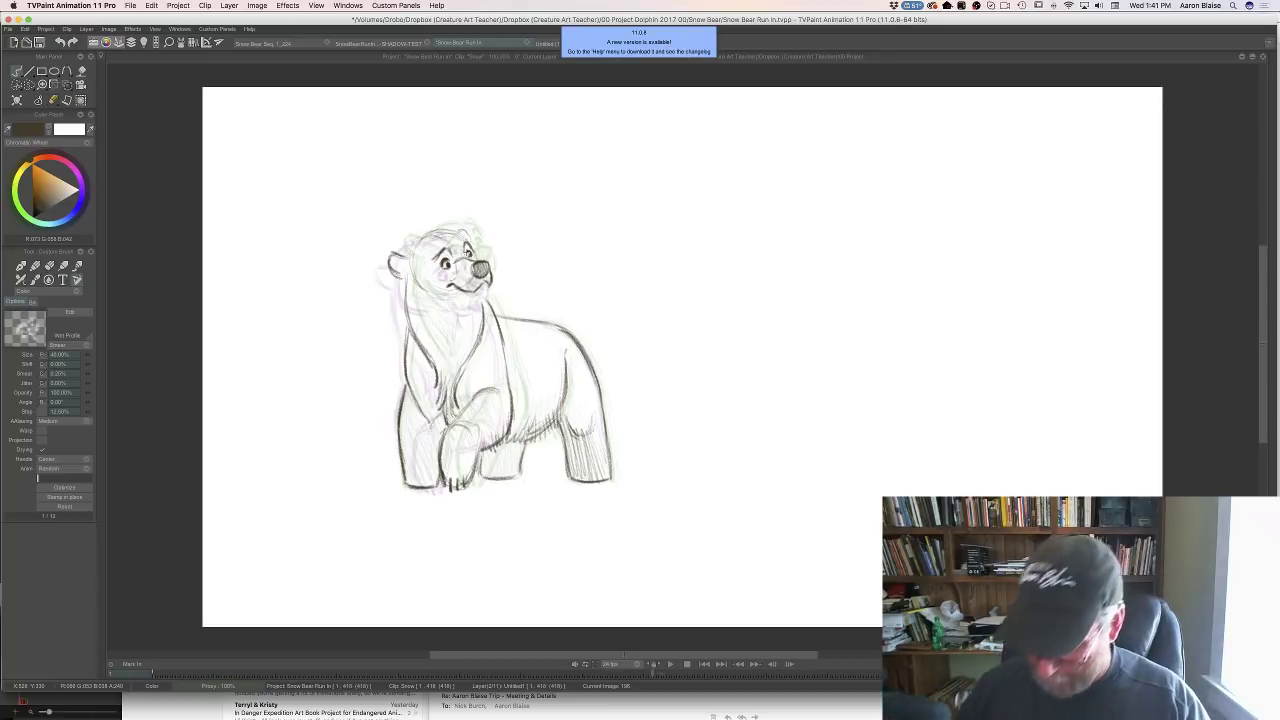
pyautogui.press('Right')
pyautogui.press('Left')
pyautogui.press('Right')
pyautogui.press('Left')
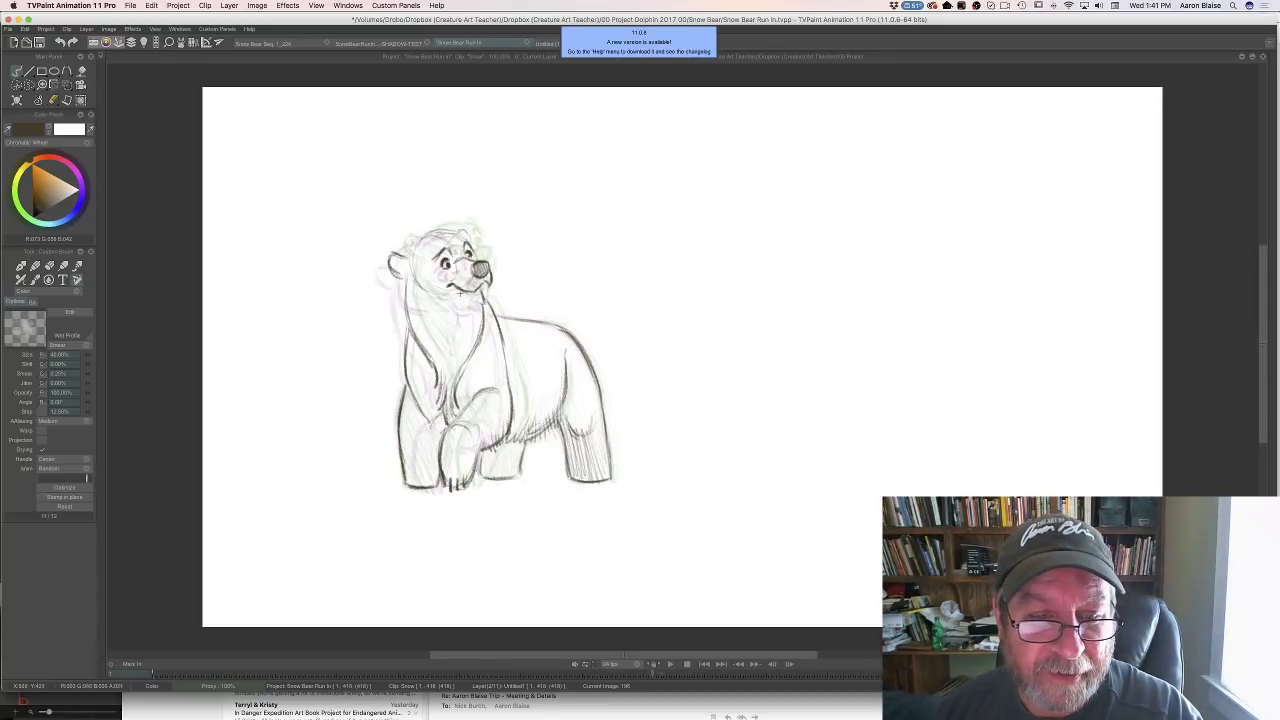
# Draw the open lower jaw beneath the mouth line and add the fur lines along the cheek and neck
pyautogui.moveTo(459, 291); pyautogui.dragTo(484, 308)
pyautogui.press('Left')
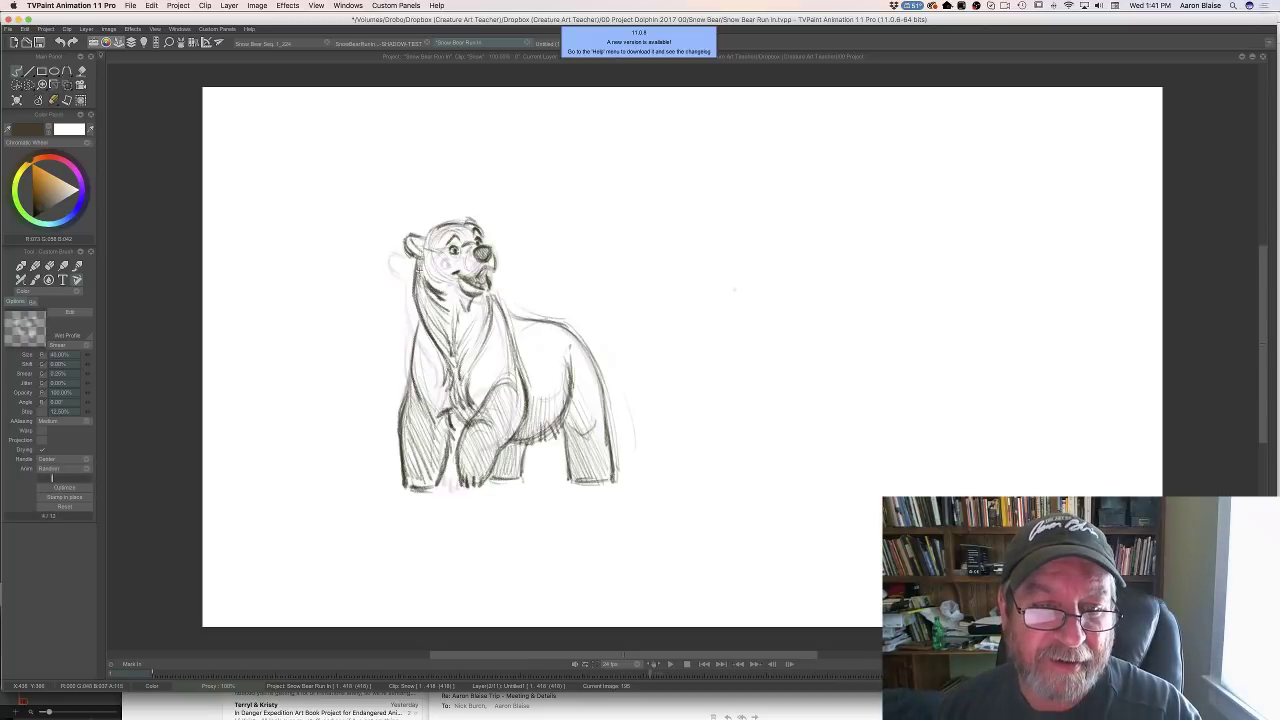
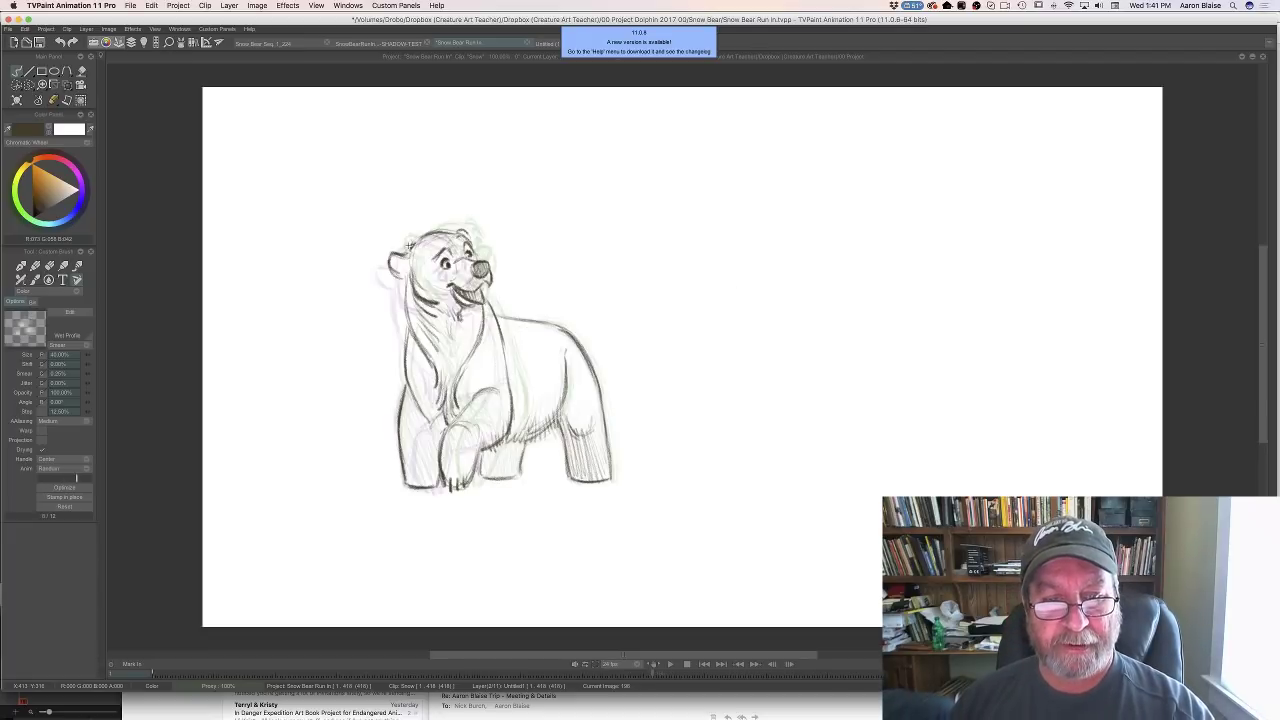
# Hatch-shade the front legs and far hind leg, compare with the neighbouring frames and bring up the timeline
pyautogui.moveTo(494, 387)
pyautogui.mouseDown()
pyautogui.moveTo(503, 434)
pyautogui.moveTo(480, 458)
pyautogui.mouseUp()
pyautogui.moveTo(458, 412)
pyautogui.mouseDown()
pyautogui.moveTo(464, 450)
pyautogui.moveTo(446, 480)
pyautogui.moveTo(458, 410)
pyautogui.moveTo(470, 447)
pyautogui.moveTo(510, 460)
pyautogui.moveTo(482, 465)
pyautogui.moveTo(480, 486)
pyautogui.mouseUp()
pyautogui.moveTo(422, 395)
pyautogui.mouseDown()
pyautogui.moveTo(435, 439)
pyautogui.moveTo(416, 442)
pyautogui.moveTo(432, 477)
pyautogui.moveTo(399, 440)
pyautogui.moveTo(418, 486)
pyautogui.mouseUp()
pyautogui.press('Left')
pyautogui.press('Right')
pyautogui.press('Left')
pyautogui.press('Left')
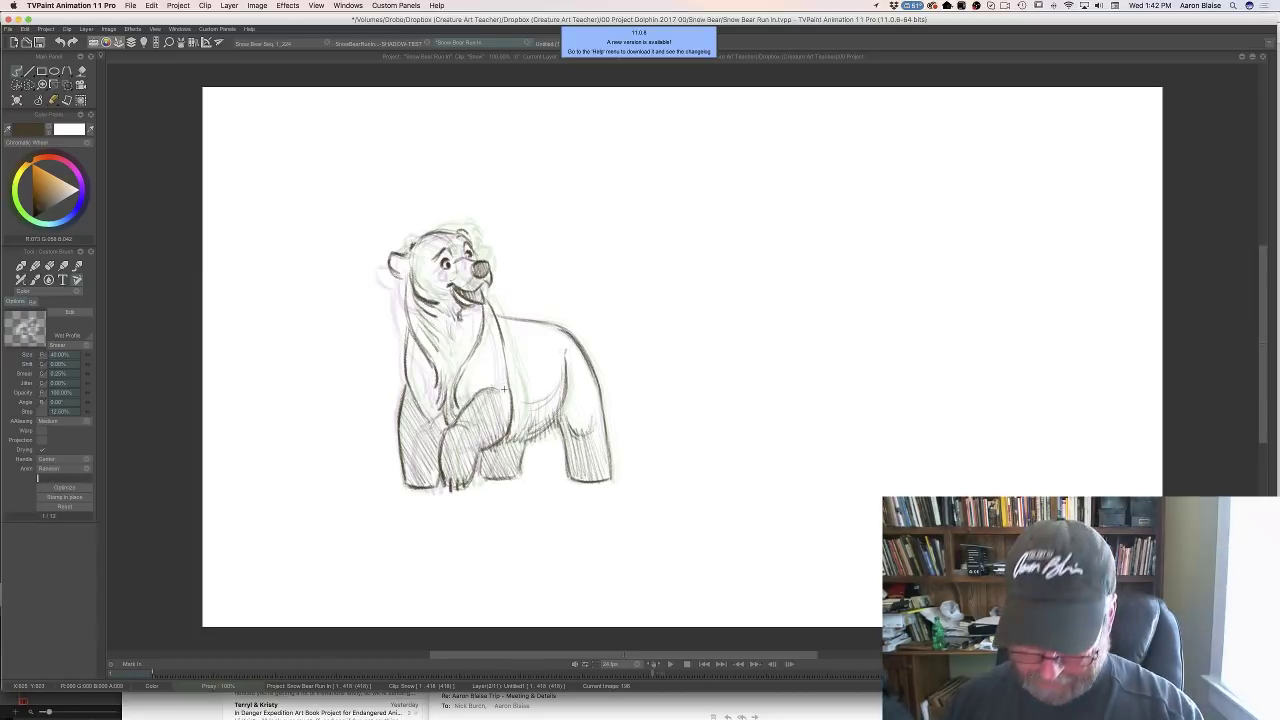
pyautogui.press('Tab')
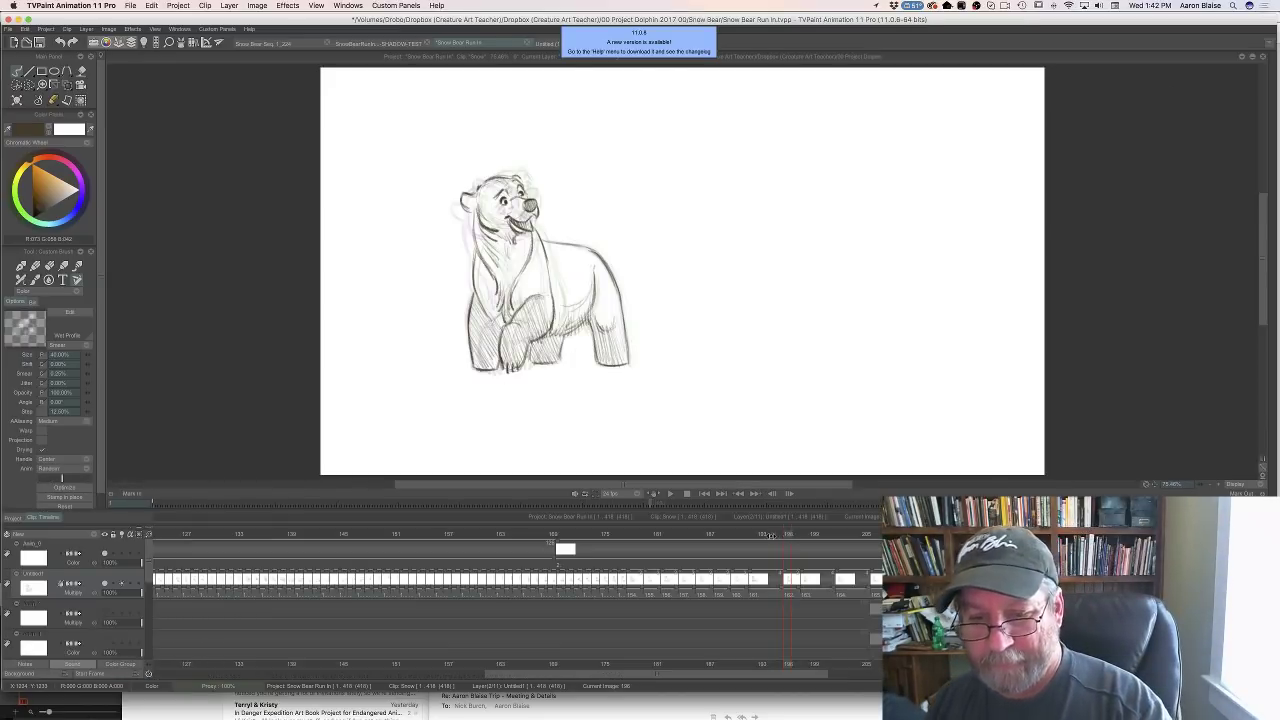
pyautogui.moveTo(788, 537)
pyautogui.mouseDown()
pyautogui.moveTo(622, 546)
pyautogui.moveTo(872, 543)
pyautogui.moveTo(712, 540)
pyautogui.moveTo(782, 537)
pyautogui.moveTo(771, 541)
pyautogui.mouseUp()
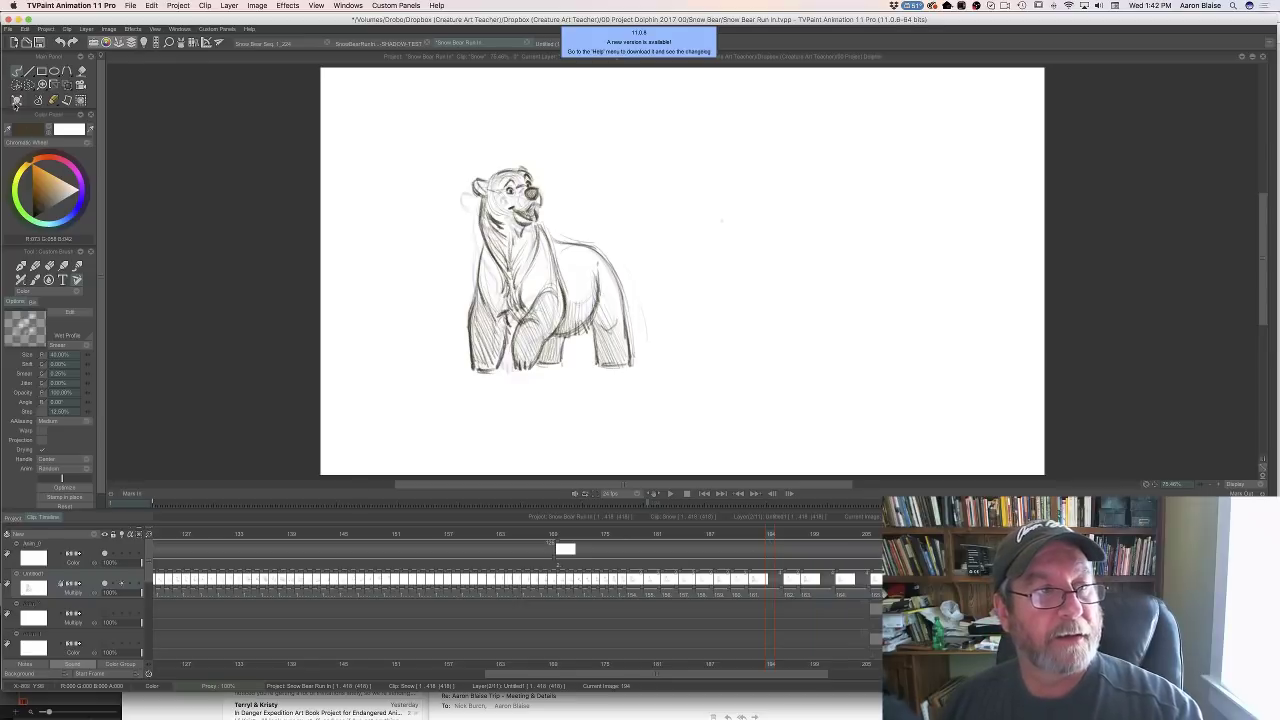
pyautogui.click(16, 100)
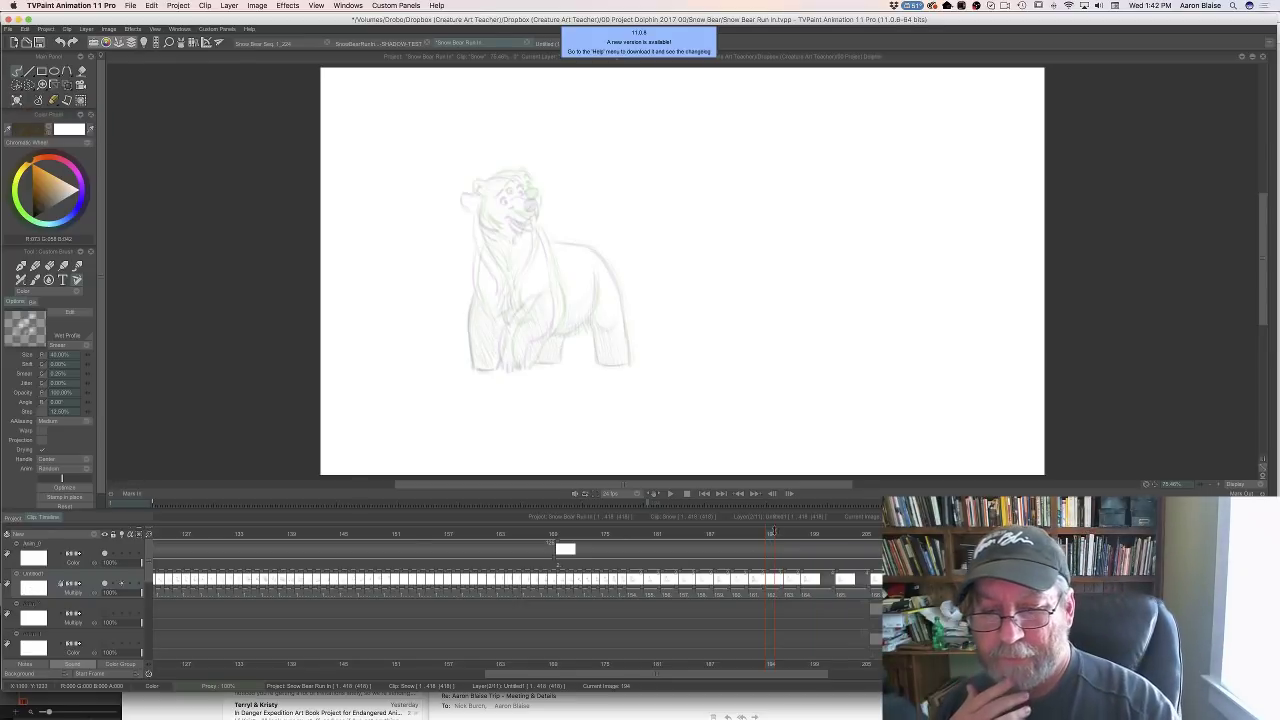
pyautogui.moveTo(768, 537)
pyautogui.mouseDown()
pyautogui.moveTo(711, 548)
pyautogui.moveTo(771, 551)
pyautogui.mouseUp()
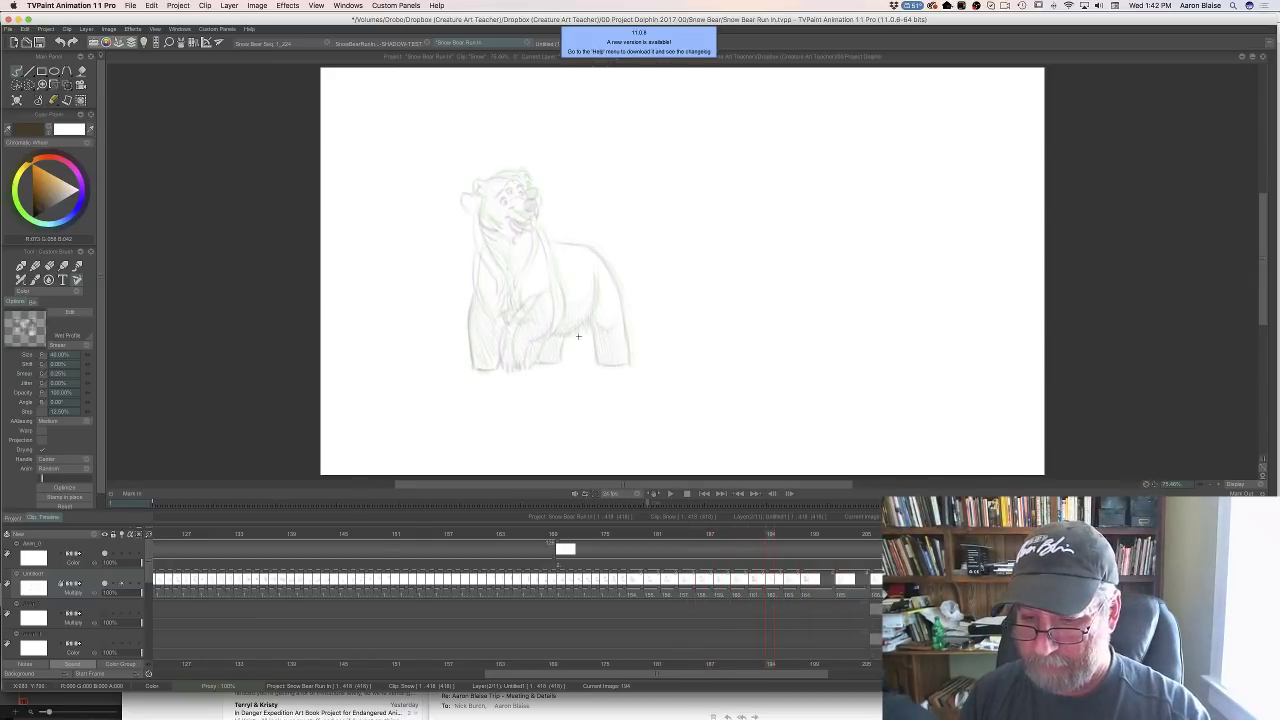
pyautogui.hotkey('ctrl', 'z')
pyautogui.hotkey('ctrl', 'z')
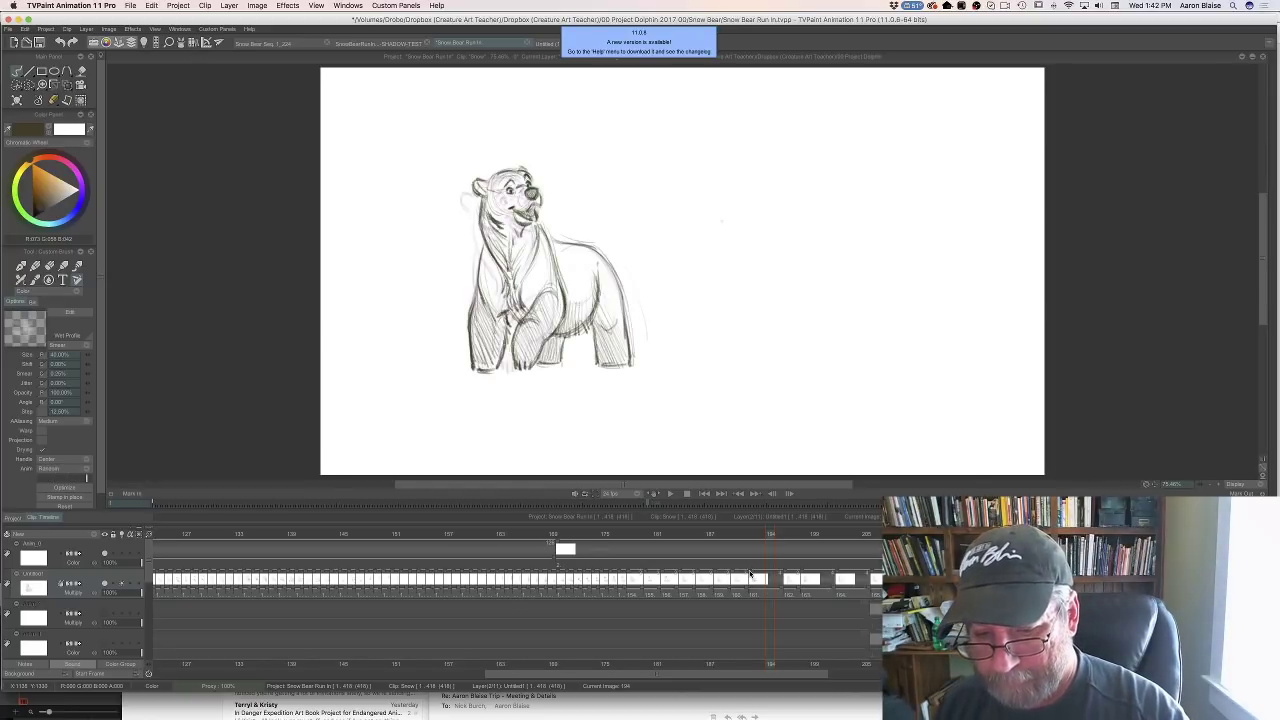
# Go to frame 192, clear its drawing and hide the timeline to free the canvas
pyautogui.moveTo(768, 534); pyautogui.dragTo(751, 531)
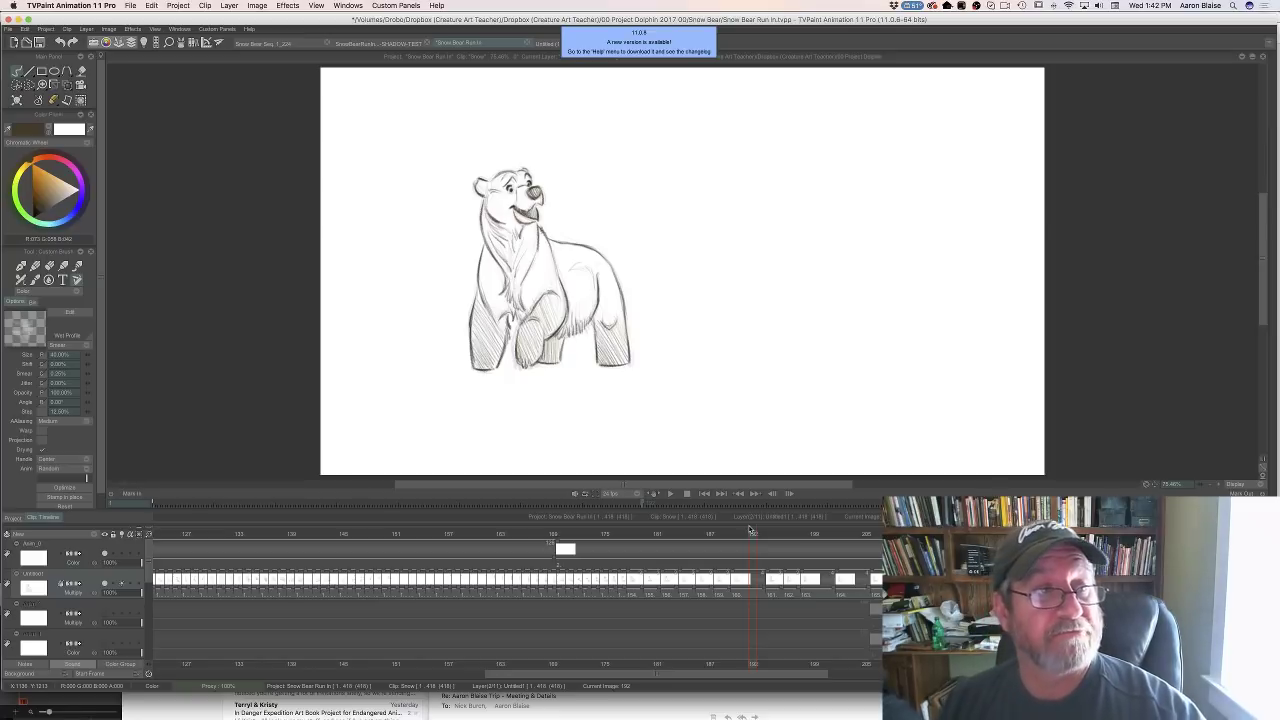
pyautogui.click(16, 100)
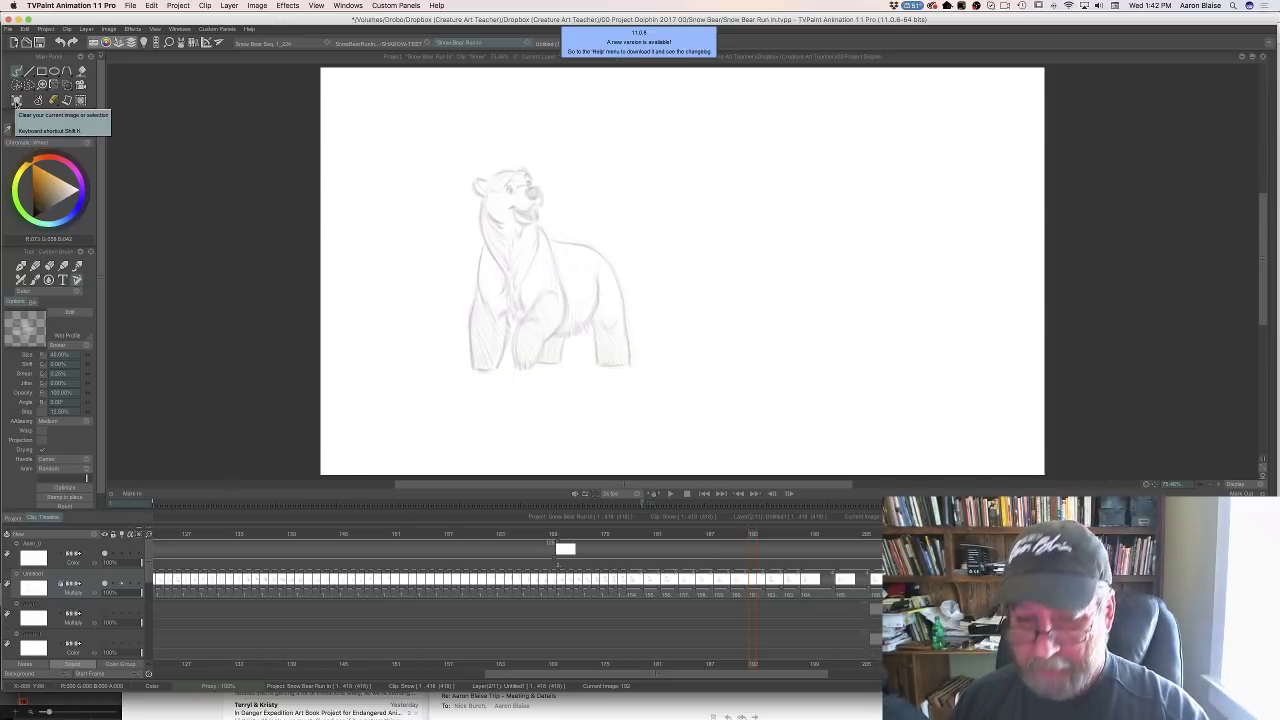
pyautogui.click(753, 533)
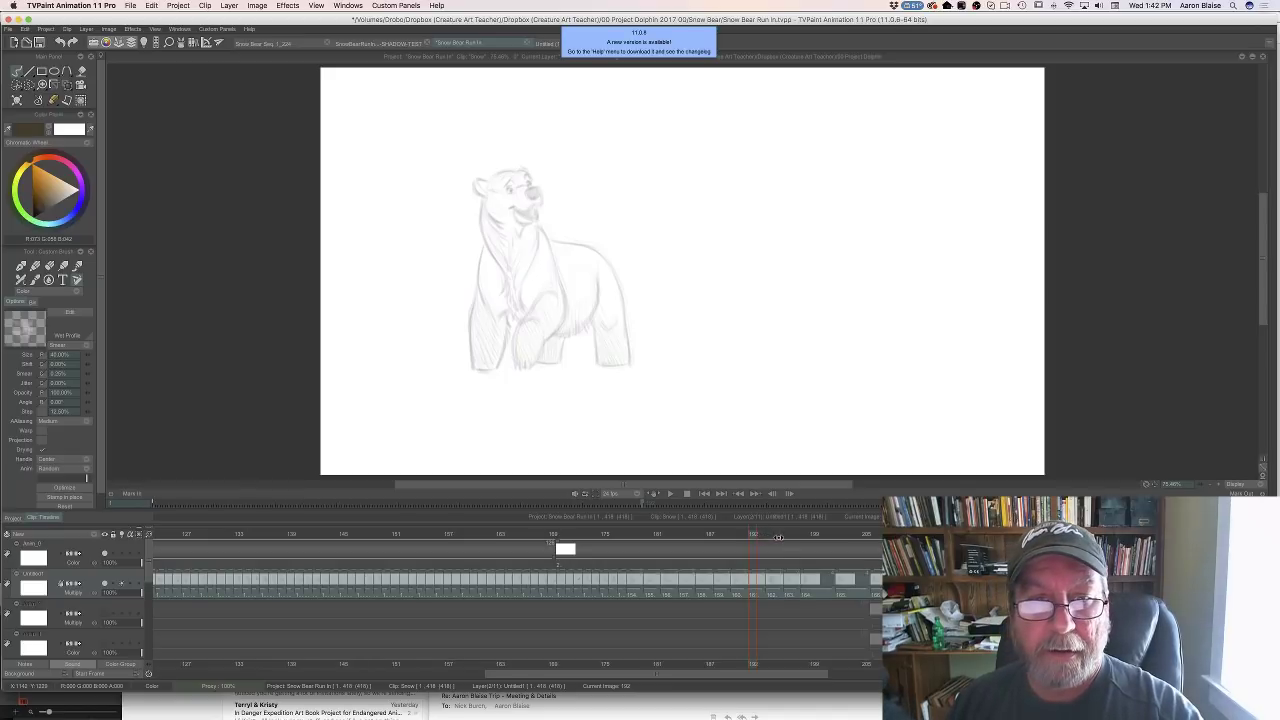
pyautogui.moveTo(753, 536)
pyautogui.mouseDown()
pyautogui.moveTo(770, 537)
pyautogui.moveTo(753, 540)
pyautogui.mouseUp()
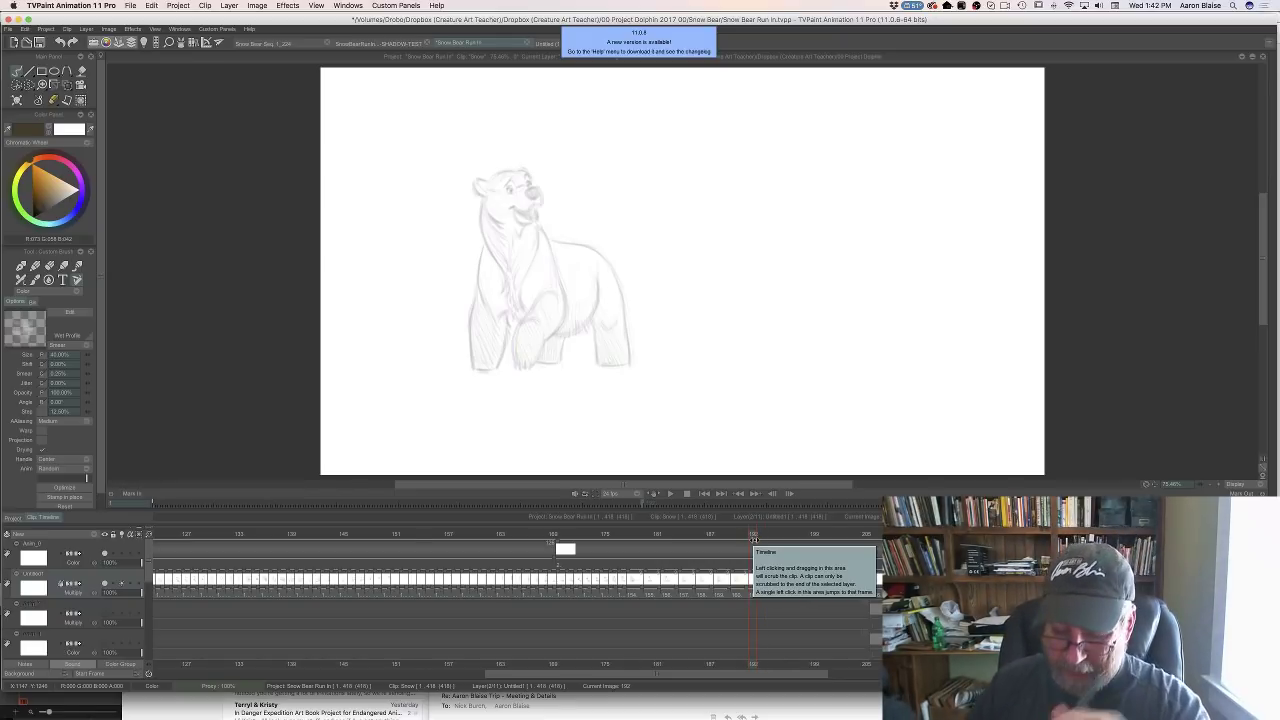
pyautogui.press('Down')
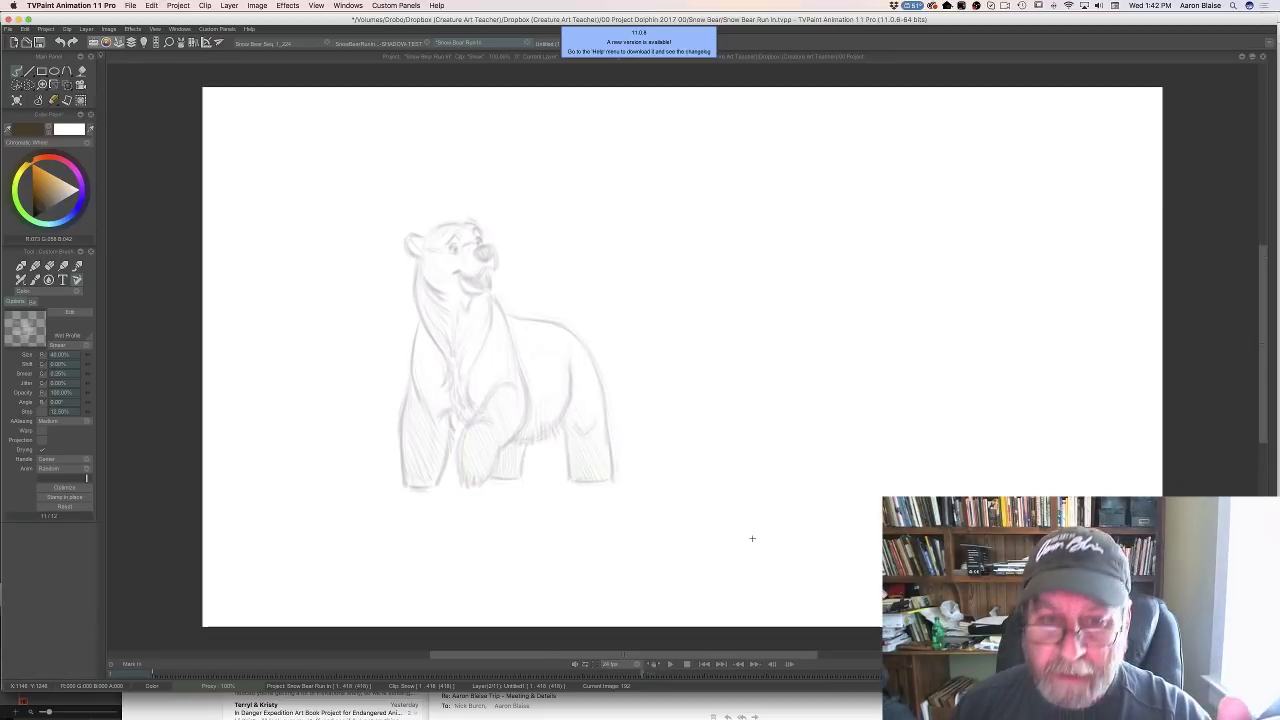
# Draw the top of the head and both ears on frame 192 over the light-table guides, flipping against the previous frame
pyautogui.press('Left')
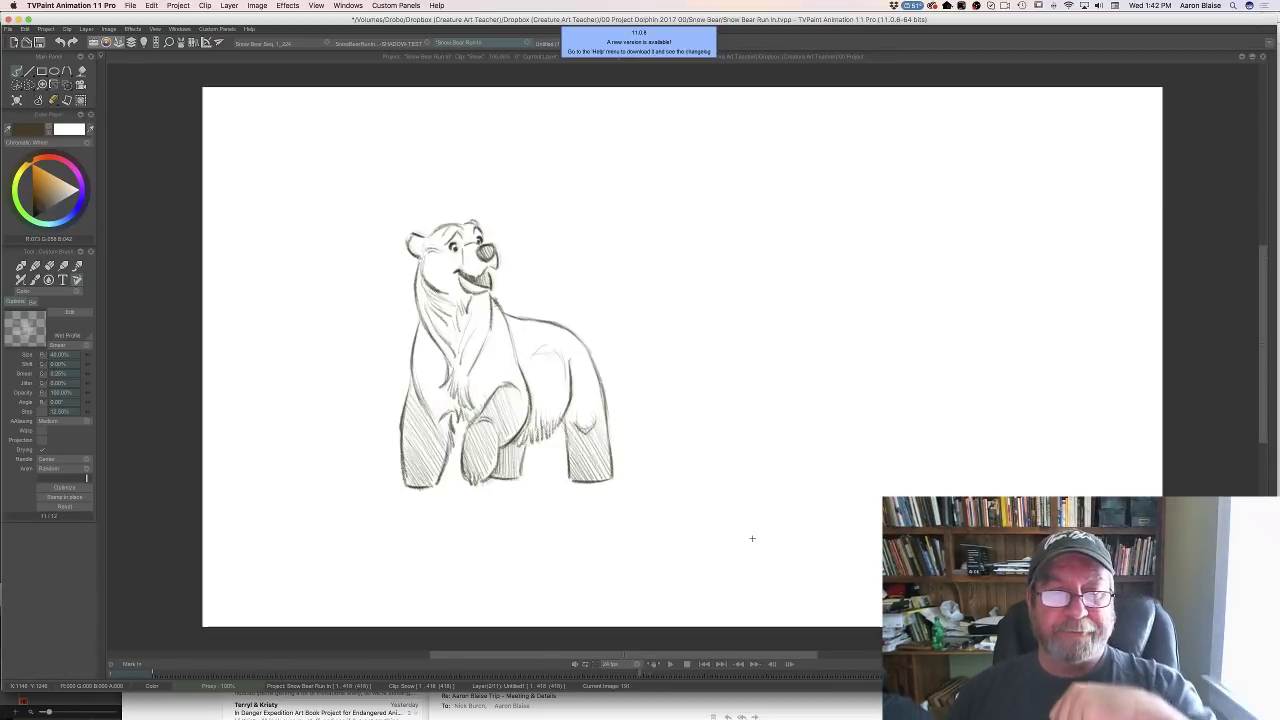
pyautogui.press('Right')
pyautogui.press('Left')
pyautogui.press('Right')
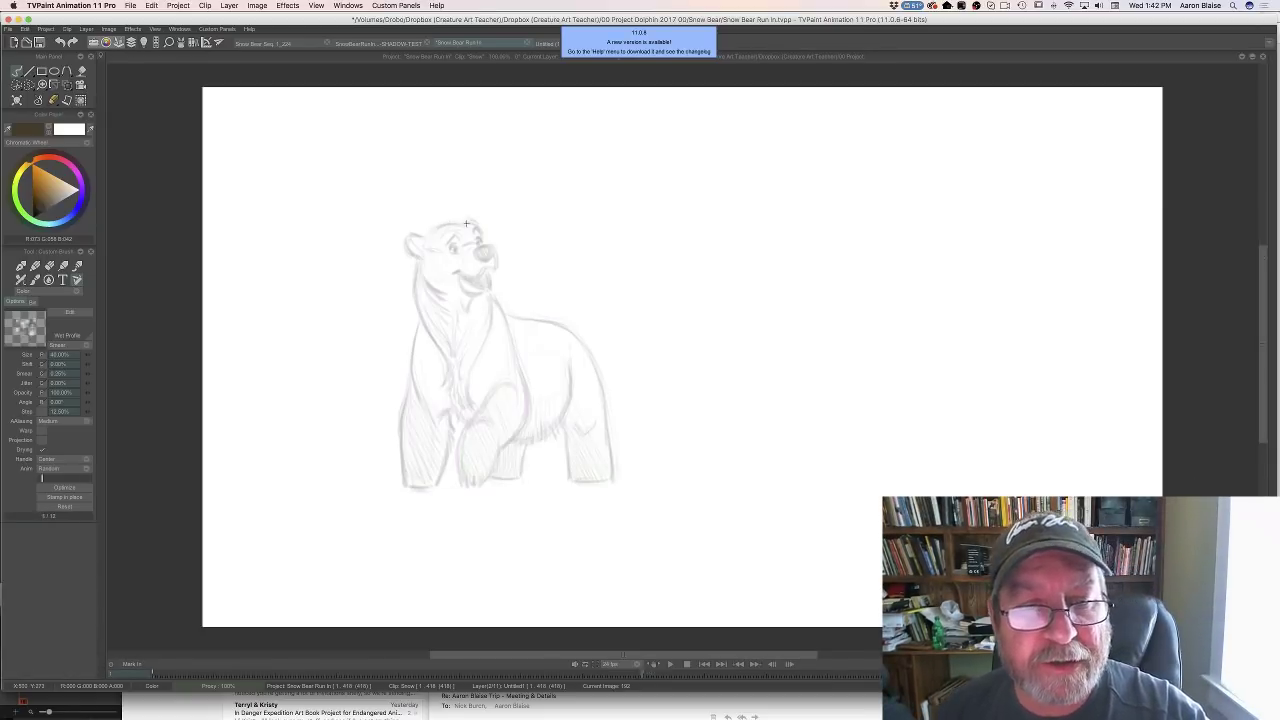
pyautogui.moveTo(464, 224)
pyautogui.mouseDown()
pyautogui.moveTo(409, 236)
pyautogui.moveTo(421, 258)
pyautogui.mouseUp()
pyautogui.press('Left')
pyautogui.press('Right')
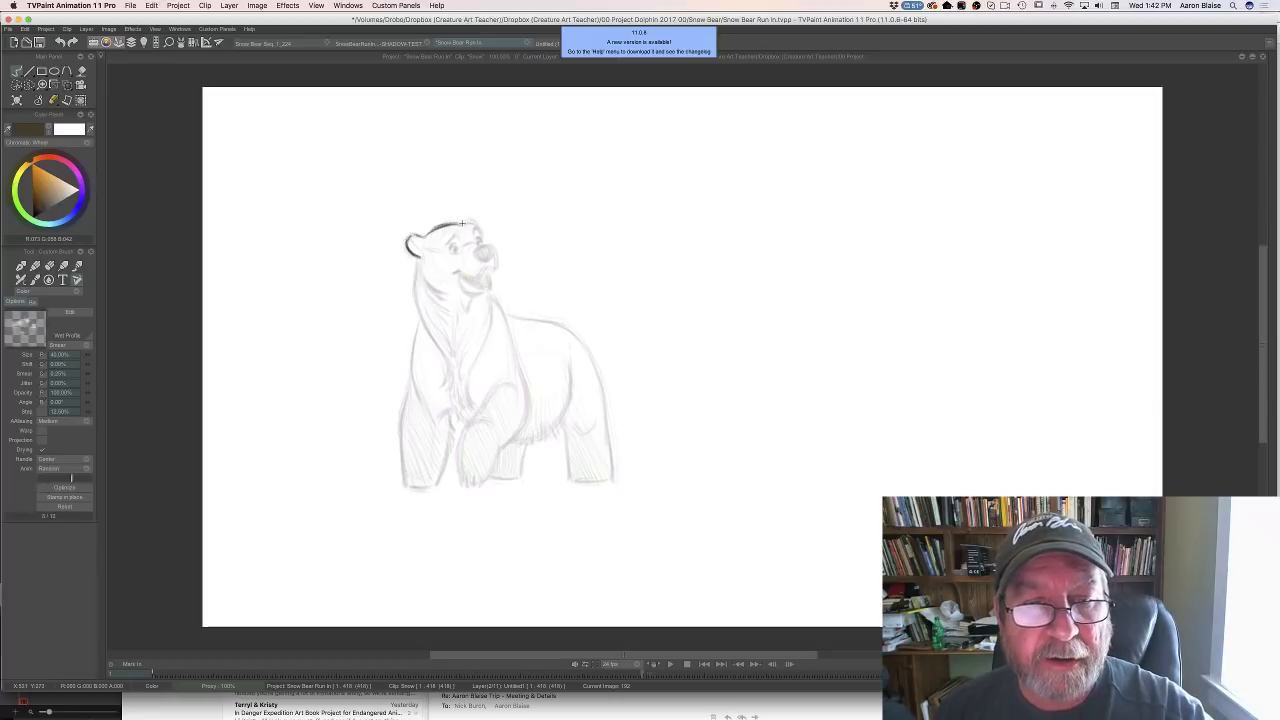
pyautogui.press('Left')
pyautogui.press('Right')
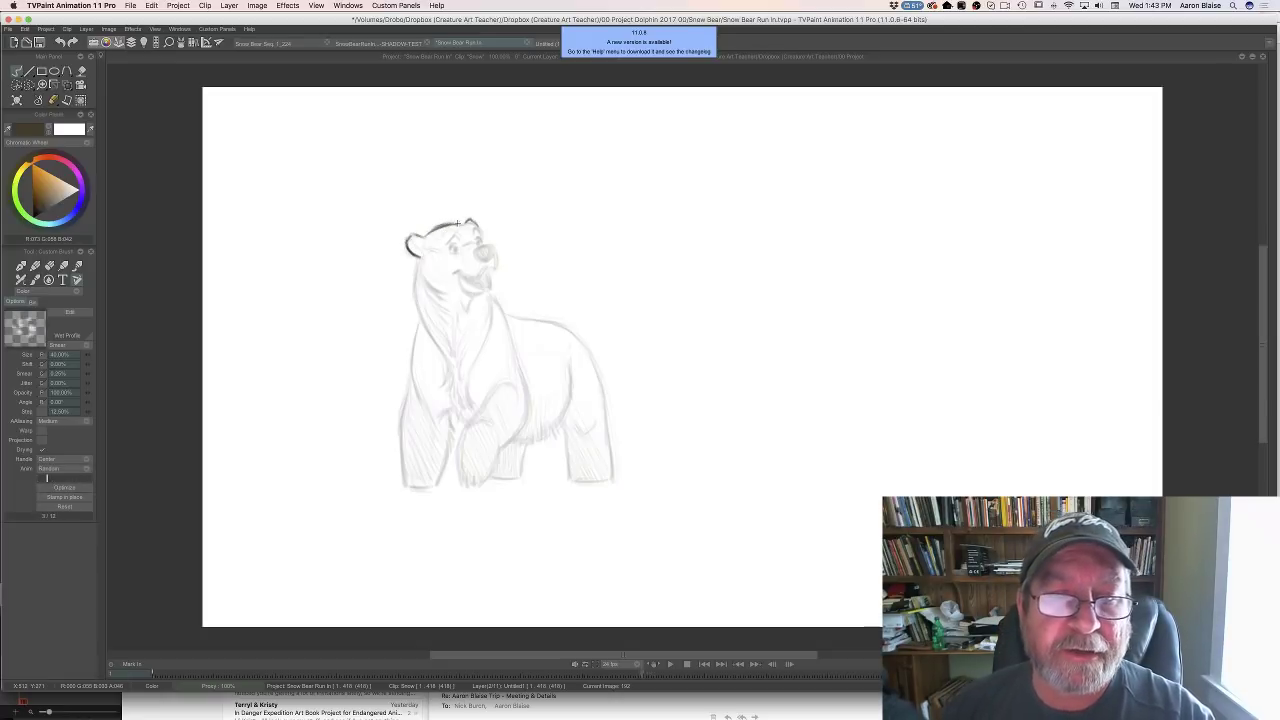
# Draw and shade the nose and open mouth on frame 192, outline the muzzle and compare with the previous frame
pyautogui.moveTo(478, 246); pyautogui.dragTo(496, 262)
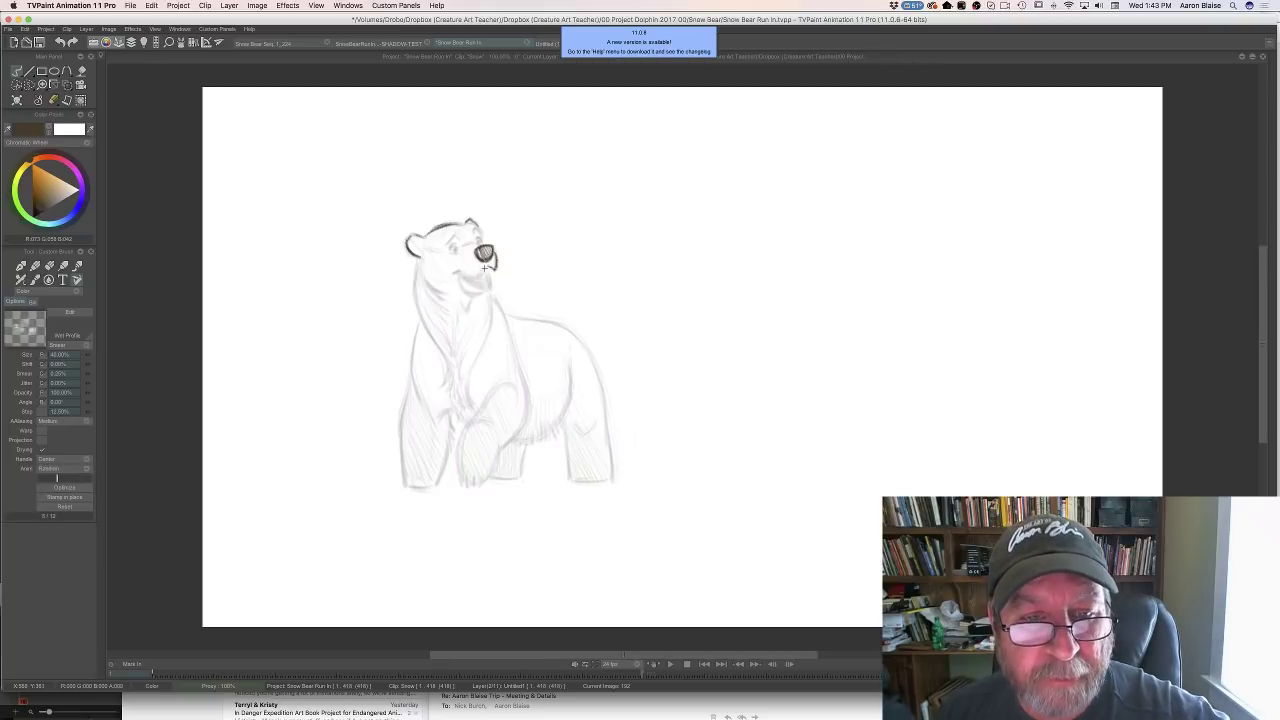
pyautogui.moveTo(474, 277)
pyautogui.mouseDown()
pyautogui.moveTo(449, 272)
pyautogui.moveTo(476, 247)
pyautogui.moveTo(466, 267)
pyautogui.moveTo(490, 290)
pyautogui.moveTo(466, 293)
pyautogui.mouseUp()
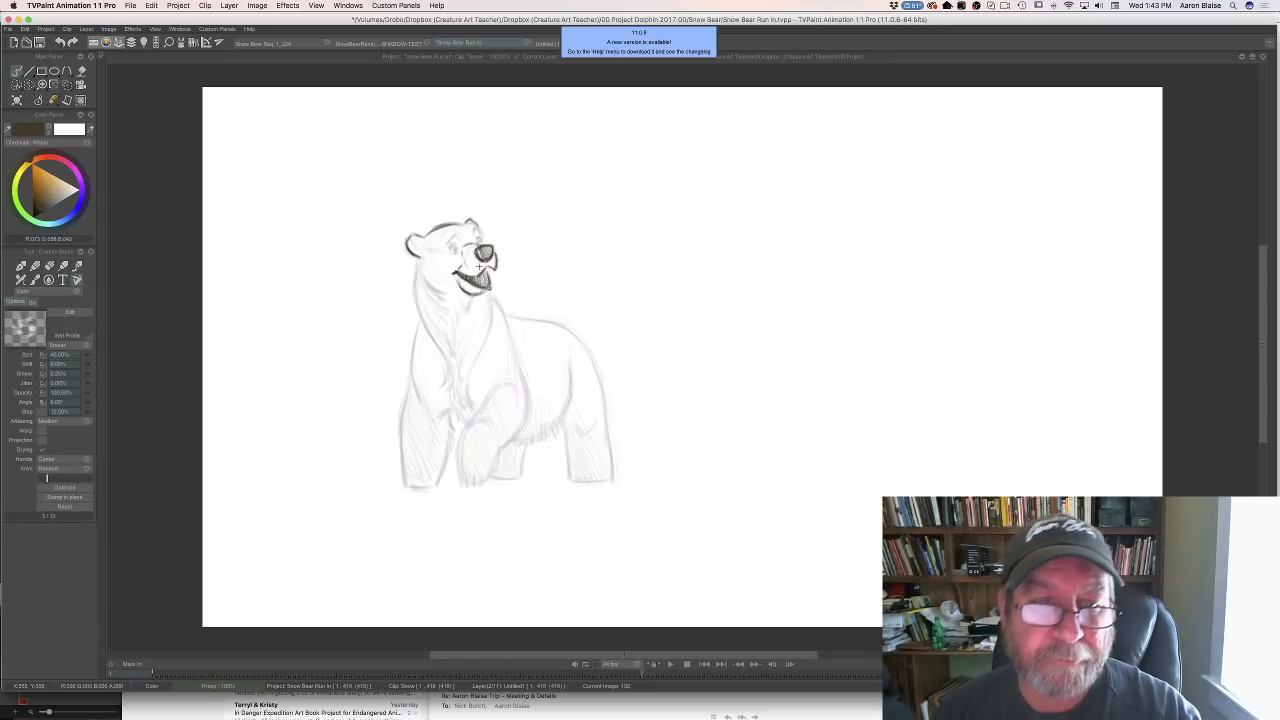
pyautogui.press('Left')
pyautogui.press('Right')
pyautogui.press('Left')
pyautogui.press('Right')
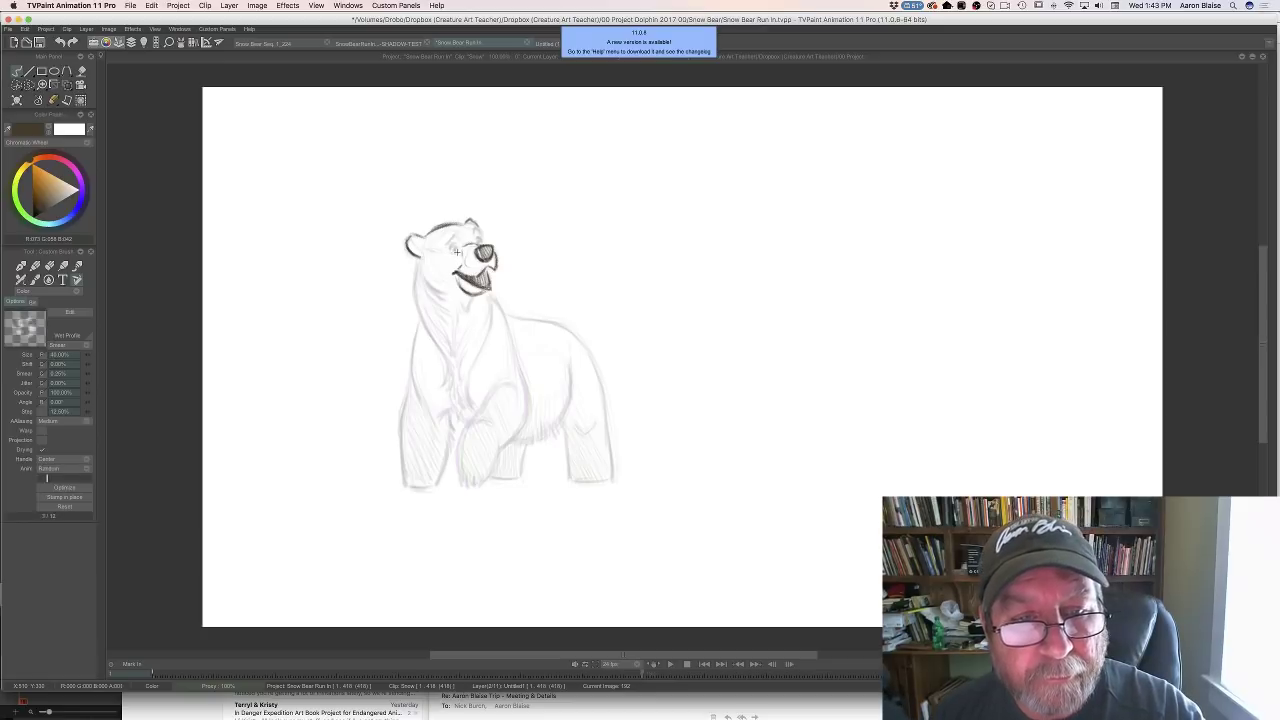
# Draw the bear's eyes and brows on frame 192 and flip against the previous frame to check them
pyautogui.moveTo(457, 252); pyautogui.dragTo(455, 249)
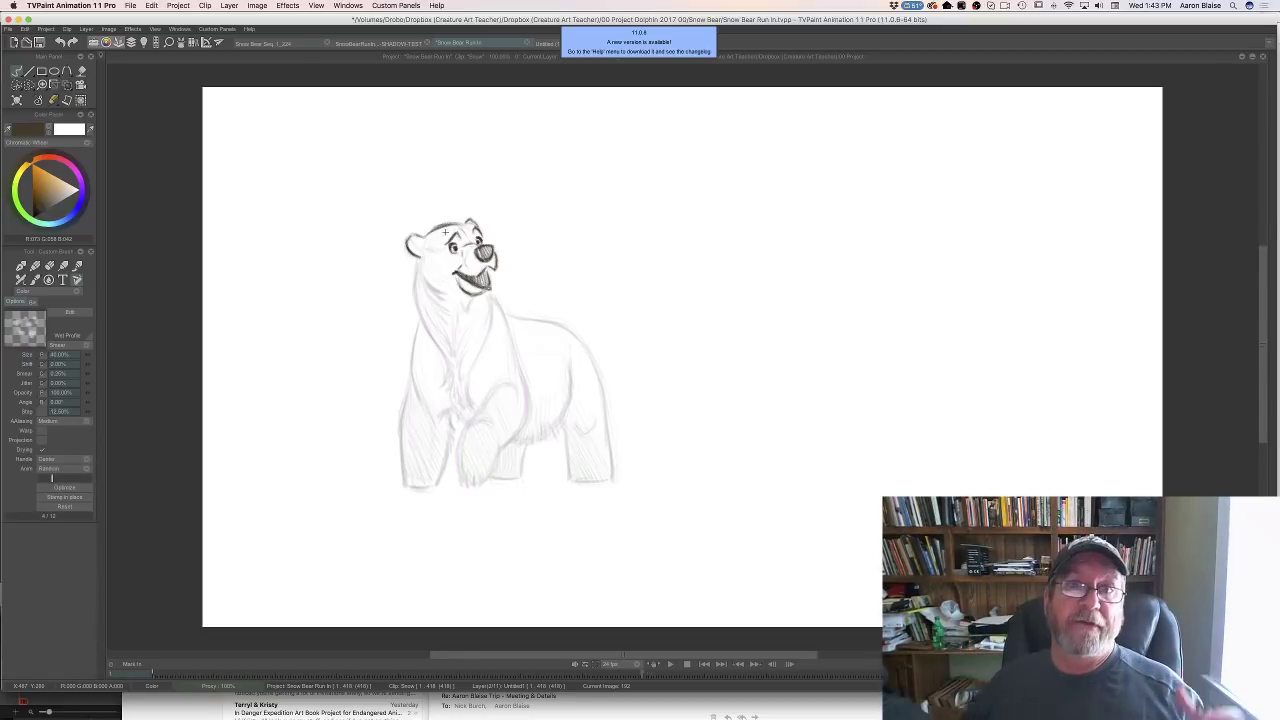
pyautogui.press('Left')
pyautogui.press('Right')
pyautogui.press('Left')
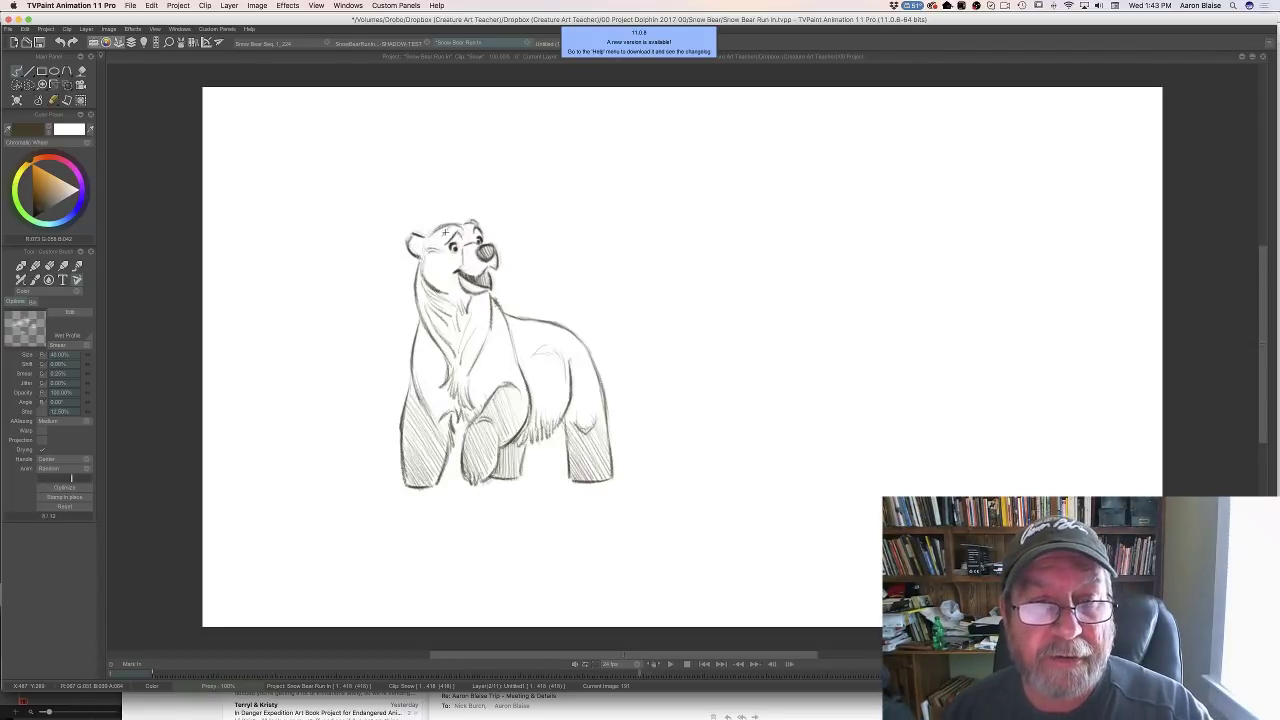
pyautogui.press('Right')
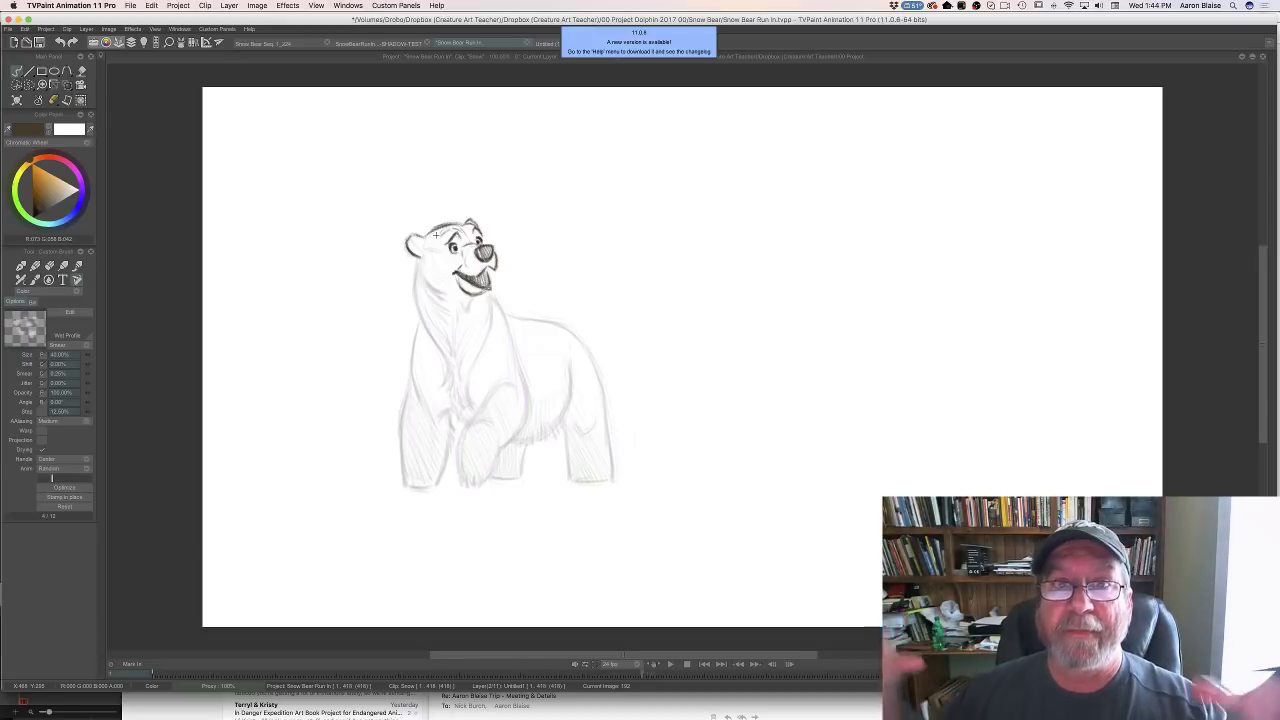
# Flip frame 192 against its neighbours to check the face, and add the small ear-side mark and the cheek line
pyautogui.press('Left')
pyautogui.press('Right')
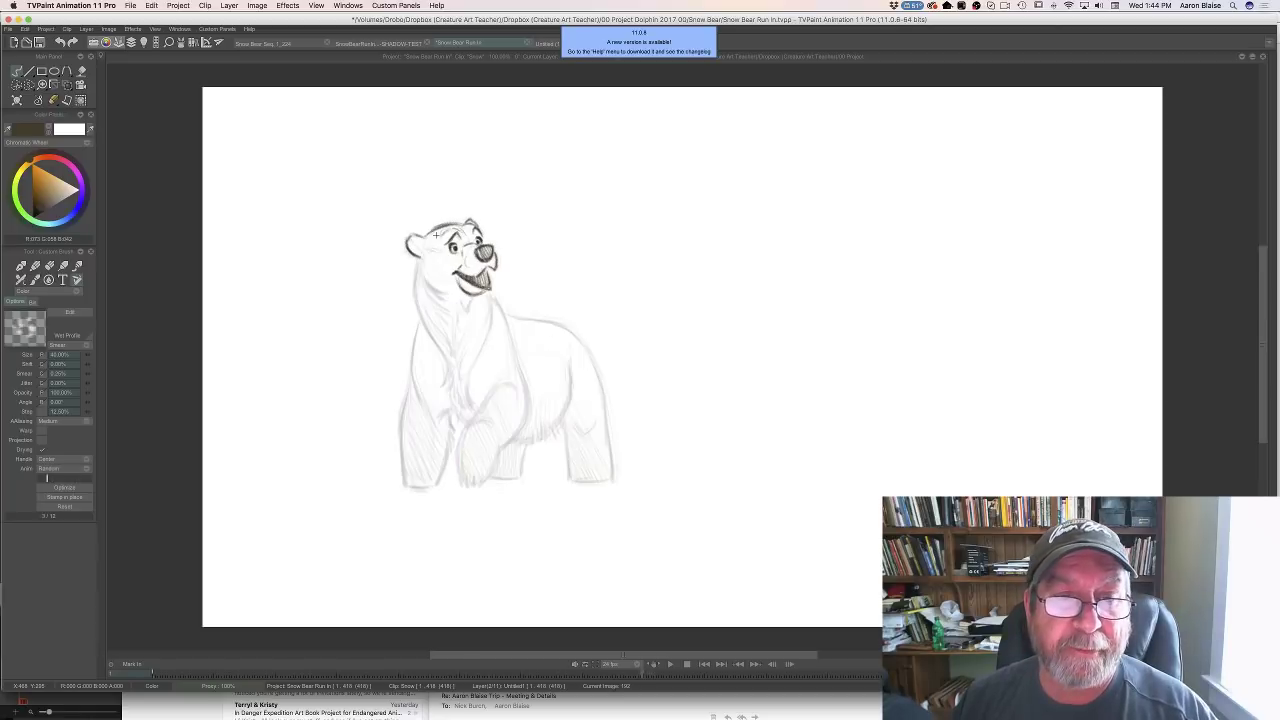
pyautogui.press('Left')
pyautogui.press('Right')
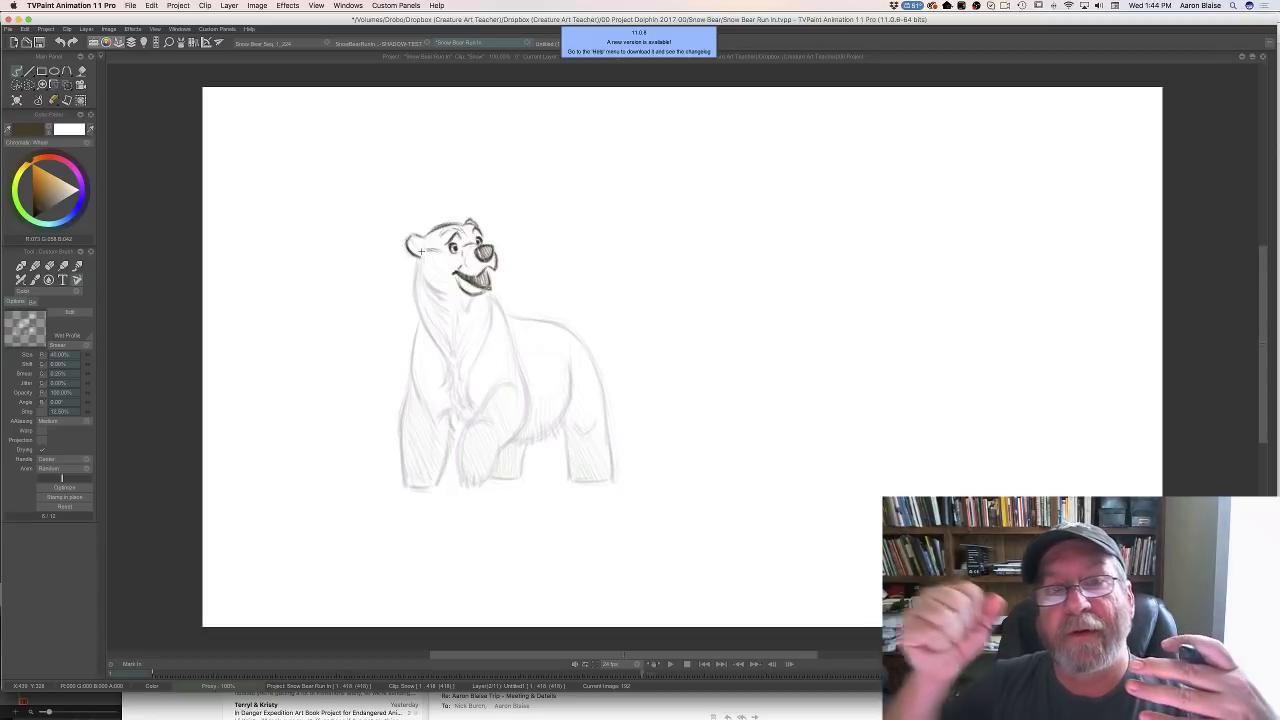
pyautogui.press('Left')
pyautogui.press('Right')
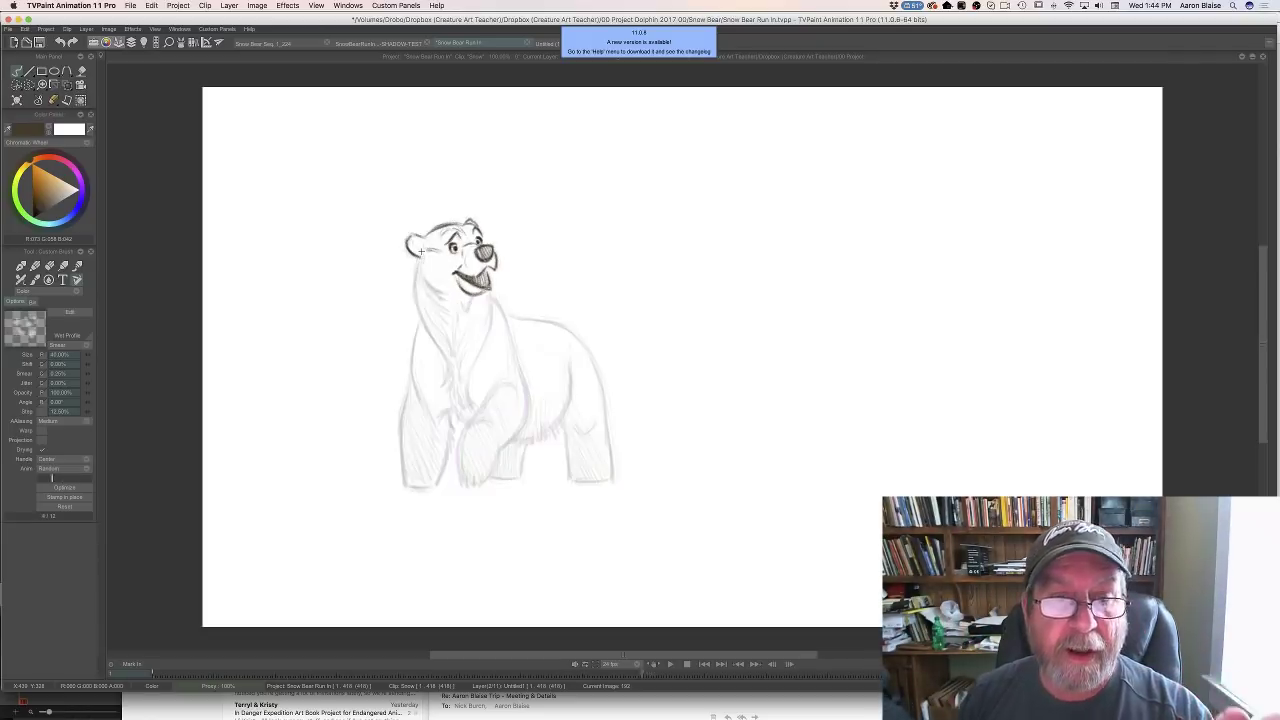
pyautogui.press('Right')
pyautogui.press('Left')
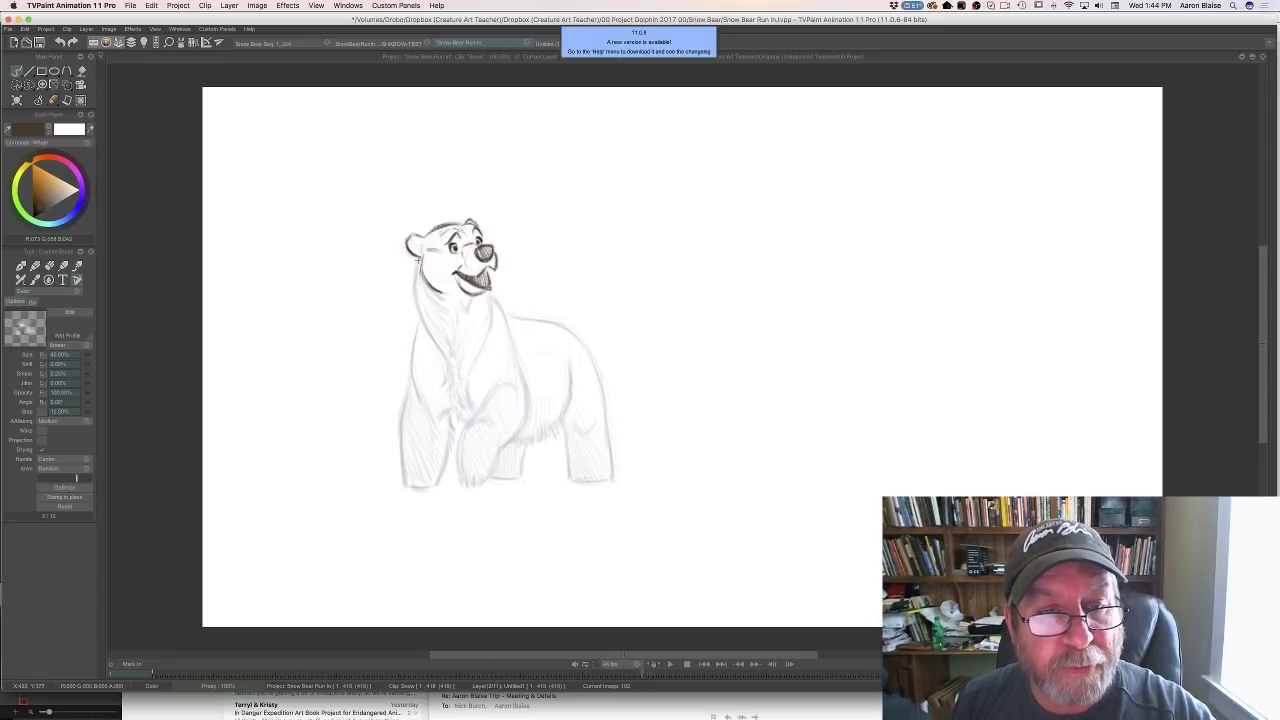
# Draw the back of the neck, the throat and the neck and chest fur strokes, comparing with the previous frame
pyautogui.moveTo(419, 259)
pyautogui.mouseDown()
pyautogui.moveTo(416, 312)
pyautogui.moveTo(446, 356)
pyautogui.mouseUp()
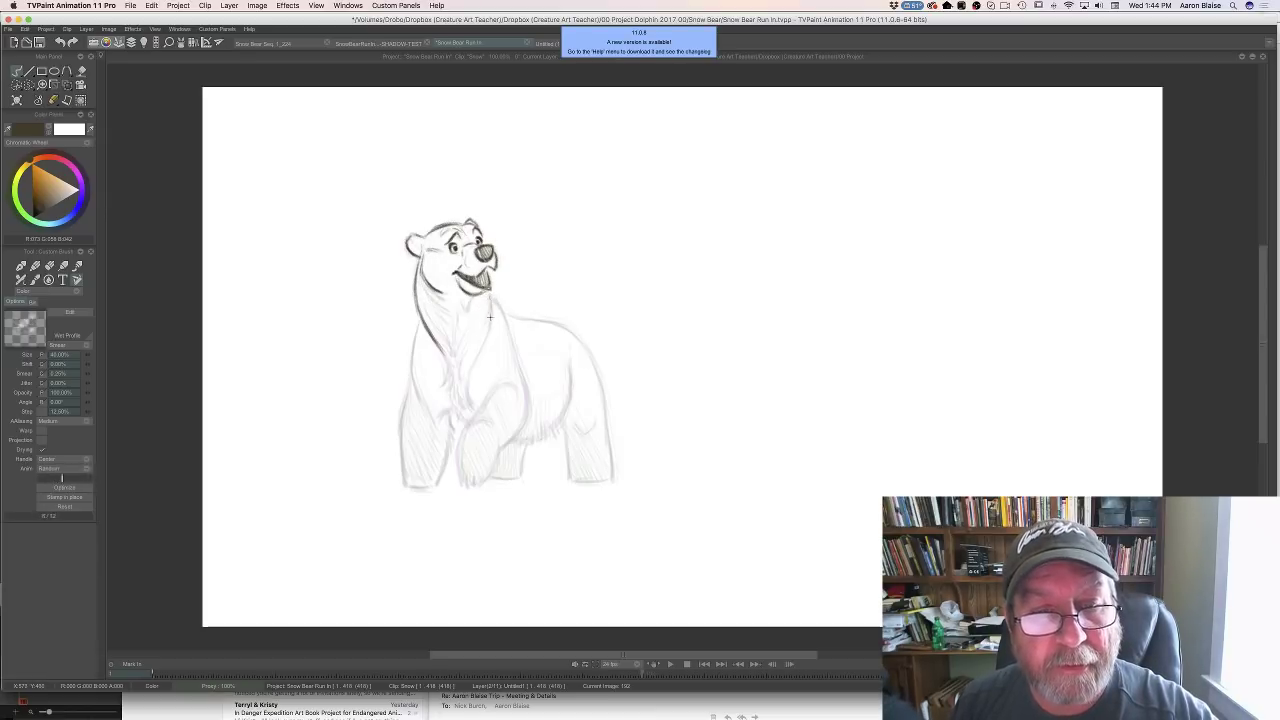
pyautogui.moveTo(488, 290); pyautogui.dragTo(489, 330)
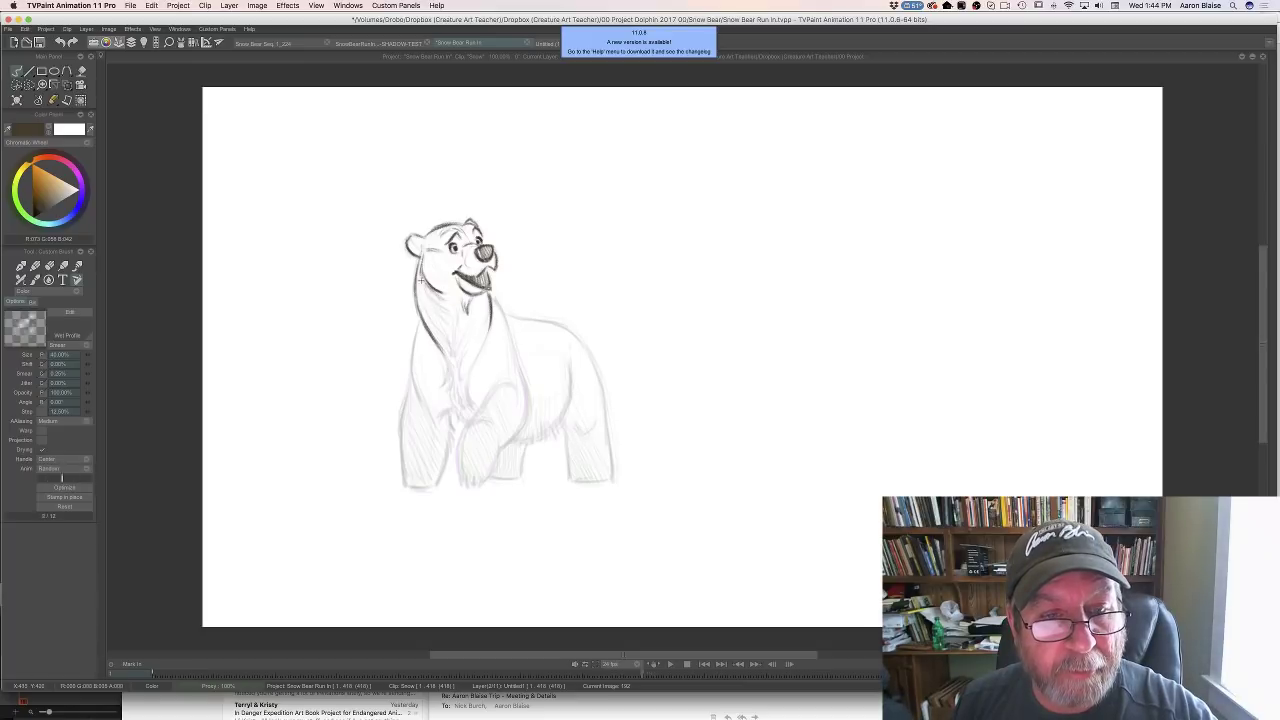
pyautogui.moveTo(429, 297); pyautogui.dragTo(447, 321)
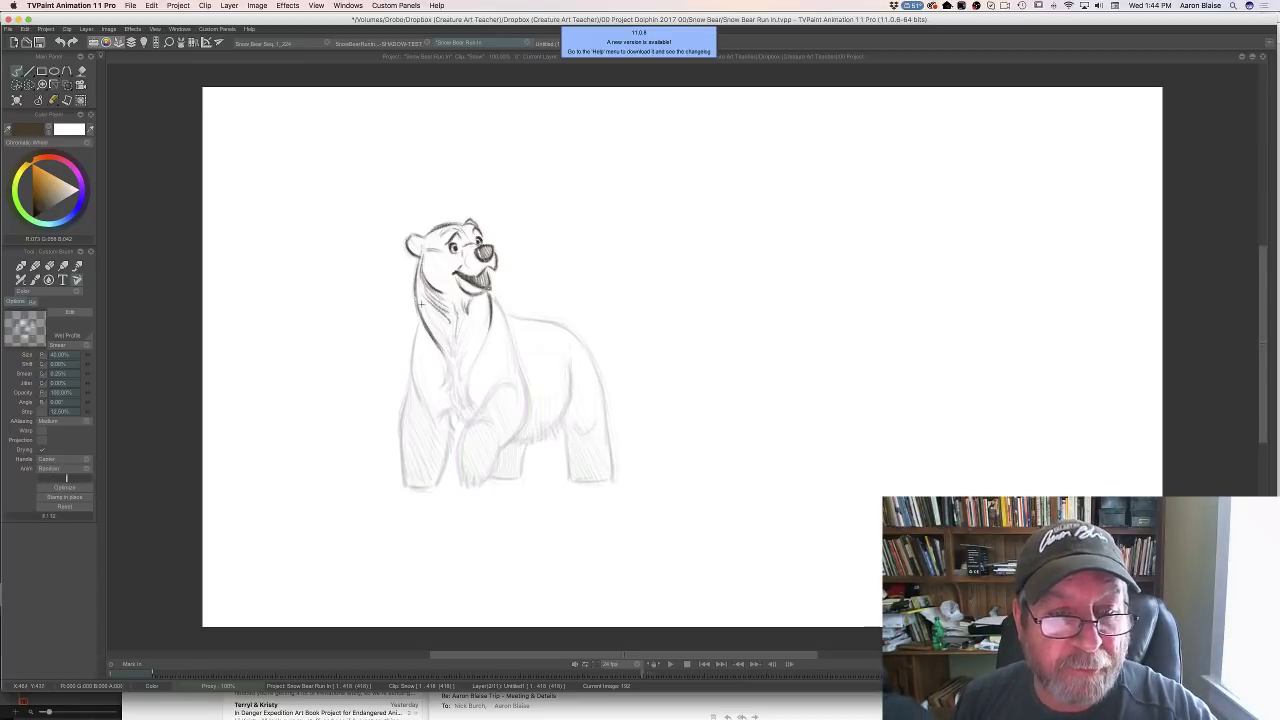
pyautogui.moveTo(421, 303)
pyautogui.mouseDown()
pyautogui.moveTo(441, 335)
pyautogui.moveTo(482, 343)
pyautogui.moveTo(469, 370)
pyautogui.moveTo(453, 336)
pyautogui.moveTo(466, 411)
pyautogui.mouseUp()
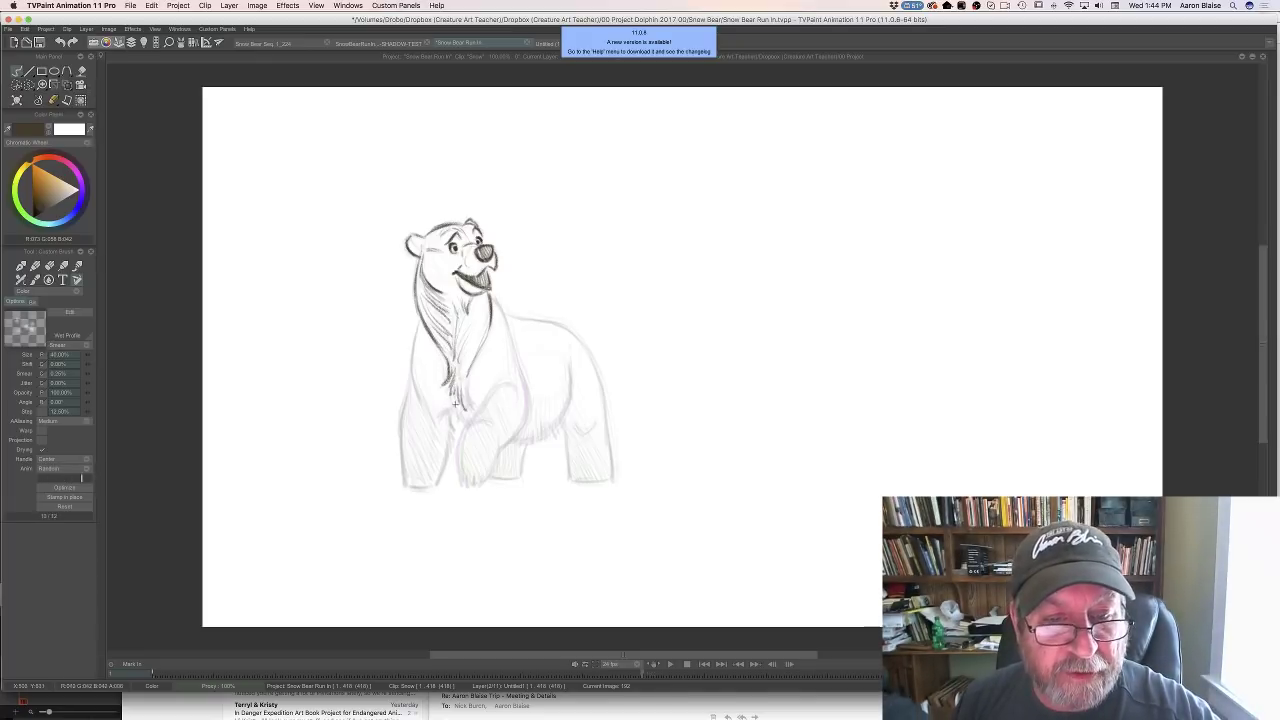
pyautogui.press('Left')
pyautogui.press('Right')
# Outline the shoulder and outer edge of the straight front leg plus the chest fur tuft, flipping against frame 191
pyautogui.moveTo(418, 321)
pyautogui.mouseDown()
pyautogui.moveTo(404, 475)
pyautogui.moveTo(402, 433)
pyautogui.moveTo(440, 414)
pyautogui.mouseUp()
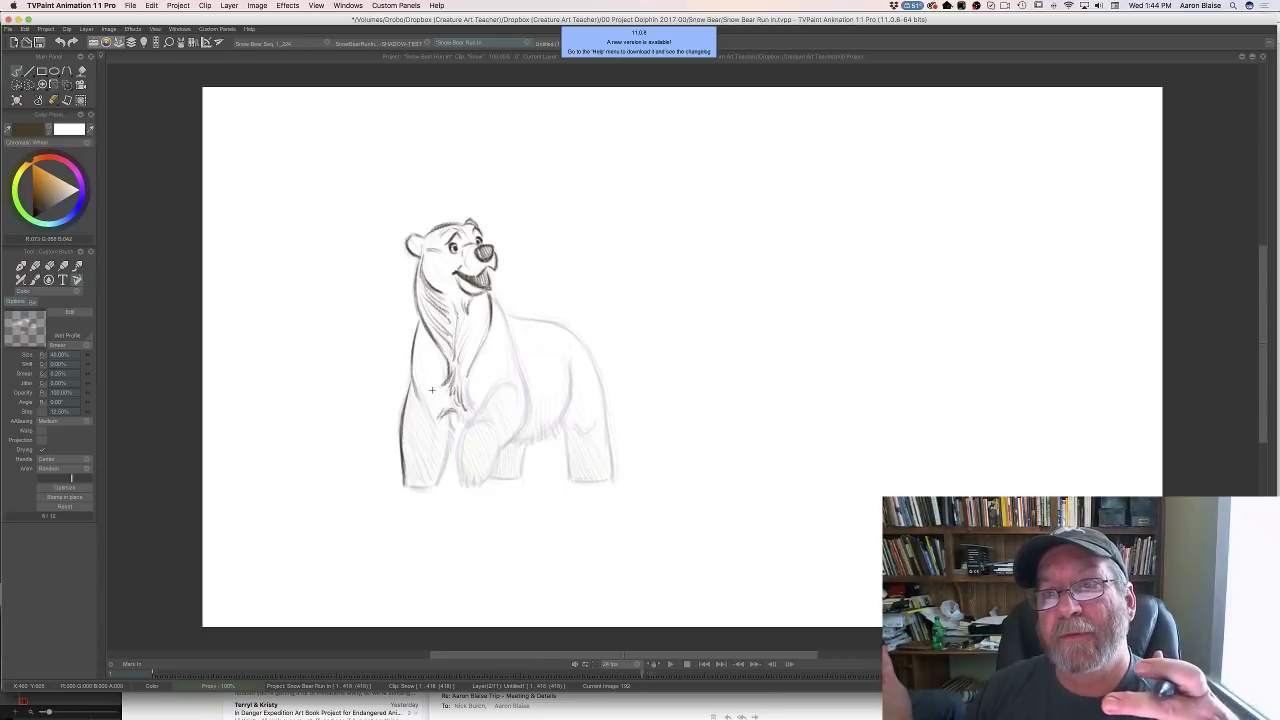
pyautogui.press('Left')
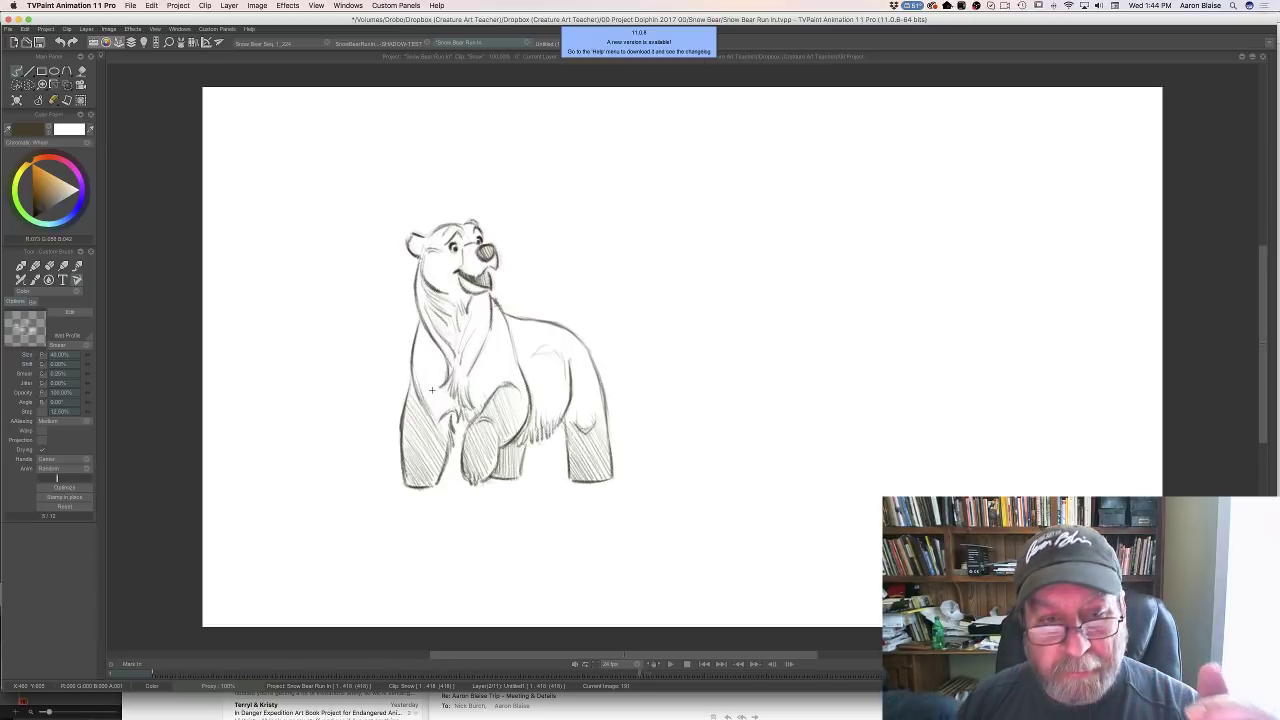
pyautogui.press('Right')
pyautogui.press('Left')
pyautogui.press('Right')
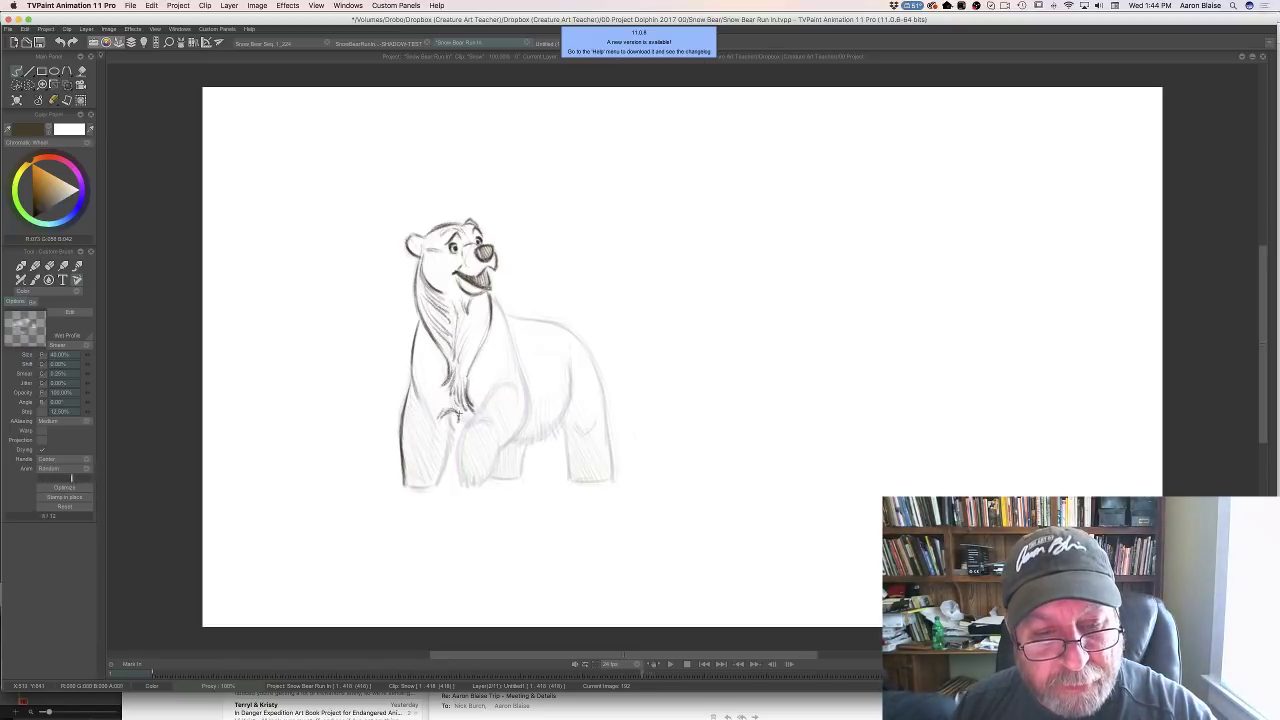
pyautogui.press('Left')
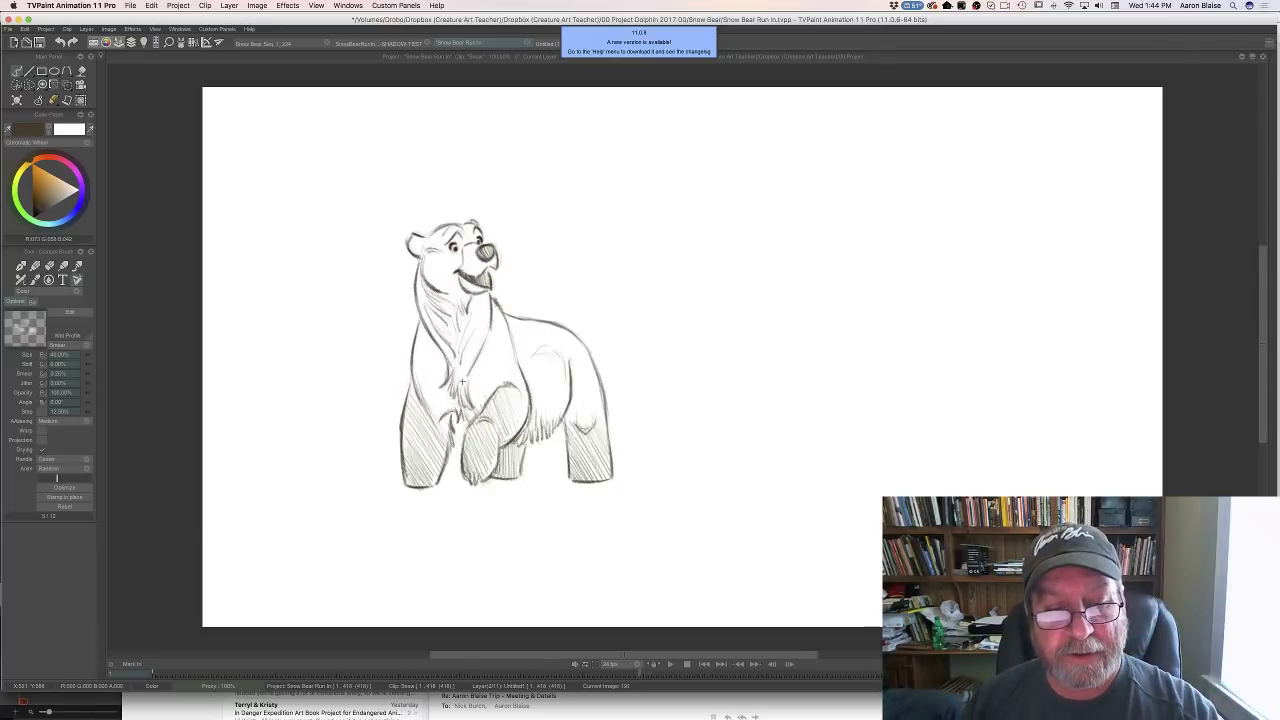
pyautogui.press('Right')
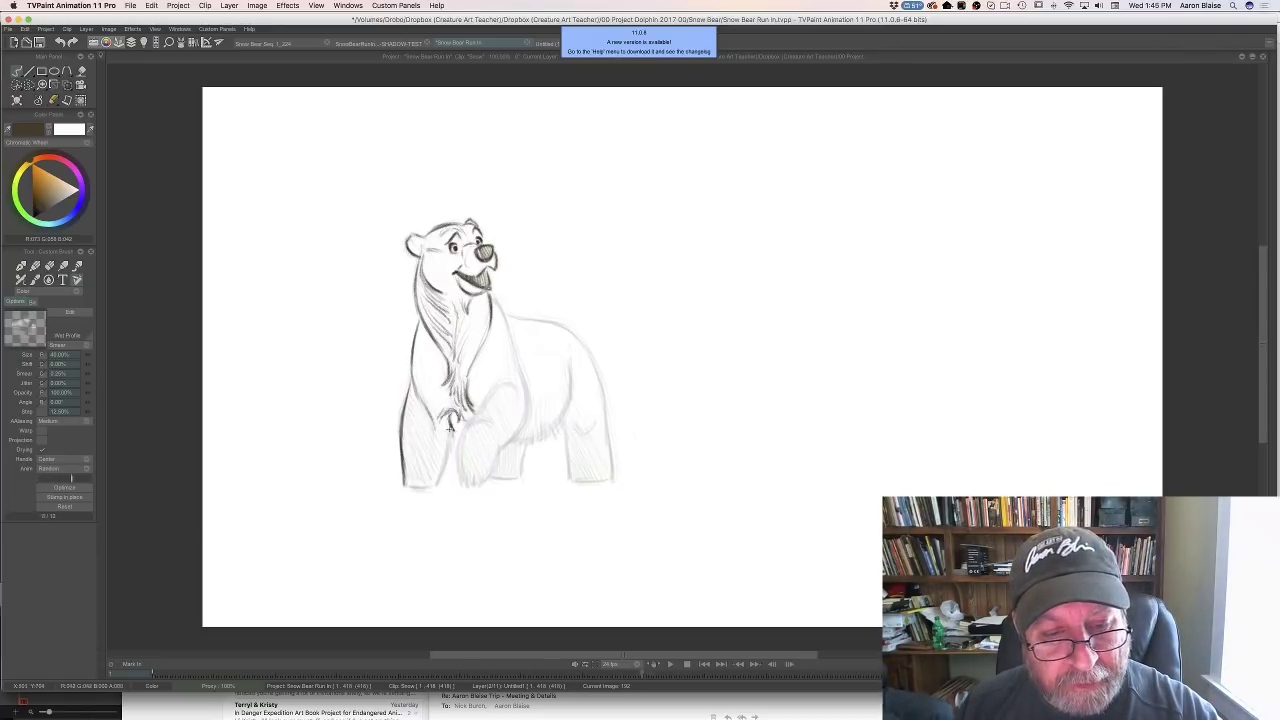
# Close the outline of the straight front leg, hatch-shade it and compare it with the previous frame
pyautogui.moveTo(445, 463)
pyautogui.mouseDown()
pyautogui.moveTo(437, 483)
pyautogui.moveTo(408, 489)
pyautogui.moveTo(432, 486)
pyautogui.mouseUp()
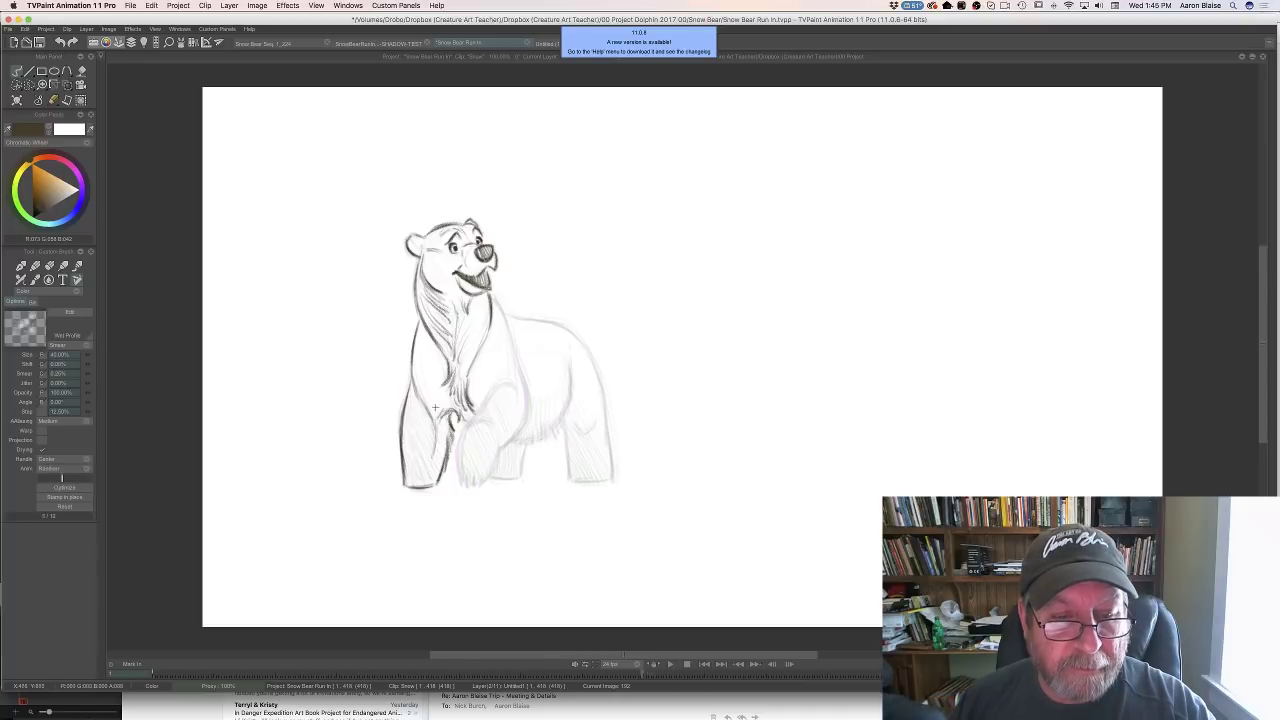
pyautogui.moveTo(407, 385)
pyautogui.mouseDown()
pyautogui.moveTo(439, 461)
pyautogui.moveTo(401, 439)
pyautogui.moveTo(434, 481)
pyautogui.mouseUp()
pyautogui.moveTo(403, 452); pyautogui.dragTo(428, 488)
pyautogui.moveTo(405, 468)
pyautogui.mouseDown()
pyautogui.moveTo(425, 488)
pyautogui.moveTo(414, 487)
pyautogui.mouseUp()
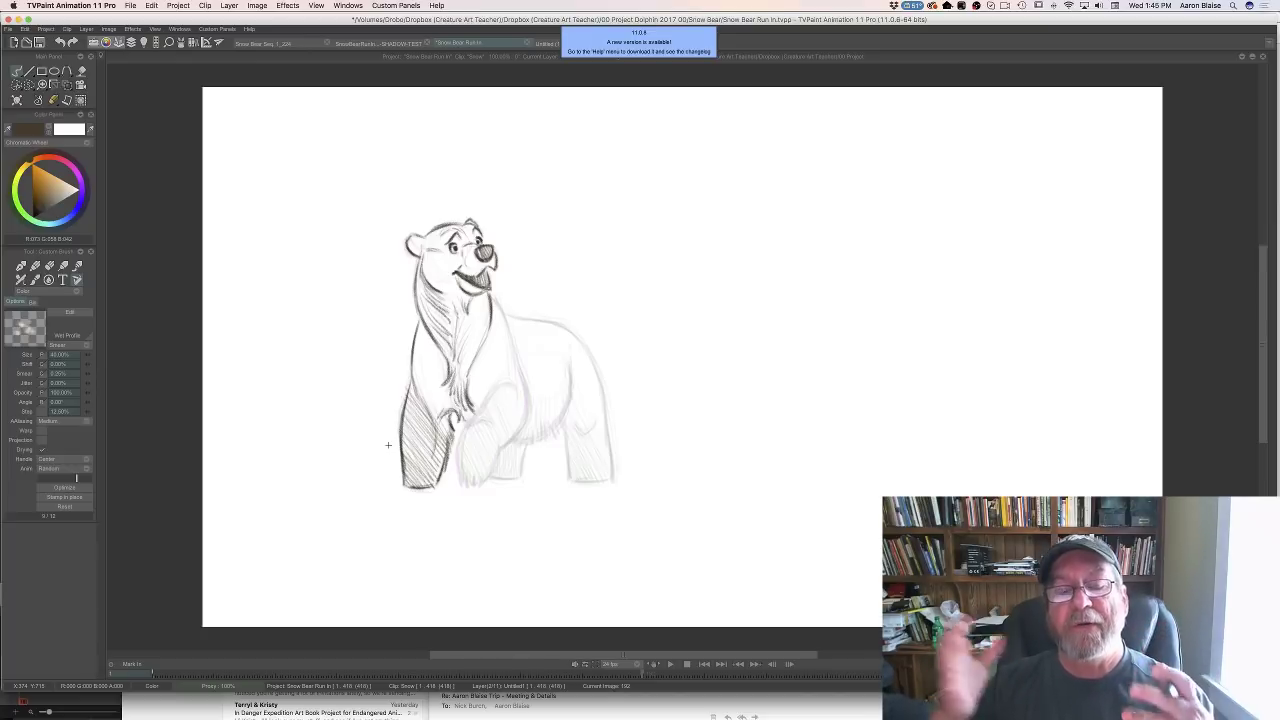
pyautogui.press('Left')
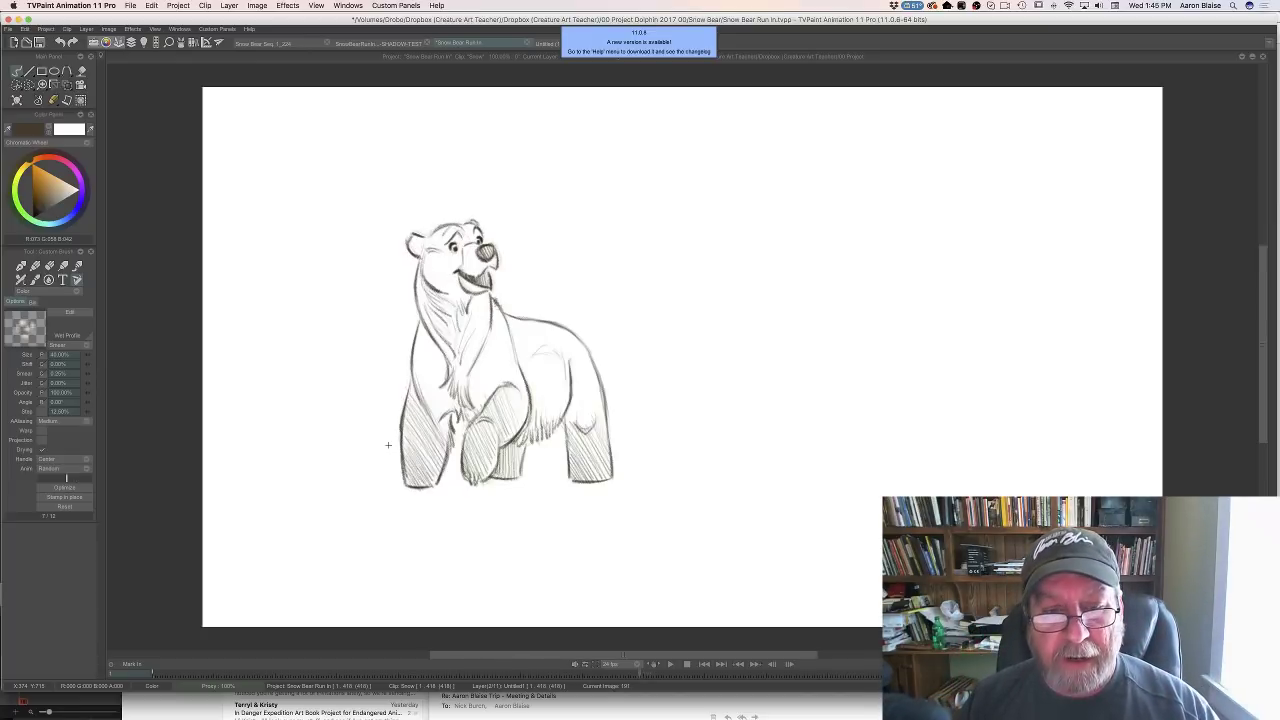
pyautogui.press('Right')
pyautogui.press('Left')
pyautogui.press('Right')
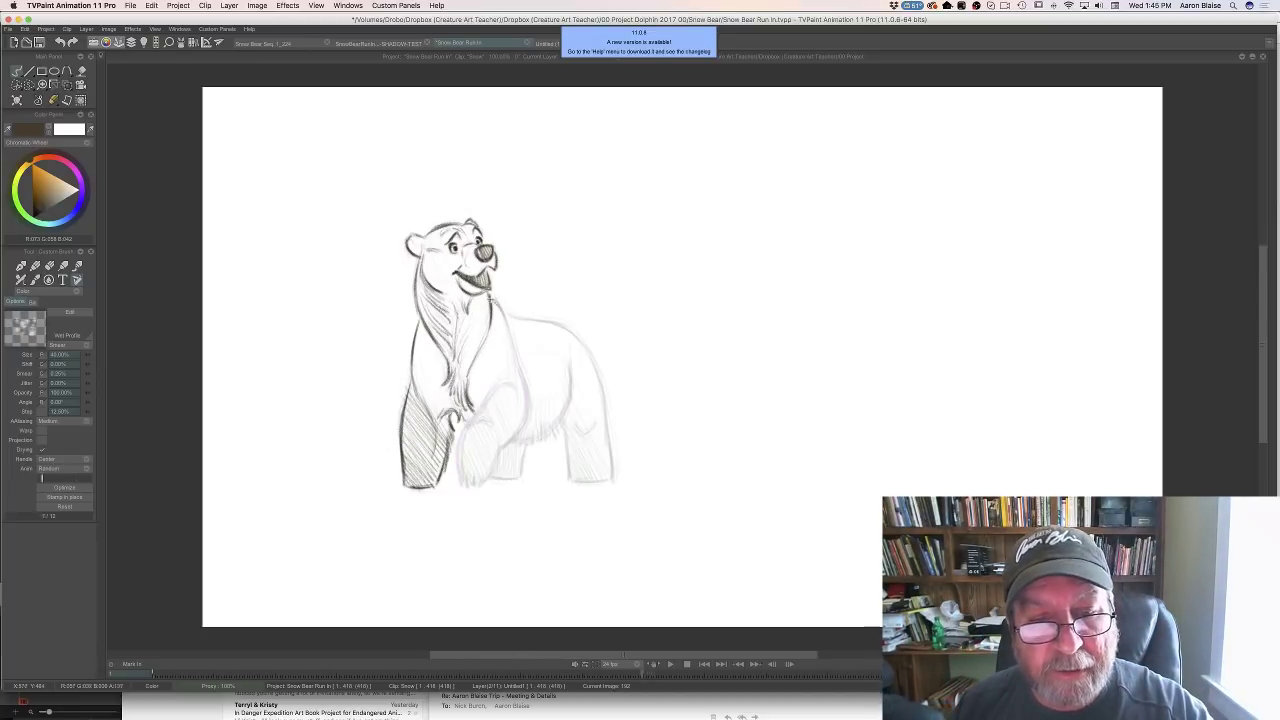
# Draw the other shoulder and the bent front leg with its paw and claws, flipping against the previous frame
pyautogui.moveTo(499, 310); pyautogui.dragTo(513, 342)
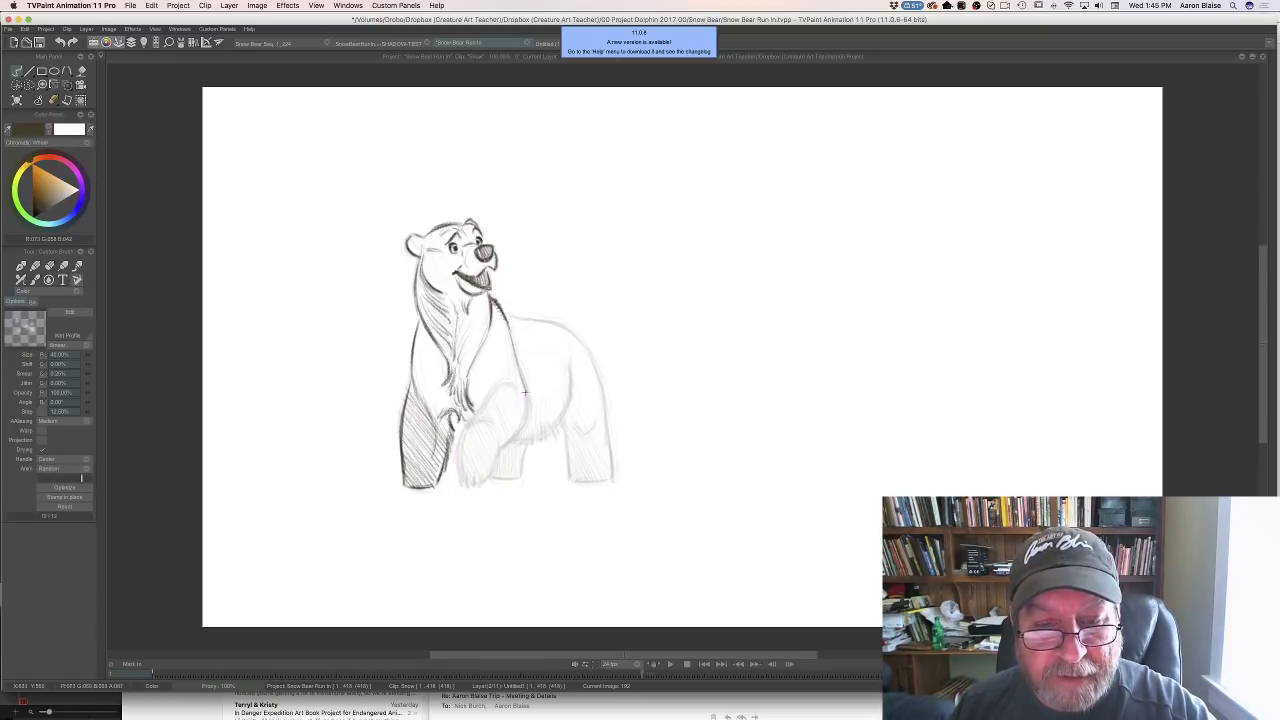
pyautogui.moveTo(524, 392)
pyautogui.mouseDown()
pyautogui.moveTo(471, 424)
pyautogui.moveTo(478, 413)
pyautogui.moveTo(492, 424)
pyautogui.moveTo(464, 432)
pyautogui.moveTo(459, 461)
pyautogui.moveTo(498, 433)
pyautogui.moveTo(480, 488)
pyautogui.mouseUp()
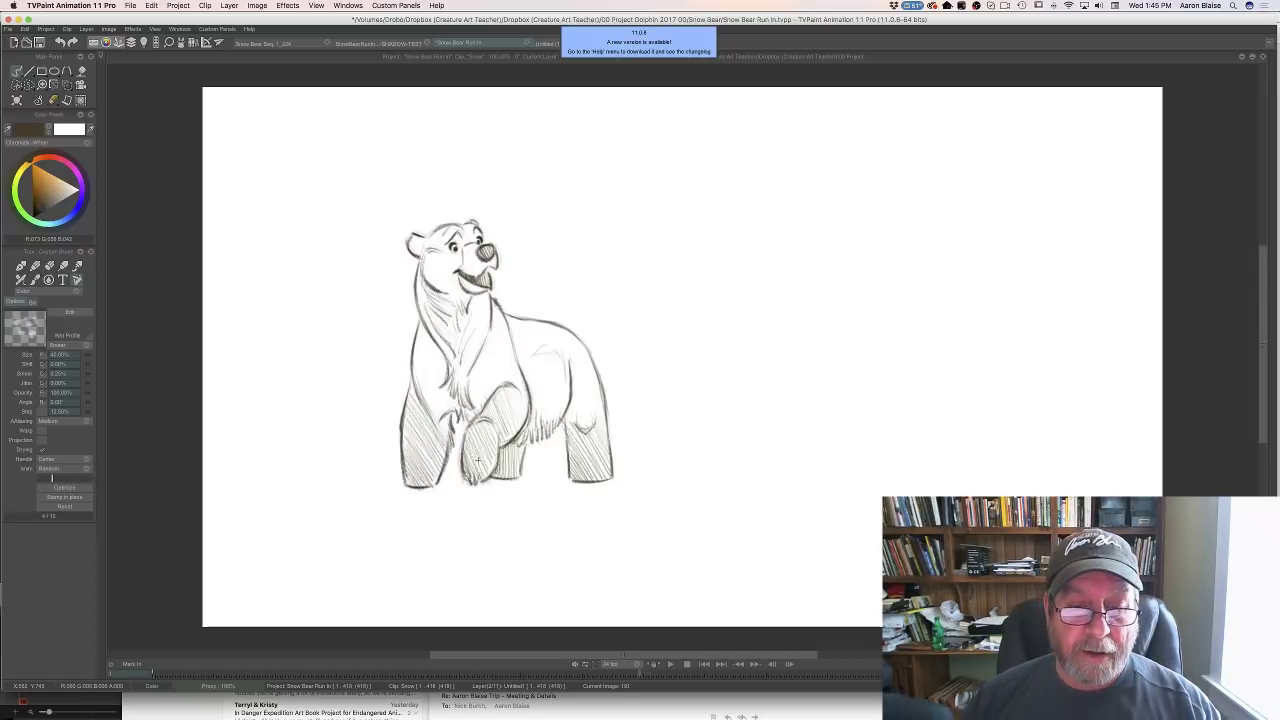
pyautogui.press('Right')
pyautogui.press('Left')
pyautogui.press('Right')
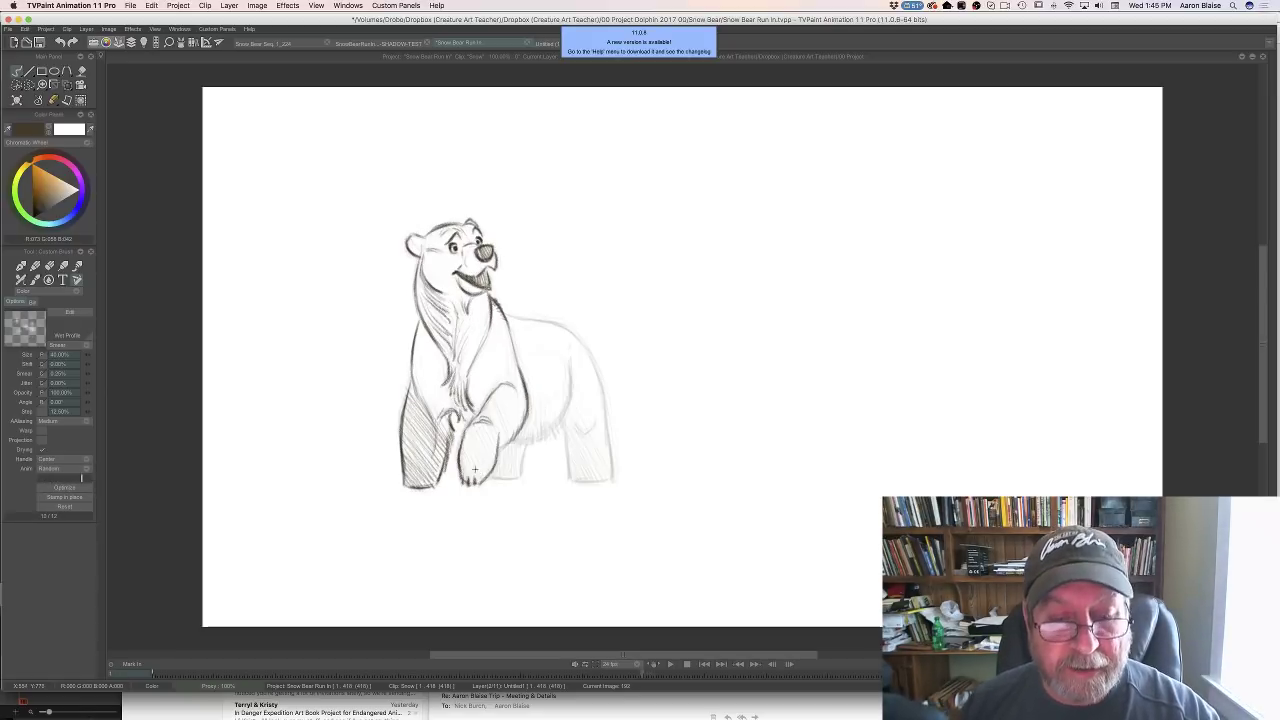
pyautogui.moveTo(469, 480); pyautogui.dragTo(470, 469)
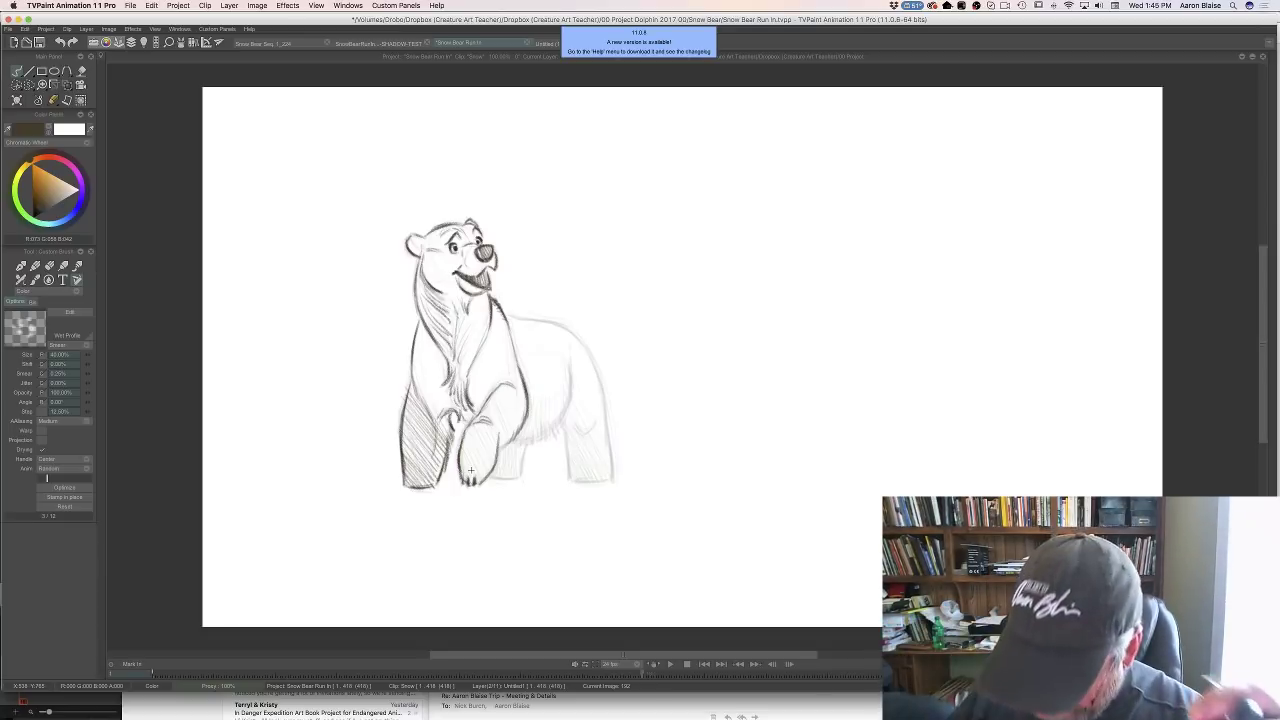
pyautogui.press('Left')
pyautogui.press('Right')
pyautogui.press('Left')
pyautogui.press('Right')
# Outline the back, rump and rear edge of the hind leg, and draw the flank line and belly fur
pyautogui.moveTo(493, 298)
pyautogui.mouseDown()
pyautogui.moveTo(588, 354)
pyautogui.moveTo(612, 475)
pyautogui.mouseUp()
pyautogui.moveTo(607, 430); pyautogui.dragTo(612, 472)
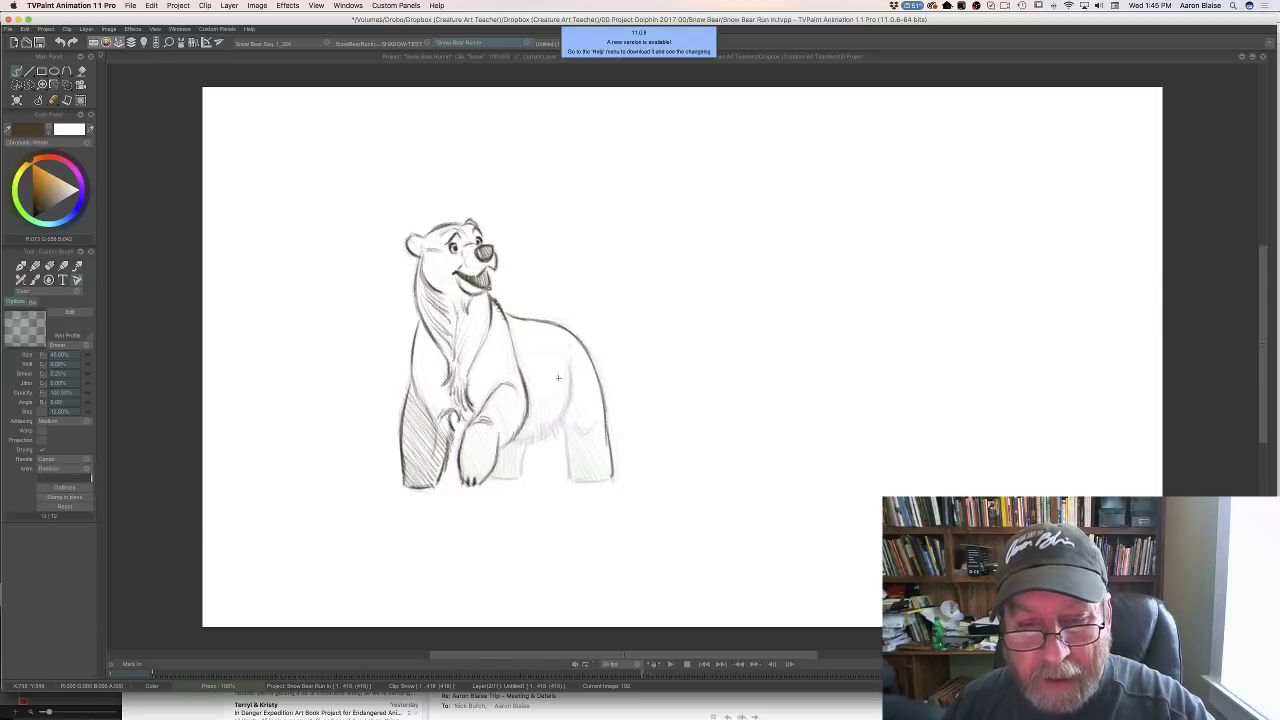
pyautogui.moveTo(569, 358)
pyautogui.mouseDown()
pyautogui.moveTo(556, 420)
pyautogui.moveTo(564, 410)
pyautogui.moveTo(547, 433)
pyautogui.moveTo(518, 446)
pyautogui.mouseUp()
pyautogui.moveTo(524, 426); pyautogui.dragTo(510, 446)
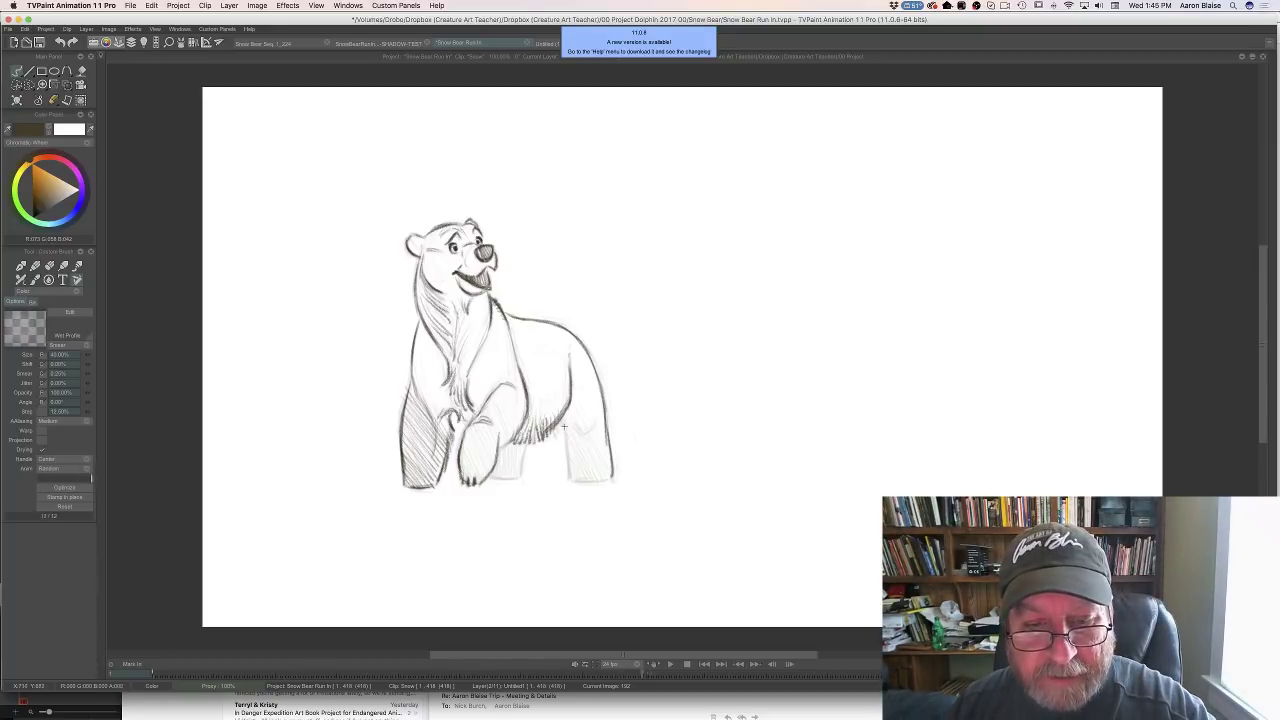
# Draw the near hind leg's inner edge, knee mark and foot line, refine the belly edge and compare with the previous frame
pyautogui.moveTo(558, 412)
pyautogui.mouseDown()
pyautogui.moveTo(568, 476)
pyautogui.moveTo(592, 479)
pyautogui.moveTo(578, 480)
pyautogui.mouseUp()
pyautogui.press('e')
pyautogui.press('Left')
pyautogui.press('Right')
pyautogui.press('b')
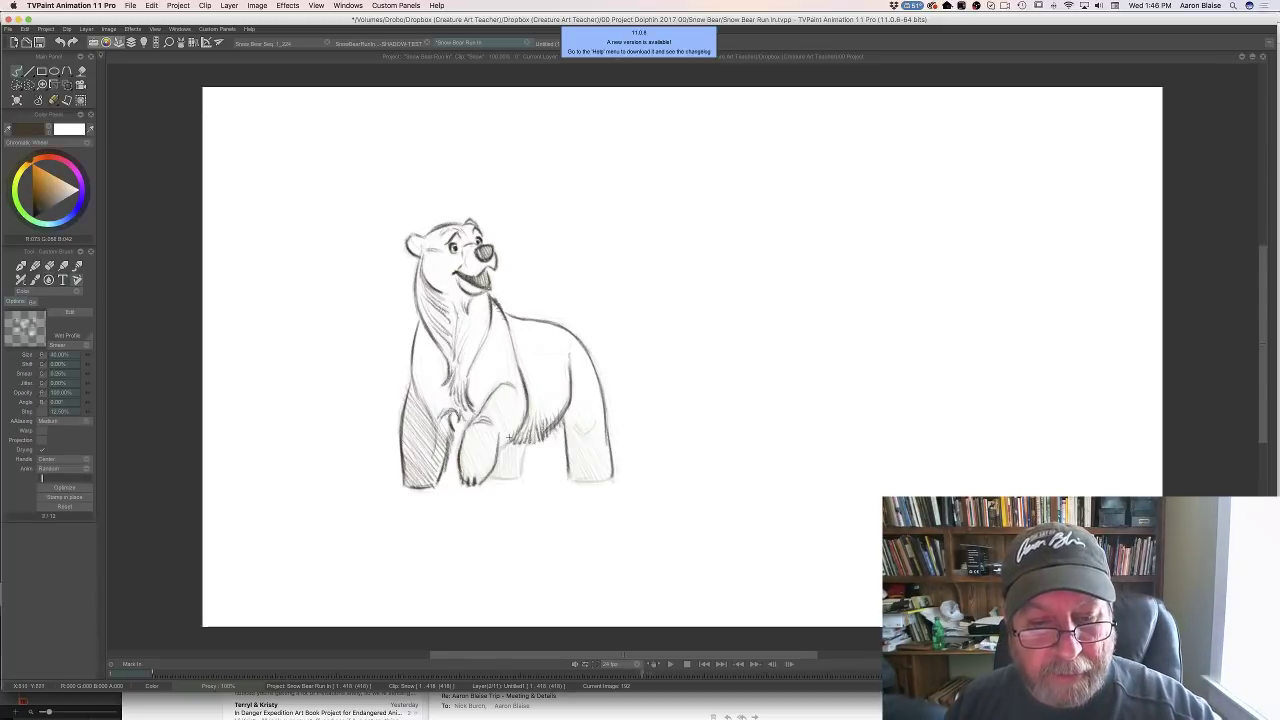
pyautogui.moveTo(523, 424); pyautogui.dragTo(500, 445)
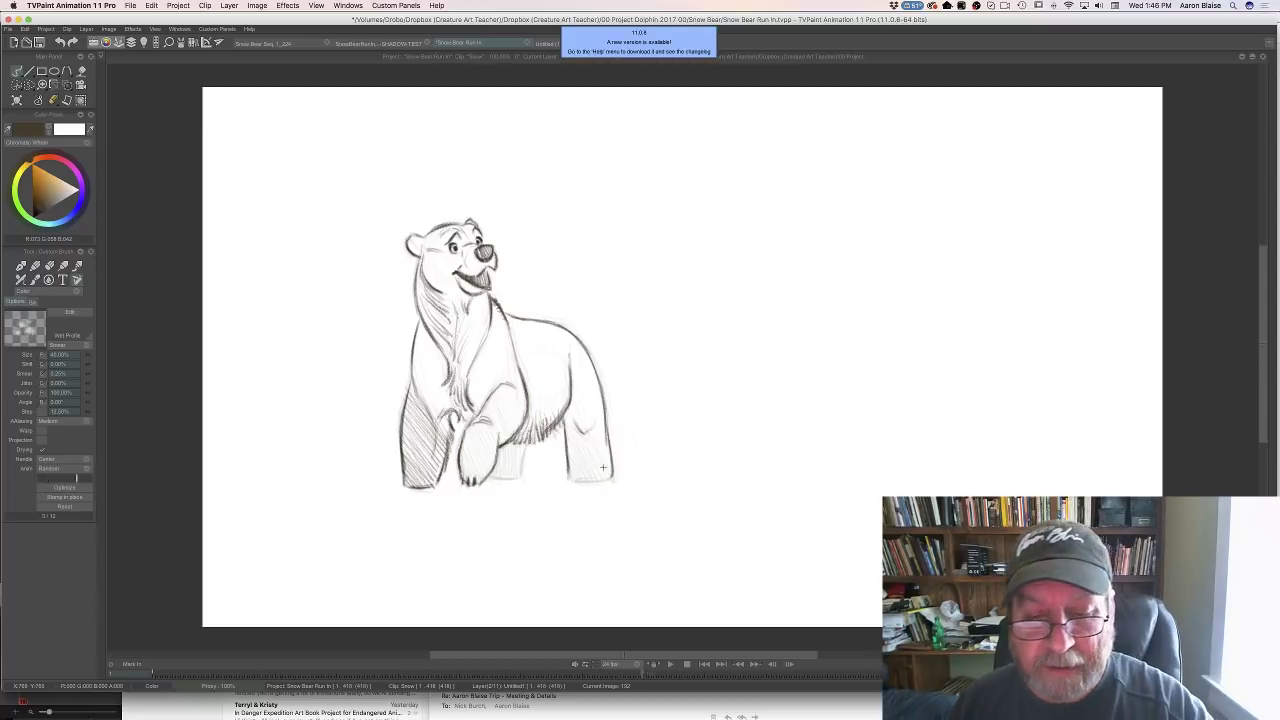
pyautogui.moveTo(590, 481); pyautogui.dragTo(580, 481)
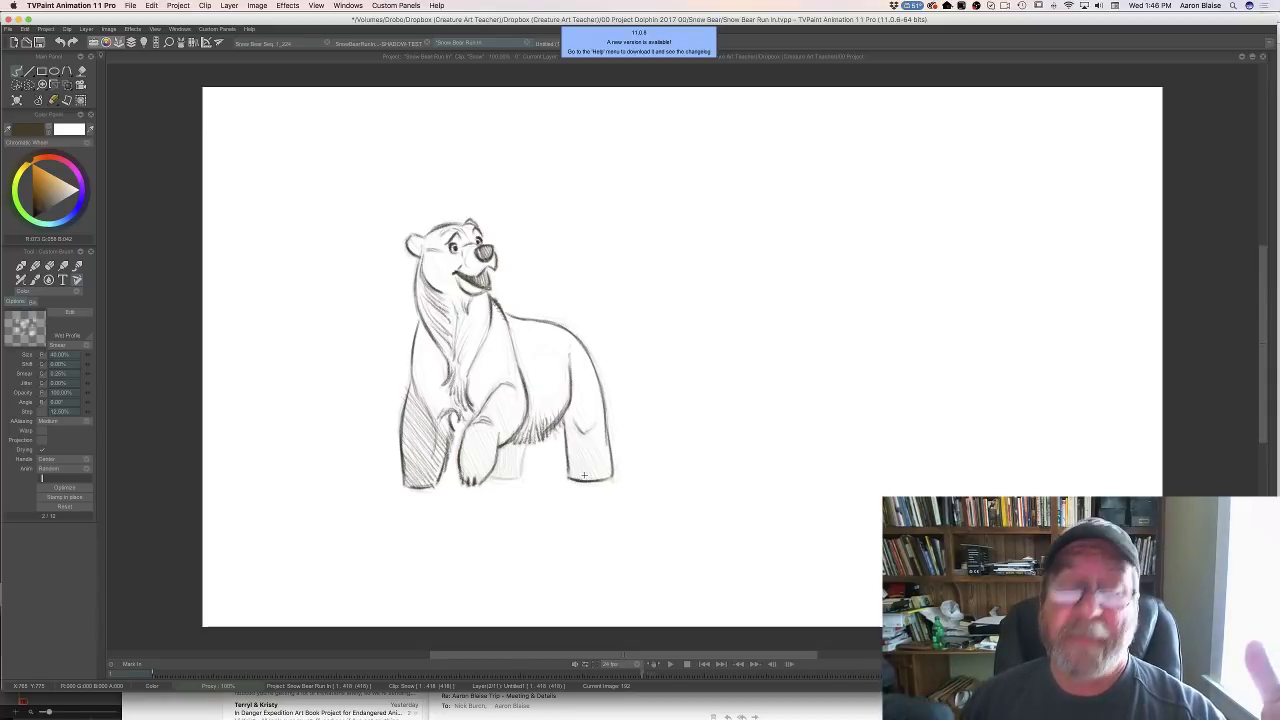
pyautogui.press('Left')
pyautogui.press('Right')
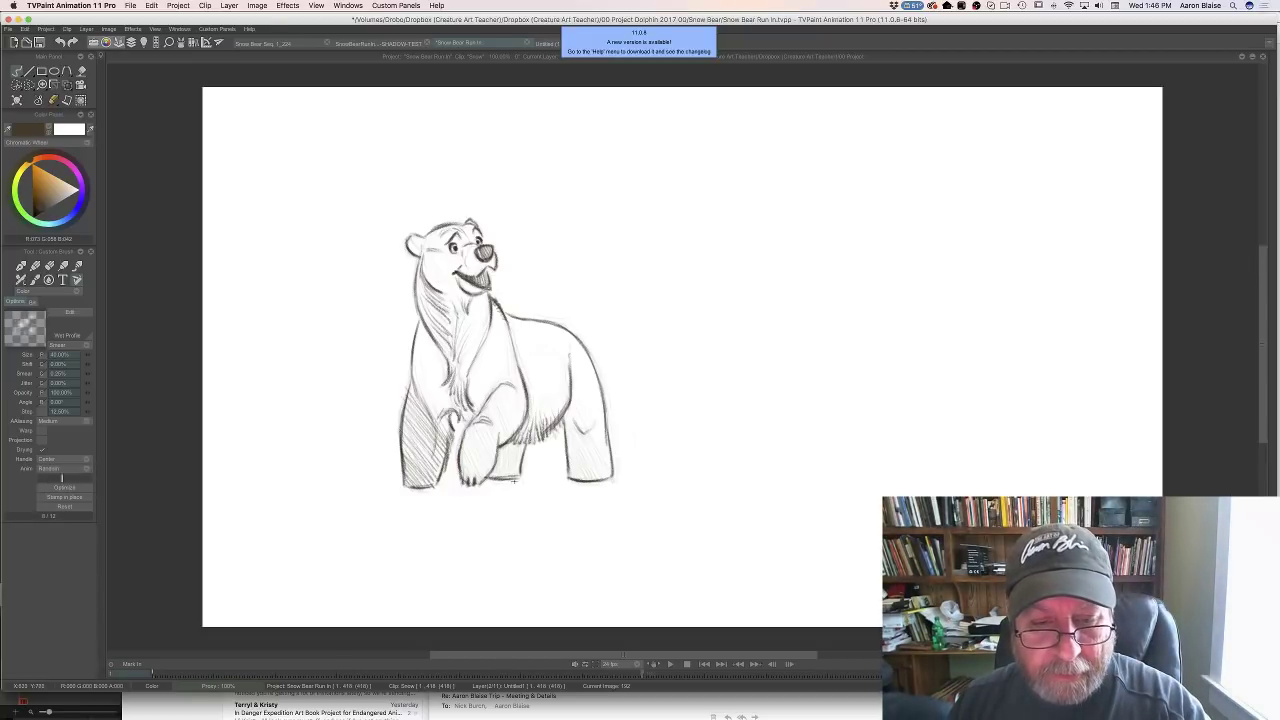
# Hatch-shade the far hind leg and the lower part of the near hind leg
pyautogui.moveTo(517, 442); pyautogui.dragTo(512, 477)
pyautogui.moveTo(513, 443); pyautogui.dragTo(501, 479)
pyautogui.moveTo(502, 446); pyautogui.dragTo(495, 479)
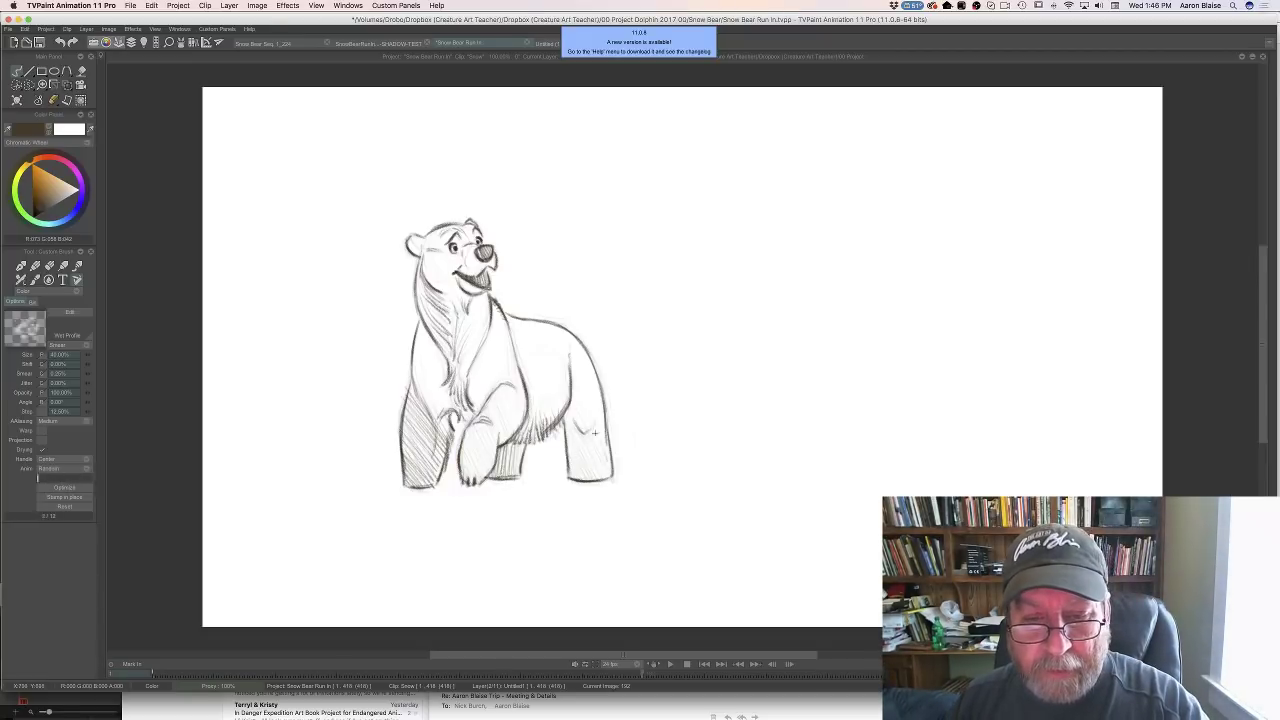
pyautogui.moveTo(595, 432)
pyautogui.mouseDown()
pyautogui.moveTo(590, 478)
pyautogui.moveTo(585, 445)
pyautogui.moveTo(577, 480)
pyautogui.mouseUp()
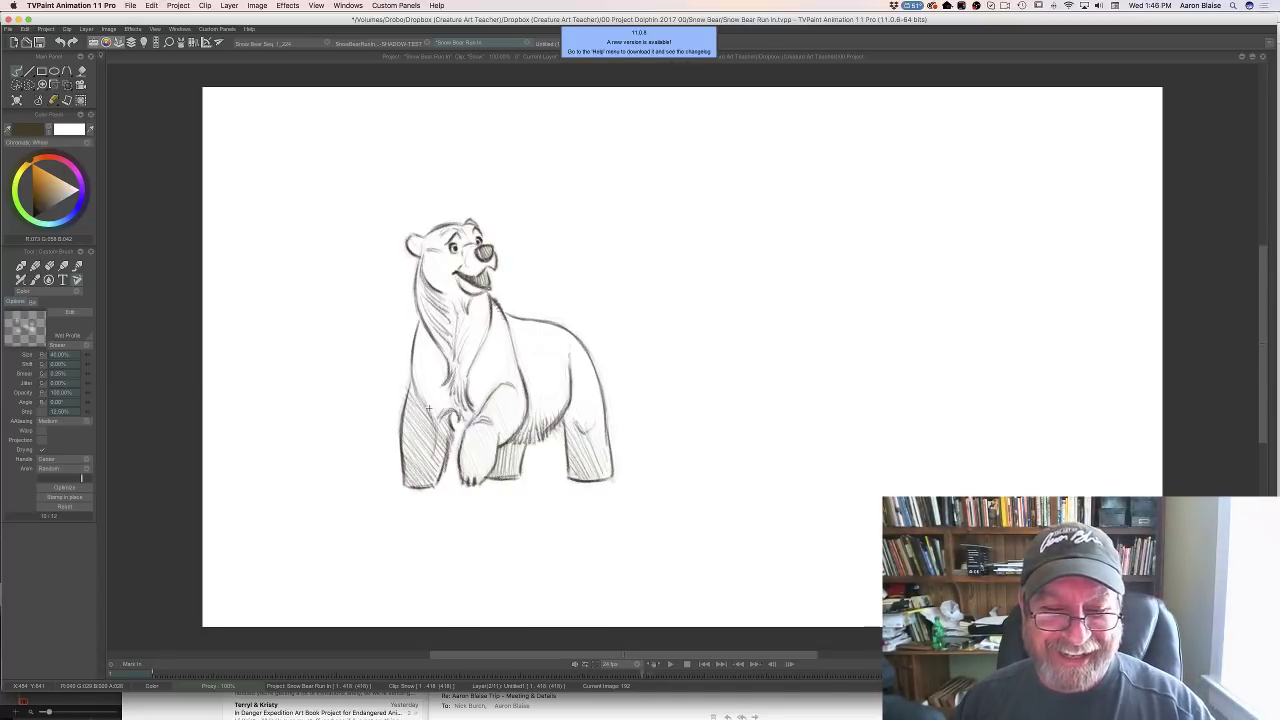
# Hatch-shade the bent front leg, add chest fur strokes and flip the finished frame against the previous one
pyautogui.moveTo(505, 397); pyautogui.dragTo(519, 423)
pyautogui.moveTo(499, 395); pyautogui.dragTo(516, 431)
pyautogui.moveTo(489, 398)
pyautogui.mouseDown()
pyautogui.moveTo(497, 434)
pyautogui.moveTo(481, 415)
pyautogui.moveTo(494, 462)
pyautogui.mouseUp()
pyautogui.moveTo(467, 428)
pyautogui.mouseDown()
pyautogui.moveTo(488, 471)
pyautogui.moveTo(479, 479)
pyautogui.mouseUp()
pyautogui.moveTo(460, 456); pyautogui.dragTo(472, 483)
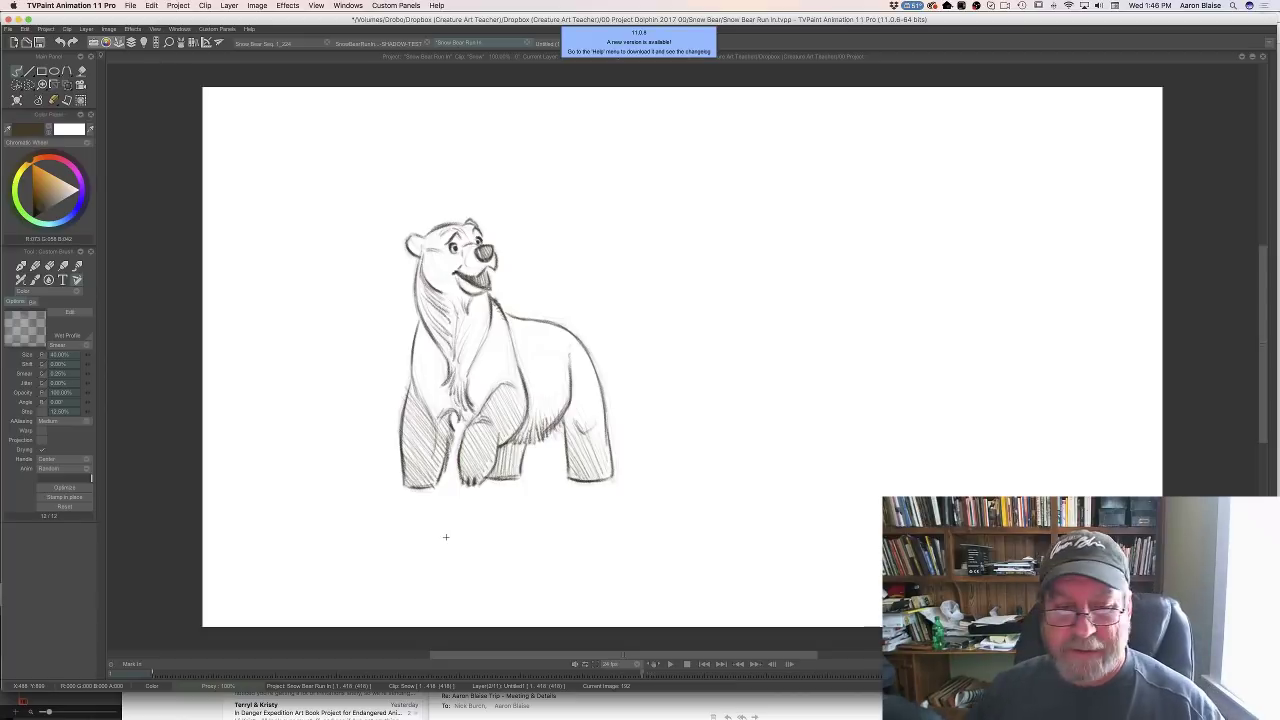
pyautogui.moveTo(463, 363)
pyautogui.mouseDown()
pyautogui.moveTo(476, 377)
pyautogui.moveTo(471, 427)
pyautogui.mouseUp()
pyautogui.moveTo(451, 395); pyautogui.dragTo(459, 411)
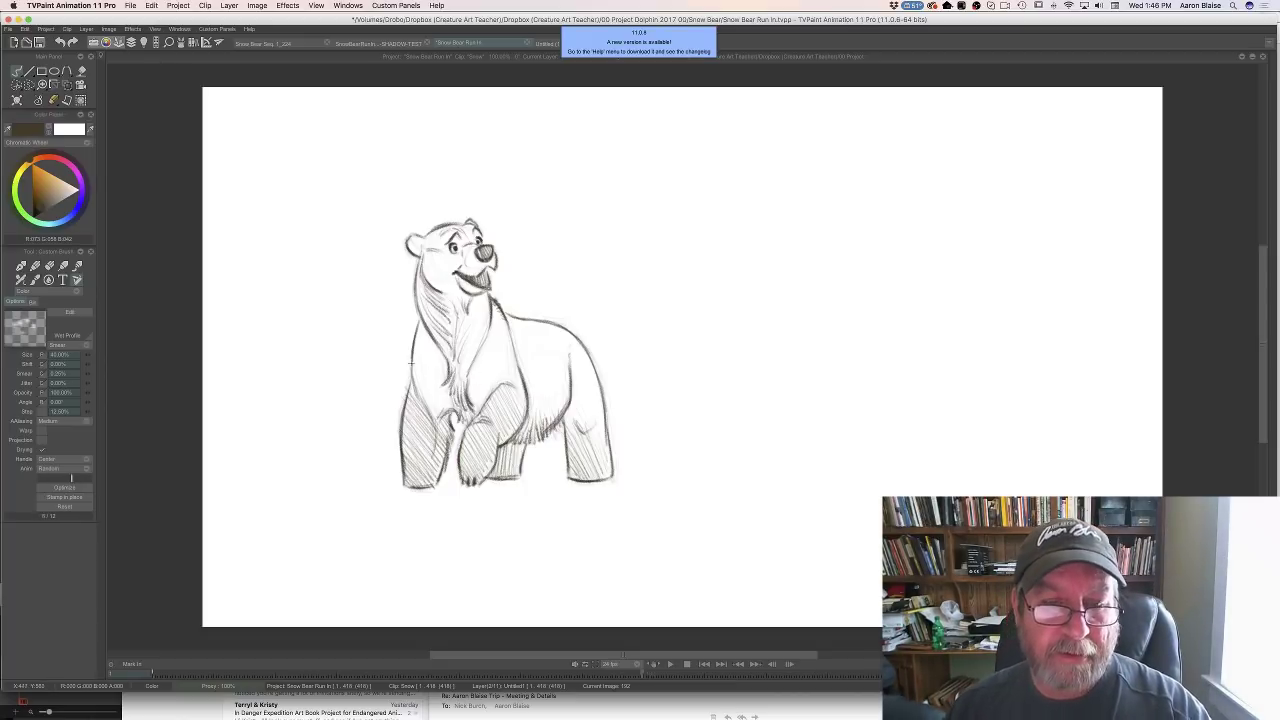
pyautogui.press('Left')
pyautogui.press('Right')
pyautogui.press('Left')
pyautogui.press('Right')
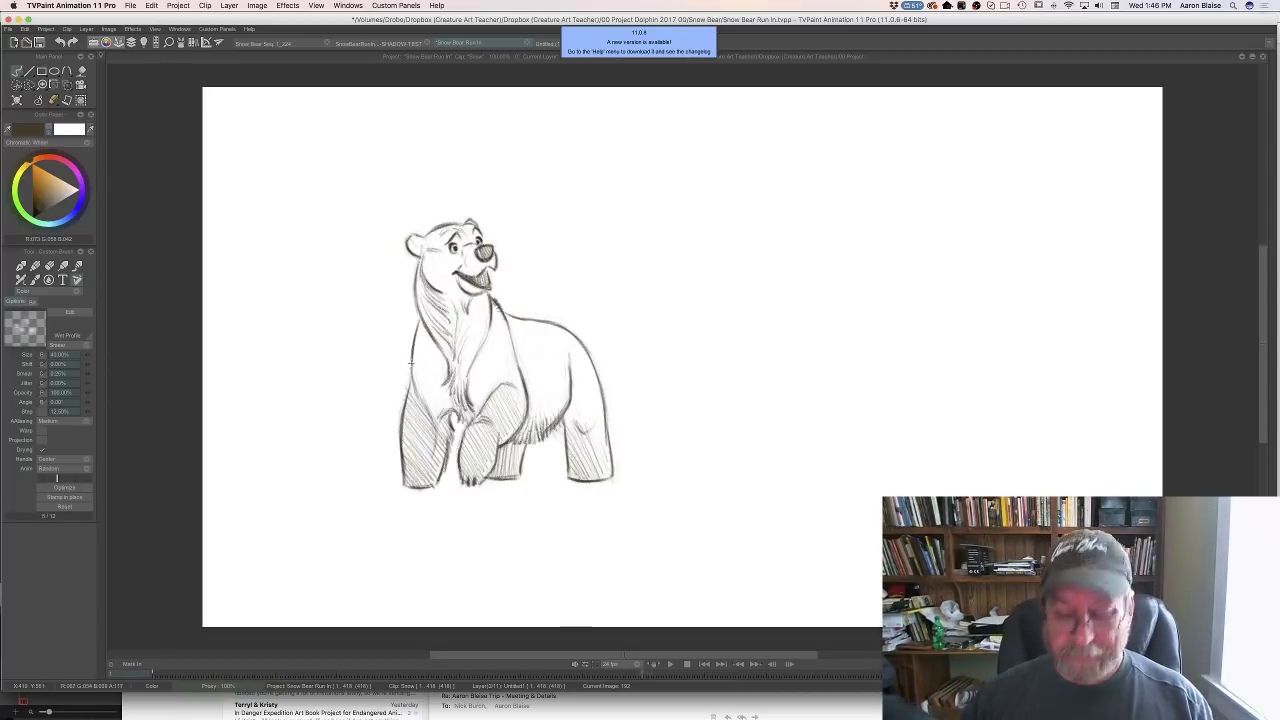
# Go to frame 200 and clear its copied drawing, leaving only the light-table guides of the neighbouring frames
pyautogui.press('Up')
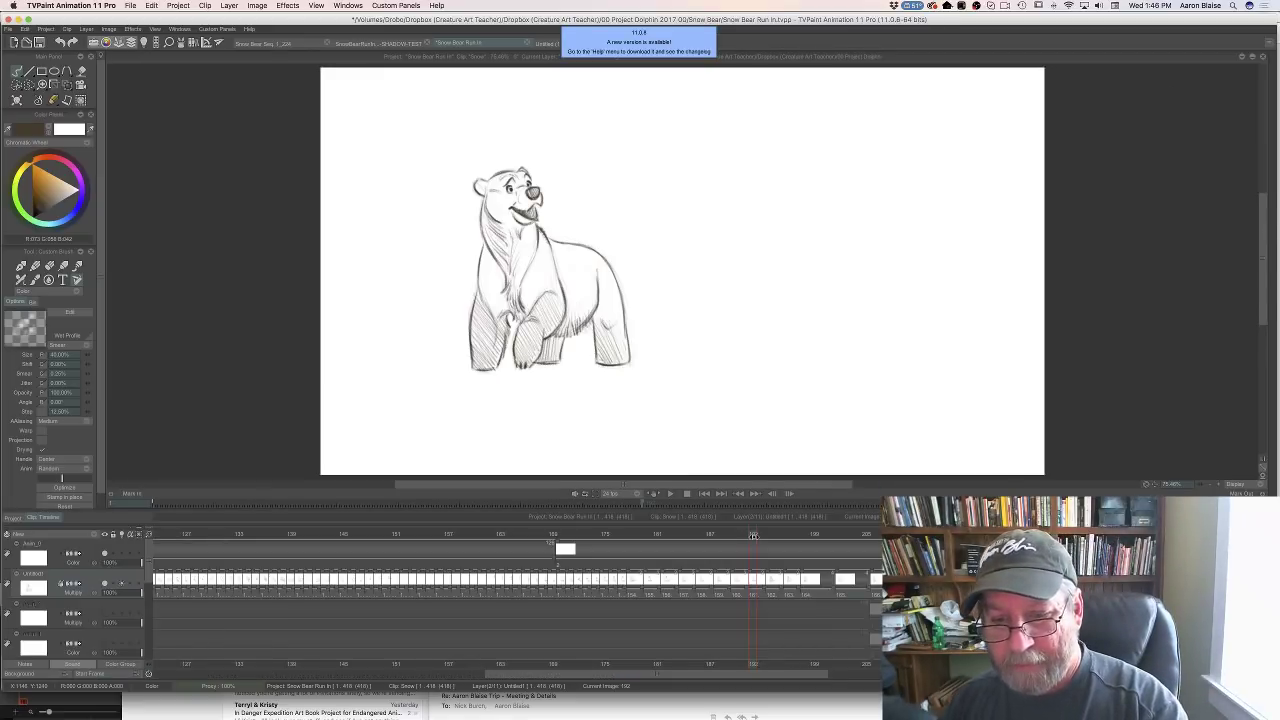
pyautogui.moveTo(753, 536)
pyautogui.mouseDown()
pyautogui.moveTo(640, 537)
pyautogui.moveTo(870, 536)
pyautogui.moveTo(706, 547)
pyautogui.moveTo(819, 533)
pyautogui.moveTo(663, 533)
pyautogui.moveTo(797, 550)
pyautogui.moveTo(796, 536)
pyautogui.moveTo(652, 534)
pyautogui.moveTo(784, 556)
pyautogui.moveTo(819, 536)
pyautogui.moveTo(862, 536)
pyautogui.moveTo(751, 557)
pyautogui.moveTo(832, 571)
pyautogui.mouseUp()
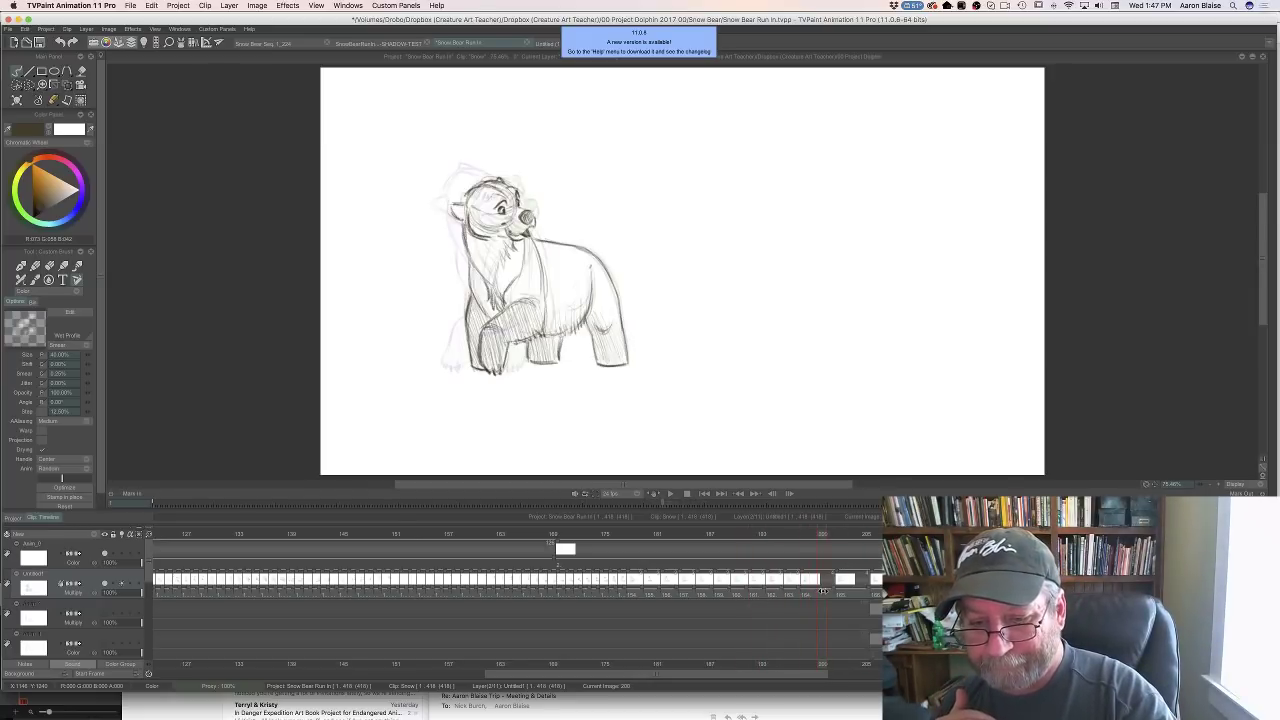
pyautogui.click(16, 101)
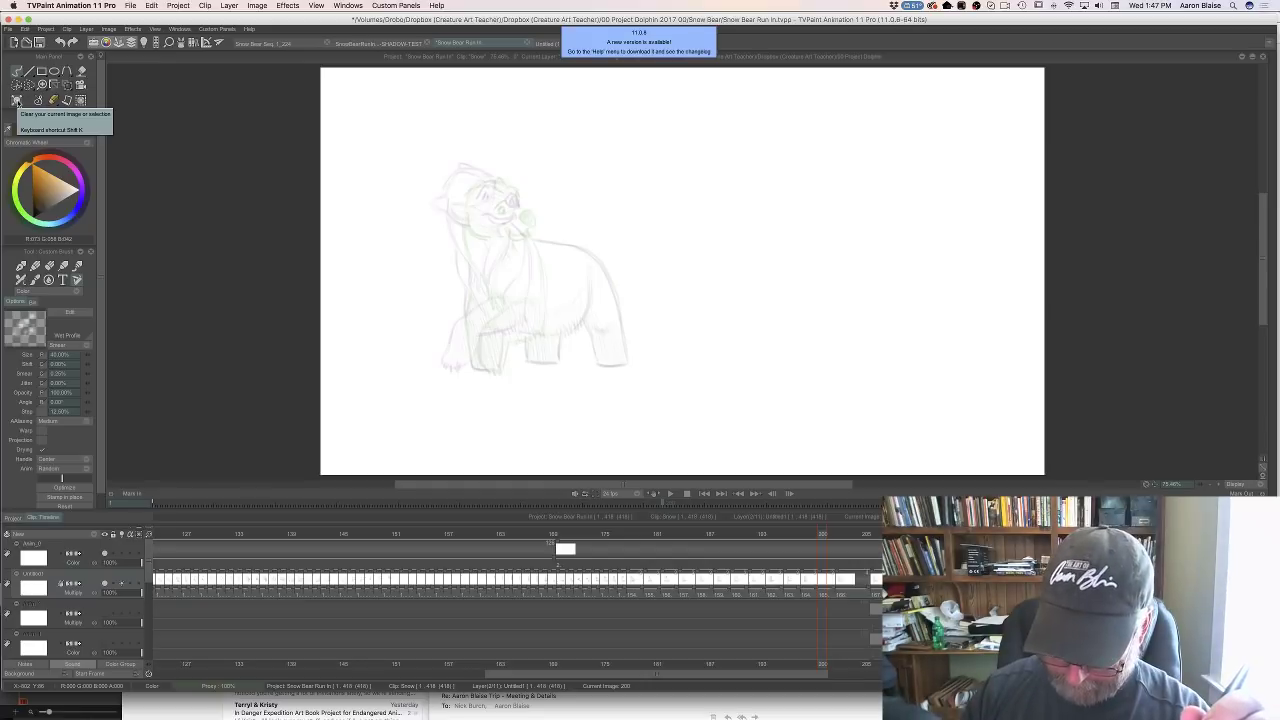
pyautogui.press('Tab')
pyautogui.press('Left')
pyautogui.click(16, 101)
pyautogui.hotkey('ctrl', 'z')
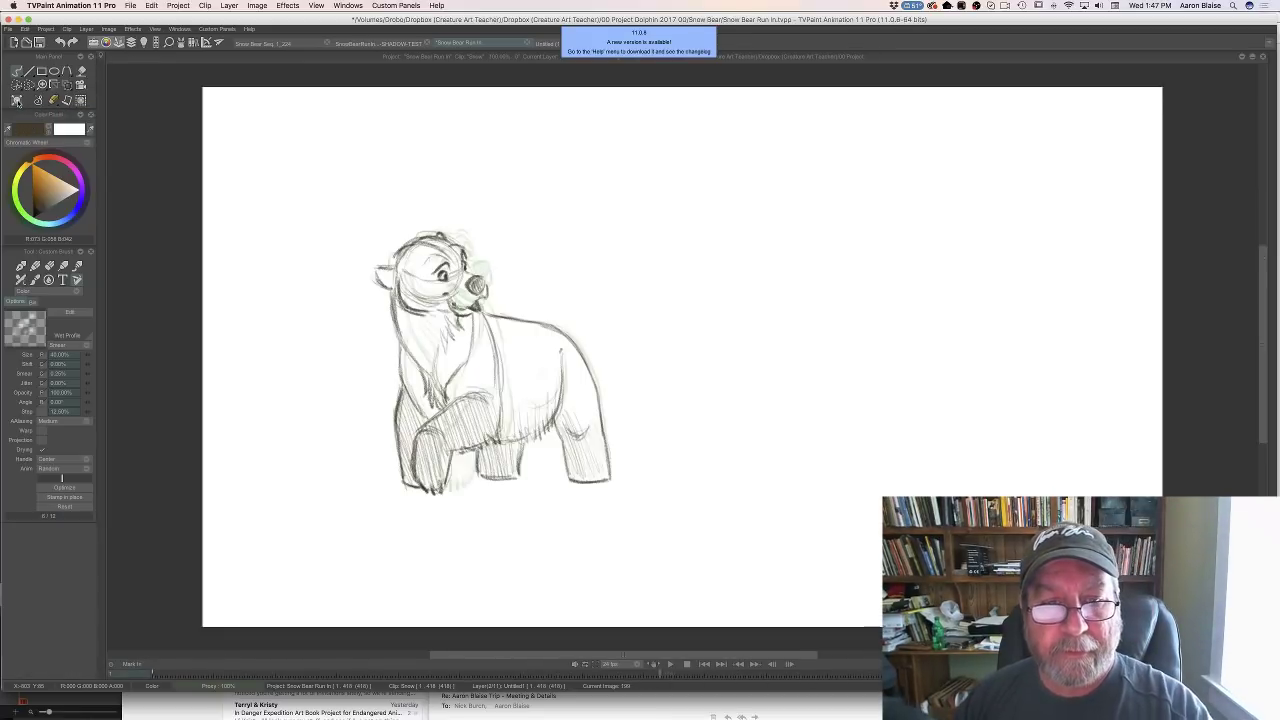
pyautogui.click(16, 101)
# Draw the bear's shoulder line, back, rump and rear edge of the near hind leg, comparing with the previous frame
pyautogui.moveTo(467, 301)
pyautogui.mouseDown()
pyautogui.moveTo(487, 341)
pyautogui.moveTo(487, 422)
pyautogui.mouseUp()
pyautogui.moveTo(470, 302)
pyautogui.mouseDown()
pyautogui.moveTo(542, 324)
pyautogui.moveTo(518, 320)
pyautogui.moveTo(576, 350)
pyautogui.moveTo(603, 440)
pyautogui.mouseUp()
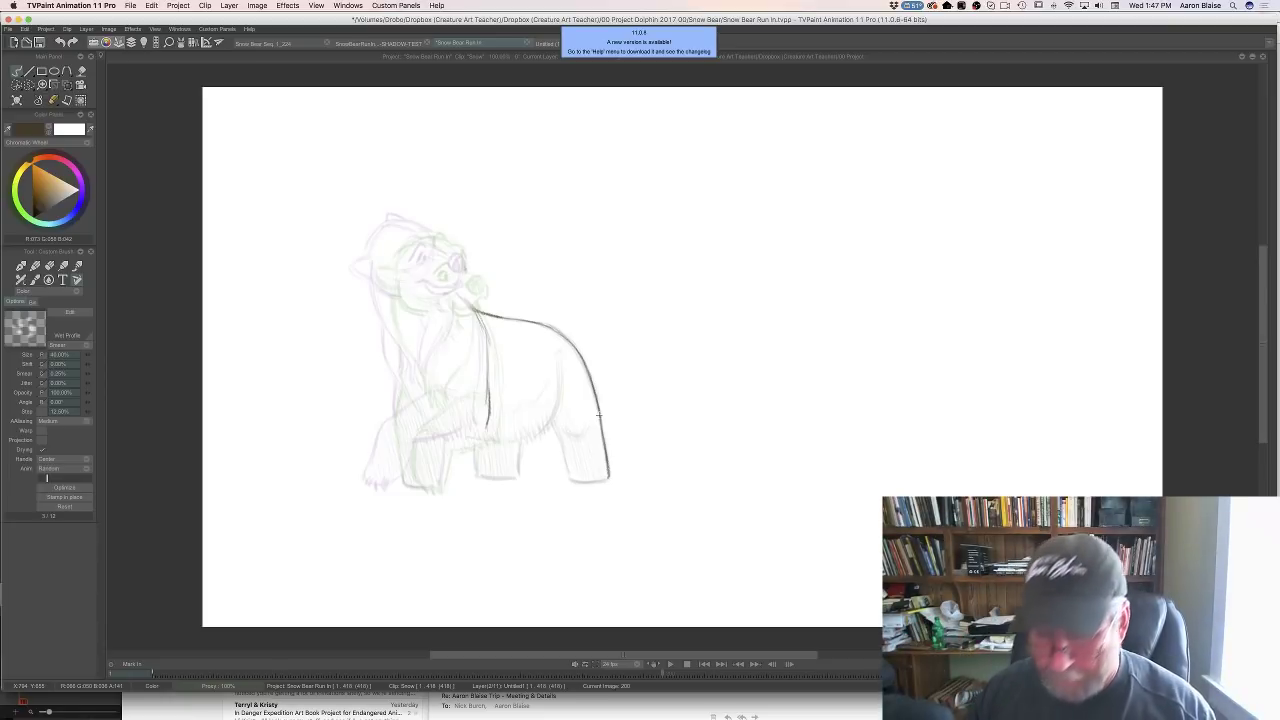
pyautogui.press('Left')
pyautogui.press('Right')
pyautogui.press('Left')
pyautogui.press('Right')
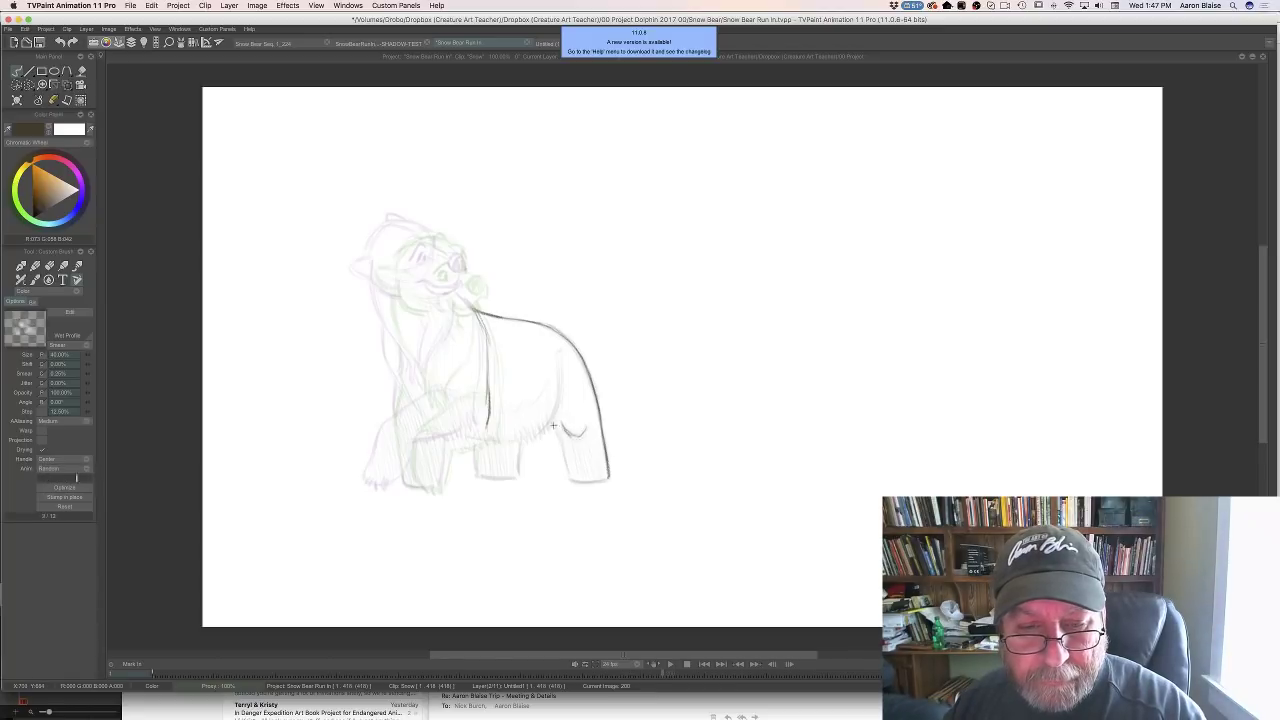
# Draw the near hind leg's inner edge down to the foot and flip against the previous frame
pyautogui.moveTo(553, 425)
pyautogui.mouseDown()
pyautogui.moveTo(571, 476)
pyautogui.moveTo(570, 461)
pyautogui.mouseUp()
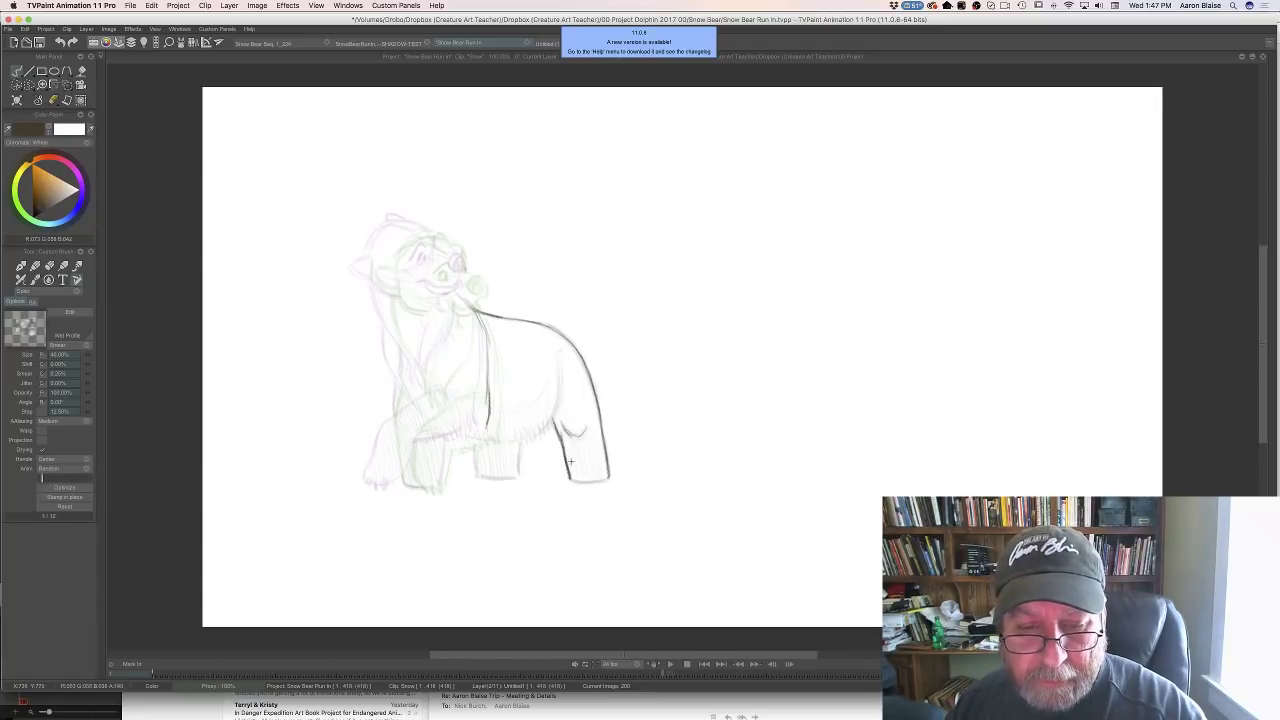
pyautogui.press('Left')
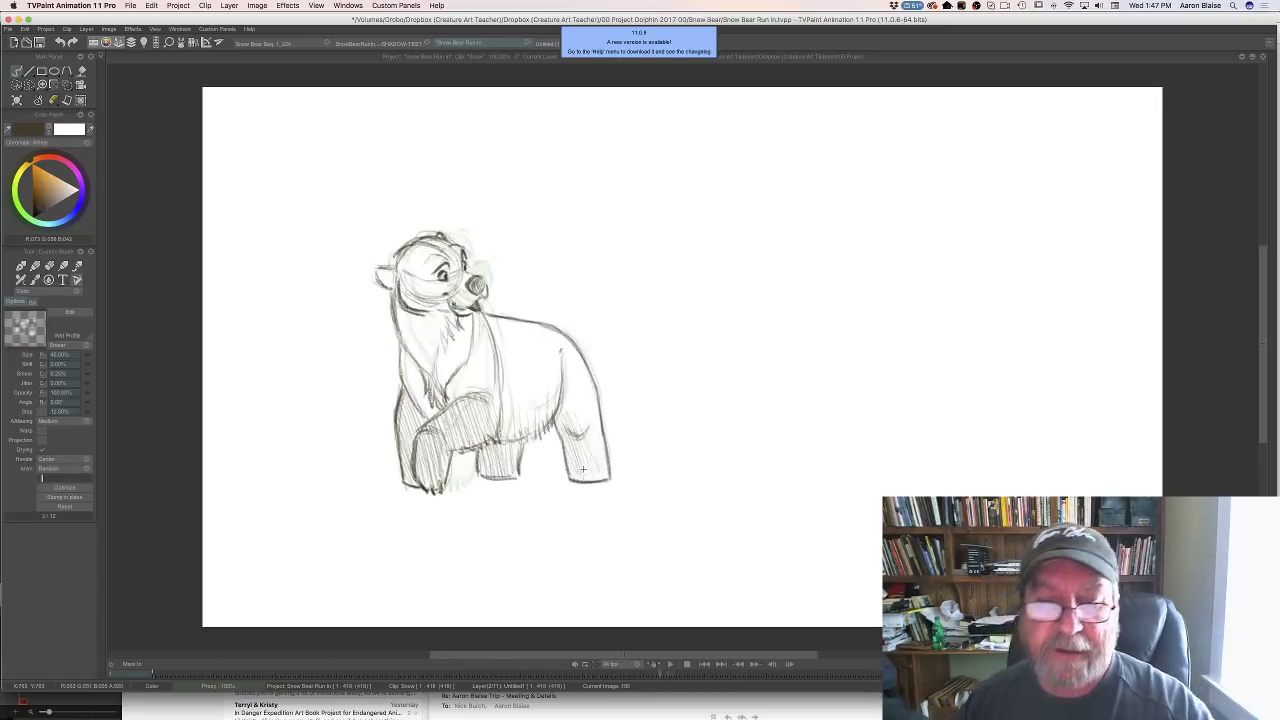
pyautogui.press('Right')
pyautogui.press('Left')
pyautogui.press('Right')
# Draw the flank line, belly fur and far hind leg outline, and flip against the previous frame
pyautogui.moveTo(558, 354)
pyautogui.mouseDown()
pyautogui.moveTo(537, 438)
pyautogui.moveTo(497, 419)
pyautogui.moveTo(500, 439)
pyautogui.moveTo(489, 406)
pyautogui.moveTo(491, 441)
pyautogui.moveTo(543, 403)
pyautogui.moveTo(539, 425)
pyautogui.moveTo(504, 435)
pyautogui.moveTo(519, 473)
pyautogui.moveTo(468, 441)
pyautogui.moveTo(477, 471)
pyautogui.moveTo(471, 437)
pyautogui.moveTo(515, 478)
pyautogui.moveTo(477, 475)
pyautogui.moveTo(510, 476)
pyautogui.mouseUp()
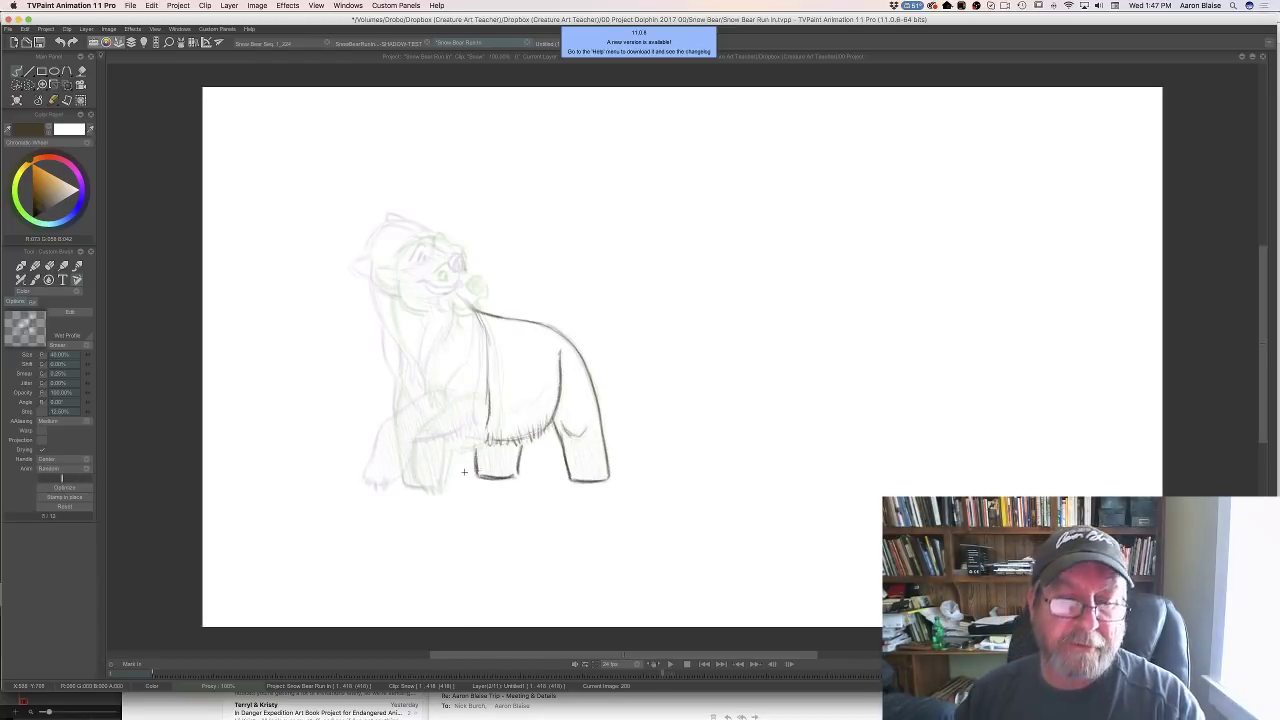
pyautogui.press('Left')
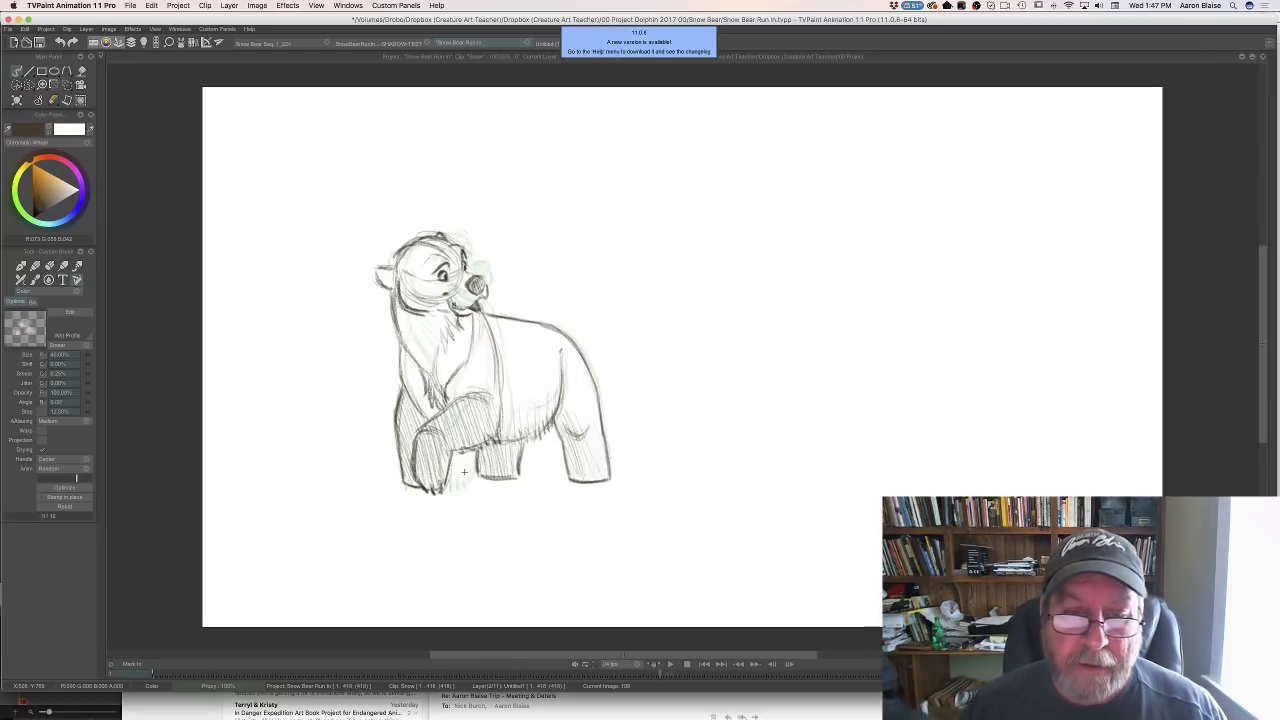
pyautogui.press('Right')
pyautogui.press('Left')
pyautogui.press('Right')
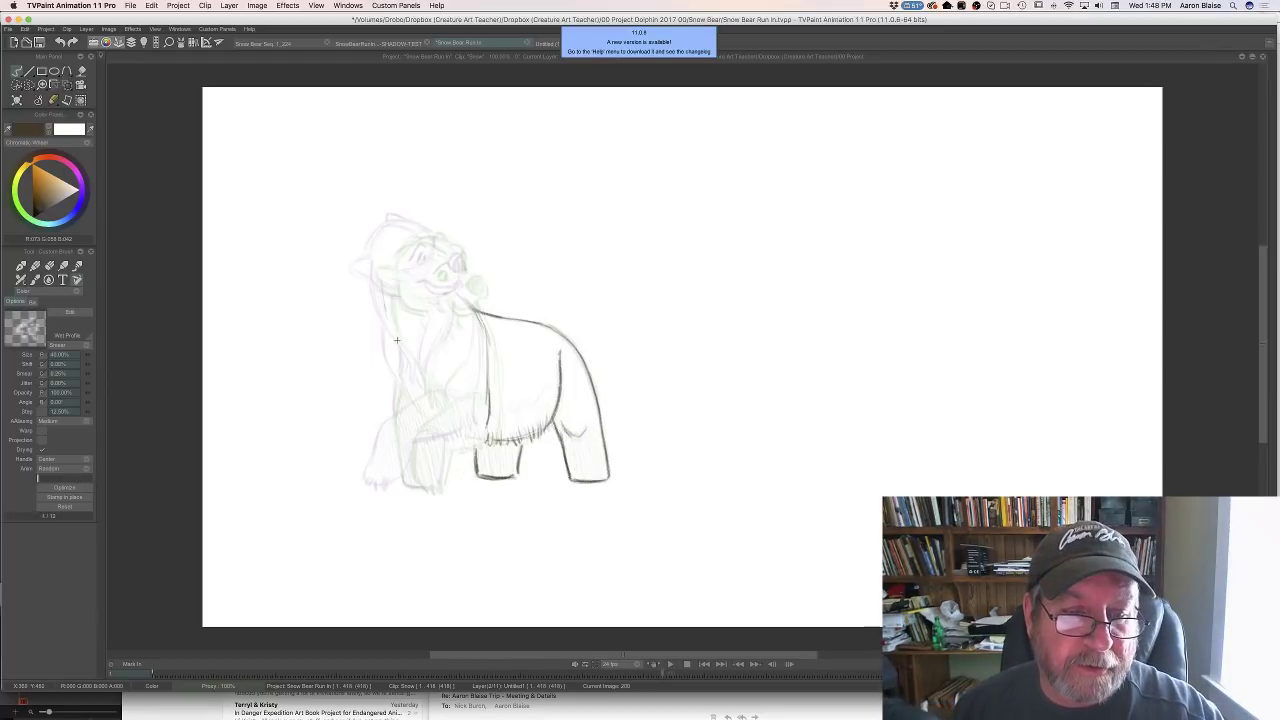
# Draw the outer neck line from below the head to the chest and compare it with the previous frame
pyautogui.moveTo(386, 292); pyautogui.dragTo(396, 344)
pyautogui.press('Left')
pyautogui.press('Right')
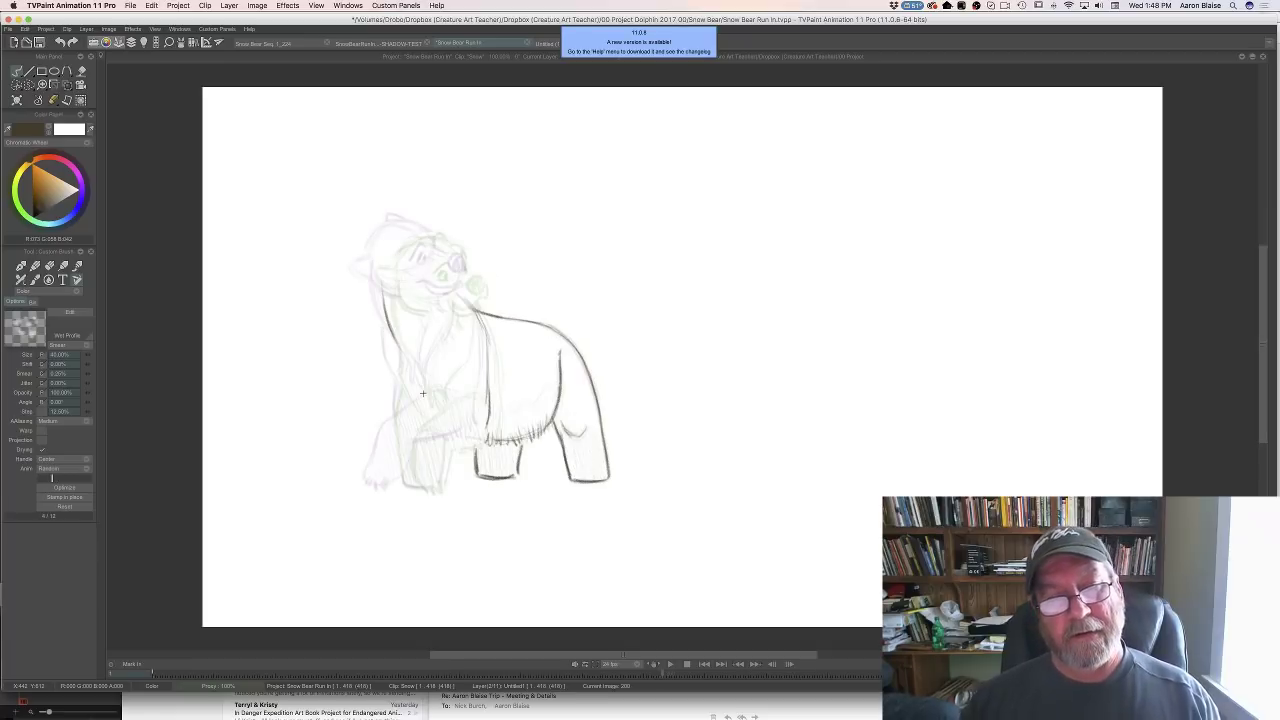
pyautogui.press('Left')
pyautogui.press('Right')
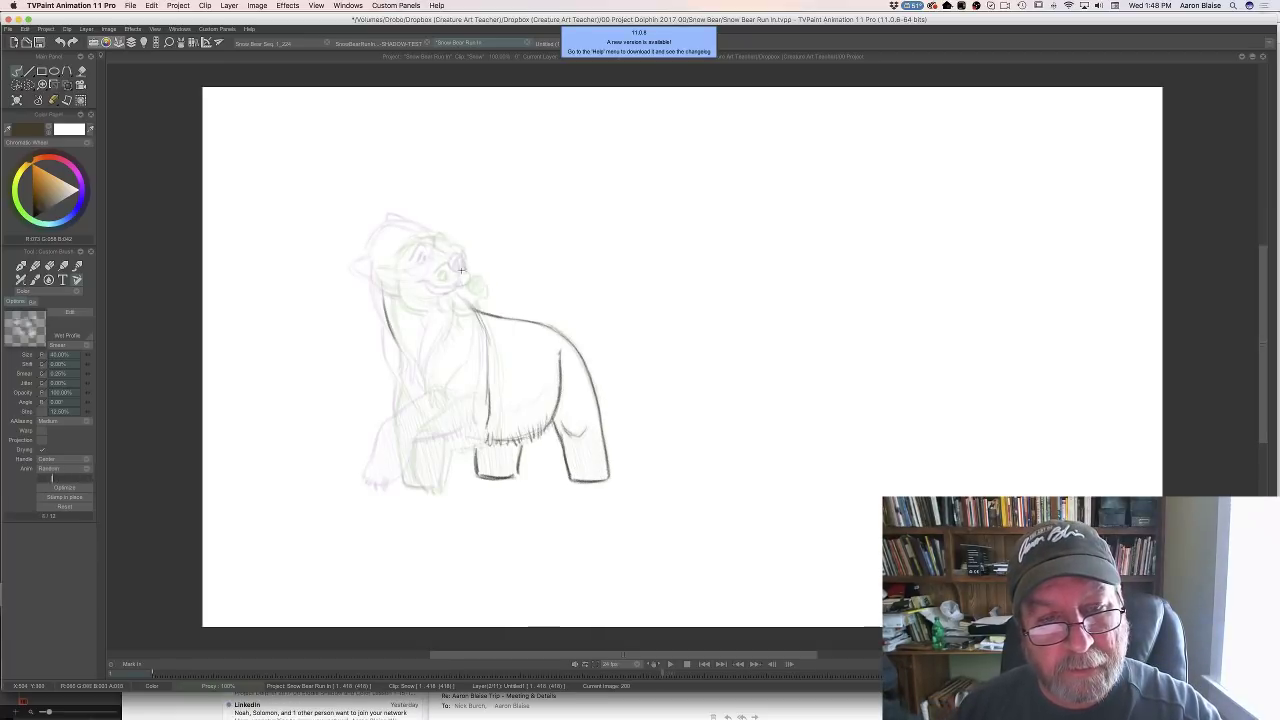
# Place the round nose between the two guide noses, check it against the adjacent frame, and rough in the head circle
pyautogui.moveTo(459, 270); pyautogui.dragTo(468, 274)
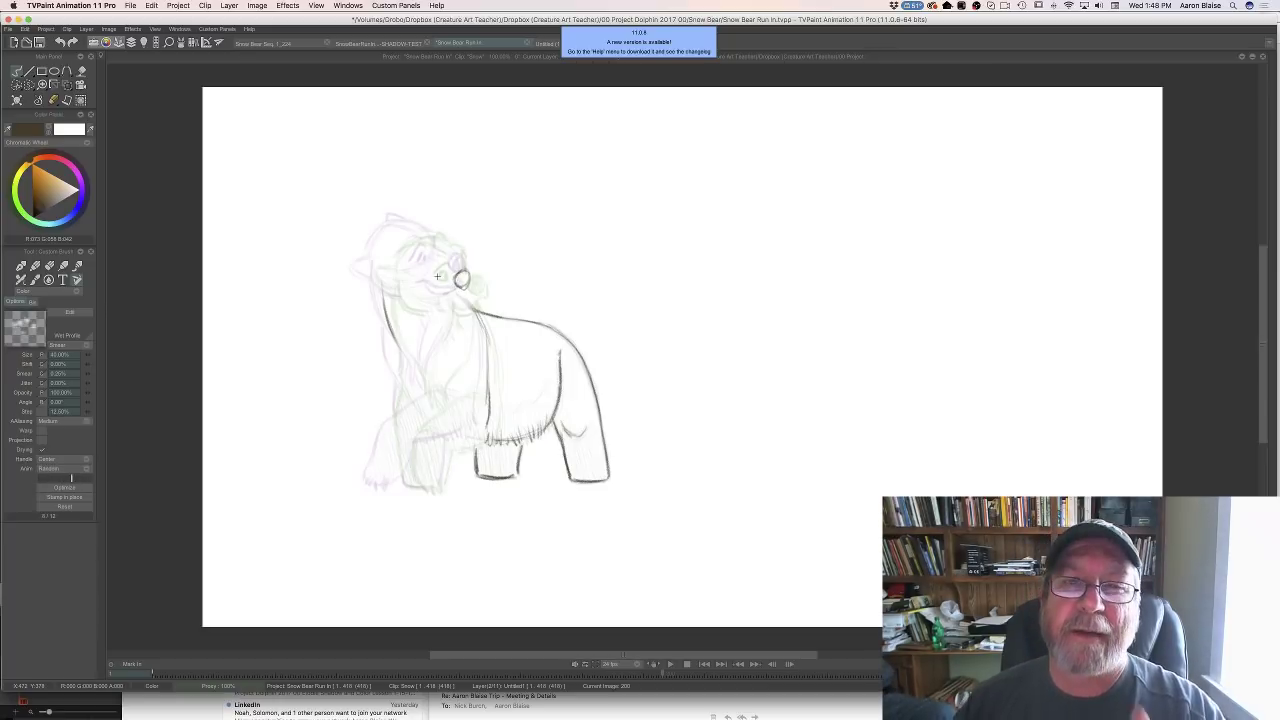
pyautogui.press('Right')
pyautogui.press('Left')
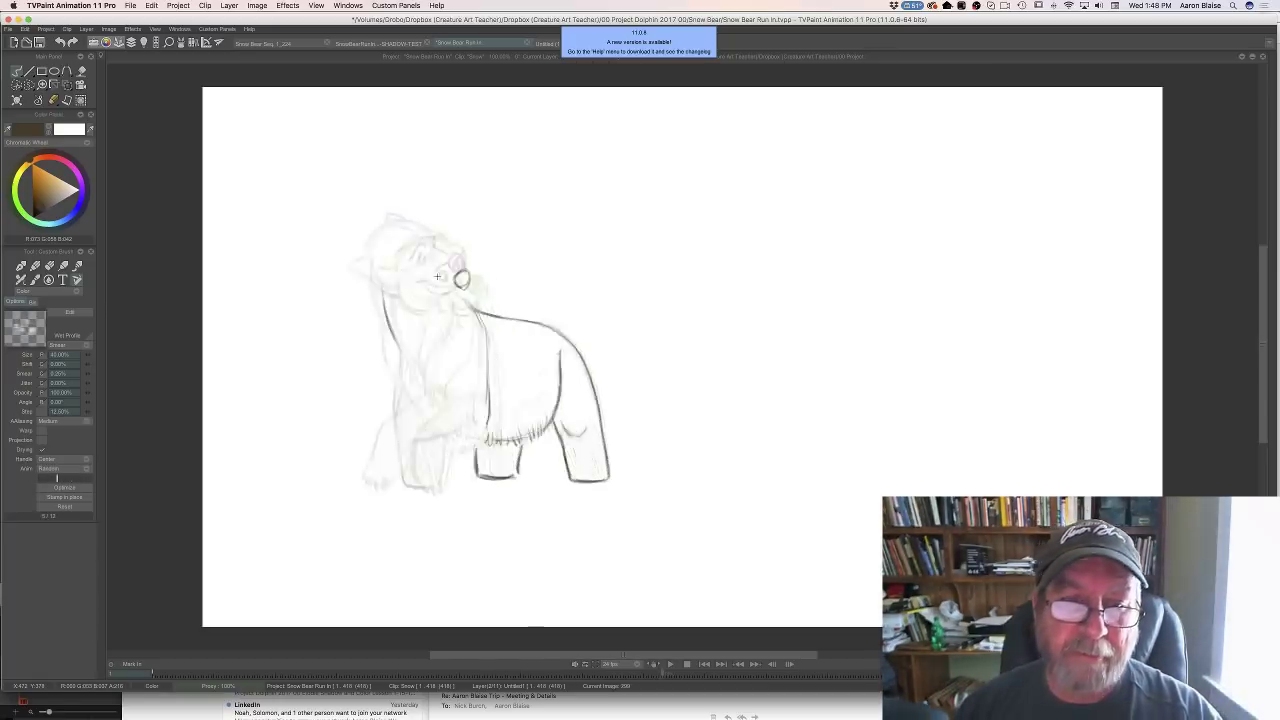
pyautogui.press('Right')
pyautogui.press('Left')
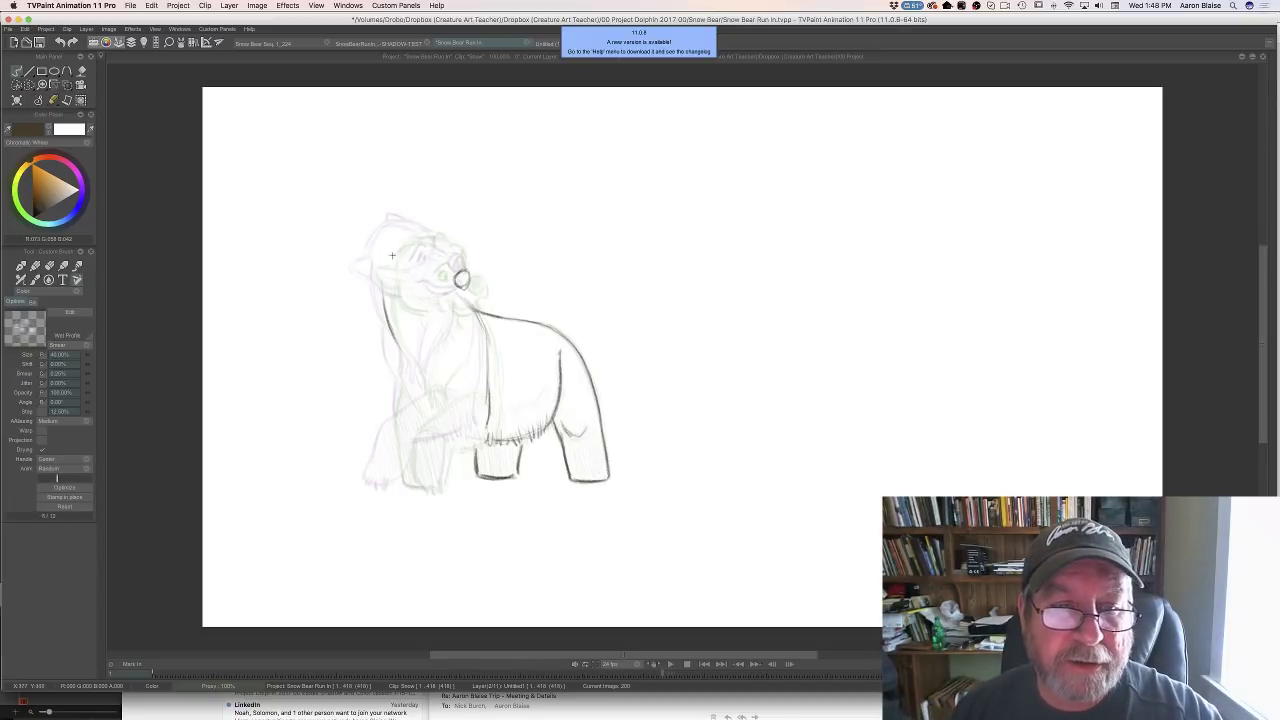
pyautogui.moveTo(443, 282)
pyautogui.mouseDown()
pyautogui.moveTo(410, 234)
pyautogui.moveTo(386, 259)
pyautogui.moveTo(417, 295)
pyautogui.moveTo(441, 268)
pyautogui.moveTo(424, 237)
pyautogui.moveTo(386, 272)
pyautogui.mouseUp()
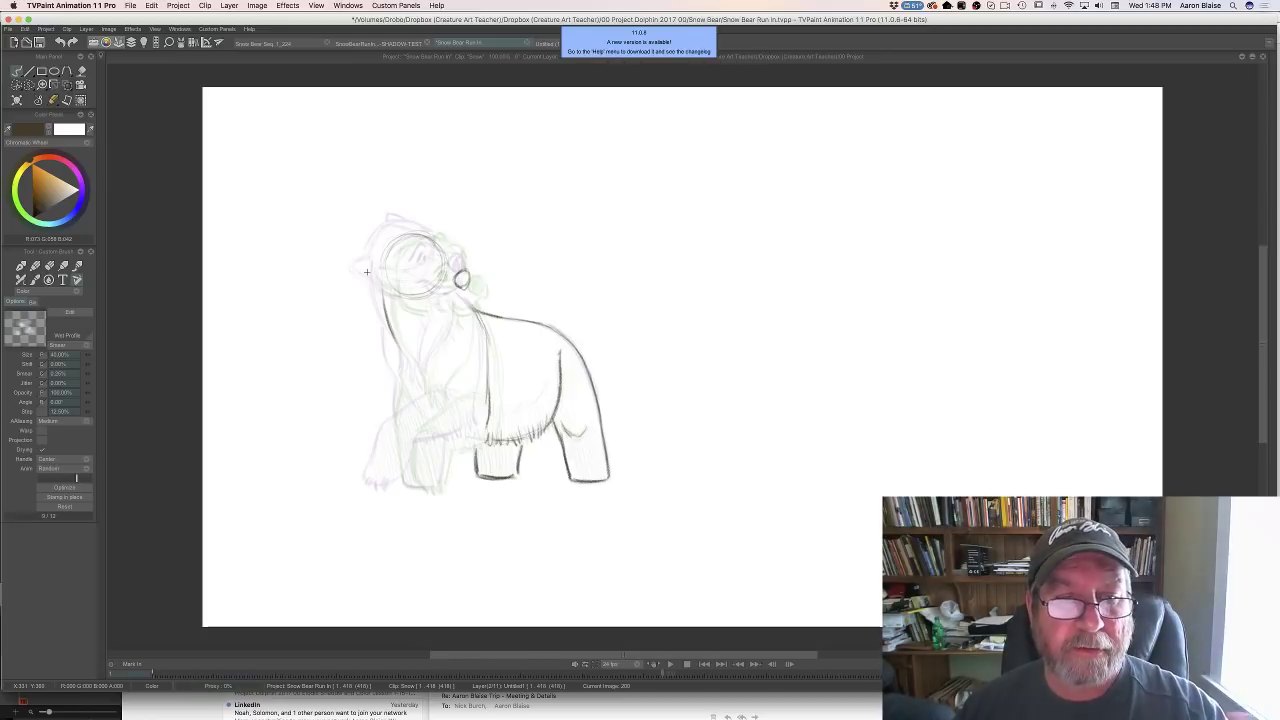
# Draw the curved outline of the bear's near ear at the back of the head, flipping against the previous drawing to compare
pyautogui.press('e')
pyautogui.press('Left')
pyautogui.press('Right')
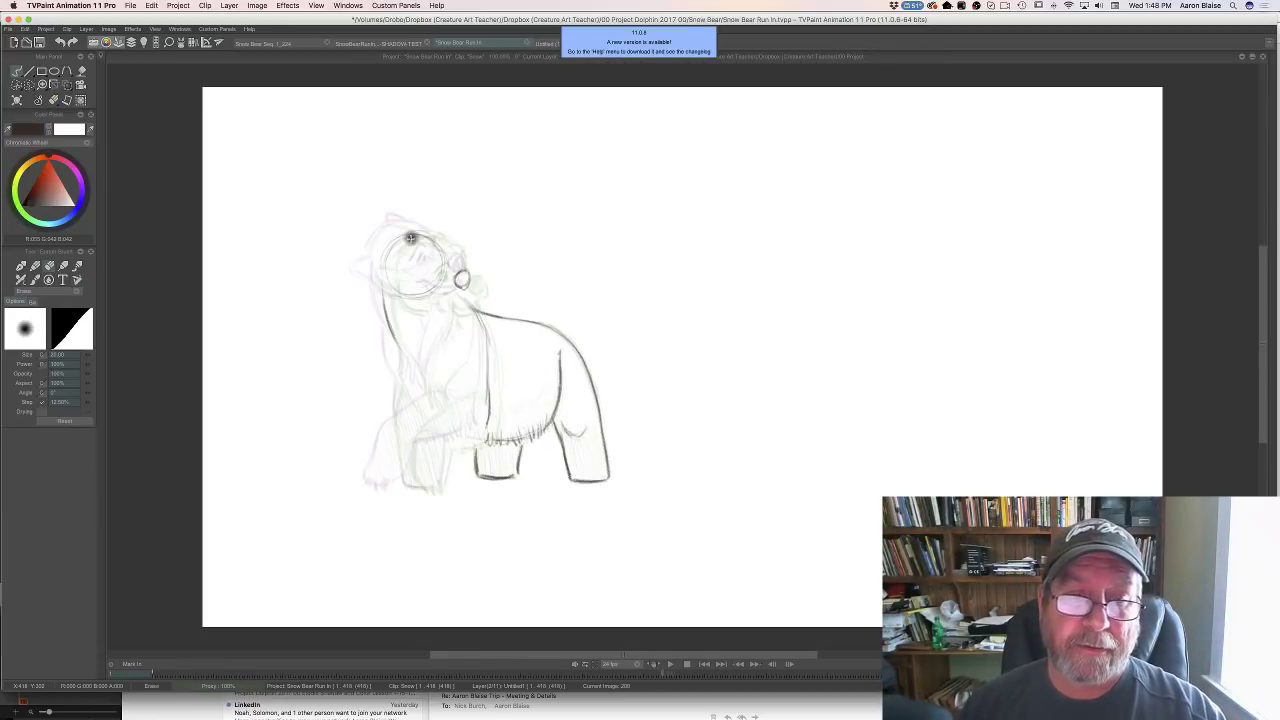
pyautogui.press('b')
pyautogui.press('Left')
pyautogui.press('Right')
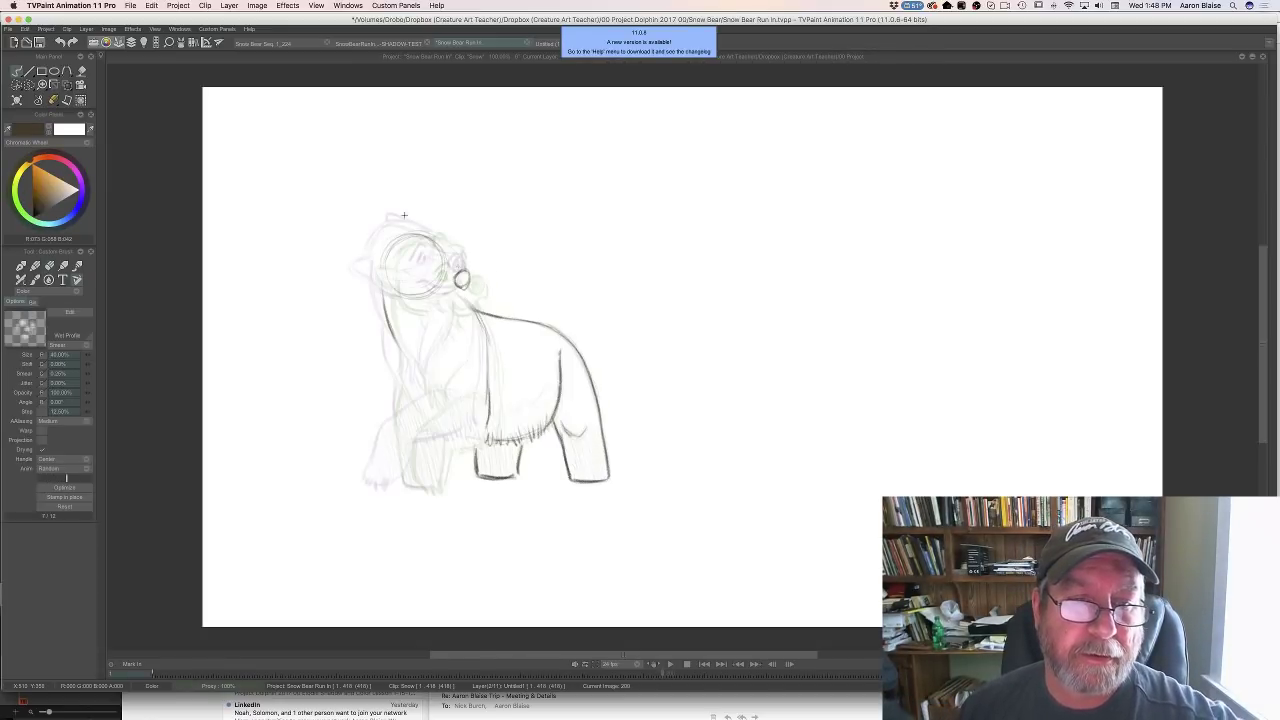
pyautogui.press('Left')
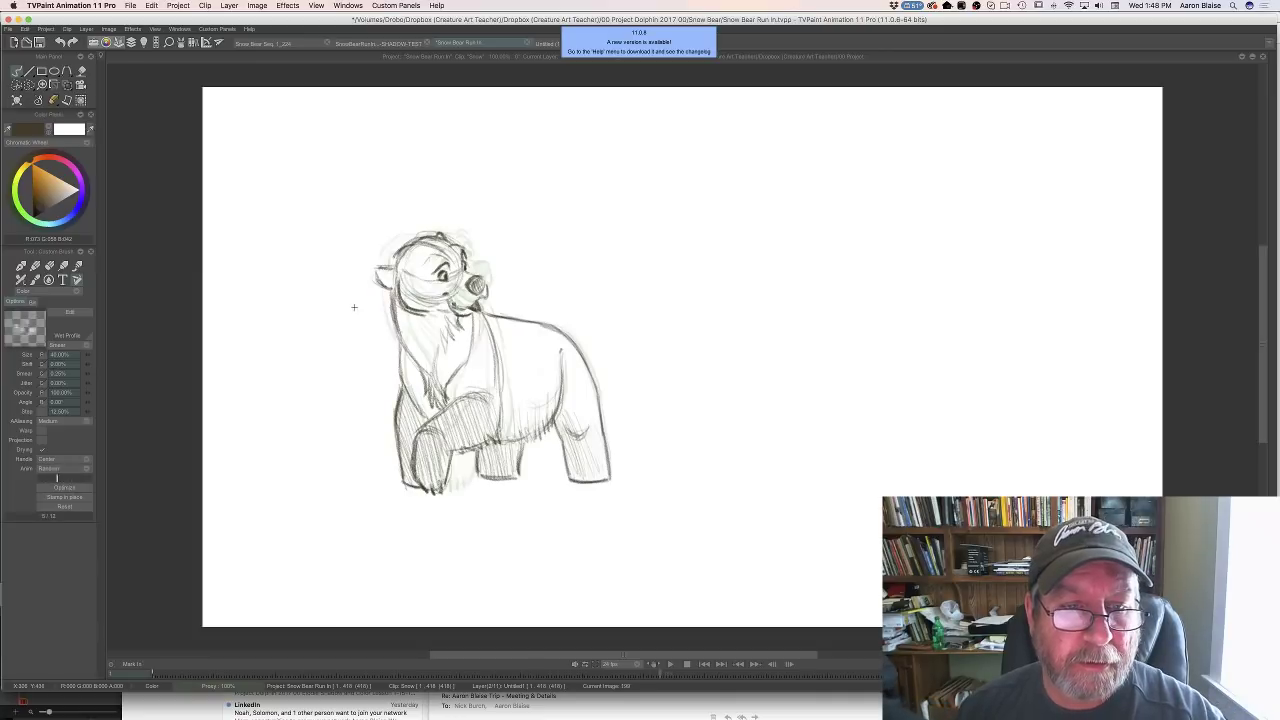
pyautogui.press('Right')
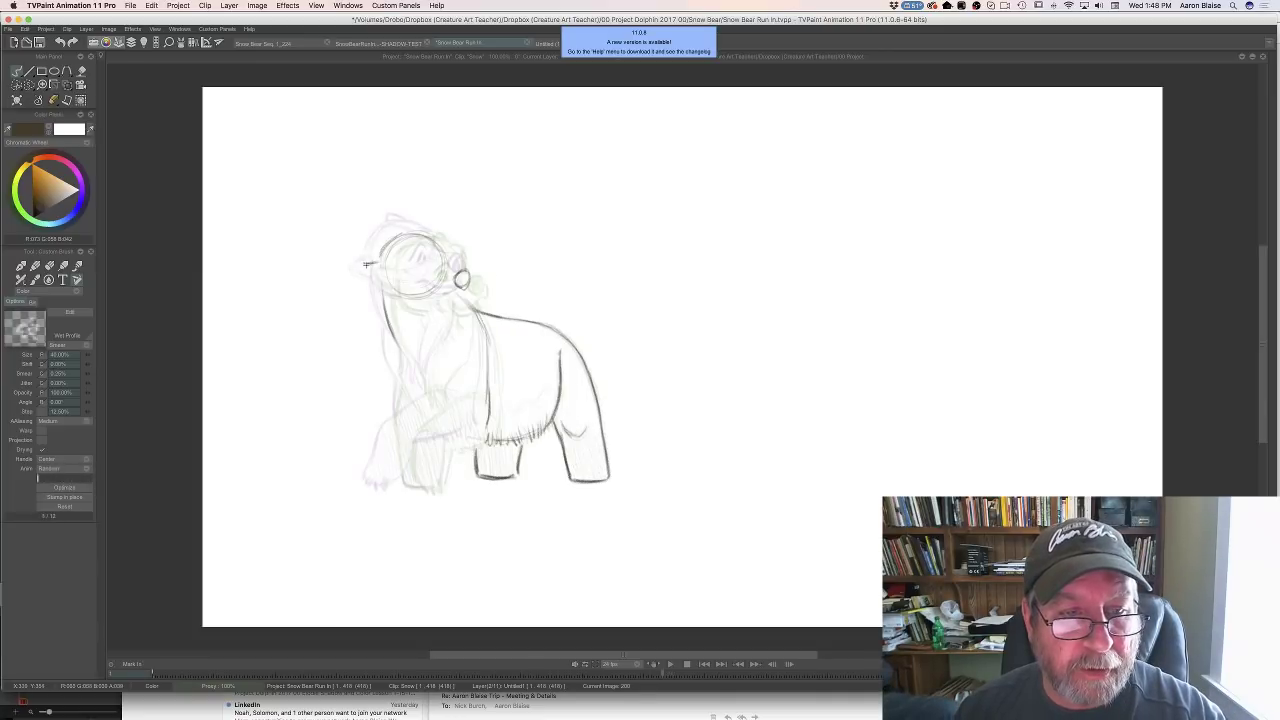
pyautogui.moveTo(362, 272); pyautogui.dragTo(373, 281)
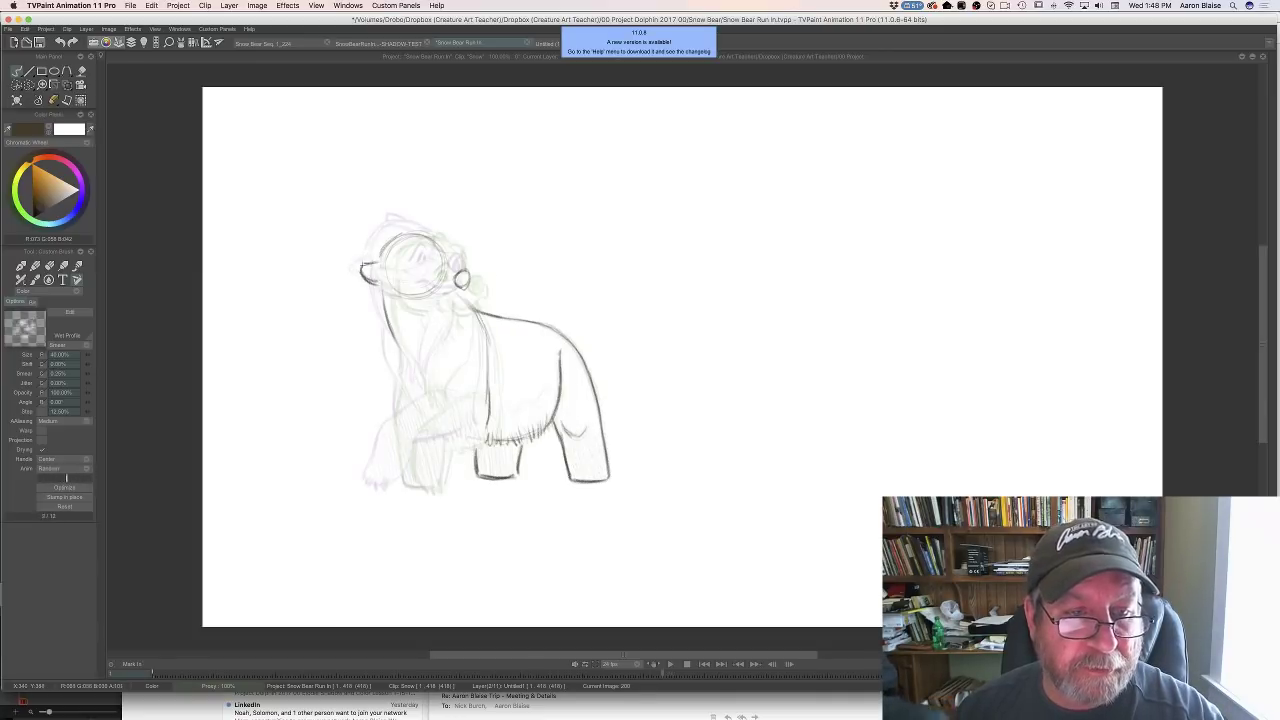
pyautogui.press('Left')
pyautogui.press('Right')
pyautogui.press('Left')
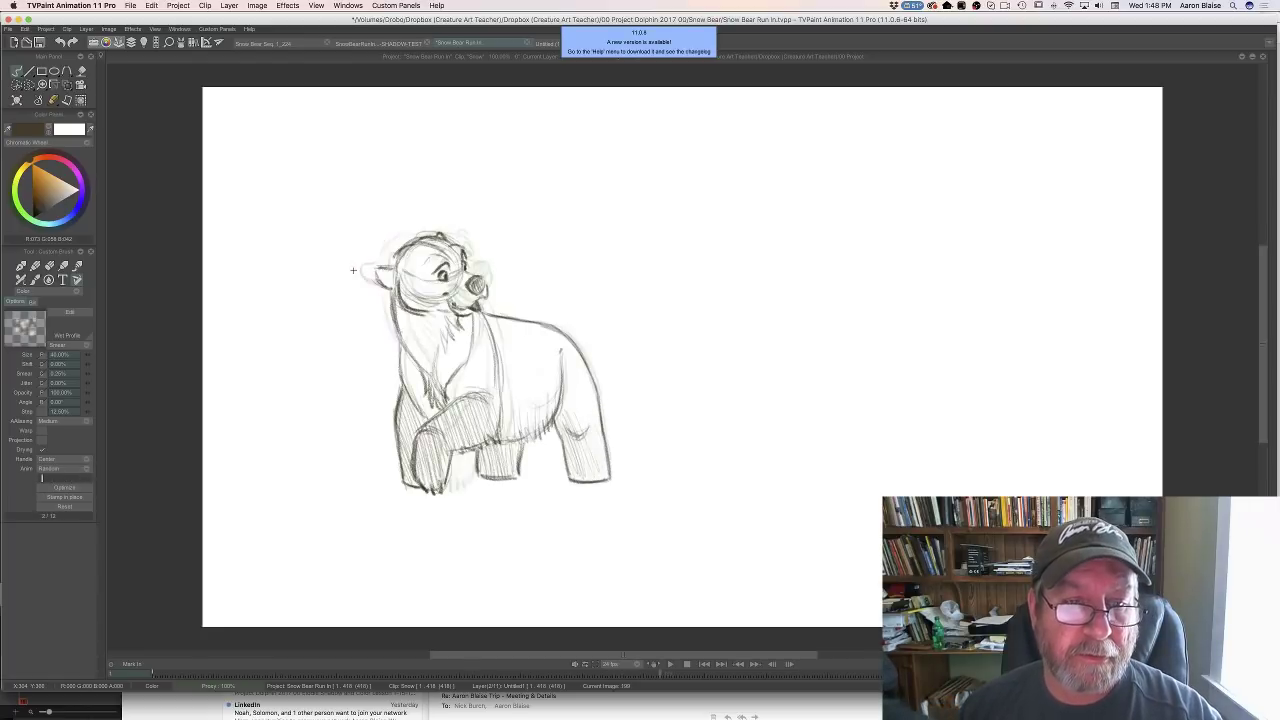
pyautogui.press('Right')
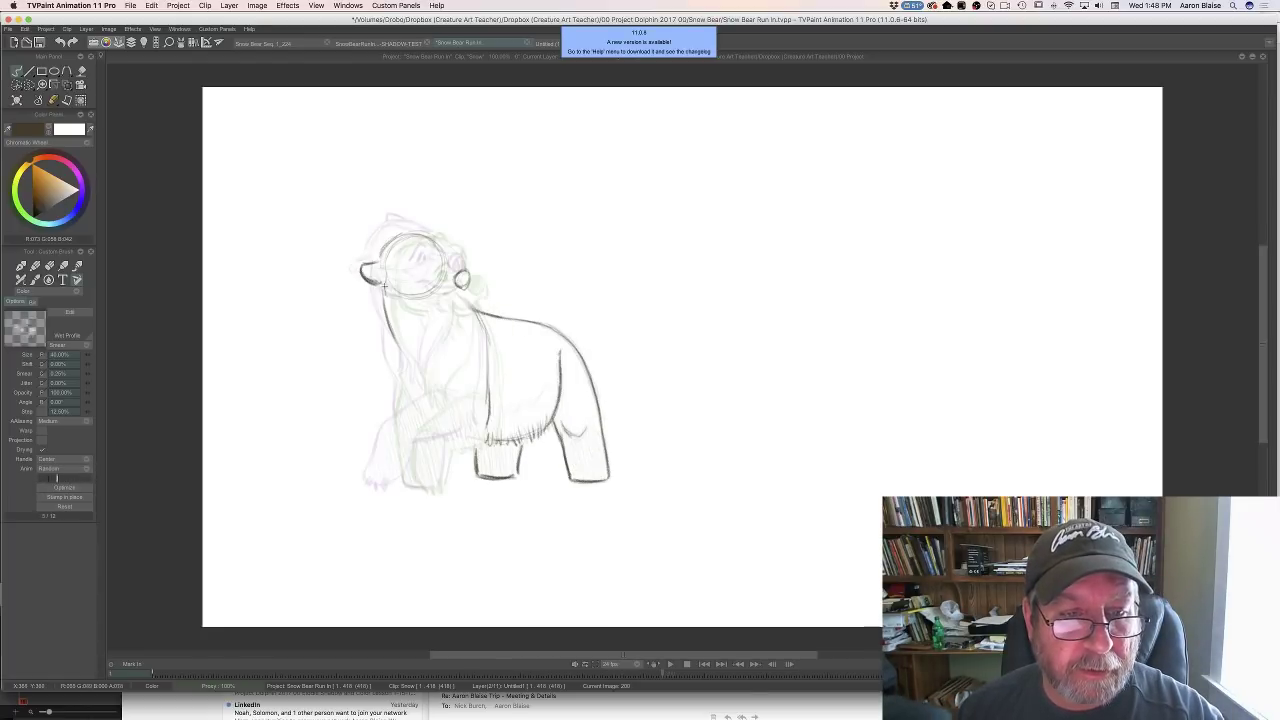
# Draw the cheek line curving from below the ear to under the head, comparing it with the previous drawing
pyautogui.press('Left')
pyautogui.press('Right')
pyautogui.moveTo(383, 294); pyautogui.dragTo(411, 304)
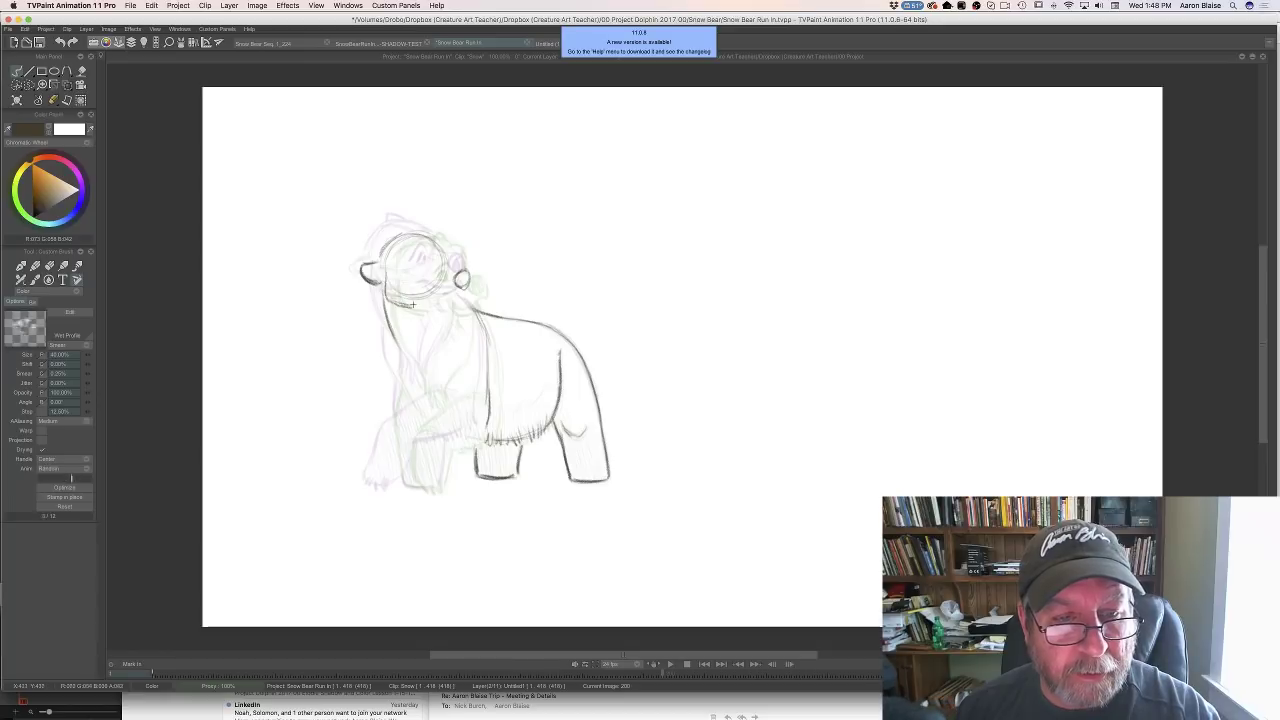
pyautogui.press('Left')
pyautogui.press('Right')
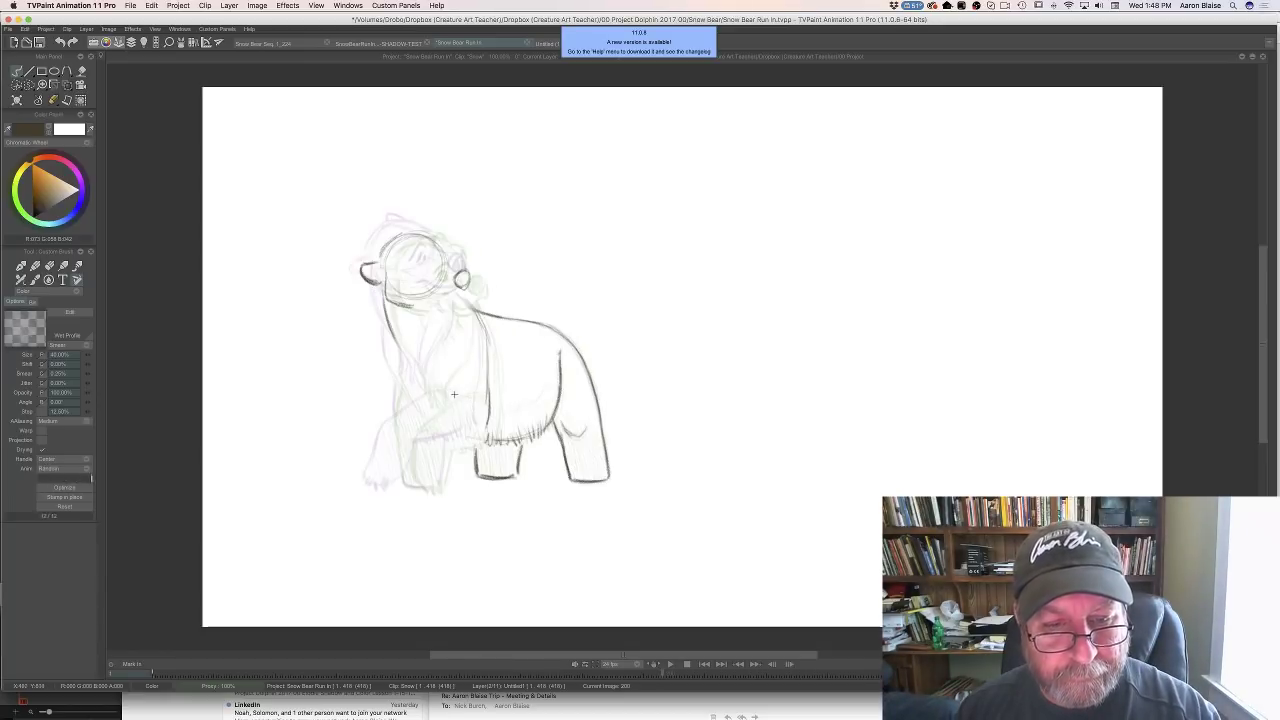
# Outline the bent front leg from the elbow down to the clawed paw and save the project
pyautogui.press('Left')
pyautogui.press('Right')
pyautogui.moveTo(457, 396)
pyautogui.mouseDown()
pyautogui.moveTo(474, 404)
pyautogui.moveTo(426, 407)
pyautogui.moveTo(404, 424)
pyautogui.mouseUp()
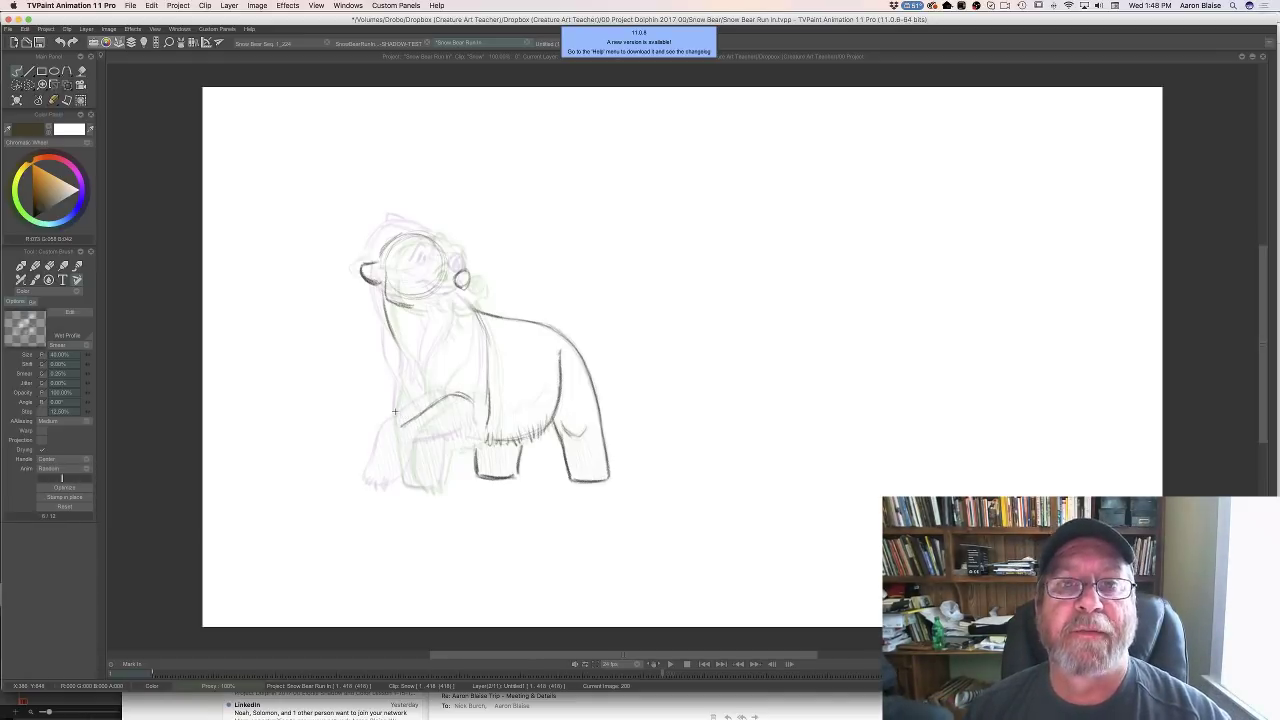
pyautogui.moveTo(394, 441)
pyautogui.mouseDown()
pyautogui.moveTo(401, 428)
pyautogui.moveTo(391, 481)
pyautogui.mouseUp()
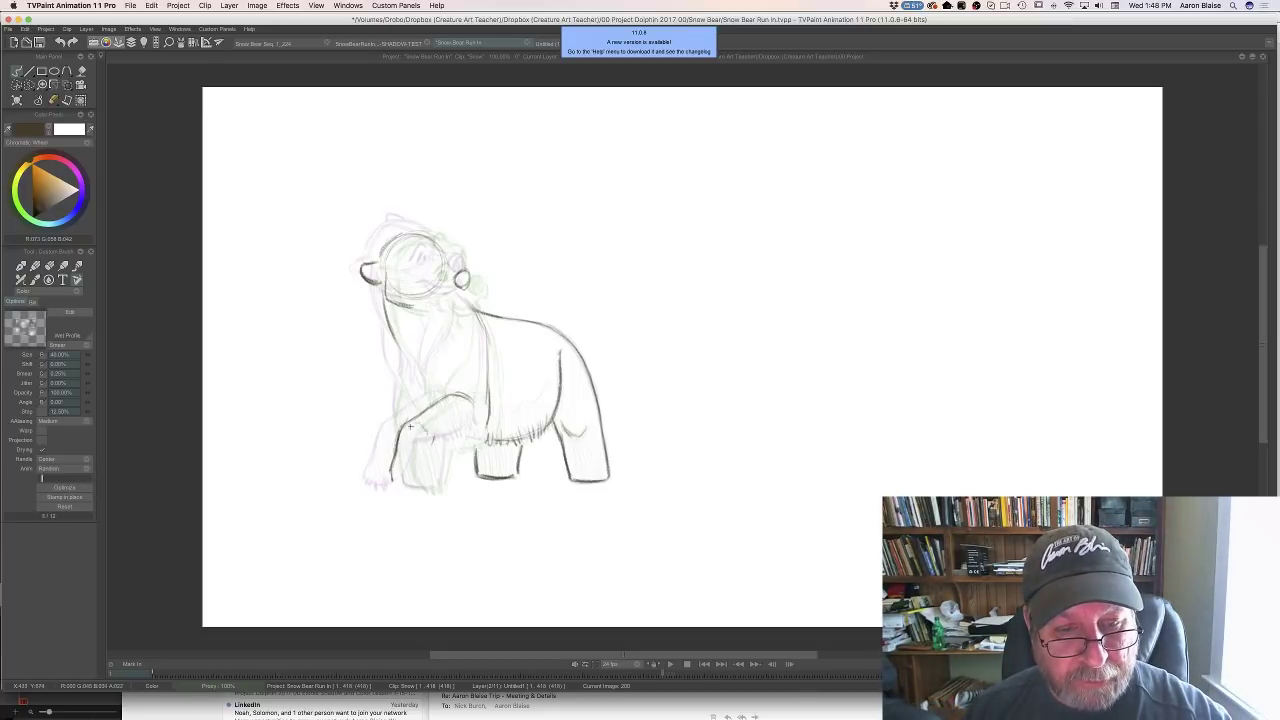
pyautogui.moveTo(428, 463)
pyautogui.mouseDown()
pyautogui.moveTo(395, 482)
pyautogui.moveTo(412, 479)
pyautogui.mouseUp()
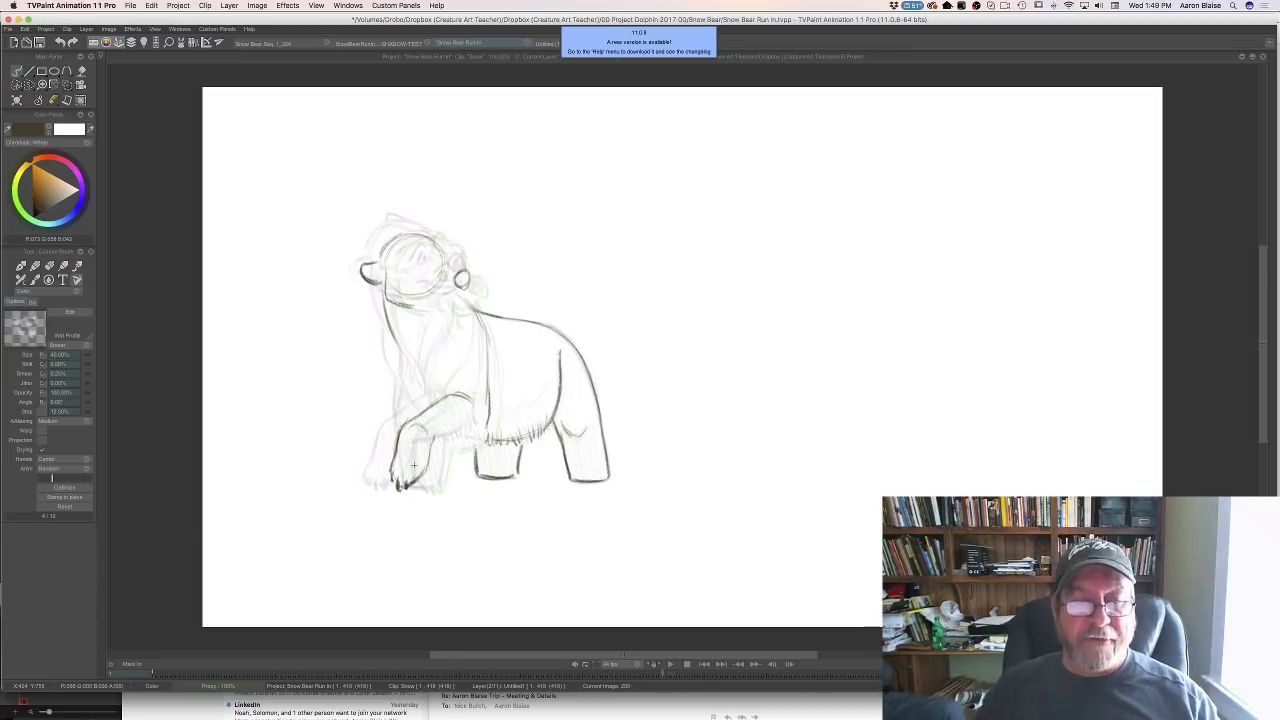
pyautogui.press('super+s')
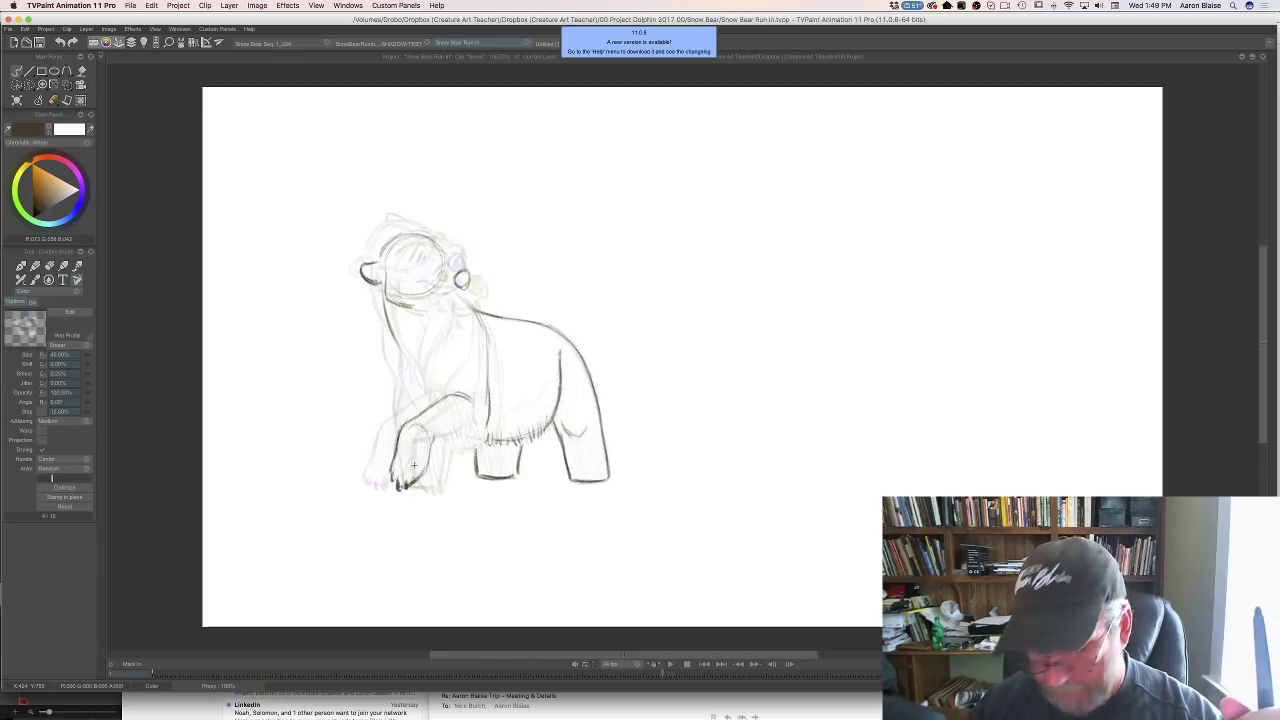
# Sketch the ragged belly fur between the body line and the bent front leg, flipping between drawings to check it
pyautogui.press('Right')
pyautogui.press('Left')
pyautogui.press('Right')
pyautogui.press('Left')
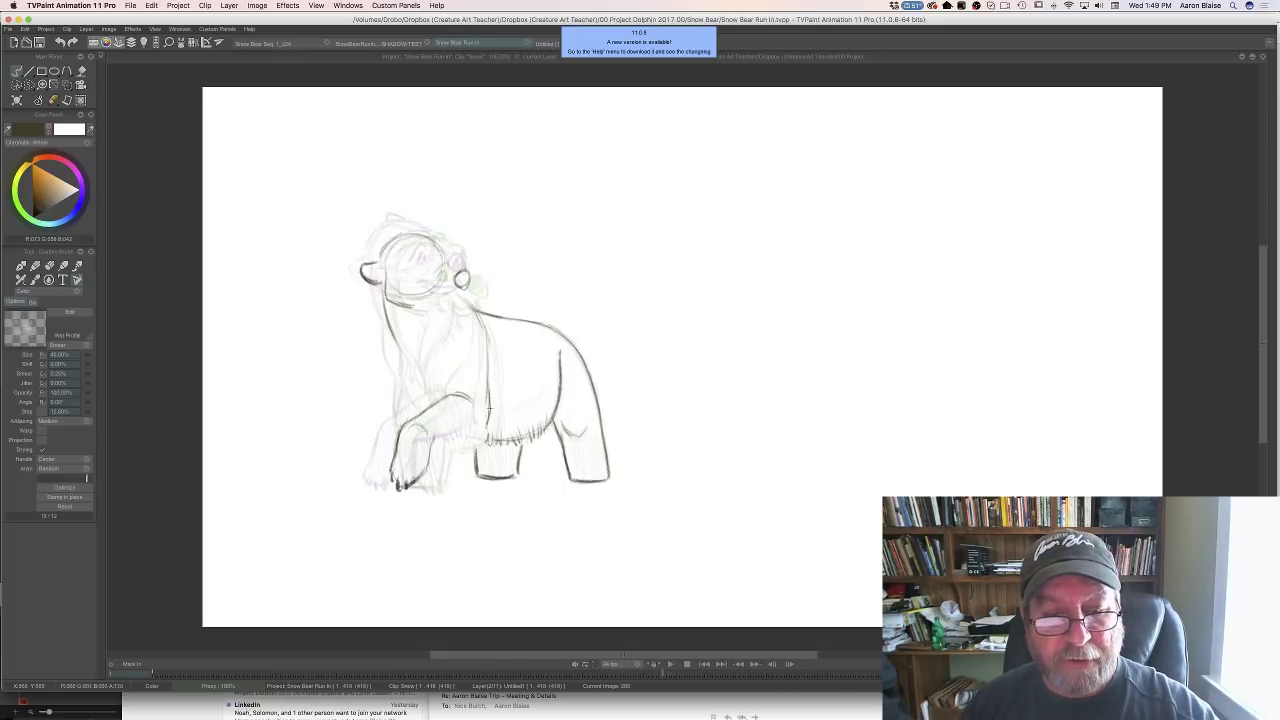
pyautogui.moveTo(489, 428); pyautogui.dragTo(484, 443)
pyautogui.moveTo(488, 425); pyautogui.dragTo(480, 445)
pyautogui.moveTo(480, 433)
pyautogui.mouseDown()
pyautogui.moveTo(476, 445)
pyautogui.moveTo(430, 444)
pyautogui.moveTo(425, 467)
pyautogui.moveTo(425, 414)
pyautogui.moveTo(406, 424)
pyautogui.mouseUp()
pyautogui.press('Left')
pyautogui.press('Right')
pyautogui.press('Left')
pyautogui.press('Right')
pyautogui.press('Left')
pyautogui.press('Right')
pyautogui.press('Left')
pyautogui.press('Right')
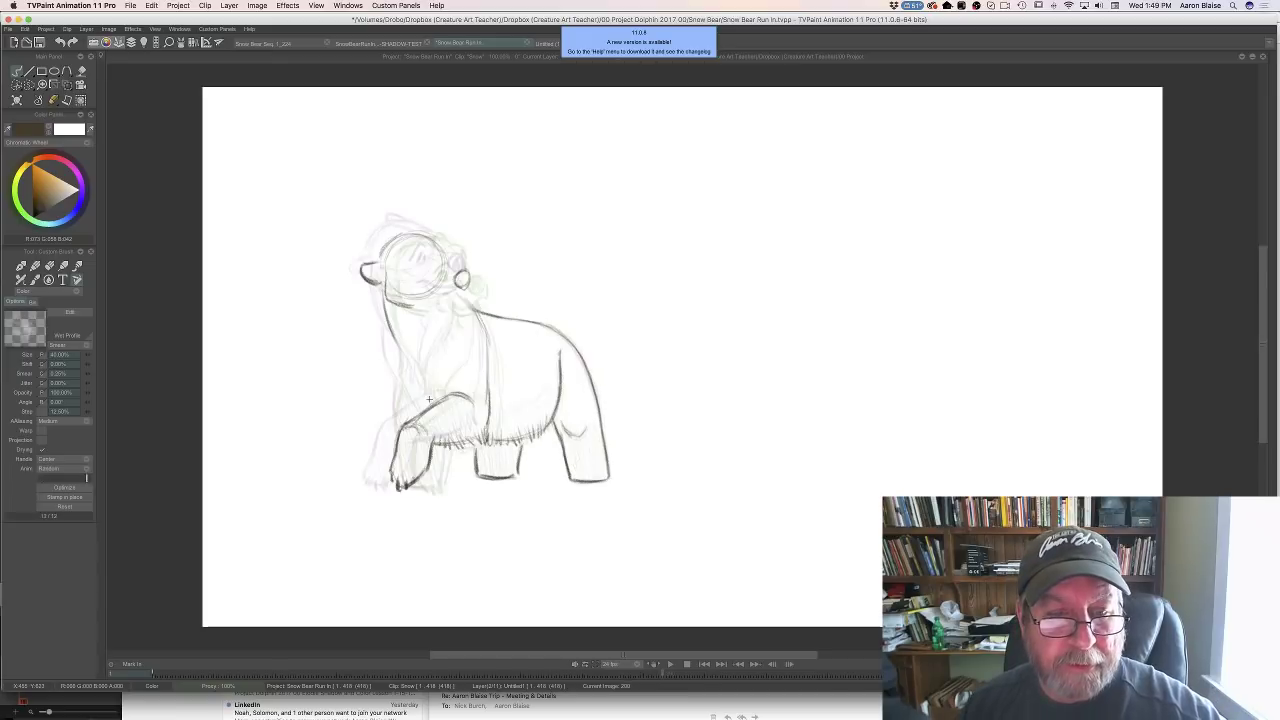
# Draw the curved chest line just above the bent front leg and compare it with the previous drawing
pyautogui.moveTo(447, 358); pyautogui.dragTo(436, 400)
pyautogui.press('Left')
pyautogui.press('Right')
pyautogui.press('Left')
pyautogui.press('Right')
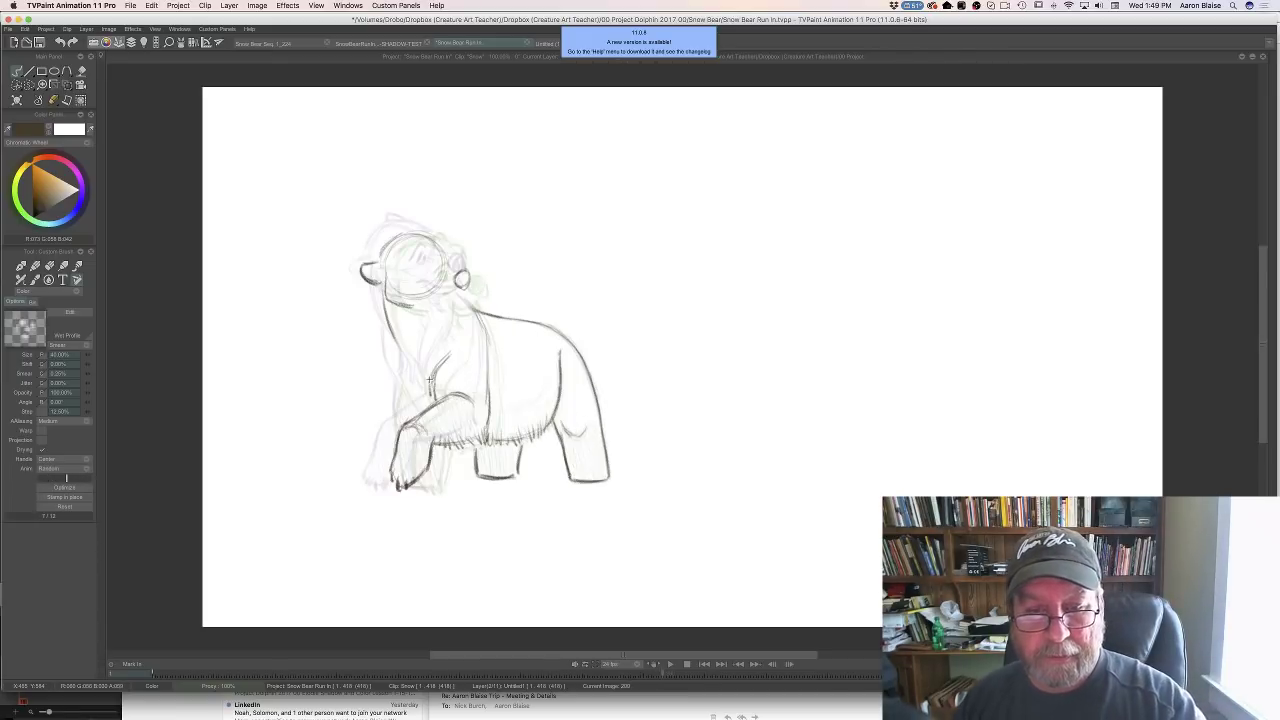
# Shade both hind legs with diagonal hatching and compare the result with the neighbouring drawings
pyautogui.moveTo(565, 410)
pyautogui.mouseDown()
pyautogui.moveTo(590, 440)
pyautogui.moveTo(575, 452)
pyautogui.moveTo(588, 470)
pyautogui.moveTo(566, 460)
pyautogui.moveTo(576, 478)
pyautogui.mouseUp()
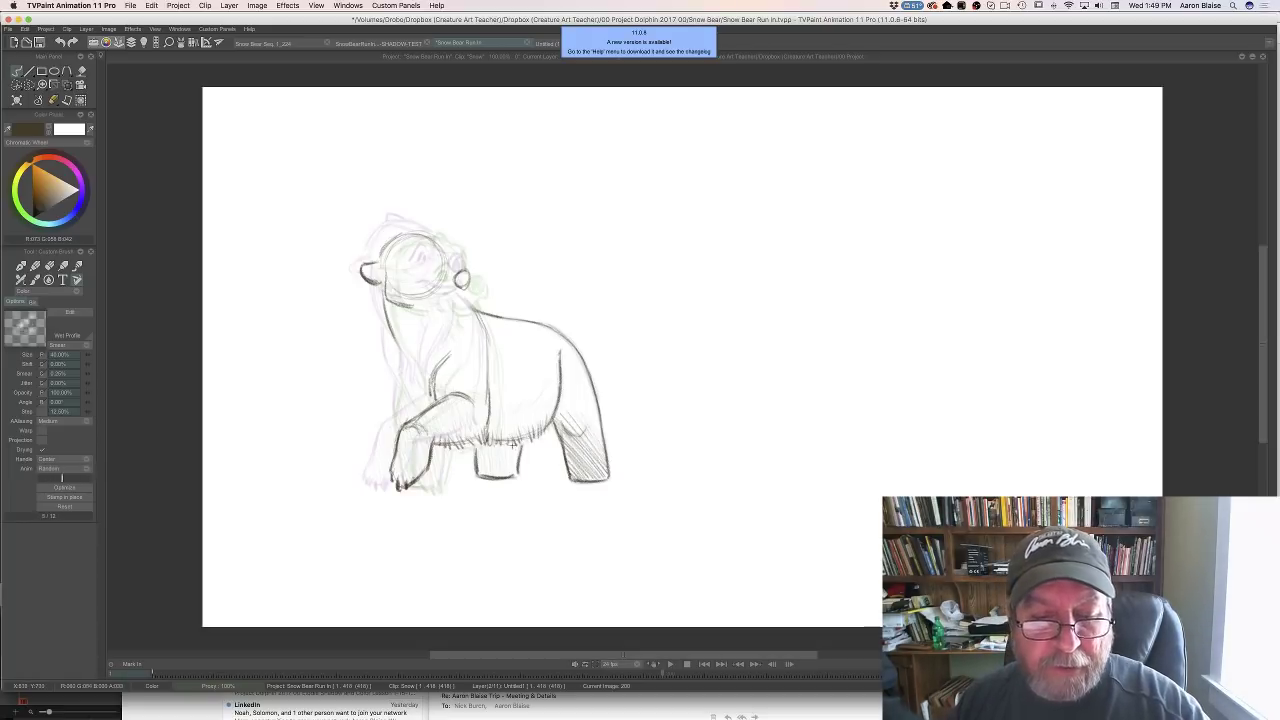
pyautogui.moveTo(512, 444)
pyautogui.mouseDown()
pyautogui.moveTo(514, 481)
pyautogui.moveTo(465, 445)
pyautogui.mouseUp()
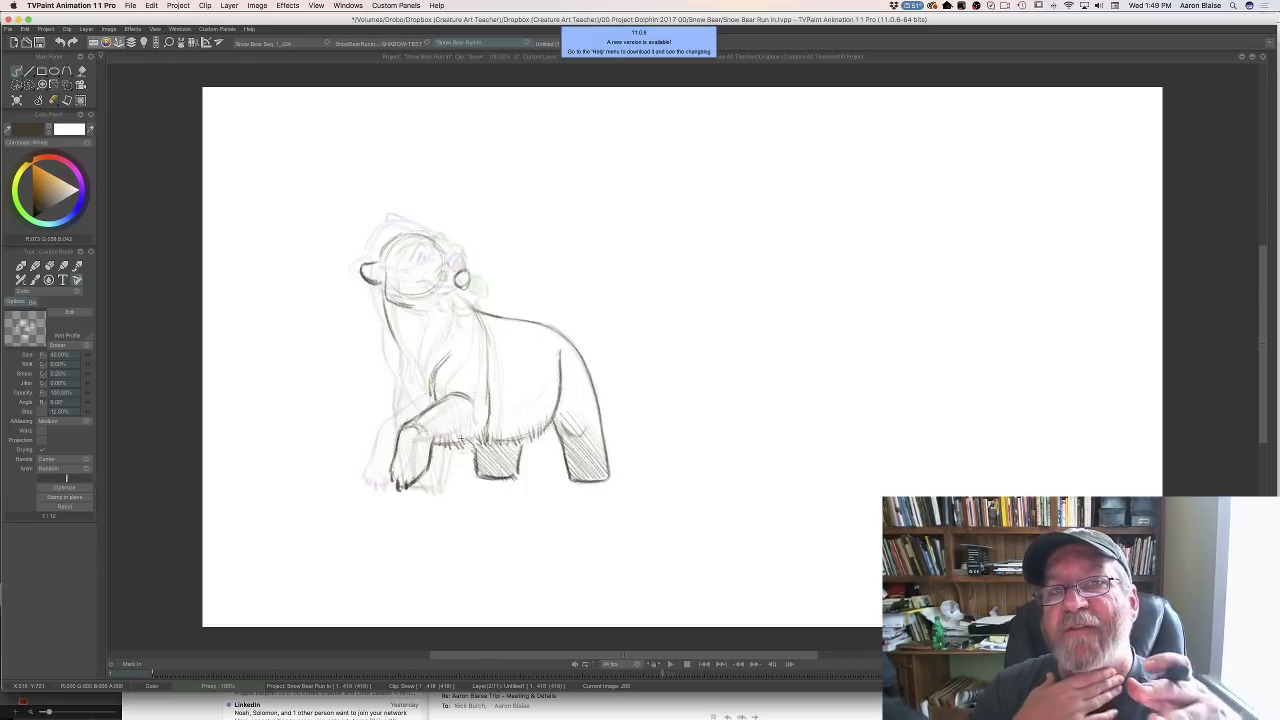
pyautogui.press('Left')
pyautogui.press('Right')
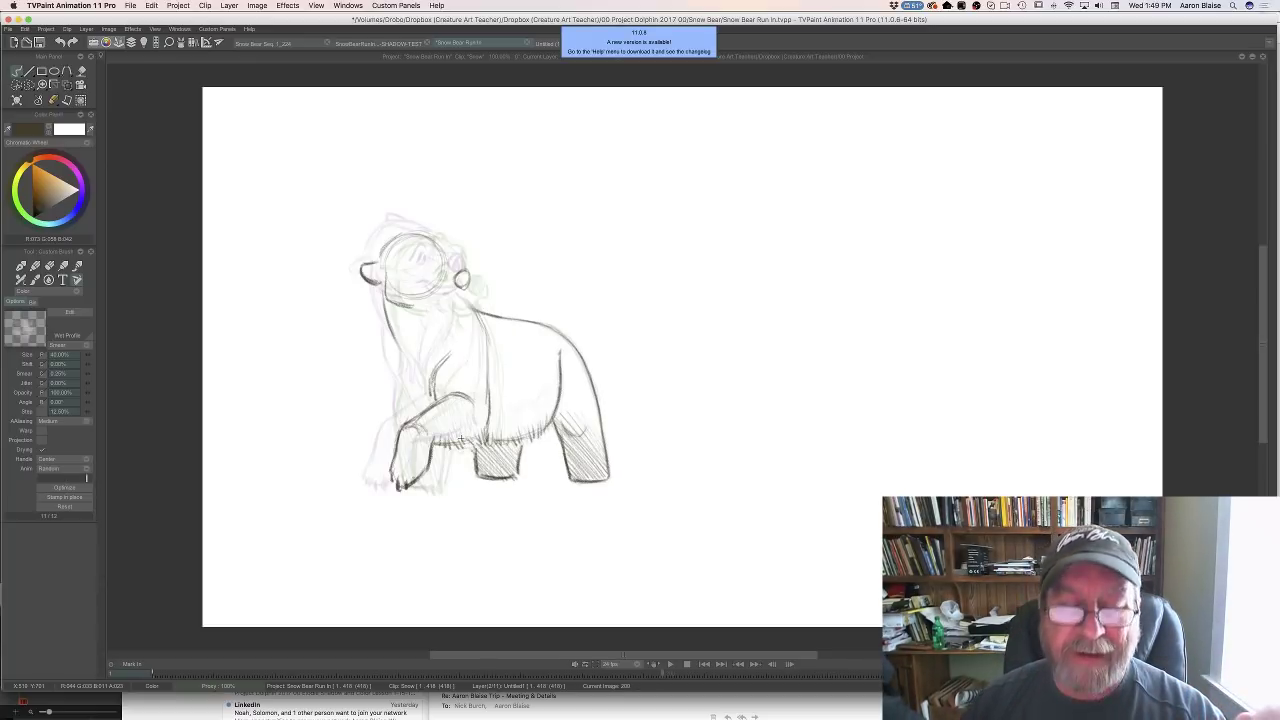
pyautogui.press('Right')
pyautogui.press('Left')
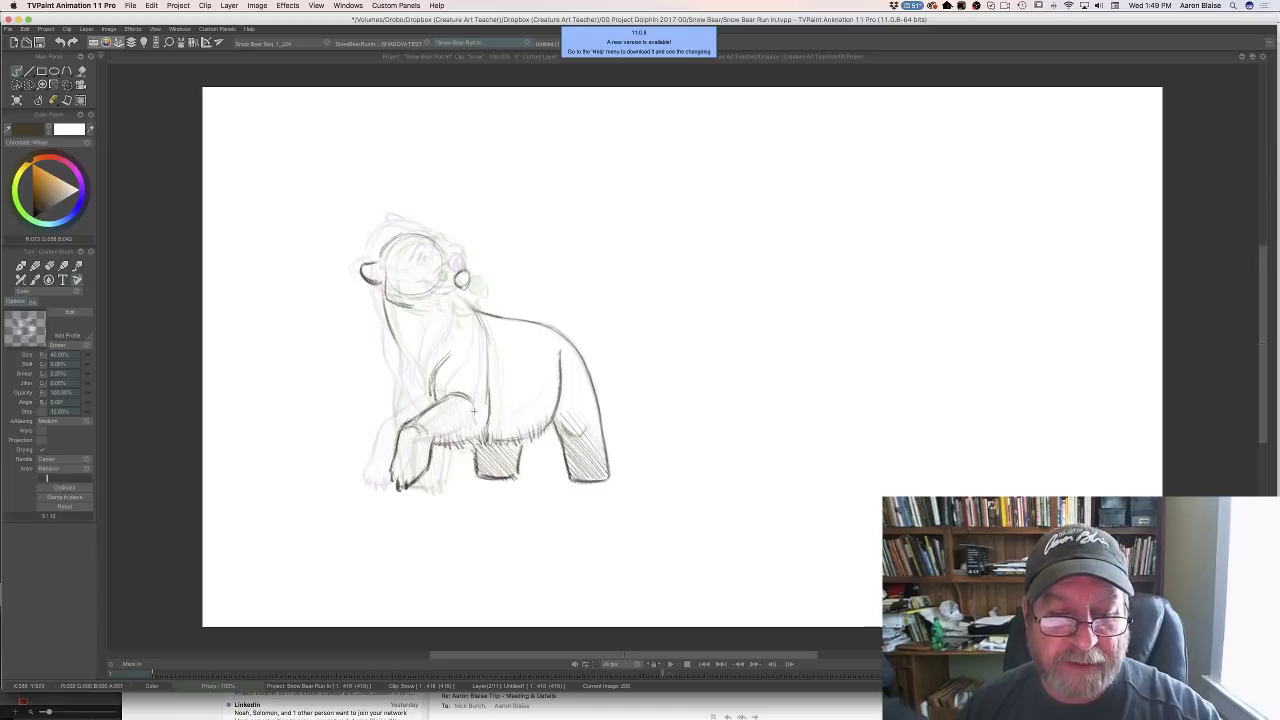
# Shade the bent front leg with diagonal hatching from the elbow down to the paw
pyautogui.moveTo(476, 396)
pyautogui.mouseDown()
pyautogui.moveTo(475, 432)
pyautogui.moveTo(452, 404)
pyautogui.moveTo(427, 422)
pyautogui.moveTo(423, 458)
pyautogui.moveTo(404, 444)
pyautogui.moveTo(398, 484)
pyautogui.mouseUp()
pyautogui.moveTo(412, 452); pyautogui.dragTo(394, 488)
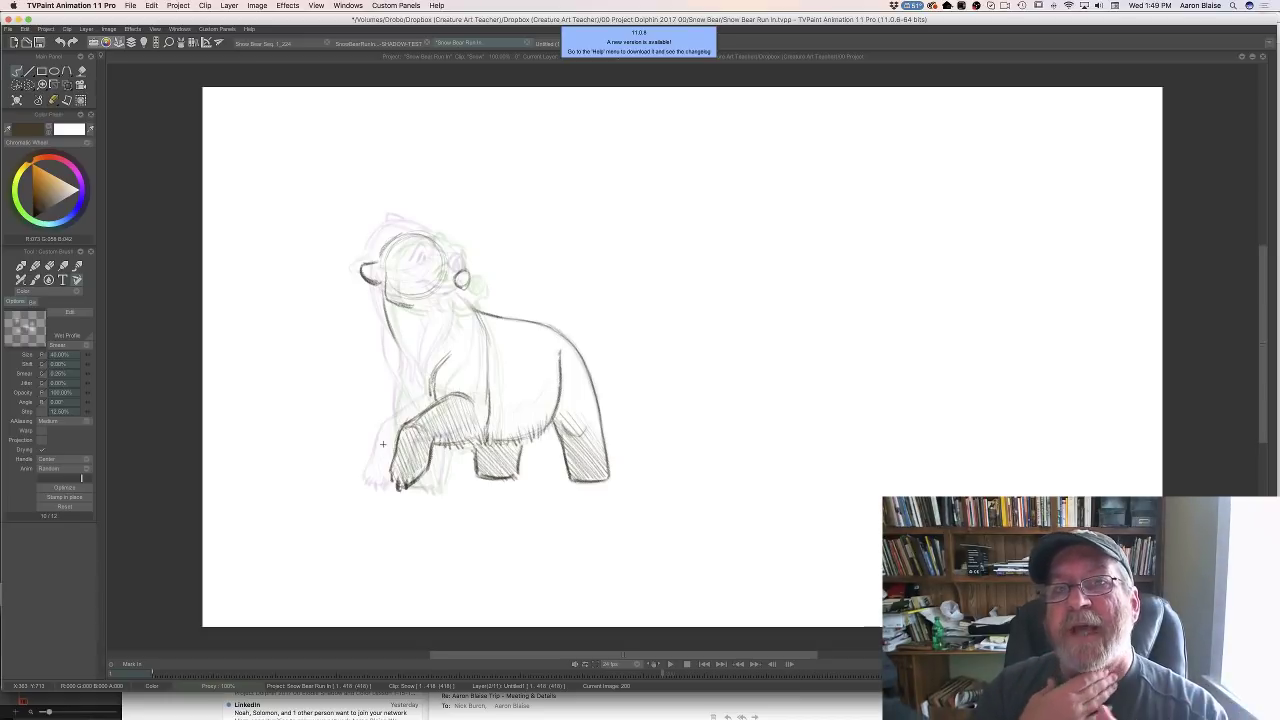
pyautogui.press('Left')
pyautogui.press('Right')
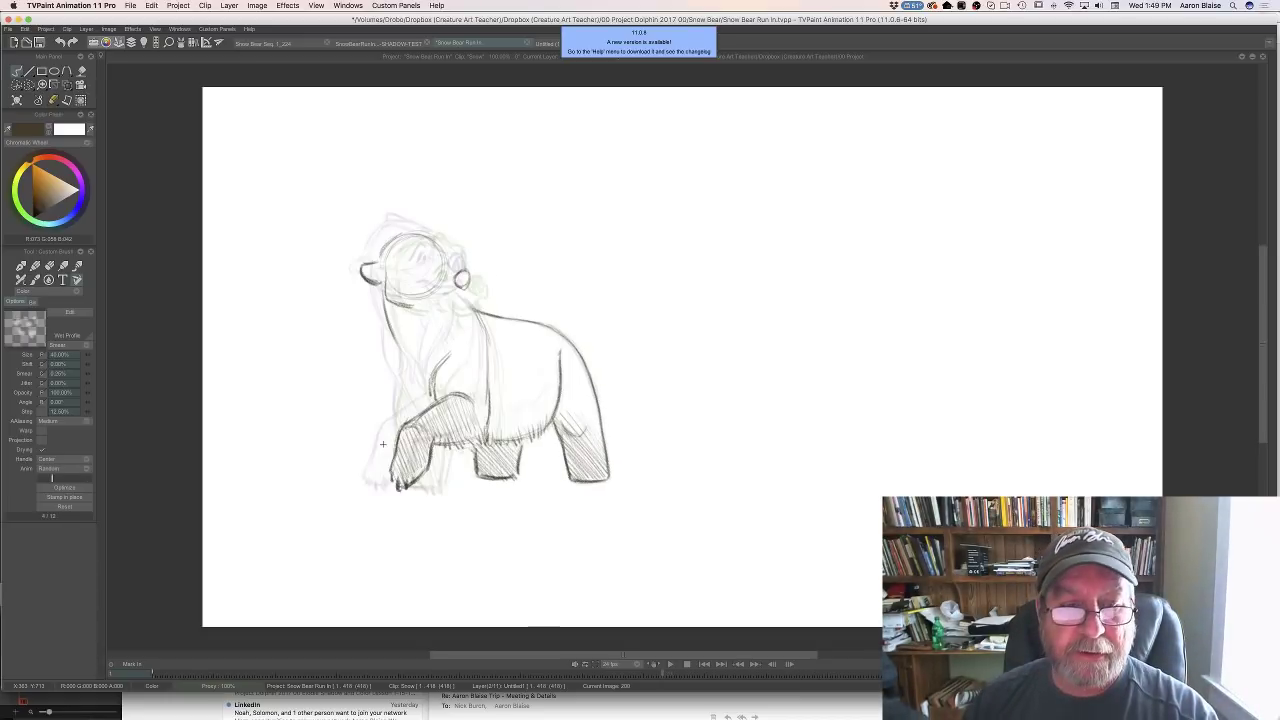
# Draw the front chest contour and the upper edge of the far front leg, flipping between drawings to compare
pyautogui.press('Left')
pyautogui.press('Right')
pyautogui.moveTo(391, 338)
pyautogui.mouseDown()
pyautogui.moveTo(419, 408)
pyautogui.moveTo(394, 432)
pyautogui.mouseUp()
pyautogui.press('Left')
pyautogui.press('Right')
pyautogui.moveTo(398, 396)
pyautogui.mouseDown()
pyautogui.moveTo(390, 440)
pyautogui.moveTo(389, 416)
pyautogui.mouseUp()
pyautogui.press('Left')
pyautogui.press('Right')
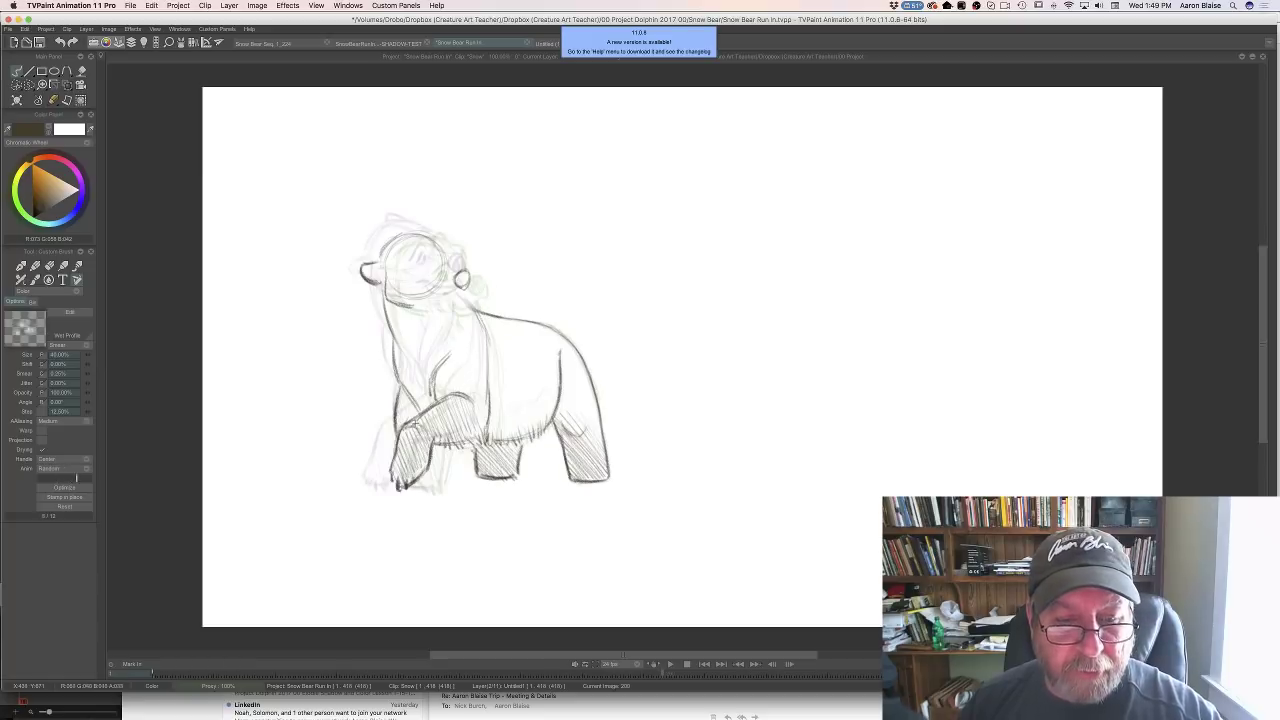
# Outline the back edge and foot of the far front leg behind the bent leg, checking against the previous drawing
pyautogui.press('Left')
pyautogui.press('Right')
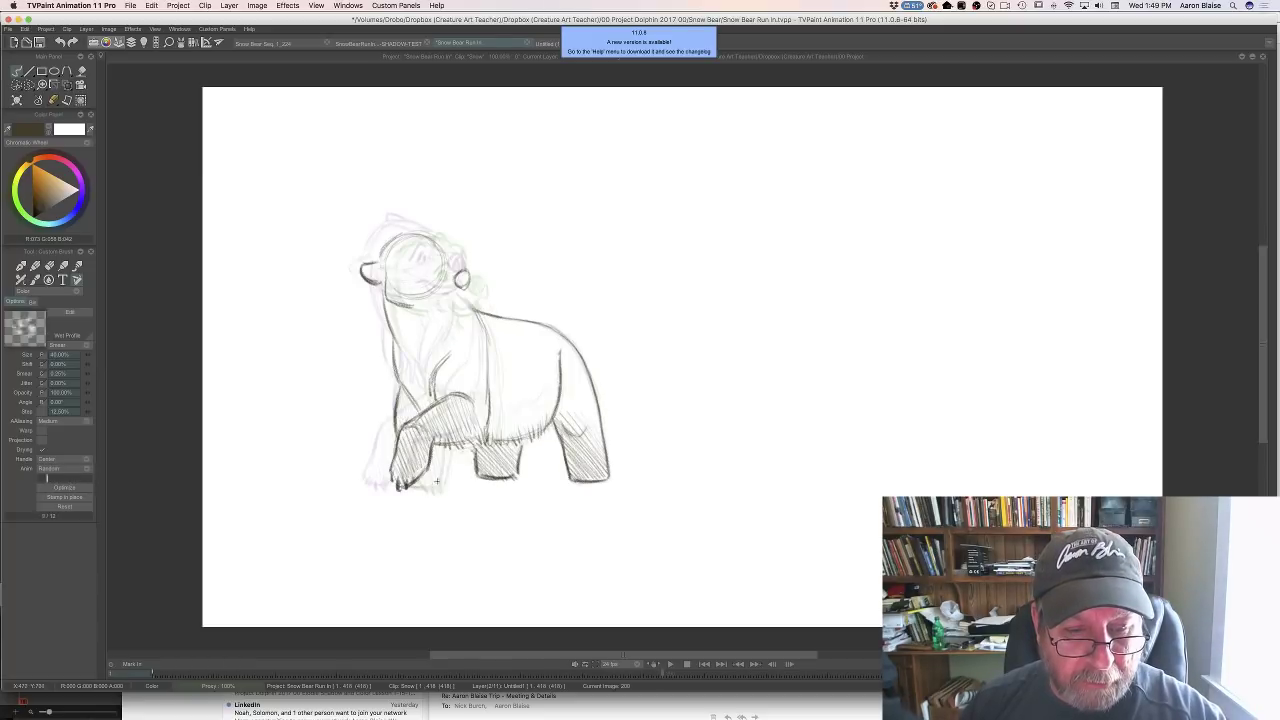
pyautogui.moveTo(441, 455); pyautogui.dragTo(439, 486)
pyautogui.press('Left')
pyautogui.press('Right')
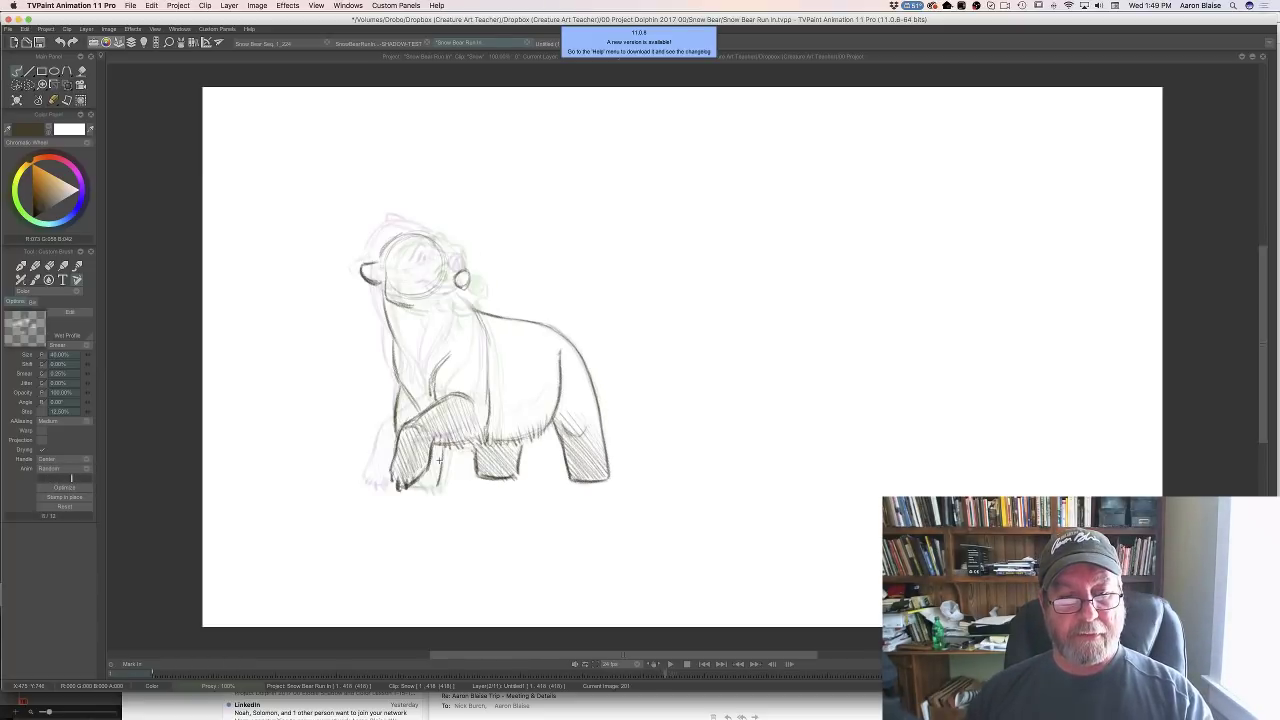
pyautogui.press('Left')
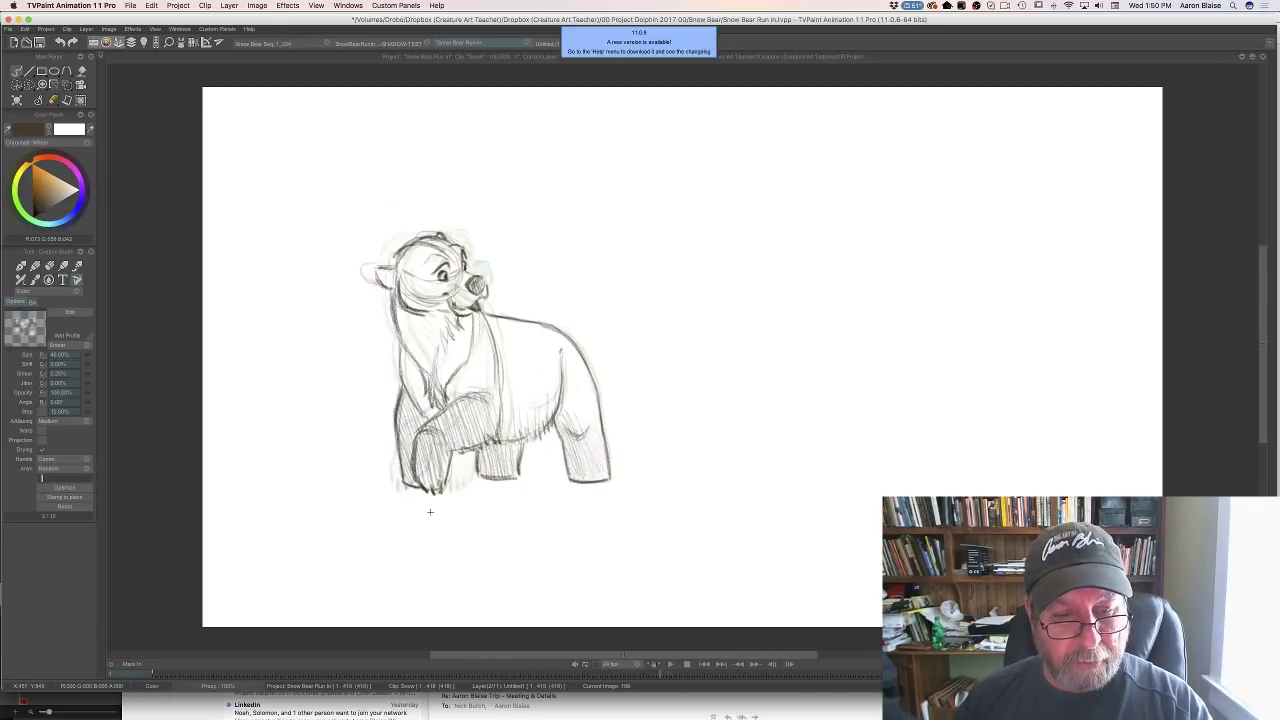
pyautogui.press('Right')
pyautogui.moveTo(412, 486); pyautogui.dragTo(436, 485)
pyautogui.press('Left')
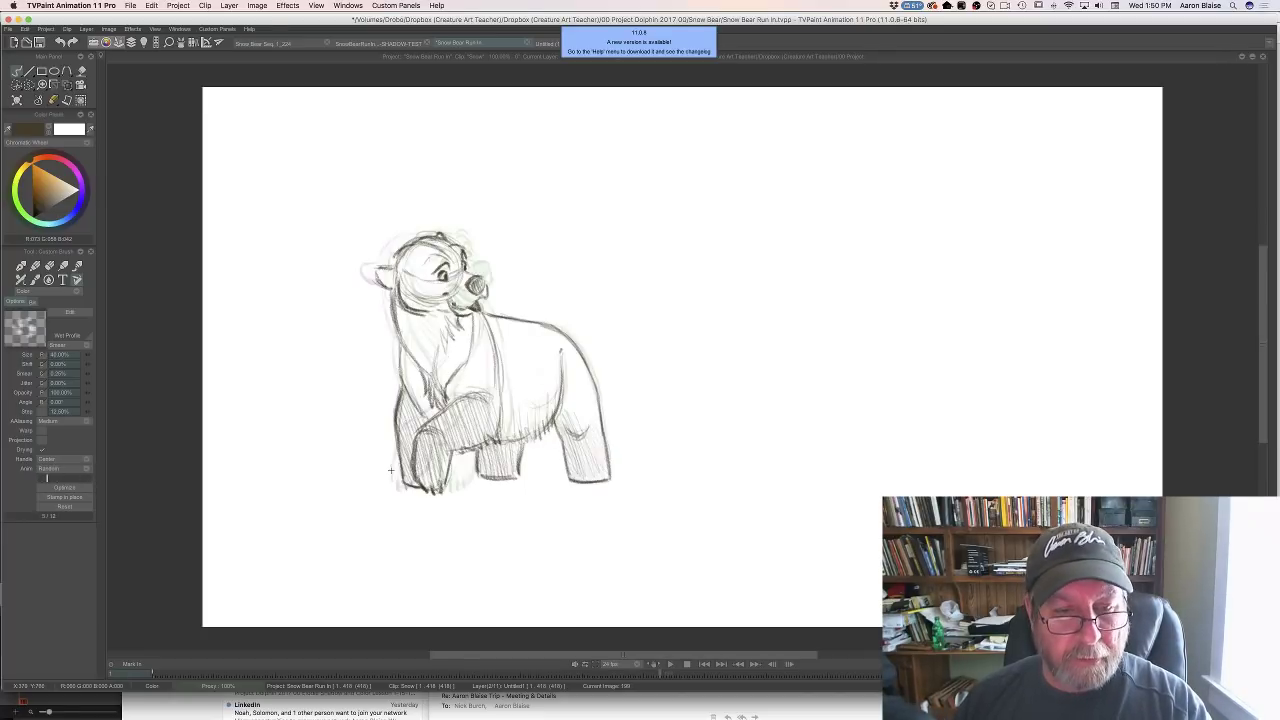
# Shade the upper and lower visible parts of the far front leg with diagonal hatching and compare with the previous drawing
pyautogui.press('Right')
pyautogui.moveTo(404, 397); pyautogui.dragTo(415, 416)
pyautogui.moveTo(399, 399); pyautogui.dragTo(409, 422)
pyautogui.moveTo(398, 411); pyautogui.dragTo(438, 479)
pyautogui.moveTo(427, 462); pyautogui.dragTo(432, 487)
pyautogui.moveTo(418, 477); pyautogui.dragTo(422, 487)
pyautogui.press('Left')
pyautogui.press('Right')
pyautogui.press('Left')
pyautogui.press('Left')
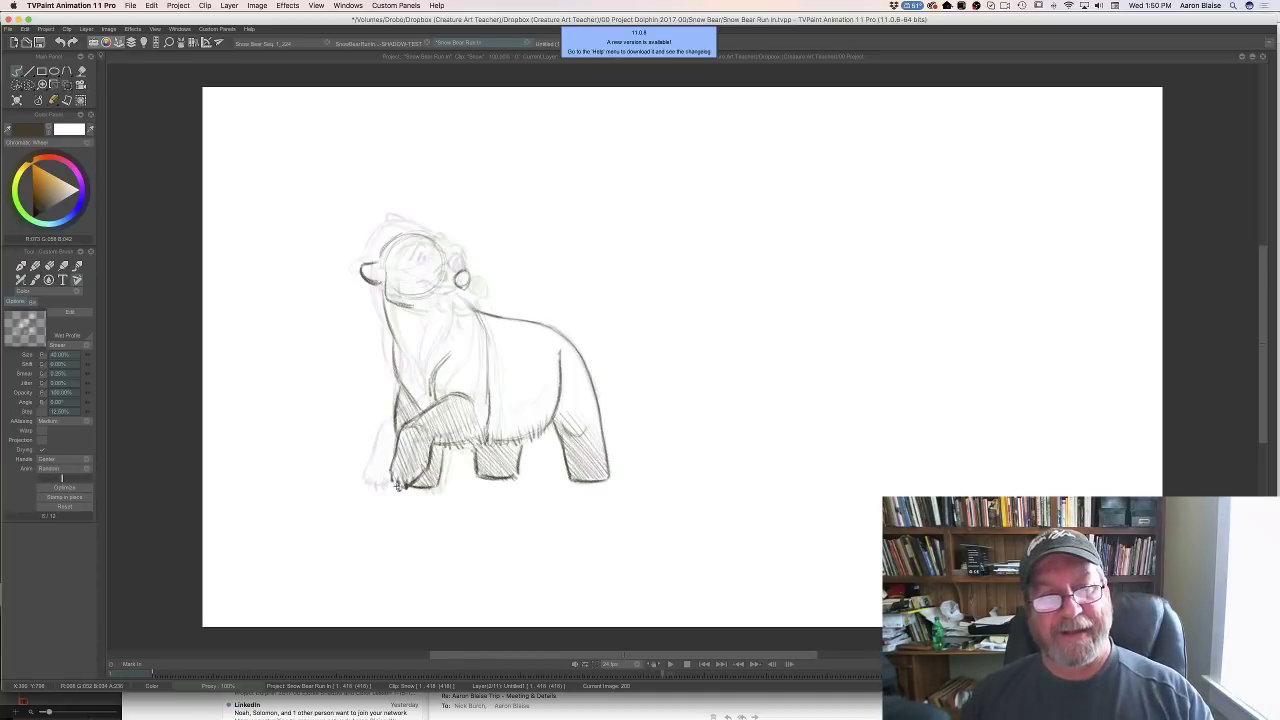
# Draw the small far ear on top of the head and the curved guideline across the face, comparing with the previous drawing
pyautogui.press('Right')
pyautogui.press('Left')
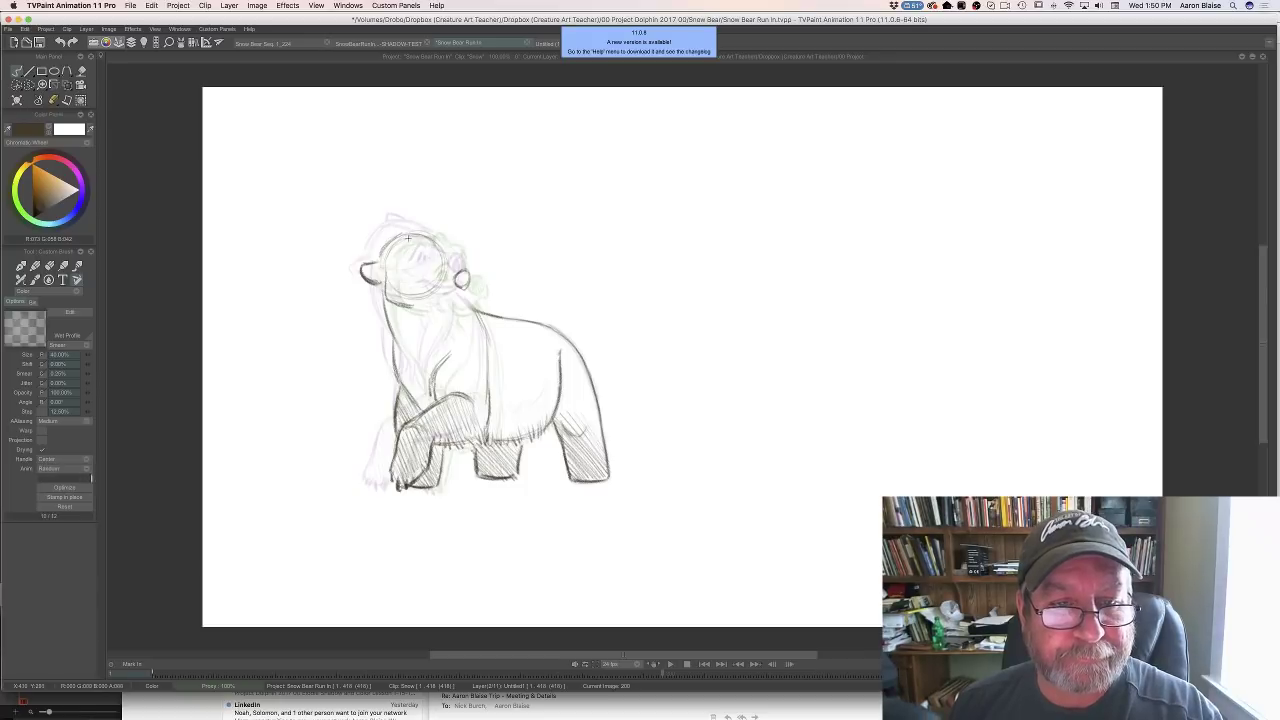
pyautogui.press('Right')
pyautogui.press('Left')
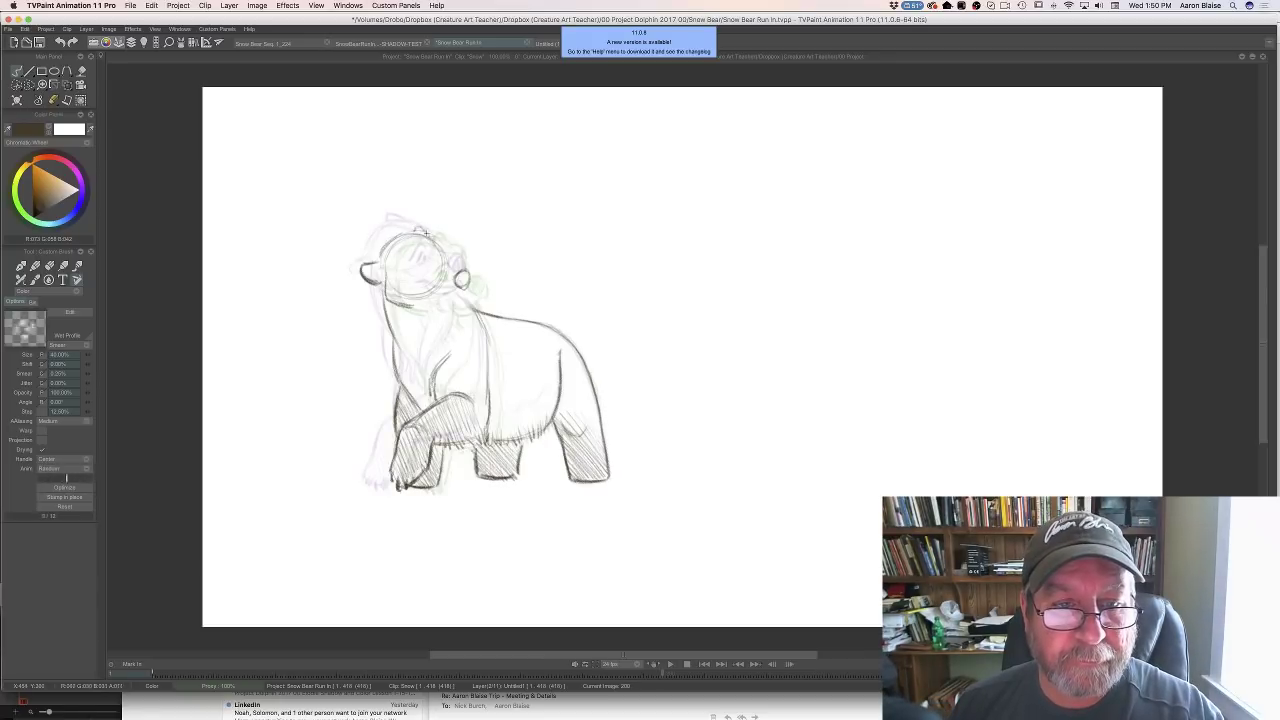
pyautogui.press('Right')
pyautogui.press('Left')
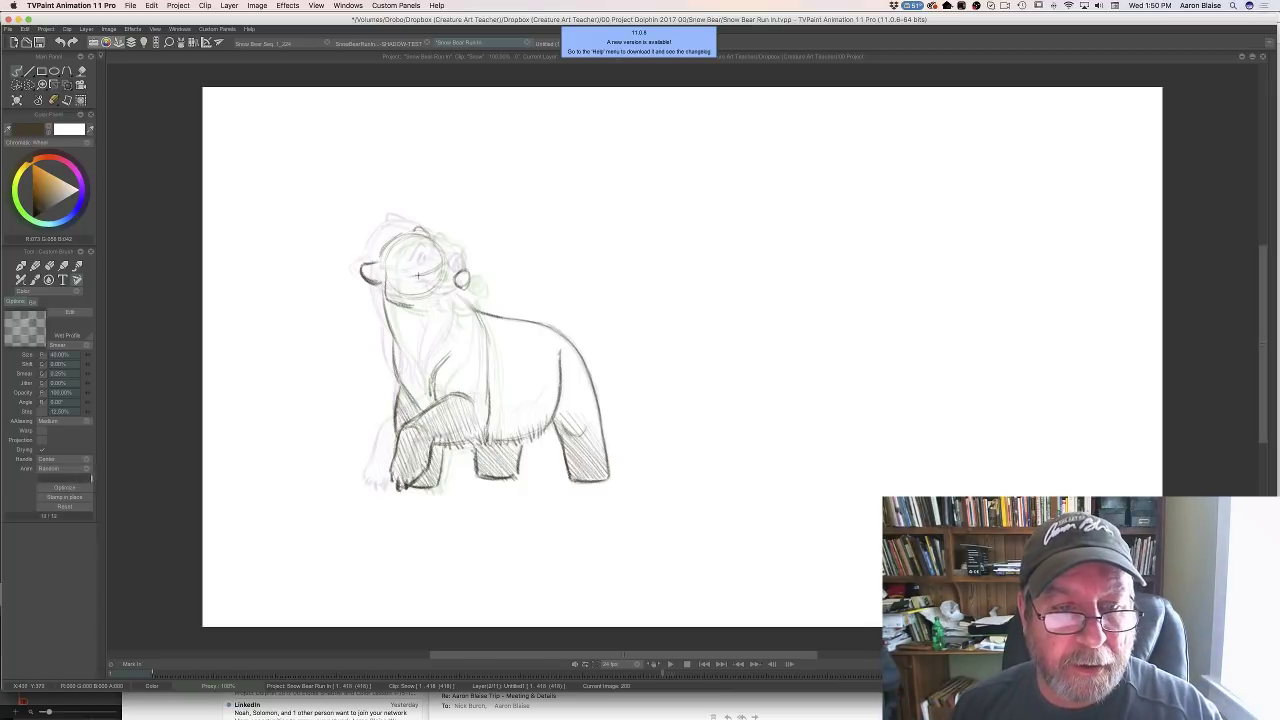
pyautogui.press('Right')
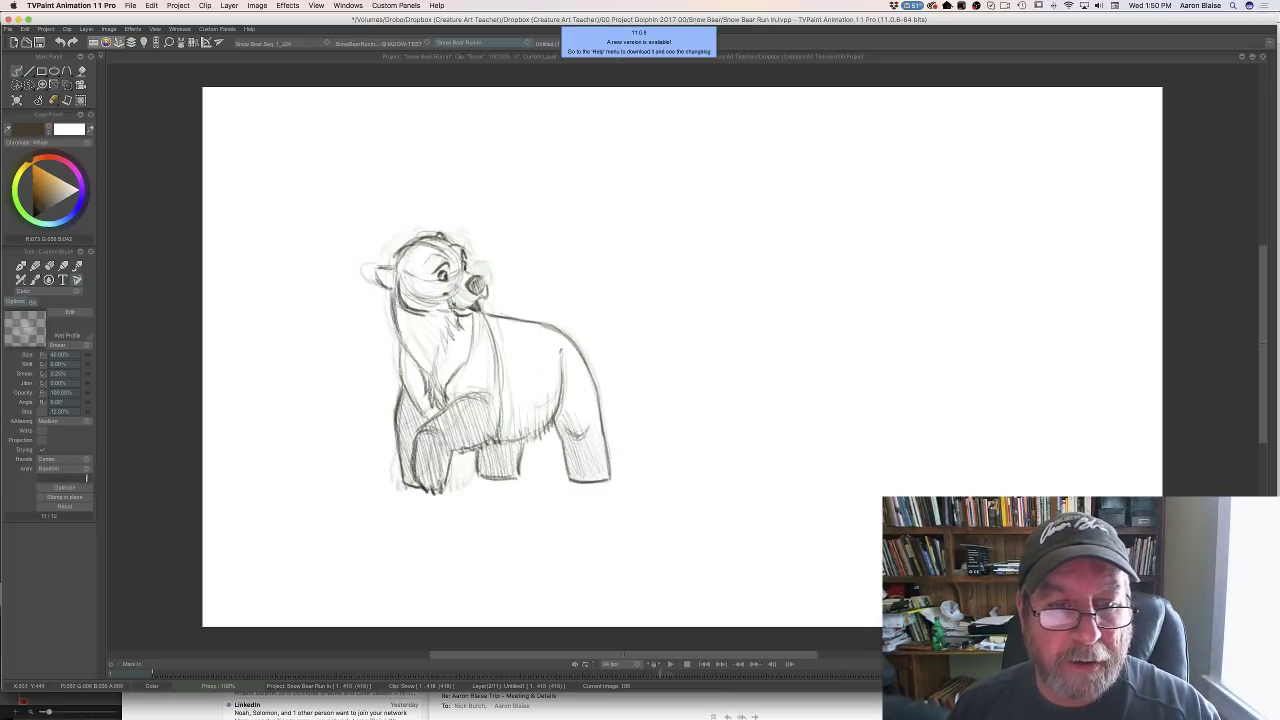
# Fill the nose with dark shading and draw the muzzle and mouth line beneath it
pyautogui.press('Left')
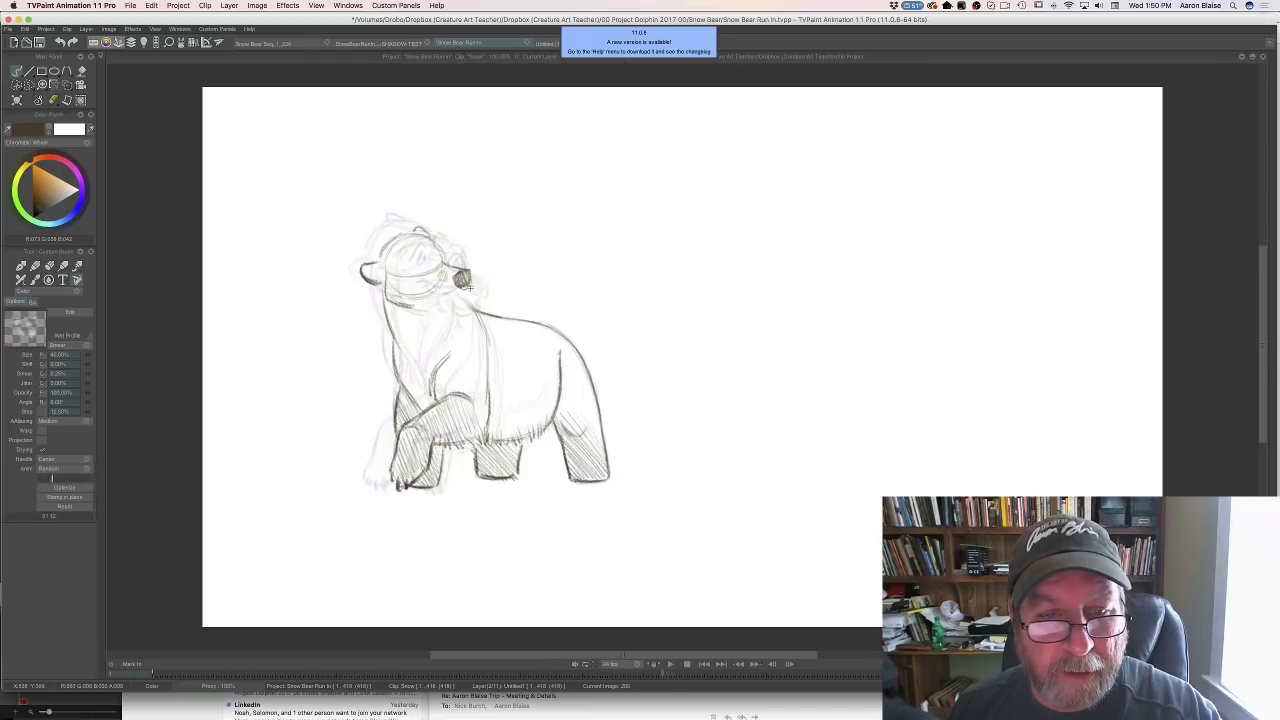
pyautogui.moveTo(473, 290)
pyautogui.mouseDown()
pyautogui.moveTo(470, 271)
pyautogui.moveTo(458, 297)
pyautogui.mouseUp()
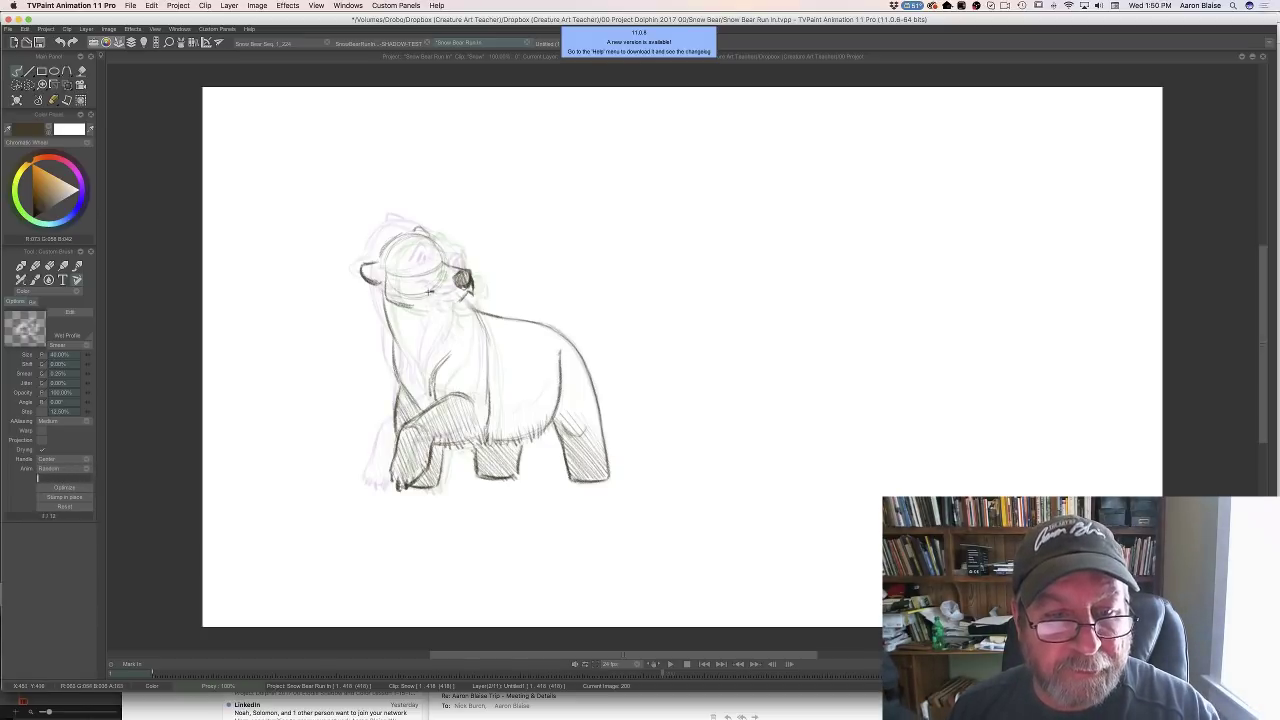
pyautogui.moveTo(430, 291); pyautogui.dragTo(461, 298)
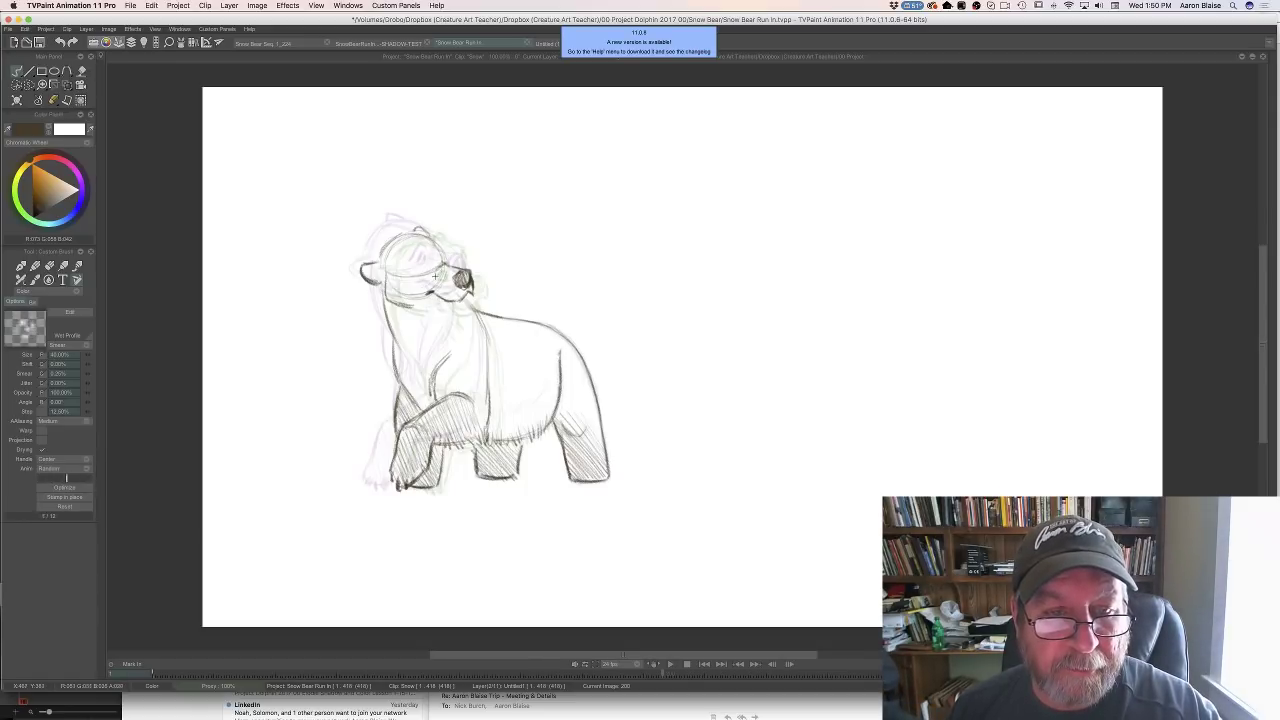
# Erase the sketch lines where the near eye goes and draw the dark eye on the guideline, comparing with the neighbouring drawing
pyautogui.press('Right')
pyautogui.press('Left')
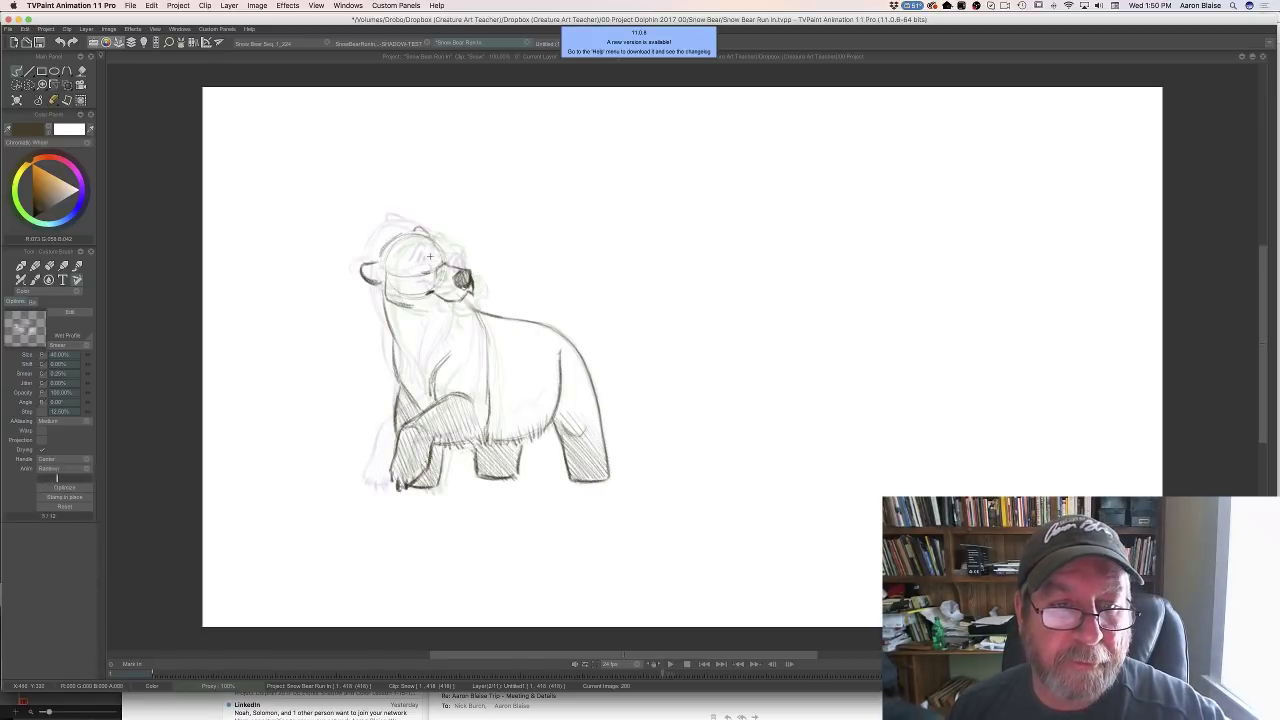
pyautogui.press('e')
pyautogui.moveTo(421, 269); pyautogui.dragTo(417, 251)
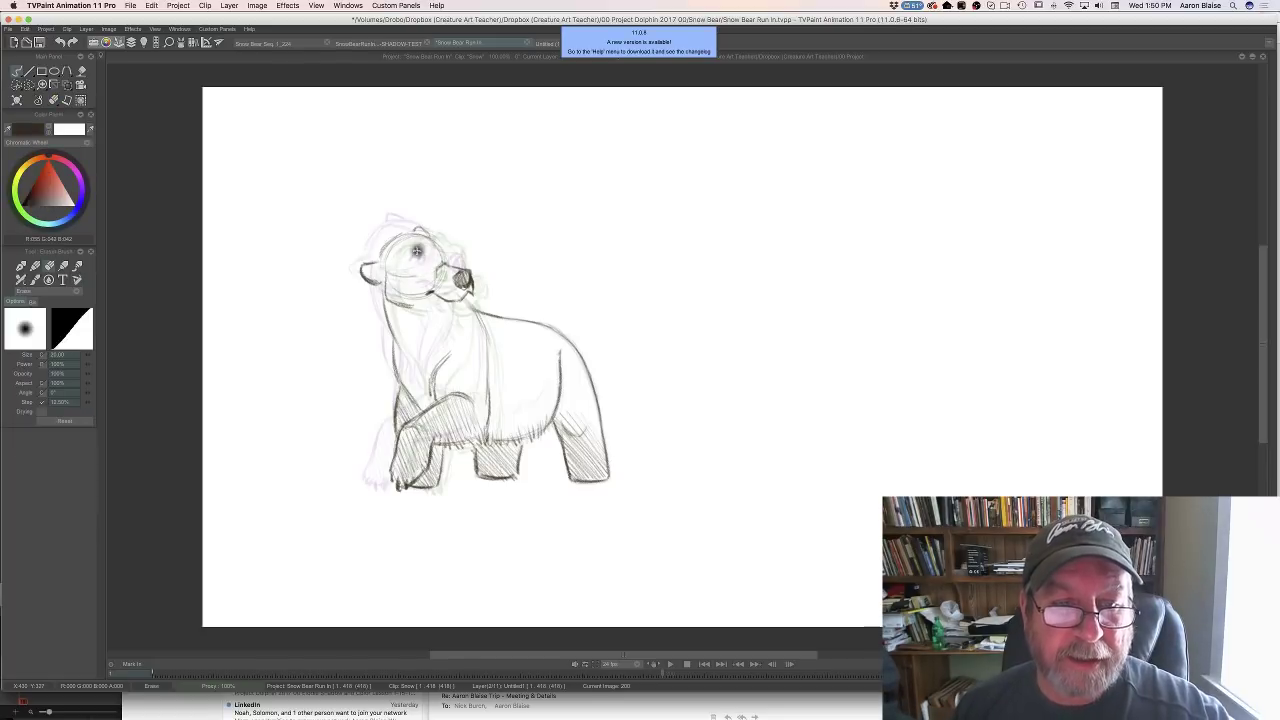
pyautogui.press('e')
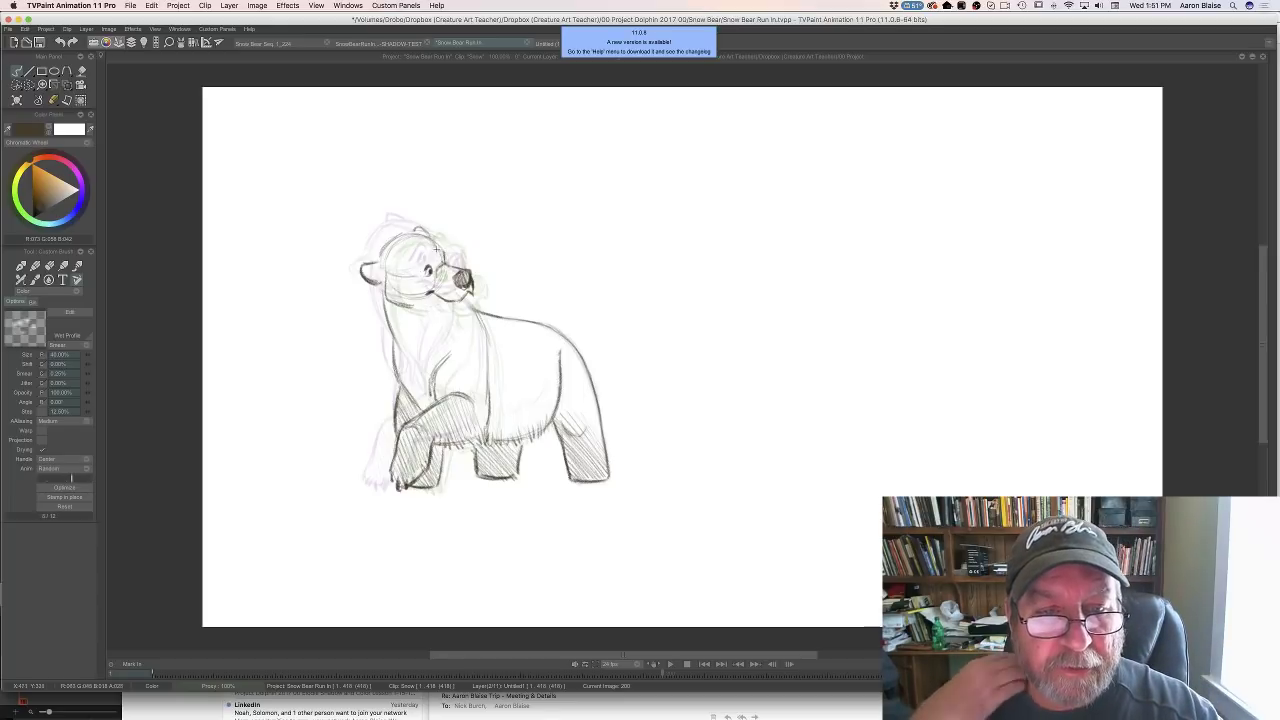
pyautogui.press('Right')
pyautogui.press('Left')
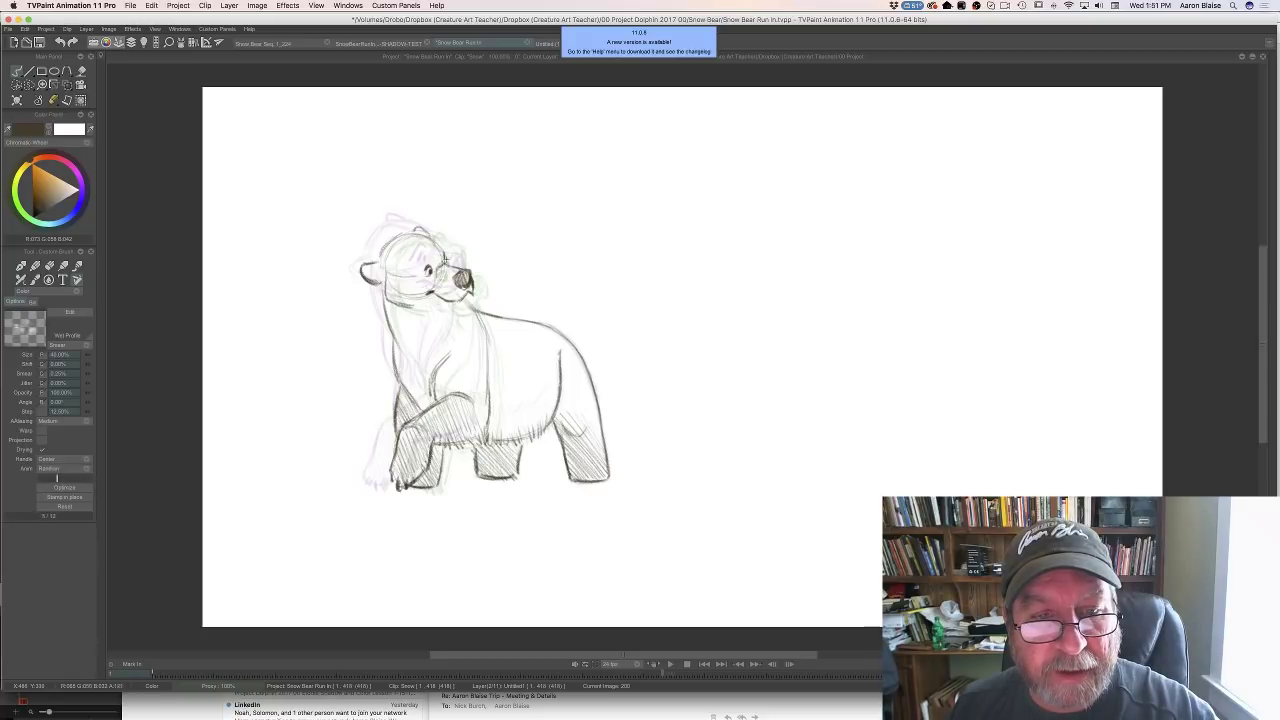
# Draw the eyebrow above the near eye and the brow contour down to the muzzle, checking against the previous drawing
pyautogui.press('Left')
pyautogui.press('Right')
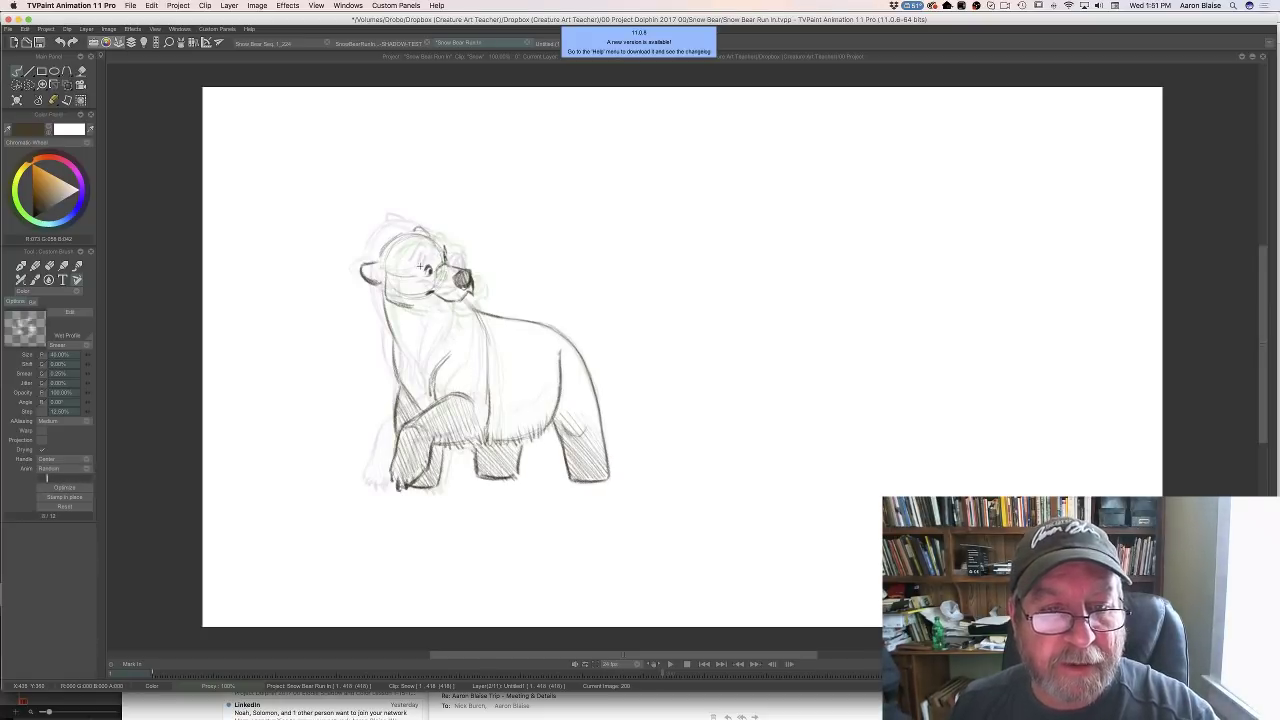
pyautogui.press('Left')
pyautogui.press('Right')
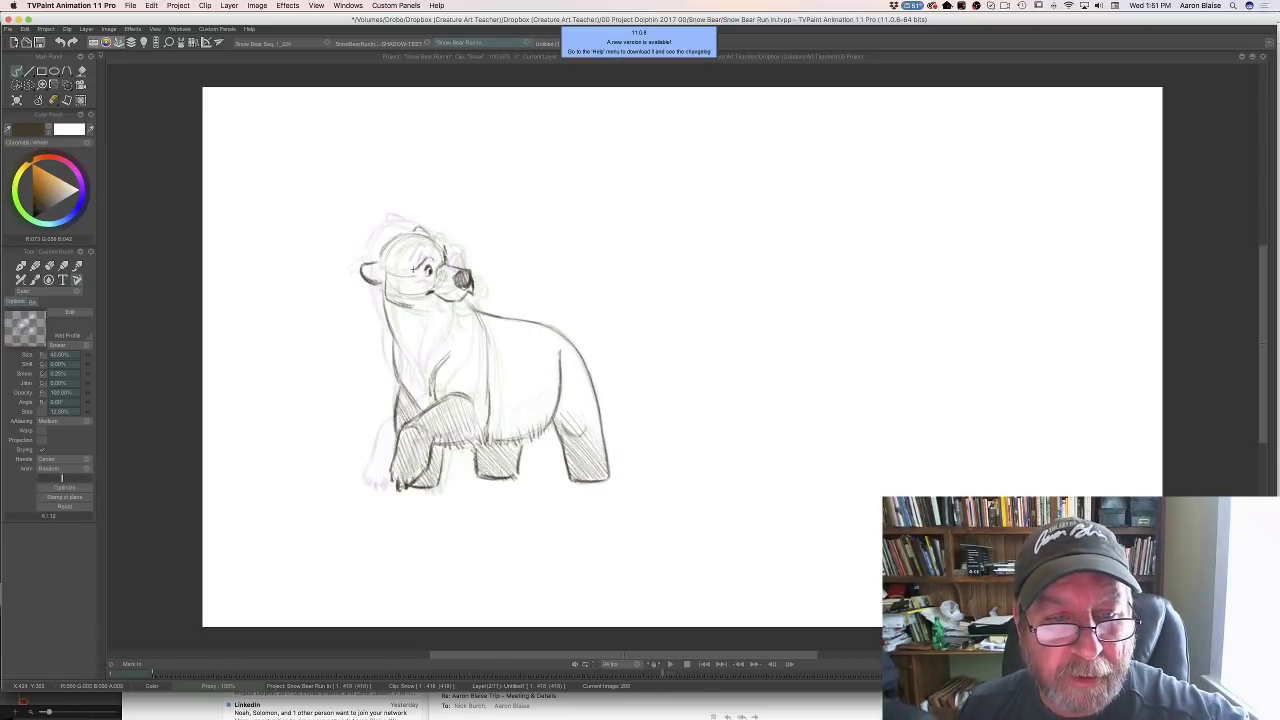
pyautogui.press('Left')
pyautogui.press('Right')
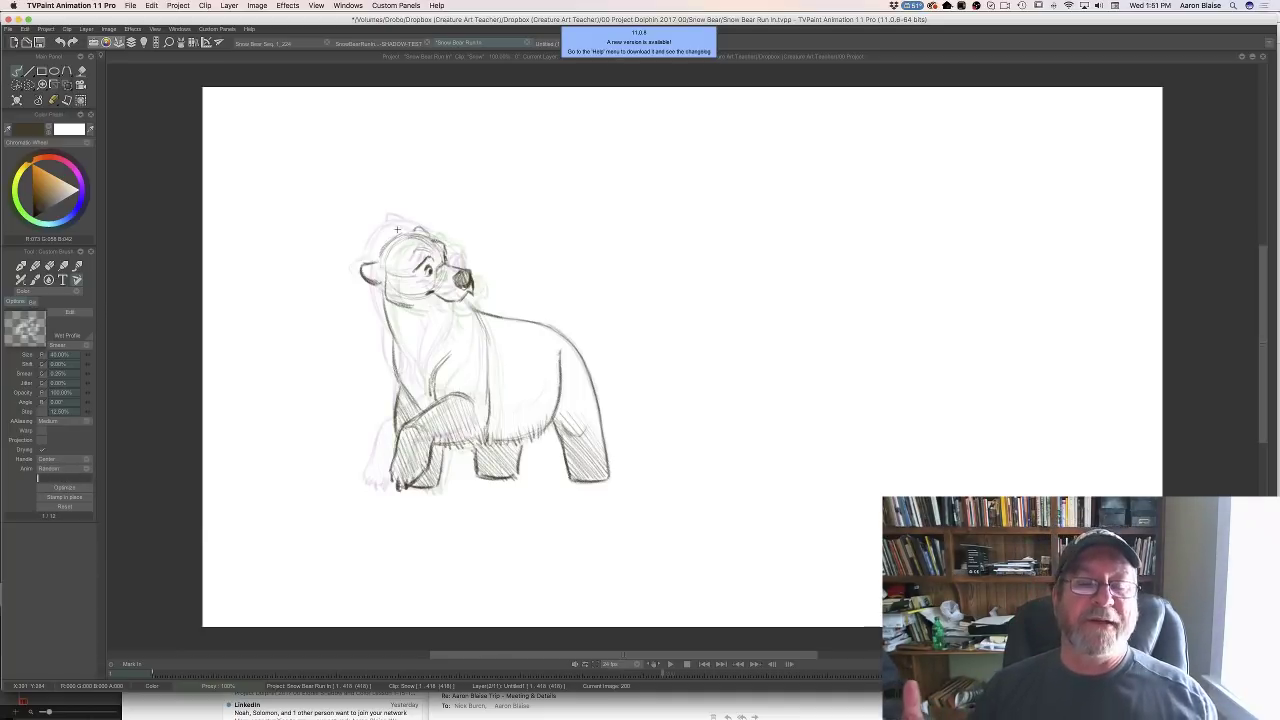
# Outline the top of the head behind the brow and compare it with the drawings before and after
pyautogui.moveTo(418, 235); pyautogui.dragTo(389, 247)
pyautogui.press('Left')
pyautogui.press('Right')
pyautogui.press('Right')
pyautogui.press('Right')
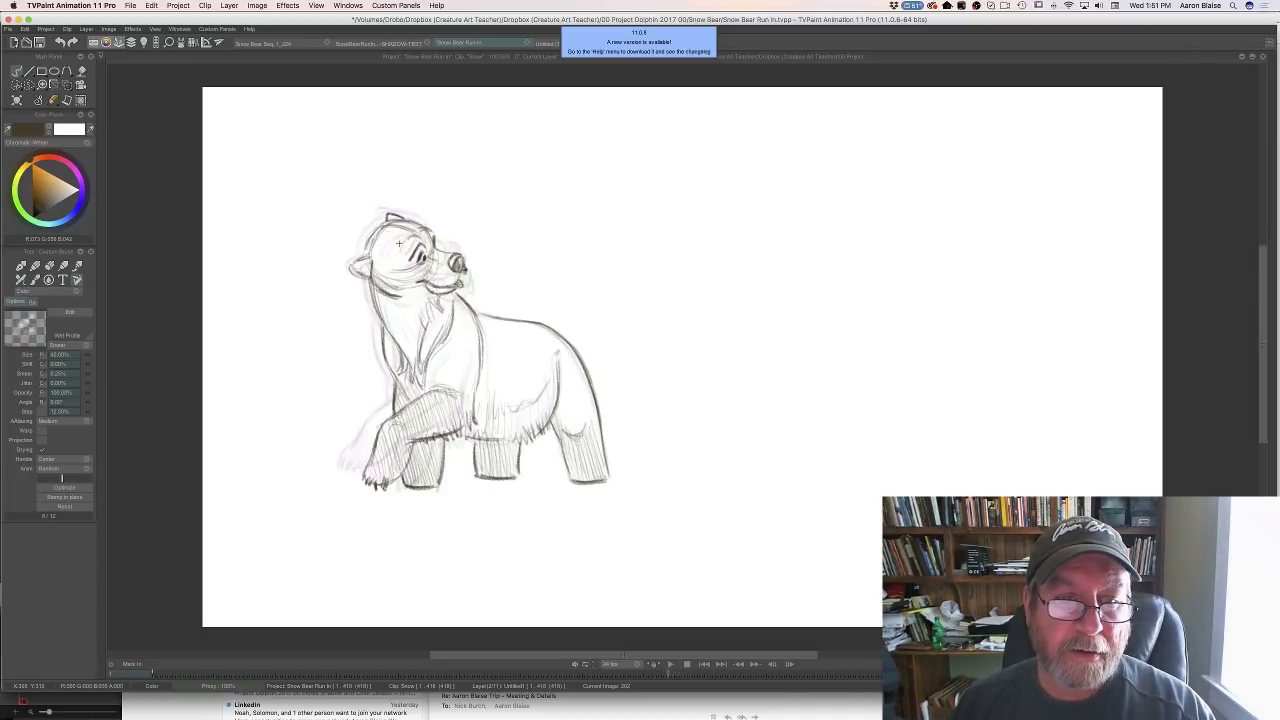
pyautogui.press('Left')
pyautogui.press('Left')
pyautogui.press('Left')
pyautogui.press('Right')
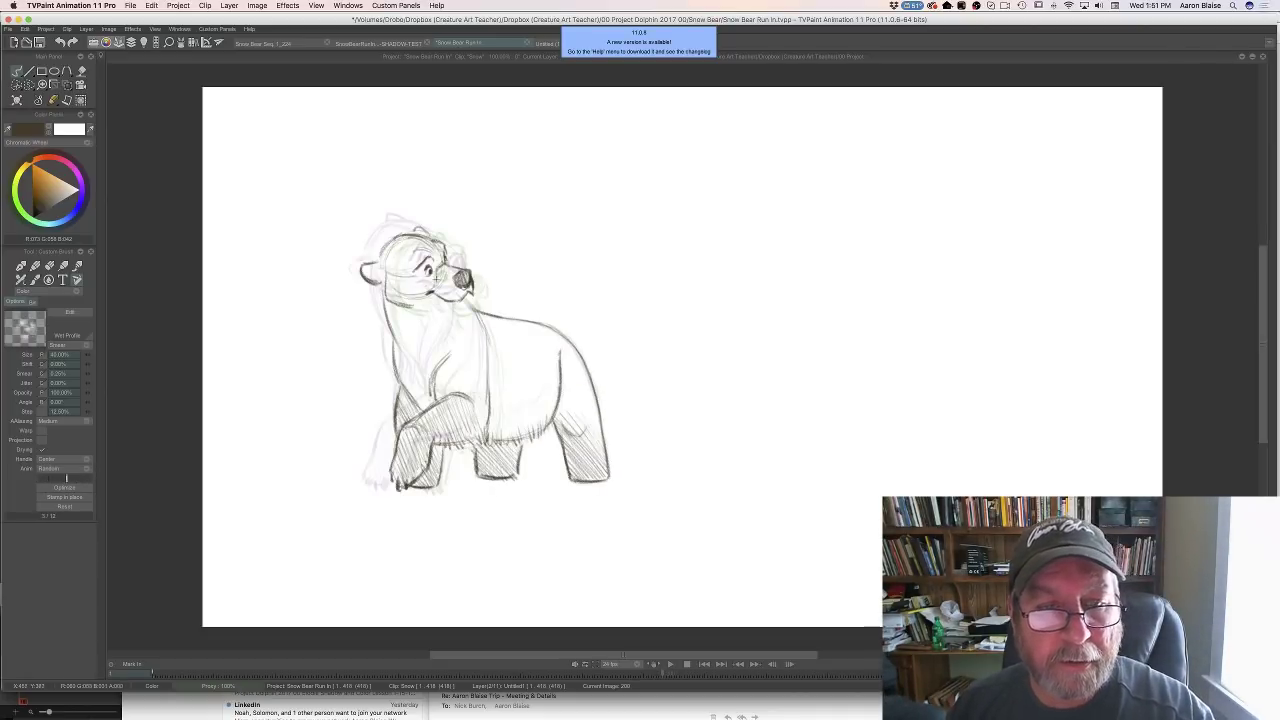
# Draw the curved lower jaw and open mouth beneath the muzzle, flipping between neighbouring drawings to check it
pyautogui.press('Right')
pyautogui.press('Left')
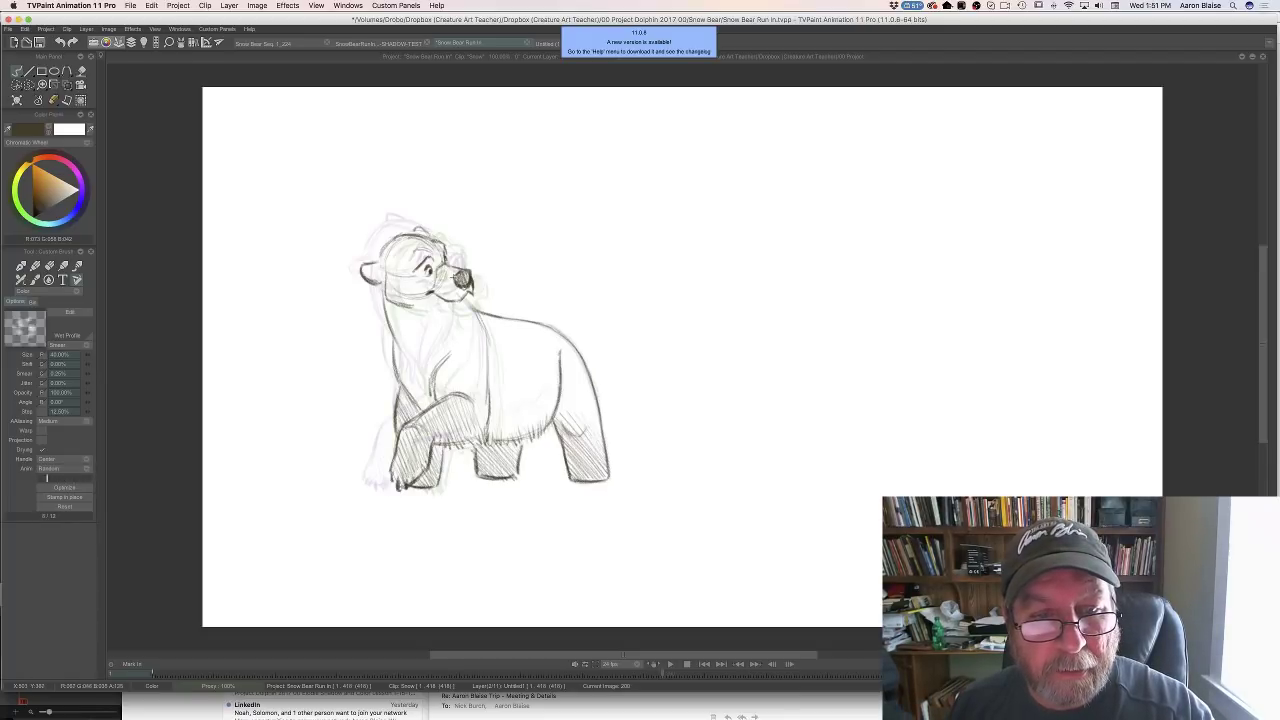
pyautogui.press('Right')
pyautogui.press('Left')
pyautogui.moveTo(462, 300)
pyautogui.mouseDown()
pyautogui.moveTo(438, 303)
pyautogui.moveTo(453, 312)
pyautogui.mouseUp()
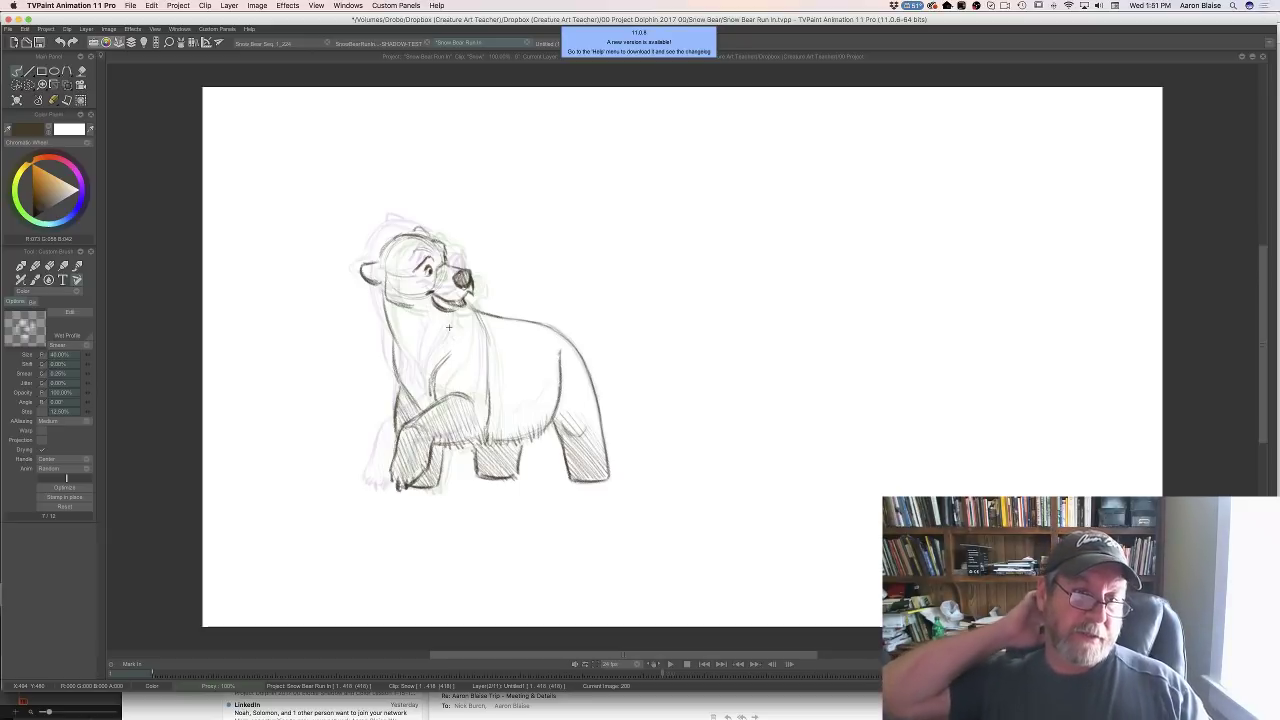
pyautogui.press('Left')
pyautogui.press('Right')
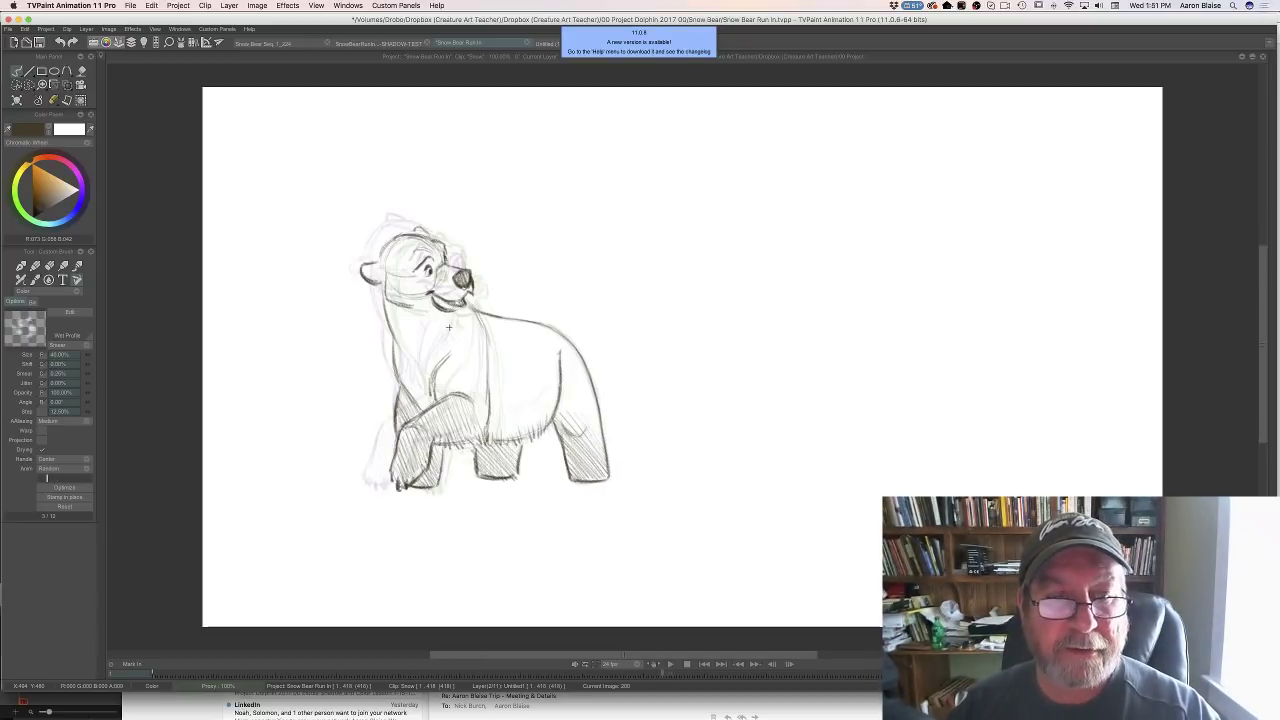
pyautogui.press('Left')
pyautogui.press('Right')
# Erase the excess line at the rear end of the lower jaw and compare with the previous drawing
pyautogui.press('e')
pyautogui.moveTo(428, 297); pyautogui.dragTo(439, 308)
pyautogui.press('Left')
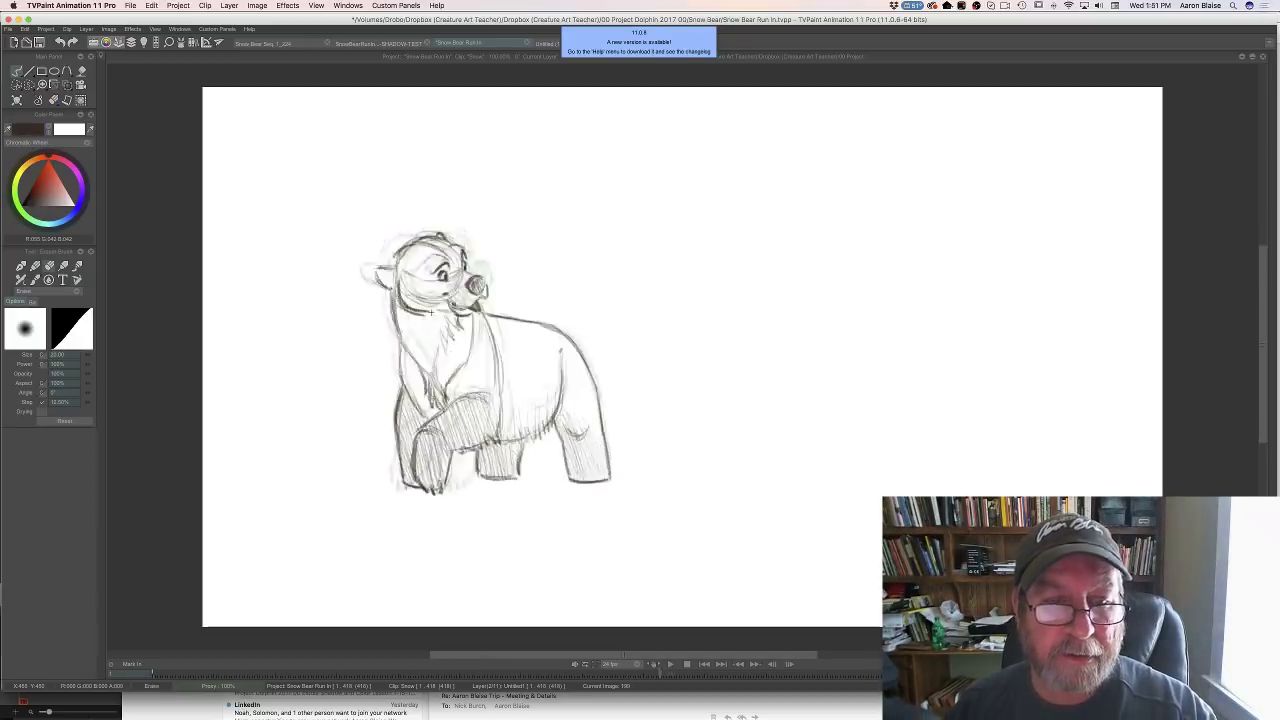
pyautogui.press('Right')
pyautogui.press('e')
pyautogui.press('Left')
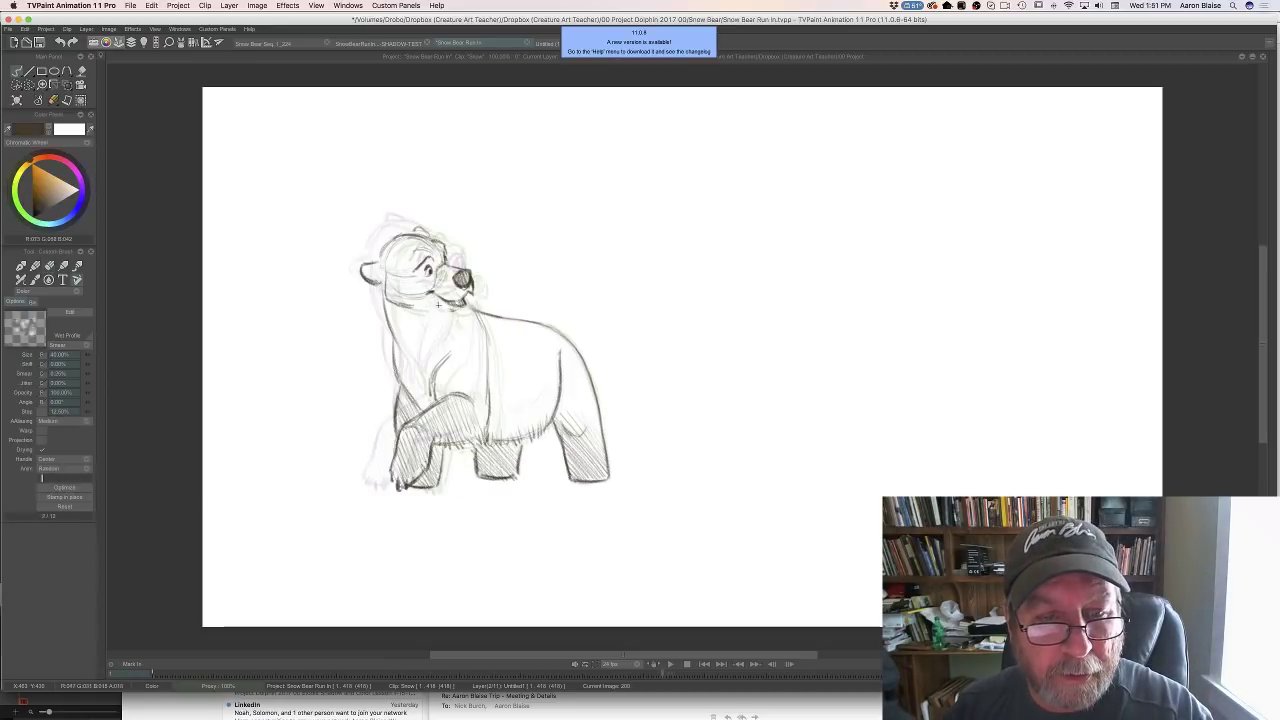
# Add short fur strokes under the chin and down the throat, checking against the previous drawing
pyautogui.moveTo(441, 309); pyautogui.dragTo(443, 315)
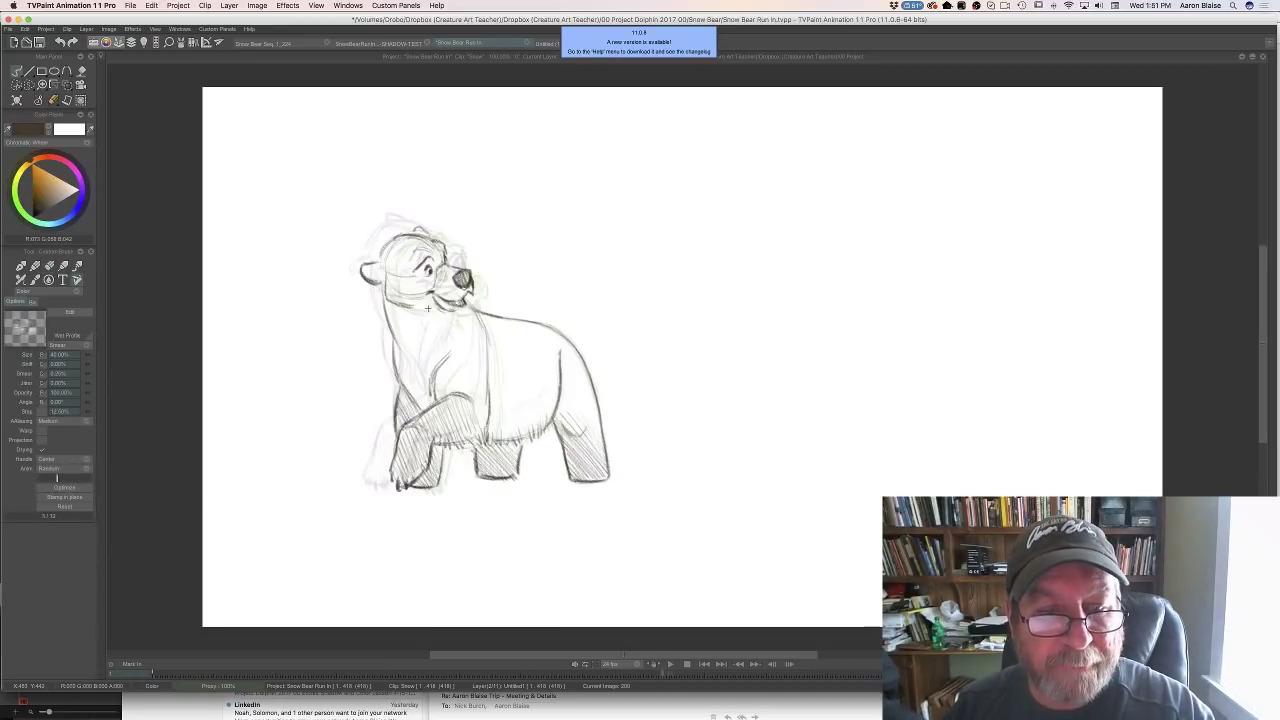
pyautogui.press('Right')
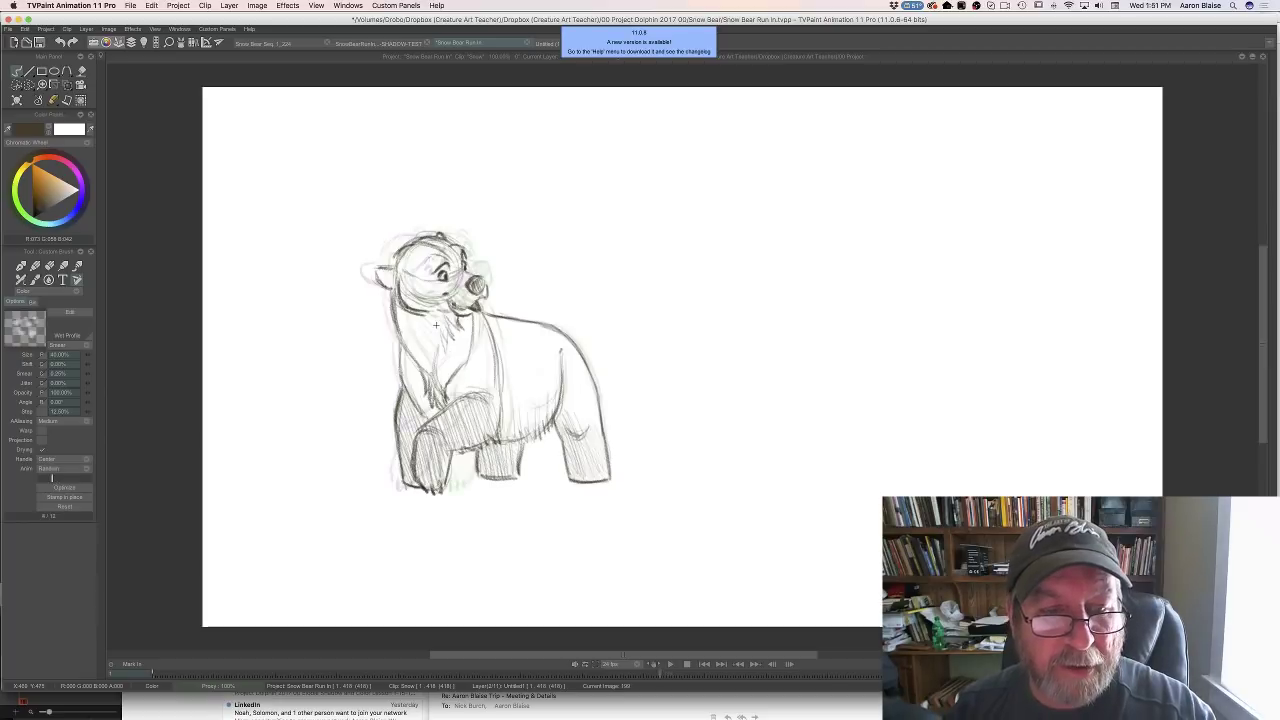
pyautogui.press('Left')
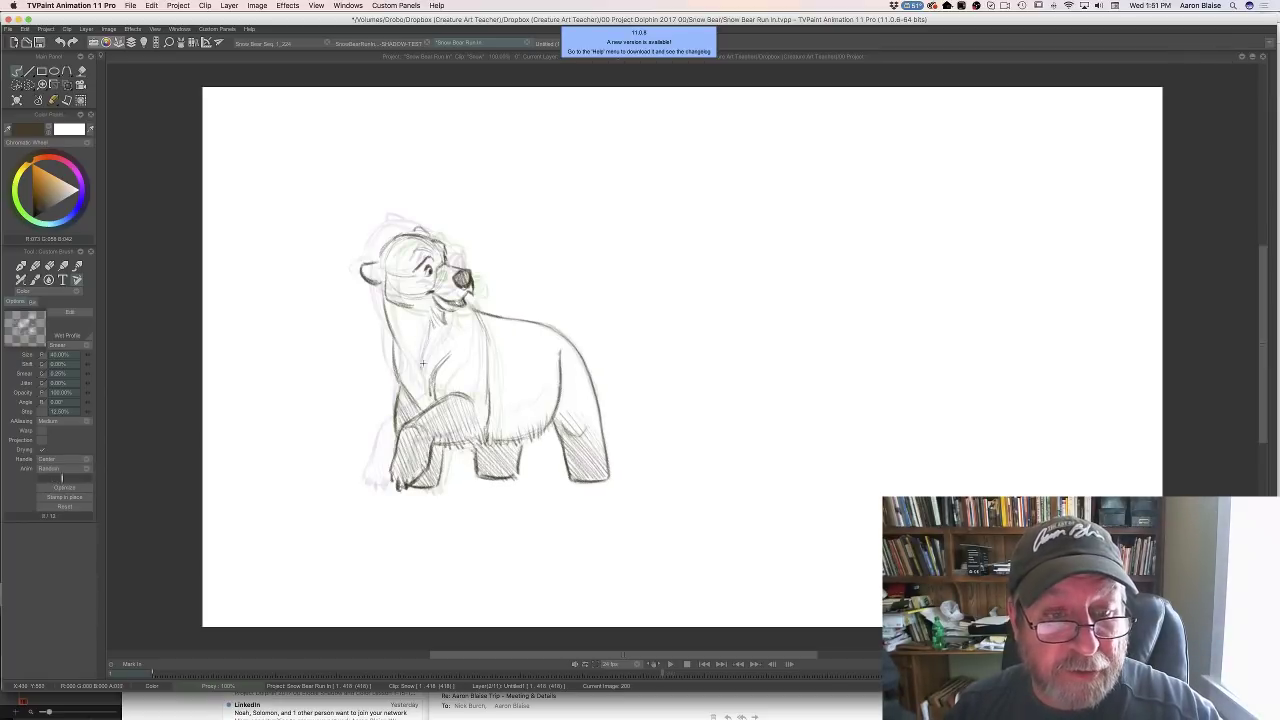
pyautogui.press('Right')
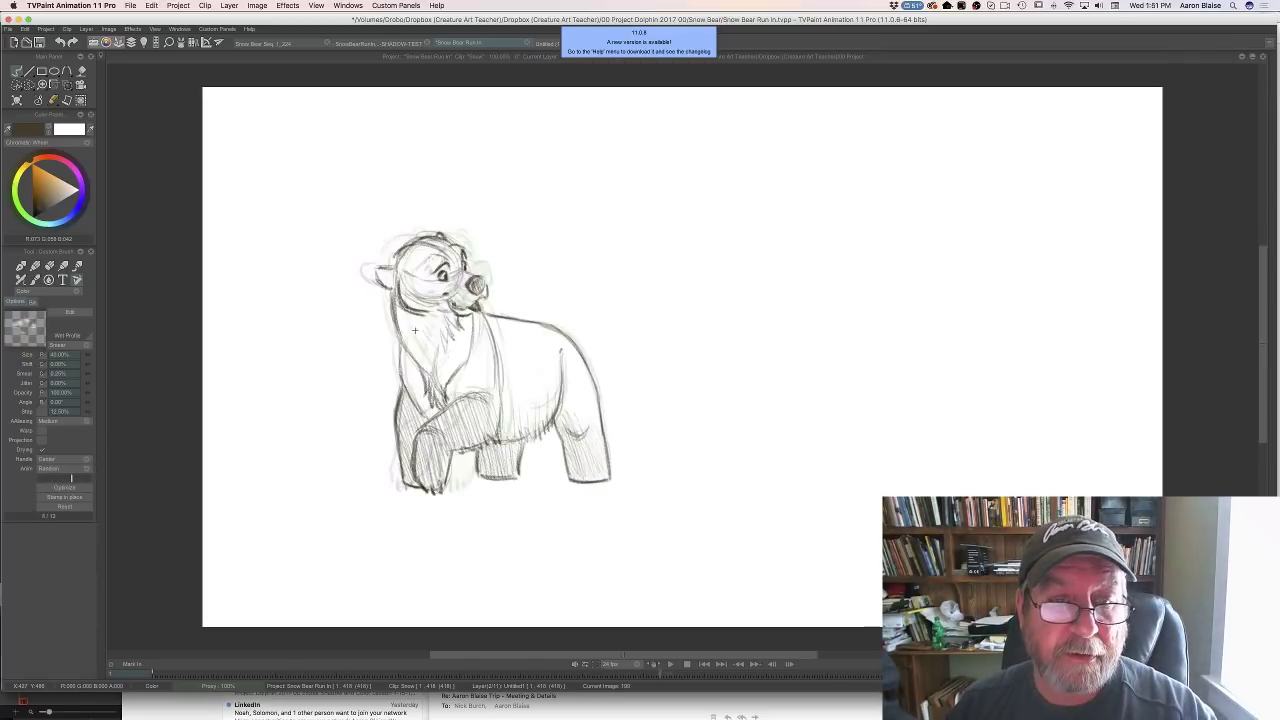
pyautogui.press('Left')
pyautogui.press('Right')
pyautogui.press('Left')
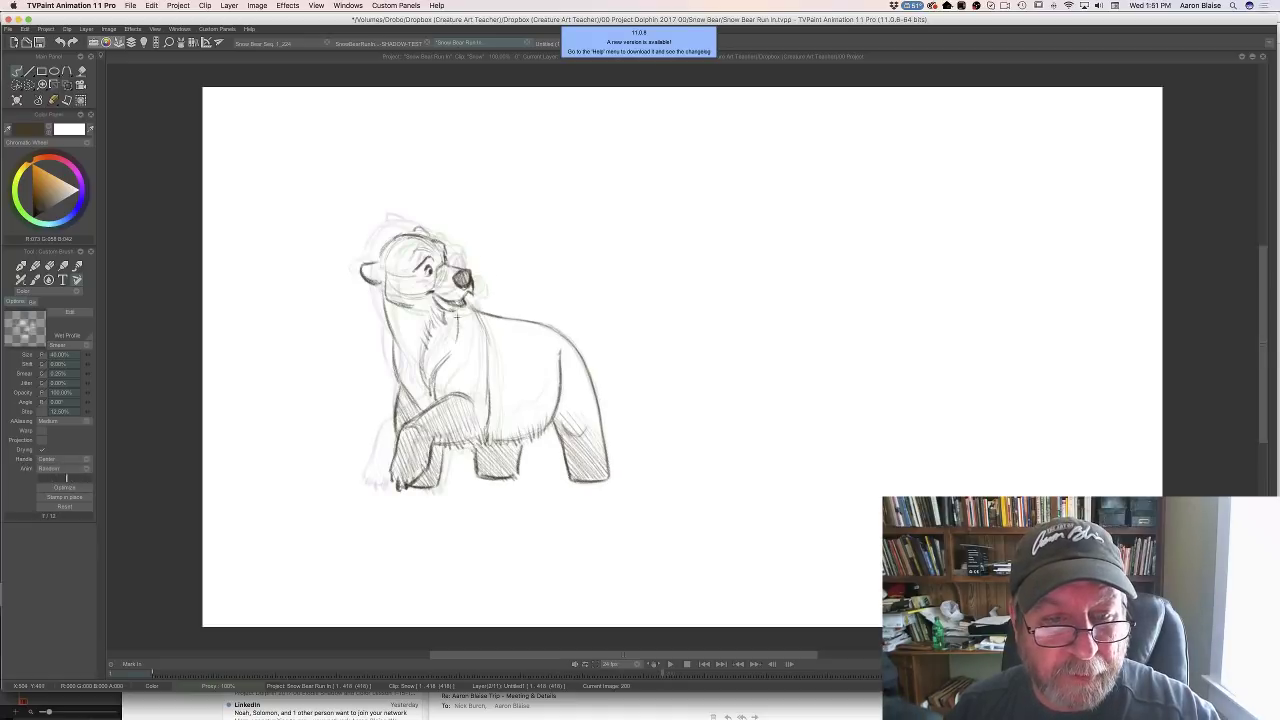
# Outline the chest ruff from the throat down to its pointed fur tip, comparing with the previous drawing
pyautogui.press('Right')
pyautogui.press('Left')
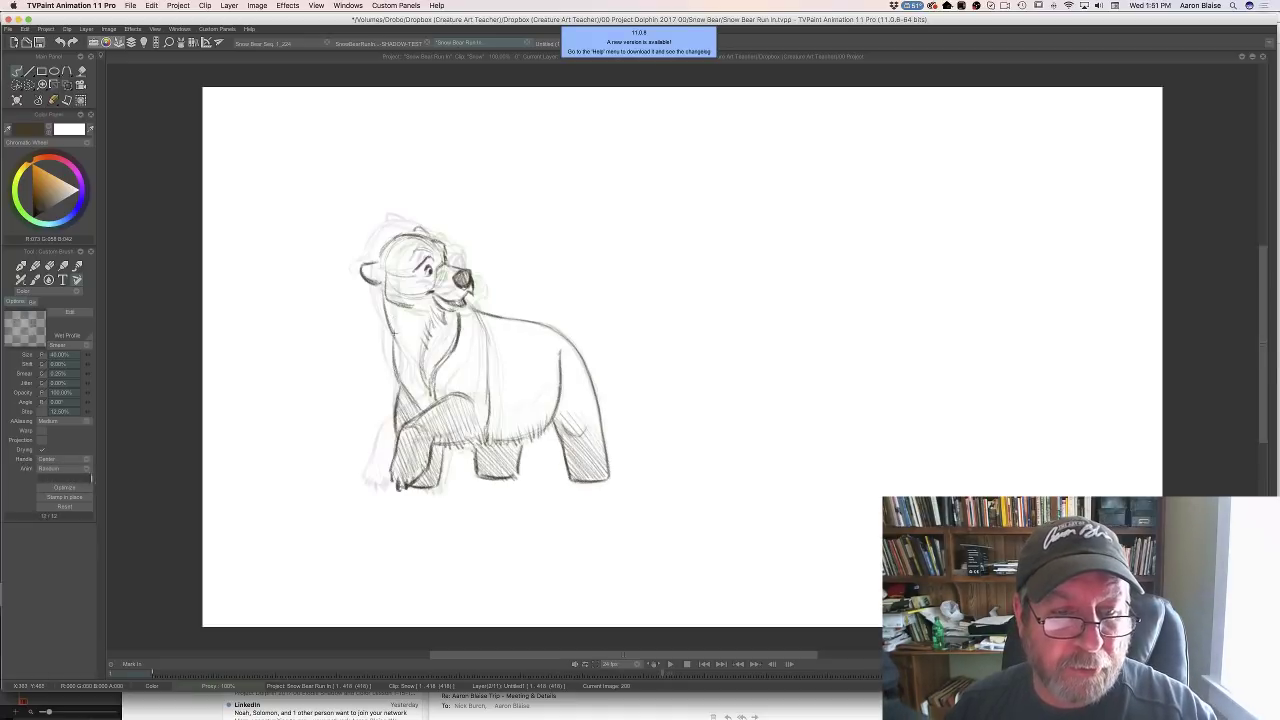
pyautogui.press('Right')
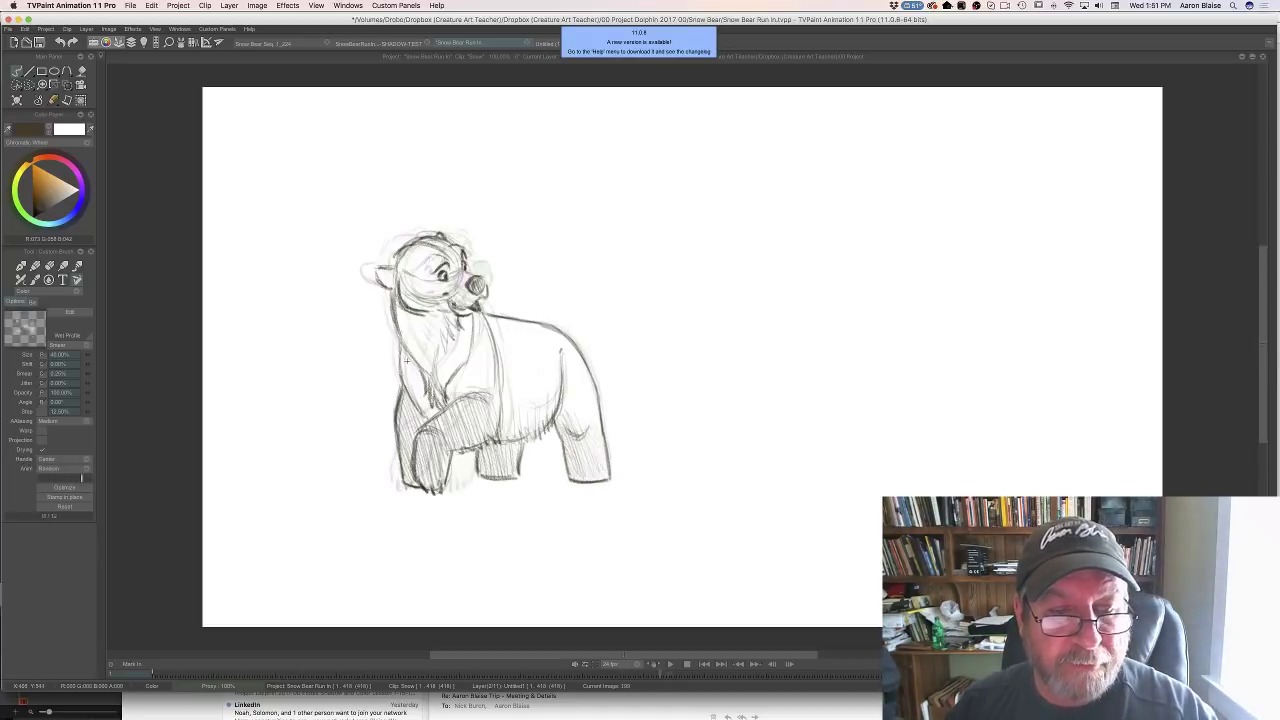
pyautogui.press('Left')
pyautogui.press('Right')
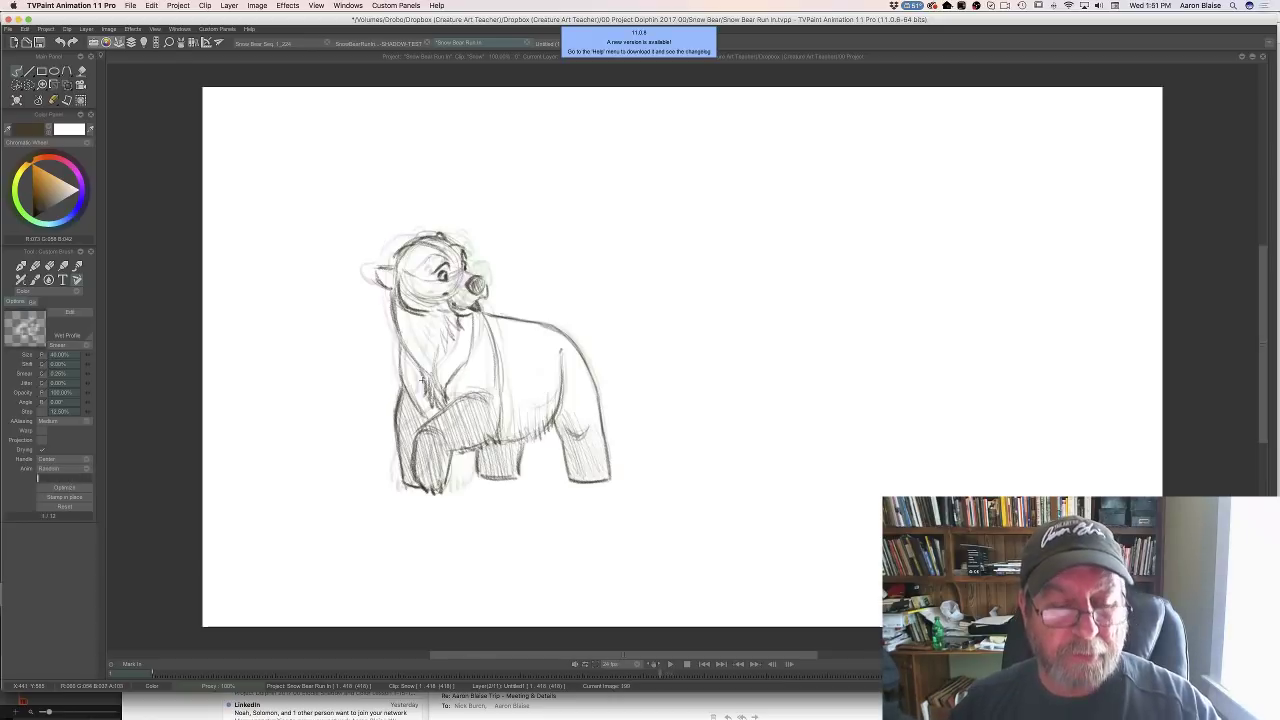
pyautogui.press('Left')
pyautogui.press('Right')
pyautogui.press('Left')
pyautogui.press('Right')
pyautogui.press('Left')
pyautogui.press('Right')
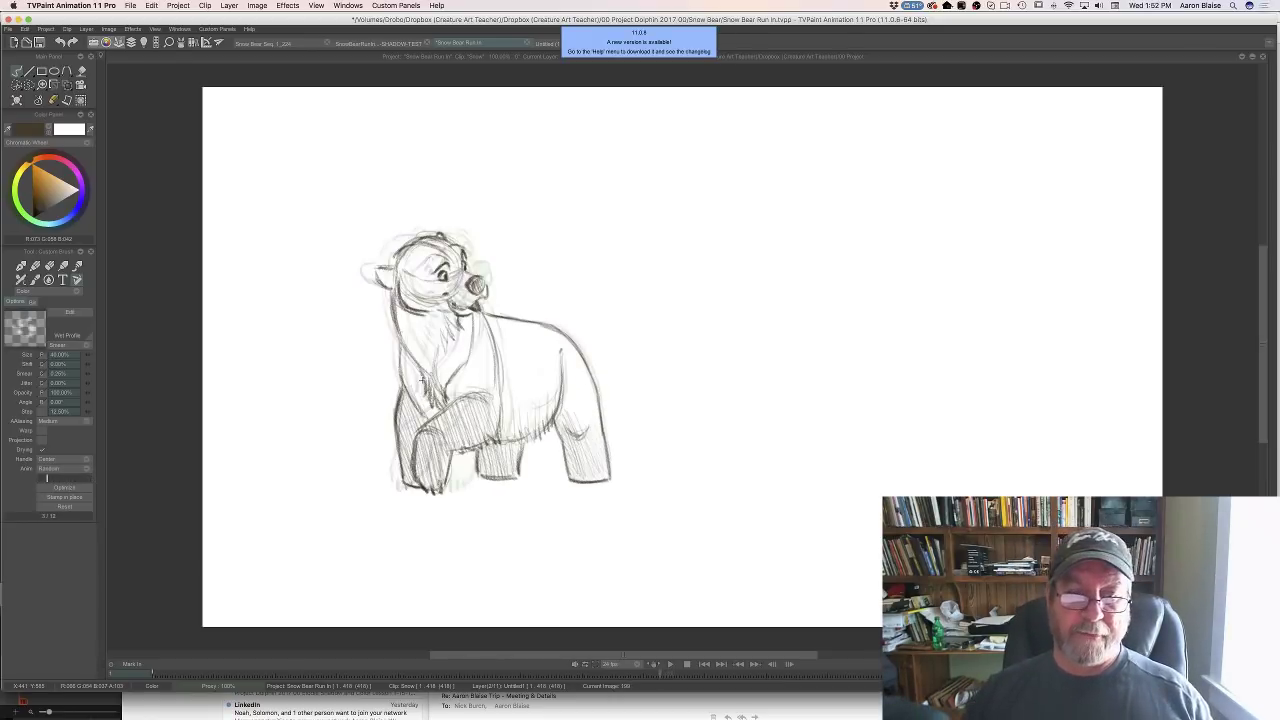
# Darken the cheek outline below the near ear and the back of the head, comparing with the previous drawing
pyautogui.press('Left')
pyautogui.moveTo(383, 271)
pyautogui.mouseDown()
pyautogui.moveTo(388, 300)
pyautogui.moveTo(409, 308)
pyautogui.mouseUp()
pyautogui.moveTo(393, 240); pyautogui.dragTo(376, 272)
pyautogui.press('Right')
pyautogui.press('Left')
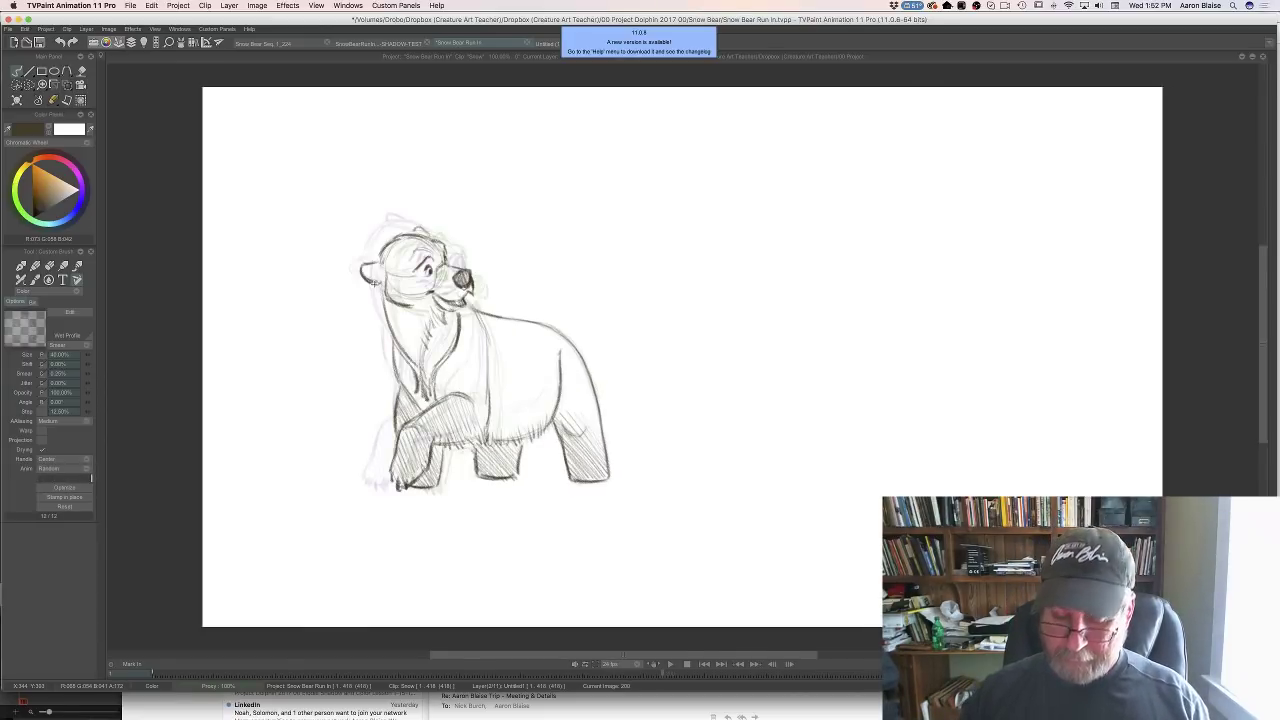
# Show the timeline and step through the following drawings to review the bear's upcoming poses
pyautogui.press('Tab')
pyautogui.moveTo(812, 540)
pyautogui.mouseDown()
pyautogui.moveTo(649, 545)
pyautogui.moveTo(794, 559)
pyautogui.moveTo(645, 550)
pyautogui.moveTo(933, 560)
pyautogui.moveTo(645, 572)
pyautogui.moveTo(862, 570)
pyautogui.mouseUp()
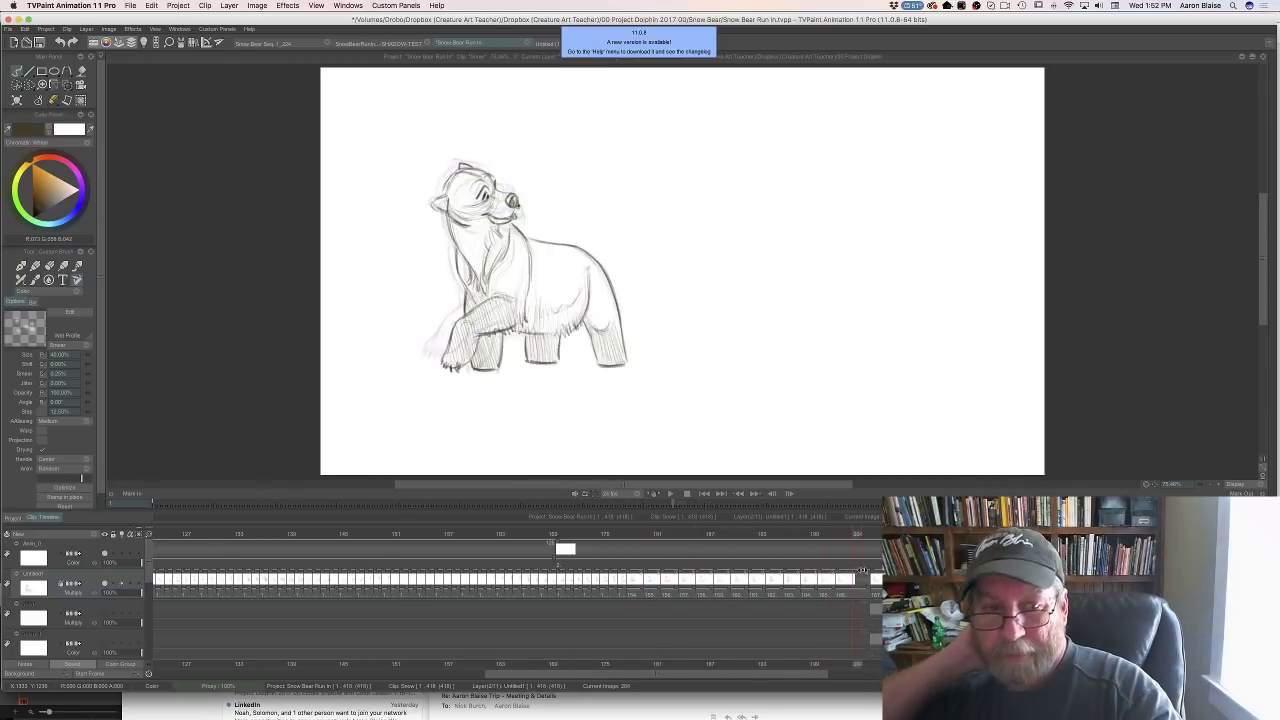
pyautogui.press('Right')
pyautogui.press('Right')
pyautogui.press('Right')
pyautogui.press('Right')
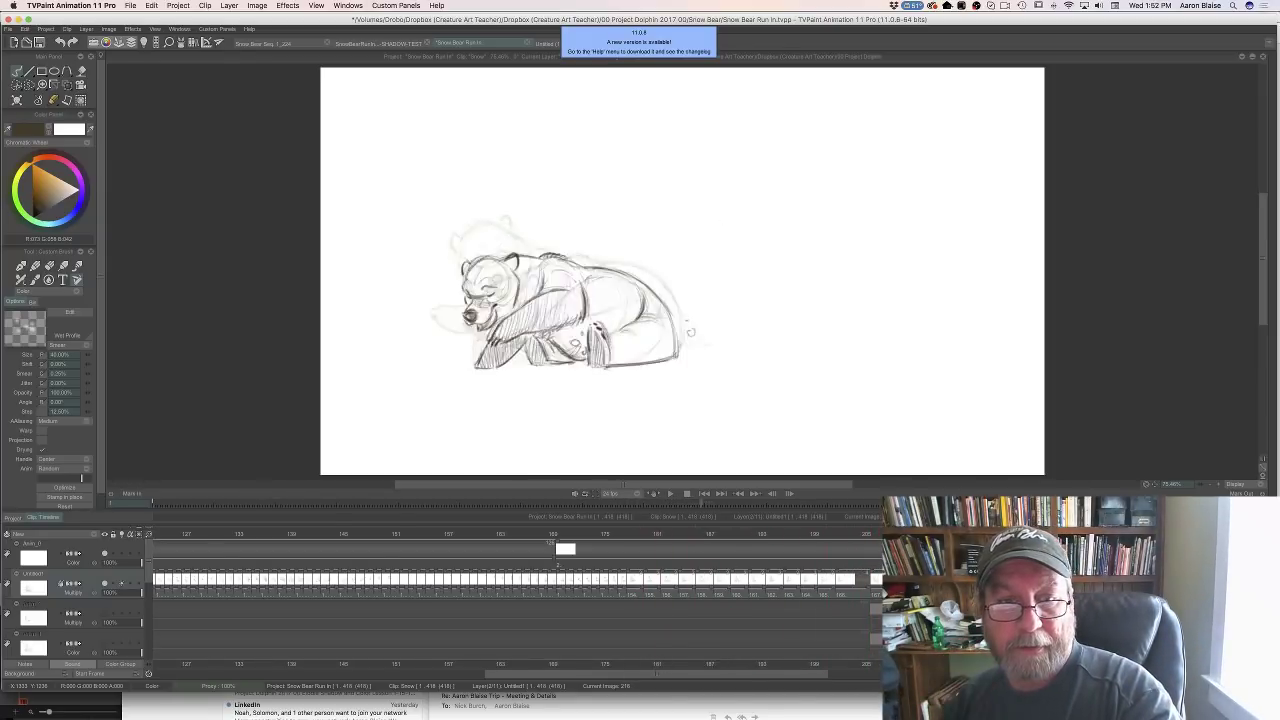
pyautogui.press('Right')
pyautogui.press('Right')
pyautogui.press('Right')
pyautogui.press('Right')
pyautogui.press('Right')
pyautogui.press('Right')
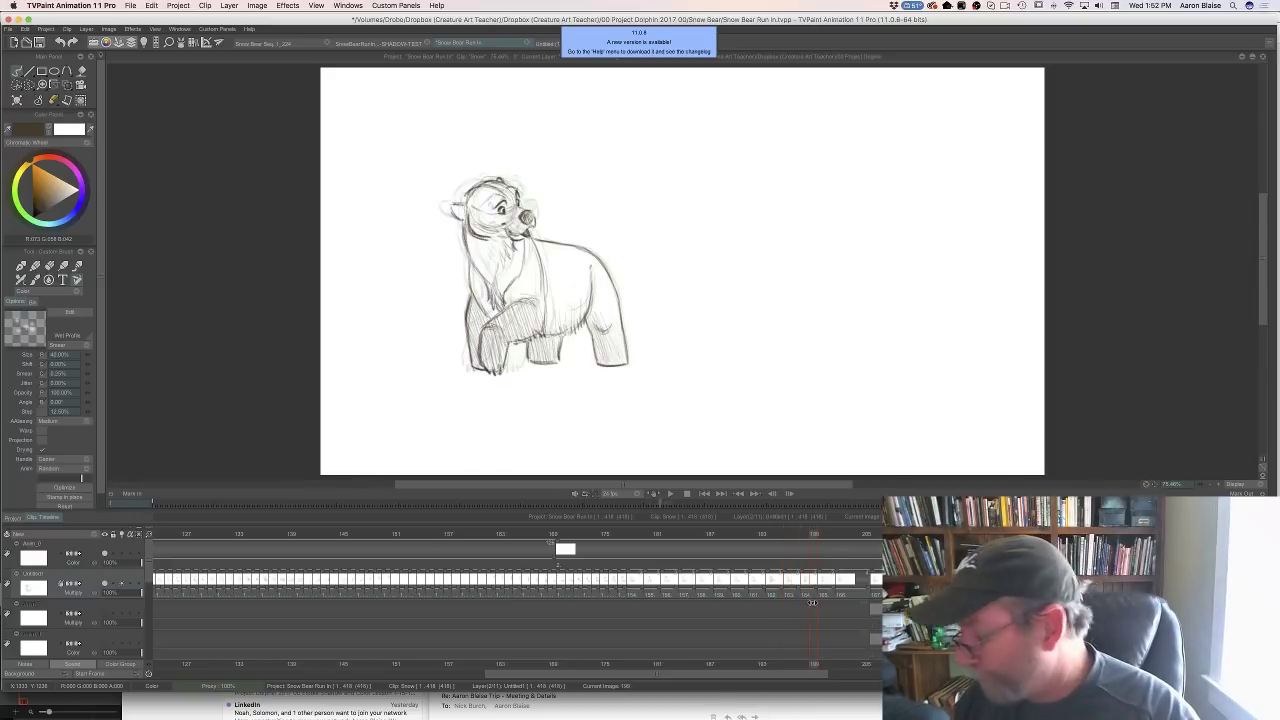
# Move to frame 204 in the timeline and clear its image to get a blank drawing, then hide the timeline
pyautogui.moveTo(812, 603); pyautogui.dragTo(857, 599)
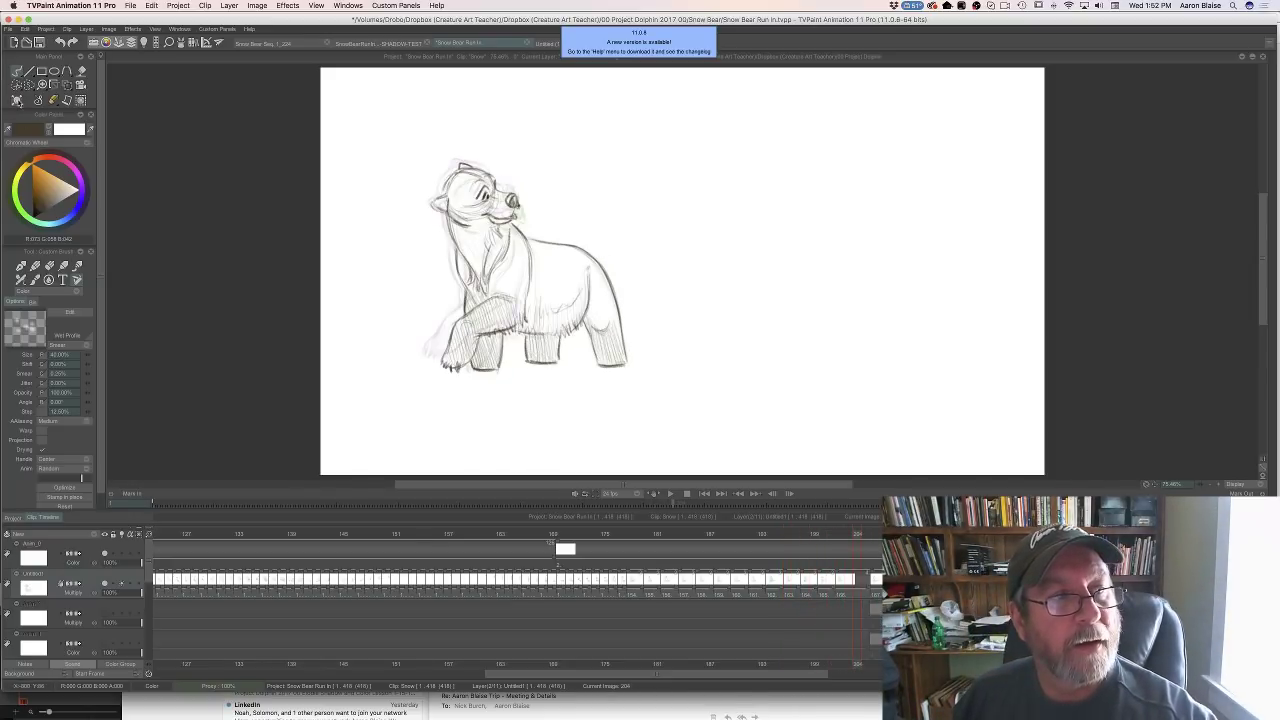
pyautogui.click(17, 101)
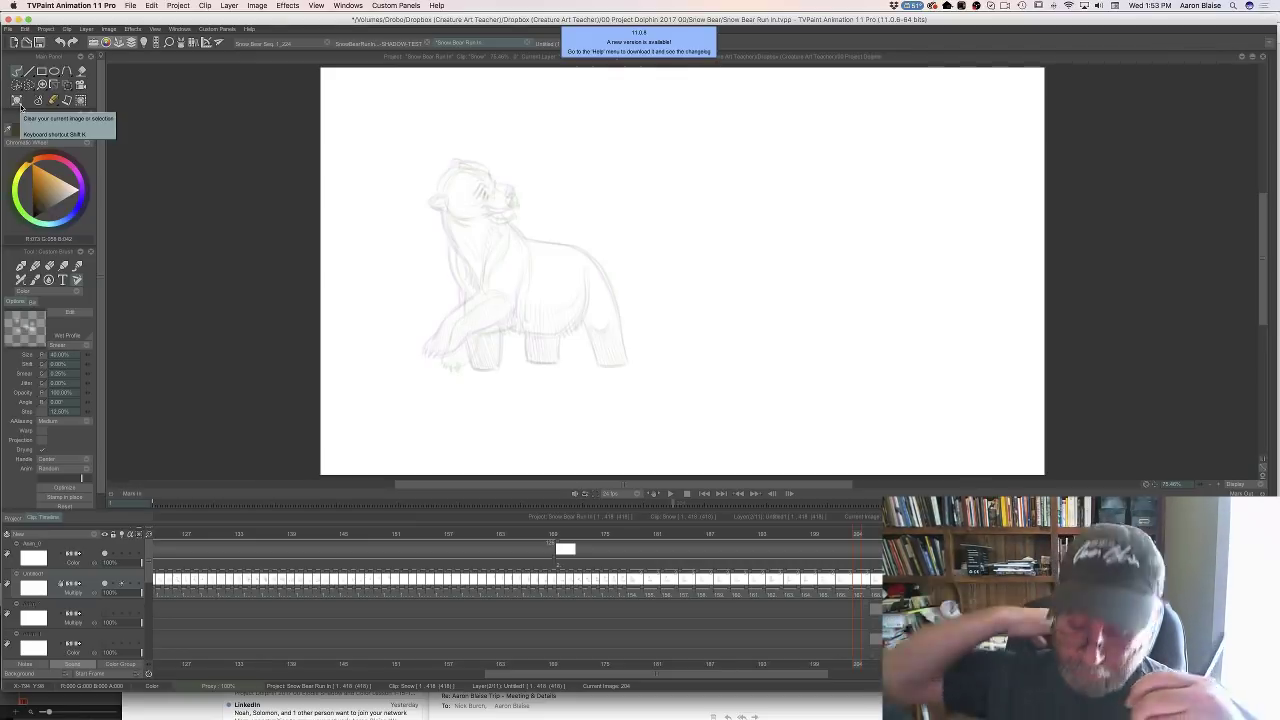
pyautogui.press('Tab')
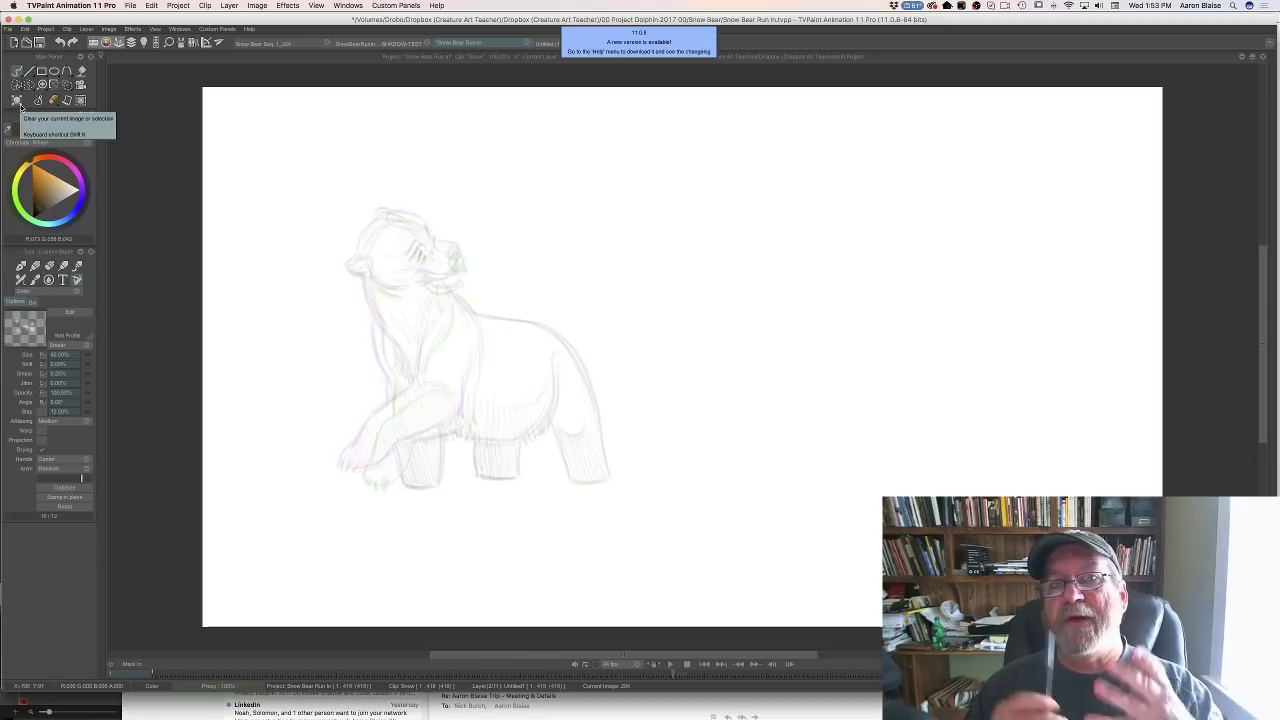
# Flip between blank frame 204 and the previous drawing to examine the pose change, and check the timeline
pyautogui.press('Left')
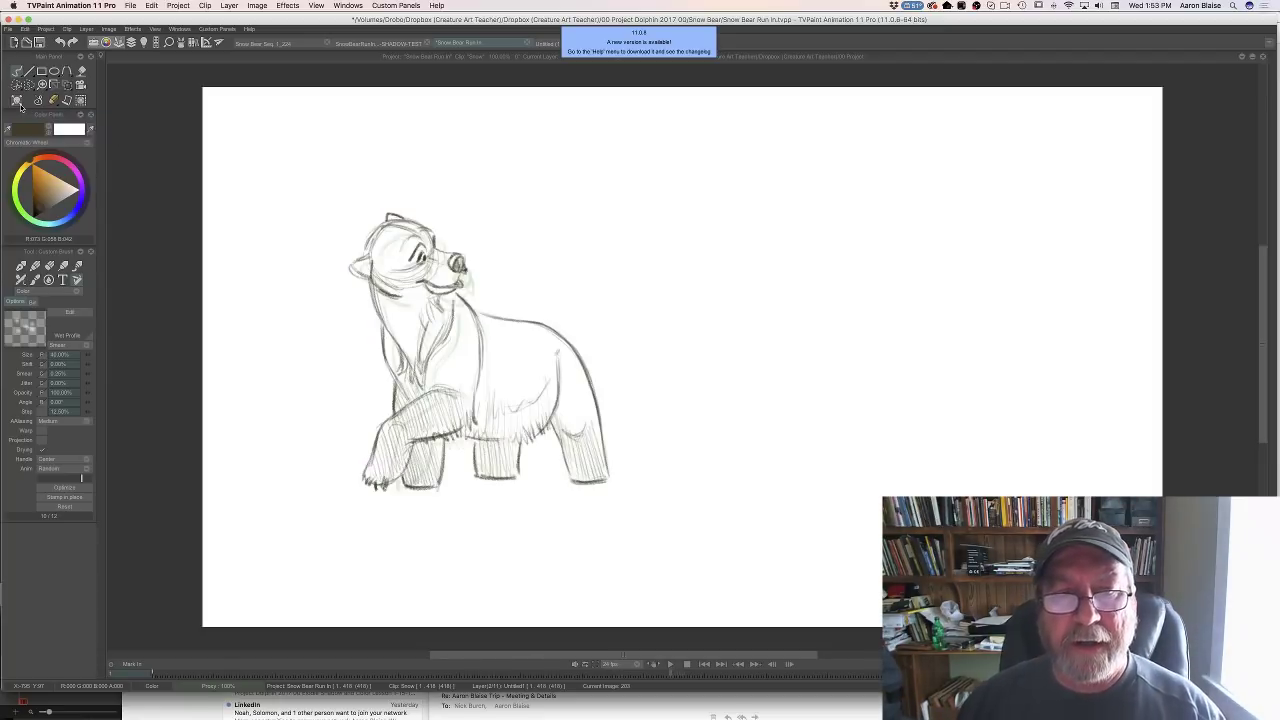
pyautogui.press('Right')
pyautogui.press('Left')
pyautogui.press('Right')
pyautogui.press('Left')
pyautogui.press('Right')
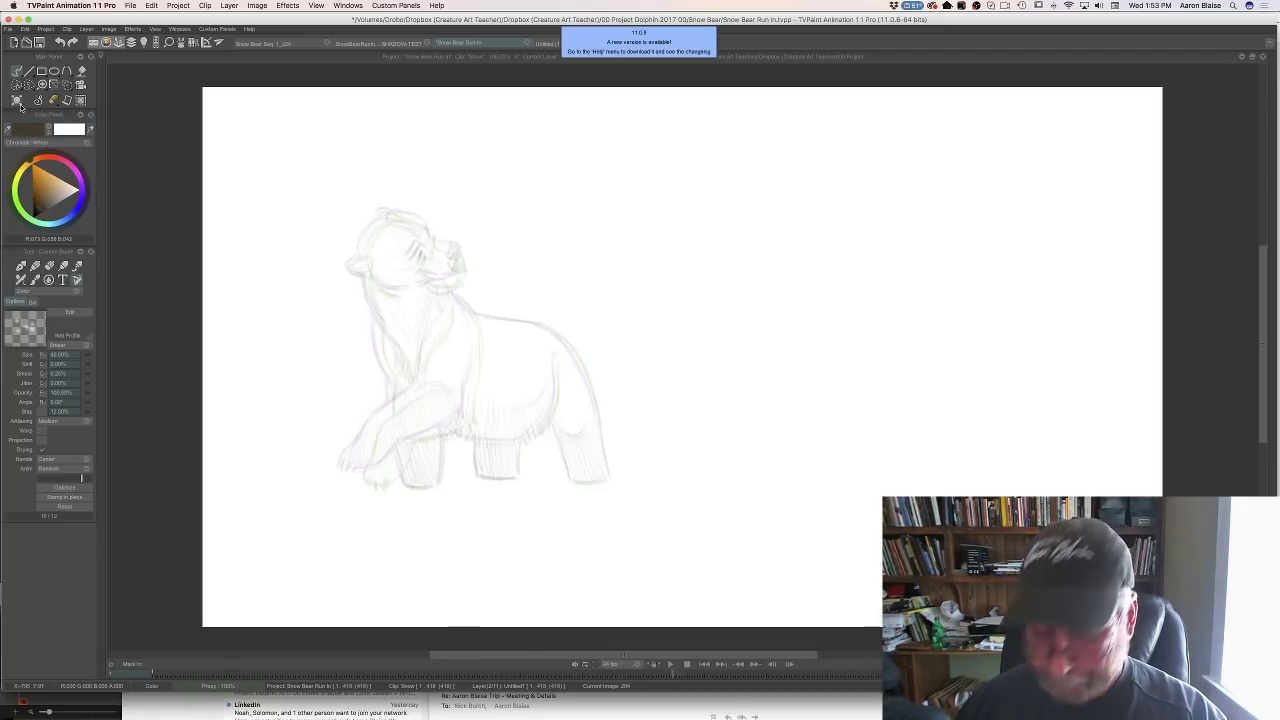
pyautogui.press('Tab')
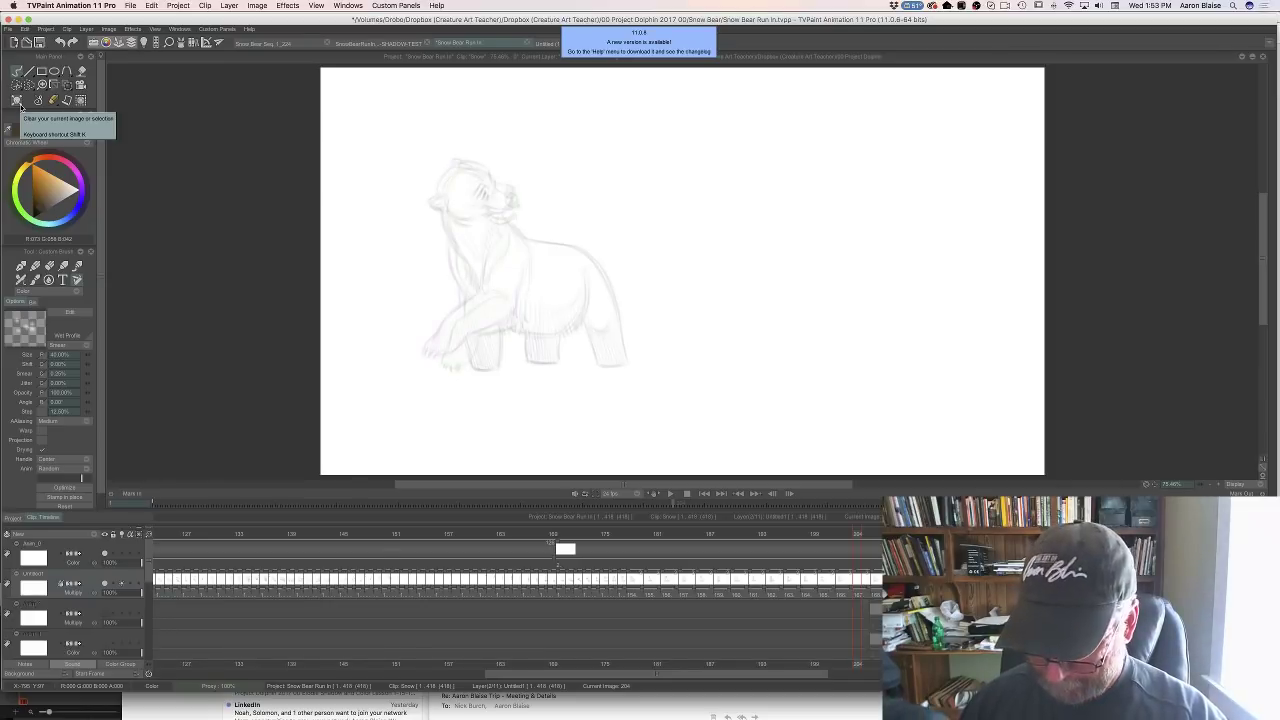
pyautogui.press('Tab')
# Start the cleanup drawing on frame 204 with the throat line and the back-of-neck line, comparing with the previous drawing
pyautogui.press('Left')
pyautogui.press('Right')
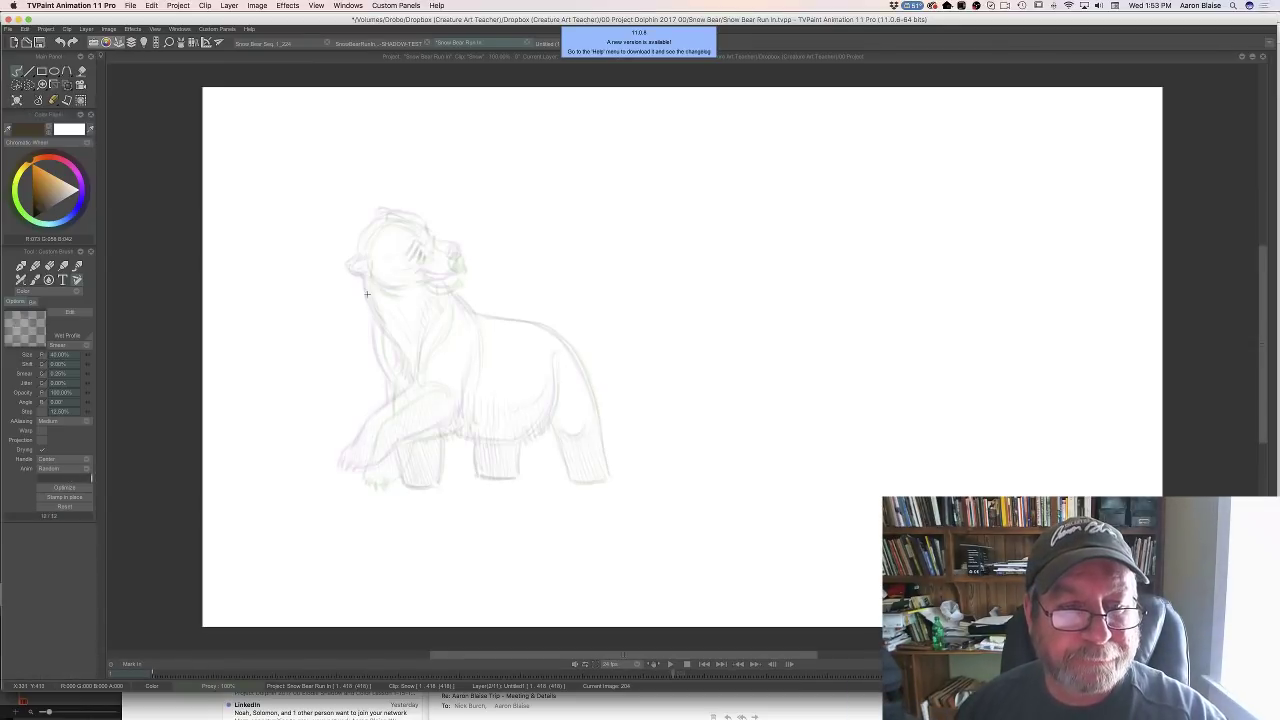
pyautogui.moveTo(366, 282); pyautogui.dragTo(379, 323)
pyautogui.press('Left')
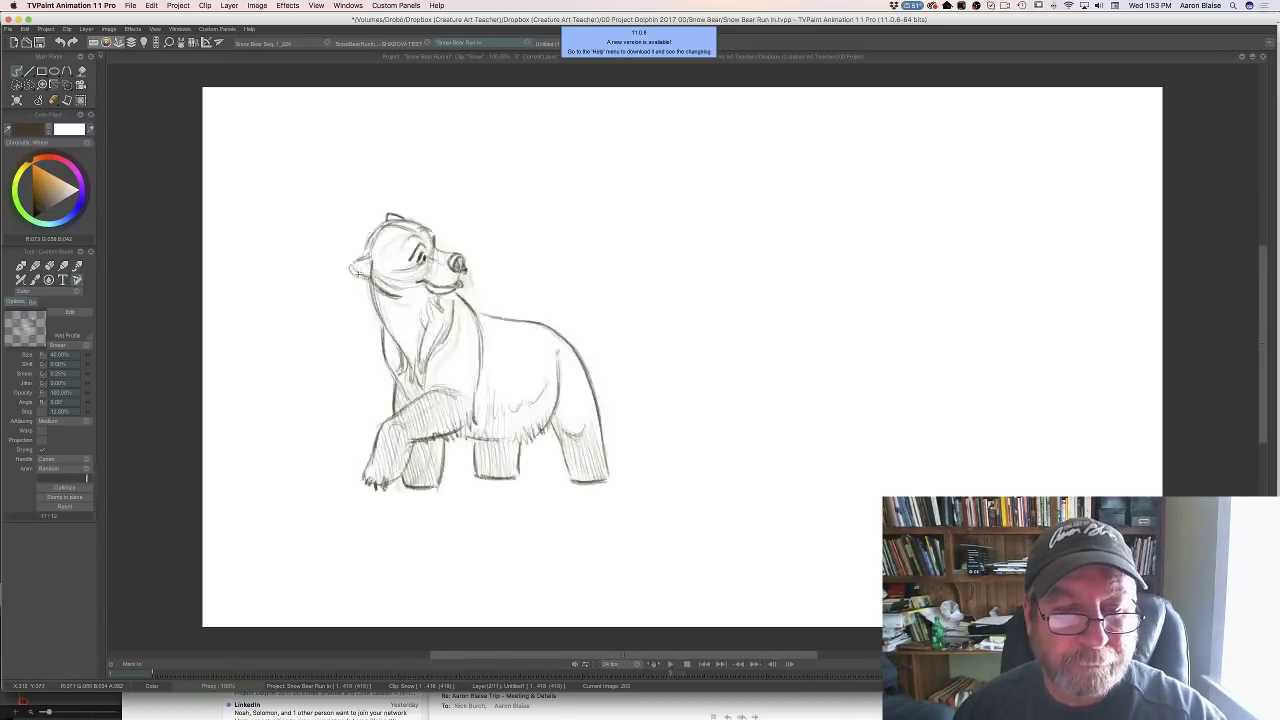
pyautogui.press('Right')
pyautogui.moveTo(454, 294); pyautogui.dragTo(474, 322)
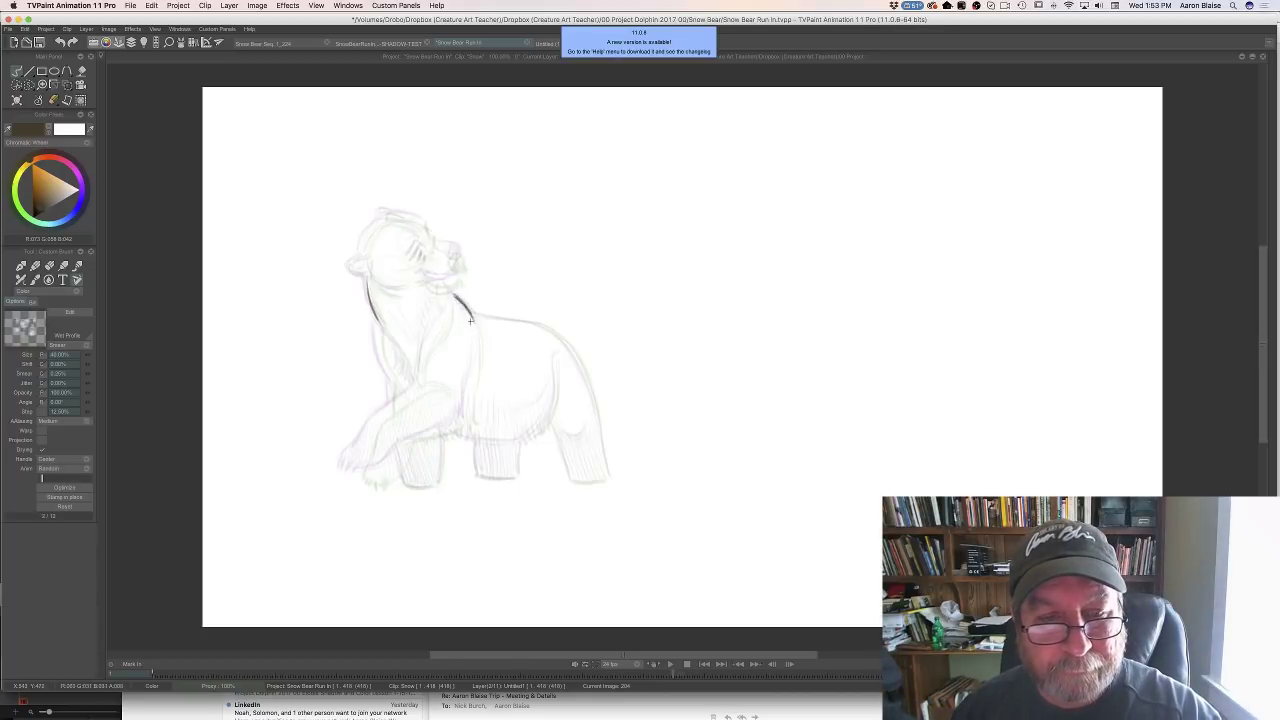
pyautogui.press('Left')
pyautogui.press('Right')
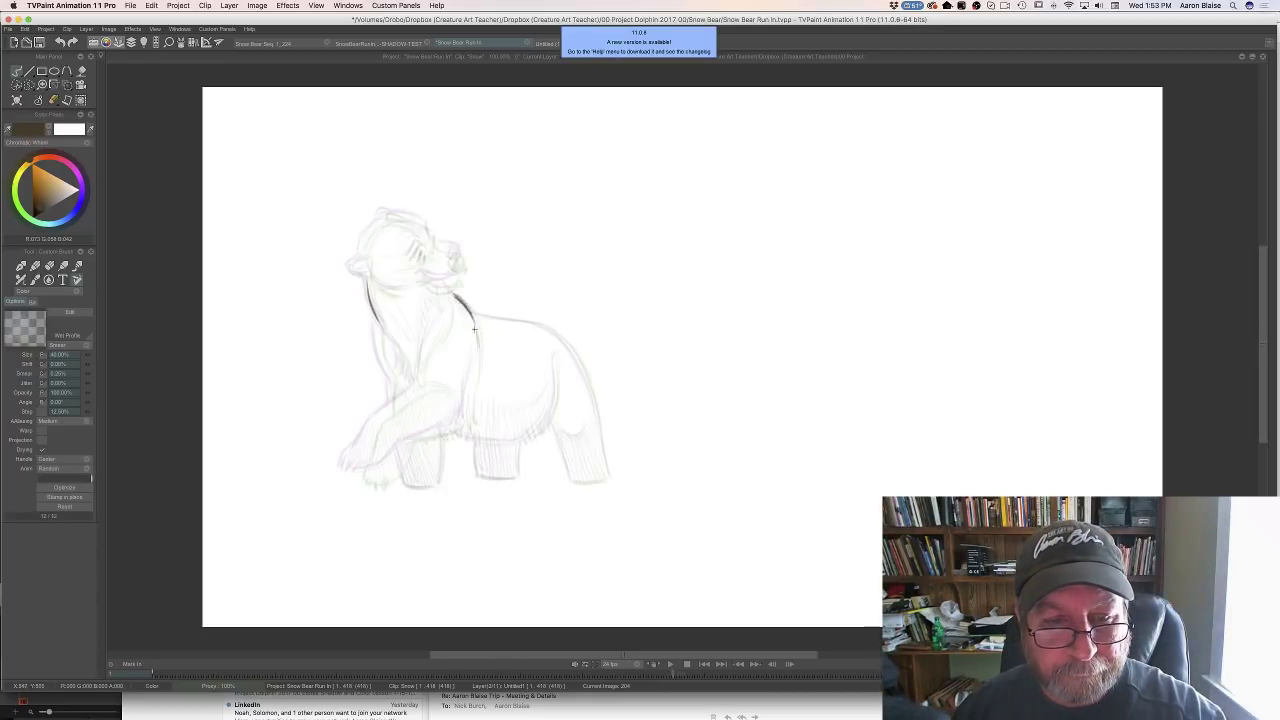
# Draw the shoulder line down behind the raised foreleg and along its underside, checking against the previous drawing
pyautogui.moveTo(474, 358)
pyautogui.mouseDown()
pyautogui.moveTo(469, 421)
pyautogui.moveTo(462, 410)
pyautogui.moveTo(406, 442)
pyautogui.mouseUp()
pyautogui.press('Left')
pyautogui.press('Right')
pyautogui.press('Left')
pyautogui.press('Right')
pyautogui.press('Left')
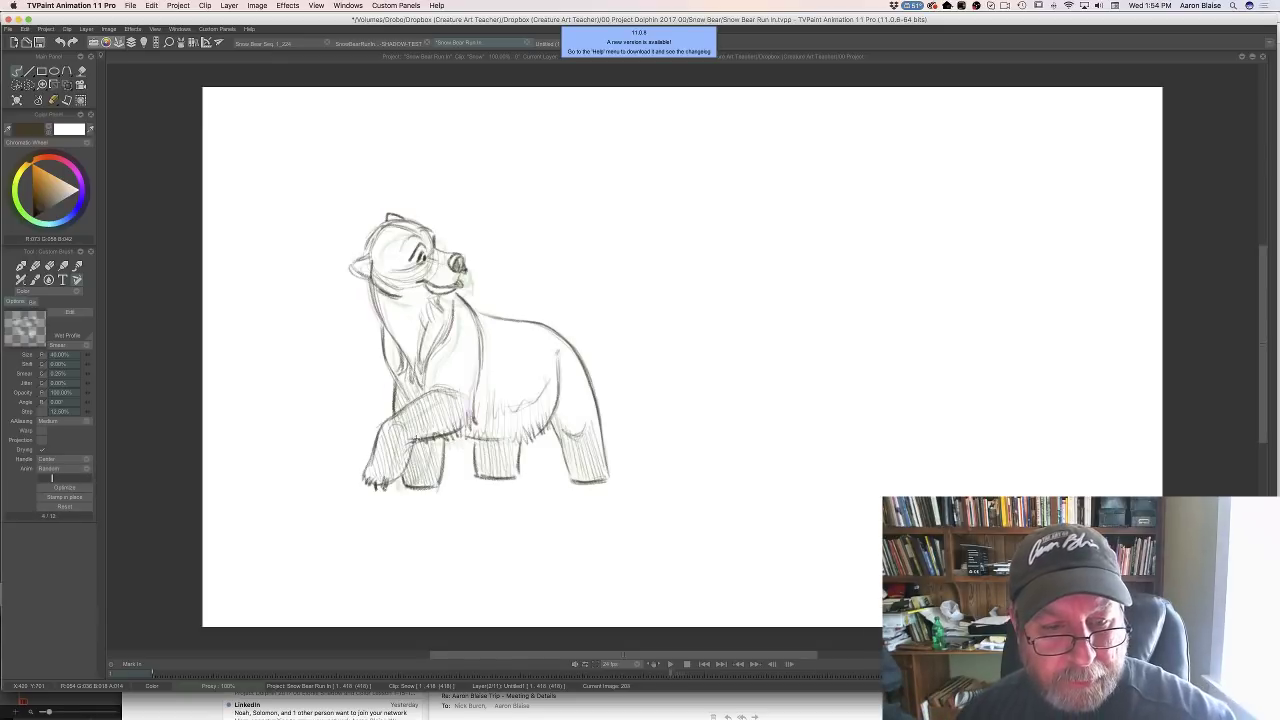
pyautogui.press('Right')
# Outline the upper edge of the raised foreleg and its paw over the rough, flipping to the previous drawing to check the movement
pyautogui.moveTo(434, 386)
pyautogui.mouseDown()
pyautogui.moveTo(450, 395)
pyautogui.moveTo(424, 390)
pyautogui.moveTo(370, 424)
pyautogui.moveTo(354, 464)
pyautogui.moveTo(401, 446)
pyautogui.moveTo(361, 475)
pyautogui.moveTo(387, 471)
pyautogui.moveTo(406, 447)
pyautogui.moveTo(376, 425)
pyautogui.mouseUp()
pyautogui.press('Left')
pyautogui.press('Right')
pyautogui.press('Left')
pyautogui.press('Right')
pyautogui.press('Left')
pyautogui.press('Right')
pyautogui.press('Left')
pyautogui.press('Right')
pyautogui.press('Left')
pyautogui.press('Right')
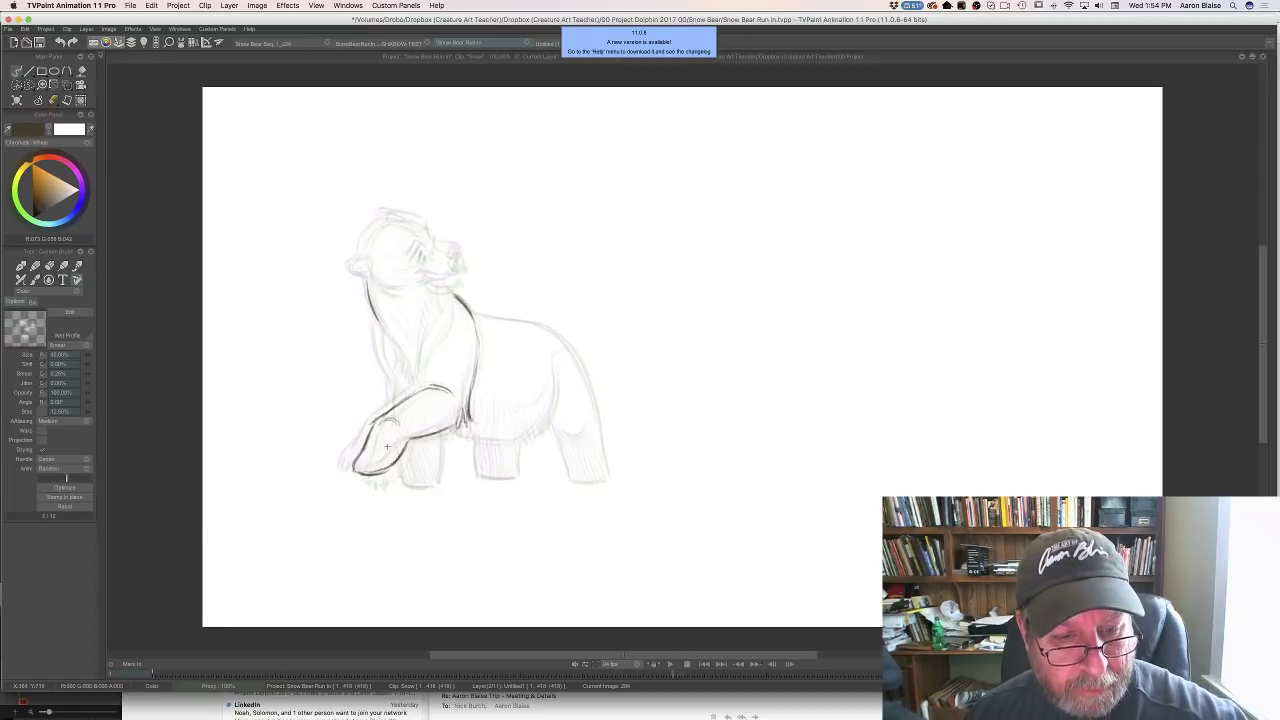
# Add the dark claws to the tip of the raised paw, comparing their position with the previous drawing
pyautogui.moveTo(377, 470); pyautogui.dragTo(368, 482)
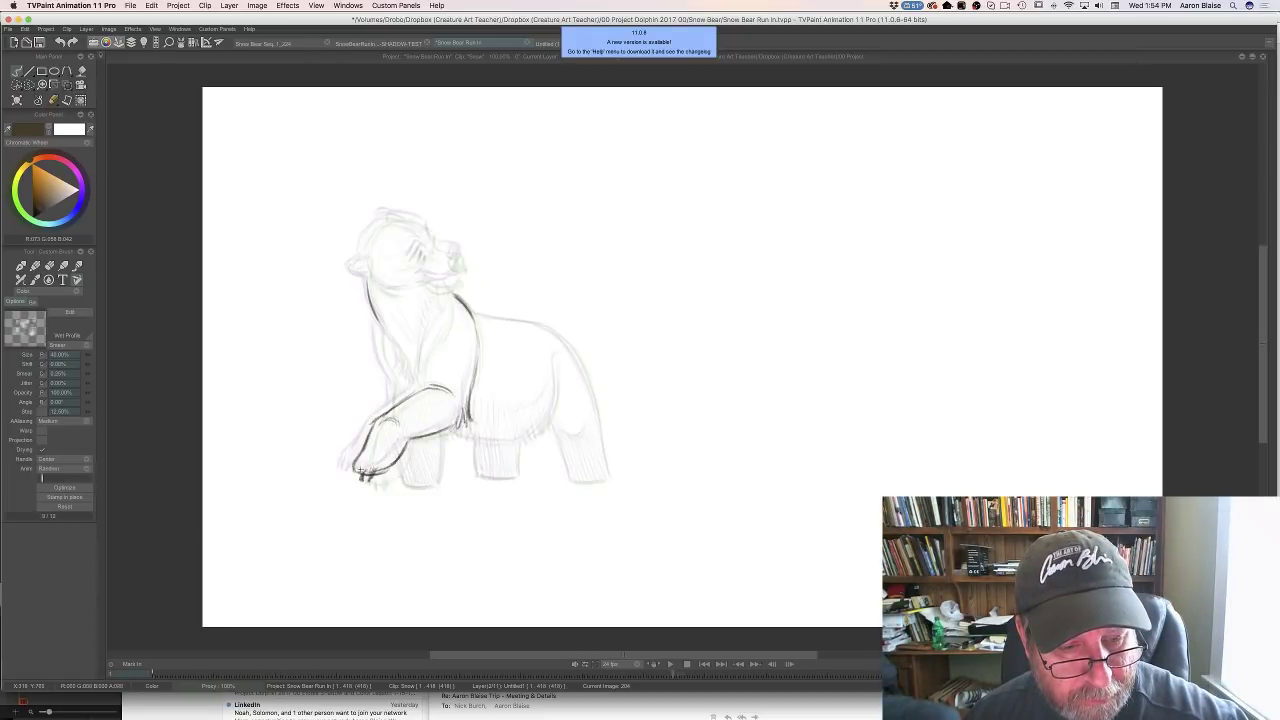
pyautogui.press('Left')
pyautogui.press('Right')
pyautogui.press('Left')
pyautogui.press('Right')
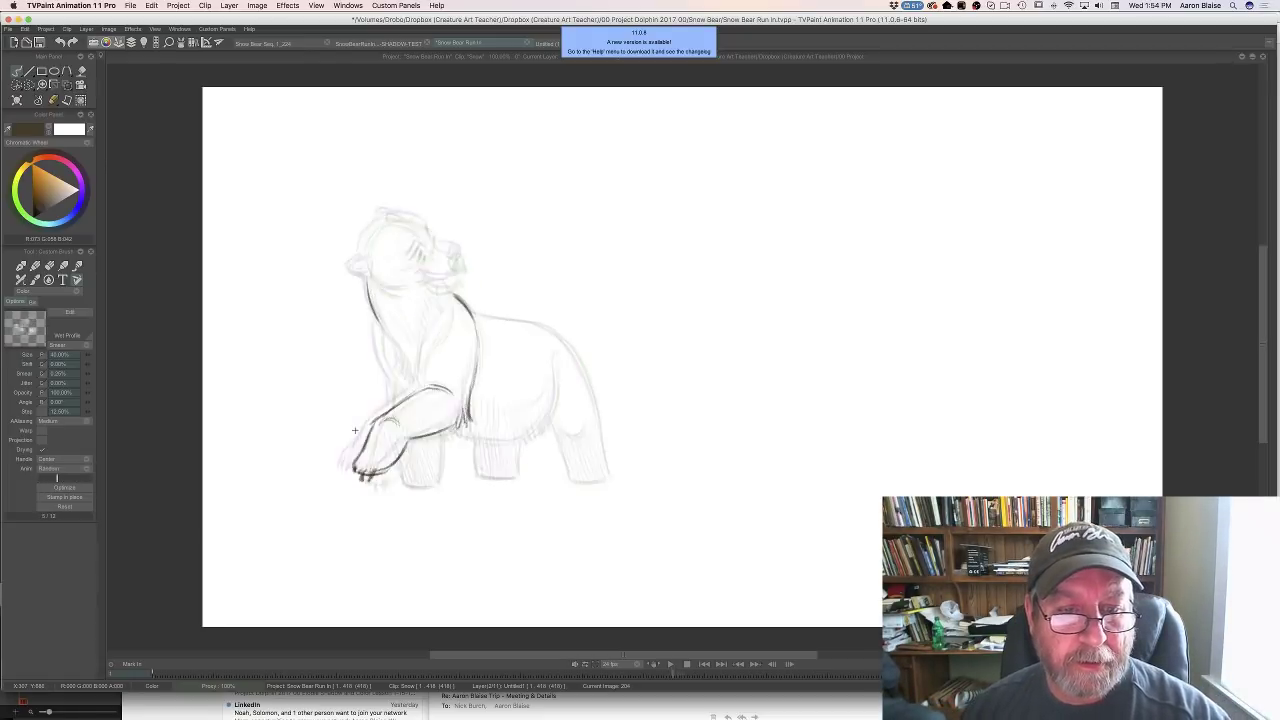
pyautogui.press('Left')
pyautogui.press('Right')
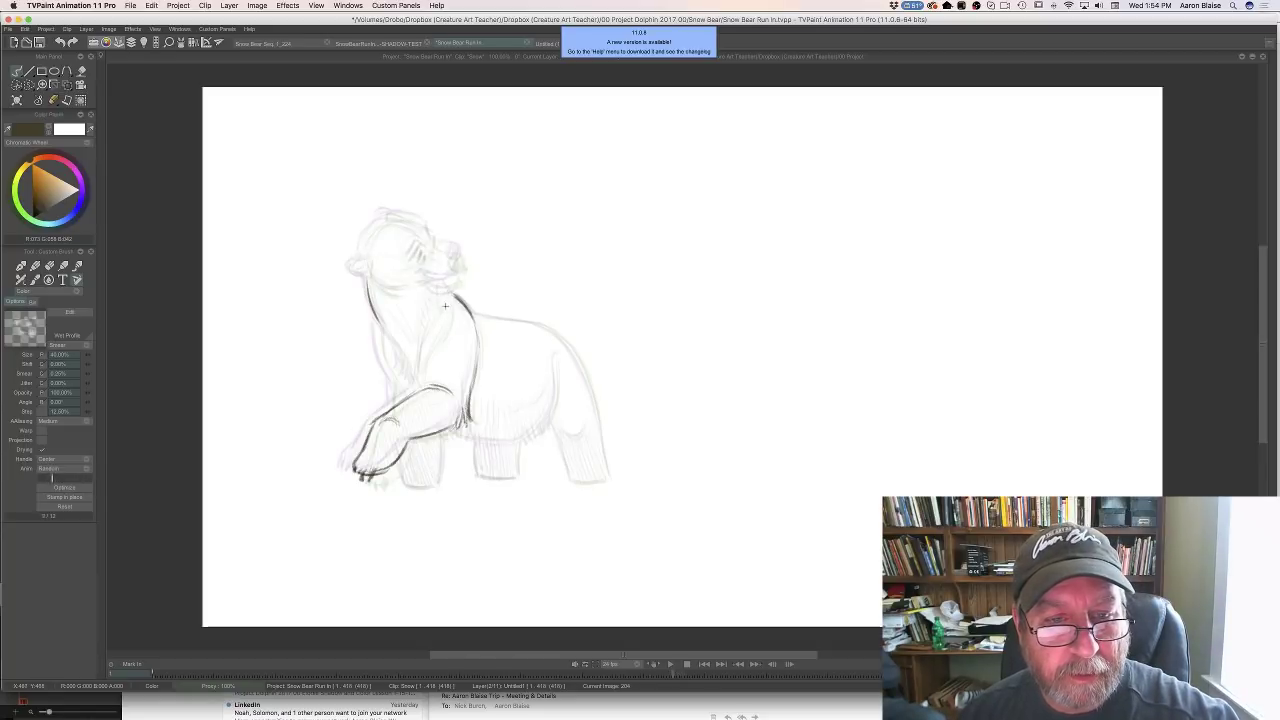
# Draw the chest fur lines converging into a tuft above the raised foreleg, comparing with the previous drawing
pyautogui.press('Left')
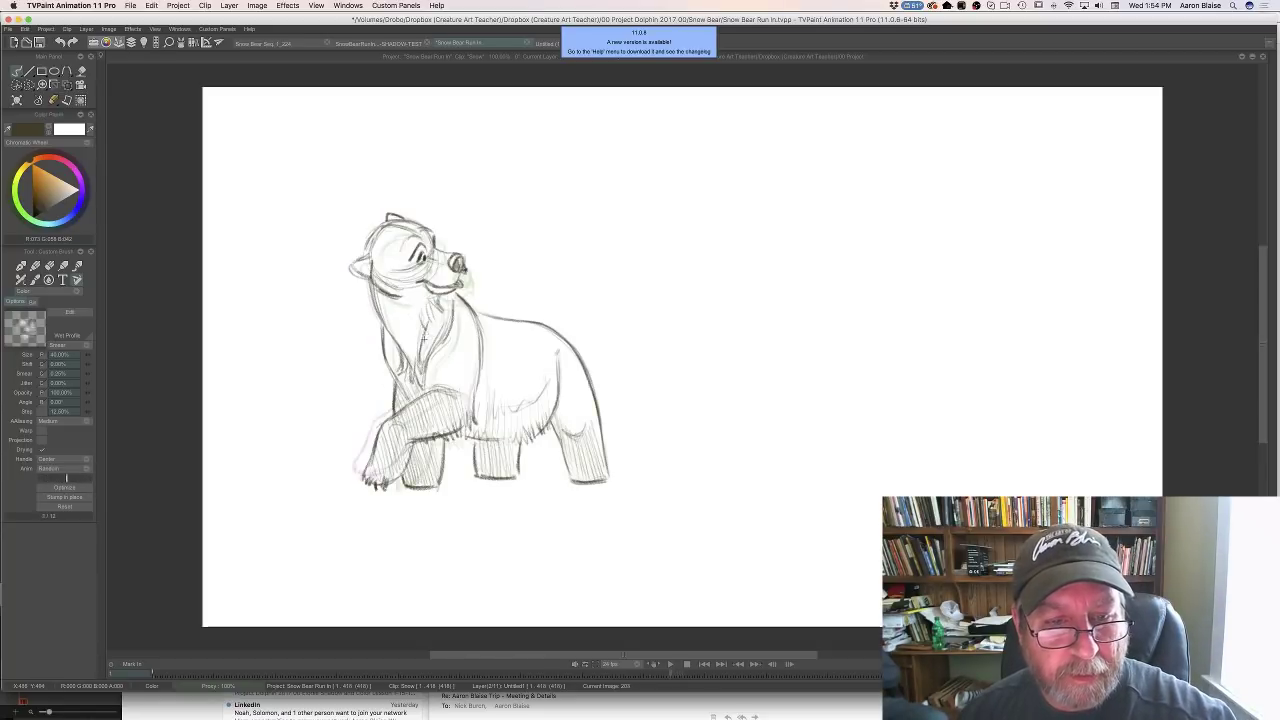
pyautogui.press('Right')
pyautogui.press('Left')
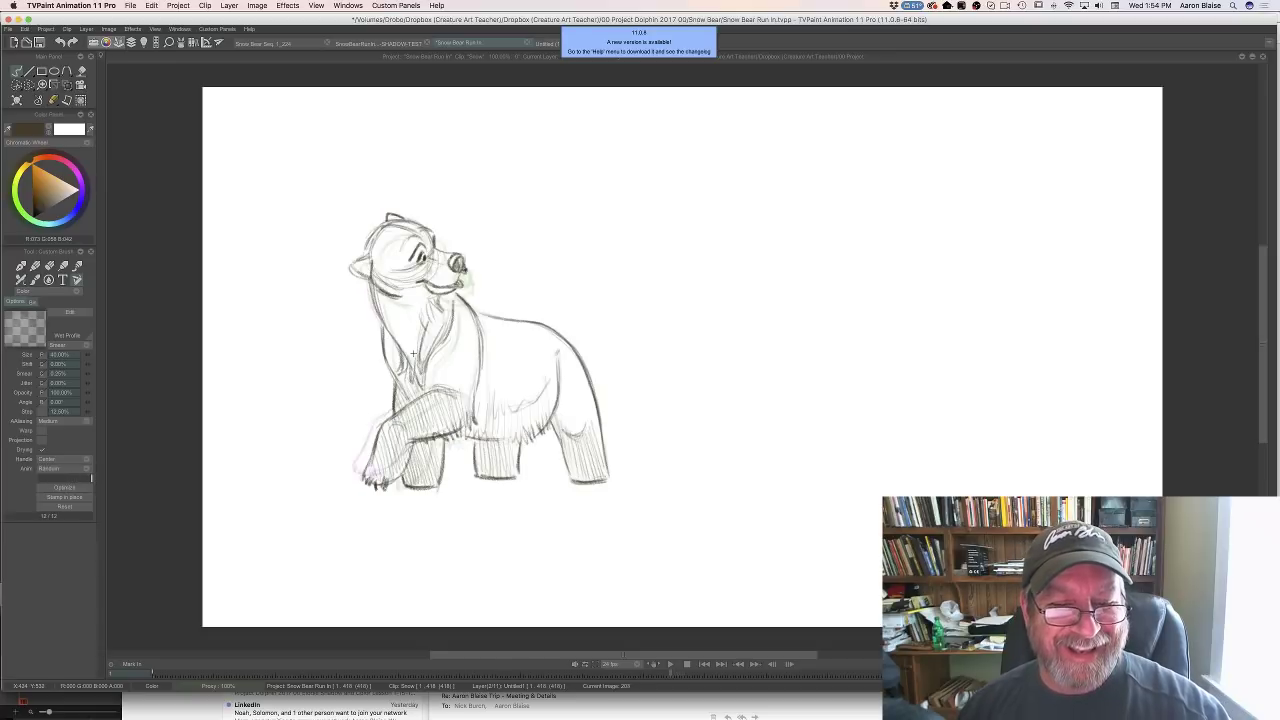
pyautogui.press('Right')
pyautogui.press('Left')
pyautogui.press('Right')
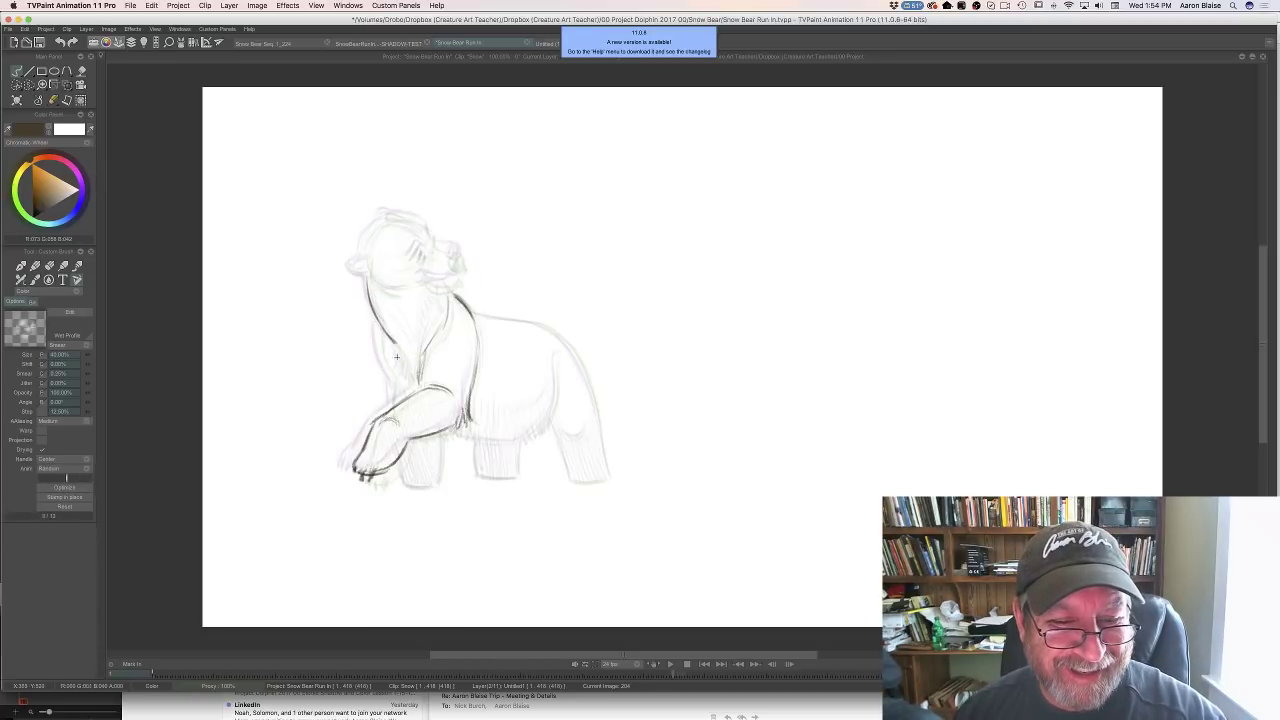
pyautogui.moveTo(397, 348); pyautogui.dragTo(415, 384)
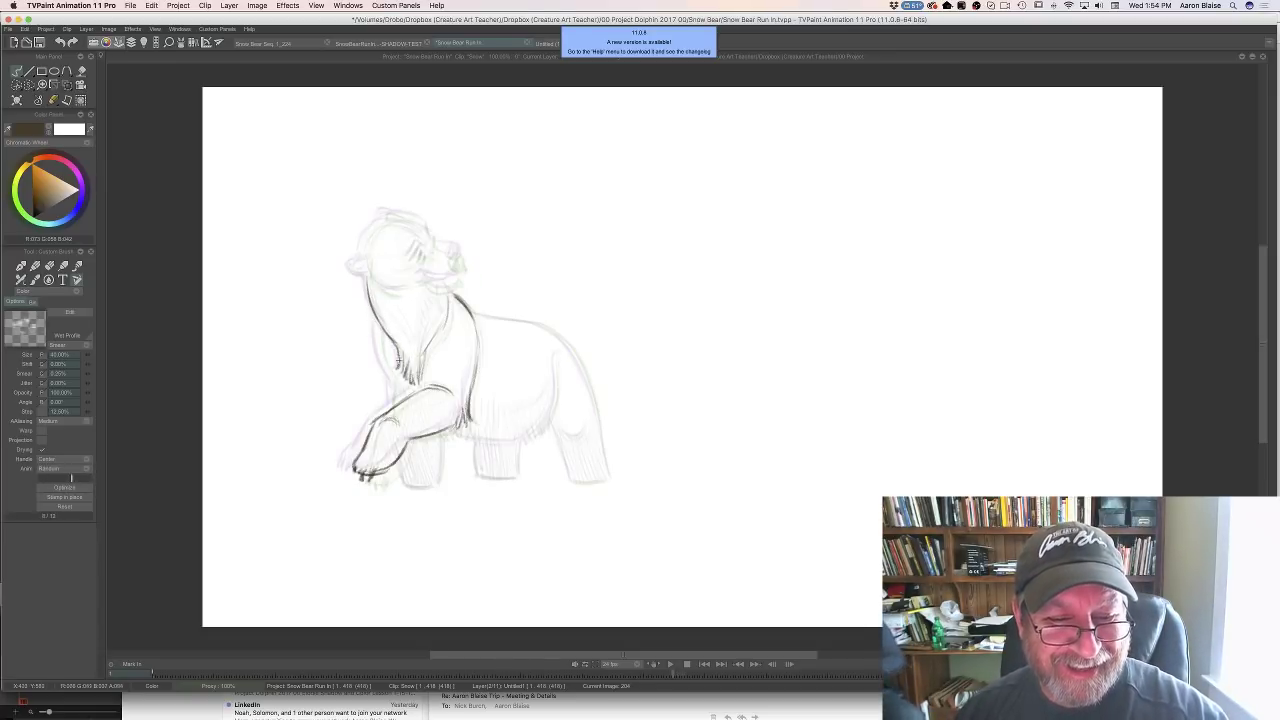
pyautogui.press('Left')
pyautogui.press('Right')
# Outline the outer chest edge and the planted foreleg behind the raised one, flipping through the neighbouring drawings
pyautogui.moveTo(377, 328)
pyautogui.mouseDown()
pyautogui.moveTo(403, 394)
pyautogui.moveTo(391, 407)
pyautogui.mouseUp()
pyautogui.moveTo(404, 458); pyautogui.dragTo(402, 484)
pyautogui.moveTo(441, 434)
pyautogui.mouseDown()
pyautogui.moveTo(441, 480)
pyautogui.moveTo(404, 484)
pyautogui.mouseUp()
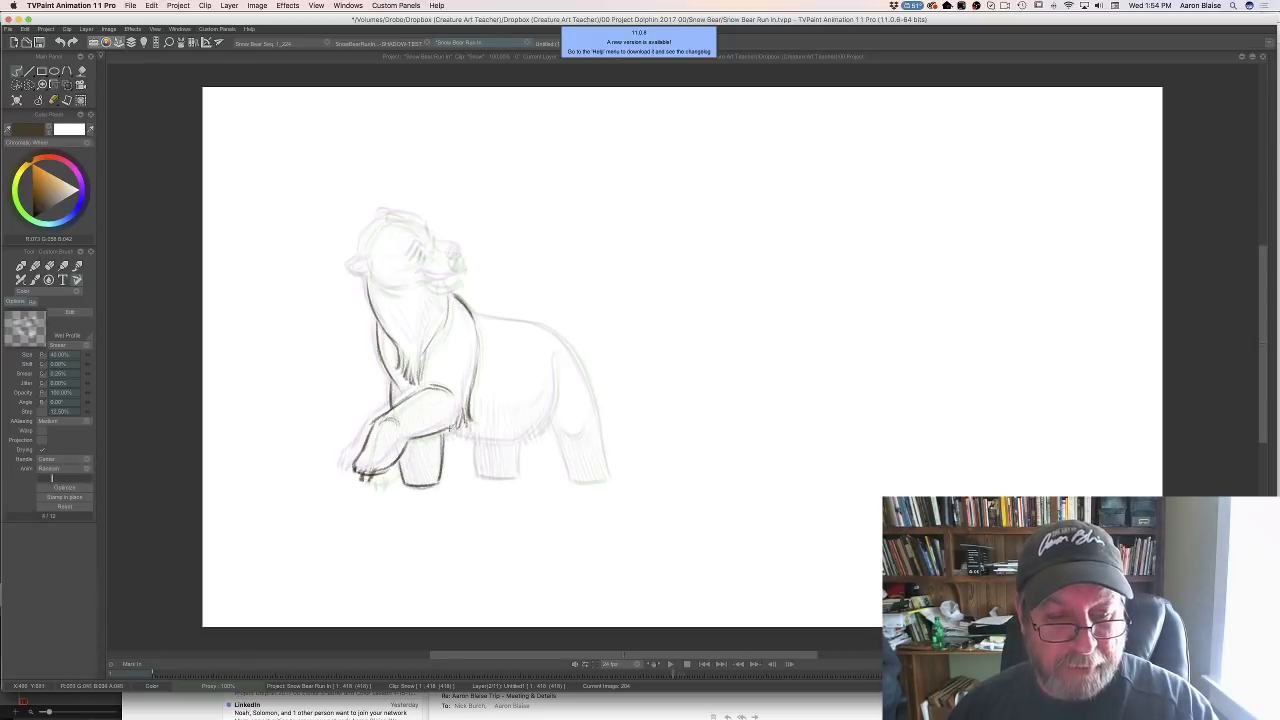
pyautogui.press('Left')
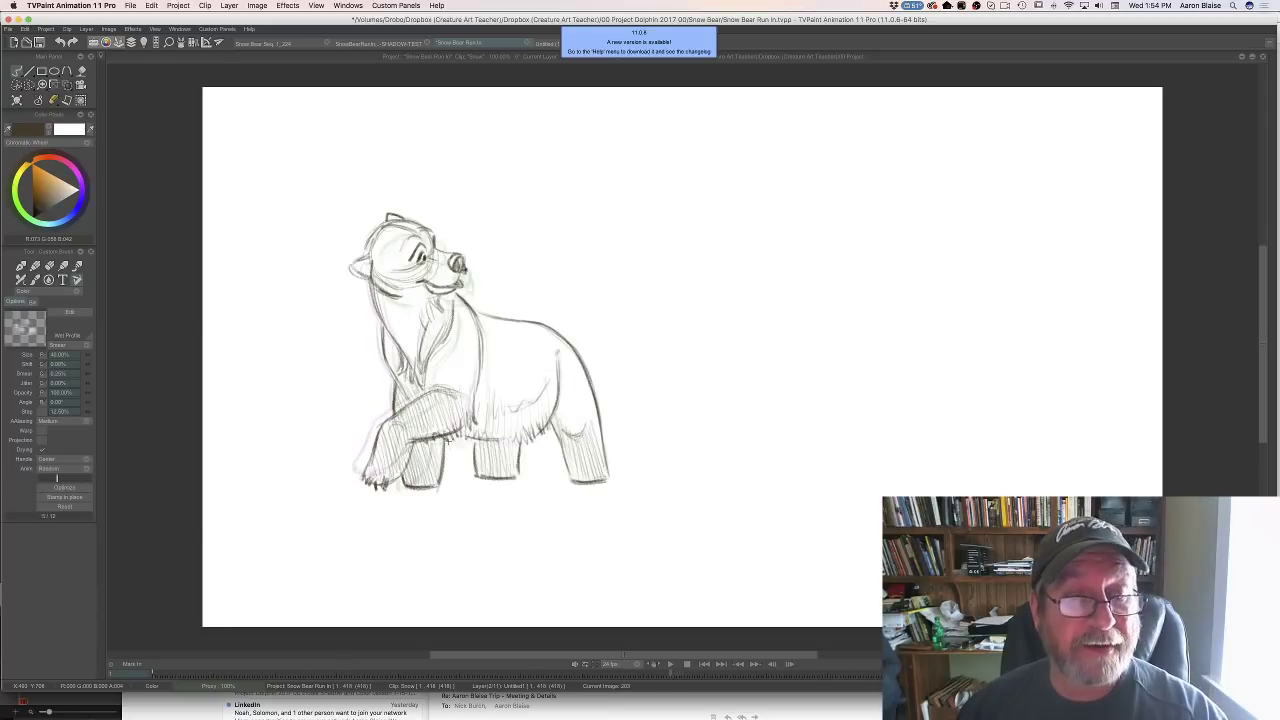
pyautogui.press('Right')
pyautogui.press('Right')
pyautogui.press('Left')
# Draw the back and rump contour down the hind leg and the belly line with its fur fringe and inner crease
pyautogui.moveTo(468, 309)
pyautogui.mouseDown()
pyautogui.moveTo(549, 328)
pyautogui.moveTo(578, 360)
pyautogui.moveTo(607, 478)
pyautogui.mouseUp()
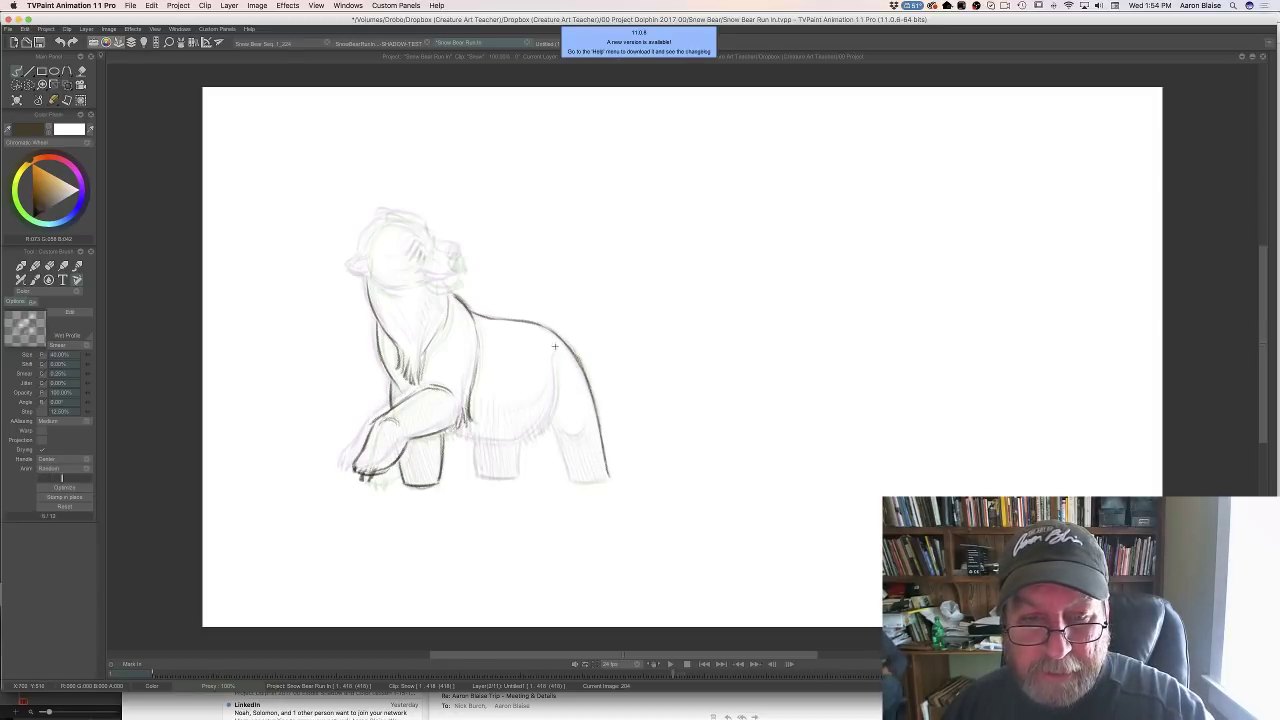
pyautogui.moveTo(554, 355)
pyautogui.mouseDown()
pyautogui.moveTo(557, 398)
pyautogui.moveTo(535, 432)
pyautogui.moveTo(525, 425)
pyautogui.moveTo(524, 445)
pyautogui.moveTo(501, 426)
pyautogui.moveTo(495, 439)
pyautogui.moveTo(540, 390)
pyautogui.moveTo(524, 424)
pyautogui.moveTo(472, 446)
pyautogui.mouseUp()
pyautogui.moveTo(462, 427); pyautogui.dragTo(450, 438)
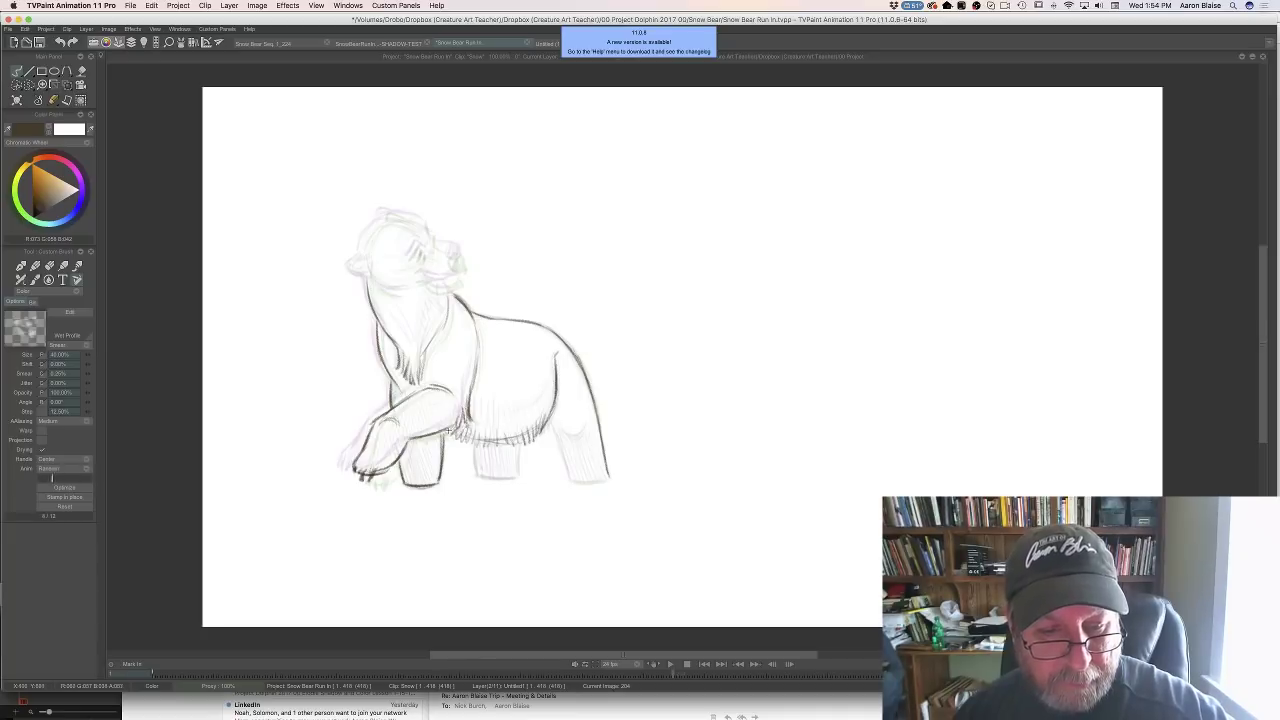
pyautogui.press('Left')
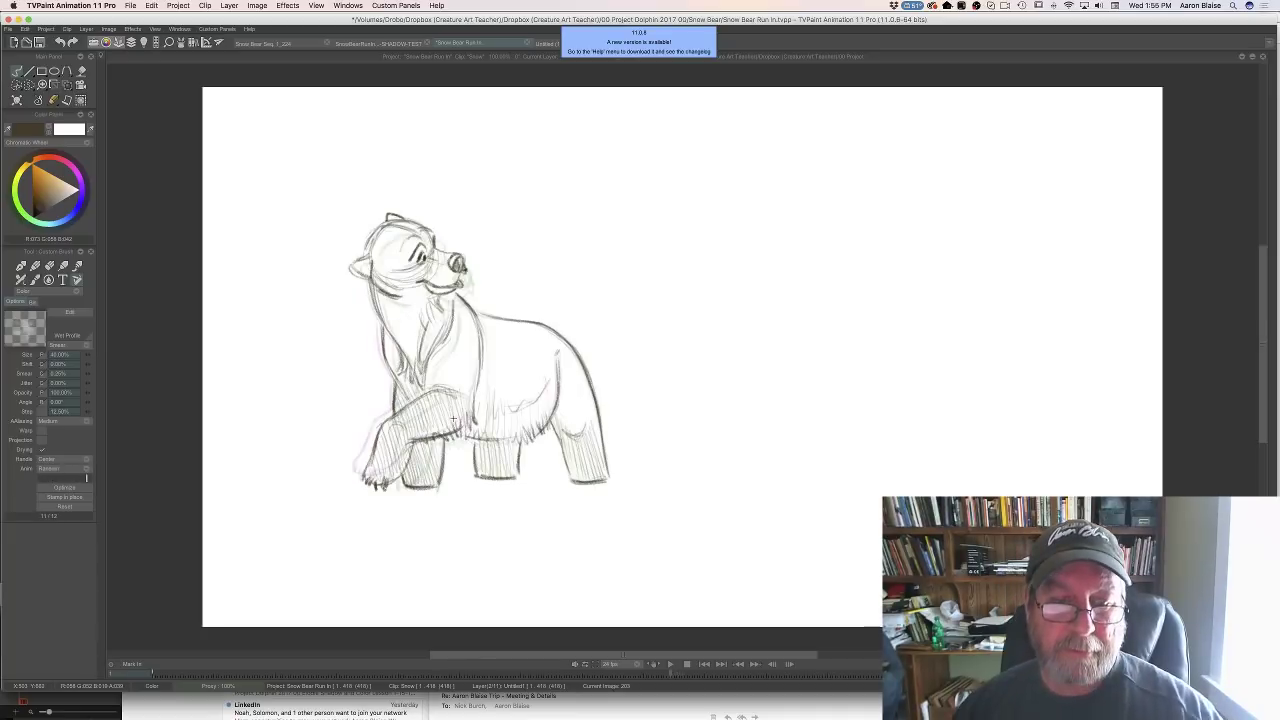
pyautogui.press('Right')
pyautogui.press('Left')
pyautogui.press('Right')
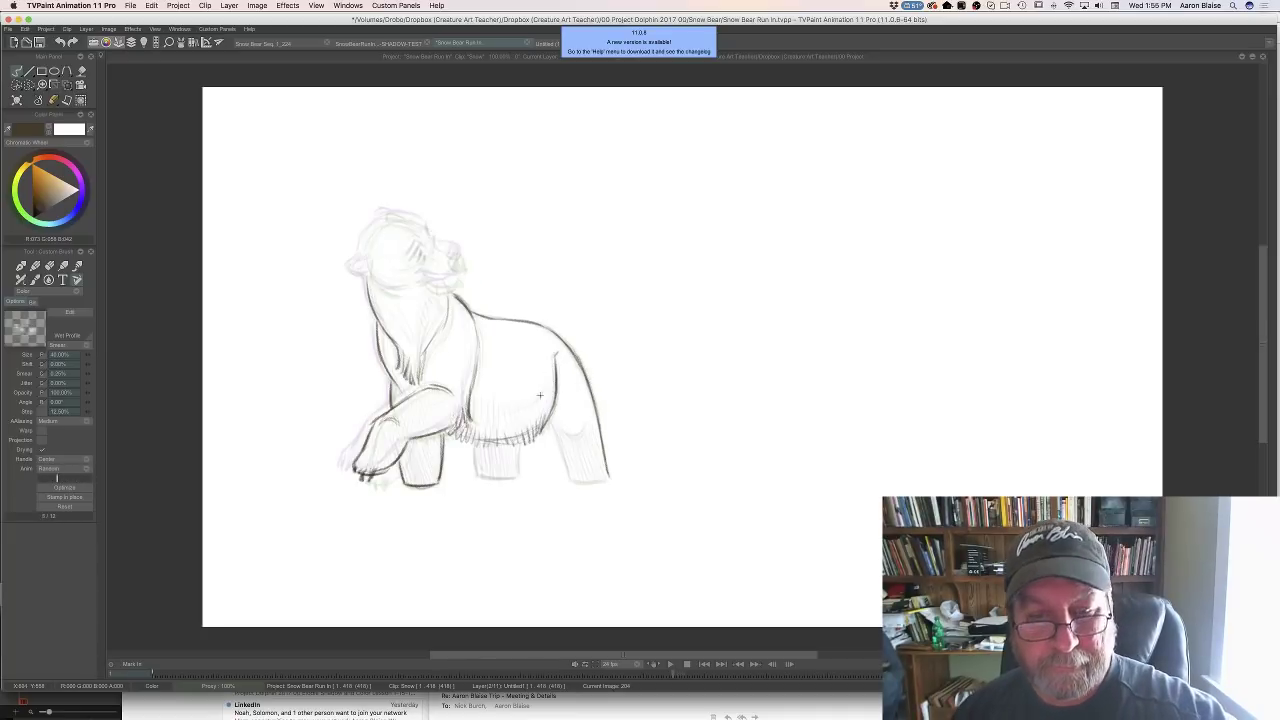
pyautogui.moveTo(540, 395); pyautogui.dragTo(492, 408)
pyautogui.press('Left')
pyautogui.press('Right')
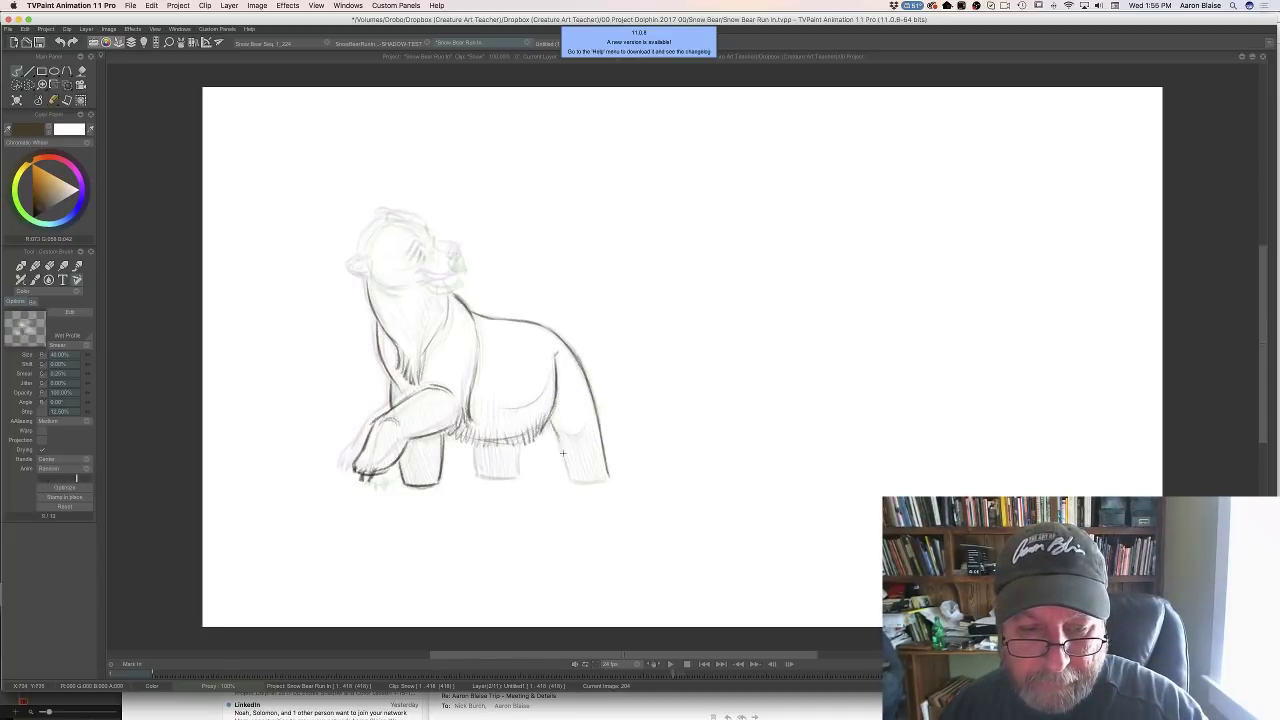
# Outline the inner edge, knee and foot of the rearmost hind leg, and shade its lower part with hatching
pyautogui.moveTo(564, 444); pyautogui.dragTo(569, 479)
pyautogui.moveTo(550, 418)
pyautogui.mouseDown()
pyautogui.moveTo(572, 481)
pyautogui.moveTo(563, 429)
pyautogui.mouseUp()
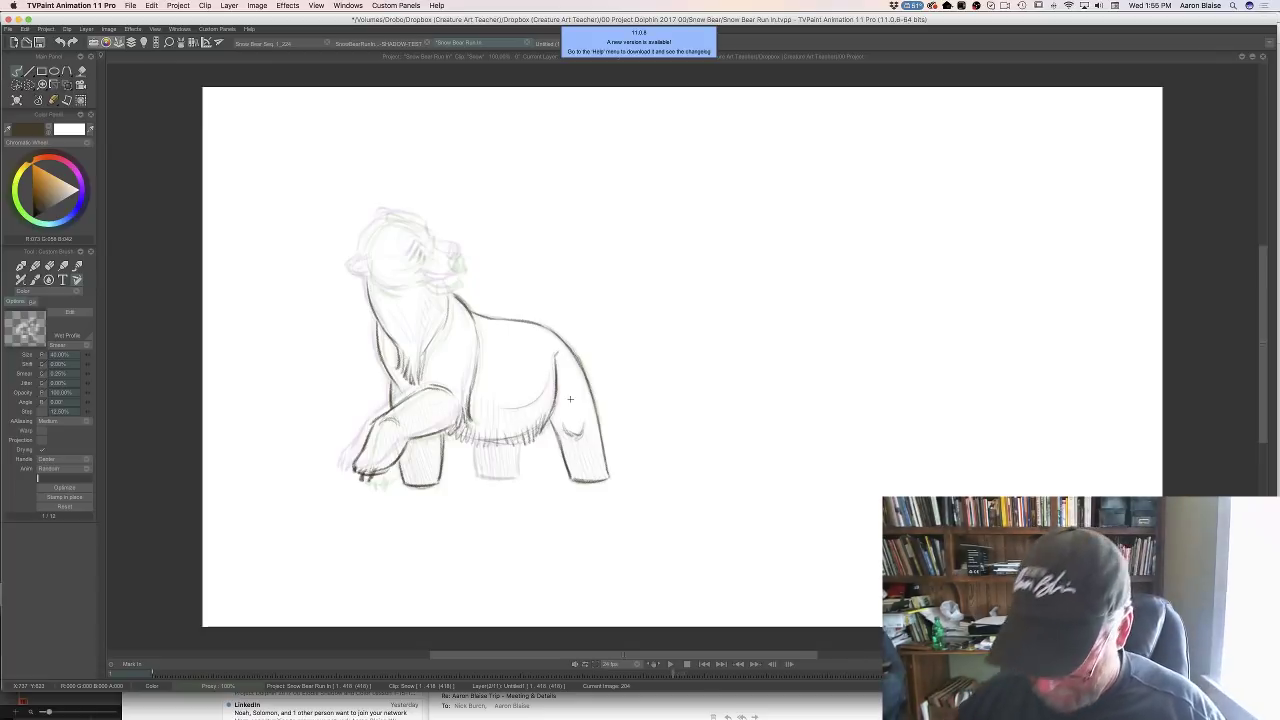
pyautogui.press('Left')
pyautogui.press('Right')
pyautogui.press('Left')
pyautogui.press('Right')
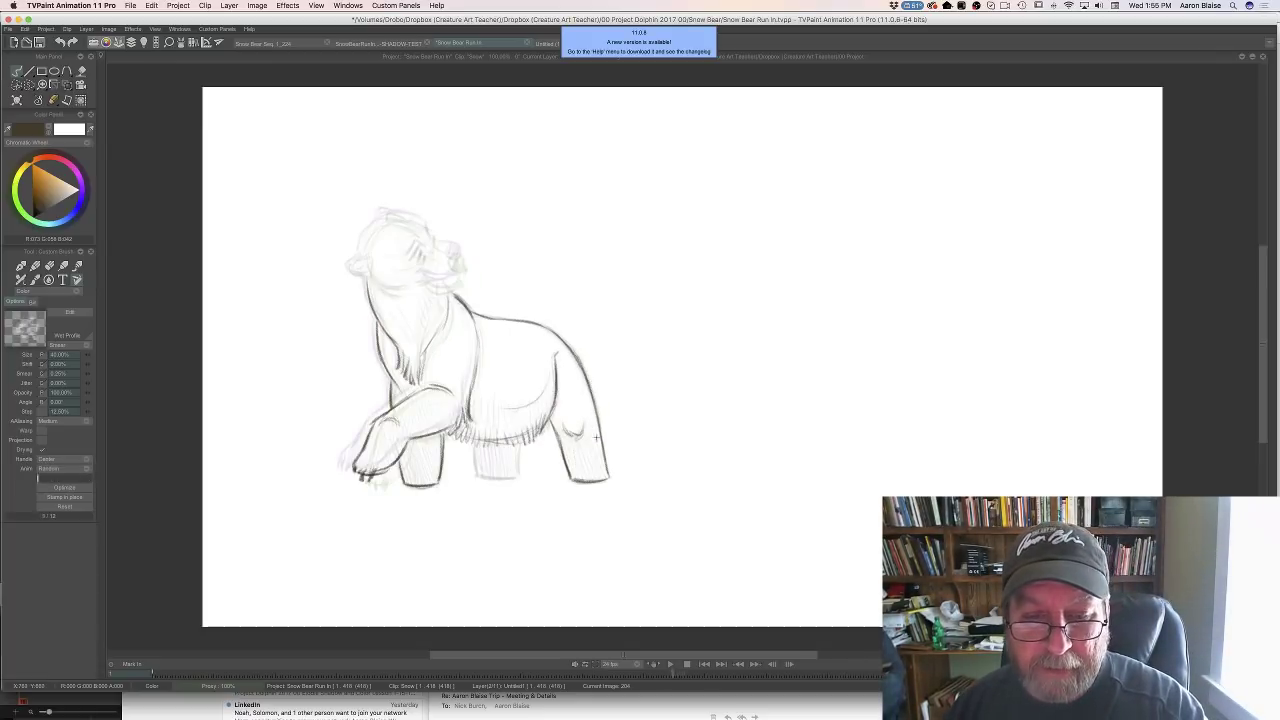
pyautogui.moveTo(596, 436)
pyautogui.mouseDown()
pyautogui.moveTo(604, 480)
pyautogui.moveTo(574, 480)
pyautogui.mouseUp()
pyautogui.press('Left')
pyautogui.press('Right')
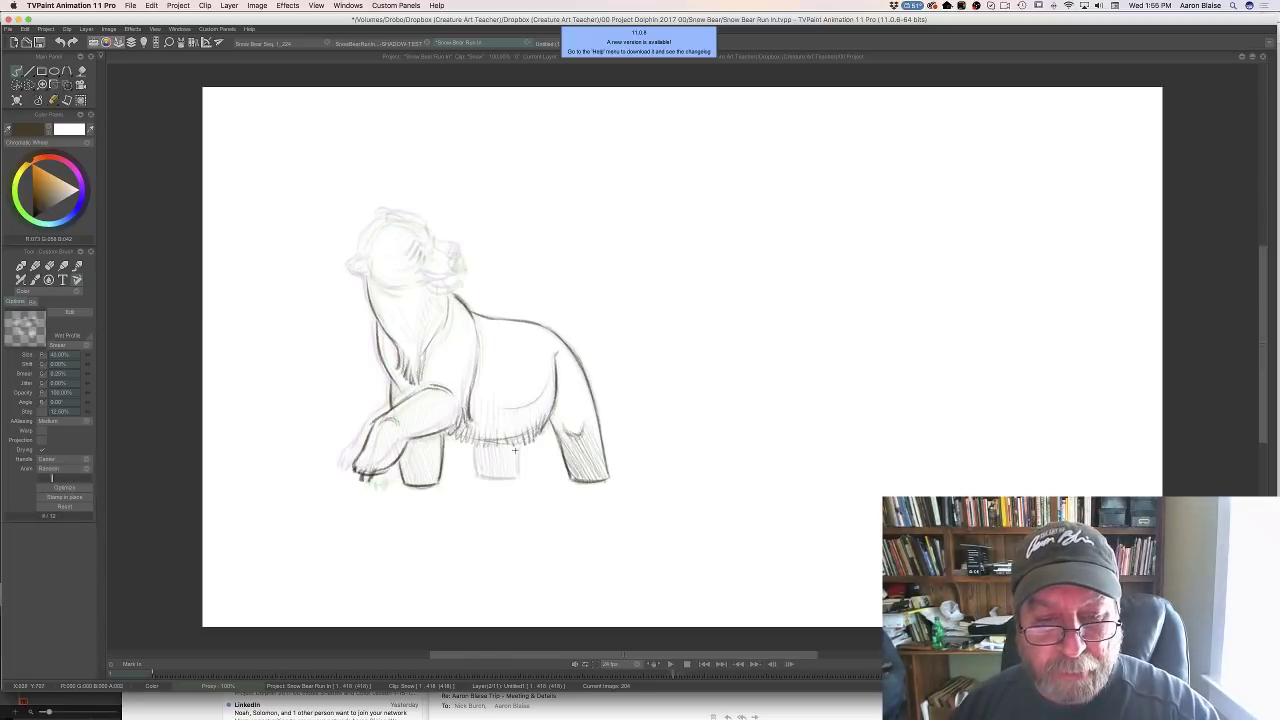
# Outline the other hind leg below the belly fur, comparing it with the previous drawing
pyautogui.moveTo(512, 444)
pyautogui.mouseDown()
pyautogui.moveTo(520, 478)
pyautogui.moveTo(475, 460)
pyautogui.moveTo(479, 477)
pyautogui.mouseUp()
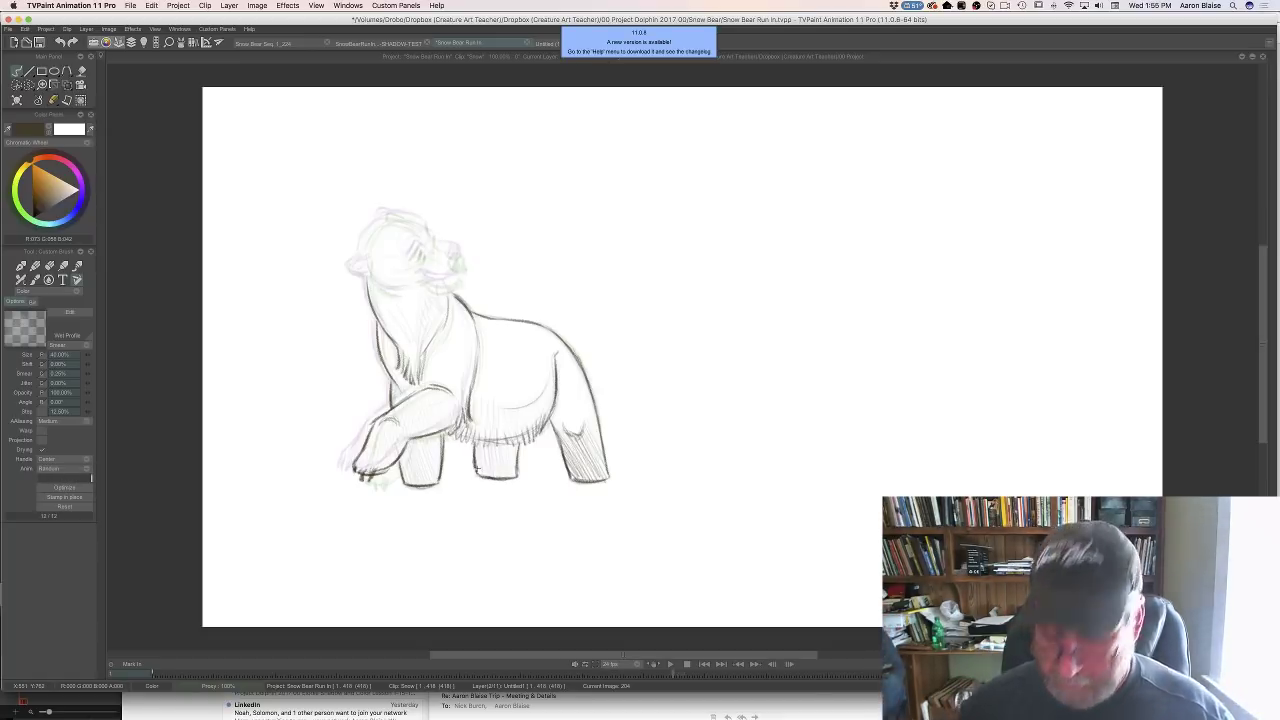
pyautogui.press('Left')
pyautogui.press('Right')
pyautogui.press('Left')
pyautogui.press('Right')
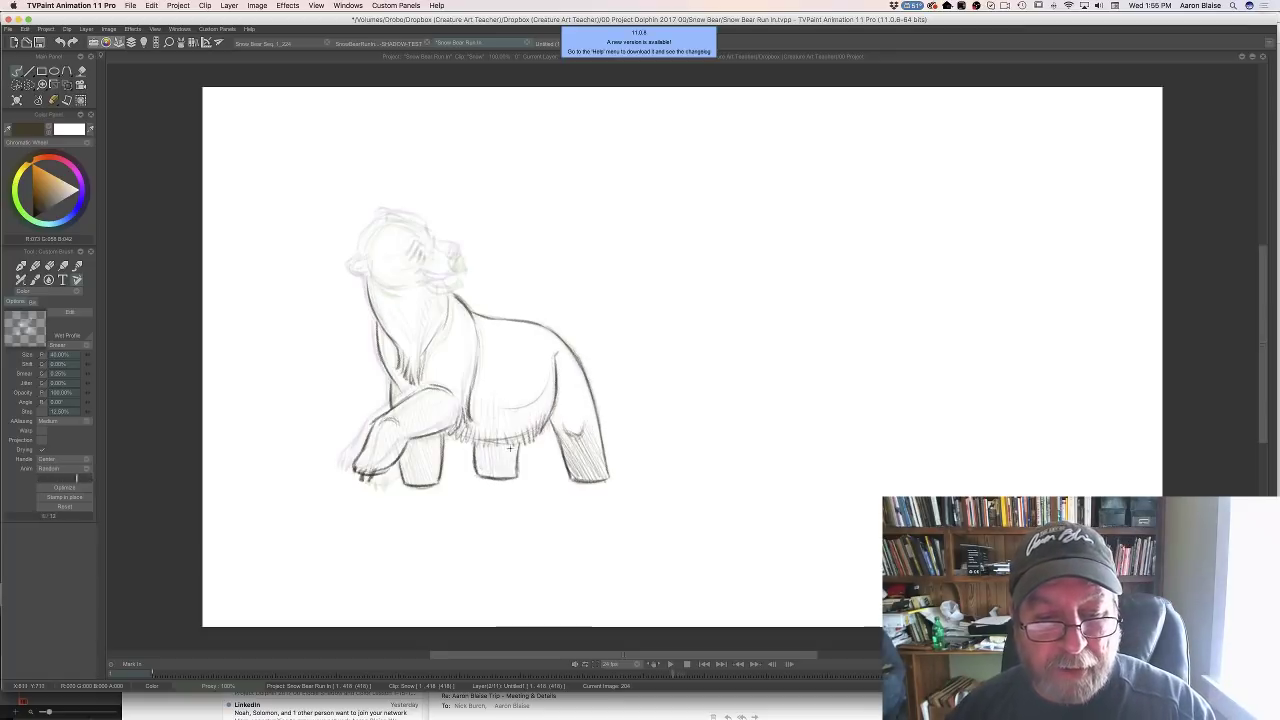
# Shade the hind leg under the belly with hatching strokes and check it against the previous drawing
pyautogui.moveTo(508, 445); pyautogui.dragTo(512, 473)
pyautogui.moveTo(499, 446); pyautogui.dragTo(507, 478)
pyautogui.moveTo(489, 446)
pyautogui.mouseDown()
pyautogui.moveTo(501, 476)
pyautogui.moveTo(477, 479)
pyautogui.mouseUp()
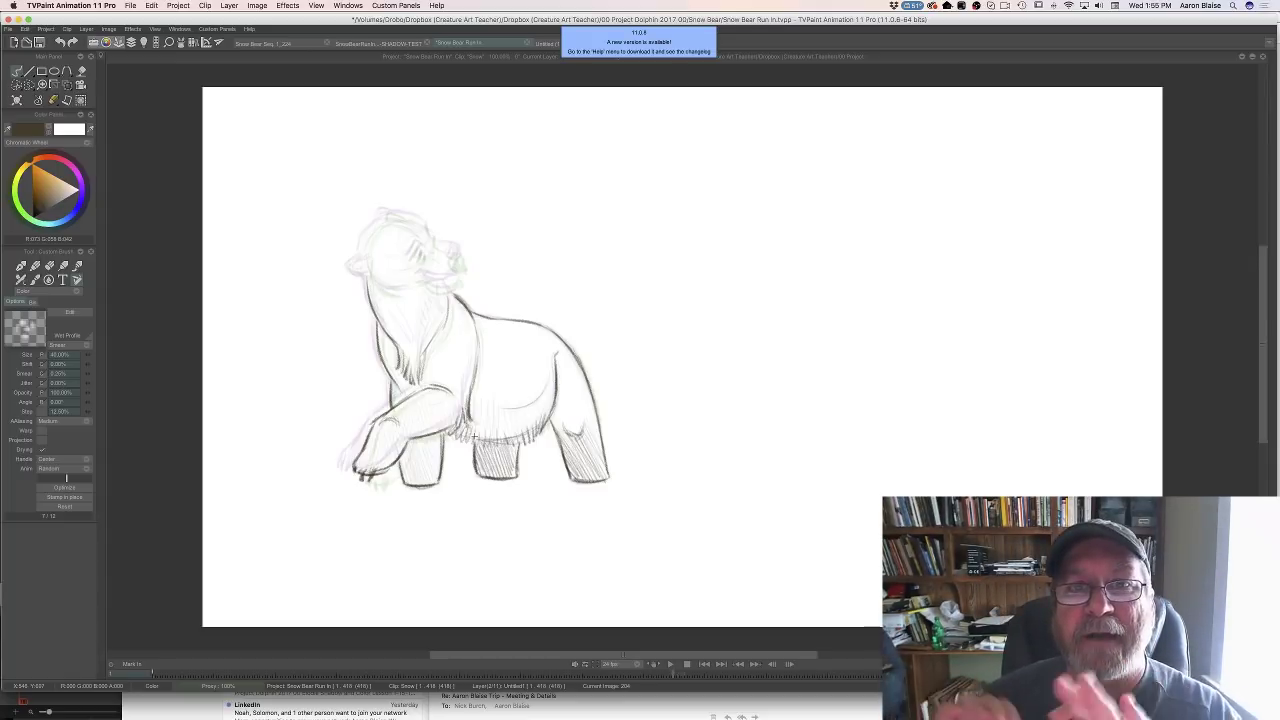
pyautogui.press('Left')
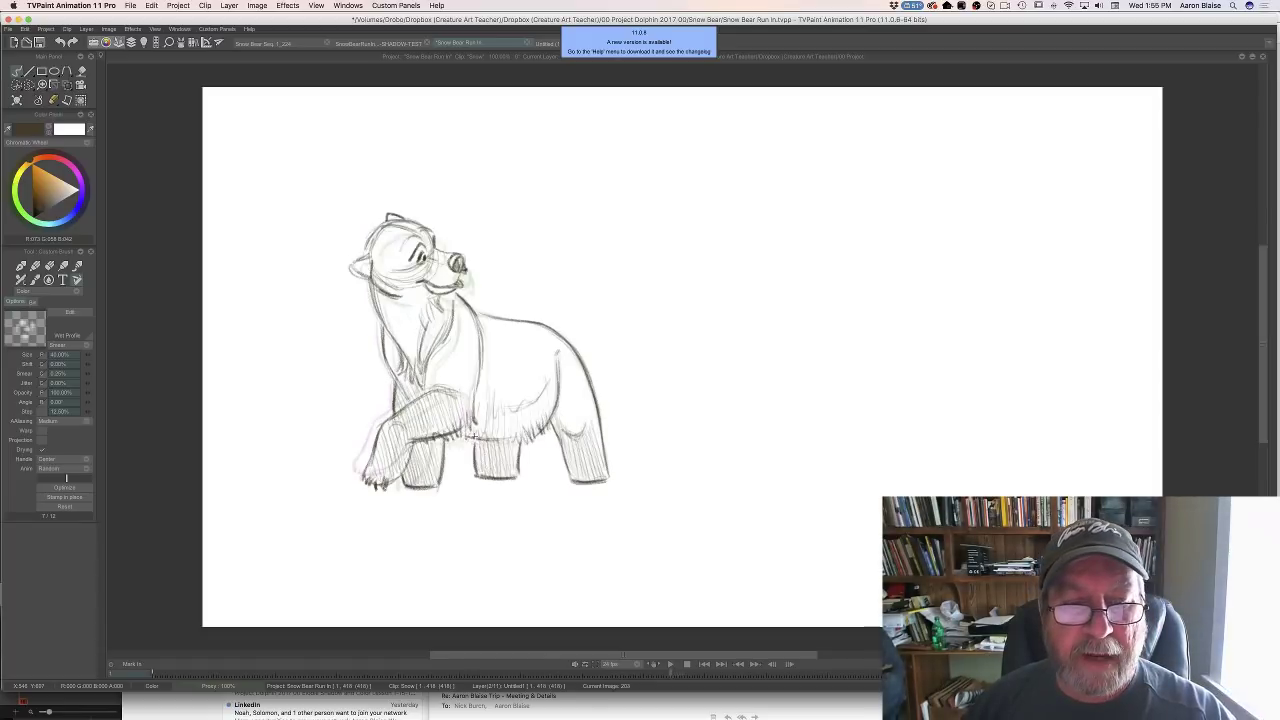
pyautogui.press('Right')
pyautogui.press('Left')
pyautogui.press('Right')
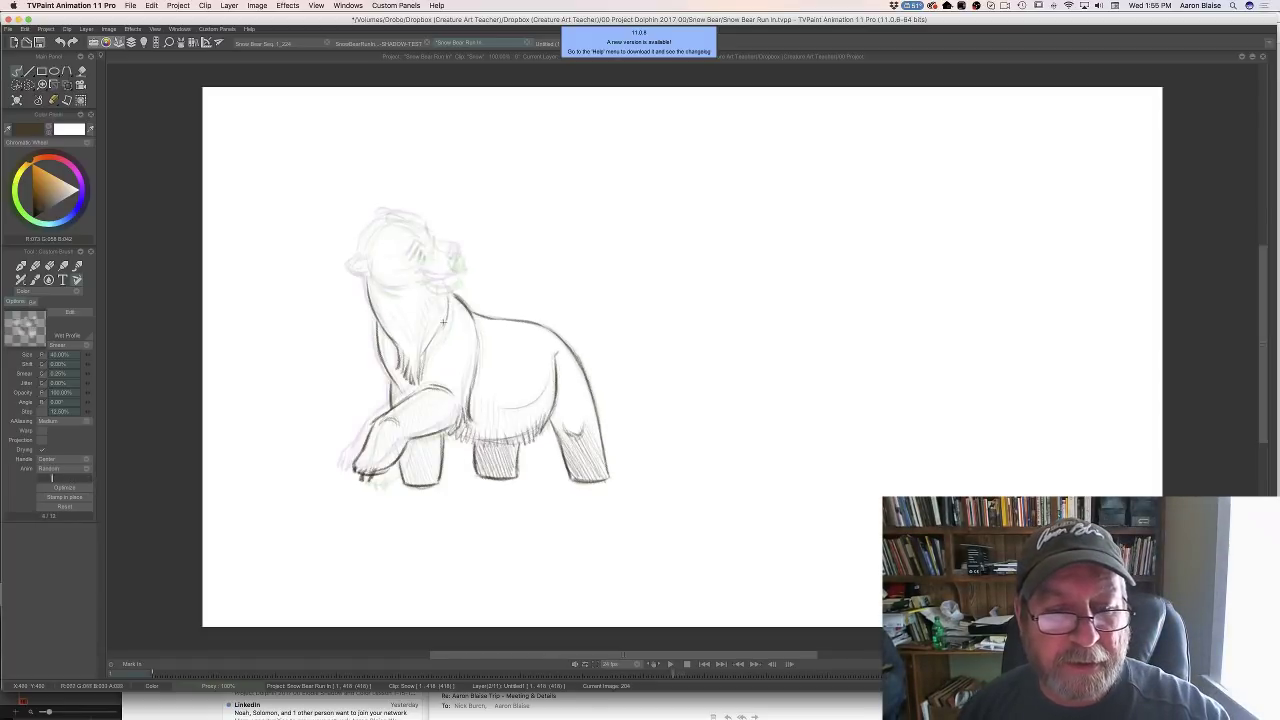
# Add strokes to the chest fur and sketch the curve of the top of the head, comparing with the neighbouring drawings
pyautogui.moveTo(443, 322); pyautogui.dragTo(426, 350)
pyautogui.press('Left')
pyautogui.press('Right')
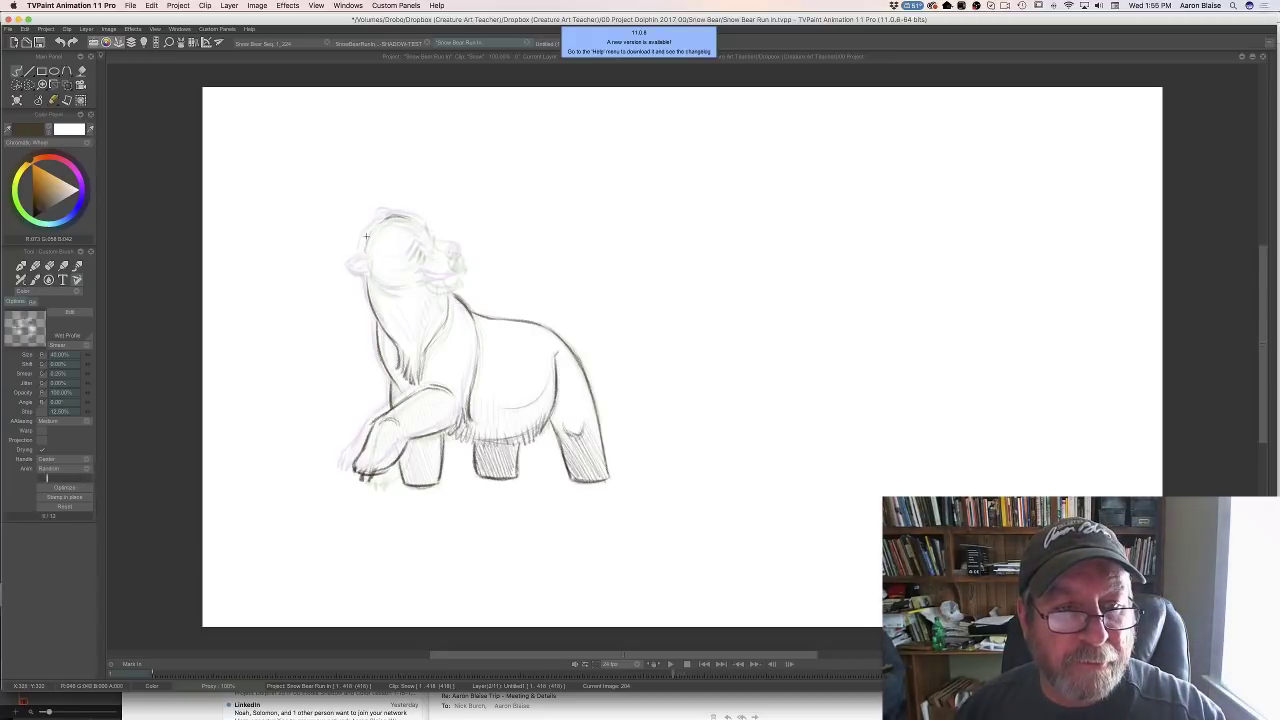
pyautogui.press('Right')
pyautogui.press('Left')
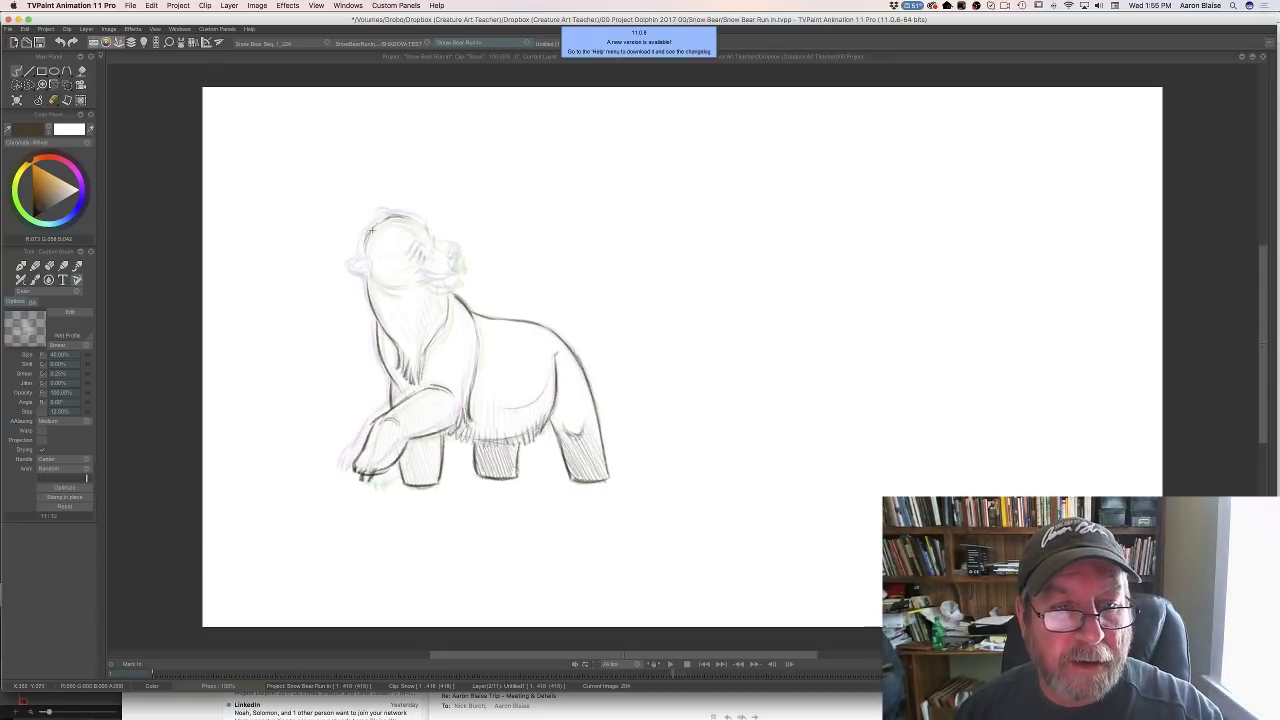
# Erase the stray line over the top of the head with the eraser and compare with the neighbouring drawing
pyautogui.press('e')
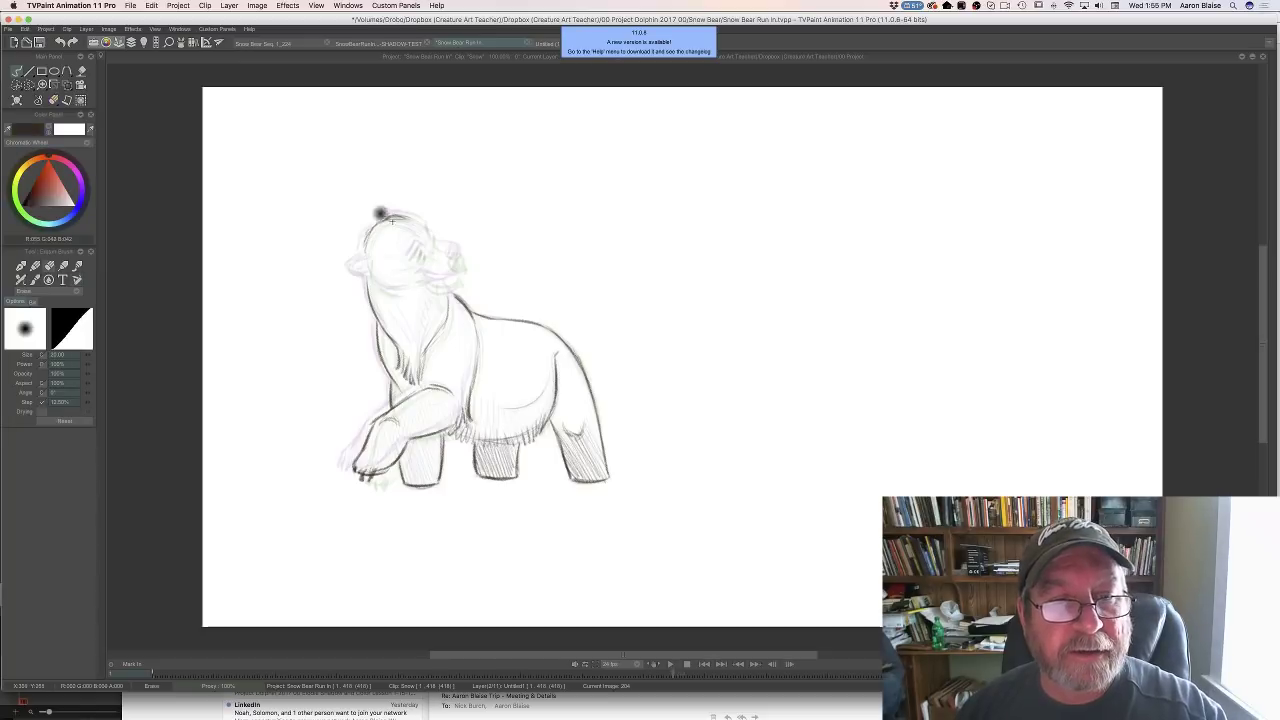
pyautogui.moveTo(394, 219)
pyautogui.mouseDown()
pyautogui.moveTo(367, 245)
pyautogui.moveTo(416, 213)
pyautogui.mouseUp()
pyautogui.press('Right')
pyautogui.press('Left')
# Redraw the top and back of the head with the pencil brush, flipping to the neighbouring drawing to check the curve
pyautogui.press('b')
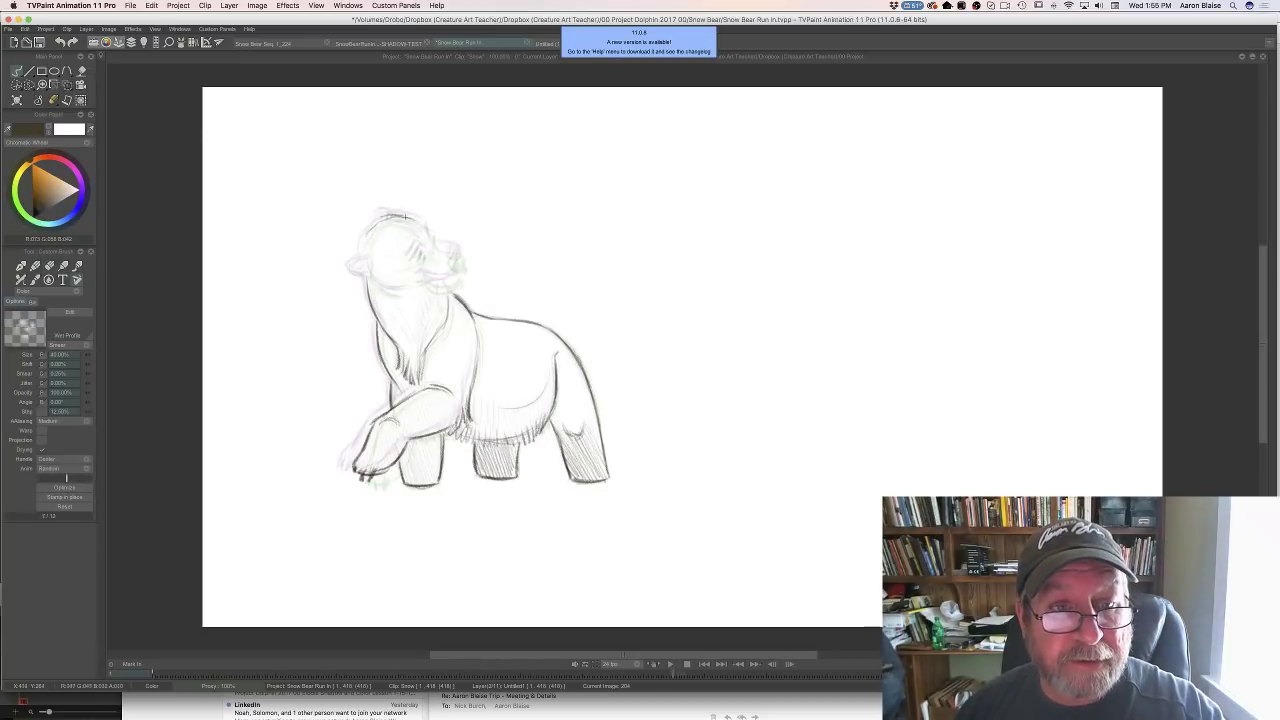
pyautogui.press('Right')
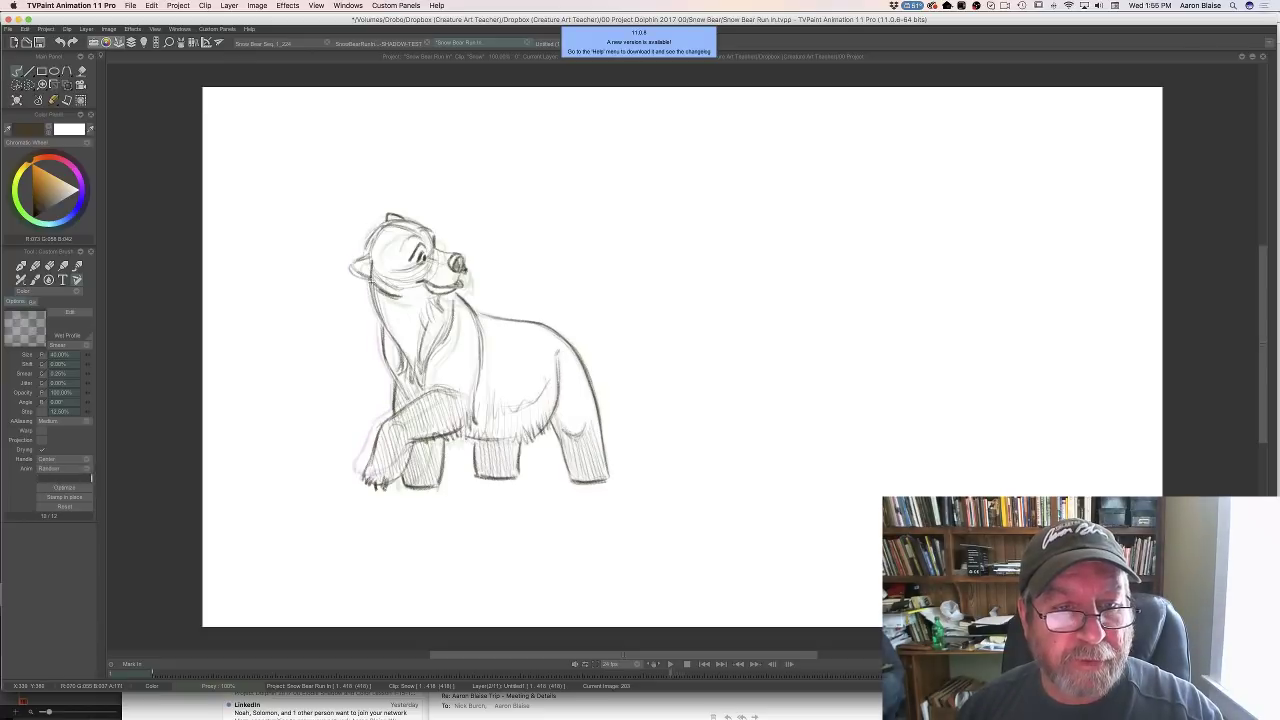
pyautogui.press('Left')
pyautogui.press('Right')
pyautogui.press('Left')
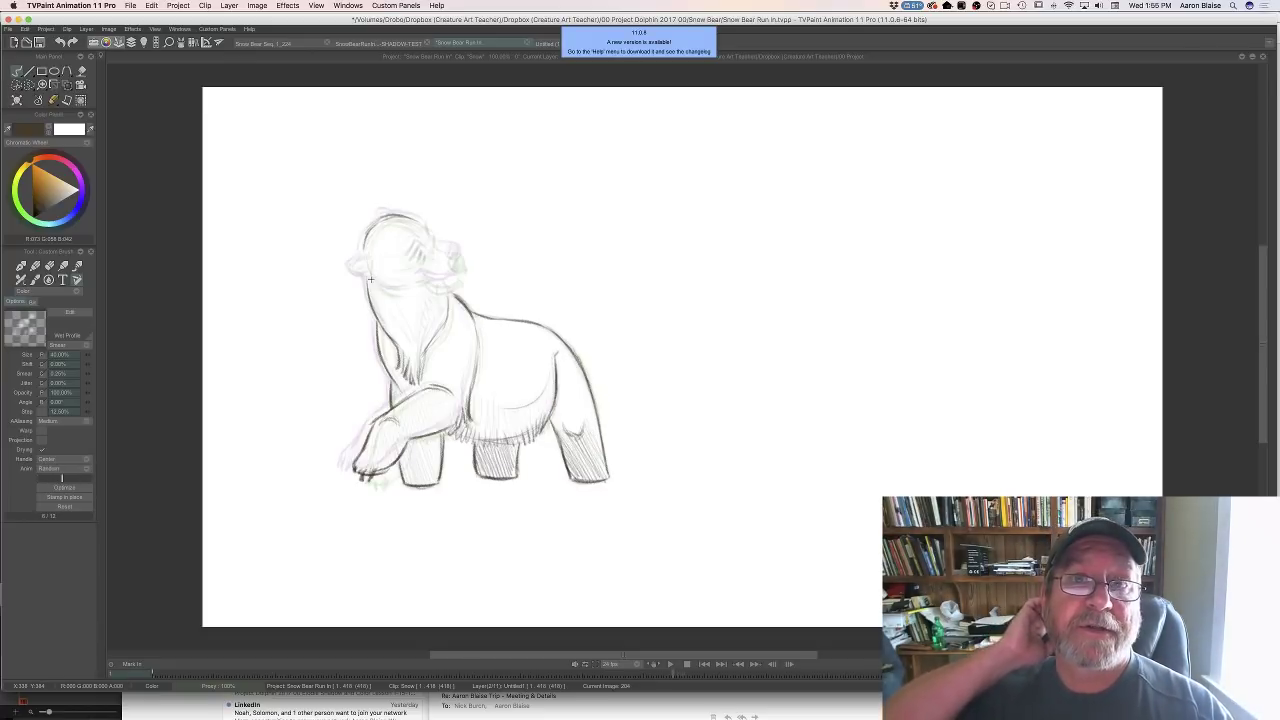
pyautogui.press('Right')
pyautogui.press('Left')
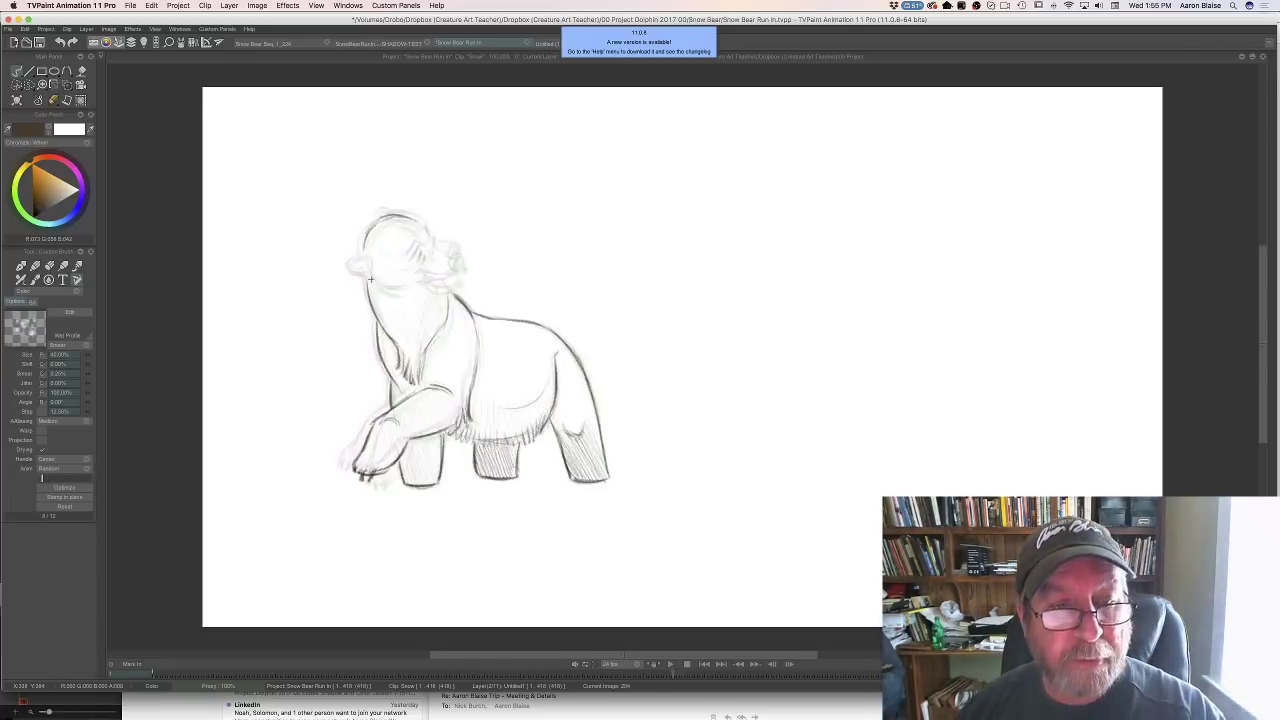
# Draw the cheek line from the ear down to the throat, comparing it with the neighbouring drawing
pyautogui.press('Right')
pyautogui.press('Left')
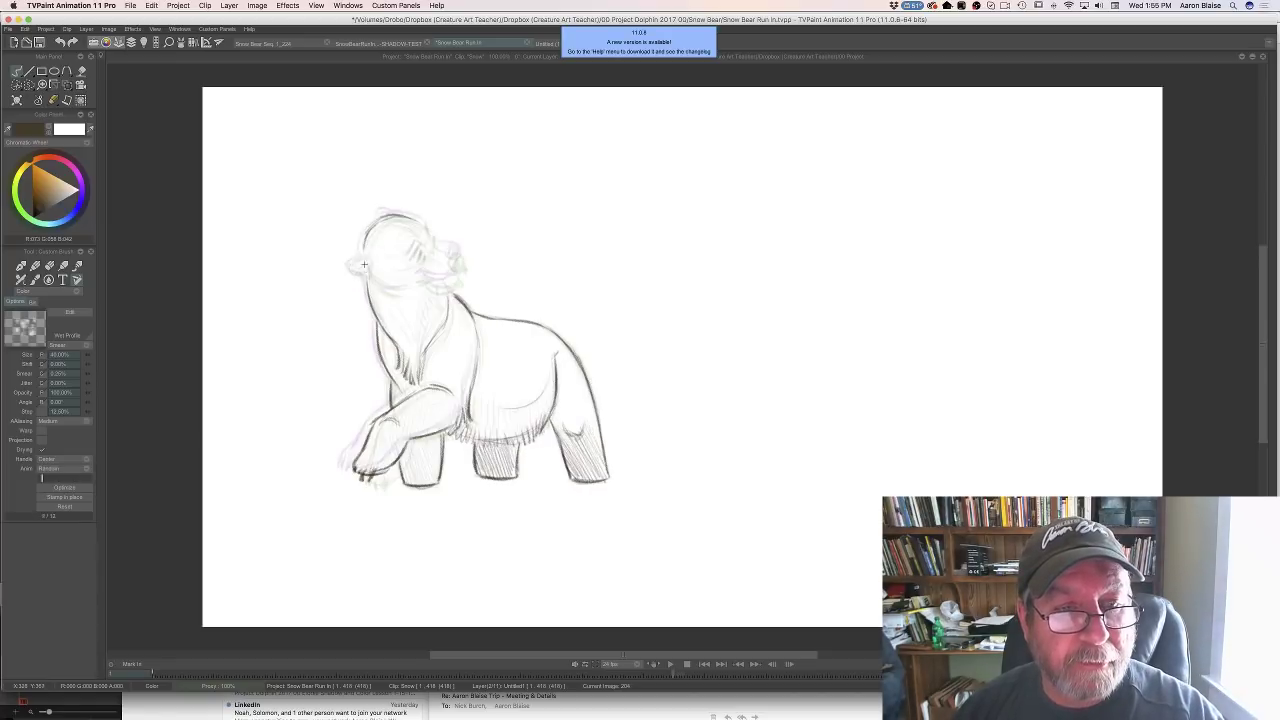
pyautogui.moveTo(369, 268); pyautogui.dragTo(404, 308)
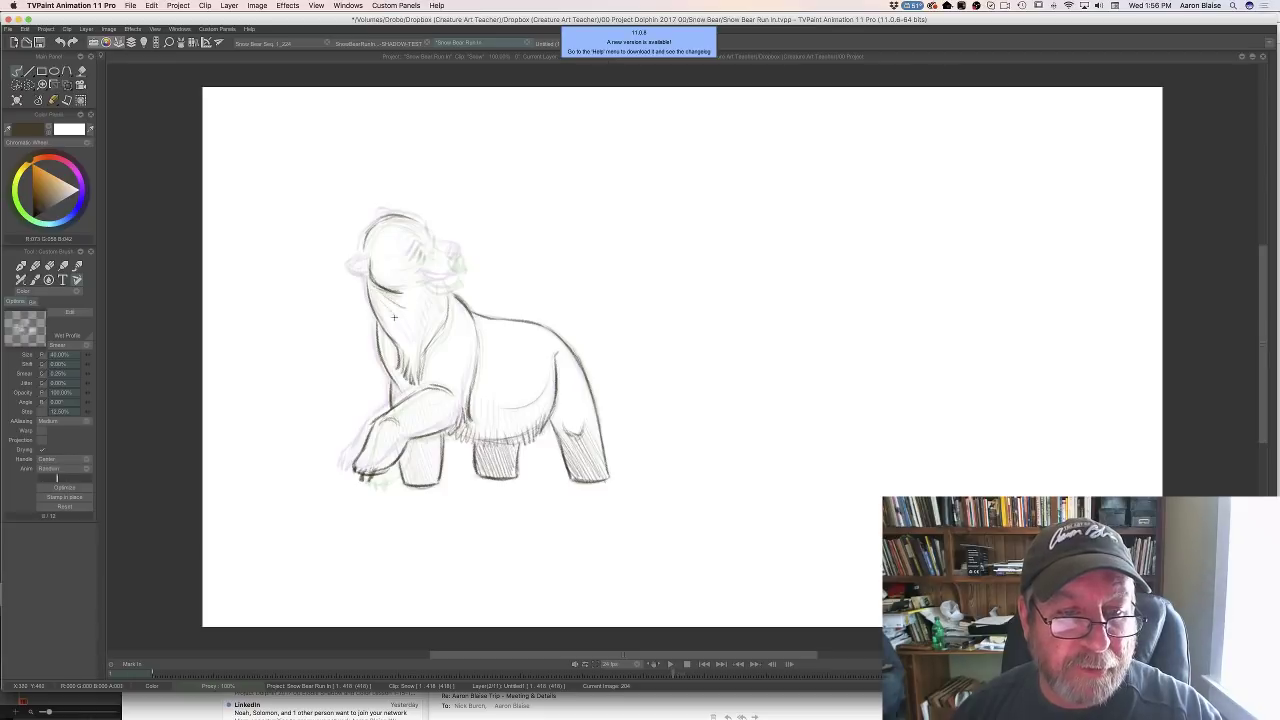
pyautogui.press('Right')
pyautogui.press('Left')
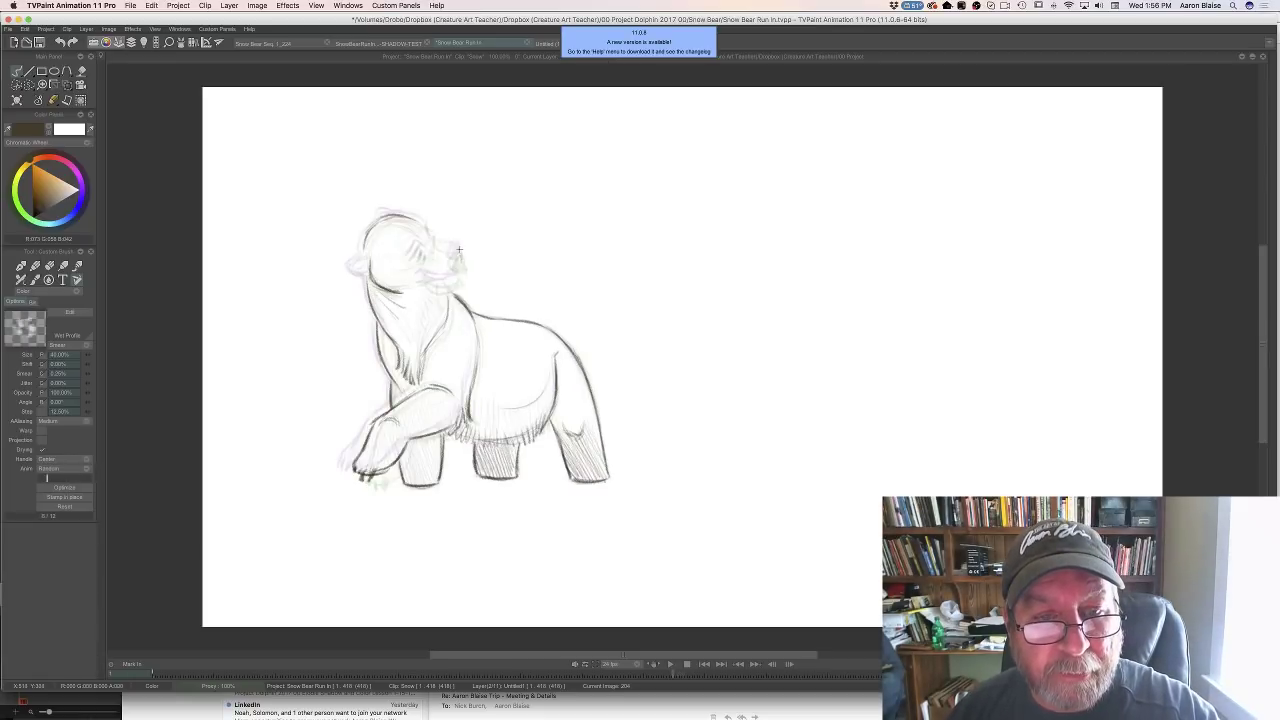
# Outline the nose at the tip of the muzzle and start filling it in, checking it against the neighbouring drawings
pyautogui.press('Right')
pyautogui.press('Left')
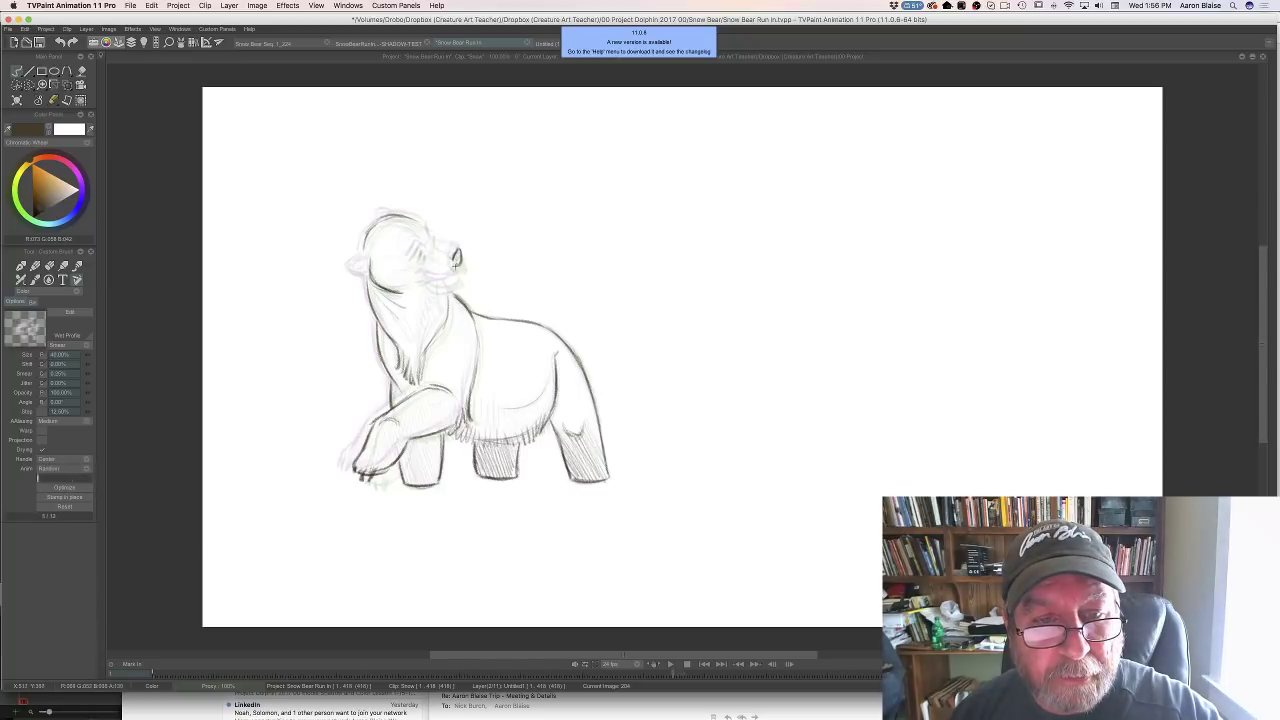
pyautogui.press('Right')
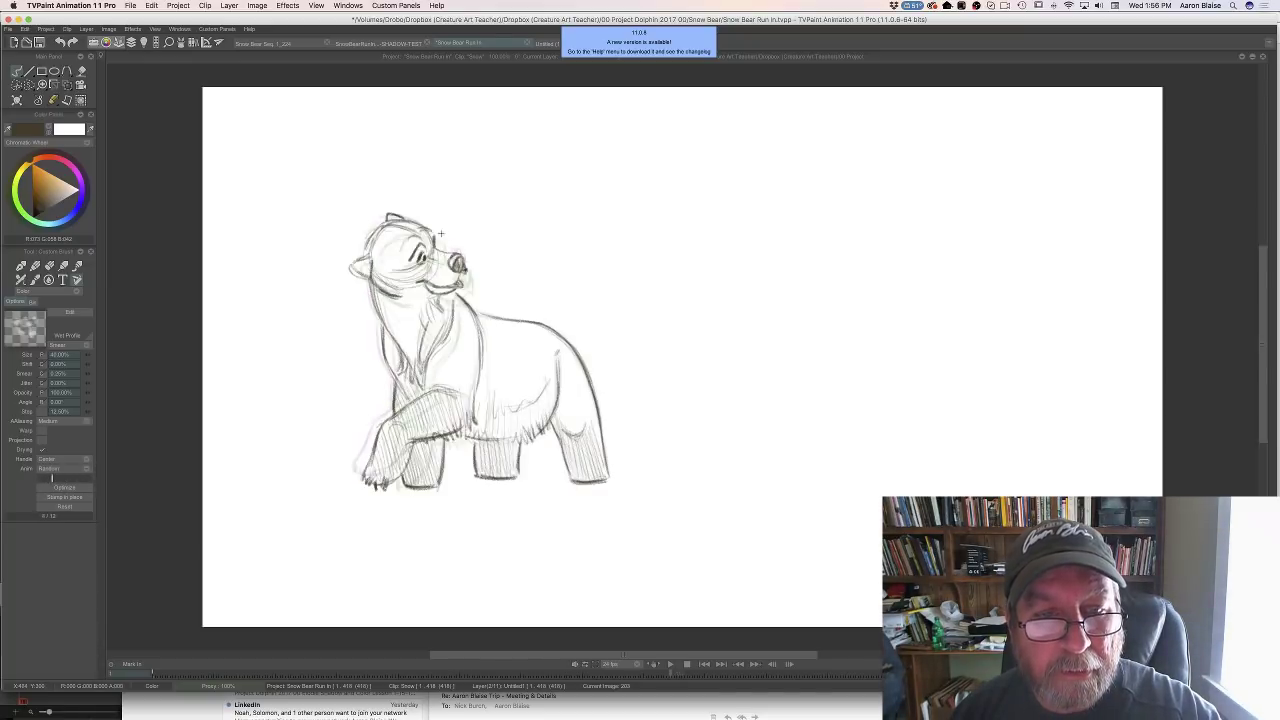
pyautogui.press('Left')
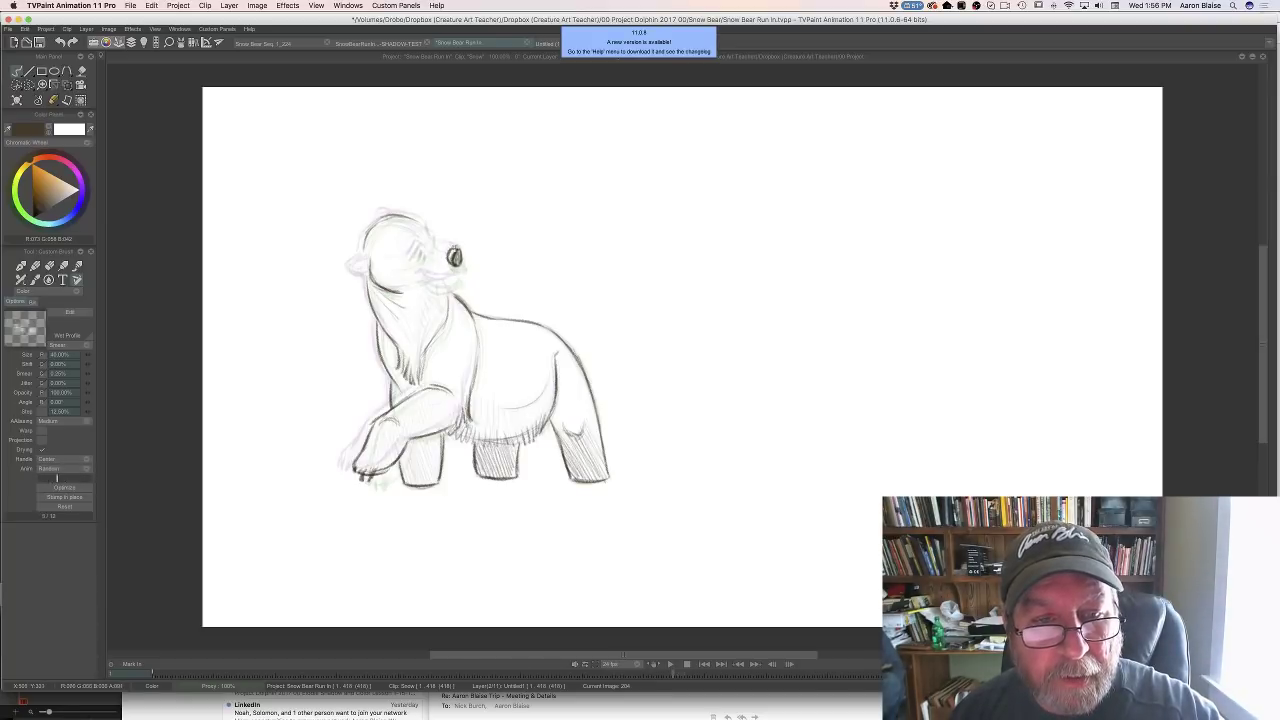
# Flip back and forth through the drawings around frame 204 to examine how the nose and head move
pyautogui.press('Left')
pyautogui.press('Right')
pyautogui.press('Right')
pyautogui.press('Right')
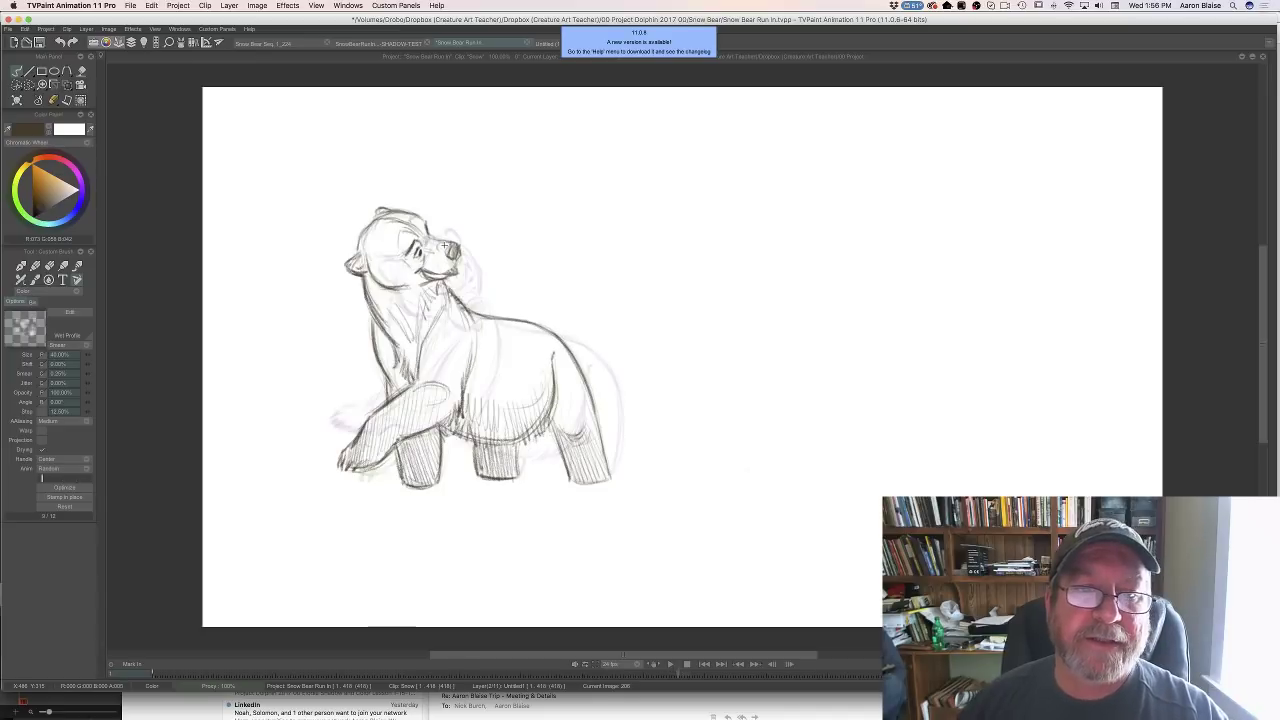
pyautogui.press('Left')
pyautogui.press('Left')
pyautogui.press('Left')
pyautogui.press('Right')
pyautogui.press('Left')
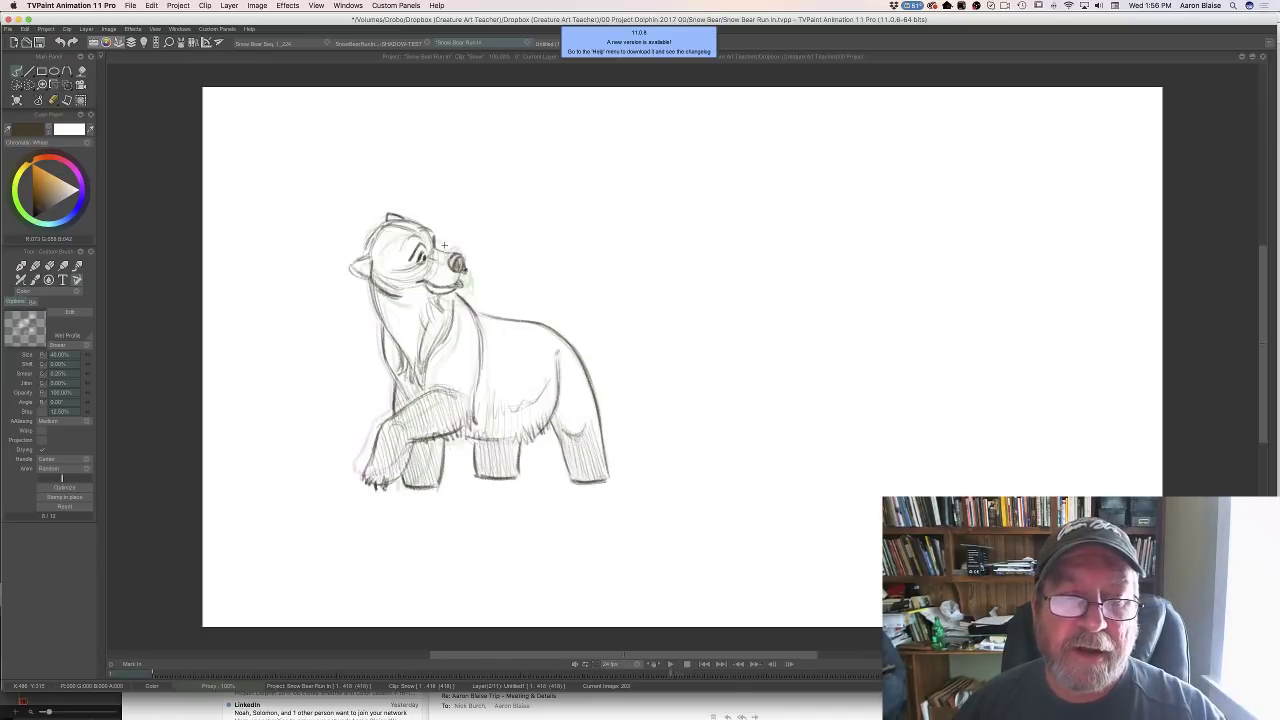
pyautogui.press('Right')
pyautogui.press('Left')
pyautogui.press('Right')
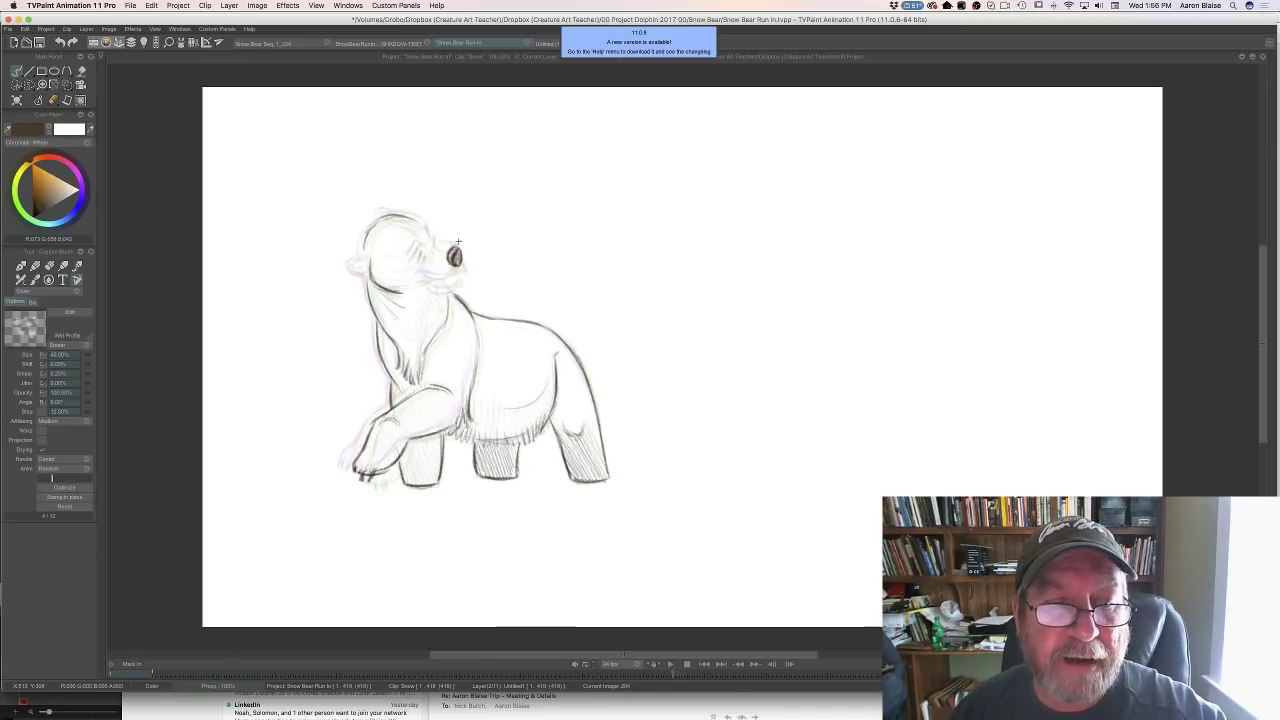
# Darken the shading inside the nose and compare it with the neighbouring drawing
pyautogui.press('Right')
pyautogui.press('Left')
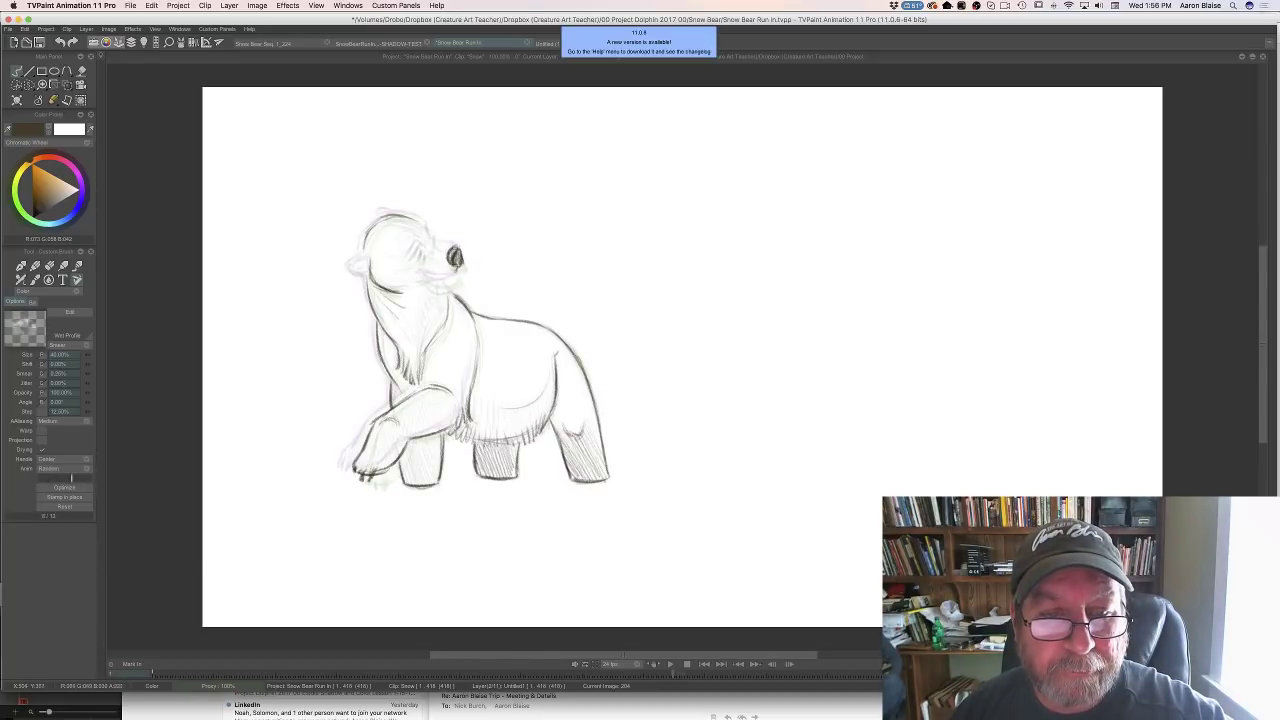
pyautogui.press('Right')
pyautogui.press('Left')
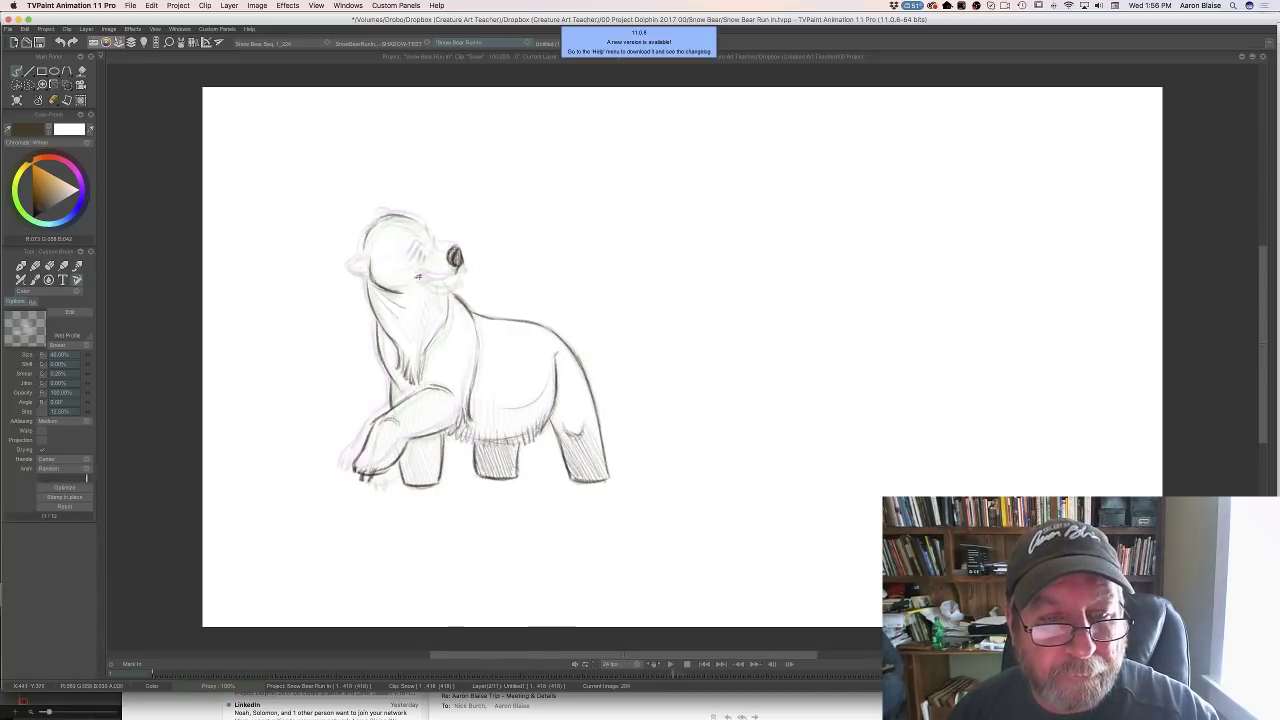
# Draw the mouth line along the muzzle and the lower lip beneath it, checking against the neighbouring drawing
pyautogui.moveTo(415, 276); pyautogui.dragTo(426, 279)
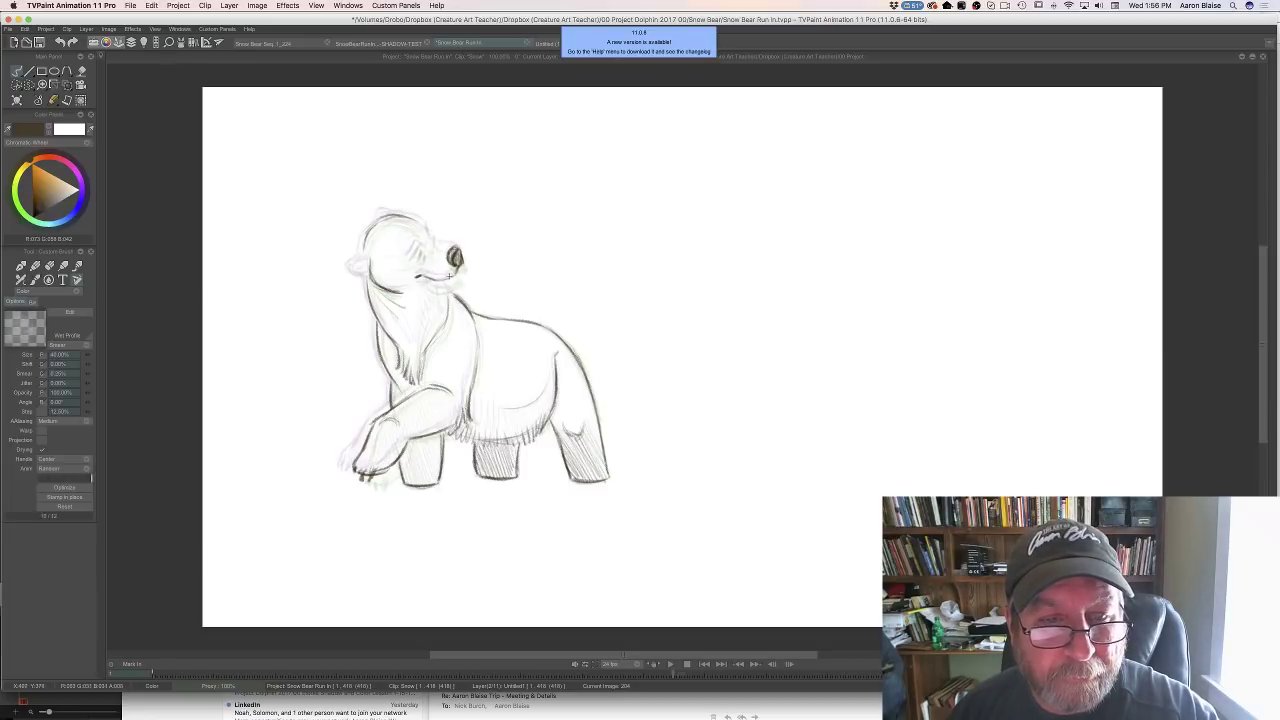
pyautogui.moveTo(426, 278); pyautogui.dragTo(451, 282)
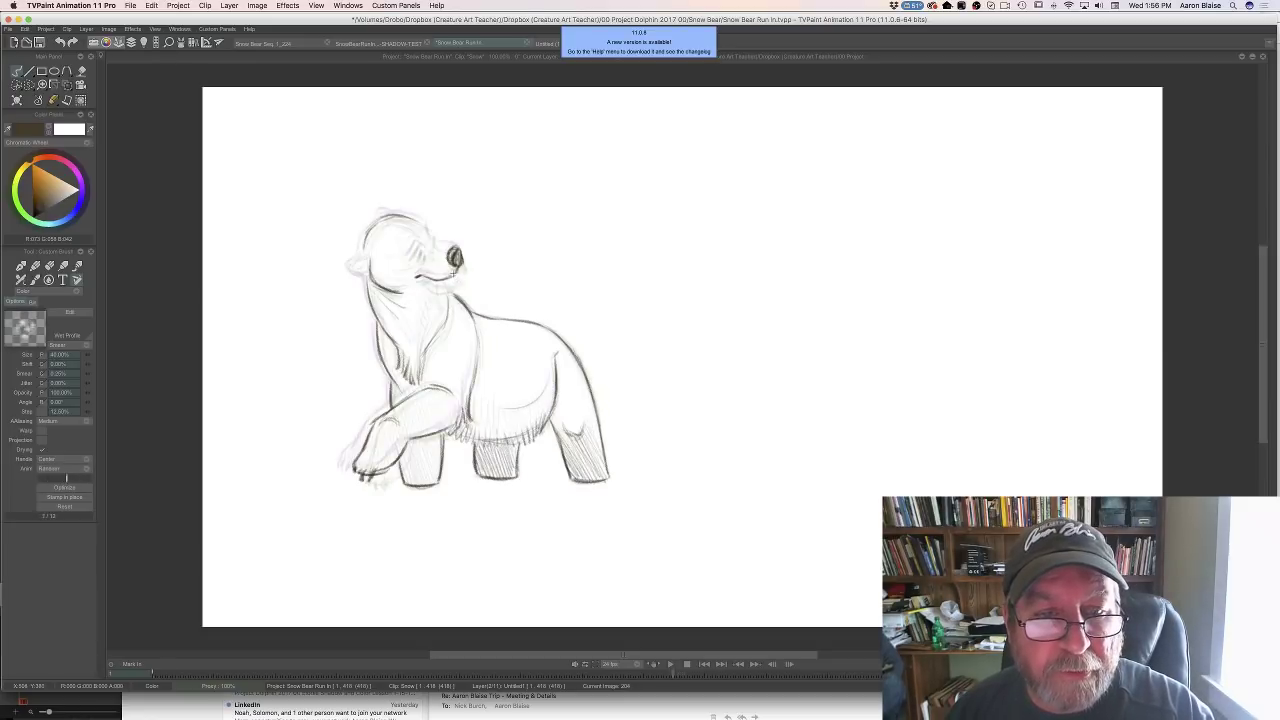
pyautogui.press('Right')
pyautogui.press('Left')
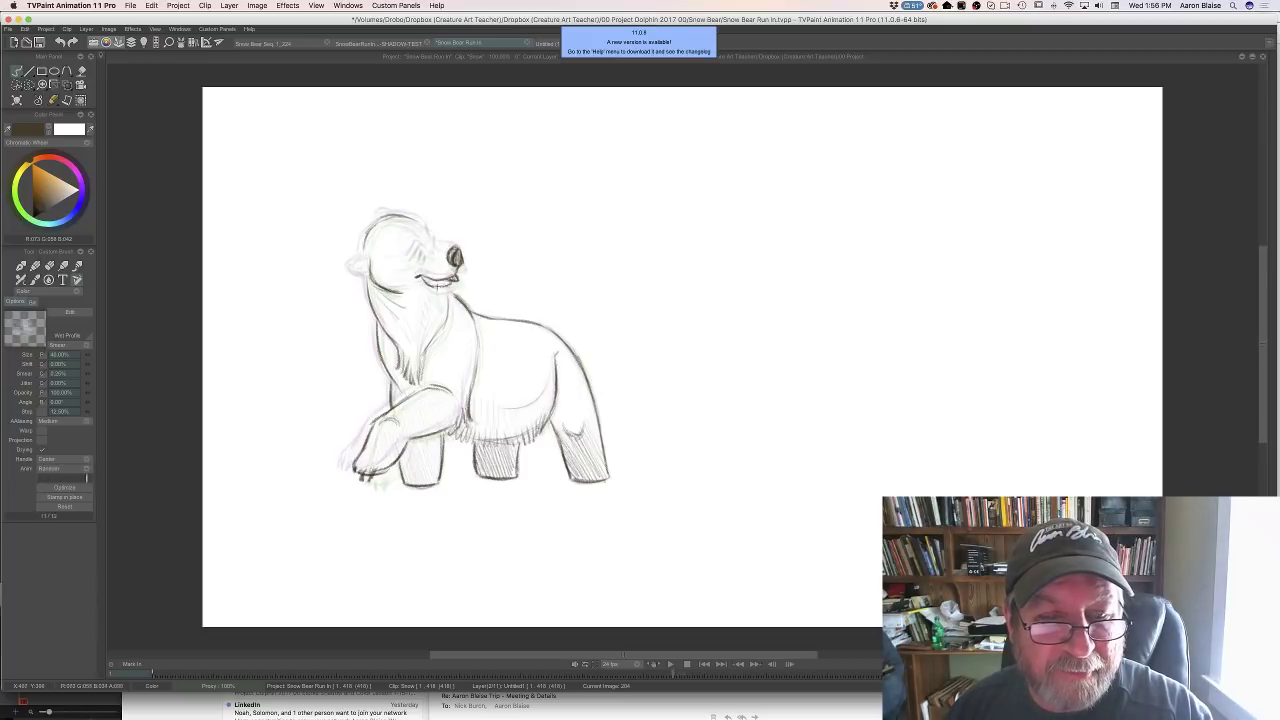
pyautogui.press('Right')
pyautogui.press('Left')
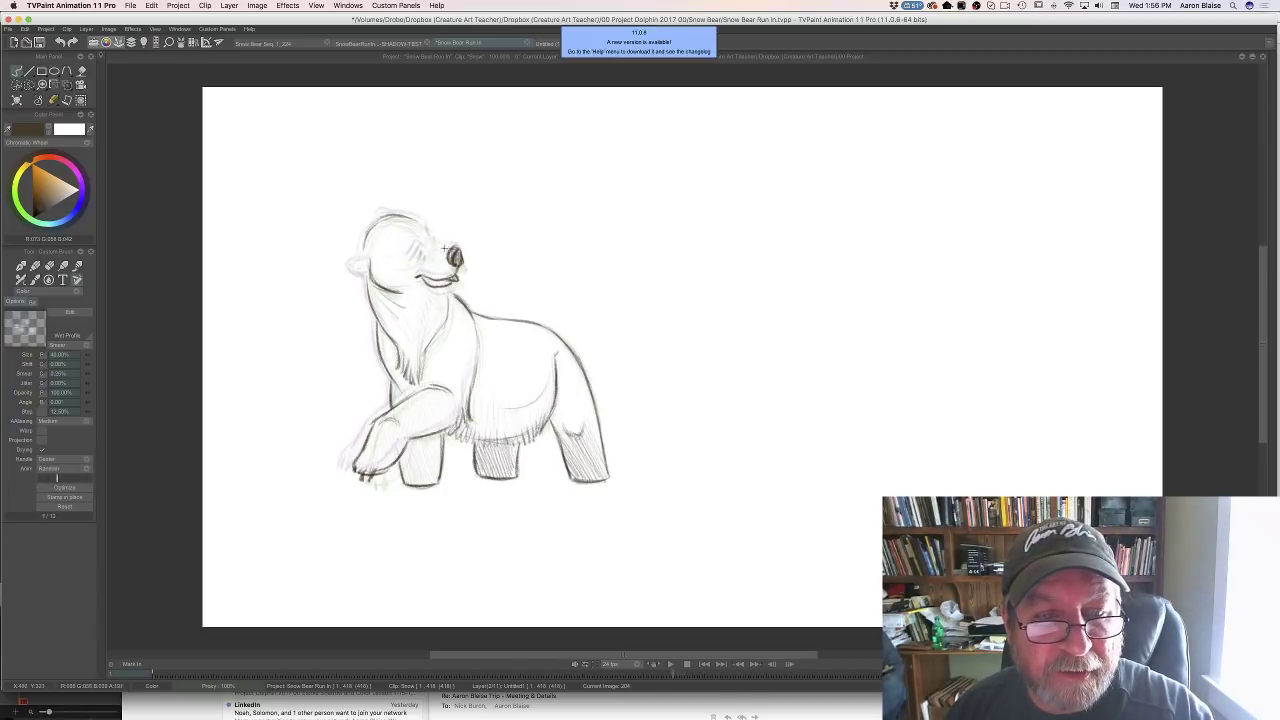
# Draw the bridge of the muzzle and the forehead line above it, comparing with the neighbouring drawings
pyautogui.press('Left')
pyautogui.press('Left')
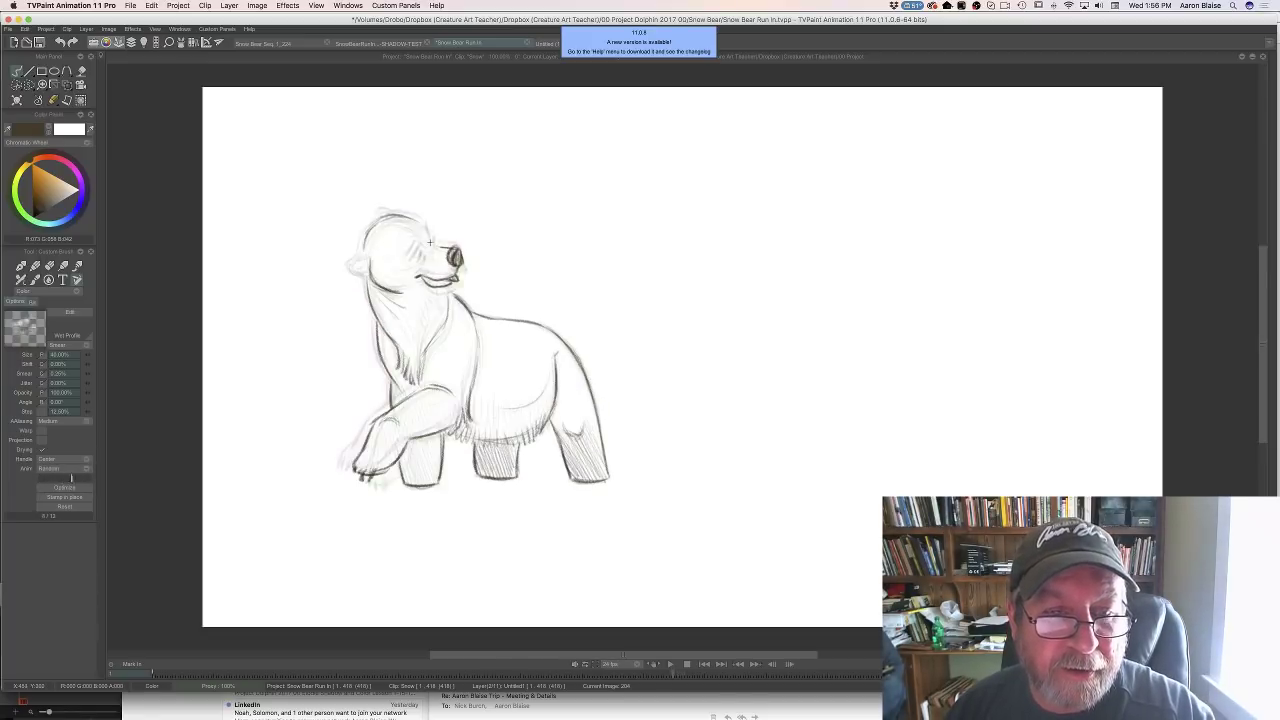
pyautogui.press('Right')
pyautogui.press('Left')
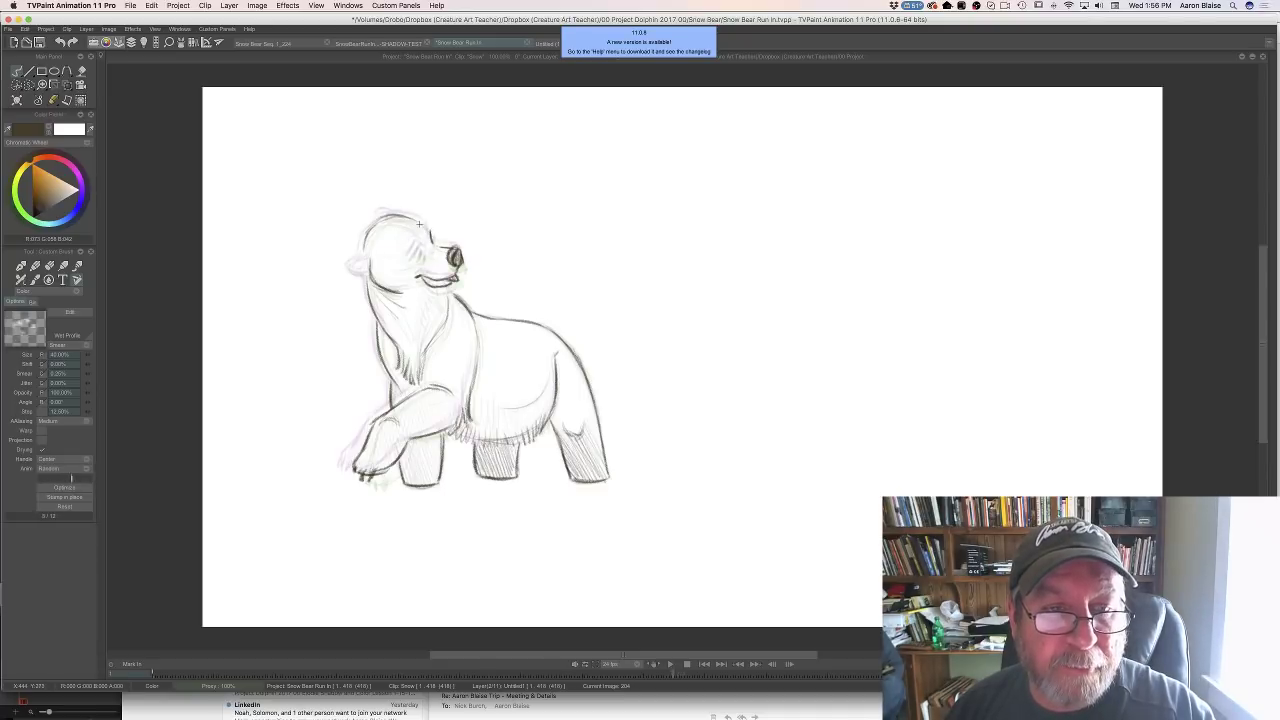
# Draw the eye with its upper contour and dark pupil, flipping to the neighbouring drawing to check placement
pyautogui.press('Right')
pyautogui.press('Left')
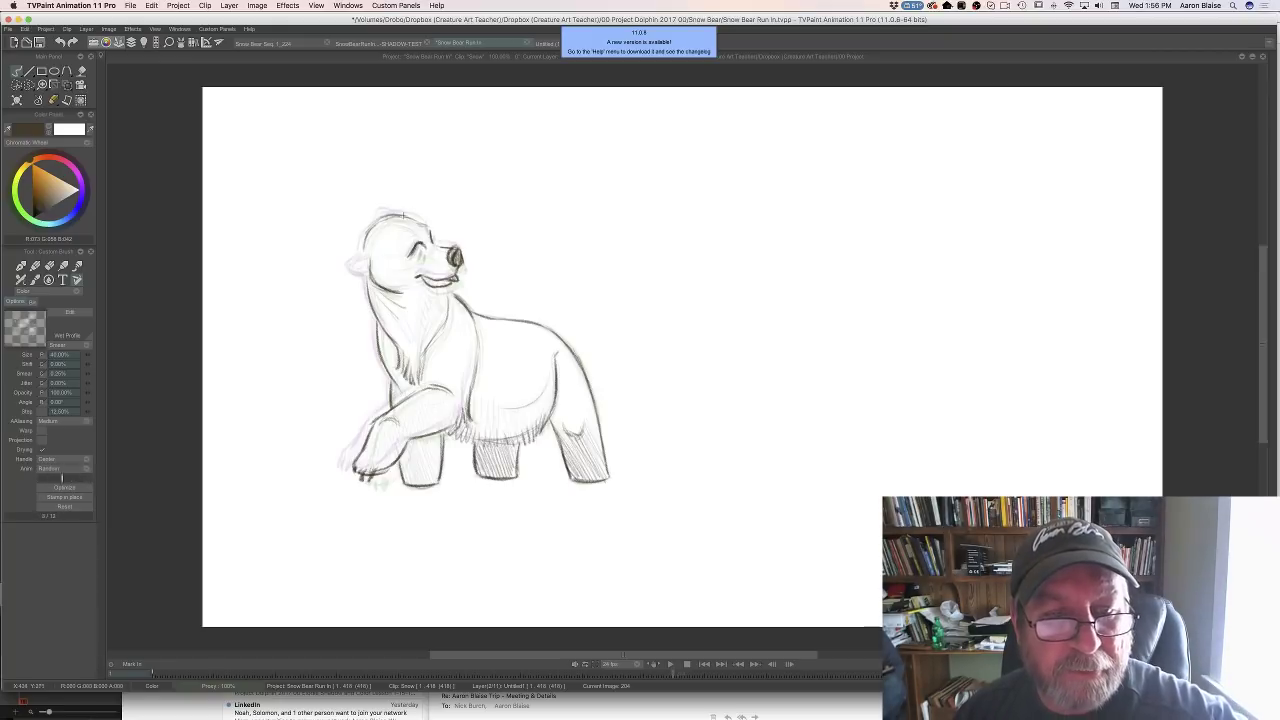
pyautogui.press('Right')
pyautogui.press('Left')
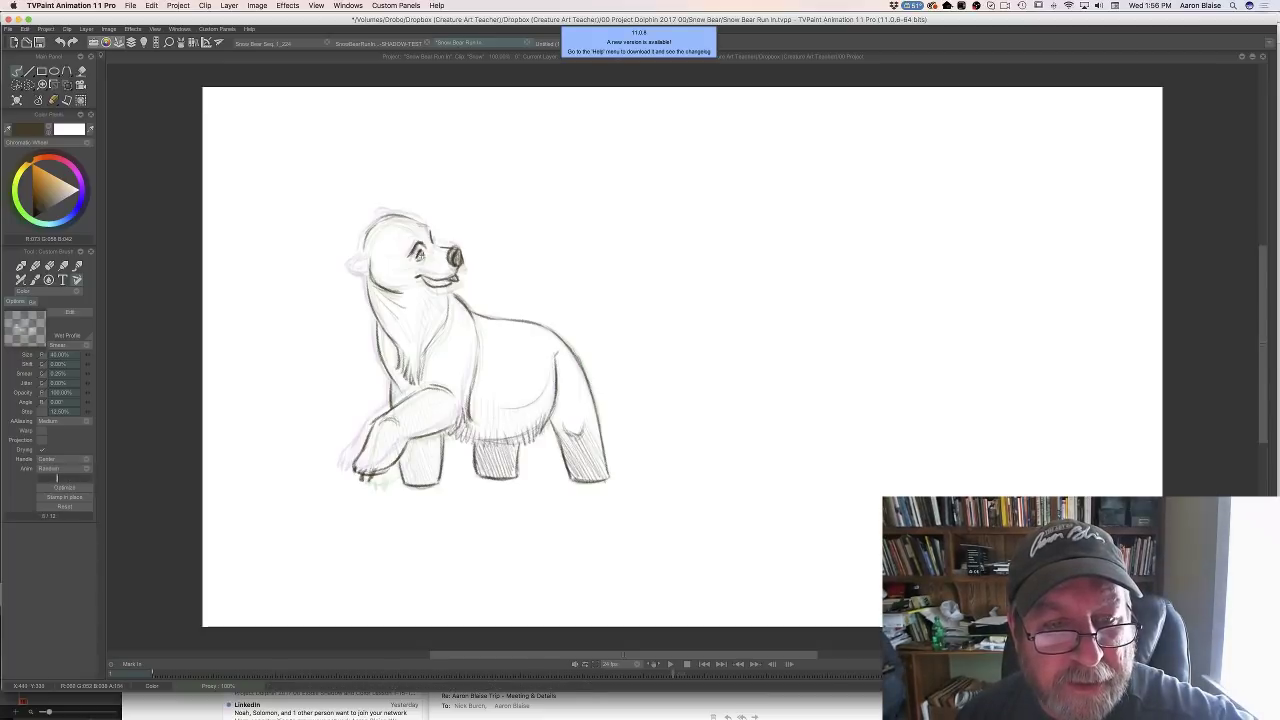
pyautogui.press('Right')
pyautogui.press('Left')
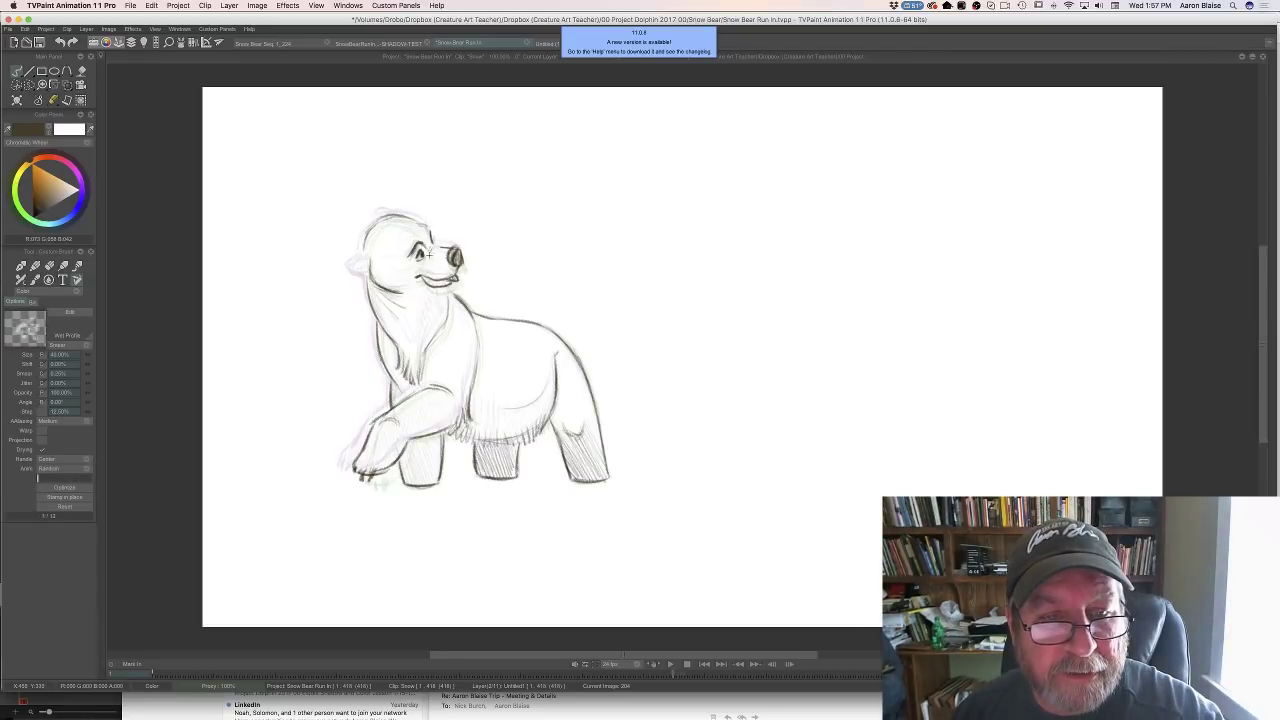
# Draw the brow mark and both ears, and add fur strokes under the chin and on the neck
pyautogui.moveTo(37, 478); pyautogui.dragTo(91, 478)
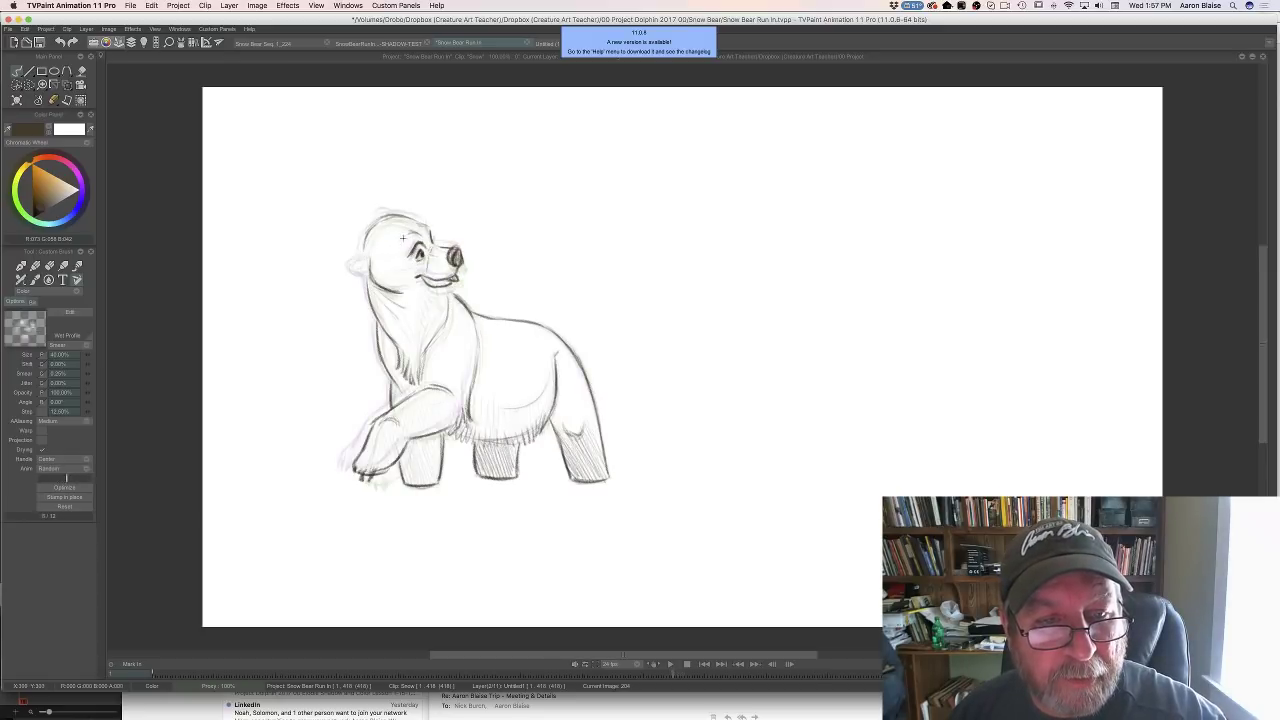
pyautogui.moveTo(370, 225); pyautogui.dragTo(389, 218)
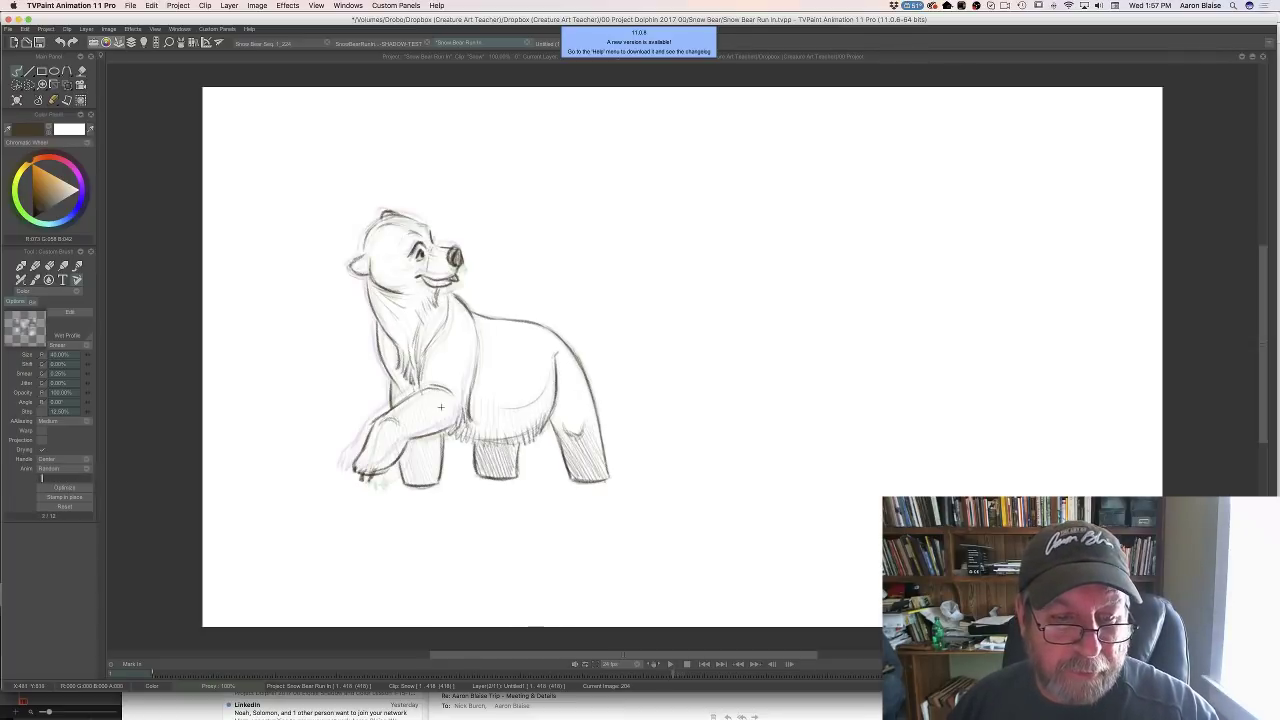
# Shade the raised front leg and the supporting front leg behind it with hatching strokes
pyautogui.moveTo(431, 388)
pyautogui.mouseDown()
pyautogui.moveTo(427, 423)
pyautogui.moveTo(413, 400)
pyautogui.moveTo(396, 439)
pyautogui.moveTo(377, 423)
pyautogui.moveTo(358, 472)
pyautogui.mouseUp()
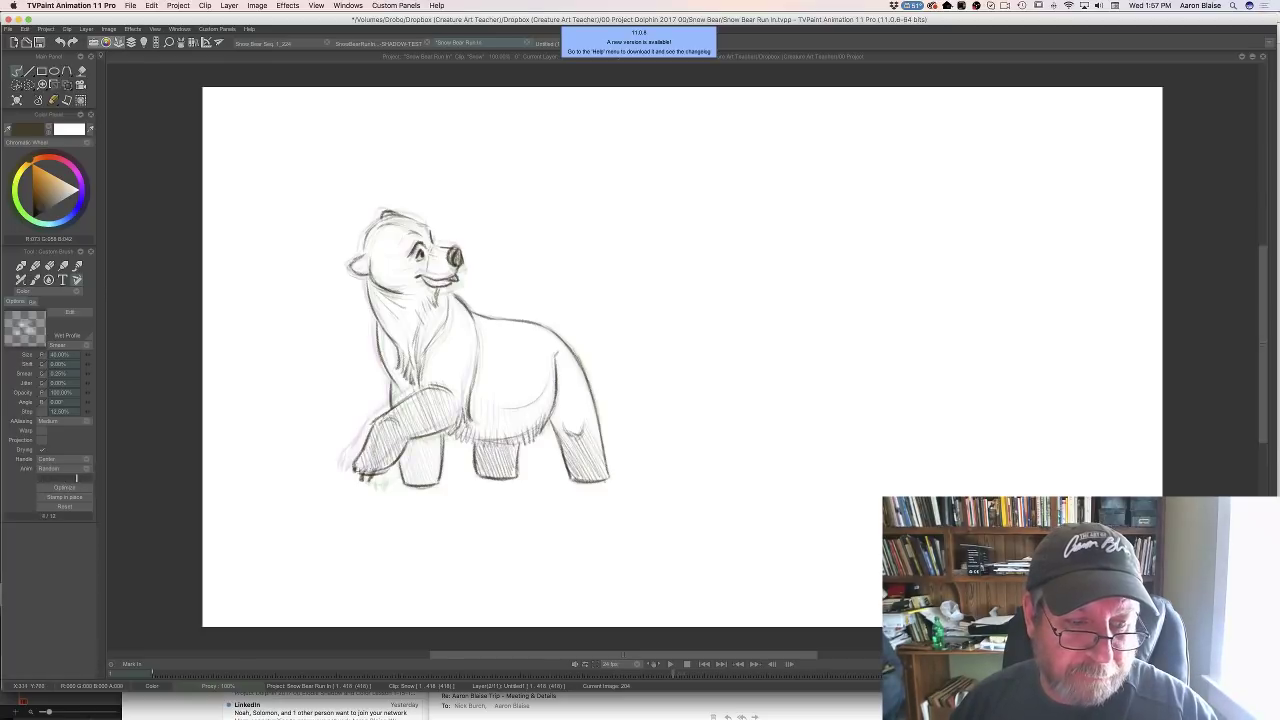
pyautogui.moveTo(397, 389); pyautogui.dragTo(393, 402)
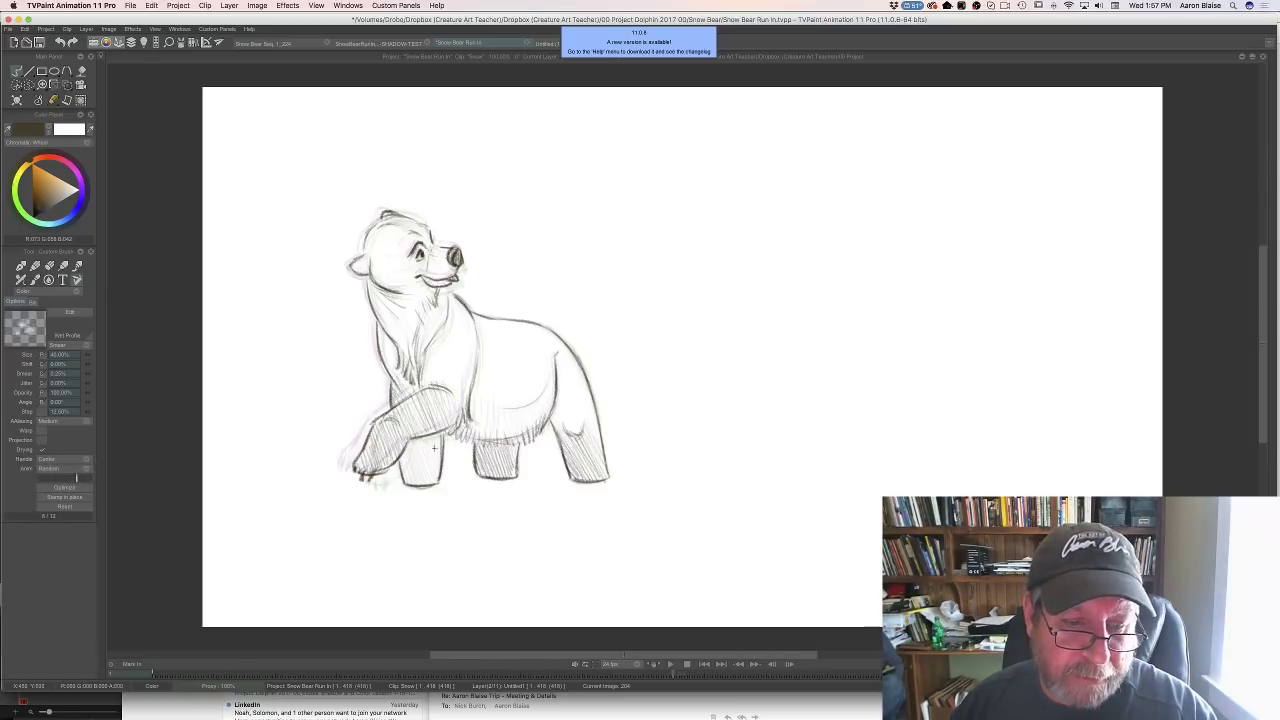
pyautogui.moveTo(434, 448); pyautogui.dragTo(402, 470)
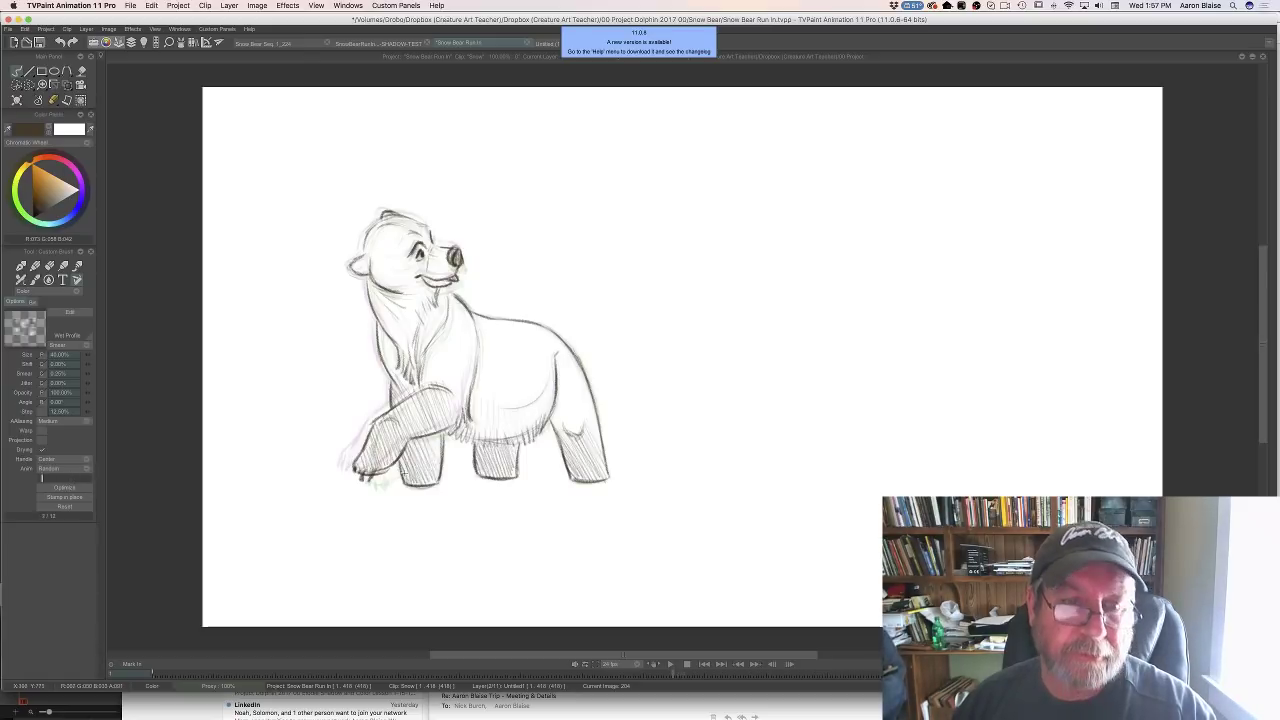
# Scrub the timeline to review the bear's motion, and clear the rough drawing on frame 206
pyautogui.press('Tab')
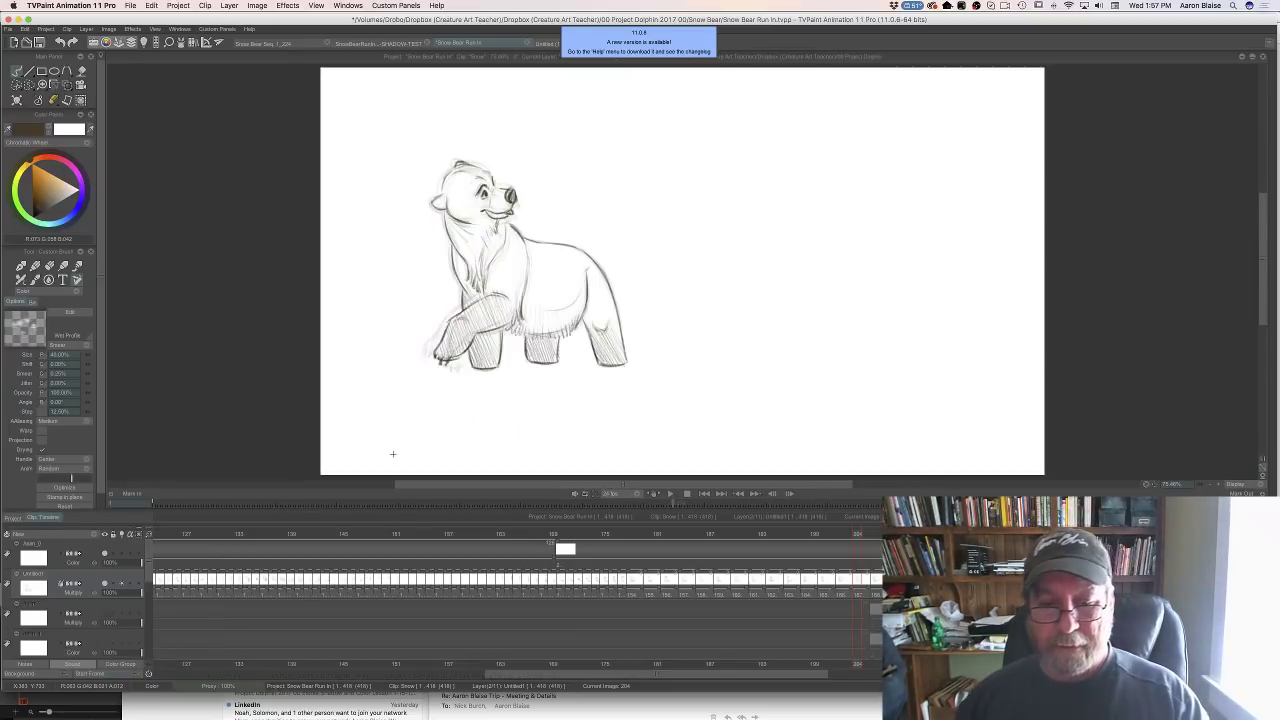
pyautogui.moveTo(858, 534)
pyautogui.mouseDown()
pyautogui.moveTo(748, 534)
pyautogui.moveTo(936, 534)
pyautogui.mouseUp()
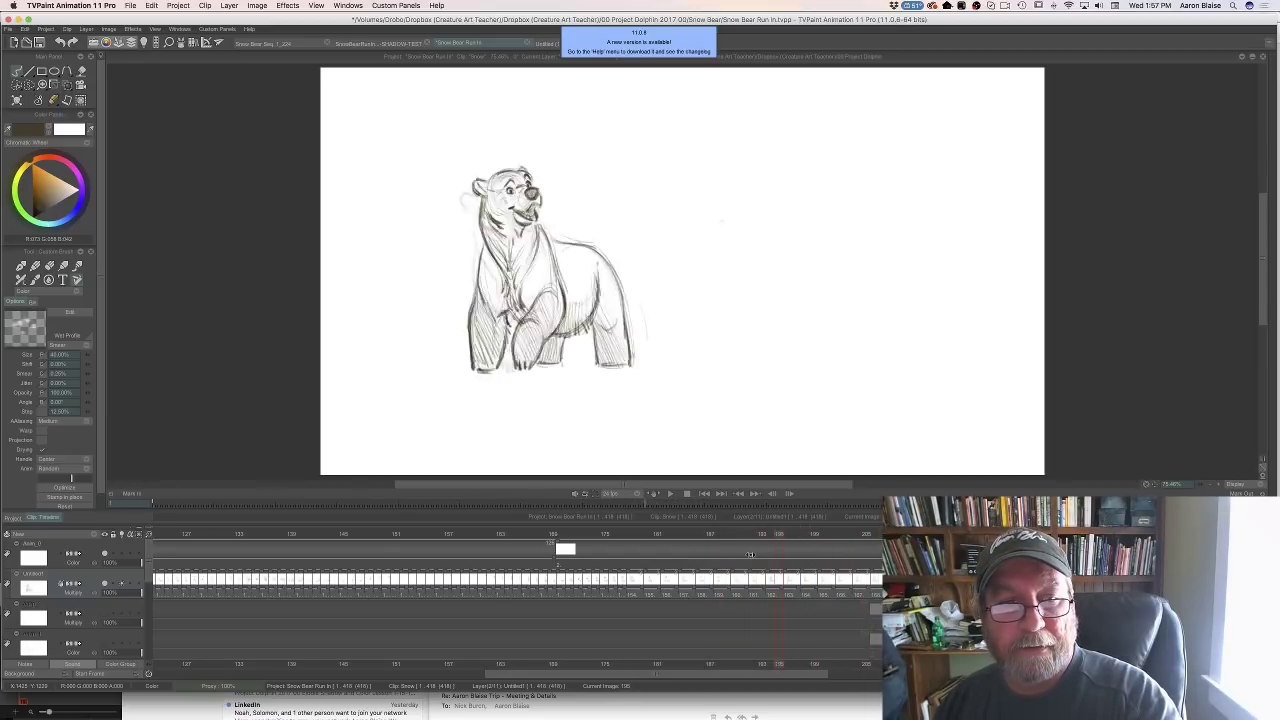
pyautogui.moveTo(970, 536)
pyautogui.mouseDown()
pyautogui.moveTo(694, 536)
pyautogui.moveTo(884, 537)
pyautogui.mouseUp()
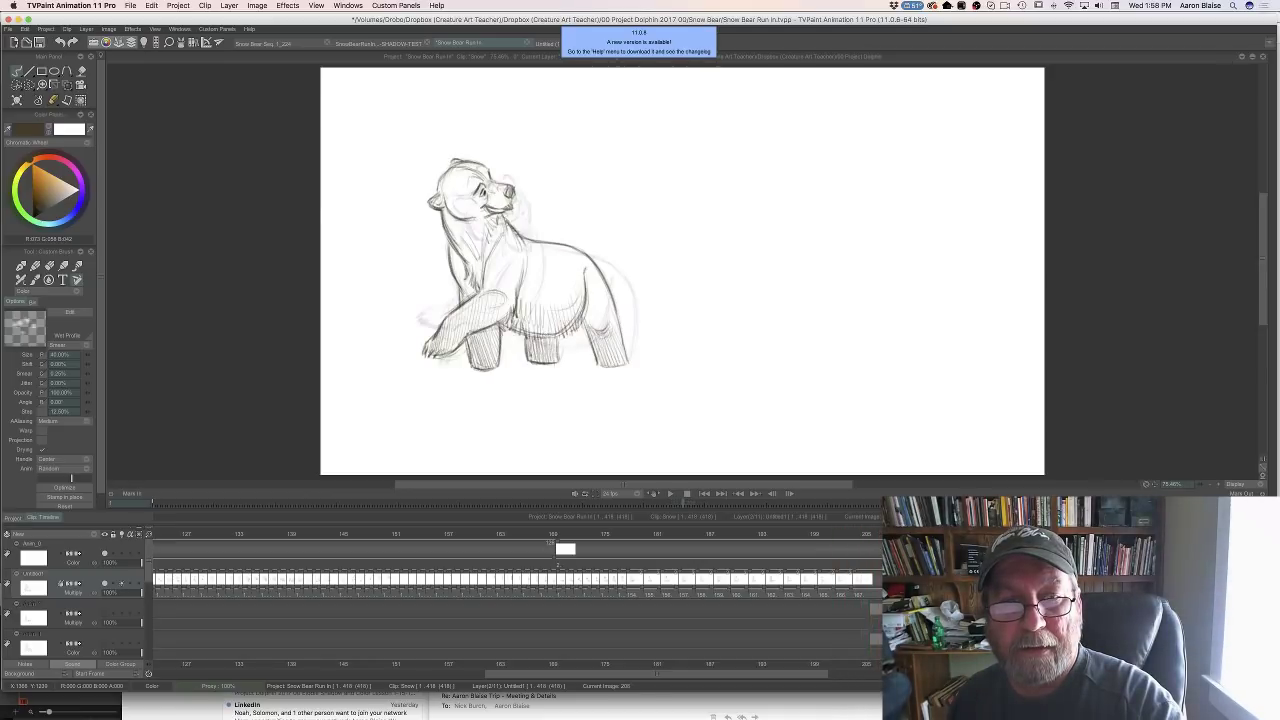
pyautogui.moveTo(900, 536); pyautogui.dragTo(874, 536)
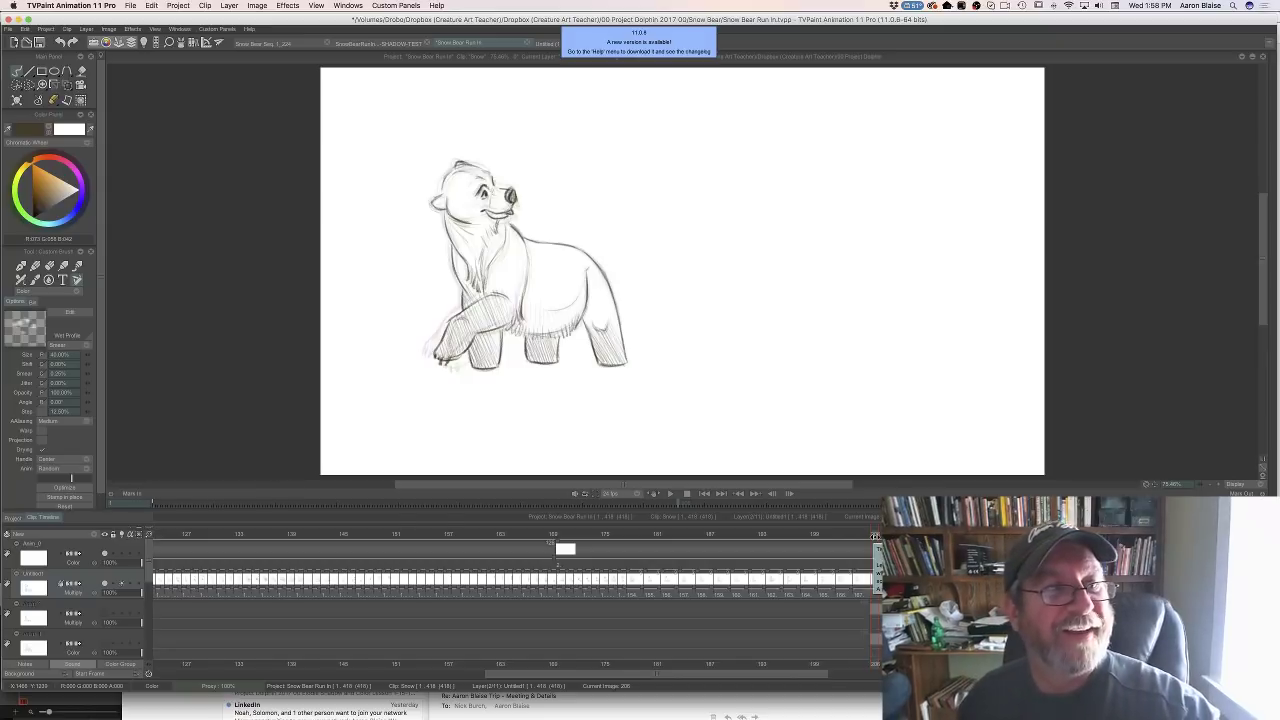
pyautogui.click(18, 102)
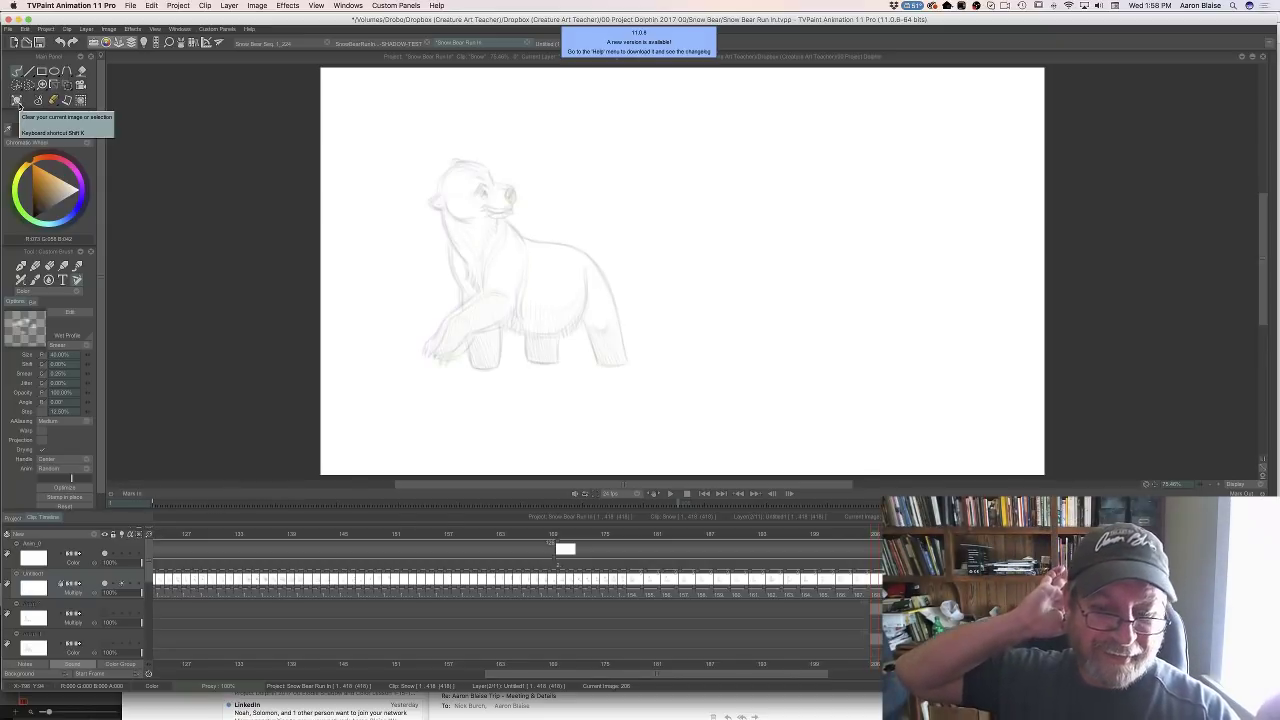
pyautogui.press('Tab')
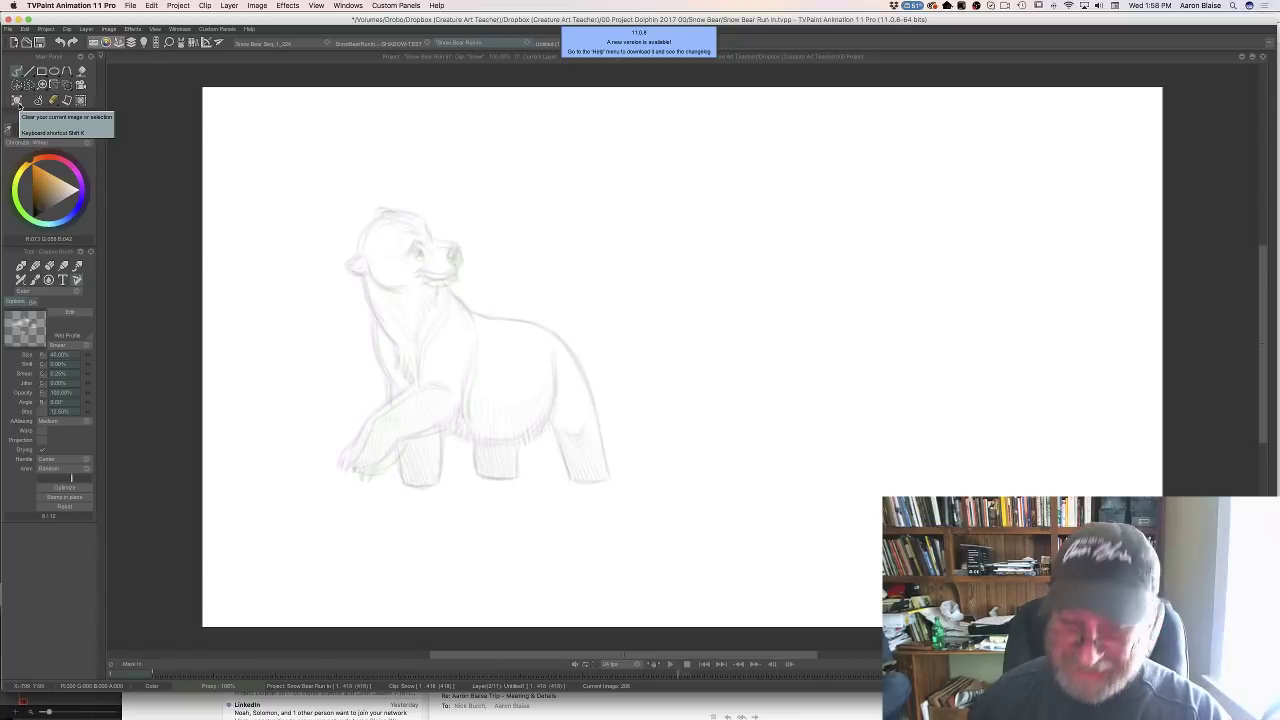
# Draw the back of the neck, the chest fur and the front chest contour on frame 206, comparing with the previous drawing
pyautogui.press('Left')
pyautogui.press('Right')
pyautogui.press('Left')
pyautogui.press('Right')
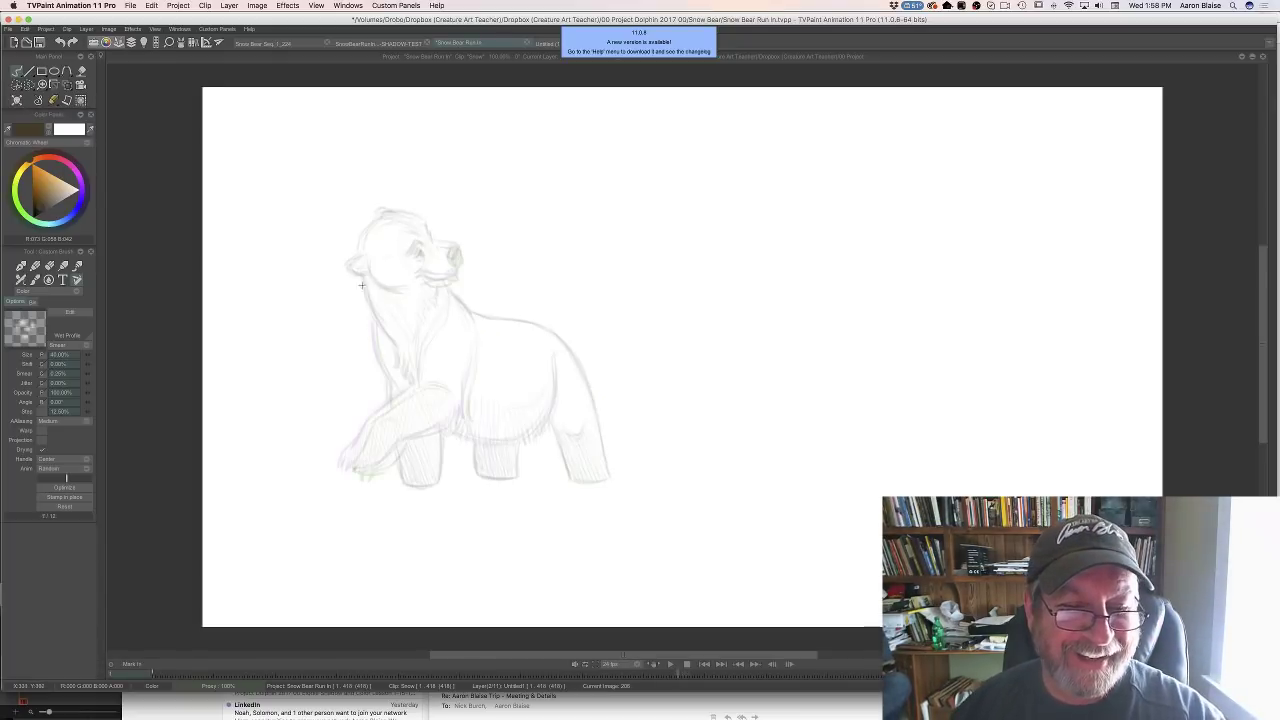
pyautogui.moveTo(365, 281)
pyautogui.mouseDown()
pyautogui.moveTo(410, 382)
pyautogui.moveTo(412, 370)
pyautogui.mouseUp()
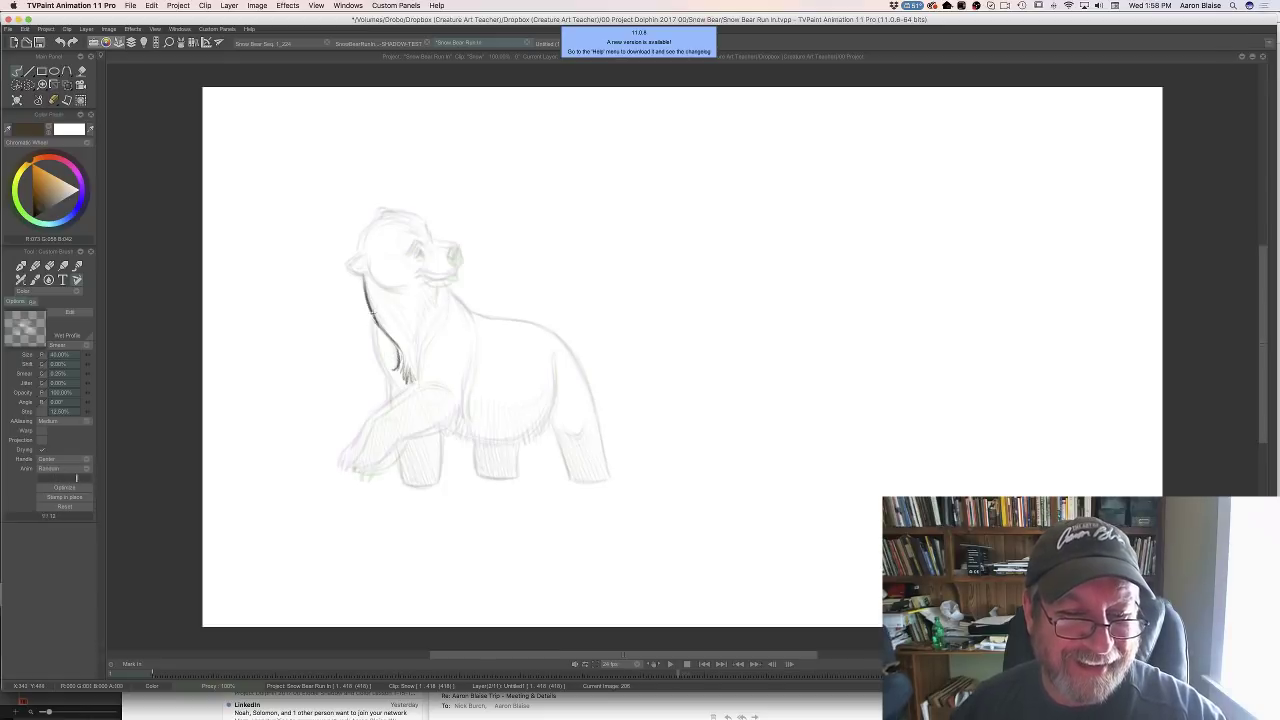
pyautogui.moveTo(374, 330); pyautogui.dragTo(382, 361)
pyautogui.moveTo(375, 321); pyautogui.dragTo(392, 383)
pyautogui.press('Left')
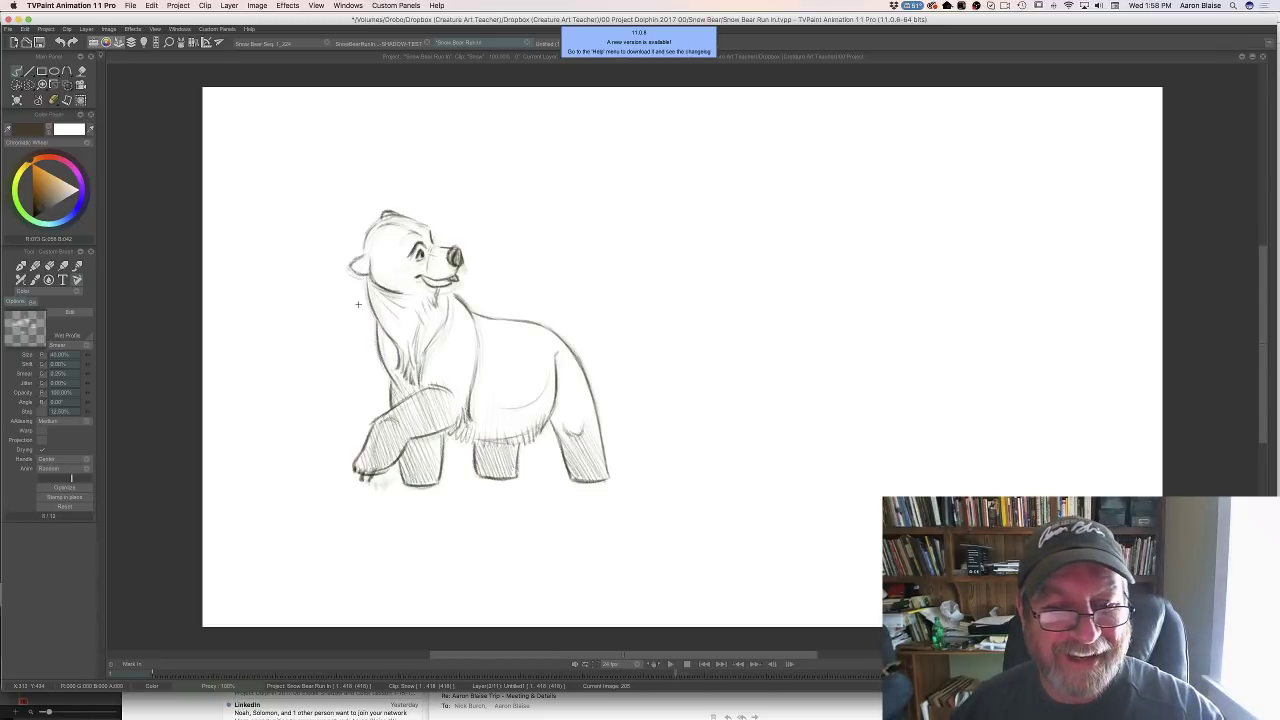
pyautogui.press('Right')
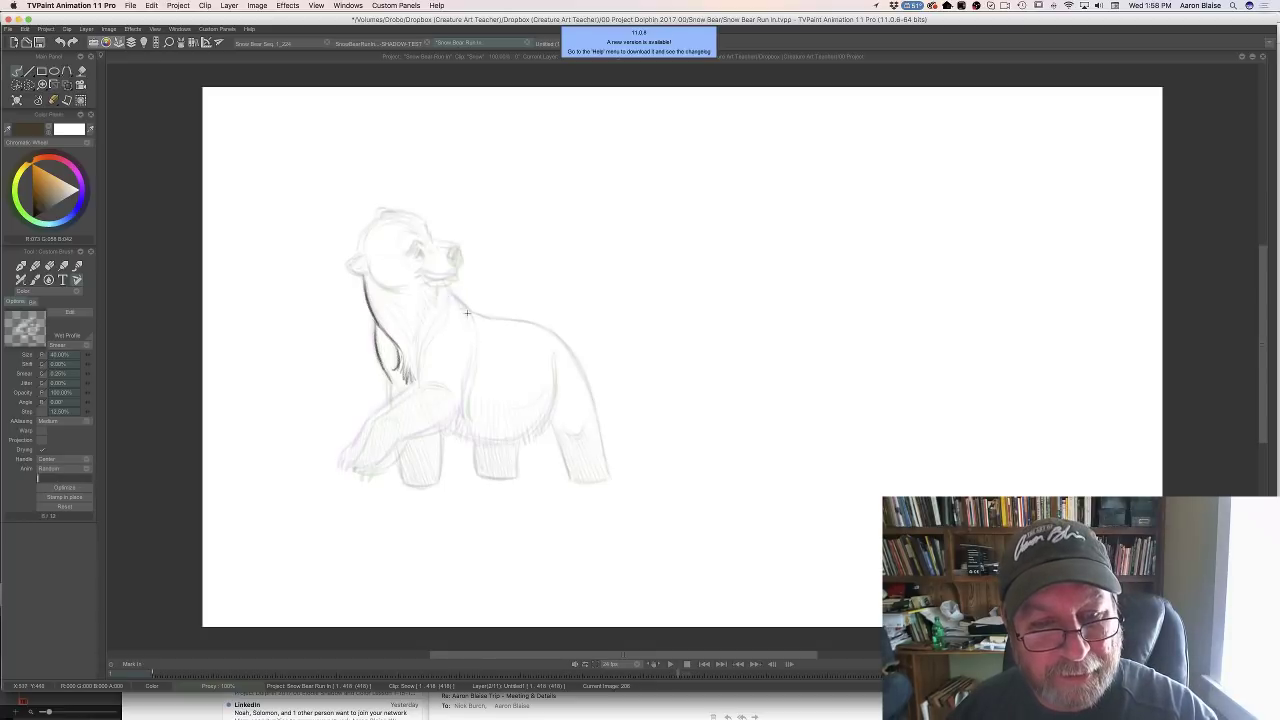
# Draw the shoulder contour and the underside of the raised front leg on frame 206, comparing with the previous drawing
pyautogui.moveTo(450, 292)
pyautogui.mouseDown()
pyautogui.moveTo(465, 417)
pyautogui.moveTo(457, 392)
pyautogui.moveTo(440, 425)
pyautogui.moveTo(411, 427)
pyautogui.moveTo(384, 464)
pyautogui.mouseUp()
pyautogui.press('Left')
pyautogui.press('Right')
pyautogui.press('Left')
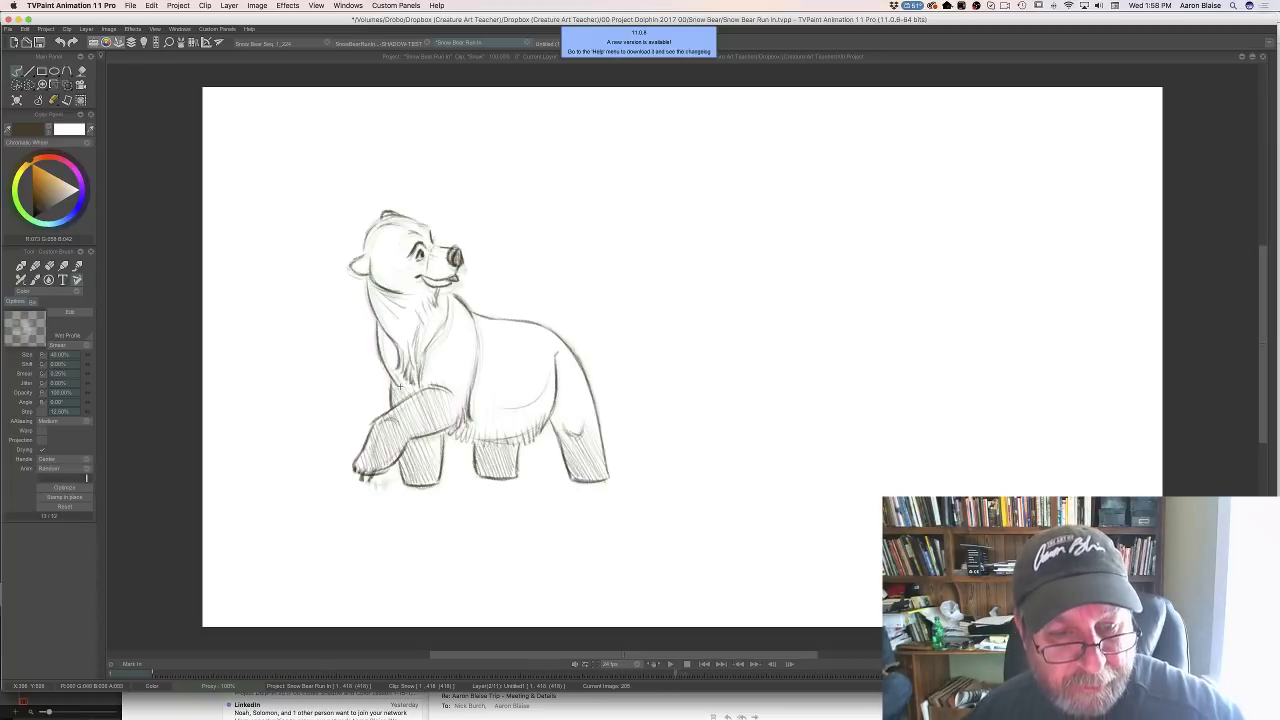
pyautogui.press('Right')
pyautogui.moveTo(410, 378); pyautogui.dragTo(440, 384)
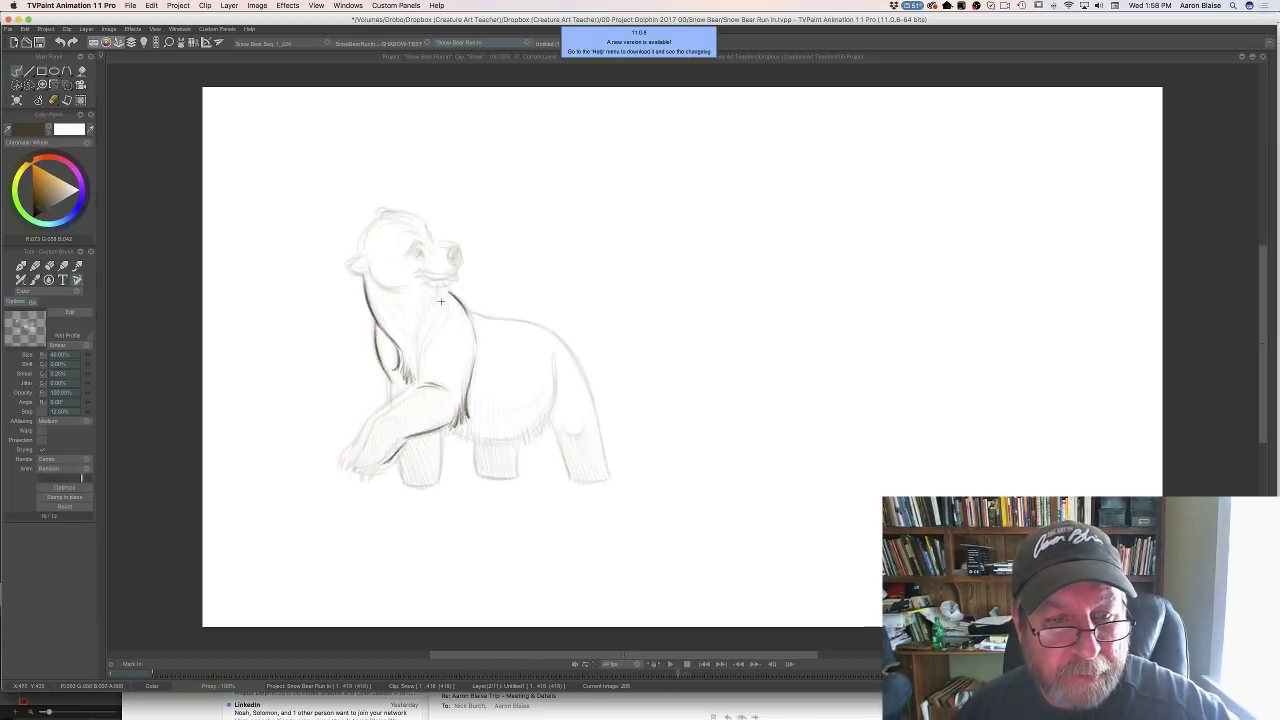
# Draw the chest line below the muzzle and the upper contour of the raised front leg, checking against the previous drawing
pyautogui.moveTo(446, 307); pyautogui.dragTo(420, 358)
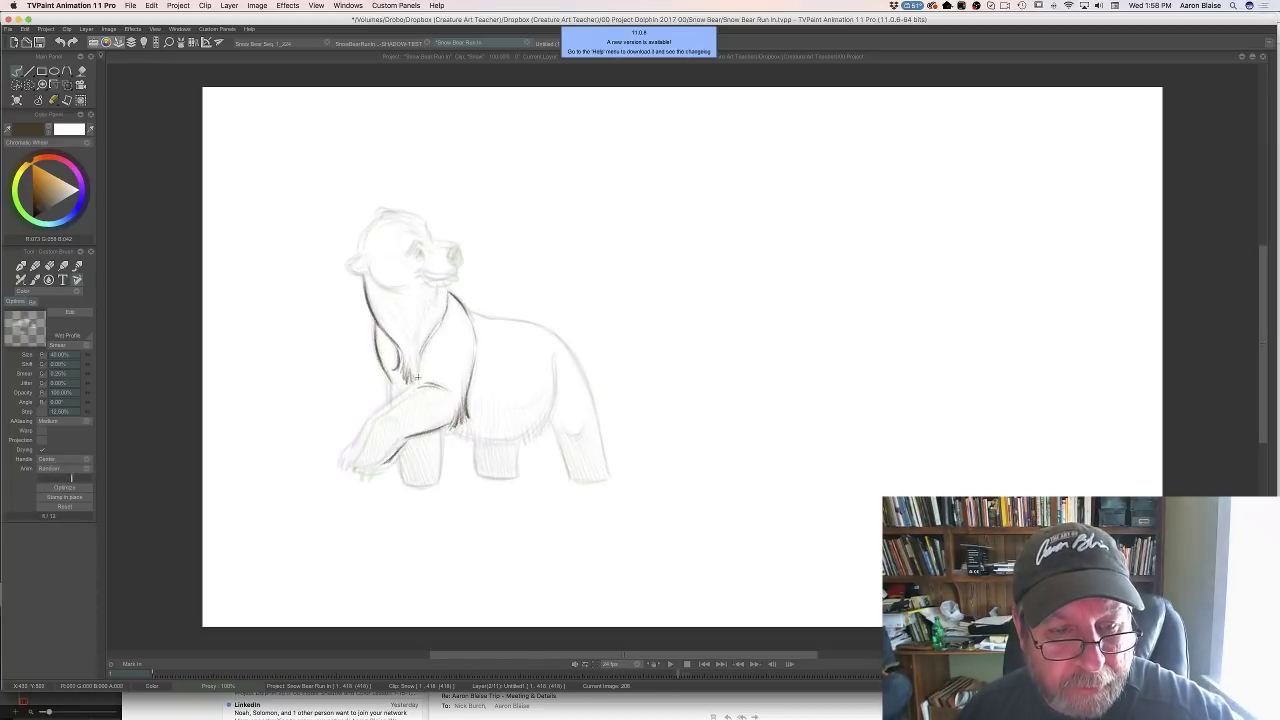
pyautogui.press('Left')
pyautogui.press('Right')
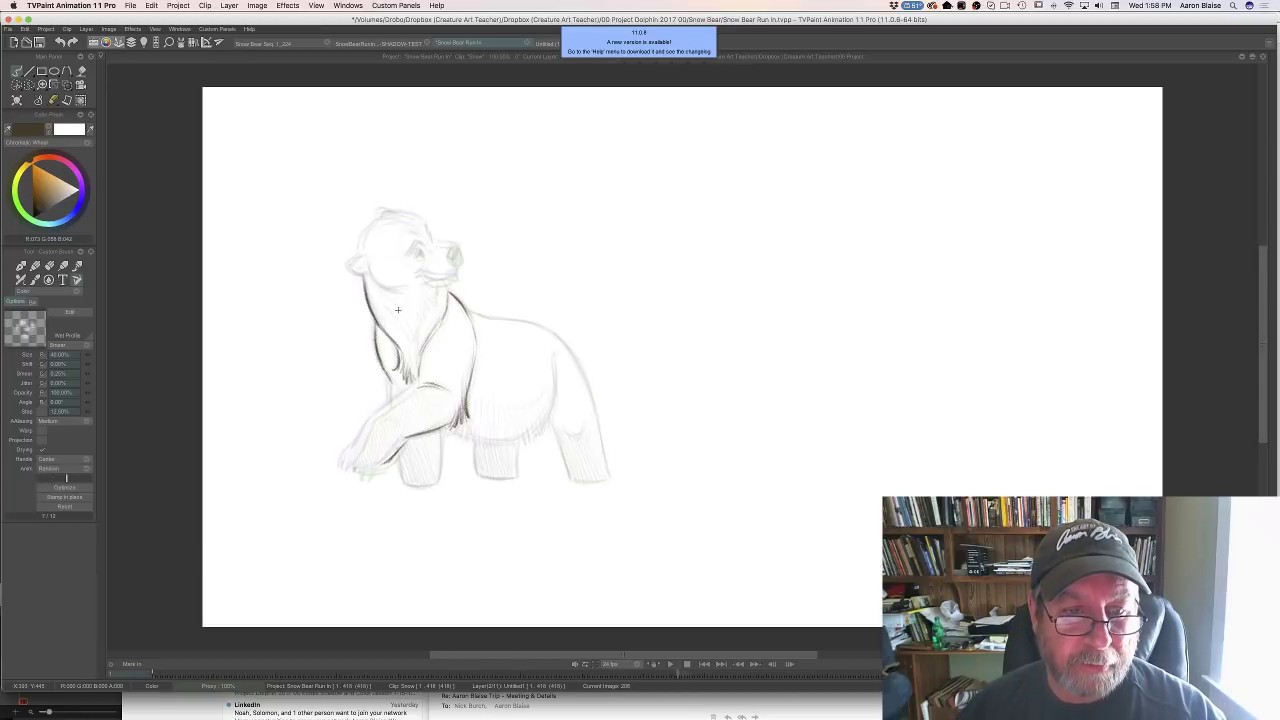
pyautogui.press('Left')
pyautogui.press('Right')
pyautogui.moveTo(419, 358)
pyautogui.mouseDown()
pyautogui.moveTo(415, 382)
pyautogui.moveTo(358, 444)
pyautogui.mouseUp()
pyautogui.press('Left')
pyautogui.press('Right')
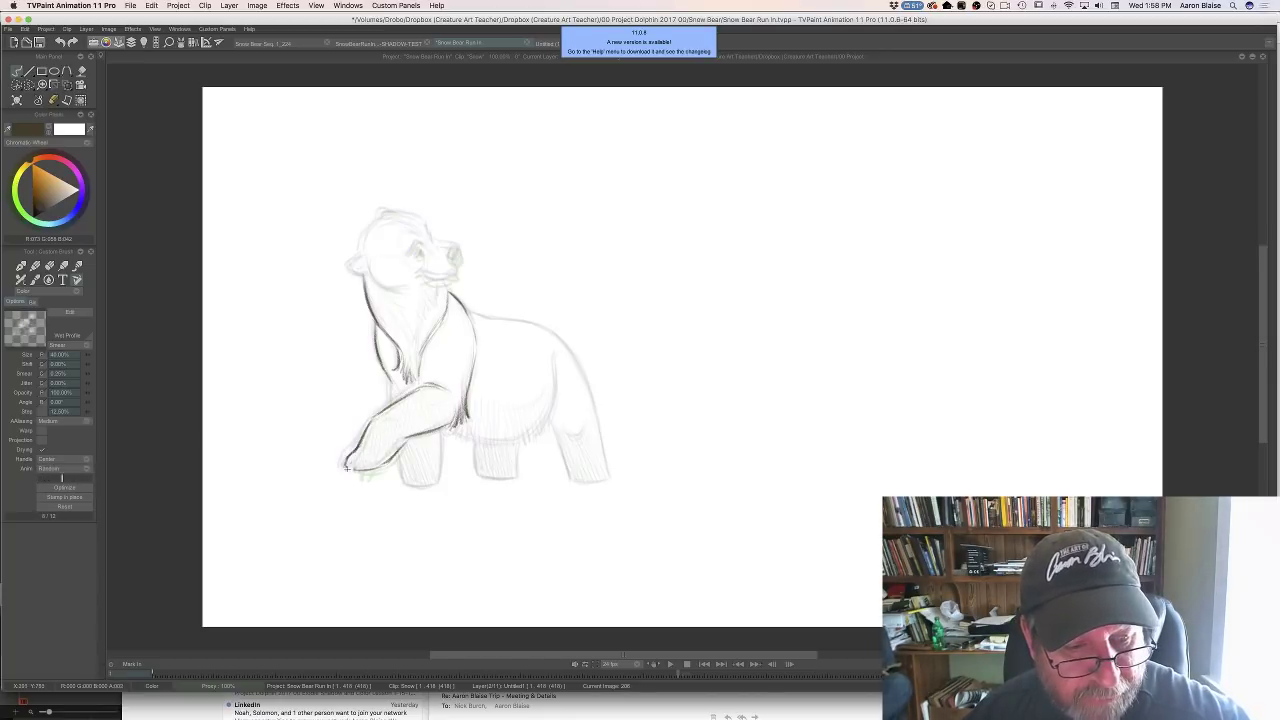
# Draw the toes and claws of the raised front paw, flipping to the previous drawing to compare
pyautogui.moveTo(347, 467); pyautogui.dragTo(371, 461)
pyautogui.press('Left')
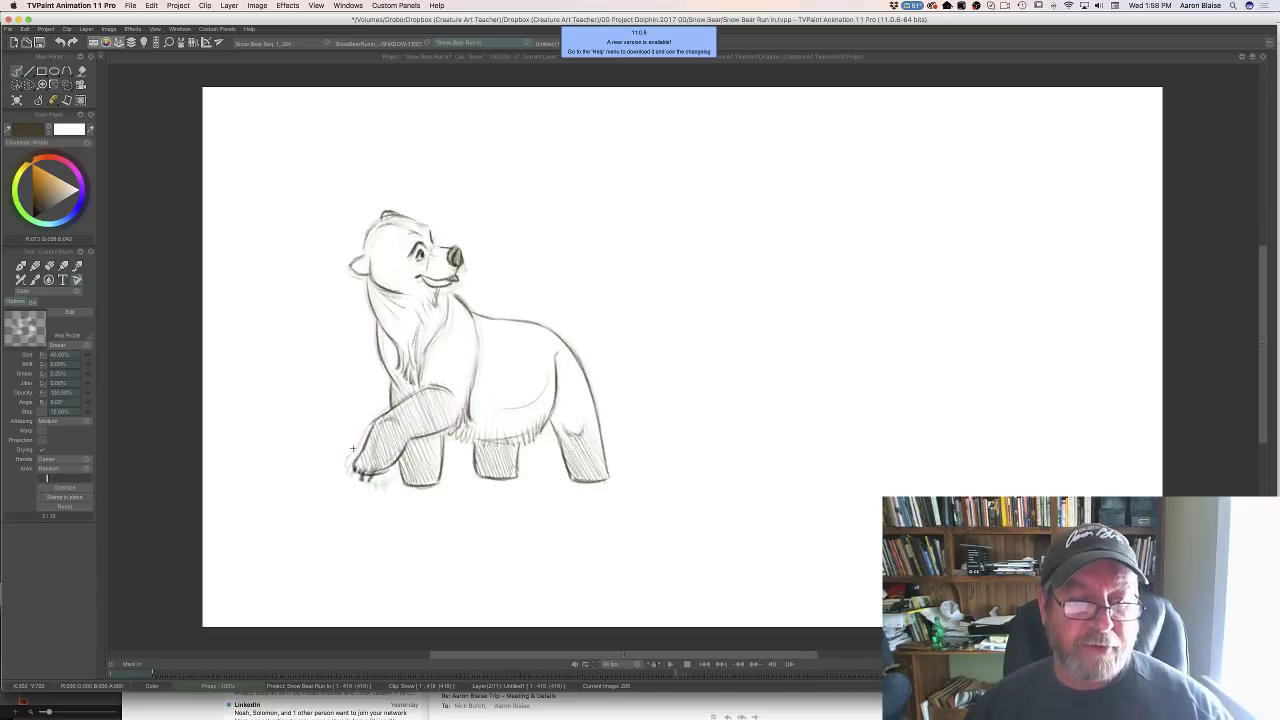
pyautogui.press('Right')
pyautogui.press('Left')
pyautogui.press('Right')
pyautogui.press('Left')
pyautogui.press('Right')
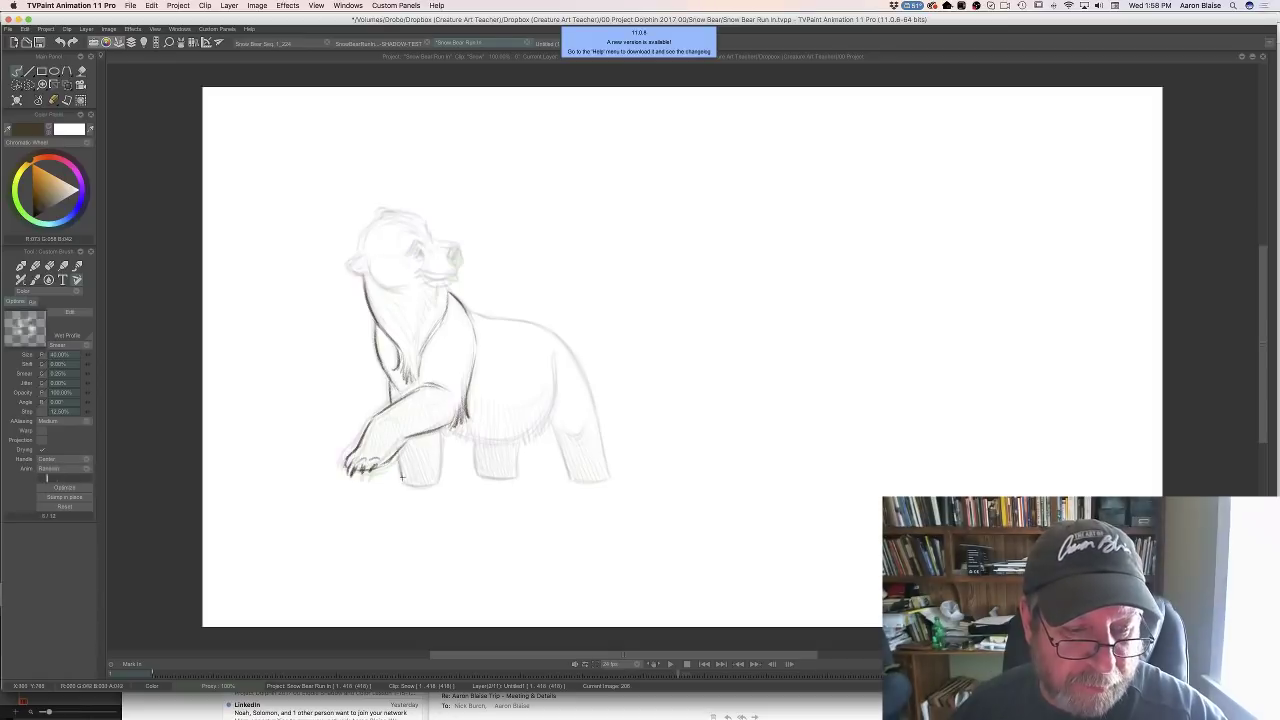
# Outline the supporting front leg behind the raised one, comparing it with the previous drawing
pyautogui.moveTo(399, 454); pyautogui.dragTo(404, 481)
pyautogui.moveTo(441, 432); pyautogui.dragTo(437, 480)
pyautogui.press('Left')
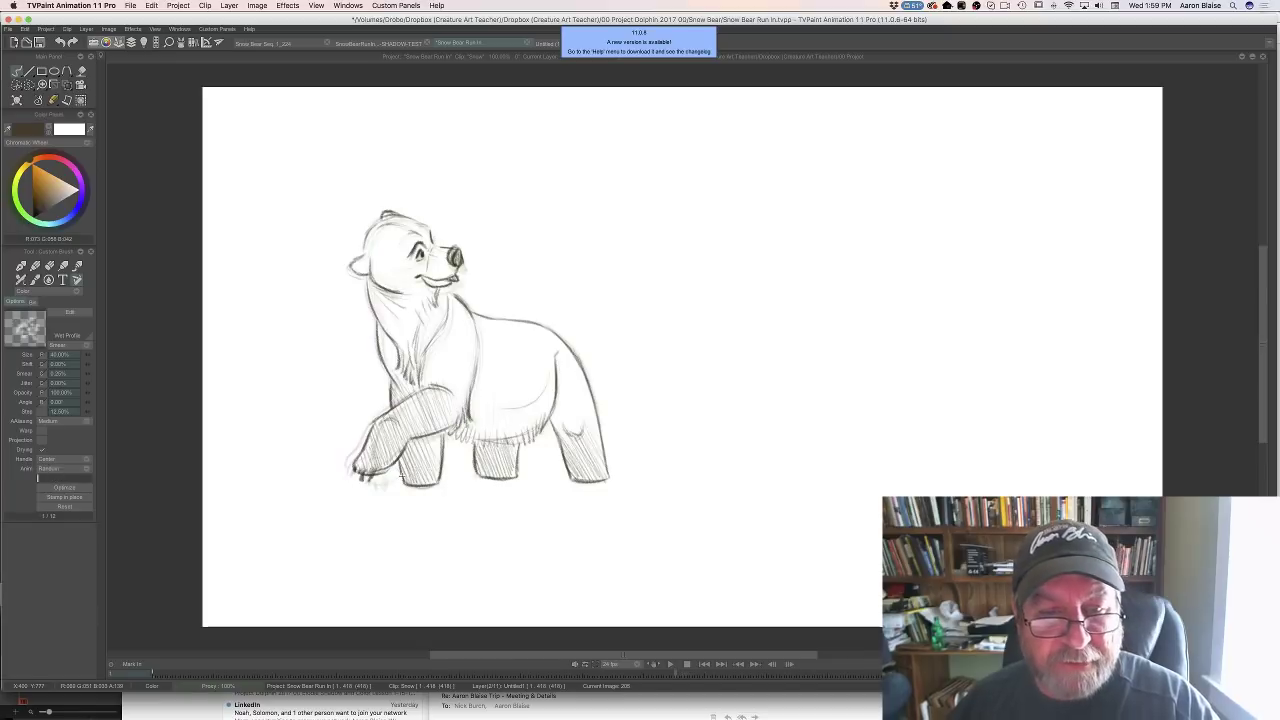
pyautogui.press('Right')
# Draw the back, thigh and shaggy belly contours, and outline the far hind leg beneath them
pyautogui.moveTo(466, 310)
pyautogui.mouseDown()
pyautogui.moveTo(544, 327)
pyautogui.moveTo(590, 398)
pyautogui.mouseUp()
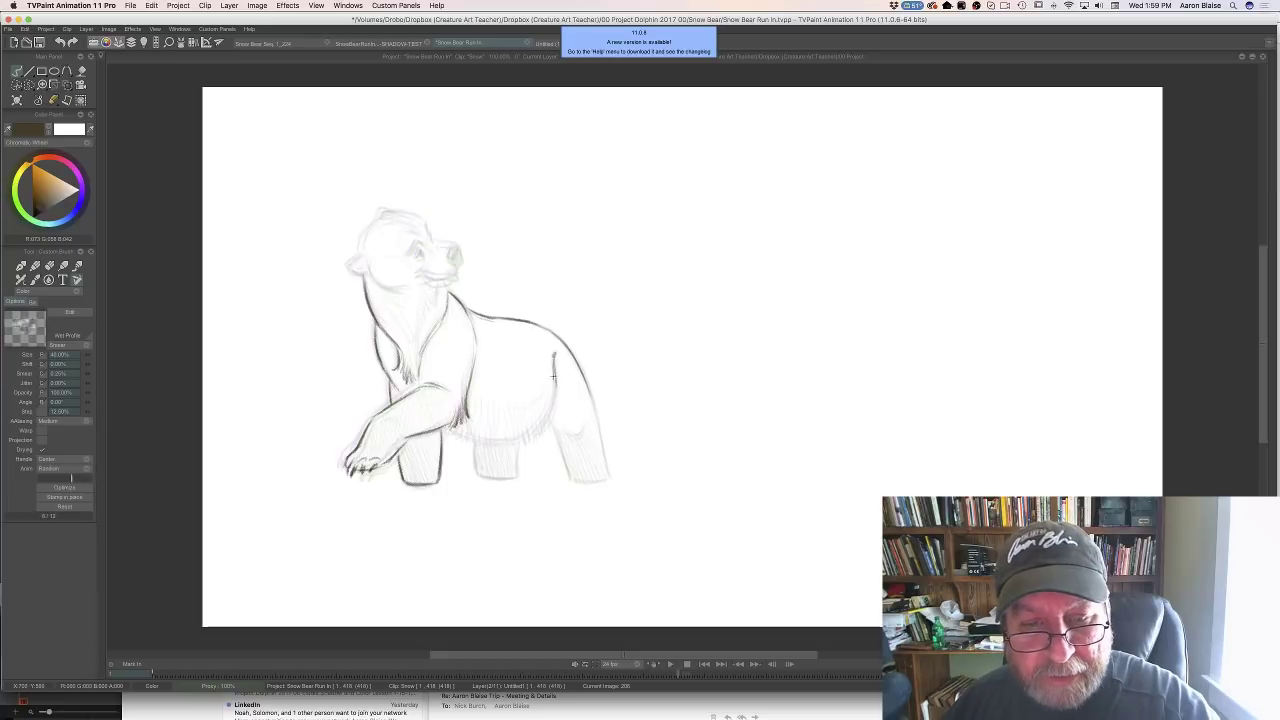
pyautogui.moveTo(555, 402)
pyautogui.mouseDown()
pyautogui.moveTo(526, 443)
pyautogui.moveTo(502, 427)
pyautogui.moveTo(508, 441)
pyautogui.moveTo(453, 427)
pyautogui.mouseUp()
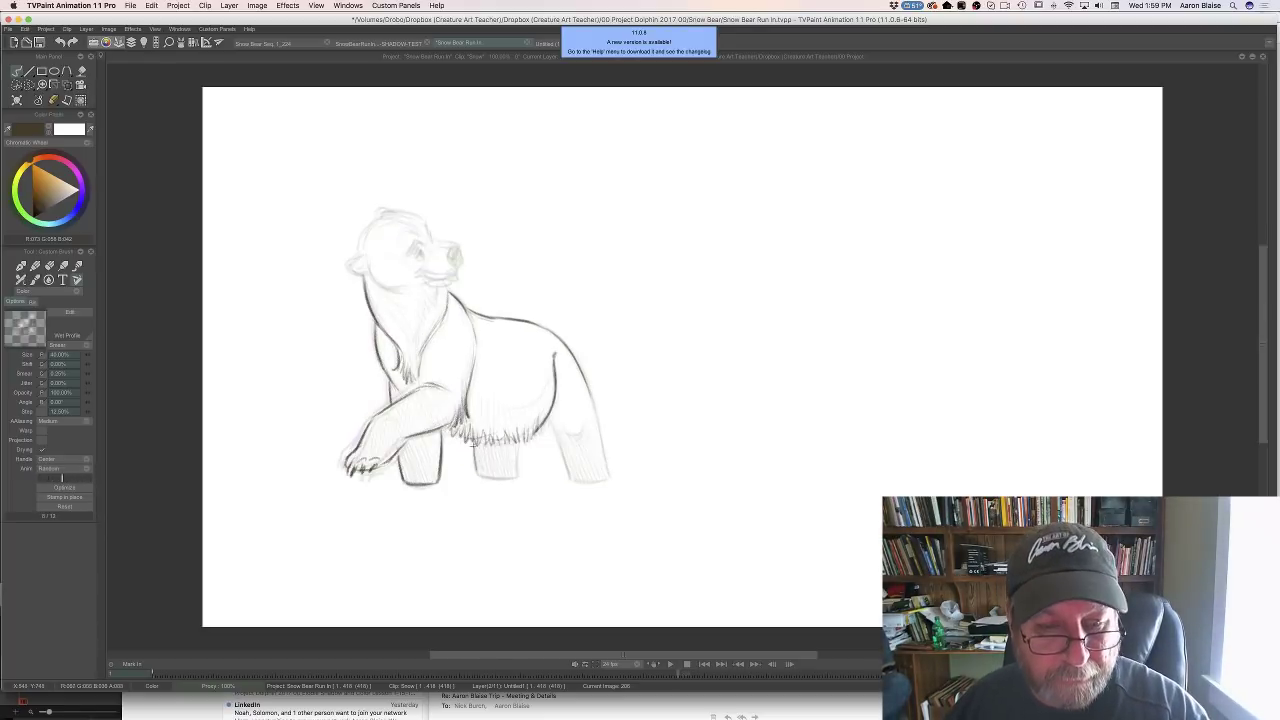
pyautogui.moveTo(474, 444)
pyautogui.mouseDown()
pyautogui.moveTo(514, 451)
pyautogui.moveTo(516, 468)
pyautogui.moveTo(495, 450)
pyautogui.moveTo(517, 479)
pyautogui.moveTo(481, 477)
pyautogui.mouseUp()
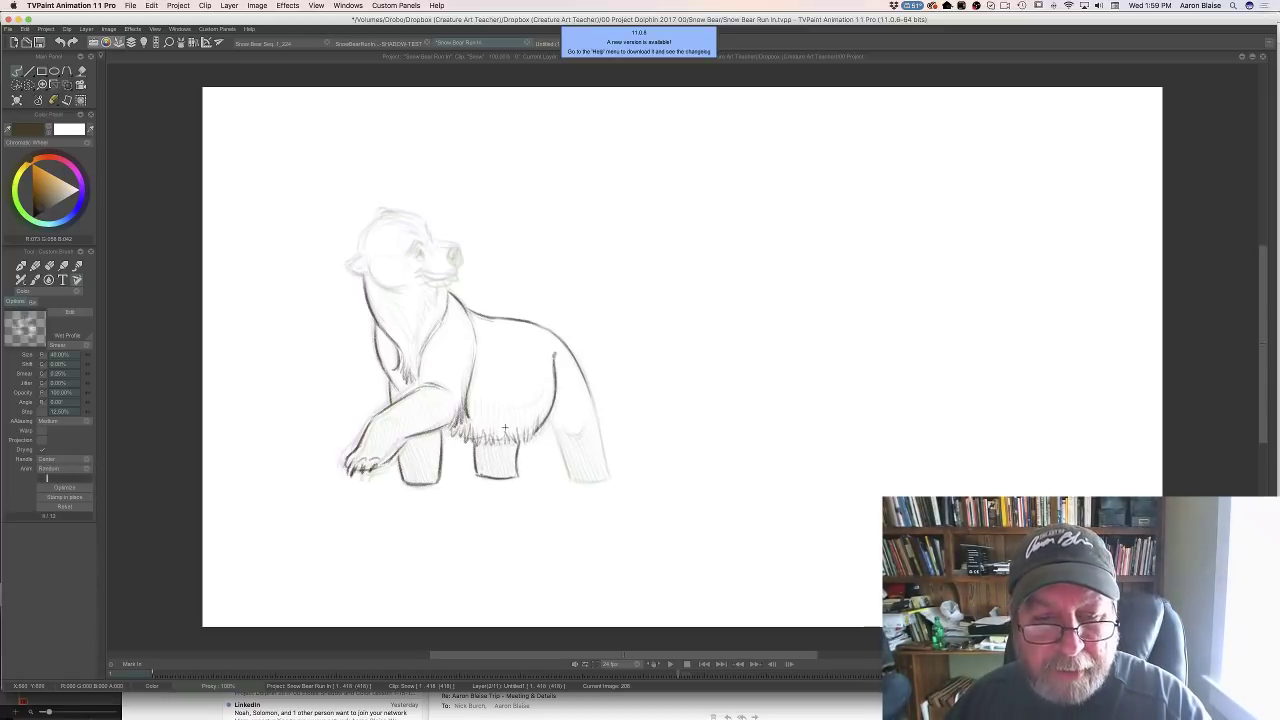
pyautogui.press('Left')
pyautogui.press('Right')
# Outline the near hind leg with its rear edge, knee mark, front edge and base, comparing with the previous drawing
pyautogui.moveTo(575, 356); pyautogui.dragTo(601, 427)
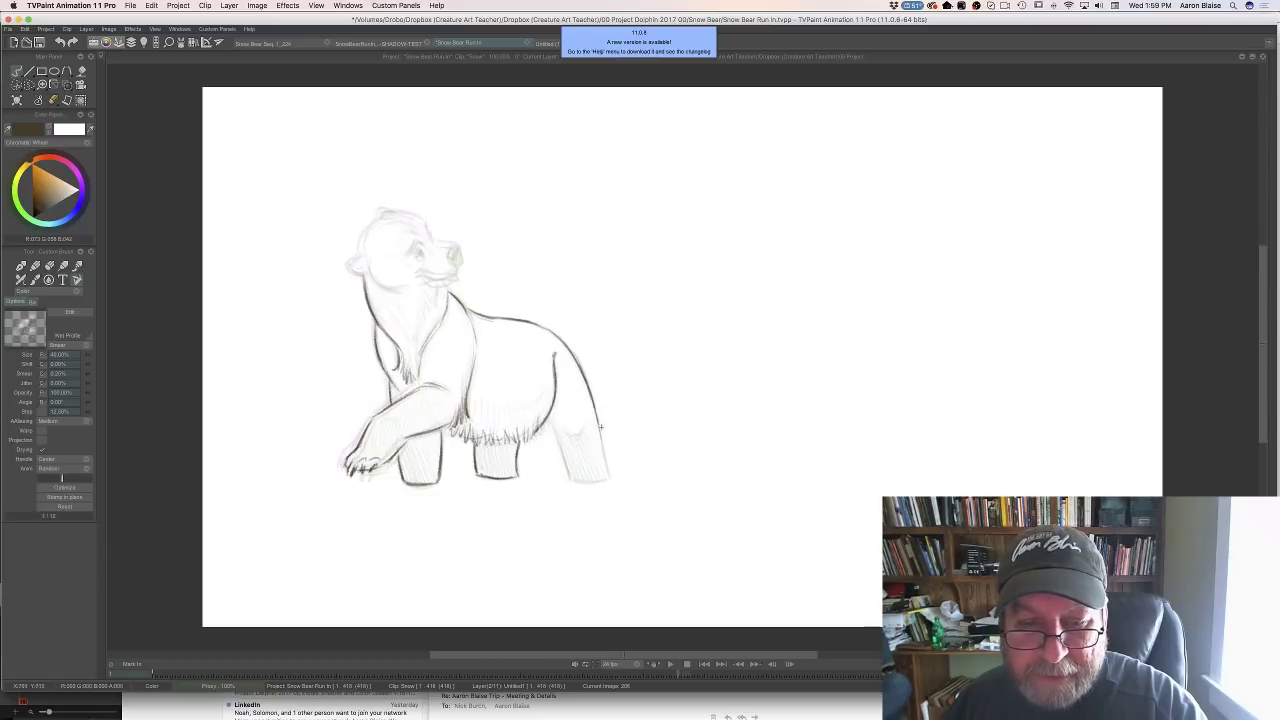
pyautogui.moveTo(608, 478); pyautogui.dragTo(600, 444)
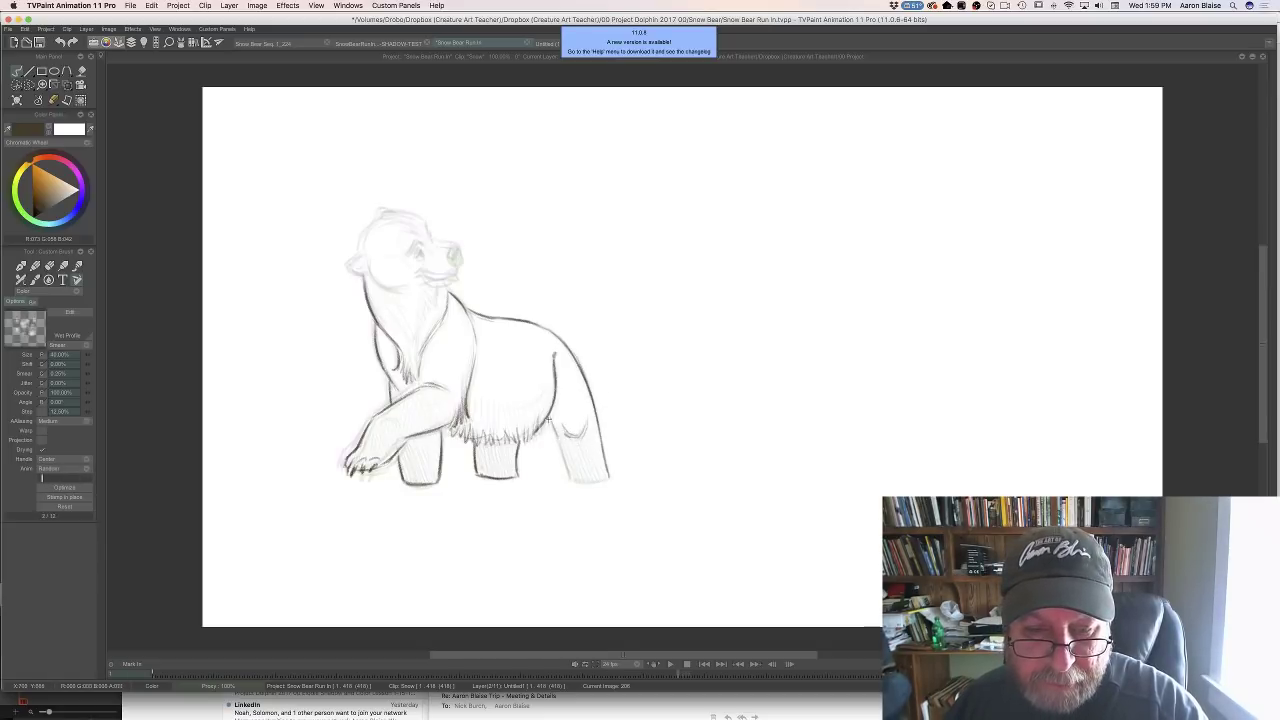
pyautogui.moveTo(549, 420); pyautogui.dragTo(569, 474)
pyautogui.moveTo(592, 432); pyautogui.dragTo(601, 478)
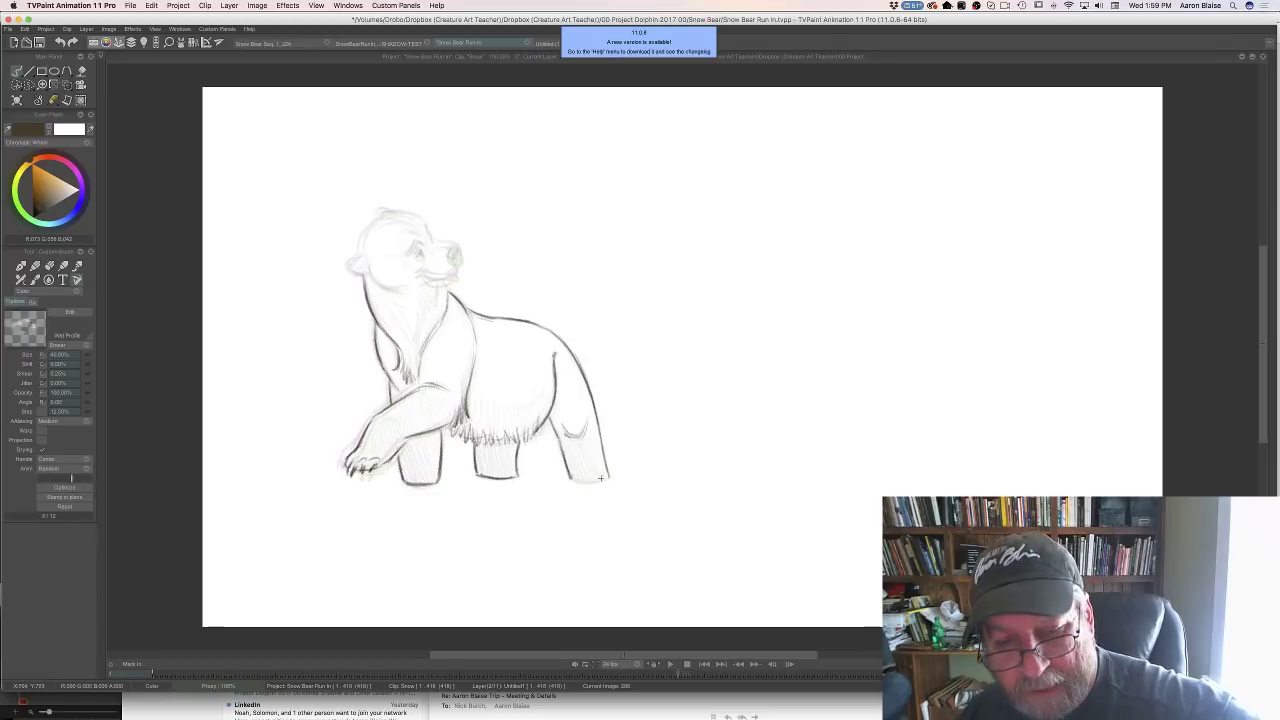
pyautogui.press('Left')
pyautogui.press('Right')
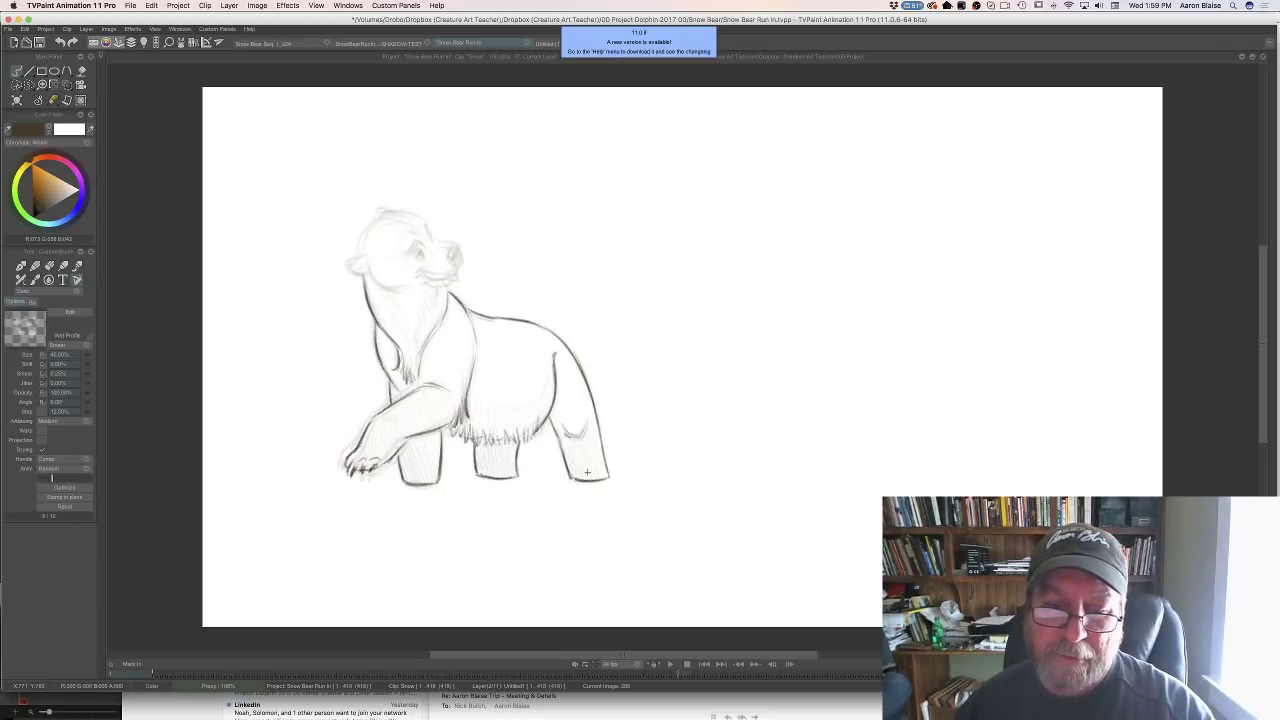
pyautogui.press('Left')
pyautogui.press('Right')
# Shade both hind legs with hatching strokes and save the project
pyautogui.moveTo(588, 420)
pyautogui.mouseDown()
pyautogui.moveTo(602, 468)
pyautogui.moveTo(584, 476)
pyautogui.mouseUp()
pyautogui.moveTo(558, 446); pyautogui.dragTo(573, 478)
pyautogui.press('super+s')
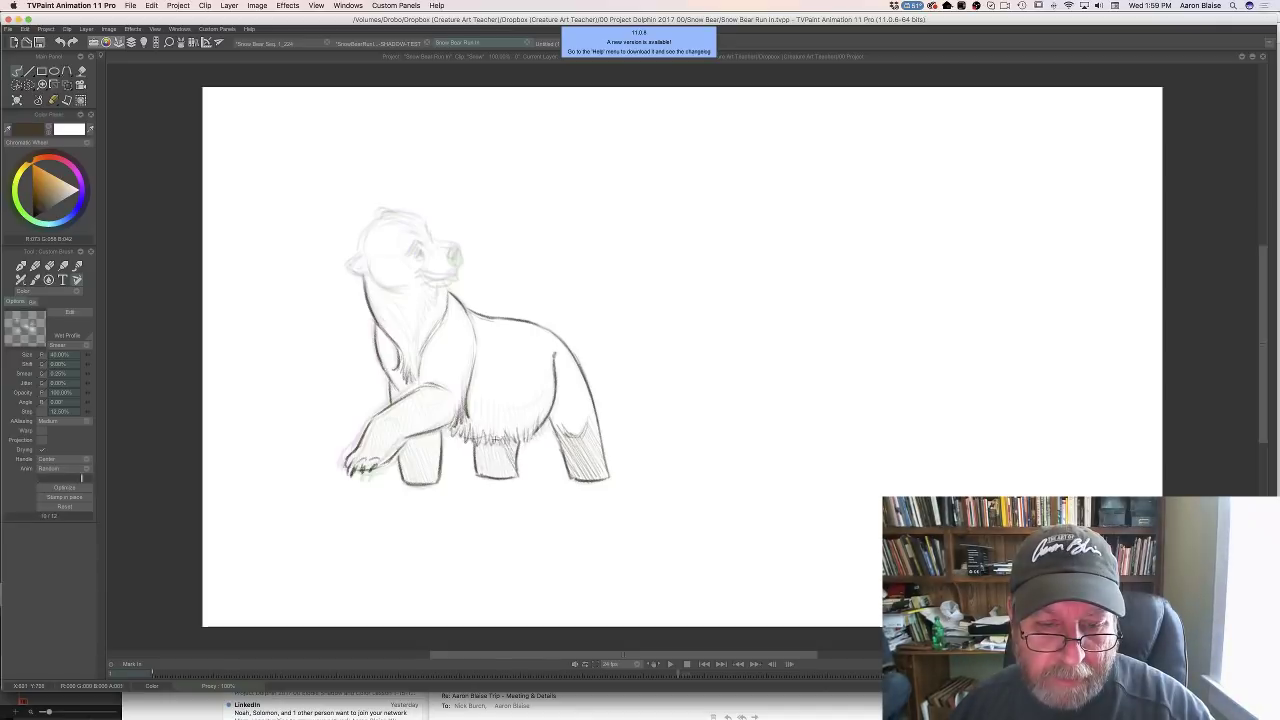
pyautogui.moveTo(512, 440)
pyautogui.mouseDown()
pyautogui.moveTo(507, 475)
pyautogui.moveTo(476, 478)
pyautogui.mouseUp()
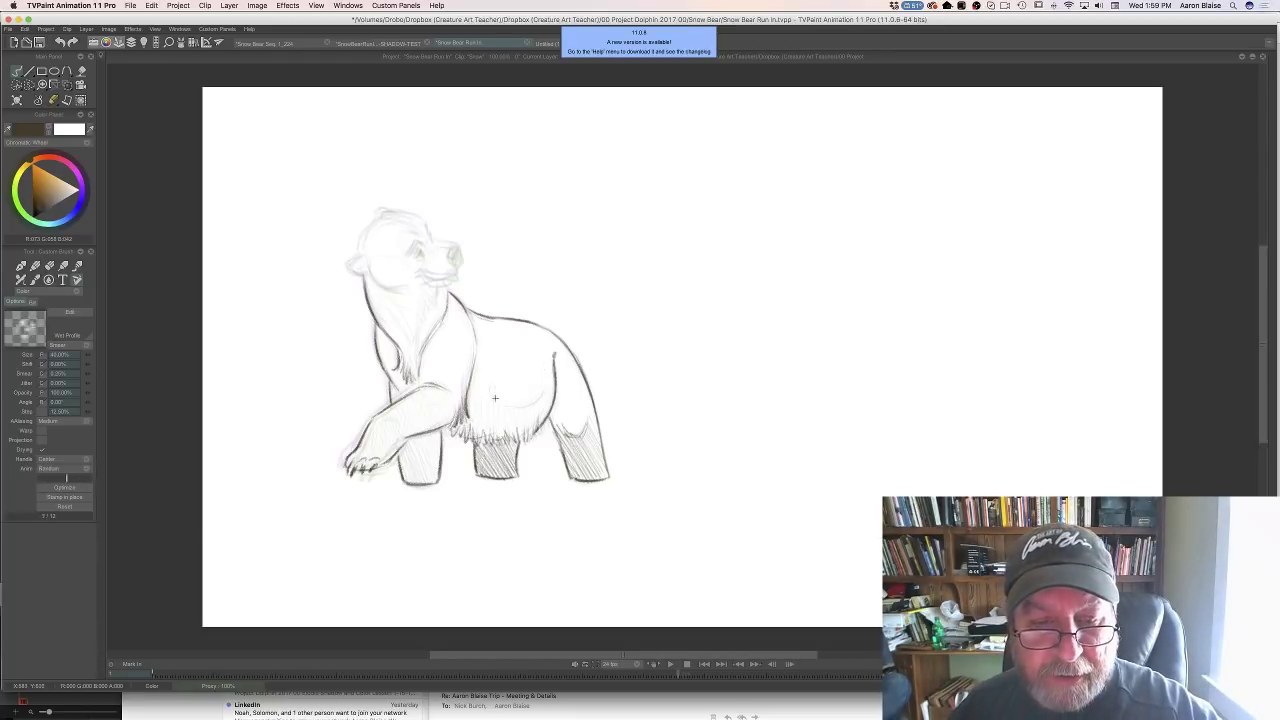
# Add long fur strokes across the lower belly and compare with the previous drawing
pyautogui.moveTo(523, 406)
pyautogui.mouseDown()
pyautogui.moveTo(516, 436)
pyautogui.moveTo(478, 438)
pyautogui.mouseUp()
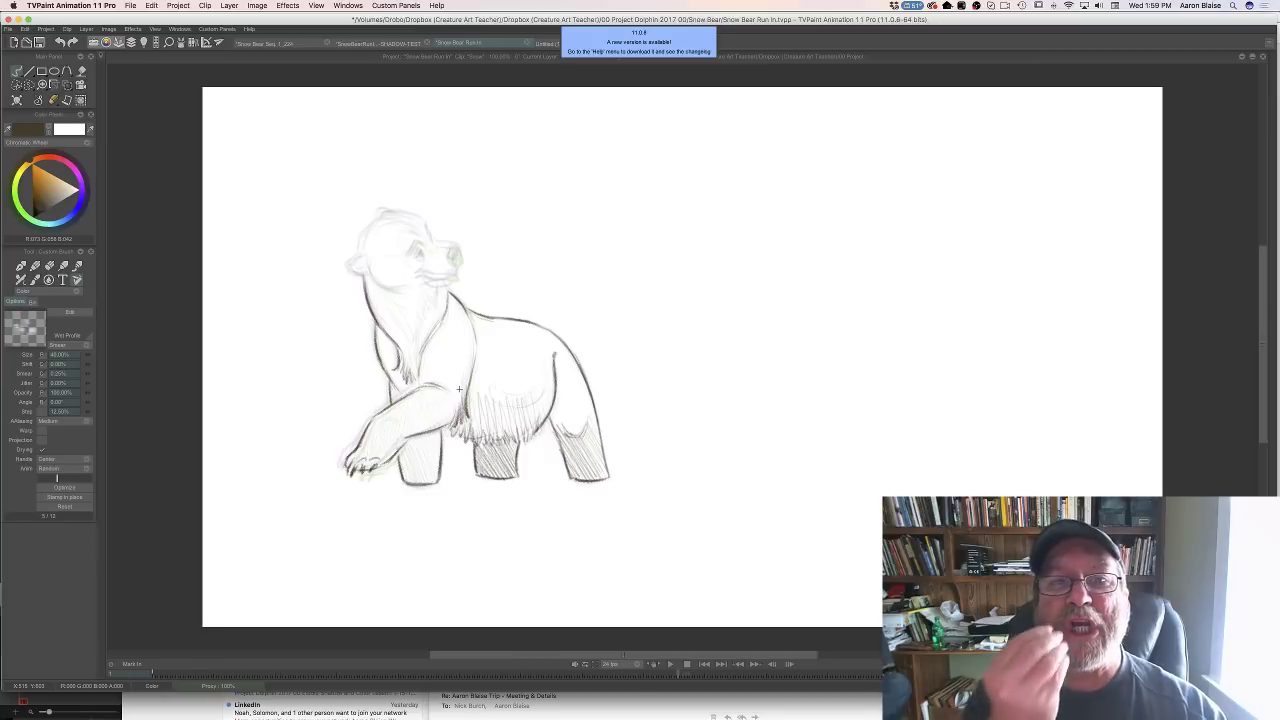
pyautogui.press('Left')
pyautogui.press('Right')
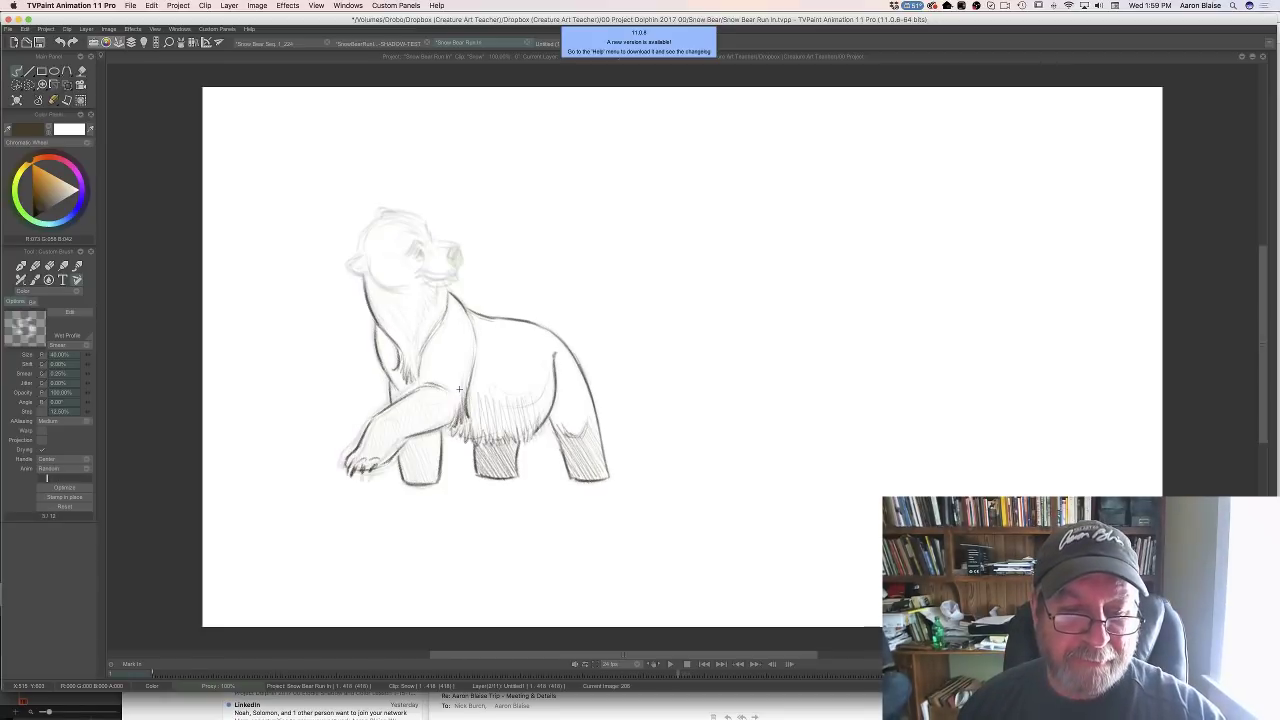
# Hatch the raised front leg and the supporting front leg, and add strokes at the base of the chest
pyautogui.moveTo(427, 397)
pyautogui.mouseDown()
pyautogui.moveTo(424, 429)
pyautogui.moveTo(399, 420)
pyautogui.moveTo(399, 443)
pyautogui.moveTo(378, 409)
pyautogui.moveTo(389, 445)
pyautogui.moveTo(375, 431)
pyautogui.moveTo(352, 462)
pyautogui.mouseUp()
pyautogui.press('Left')
pyautogui.press('Right')
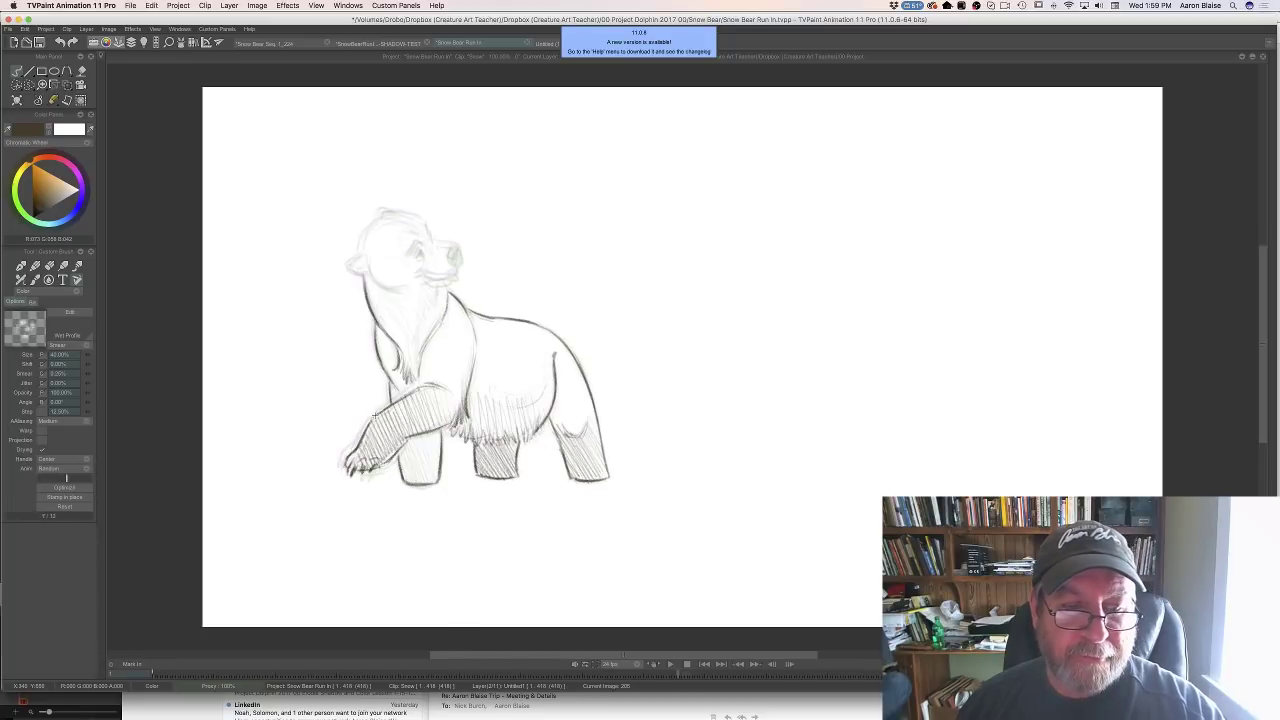
pyautogui.moveTo(406, 394); pyautogui.dragTo(387, 375)
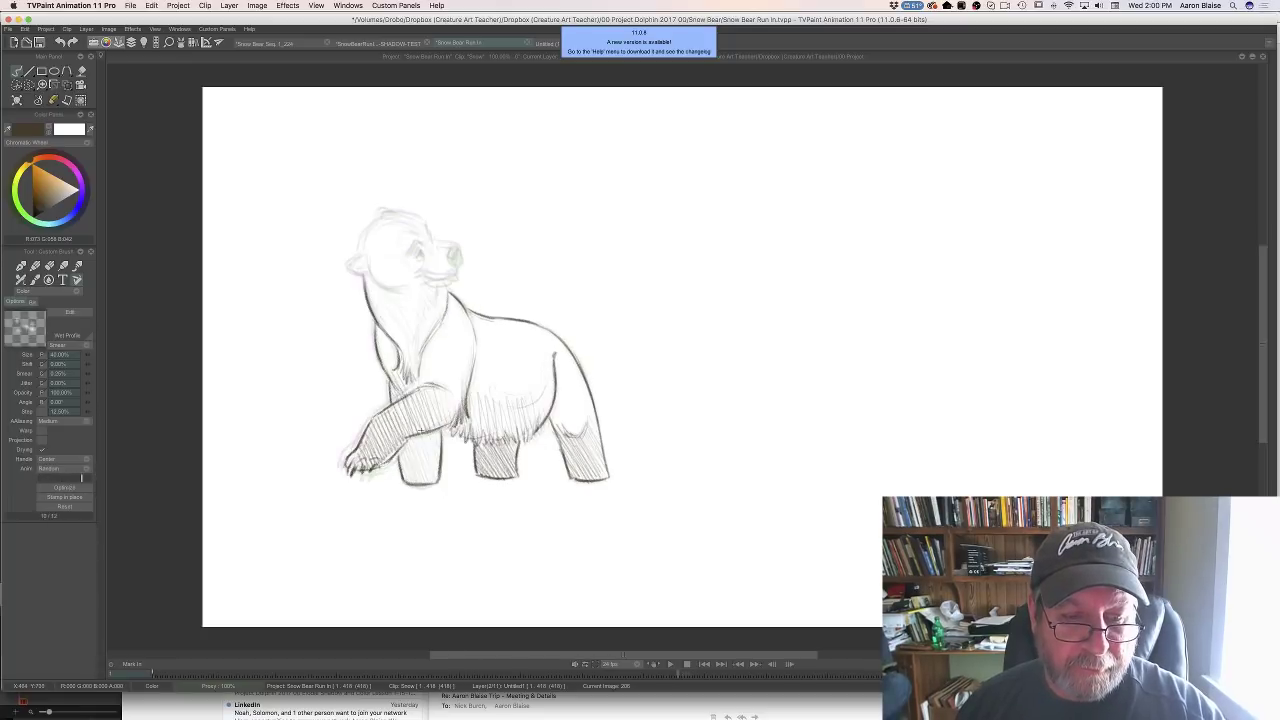
pyautogui.moveTo(432, 440)
pyautogui.mouseDown()
pyautogui.moveTo(430, 480)
pyautogui.moveTo(396, 470)
pyautogui.mouseUp()
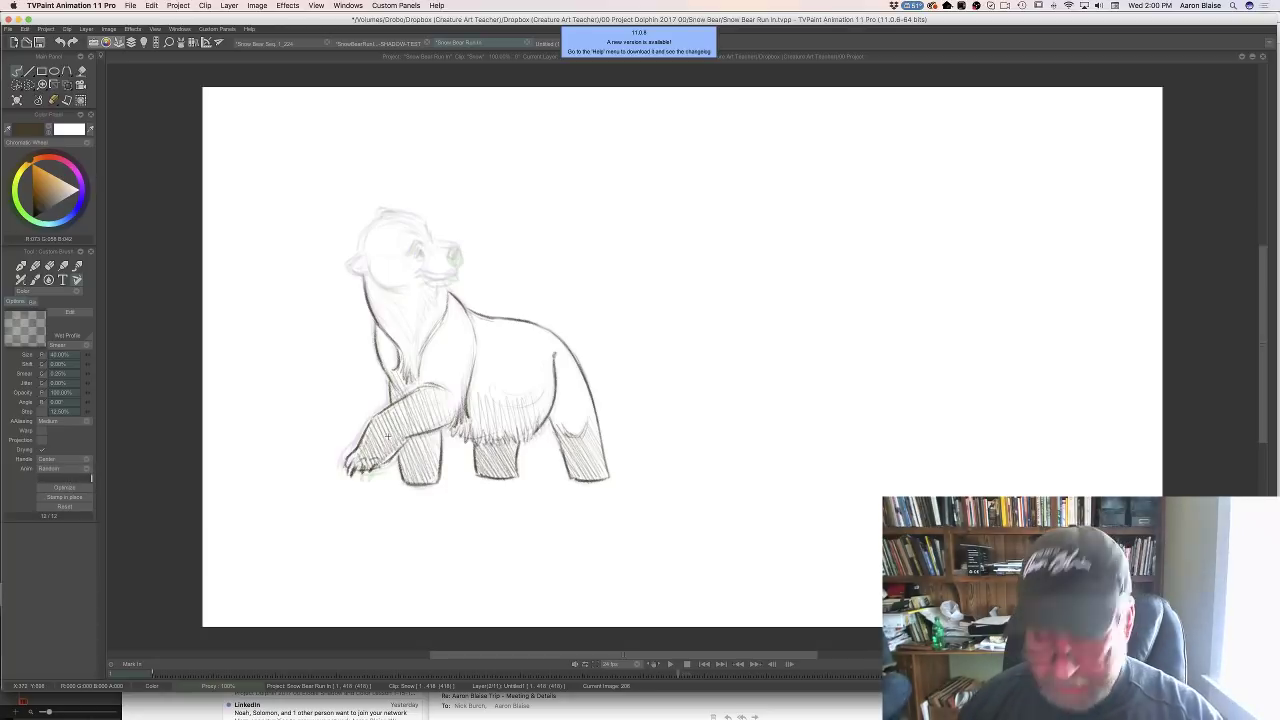
# Flip between frame 206 and the previous drawing to examine how the bear's pose changes
pyautogui.press('Left')
pyautogui.press('Right')
pyautogui.press('Left')
pyautogui.press('Right')
pyautogui.press('Left')
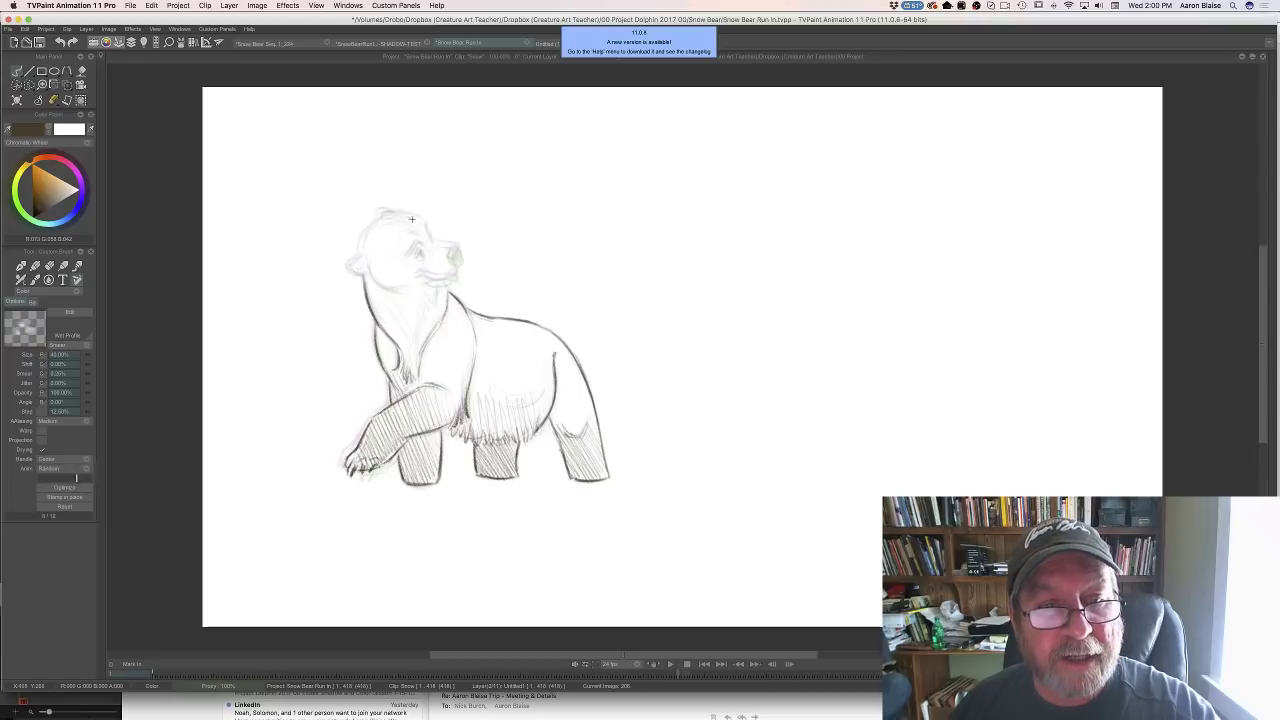
pyautogui.press('Right')
pyautogui.press('Left')
pyautogui.press('Right')
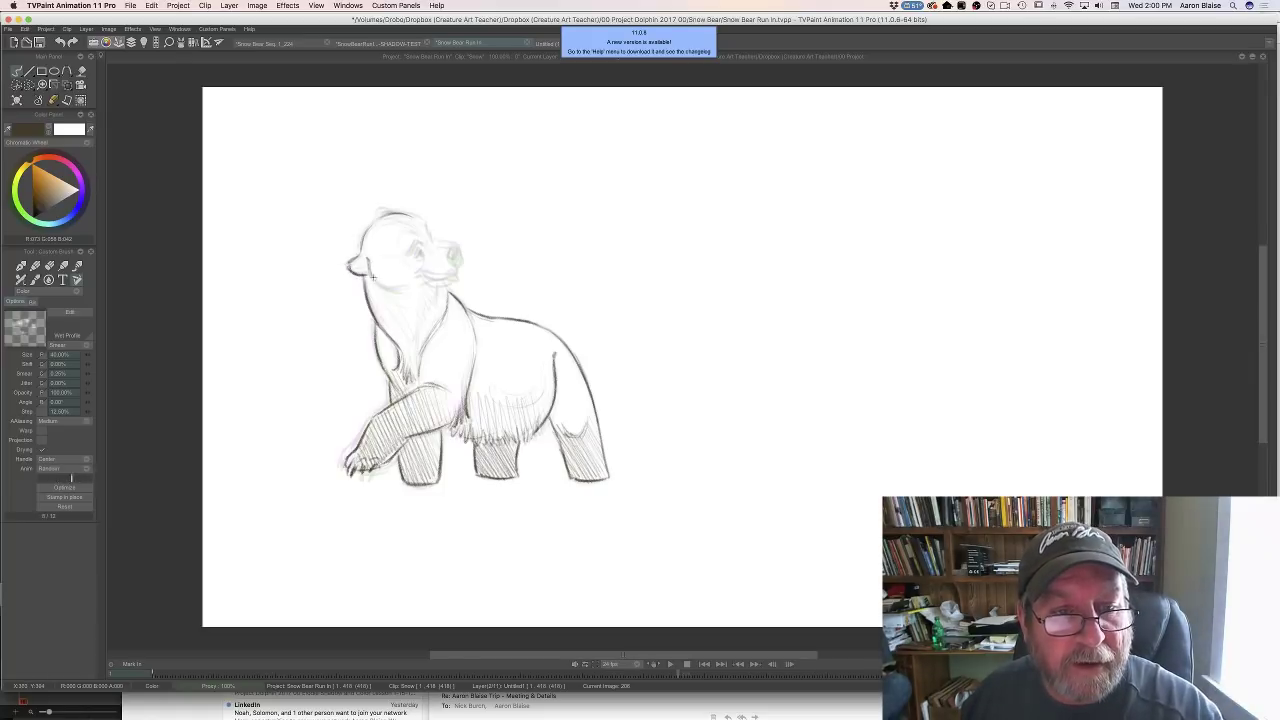
# Draw the cheek line and both ears around the head, comparing with the previous drawing
pyautogui.moveTo(383, 287)
pyautogui.mouseDown()
pyautogui.moveTo(408, 290)
pyautogui.moveTo(354, 256)
pyautogui.mouseUp()
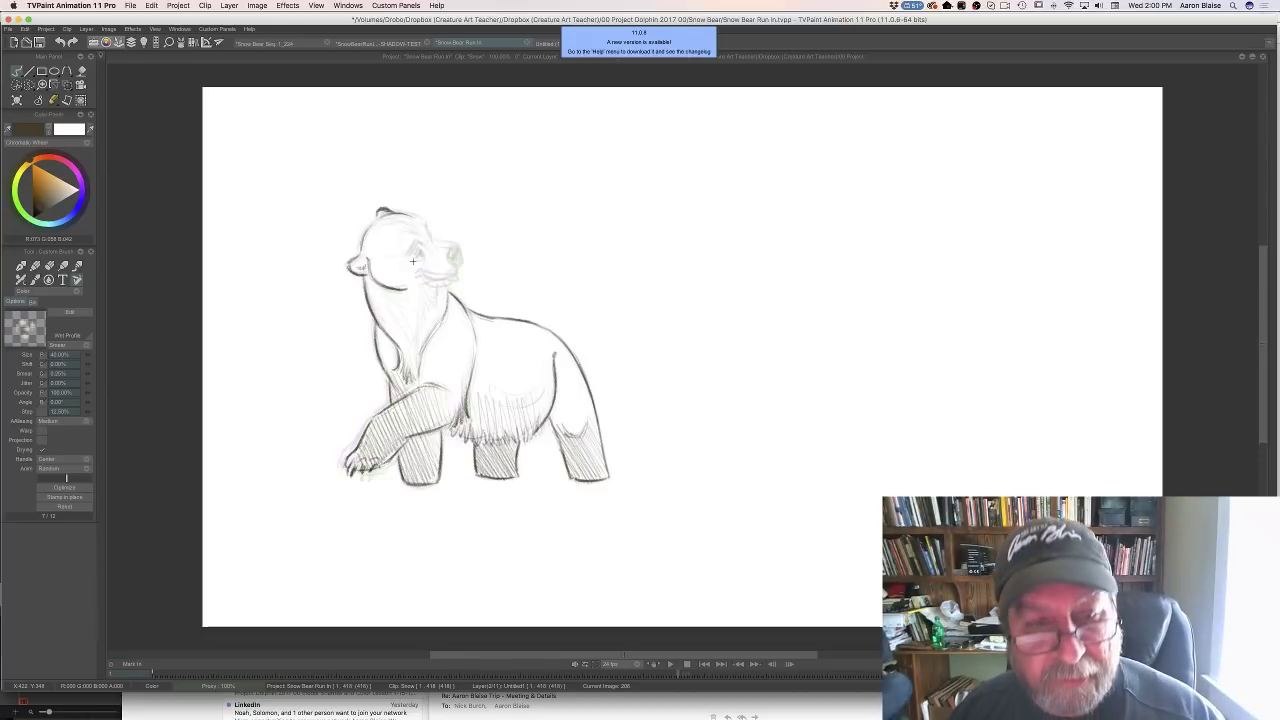
pyautogui.press('Left')
pyautogui.press('Right')
pyautogui.press('Left')
pyautogui.press('Right')
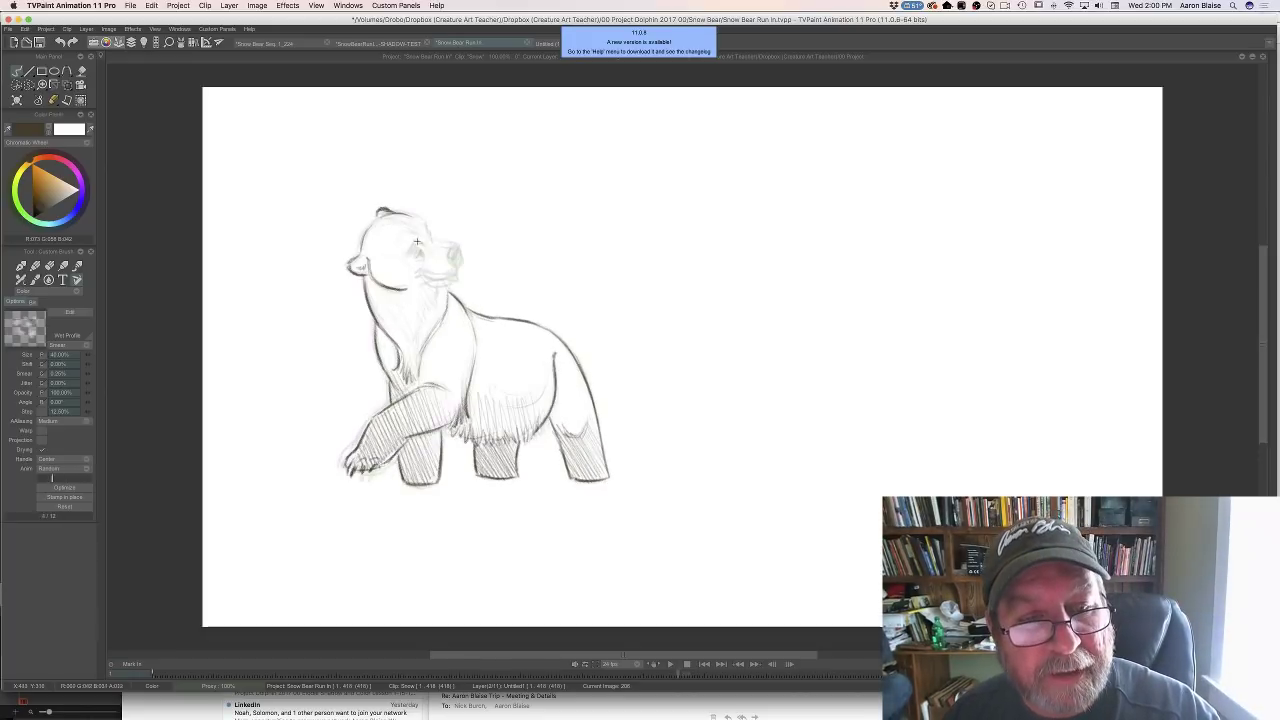
# Draw the upper eye contour and the forehead line, checking against the previous drawing
pyautogui.moveTo(413, 246); pyautogui.dragTo(385, 226)
pyautogui.press('Left')
pyautogui.press('Right')
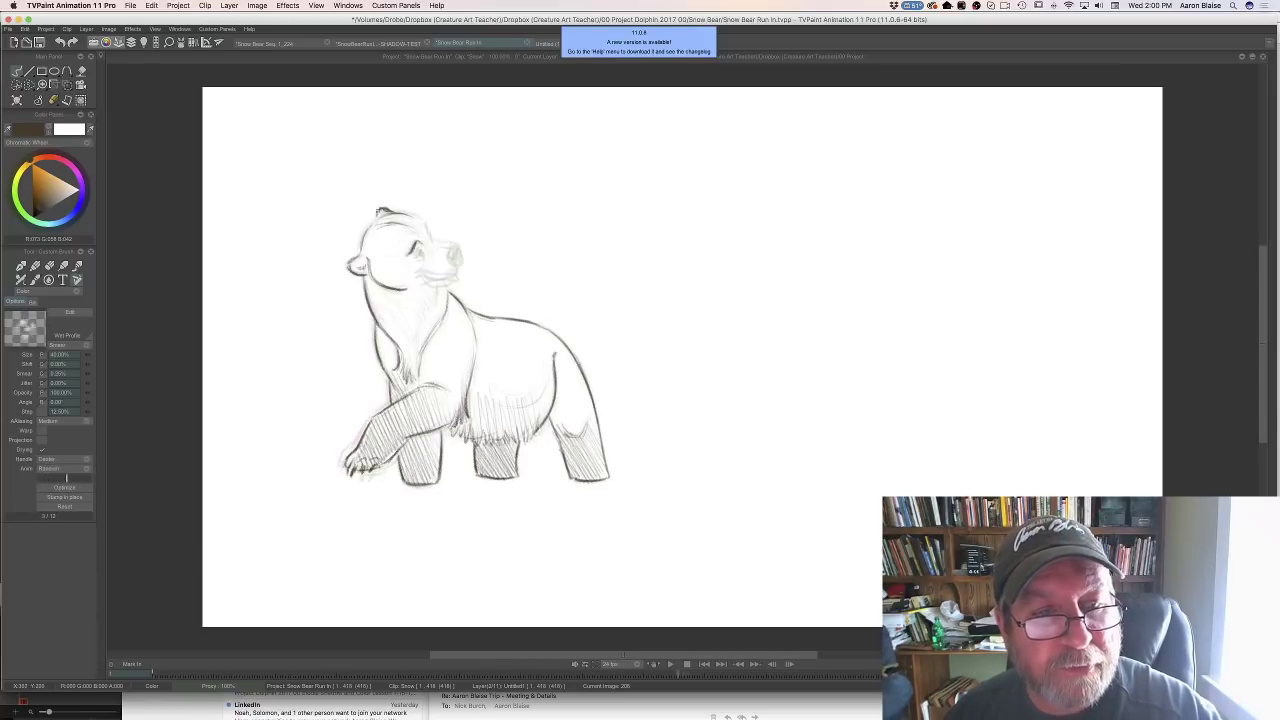
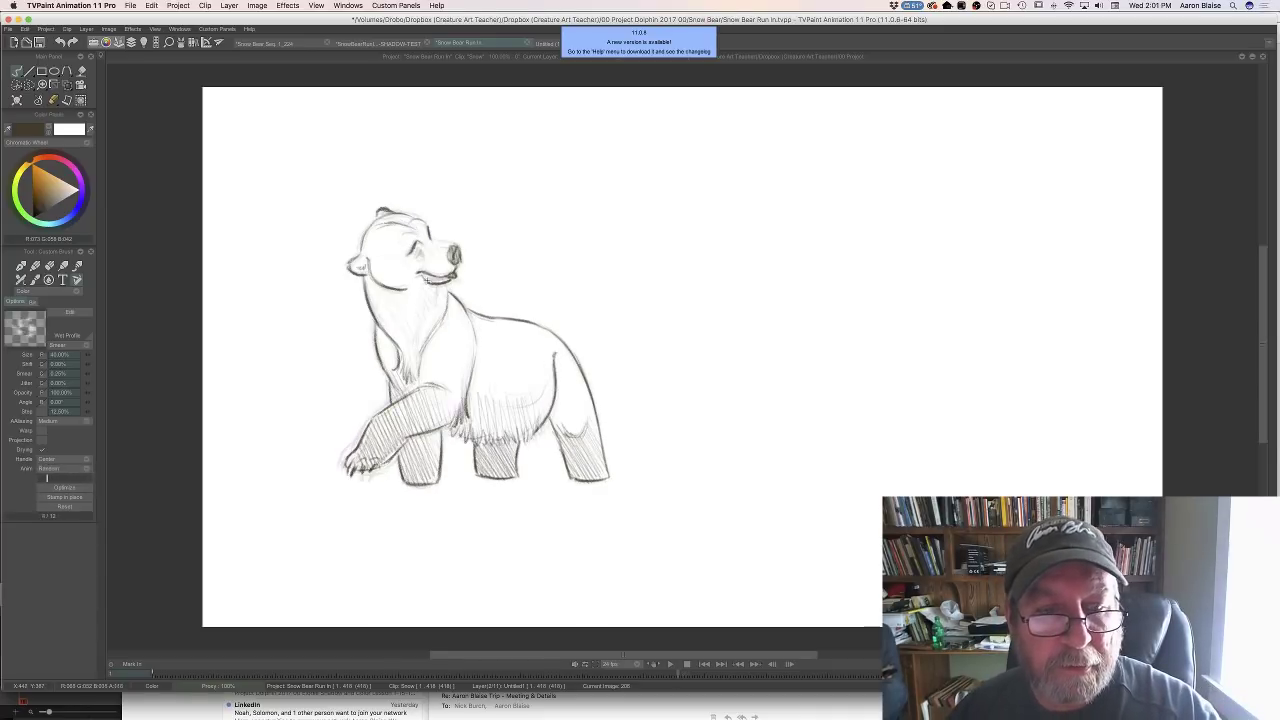
# Add fur strokes under the chin and down the neck and chest, comparing repeatedly with the neighbouring drawings
pyautogui.moveTo(416, 274); pyautogui.dragTo(429, 290)
pyautogui.press('Left')
pyautogui.press('Right')
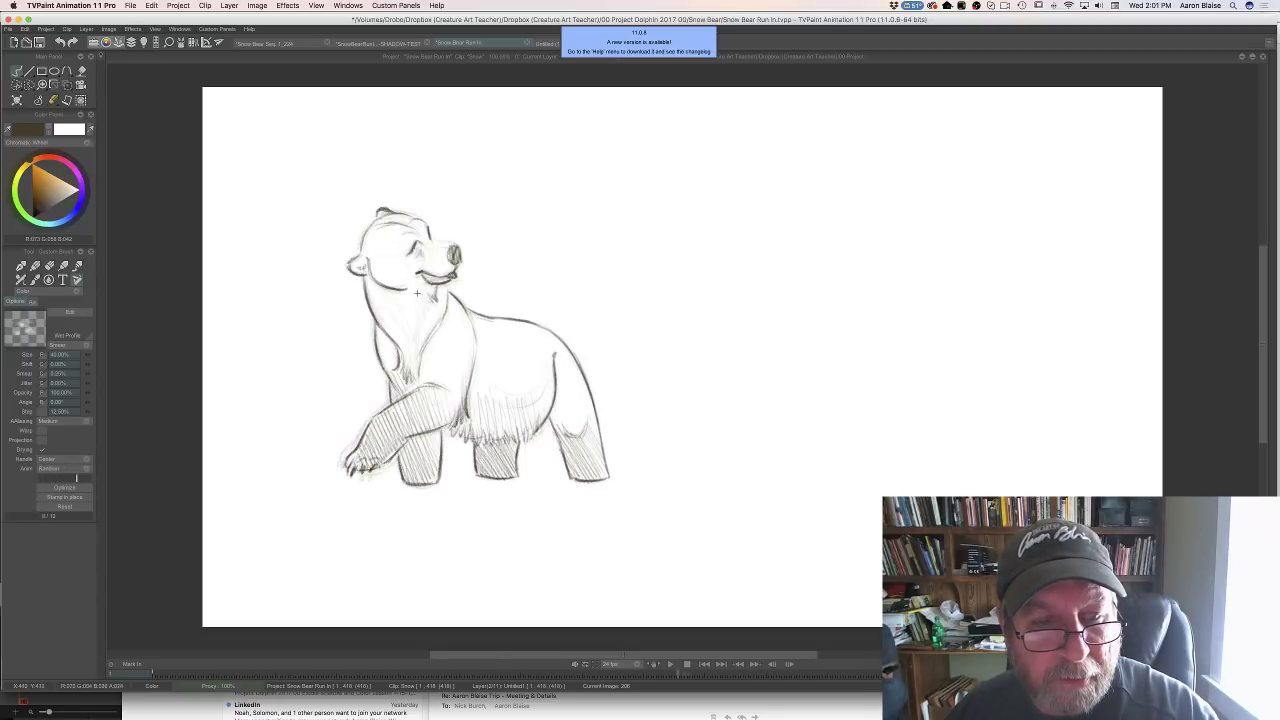
pyautogui.press('Left')
pyautogui.press('Left')
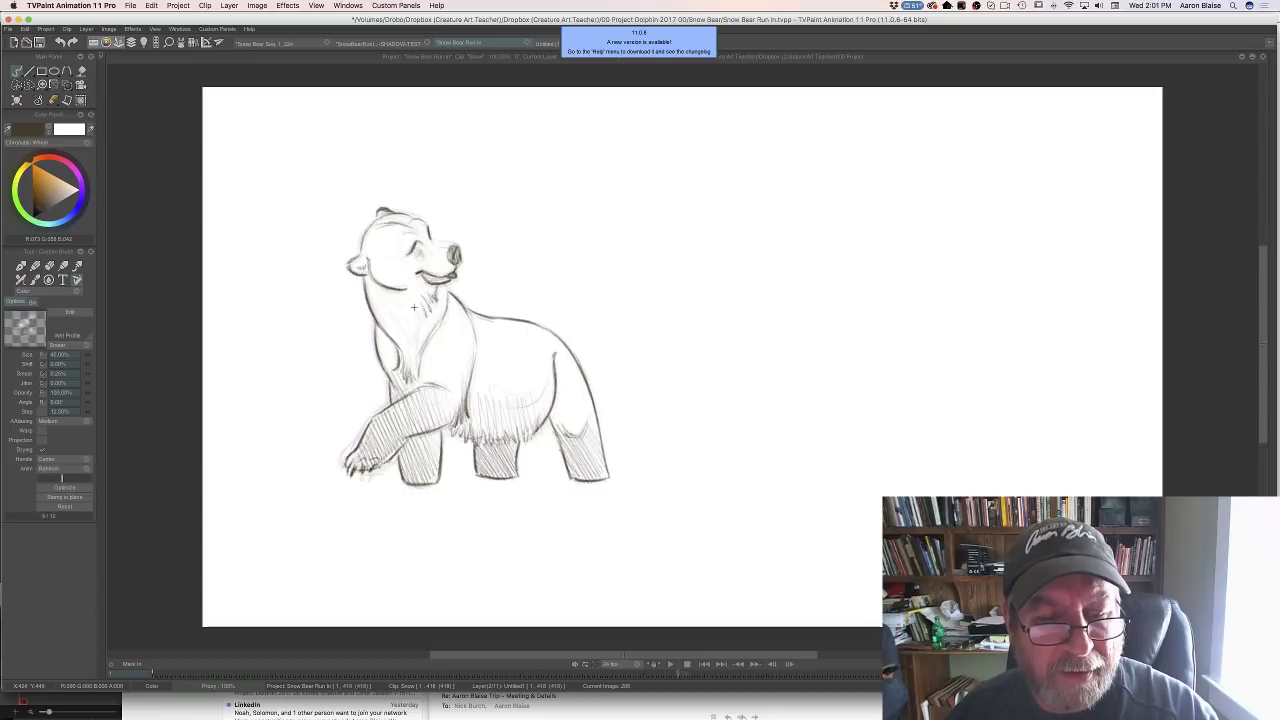
pyautogui.press('Left')
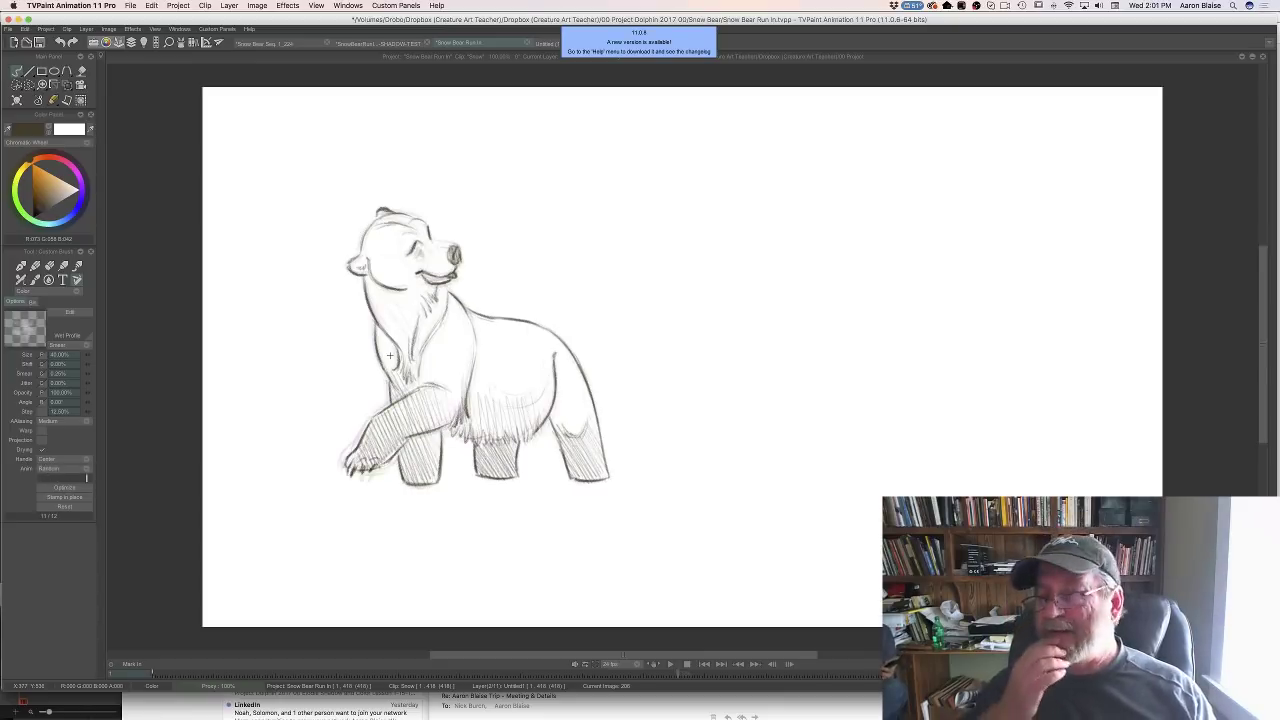
pyautogui.press('Left')
pyautogui.press('Left')
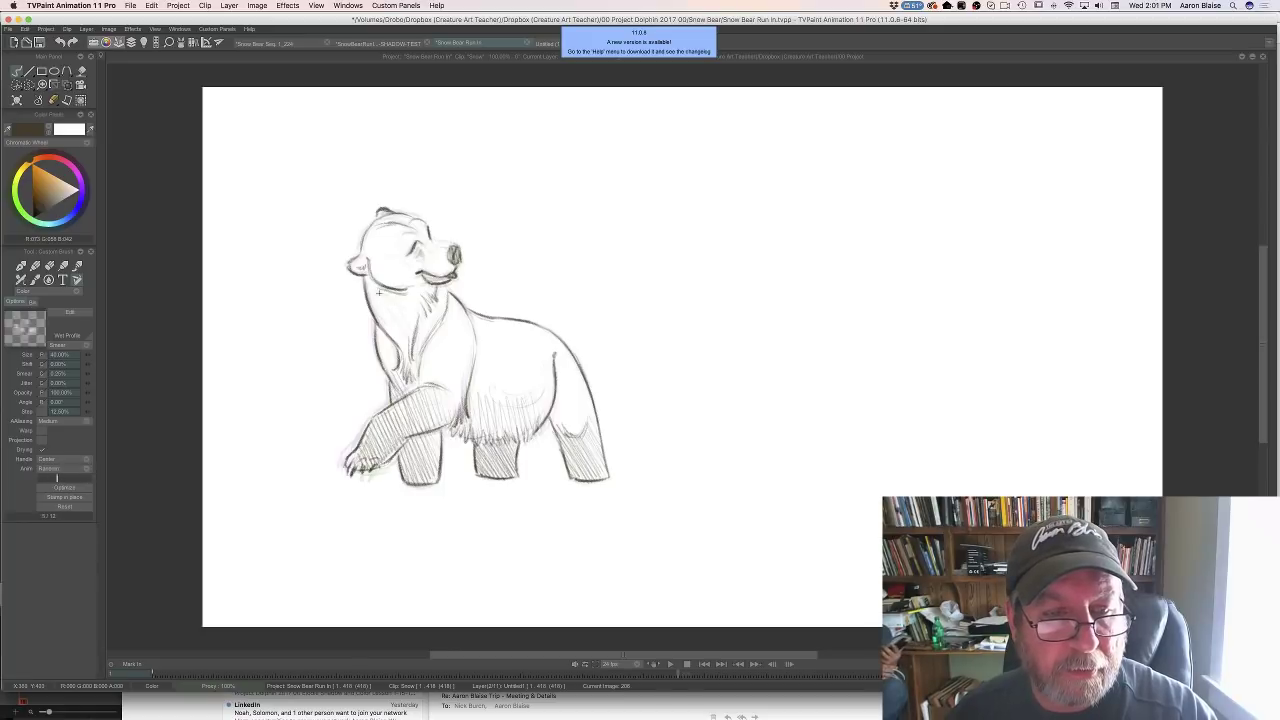
pyautogui.press('Right')
pyautogui.press('Right')
pyautogui.press('Right')
pyautogui.press('Right')
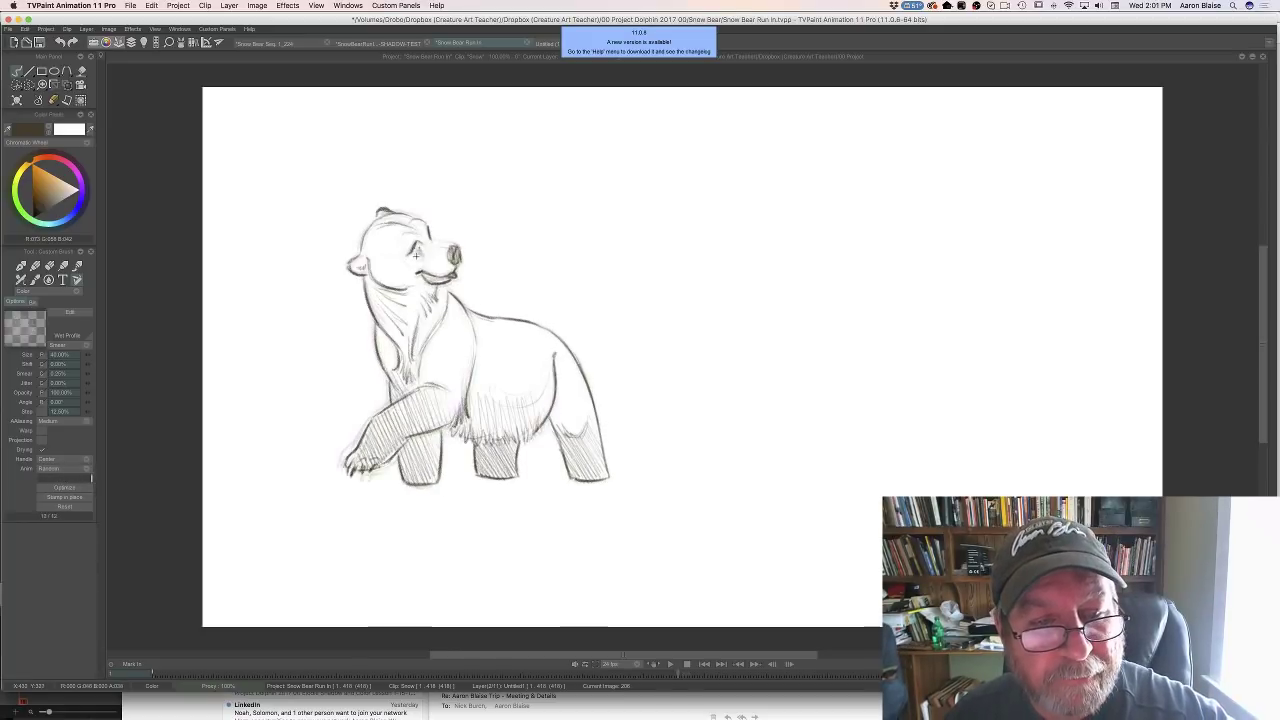
# Darken the pupil inside the eye and flip through the neighbouring drawings to compare the expression
pyautogui.moveTo(416, 256); pyautogui.dragTo(415, 256)
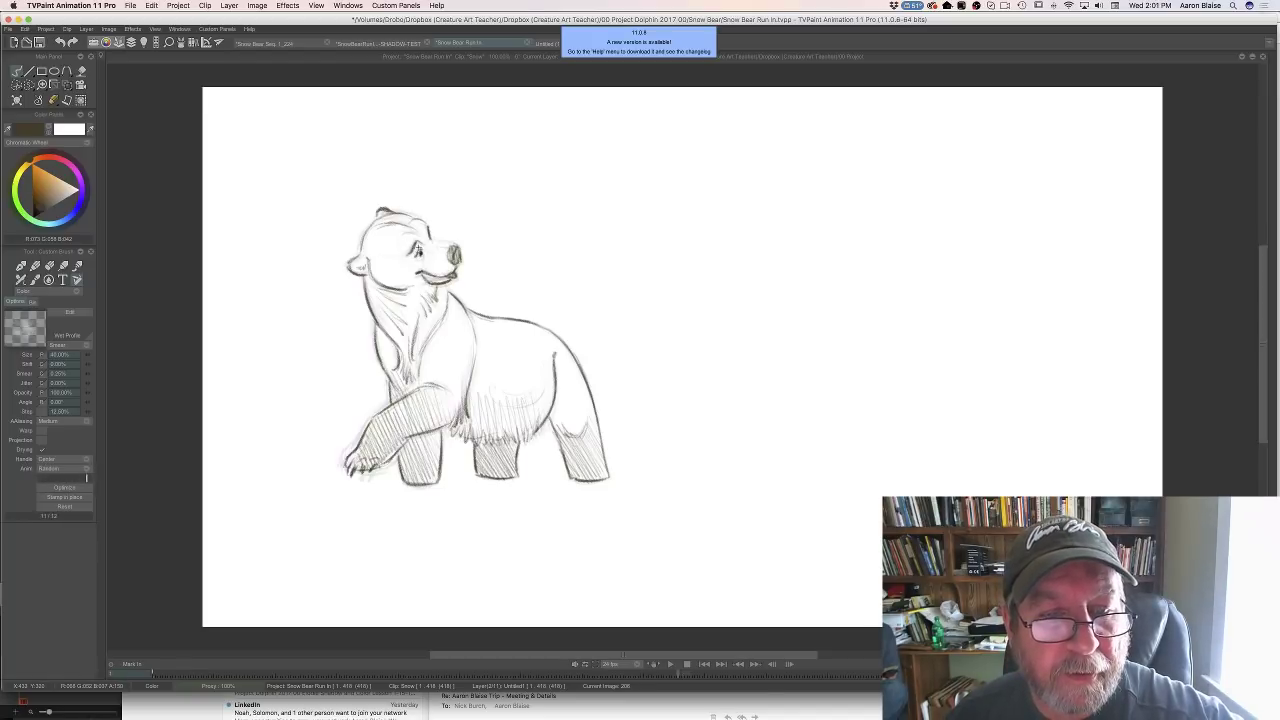
pyautogui.press('Right')
pyautogui.press('Right')
pyautogui.press('Right')
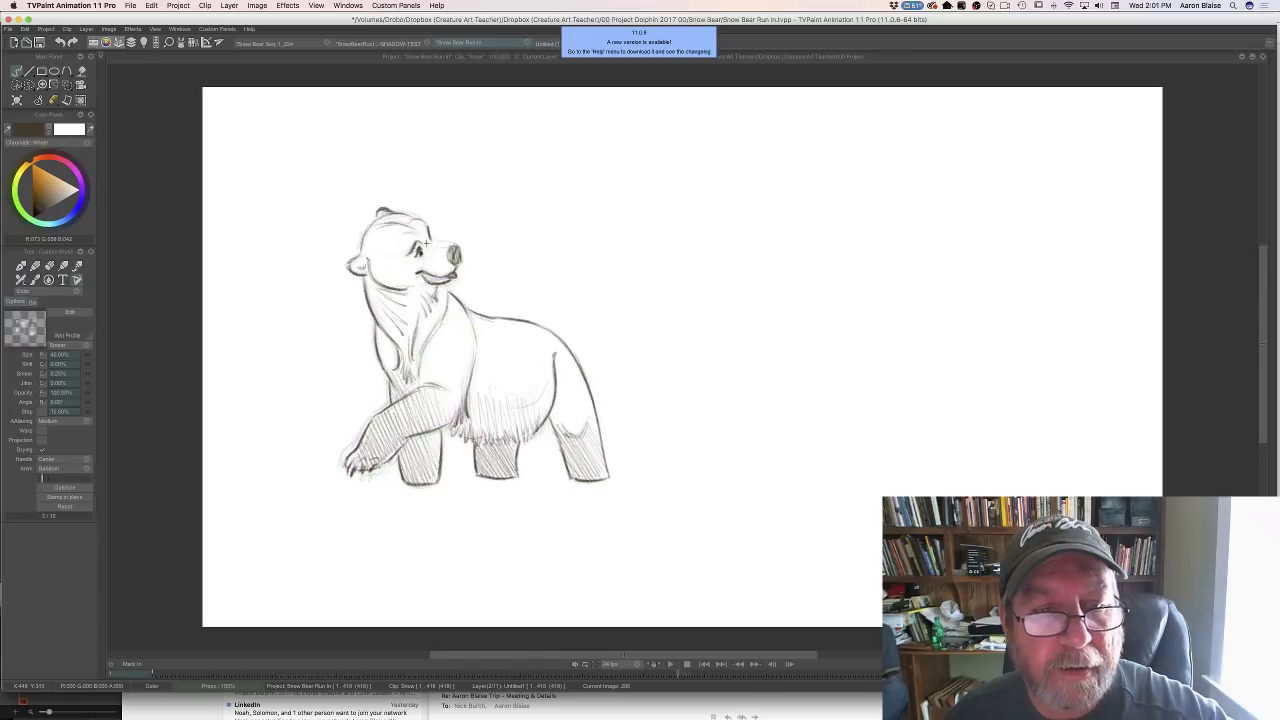
# Add a small stroke beside the bear's eye, comparing the frame 206 drawing with its neighbours
pyautogui.press('Right')
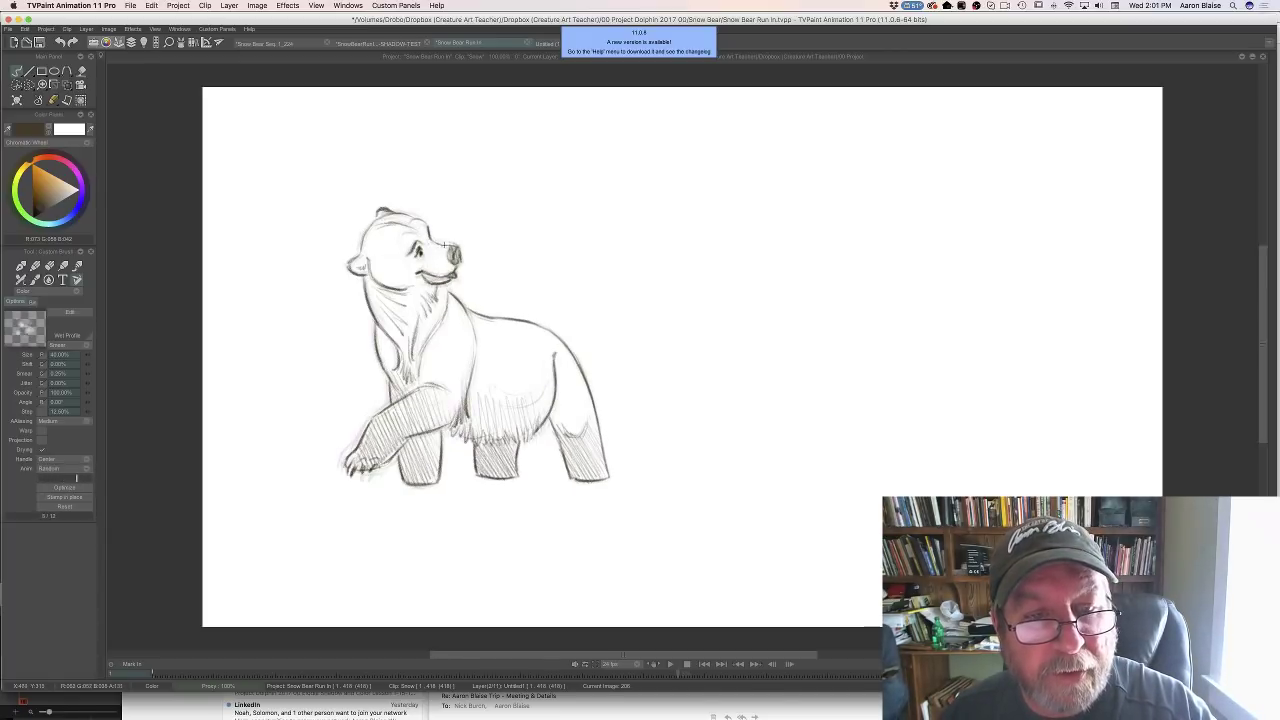
pyautogui.press('Left')
pyautogui.press('Left')
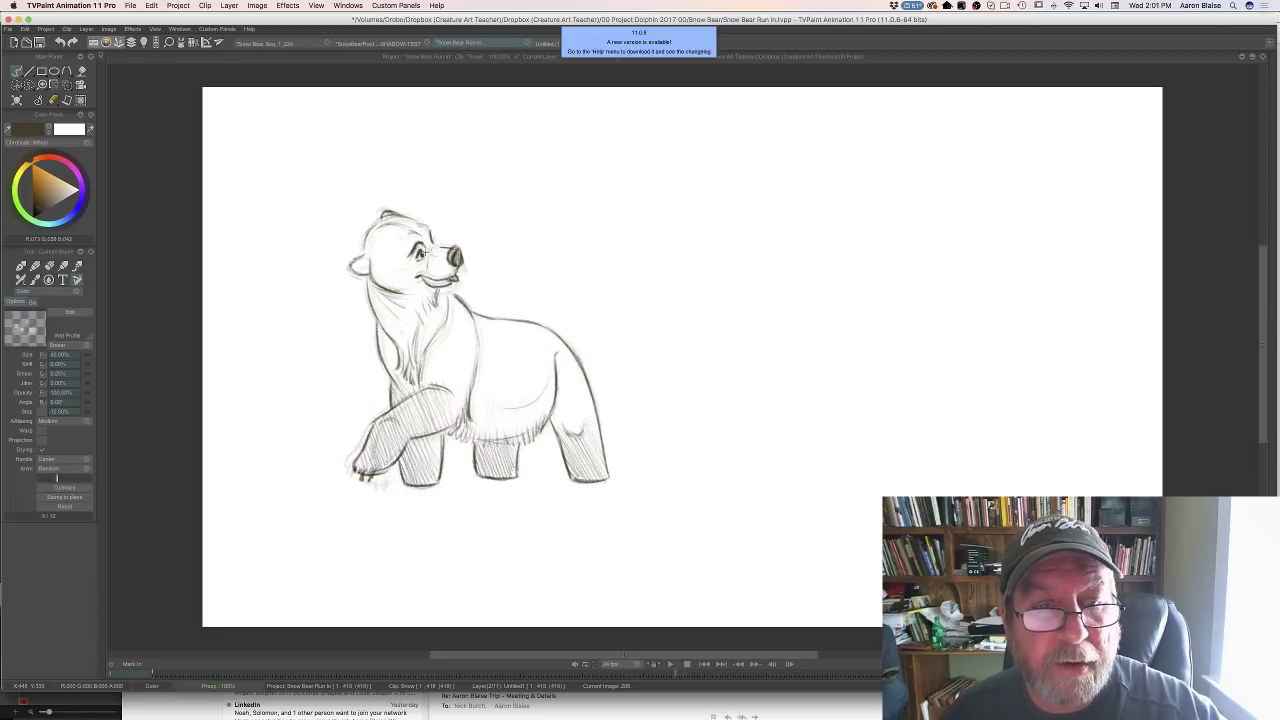
pyautogui.moveTo(427, 248); pyautogui.dragTo(426, 254)
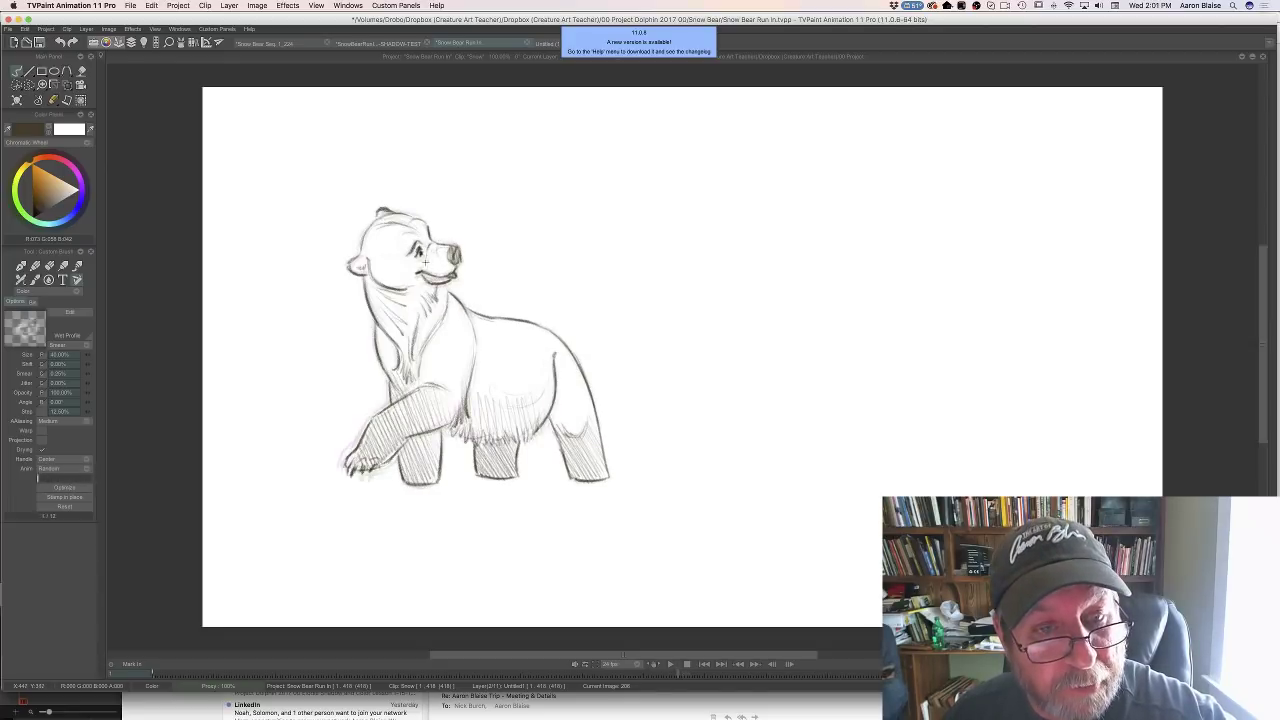
pyautogui.press('Left')
pyautogui.press('Left')
pyautogui.press('Right')
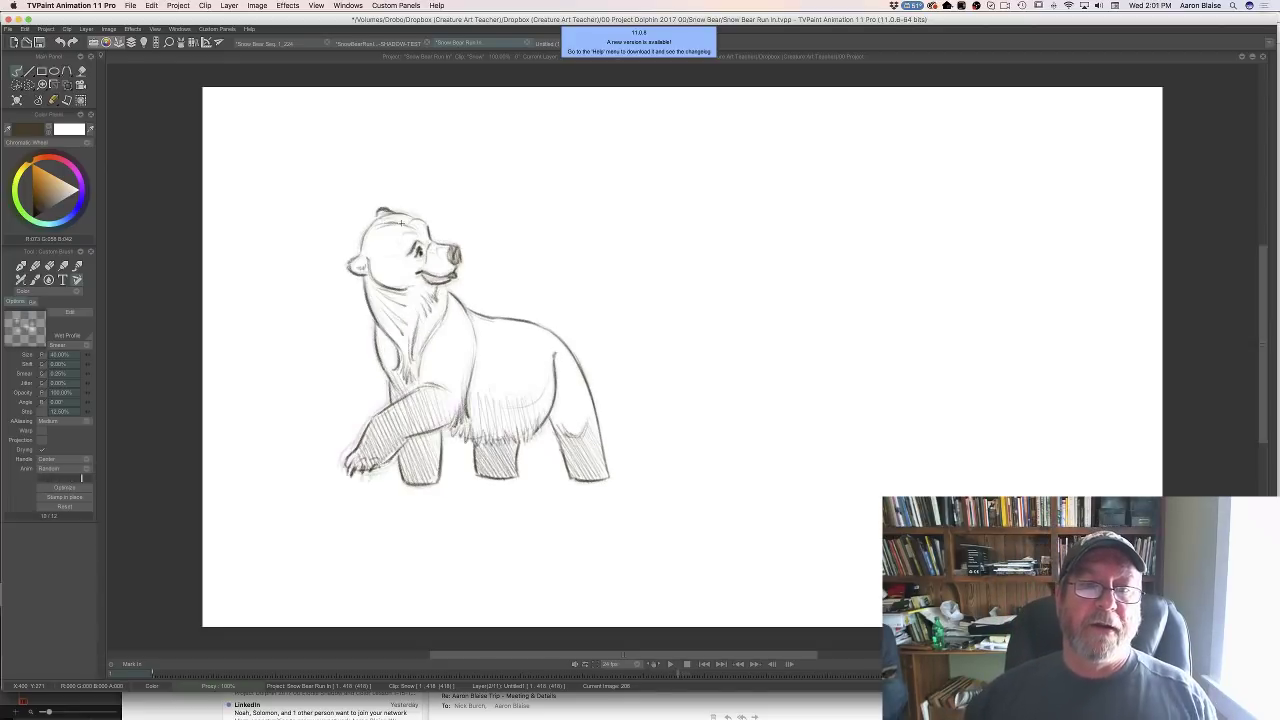
# Flip back and forth between the frame 205 and 206 drawings to check the head movement
pyautogui.press('Left')
pyautogui.press('Right')
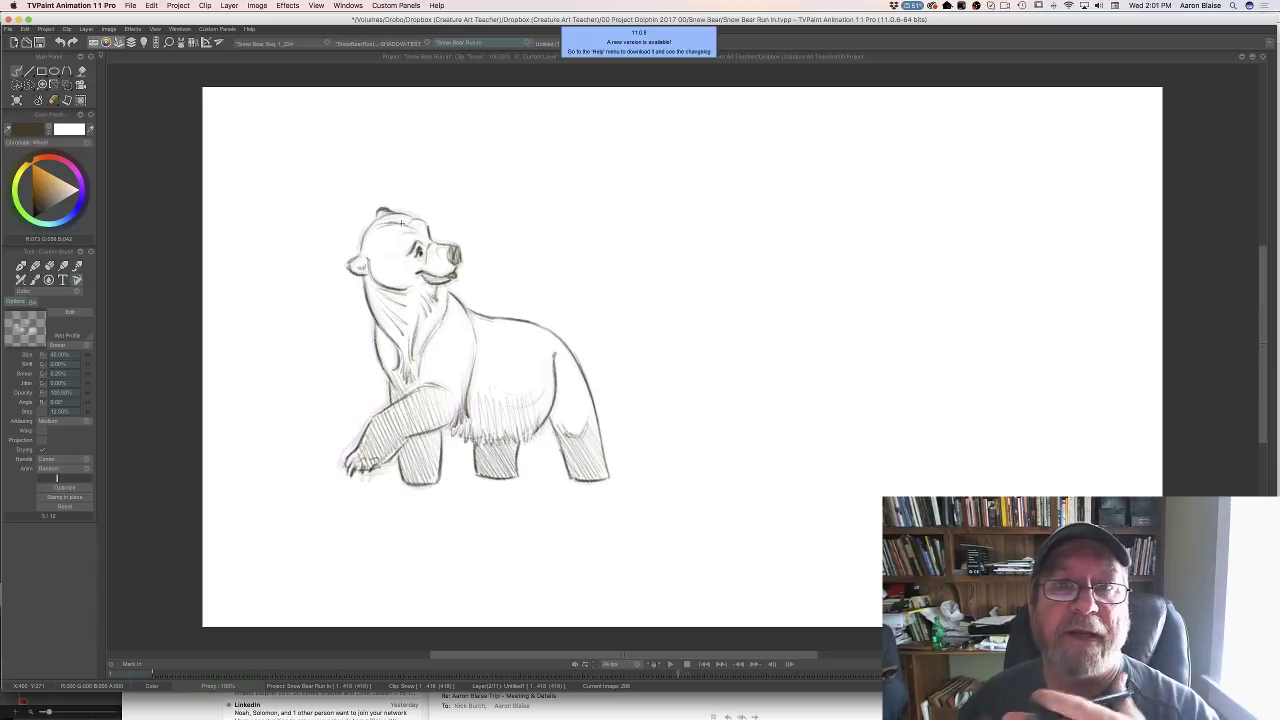
pyautogui.press('Left')
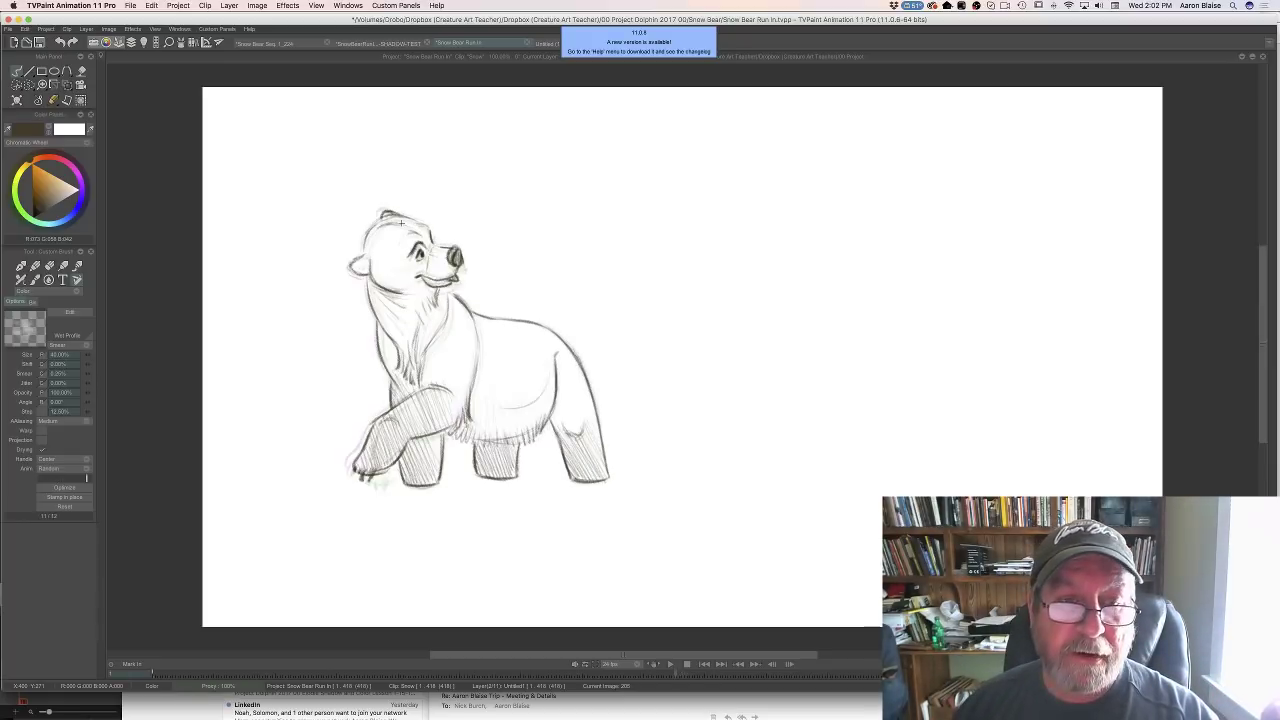
pyautogui.press('Right')
pyautogui.press('Left')
pyautogui.press('Right')
pyautogui.press('Left')
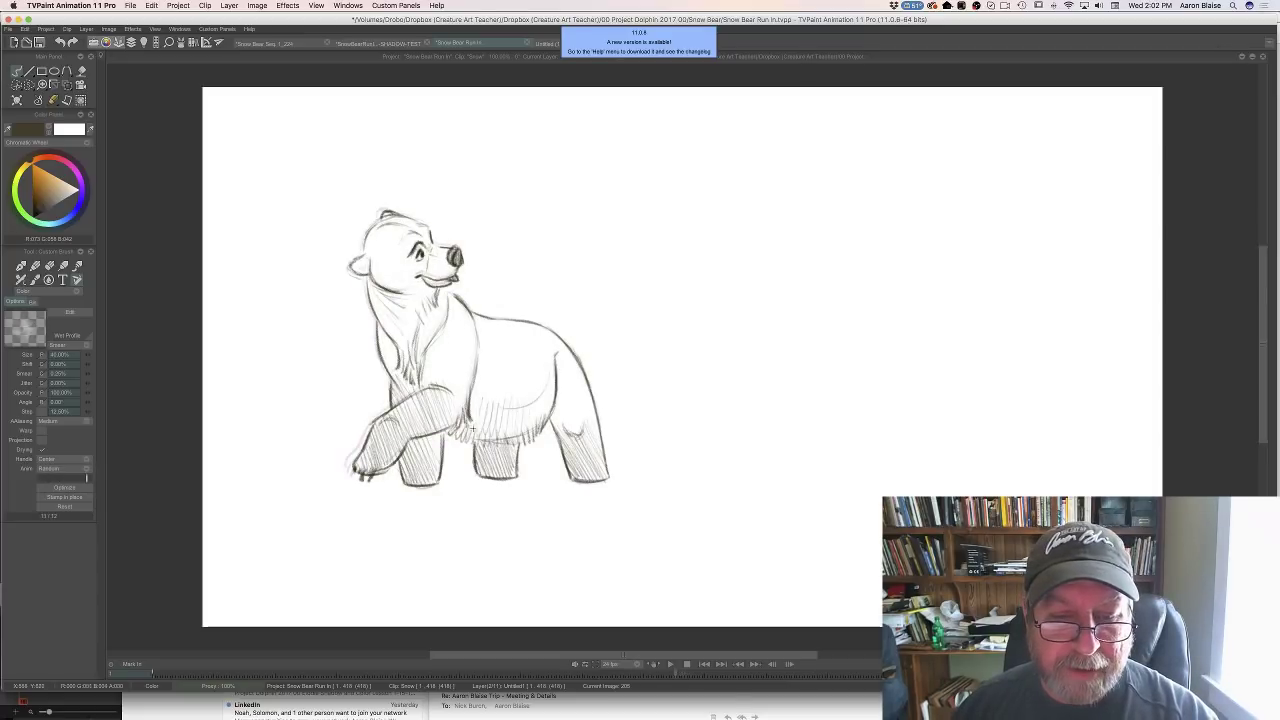
# Show the timeline, go to frame 204 and compare its drawing with the following one
pyautogui.press('Tab')
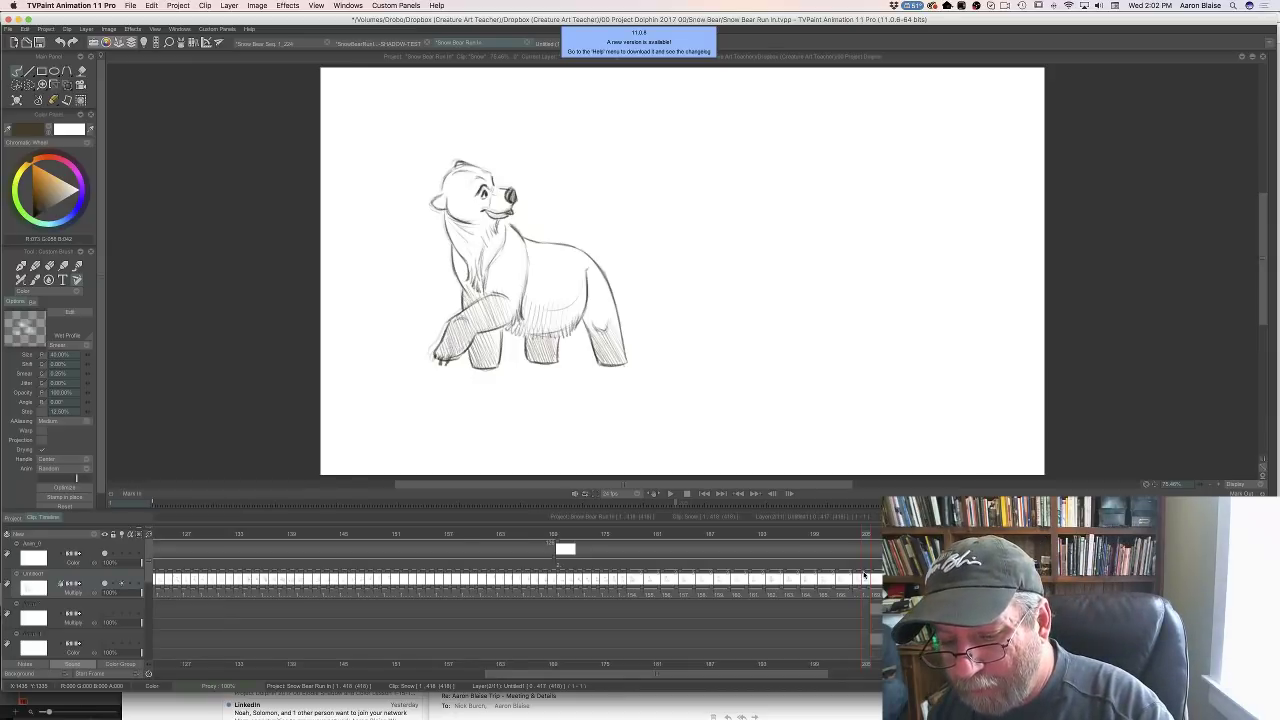
pyautogui.moveTo(862, 577); pyautogui.dragTo(871, 577)
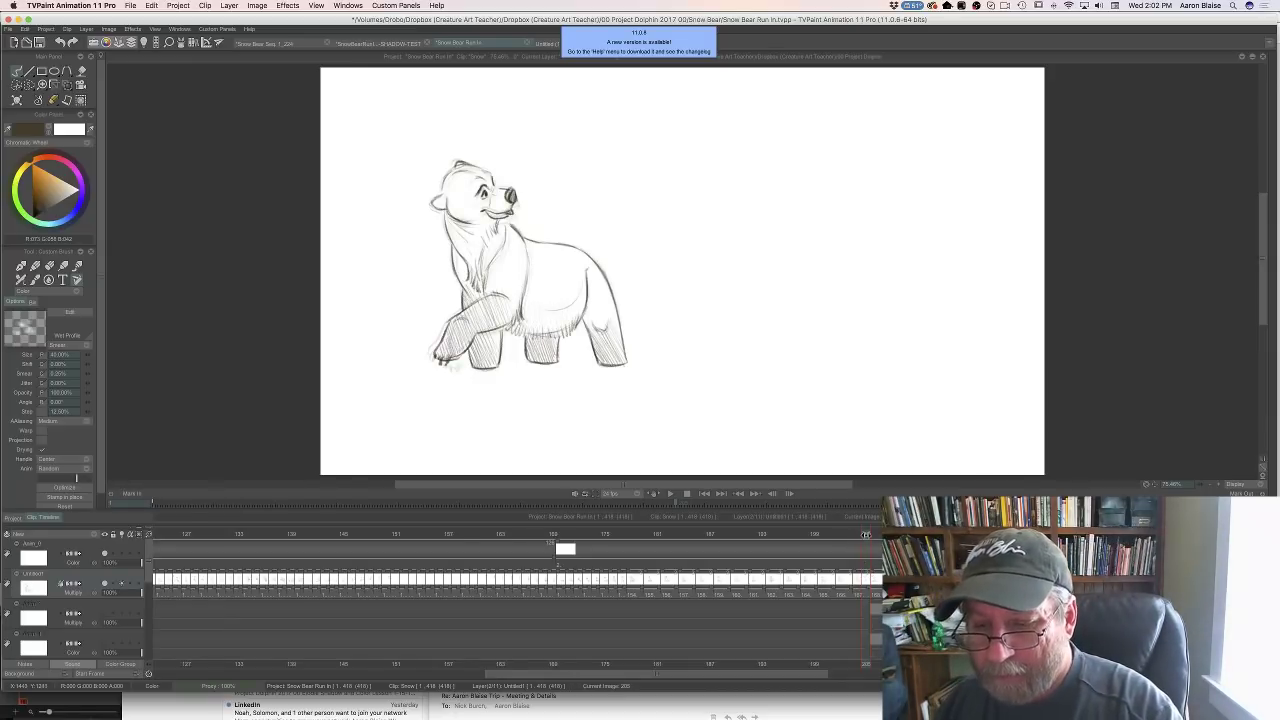
pyautogui.click(857, 535)
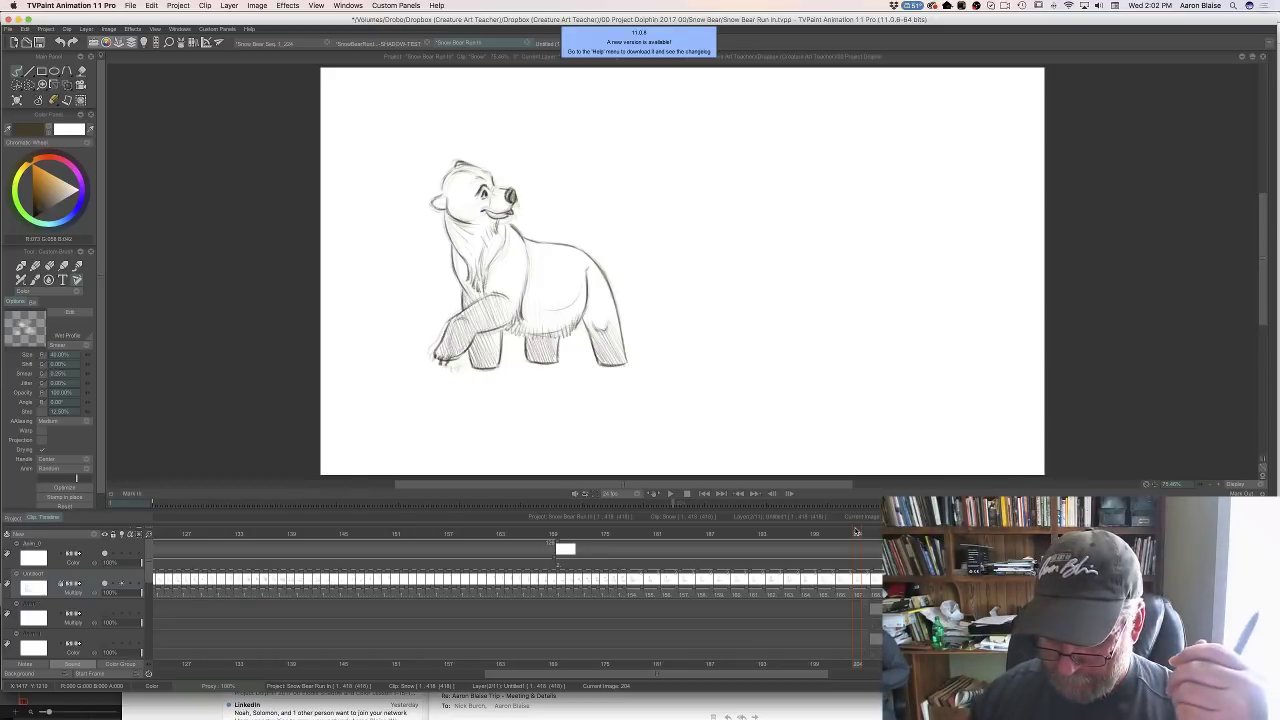
pyautogui.press('Tab')
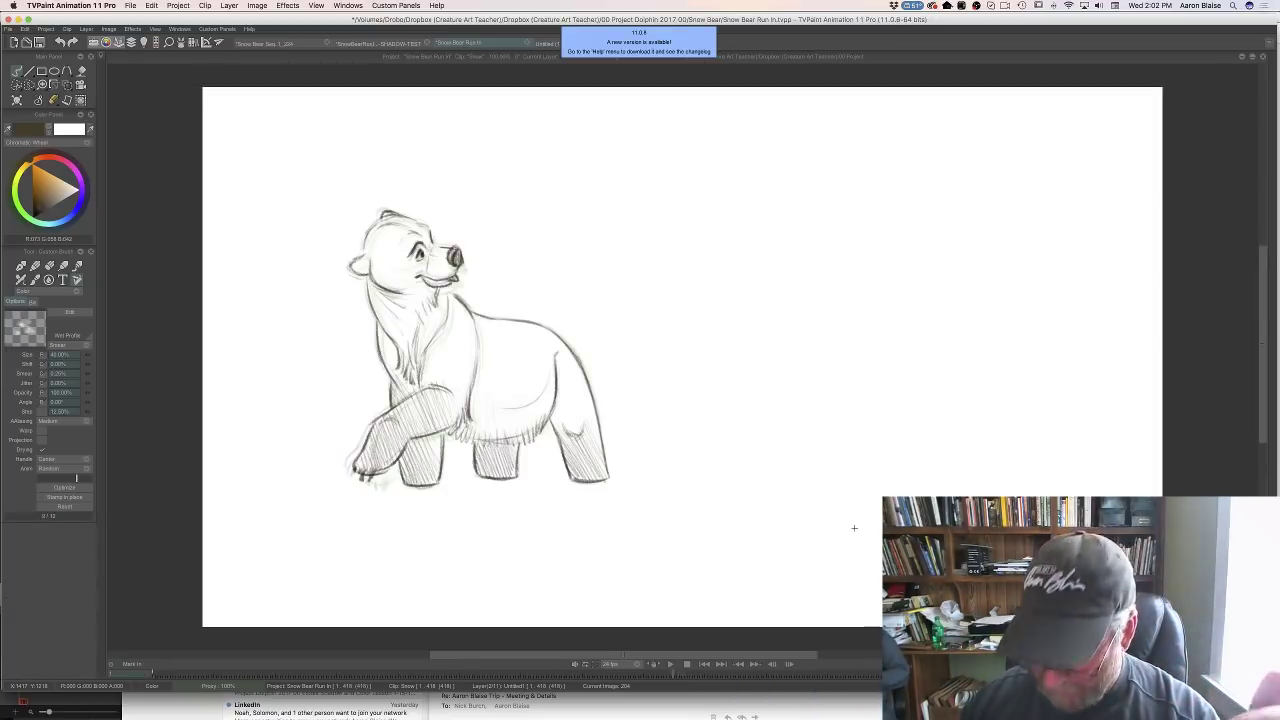
pyautogui.press('Right')
pyautogui.press('Left')
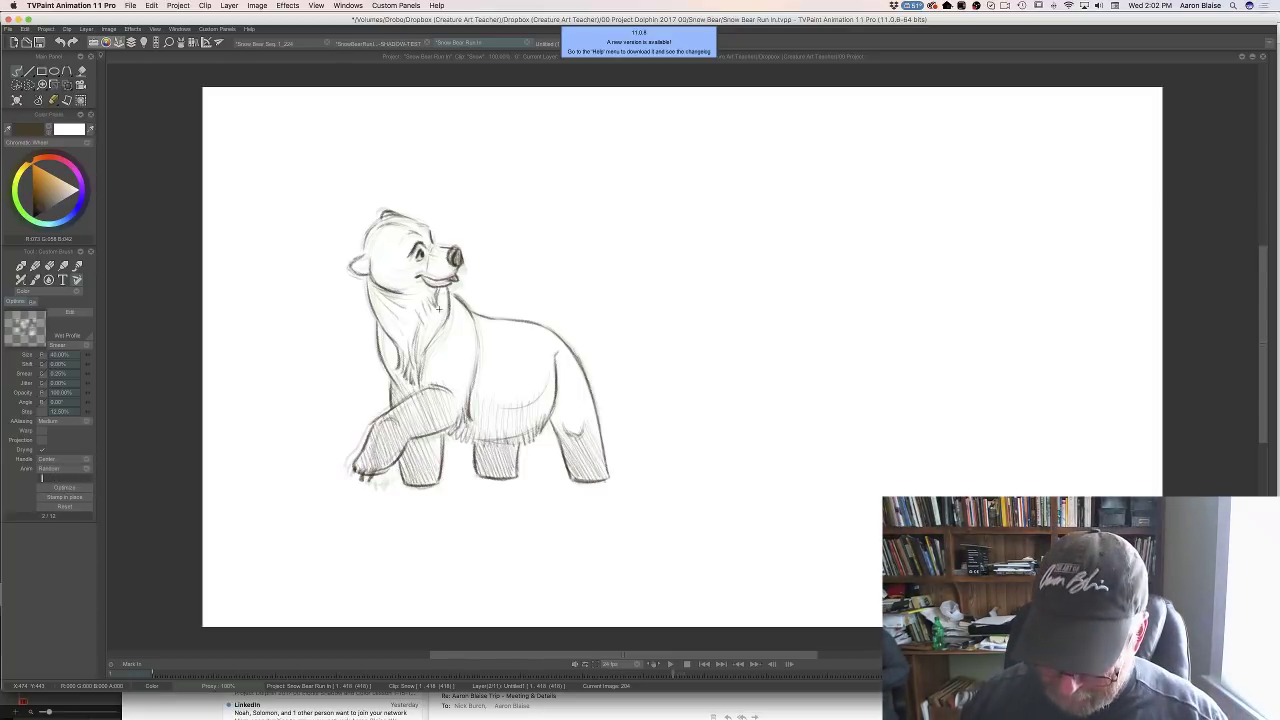
# Move to frame 210 in the timeline and clear its drawing, leaving only the neighbouring poses as faint guides
pyautogui.press('Tab')
pyautogui.moveTo(858, 537)
pyautogui.mouseDown()
pyautogui.moveTo(690, 540)
pyautogui.moveTo(1110, 548)
pyautogui.moveTo(767, 552)
pyautogui.moveTo(850, 542)
pyautogui.moveTo(955, 545)
pyautogui.moveTo(694, 574)
pyautogui.moveTo(953, 570)
pyautogui.moveTo(873, 570)
pyautogui.moveTo(943, 570)
pyautogui.moveTo(892, 570)
pyautogui.moveTo(866, 532)
pyautogui.moveTo(899, 530)
pyautogui.mouseUp()
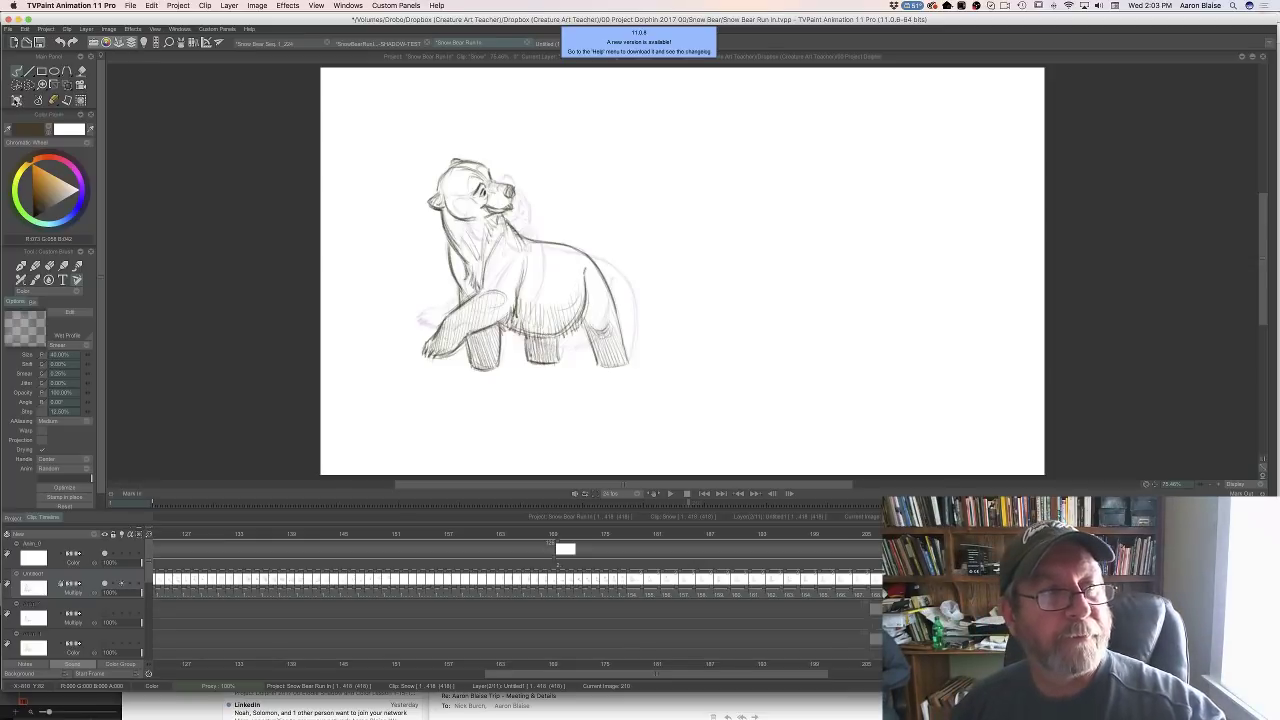
pyautogui.click(16, 100)
pyautogui.press('Tab')
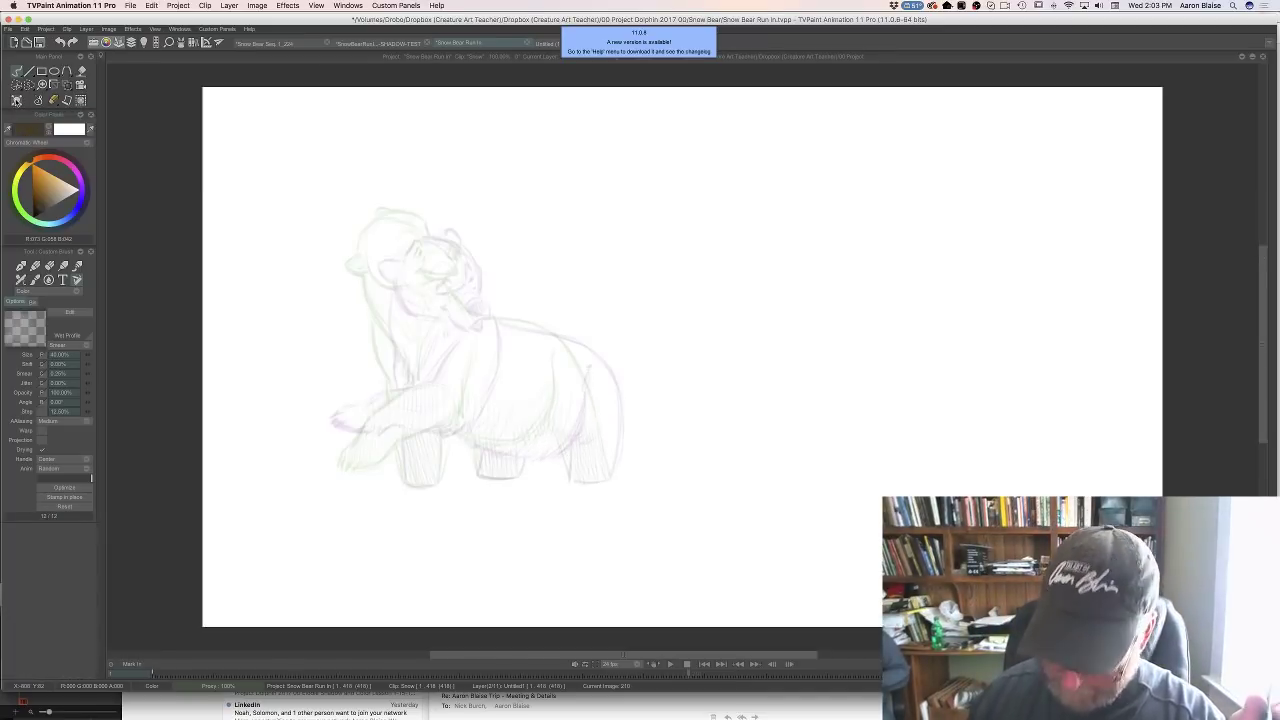
# Draw a construction circle for the bear's head between the two guide poses, comparing with the previous drawing
pyautogui.press('Left')
pyautogui.press('Right')
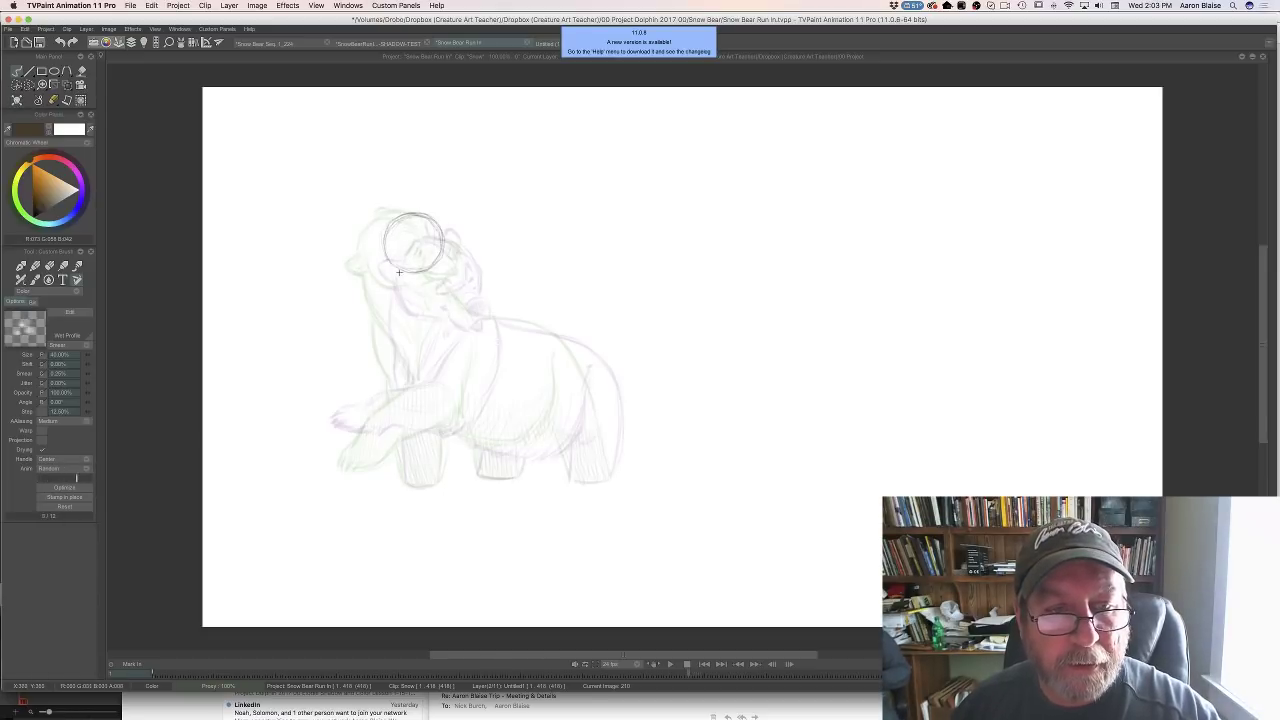
pyautogui.moveTo(386, 261); pyautogui.dragTo(410, 279)
pyautogui.press('Left')
pyautogui.press('Right')
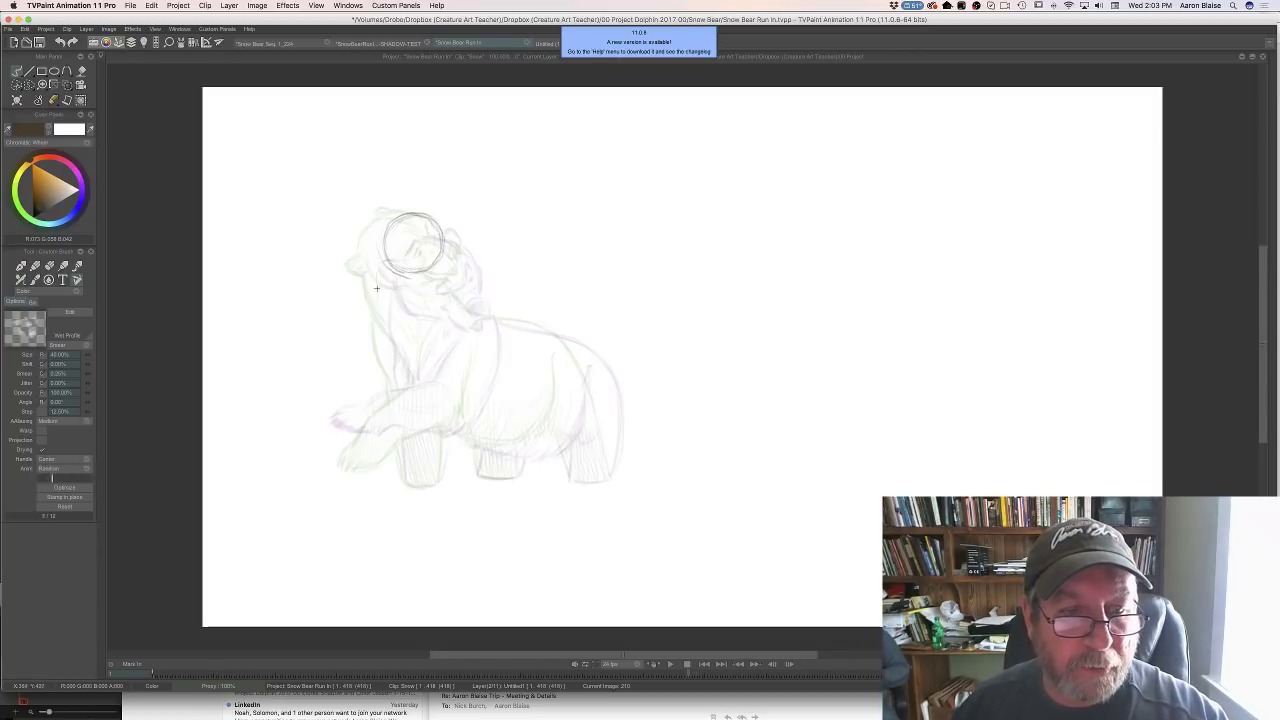
pyautogui.press('Left')
pyautogui.press('Right')
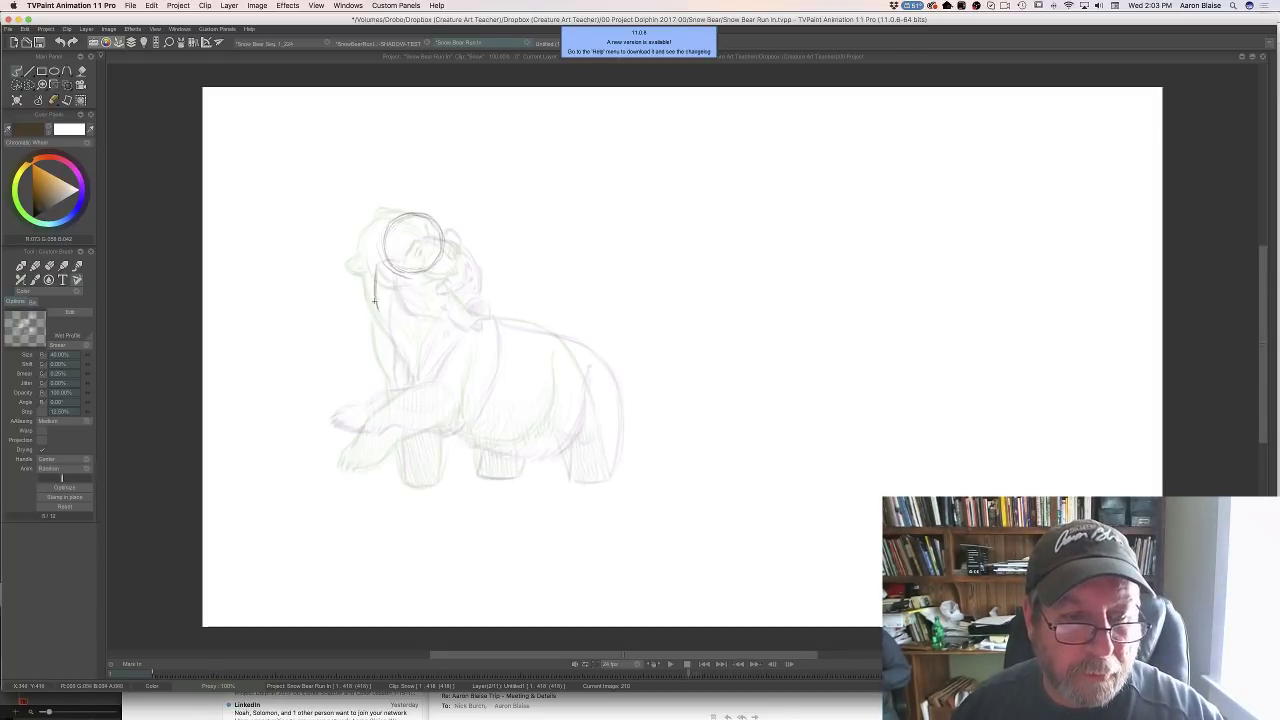
# Draw the curved line of the back of the neck down toward the chest, checking against the previous drawing
pyautogui.moveTo(375, 267)
pyautogui.mouseDown()
pyautogui.moveTo(401, 358)
pyautogui.moveTo(389, 372)
pyautogui.mouseUp()
pyautogui.press('Left')
pyautogui.press('Right')
pyautogui.press('Left')
pyautogui.press('Right')
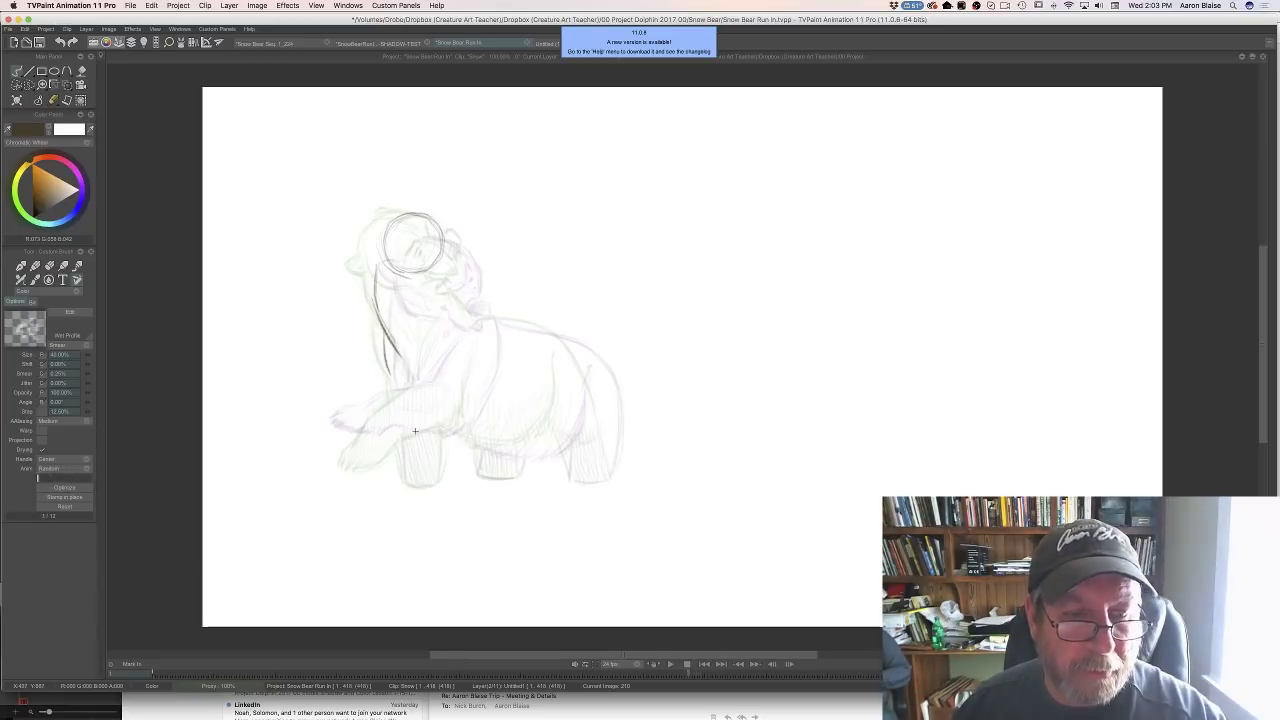
# Flip to the previous drawing to judge the spacing and draw the dark nose outside the head circle
pyautogui.press('Left')
pyautogui.press('Right')
pyautogui.press('Left')
pyautogui.press('Right')
pyautogui.press('Left')
pyautogui.press('Right')
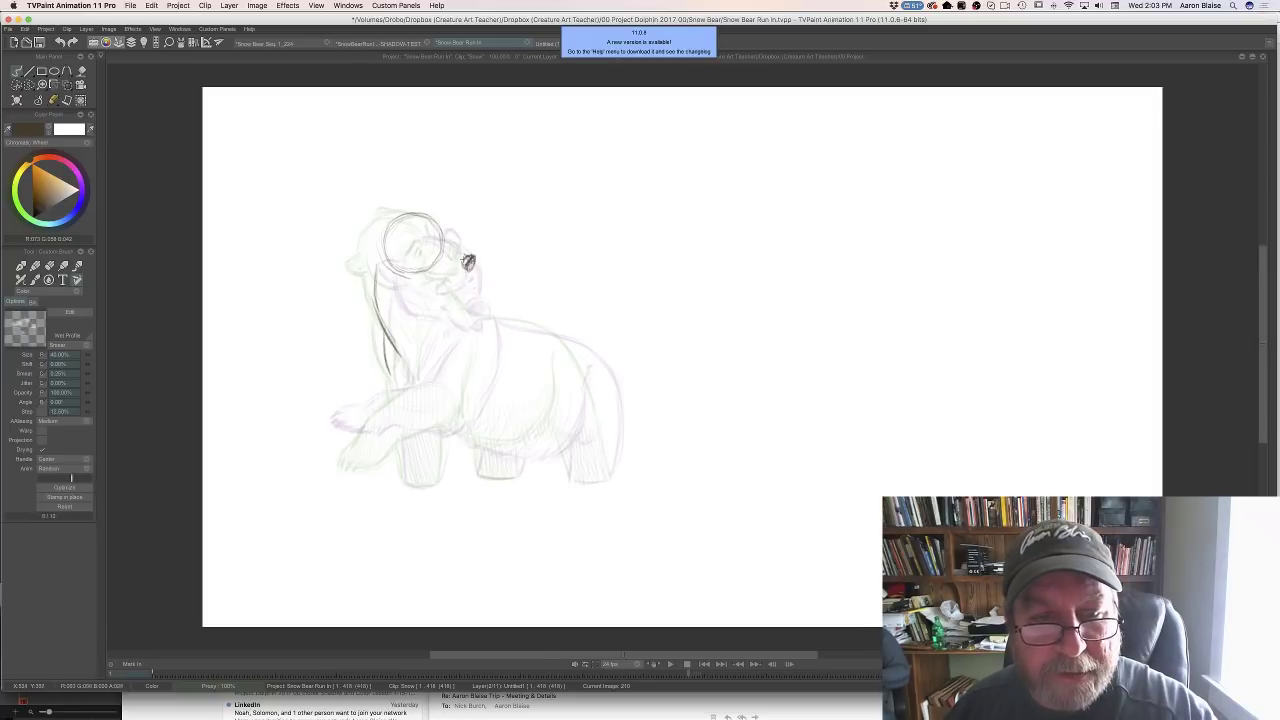
# Draw the bridge of the muzzle and the brow notch between the head circle and the nose, comparing neighbouring frames
pyautogui.press('Left')
pyautogui.press('Right')
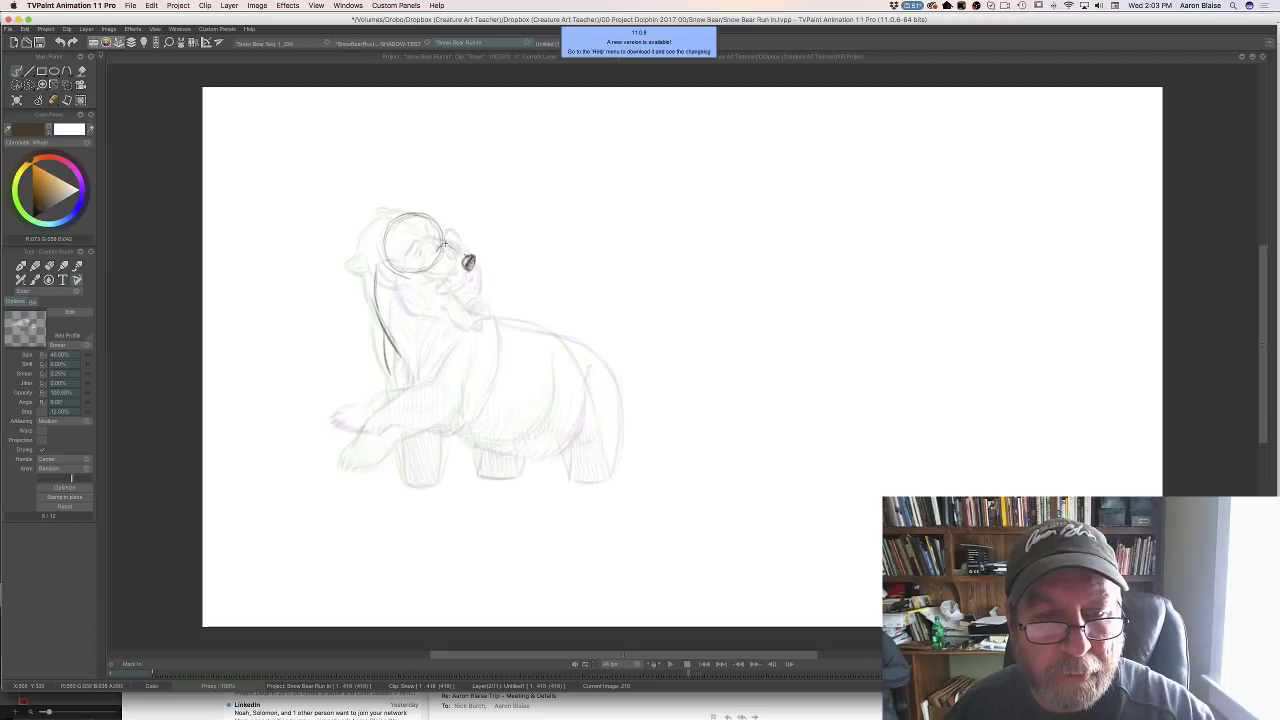
pyautogui.press('Right')
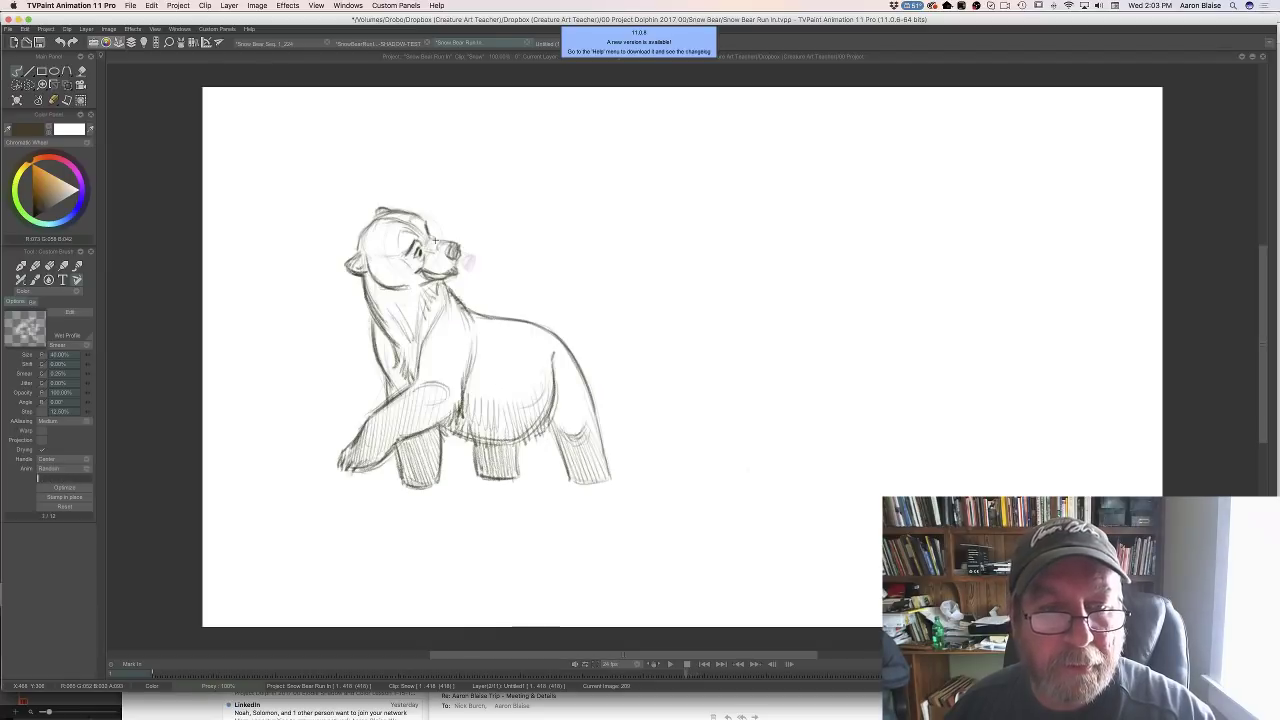
pyautogui.press('Left')
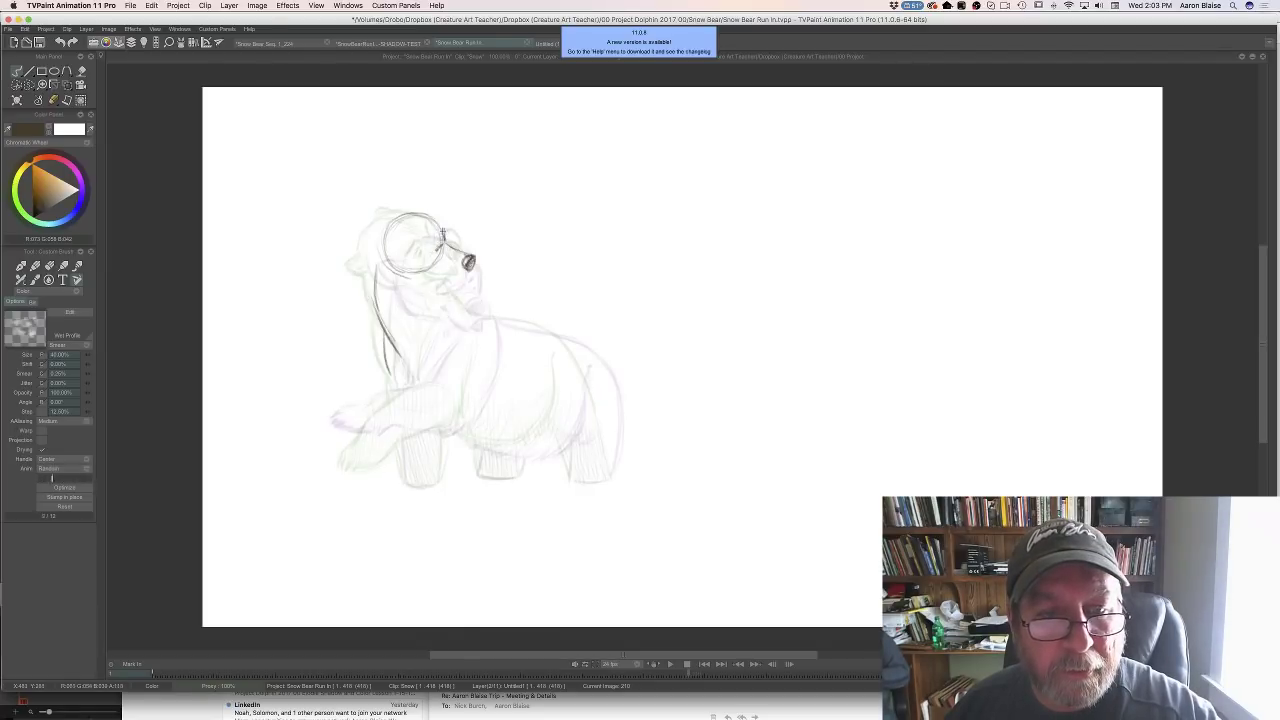
pyautogui.press('Left')
pyautogui.press('Right')
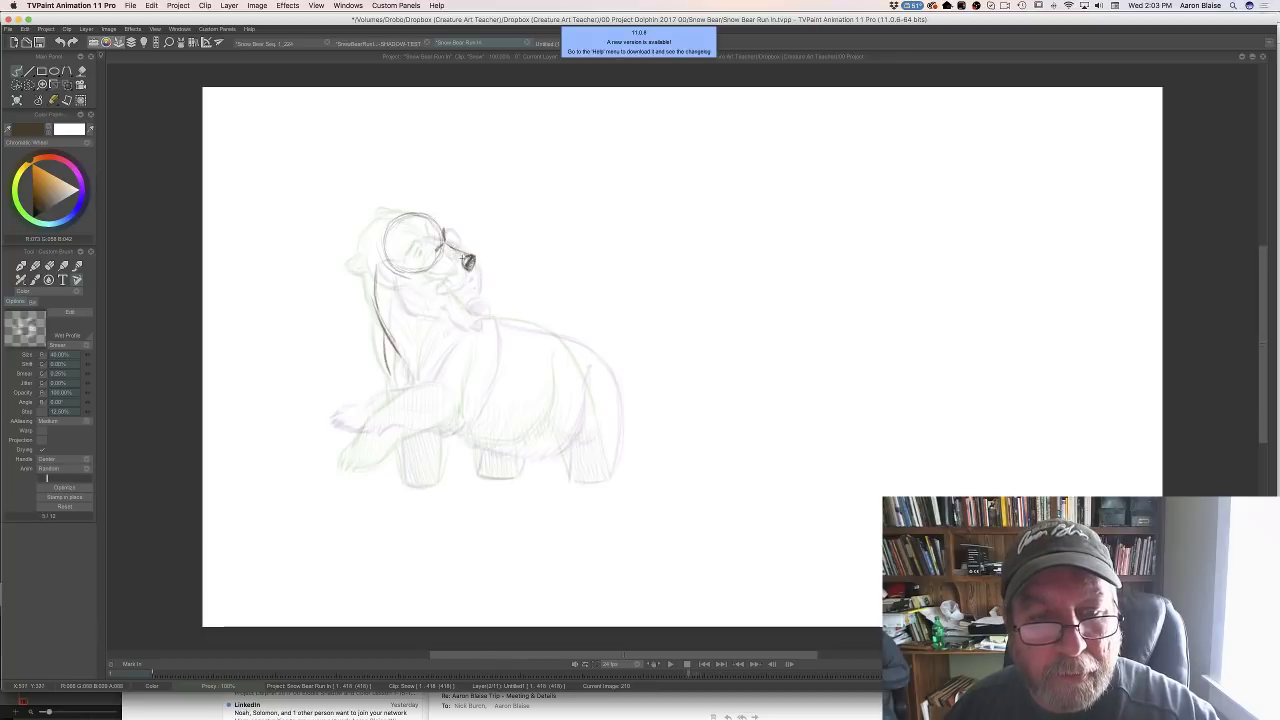
# Darken the nose and draw the curved mouth line beneath the muzzle, checking against the previous drawing
pyautogui.moveTo(463, 254); pyautogui.dragTo(462, 261)
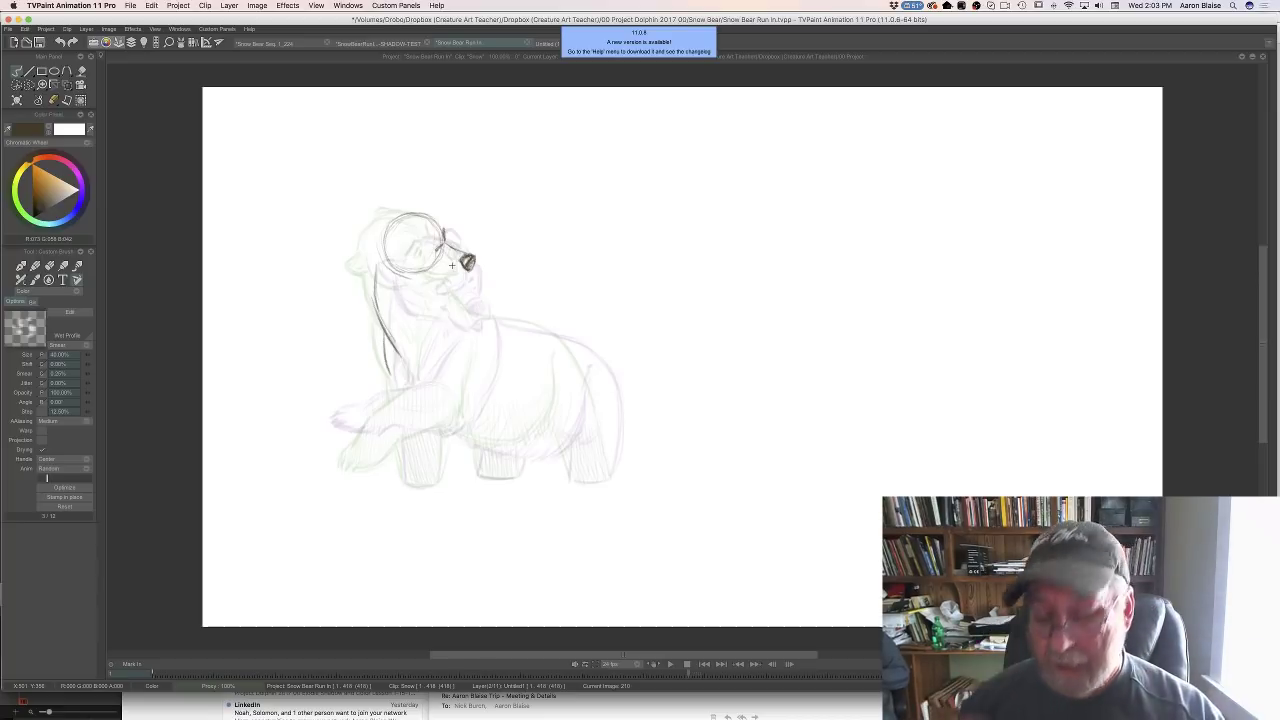
pyautogui.press('Left')
pyautogui.press('Right')
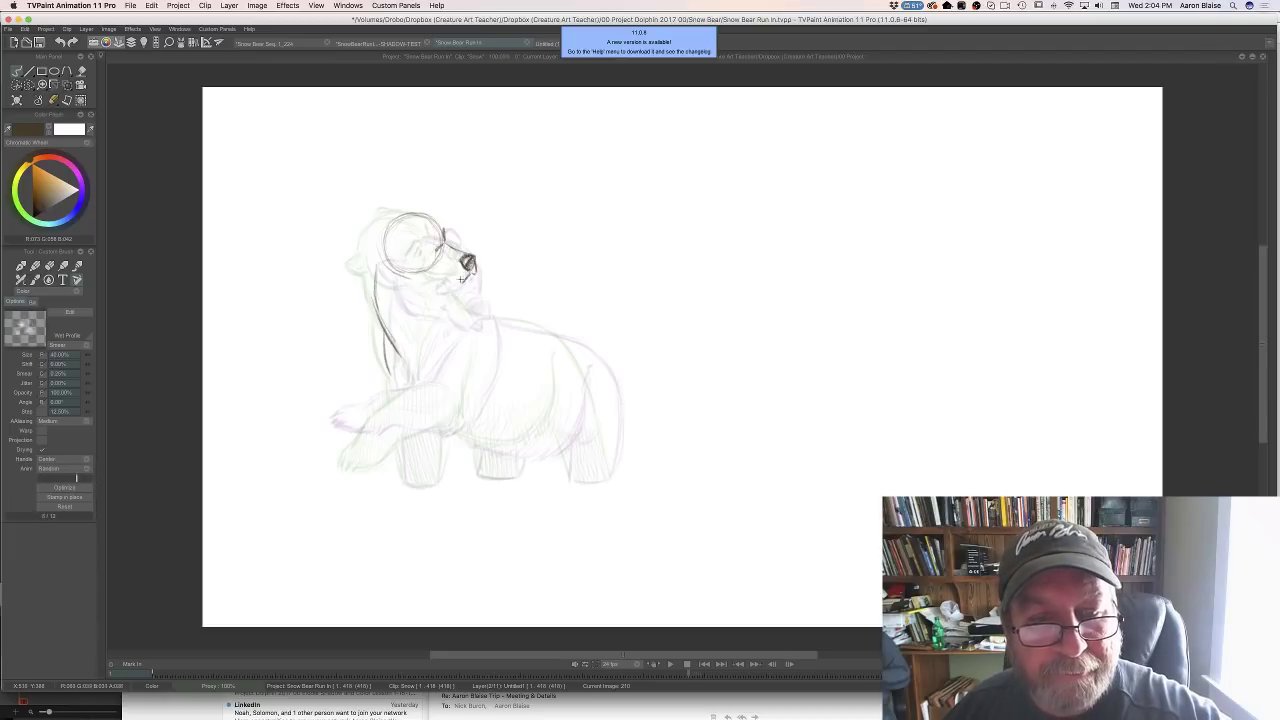
pyautogui.press('Left')
pyautogui.press('Right')
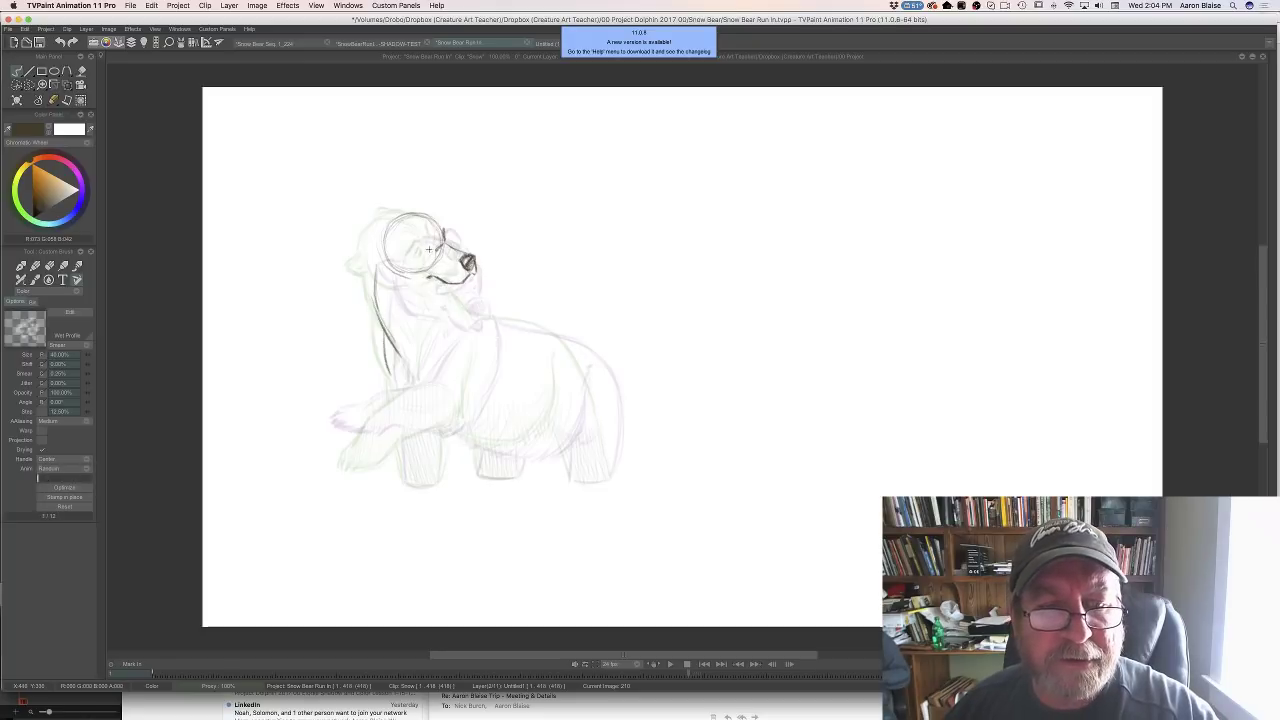
pyautogui.press('Left')
pyautogui.press('Right')
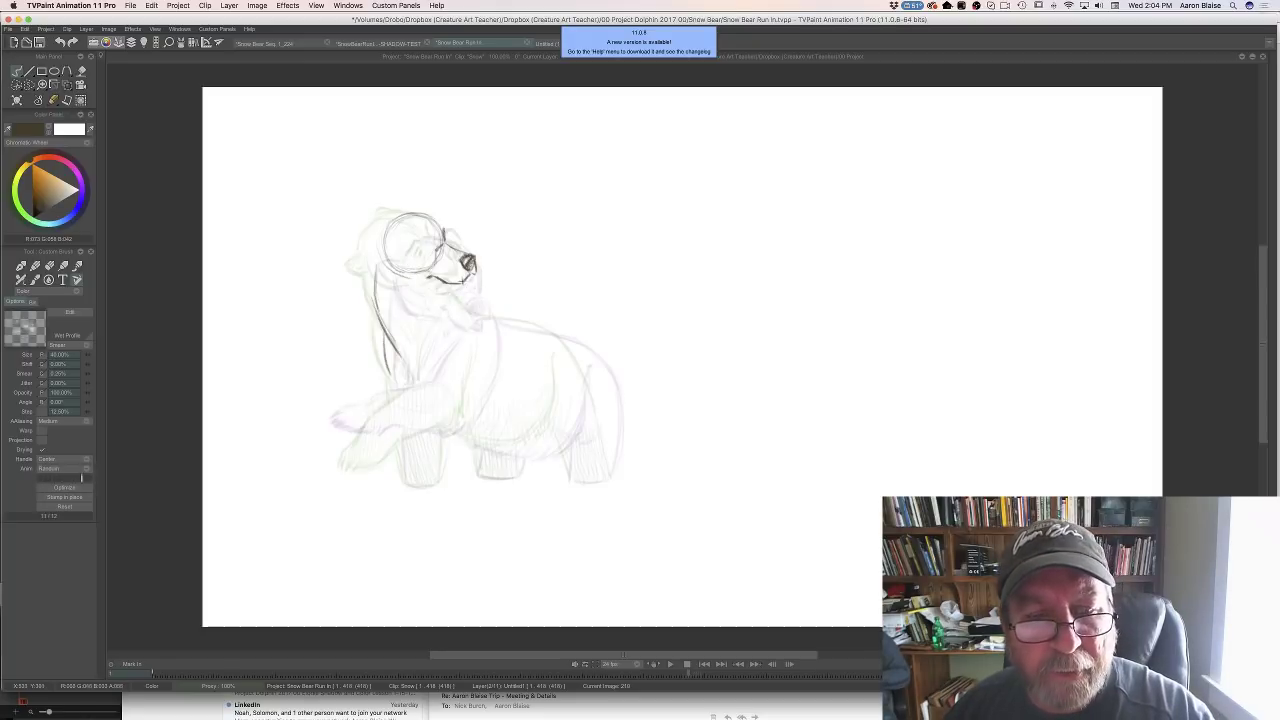
# Draw the lower lip and chin line below the mouth, flipping to the previous drawing to compare
pyautogui.moveTo(449, 283); pyautogui.dragTo(466, 289)
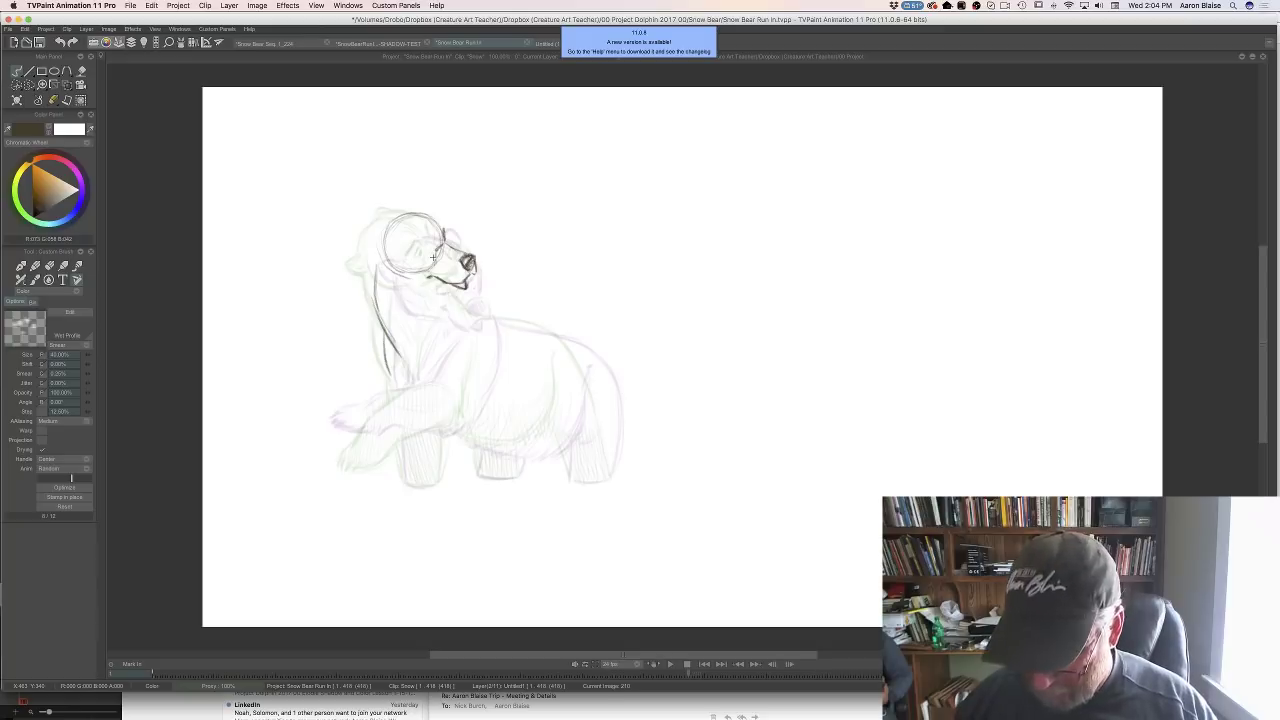
pyautogui.press('Left')
pyautogui.press('Right')
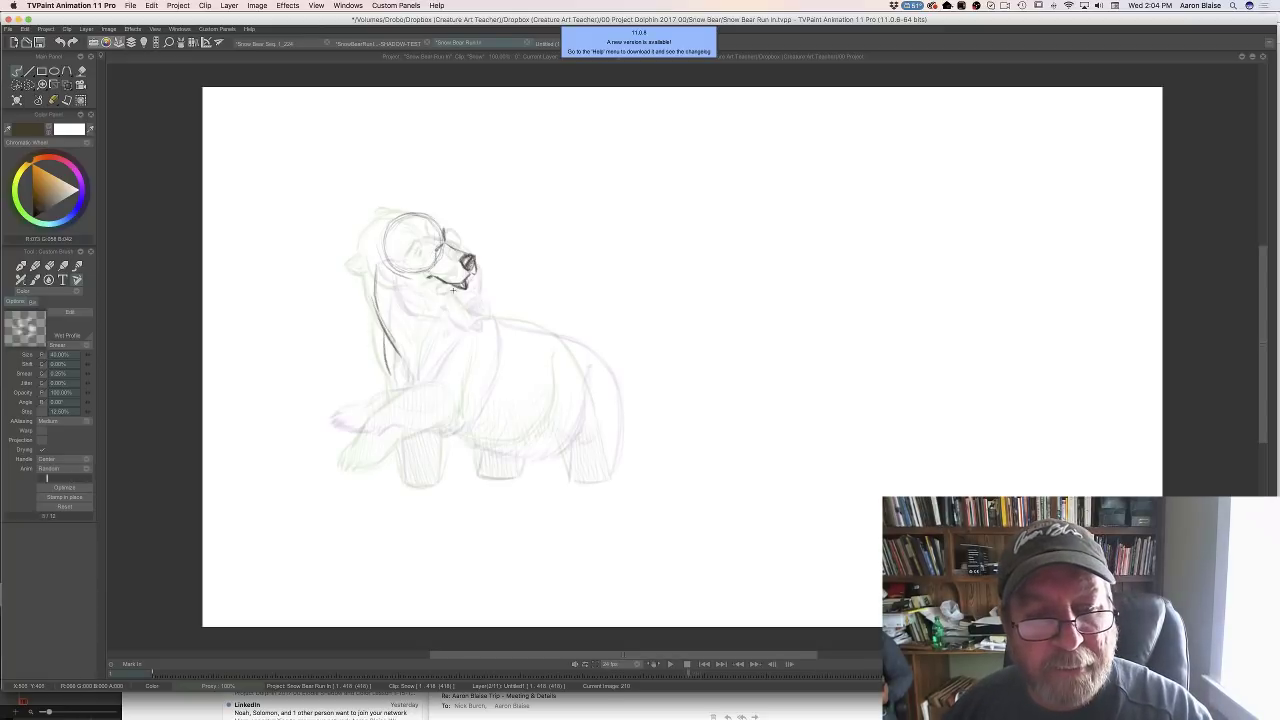
pyautogui.moveTo(441, 288); pyautogui.dragTo(459, 291)
pyautogui.press('Left')
pyautogui.press('Right')
pyautogui.press('Left')
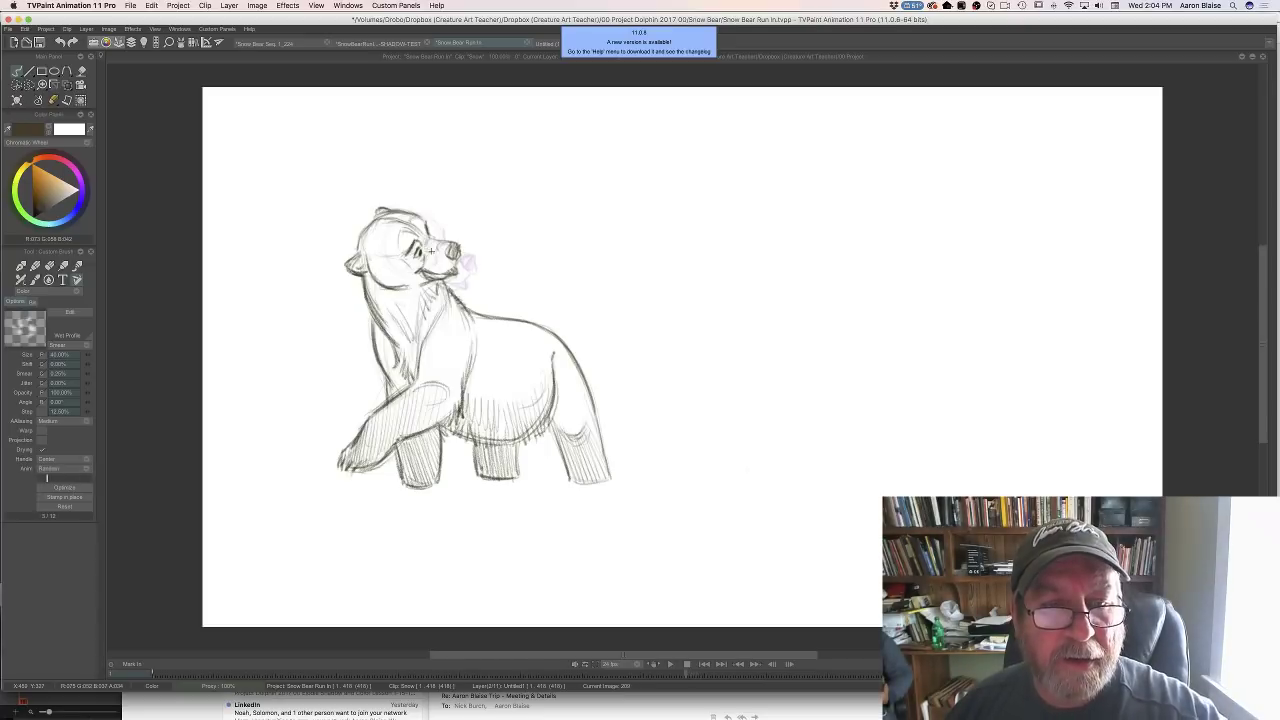
# Draw the eye inside the head circle, then erase and redraw the line above it while comparing with the previous drawing
pyautogui.press('Right')
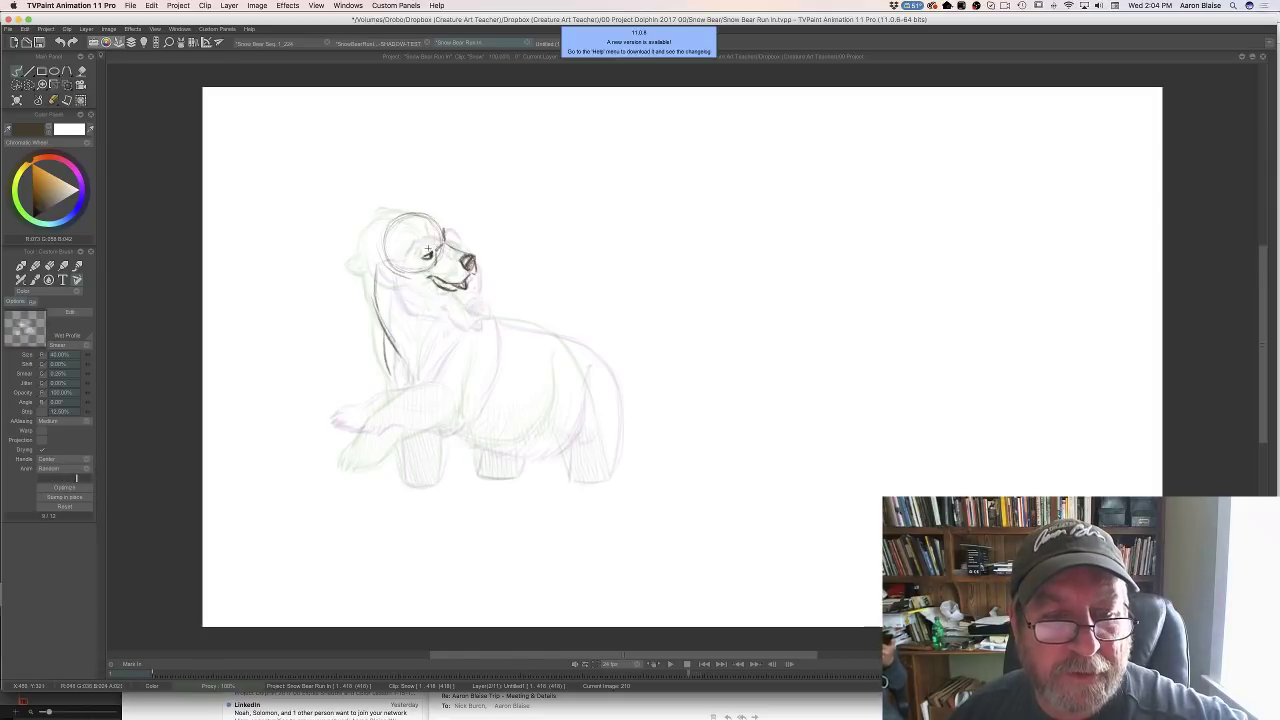
pyautogui.press('Left')
pyautogui.press('Right')
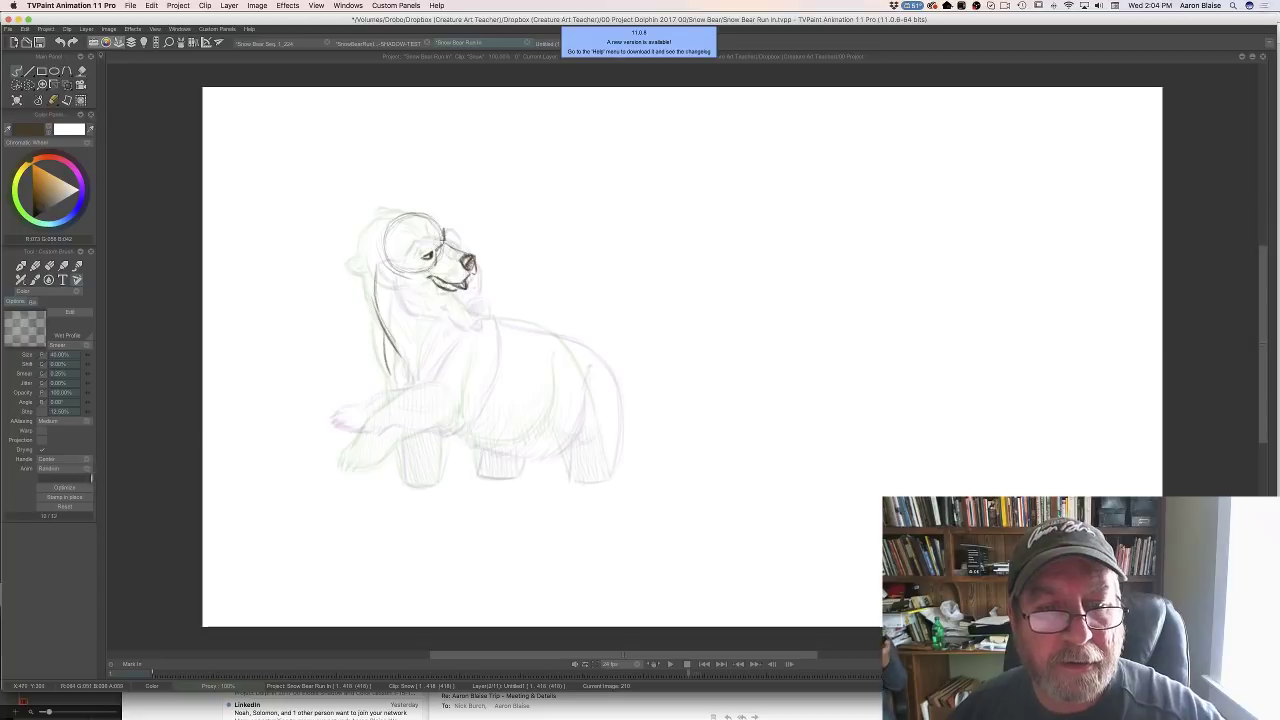
pyautogui.press('Left')
pyautogui.press('Right')
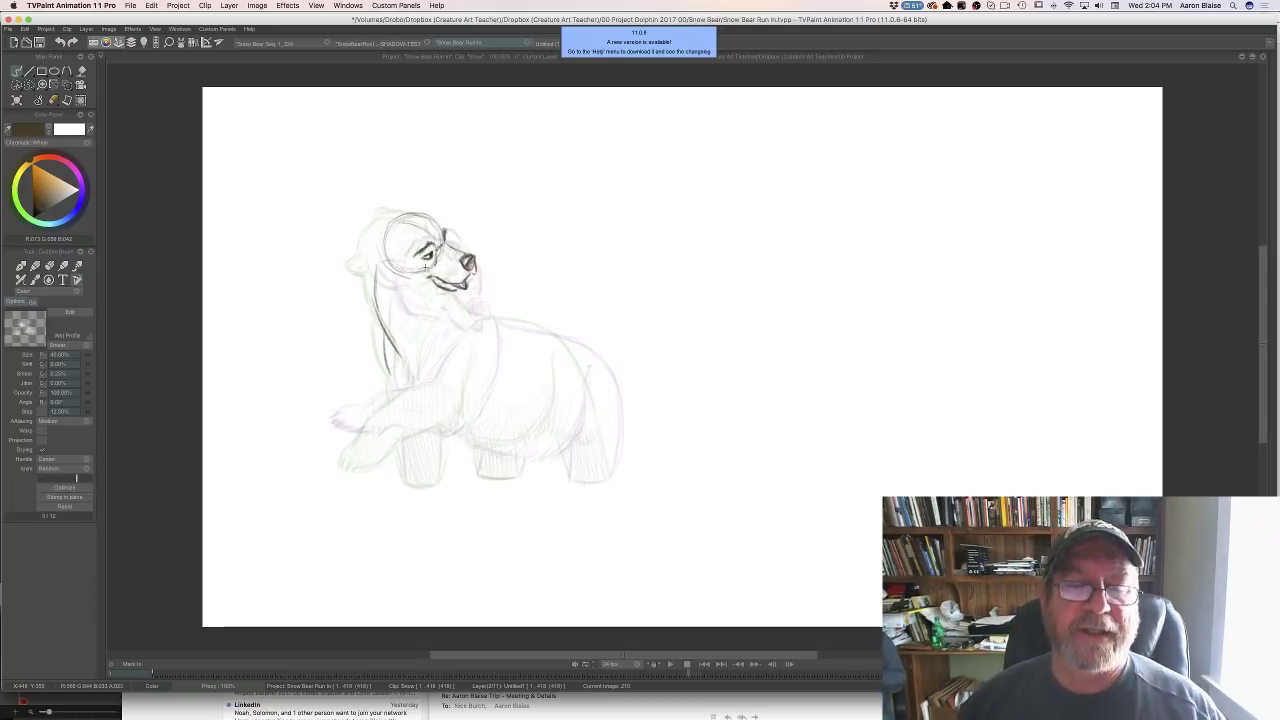
pyautogui.press('e')
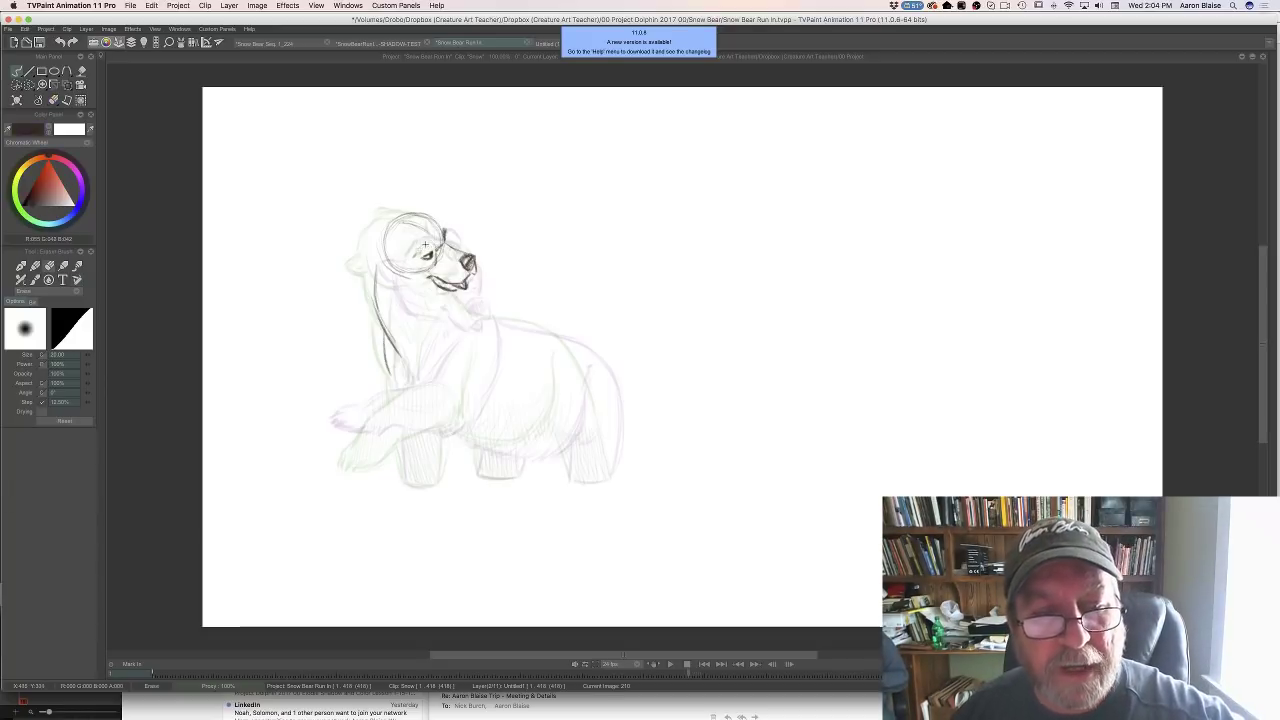
pyautogui.press('e')
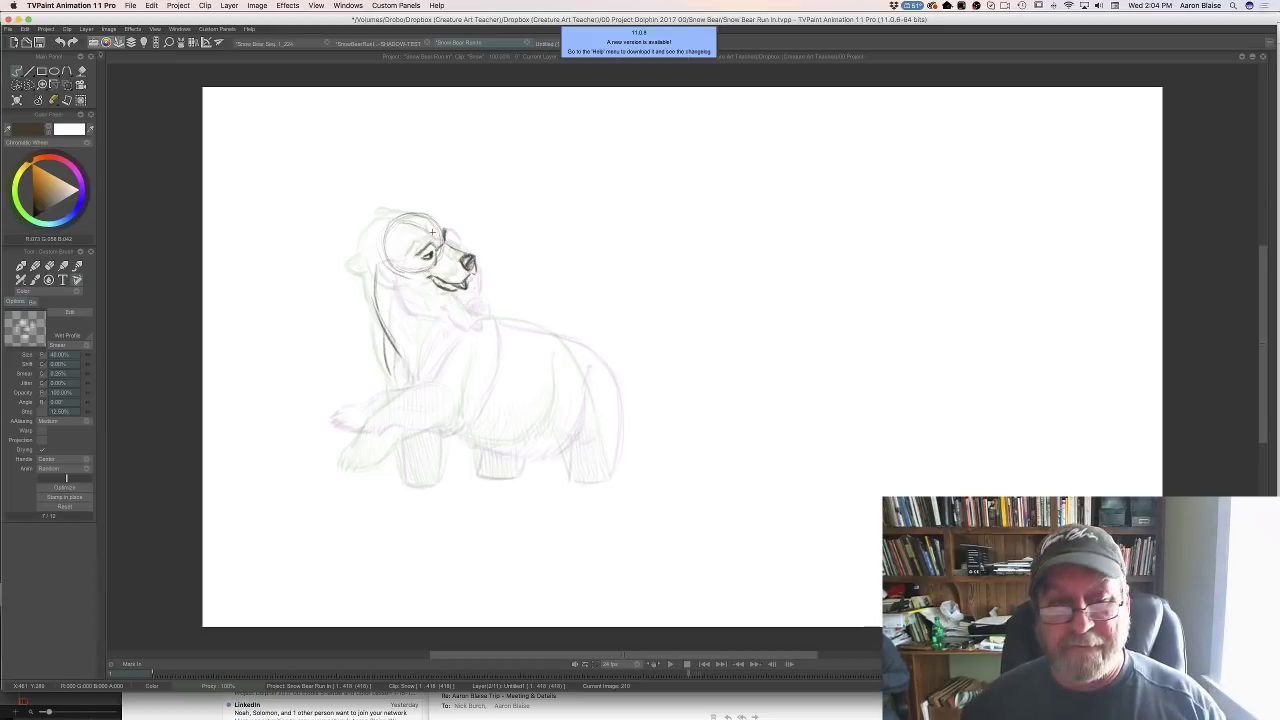
# Flip between frame 210 and its neighbouring drawings to check how the head turns through the new in-between pose
pyautogui.press('Left')
pyautogui.press('Right')
pyautogui.press('Left')
pyautogui.press('Right')
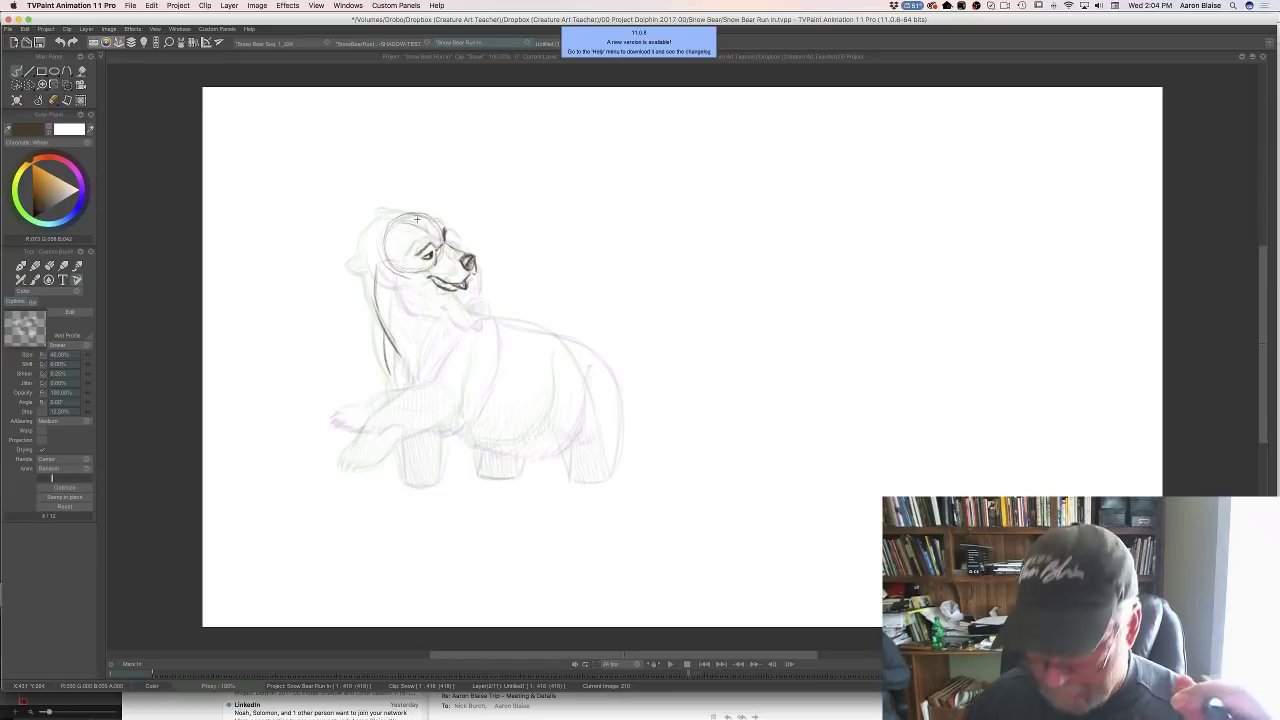
pyautogui.press('Left')
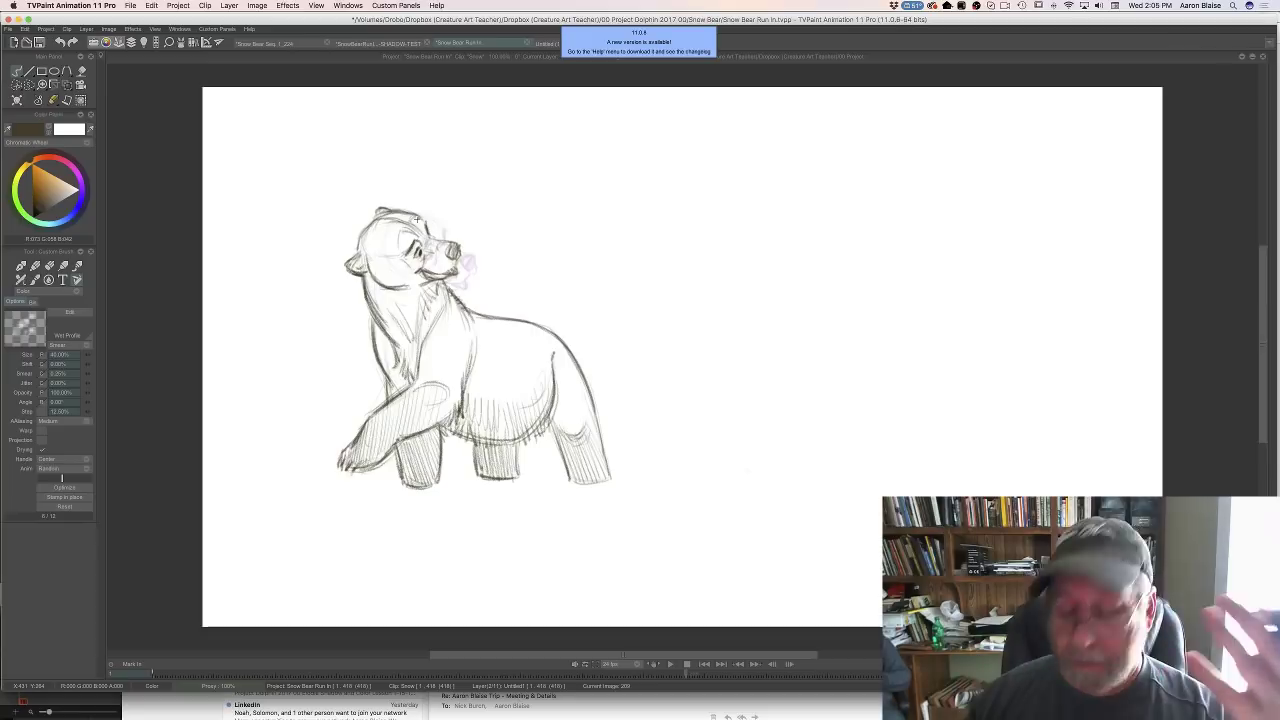
pyautogui.press('Right')
pyautogui.press('Right')
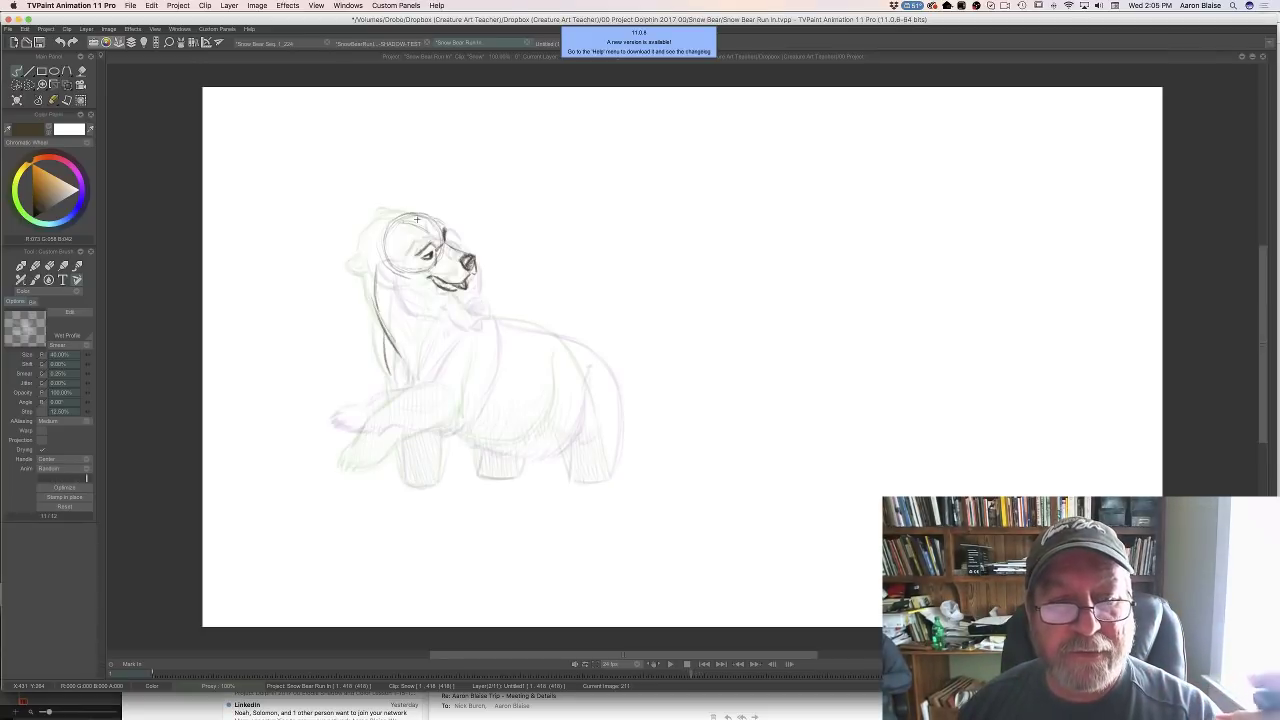
pyautogui.press('Left')
pyautogui.press('Left')
pyautogui.press('Right')
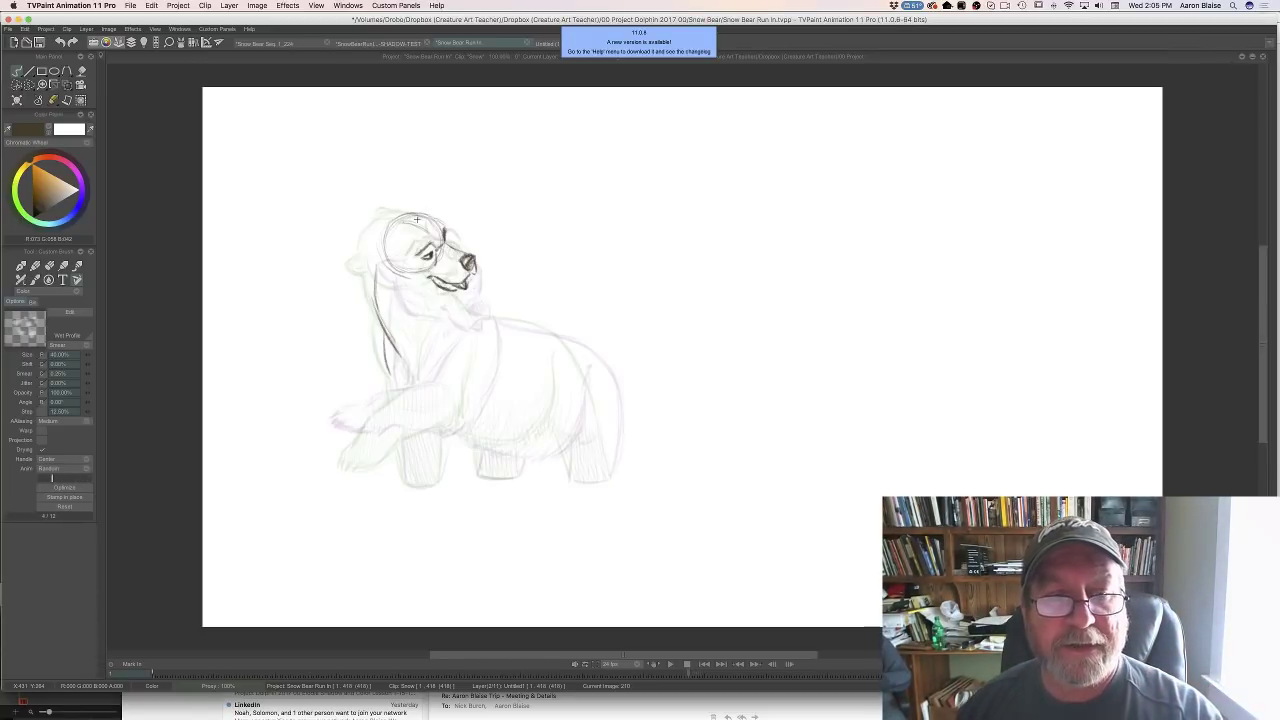
pyautogui.press('Left')
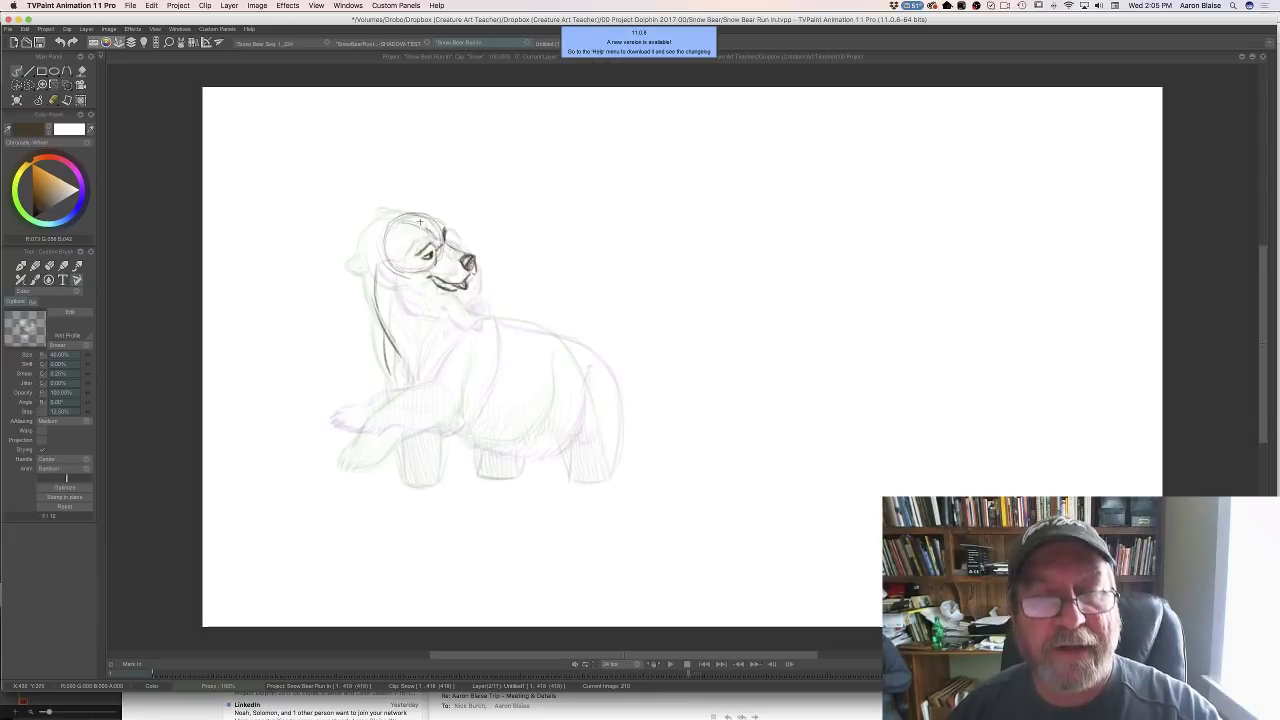
pyautogui.press('Right')
pyautogui.press('Left')
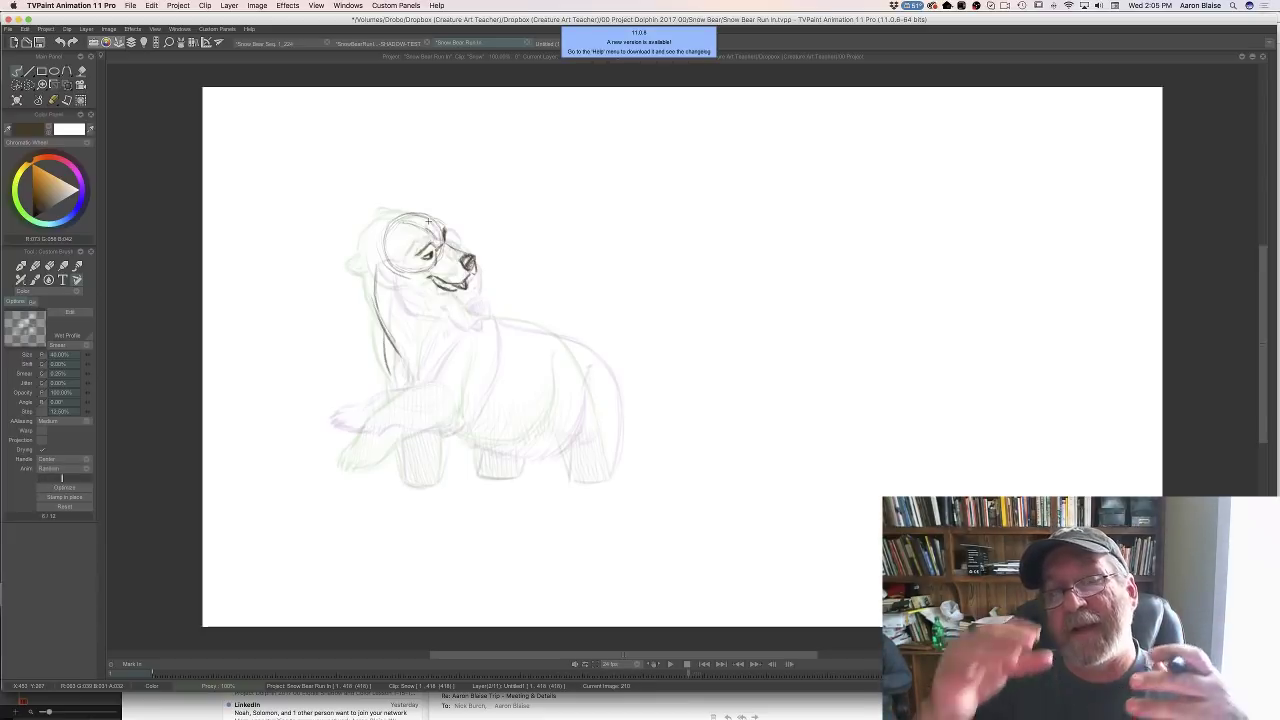
pyautogui.press('Right')
pyautogui.press('Left')
pyautogui.press('Right')
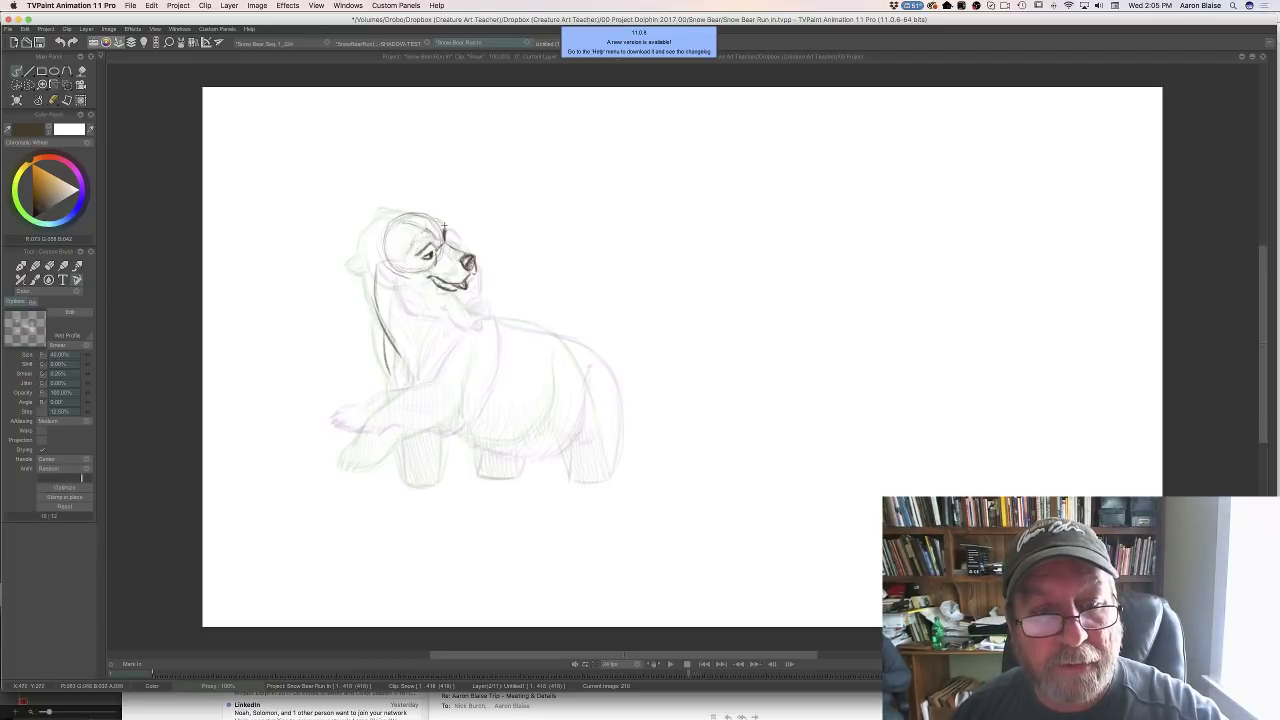
# Draw the far ear on top of the bear's head, comparing its placement with the previous drawing
pyautogui.press('Left')
pyautogui.press('Right')
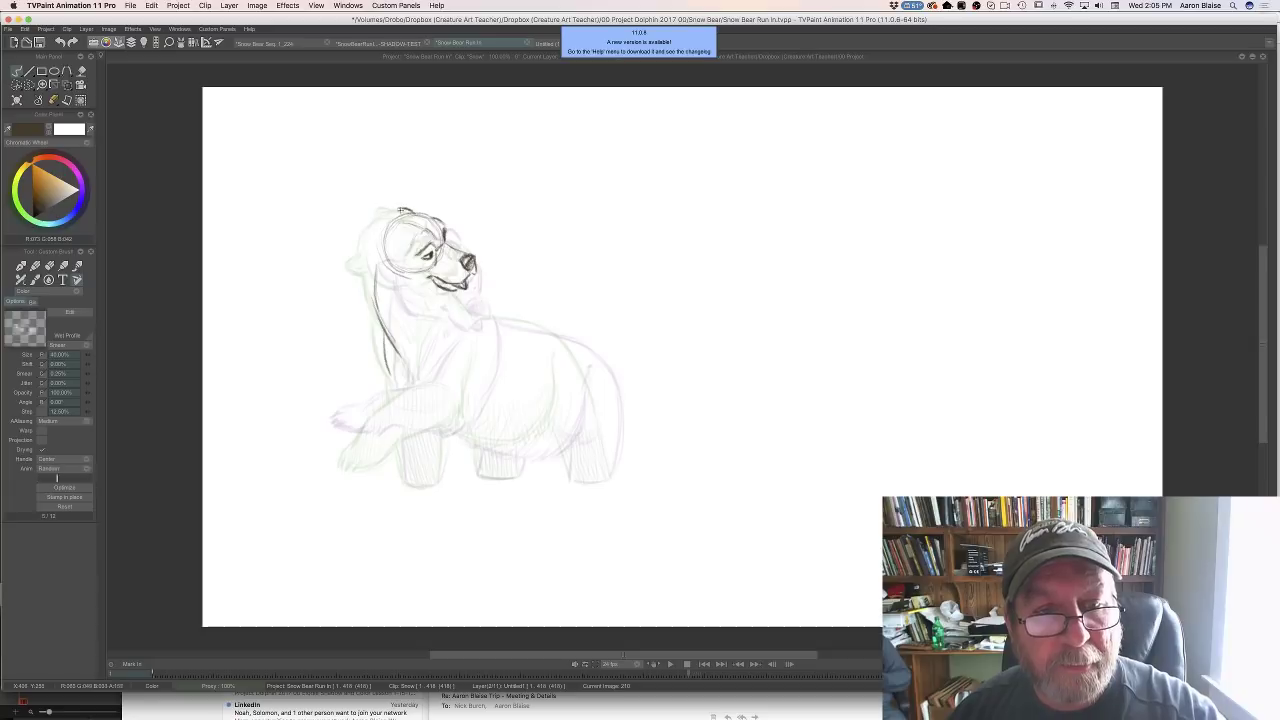
pyautogui.press('Left')
pyautogui.press('Right')
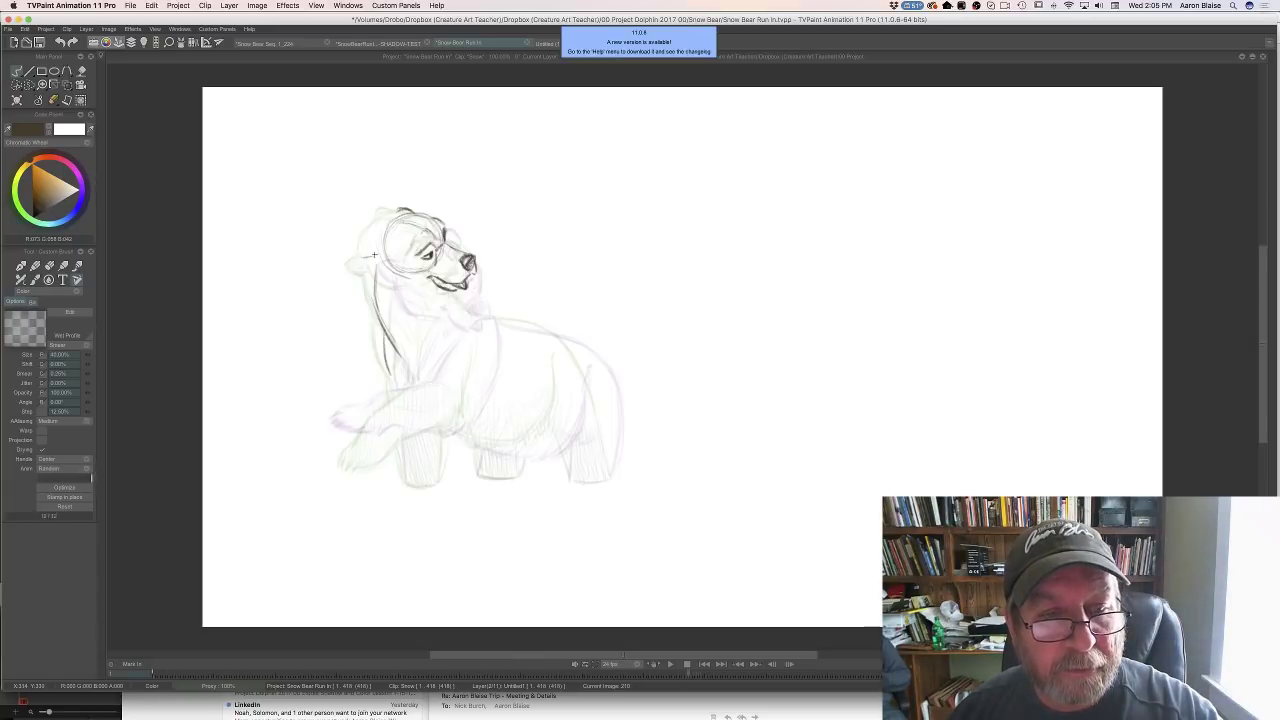
# Draw the near ear and the curved back of the head above it, flipping to the previous drawing to compare
pyautogui.moveTo(374, 255)
pyautogui.mouseDown()
pyautogui.moveTo(360, 270)
pyautogui.moveTo(364, 246)
pyautogui.moveTo(378, 258)
pyautogui.mouseUp()
pyautogui.press('Left')
pyautogui.press('Right')
pyautogui.press('Left')
pyautogui.press('Right')
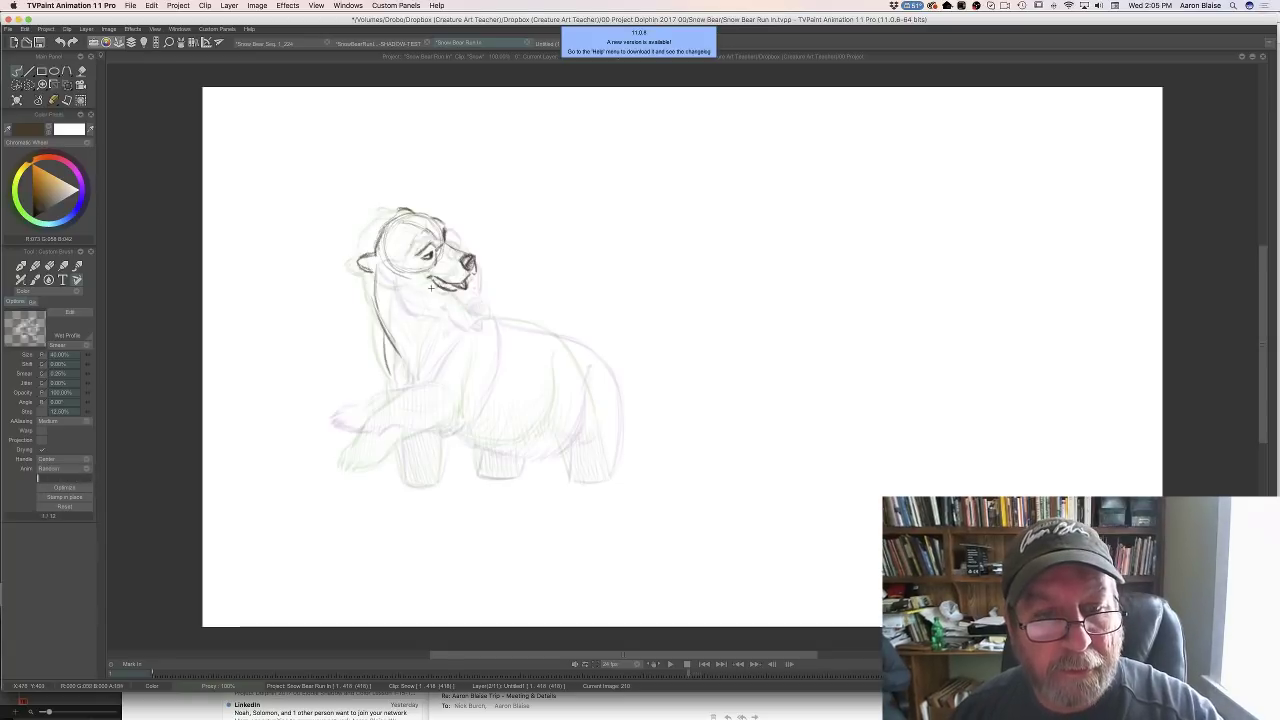
# Draw the cheek line curving from the near ear down beneath the head circle, checking against the previous drawing
pyautogui.press('Left')
pyautogui.press('Right')
pyautogui.moveTo(380, 265)
pyautogui.mouseDown()
pyautogui.moveTo(381, 290)
pyautogui.moveTo(418, 291)
pyautogui.mouseUp()
pyautogui.press('Left')
pyautogui.press('Right')
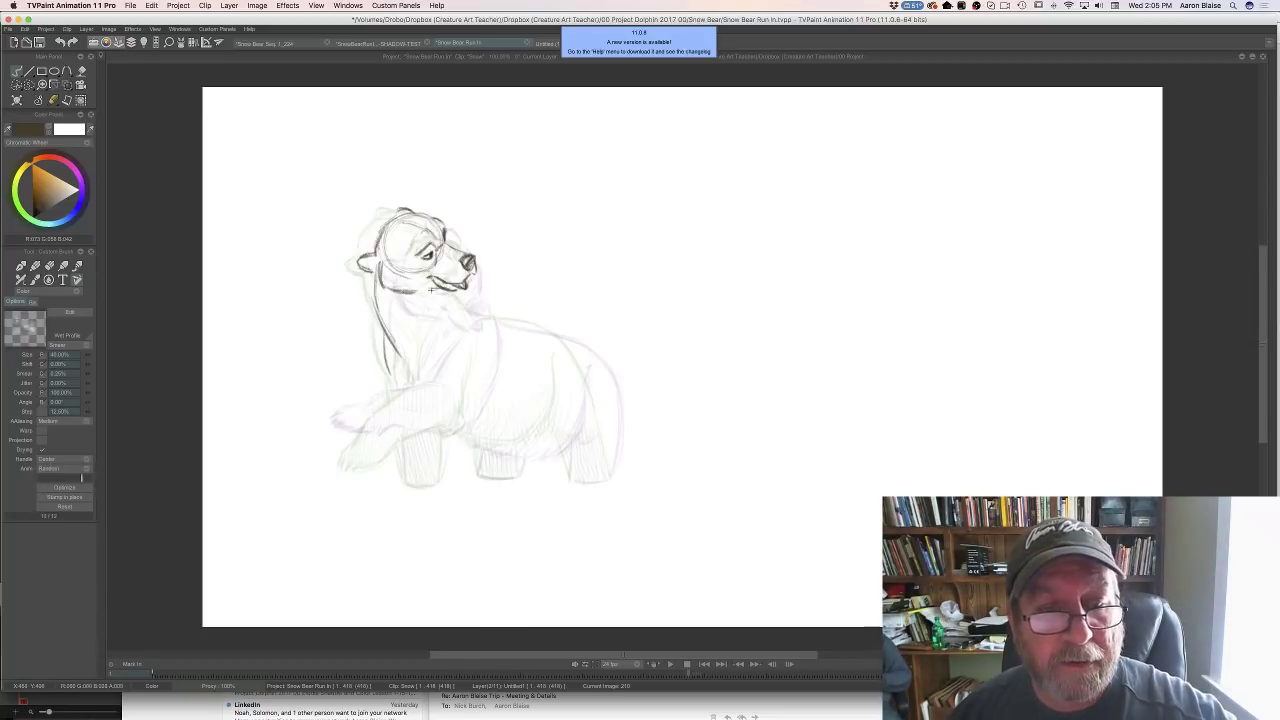
# Sketch the small fur tuft on the throat just below the jaw, comparing with the previous drawing
pyautogui.press('Left')
pyautogui.press('Right')
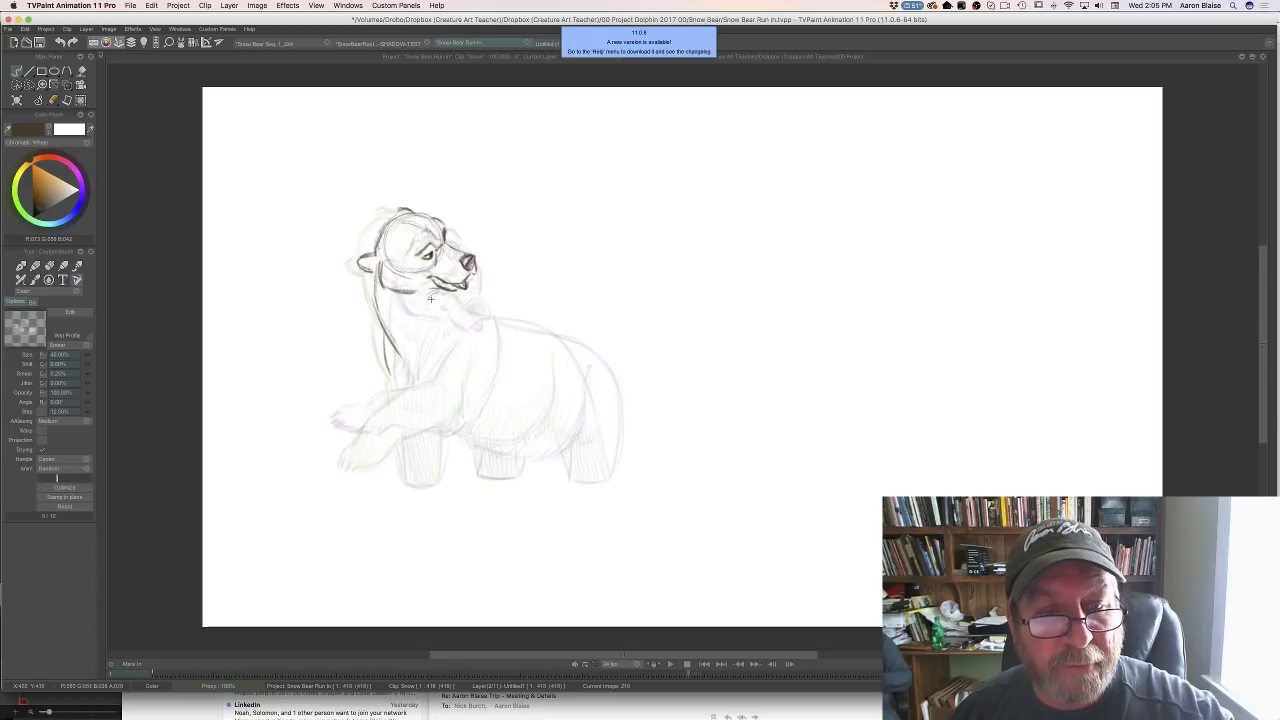
pyautogui.press('Left')
pyautogui.press('Right')
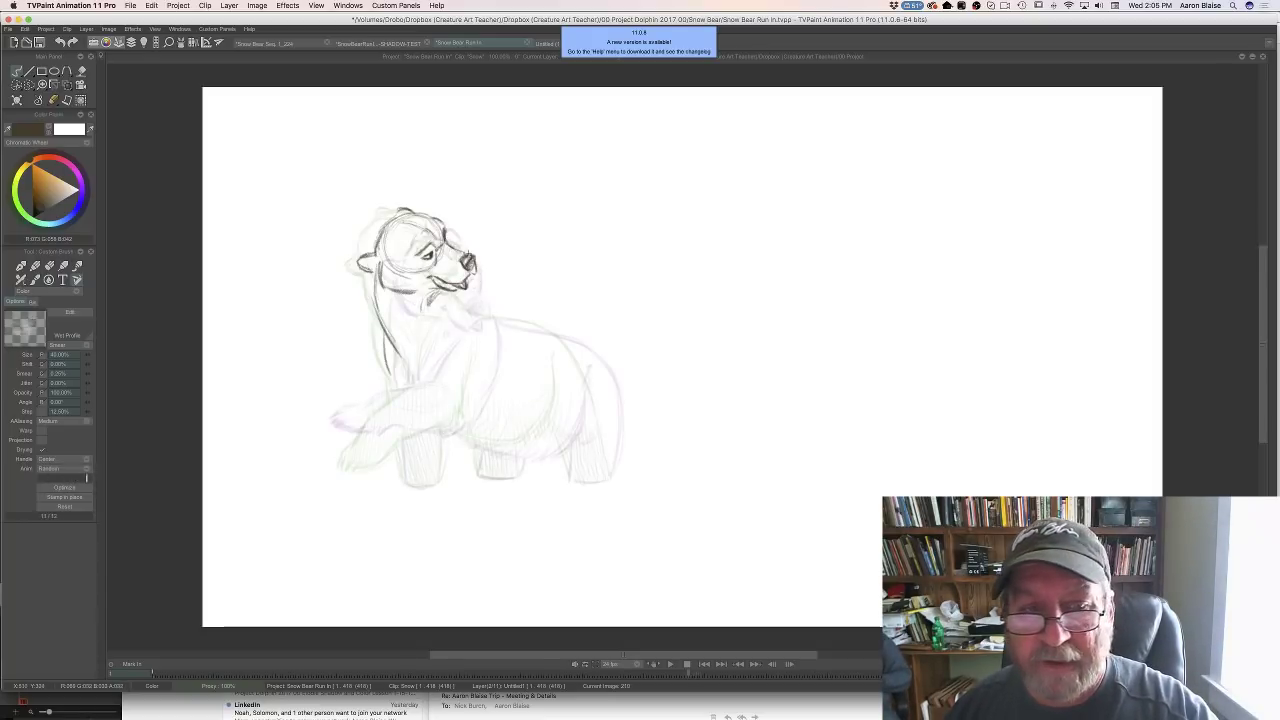
# Flip back and forth between the neighbouring bear drawings to examine the spacing and movement of the head
pyautogui.press('Left')
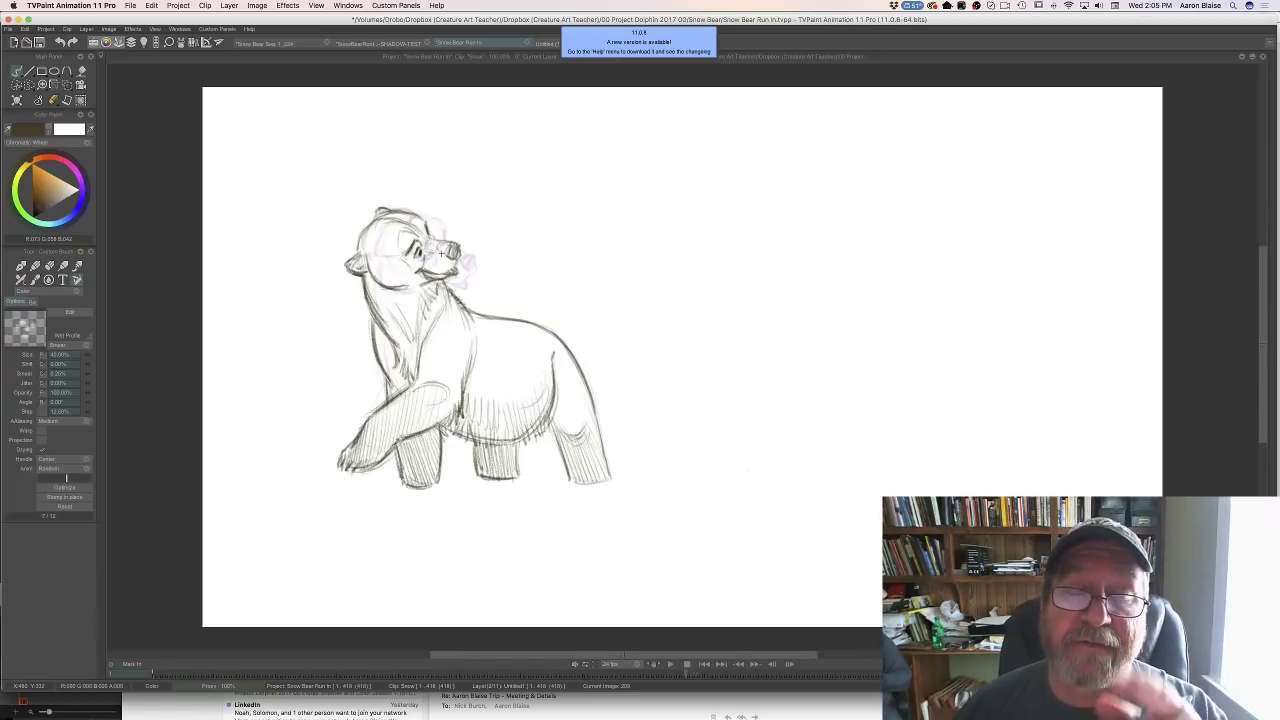
pyautogui.press('Right')
pyautogui.press('Left')
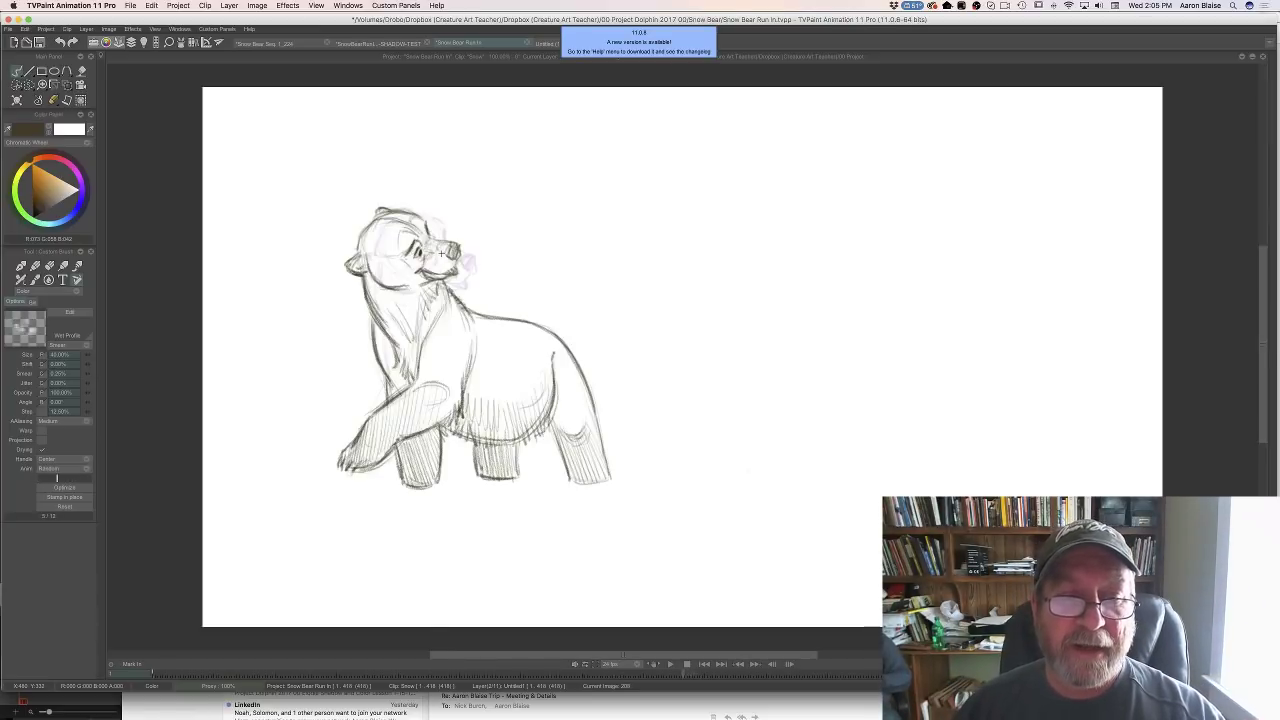
pyautogui.press('Right')
pyautogui.press('Right')
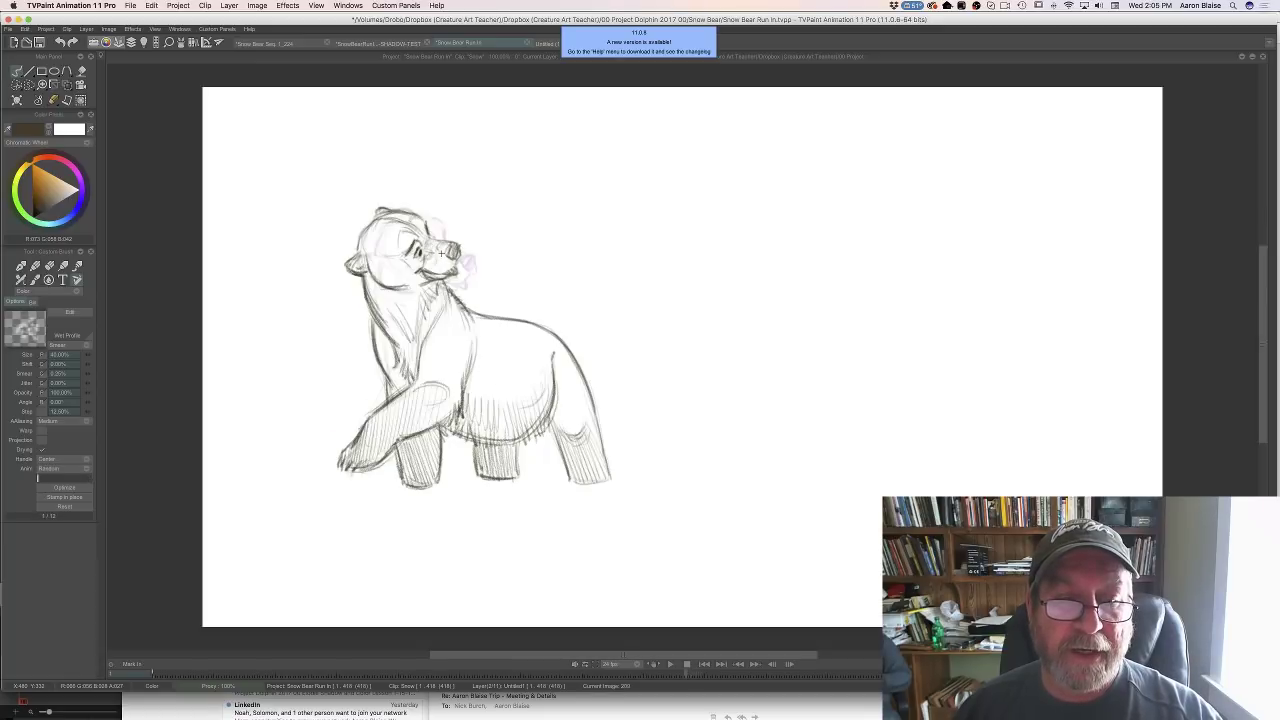
pyautogui.press('Left')
pyautogui.press('Right')
pyautogui.press('Left')
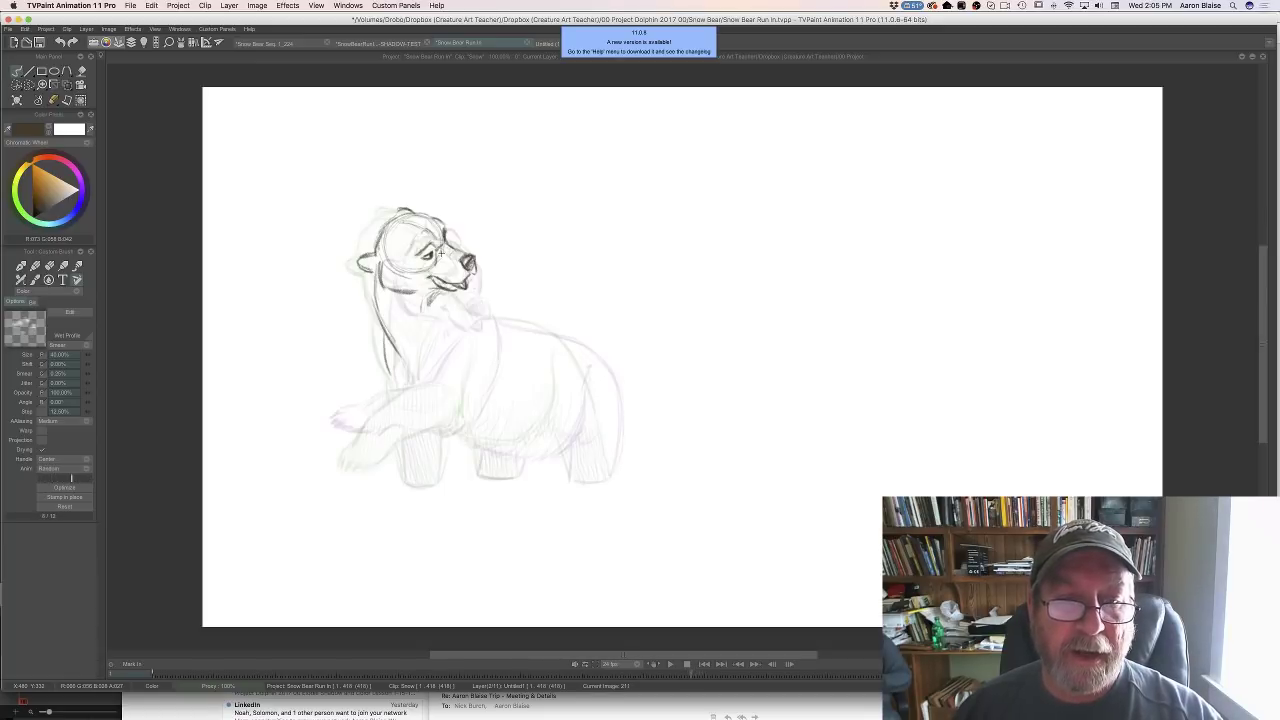
pyautogui.press('Right')
pyautogui.press('Left')
pyautogui.press('Right')
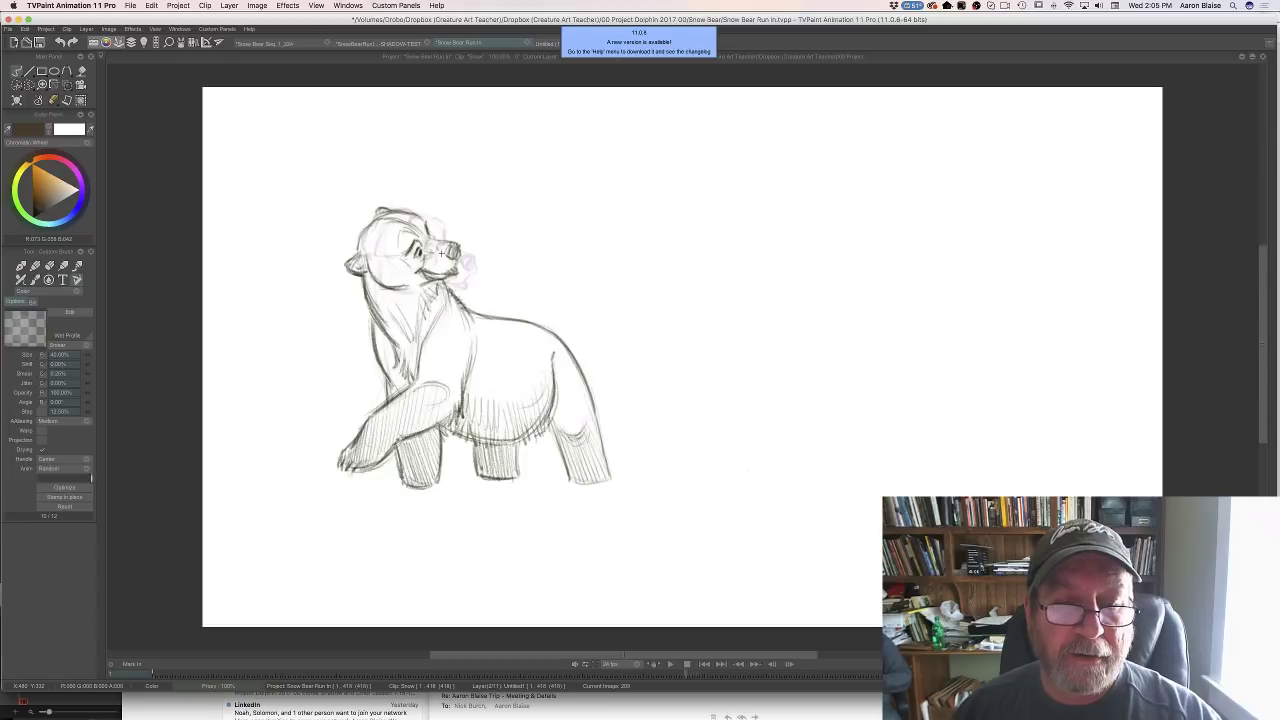
pyautogui.press('Left')
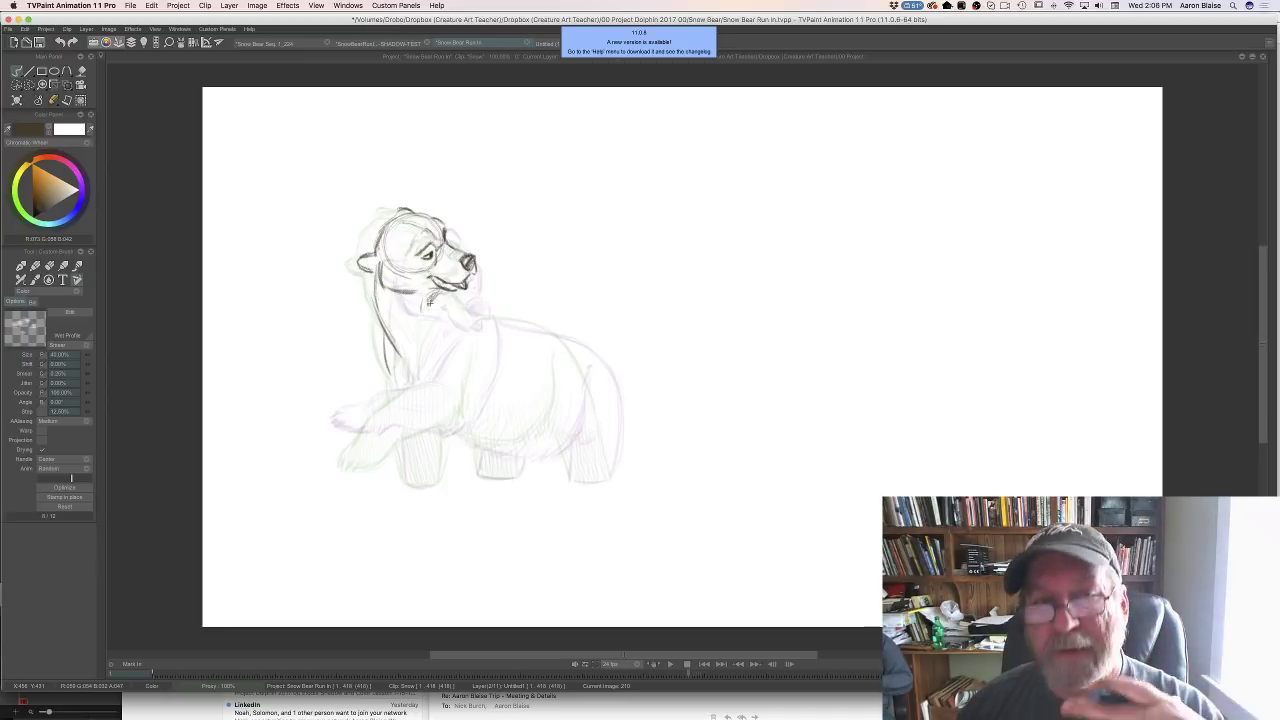
pyautogui.press('Left')
pyautogui.press('Right')
pyautogui.press('Left')
pyautogui.press('Right')
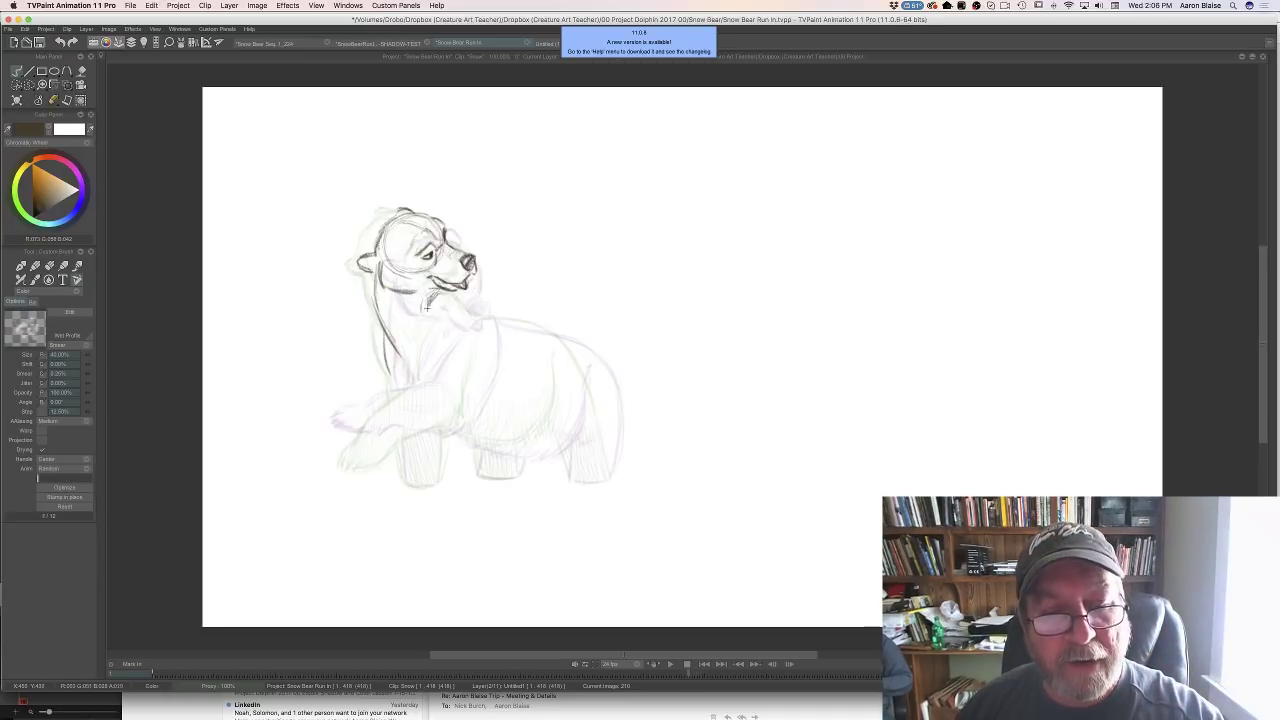
# Draw the two fur lines running from the throat and jaw down to the chest, comparing with the previous drawing
pyautogui.moveTo(427, 312); pyautogui.dragTo(418, 353)
pyautogui.press('Left')
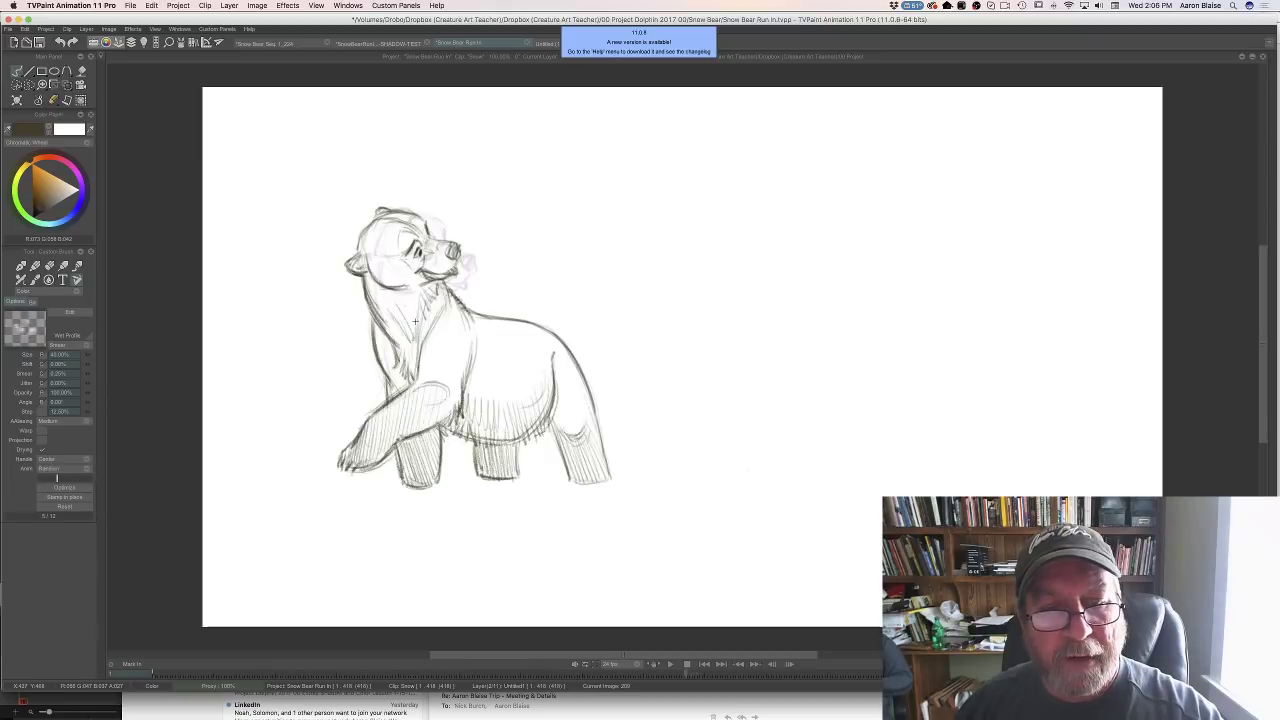
pyautogui.press('Right')
pyautogui.moveTo(455, 293); pyautogui.dragTo(426, 355)
pyautogui.press('Left')
pyautogui.press('Right')
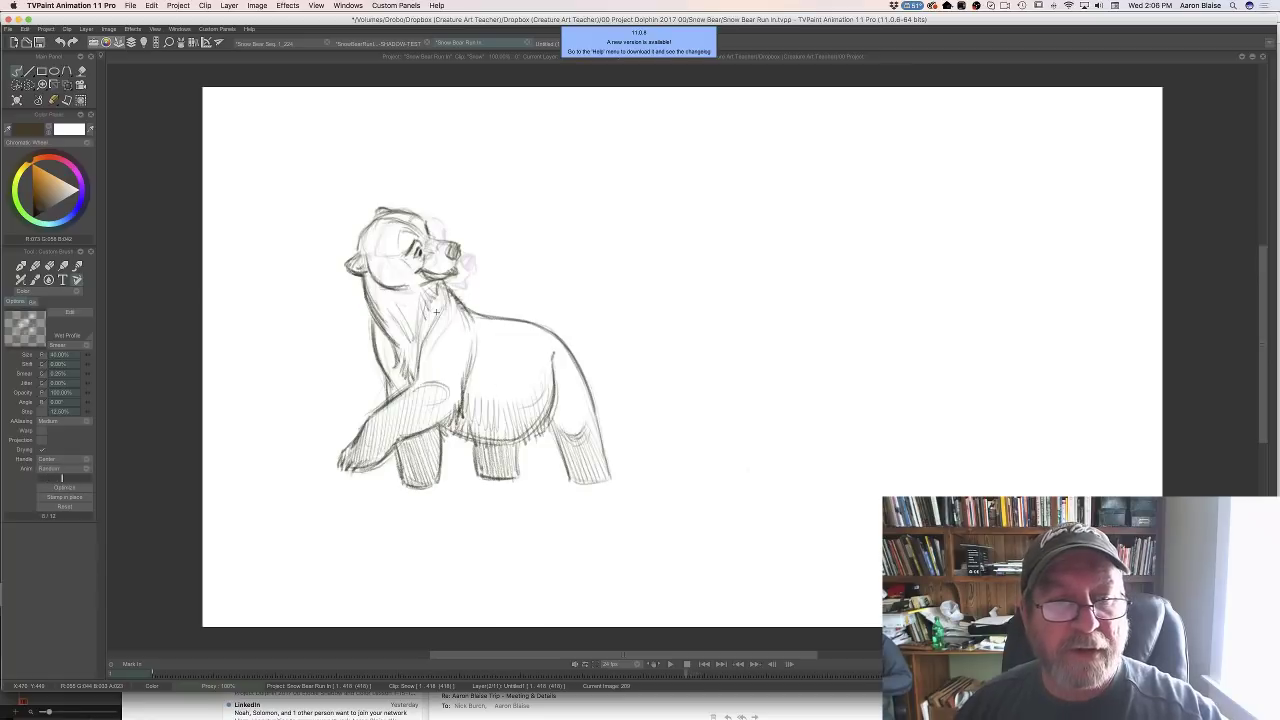
# Strengthen the outer neck line below the near ear and the contour along the top of the head
pyautogui.moveTo(376, 308)
pyautogui.mouseDown()
pyautogui.moveTo(371, 276)
pyautogui.moveTo(375, 309)
pyautogui.mouseUp()
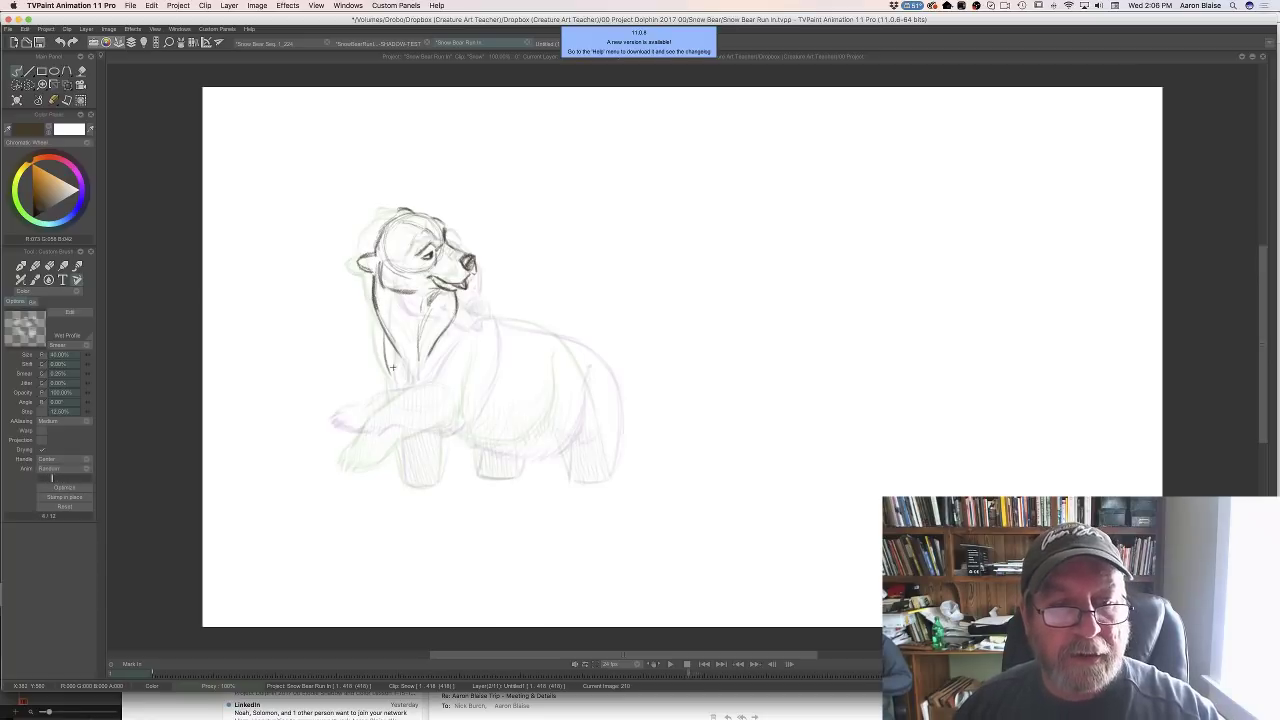
pyautogui.press('Left')
pyautogui.press('Right')
pyautogui.moveTo(392, 222)
pyautogui.mouseDown()
pyautogui.moveTo(376, 247)
pyautogui.moveTo(419, 218)
pyautogui.moveTo(432, 226)
pyautogui.moveTo(401, 228)
pyautogui.mouseUp()
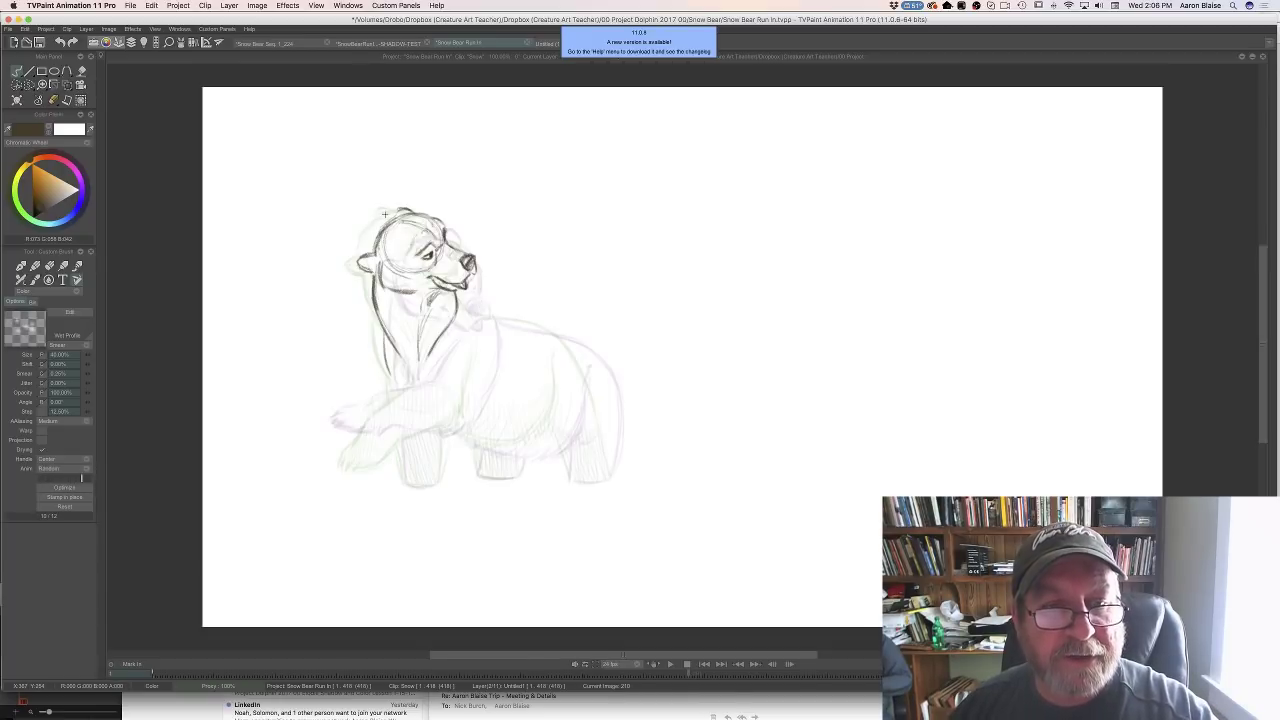
# Flip through the drawings around frame 210 to check the head and neck in motion
pyautogui.press('Right')
pyautogui.press('Left')
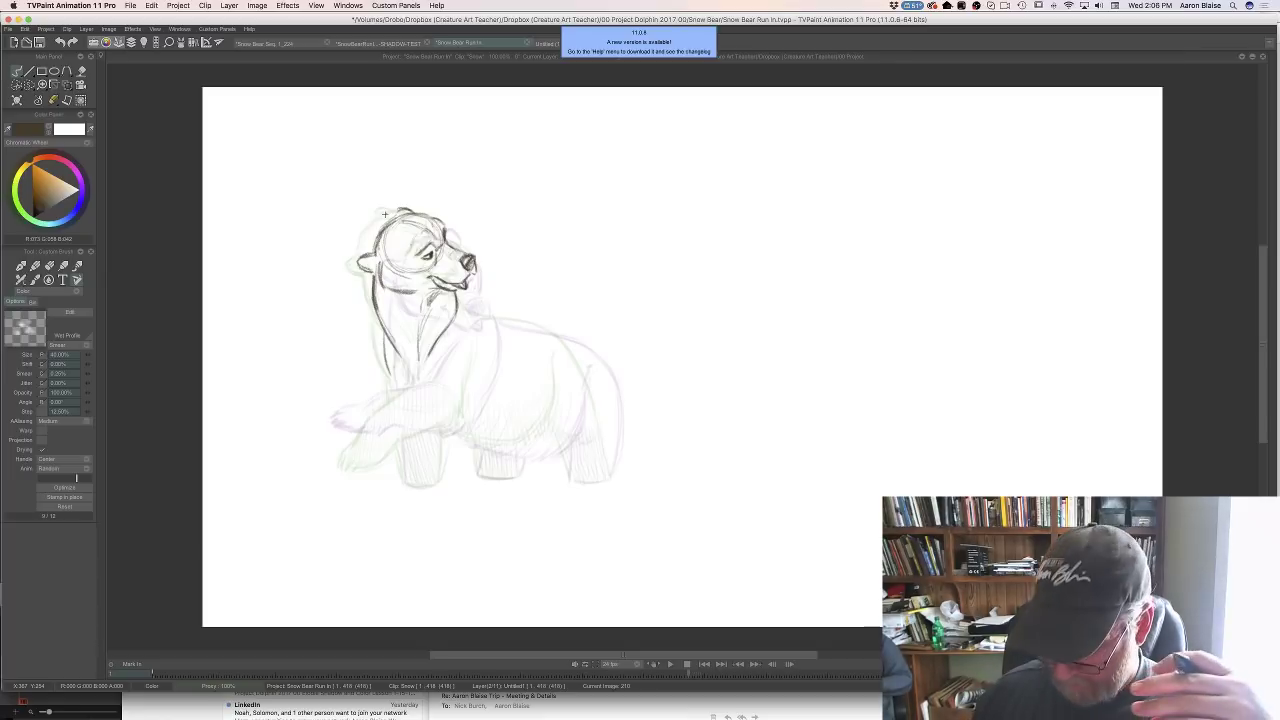
pyautogui.press('Right')
pyautogui.press('Left')
pyautogui.press('Right')
pyautogui.press('Left')
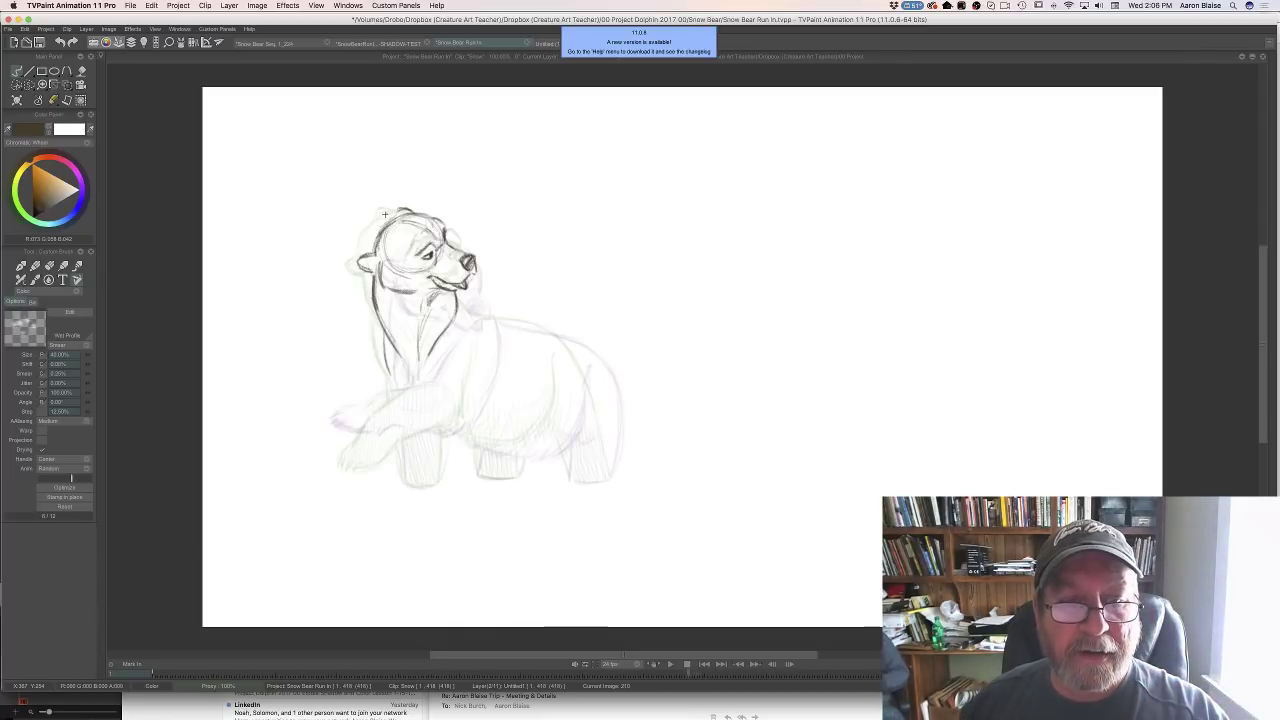
pyautogui.press('Left')
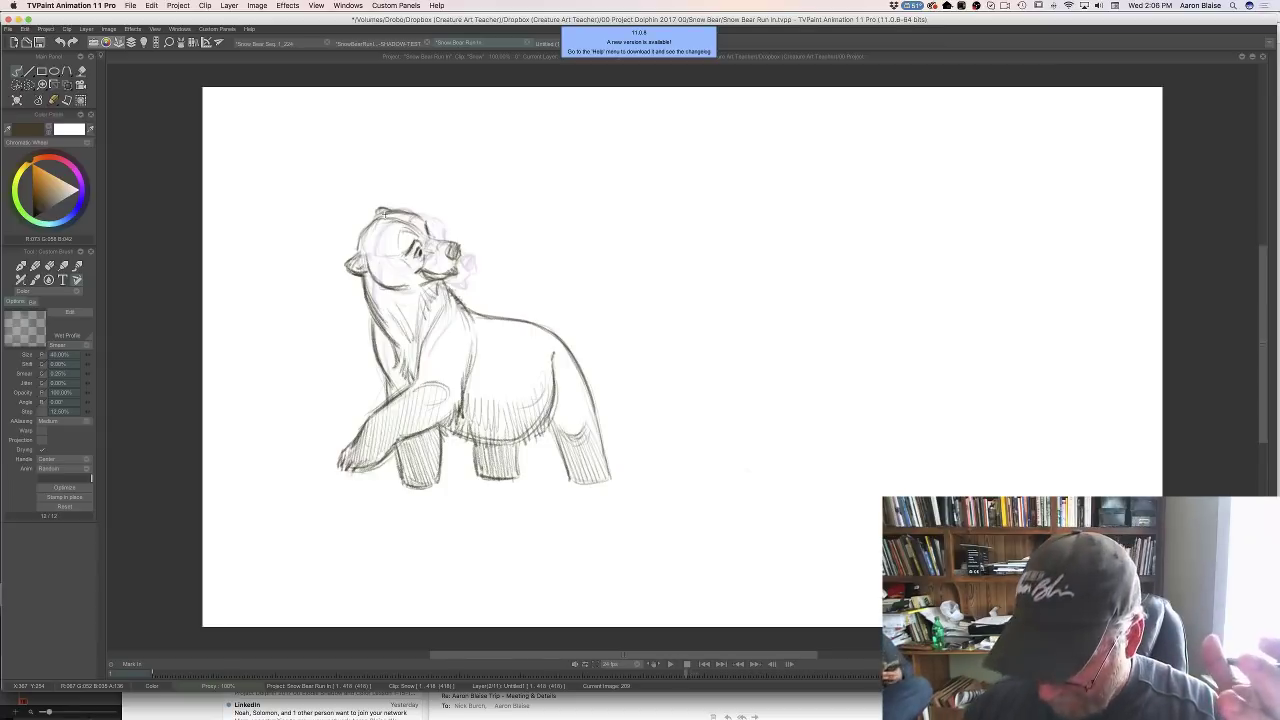
pyautogui.press('Left')
pyautogui.press('Right')
pyautogui.press('Right')
pyautogui.press('Right')
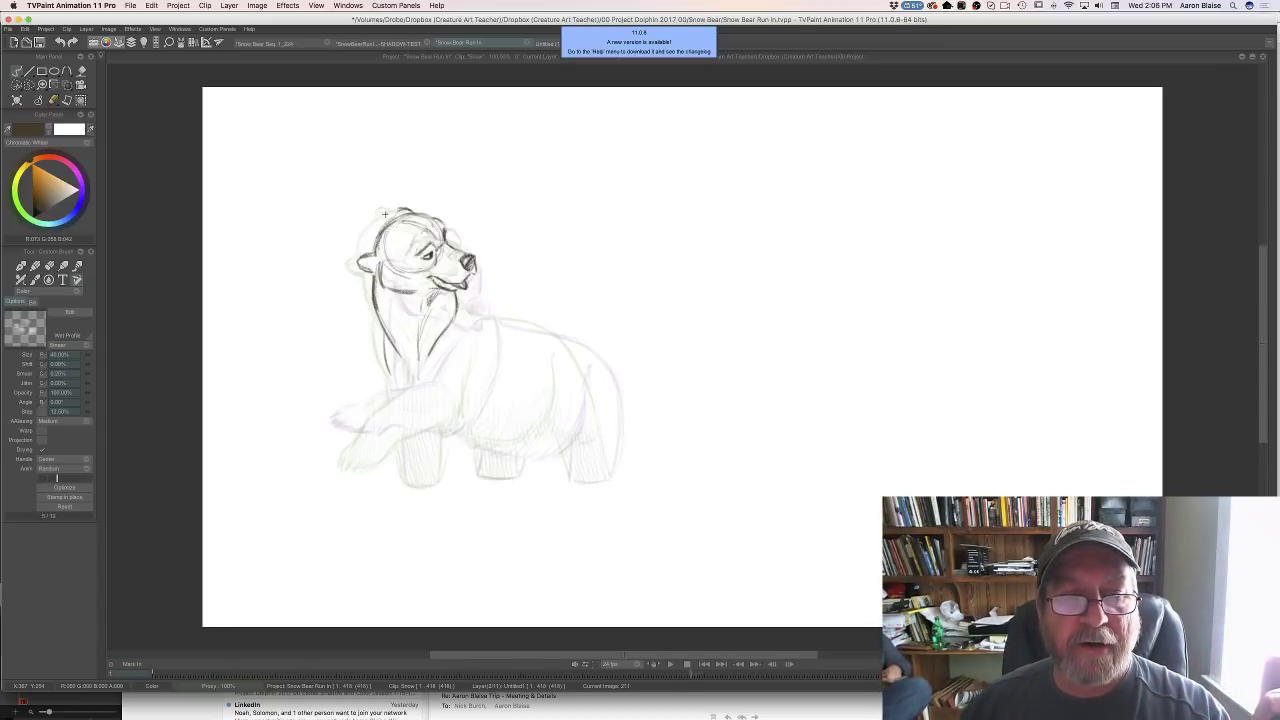
pyautogui.press('Left')
pyautogui.press('Right')
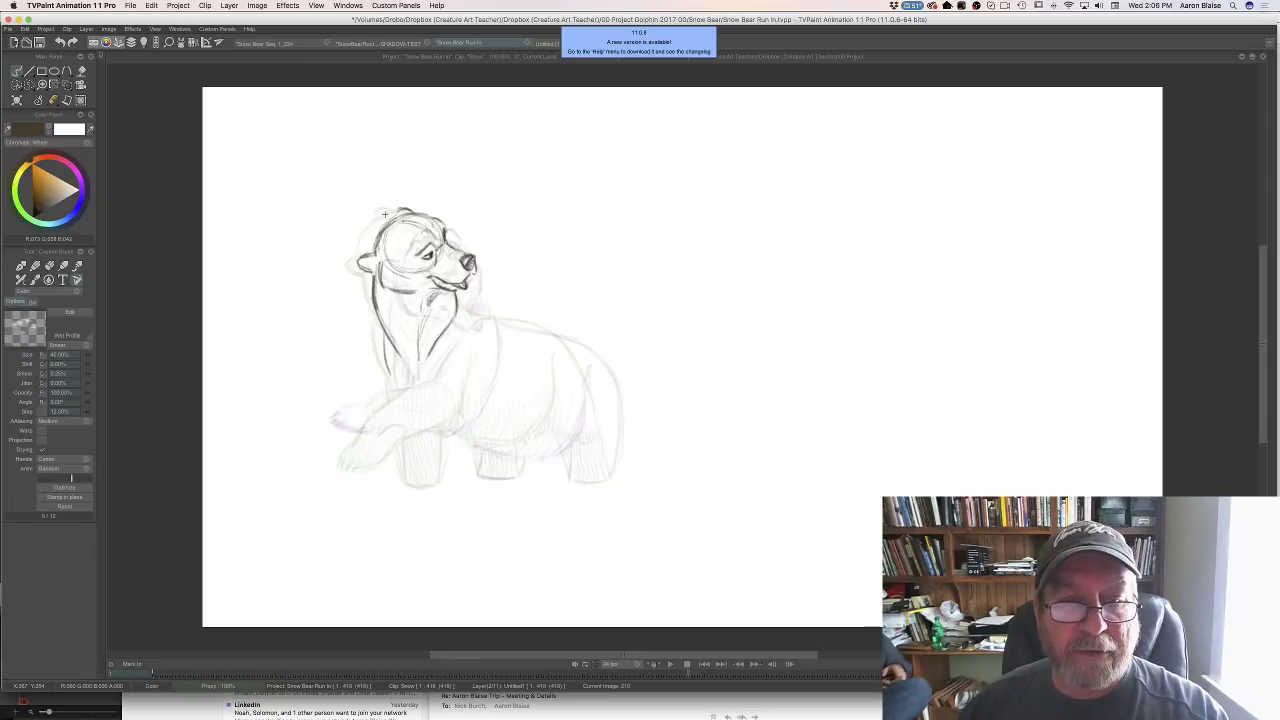
# Draw the short neck line from behind the jaw down towards the shoulder, checking it against the previous drawing
pyautogui.moveTo(462, 295); pyautogui.dragTo(479, 313)
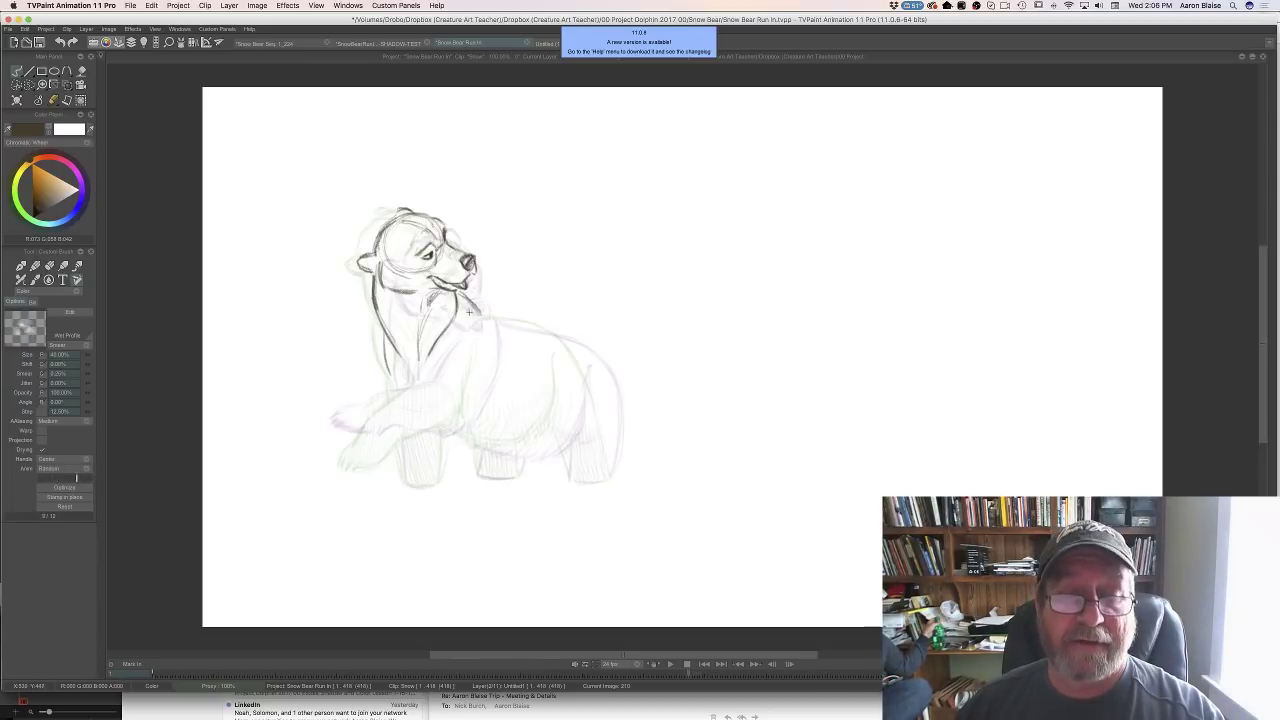
pyautogui.press('Left')
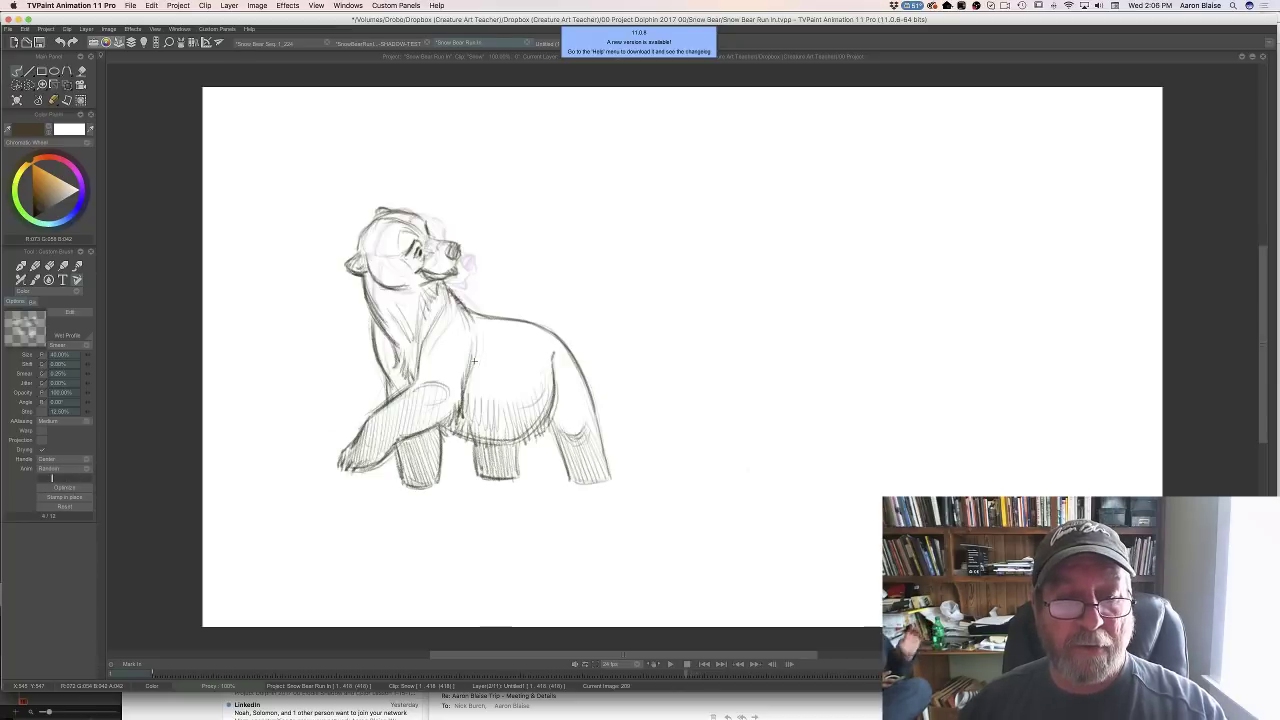
pyautogui.press('Right')
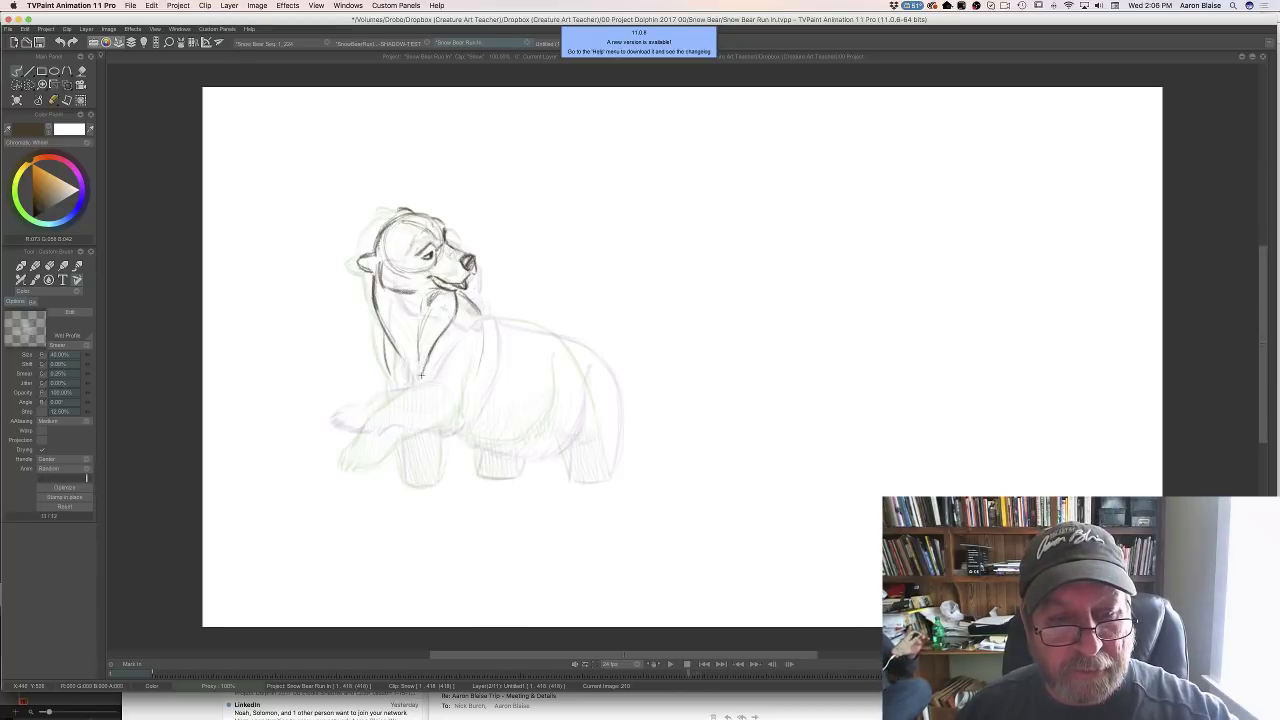
# Extend the fur strokes at the base of the chest above the raised foreleg, comparing with the previous drawing
pyautogui.press('Left')
pyautogui.press('Right')
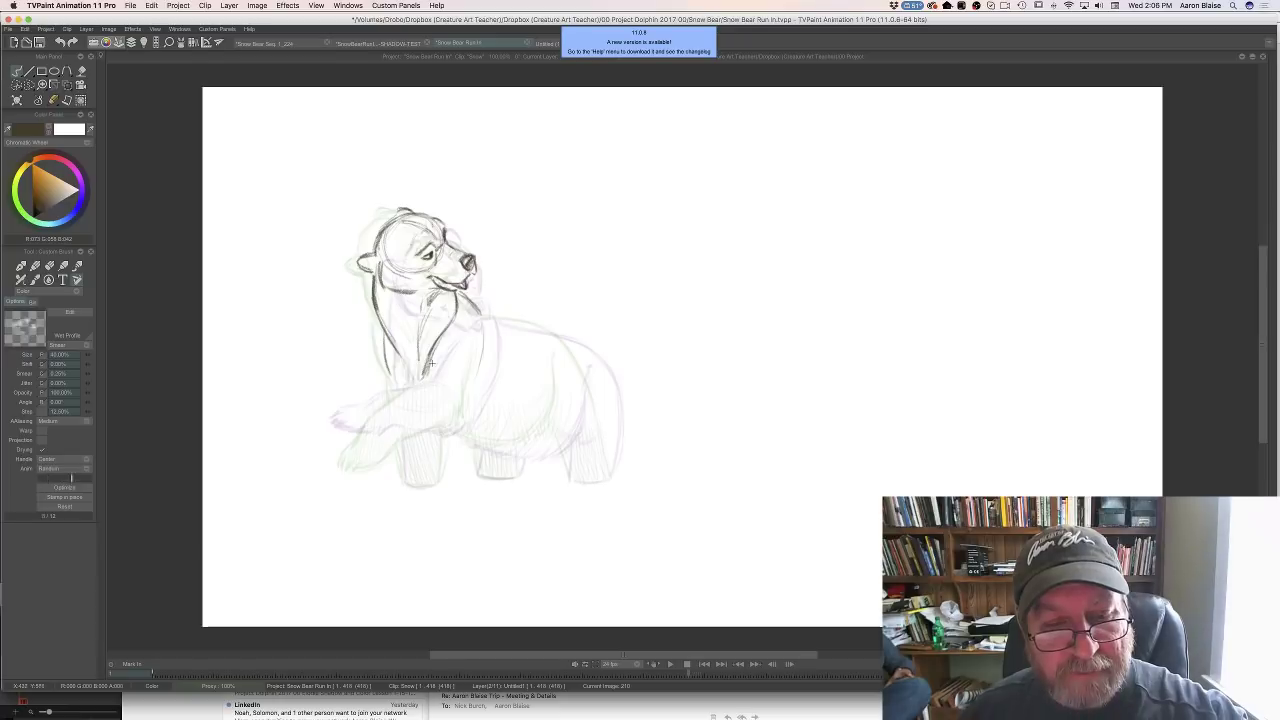
pyautogui.press('Left')
pyautogui.press('Right')
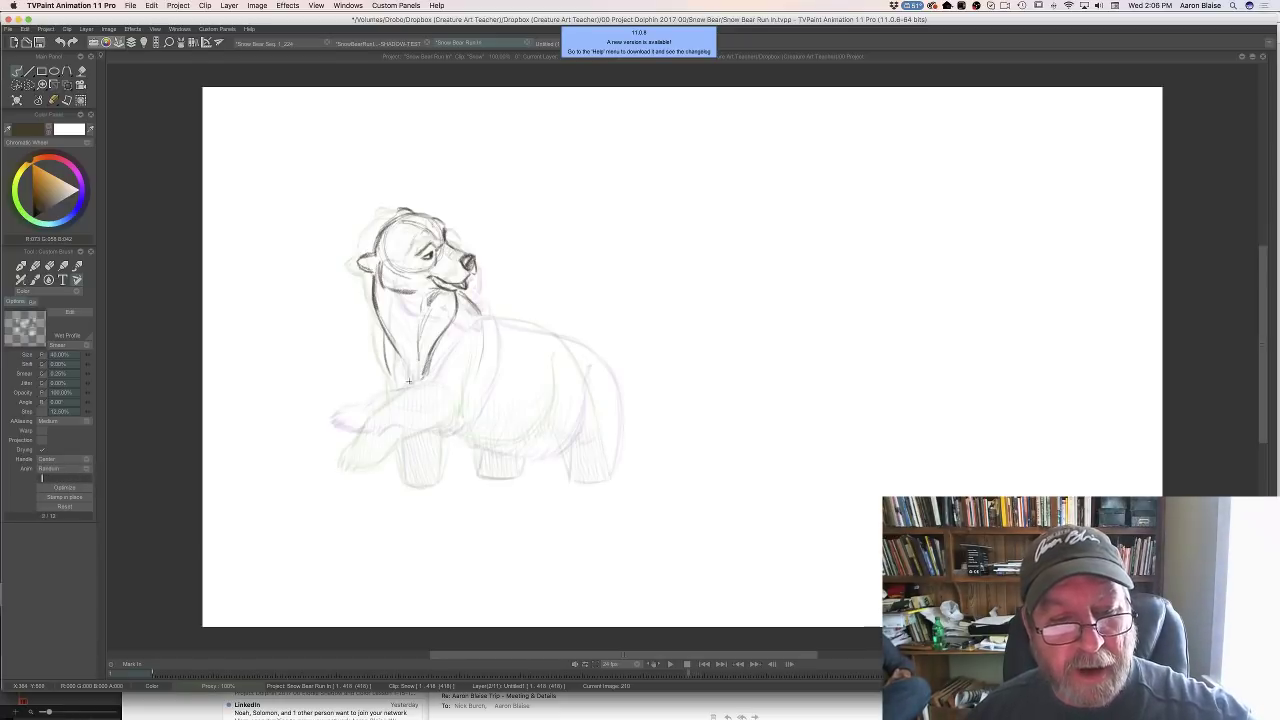
pyautogui.press('Left')
pyautogui.press('Right')
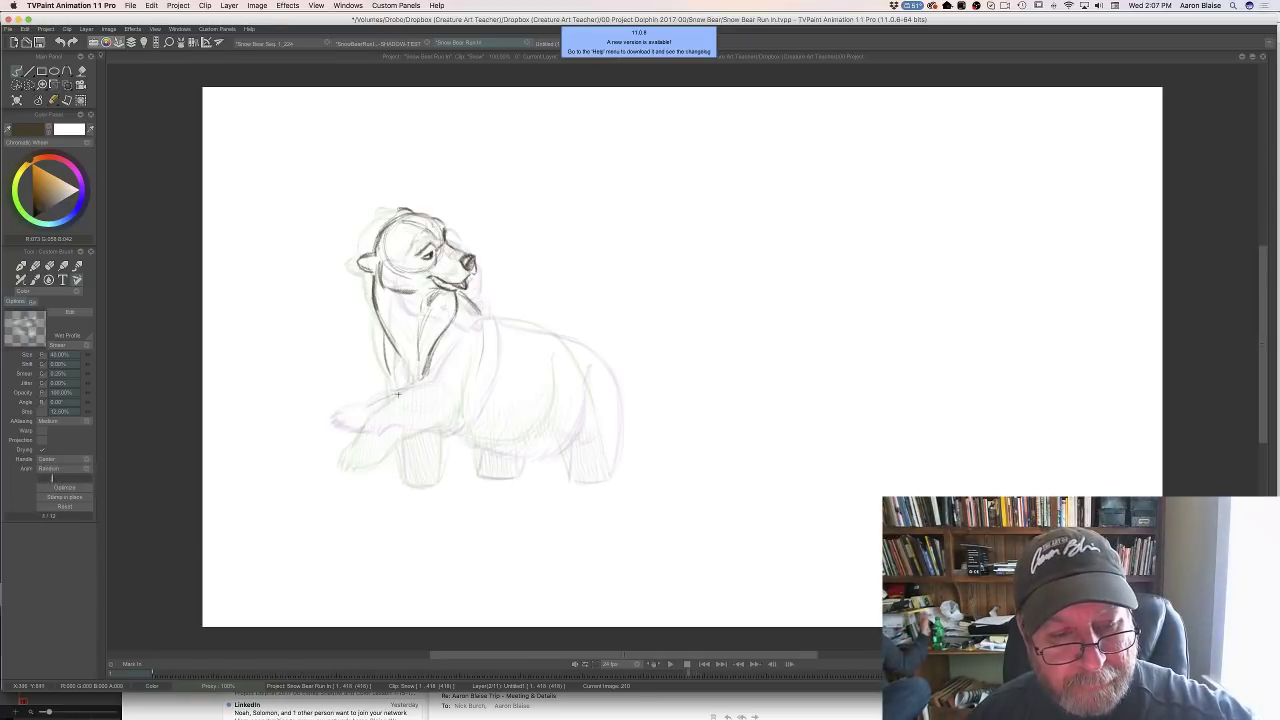
# Draw the upper edge of the raised foreleg down to the paw and the line behind its upper arm, comparing with the previous drawing
pyautogui.moveTo(397, 394); pyautogui.dragTo(348, 430)
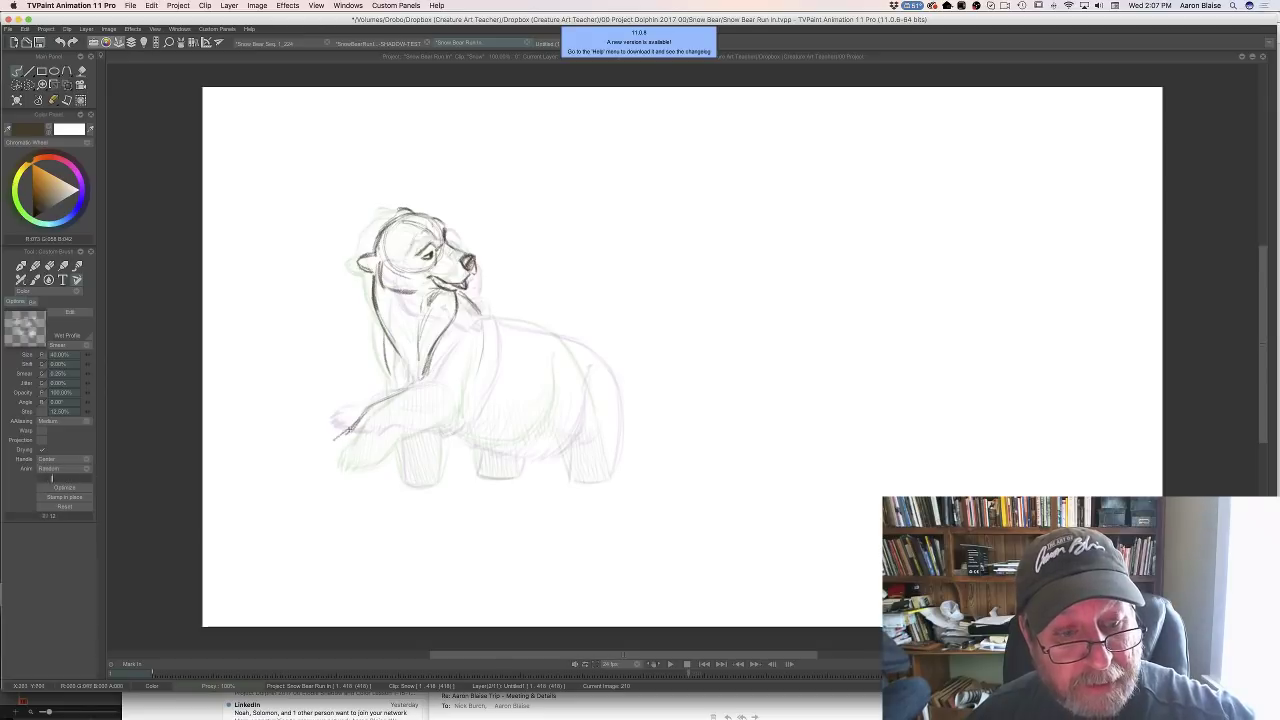
pyautogui.press('Left')
pyautogui.press('Right')
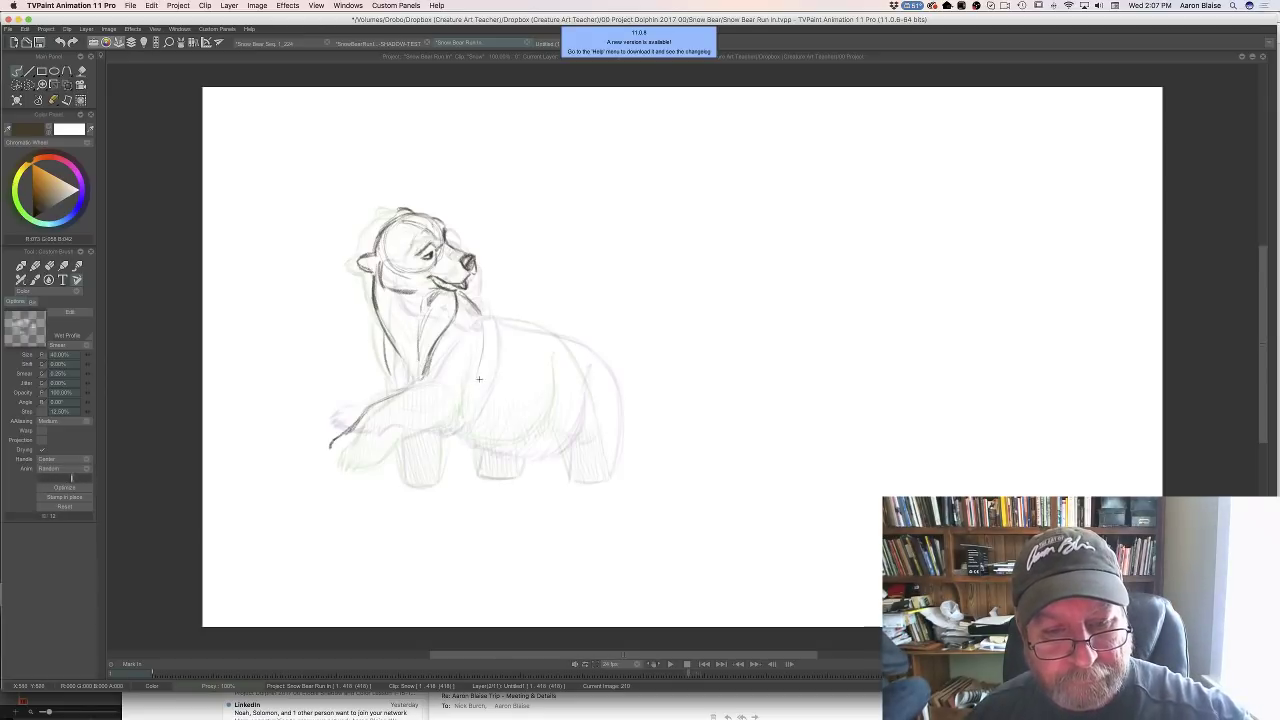
pyautogui.moveTo(474, 390); pyautogui.dragTo(447, 428)
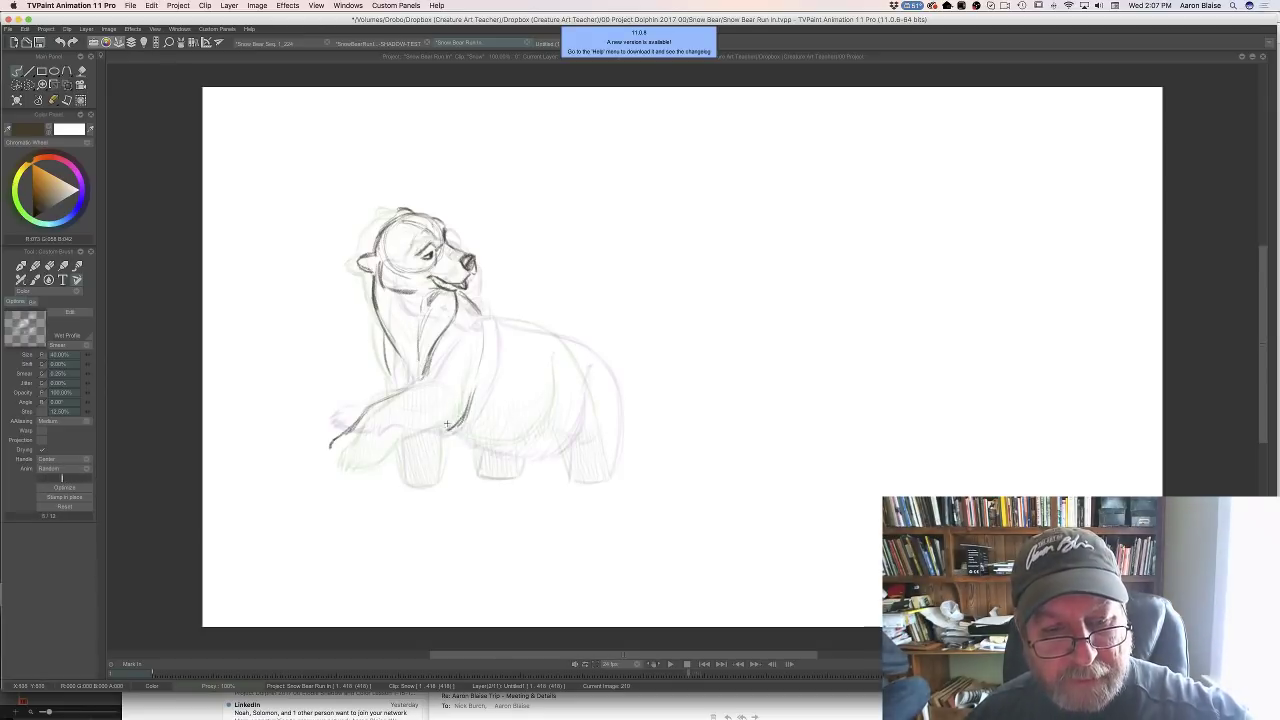
pyautogui.press('Left')
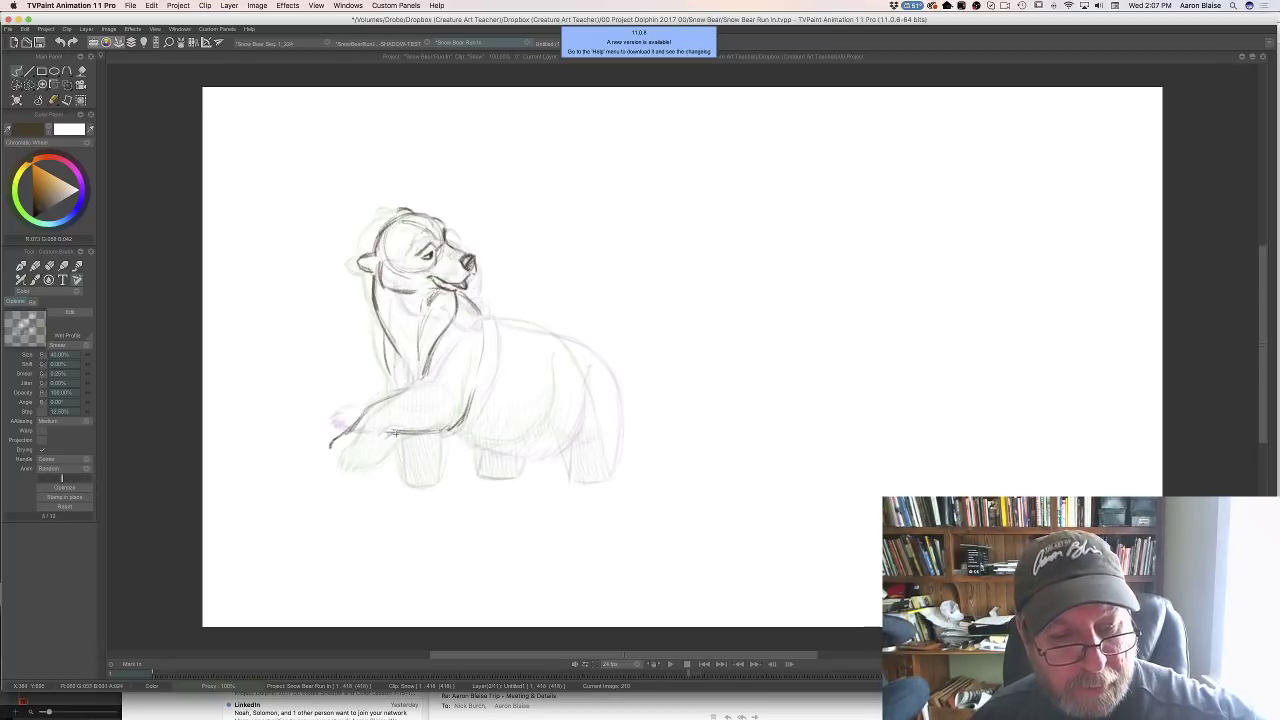
# Draw the underside of the raised foreleg and paw, comparing it with the previous drawing
pyautogui.moveTo(368, 448); pyautogui.dragTo(338, 453)
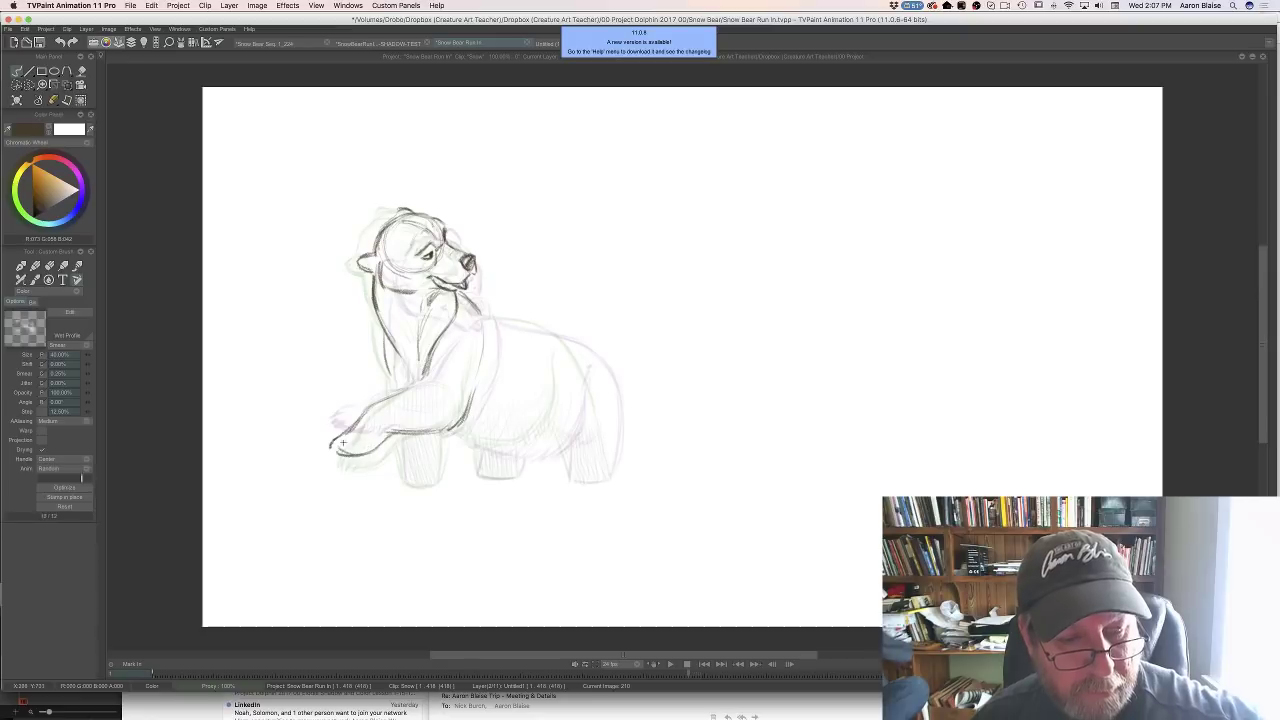
pyautogui.press('Left')
pyautogui.press('Right')
pyautogui.press('Left')
pyautogui.press('Right')
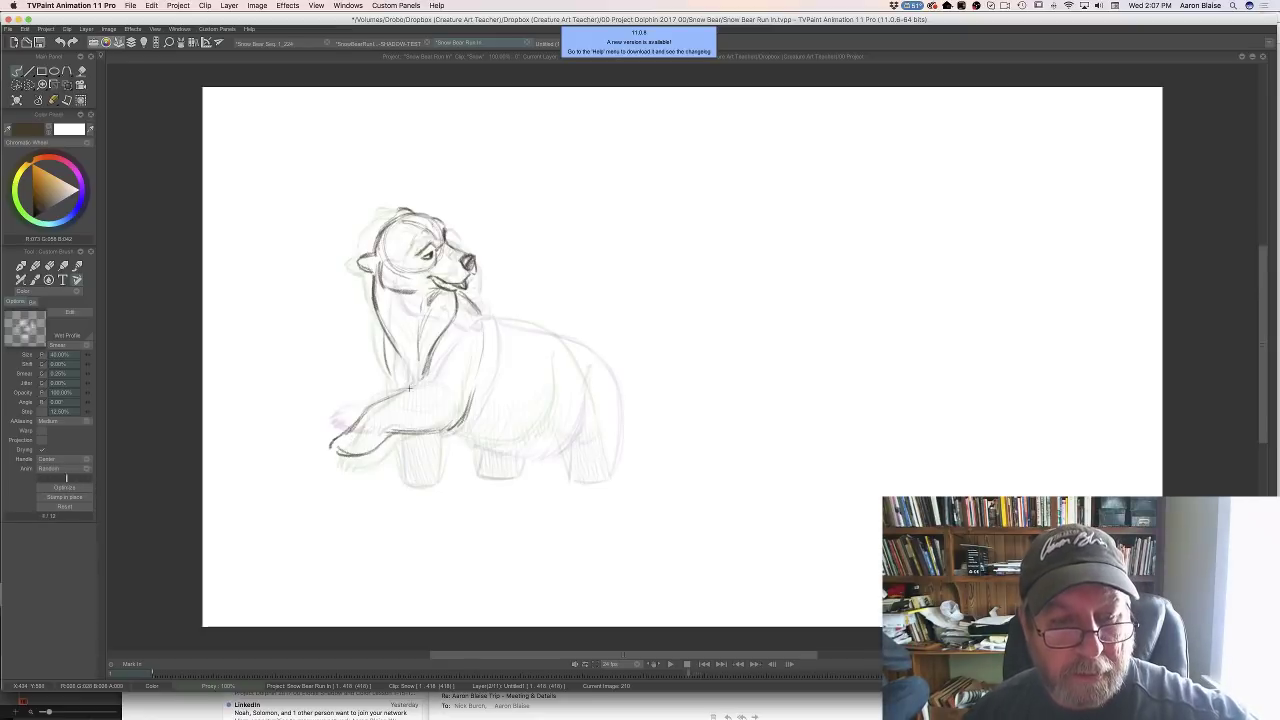
# Darken the contour of the raised foreleg and add the claws at the paw's tip
pyautogui.moveTo(396, 395)
pyautogui.mouseDown()
pyautogui.moveTo(367, 408)
pyautogui.moveTo(342, 454)
pyautogui.mouseUp()
pyautogui.press('Left')
pyautogui.press('Right')
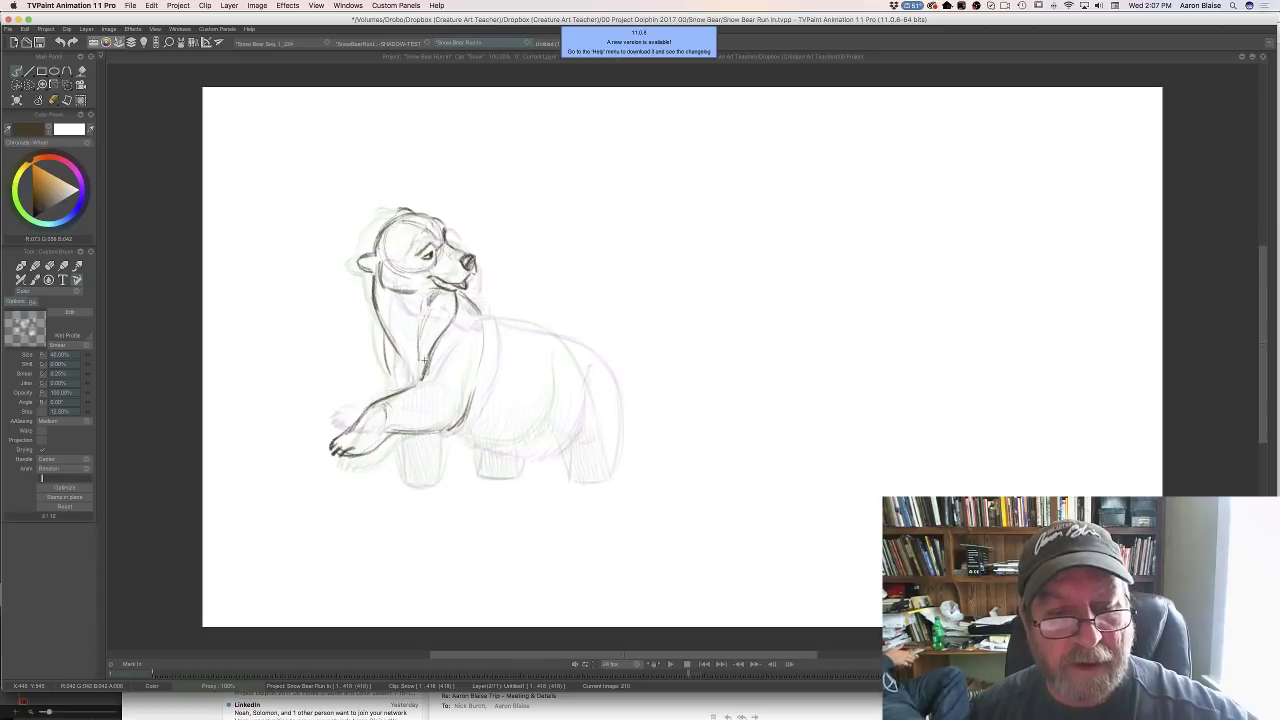
# Draw the back line from the shoulder over the rump, comparing it with the neighbouring drawings
pyautogui.press('Left')
pyautogui.press('Right')
pyautogui.press('Left')
pyautogui.press('Right')
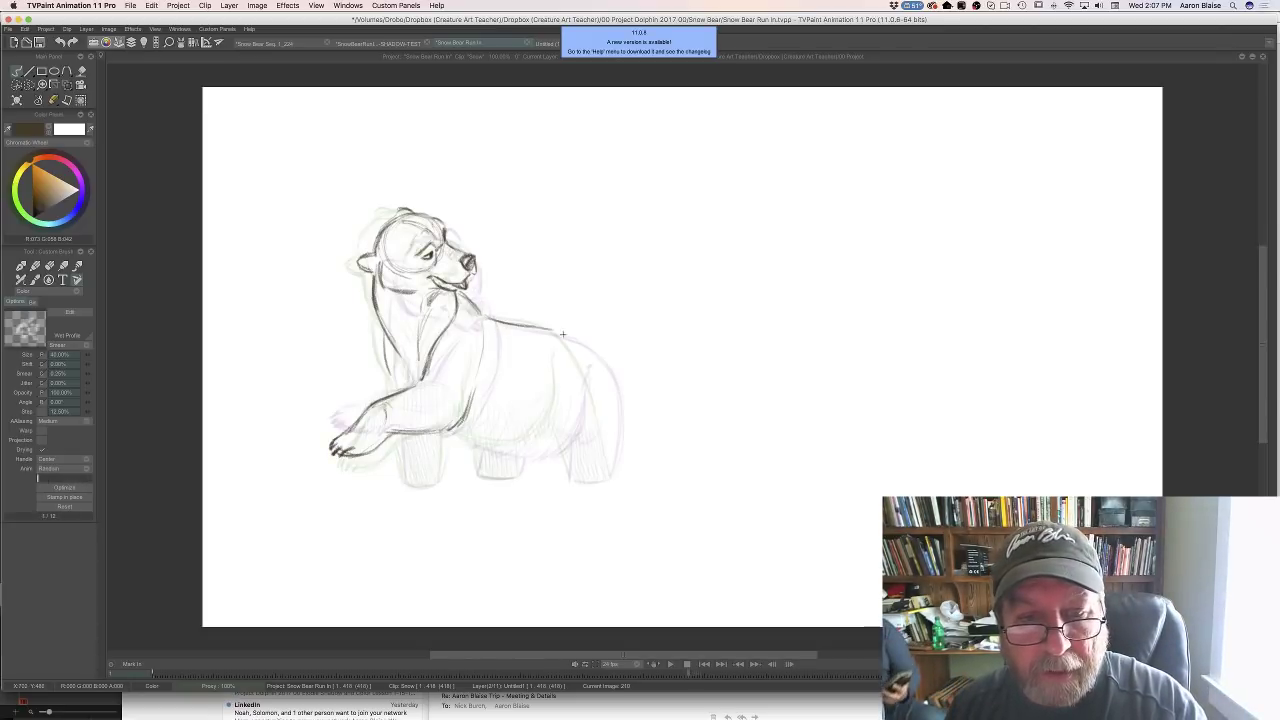
pyautogui.moveTo(594, 372); pyautogui.dragTo(568, 343)
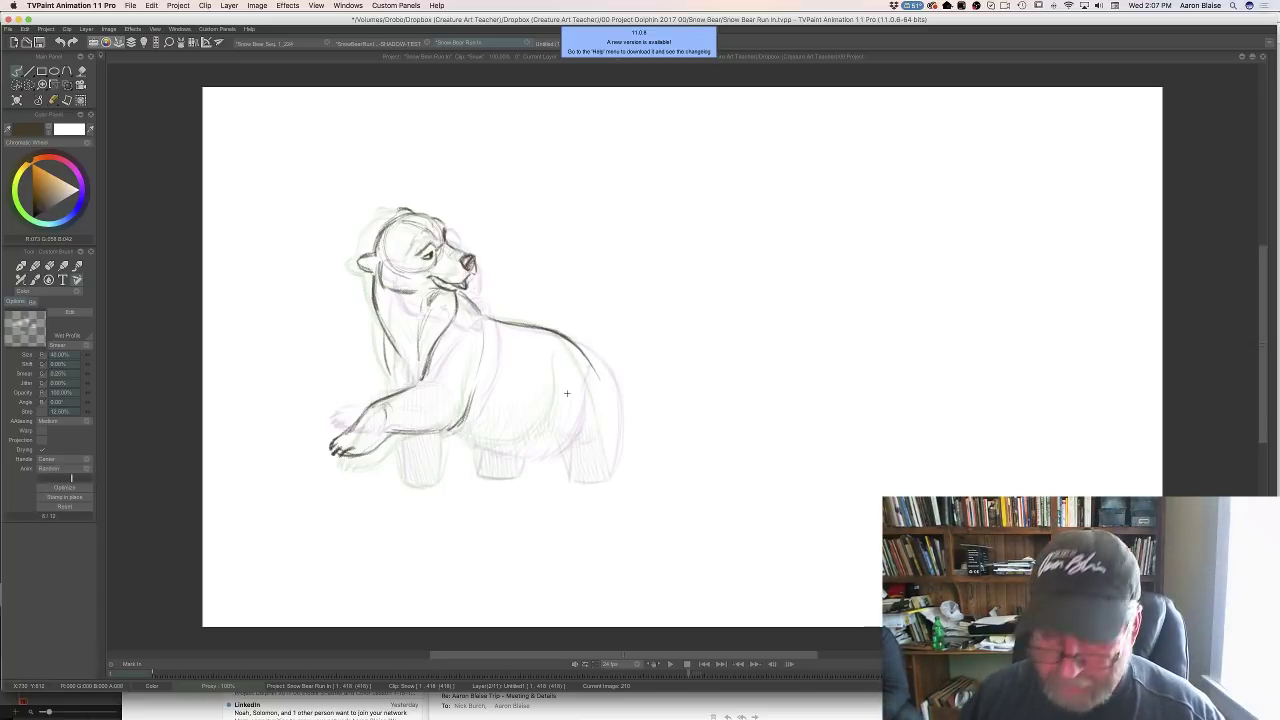
pyautogui.press('Right')
pyautogui.press('Left')
pyautogui.press('Right')
pyautogui.press('Left')
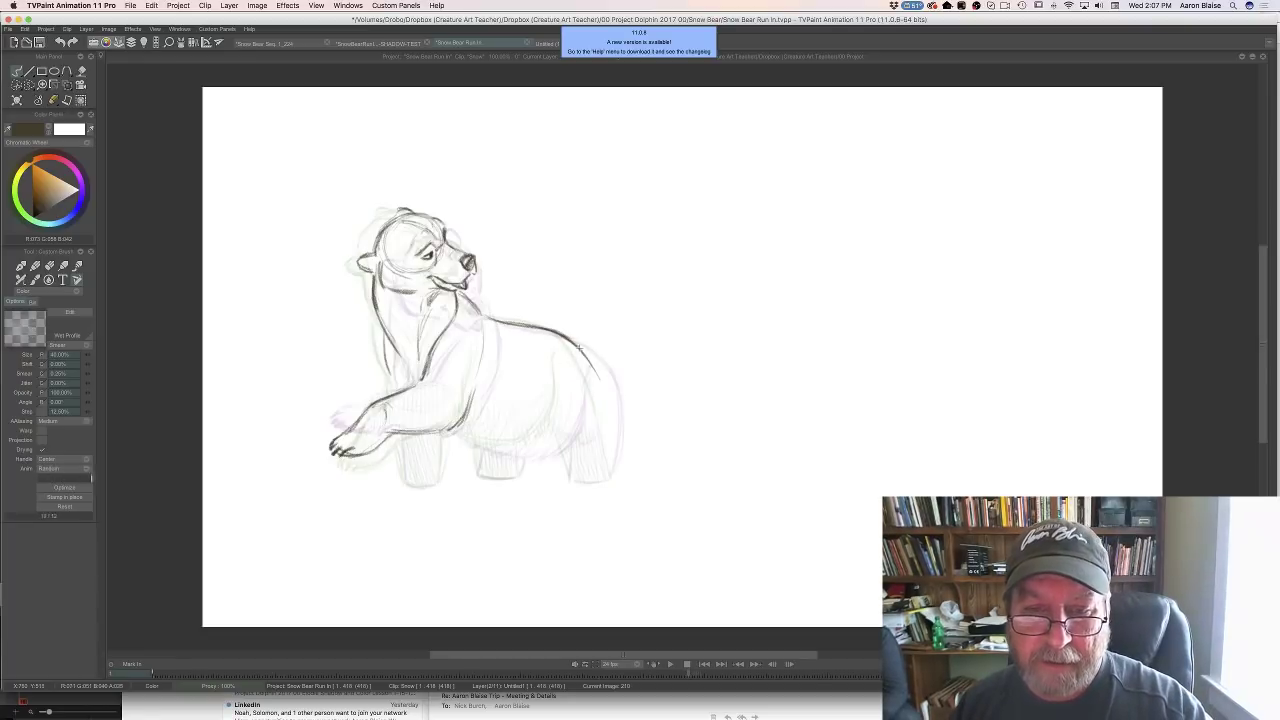
# Continue the rump contour down the back of the near hind leg and draw the front line of its thigh
pyautogui.moveTo(596, 376); pyautogui.dragTo(607, 460)
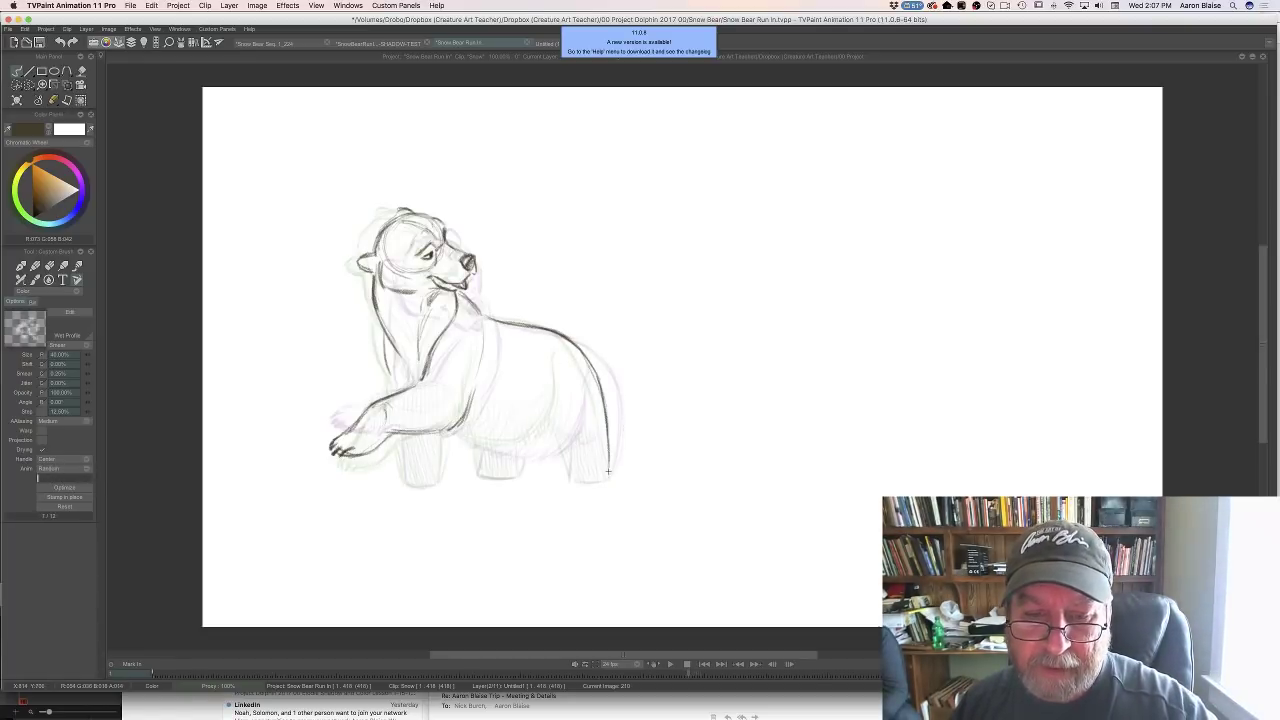
pyautogui.moveTo(600, 384); pyautogui.dragTo(610, 480)
pyautogui.press('Left')
pyautogui.press('Right')
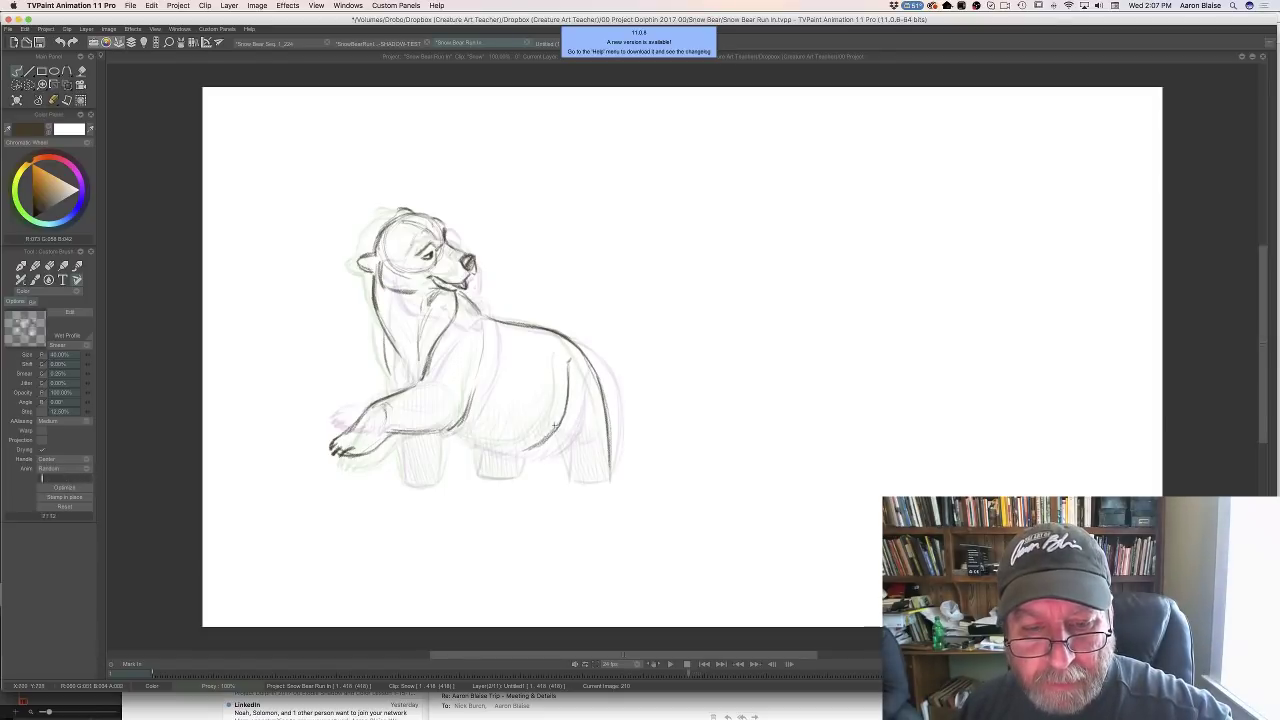
# Draw the fur strokes along the belly's underside from the thigh to the raised foreleg, comparing with the previous drawing
pyautogui.moveTo(527, 443); pyautogui.dragTo(460, 443)
pyautogui.press('Left')
pyautogui.press('Right')
pyautogui.press('Left')
pyautogui.press('Right')
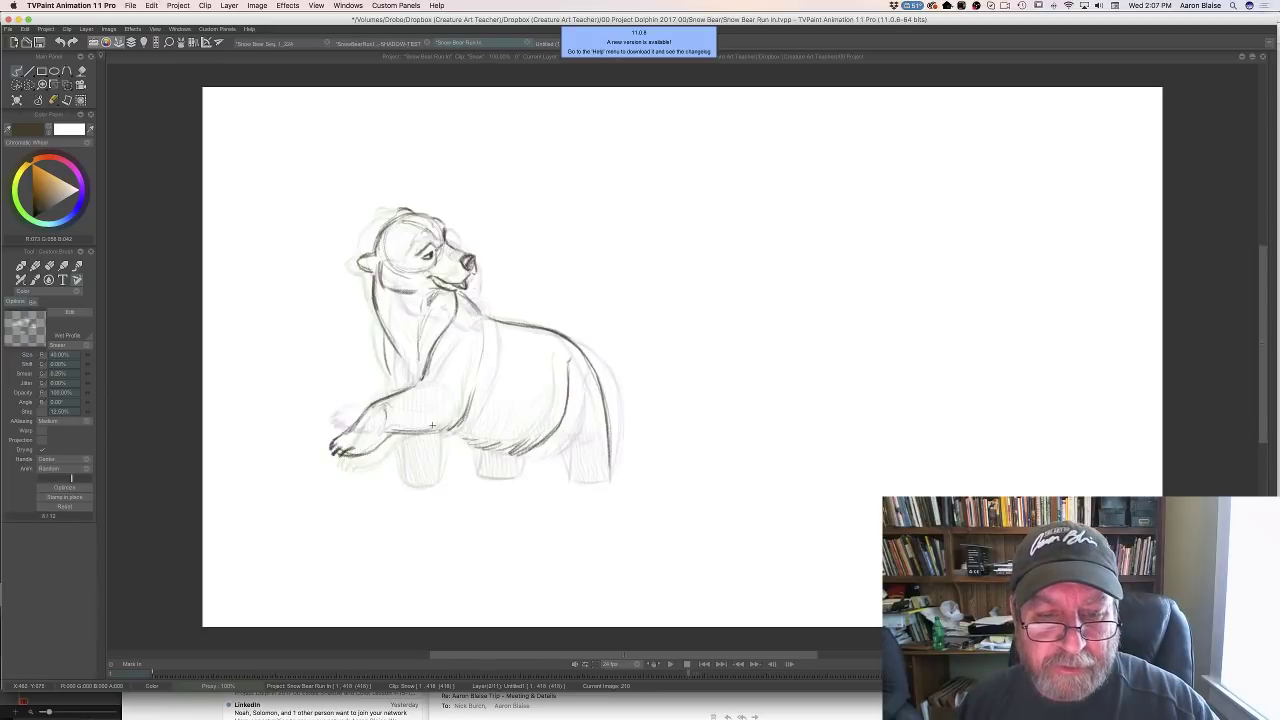
pyautogui.press('Left')
pyautogui.press('Right')
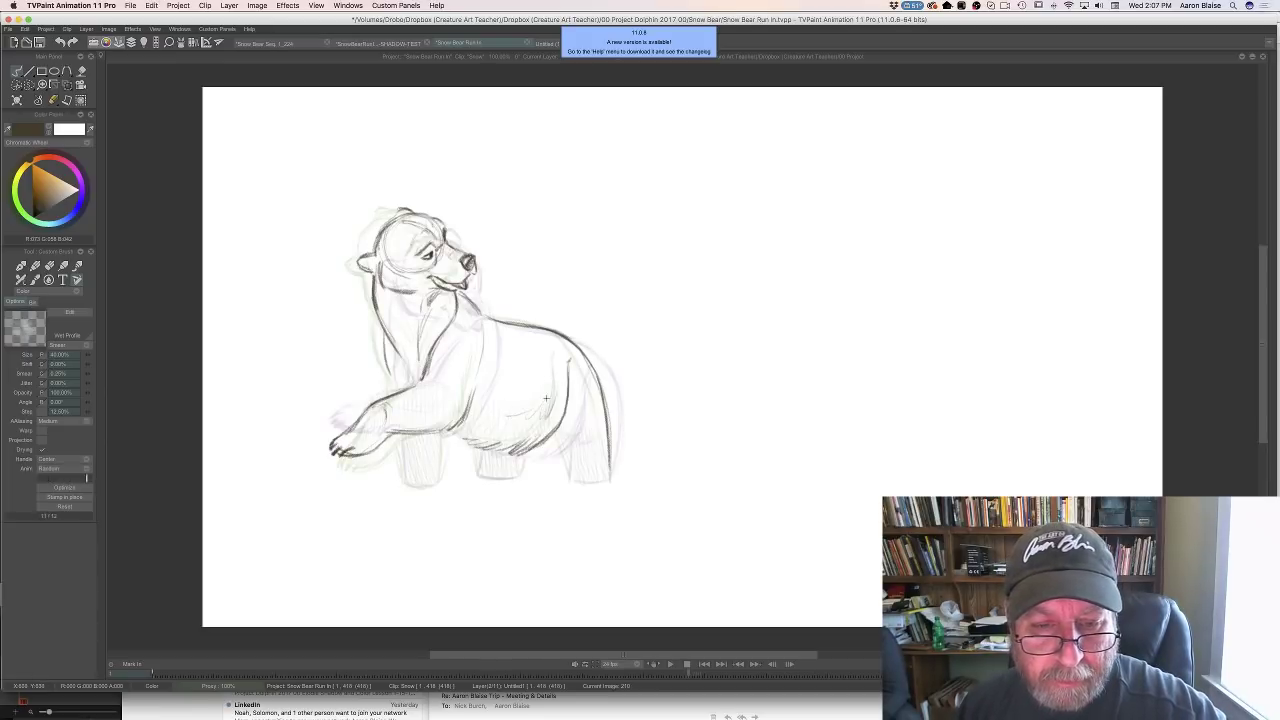
# Add the light fold line across the belly and the curved line behind the shoulder
pyautogui.moveTo(528, 413); pyautogui.dragTo(490, 420)
pyautogui.press('Left')
pyautogui.press('Right')
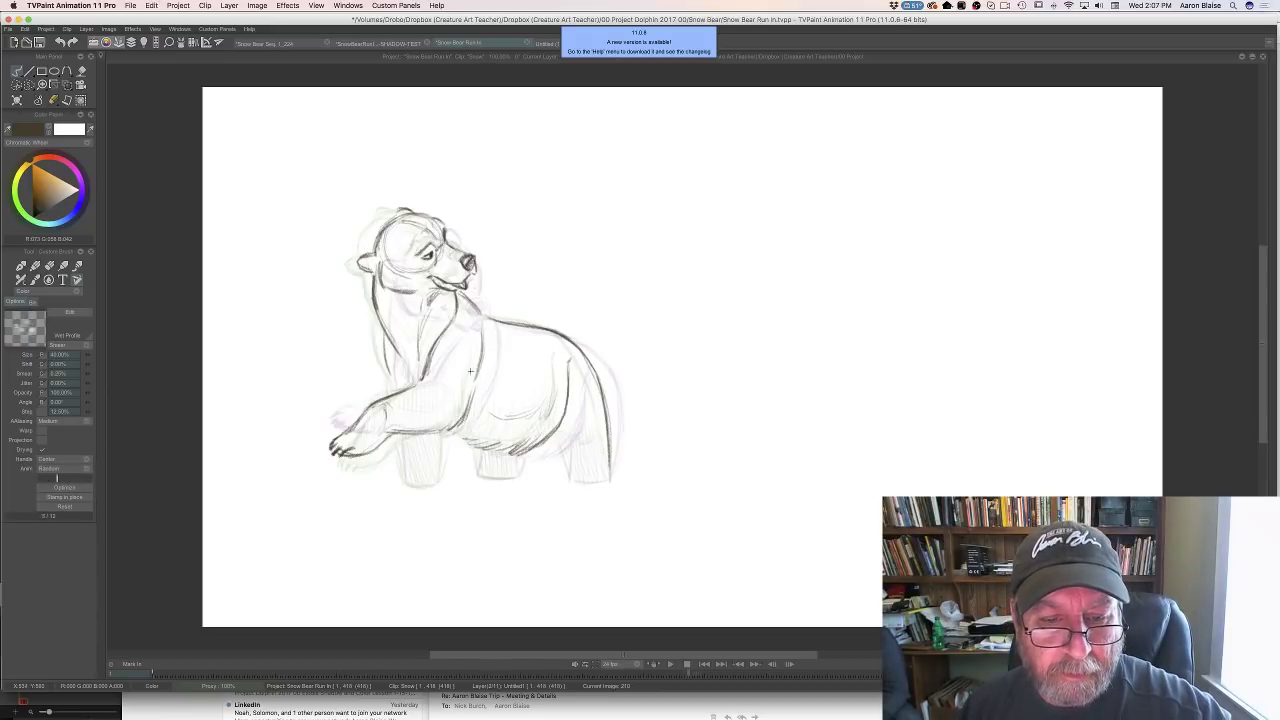
pyautogui.press('Left')
pyautogui.press('Right')
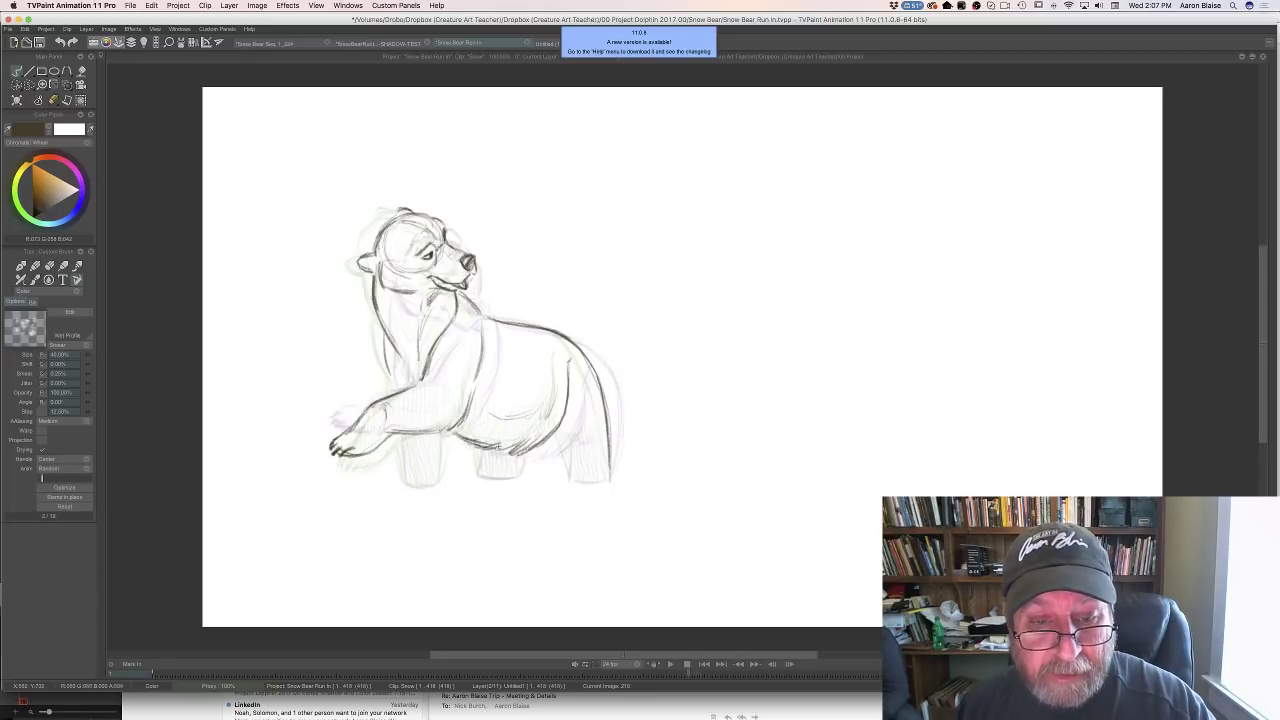
# Strengthen the belly's lower contour between the raised foreleg and the thigh
pyautogui.moveTo(496, 435); pyautogui.dragTo(557, 427)
pyautogui.press('Left')
pyautogui.press('Right')
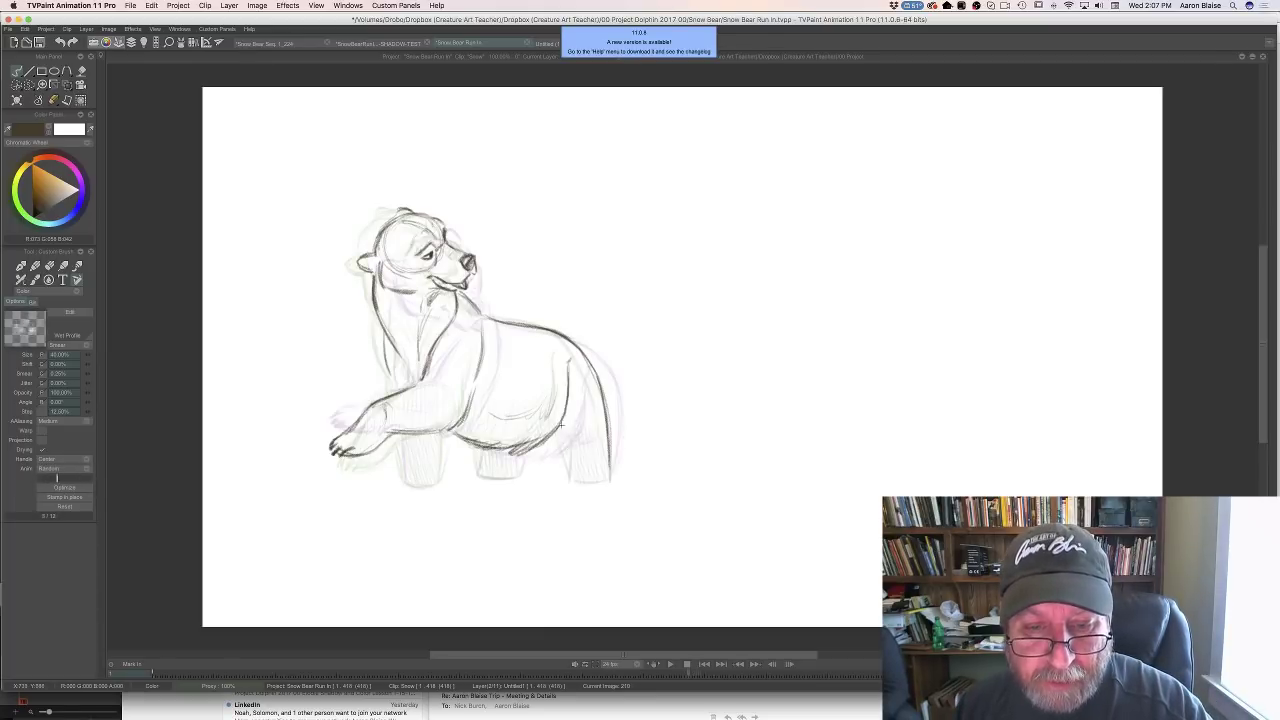
# Draw the front edge, inner fur crease and cut-off lower edge of the near hind leg
pyautogui.press('Left')
pyautogui.press('Right')
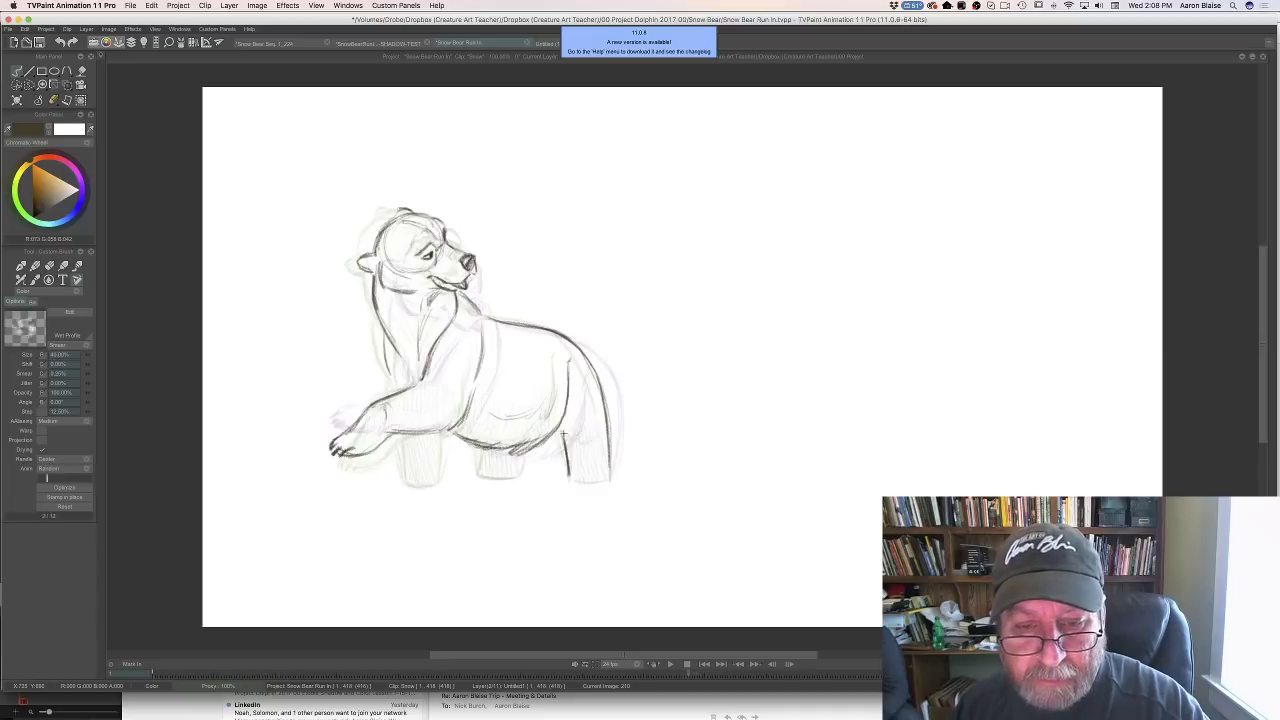
pyautogui.moveTo(584, 437); pyautogui.dragTo(591, 430)
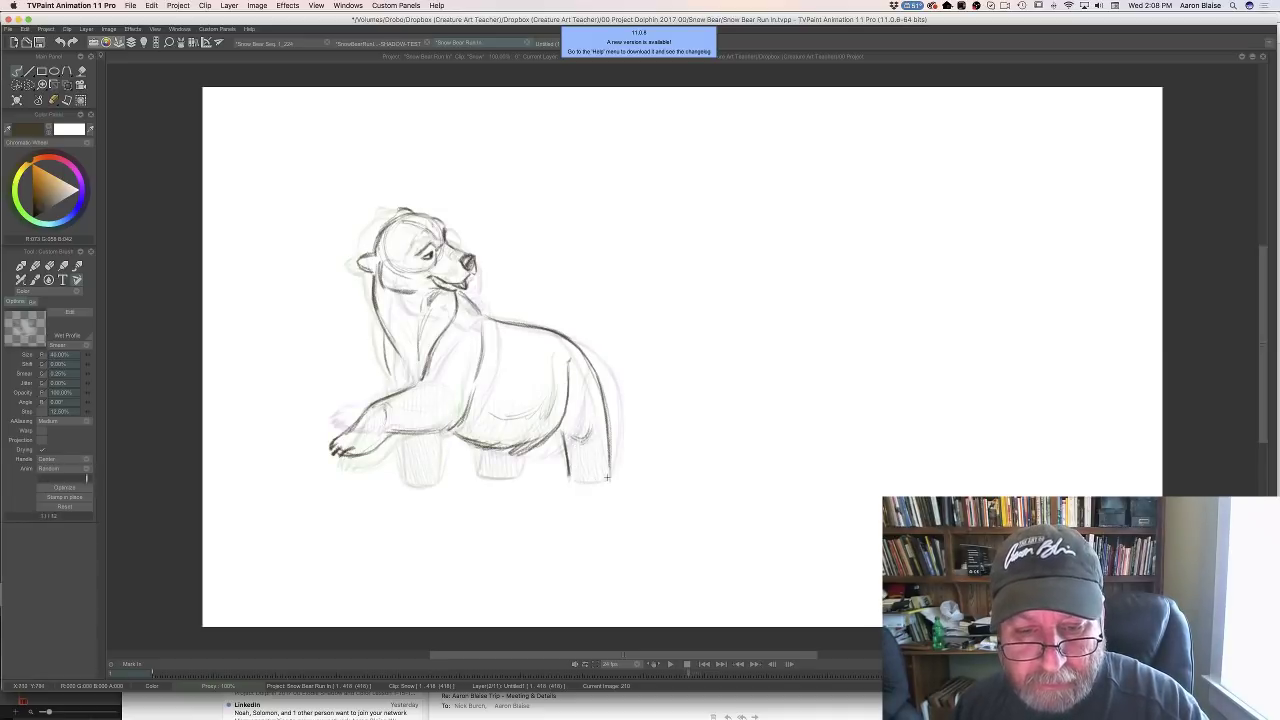
pyautogui.press('Left')
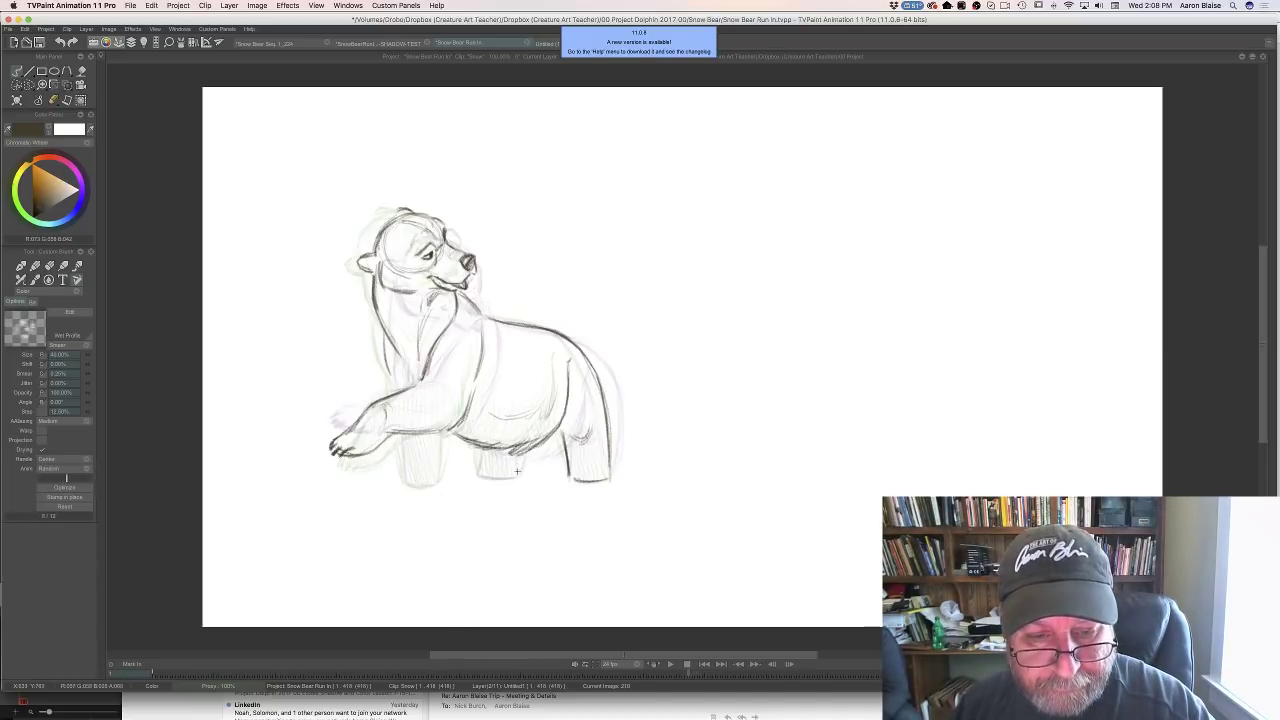
# Outline the far hind leg below the belly, checking it against the previous drawing
pyautogui.press('Left')
pyautogui.press('Right')
pyautogui.moveTo(476, 449); pyautogui.dragTo(482, 477)
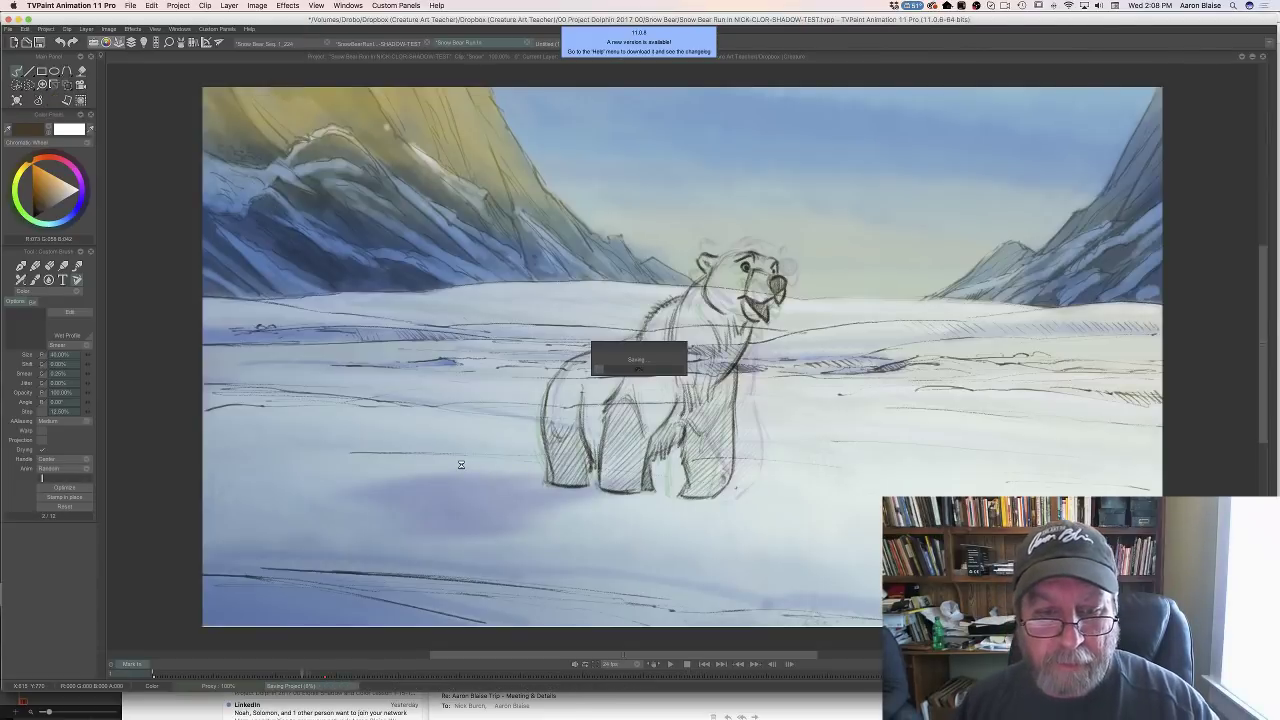
pyautogui.hotkey('ctrl', 'Tab')
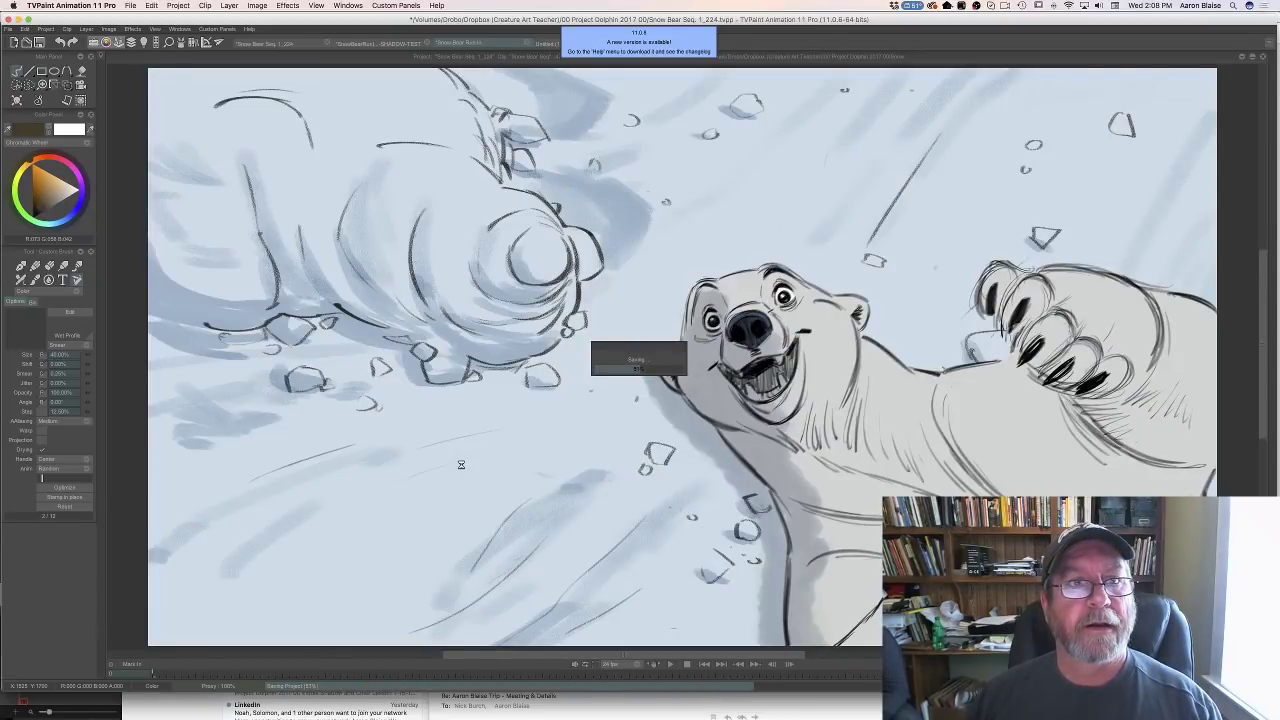
pyautogui.hotkey('ctrl', 'Tab')
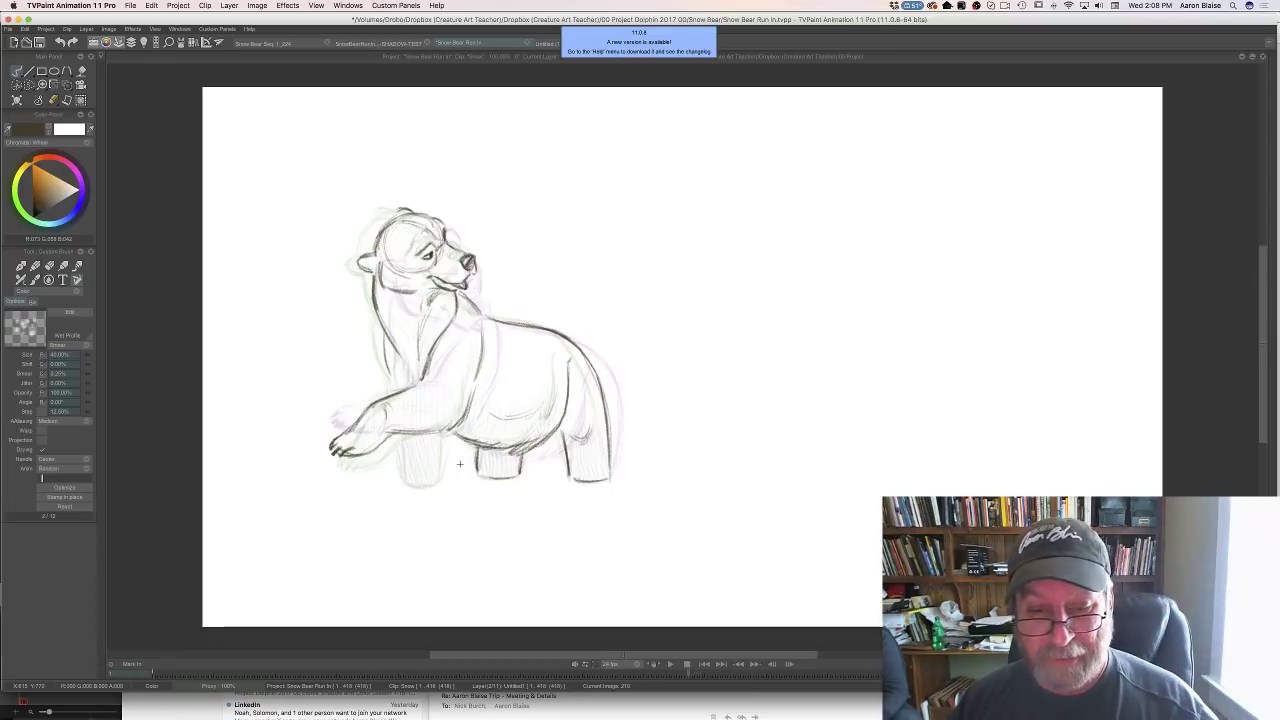
# Flip through the neighbouring drawings and extend the front chest contour down to the raised foreleg
pyautogui.press('Right')
pyautogui.press('Left')
pyautogui.press('Right')
pyautogui.press('Left')
pyautogui.press('Right')
pyautogui.press('Left')
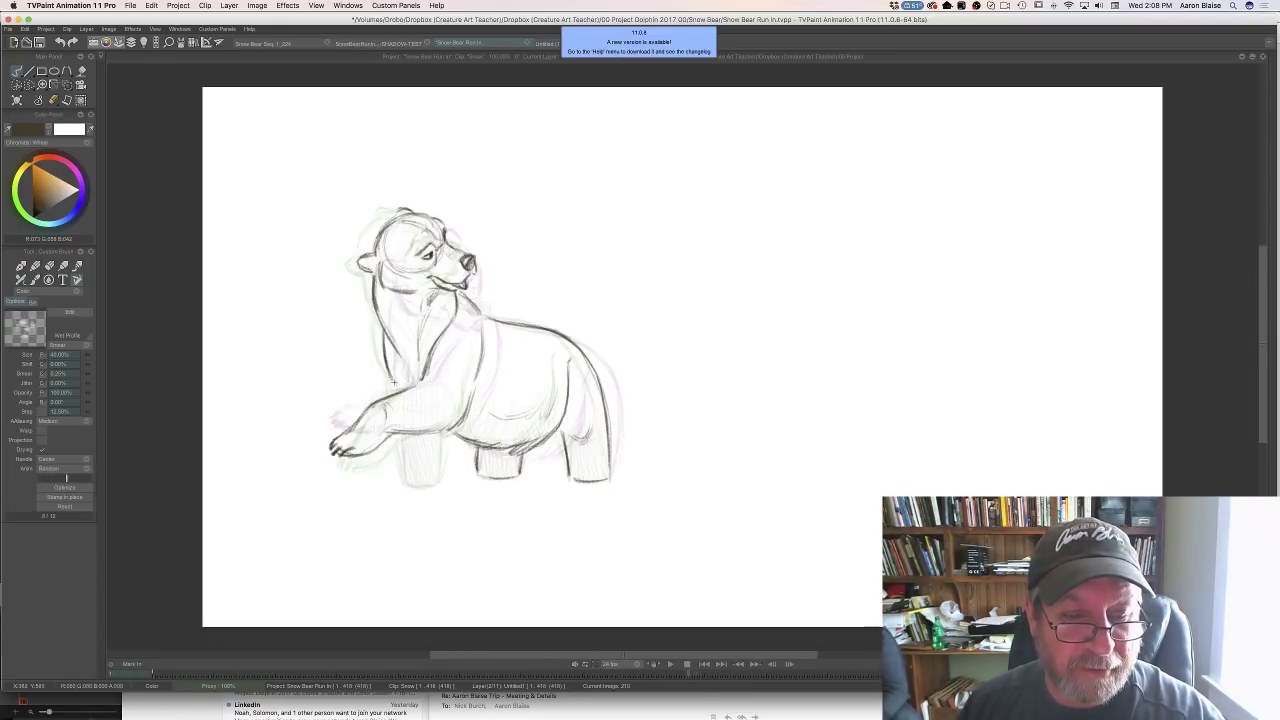
pyautogui.press('Left')
pyautogui.press('Right')
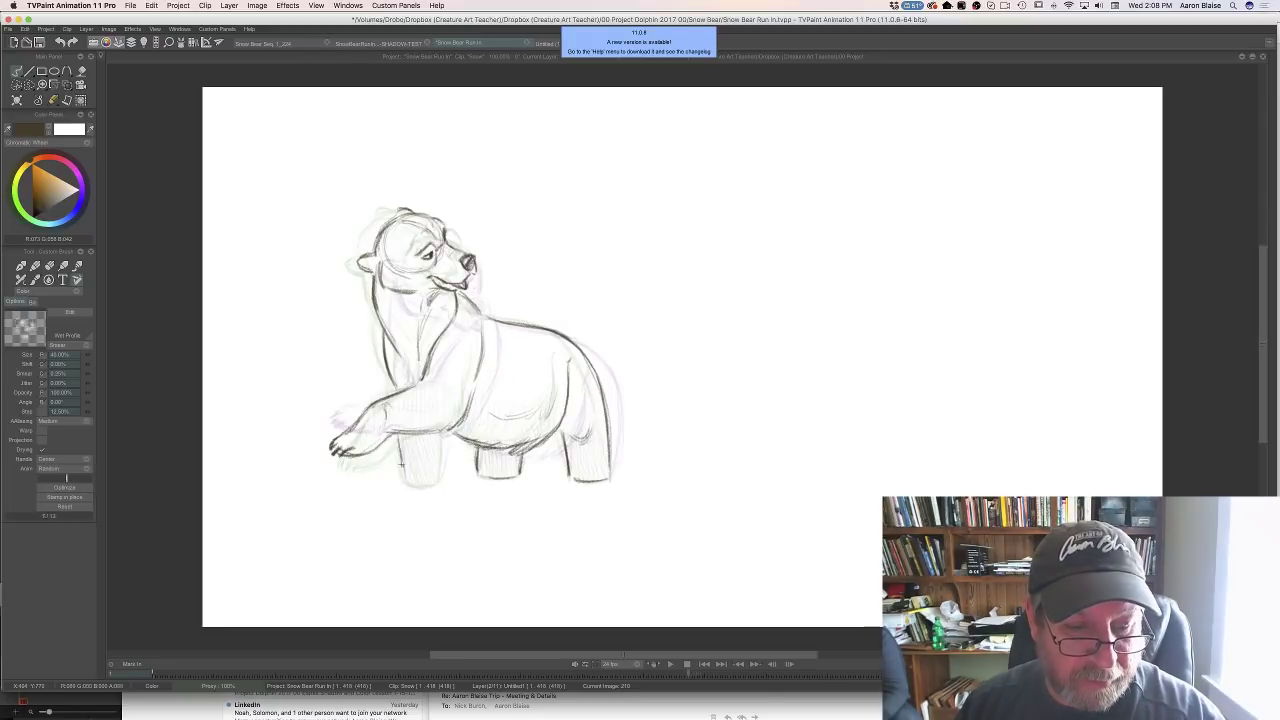
# Draw the front edge of the standing foreleg and the pointed fur strokes at the base of the chest
pyautogui.press('Left')
pyautogui.press('Right')
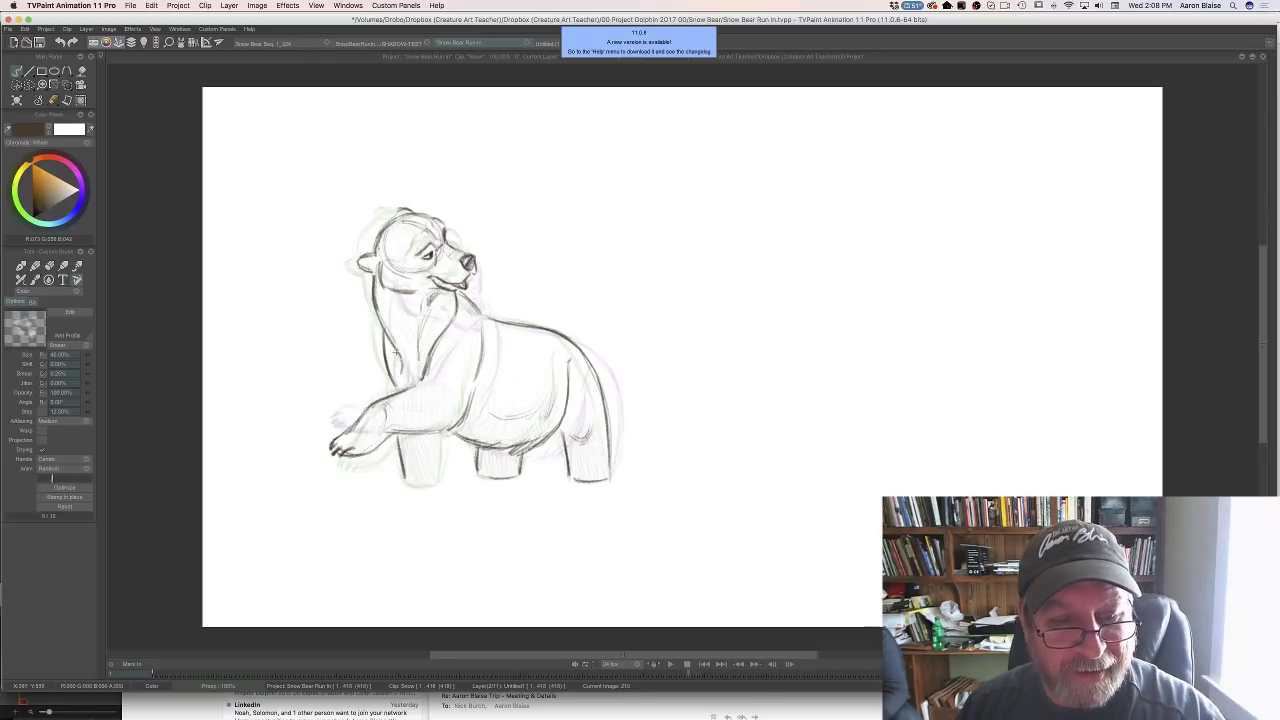
pyautogui.press('Left')
pyautogui.press('Right')
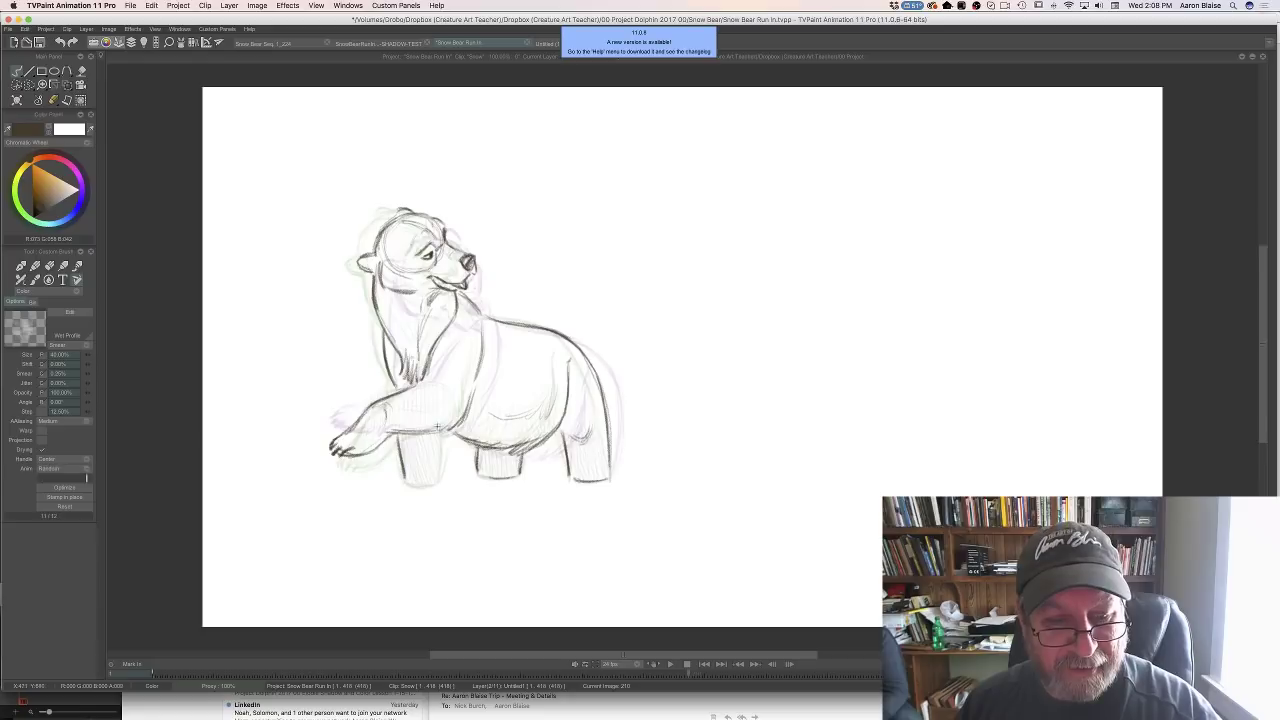
# Complete the back and lower edges of the standing foreleg, comparing with the drawing on frame 209
pyautogui.press('Left')
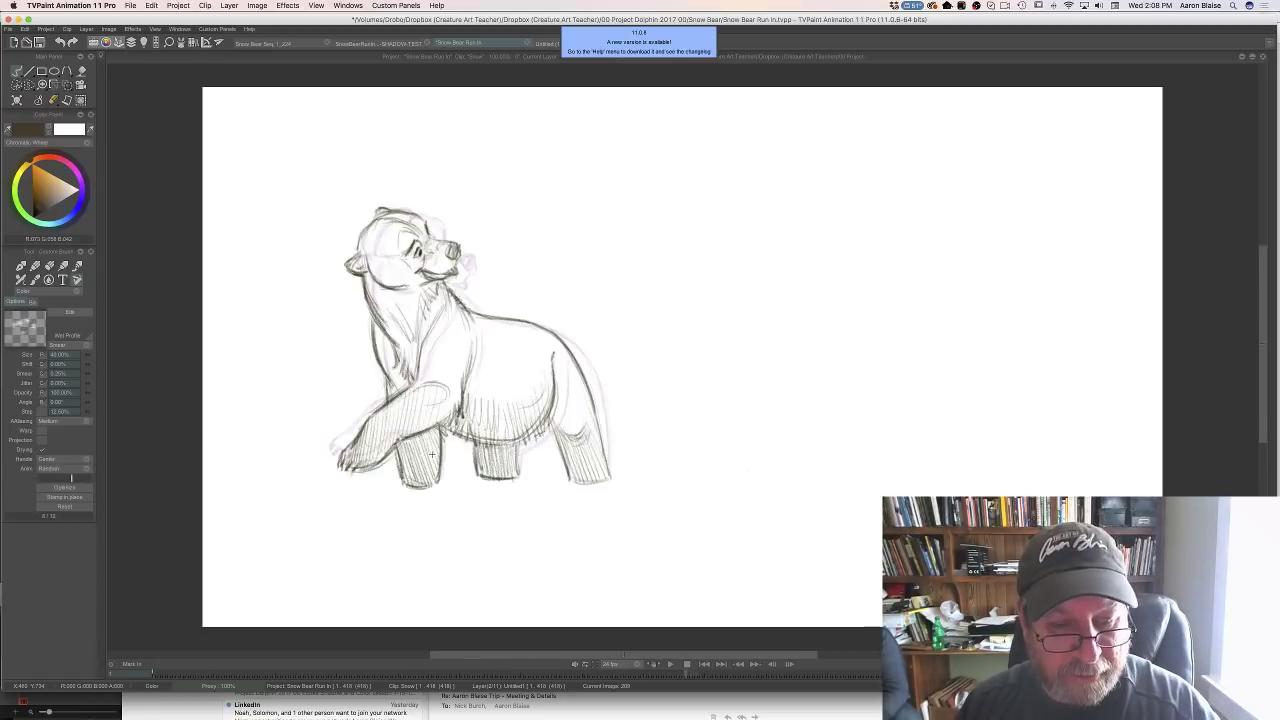
pyautogui.press('Right')
pyautogui.press('Left')
pyautogui.press('Right')
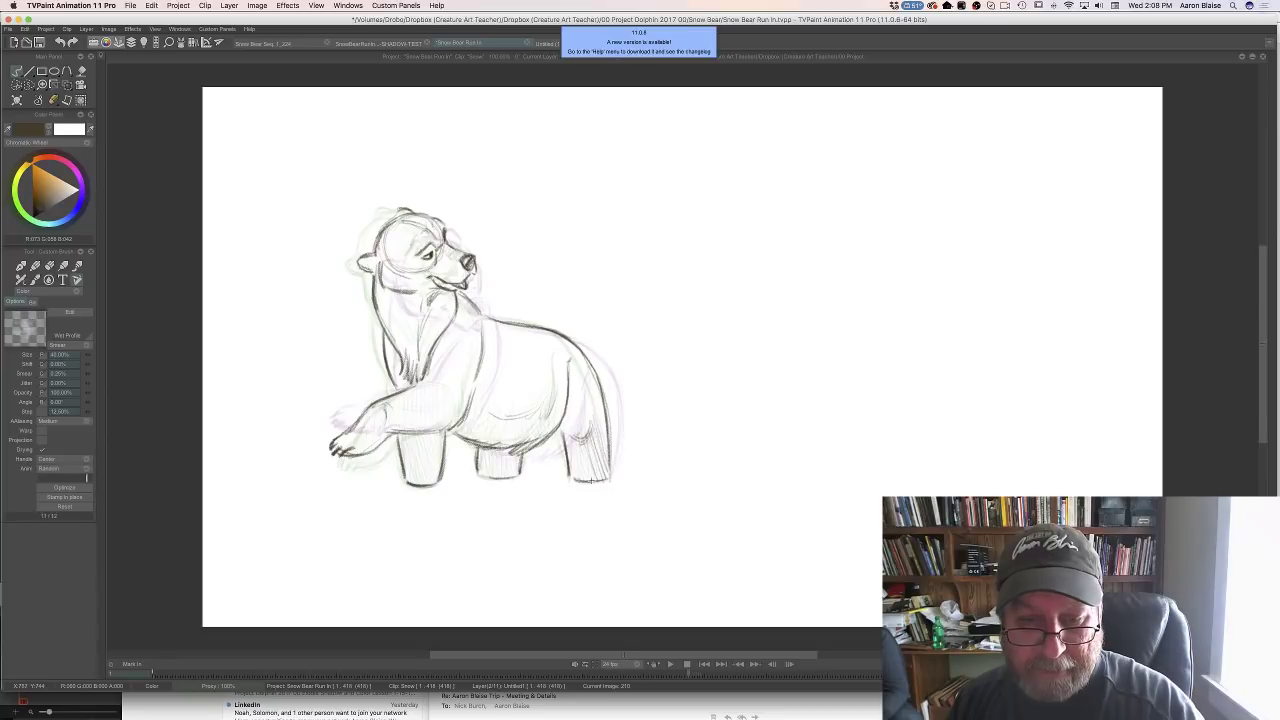
# Shade both hind legs with diagonal hatching, comparing with the previous drawing
pyautogui.press('Left')
pyautogui.press('Right')
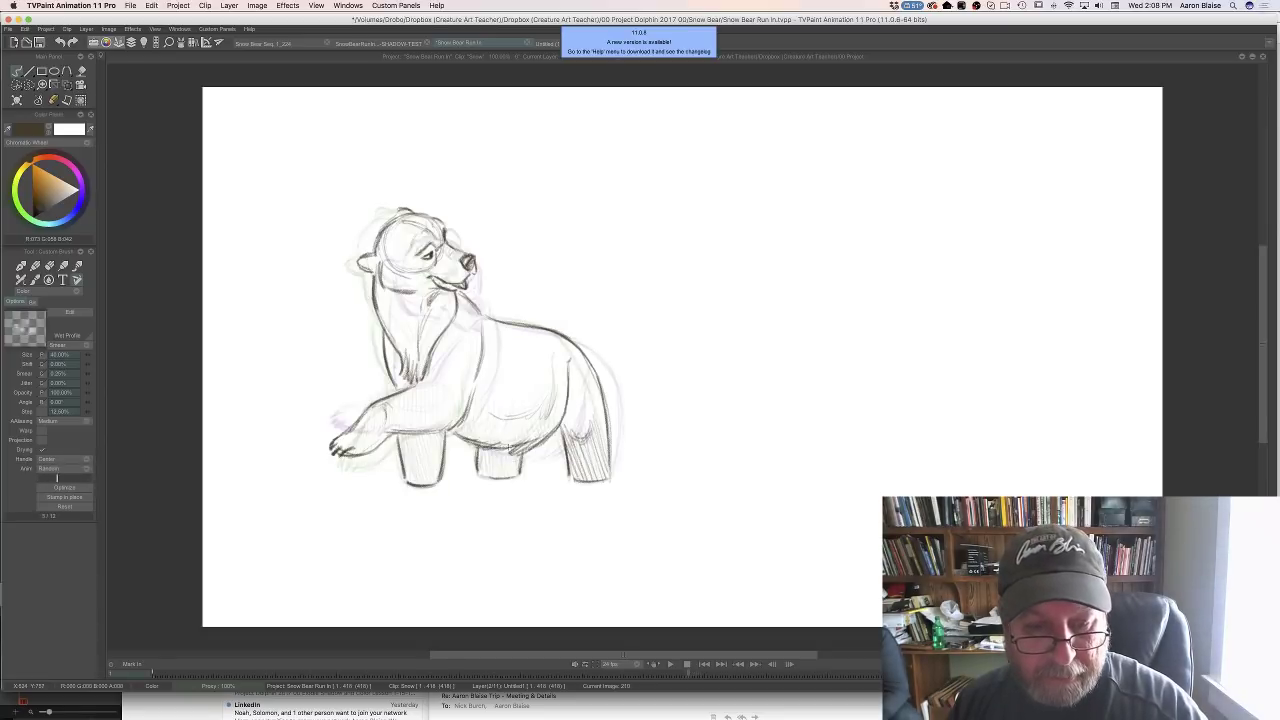
pyautogui.moveTo(484, 452); pyautogui.dragTo(494, 478)
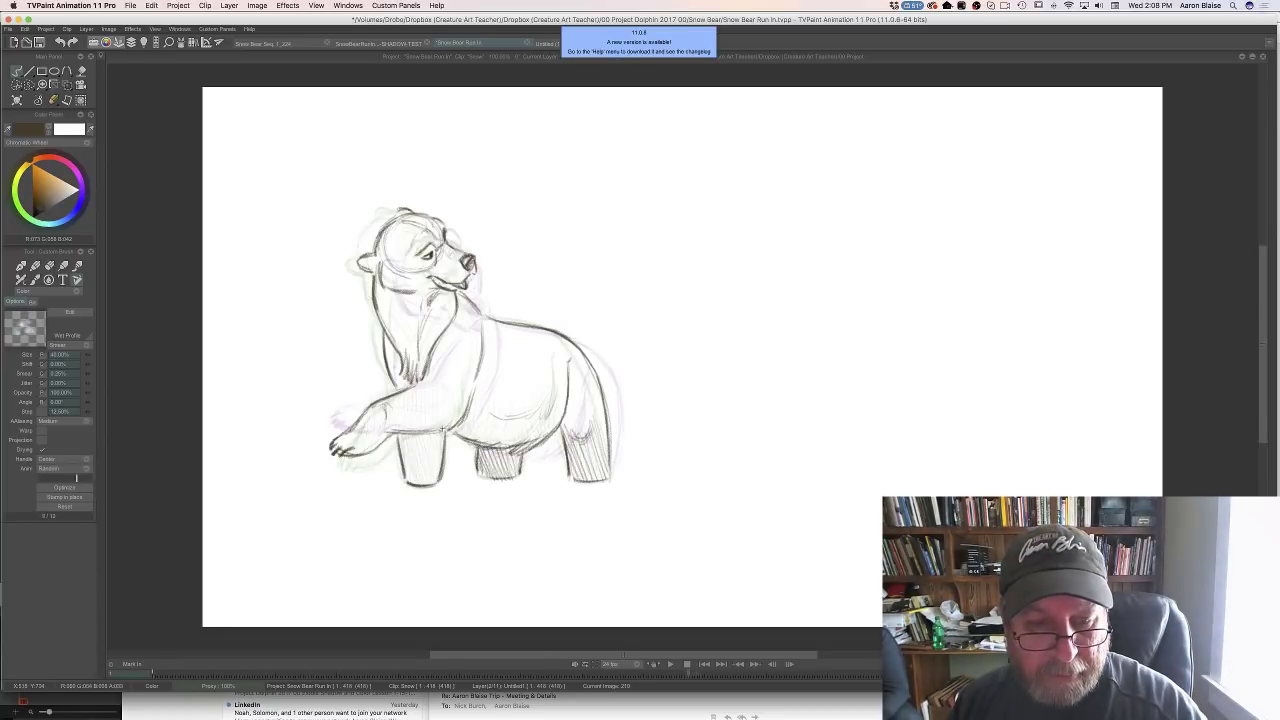
pyautogui.press('Left')
pyautogui.press('Right')
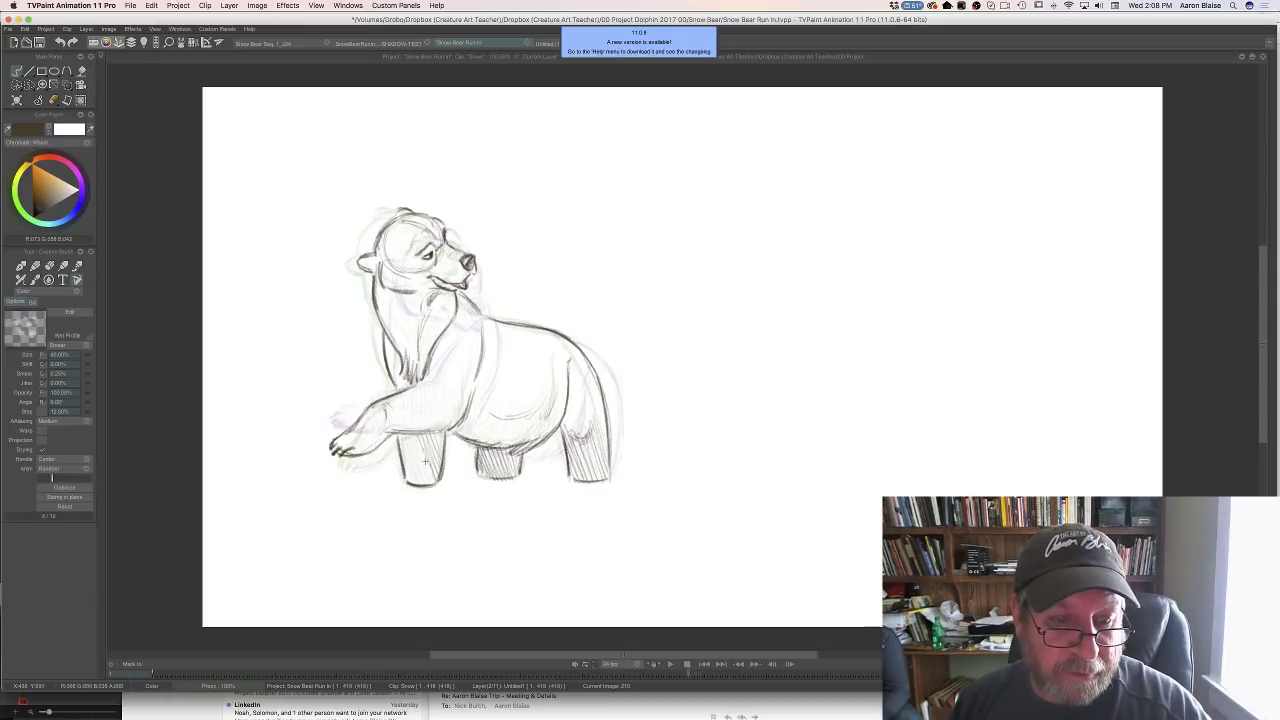
# Shade the standing foreleg with diagonal hatching
pyautogui.moveTo(408, 443); pyautogui.dragTo(414, 486)
pyautogui.press('Left')
pyautogui.press('Right')
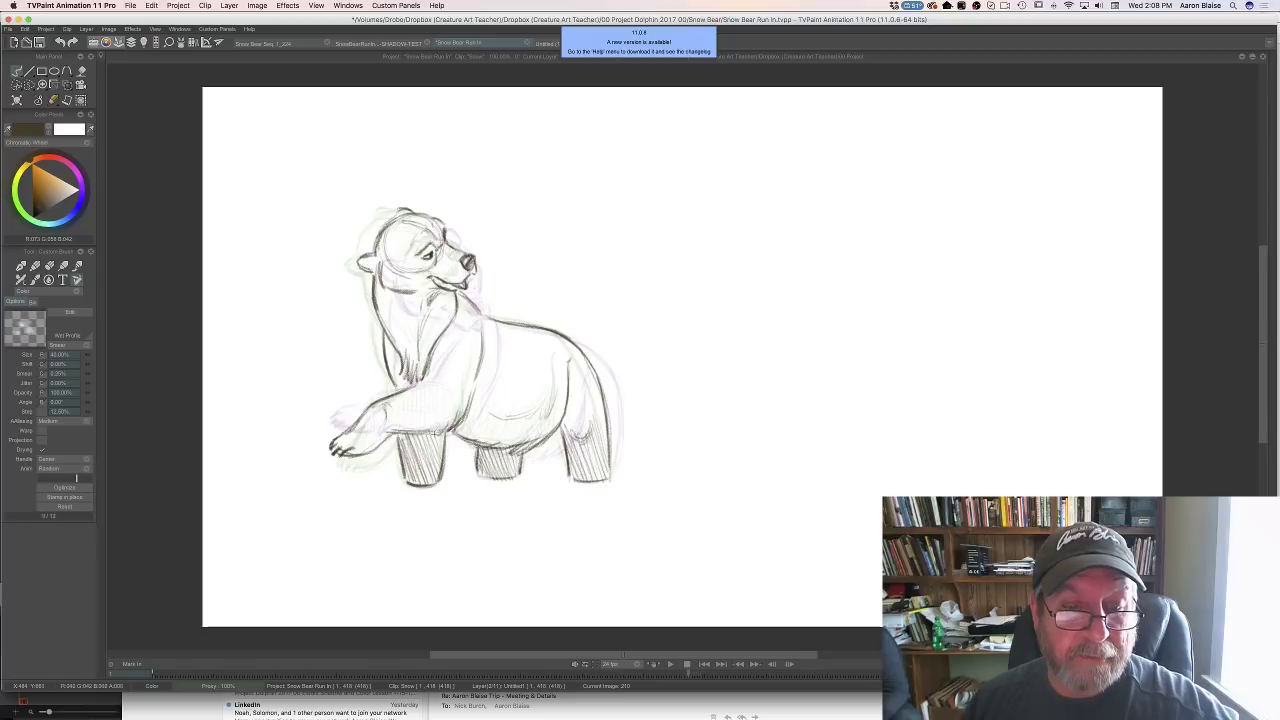
# Shade the raised foreleg with diagonal hatching, comparing it with the drawings on the neighbouring frames
pyautogui.press('Left')
pyautogui.press('Right')
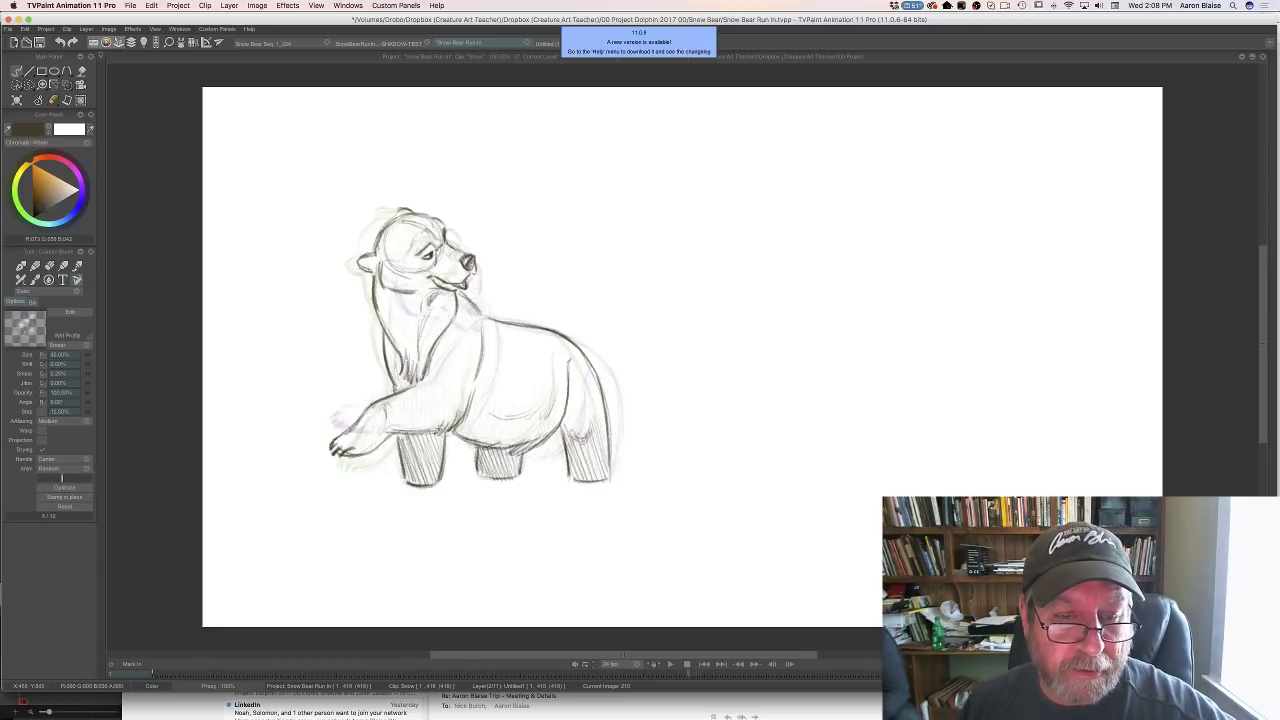
pyautogui.press('Right')
pyautogui.press('Left')
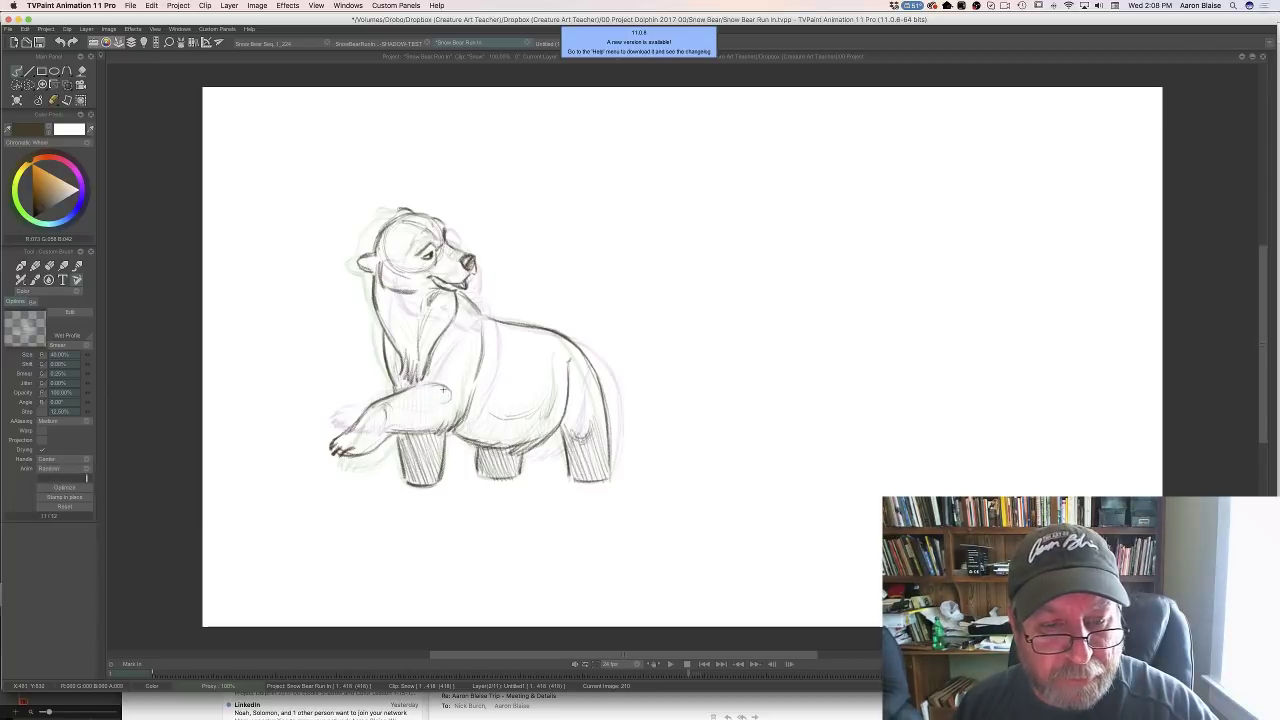
pyautogui.press('Left')
pyautogui.press('Right')
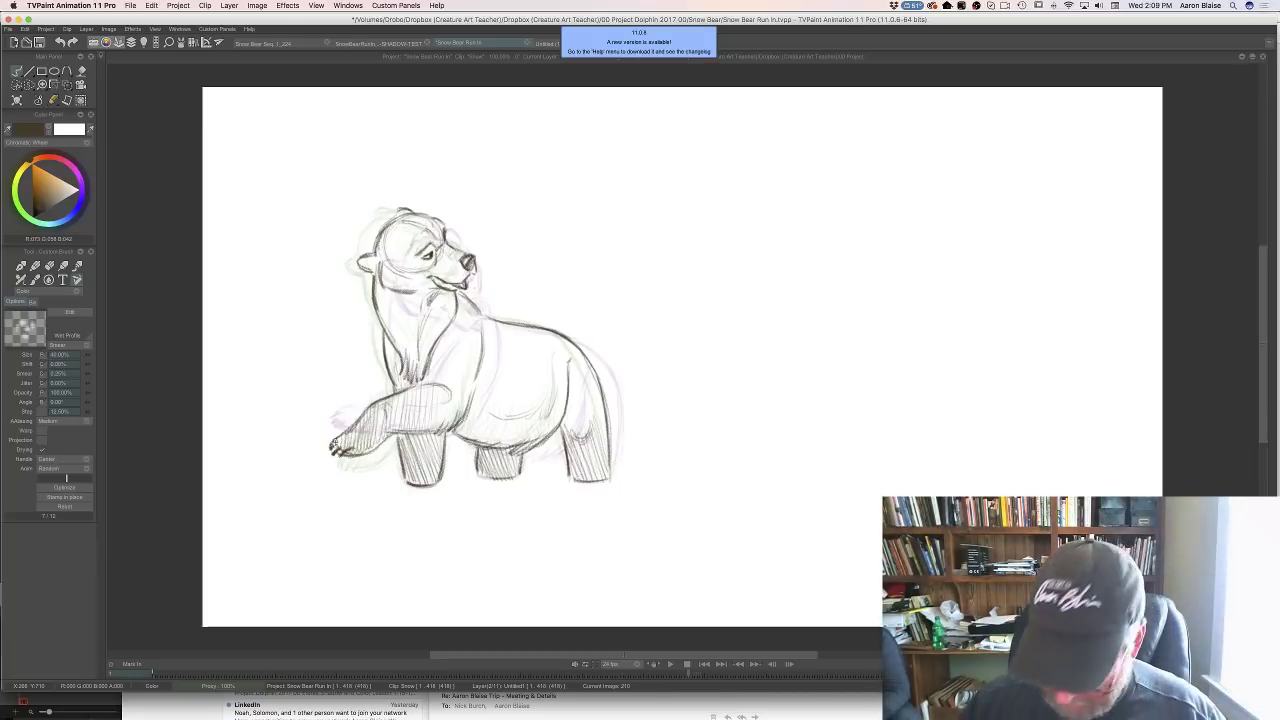
# Shade the underside of the belly with light hatching, comparing it with the drawing on frame 209
pyautogui.press('Left')
pyautogui.press('Right')
pyautogui.press('Left')
pyautogui.press('Right')
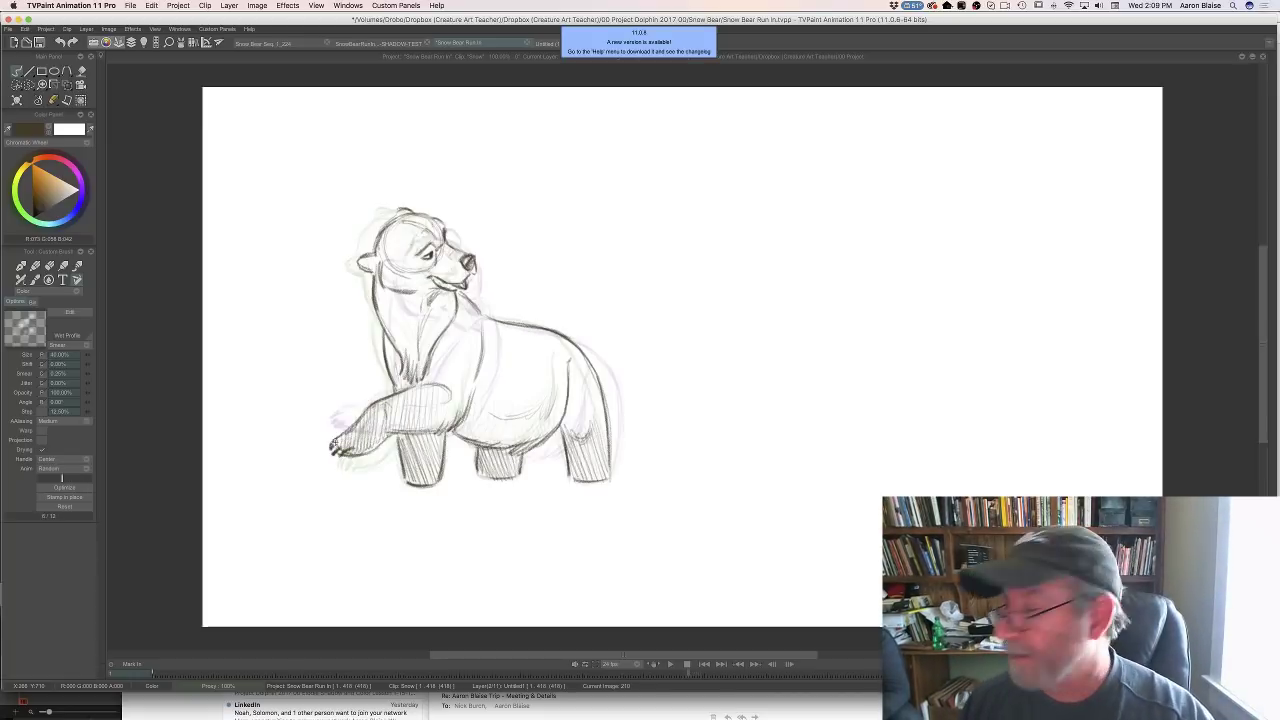
pyautogui.press('Right')
pyautogui.press('Left')
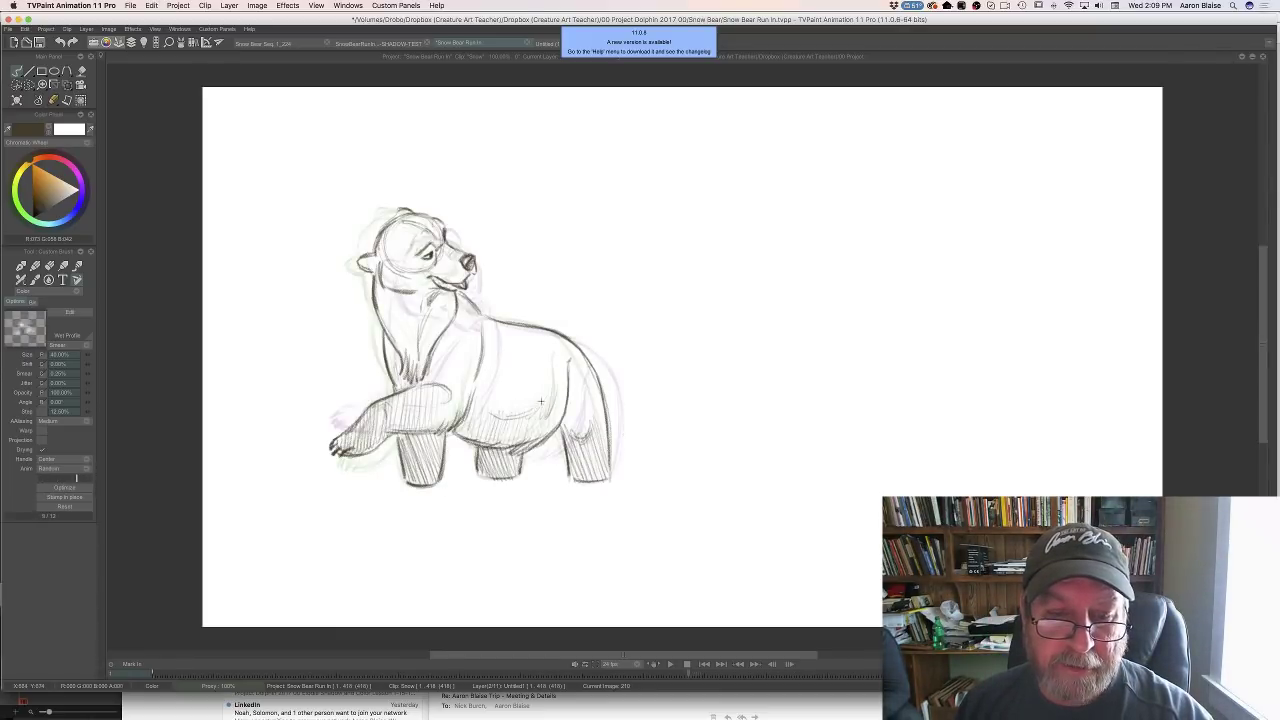
pyautogui.press('Left')
pyautogui.press('Right')
pyautogui.press('Left')
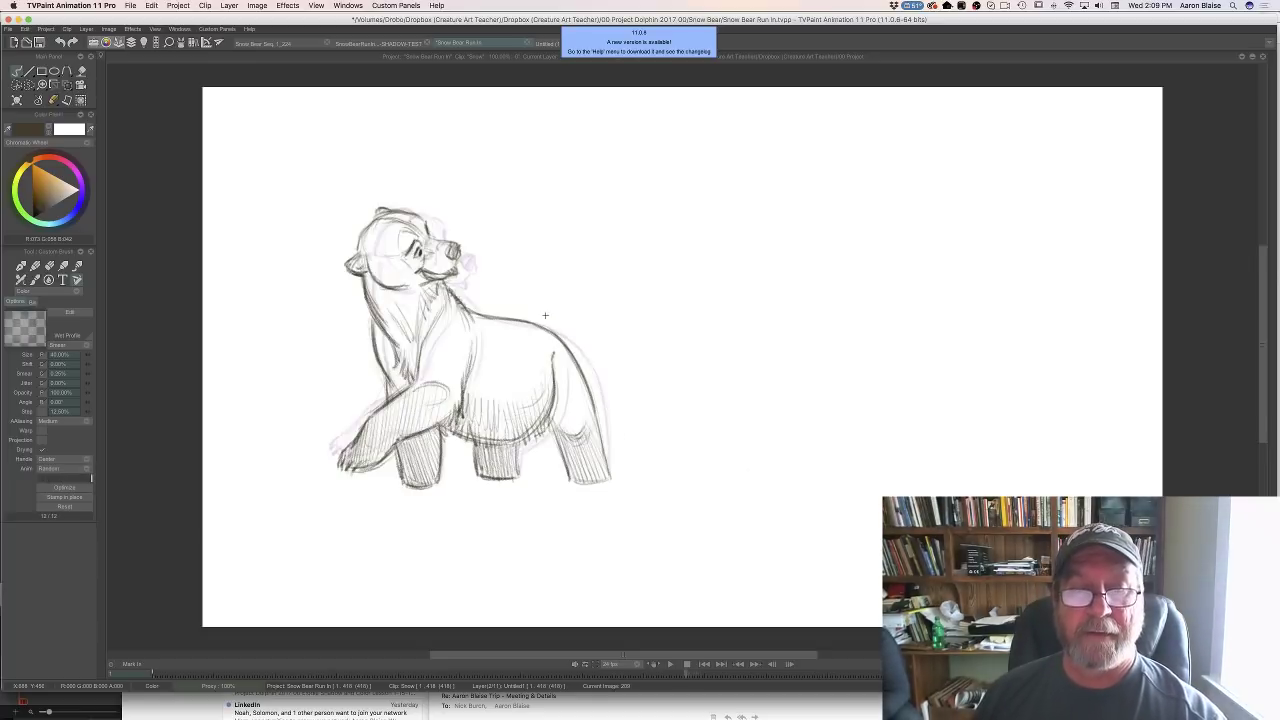
# Flip between the drawings on frames 209 and 210 to check the movement of the head and body
pyautogui.press('Right')
pyautogui.press('Left')
pyautogui.press('Right')
pyautogui.press('Left')
pyautogui.press('Right')
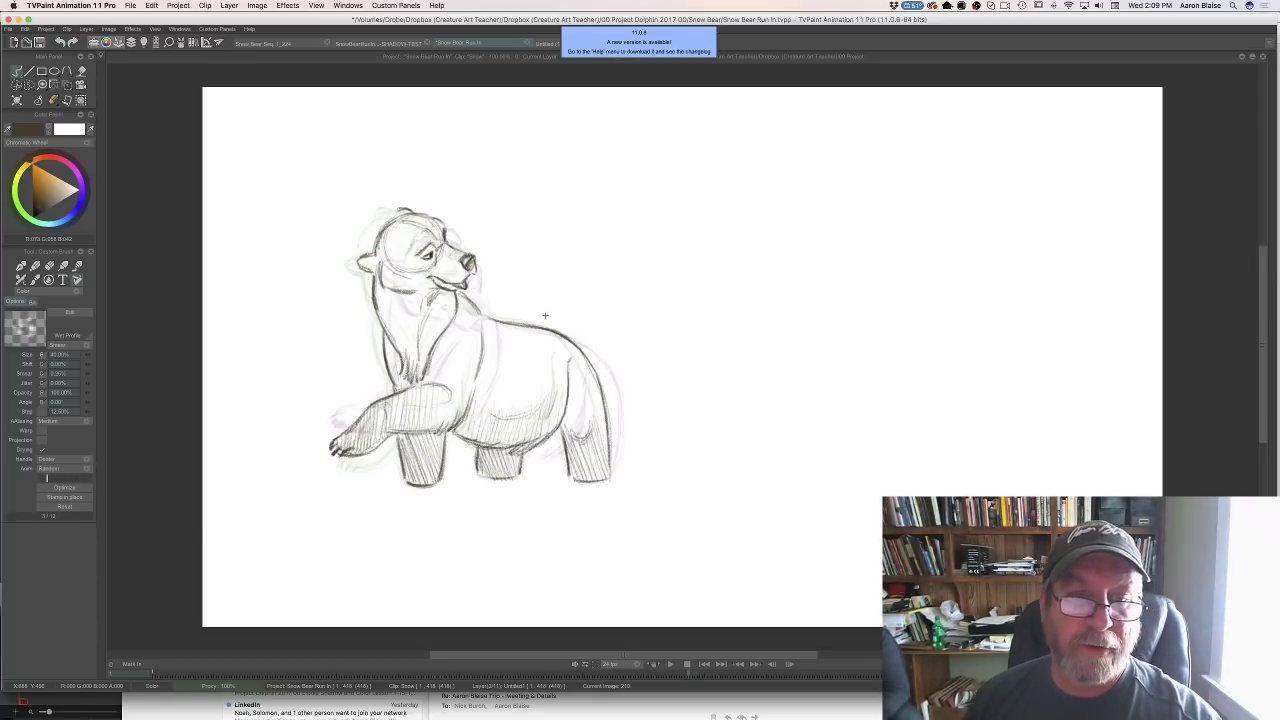
pyautogui.moveTo(450, 261); pyautogui.dragTo(448, 277)
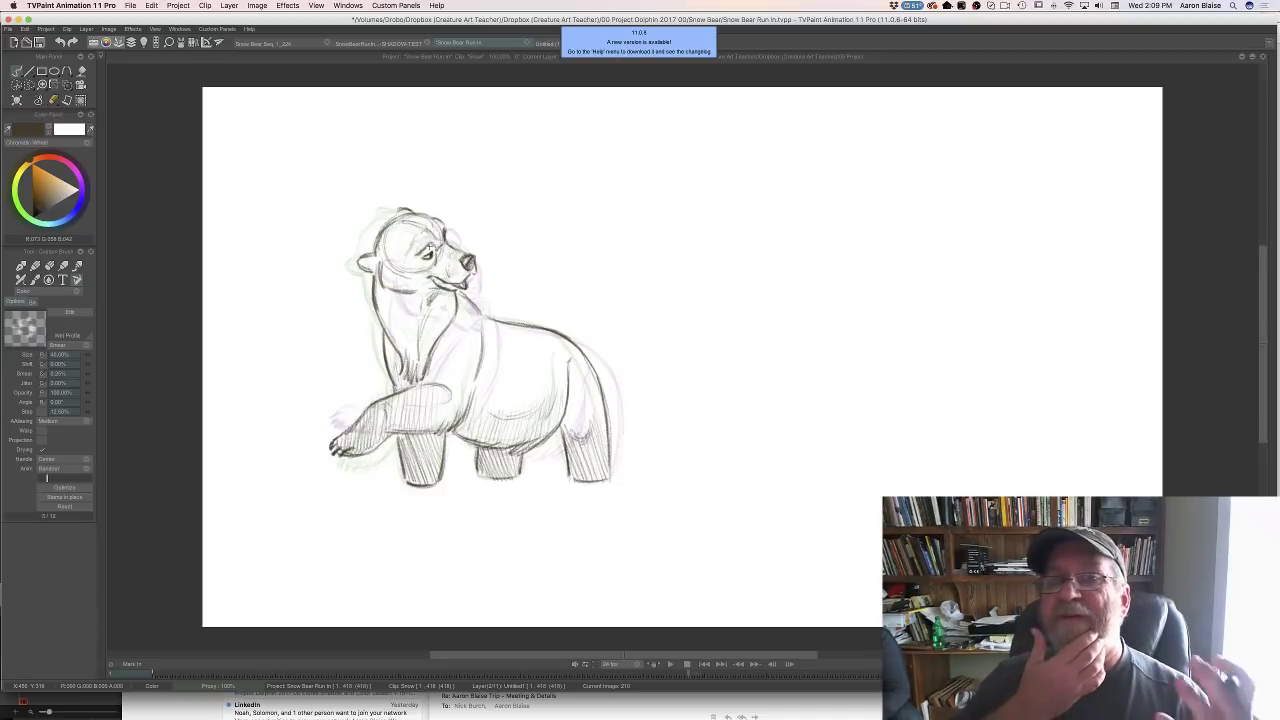
pyautogui.press('Left')
pyautogui.press('Right')
pyautogui.press('Left')
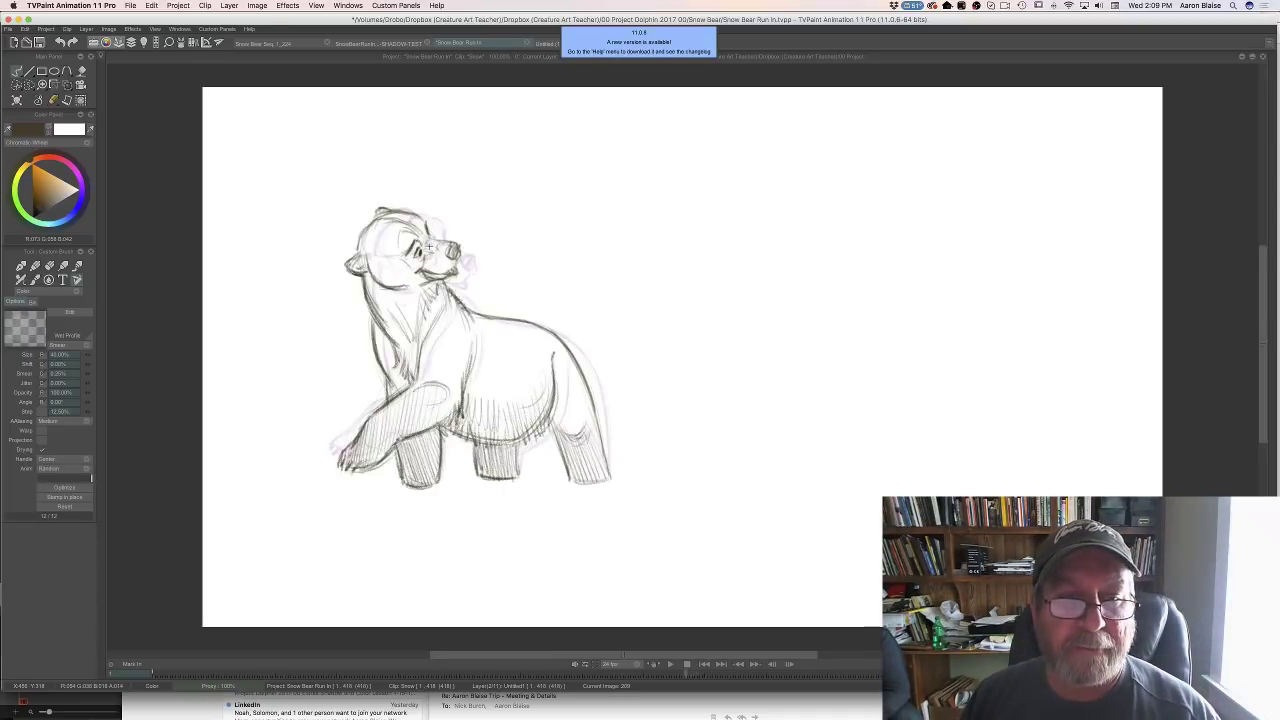
pyautogui.press('Right')
pyautogui.press('Left')
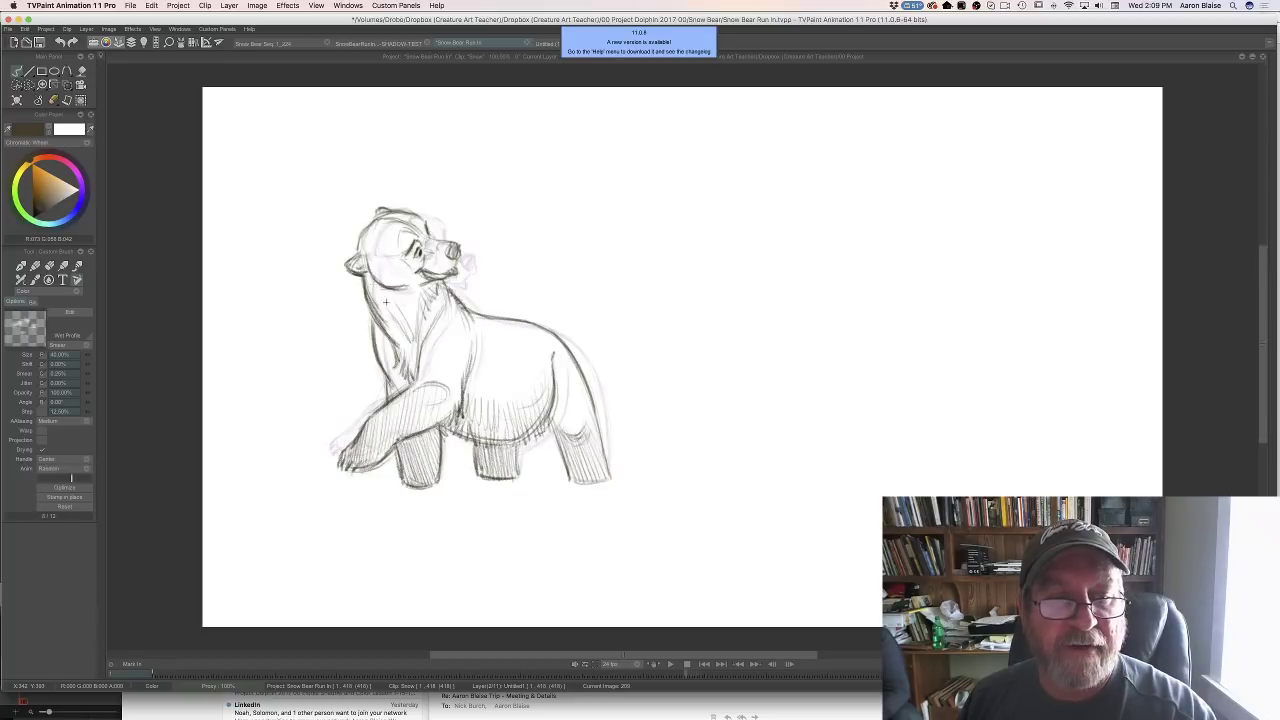
# Add light fur strokes on the neck and chest of the frame 210 drawing, comparing with the previous drawings
pyautogui.press('Right')
pyautogui.moveTo(391, 314); pyautogui.dragTo(425, 351)
pyautogui.press('Left')
pyautogui.press('Right')
pyautogui.press('Left')
pyautogui.press('Left')
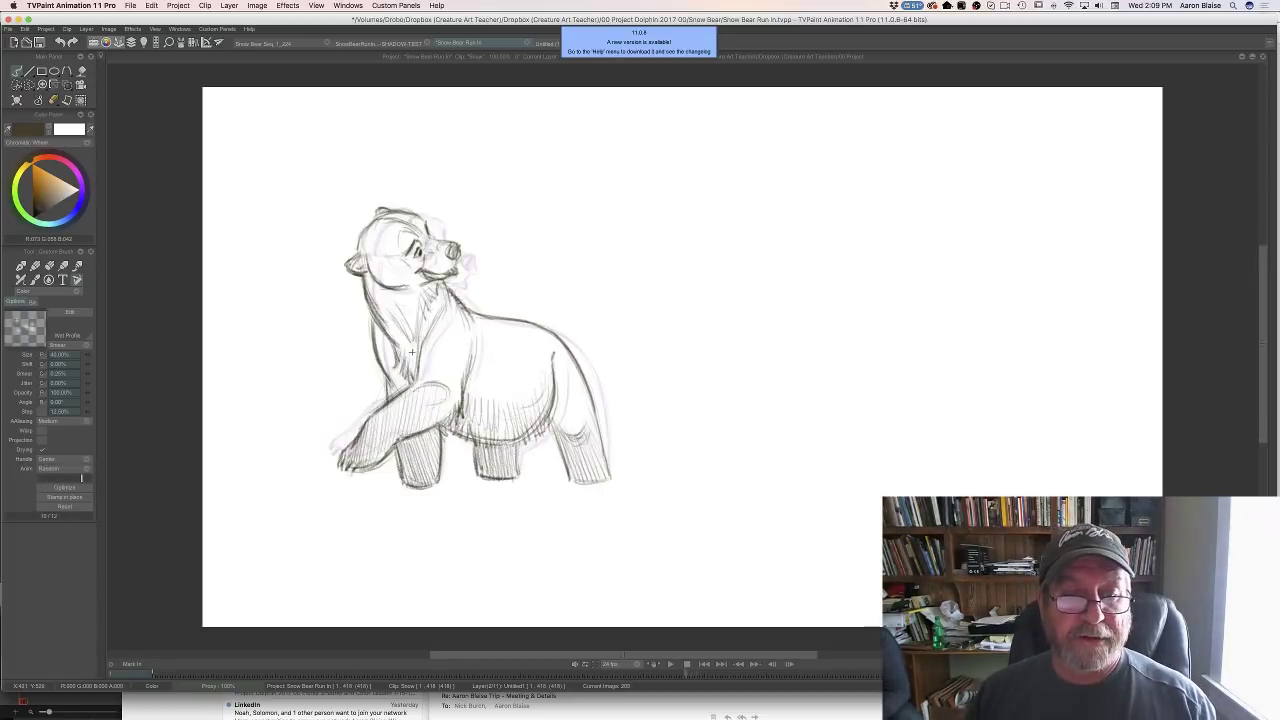
pyautogui.press('Right')
pyautogui.press('Right')
# Show the timeline, review the animation from the earlier poses onward, and save the project
pyautogui.press('Tab')
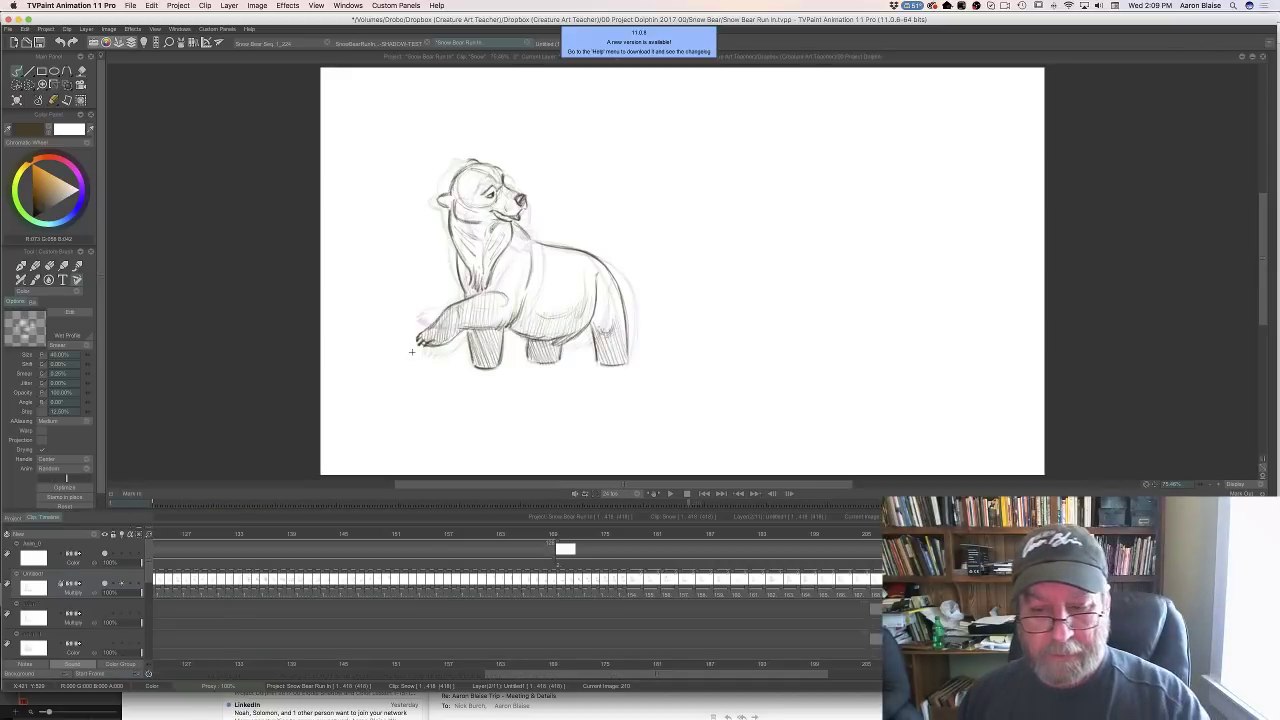
pyautogui.moveTo(688, 503)
pyautogui.mouseDown()
pyautogui.moveTo(597, 563)
pyautogui.moveTo(697, 504)
pyautogui.mouseUp()
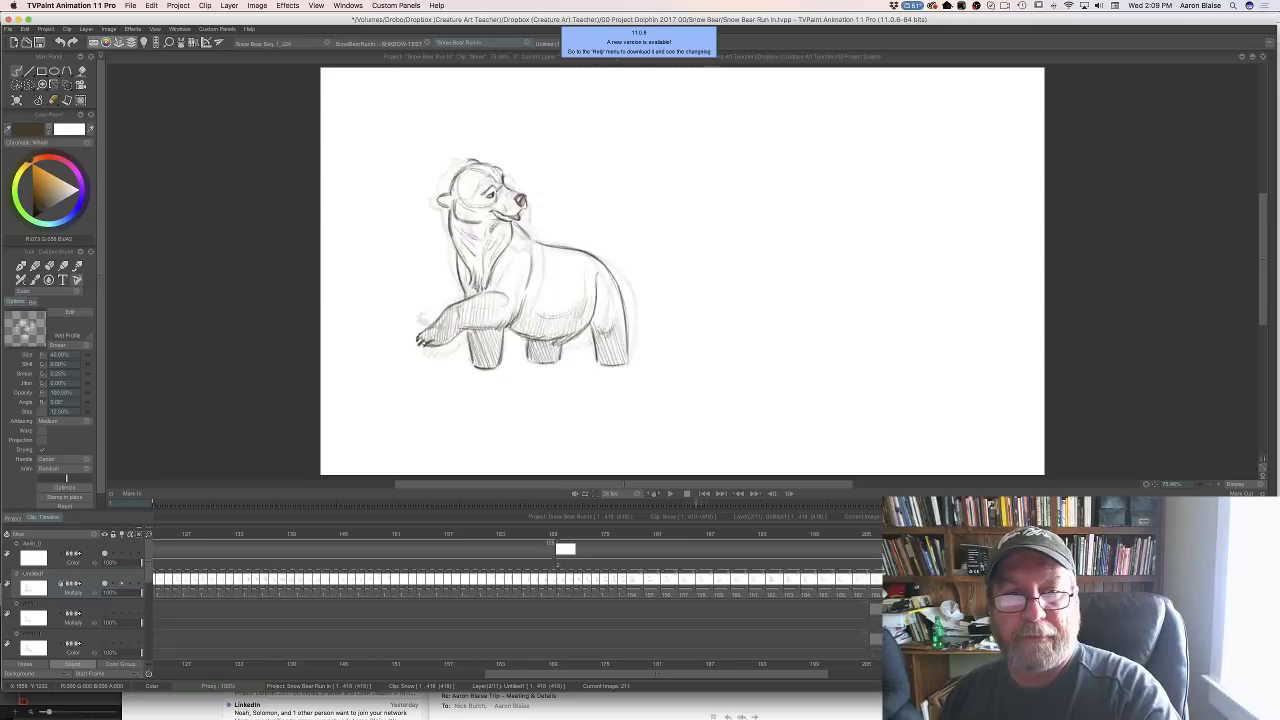
pyautogui.moveTo(919, 534); pyautogui.dragTo(693, 534)
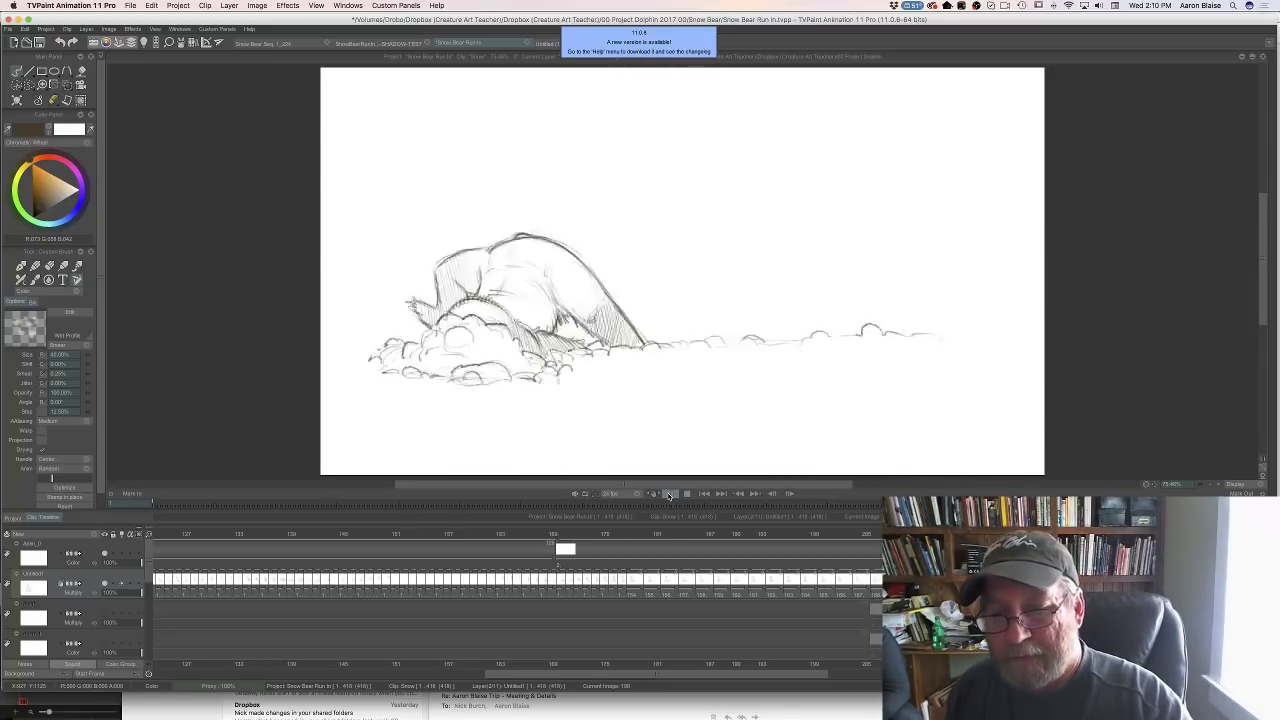
pyautogui.press('super+s')
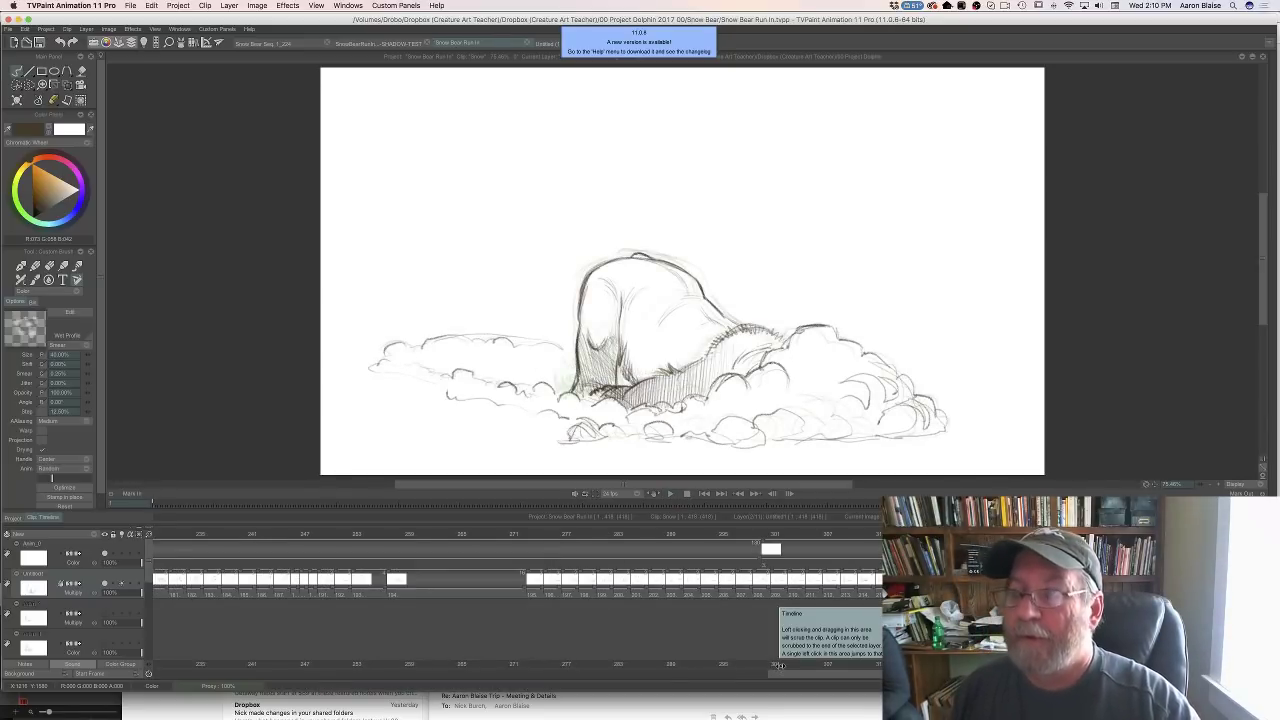
# Scrub through the lying bear poses from frame 247 to 261, and play the animation with the timeline hidden
pyautogui.moveTo(780, 676); pyautogui.dragTo(697, 678)
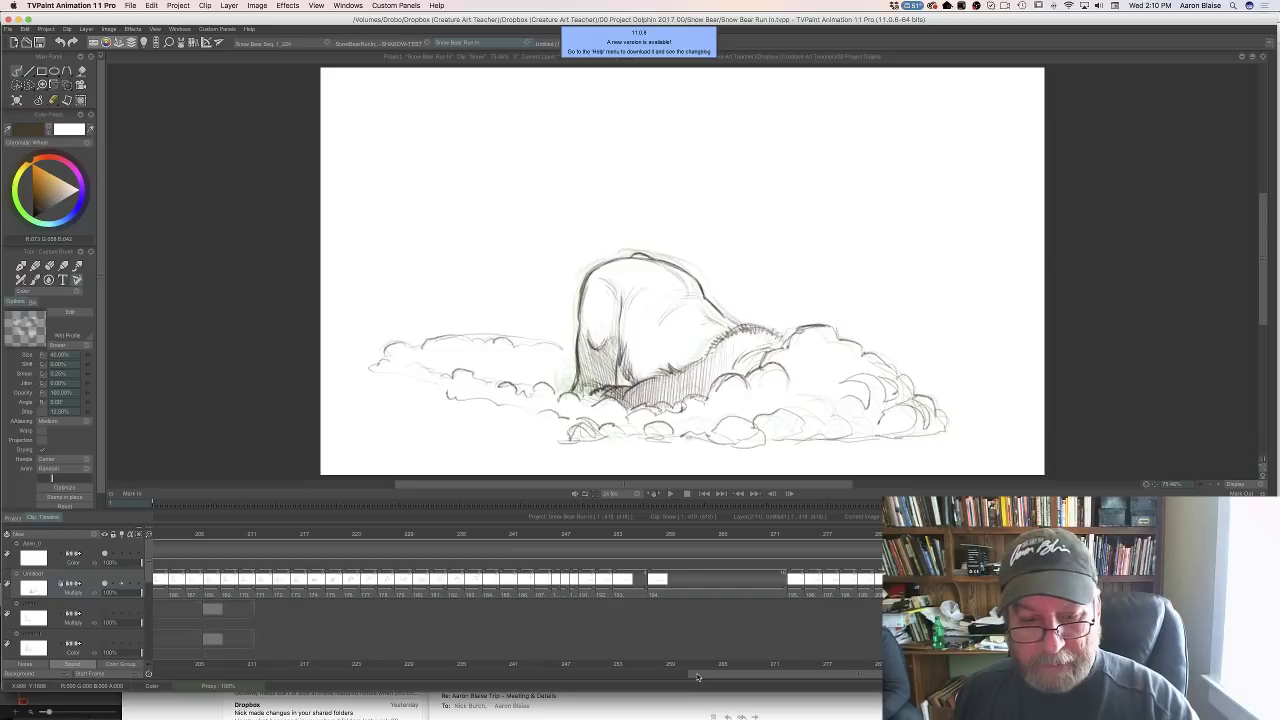
pyautogui.click(563, 534)
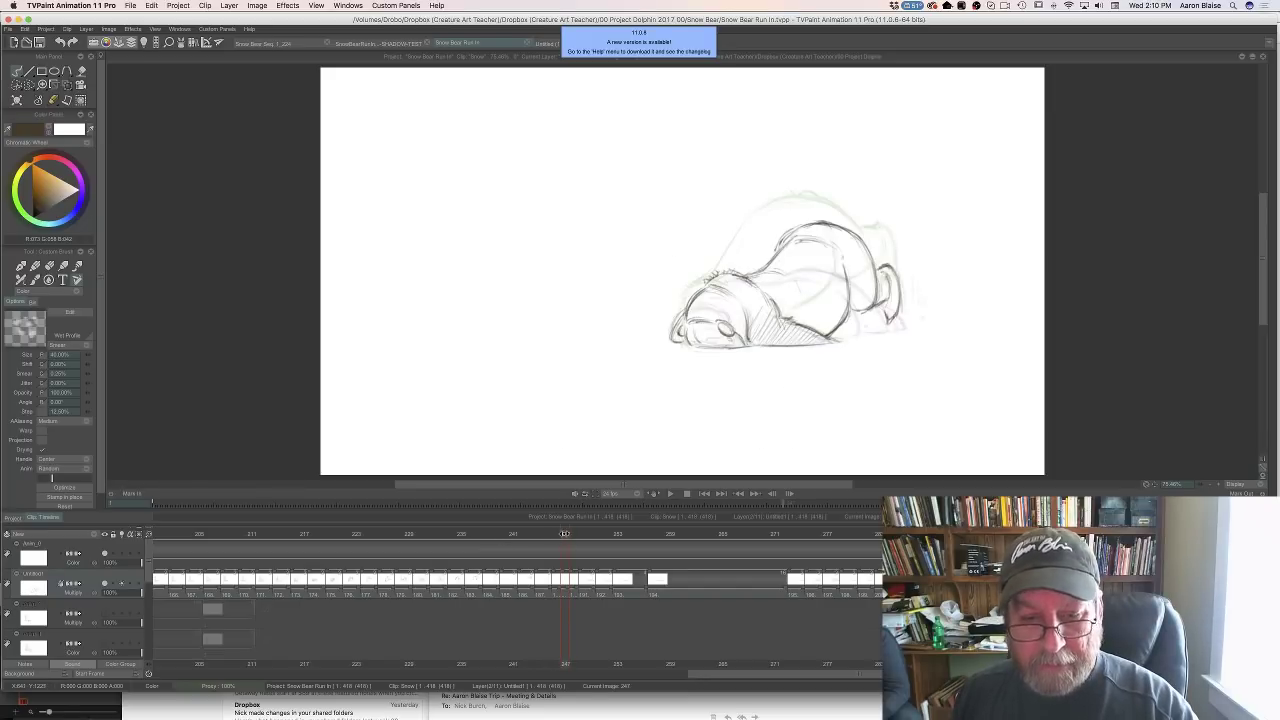
pyautogui.moveTo(564, 534)
pyautogui.mouseDown()
pyautogui.moveTo(410, 536)
pyautogui.moveTo(476, 551)
pyautogui.moveTo(226, 567)
pyautogui.moveTo(546, 553)
pyautogui.moveTo(674, 563)
pyautogui.mouseUp()
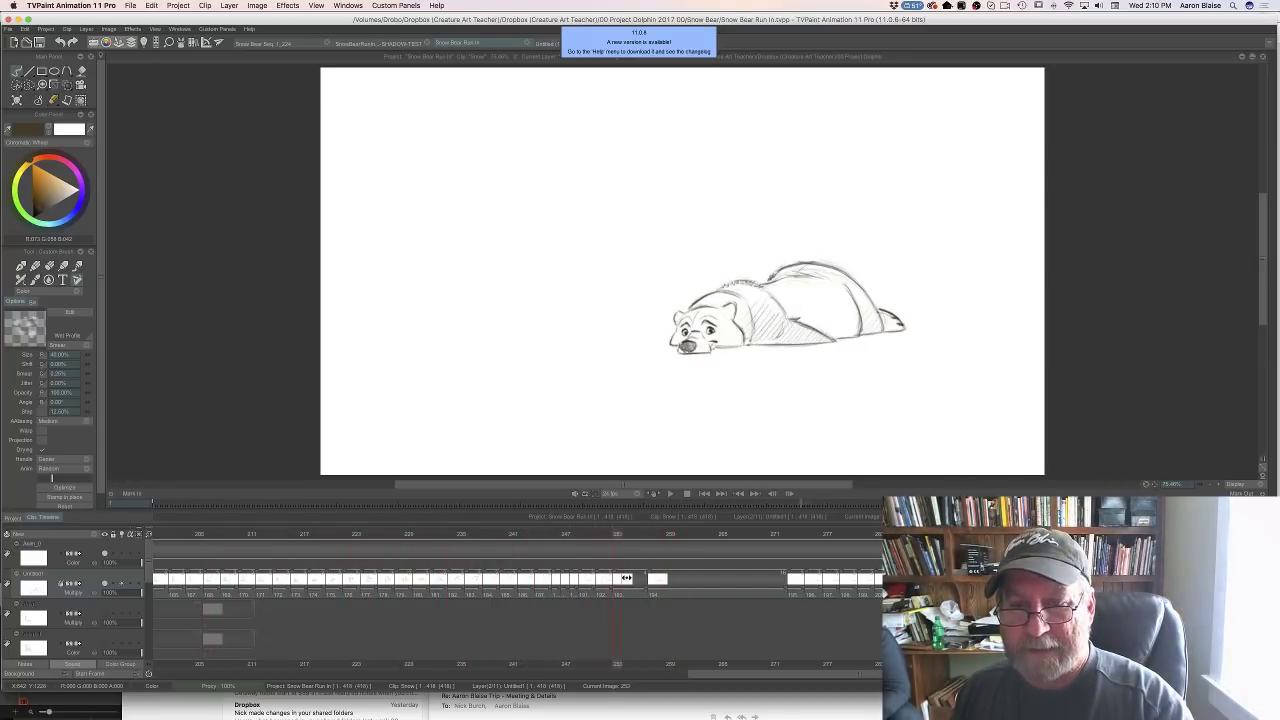
pyautogui.moveTo(626, 578); pyautogui.dragTo(676, 578)
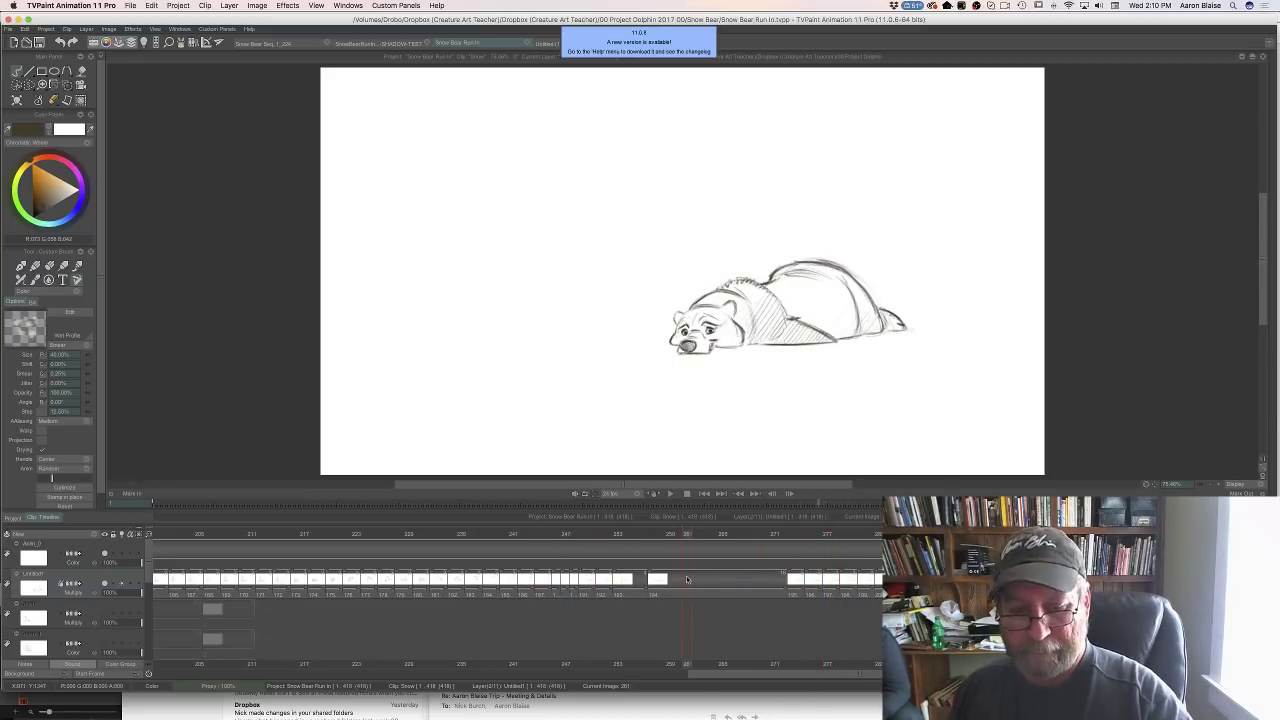
pyautogui.press('Tab')
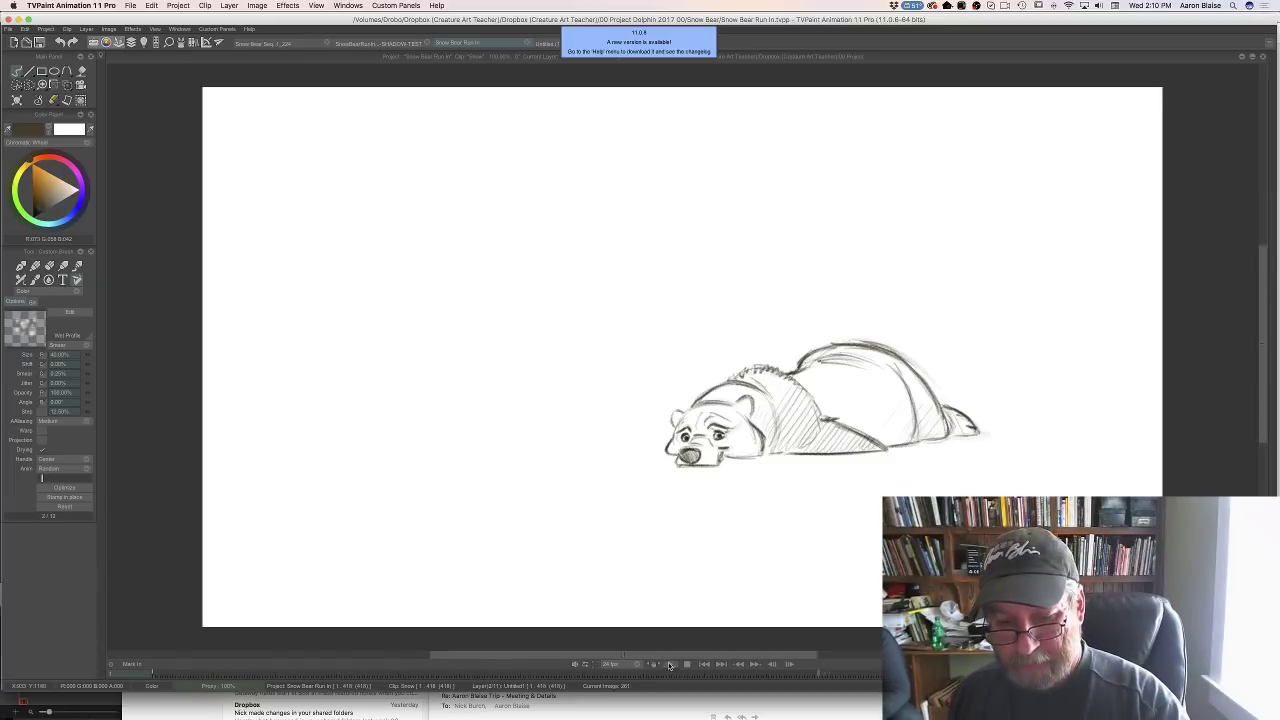
pyautogui.click(669, 665)
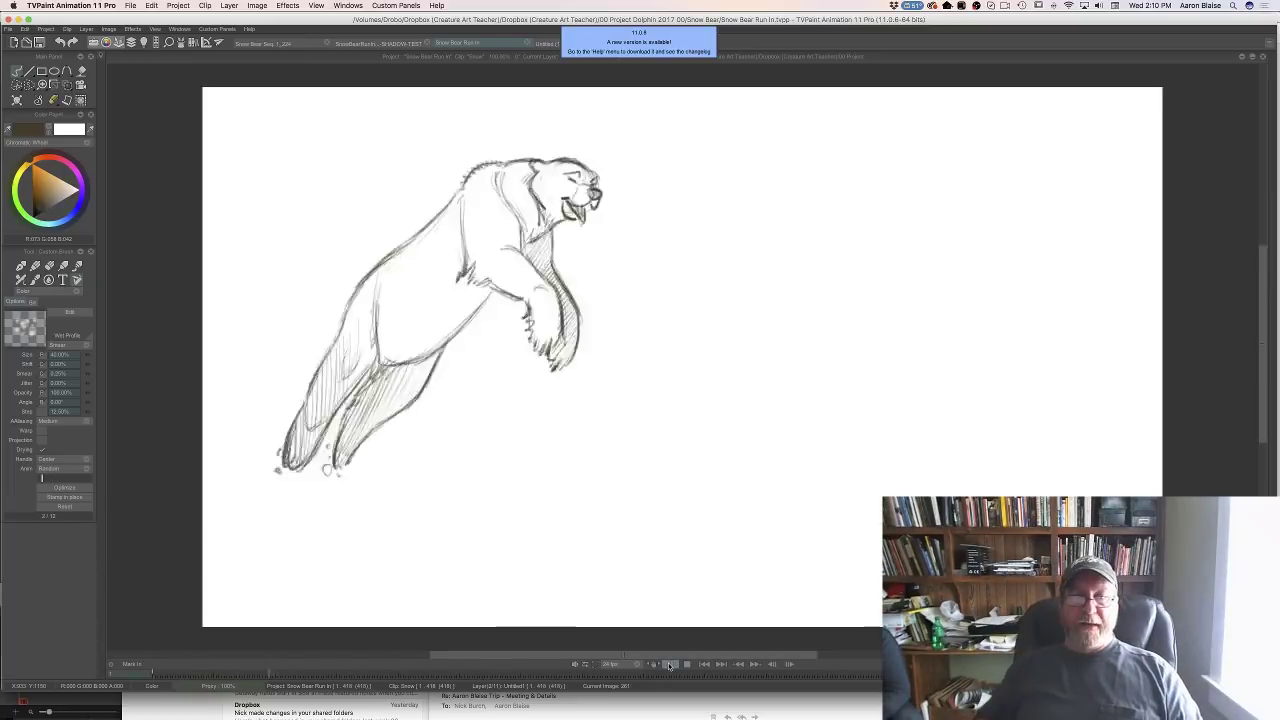